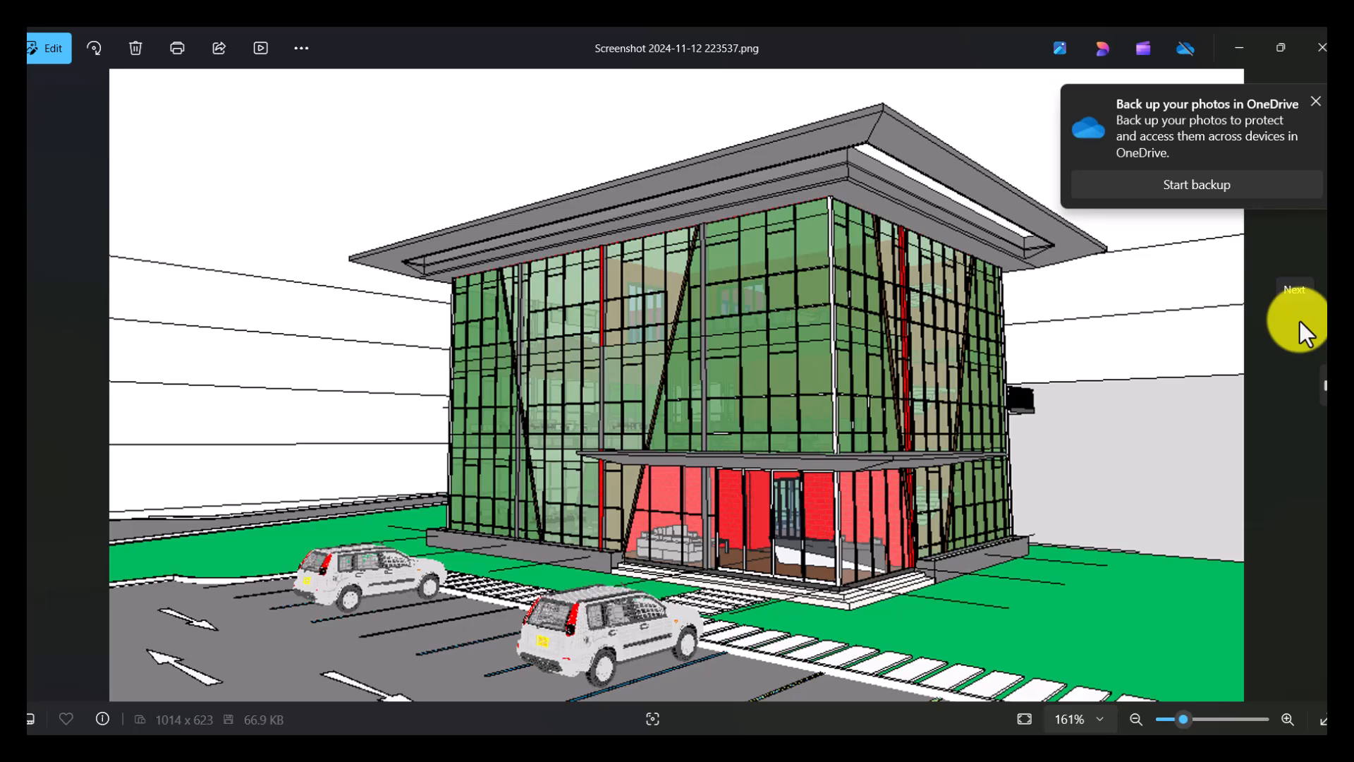
- Examine the two reference images of the glass-facade building, from its entrance corner and from its other side
left_click(1314, 101)
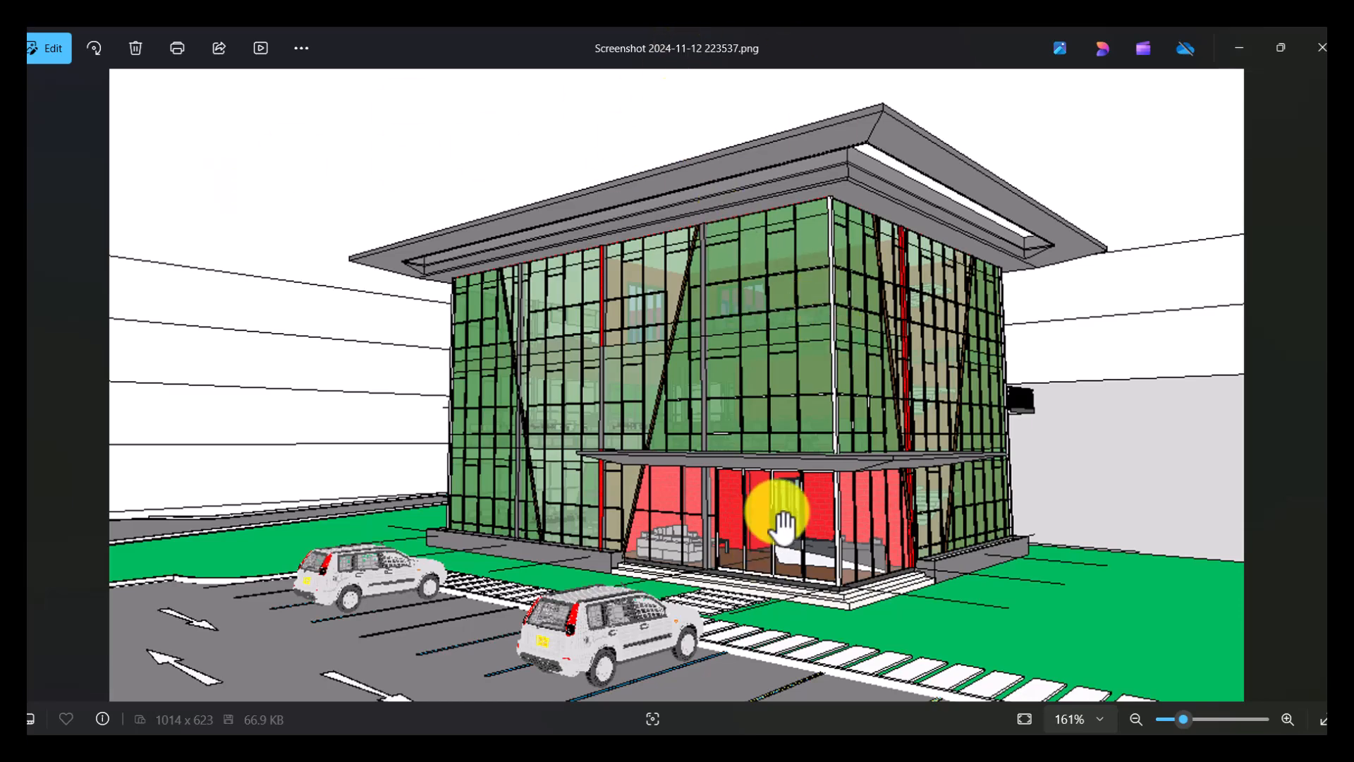
scroll(790, 492, "up", 2)
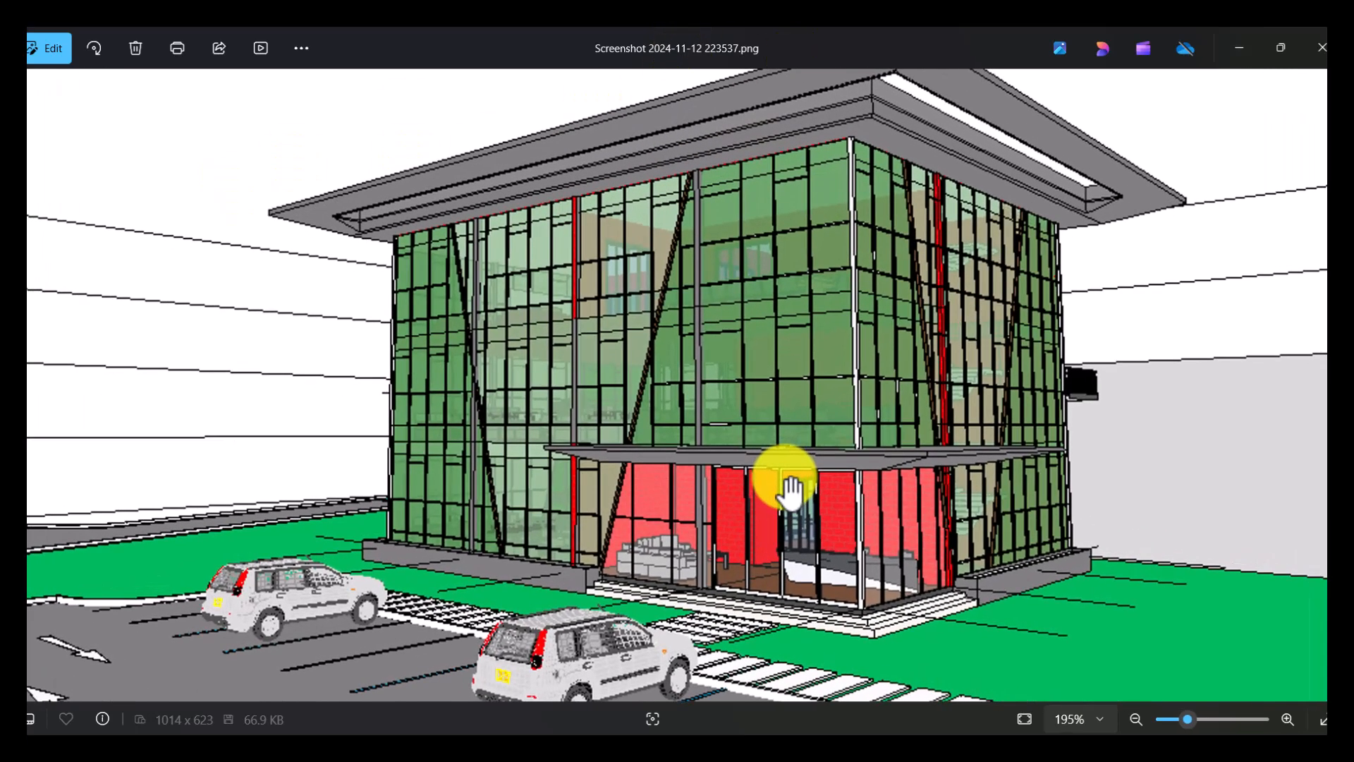
scroll(790, 491, "down", 3)
scroll(740, 378, "up", 2)
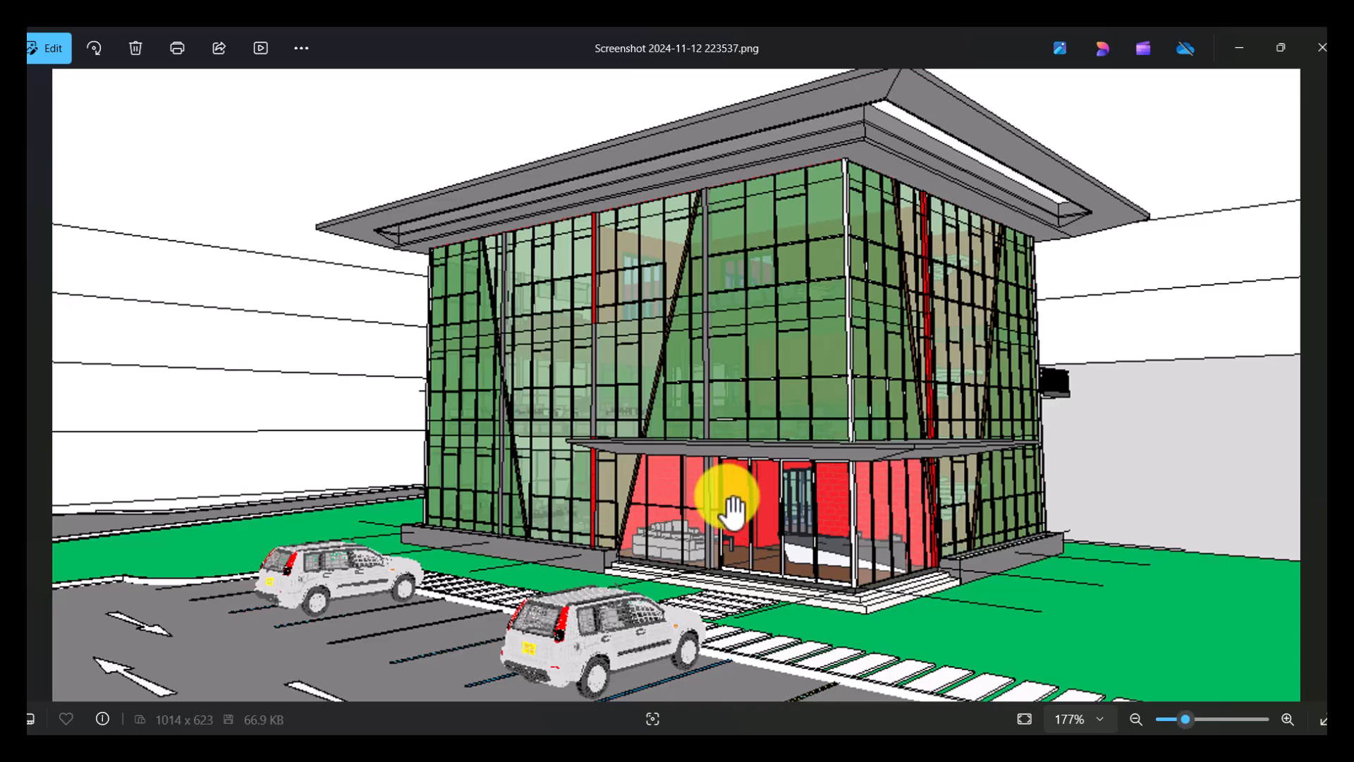
scroll(716, 582, "up", 1)
scroll(716, 582, "down", 2)
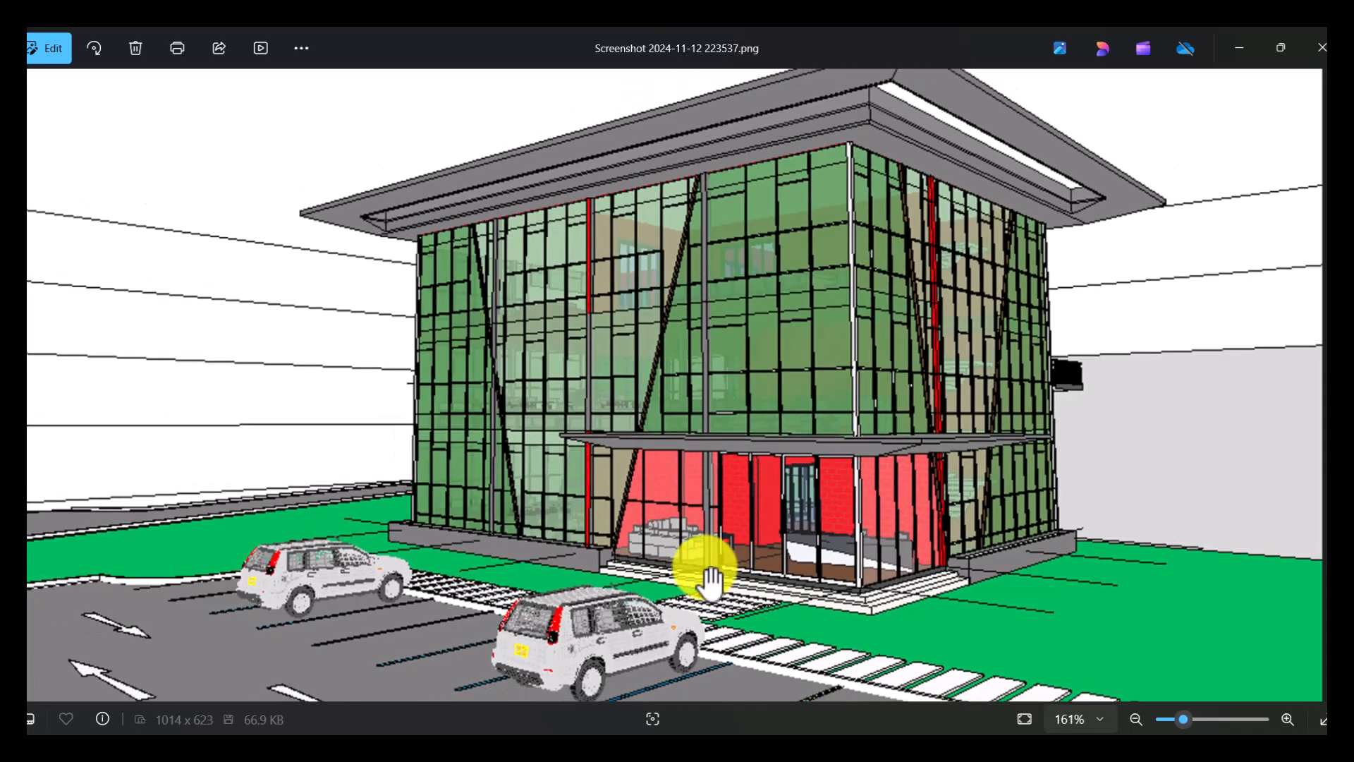
scroll(1049, 488, "down", 3)
scroll(1048, 488, "up", 3)
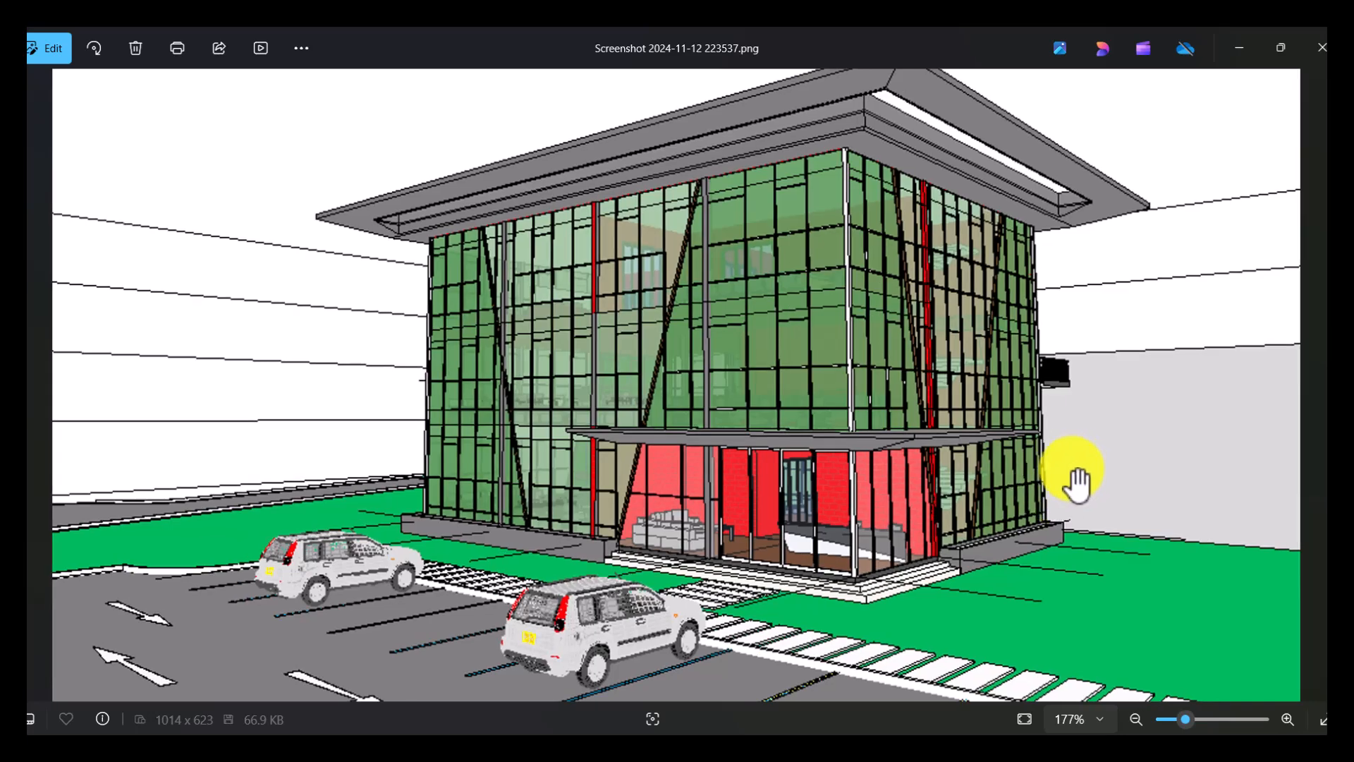
scroll(832, 475, "down", 2)
left_click(1320, 397)
scroll(713, 416, "up", 3)
scroll(700, 537, "up", 1)
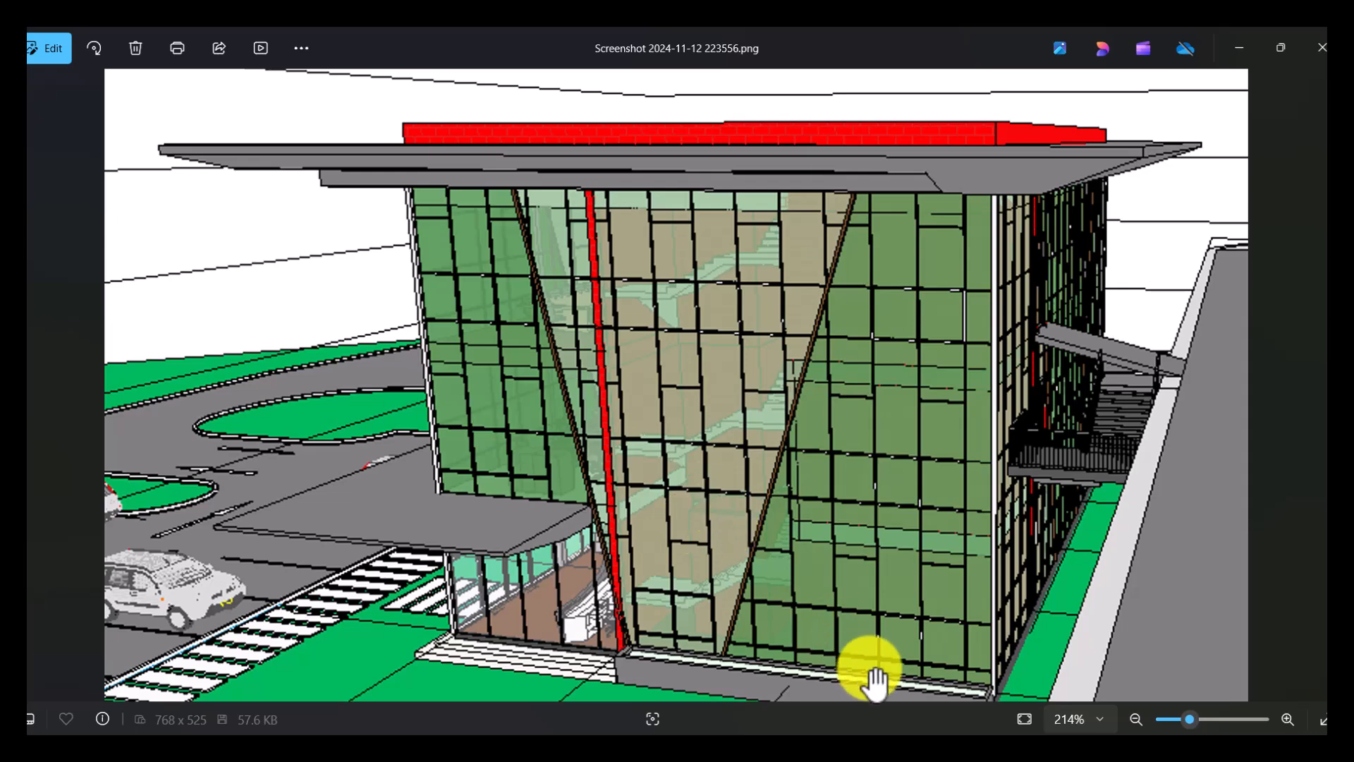
- Switch to Revit and set up a new project with the Metric Multi-discipline template
left_click(729, 753)
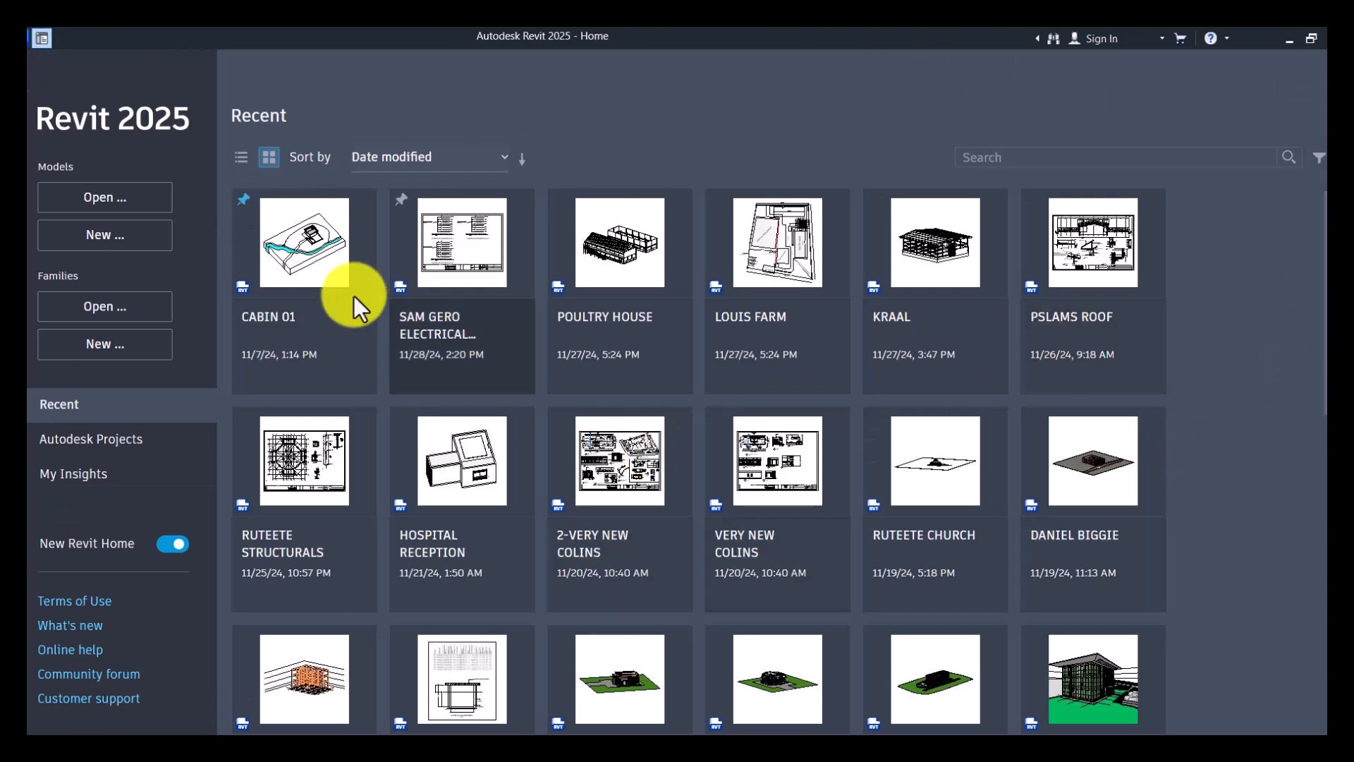
mouse_move(502, 256)
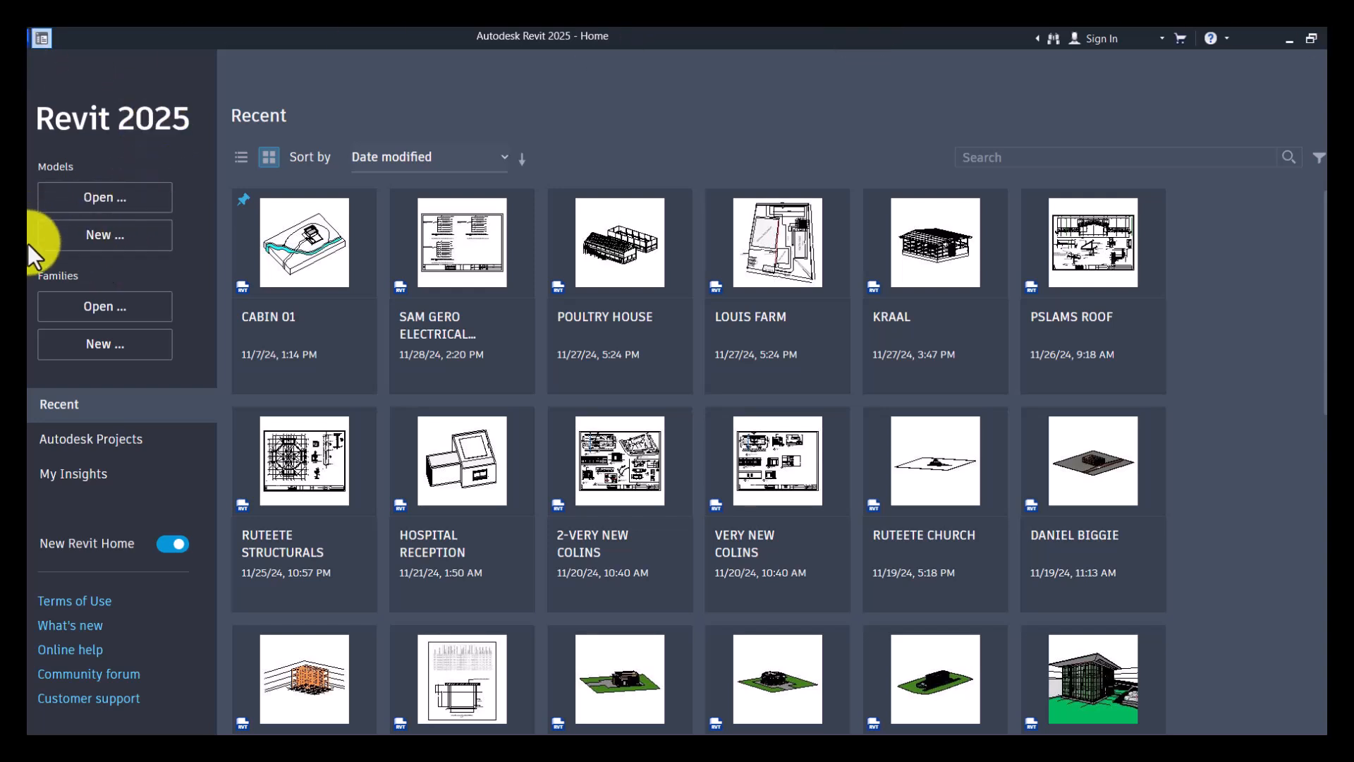
left_click(111, 236)
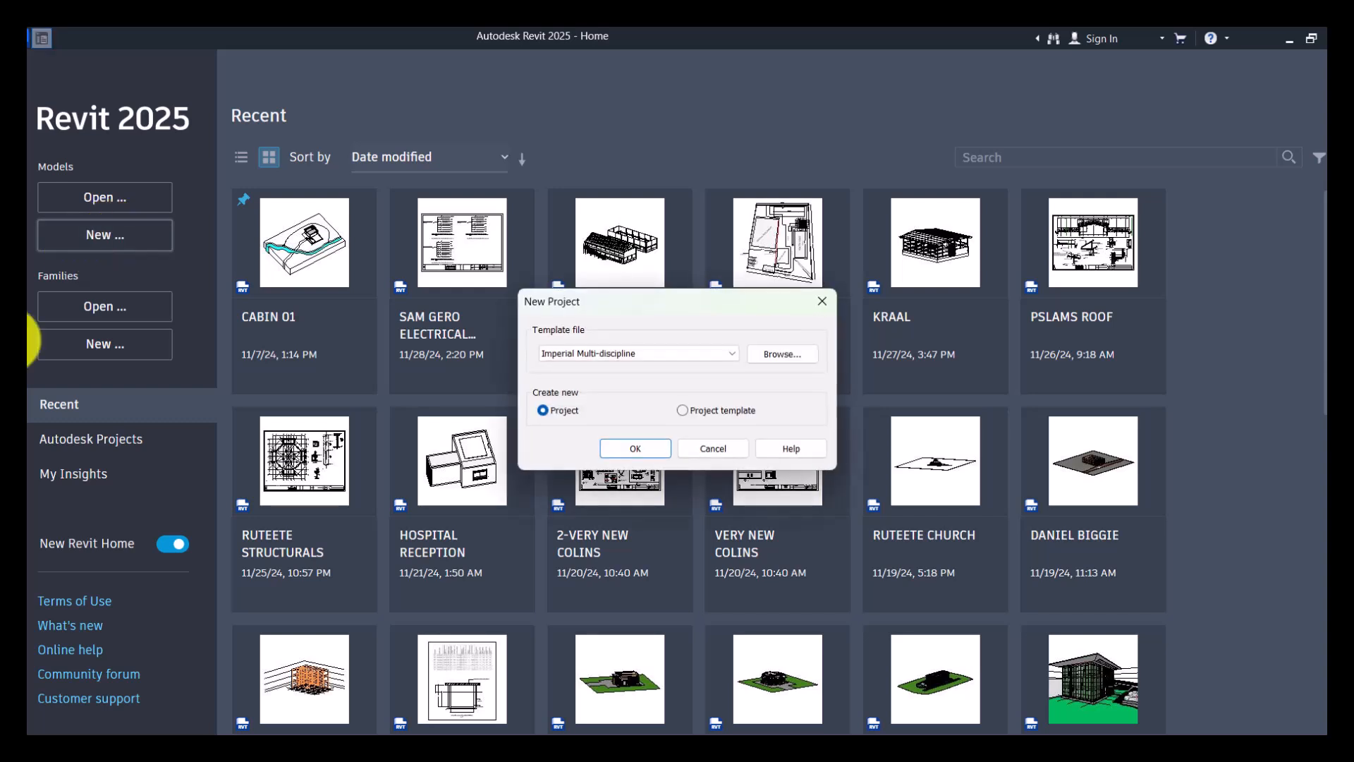
left_click(614, 358)
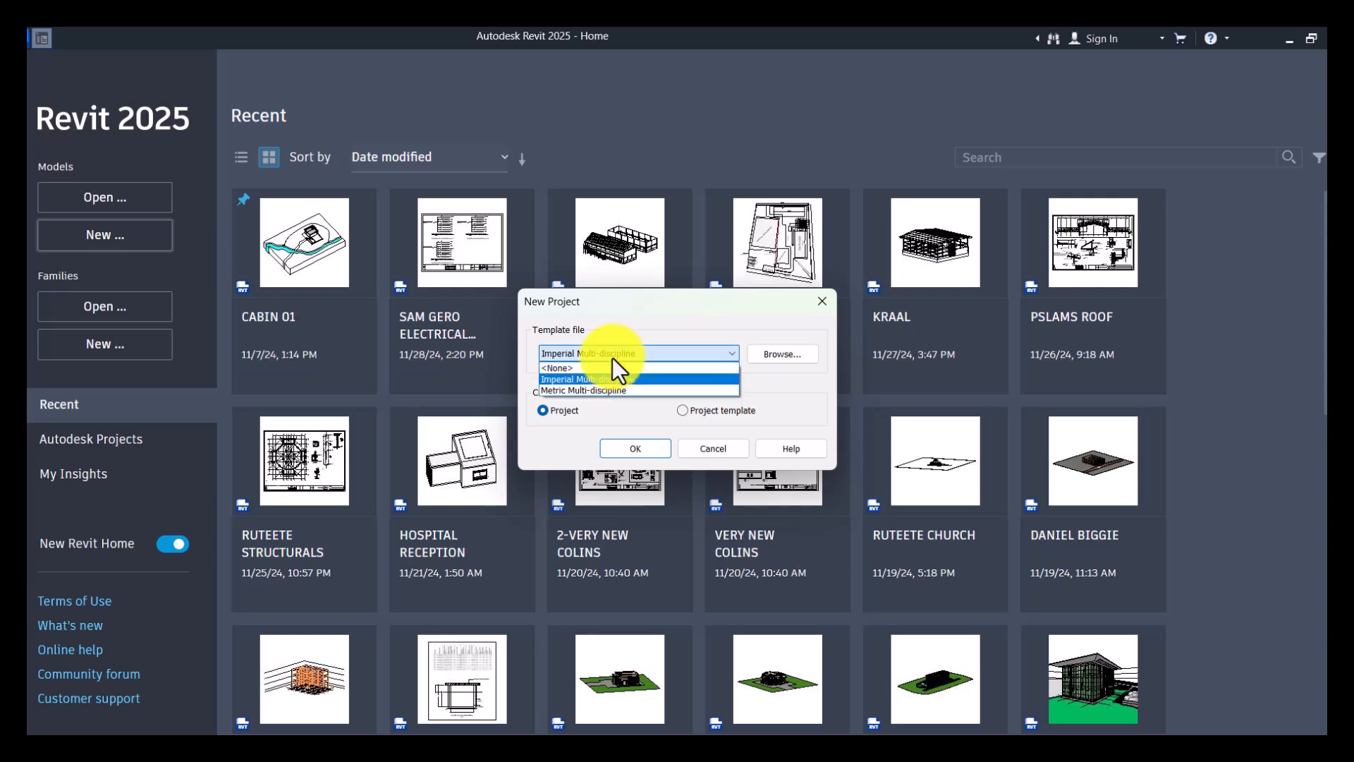
left_click(583, 390)
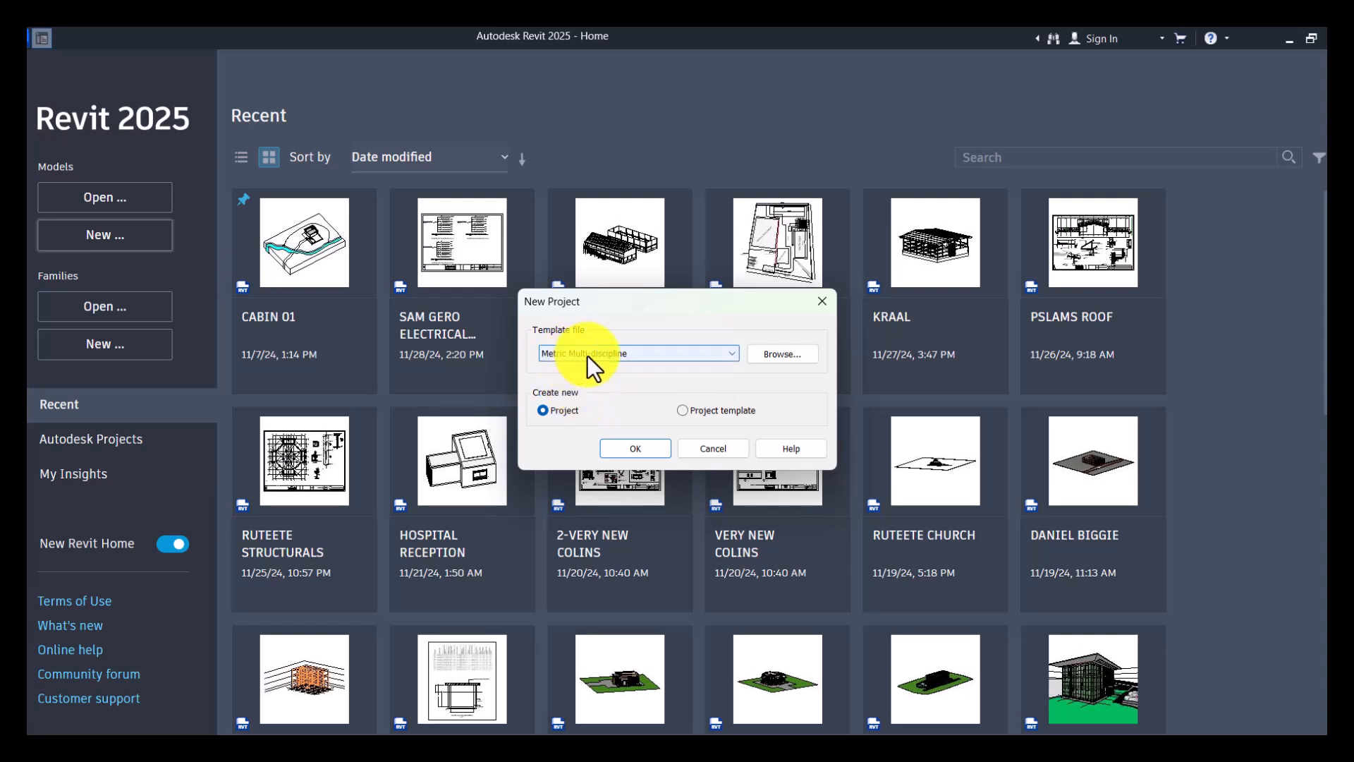
left_click(649, 451)
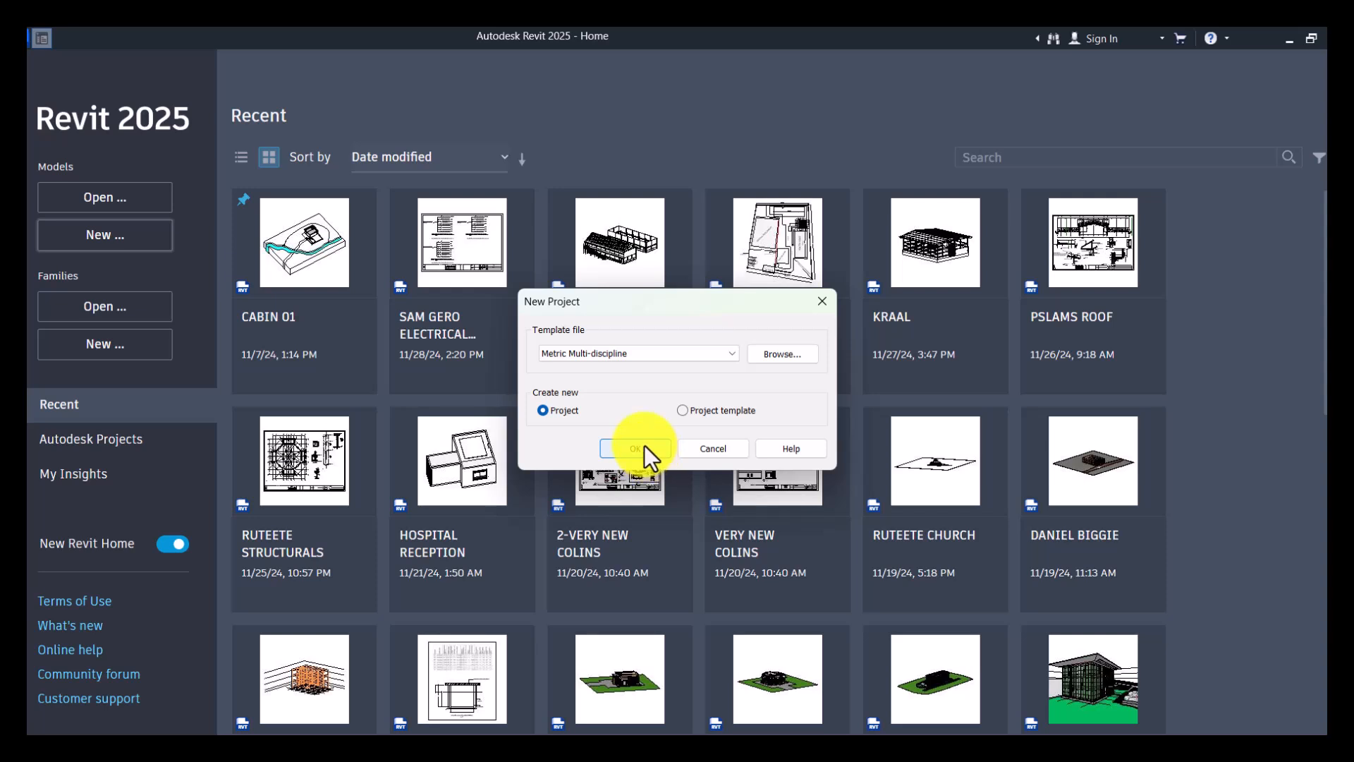
left_click(570, 359)
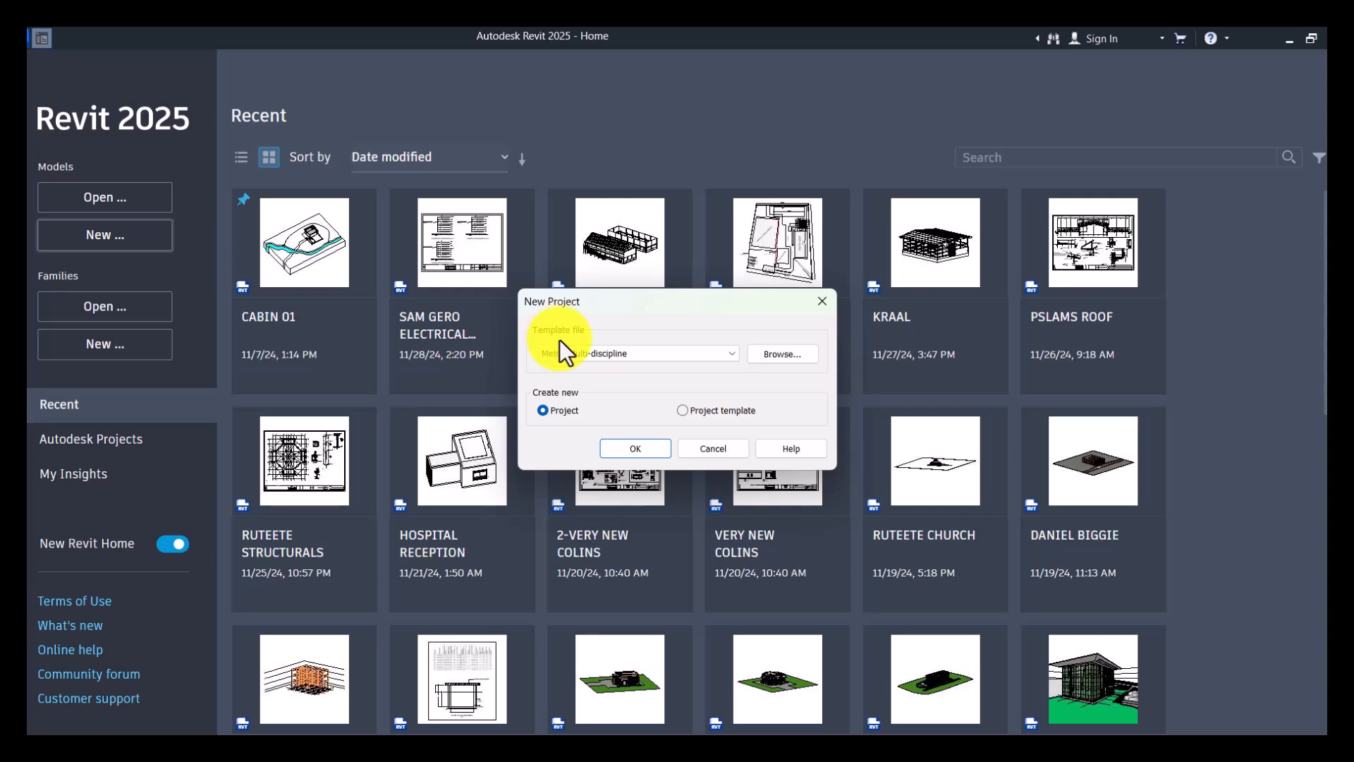
left_click(772, 352)
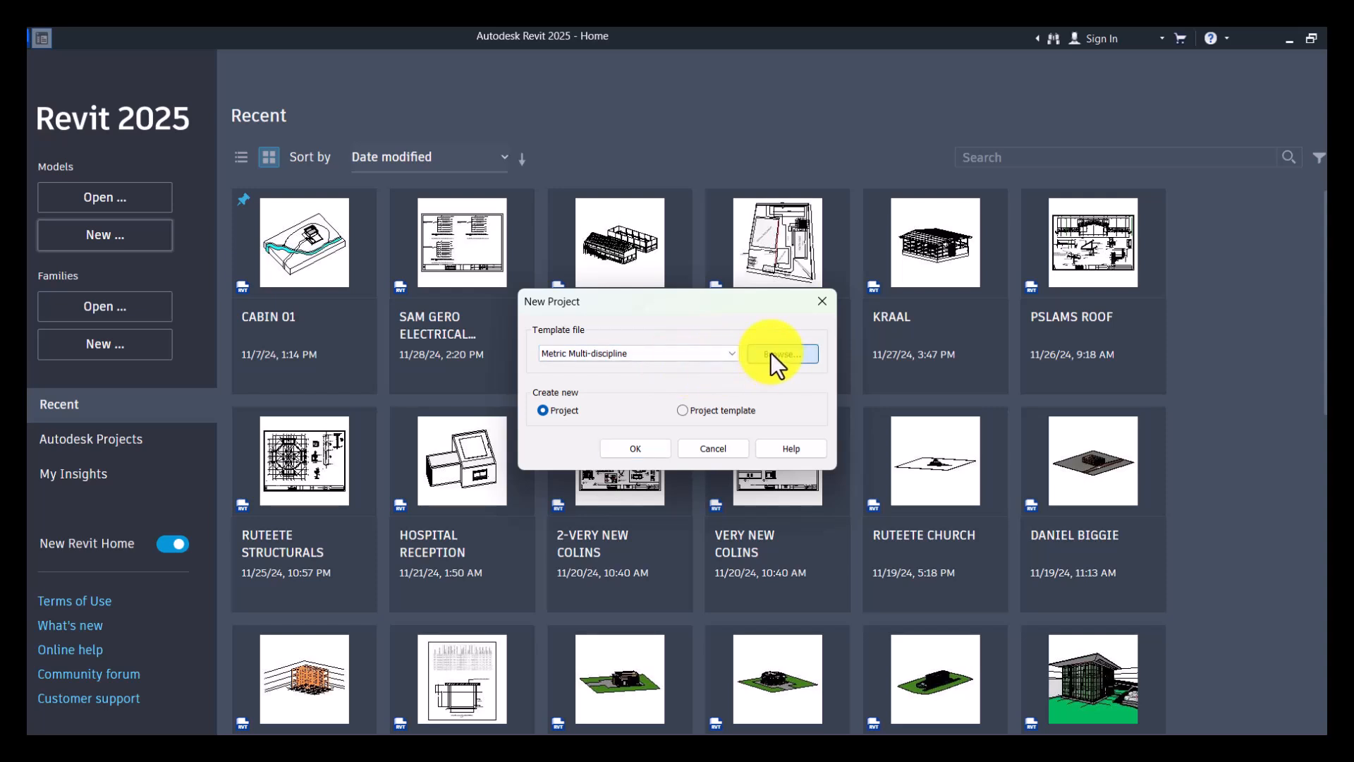
key("Return")
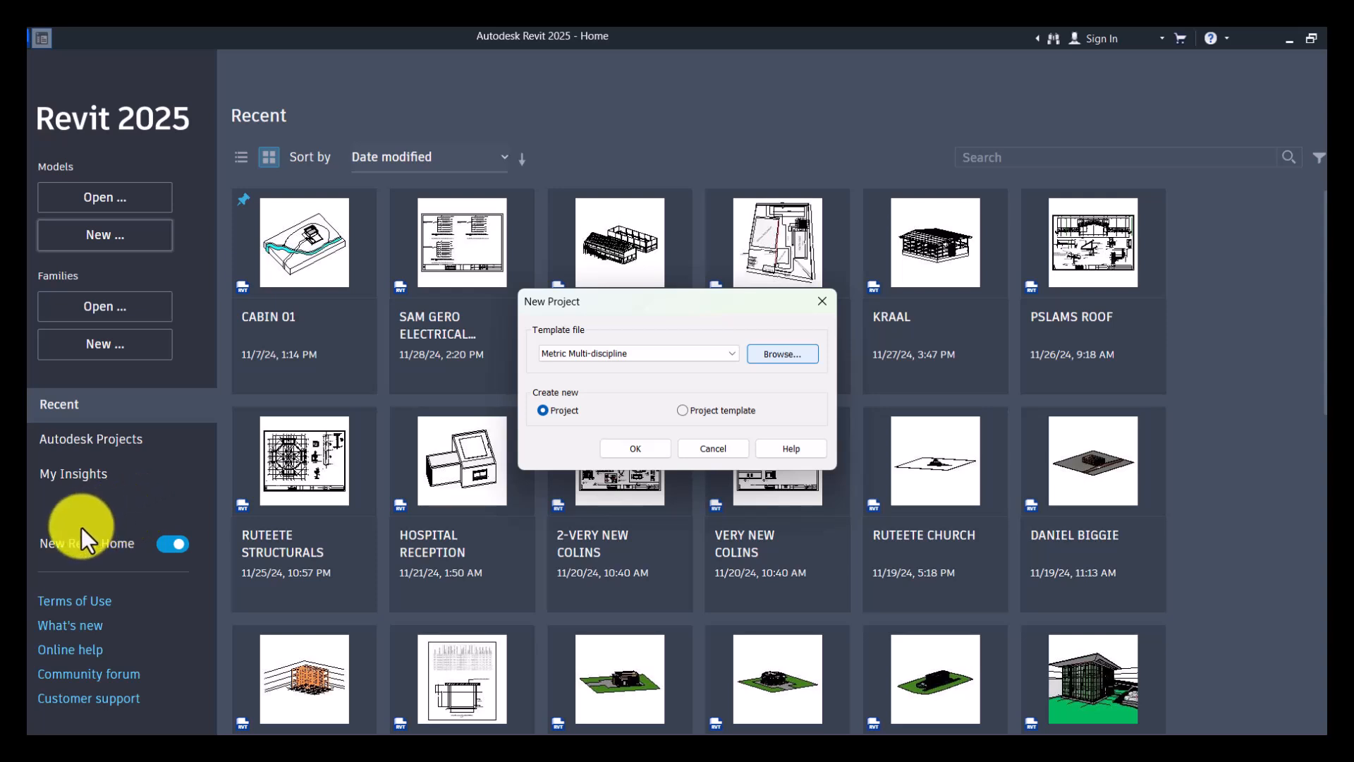
left_click(94, 425)
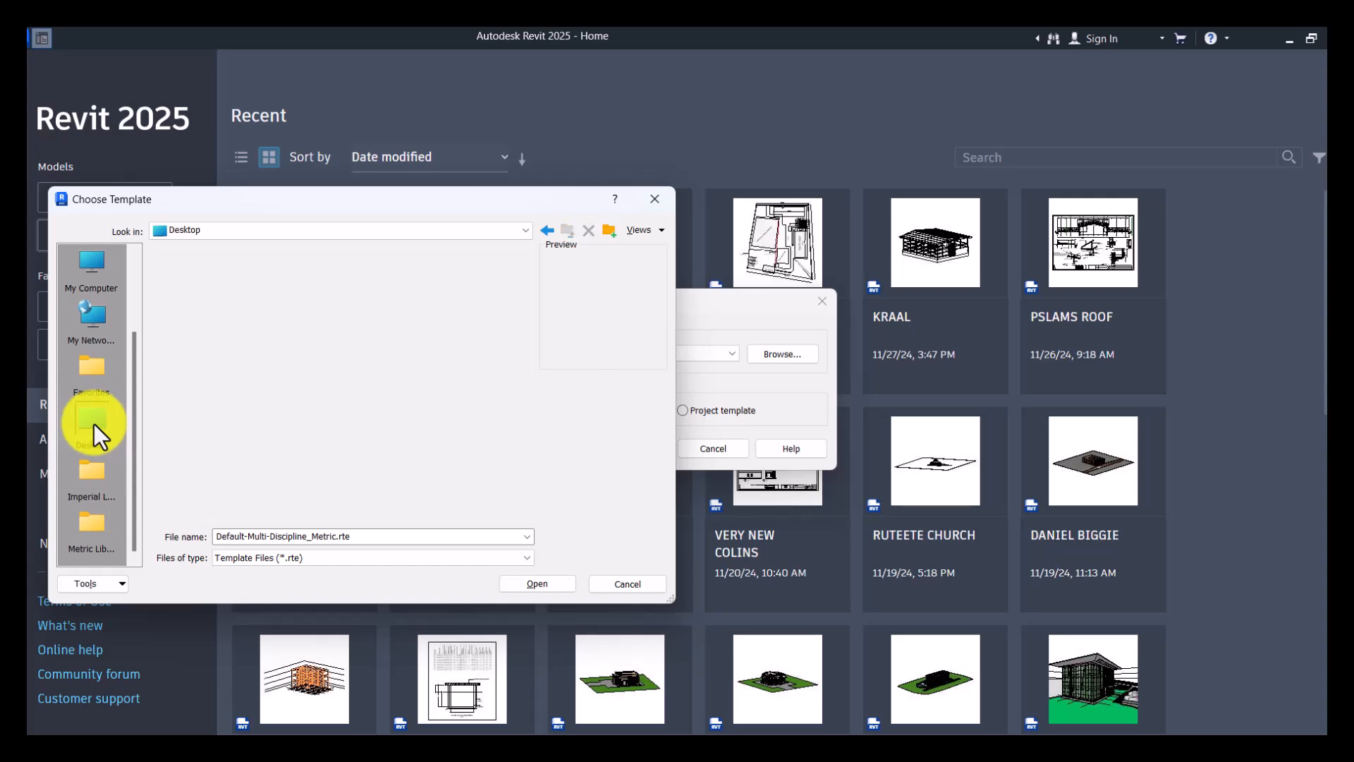
left_click(655, 199)
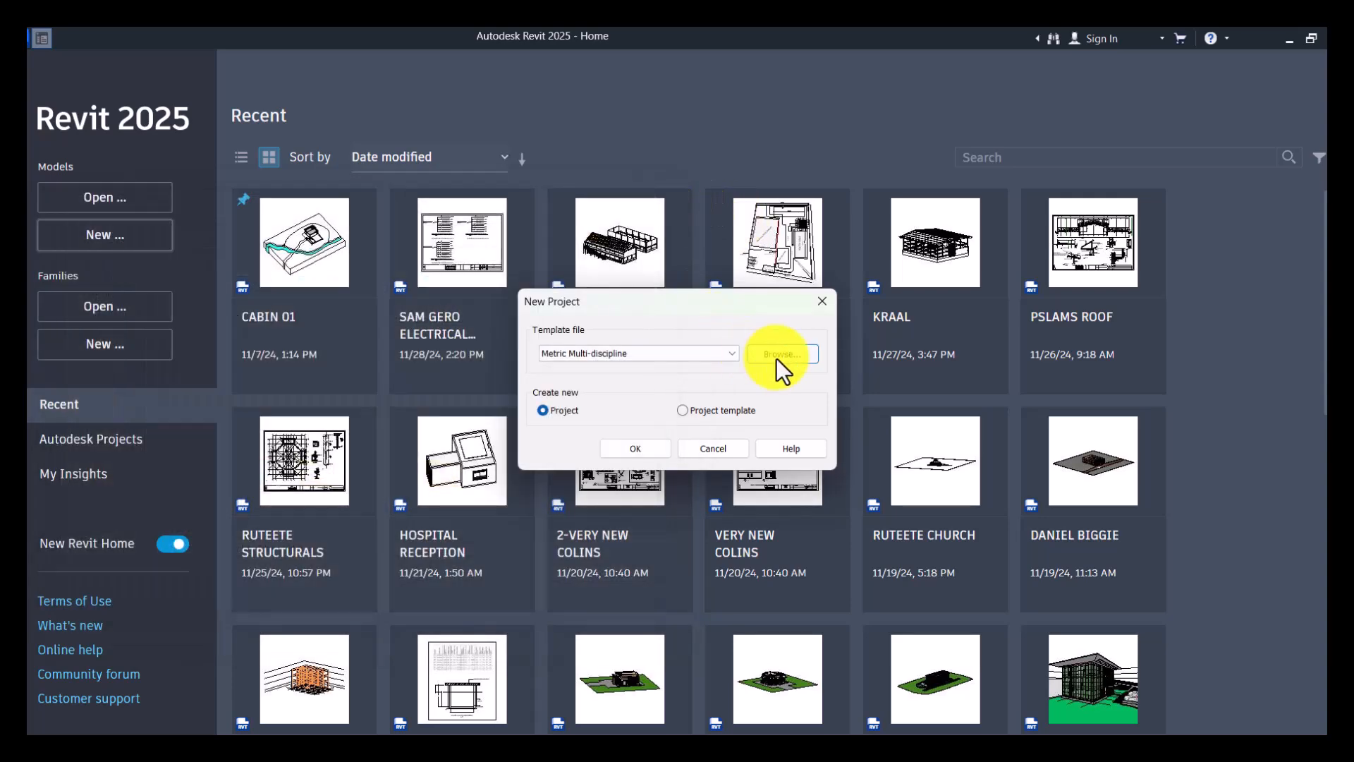
left_click(777, 356)
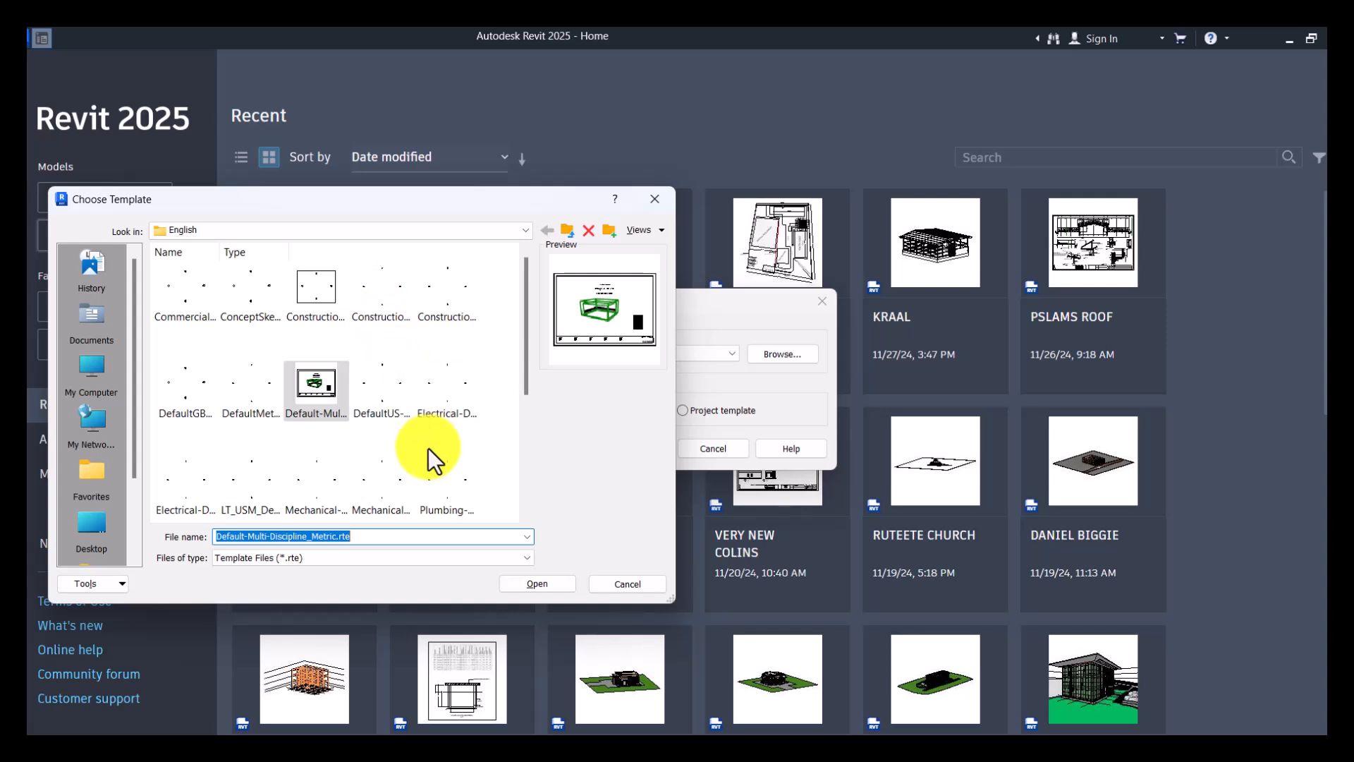
scroll(429, 447, "down", 2)
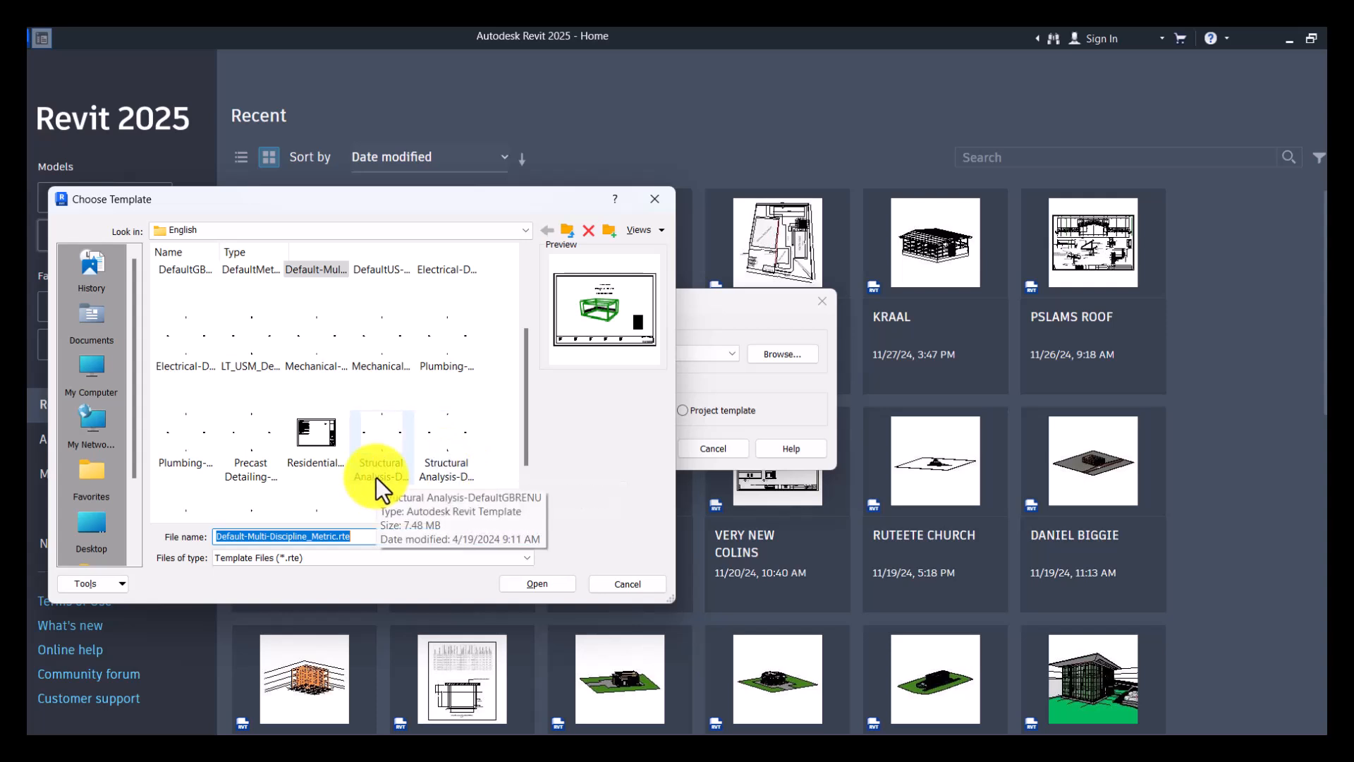
left_click(446, 446)
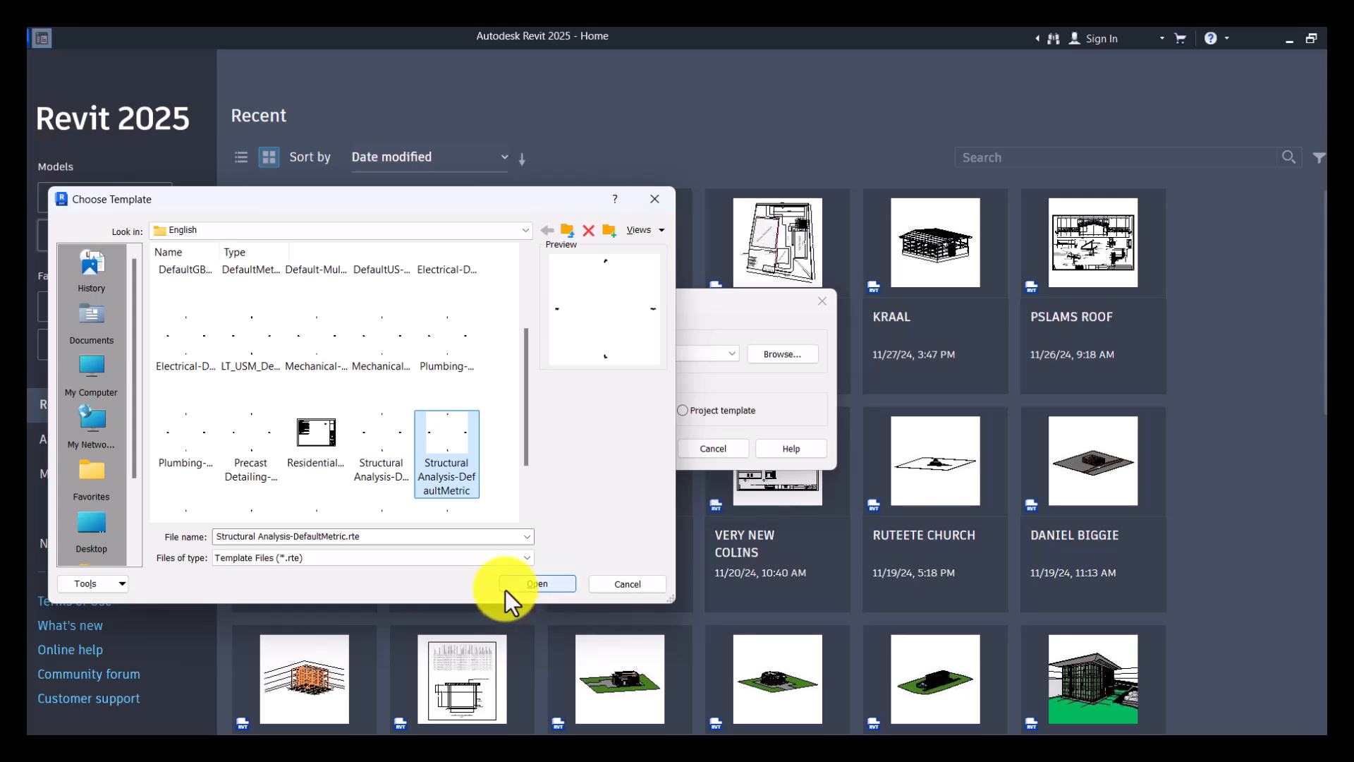
left_click(655, 199)
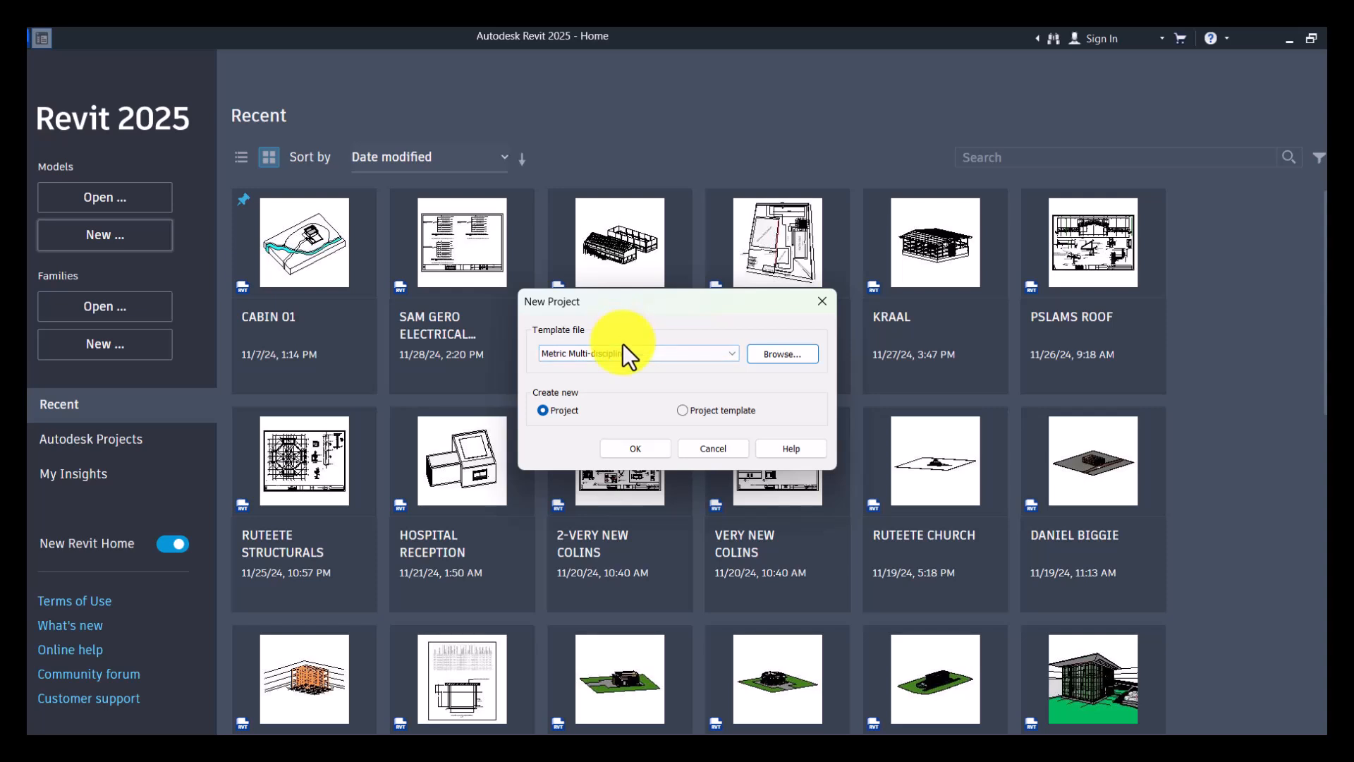
- Create the project from the chosen metric template, and look at the building's reference image again
left_click(626, 446)
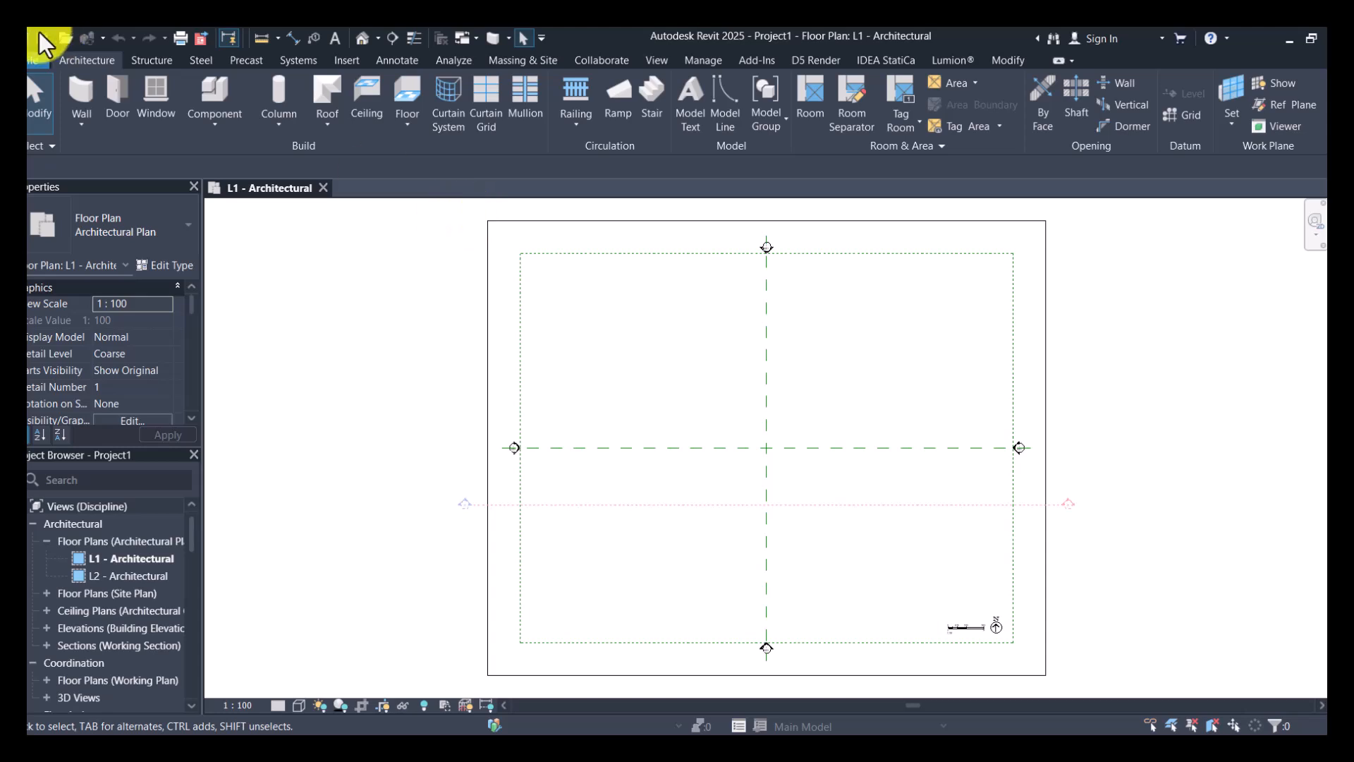
scroll(498, 311, "down", 2)
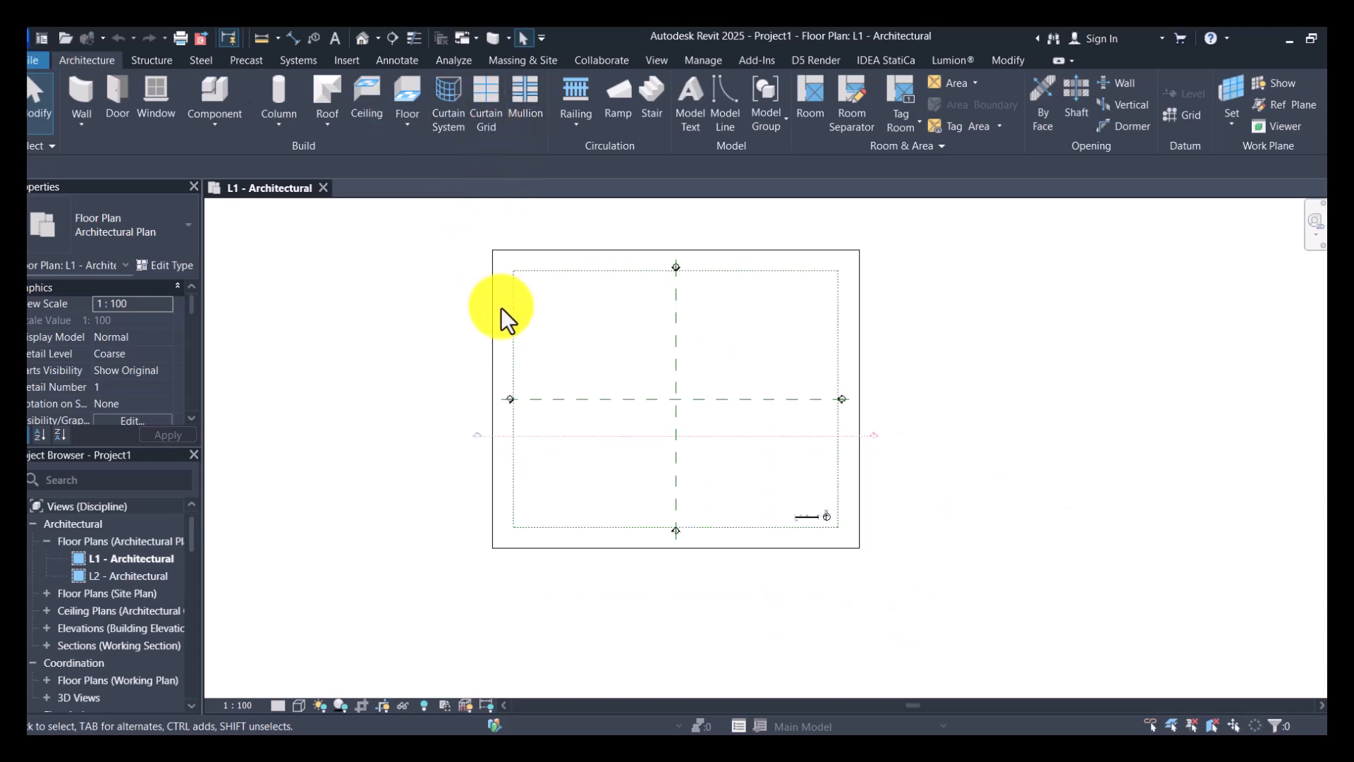
scroll(593, 402, "up", 2)
scroll(529, 393, "down", 2)
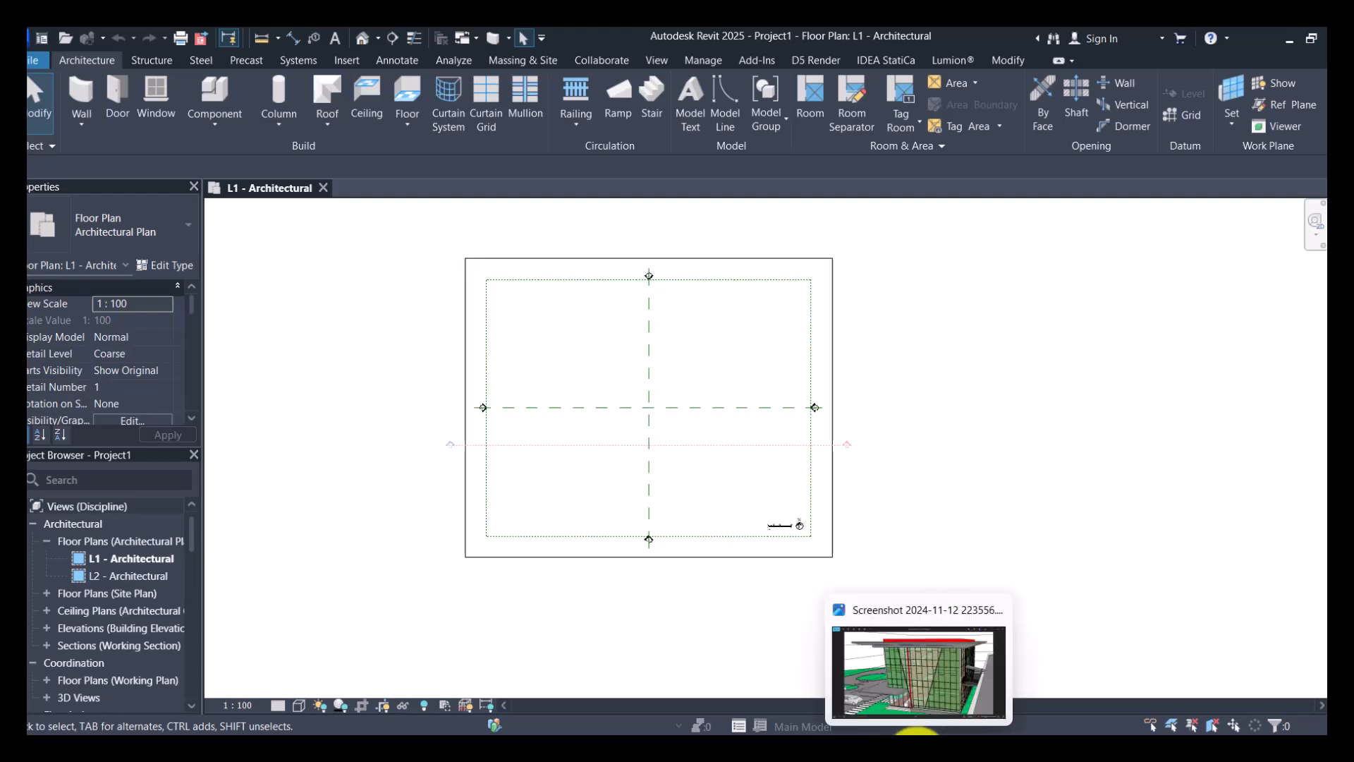
left_click(916, 753)
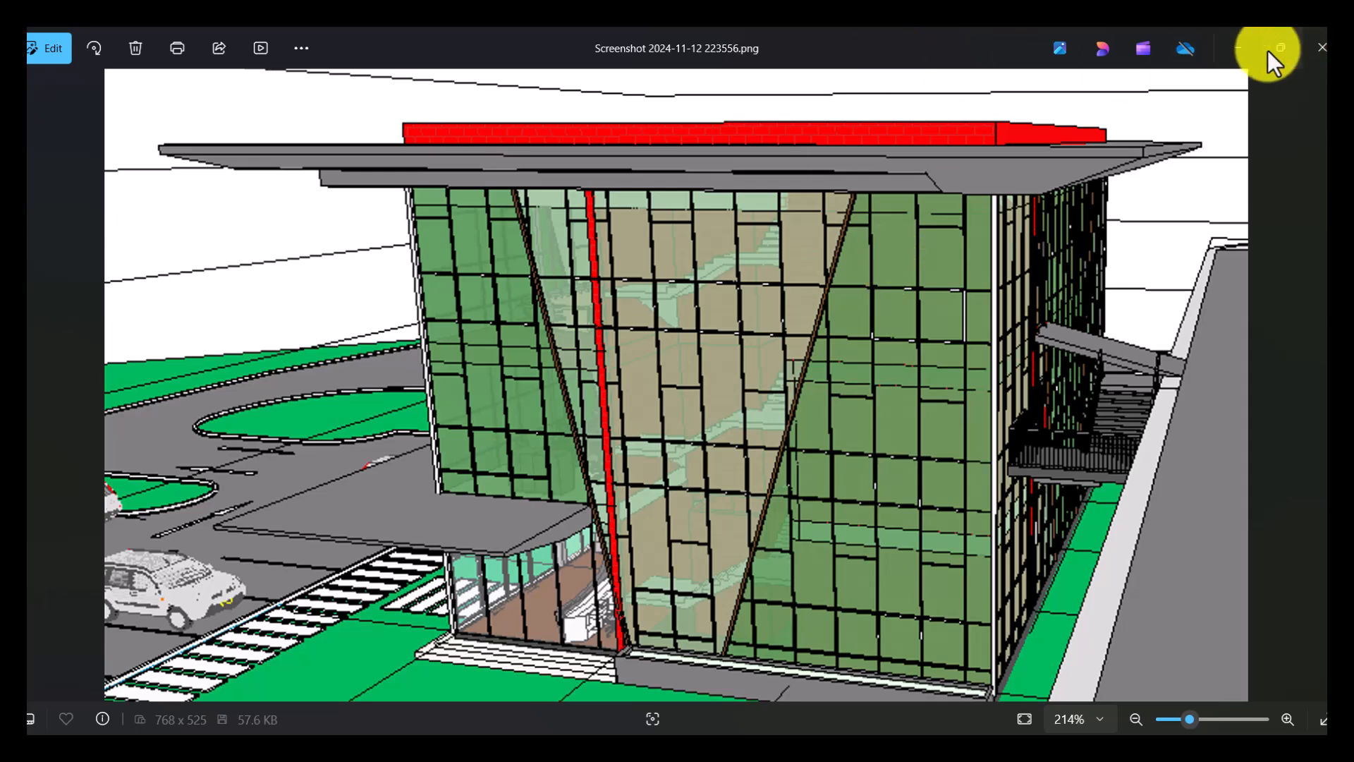
left_click(1245, 45)
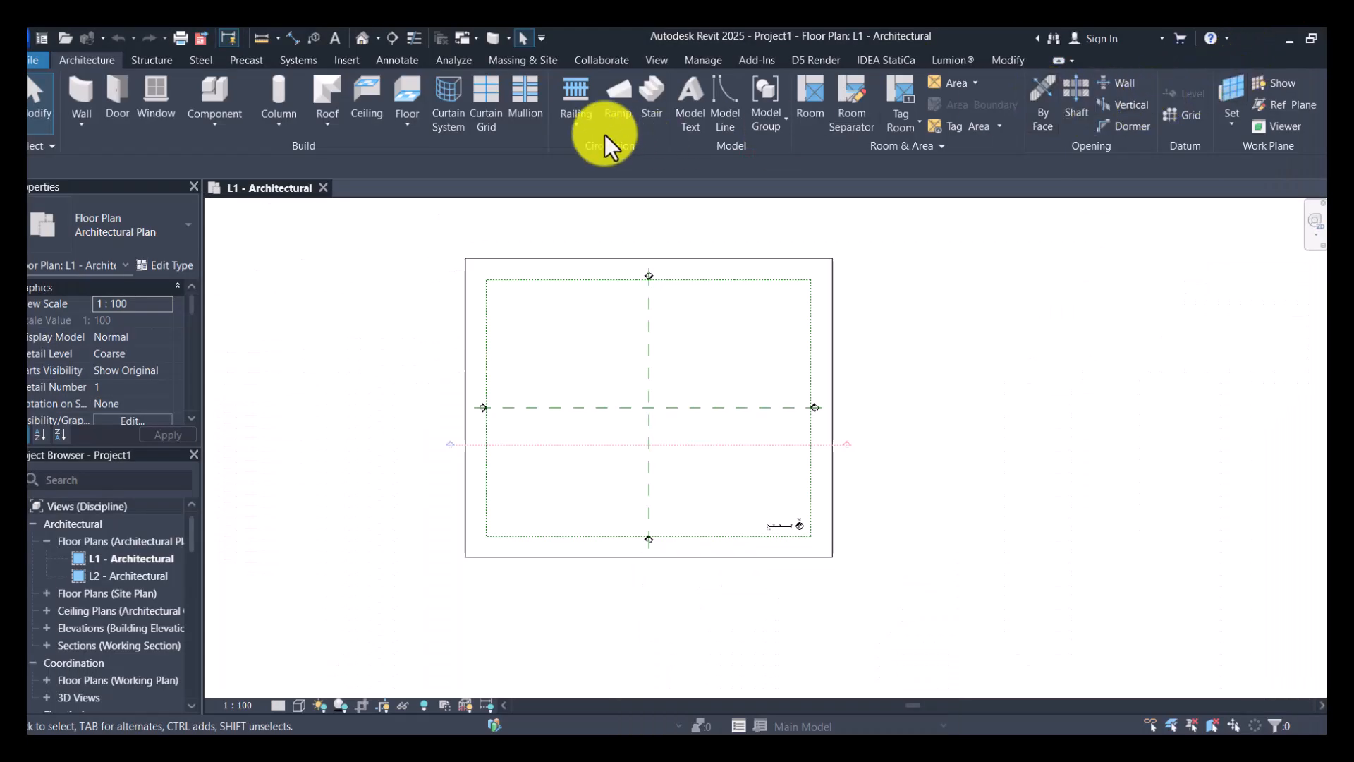
left_click(345, 62)
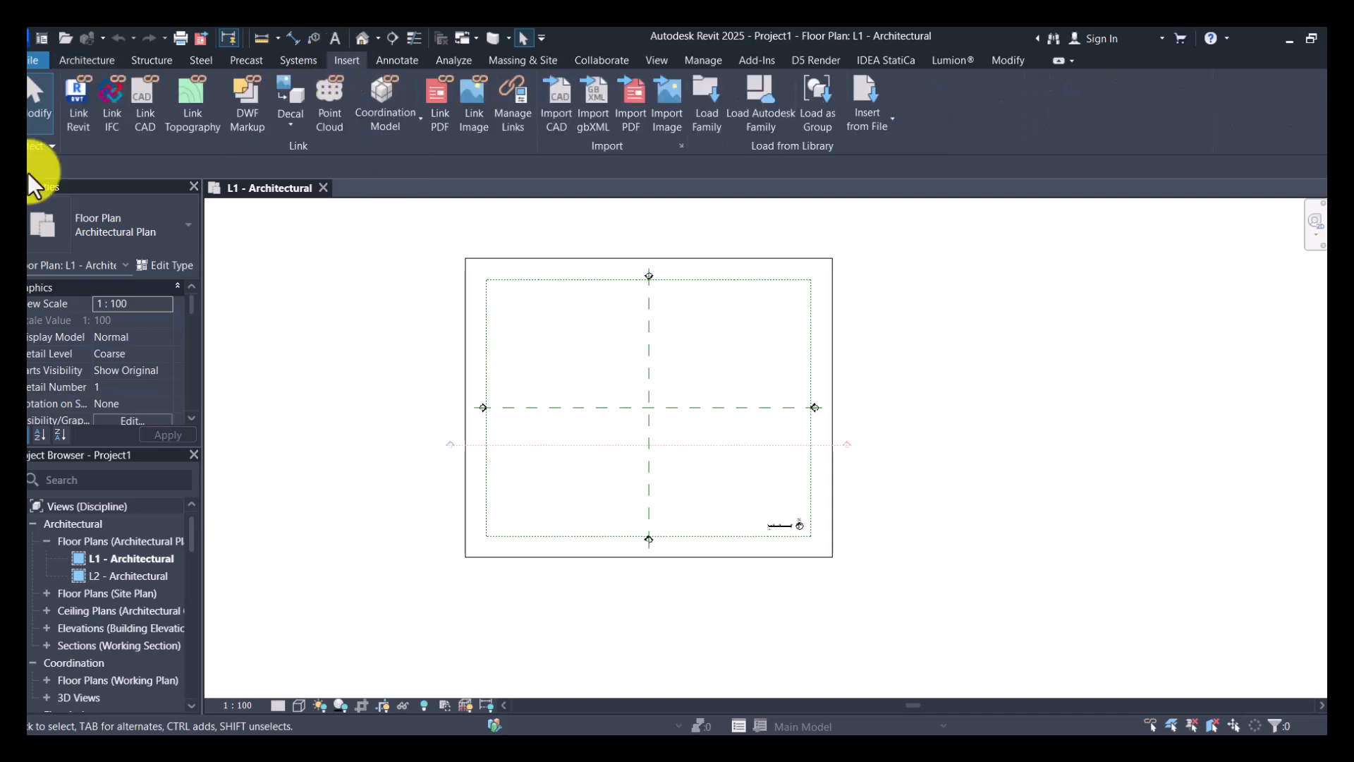
left_click(139, 113)
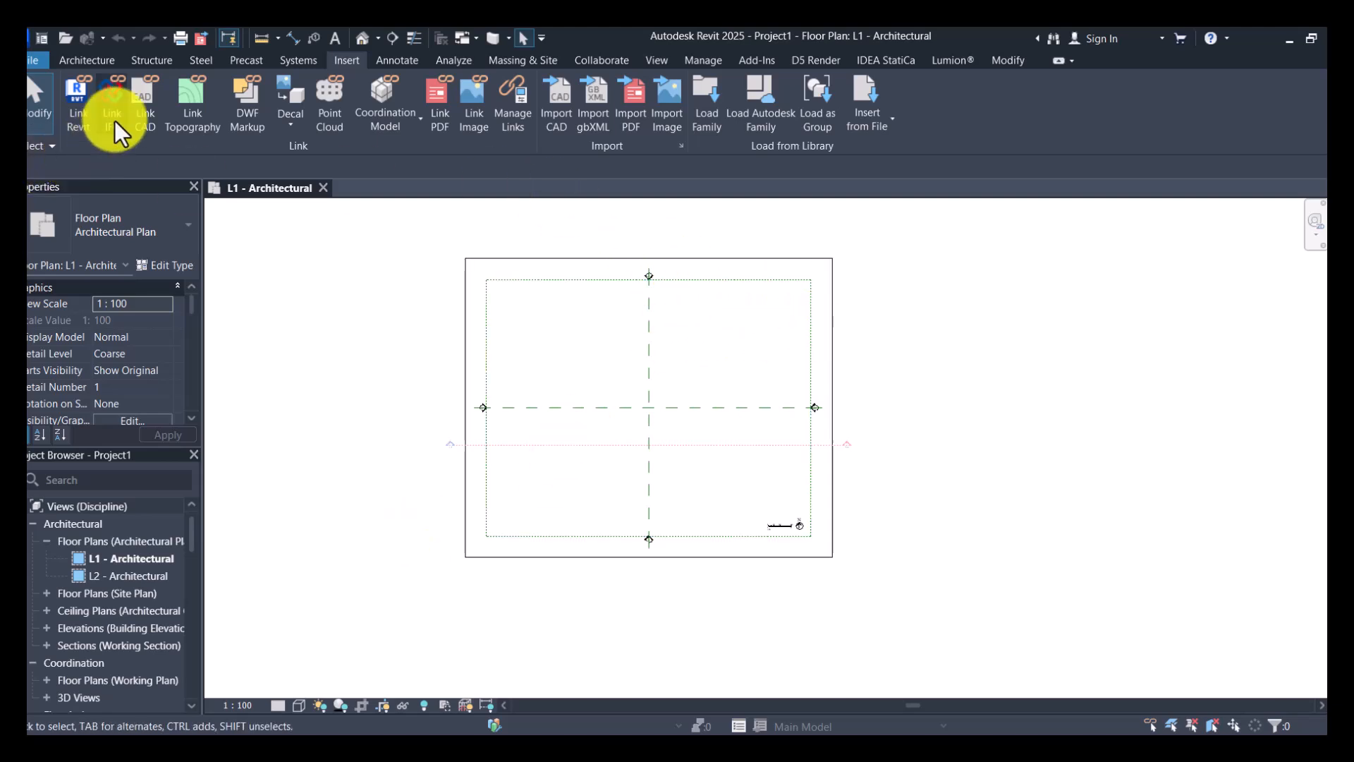
left_click(141, 105)
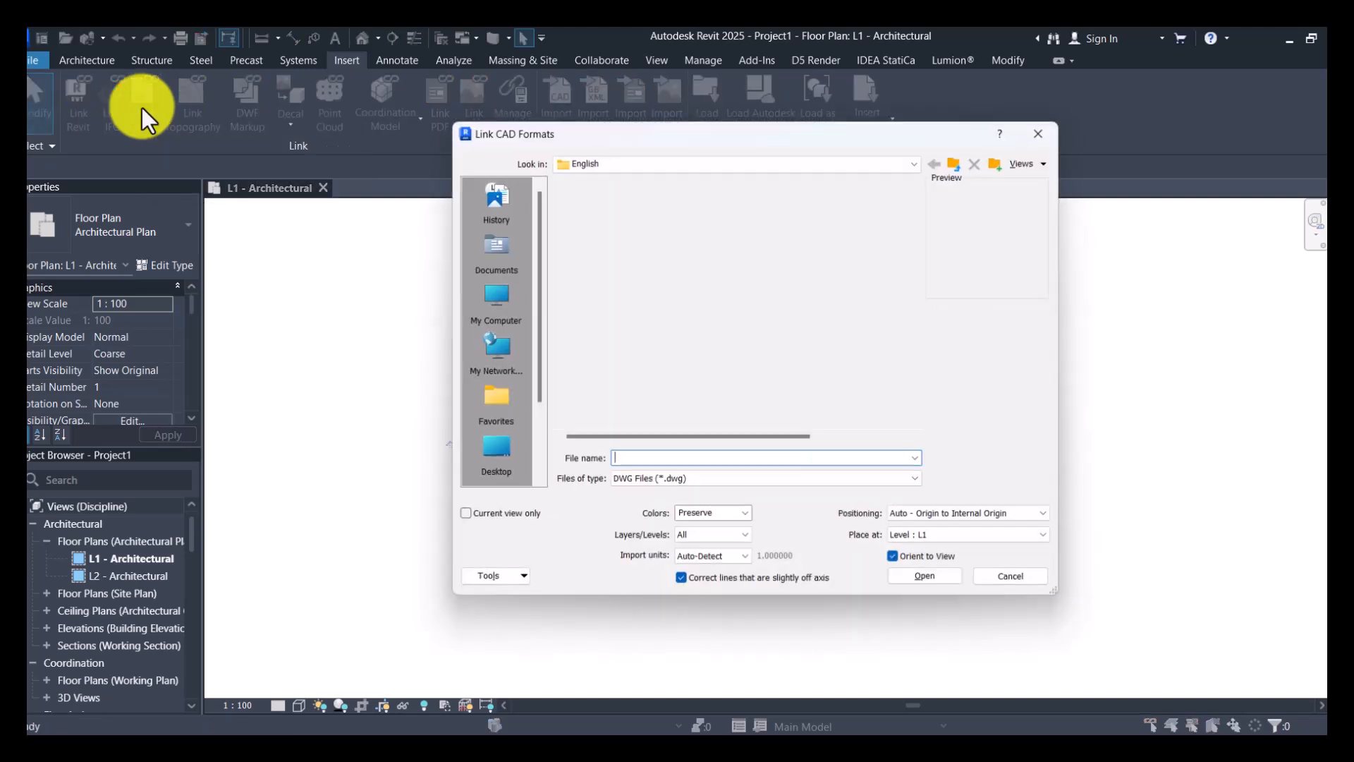
scroll(487, 353, "down", 2)
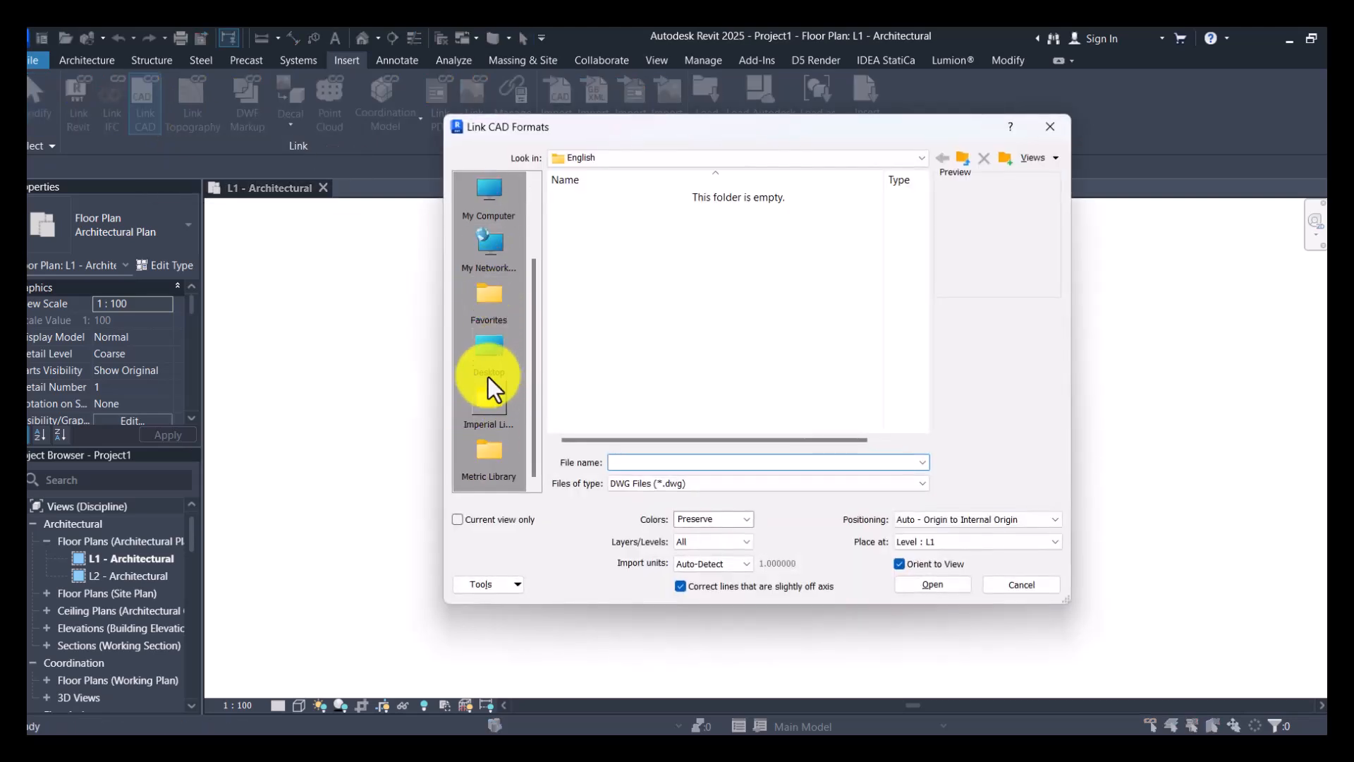
left_click(494, 212)
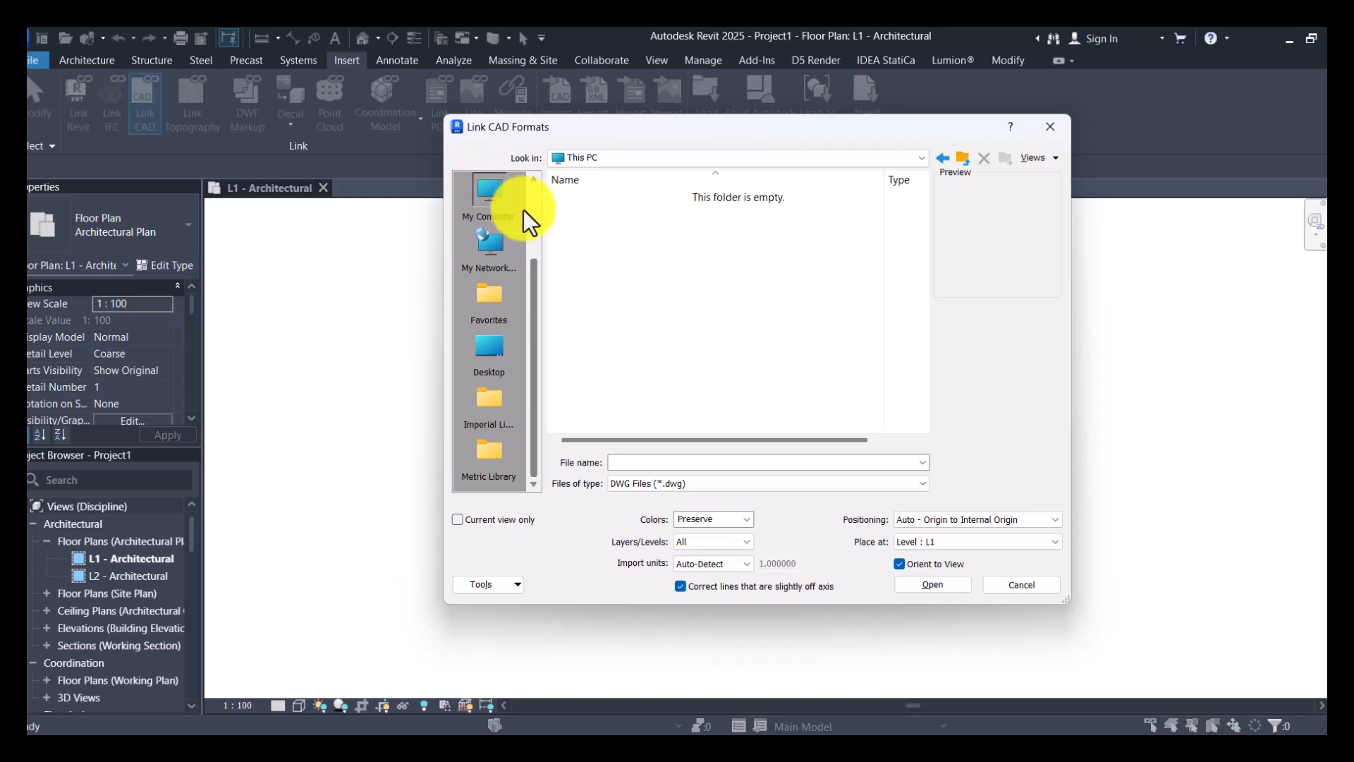
left_click(494, 361)
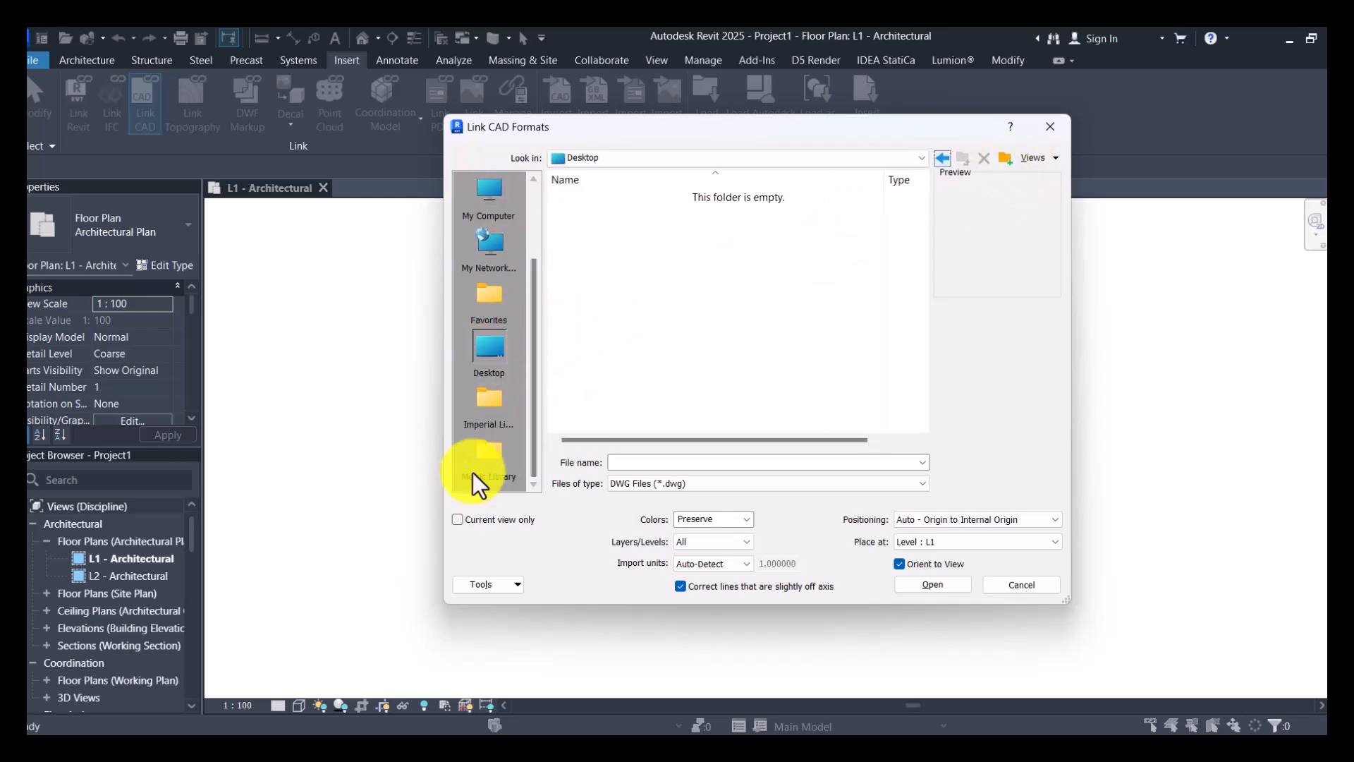
left_click(1050, 126)
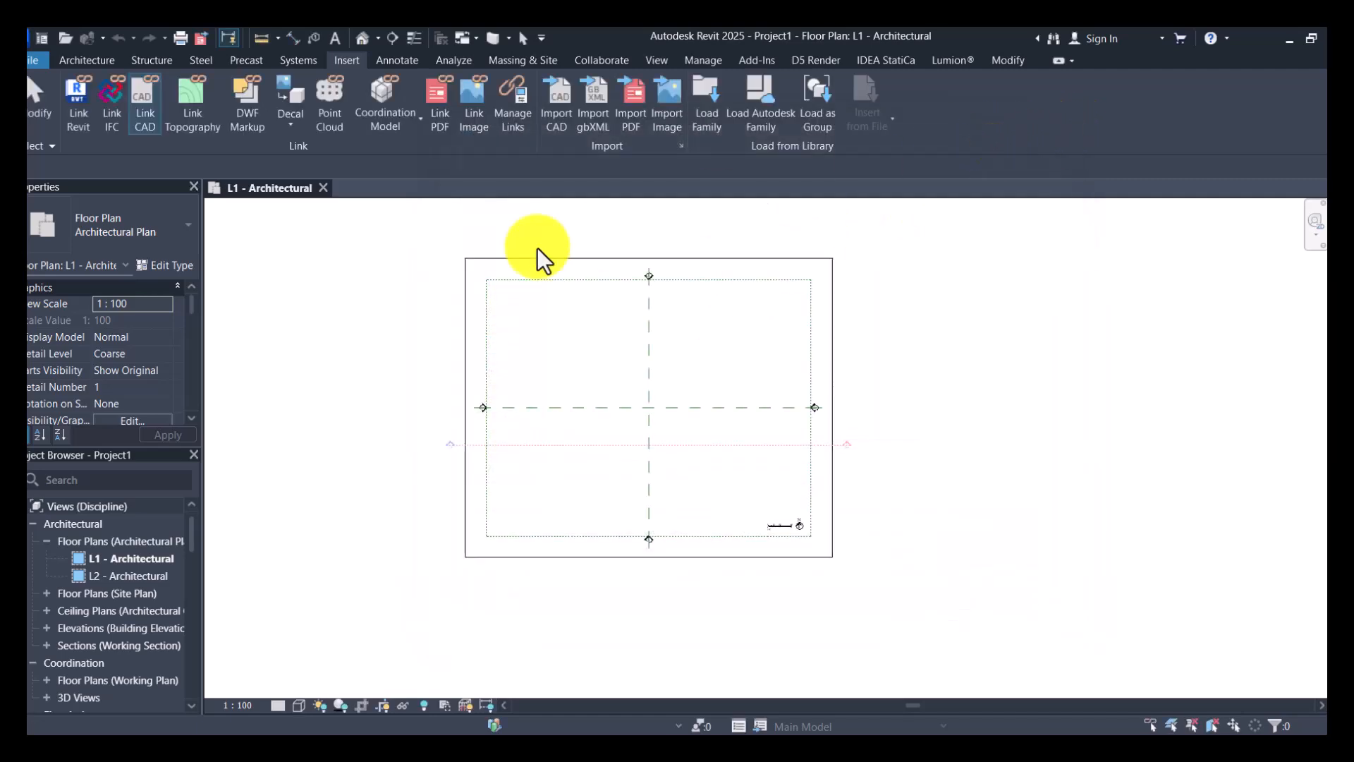
- Start linking a CAD drawing and browse on drive D through #DESIGN DOCUMENTS and ### YOUTUBE FILES to the DWGS folder of 01 OFFICE BUILDING
left_click(141, 106)
left_click(487, 295)
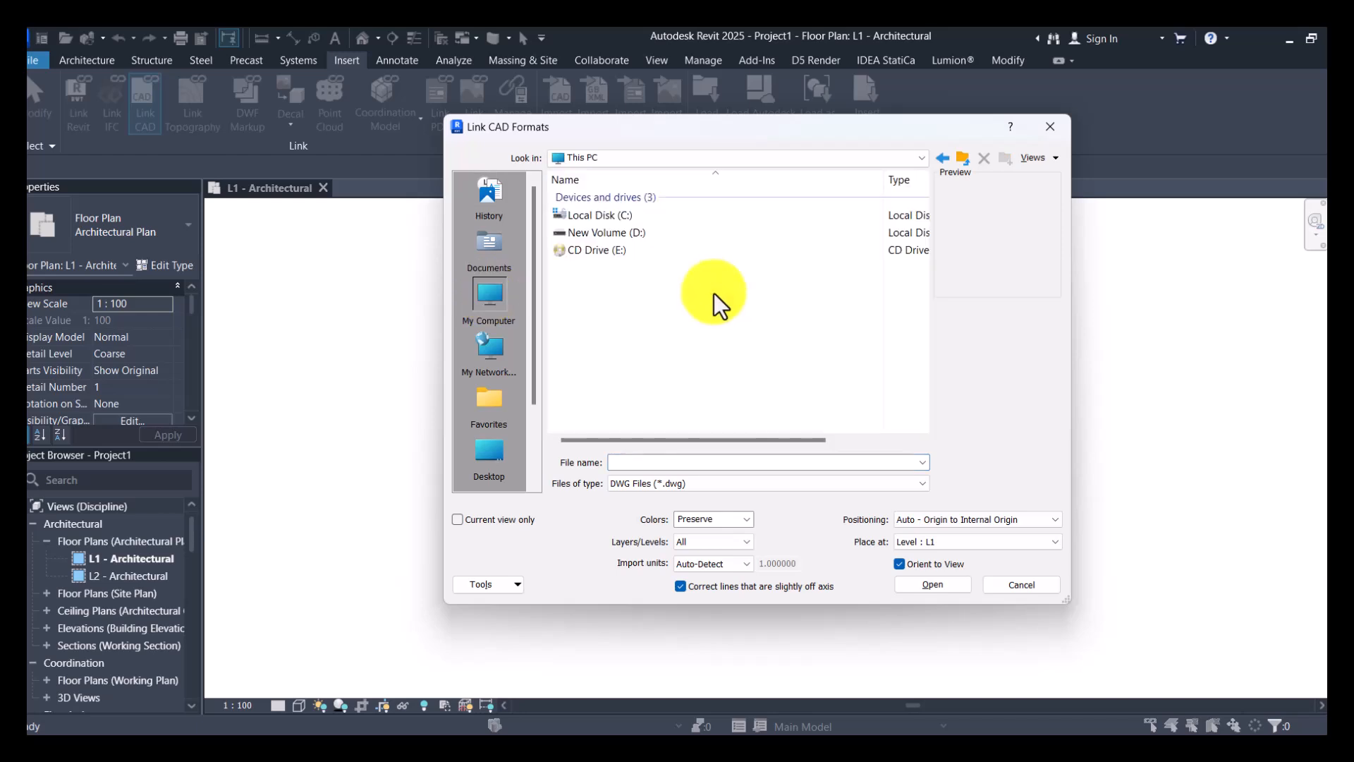
double_click(624, 235)
double_click(617, 222)
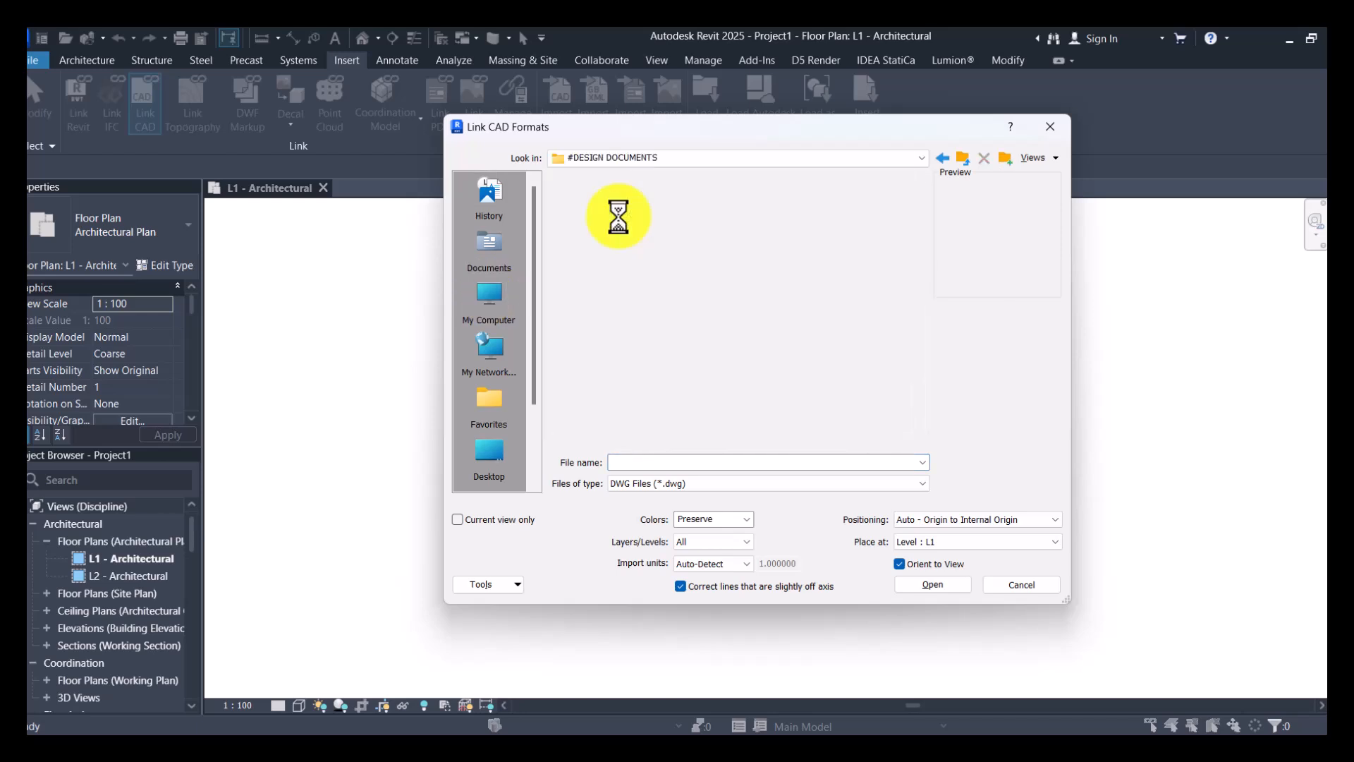
left_click(599, 281)
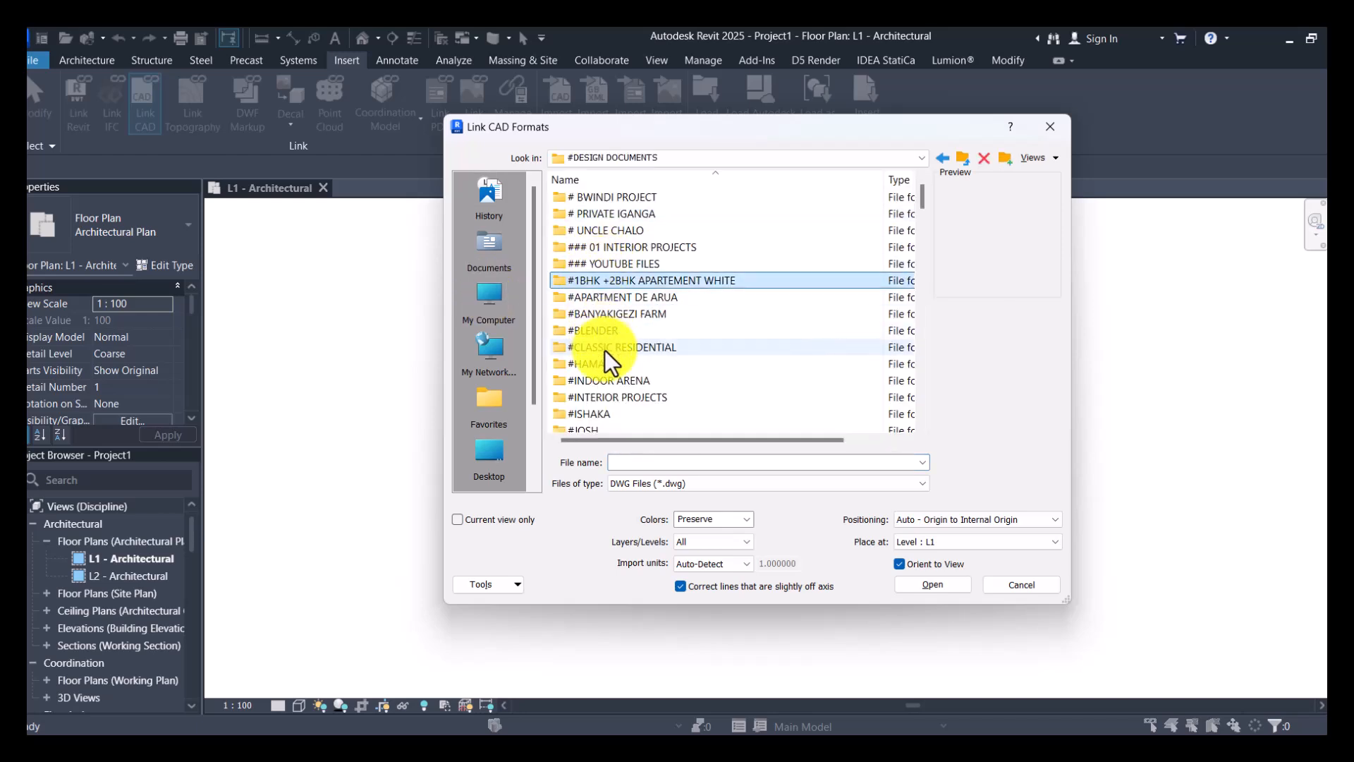
scroll(620, 378, "down", 1)
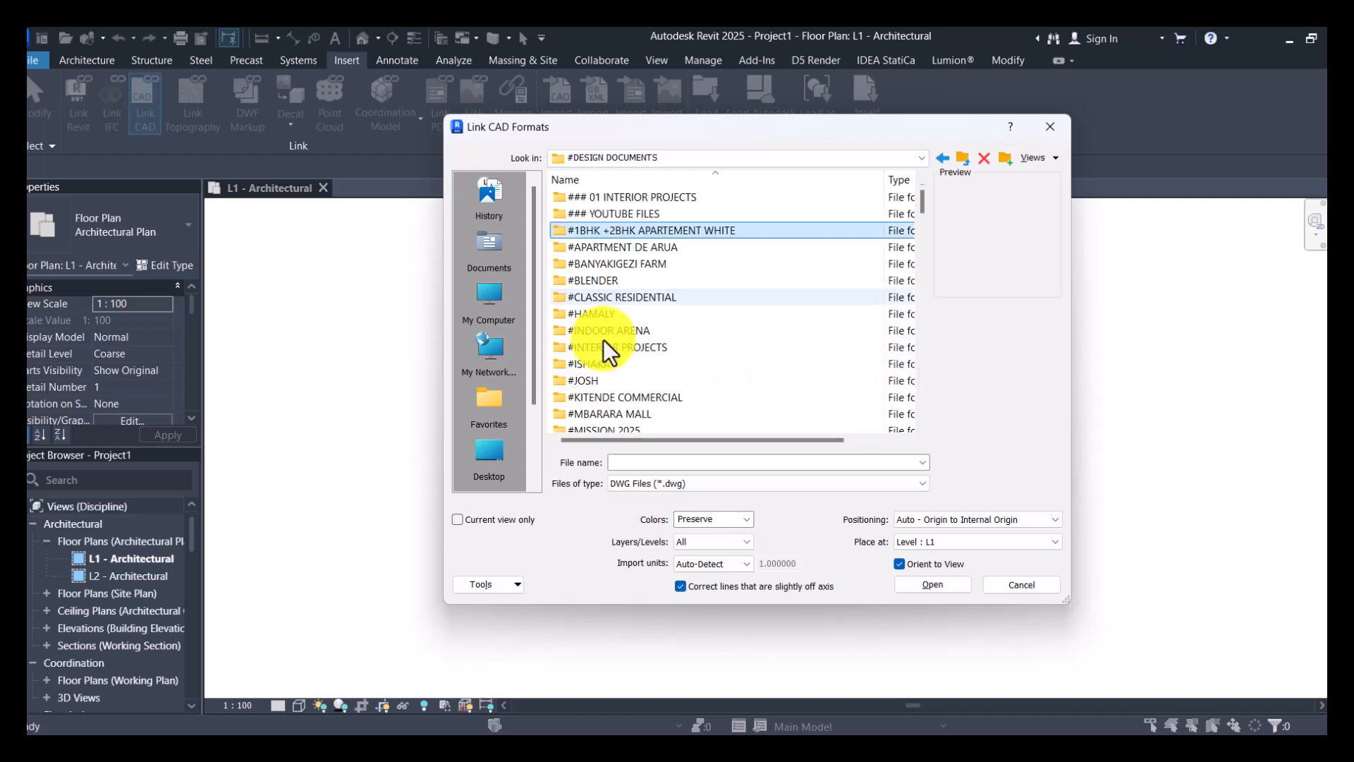
scroll(624, 395, "up", 1)
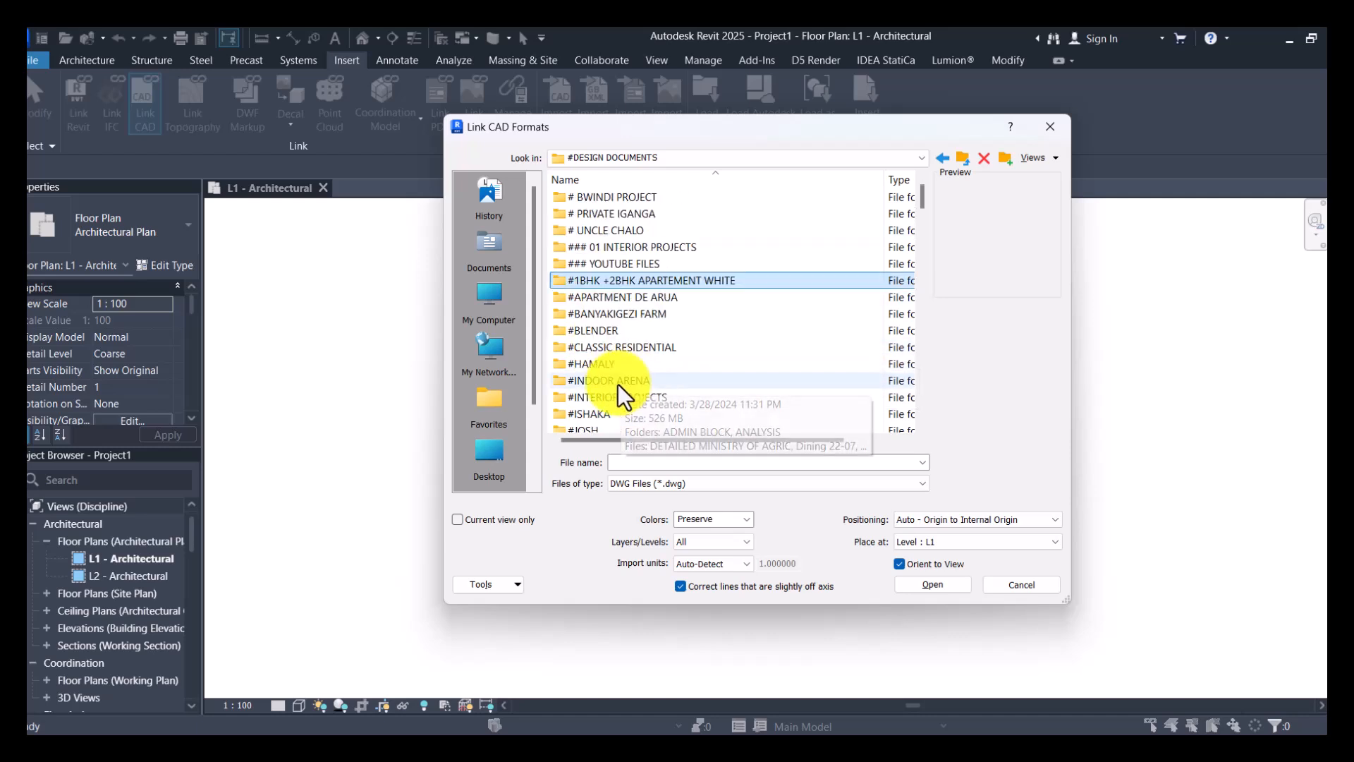
double_click(619, 266)
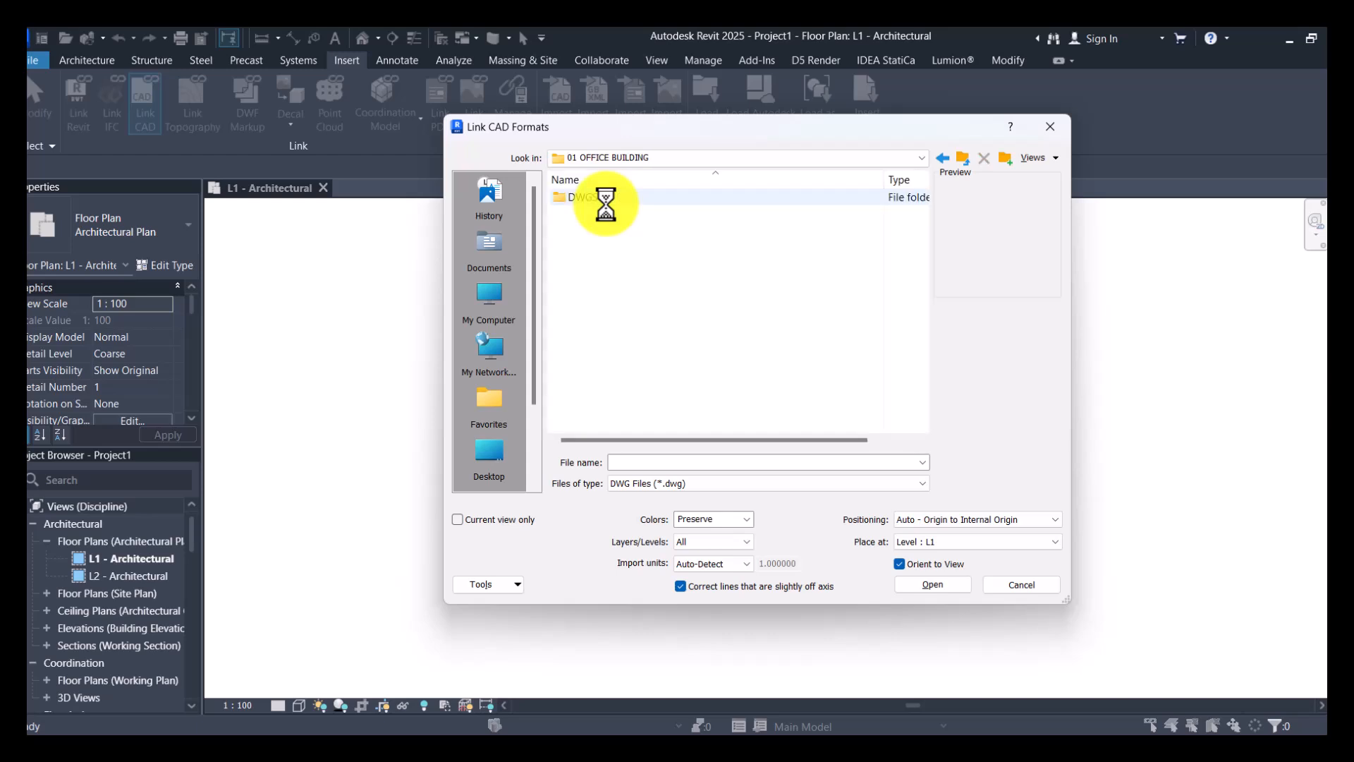
double_click(607, 202)
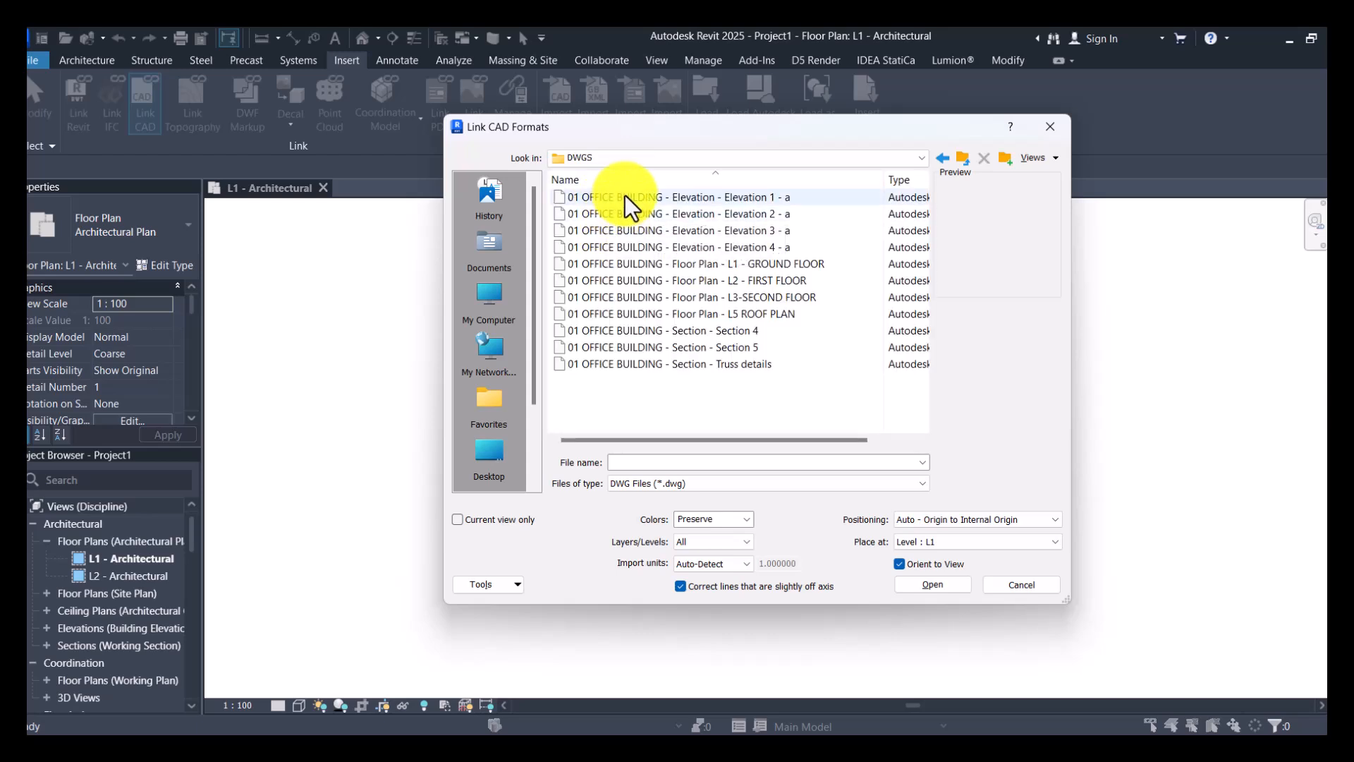
- Preview the office building's four elevation drawings, the ground floor plan, and the Section 4 and Section 5 drawings
left_click(625, 195)
left_click(659, 215)
left_click(663, 230)
left_click(668, 247)
left_click(674, 263)
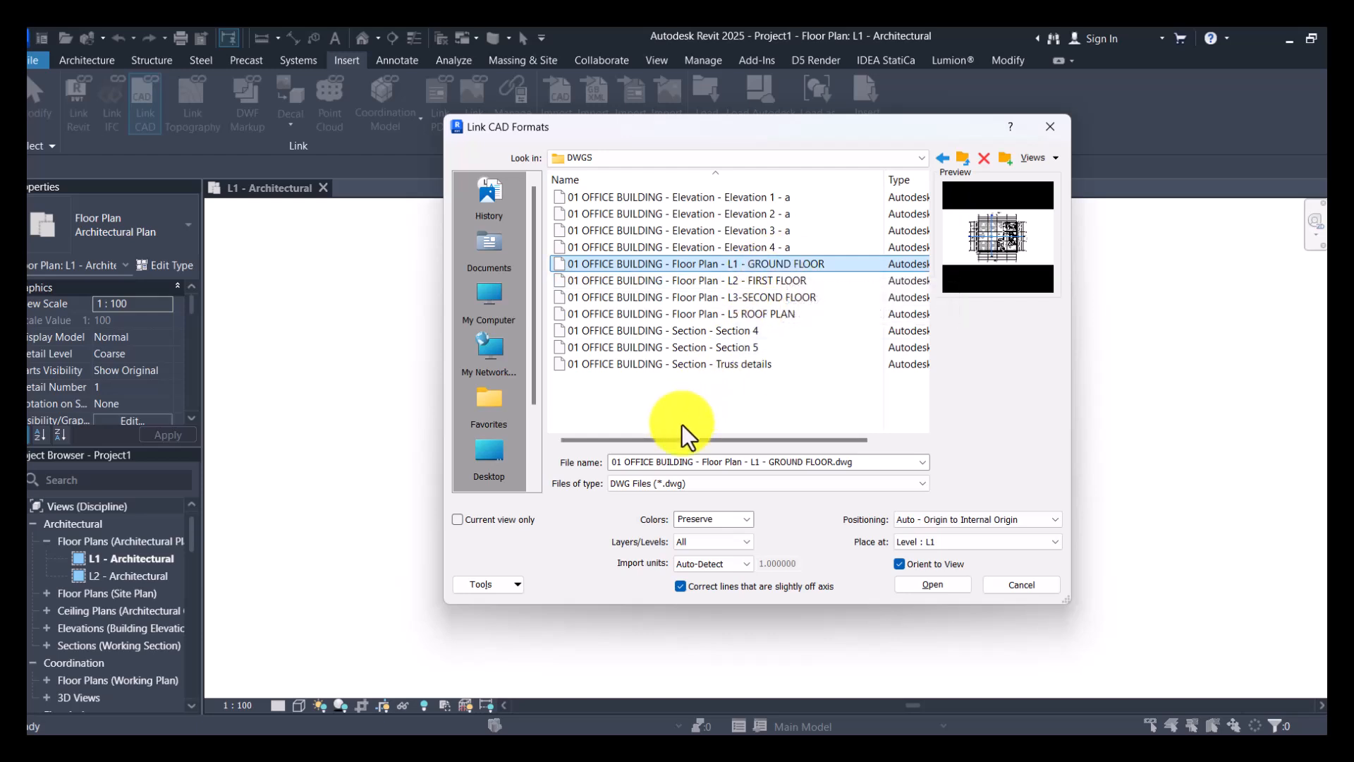
left_click(725, 331)
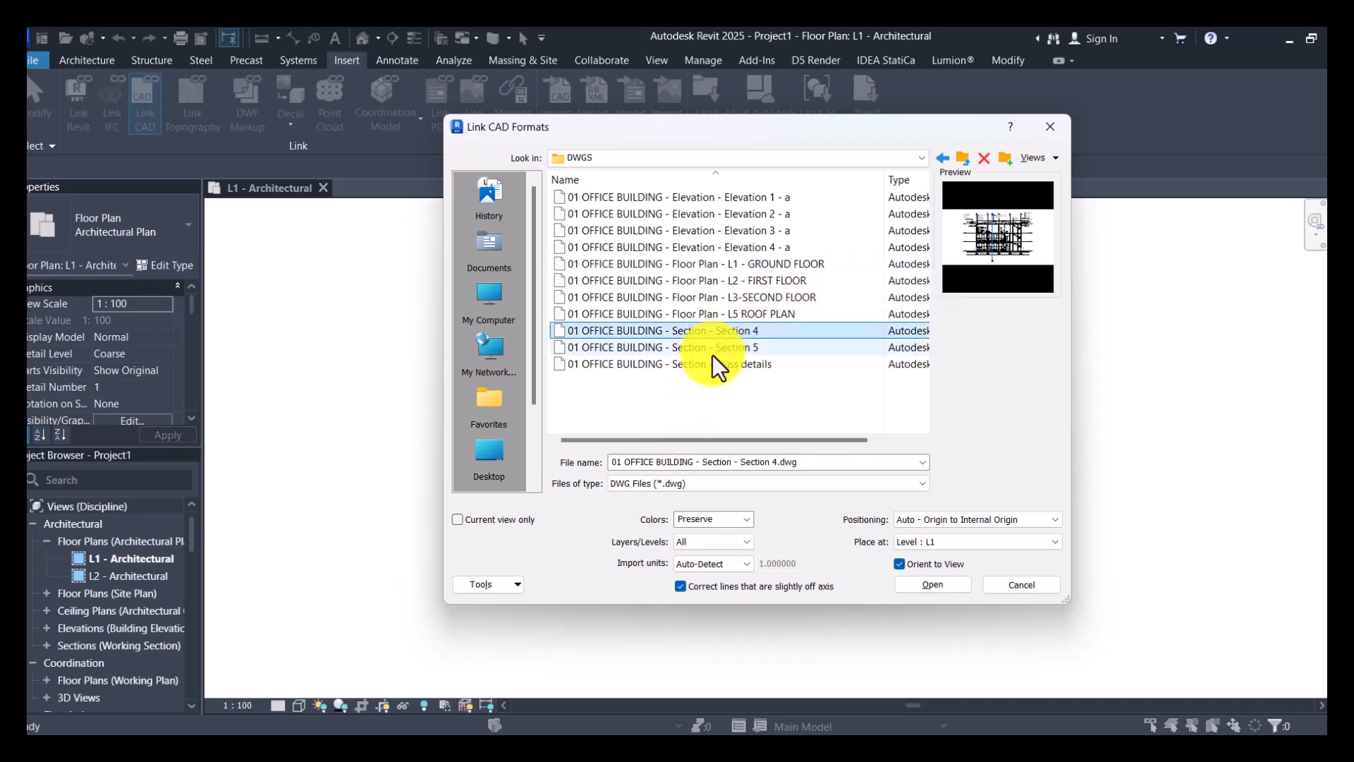
left_click(738, 348)
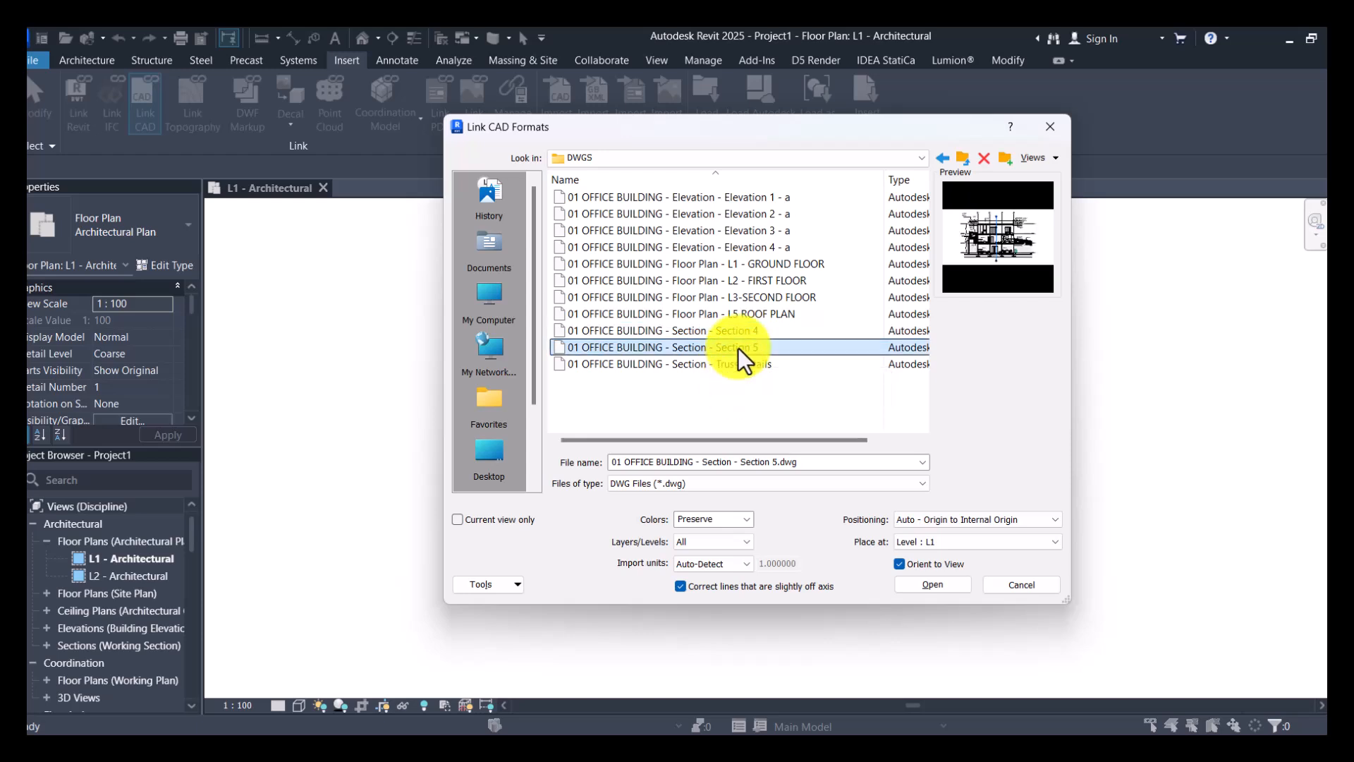
- Link 01 OFFICE BUILDING - Floor Plan - L1 - GROUND FLOOR.dwg at Level L1 with Auto - Origin to Internal Origin, and inspect the plan
left_click(918, 587)
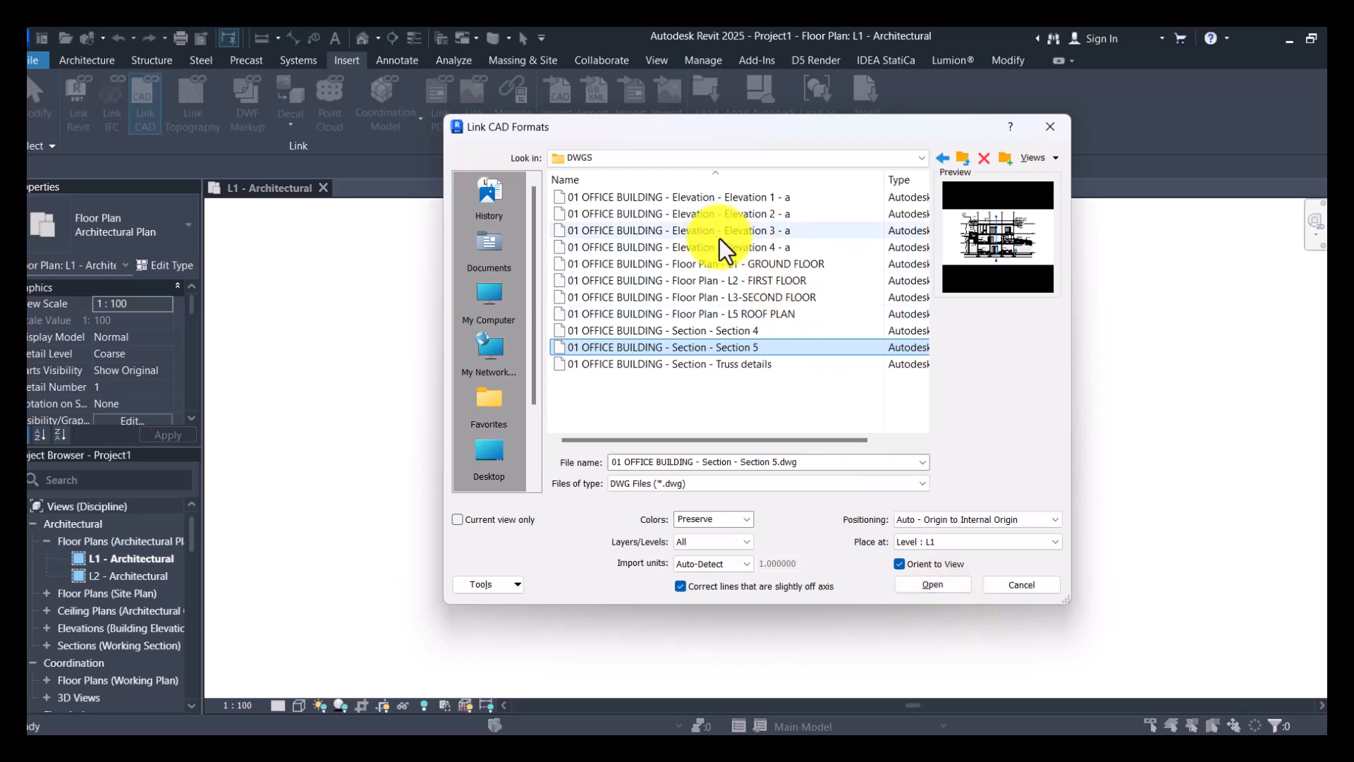
left_click(756, 264)
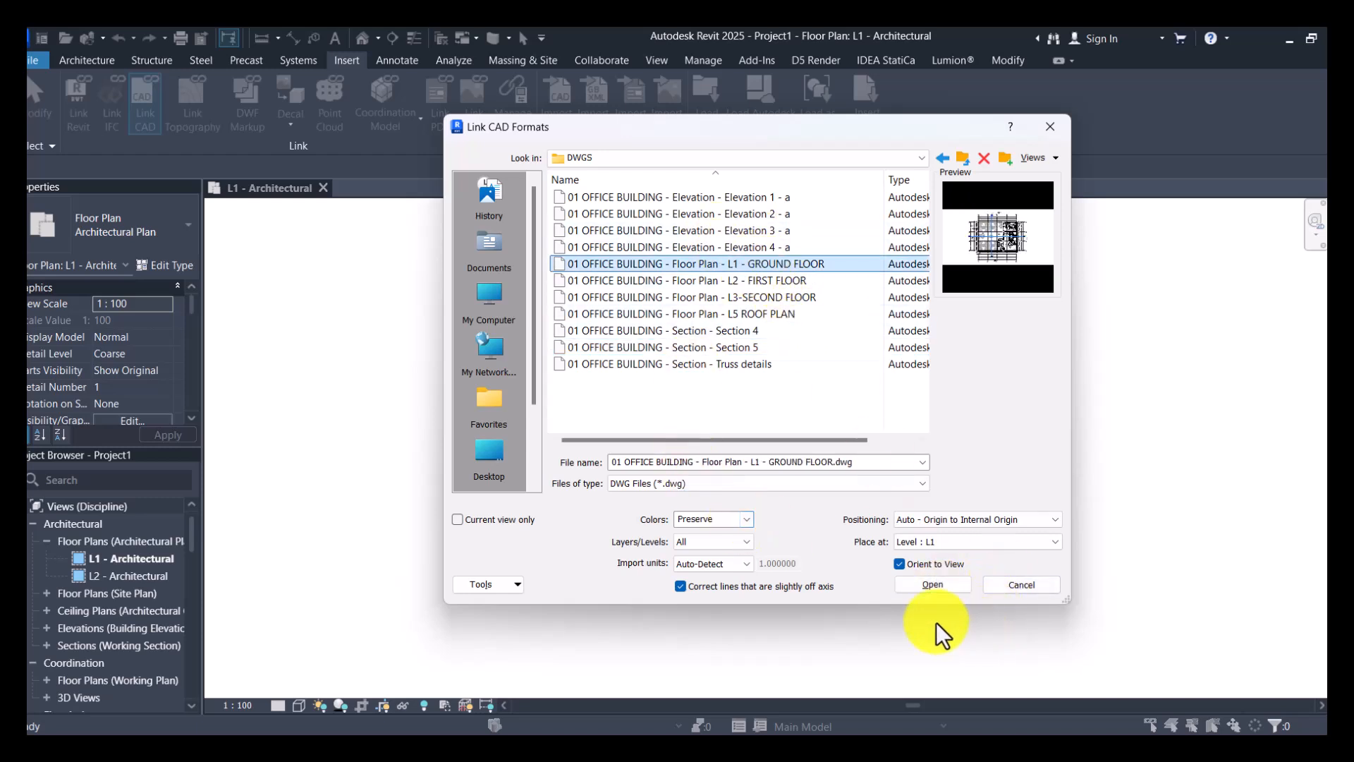
left_click(932, 585)
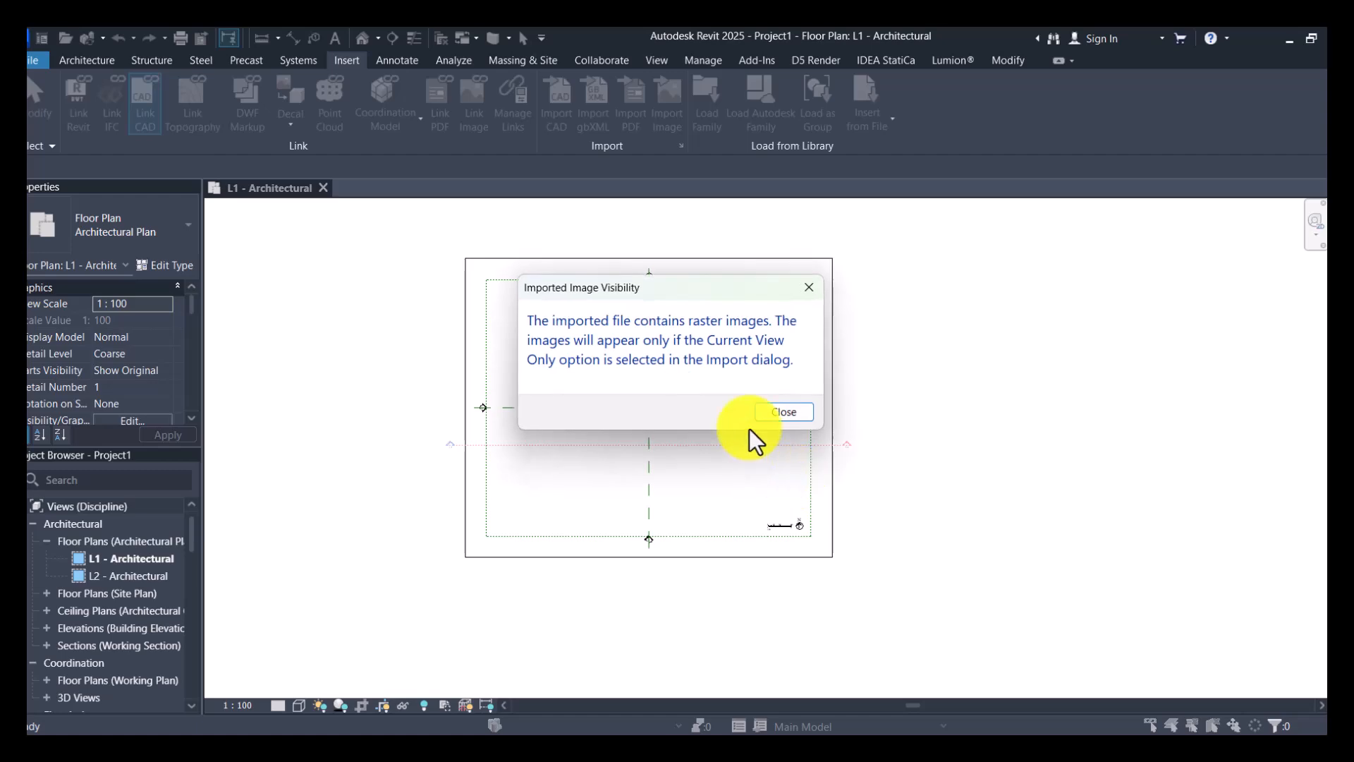
left_click(790, 411)
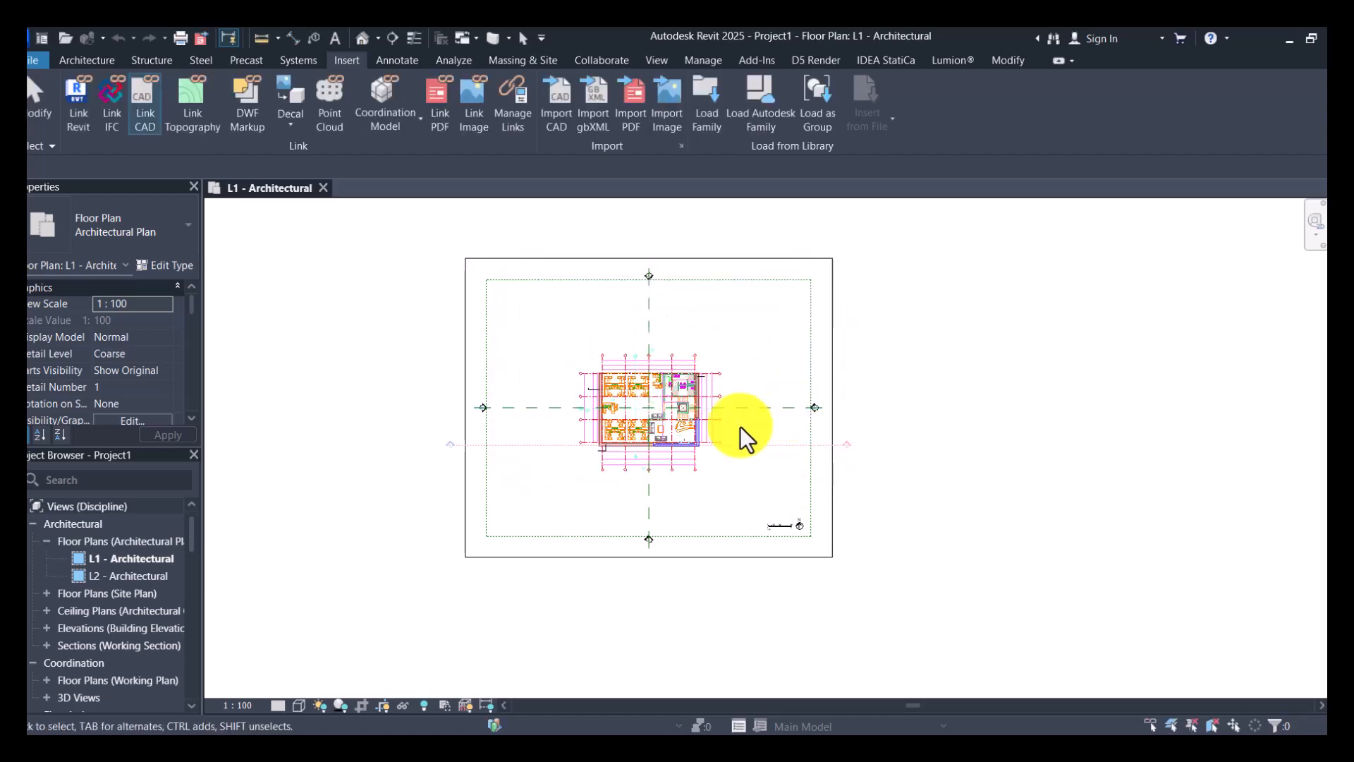
scroll(638, 437, "up", 5)
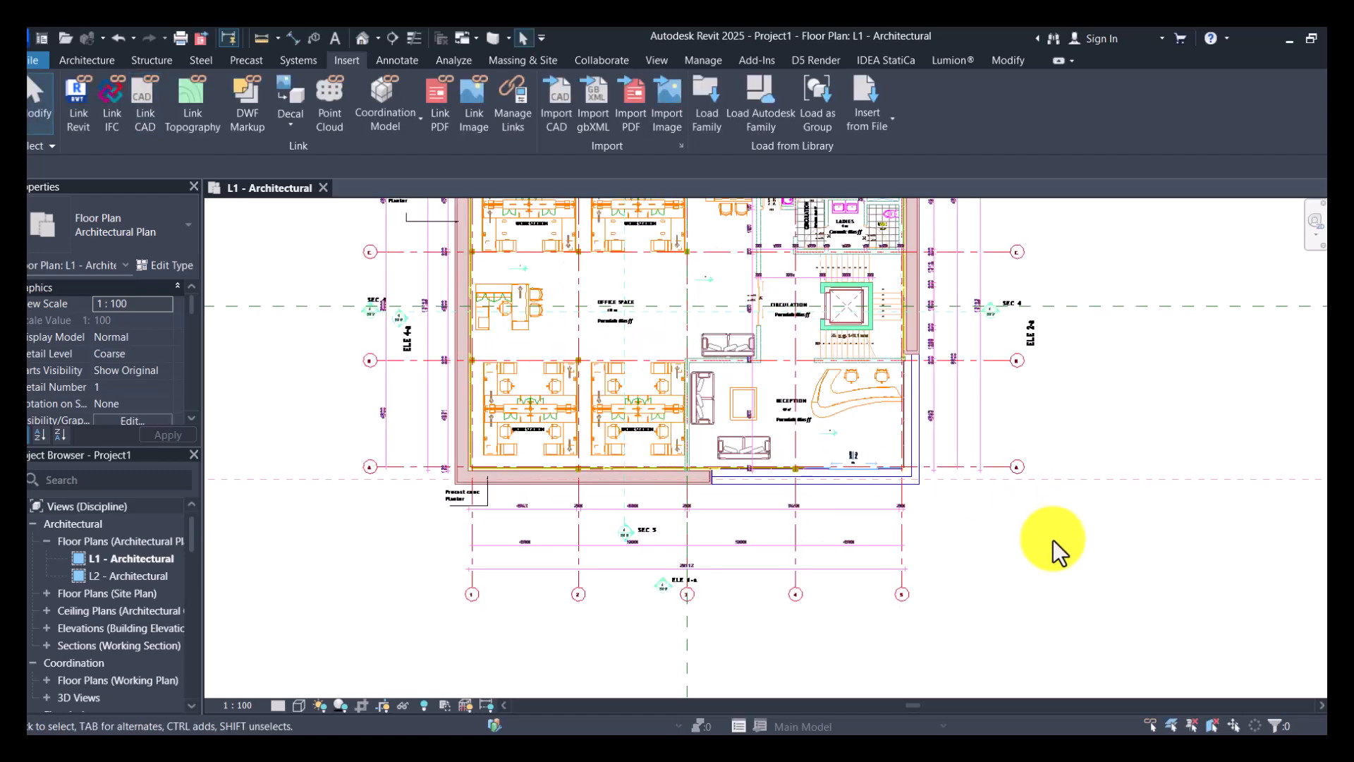
scroll(676, 379, "up", 4)
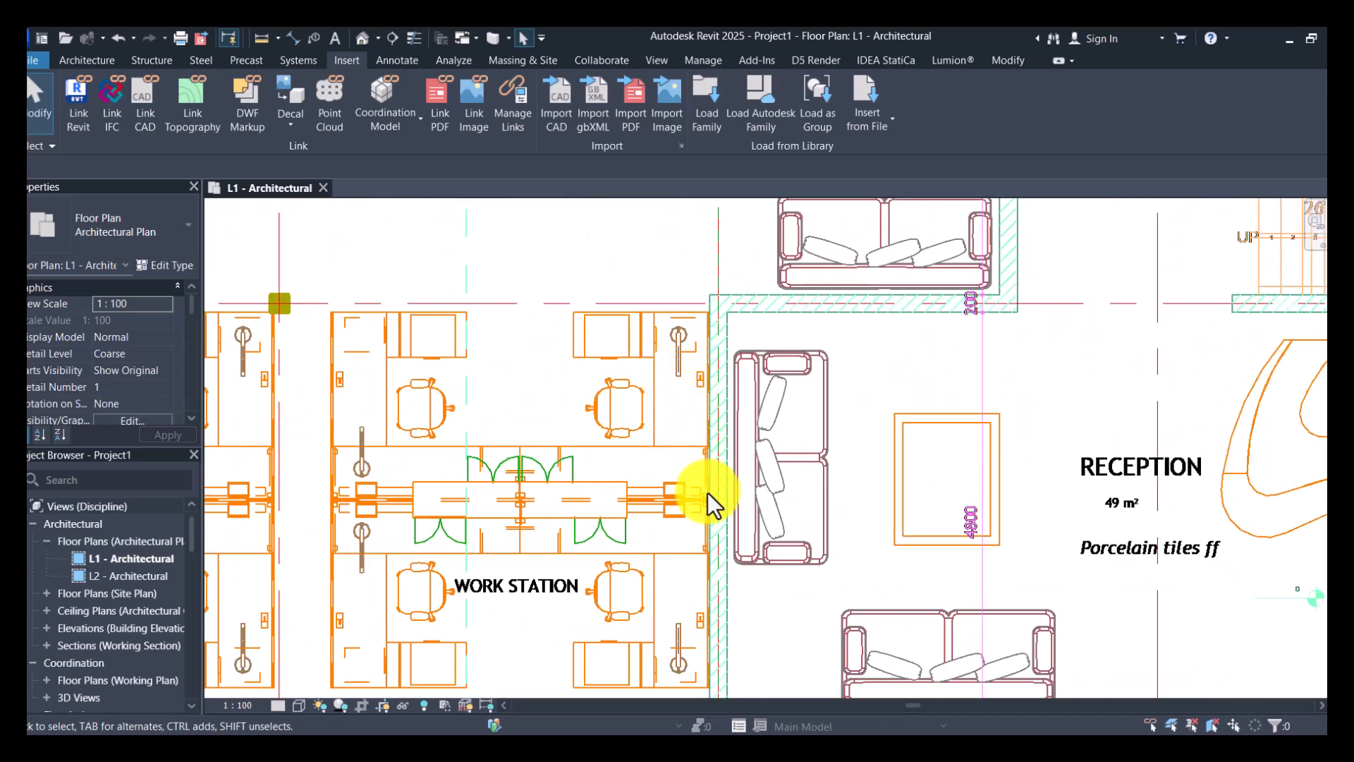
scroll(710, 495, "down", 2)
scroll(708, 498, "down", 6)
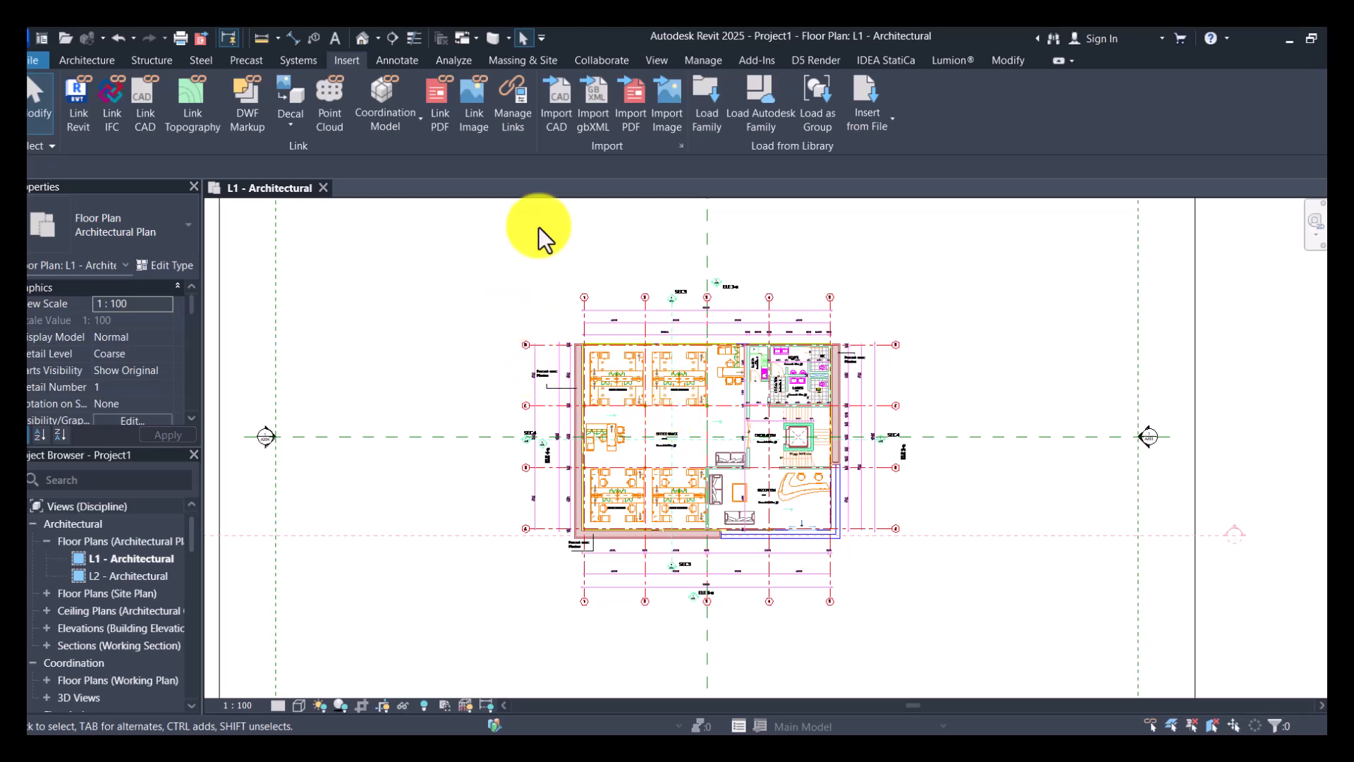
scroll(586, 304, "down", 2)
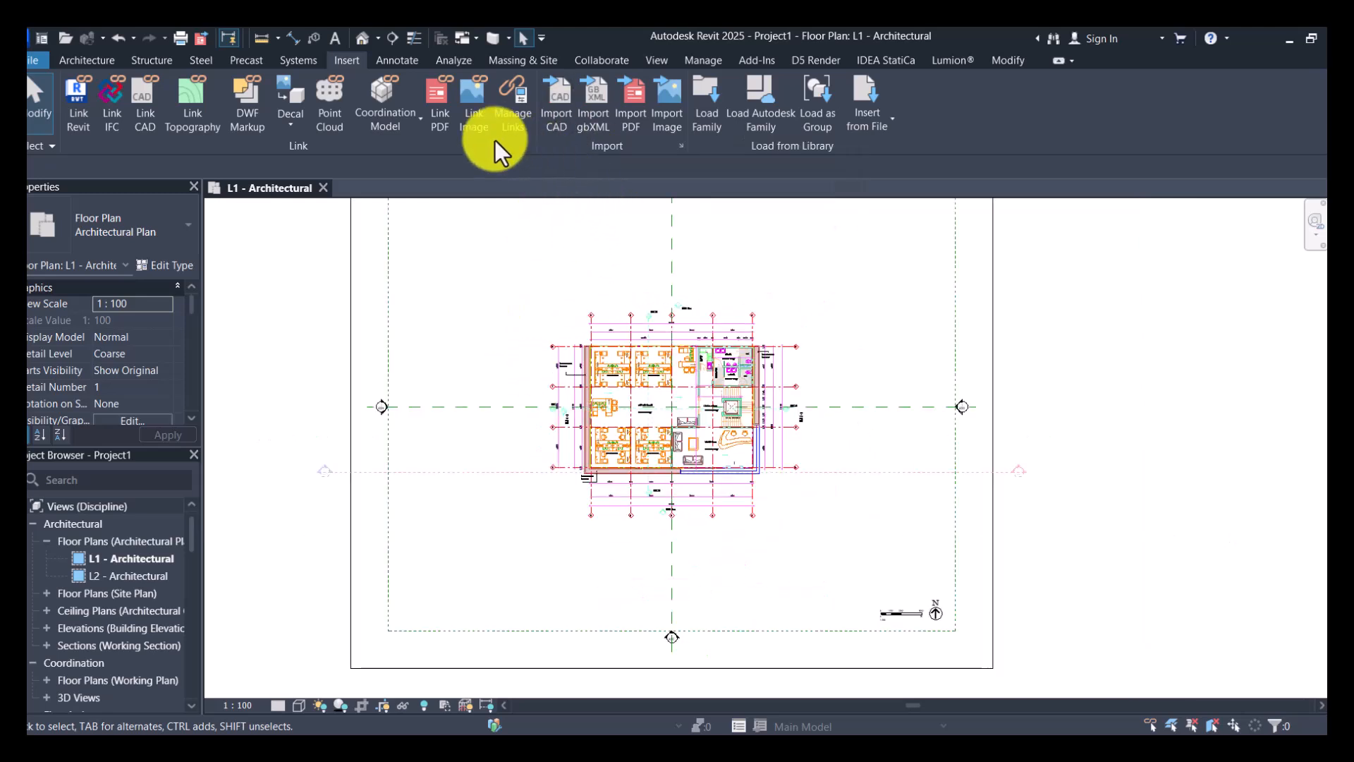
- Start linking a second CAD drawing and browse on drive D to the #DESIGN DOCUMENTS folder
left_click(136, 111)
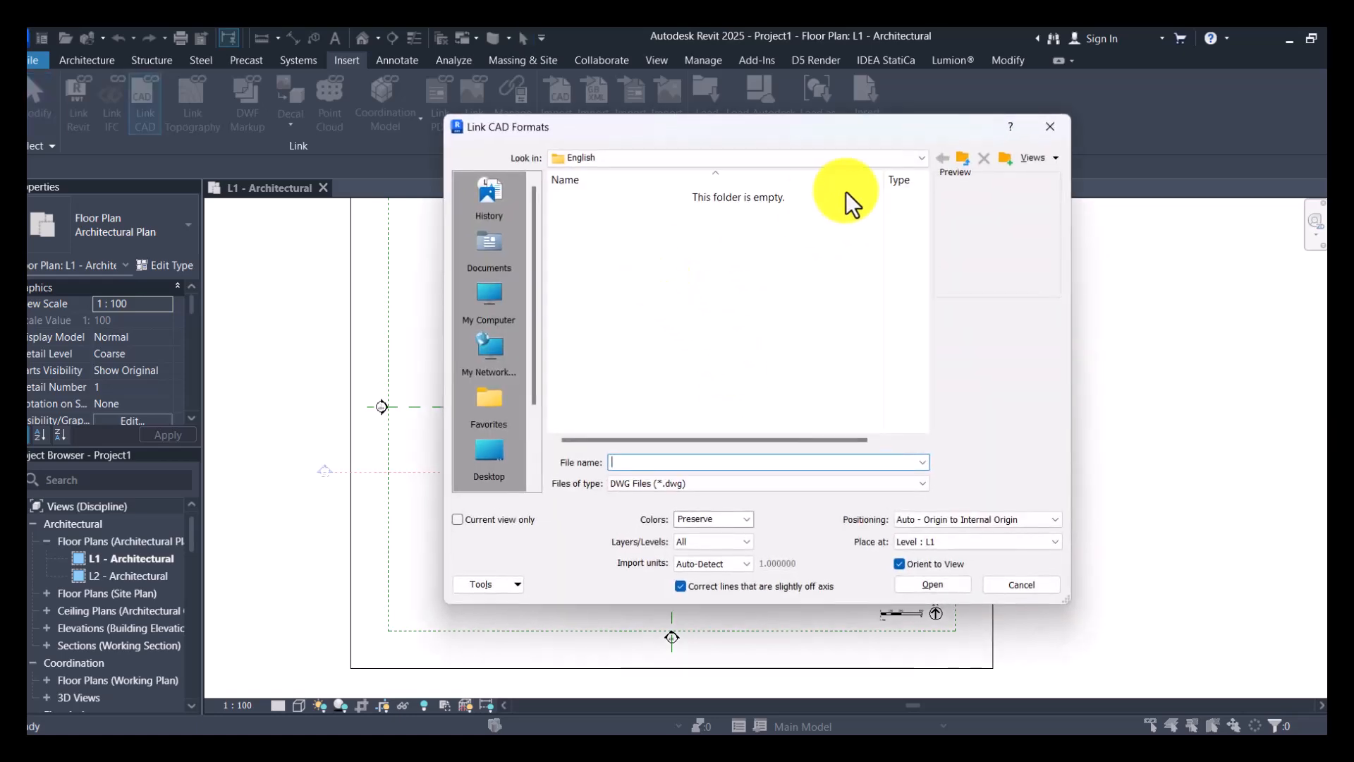
key("Escape")
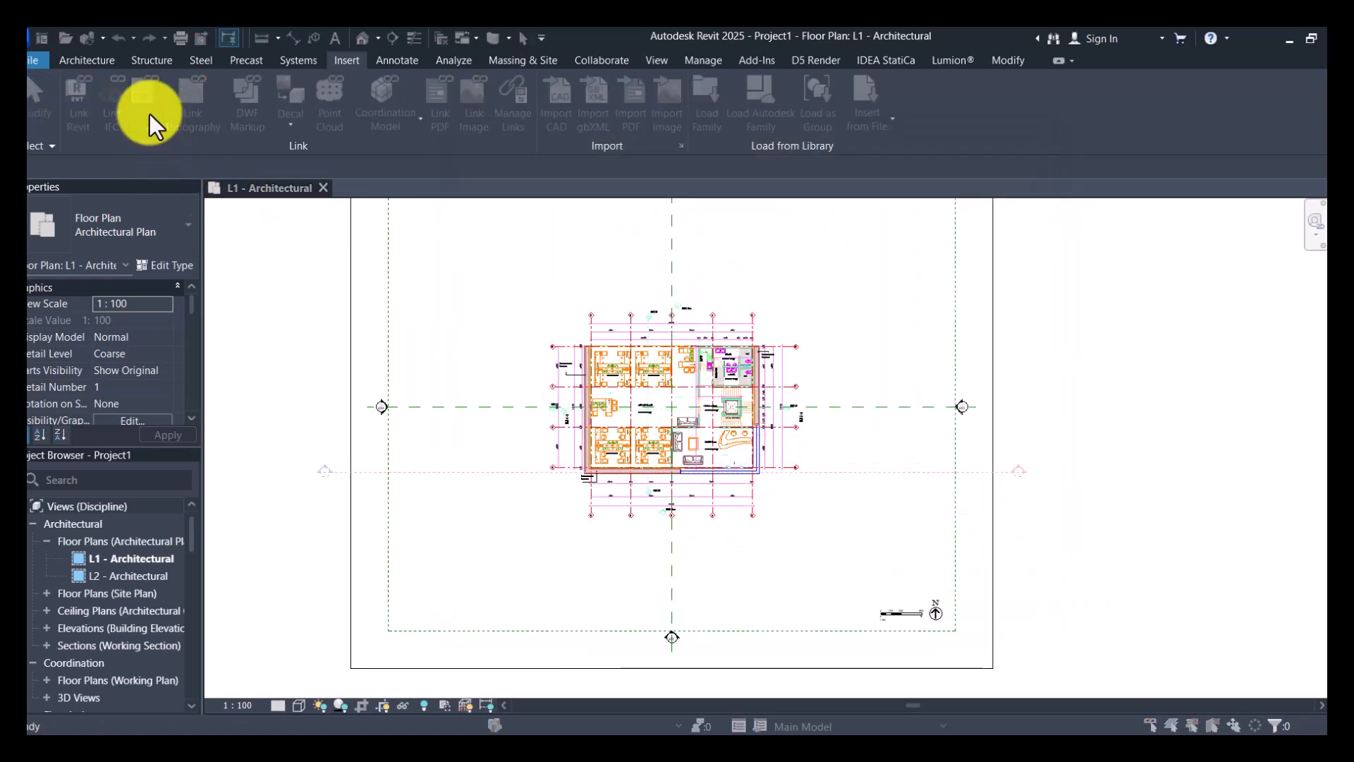
left_click(149, 113)
left_click(499, 303)
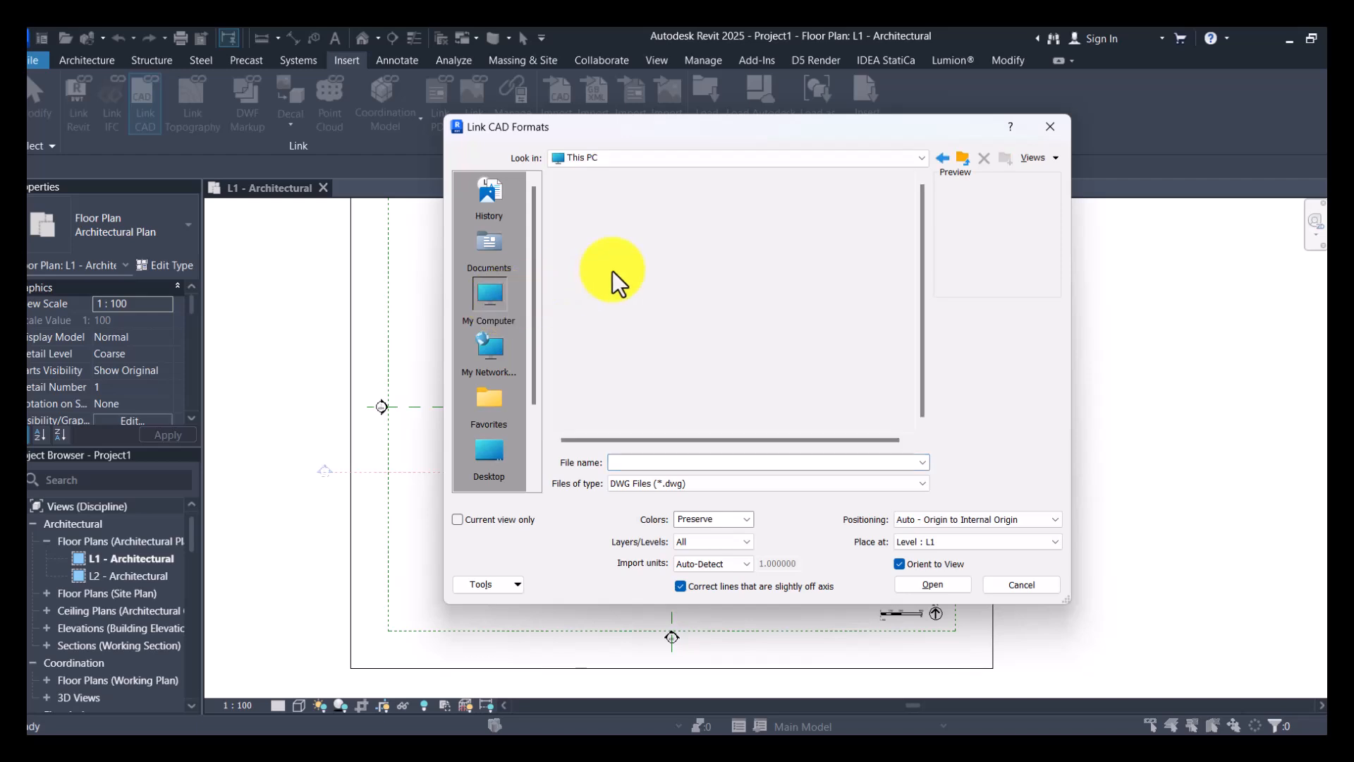
double_click(624, 235)
double_click(624, 220)
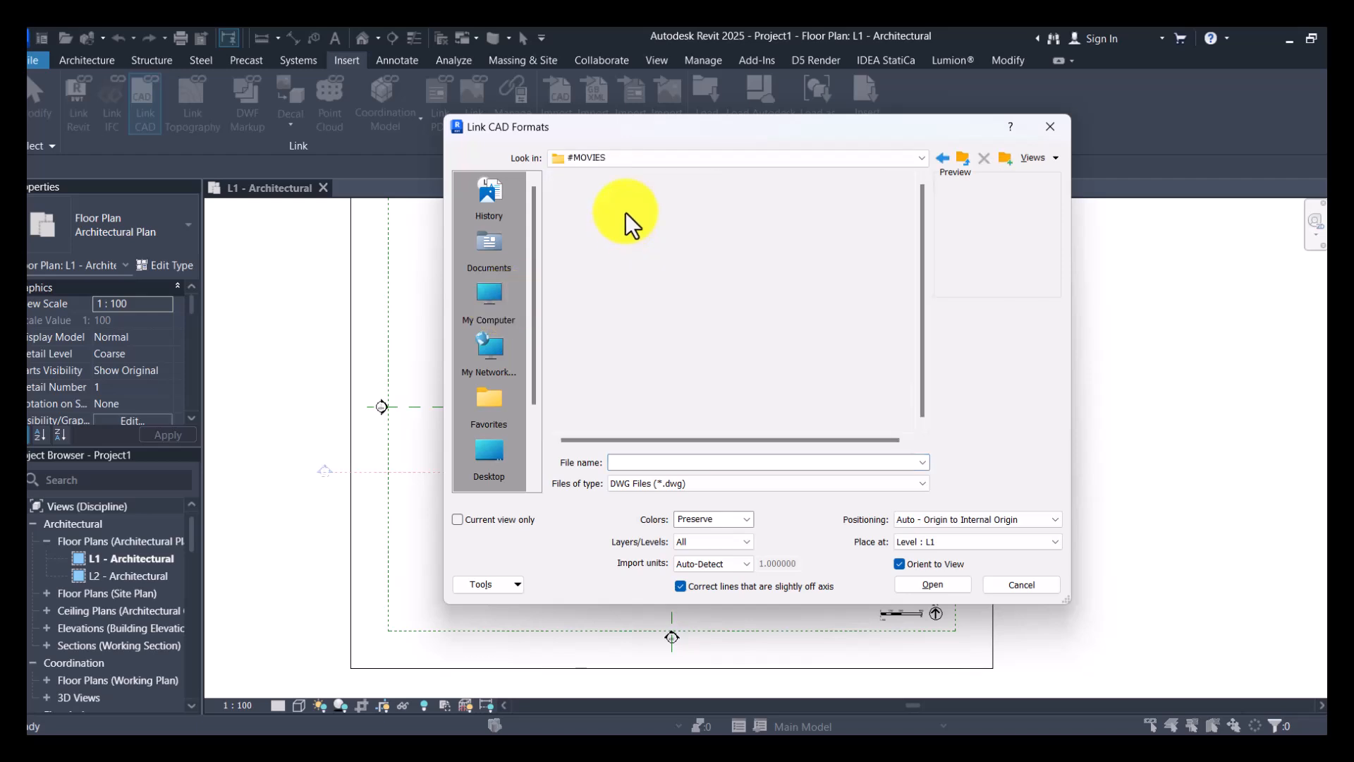
left_click(941, 158)
double_click(628, 214)
- Find the ### YOUTUBE FILES folder and open the DWGS folder of 01 OFFICE BUILDING in it
left_click(604, 328)
scroll(599, 383, "down", 2)
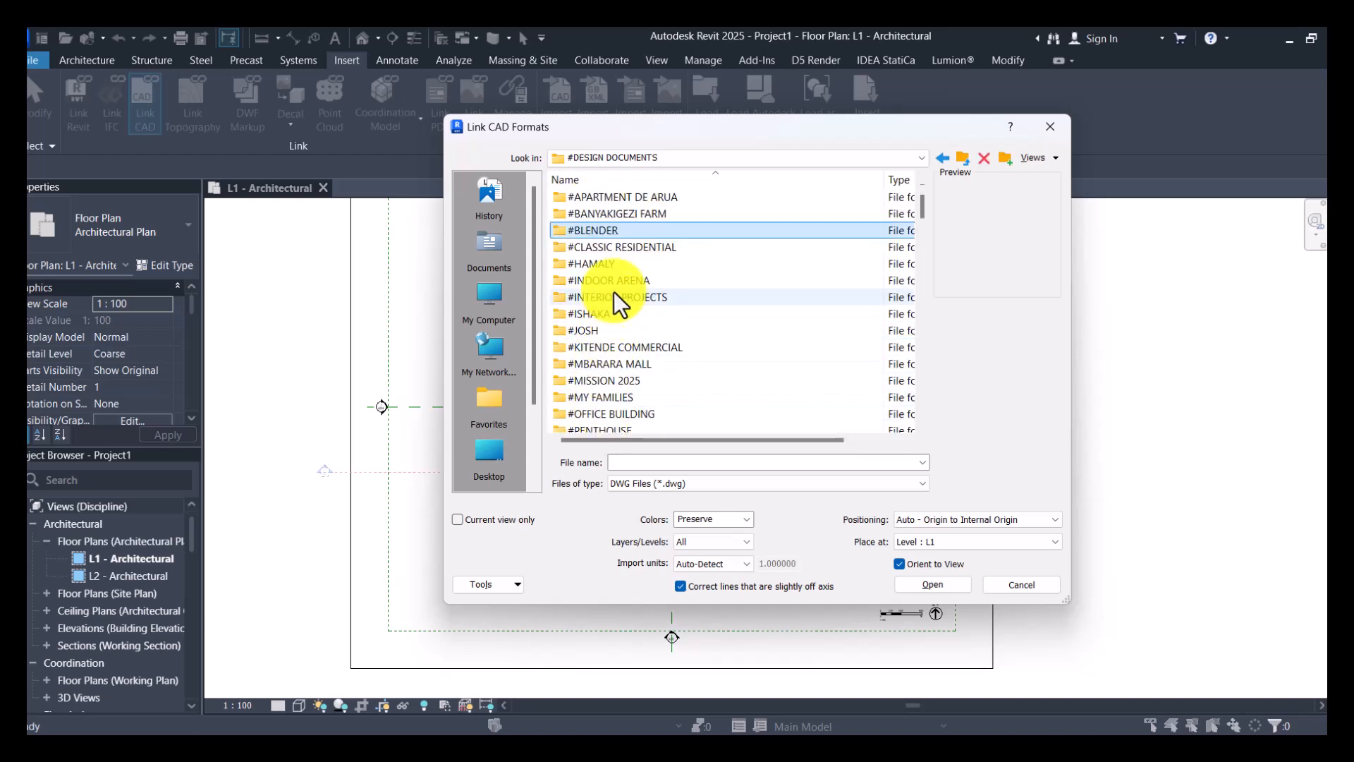
scroll(598, 338, "down", 2)
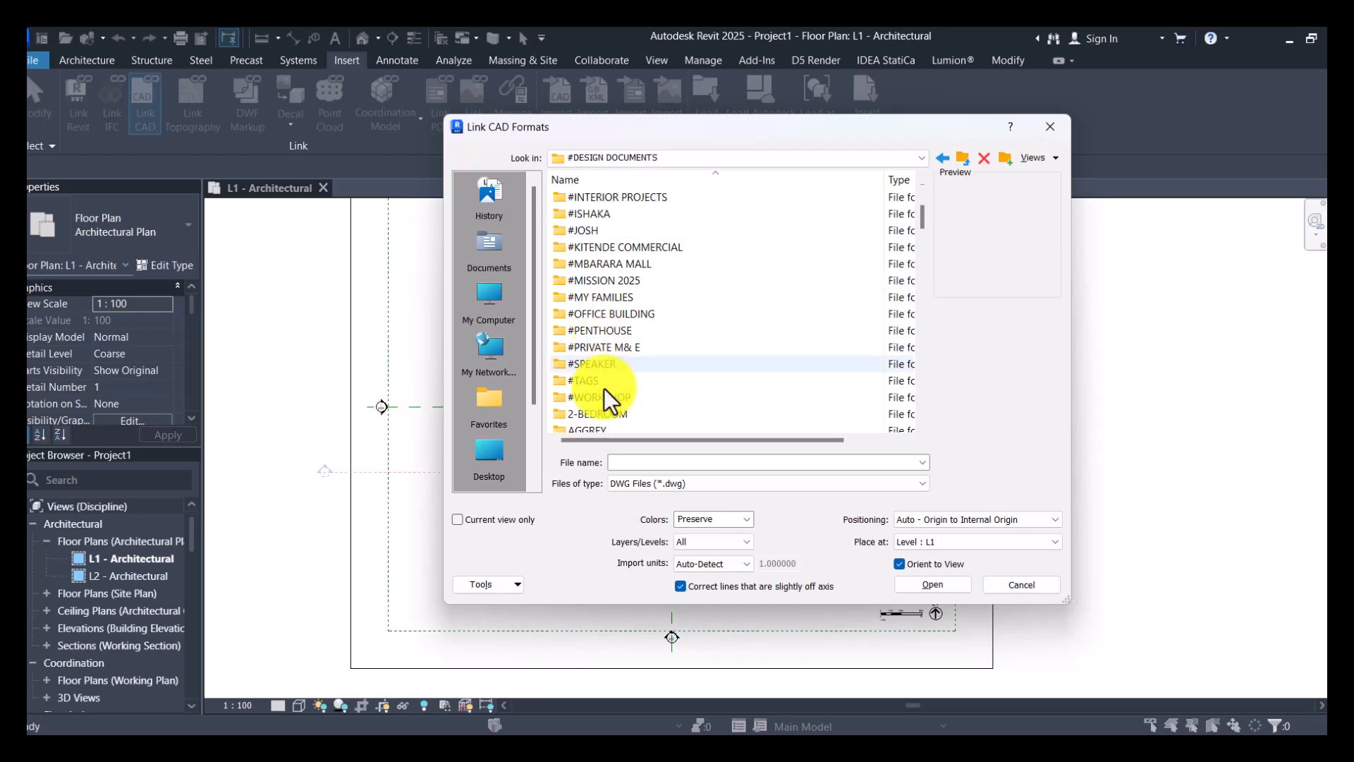
scroll(607, 303, "up", 4)
double_click(606, 264)
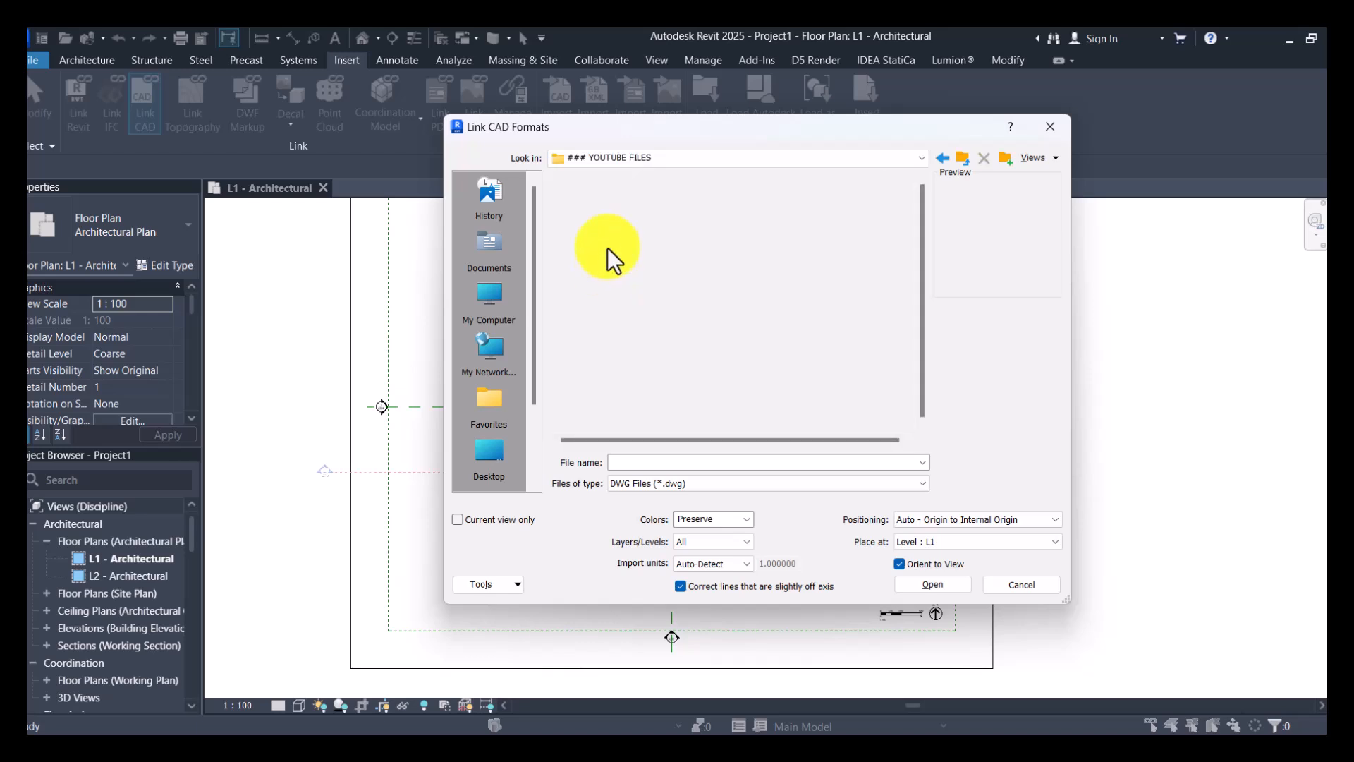
double_click(612, 195)
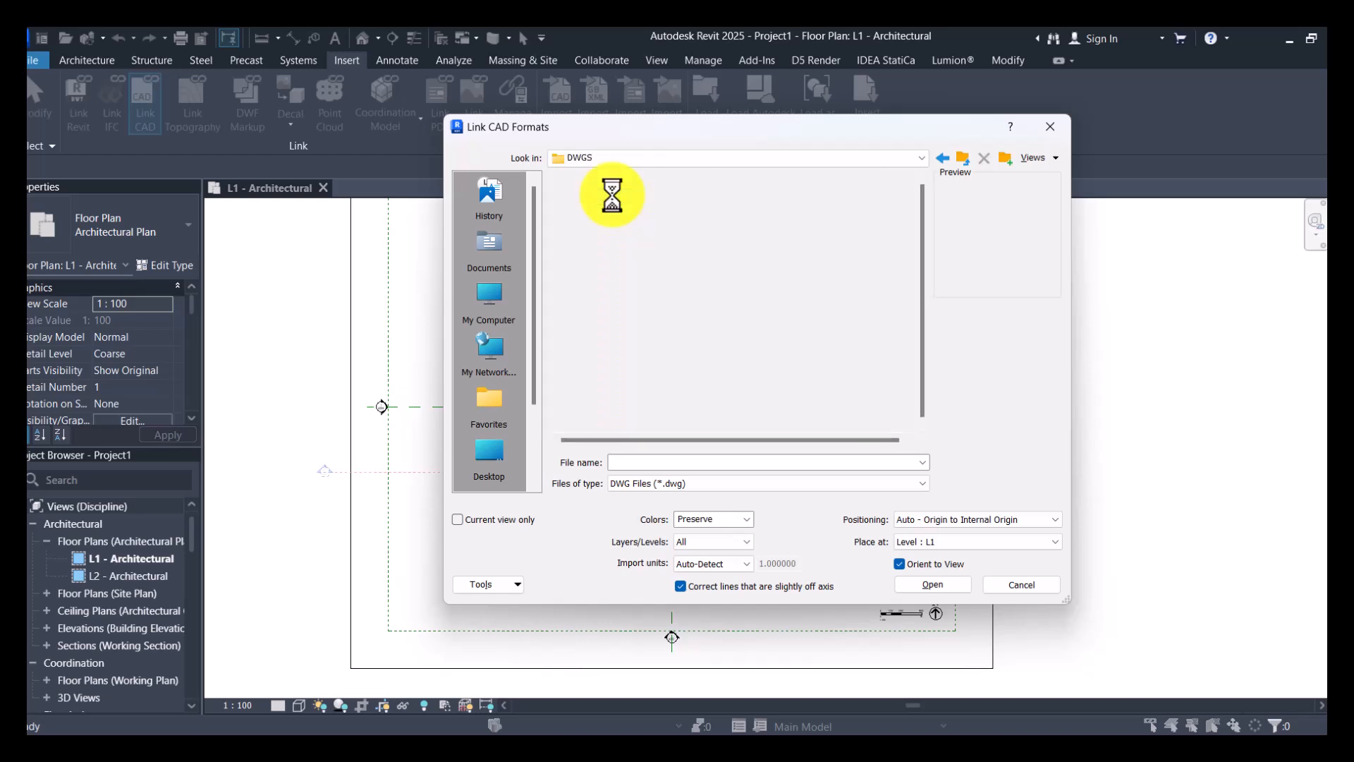
- Link 01 OFFICE BUILDING - Section - Section 5.dwg into the L1 floor plan with Auto - Origin to Internal Origin positioning
left_click(717, 332)
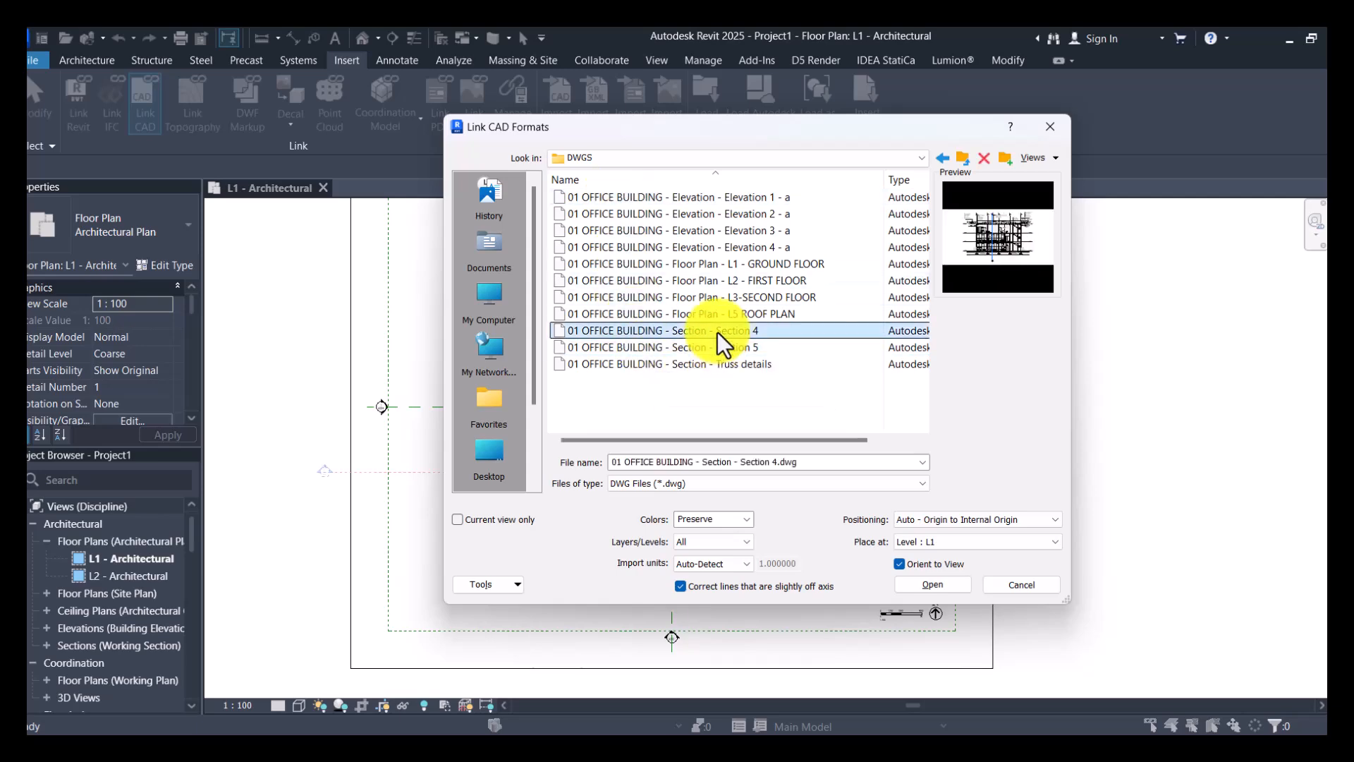
left_click(750, 350)
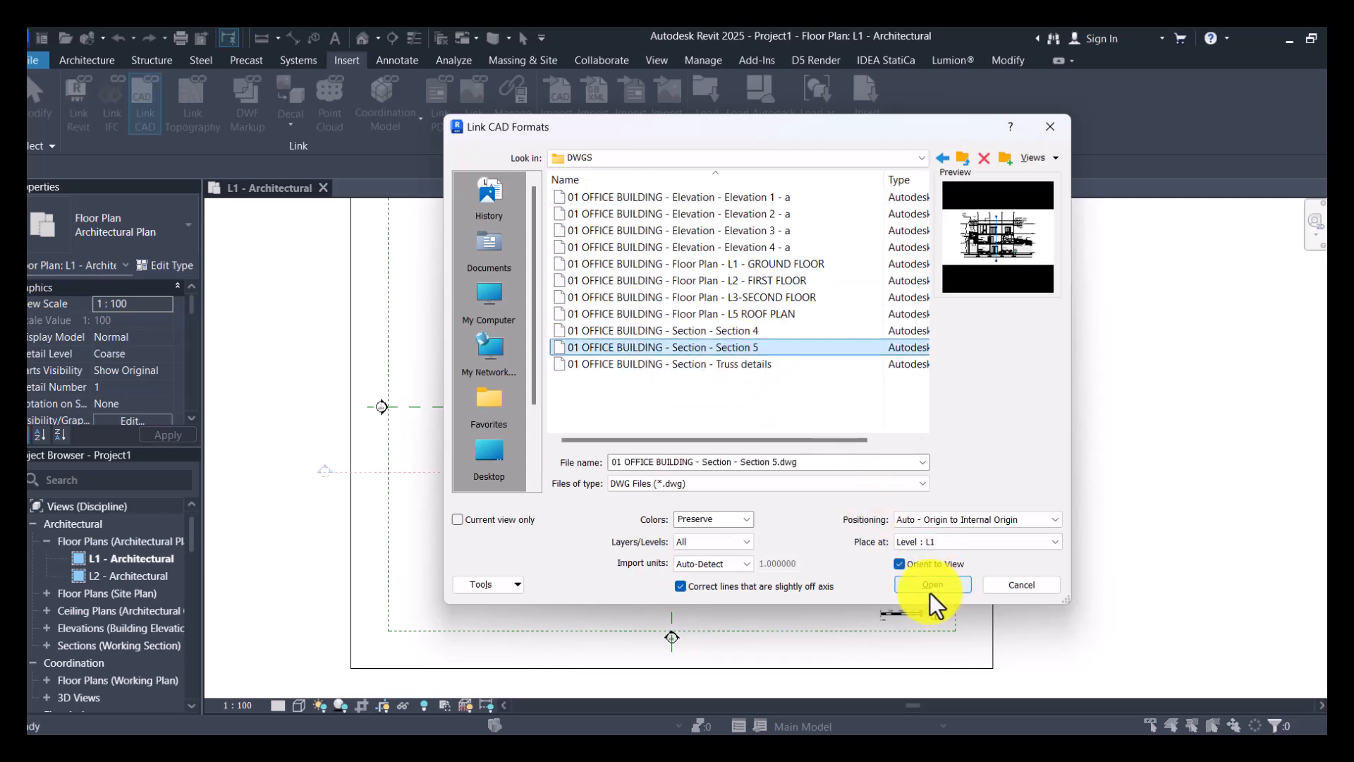
left_click(930, 592)
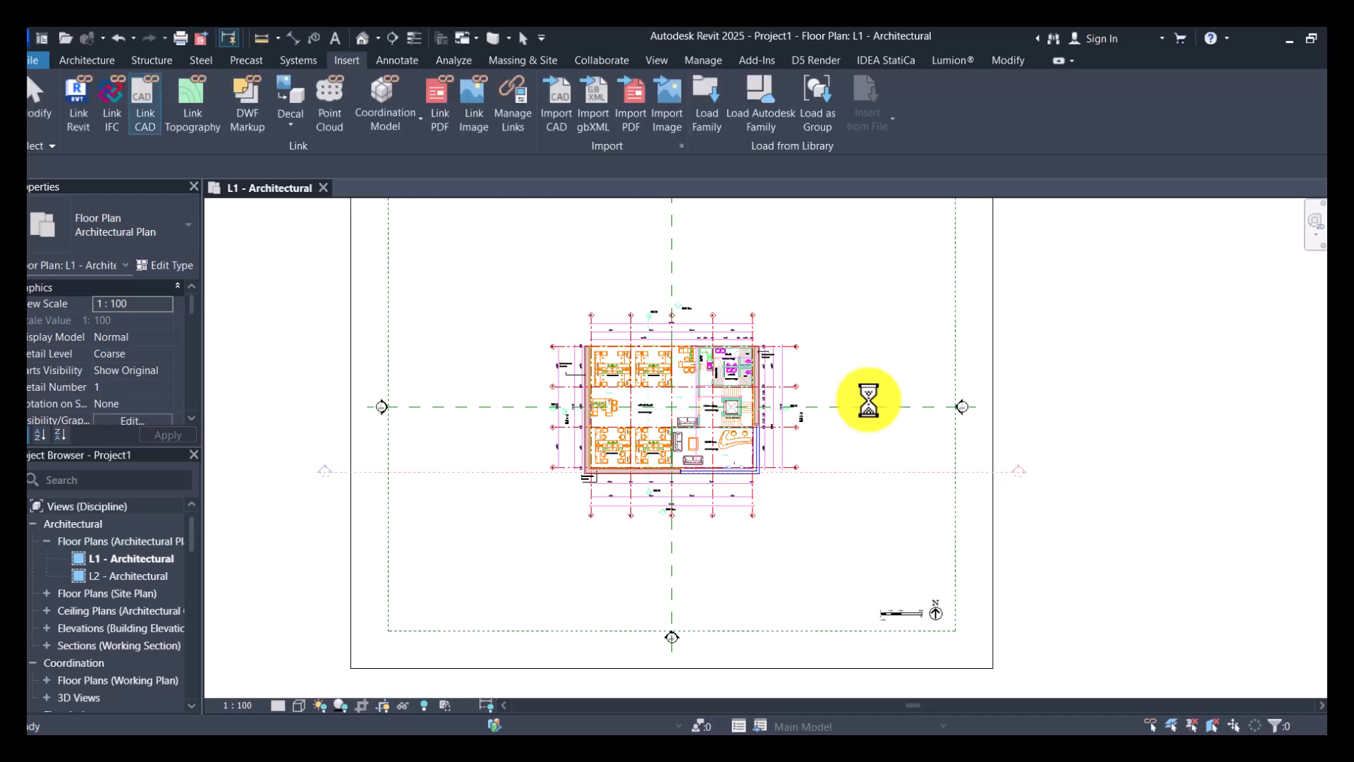
scroll(931, 479, "down", 2)
scroll(979, 422, "up", 2)
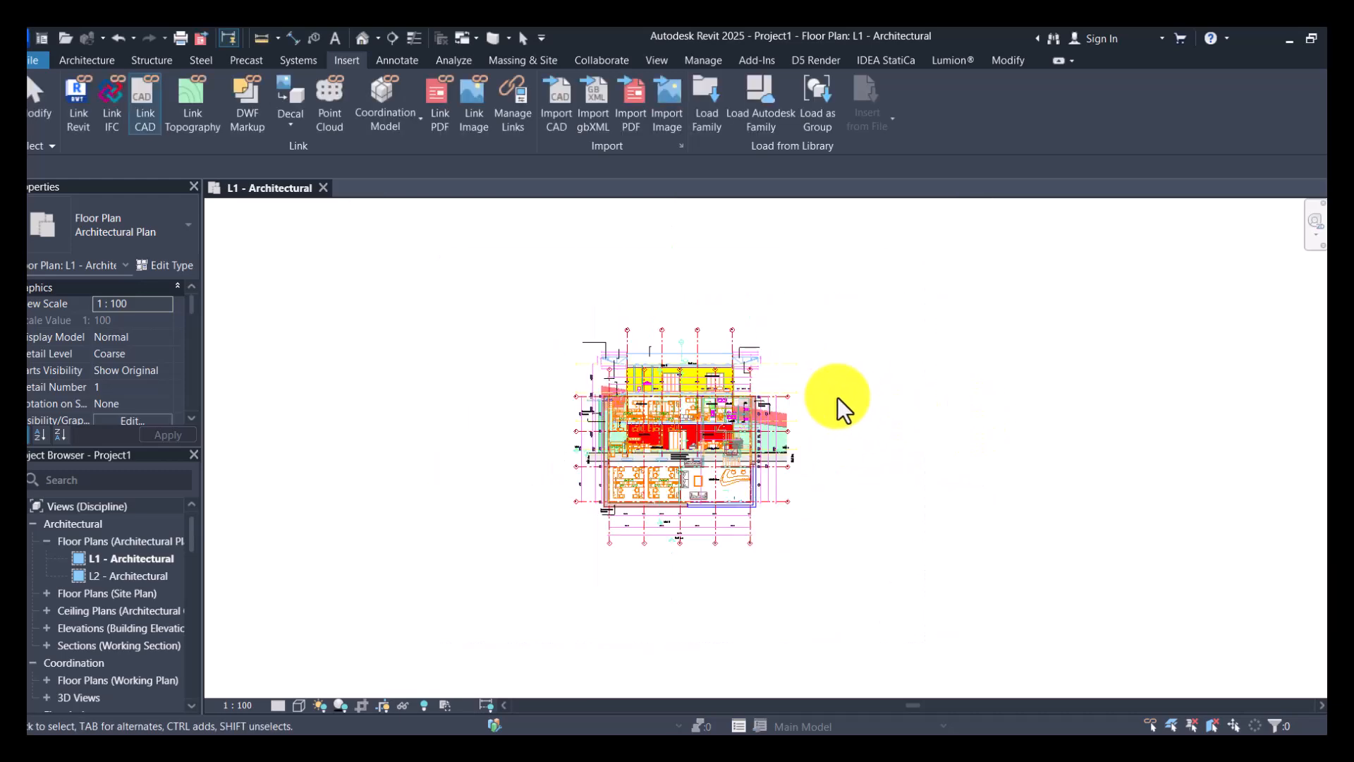
scroll(756, 380, "up", 2)
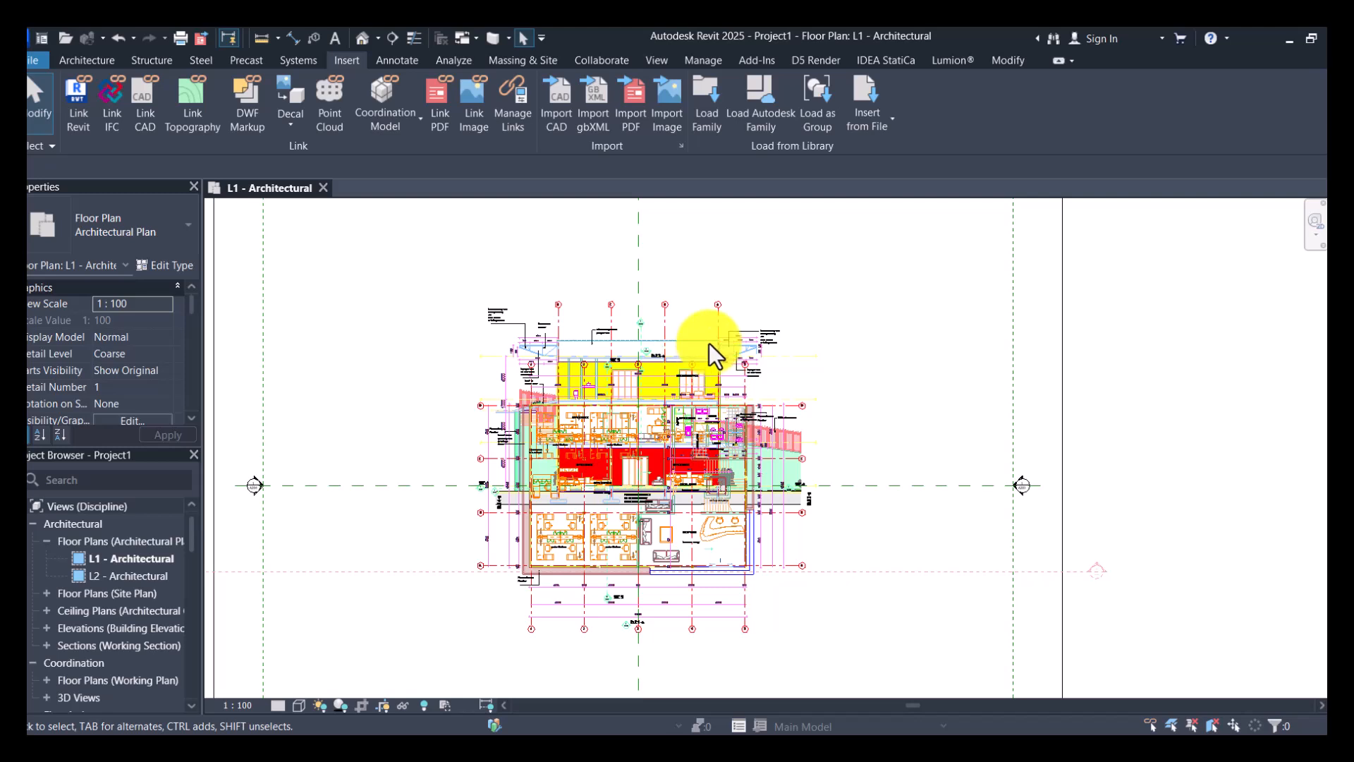
key("u")
key("p")
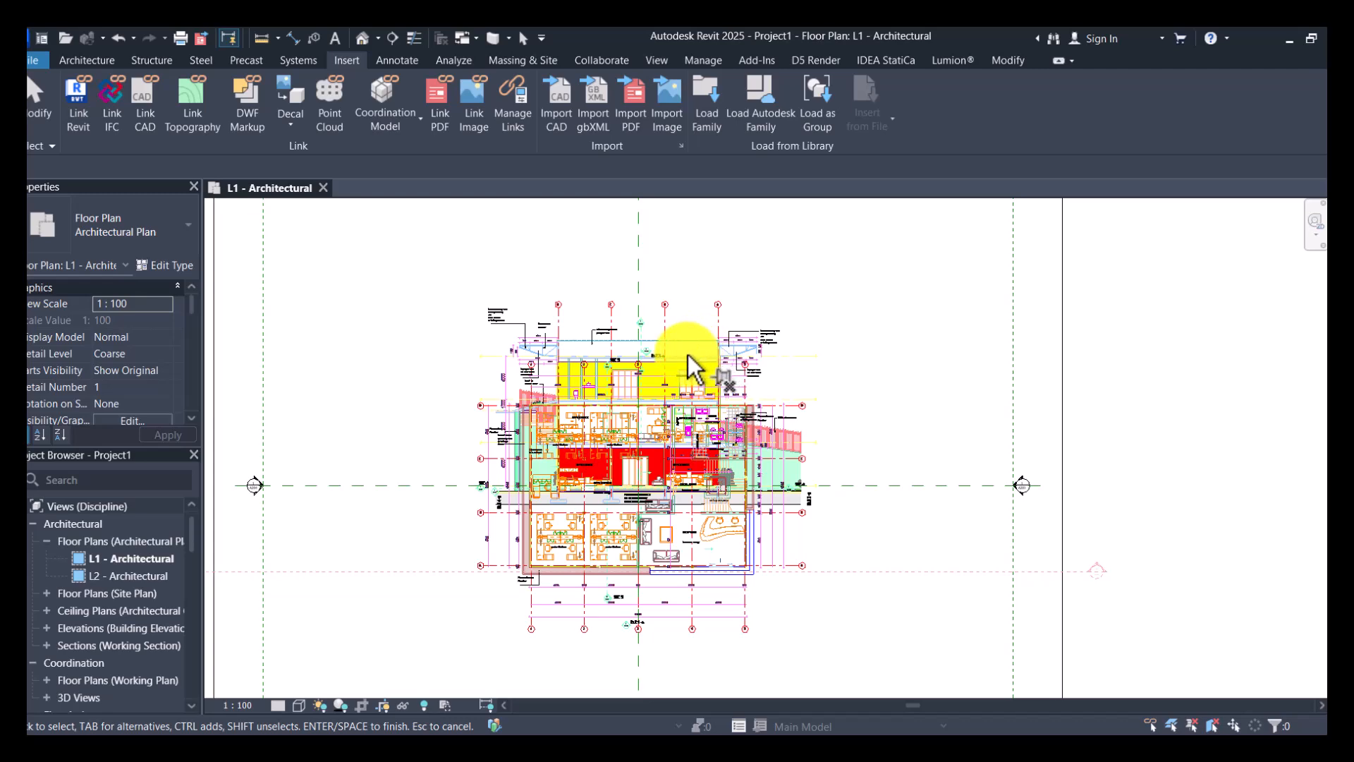
key("Escape")
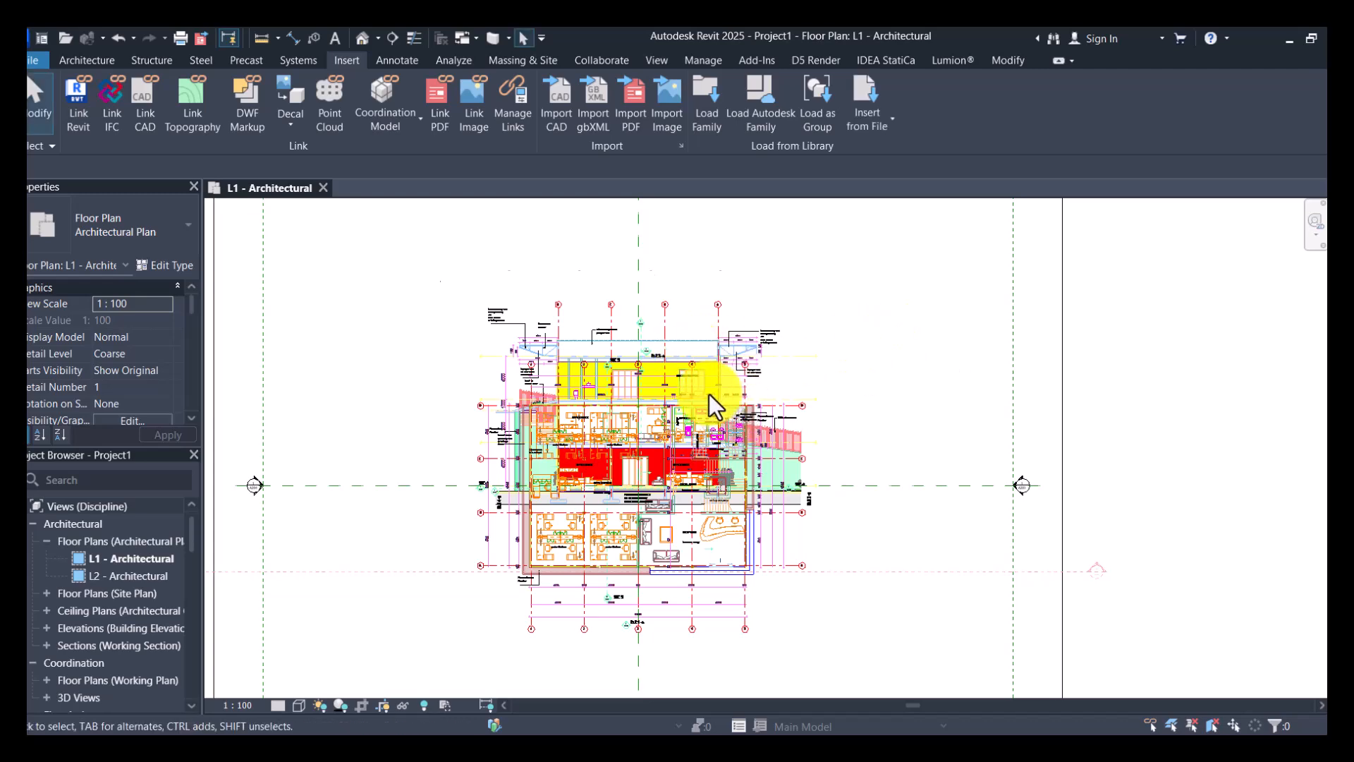
scroll(709, 394, "up", 3)
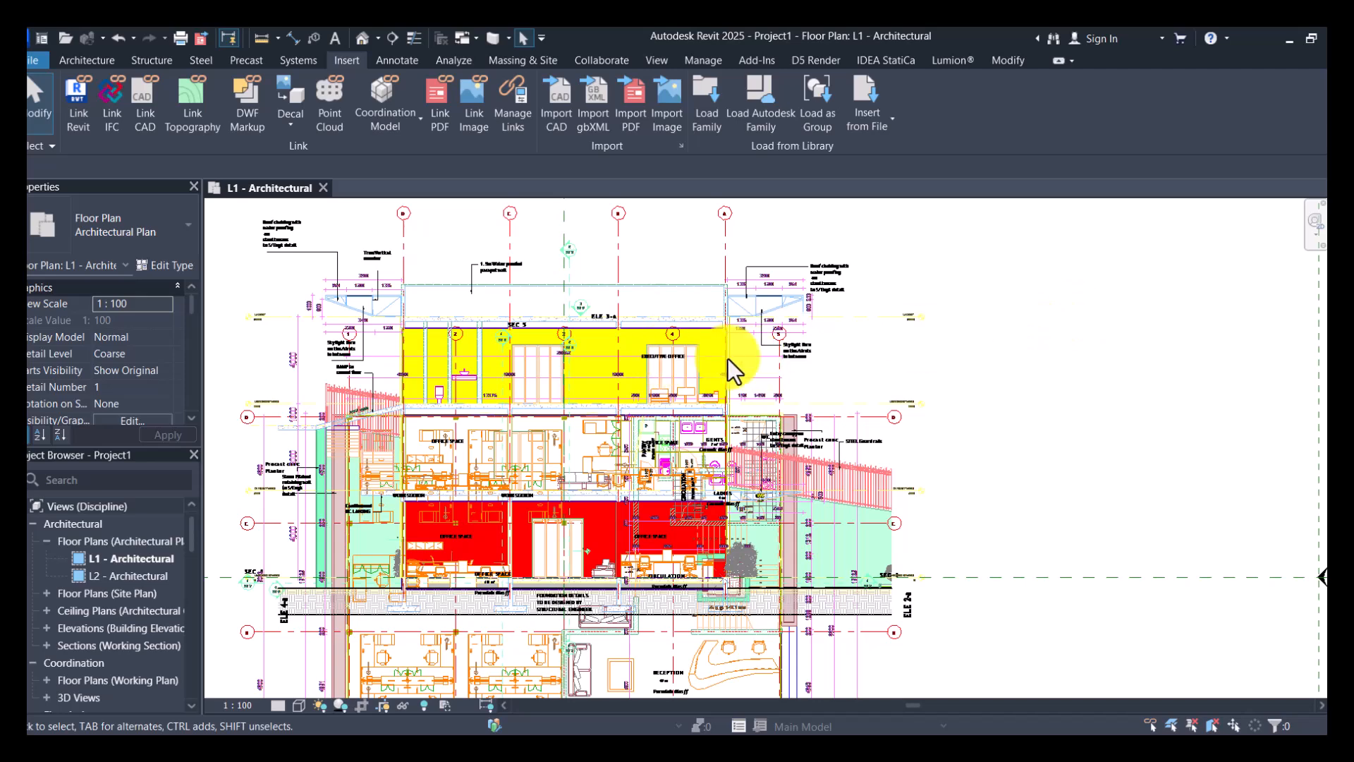
scroll(728, 358, "down", 5)
scroll(682, 524, "up", 3)
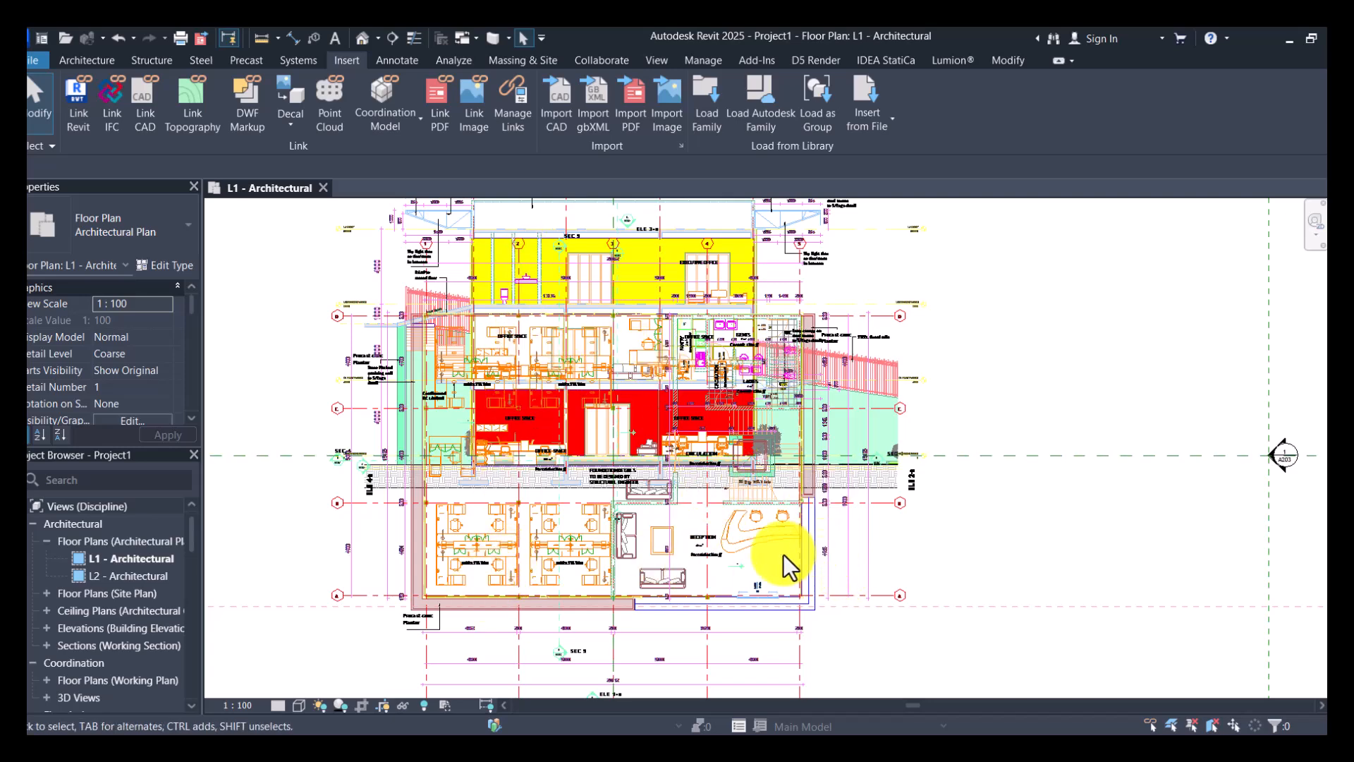
- Make pinned elements selectable and select the linked Section 5 drawing that overlaps the ground floor plan
scroll(785, 554, "up", 2)
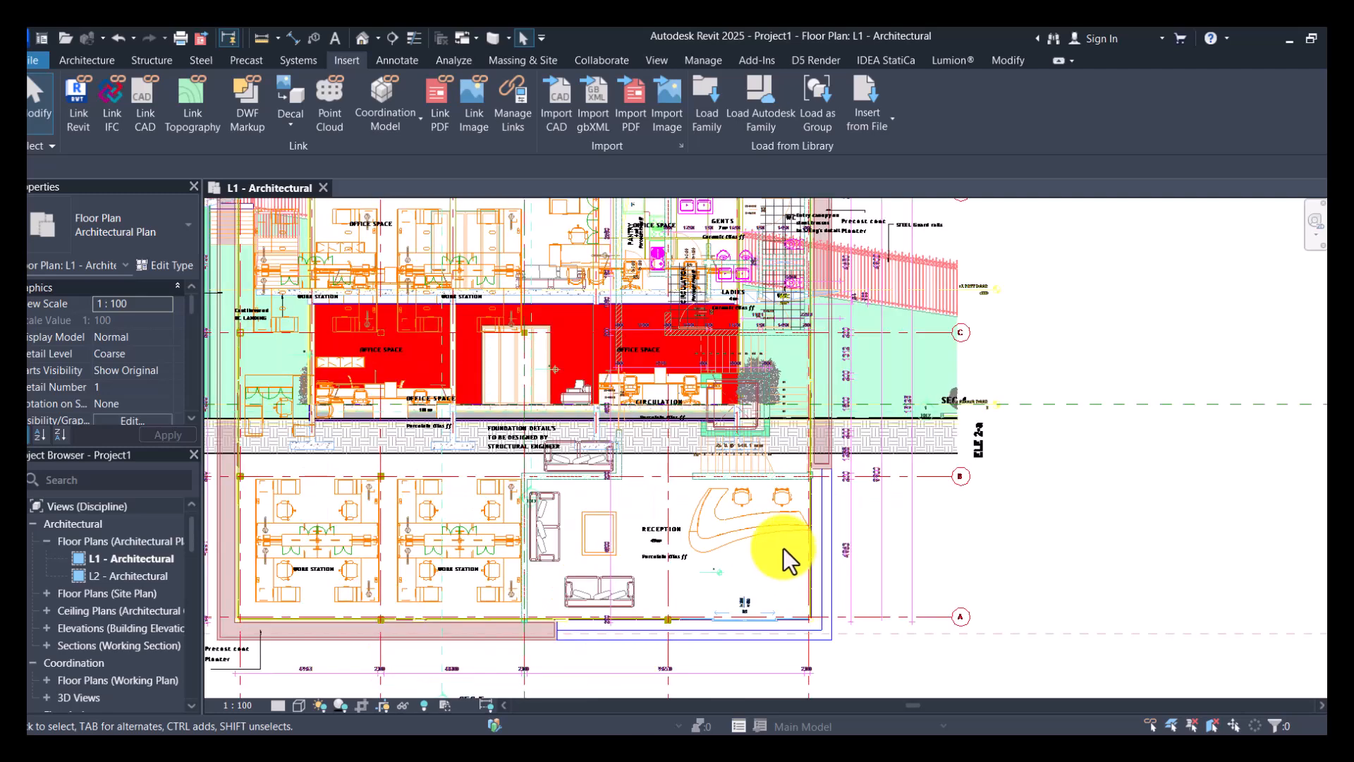
scroll(783, 548, "down", 4)
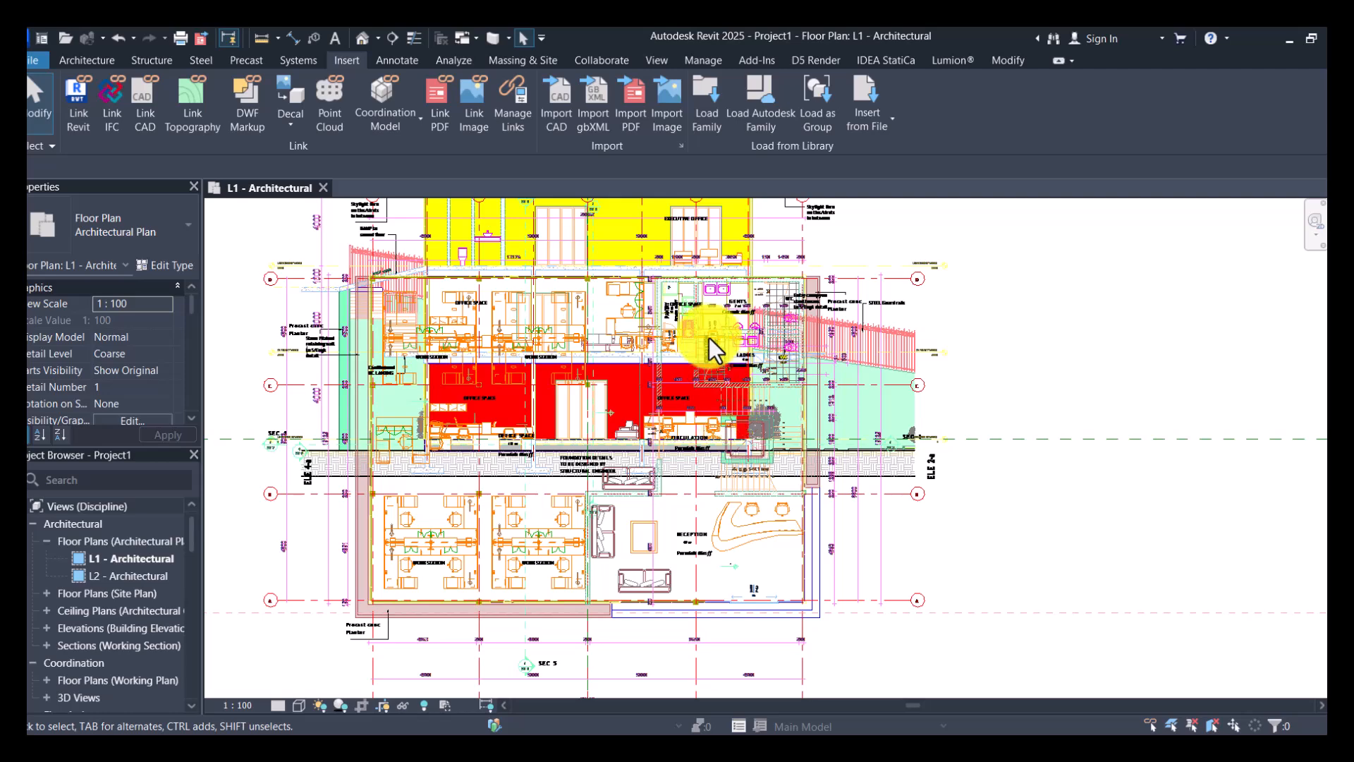
scroll(711, 345, "down", 3)
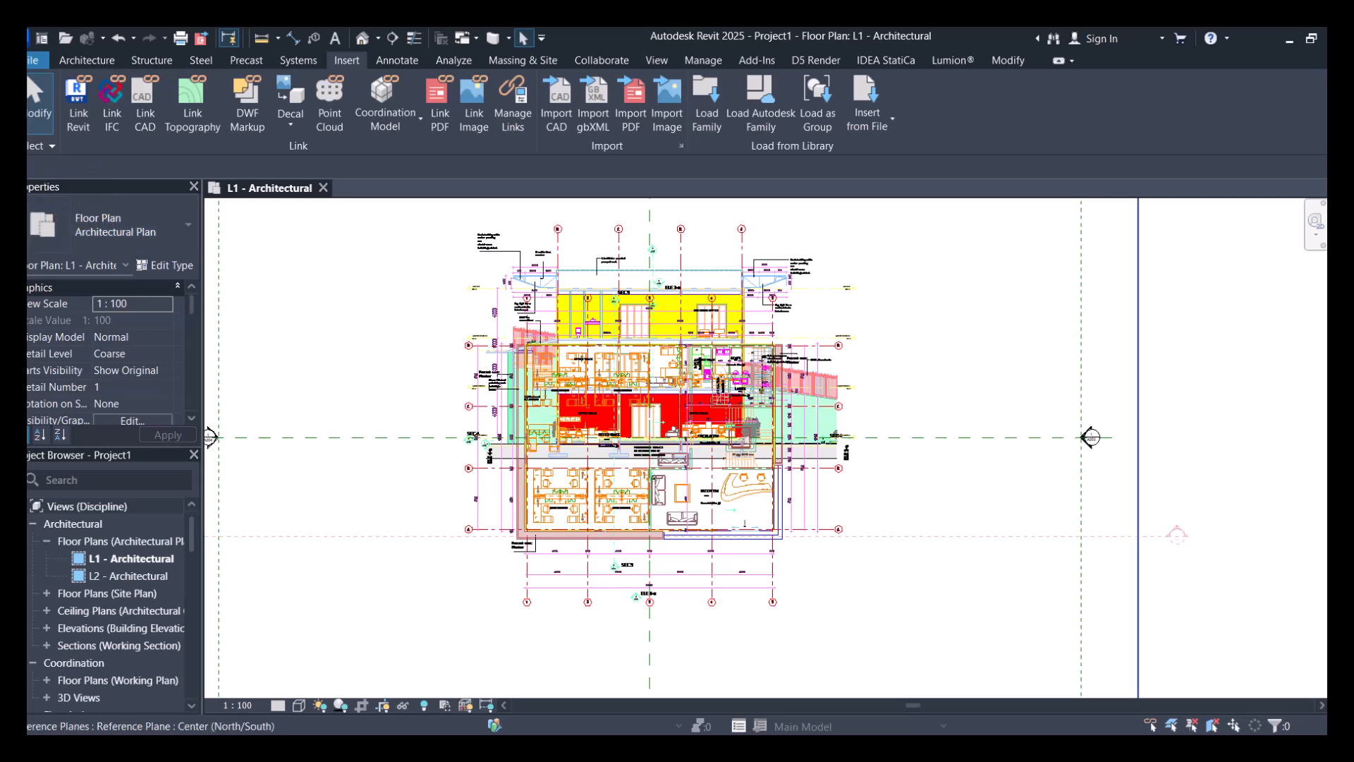
left_click(48, 145)
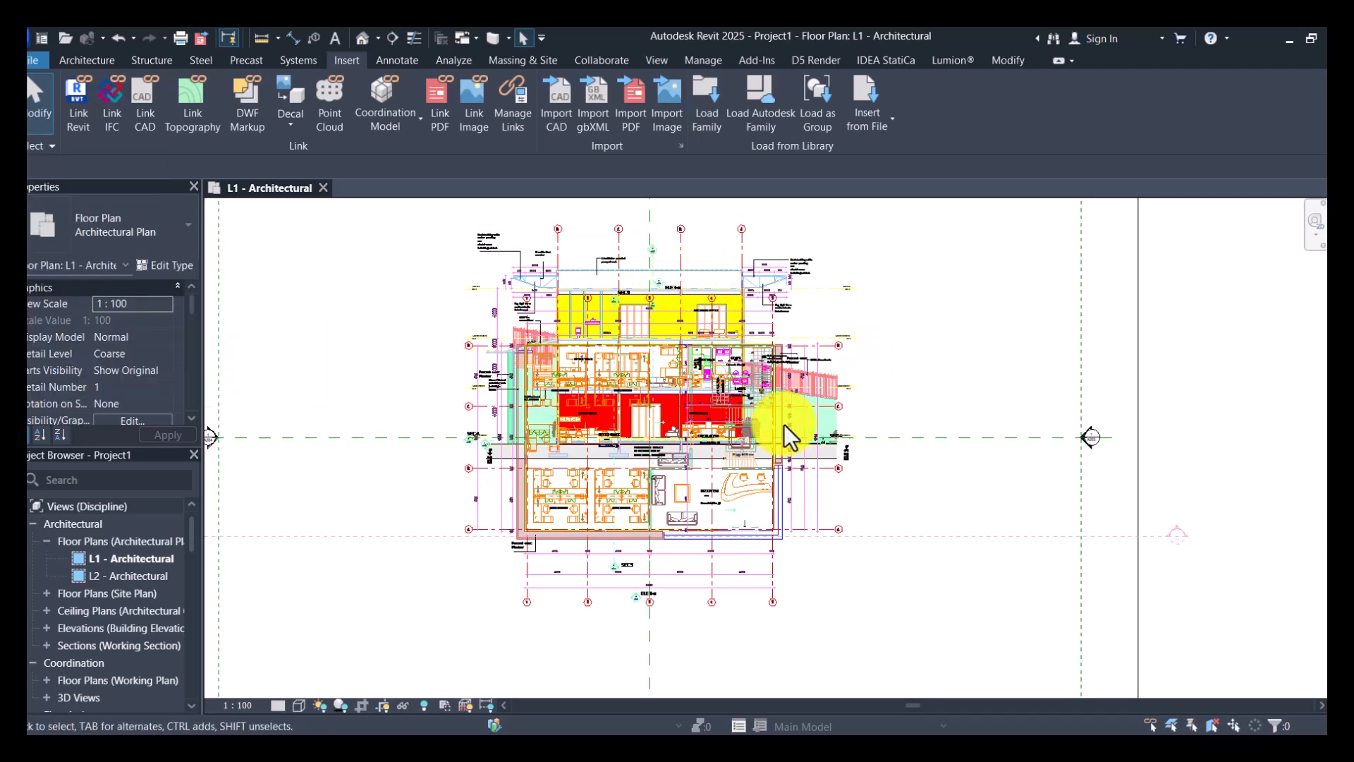
left_click(753, 282)
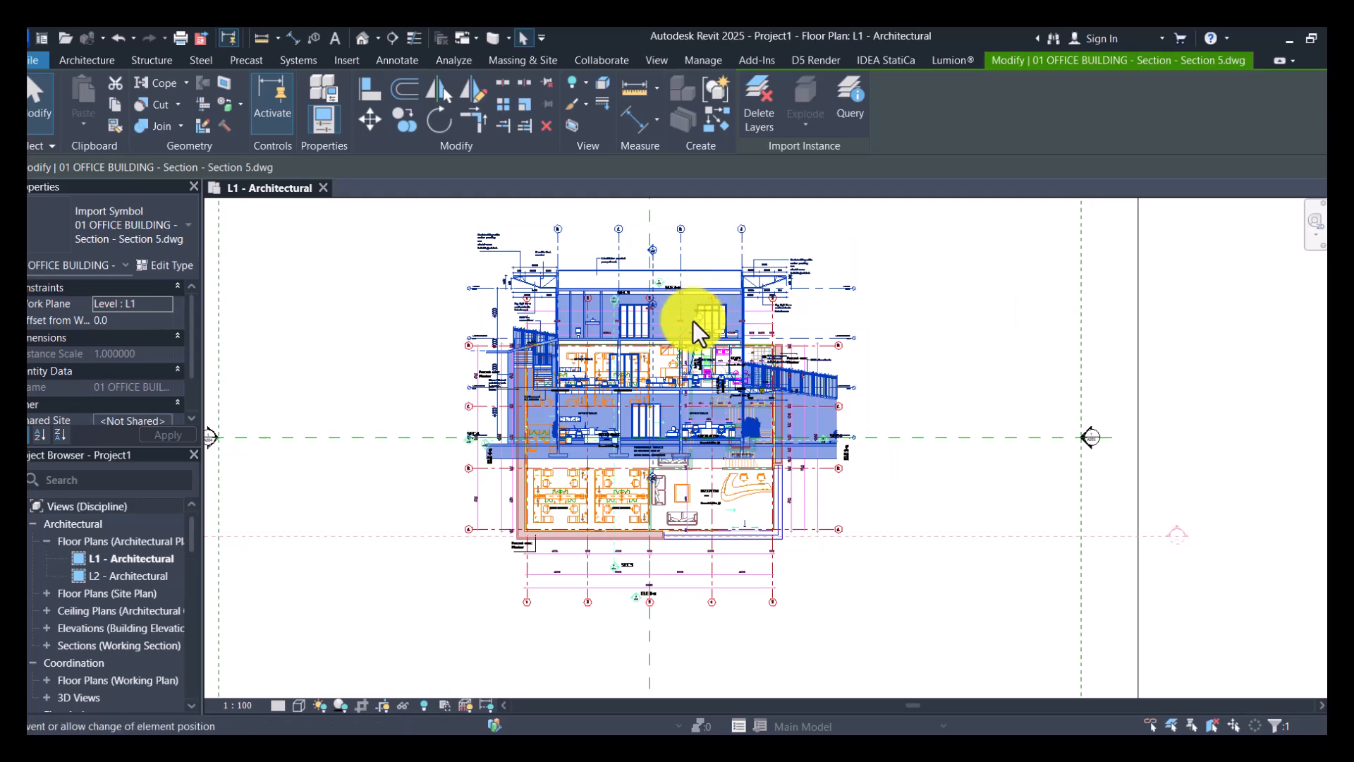
- Unpin the linked Section 5 drawing and move it clear of the floor plan, to the plan's right
scroll(697, 320, "up", 4)
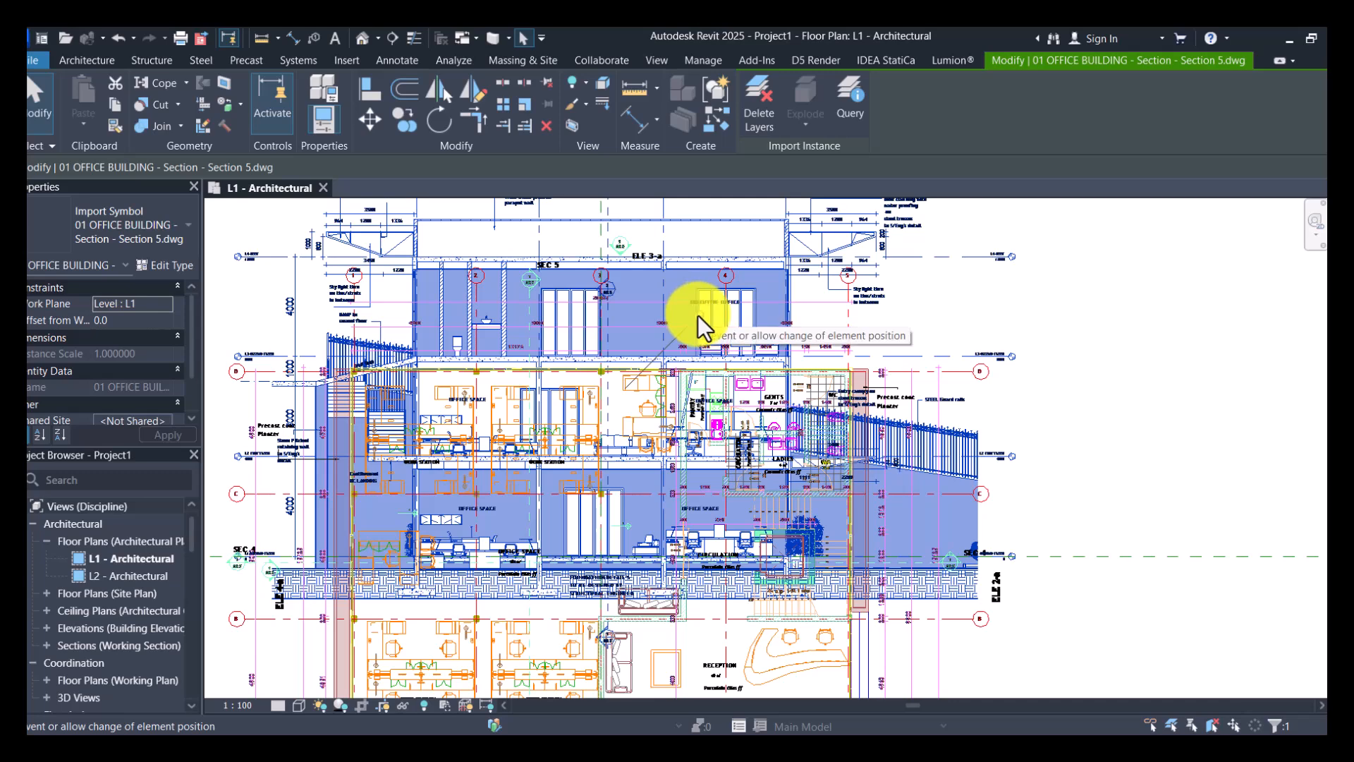
scroll(632, 363, "down", 5)
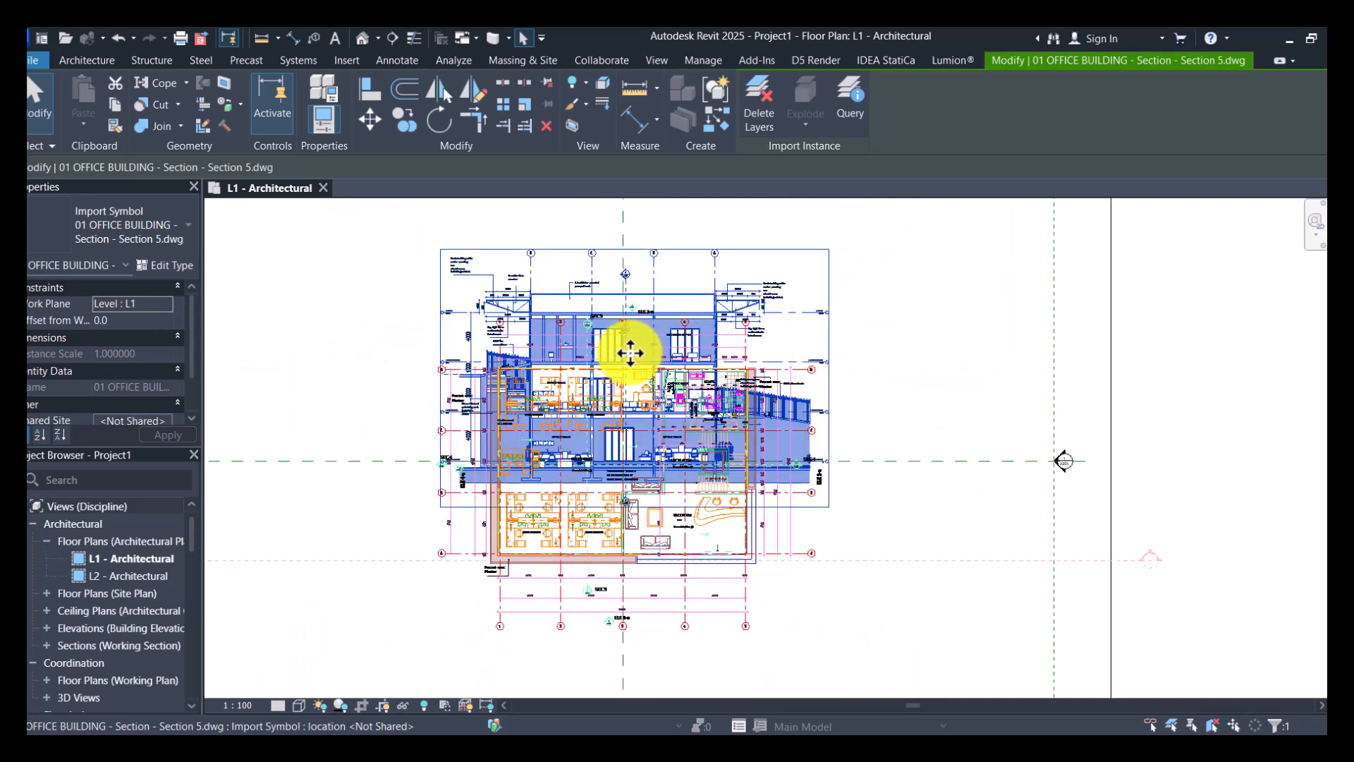
left_click_drag(678, 347, 607, 650)
mouse_move(900, 463)
left_mouse_down()
mouse_move(925, 393)
mouse_move(922, 462)
left_mouse_up()
left_click(858, 502)
scroll(858, 502, "down", 1)
middle_click_drag(857, 502, 743, 404)
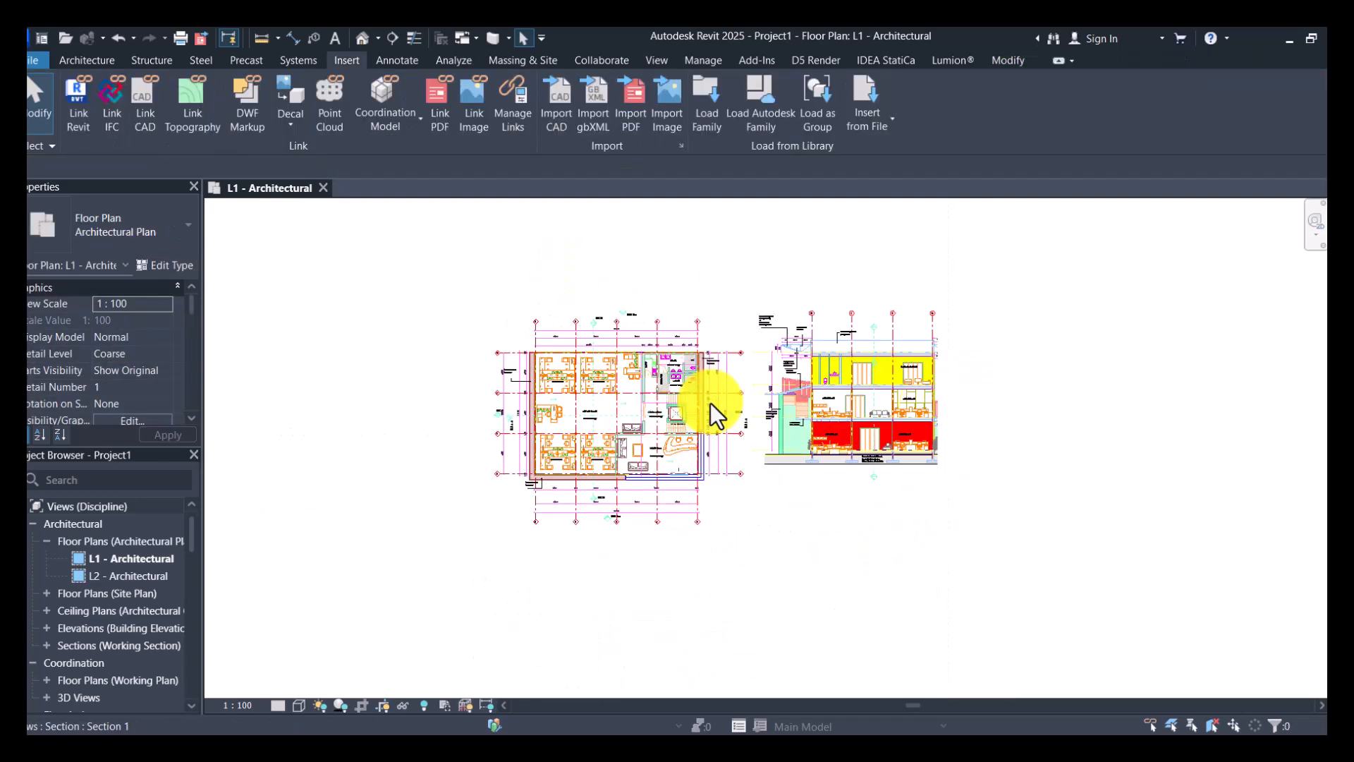
- Stretch the inner scope box's right side past the section drawing in the L1 floor plan
left_click(860, 477)
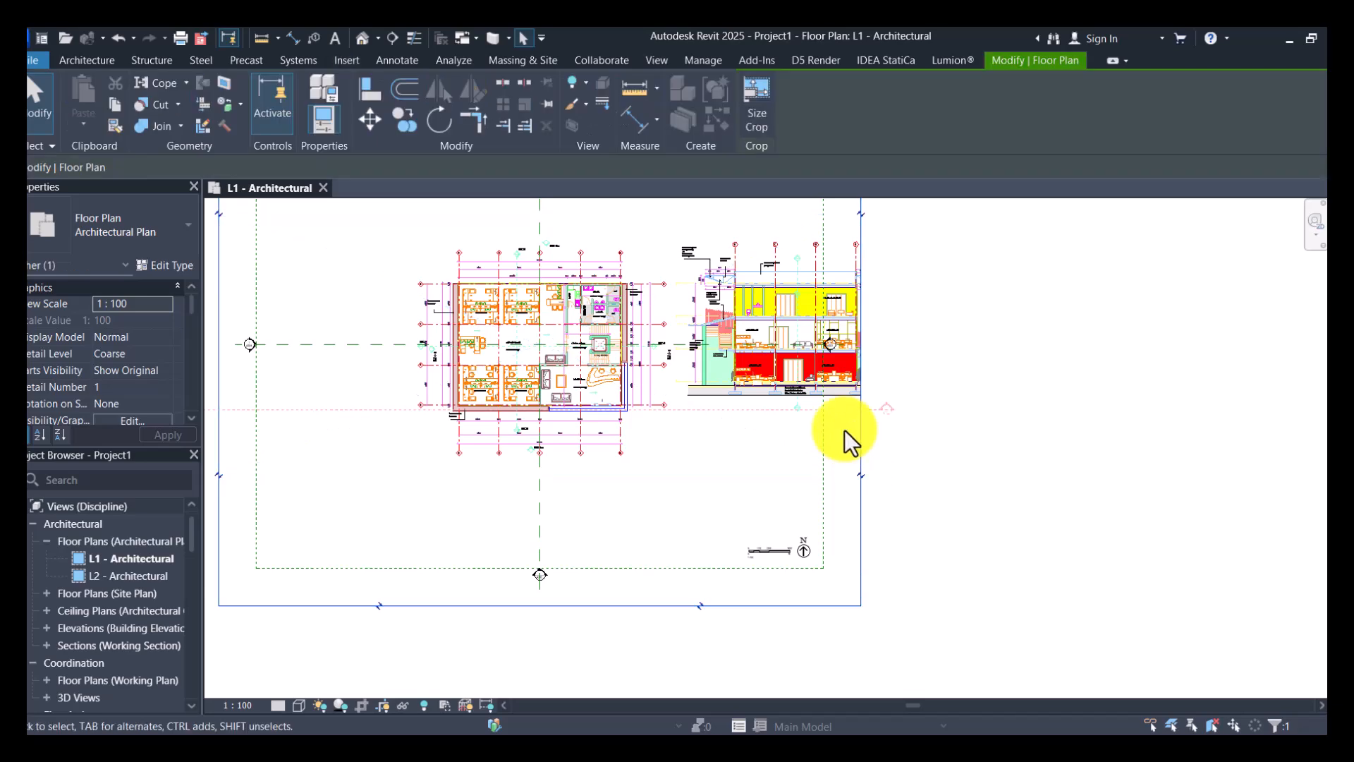
scroll(872, 339, "down", 1)
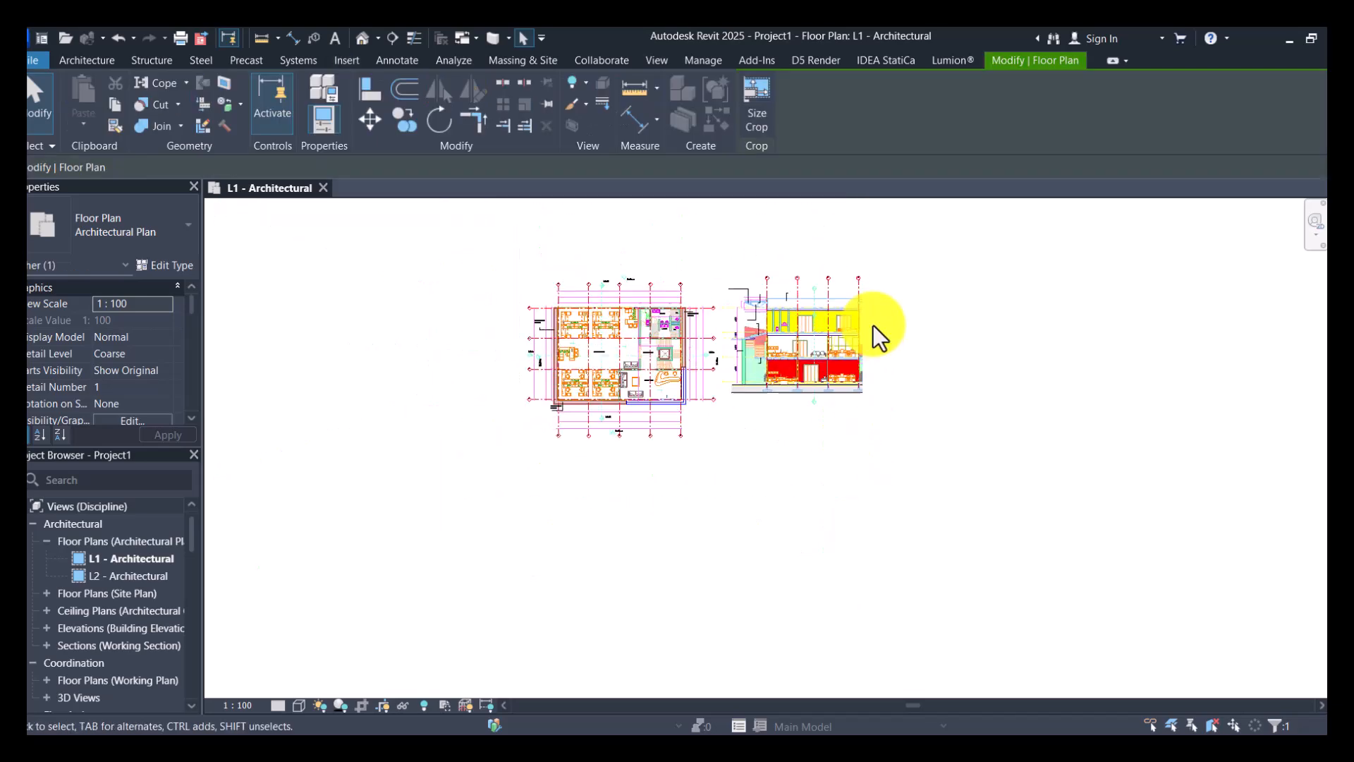
left_click(833, 431)
left_click_drag(840, 360, 936, 349)
- Assign the Grids and Levels scope box to the L1 floor plan's crop region
left_click(862, 442)
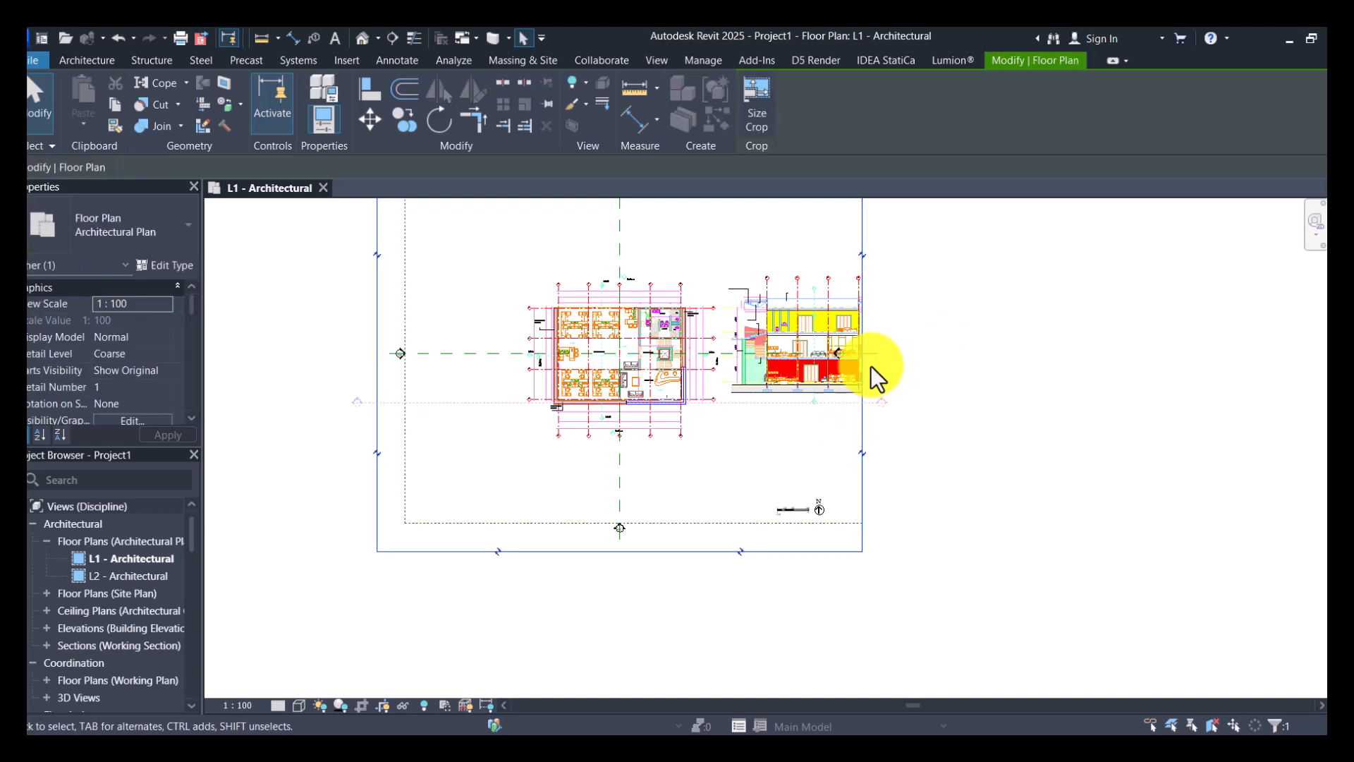
scroll(132, 381, "down", 10)
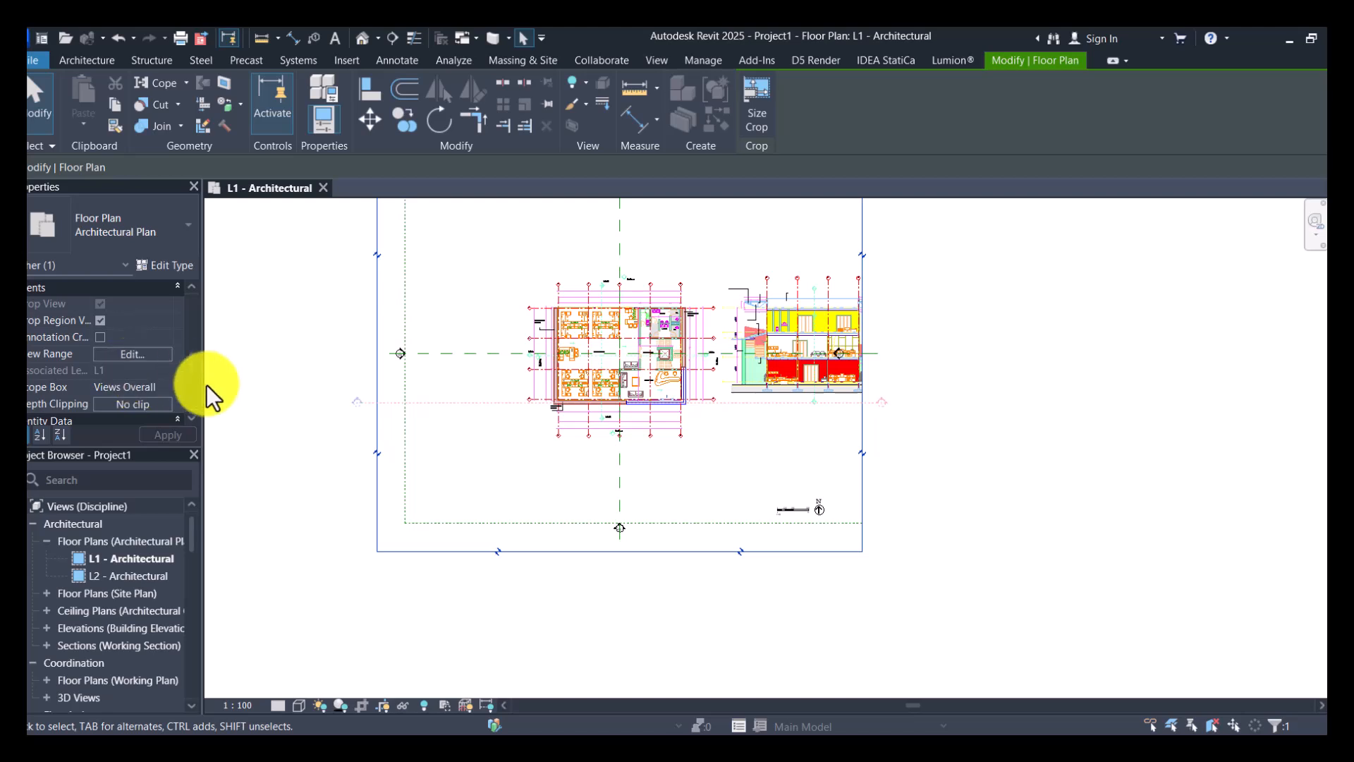
scroll(93, 360, "down", 2)
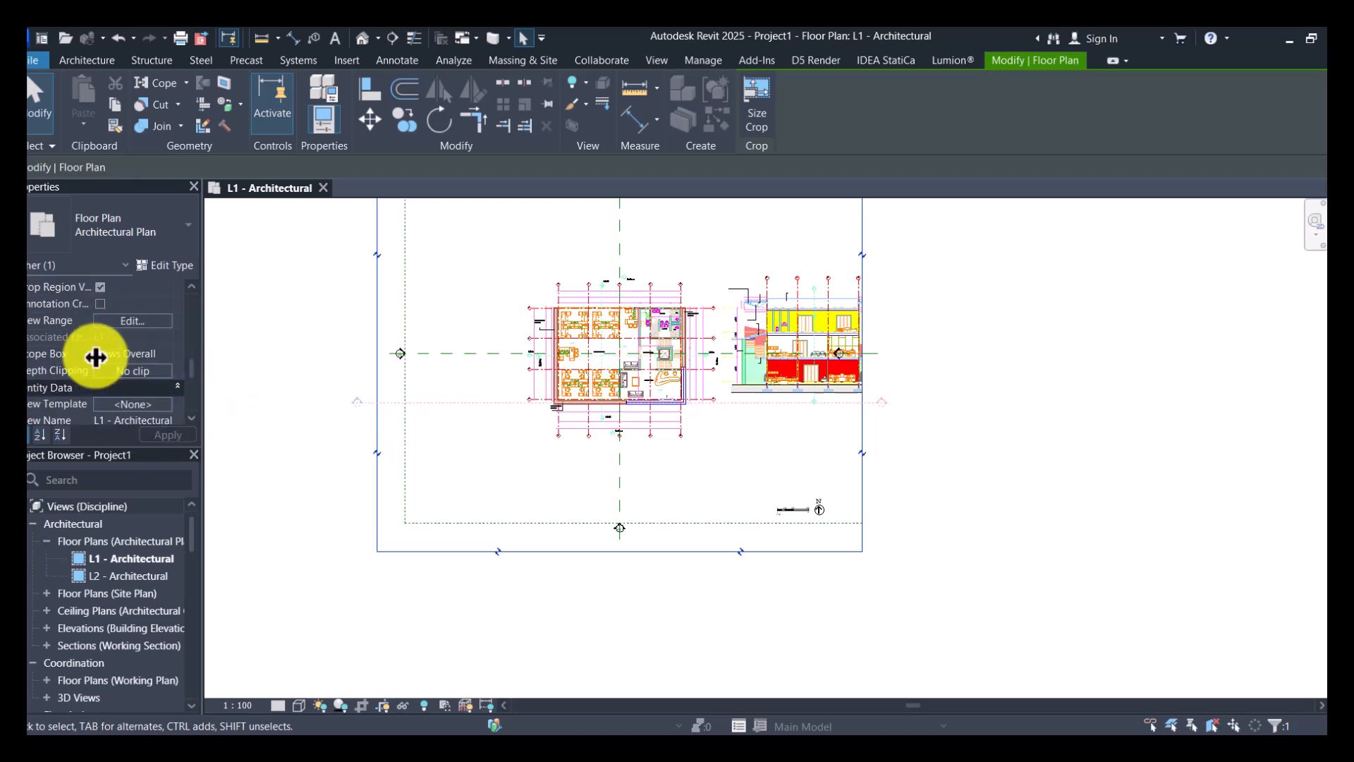
left_click(159, 356)
left_click(139, 382)
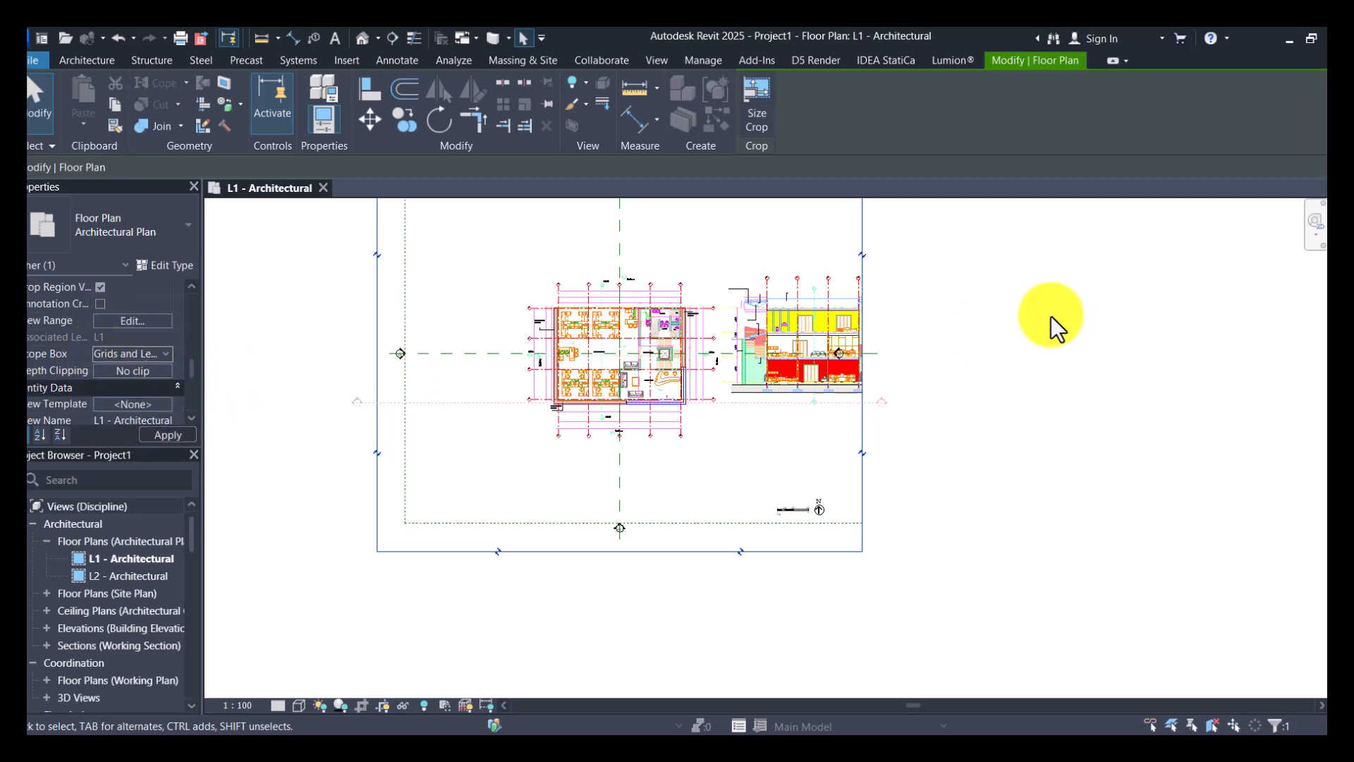
- Extend the right side of the Views Overall scope box beyond the section drawing and deselect it
left_click(862, 431)
left_click_drag(869, 356, 925, 354)
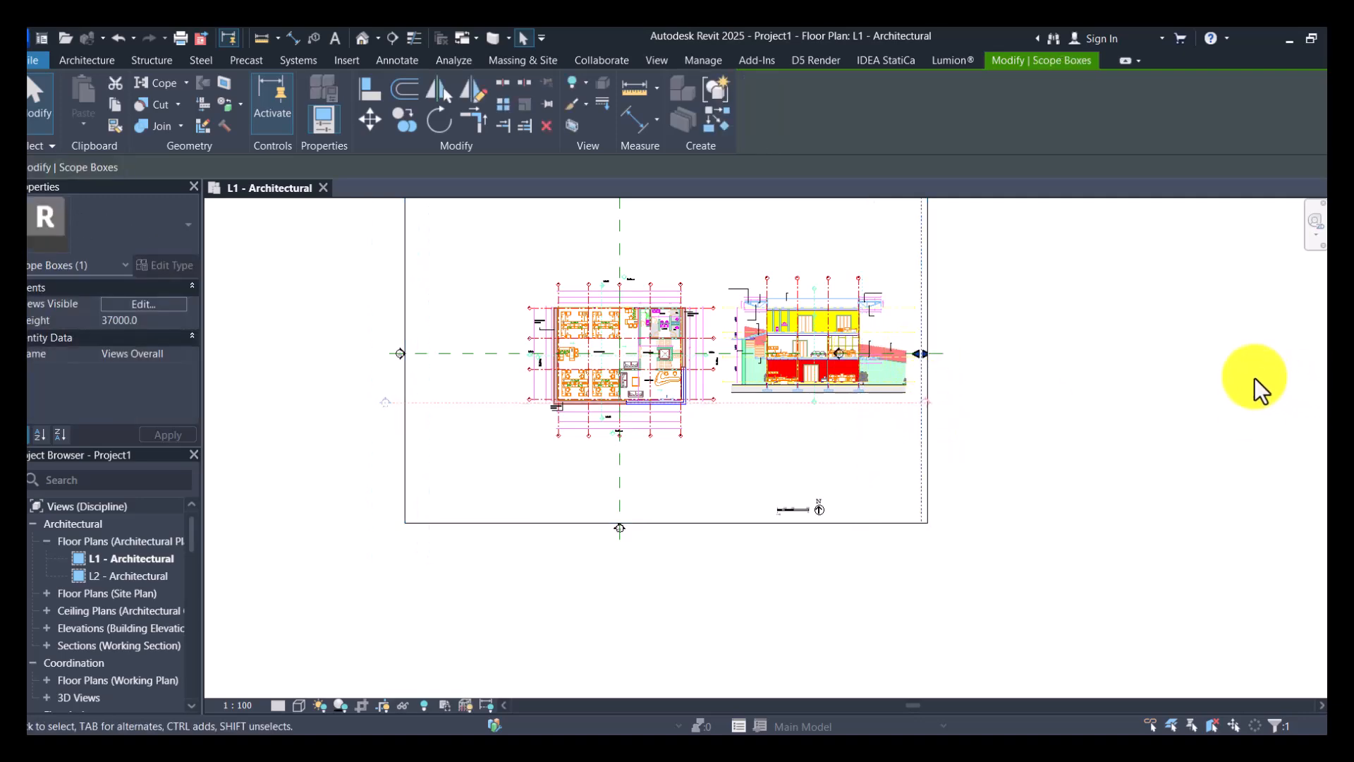
key("Escape")
- Examine the section drawing's storeys, level marks and foundation zone beside the floor plan
scroll(771, 345, "up", 5)
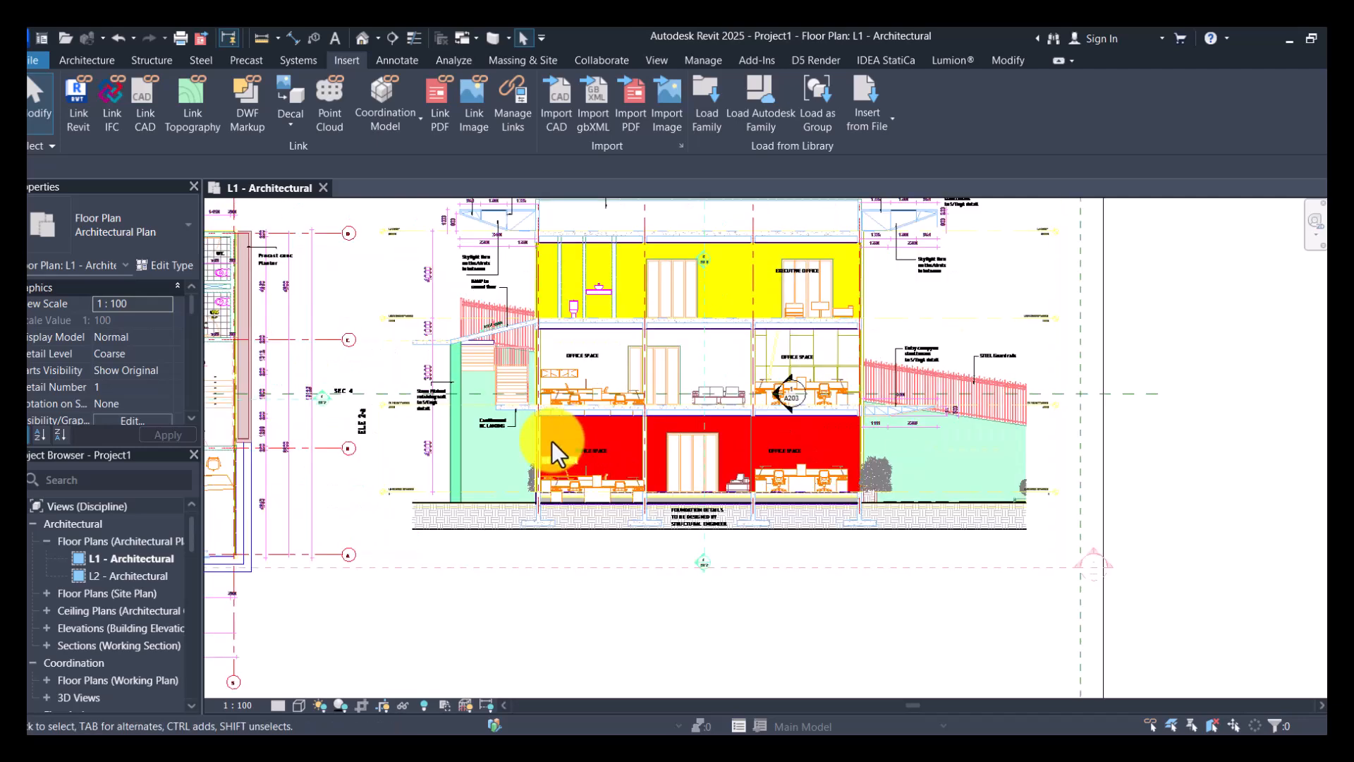
scroll(552, 441, "up", 6)
scroll(739, 522, "down", 3)
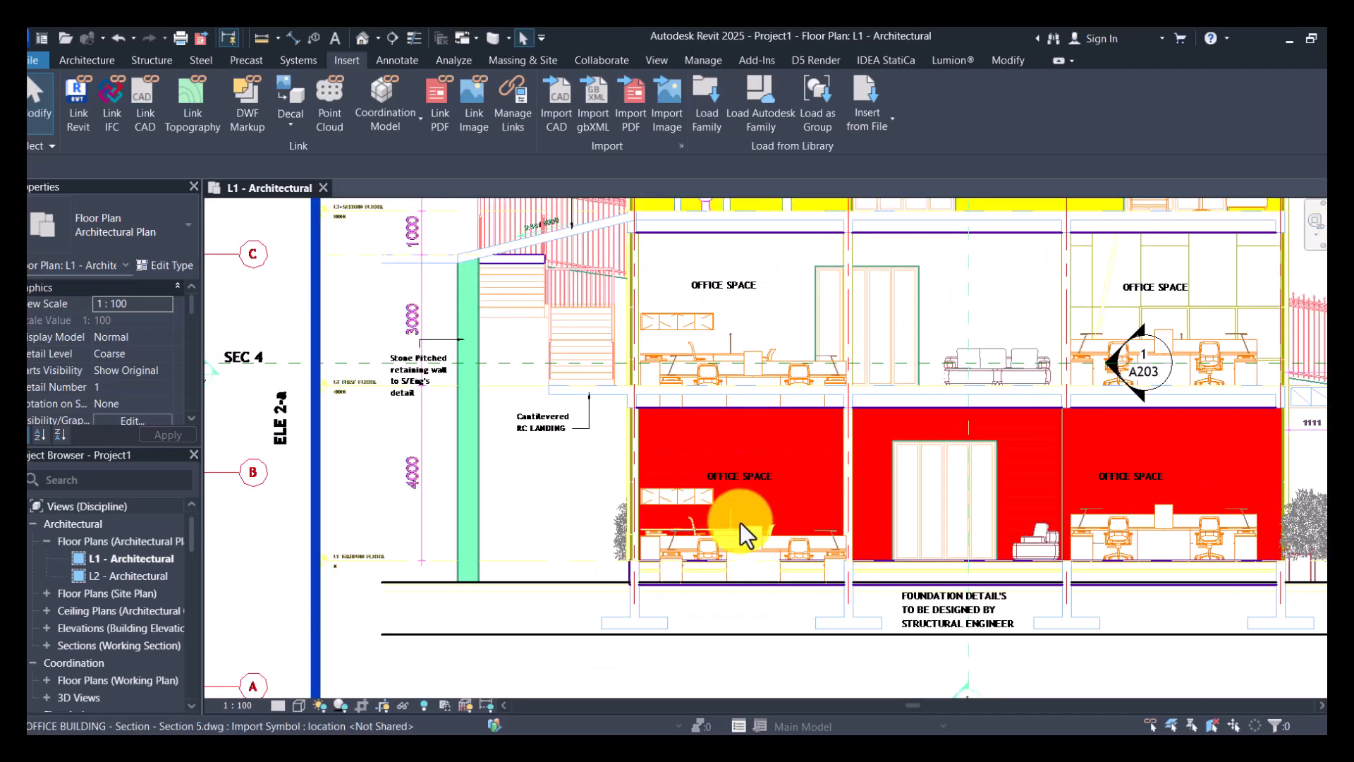
scroll(739, 522, "down", 2)
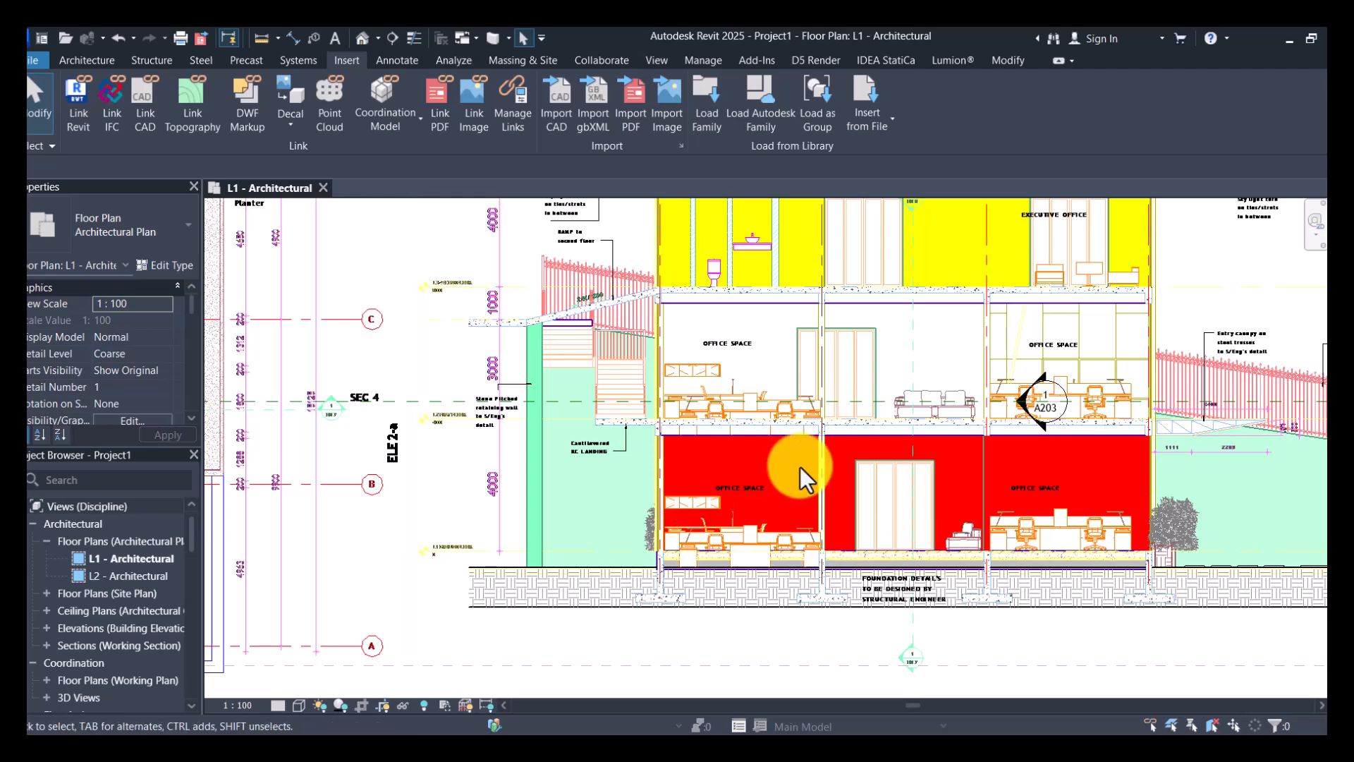
scroll(548, 416, "down", 3)
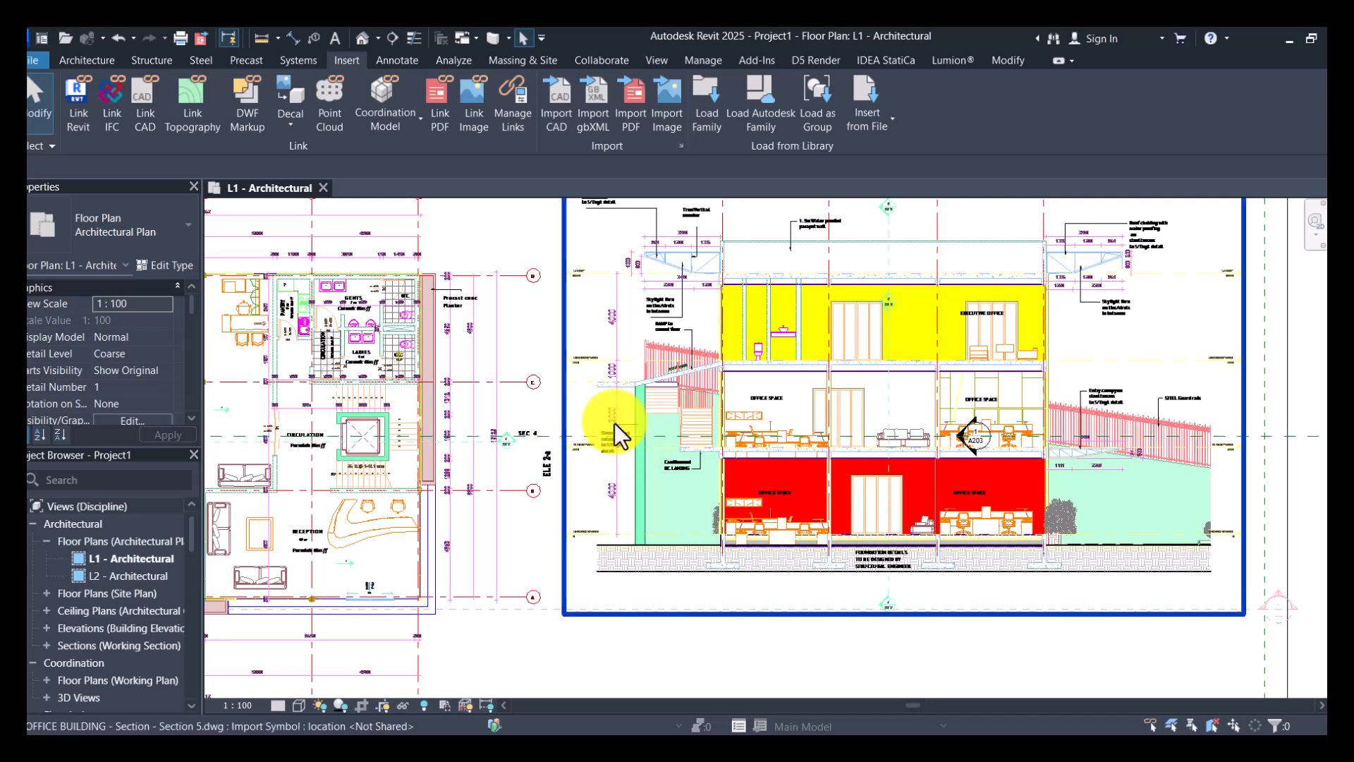
- Override the section drawing's graphics by category in this view with Black as the projection line color
scroll(615, 422, "up", 4)
left_click(748, 482)
scroll(748, 483, "down", 3)
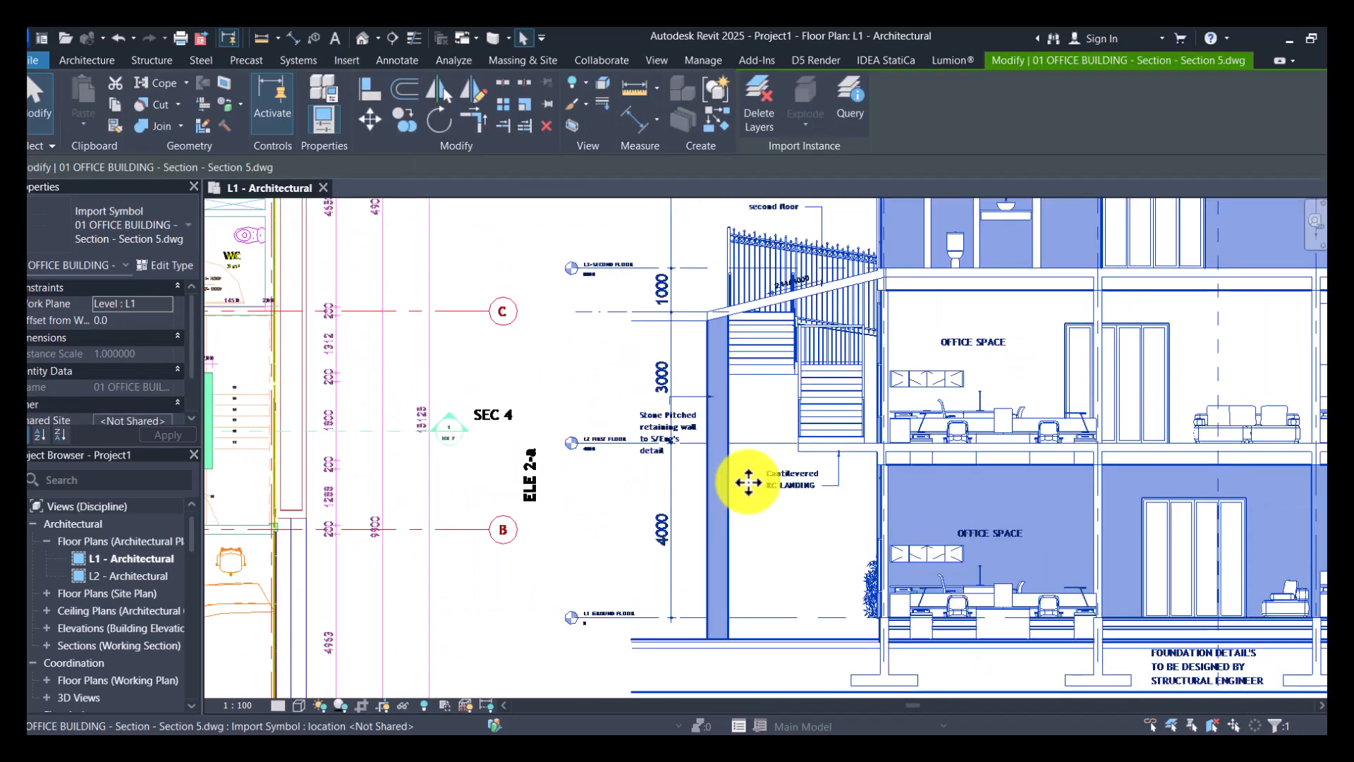
scroll(748, 483, "down", 2)
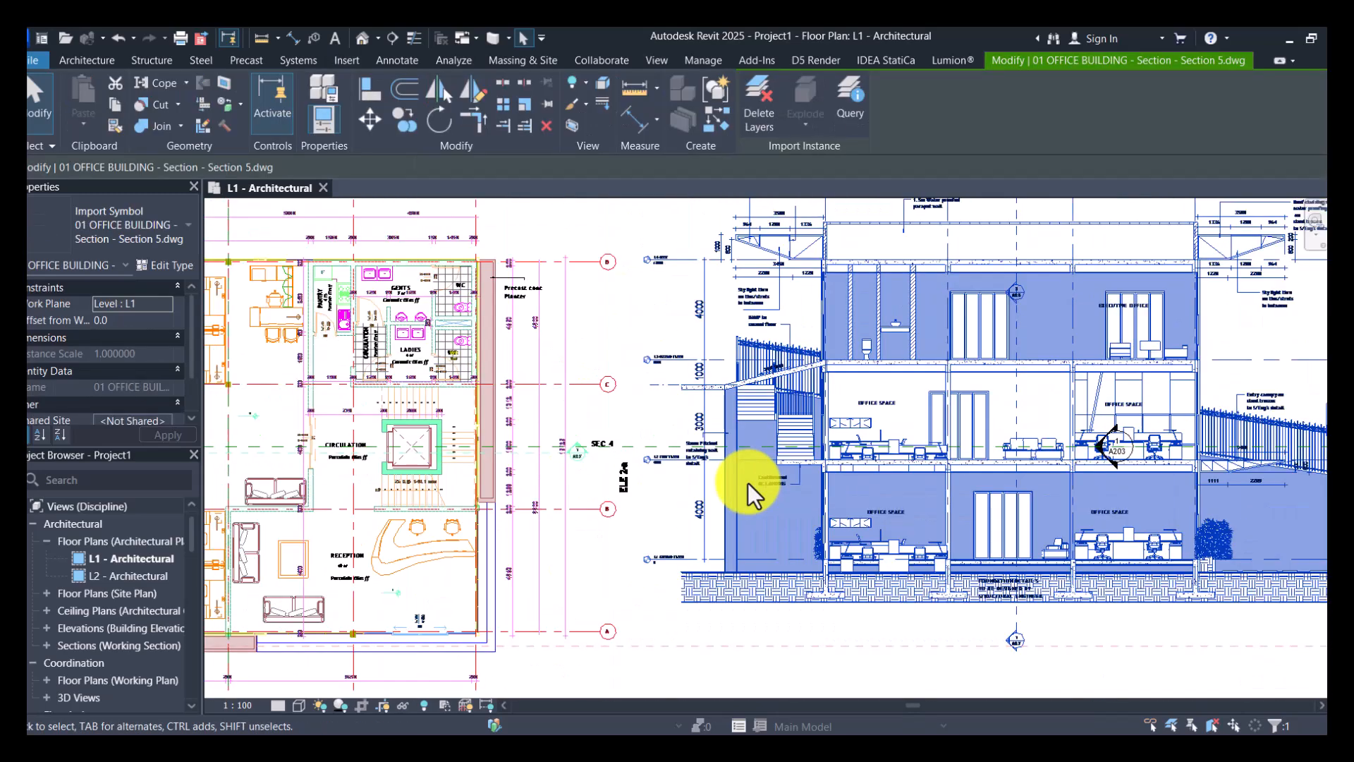
right_click(748, 483)
mouse_move(867, 172)
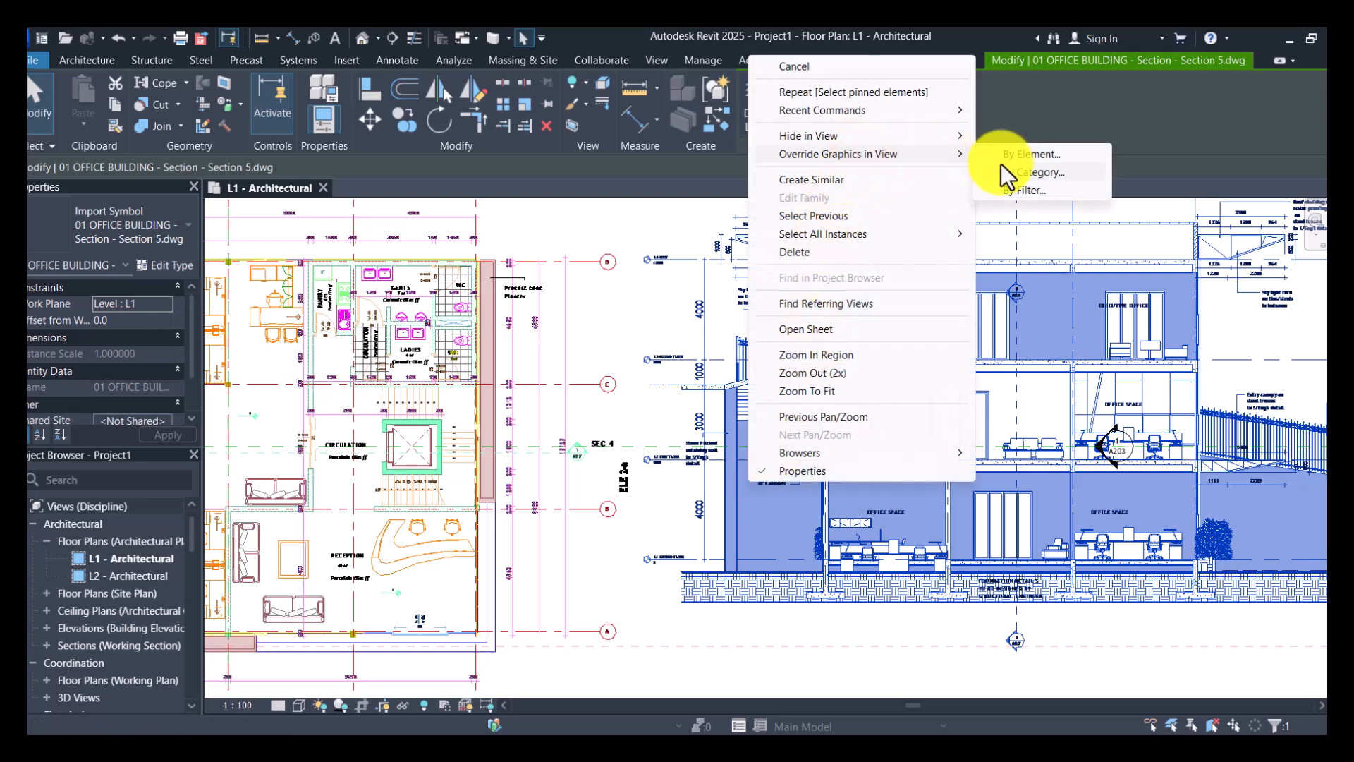
left_click(1007, 173)
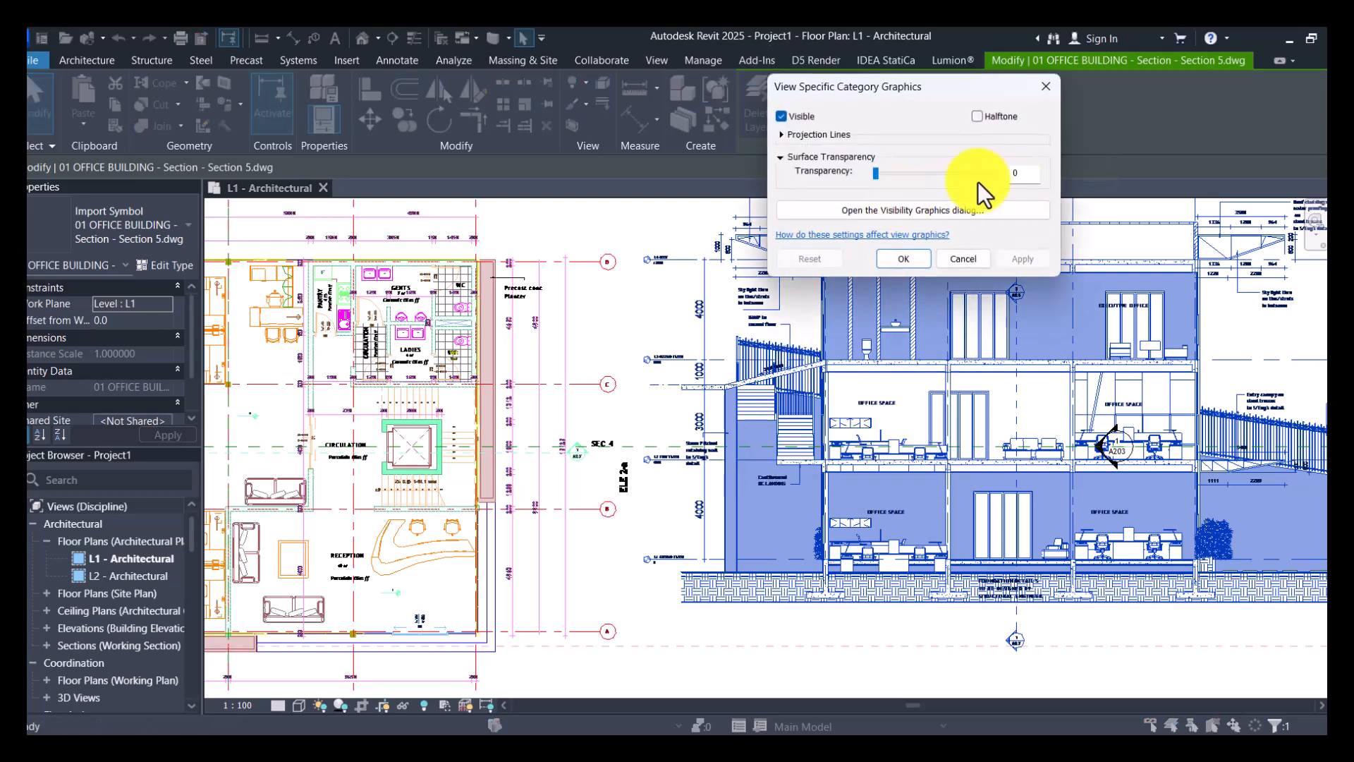
left_click(779, 135)
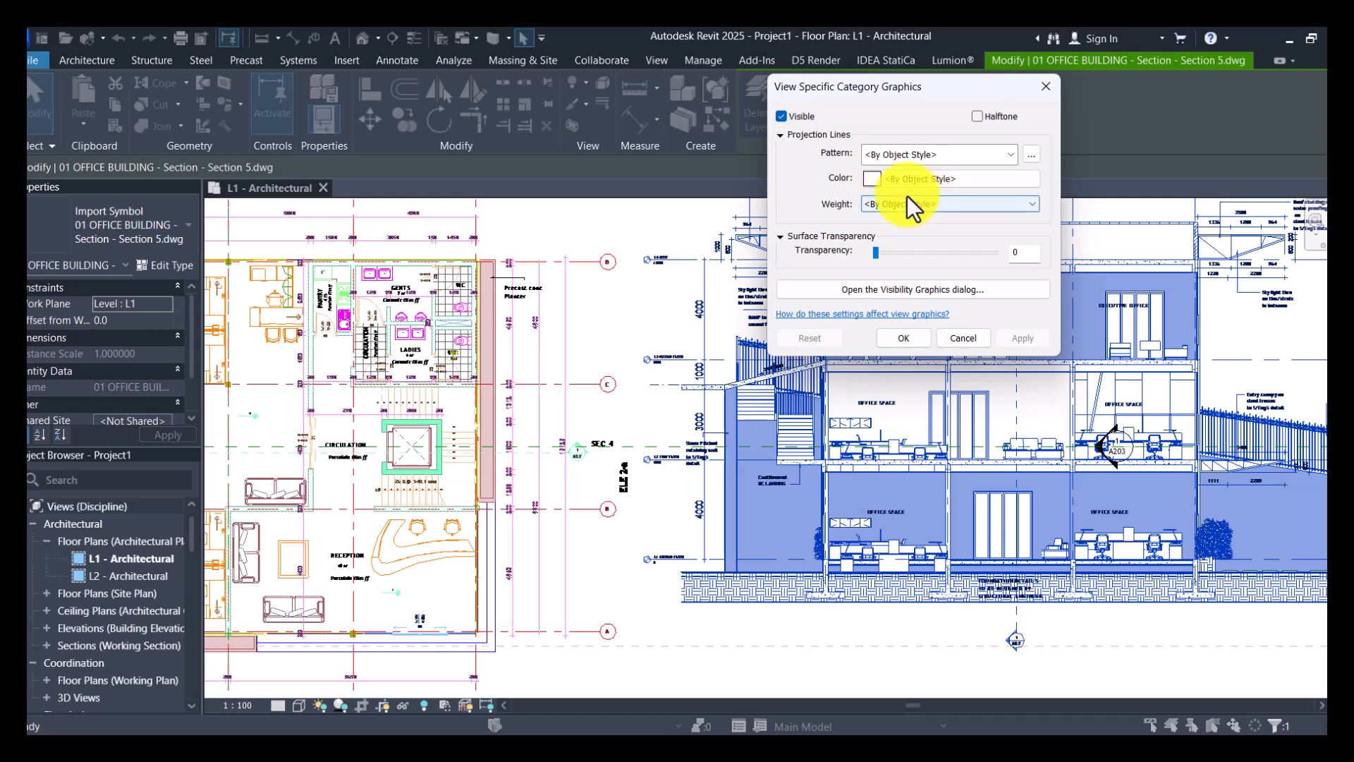
left_click(874, 176)
left_click(743, 237)
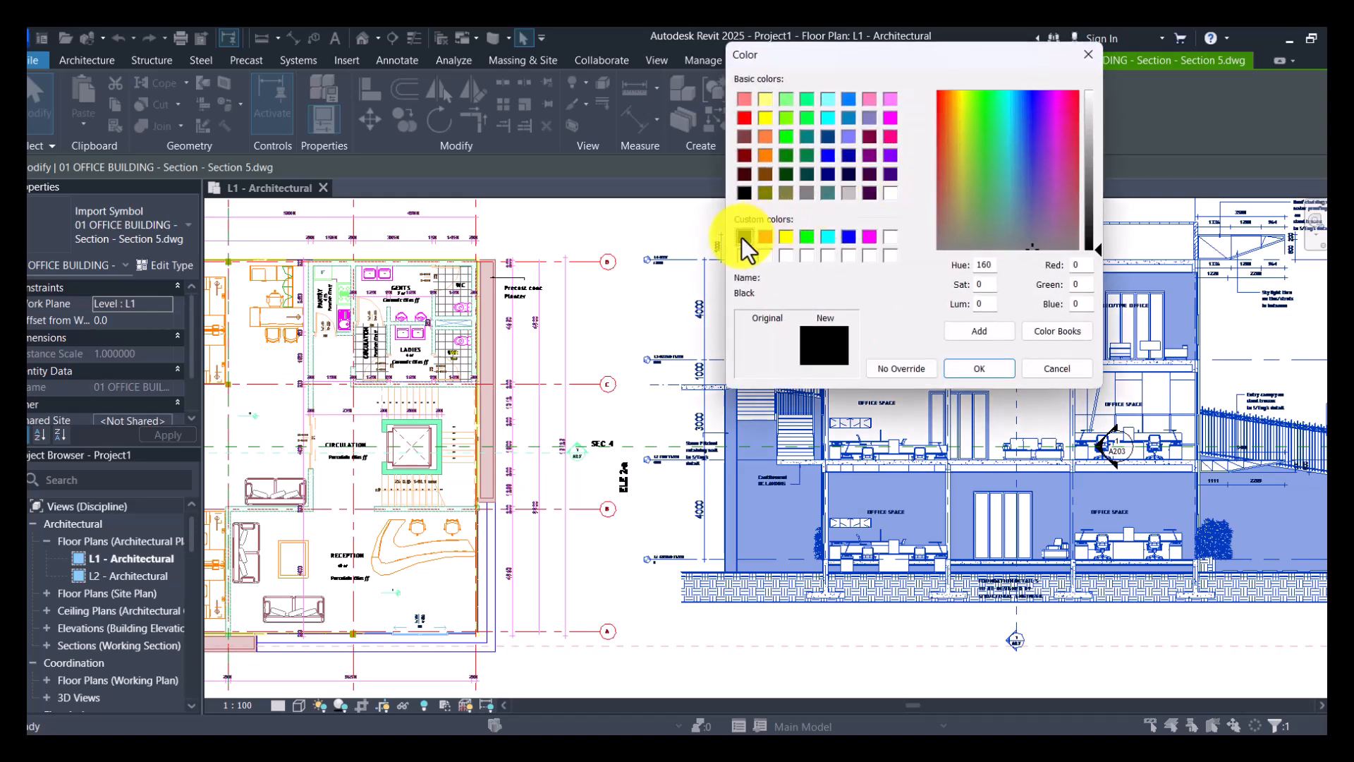
left_click(998, 368)
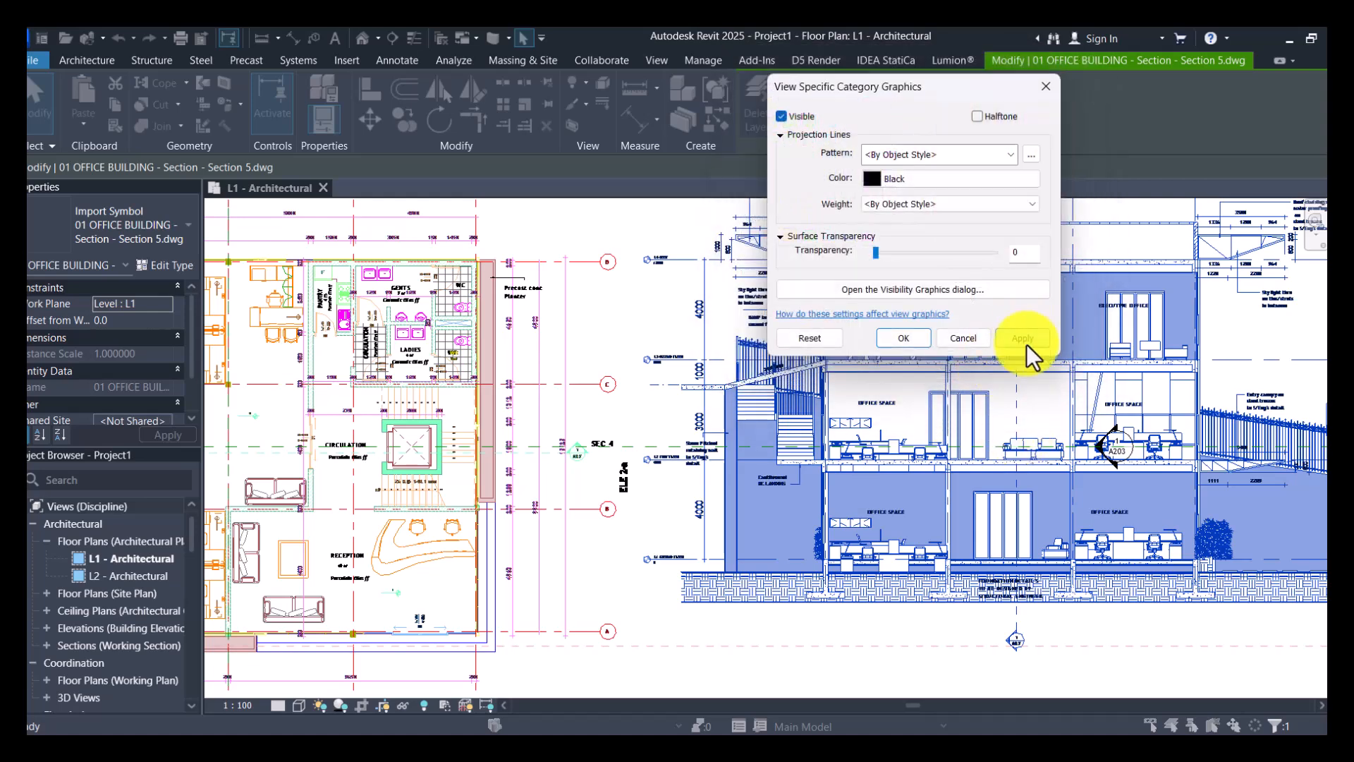
left_click(1023, 339)
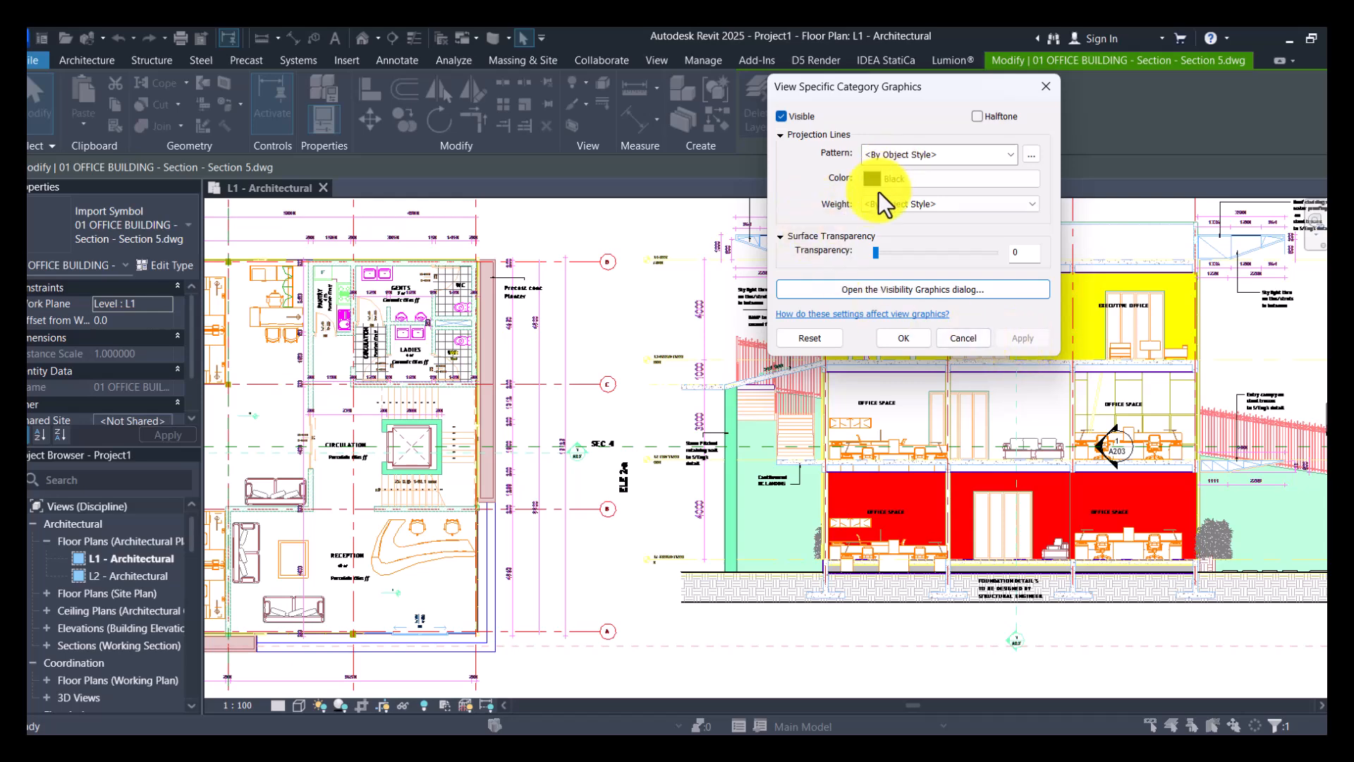
- Set the section drawing category's projection line weight to 1, accept the overrides and deselect the drawing
left_click(895, 202)
left_click(887, 227)
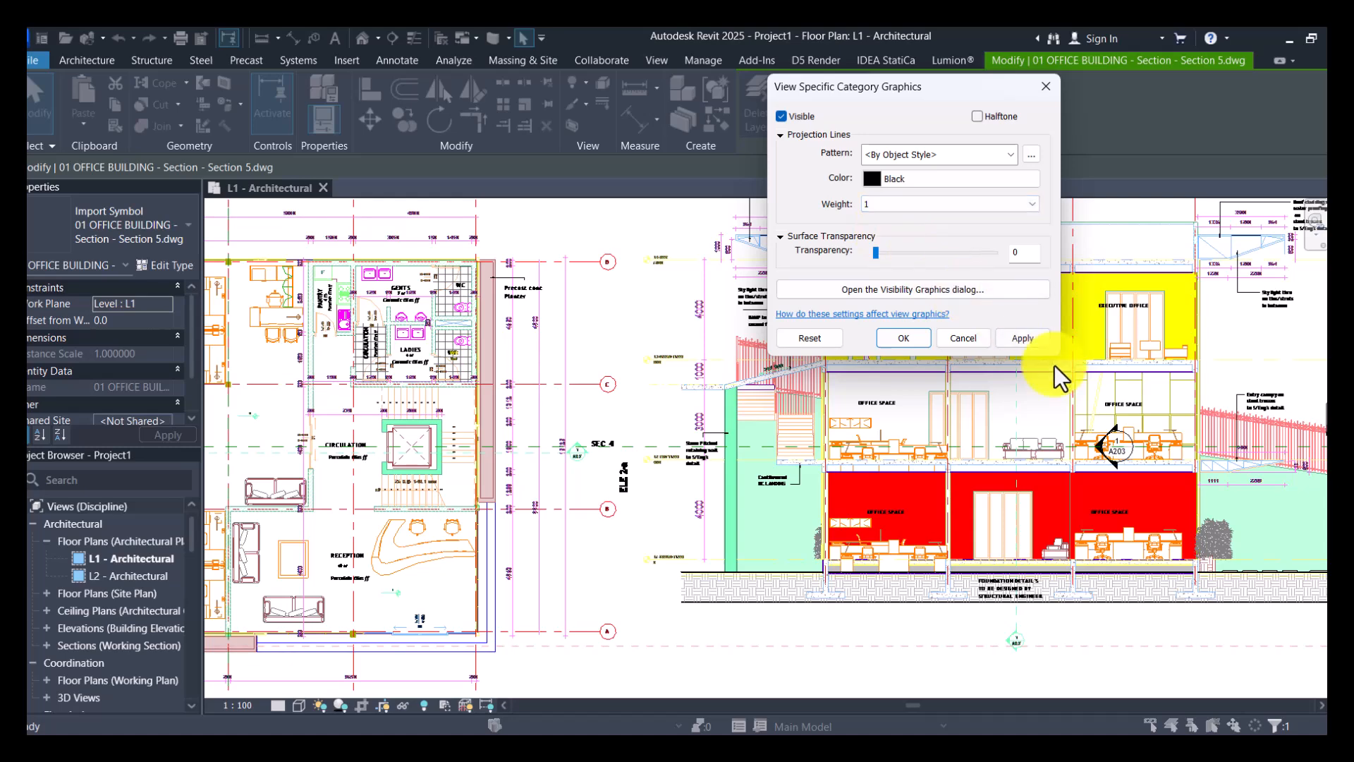
left_click(906, 338)
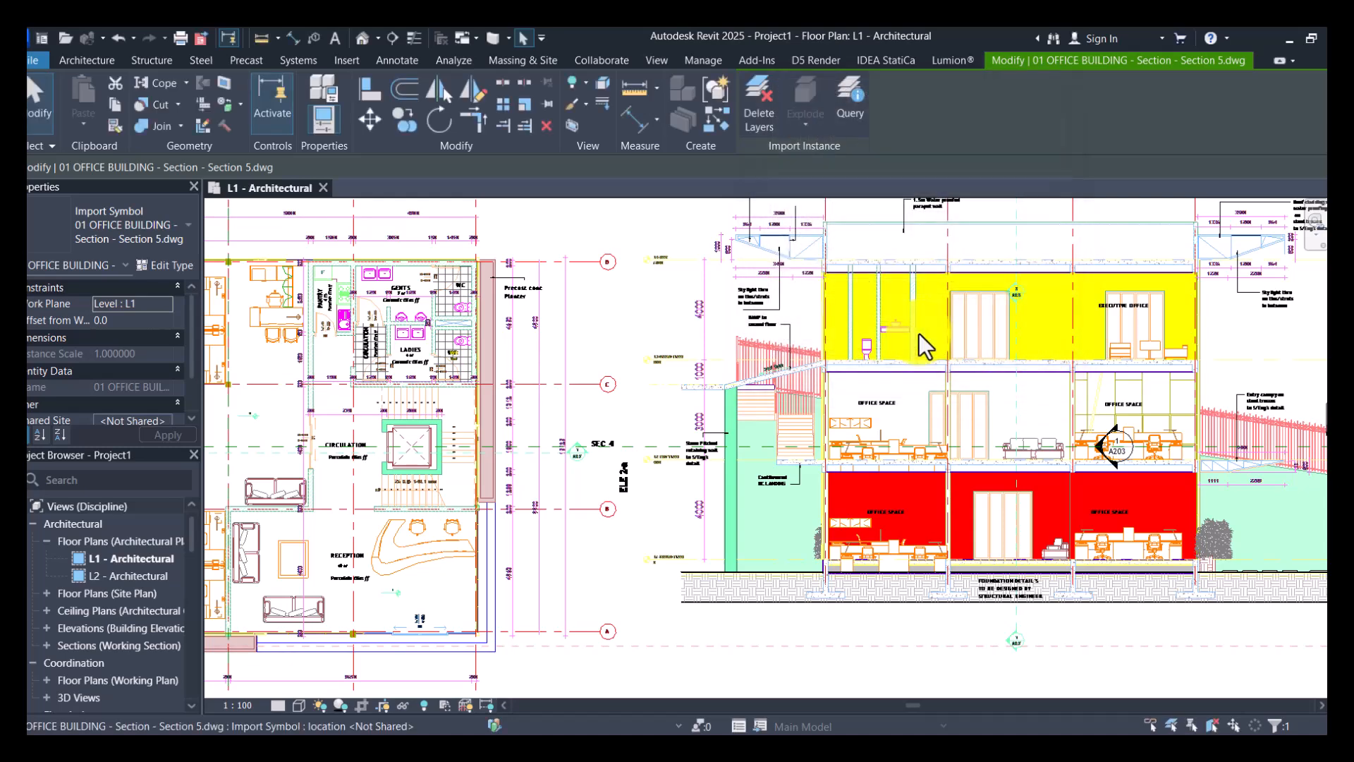
left_click(616, 320)
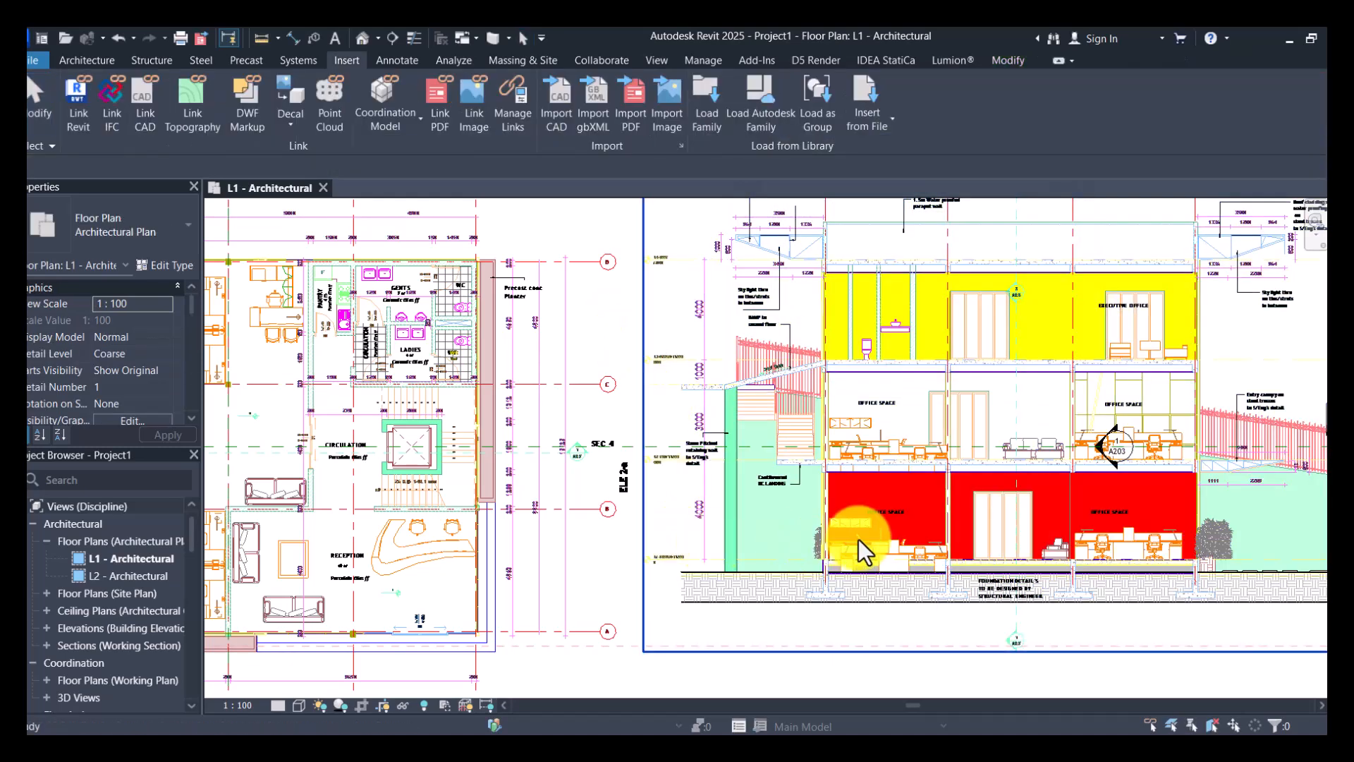
- Delete the linked Section 5 drawing from the L1 floor plan and bring up the commands for inserting files
scroll(858, 539, "up", 2)
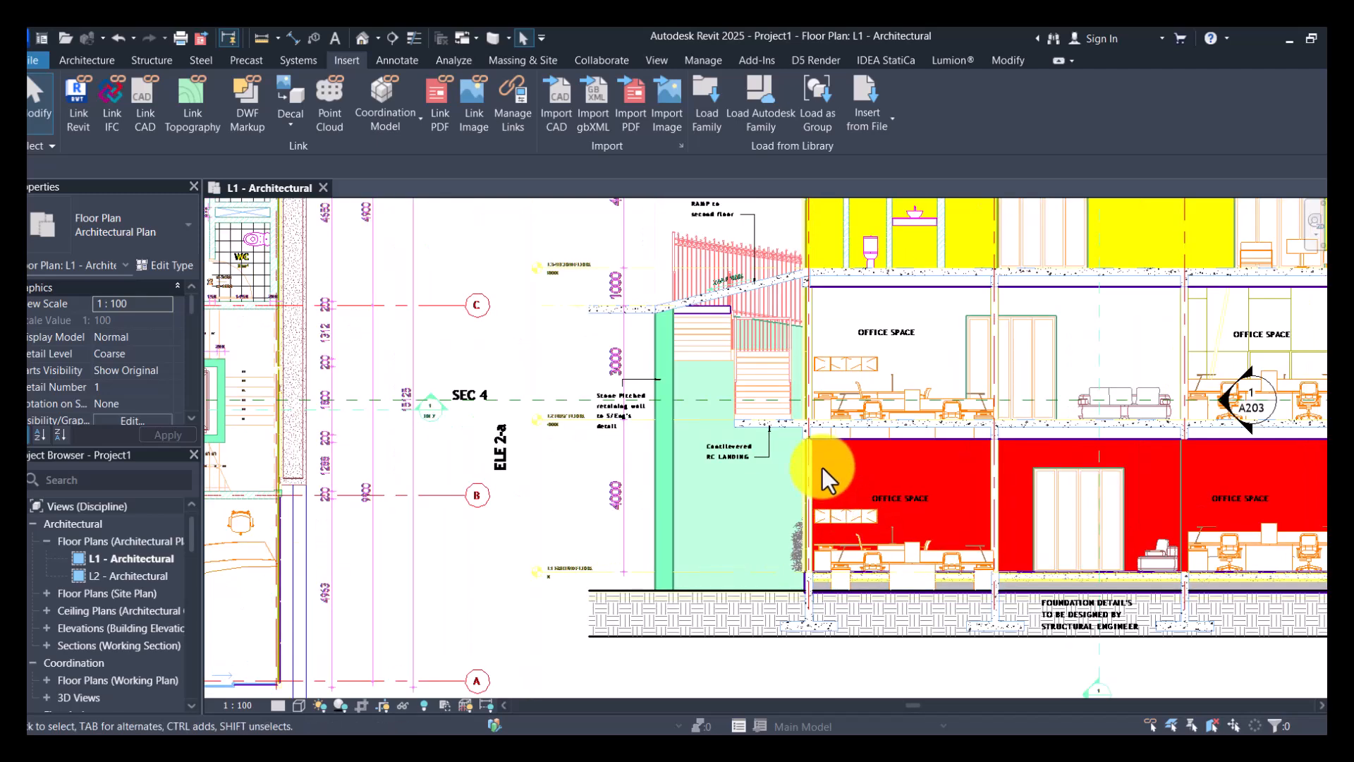
left_click(820, 429)
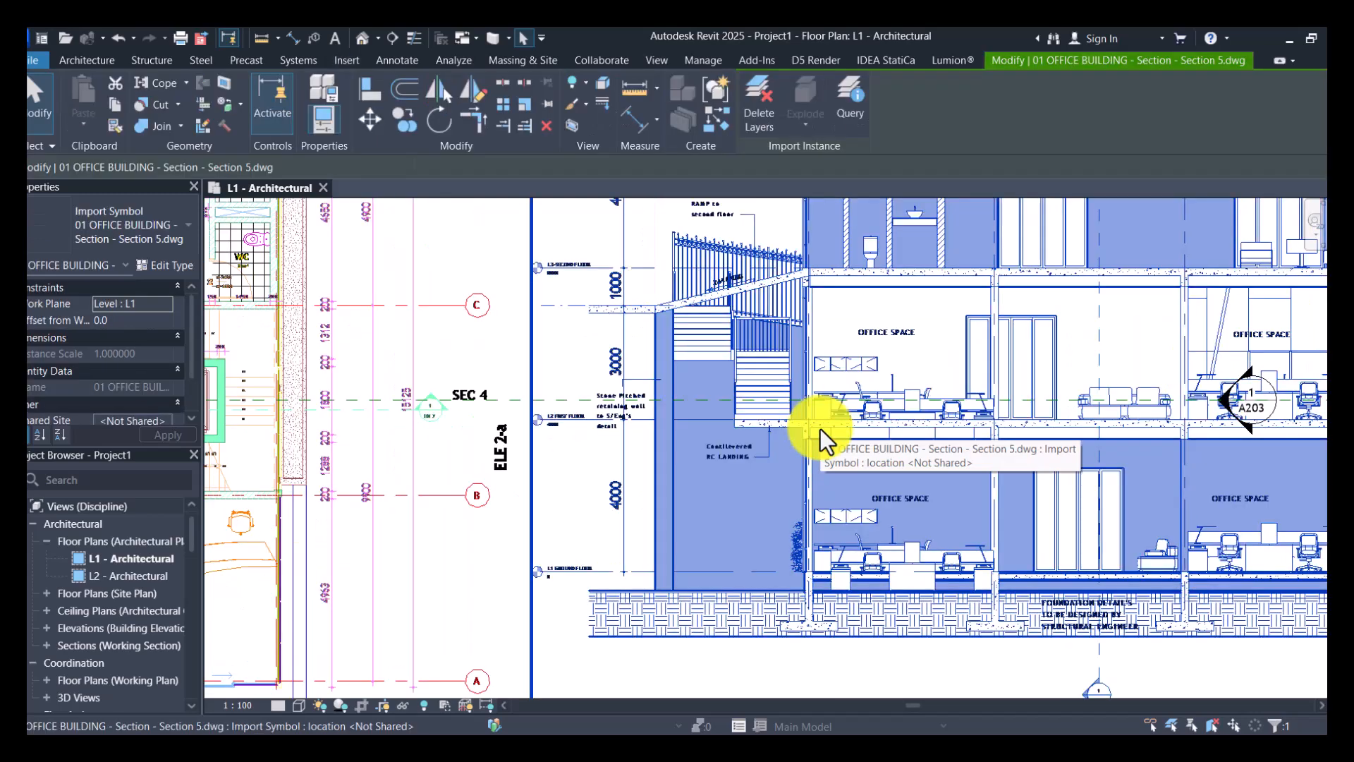
key("Delete")
scroll(831, 423, "down", 3)
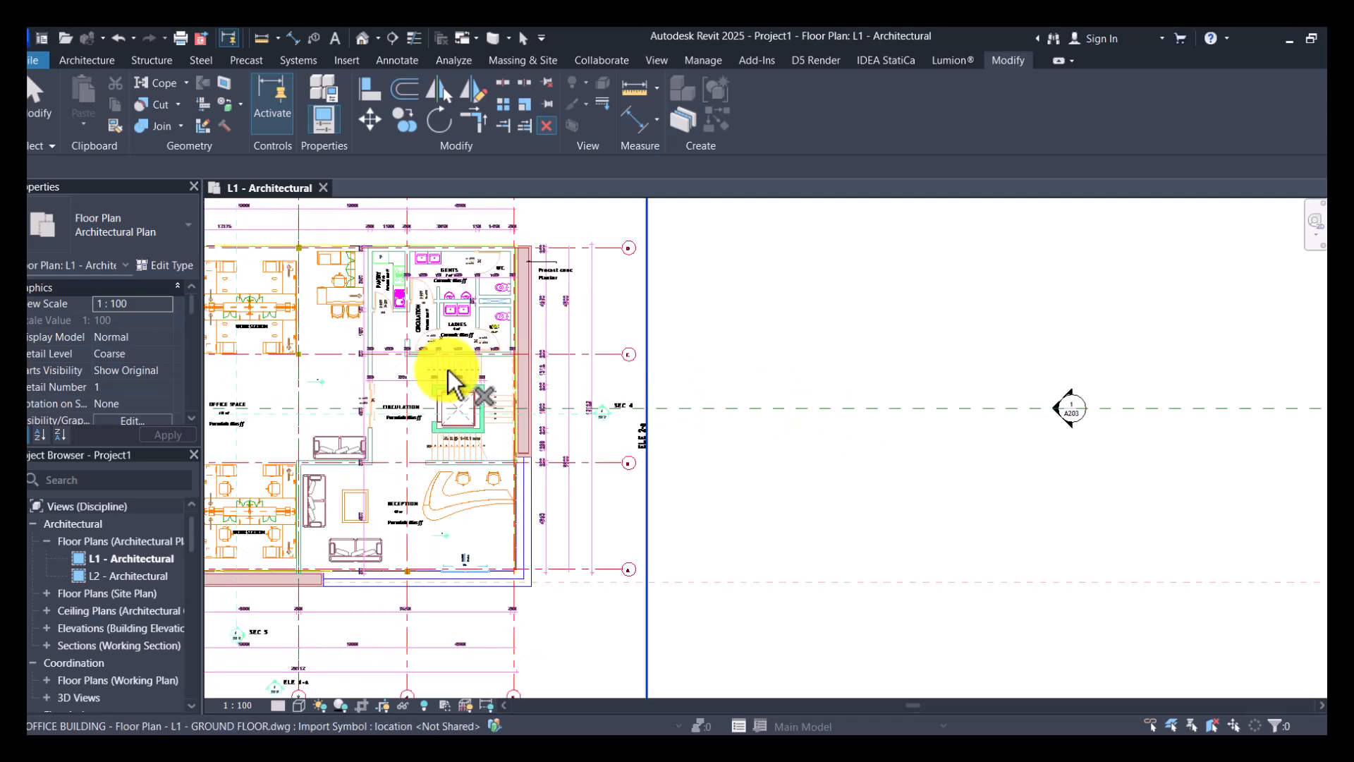
scroll(449, 372, "up", 2)
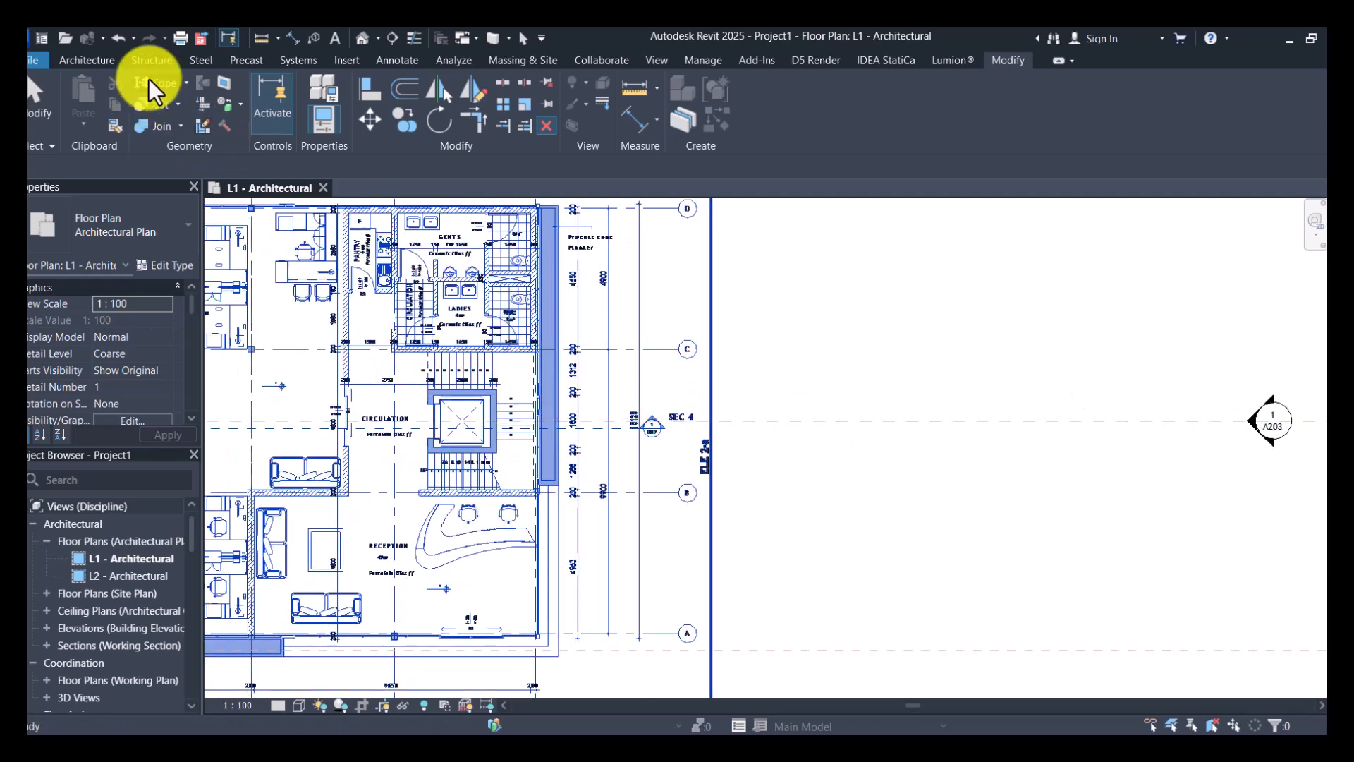
left_click(346, 60)
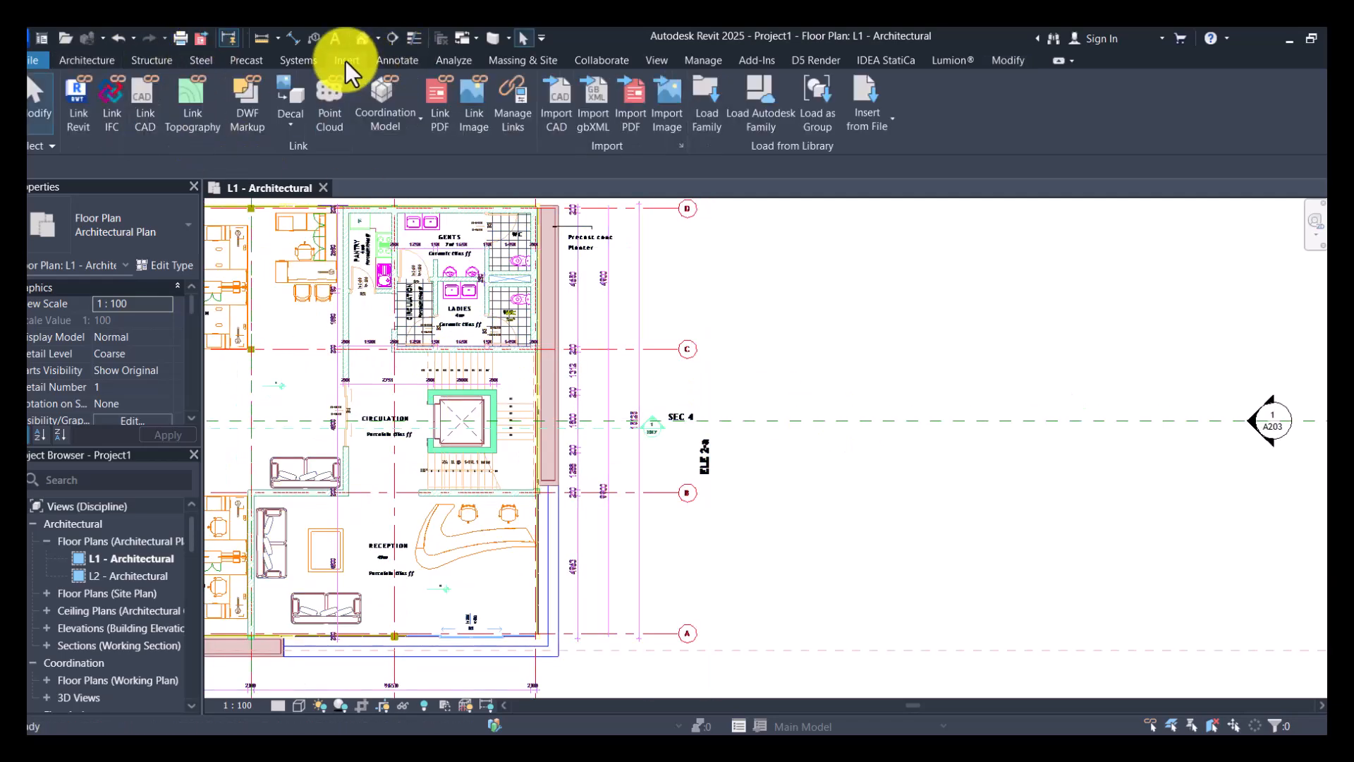
- Link the Section 5 DWG into the L1 floor plan with its colors set to Black and White
left_click(153, 129)
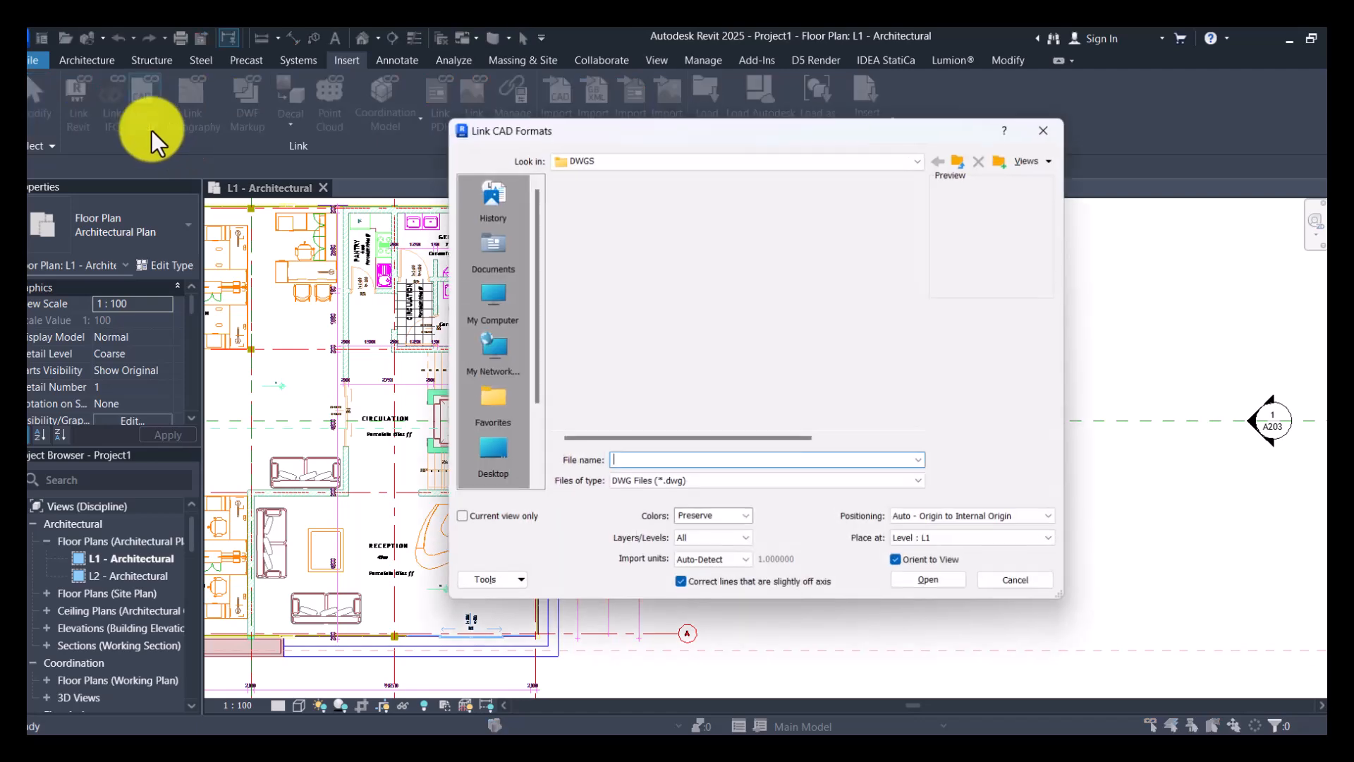
left_click(743, 526)
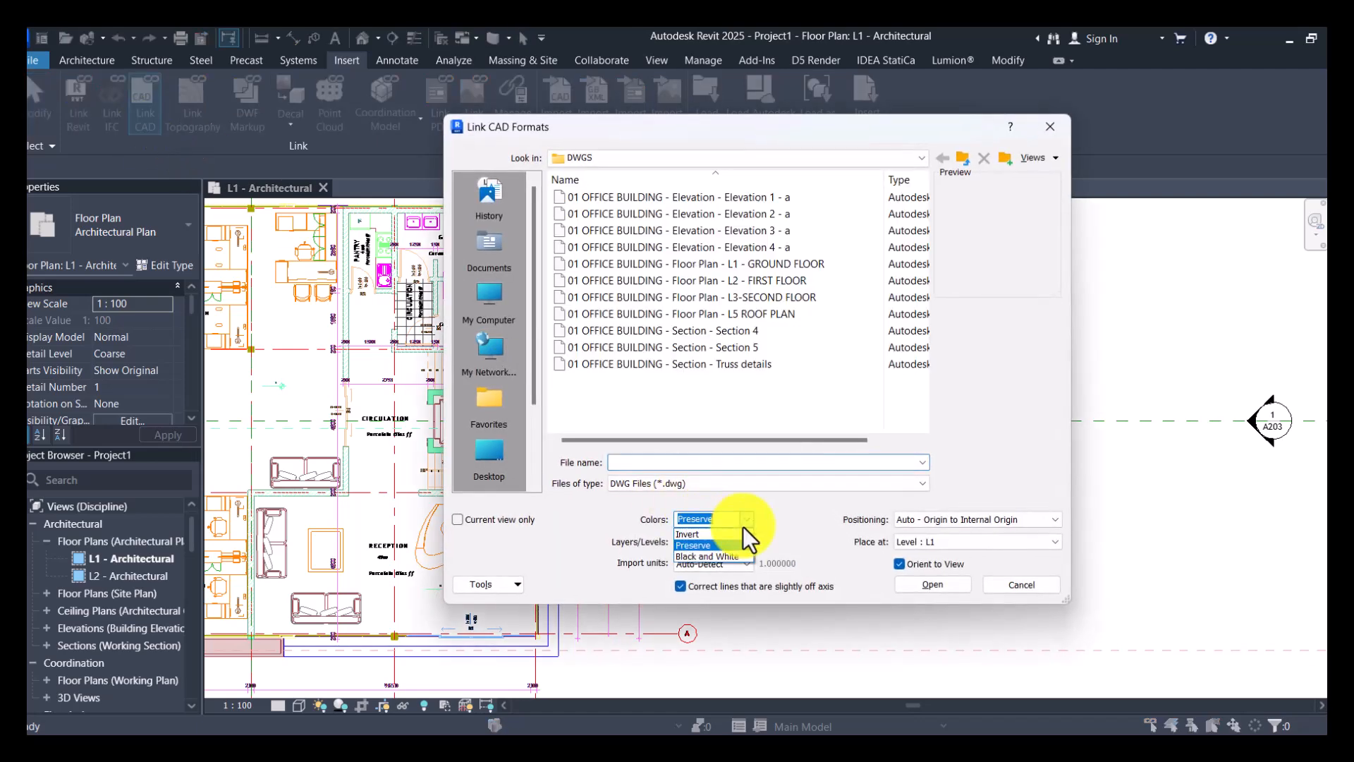
left_click(720, 556)
left_click(739, 347)
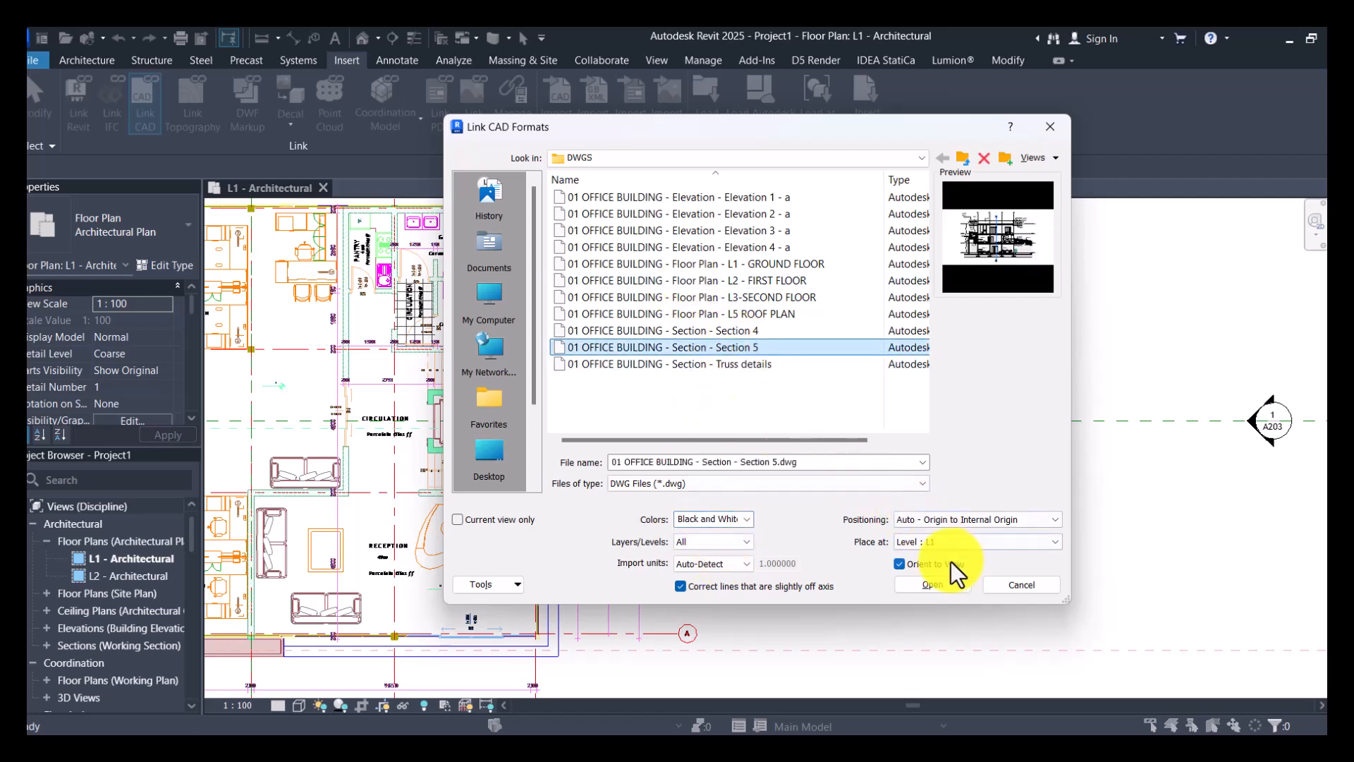
left_click(930, 583)
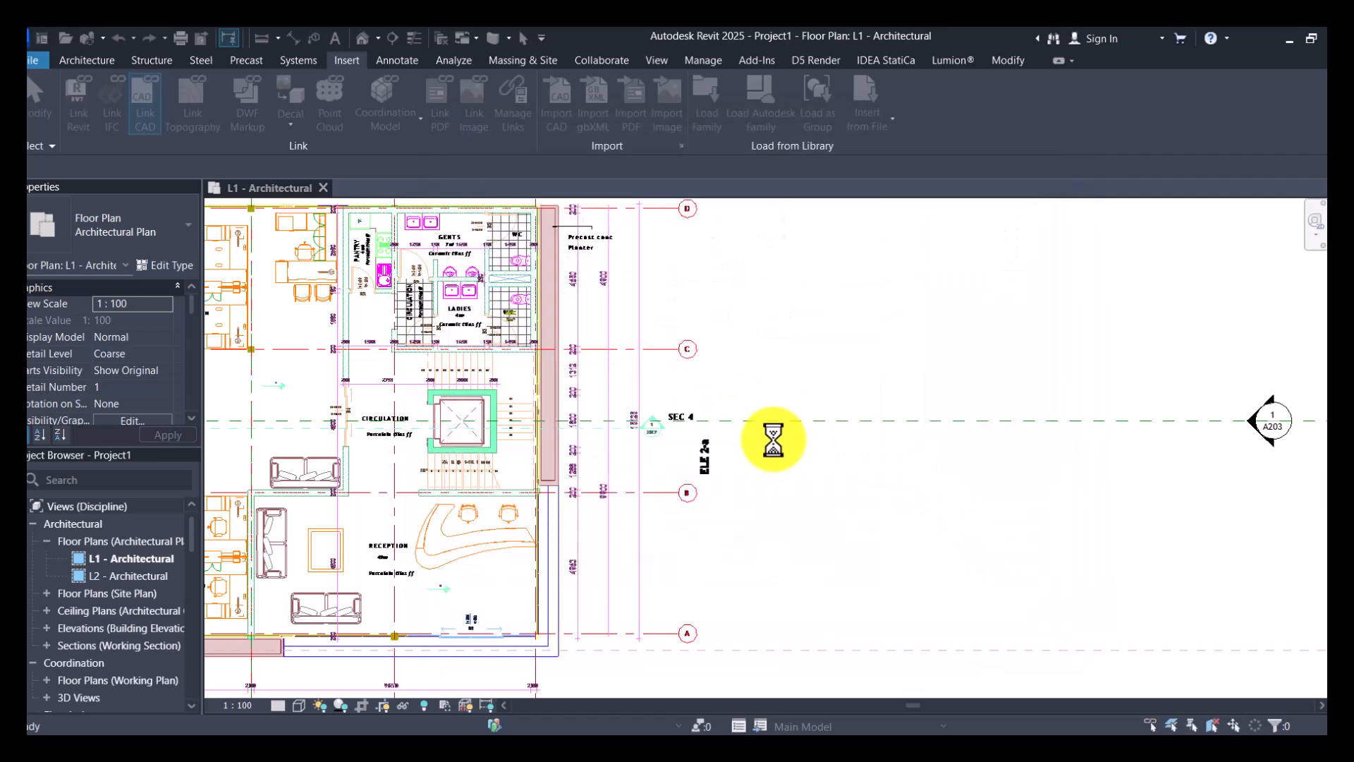
scroll(697, 427, "down", 1)
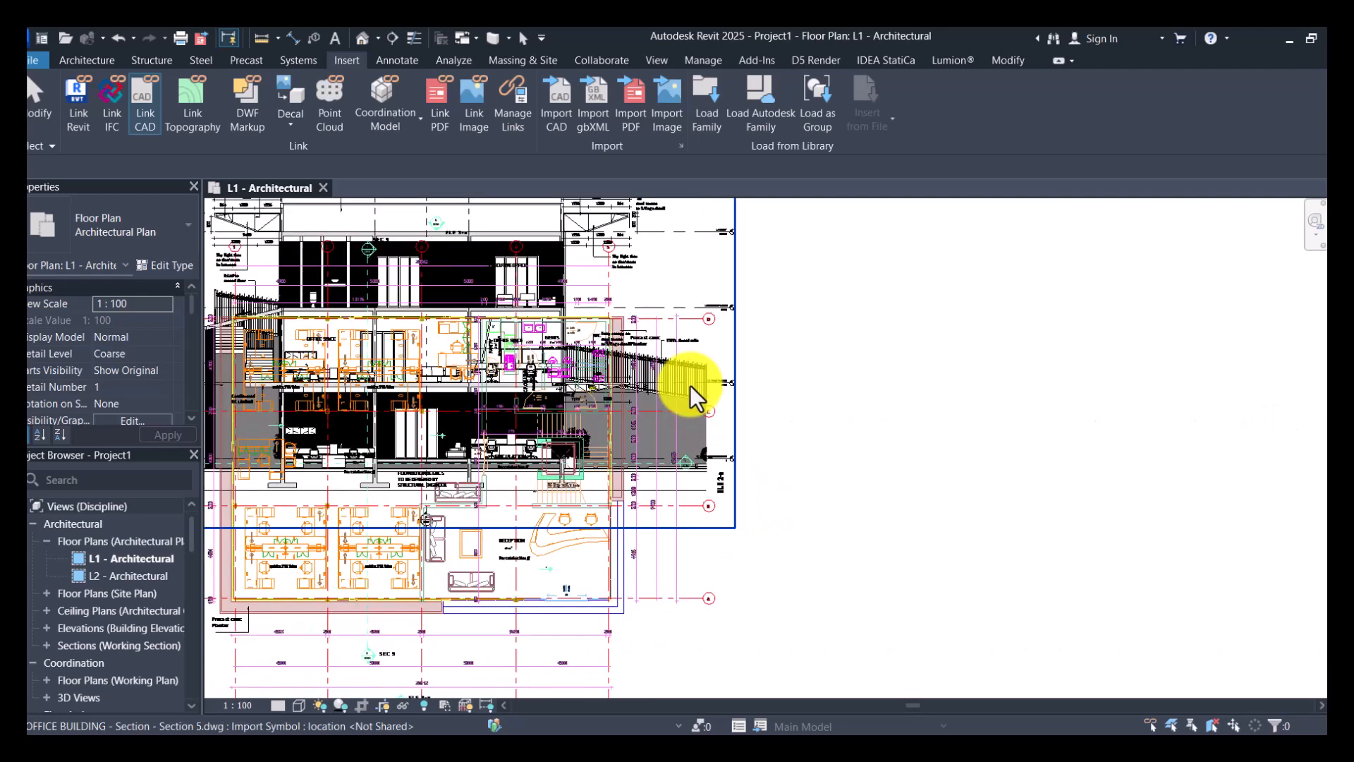
left_click(696, 405)
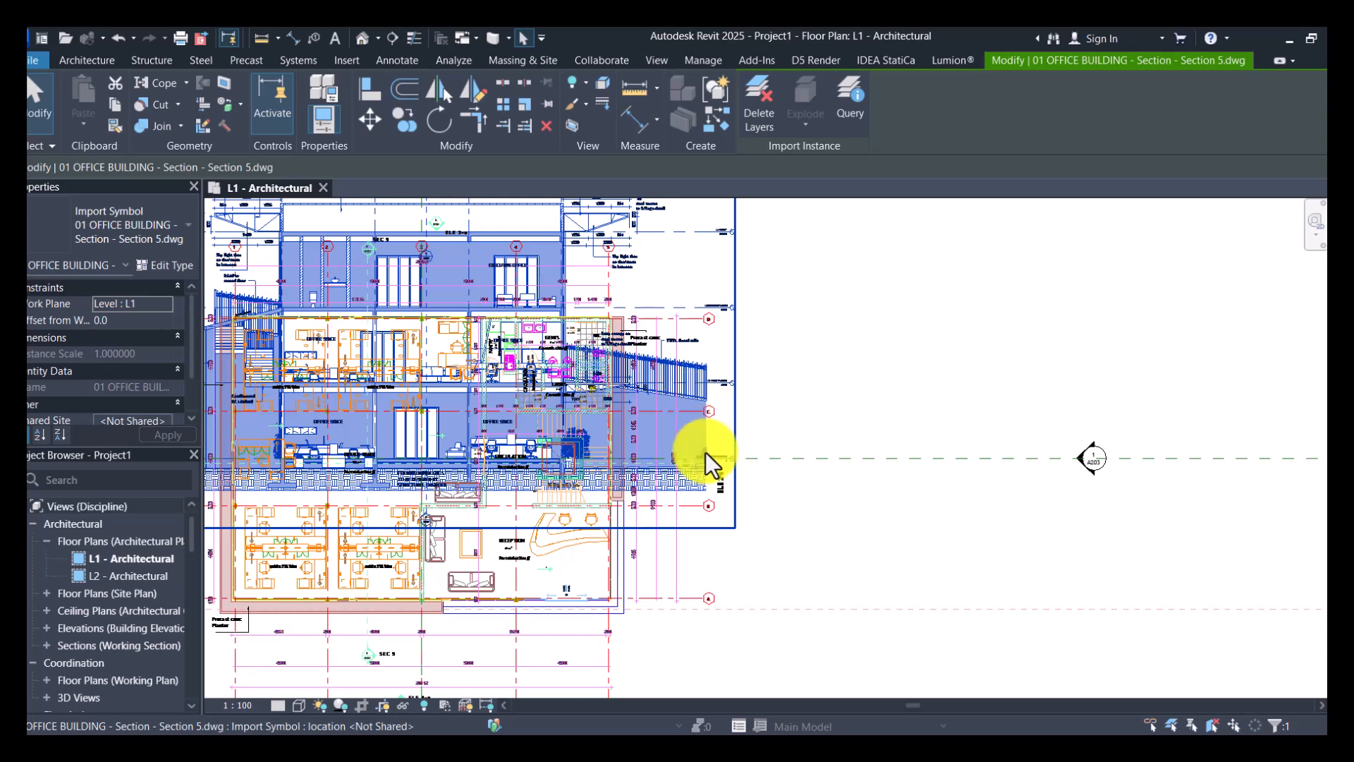
mouse_move(689, 424)
left_mouse_down()
mouse_move(1111, 502)
mouse_move(1156, 410)
mouse_move(1208, 376)
mouse_move(1143, 390)
left_mouse_up()
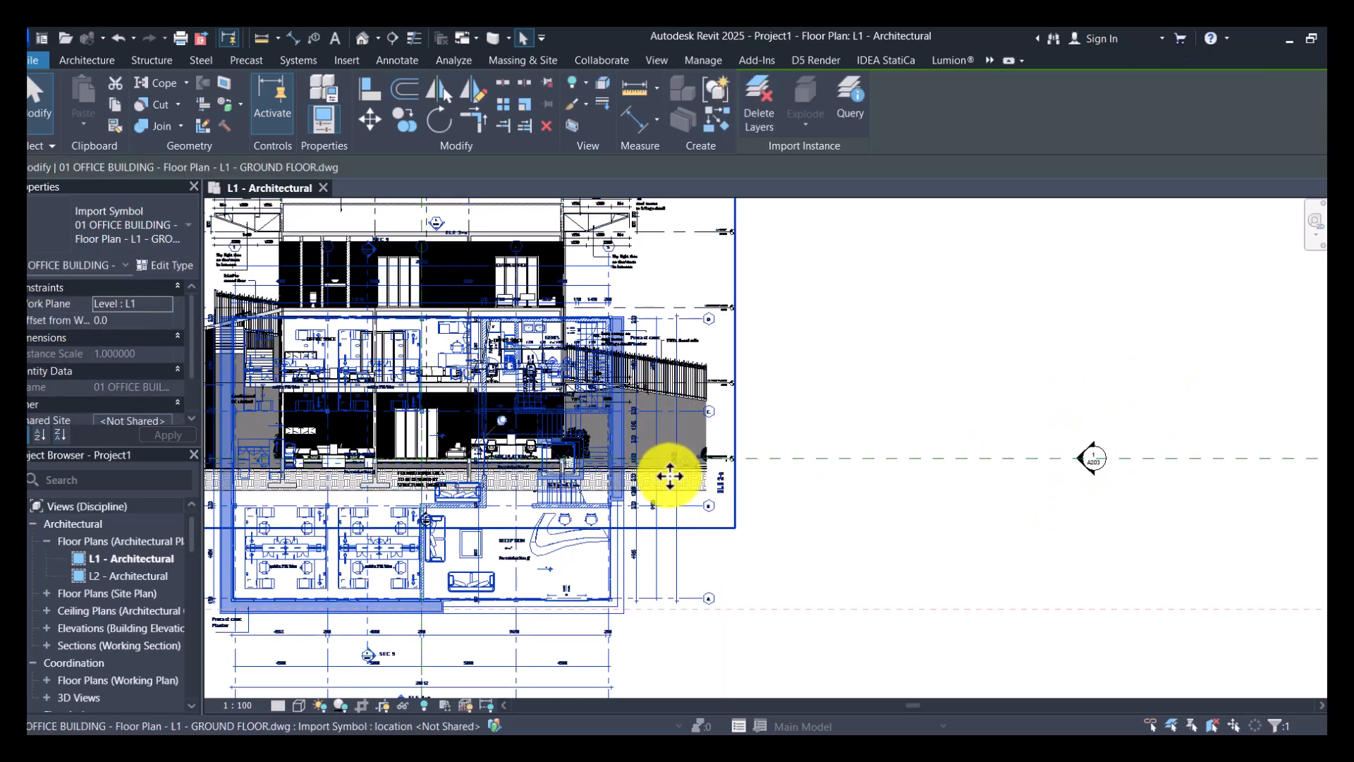
scroll(666, 474, "down", 3)
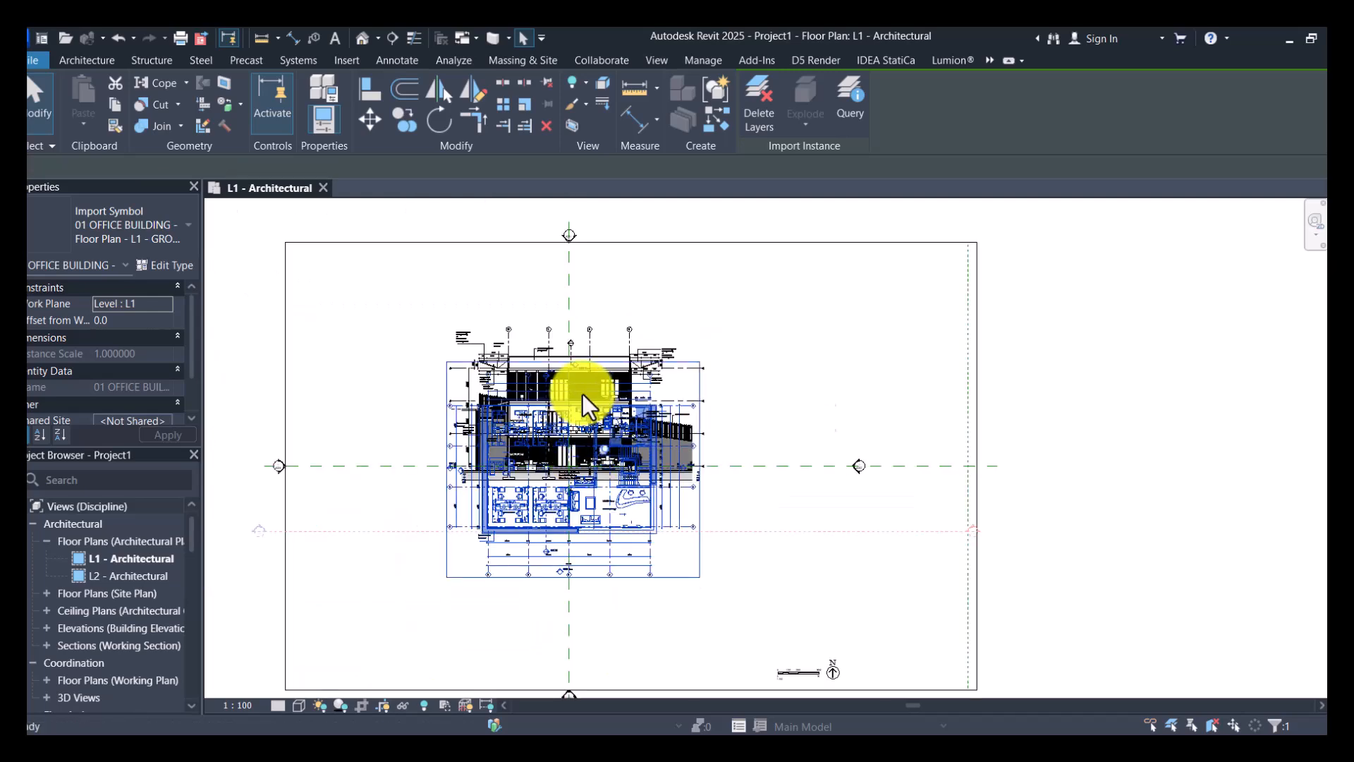
scroll(586, 393, "up", 3)
key("Escape")
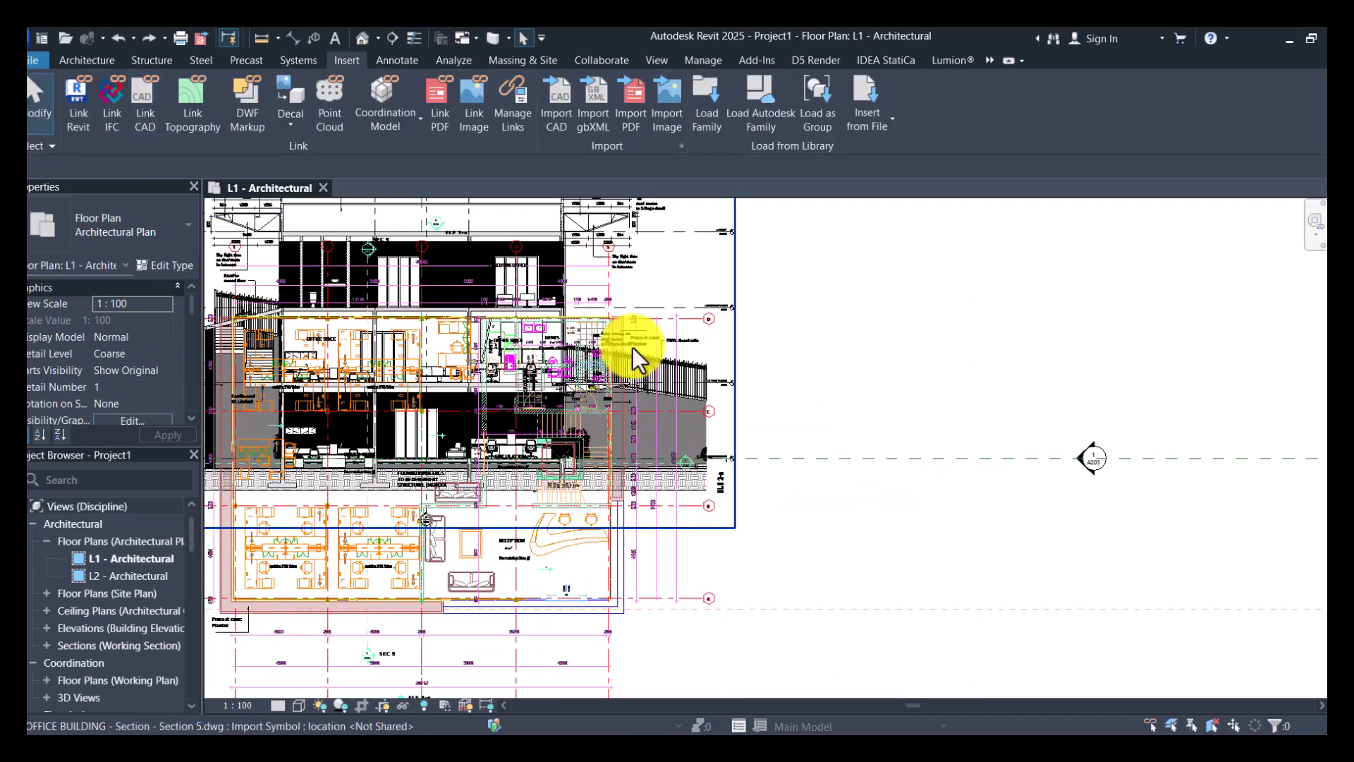
scroll(602, 287, "down", 3)
scroll(587, 284, "up", 4)
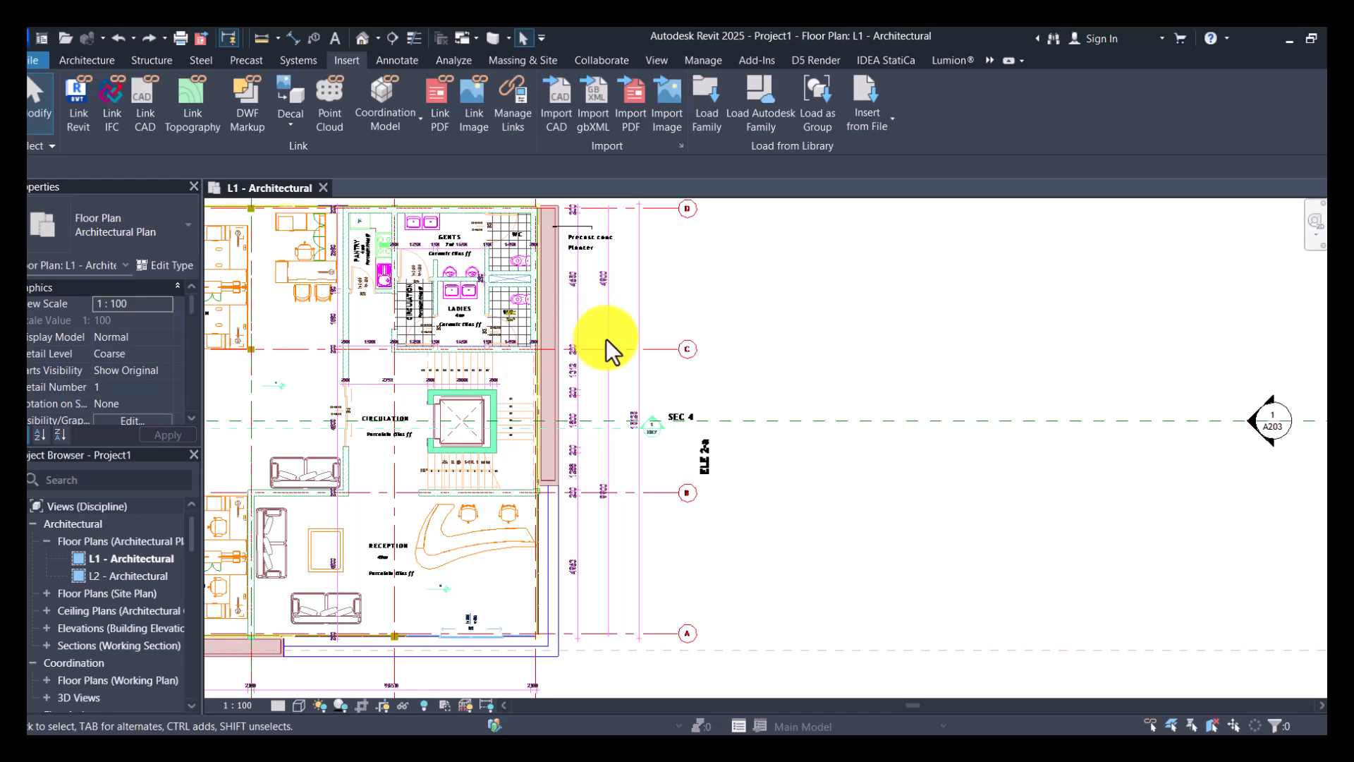
key("ctrl+z")
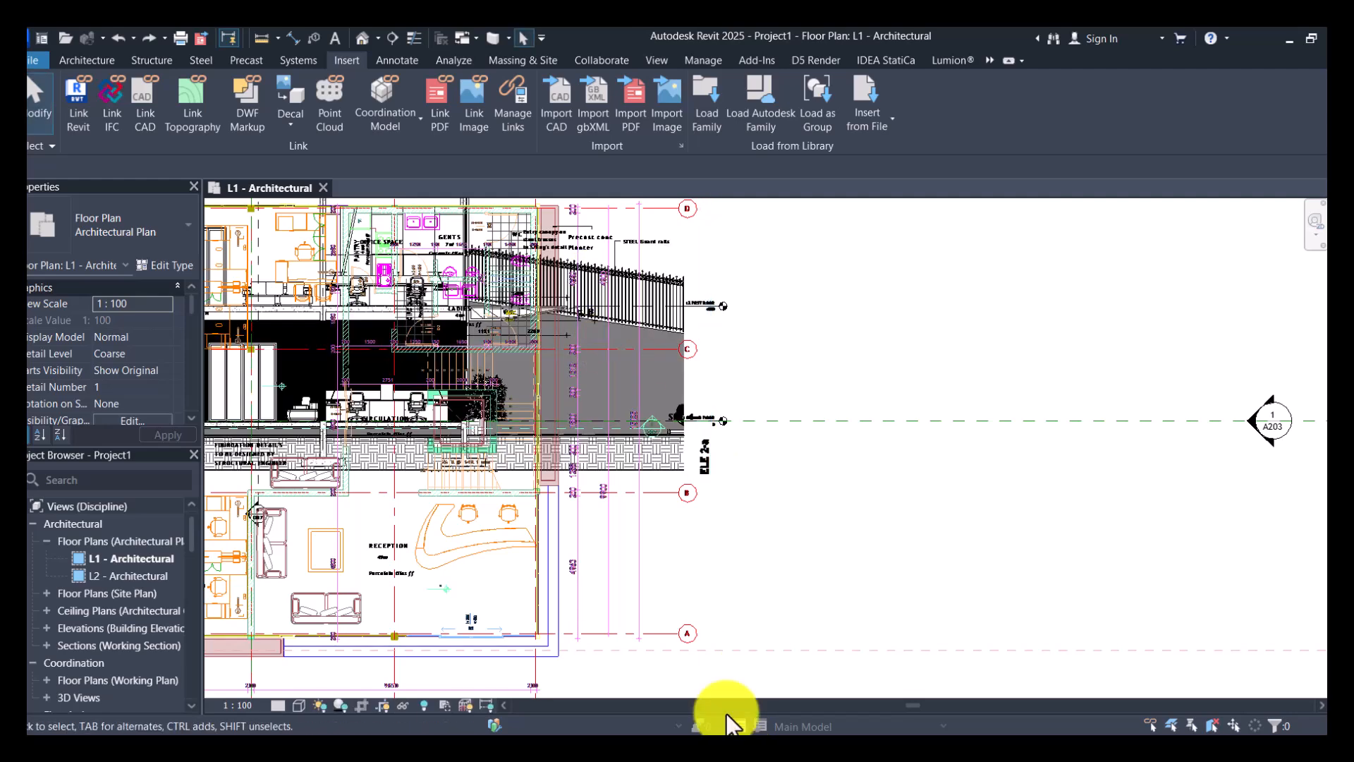
- Move the linked Section 5 drawing clear of the ground floor plan, placing it to the plan's right, and deselect it
scroll(706, 564, "down", 2)
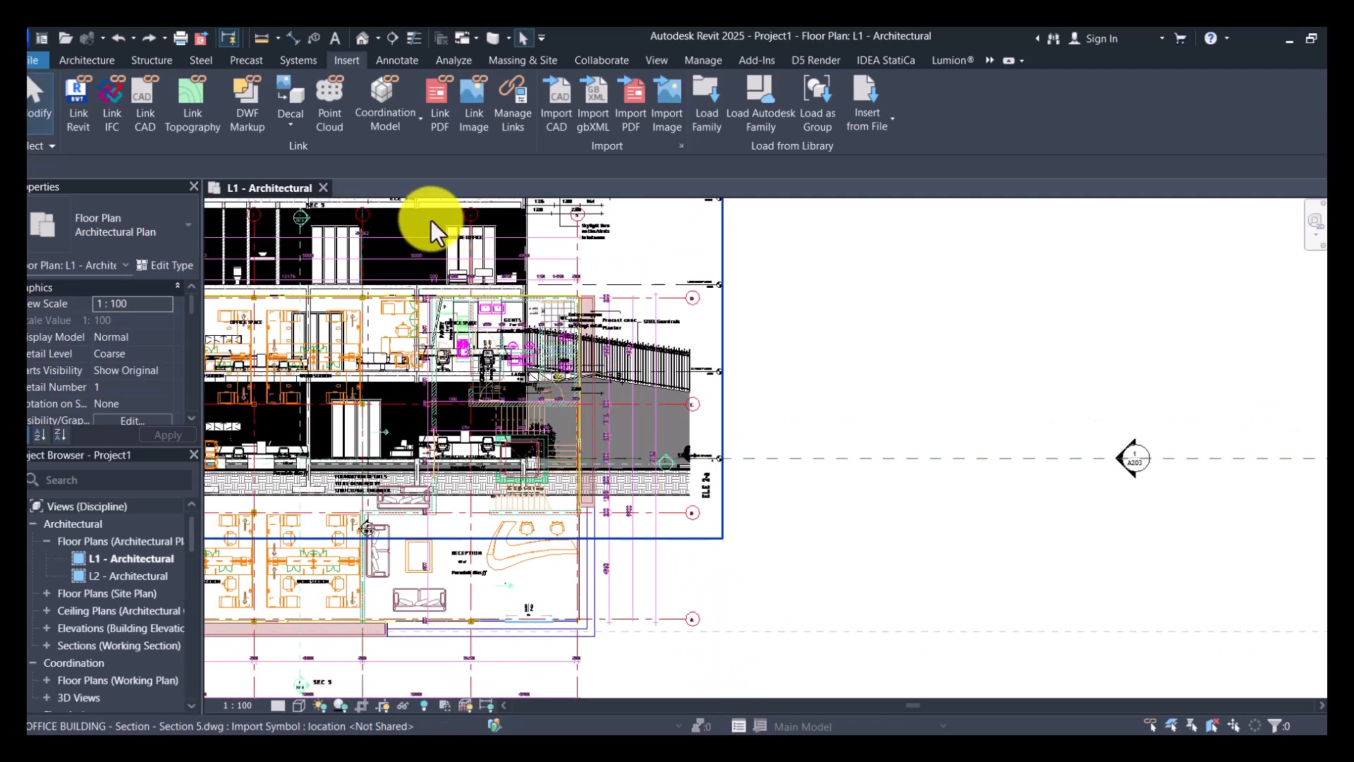
left_click(420, 216)
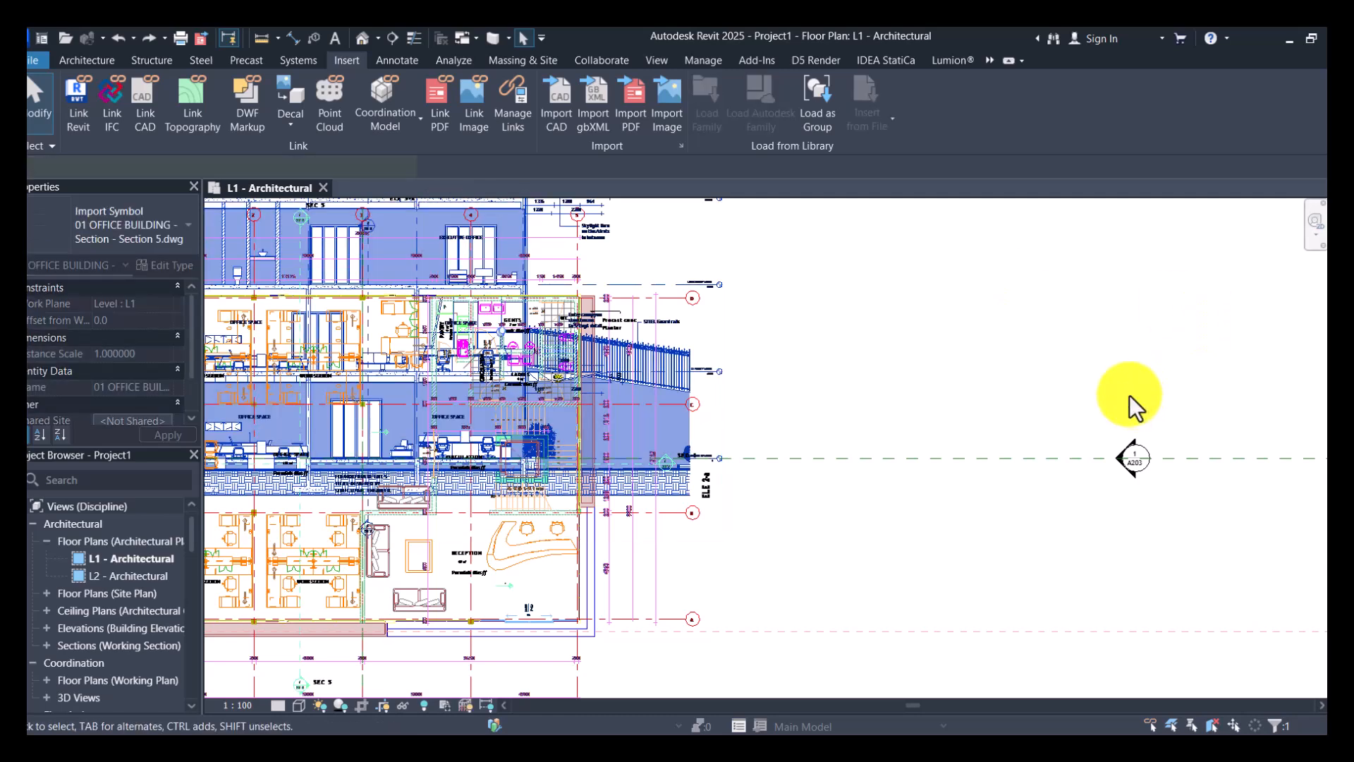
left_click(668, 406)
scroll(502, 296, "down", 3)
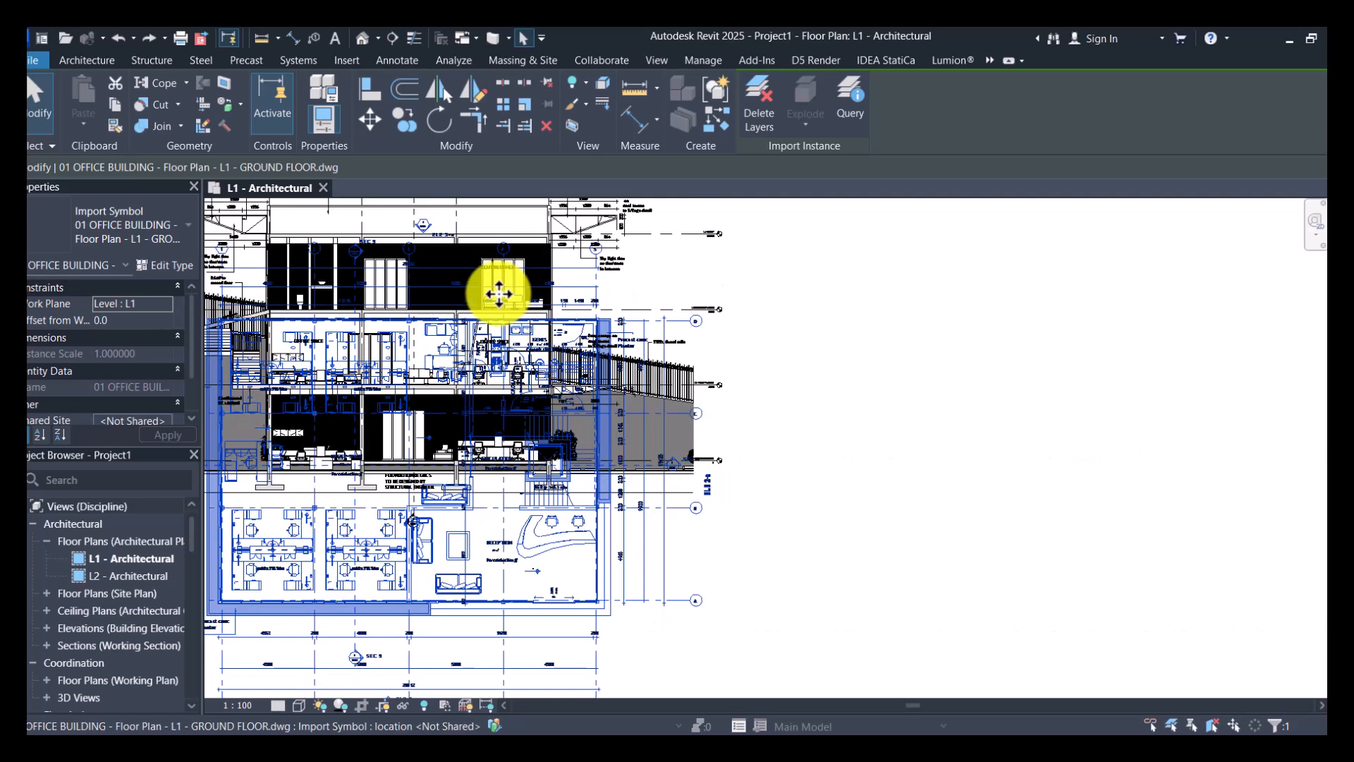
left_click(502, 301)
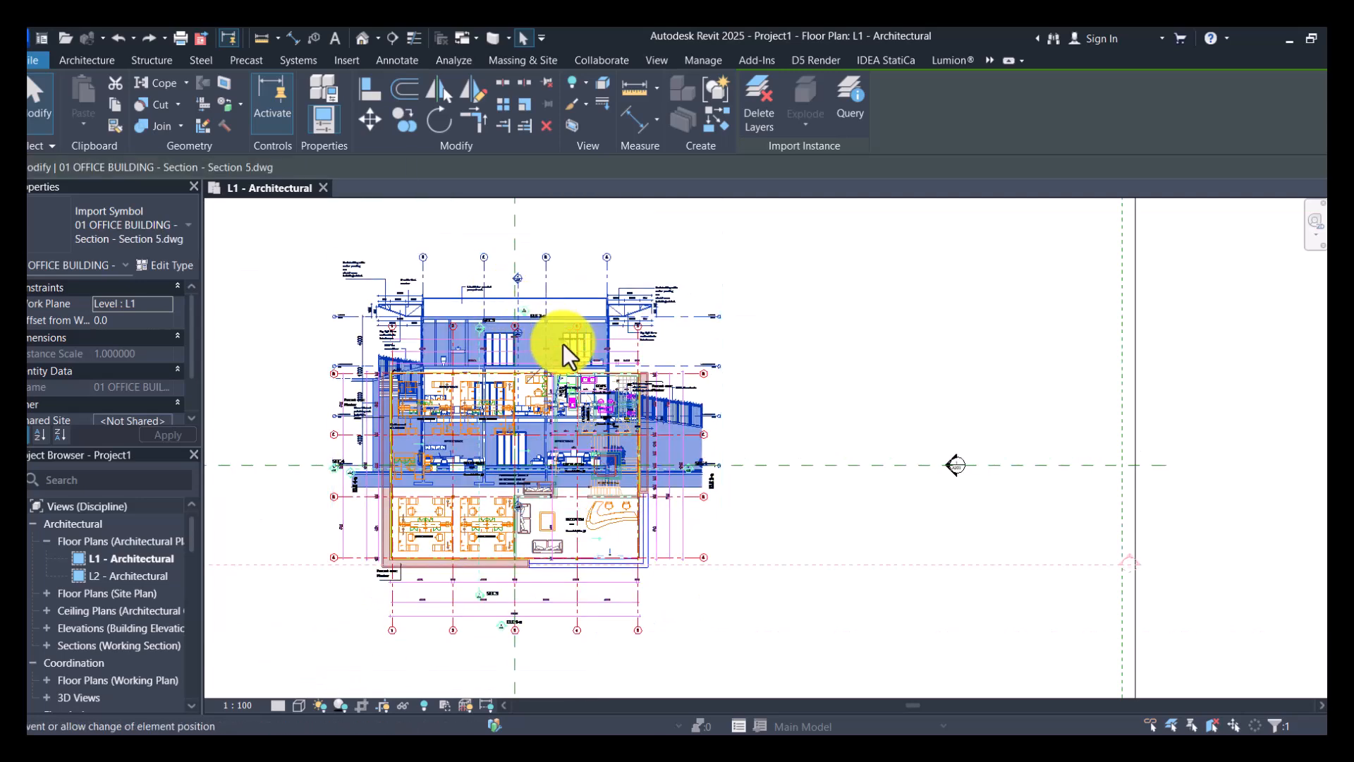
left_click_drag(844, 340, 900, 366)
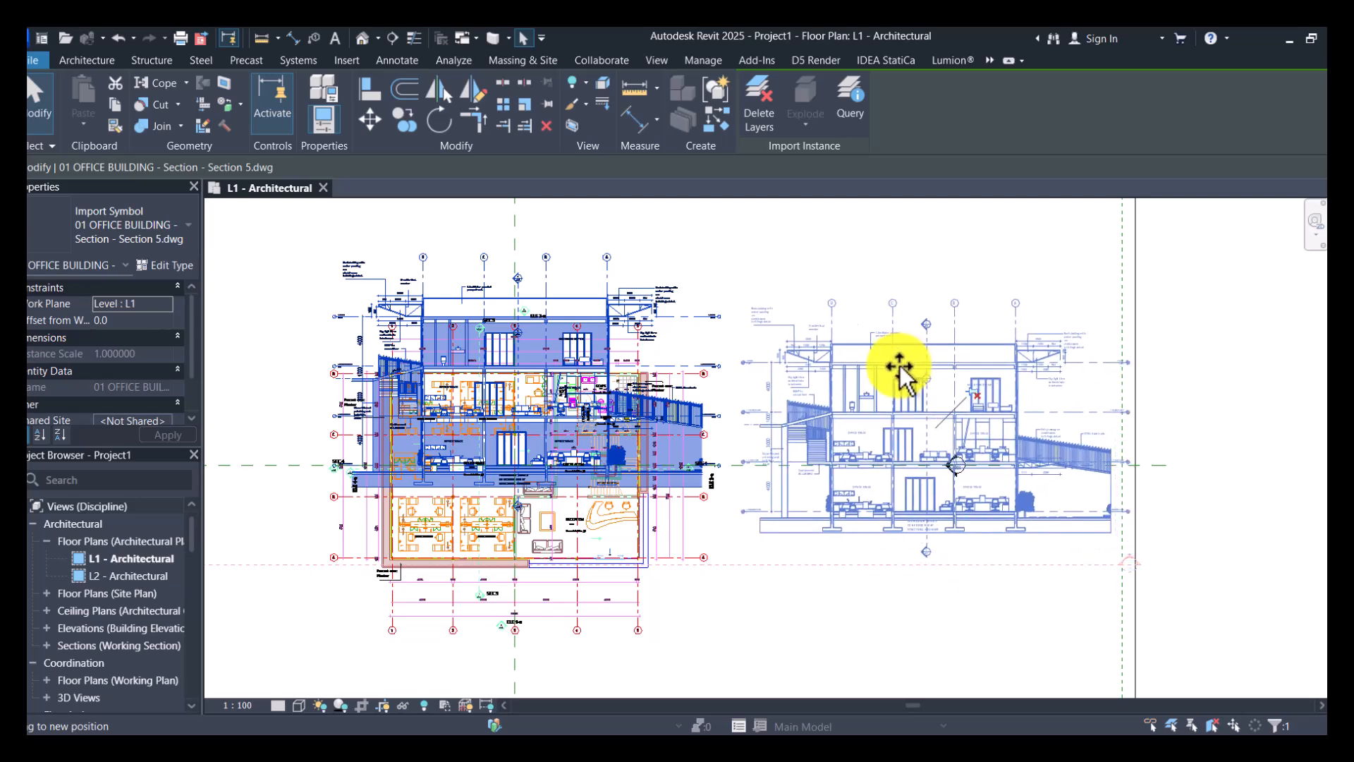
left_click(900, 611)
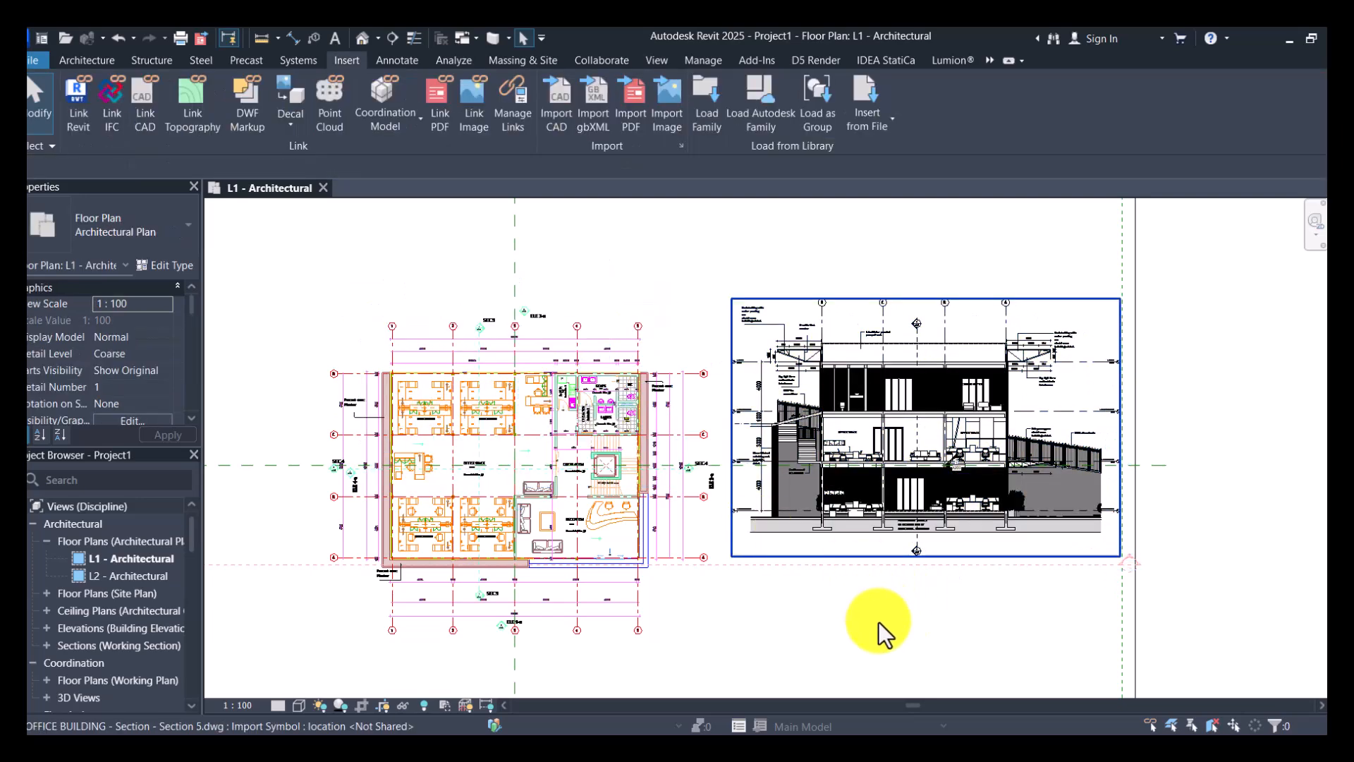
- Examine the section drawing's level marks and their elevations, from L1 Ground Floor up to L4 Roof
scroll(797, 474, "up", 5)
scroll(738, 425, "up", 3)
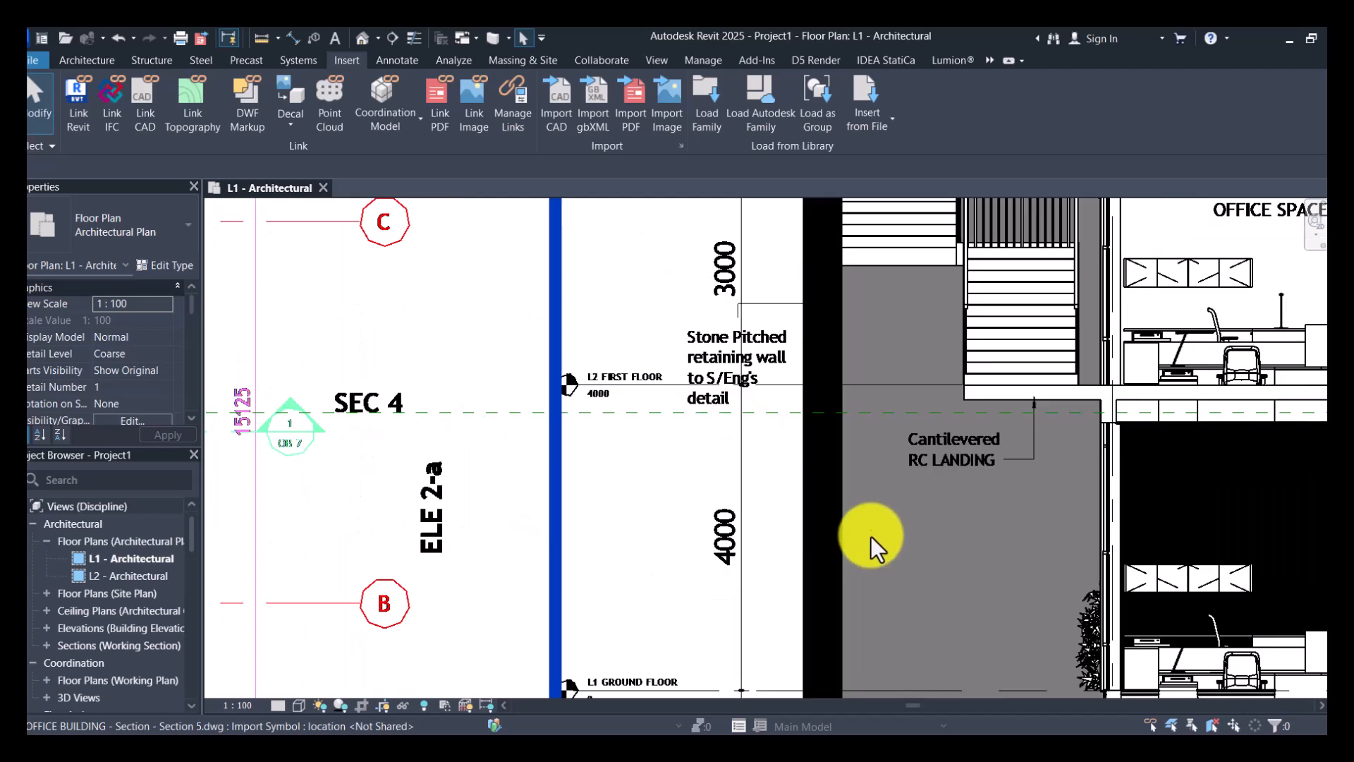
scroll(781, 611, "down", 5)
scroll(725, 636, "up", 2)
scroll(722, 636, "up", 2)
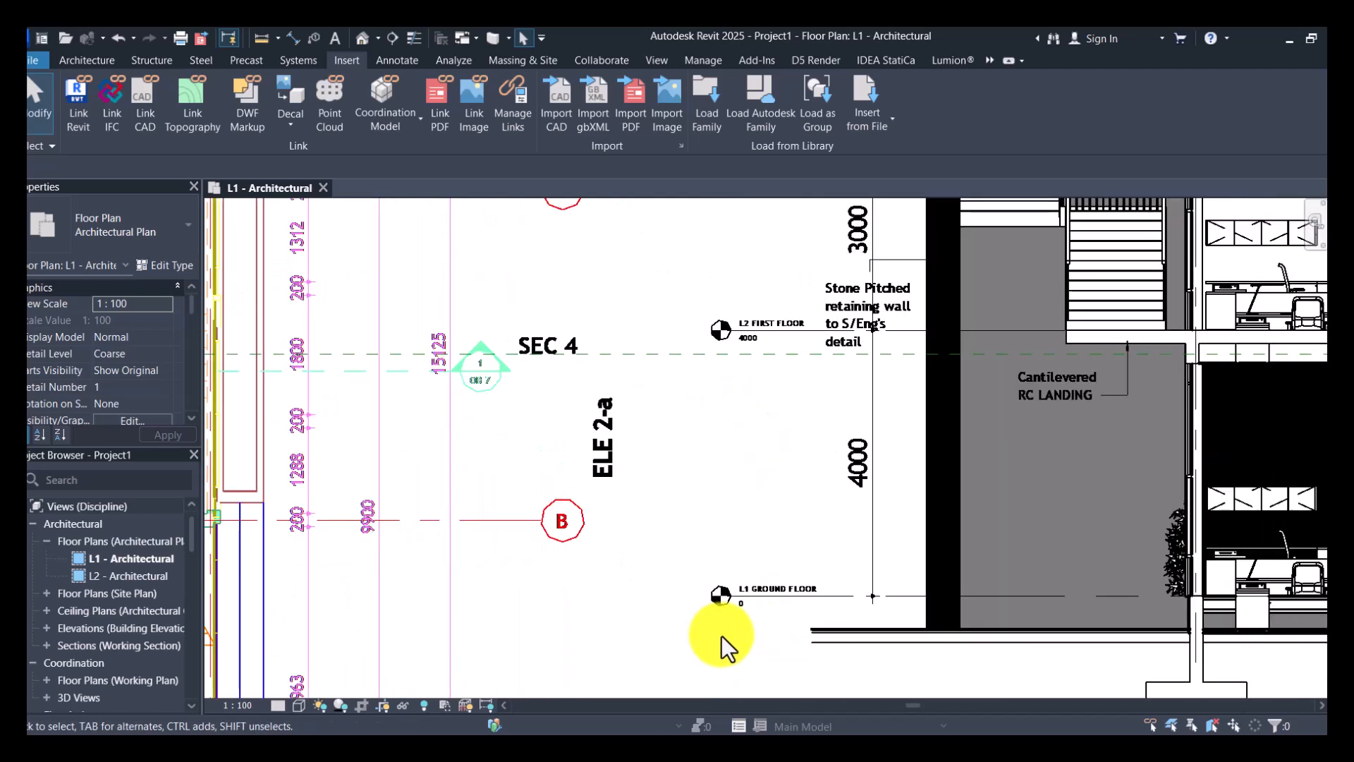
scroll(747, 608, "up", 3)
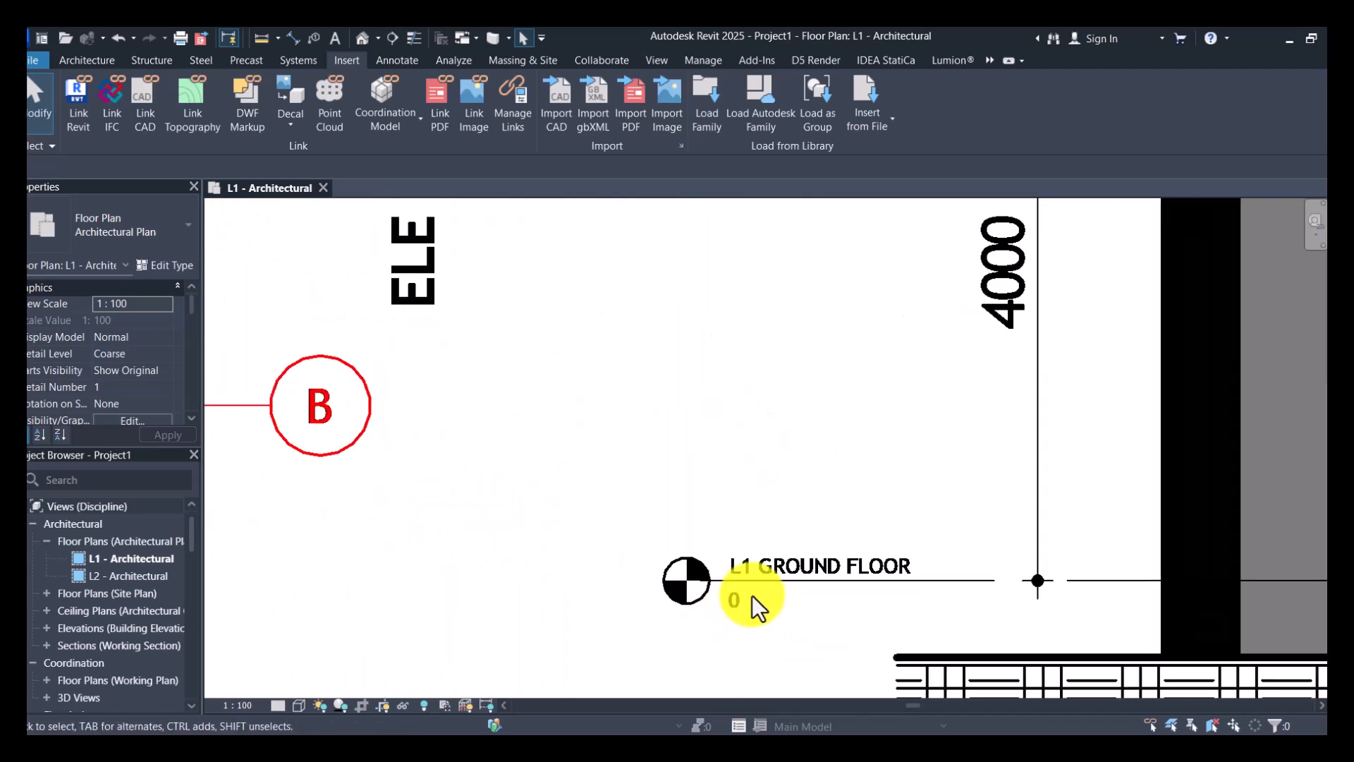
scroll(752, 594, "down", 3)
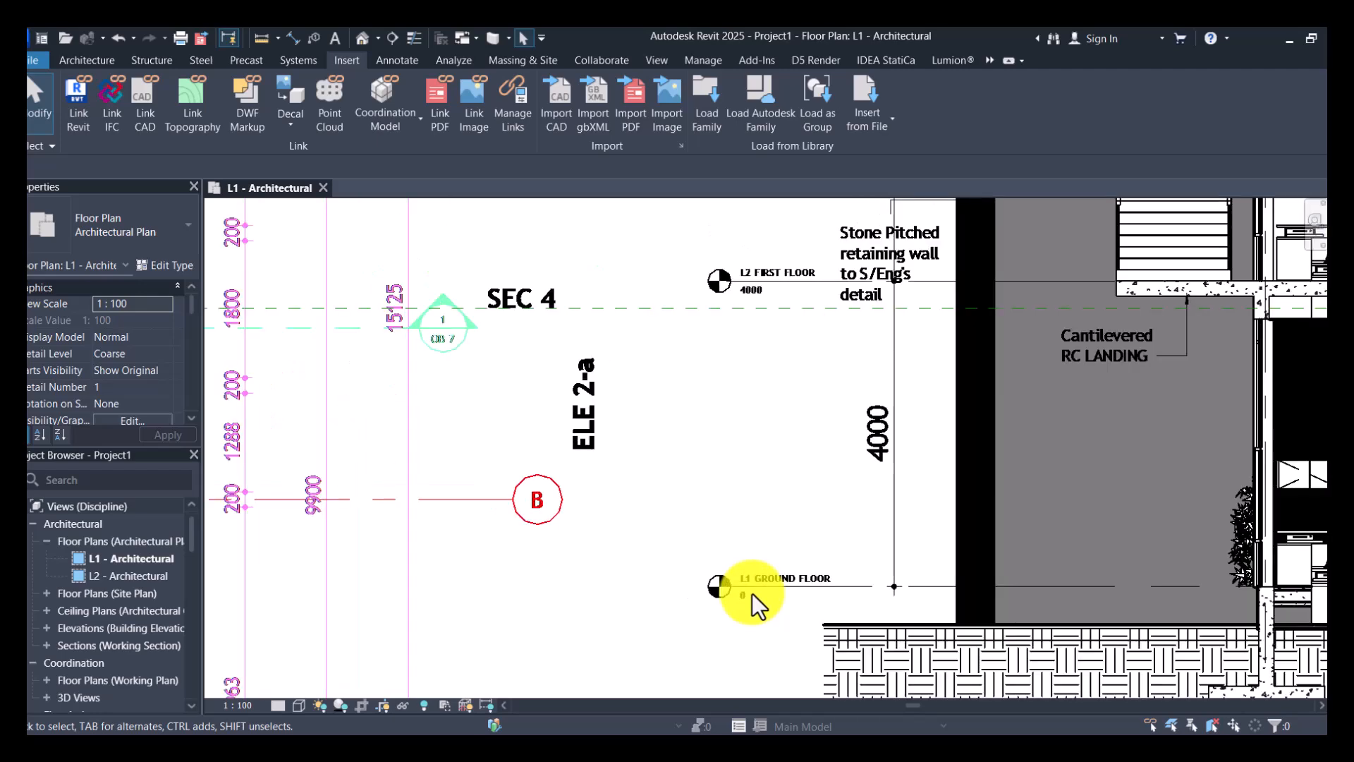
scroll(752, 594, "down", 2)
scroll(747, 409, "up", 6)
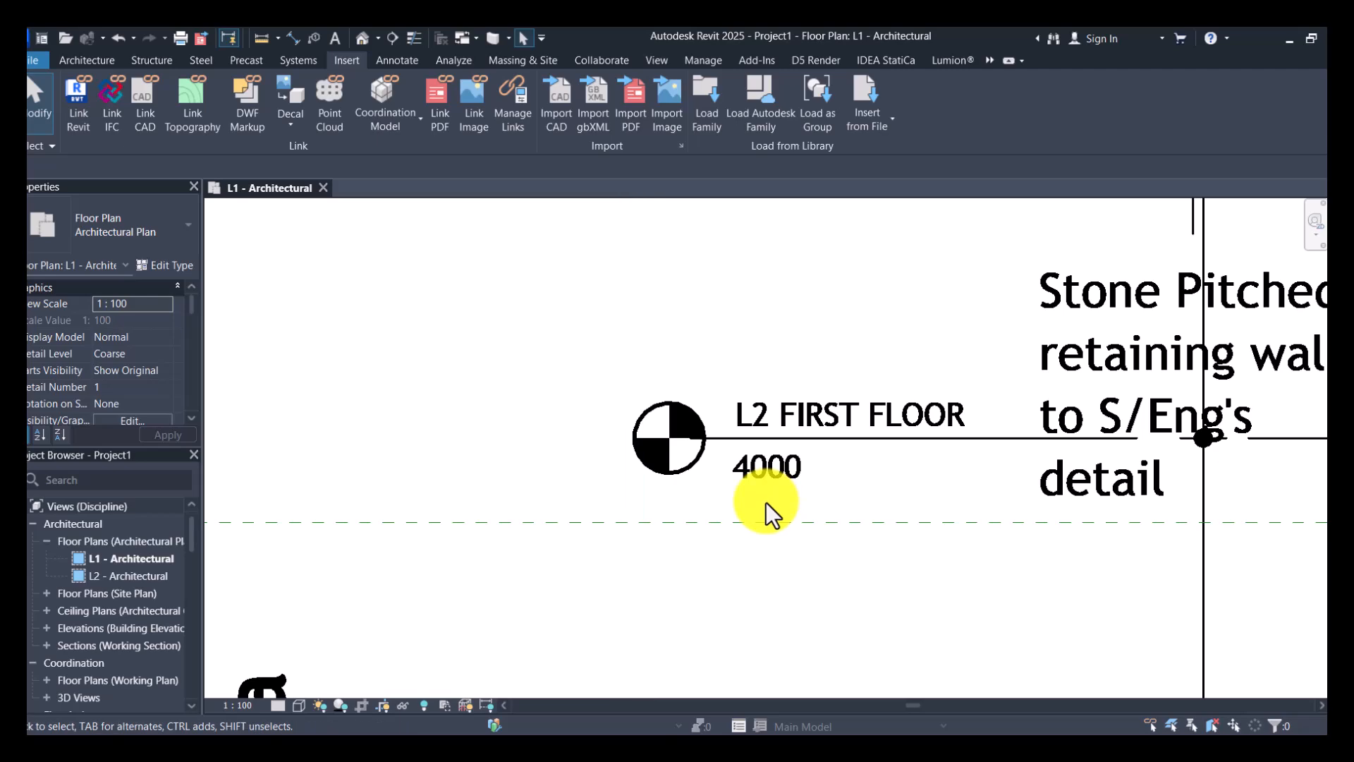
scroll(766, 502, "down", 2)
scroll(770, 501, "down", 4)
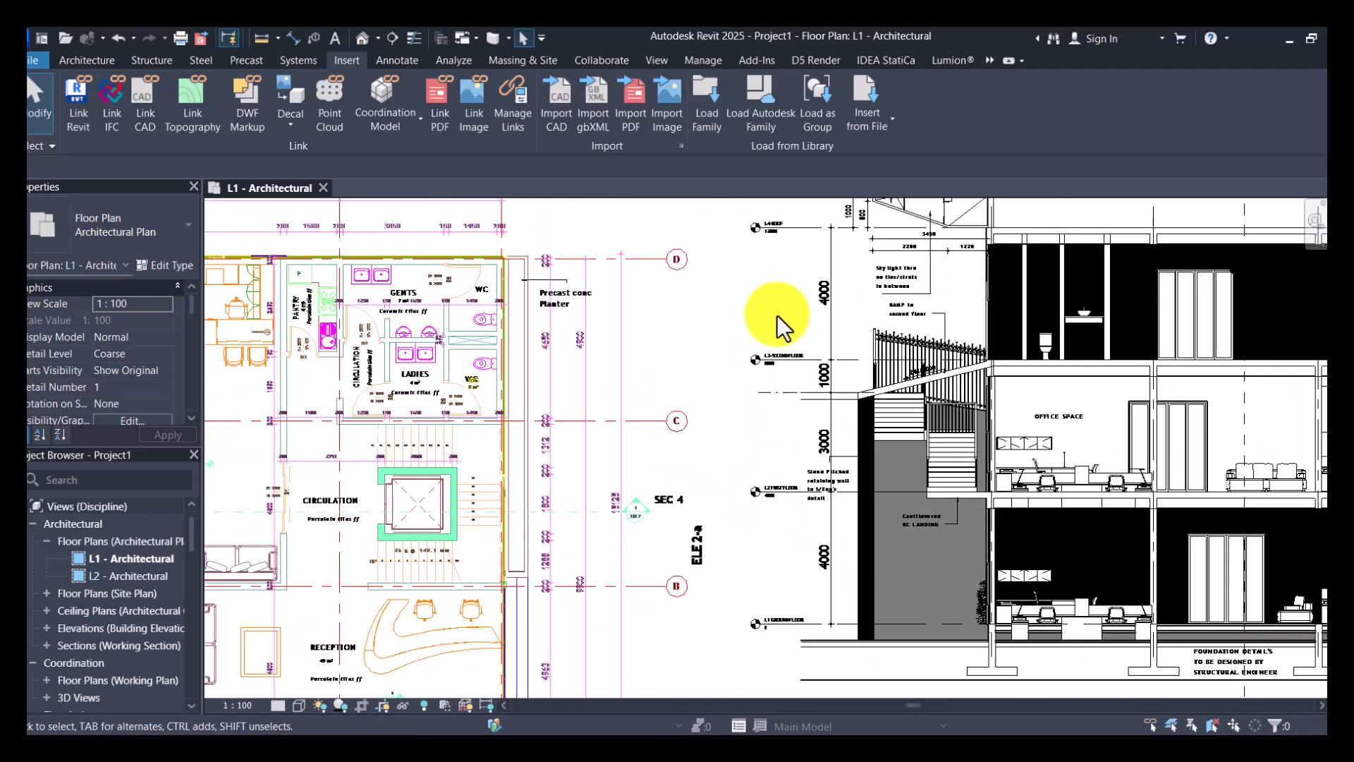
scroll(780, 315, "up", 5)
scroll(774, 458, "down", 3)
scroll(776, 443, "up", 4)
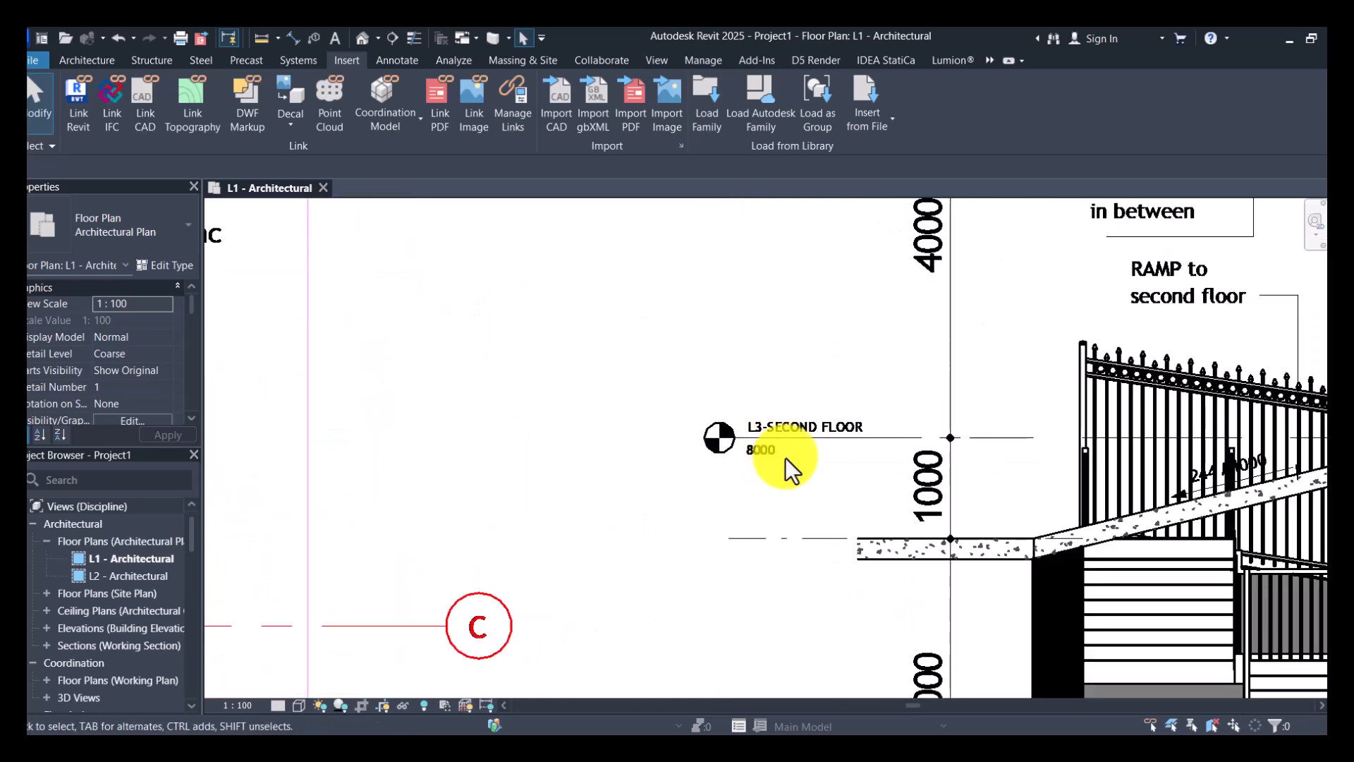
scroll(785, 462, "down", 1)
scroll(783, 295, "down", 2)
scroll(789, 264, "up", 4)
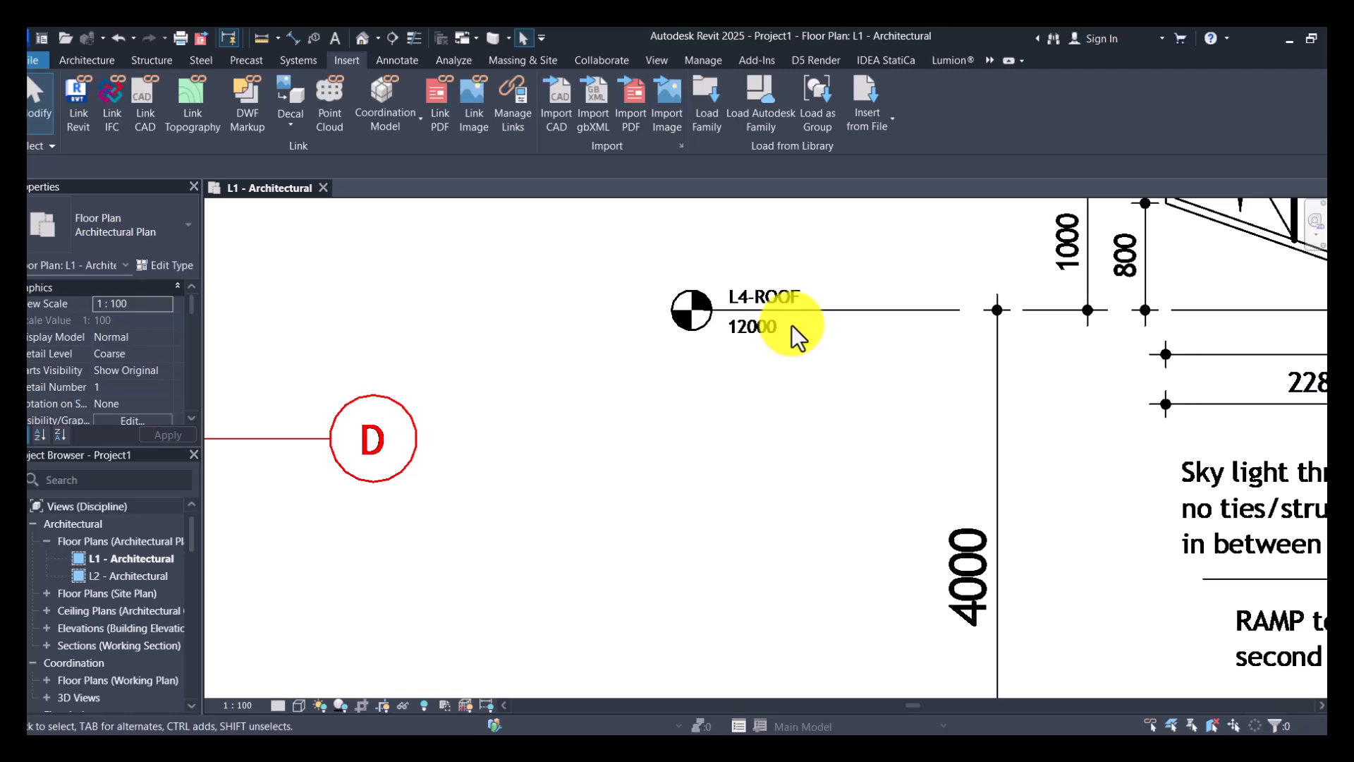
scroll(792, 324, "down", 4)
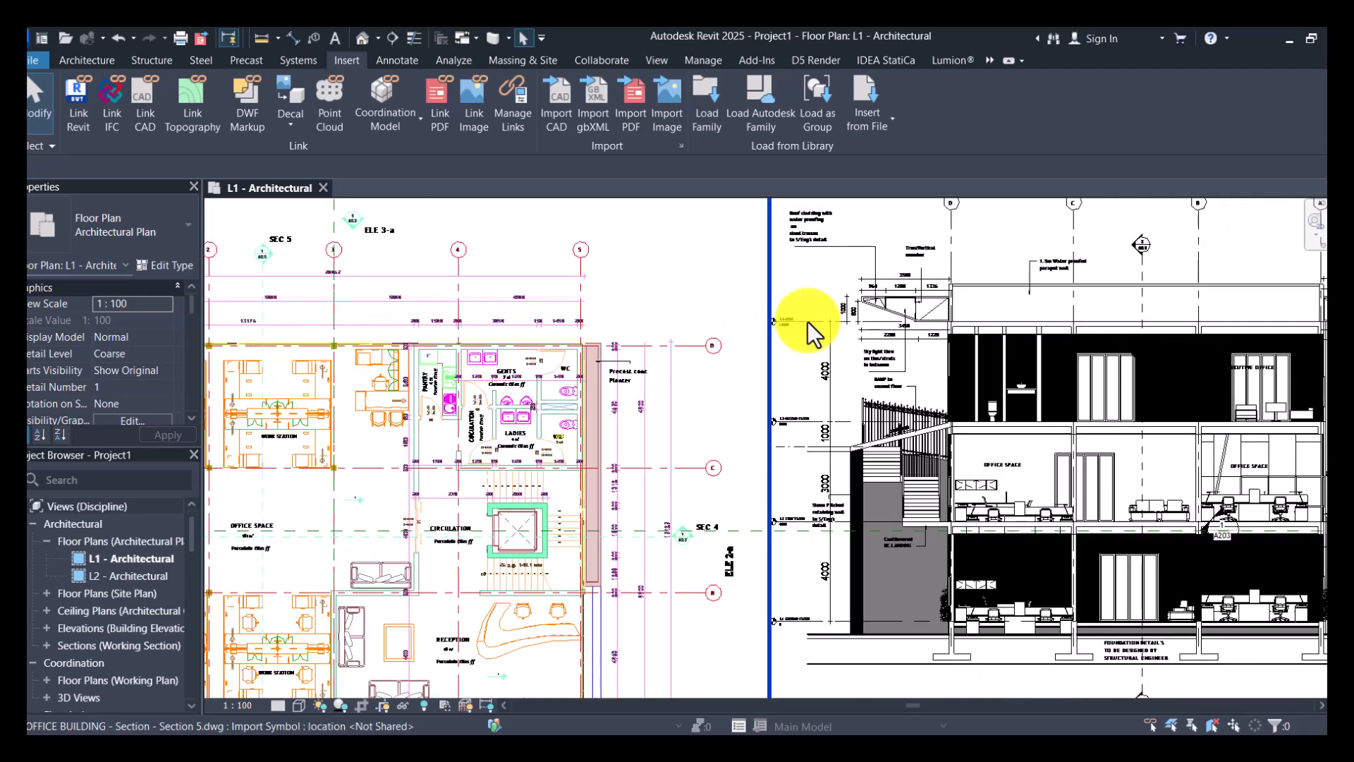
- Examine the section's storey-height dimensions and the ramp and stair zone, checking the section against the ground floor plan
scroll(758, 508, "up", 3)
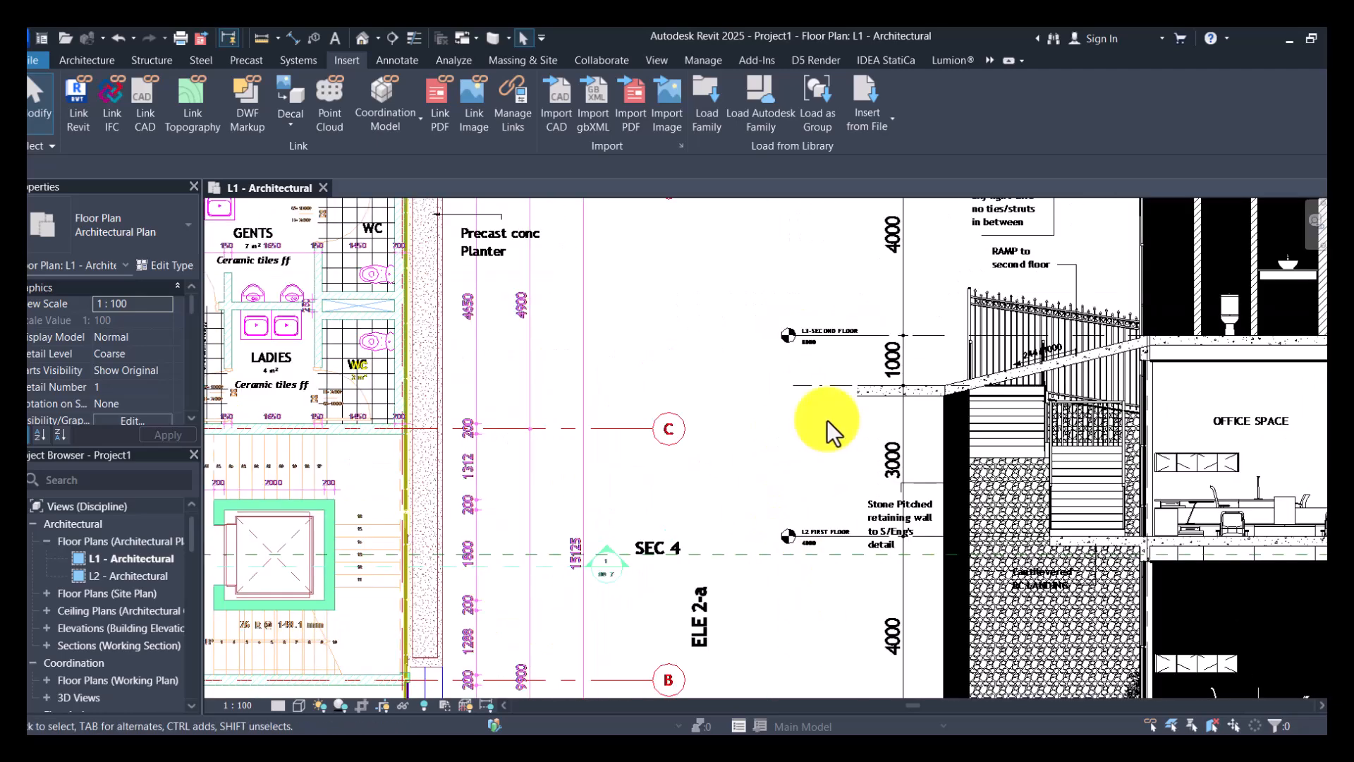
scroll(827, 424, "down", 1)
scroll(823, 441, "down", 1)
scroll(845, 606, "up", 3)
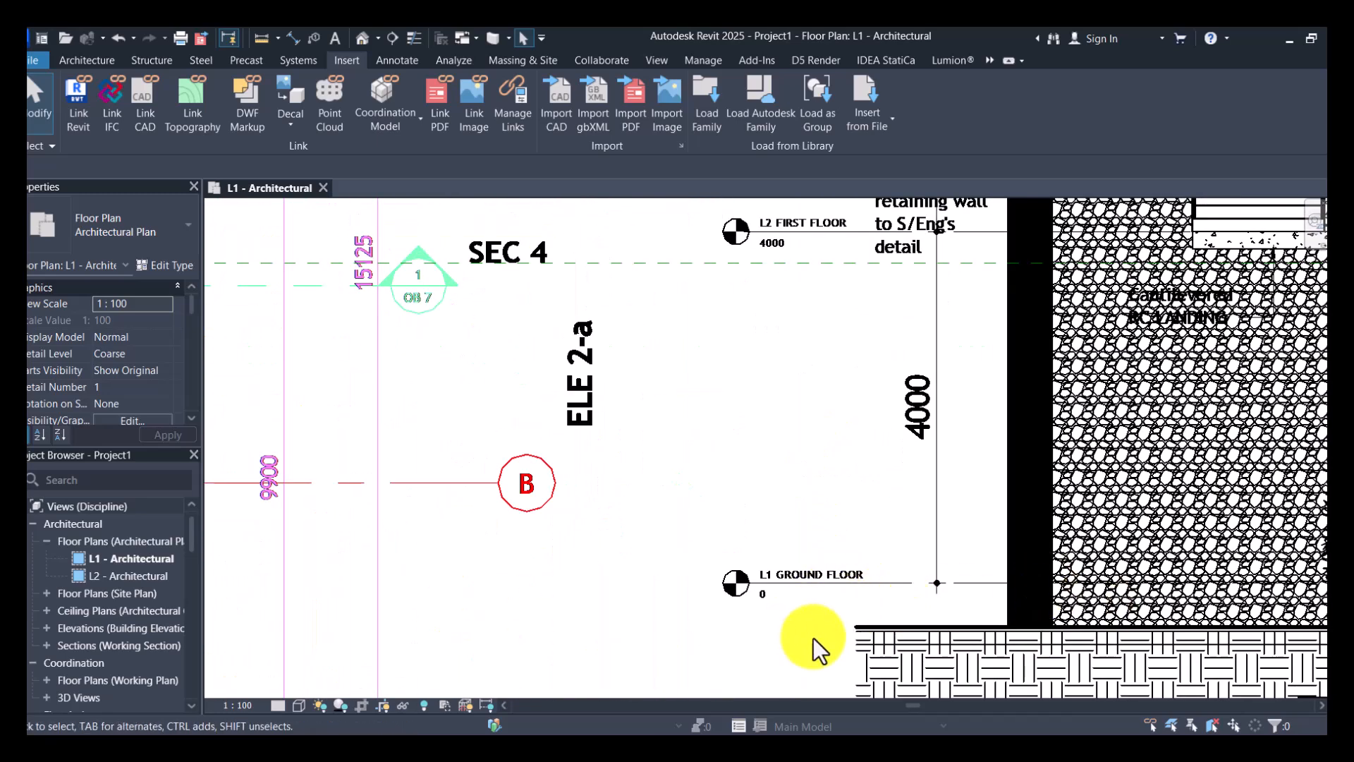
scroll(818, 631, "down", 3)
scroll(846, 480, "up", 1)
scroll(846, 569, "up", 1)
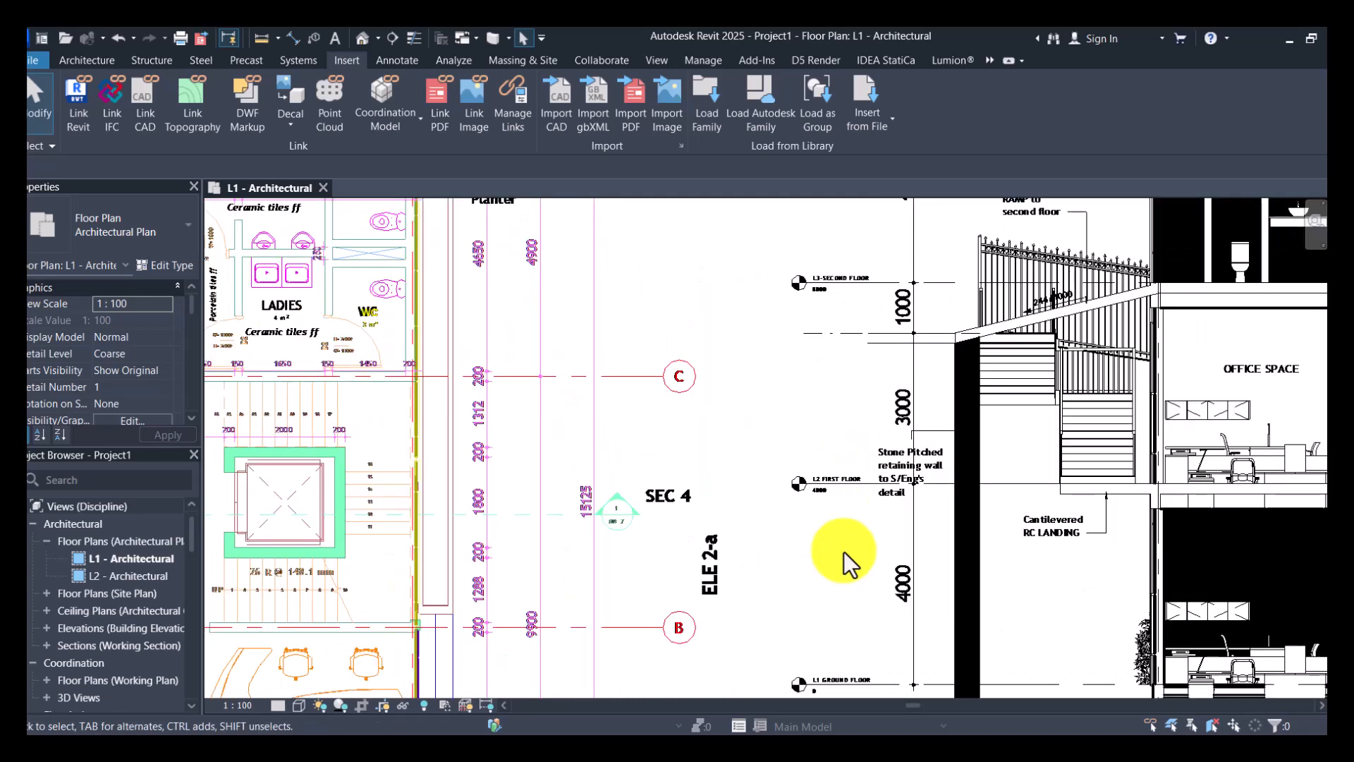
scroll(836, 374, "down", 3)
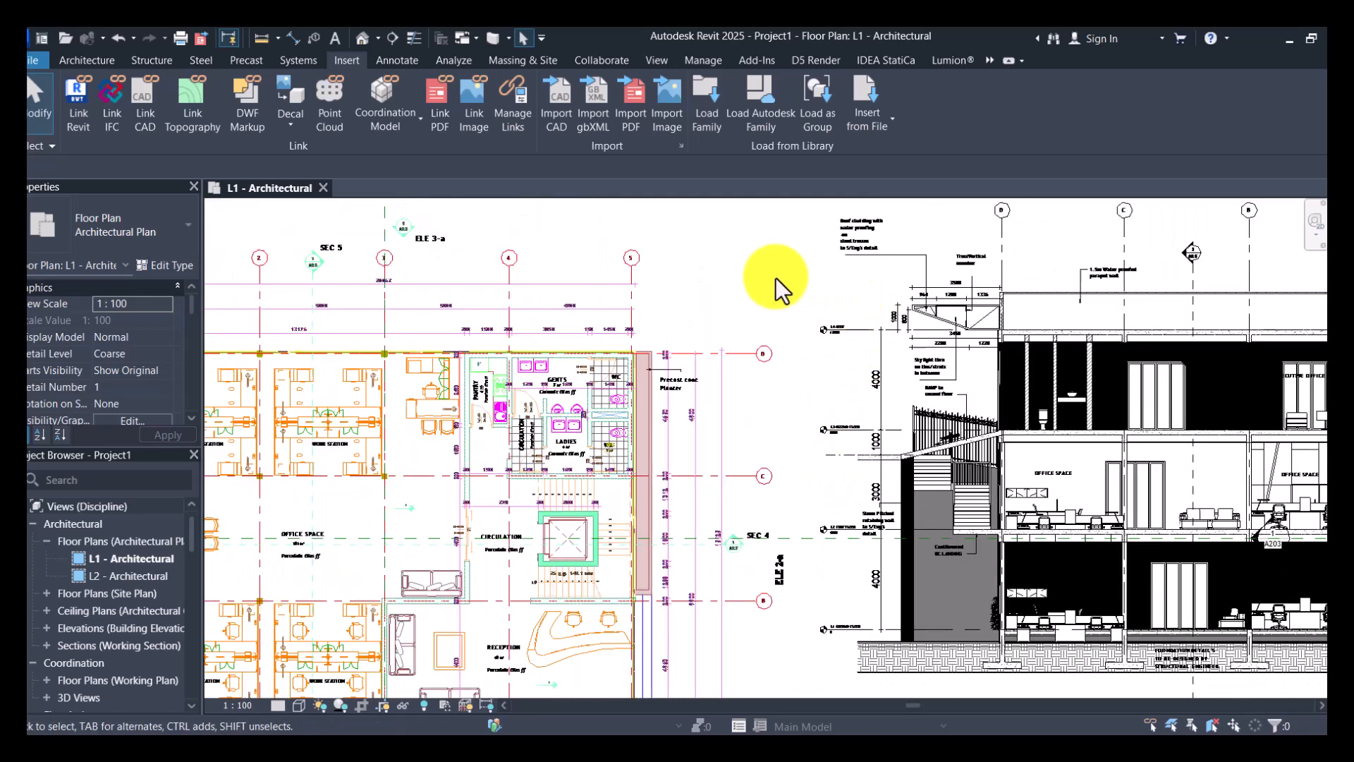
scroll(916, 333, "down", 2)
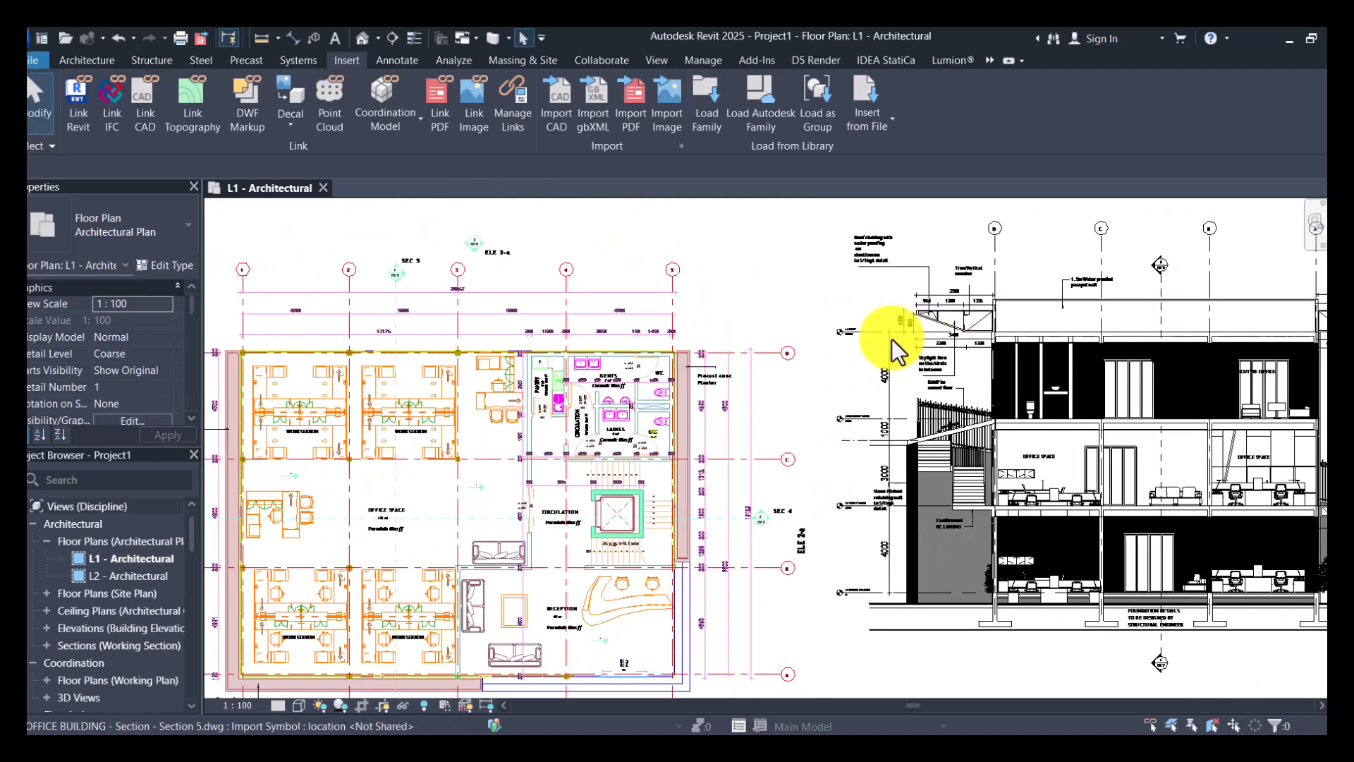
scroll(1124, 427, "up", 1)
scroll(1123, 427, "up", 5)
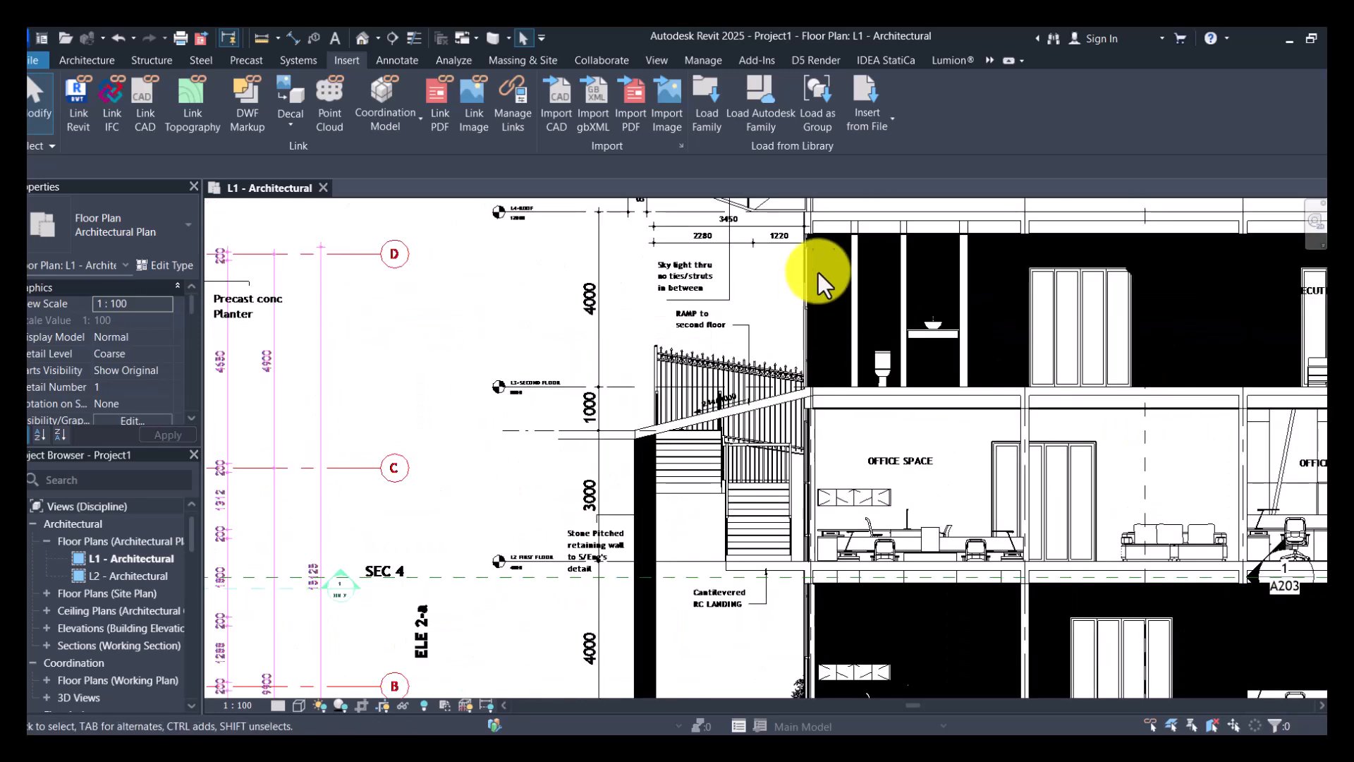
scroll(1012, 399, "down", 7)
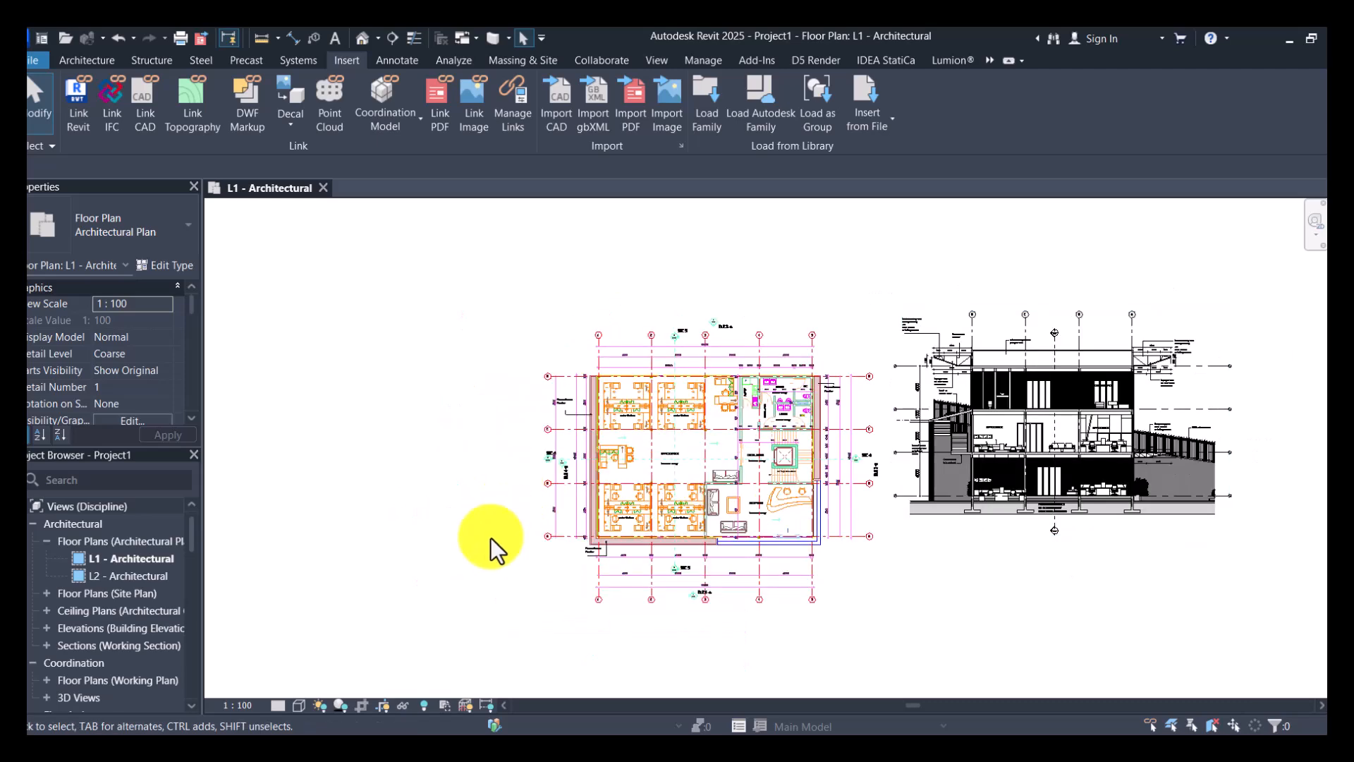
- Open the North - Architectural building elevation from the project views and look over its L1 and L2 levels
left_click(409, 538)
scroll(674, 539, "up", 2)
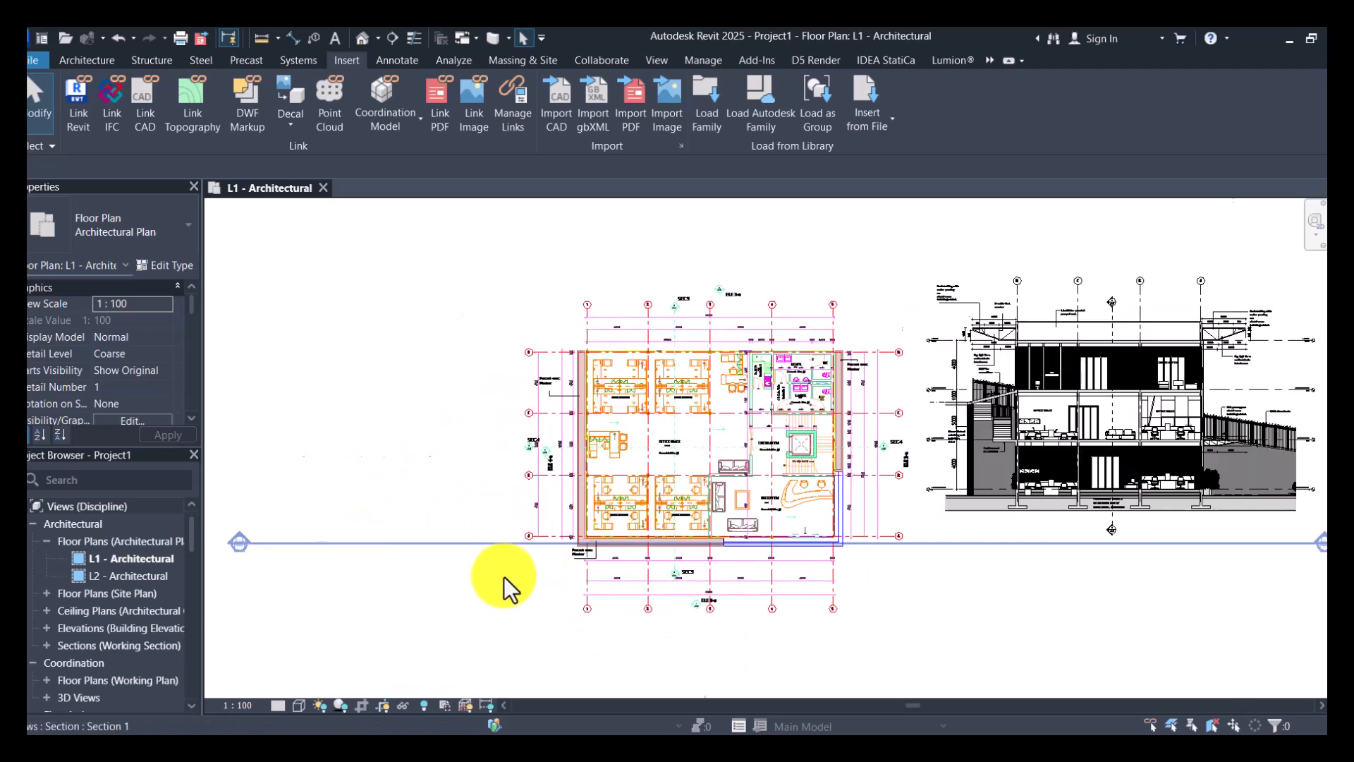
scroll(112, 611, "down", 5)
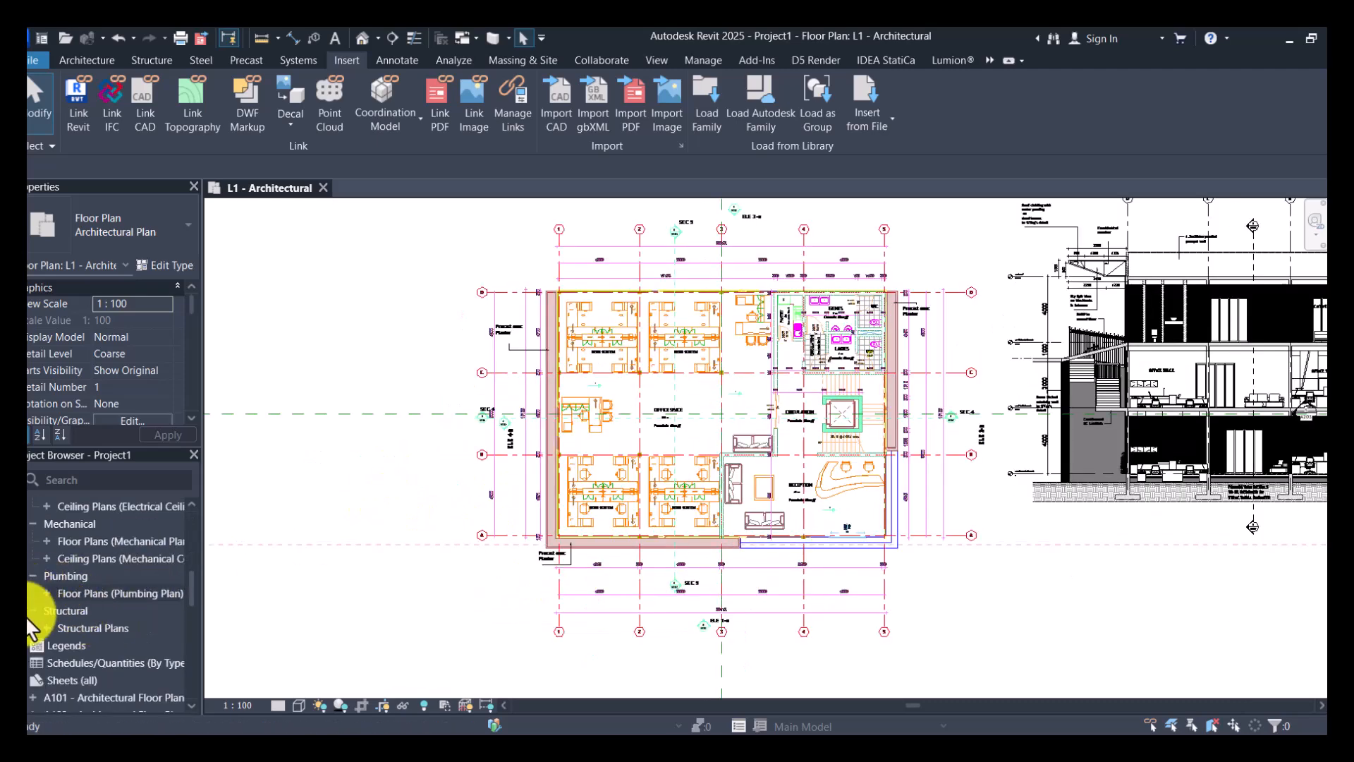
scroll(49, 635, "up", 4)
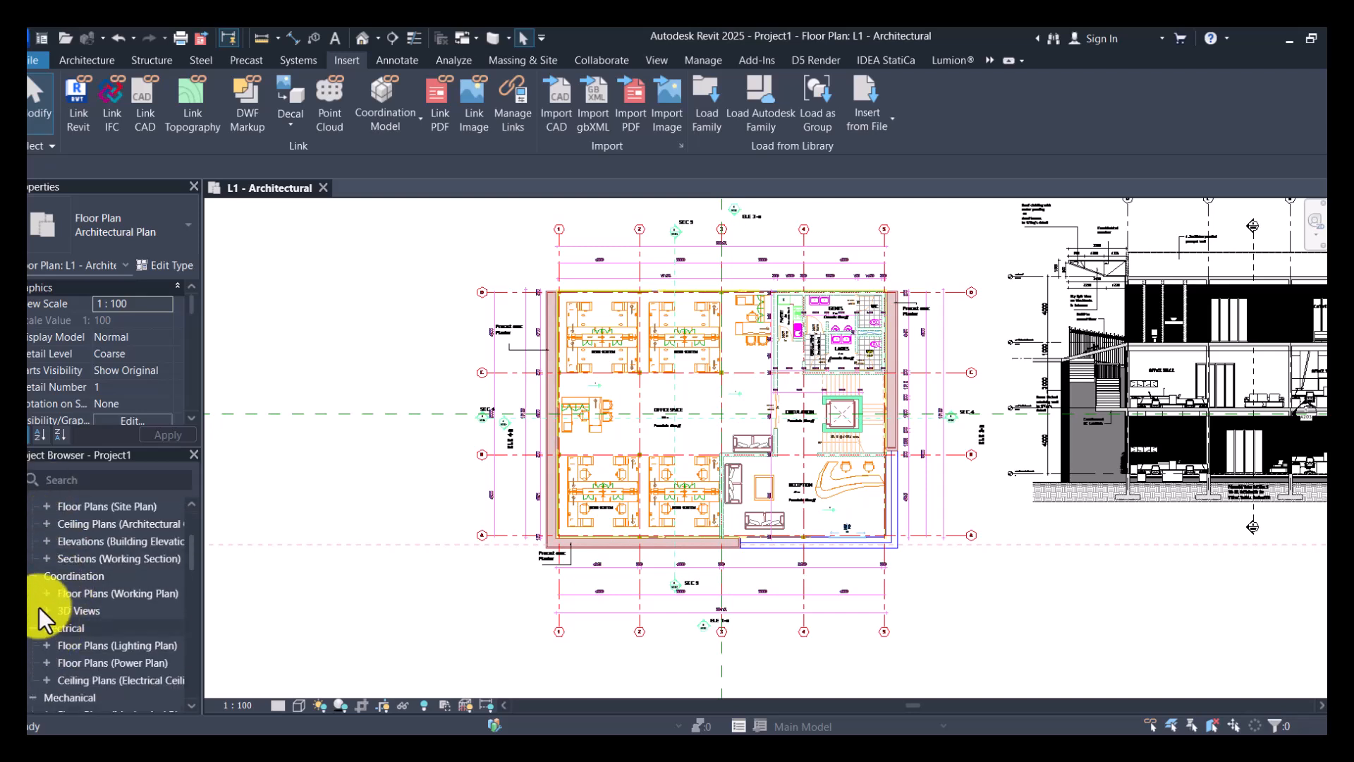
scroll(40, 611, "up", 2)
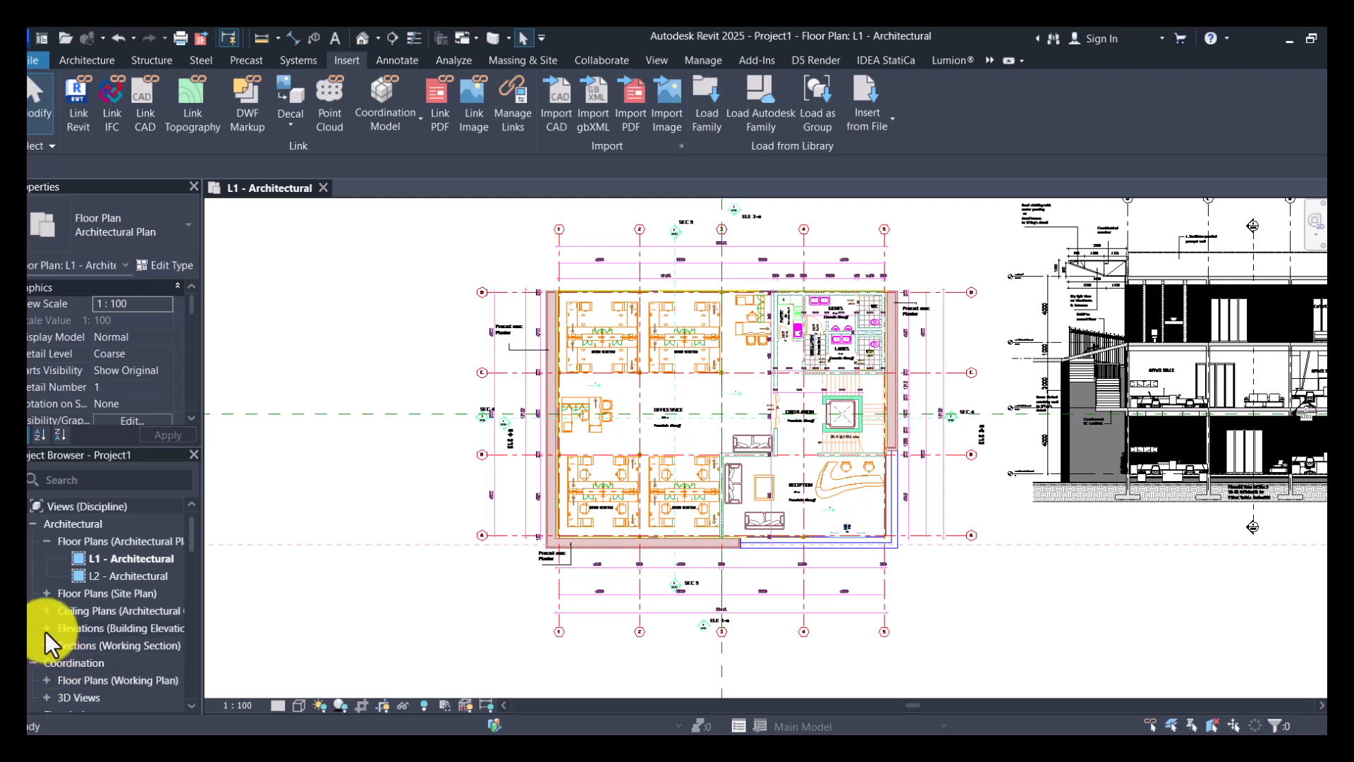
left_click(43, 629)
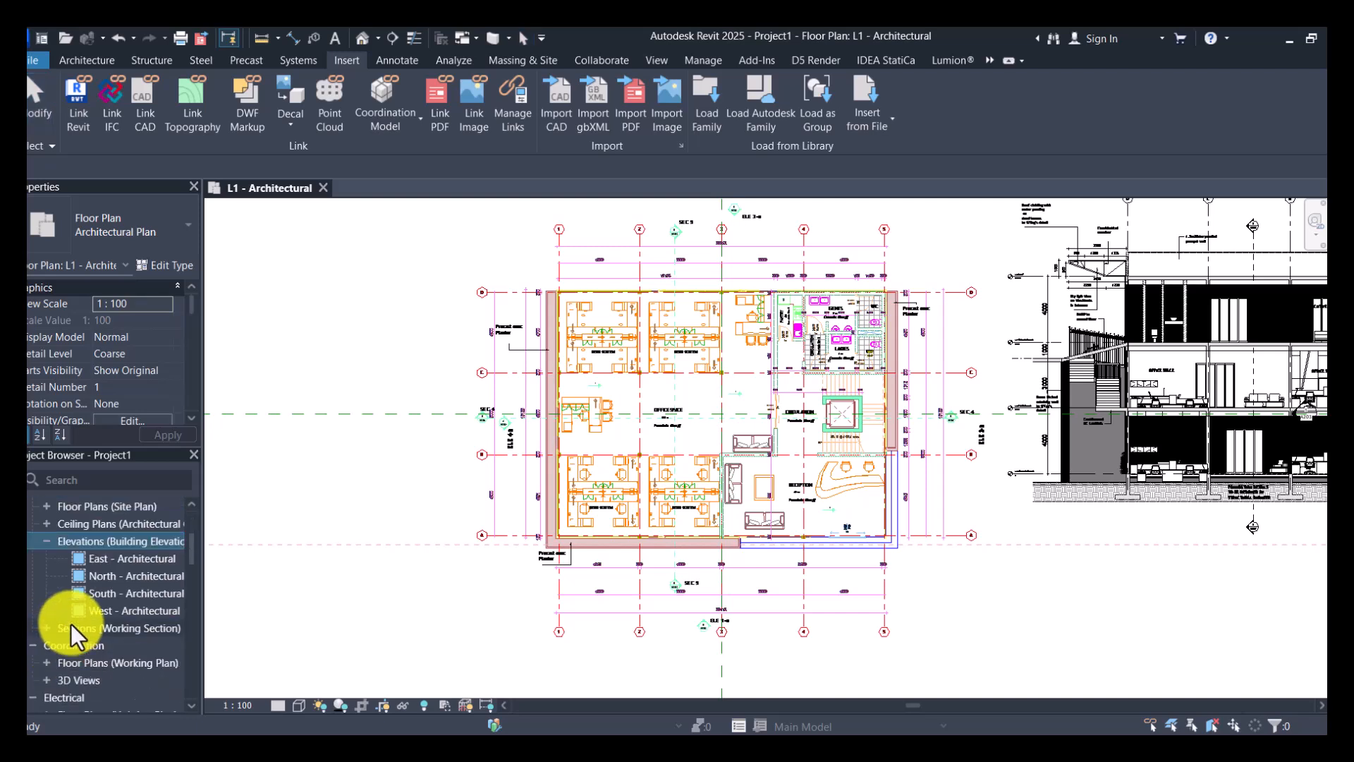
double_click(134, 577)
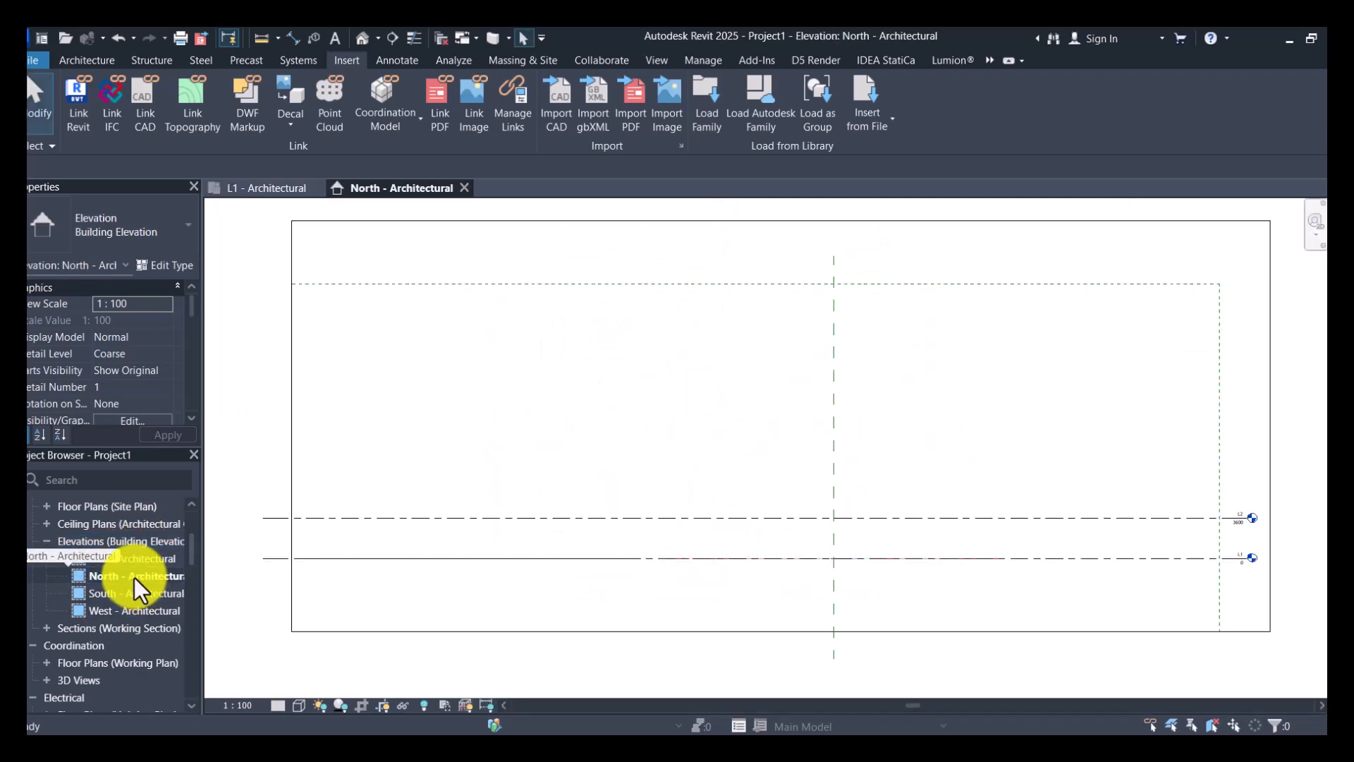
scroll(1256, 575, "up", 5)
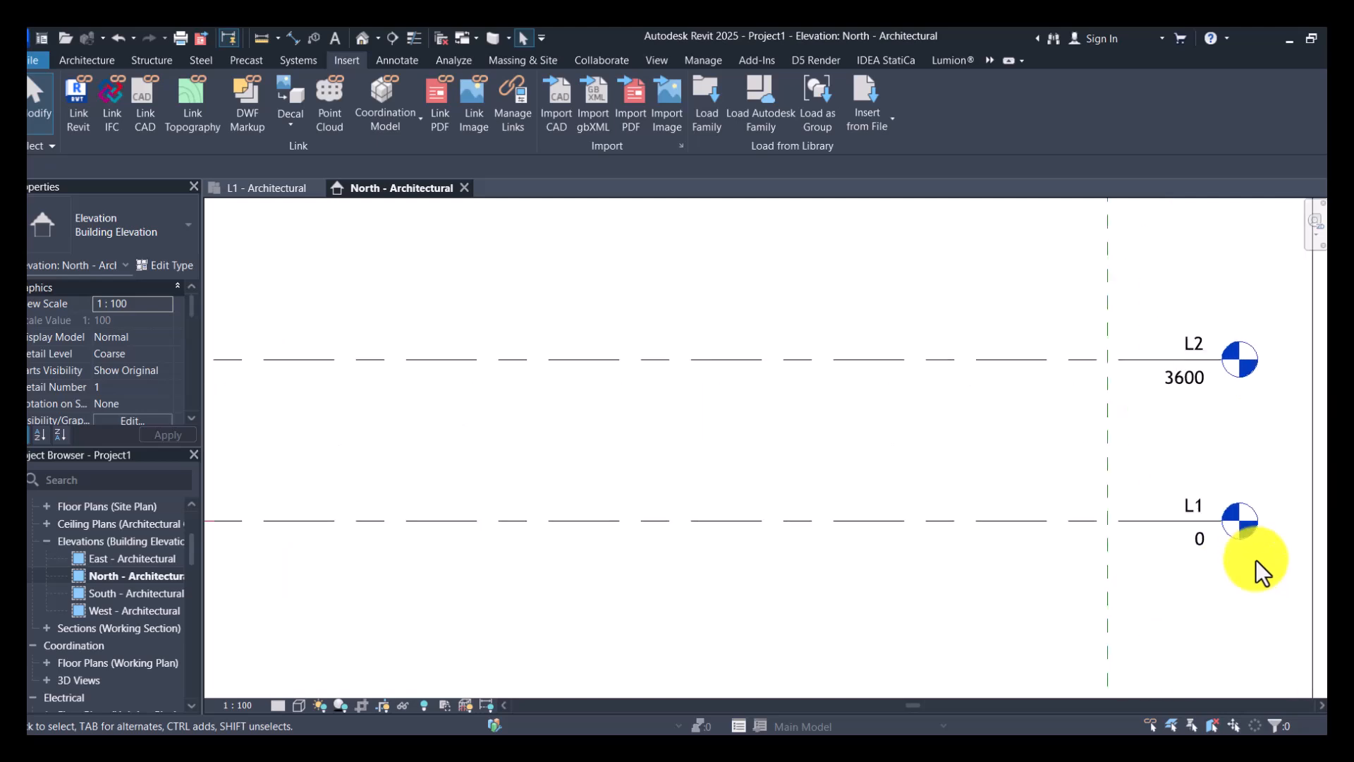
scroll(1256, 559, "down", 3)
scroll(1236, 522, "down", 2)
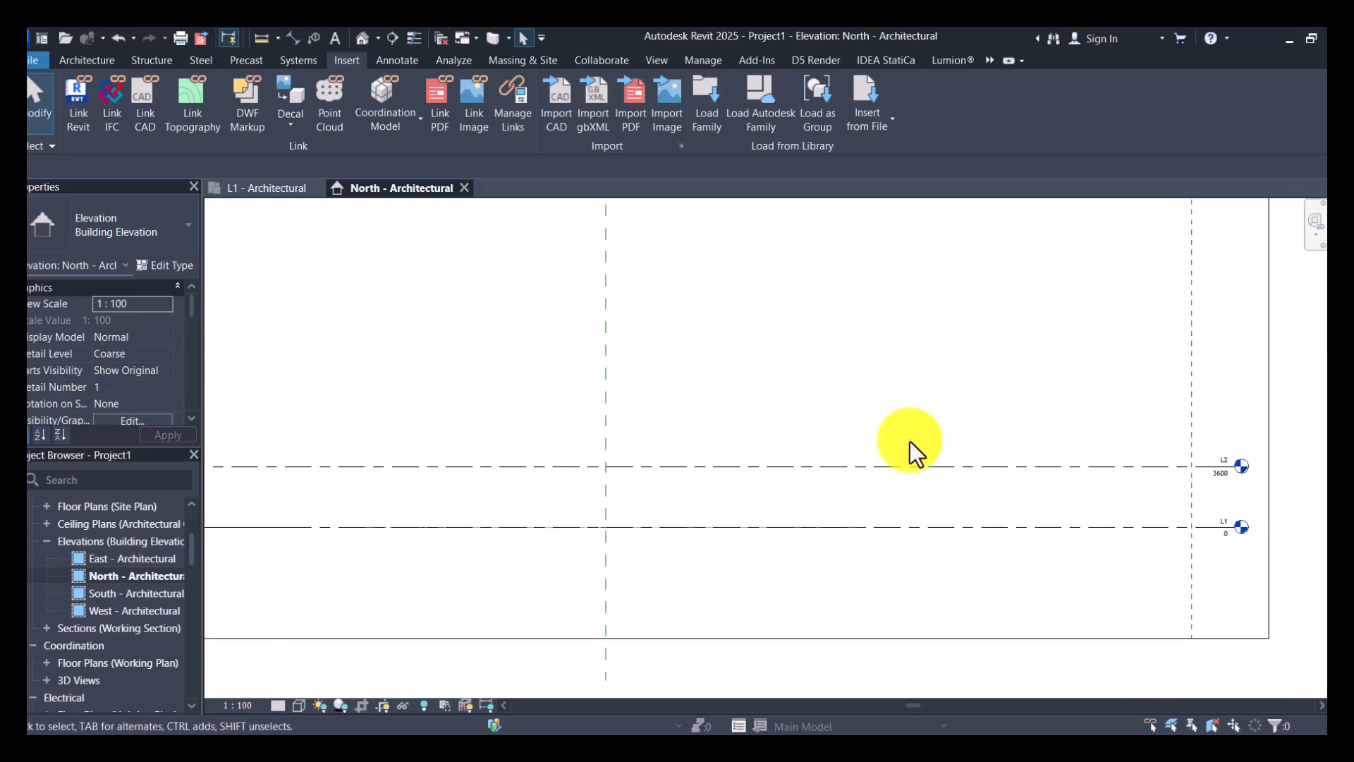
- Draw a new level above L2 across the elevation's full width, at an elevation of about 7600 mm, matching L2's level type
left_click(908, 467)
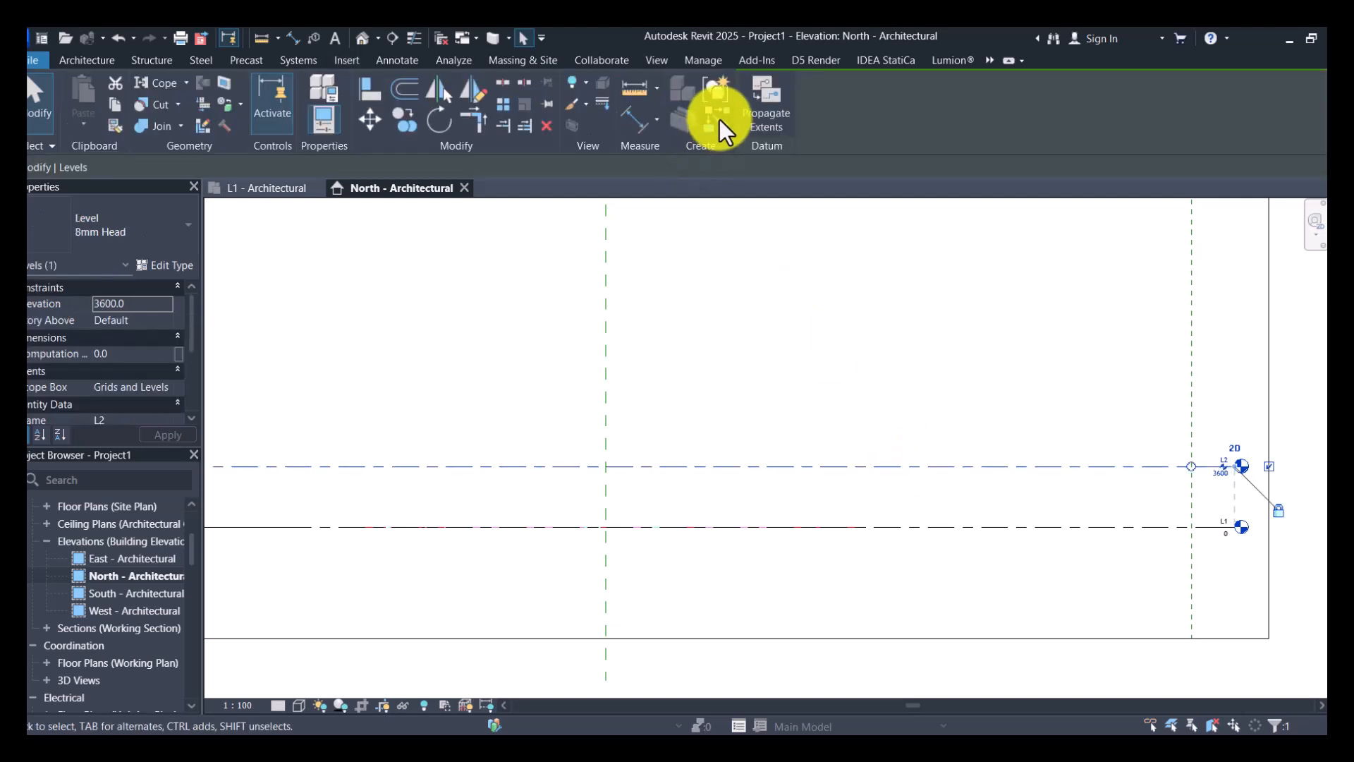
scroll(1288, 526, "up", 2)
scroll(1181, 450, "up", 2)
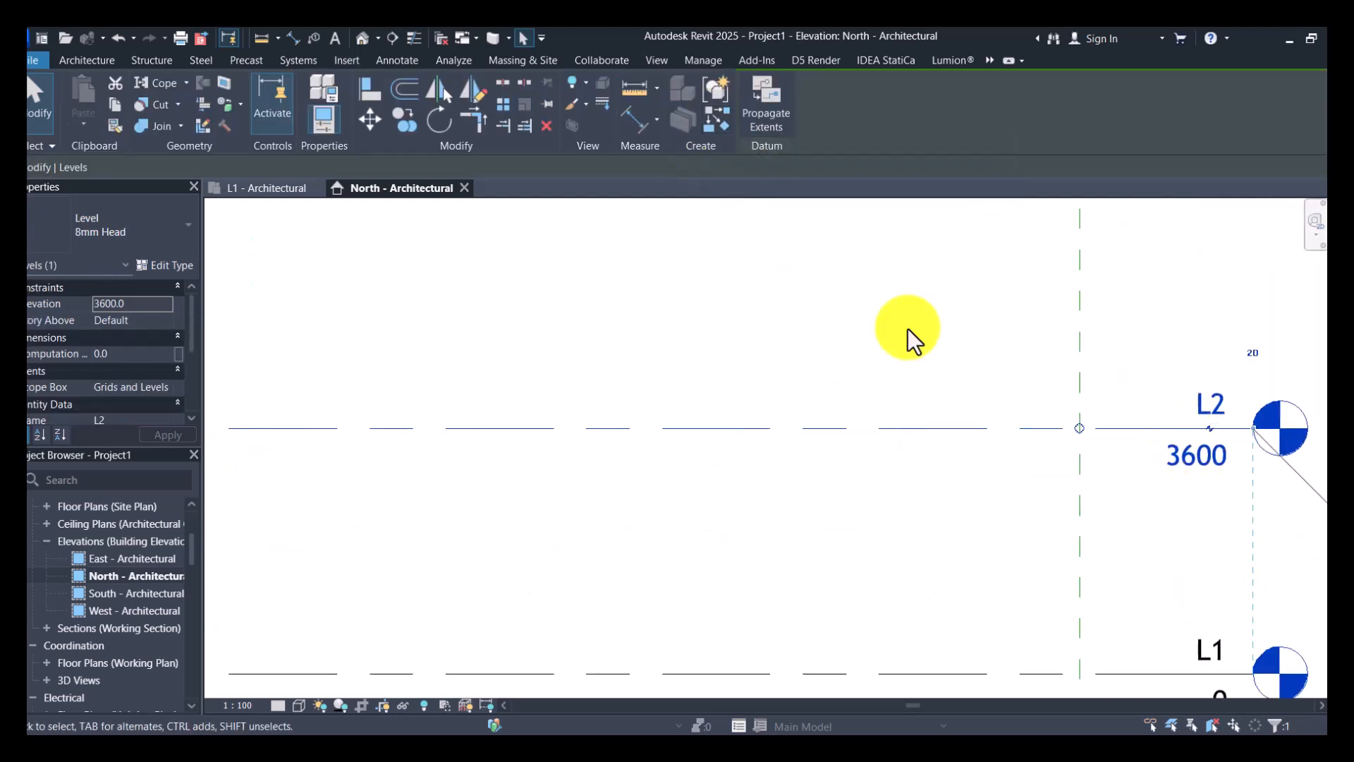
left_click(717, 120)
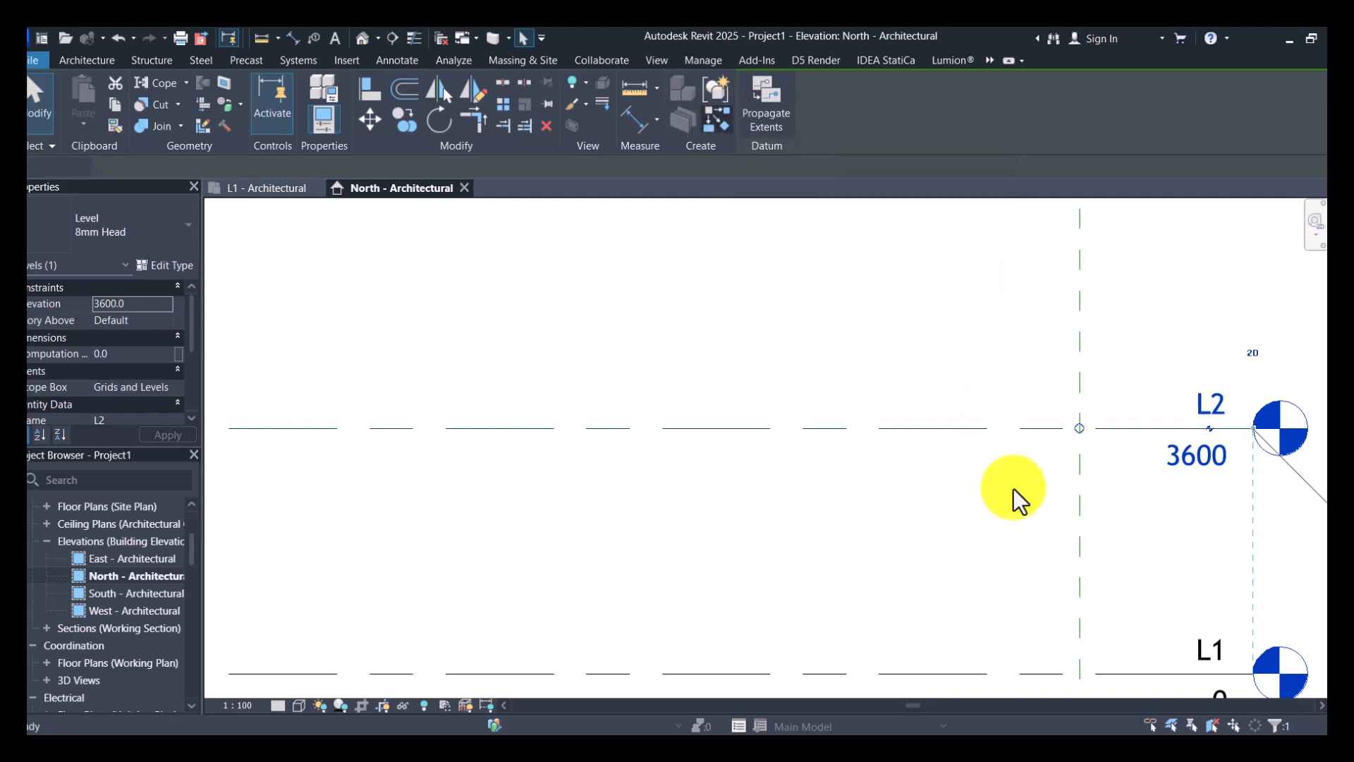
scroll(1014, 488, "down", 4)
scroll(1014, 487, "down", 2)
scroll(544, 484, "up", 3)
scroll(560, 493, "down", 4)
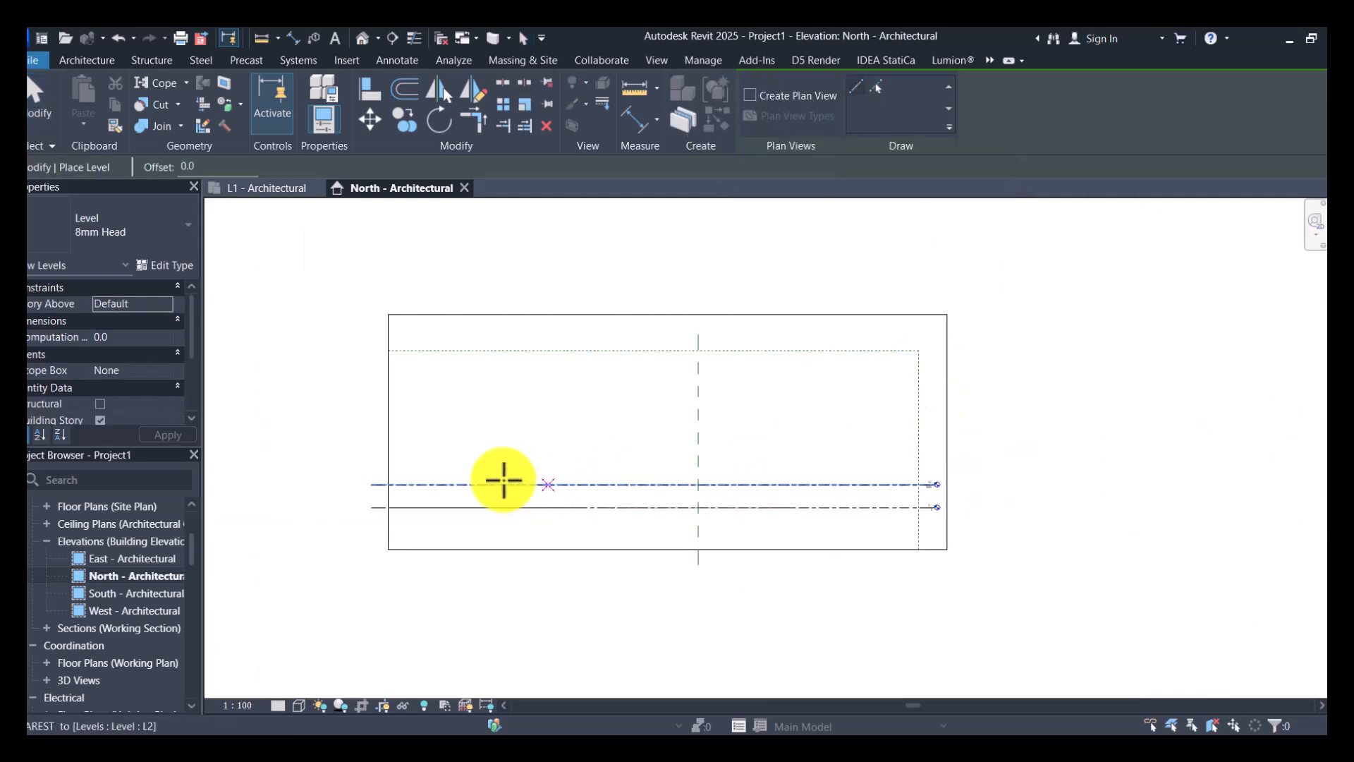
left_click(377, 459)
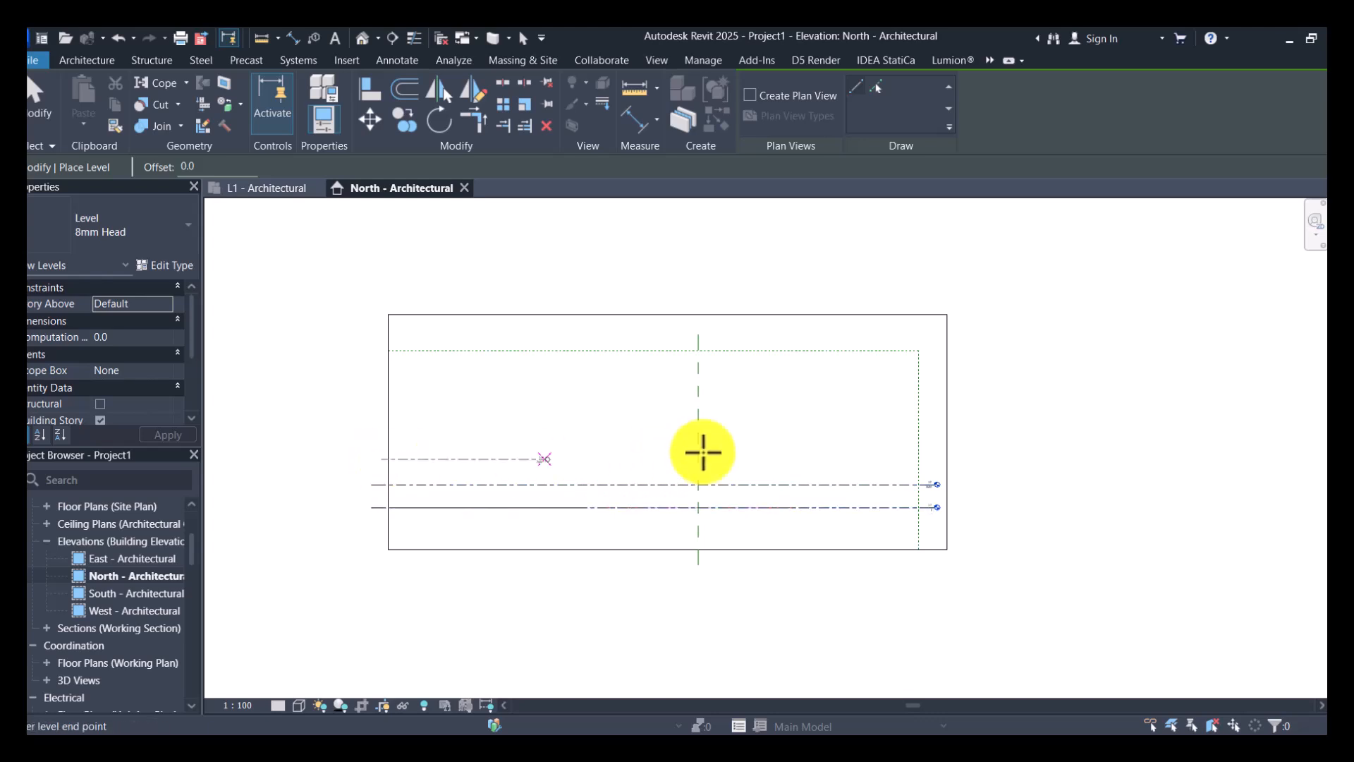
scroll(915, 467, "up", 3)
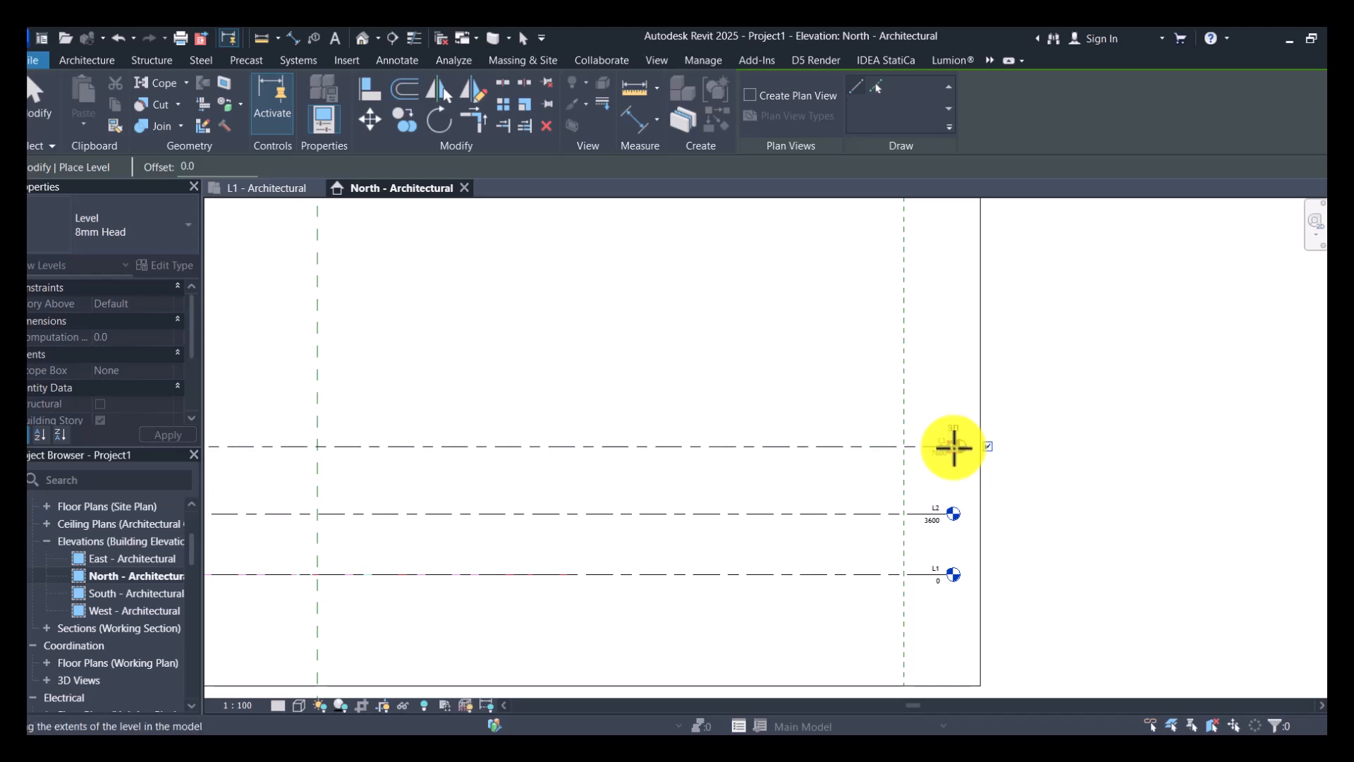
left_click(953, 447)
key("Escape")
scroll(969, 485, "down", 4)
scroll(938, 486, "up", 3)
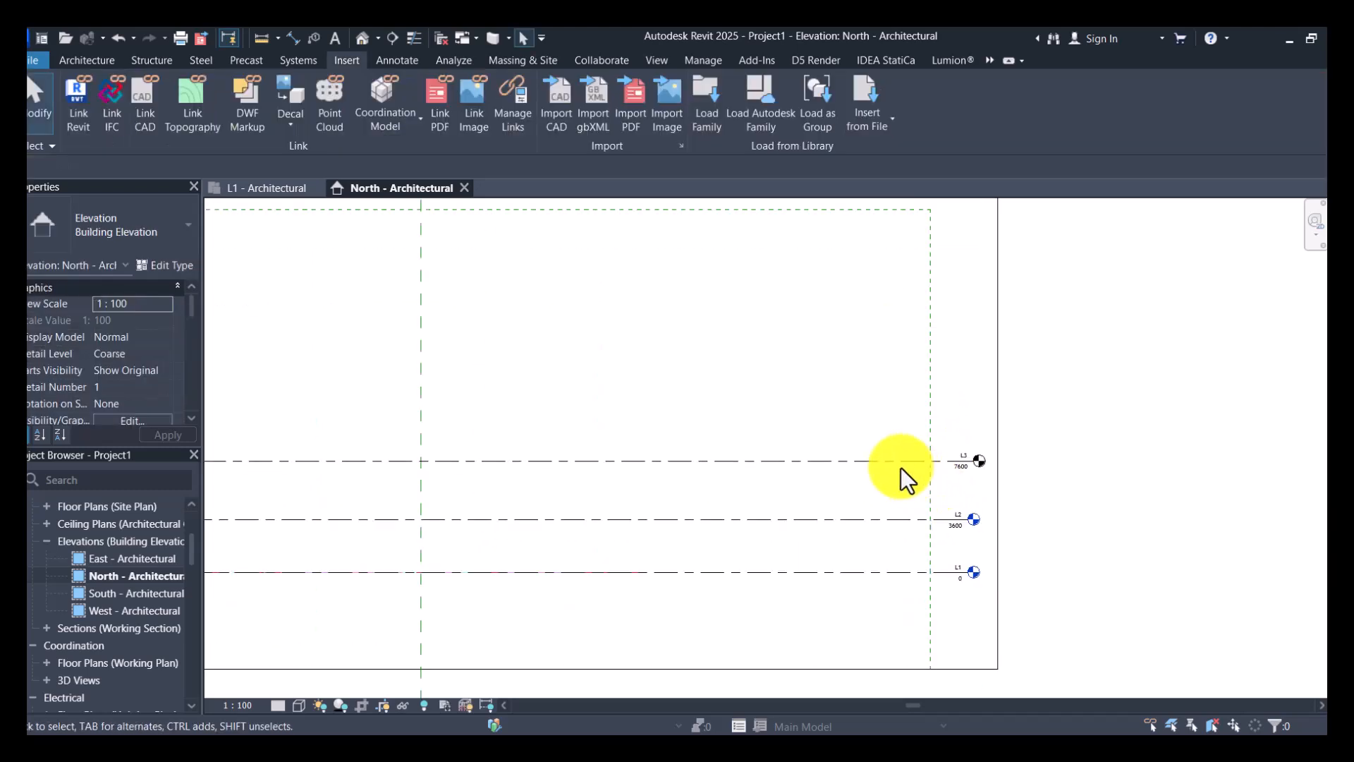
- Draw two more full-width levels above L3, the lower one at an elevation of about 12600 mm
left_click(898, 462)
left_click(711, 118)
scroll(1045, 427, "down", 3)
middle_click_drag(356, 404, 593, 407)
left_click(602, 407)
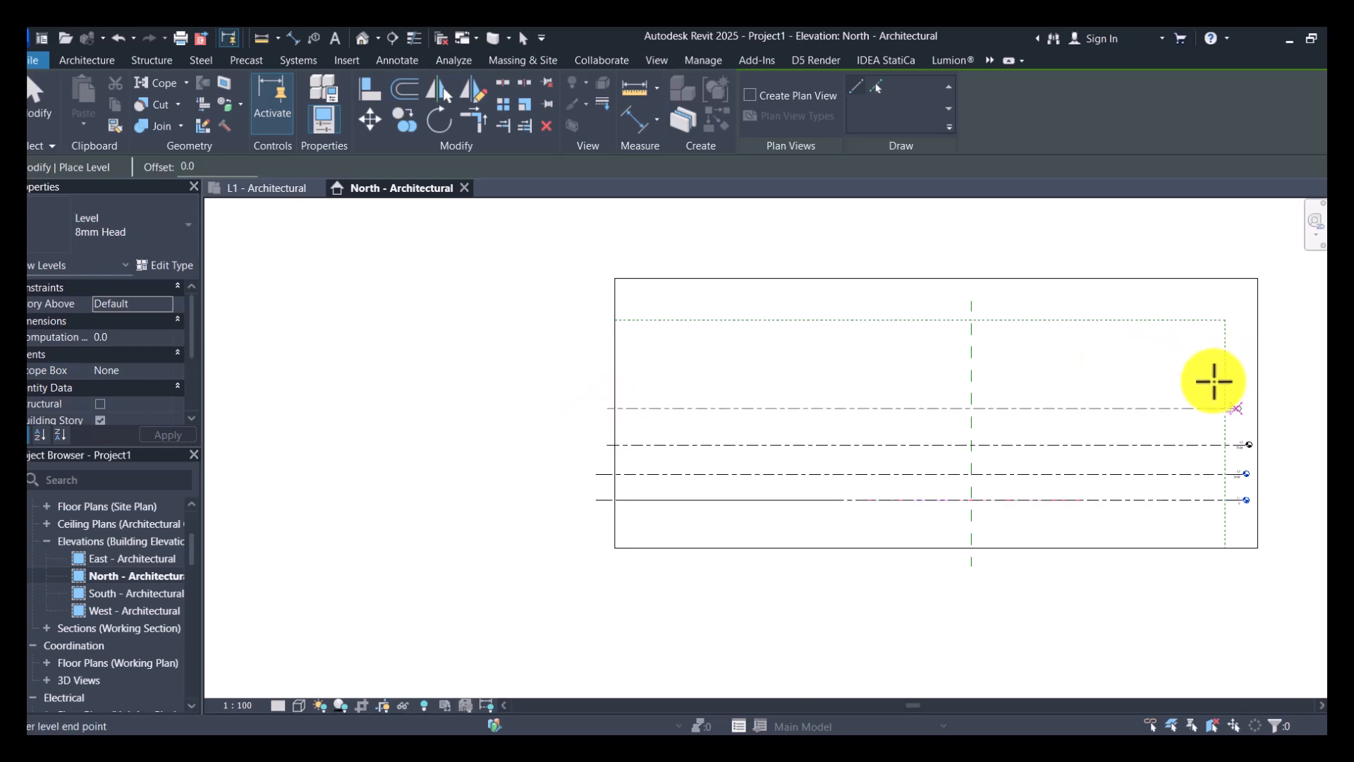
left_click(1247, 389)
left_click(606, 378)
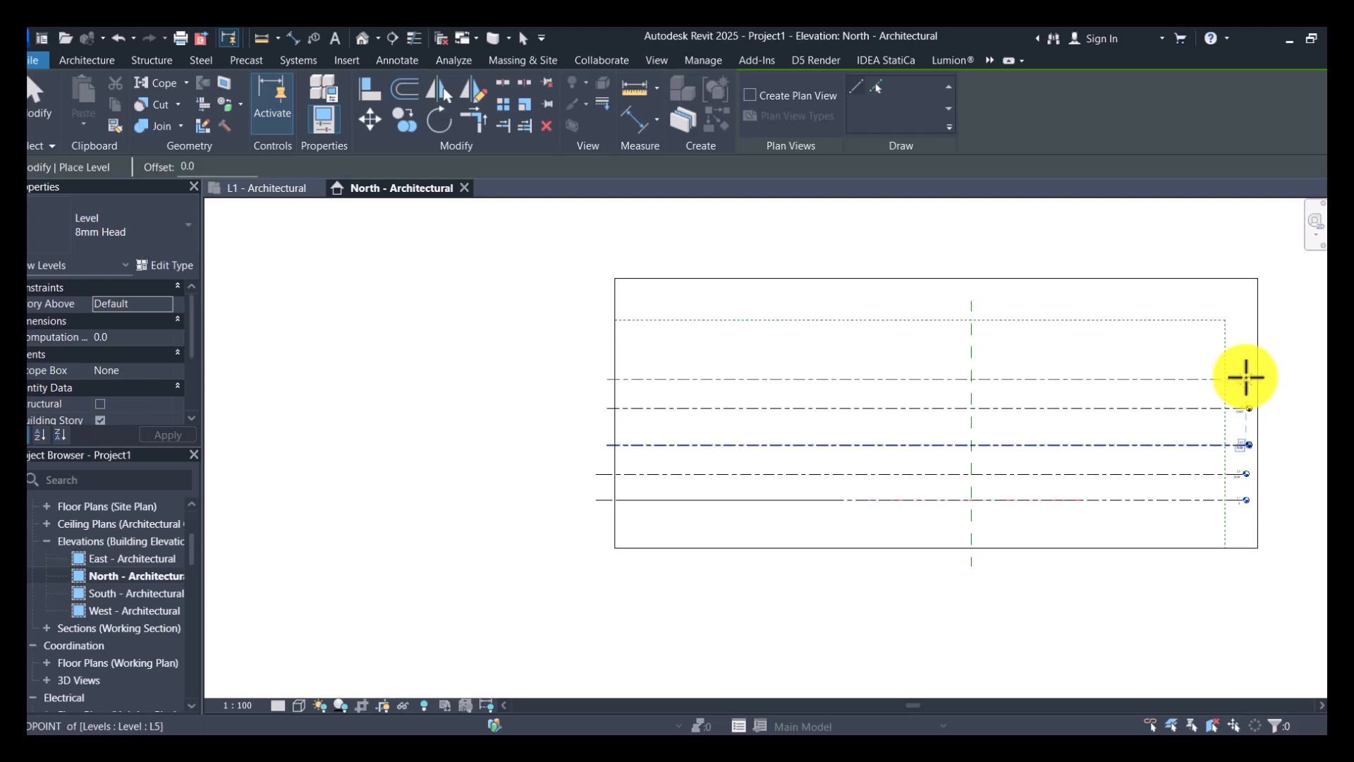
left_click(1246, 374)
scroll(1246, 508, "up", 3)
scroll(1256, 520, "up", 5)
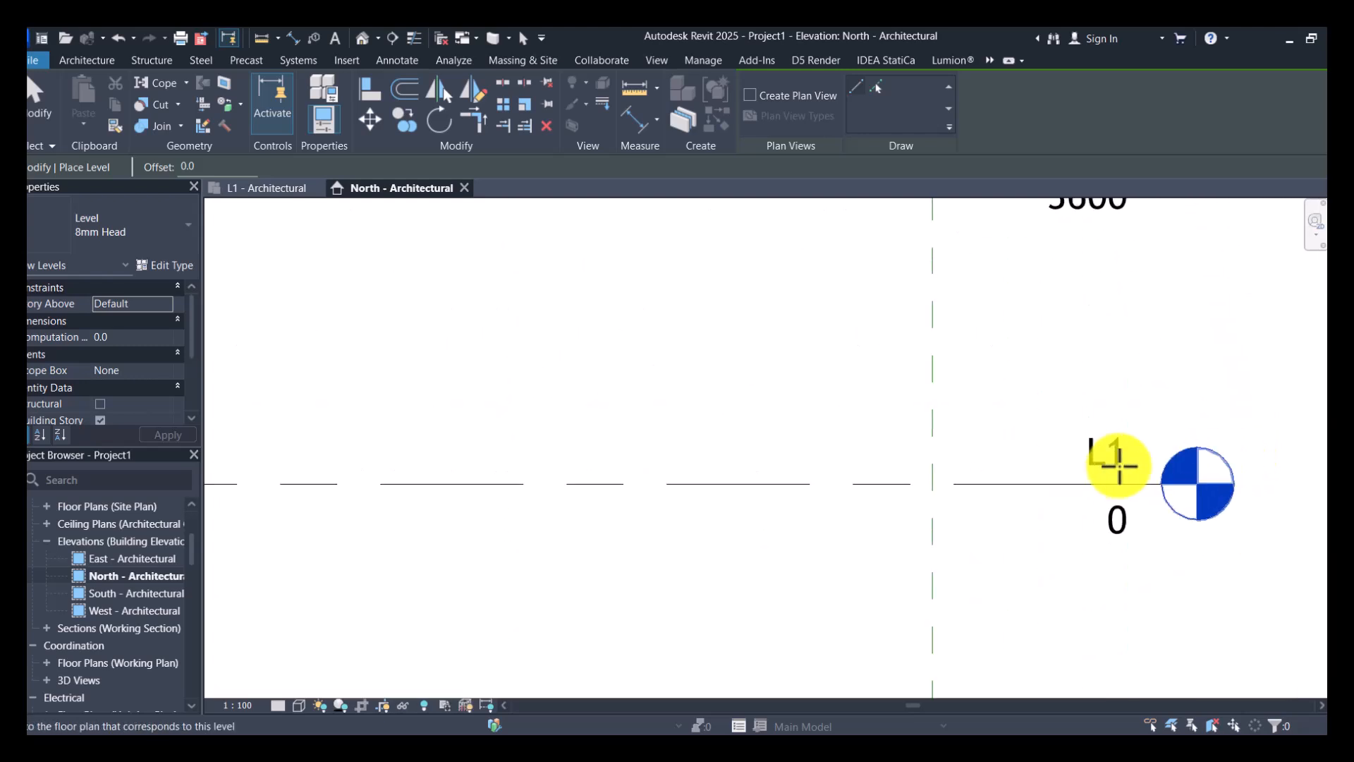
key("Escape")
- Rename level L1 as "L1 Ground floor"
double_click(1112, 446)
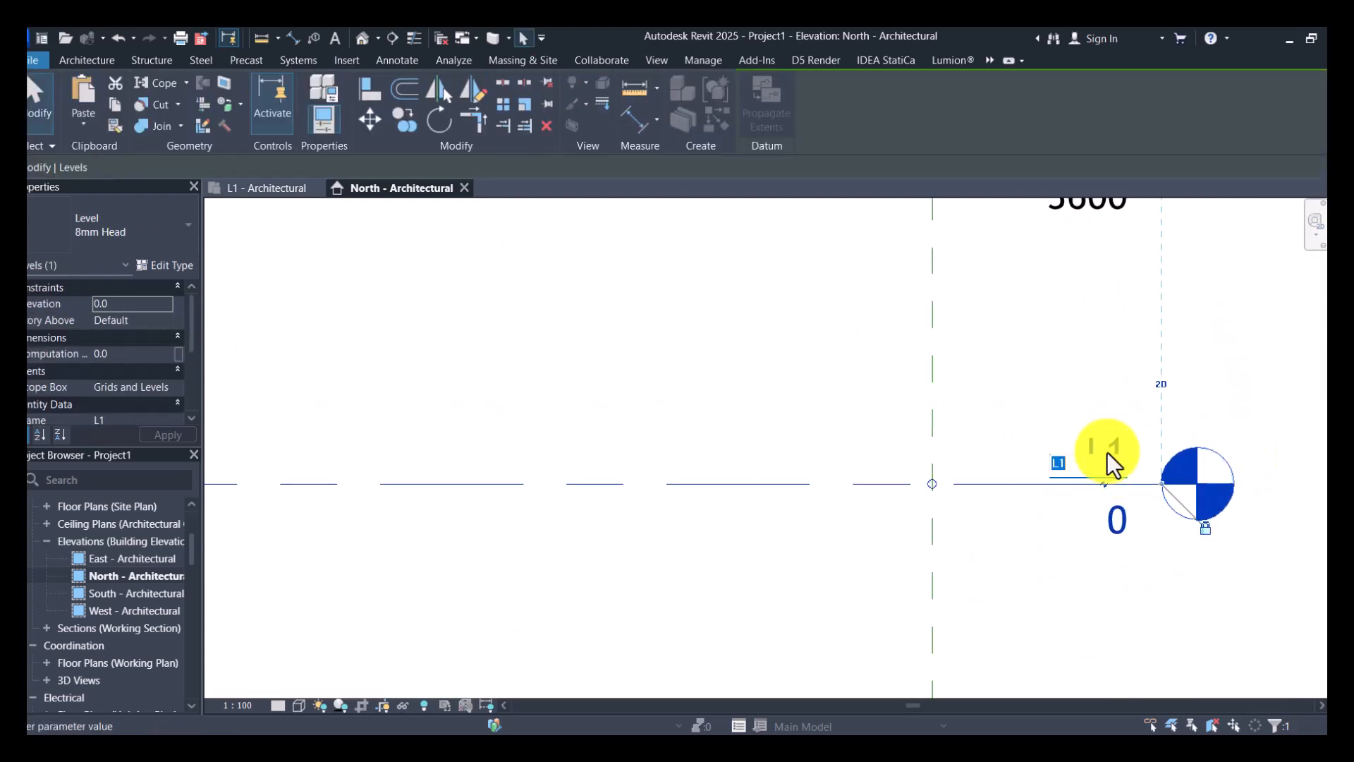
scroll(1107, 465, "up", 1)
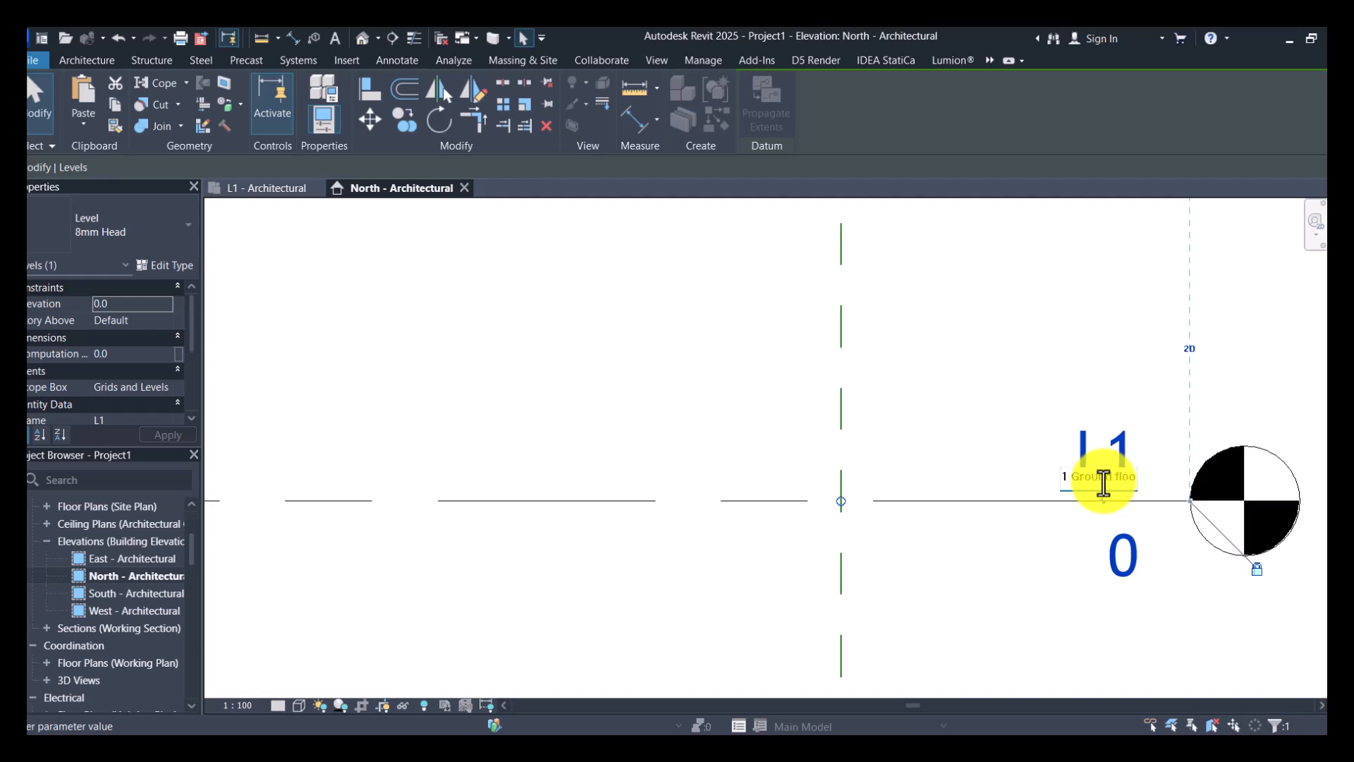
type("Ground floor")
key("Return")
- Rename level L2 as "L2 First floor" and set its elevation to 4000 mm
scroll(972, 639, "down", 3)
scroll(972, 449, "up", 3)
scroll(973, 449, "up", 2)
left_click(1004, 372)
left_click(1002, 386)
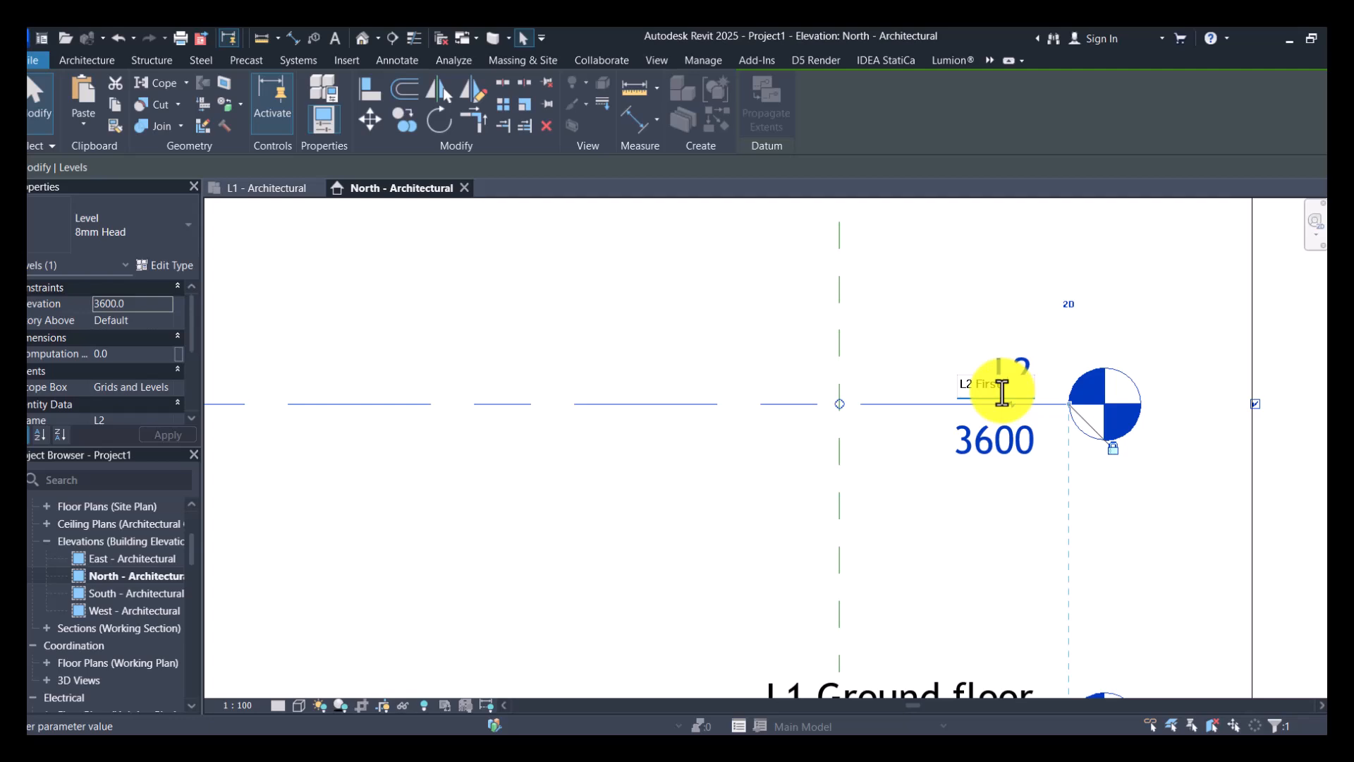
type("First floor")
key("Return")
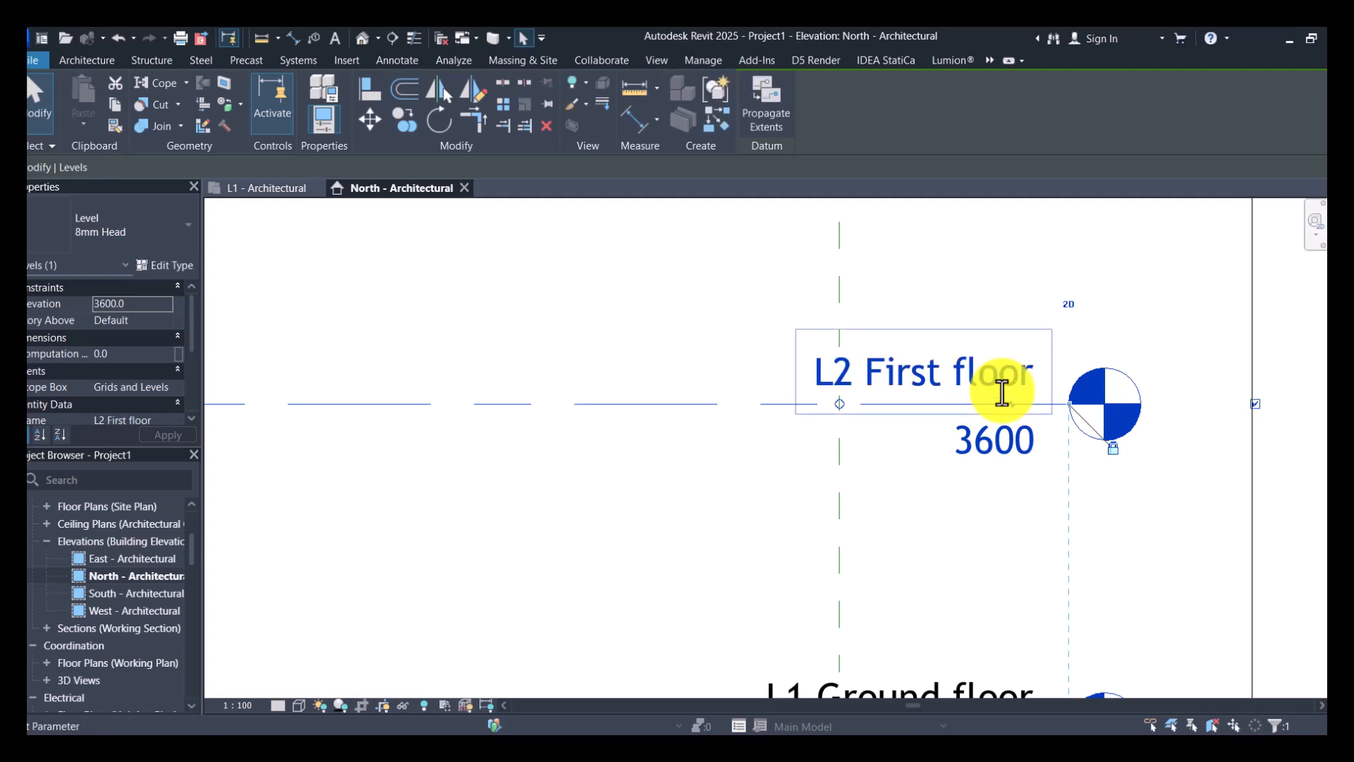
left_click(992, 439)
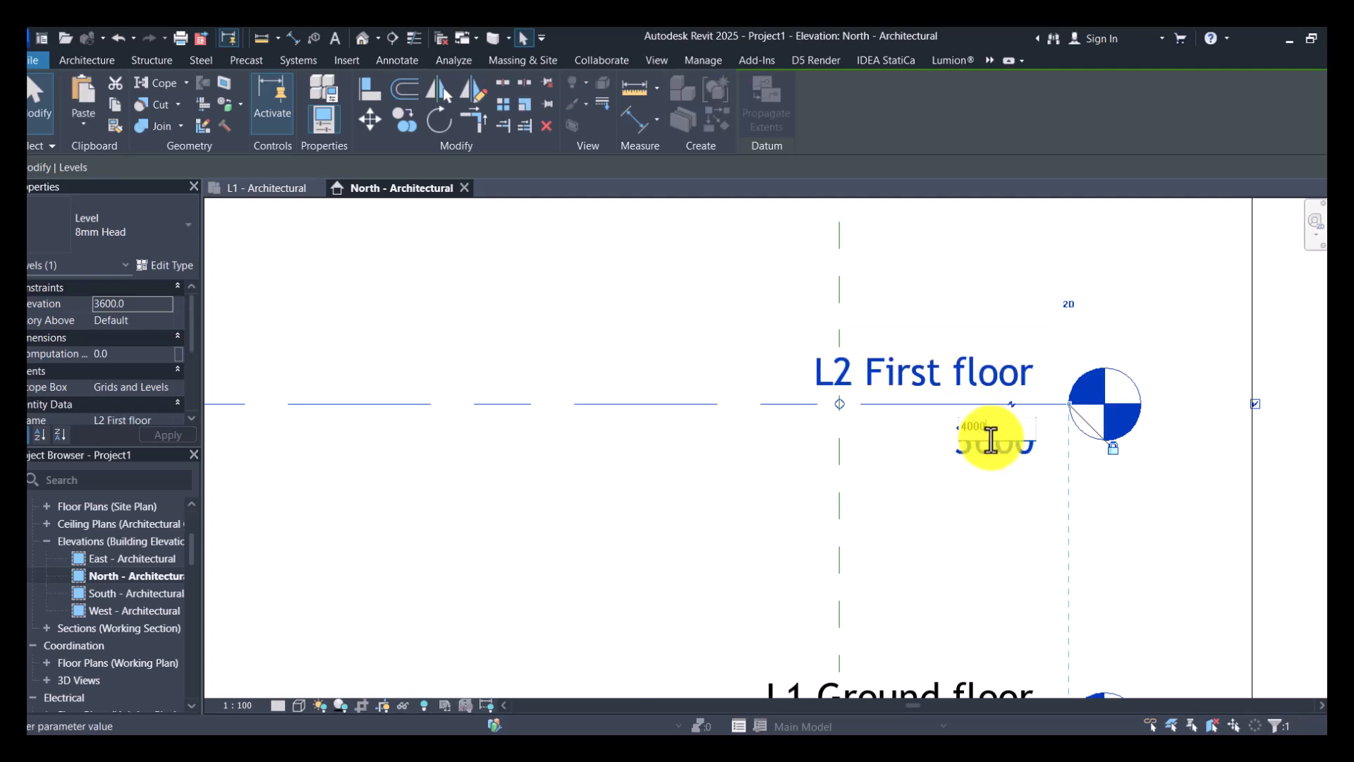
type("4000")
key("Return")
- Rename level L3 as "L3 Second floor" and set its elevation to 8000 mm
scroll(1009, 290, "down", 3)
scroll(1009, 291, "up", 3)
left_click(1013, 281)
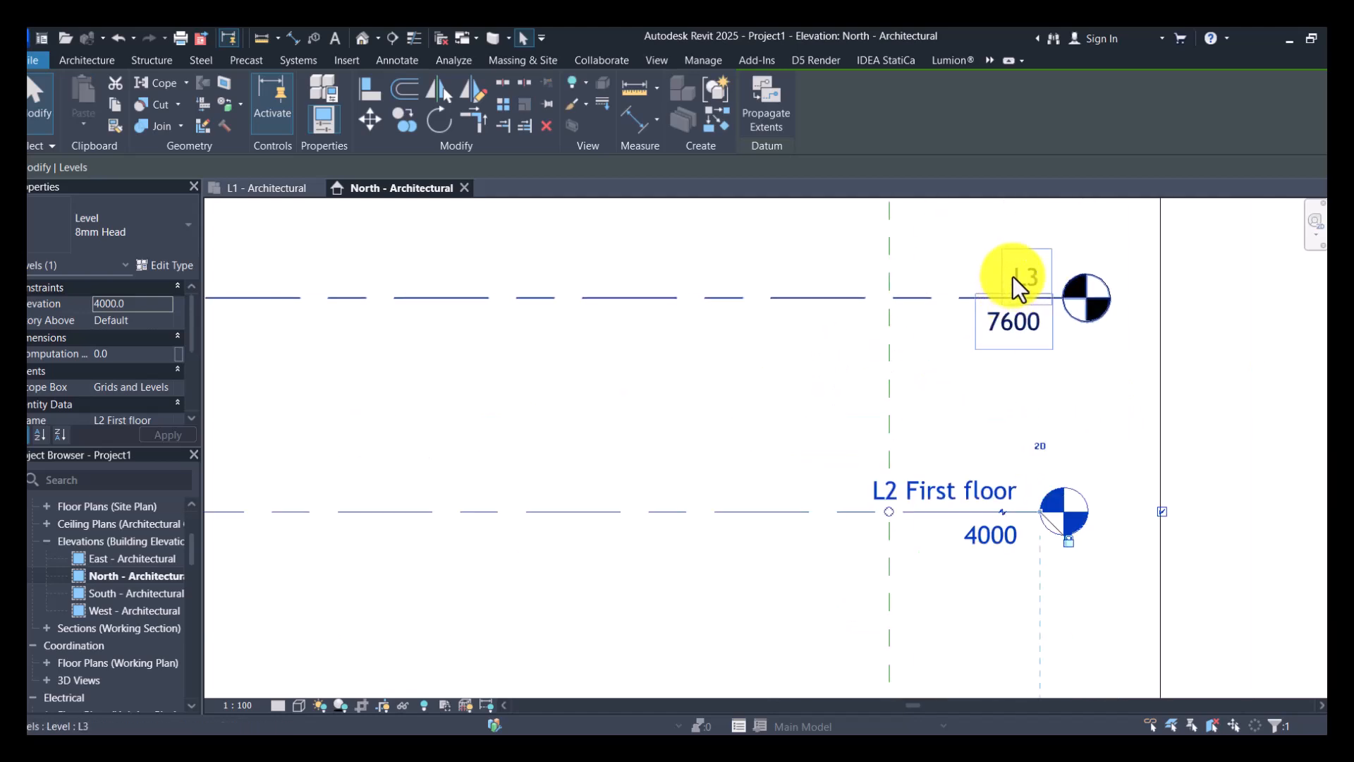
left_click(1022, 276)
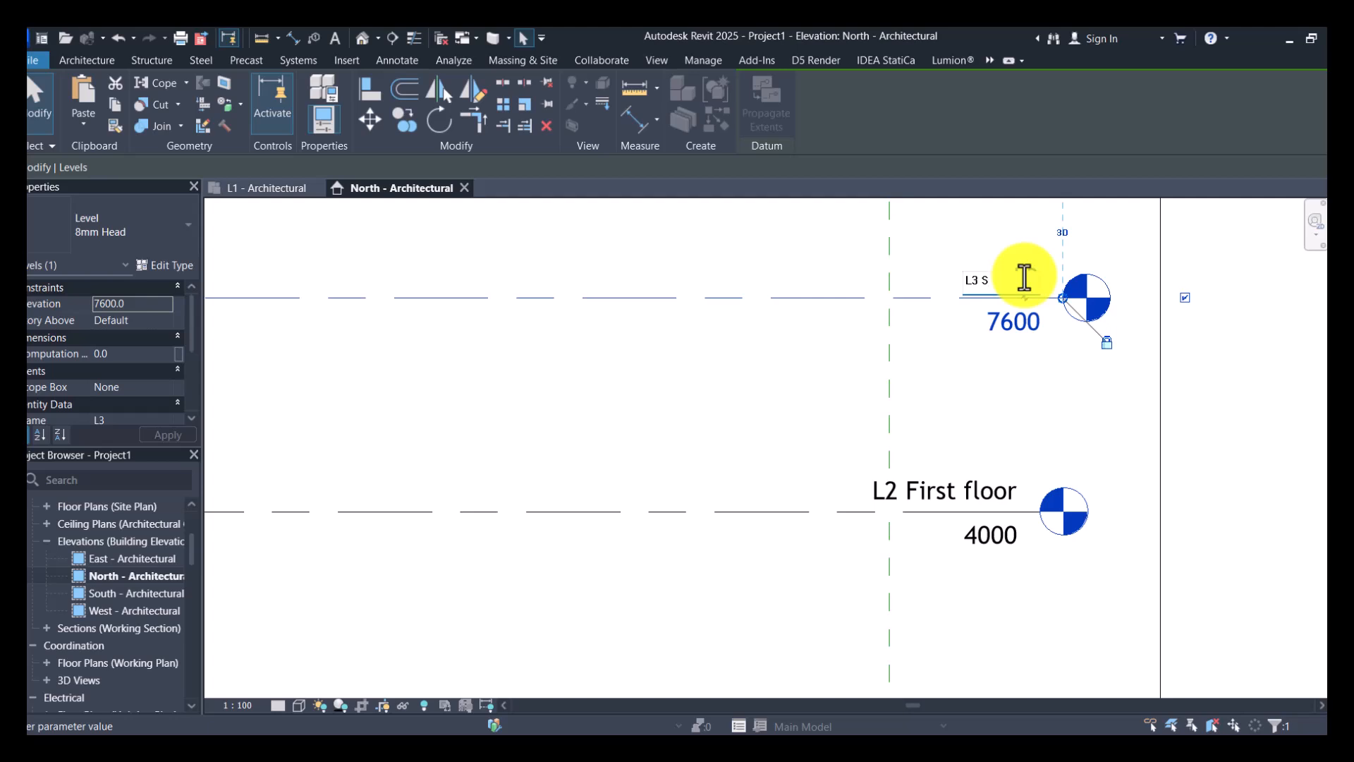
type("Second floor")
key("Return")
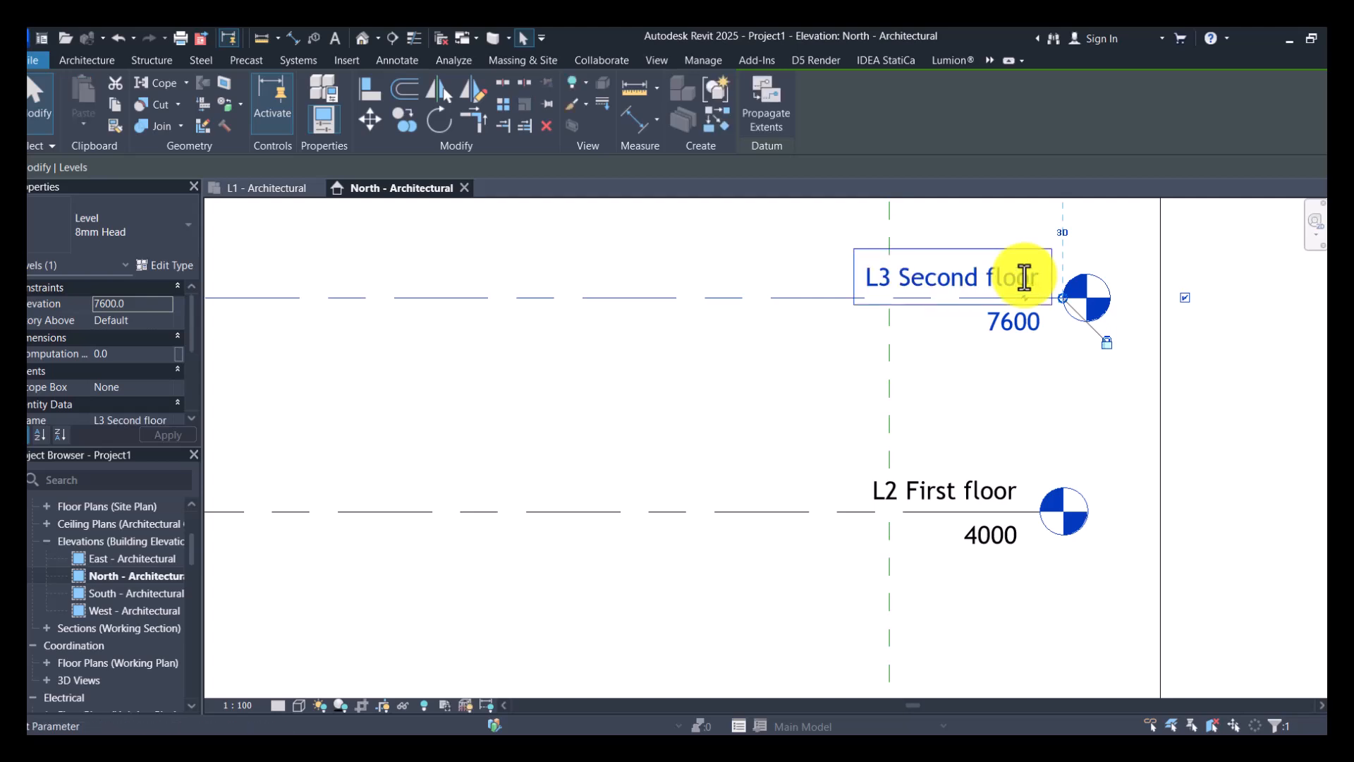
left_click(1028, 320)
type("8000")
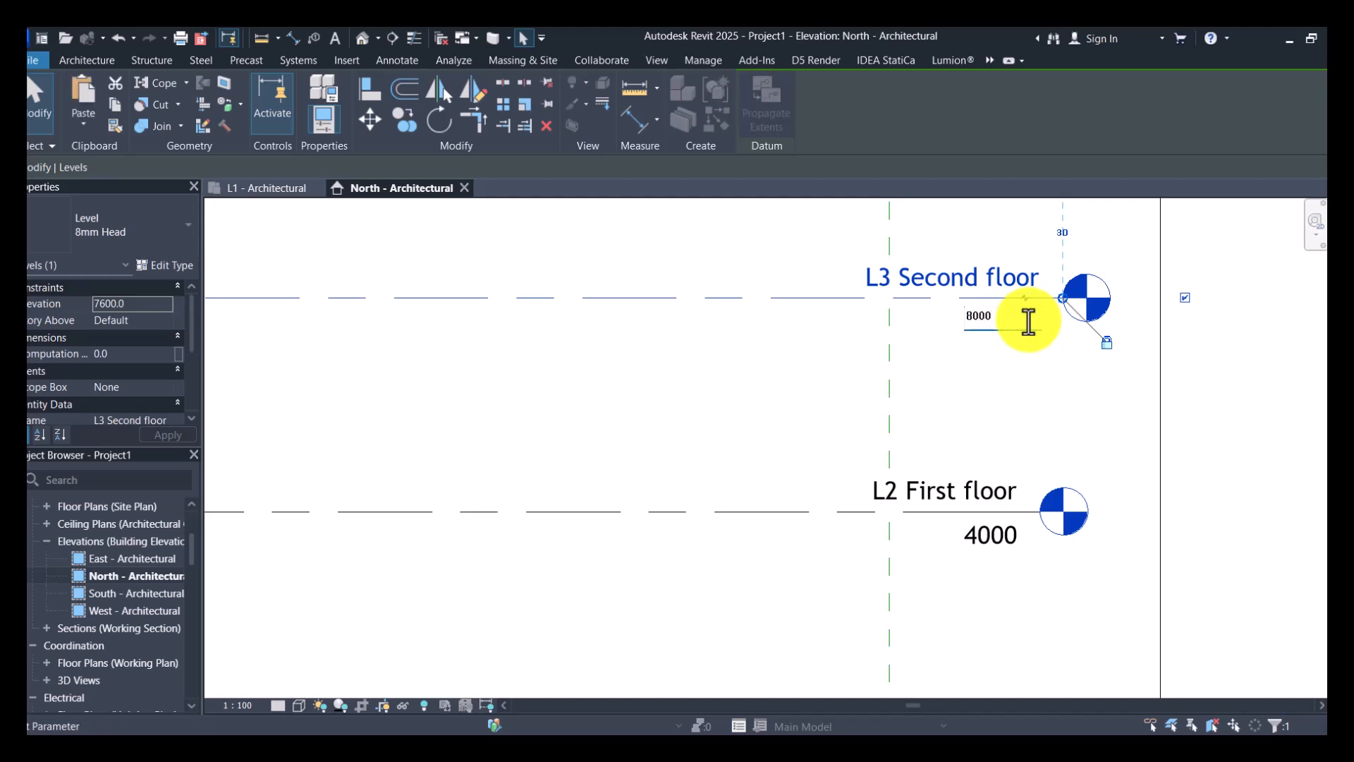
key("Return")
- Rename level L4 as "L4 Roof level" and set its elevation to 12000 mm
scroll(812, 501, "down", 4)
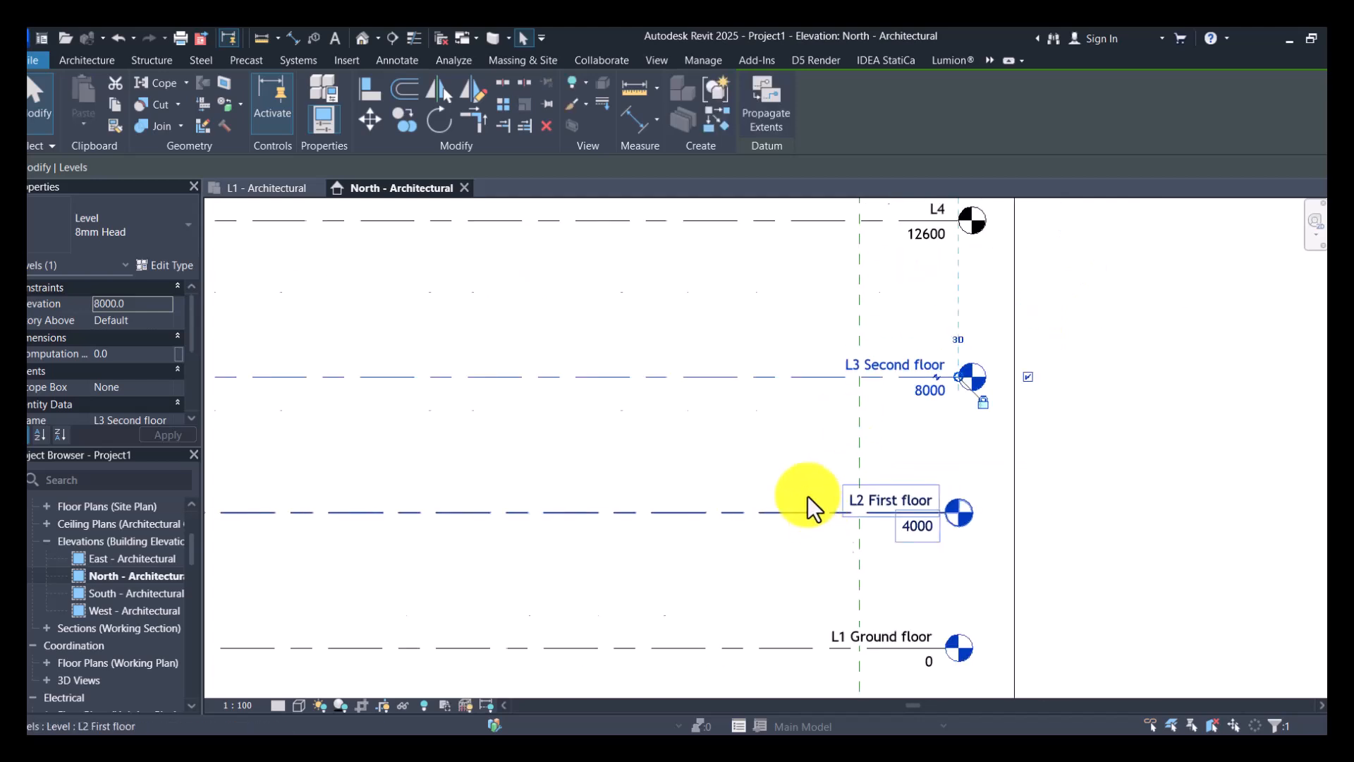
scroll(900, 296, "up", 4)
left_click(922, 285)
left_click(921, 286)
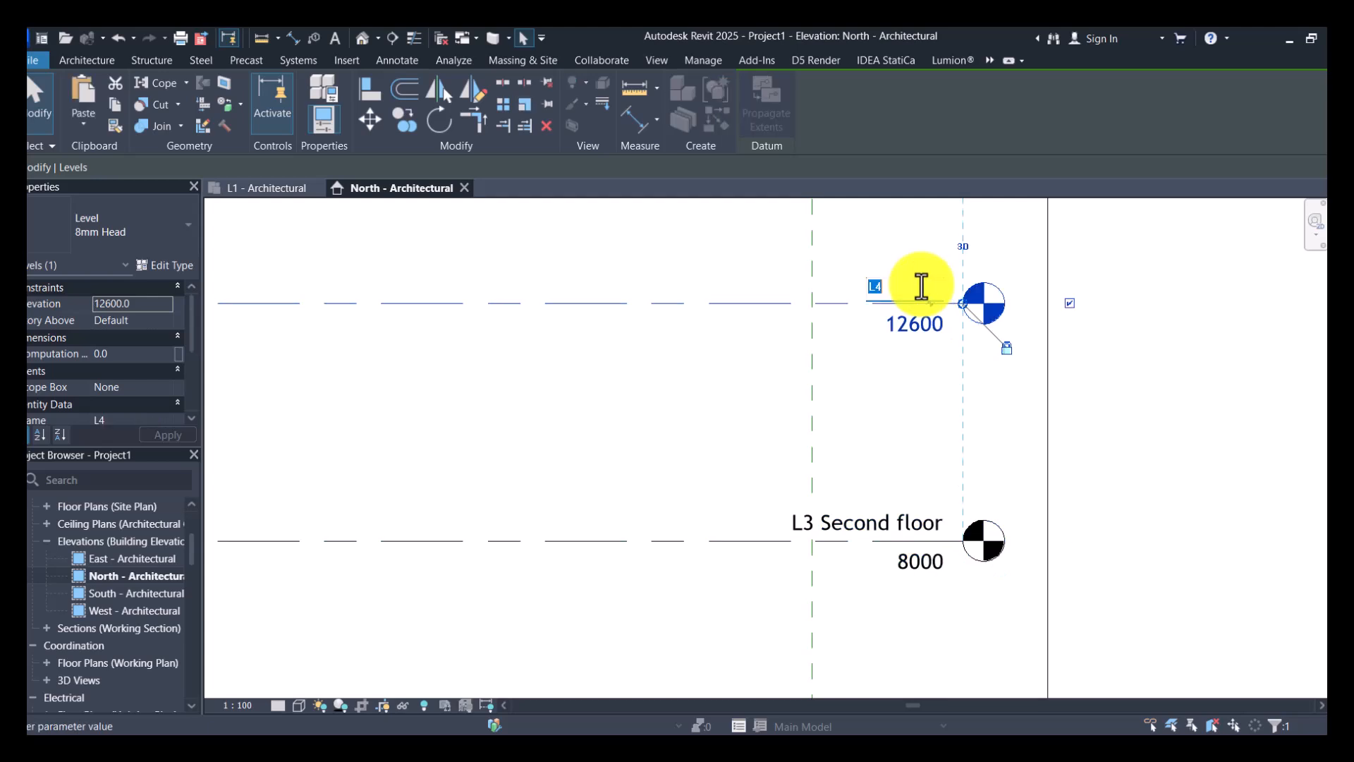
left_click(920, 286)
type("l")
key("Return")
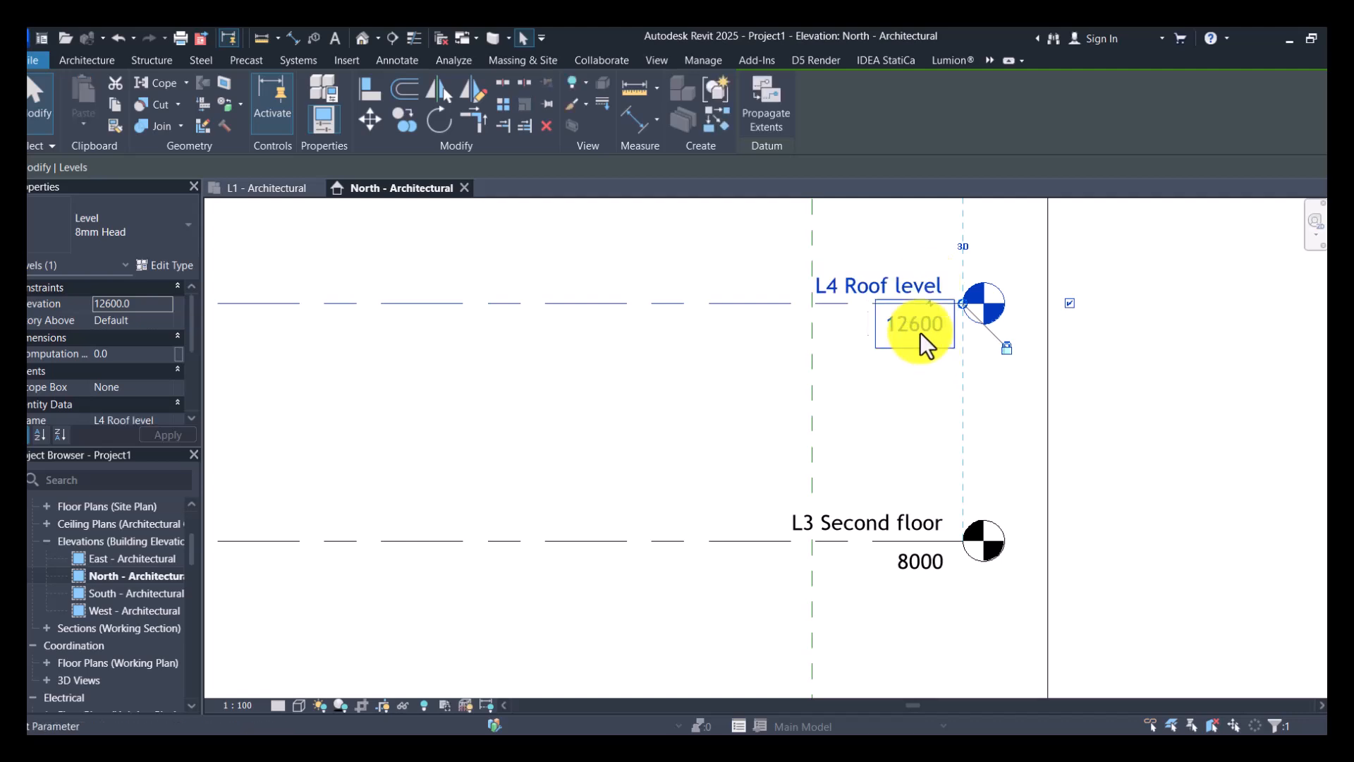
left_click(921, 331)
type("12000")
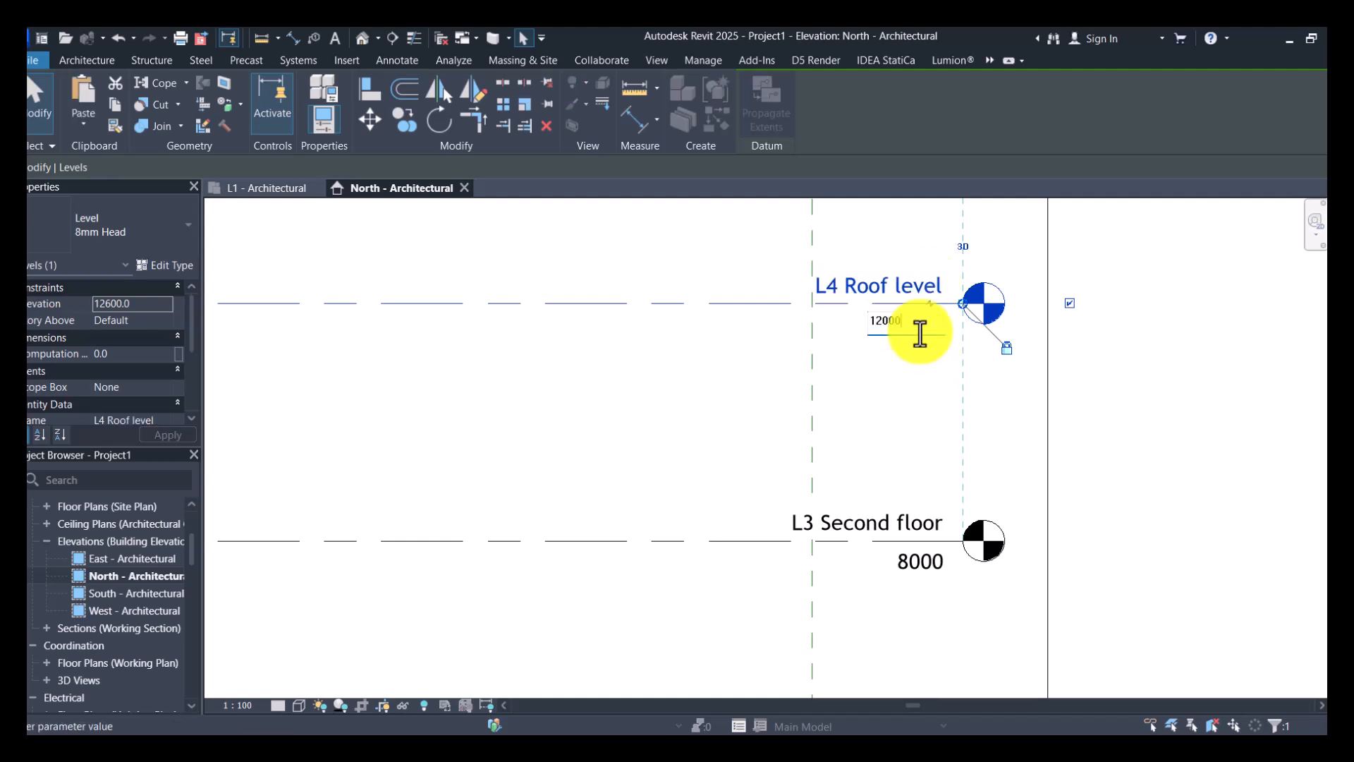
key("Return")
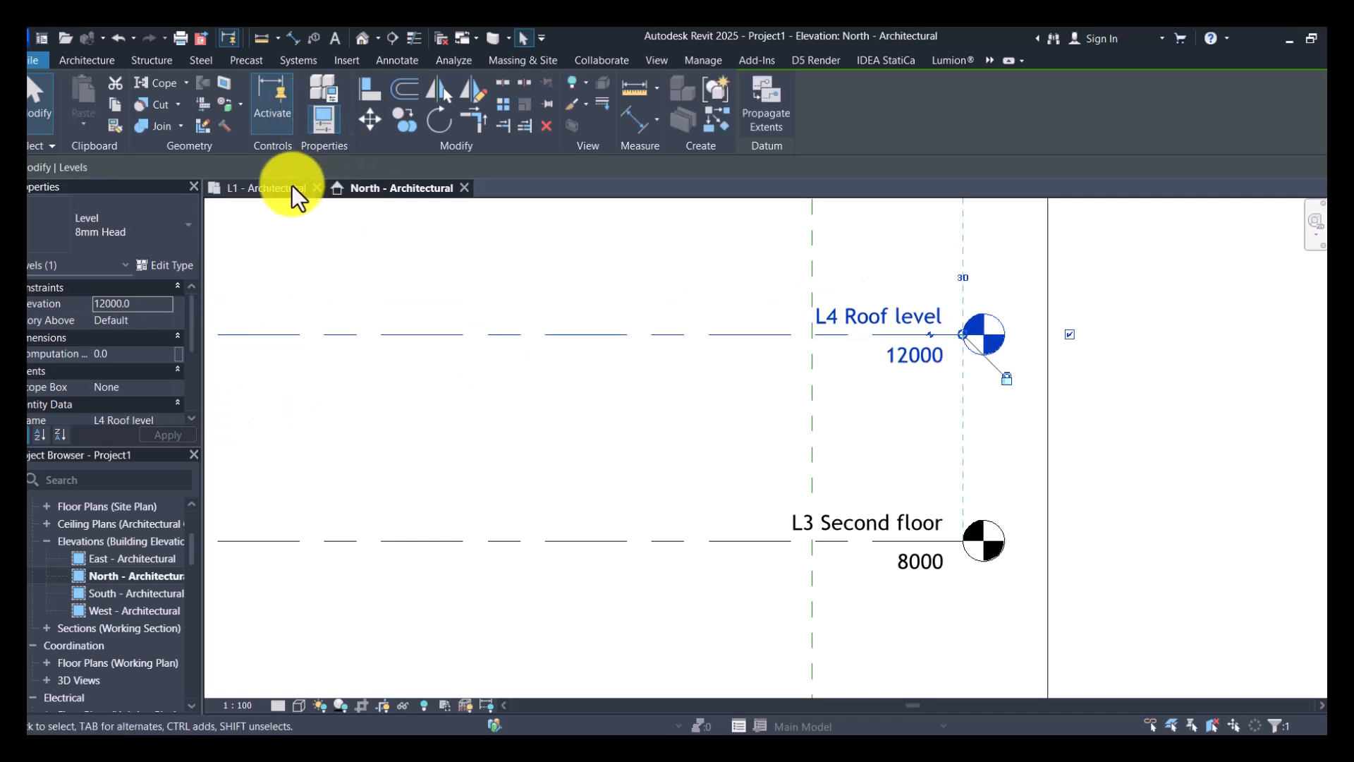
- Examine the L4 roof level and the parapet above it in the linked section drawing on the L1 - Architectural plan
left_click(274, 189)
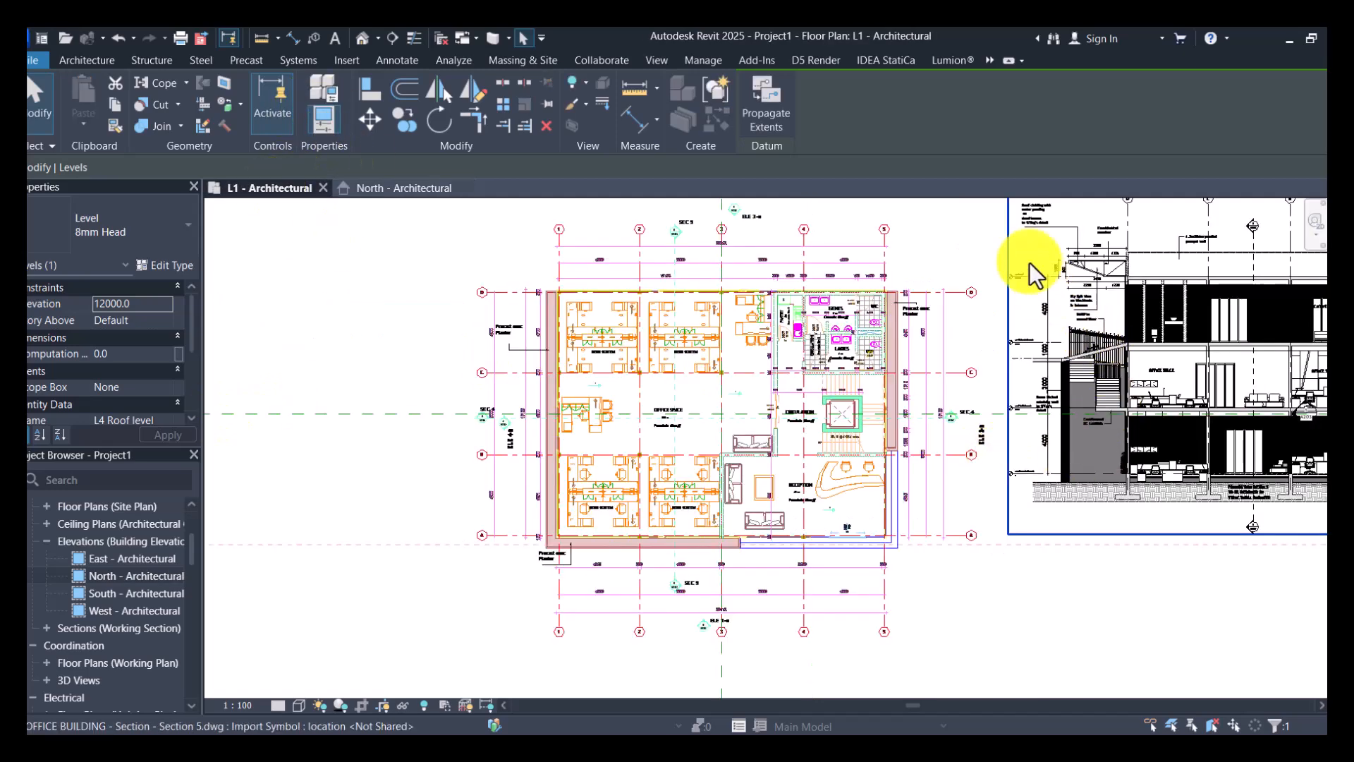
scroll(1025, 274, "up", 6)
scroll(1006, 270, "down", 5)
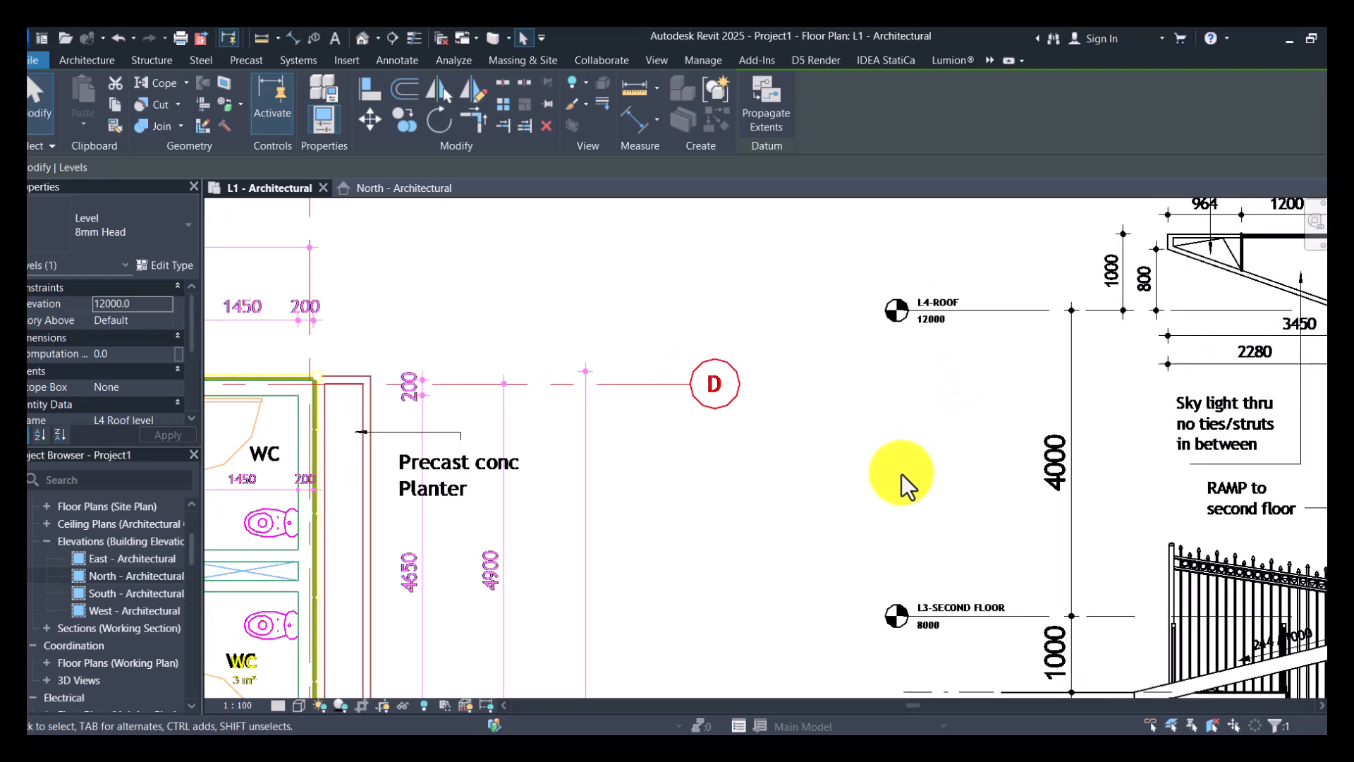
scroll(1267, 310, "up", 4)
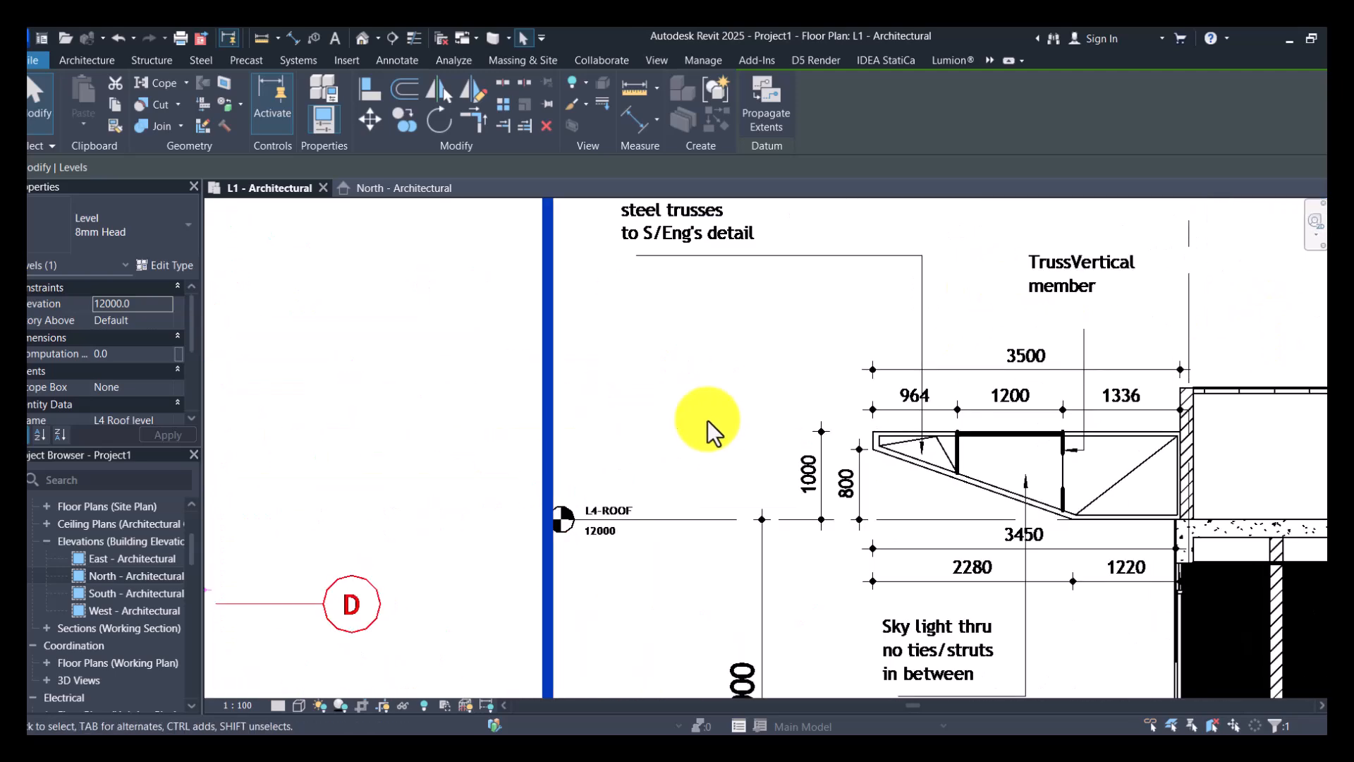
scroll(1192, 396, "down", 3)
scroll(1192, 396, "up", 1)
scroll(1193, 396, "up", 1)
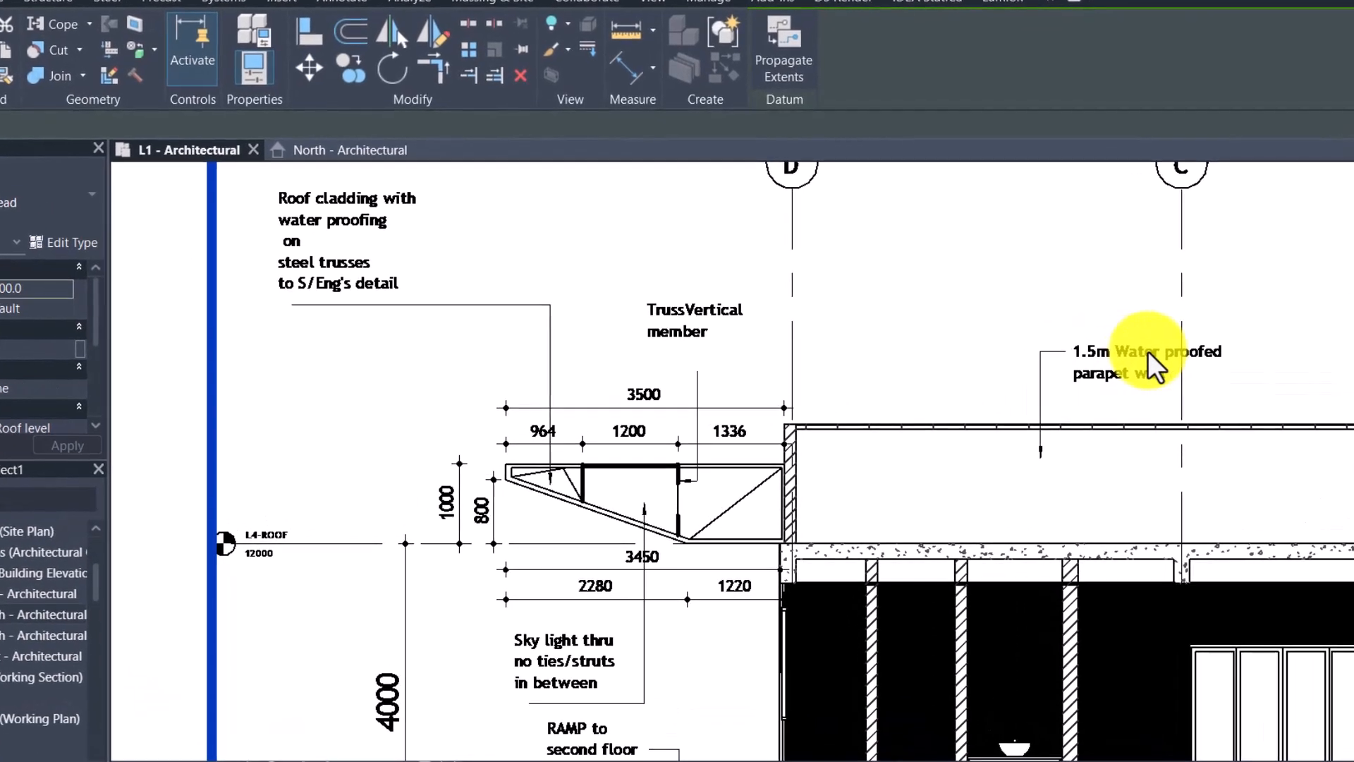
scroll(9, 621, "down", 2)
scroll(6, 628, "up", 2)
- Delete level L5 above the roof level in the North - Architectural elevation
left_click(351, 150)
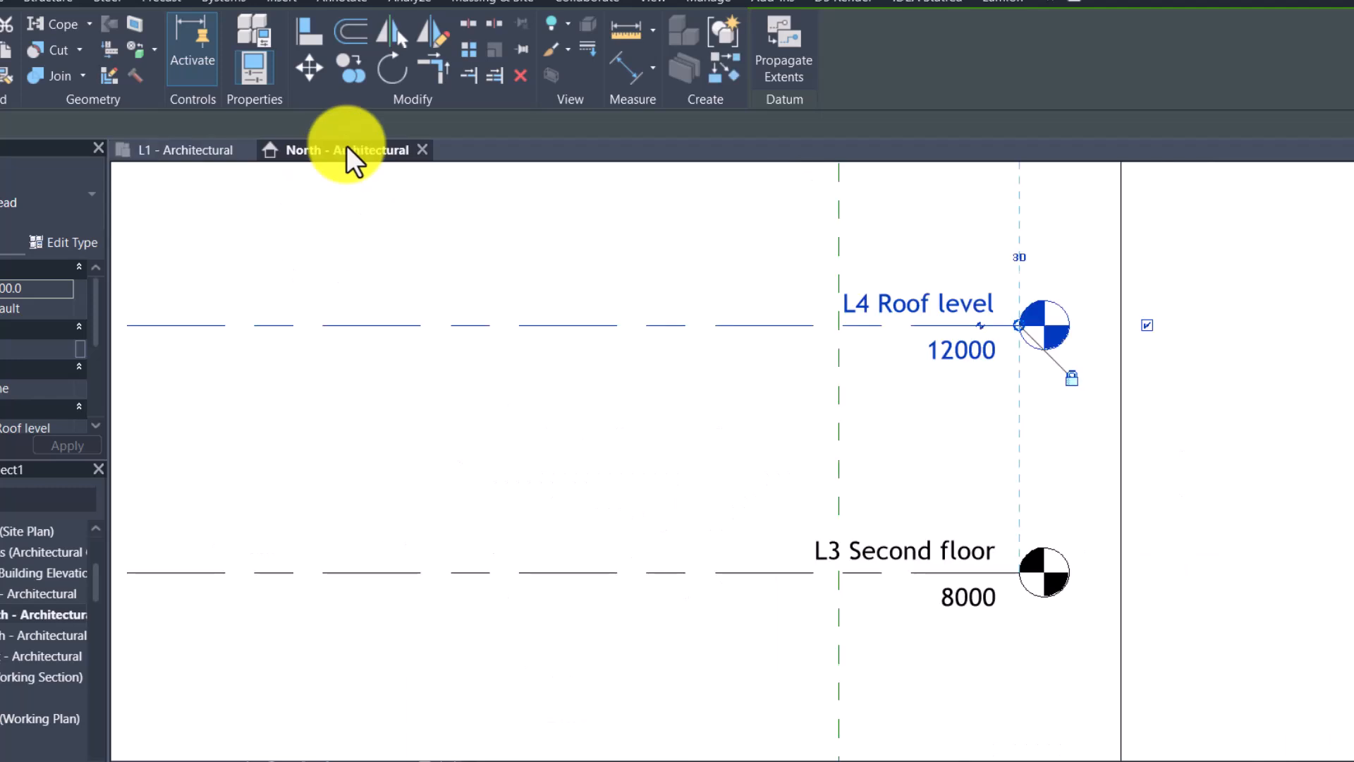
scroll(856, 696, "down", 3)
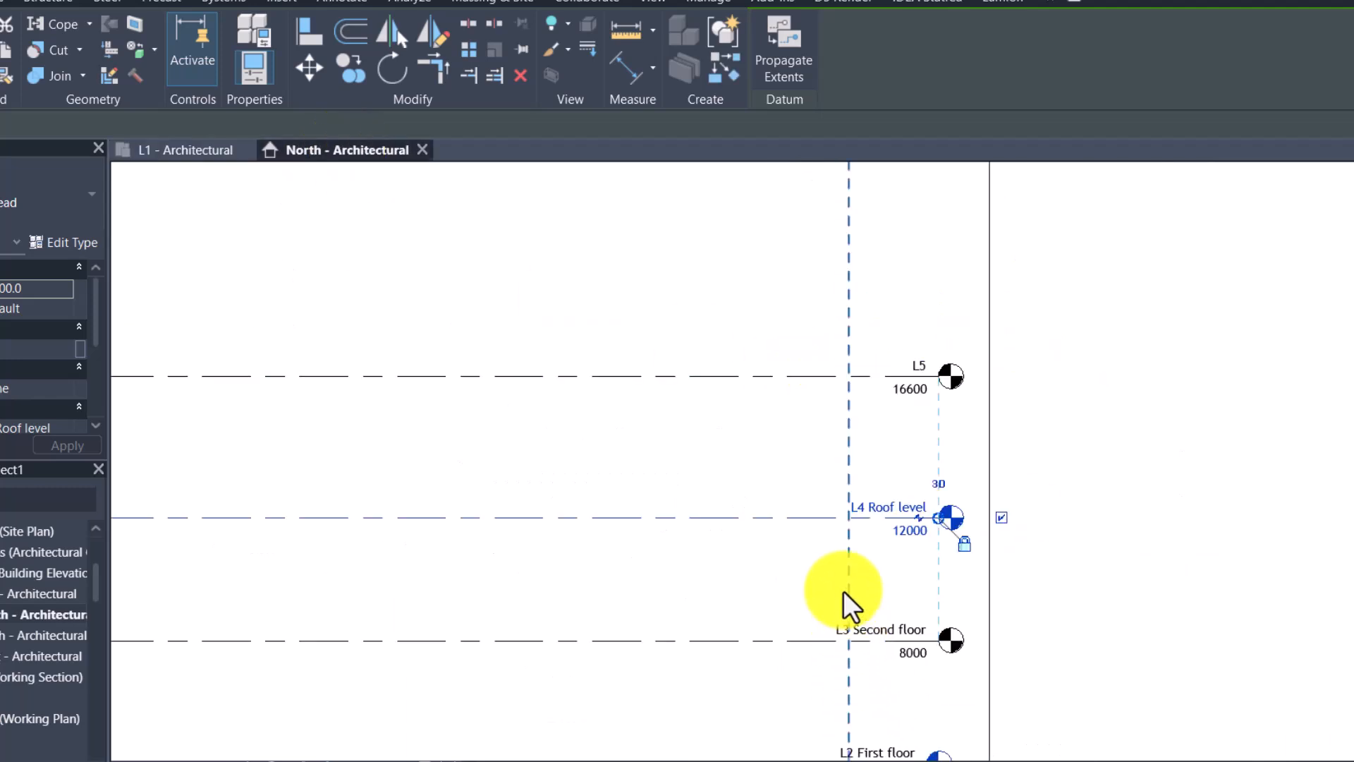
left_click(772, 378)
key("Delete")
- Draw a new level about 3000 mm below L1 Ground floor, with its ends aligned to the existing levels
scroll(839, 363, "down", 4)
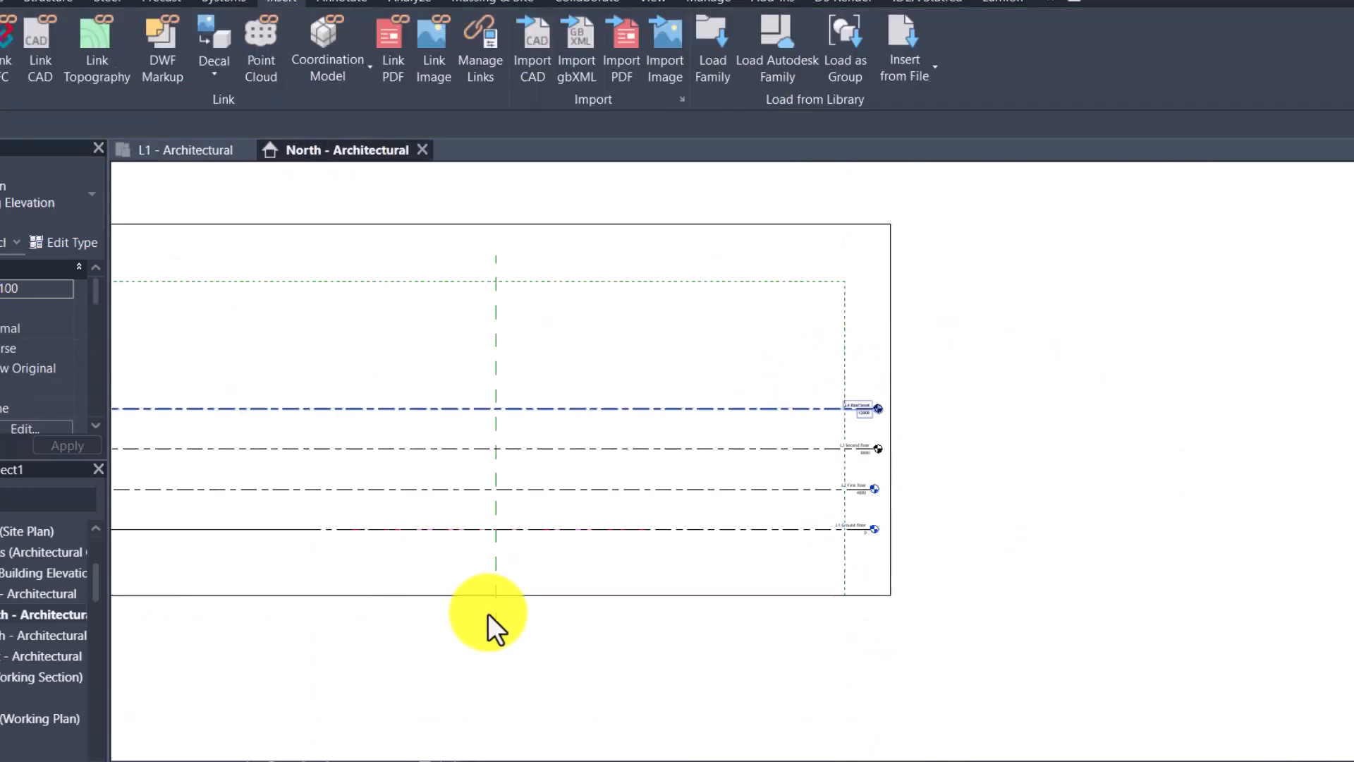
scroll(520, 602, "up", 3)
left_click(828, 463)
left_click(723, 70)
scroll(1073, 435, "down", 3)
scroll(388, 486, "up", 3)
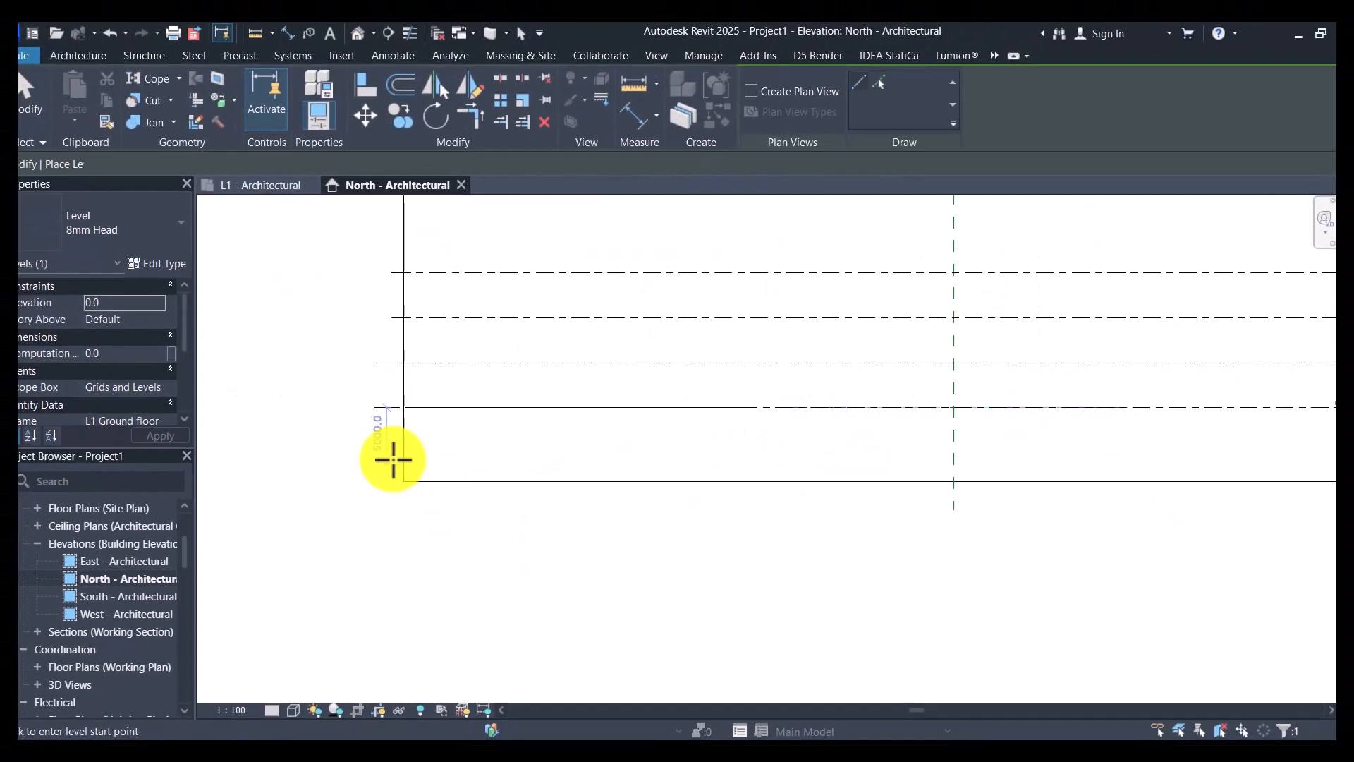
left_click(385, 446)
scroll(819, 408, "down", 3)
scroll(1049, 411, "up", 4)
scroll(1099, 482, "up", 2)
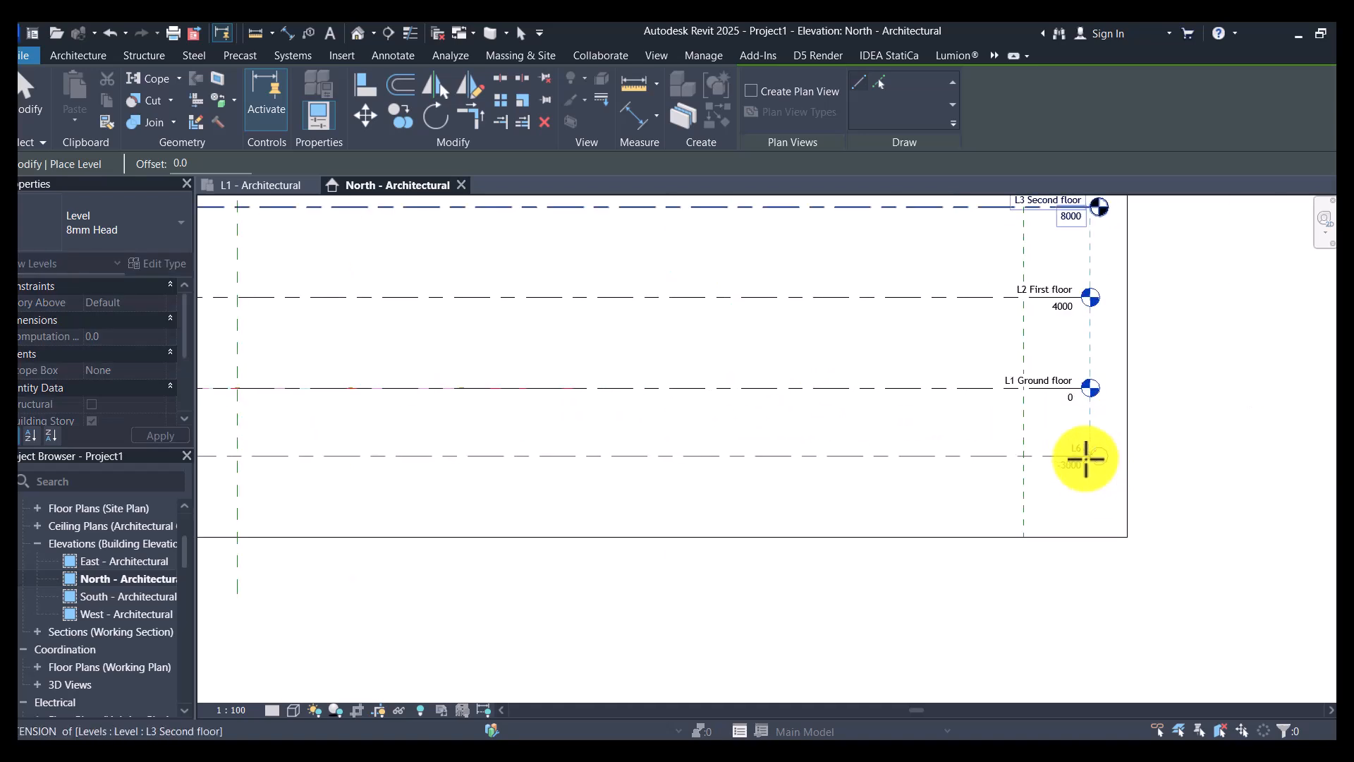
left_click(1087, 459)
scroll(1090, 457, "up", 6)
key("Escape")
key("Escape")
- Rename the new lowest level as "L00 Foundation level"
scroll(1052, 442, "up", 3)
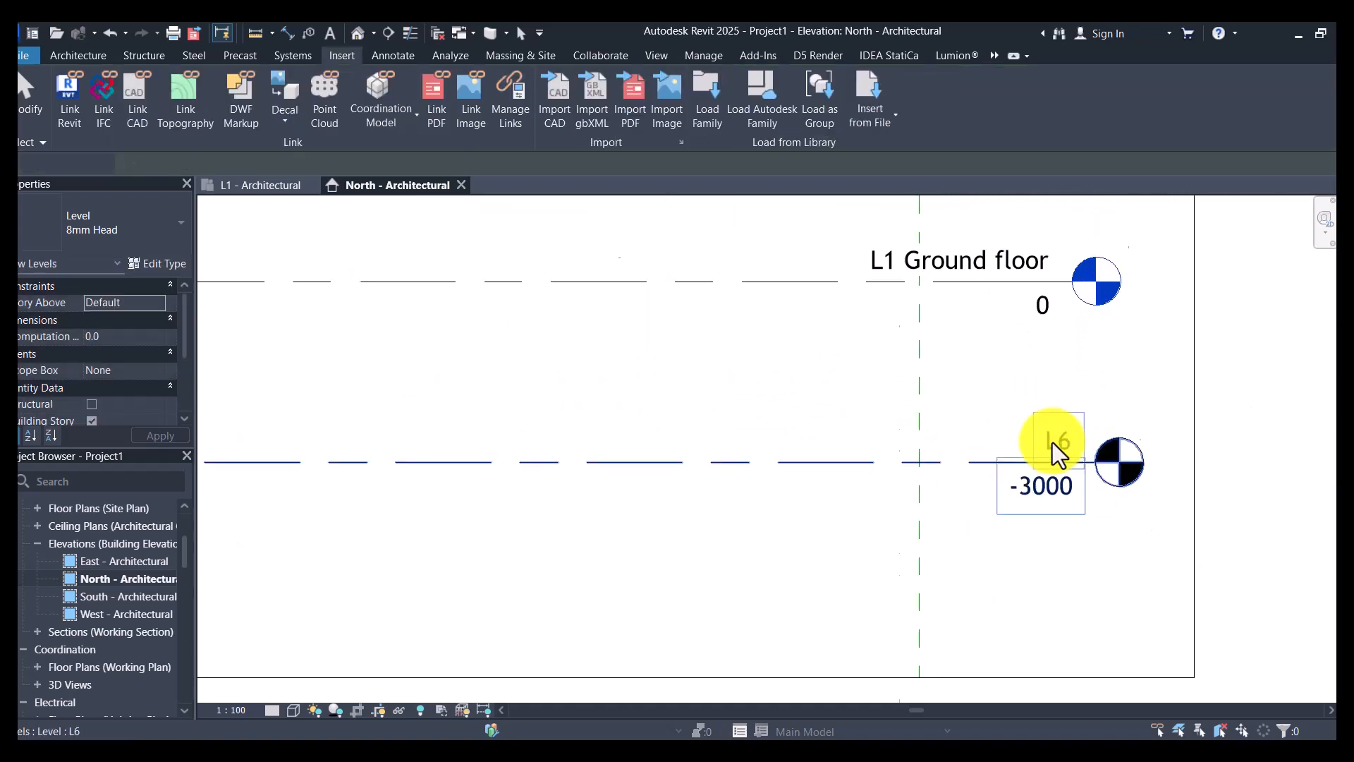
left_click(1061, 442)
double_click(1061, 441)
type("L00")
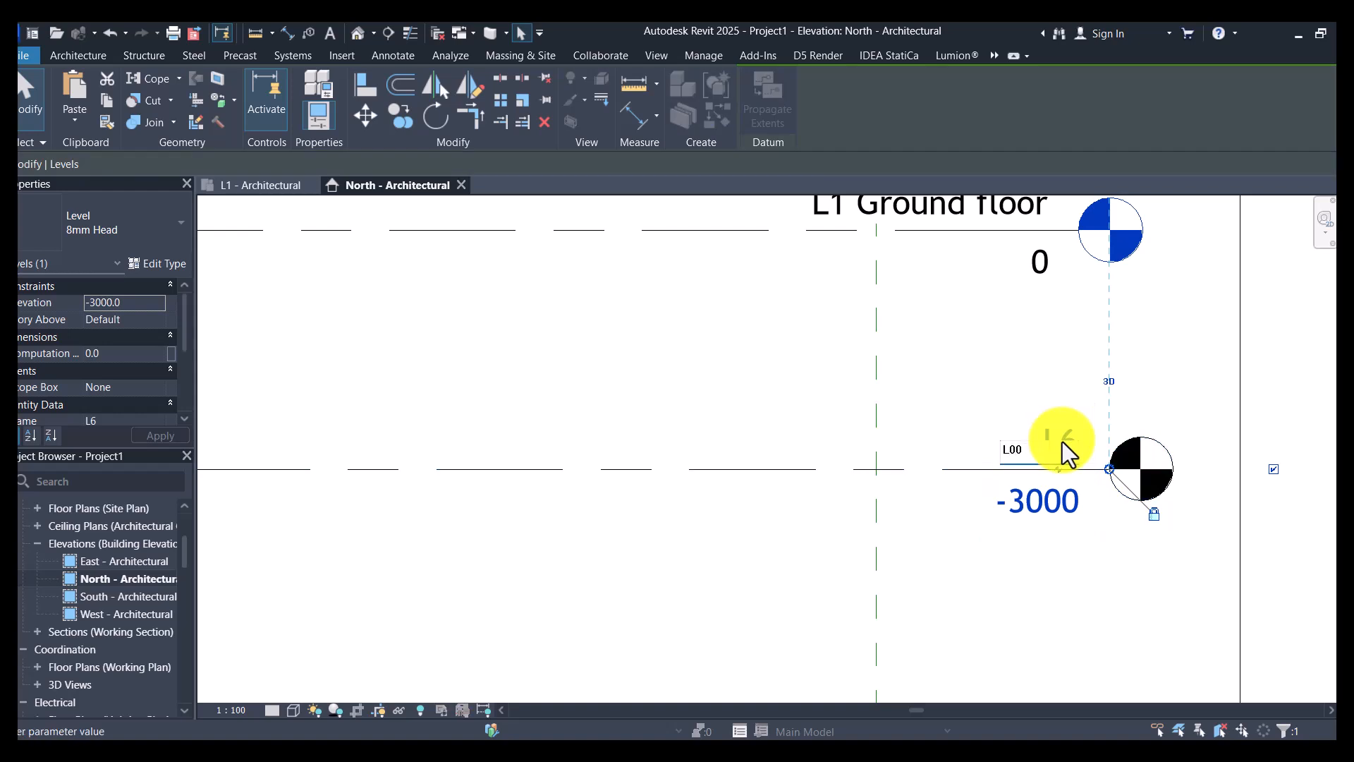
type(" Found")
type("ation")
type(" level")
key("Return")
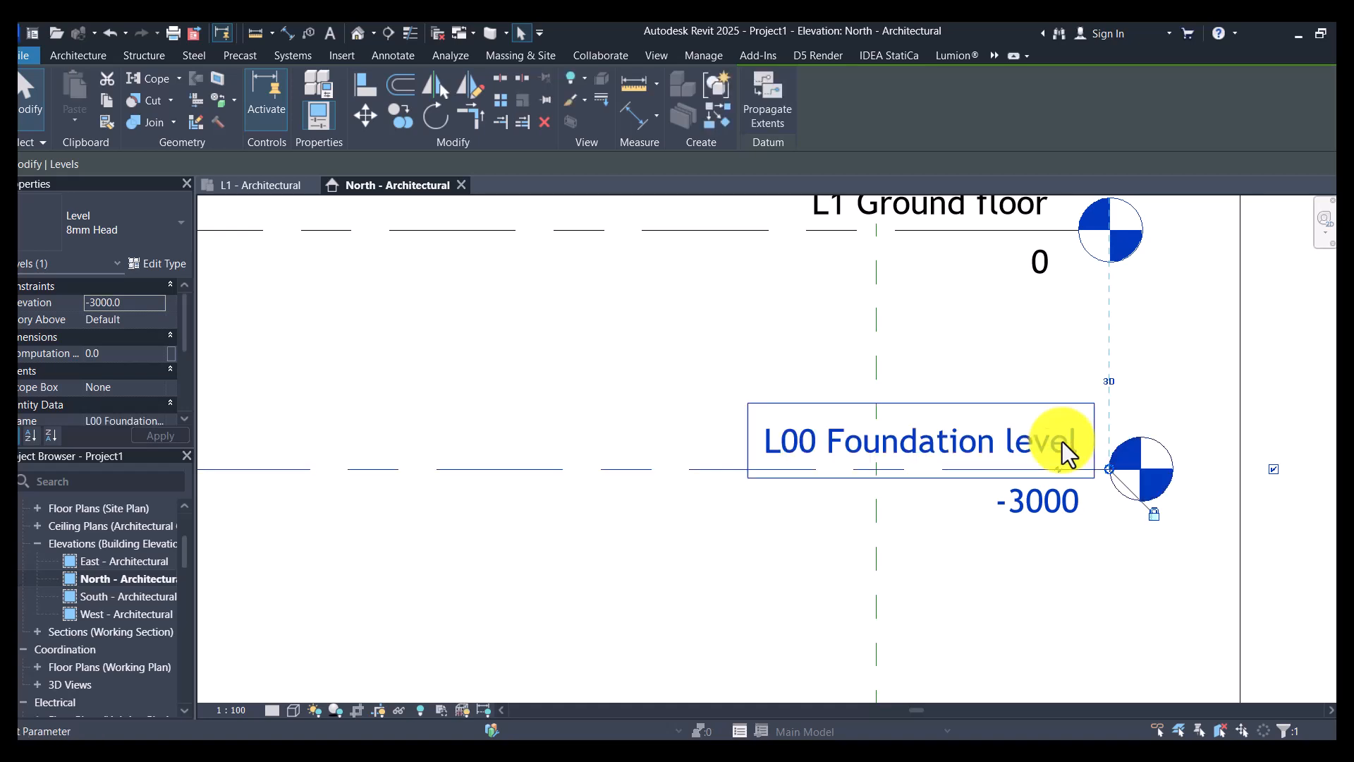
- Set the foundation level's elevation to -1500 mm
left_click(1073, 498)
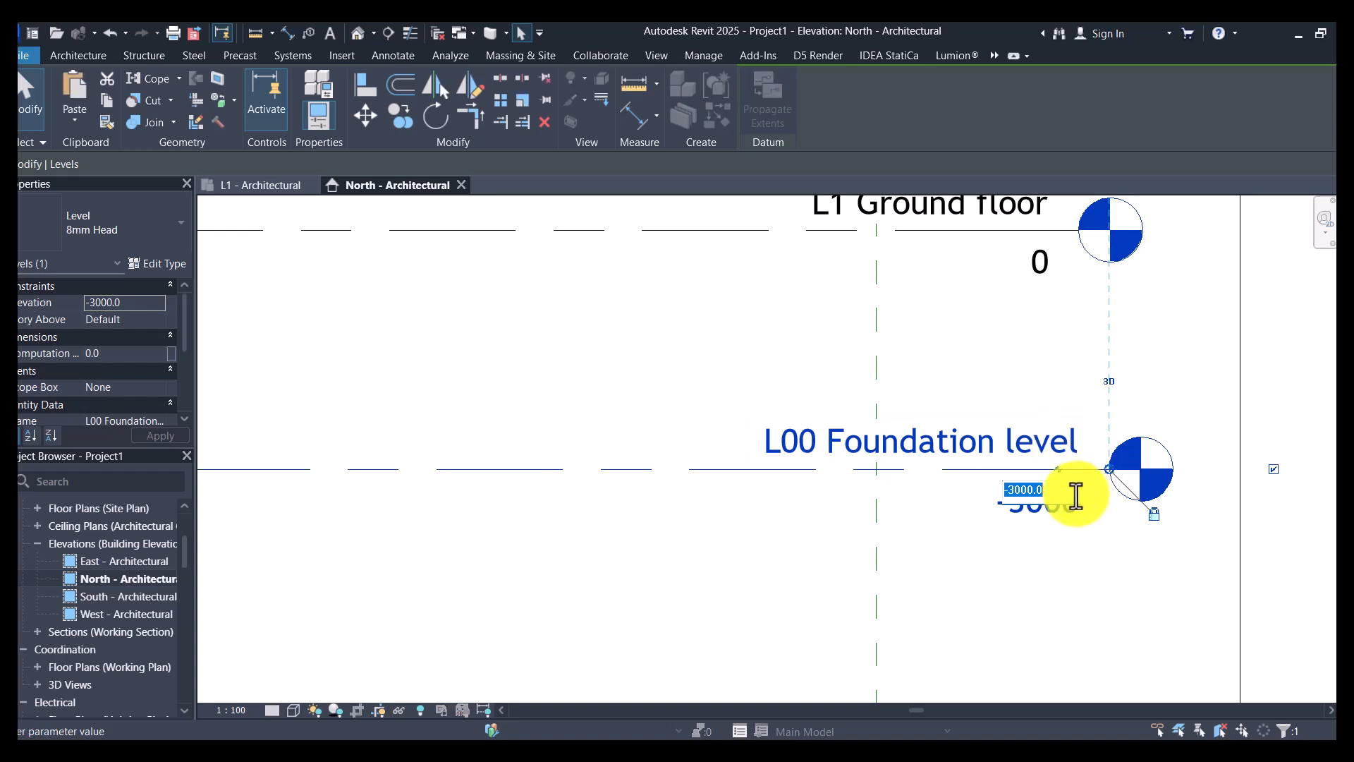
type("-1500")
key("Return")
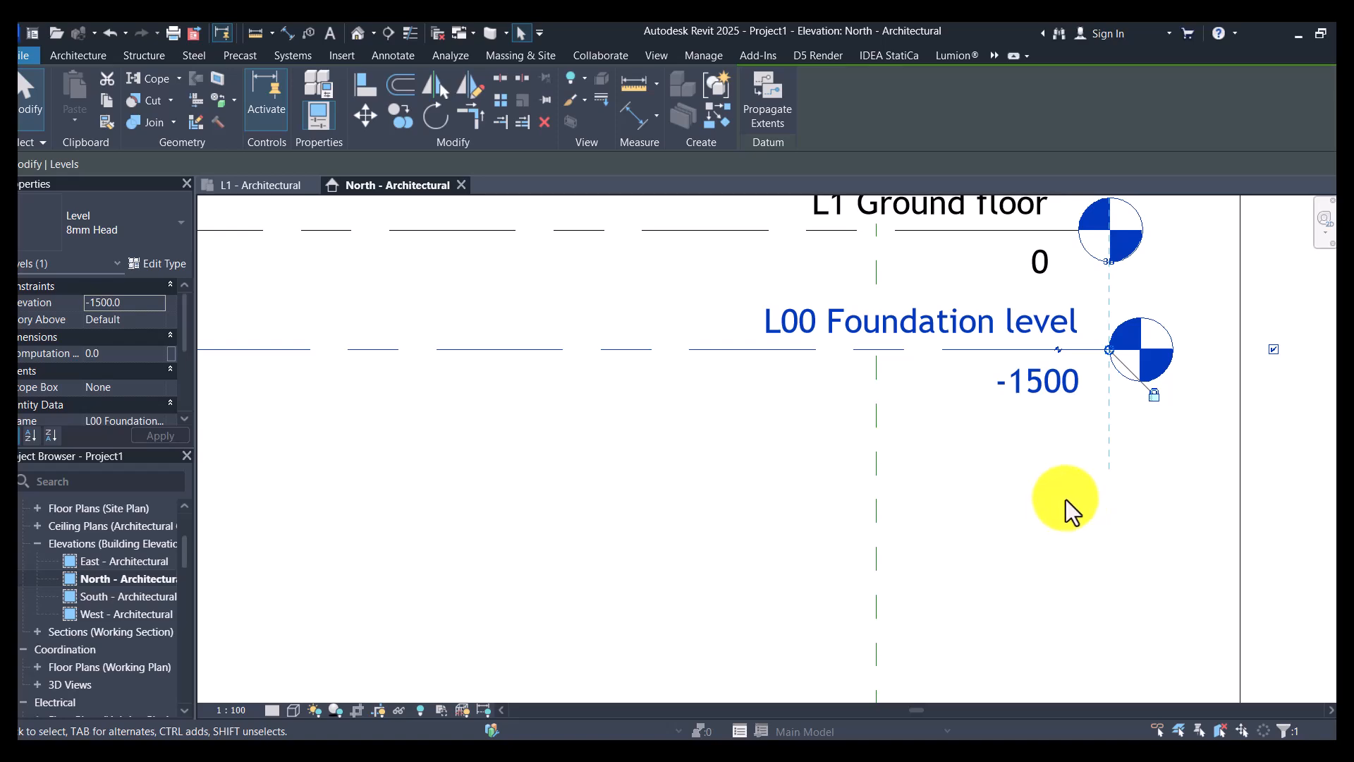
scroll(1058, 510, "down", 3)
scroll(1057, 509, "down", 4)
left_click(1057, 509)
- Assign all five levels to the Grids and Levels scope box
scroll(1138, 400, "down", 2)
scroll(692, 354, "up", 2)
scroll(96, 553, "up", 2)
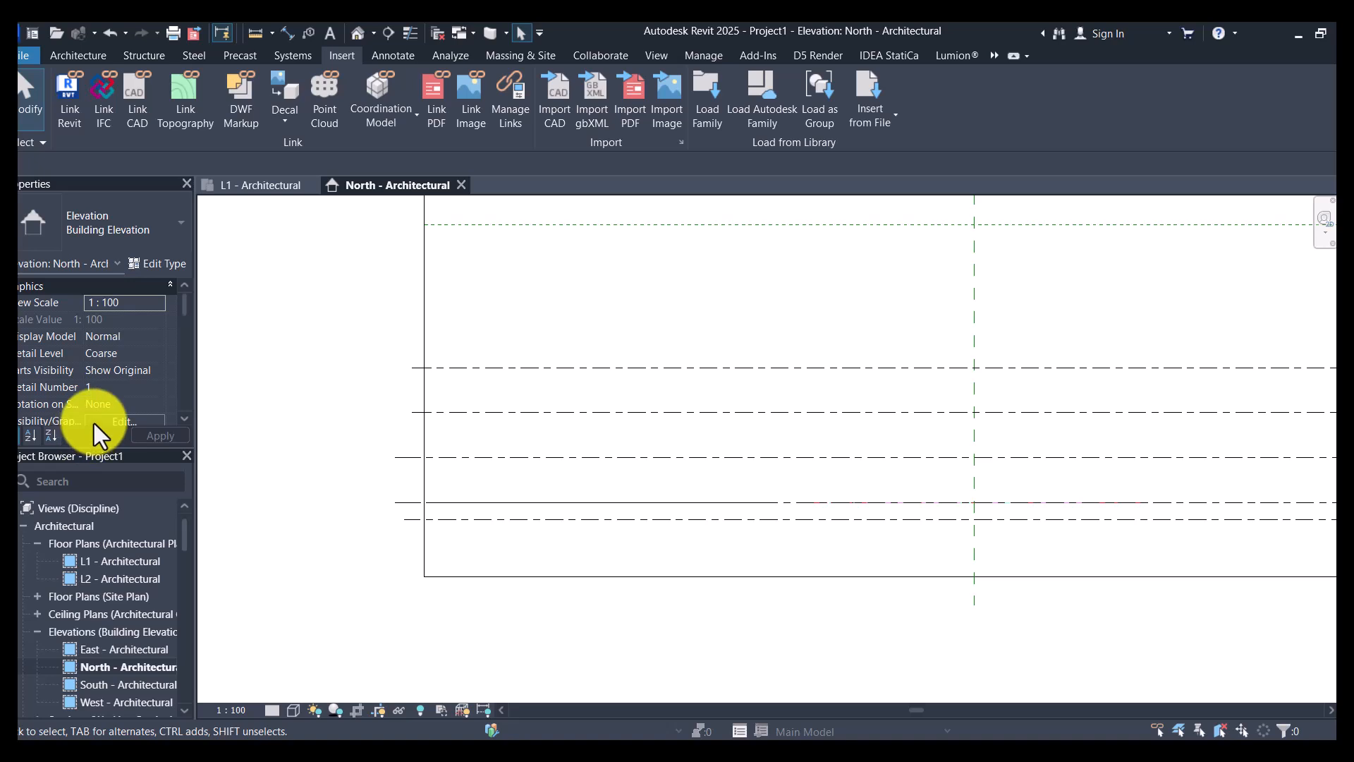
scroll(698, 444, "down", 2)
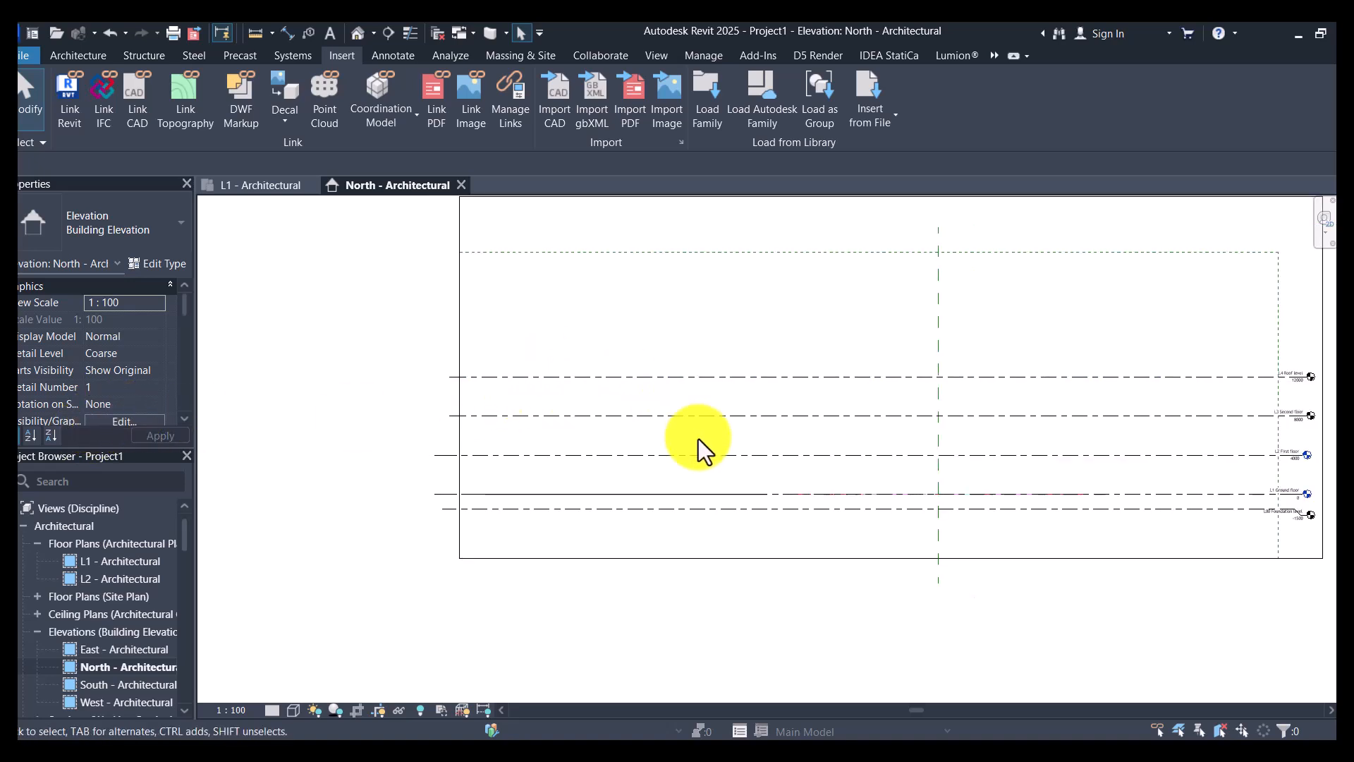
scroll(1245, 494, "up", 3)
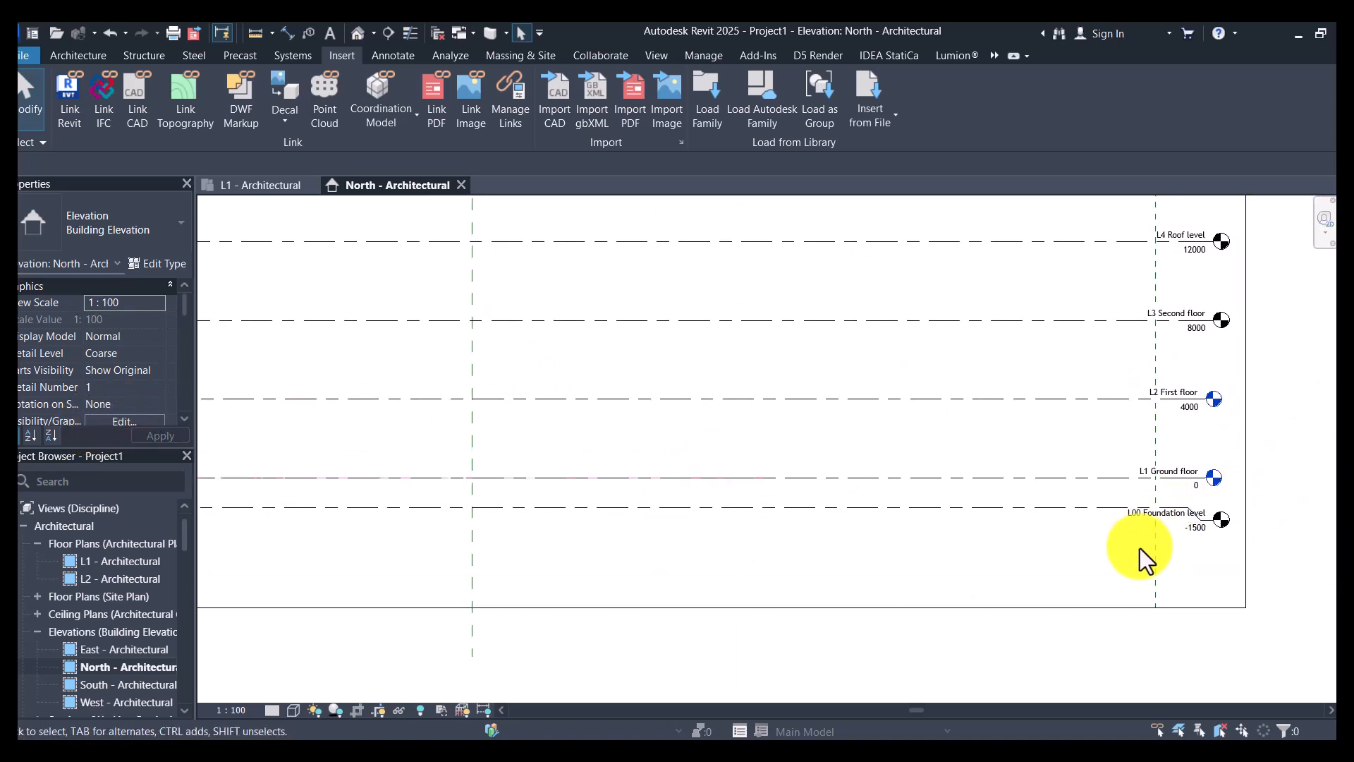
scroll(1099, 553, "down", 1)
left_click_drag(1099, 553, 1019, 256)
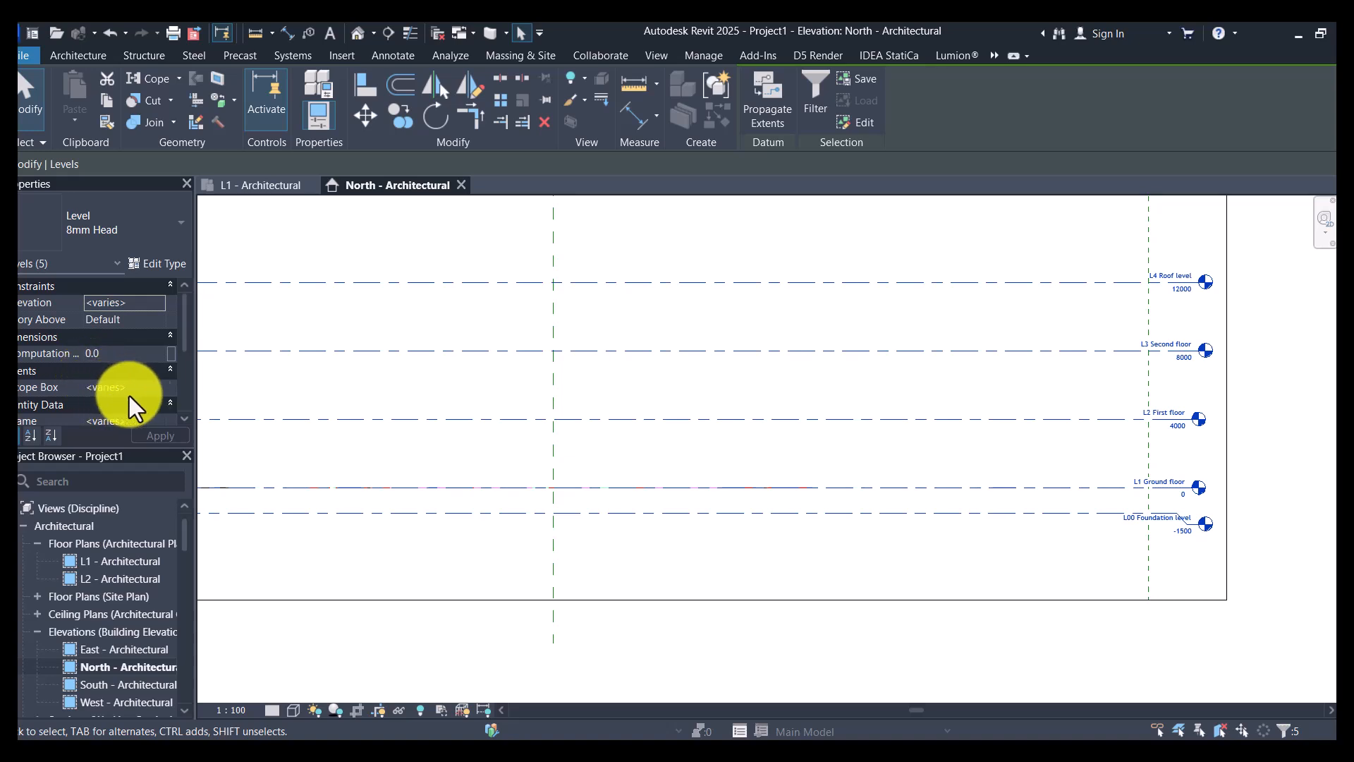
left_click(157, 387)
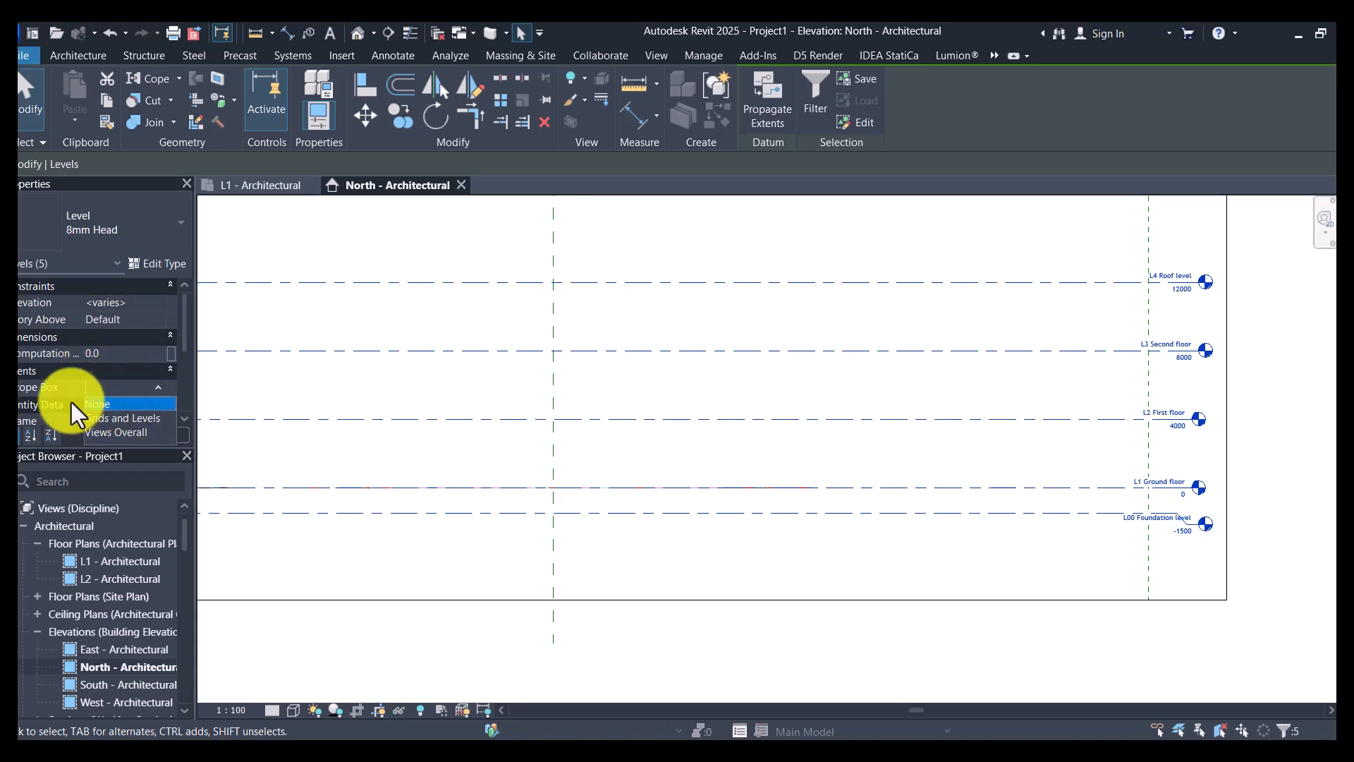
left_click(144, 421)
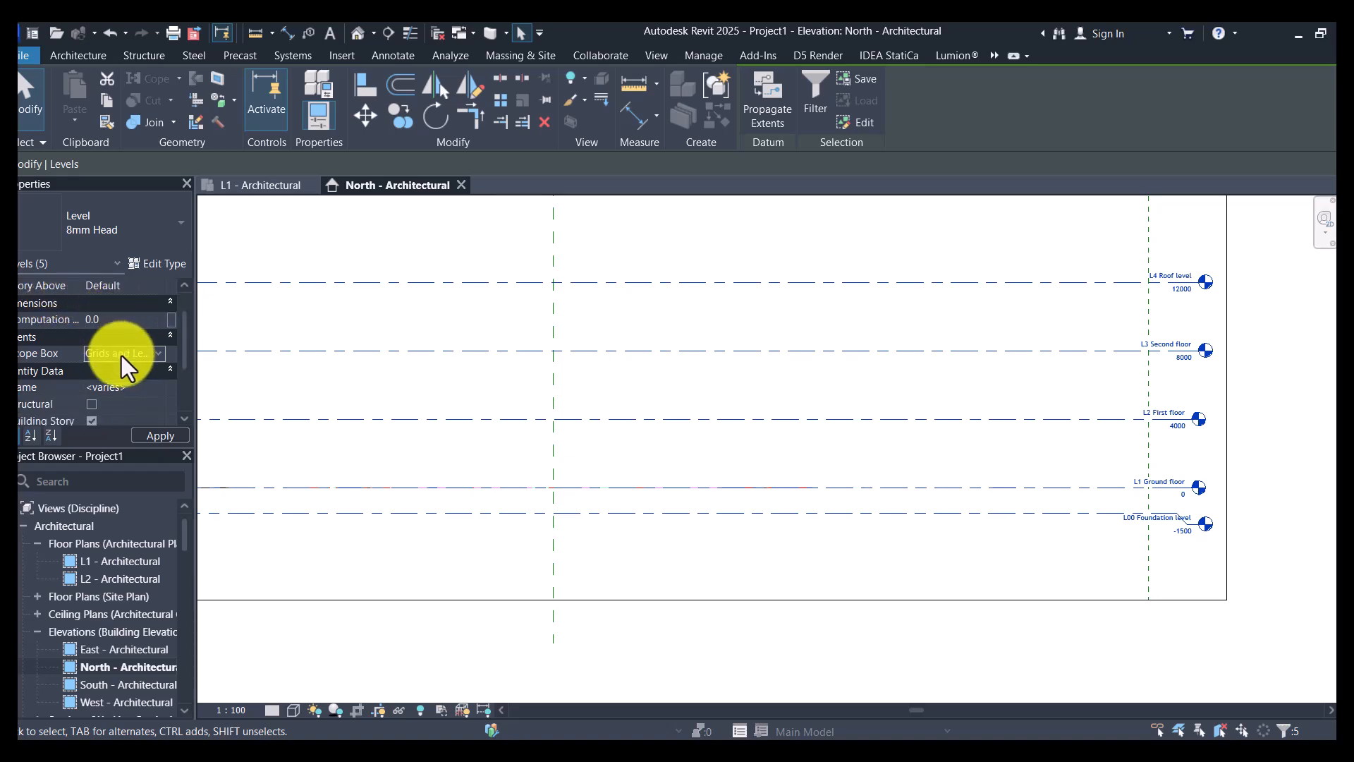
- Mark all five levels as Structural and clear the selection
scroll(134, 399, "down", 3)
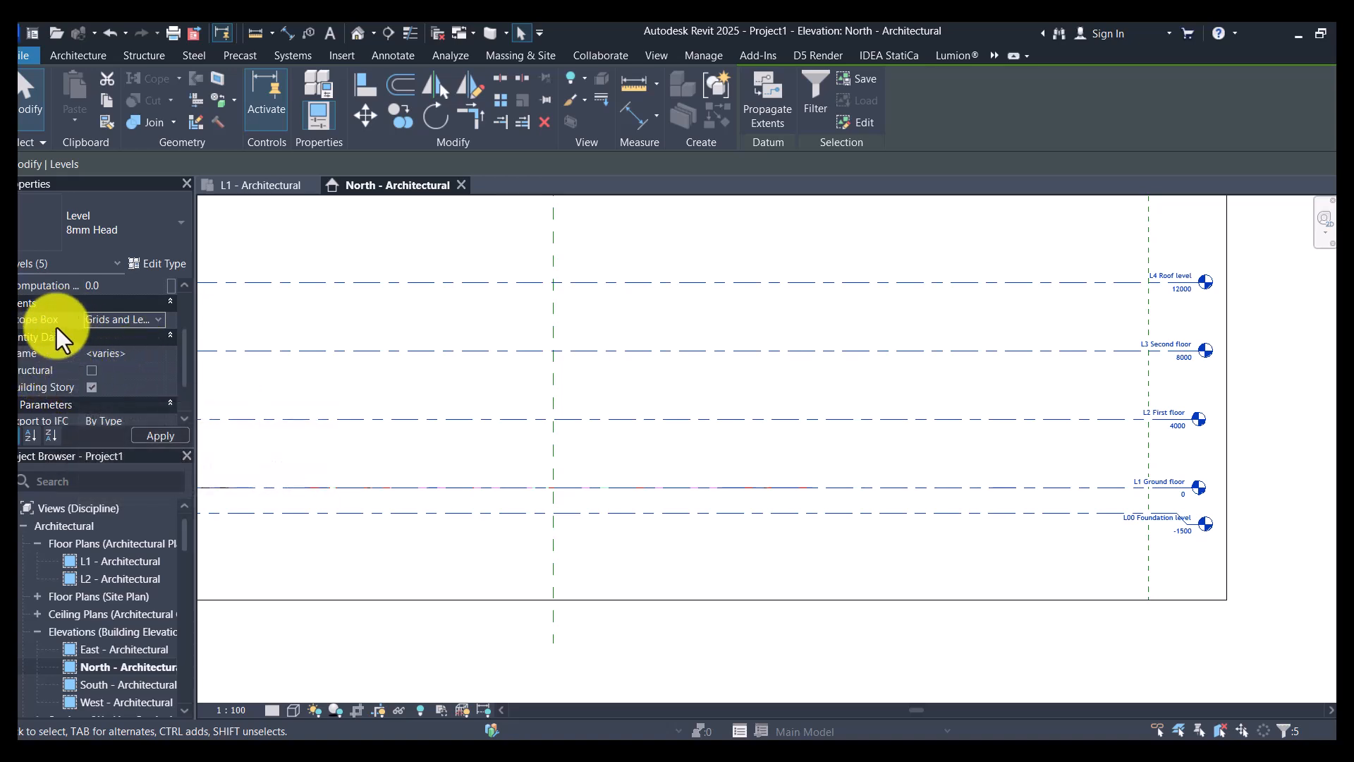
left_click(87, 371)
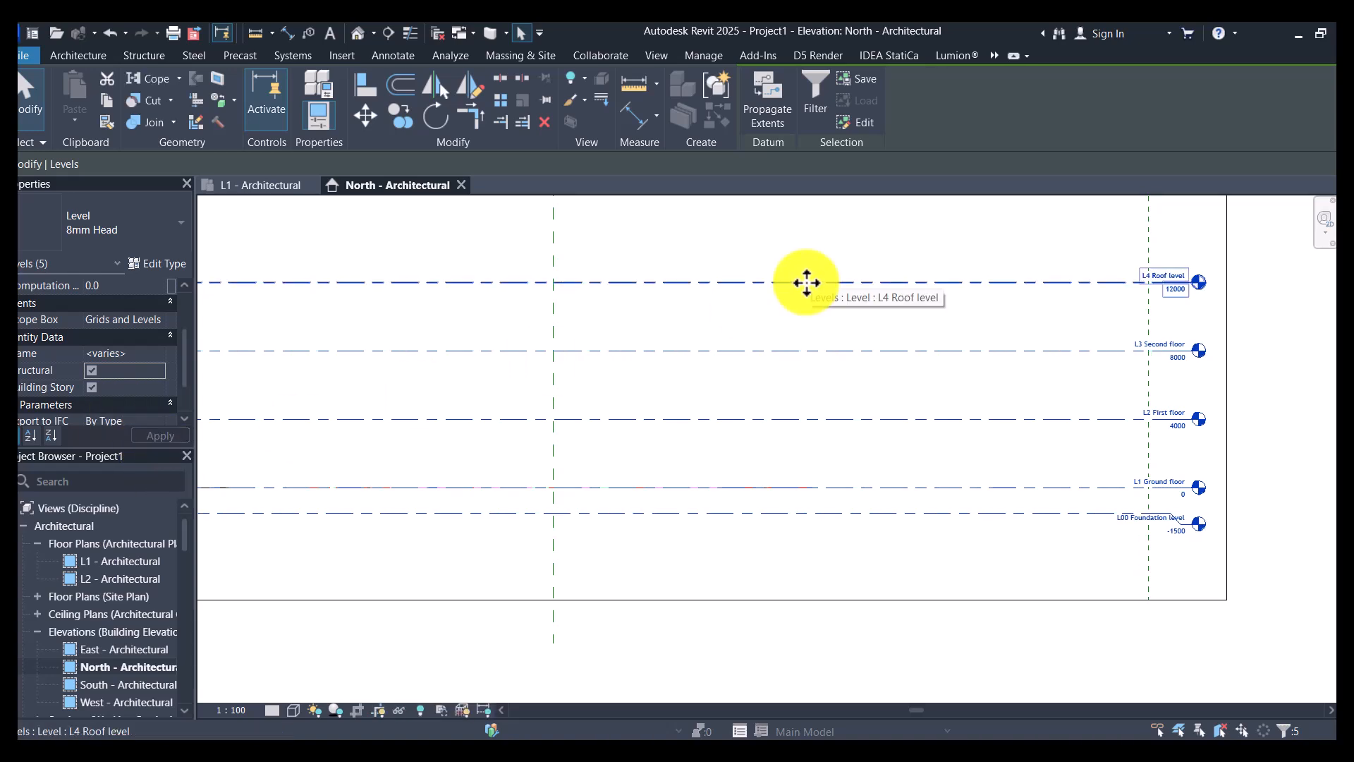
scroll(899, 464, "down", 2)
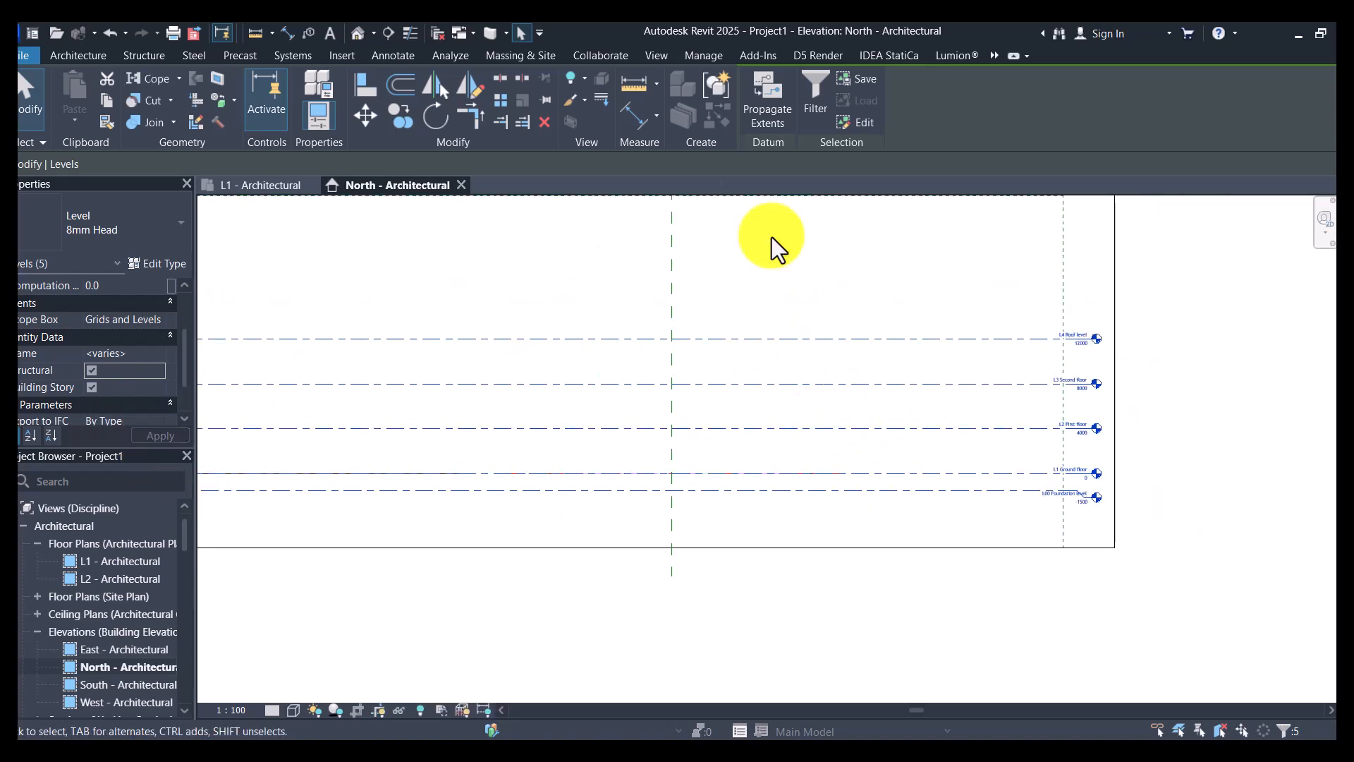
key("Escape")
- Create structural plan views for L00 Foundation level, L3 Second floor and L4 Roof level
left_click(656, 56)
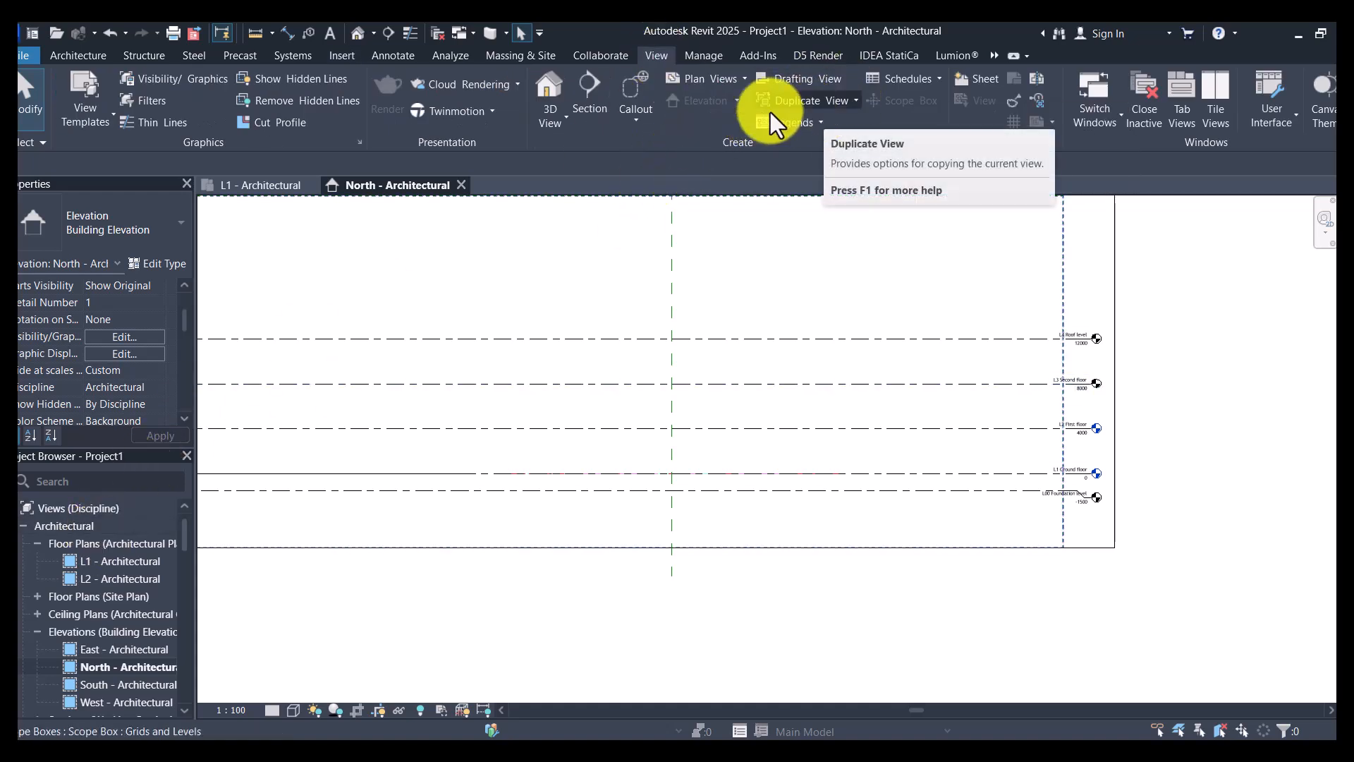
left_click(739, 85)
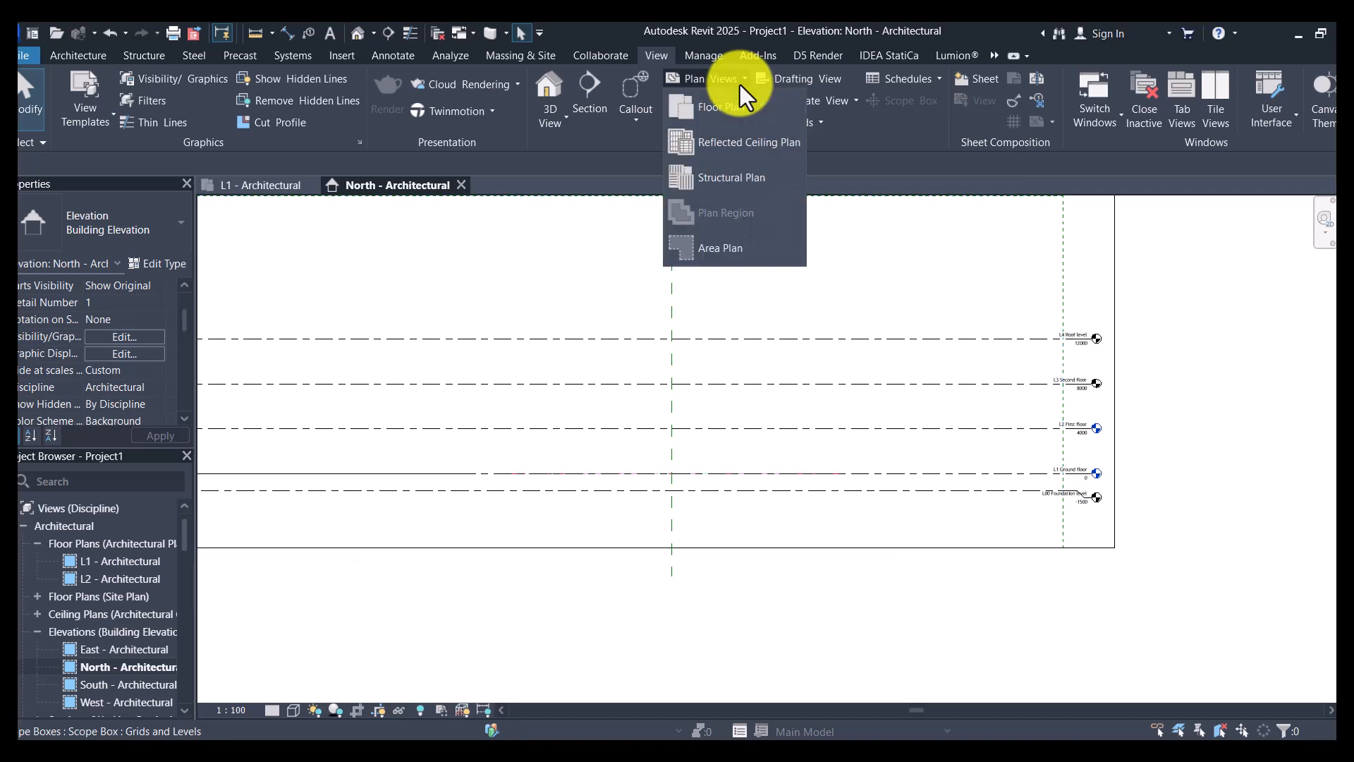
left_click(741, 176)
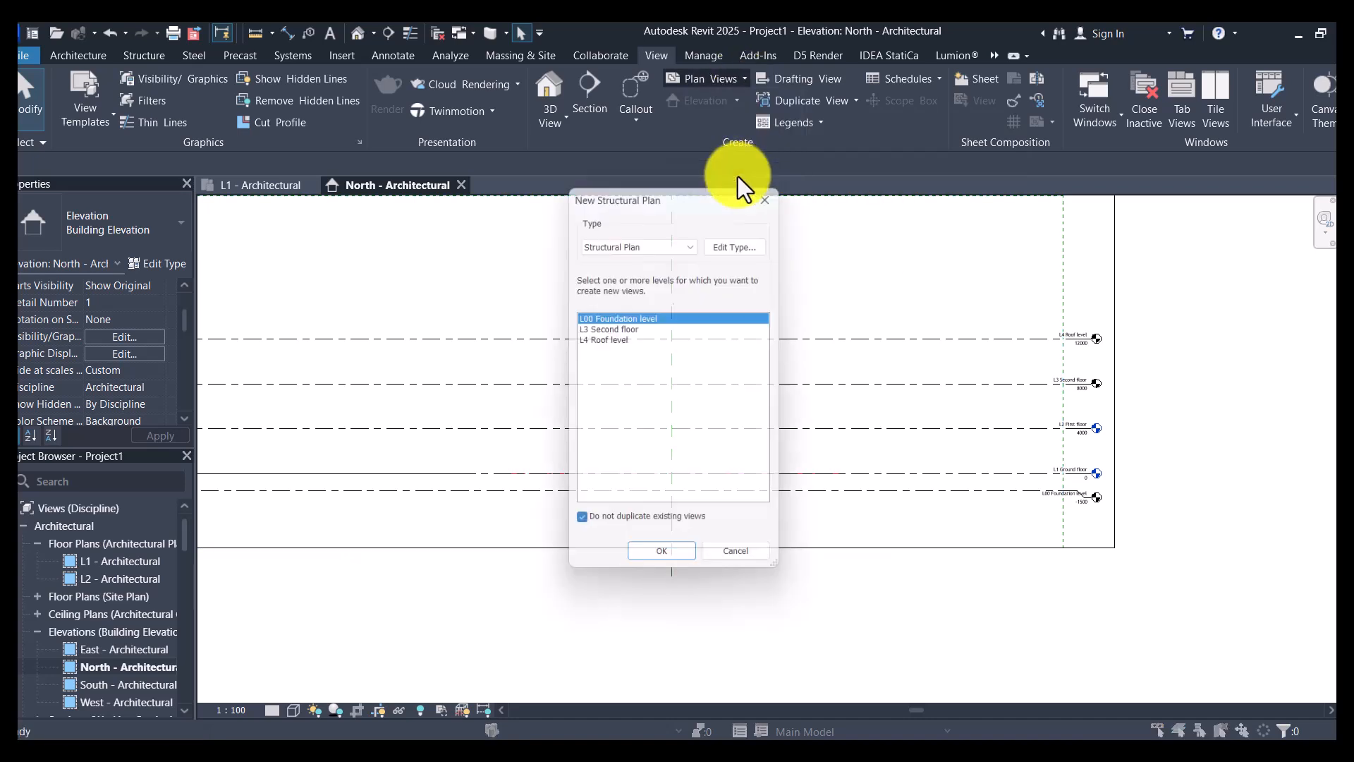
left_click(624, 342, "shift")
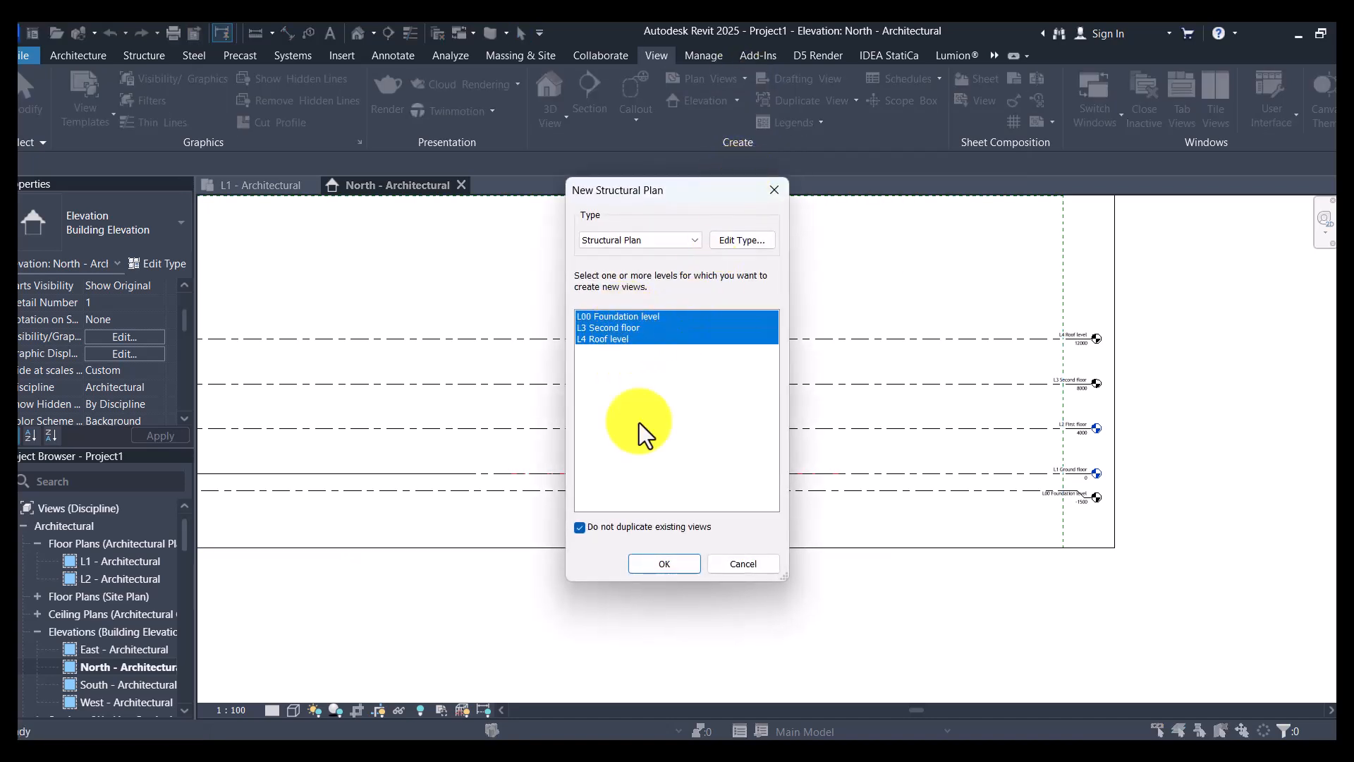
left_click(662, 563)
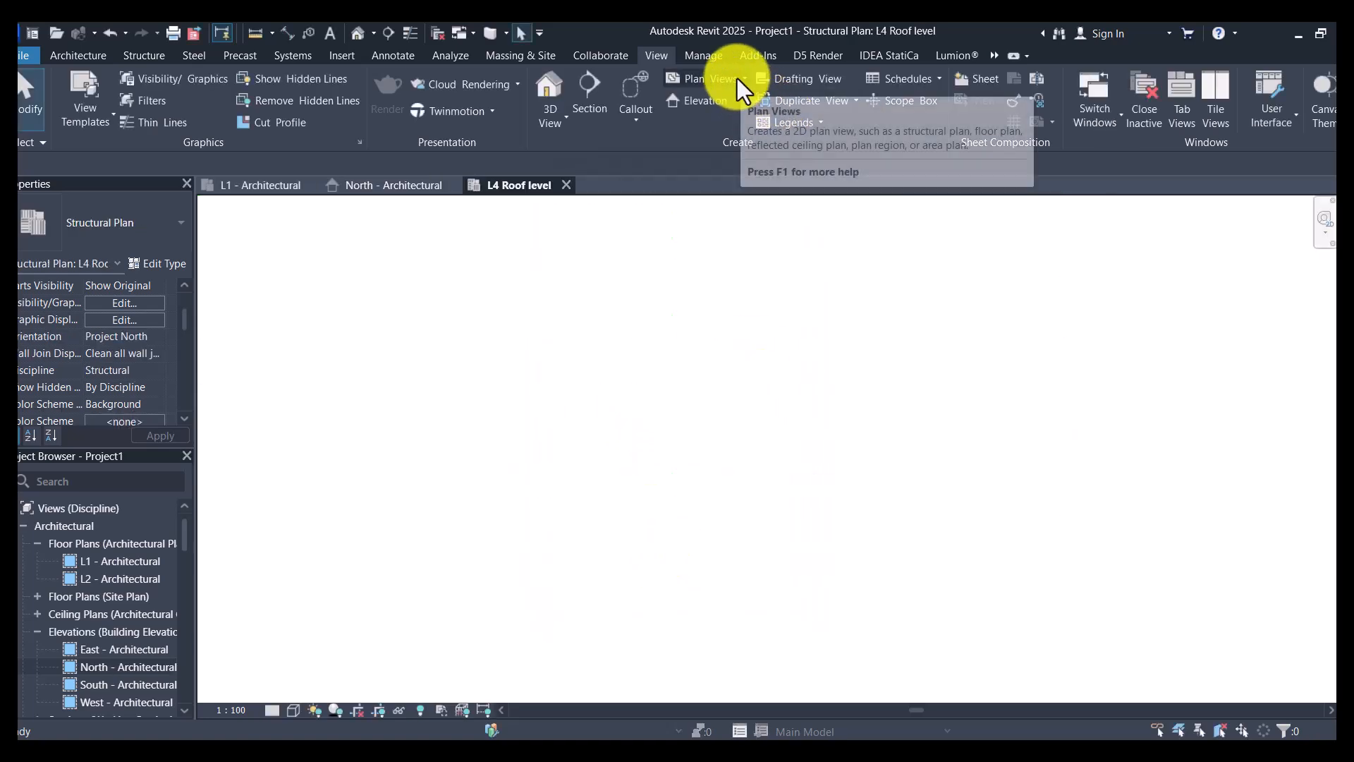
- Create architectural floor plan views for L00 Foundation level, L3 Second floor and L4 Roof level
left_click(738, 79)
left_click(733, 117)
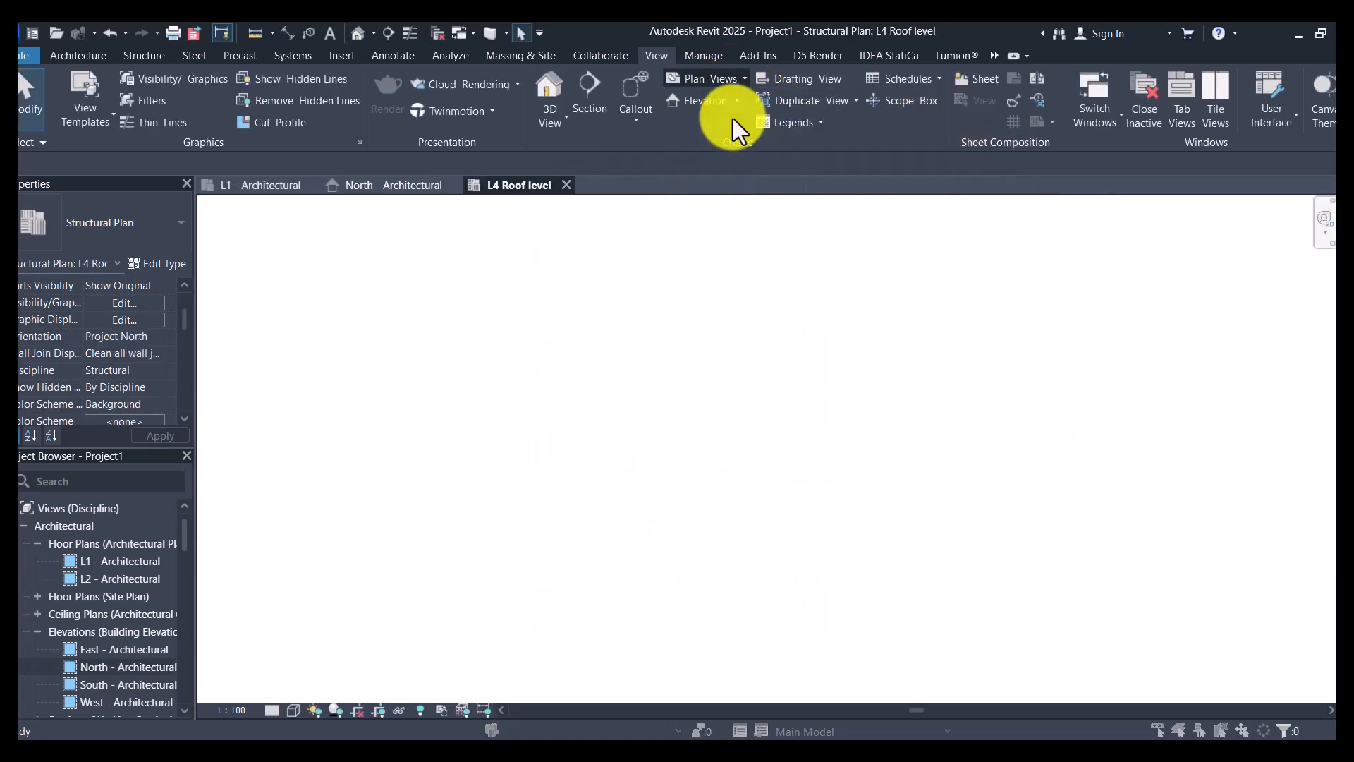
left_click(620, 341, "shift")
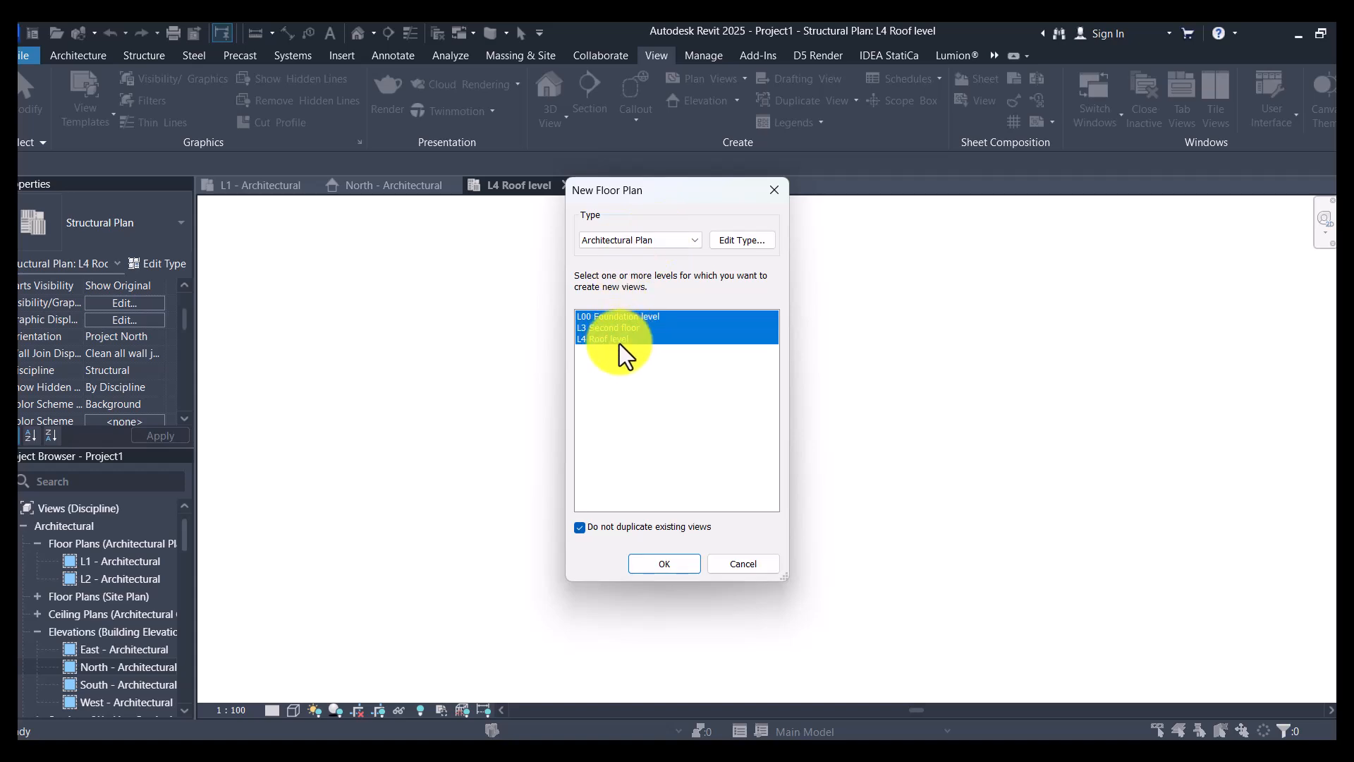
left_click(666, 564)
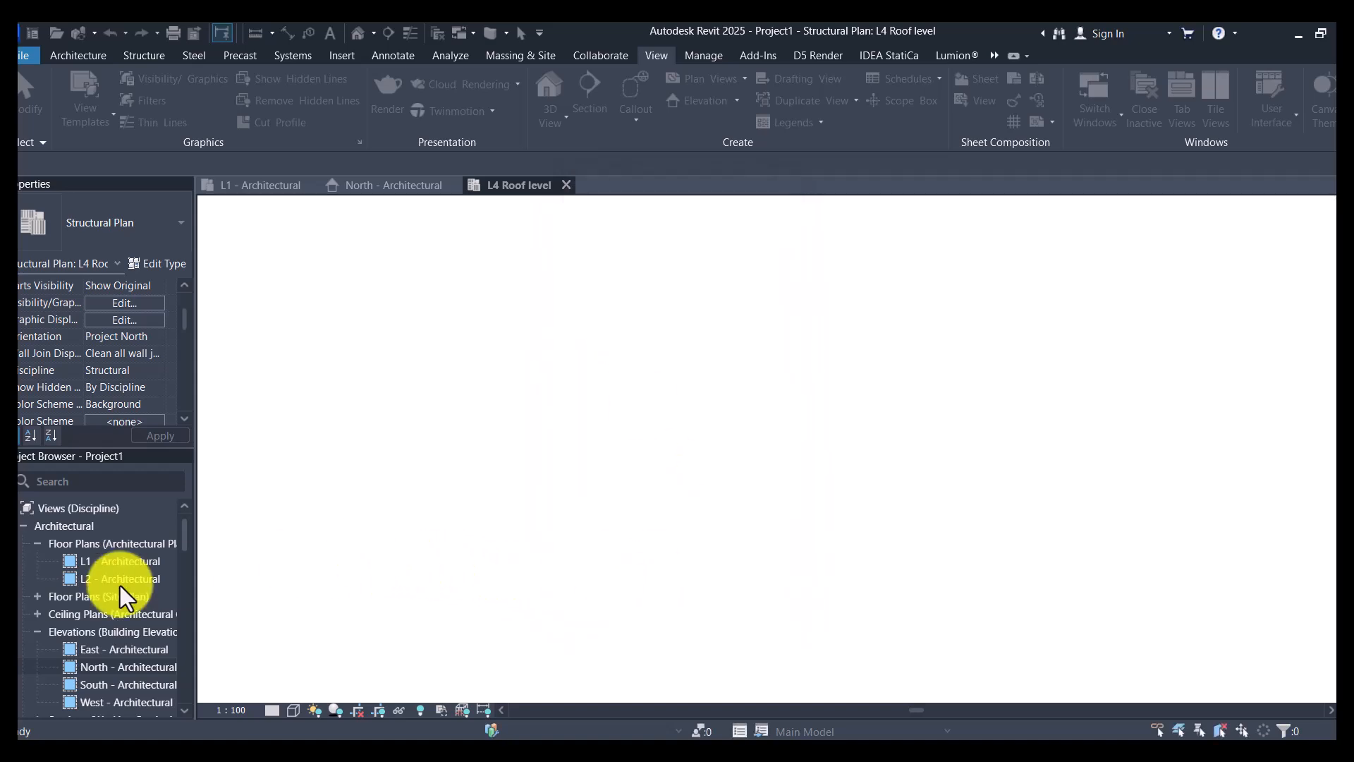
scroll(91, 615, "up", 1)
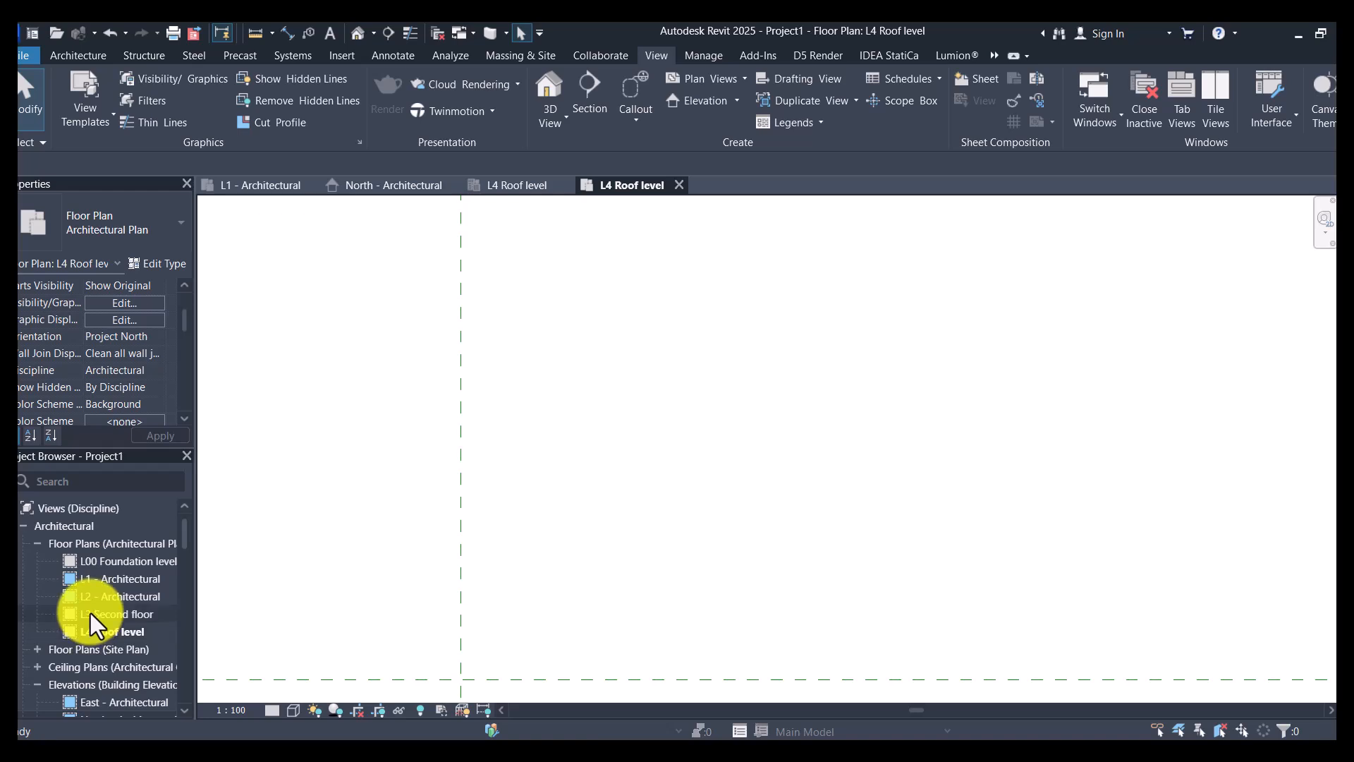
scroll(704, 388, "down", 3)
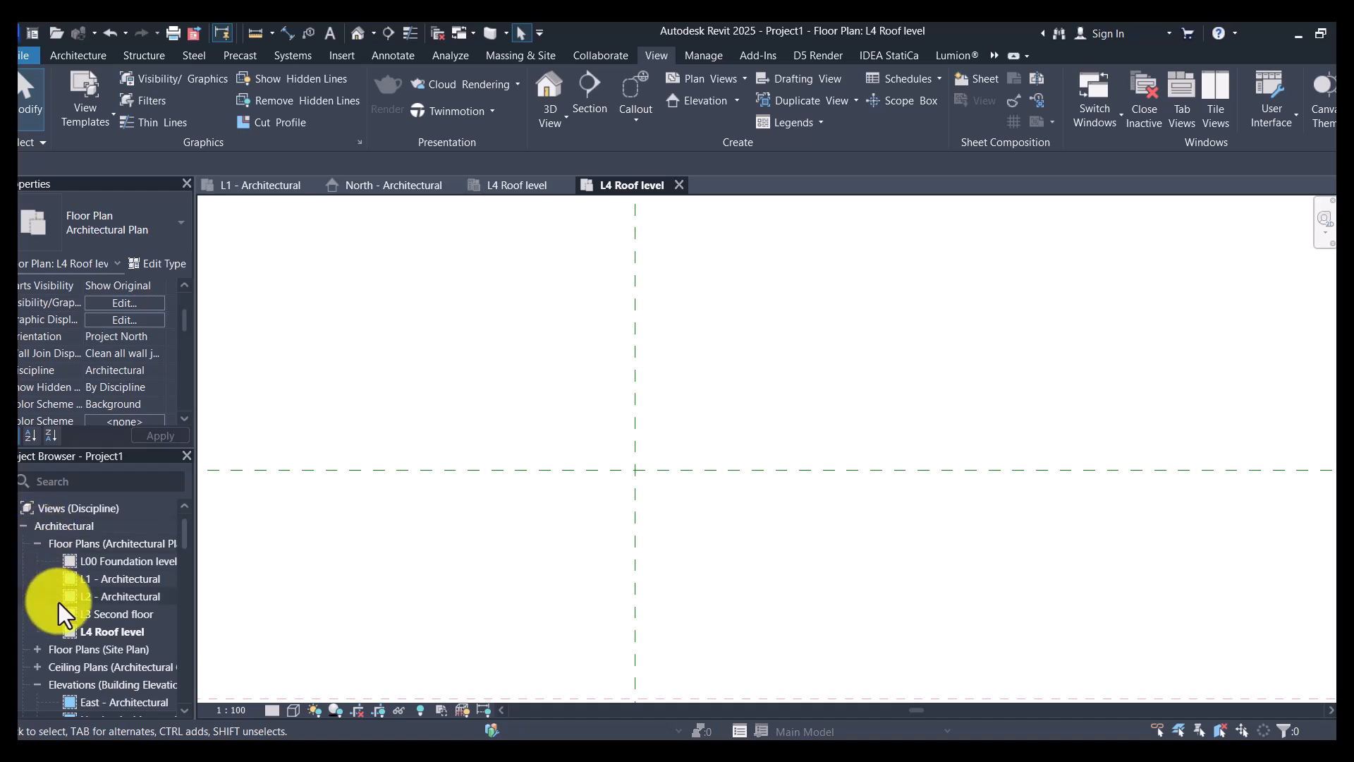
scroll(60, 607, "down", 2)
scroll(61, 608, "up", 2)
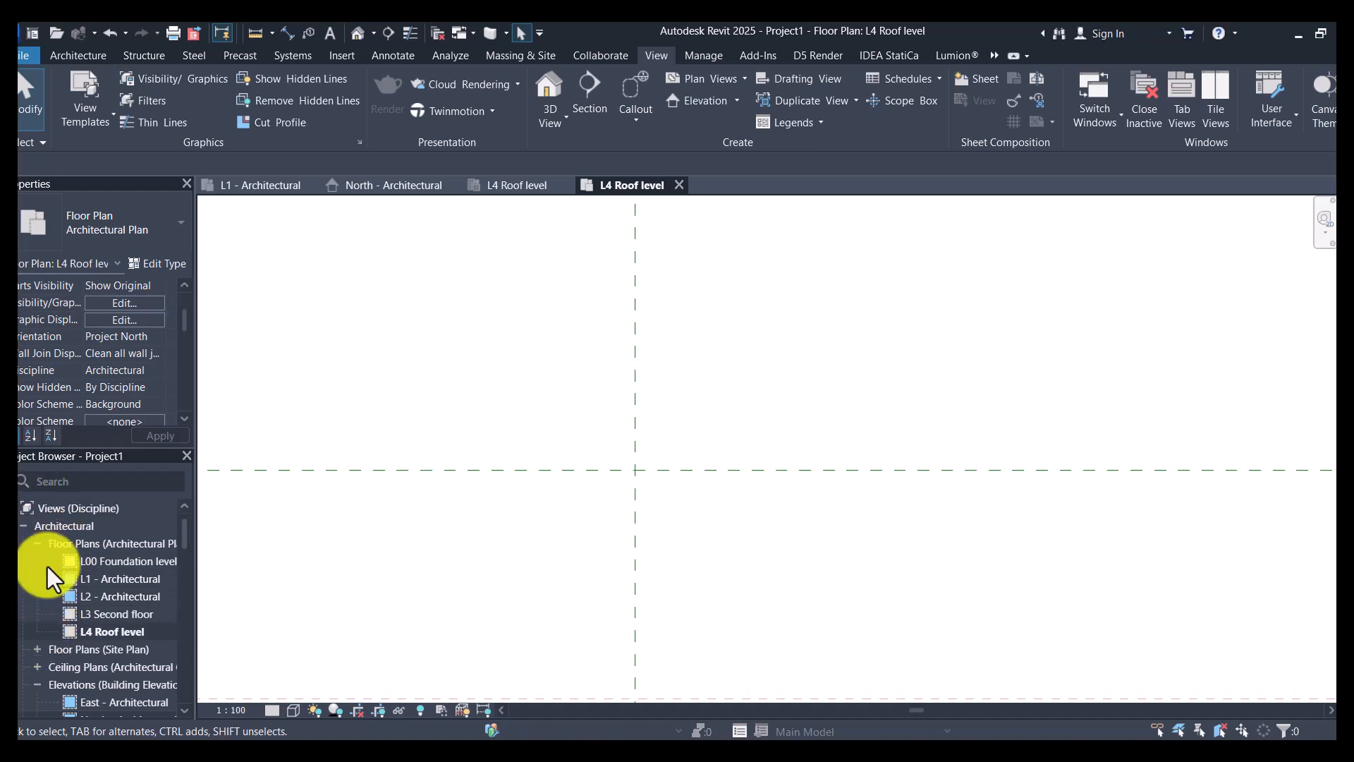
scroll(95, 591, "down", 4)
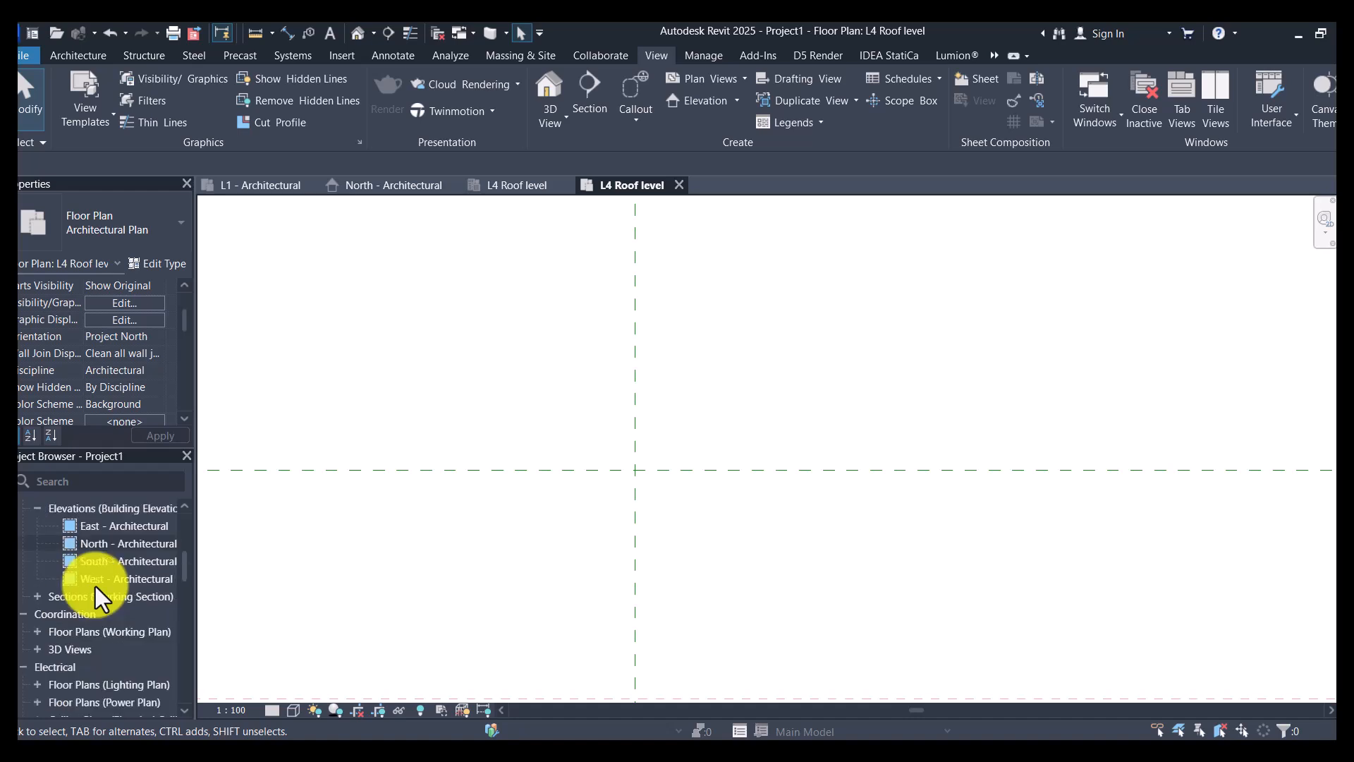
- Collapse the architectural floor plans group and expand the Structural Plans group to list its level views
scroll(95, 587, "down", 4)
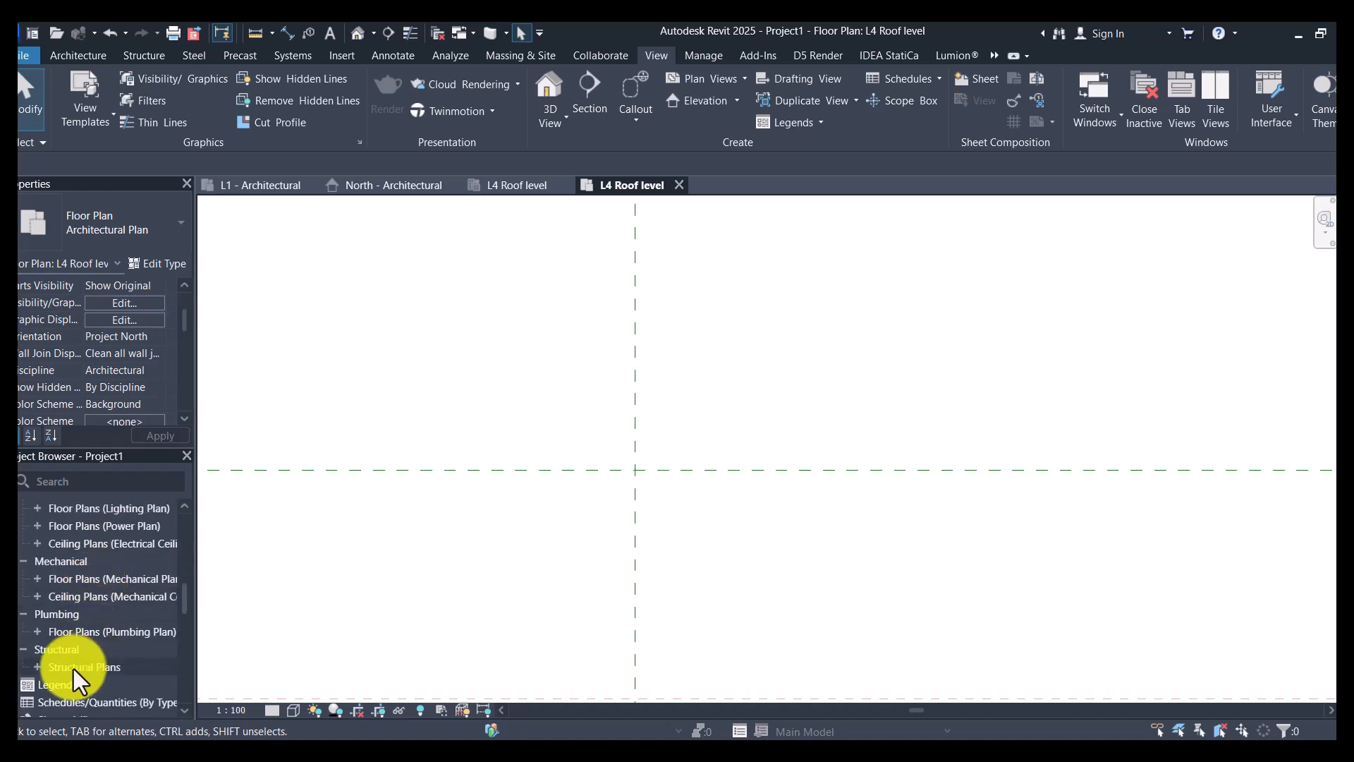
scroll(61, 663, "up", 8)
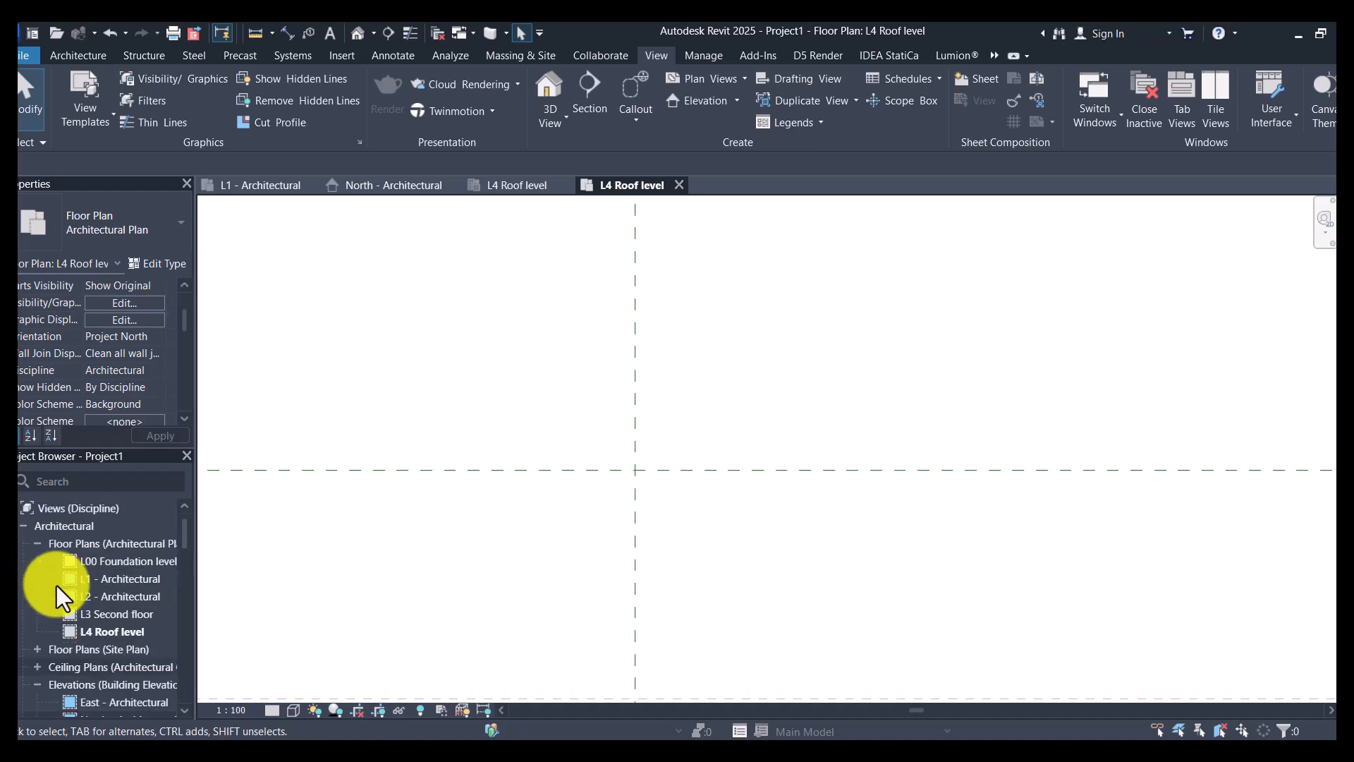
left_click(39, 543)
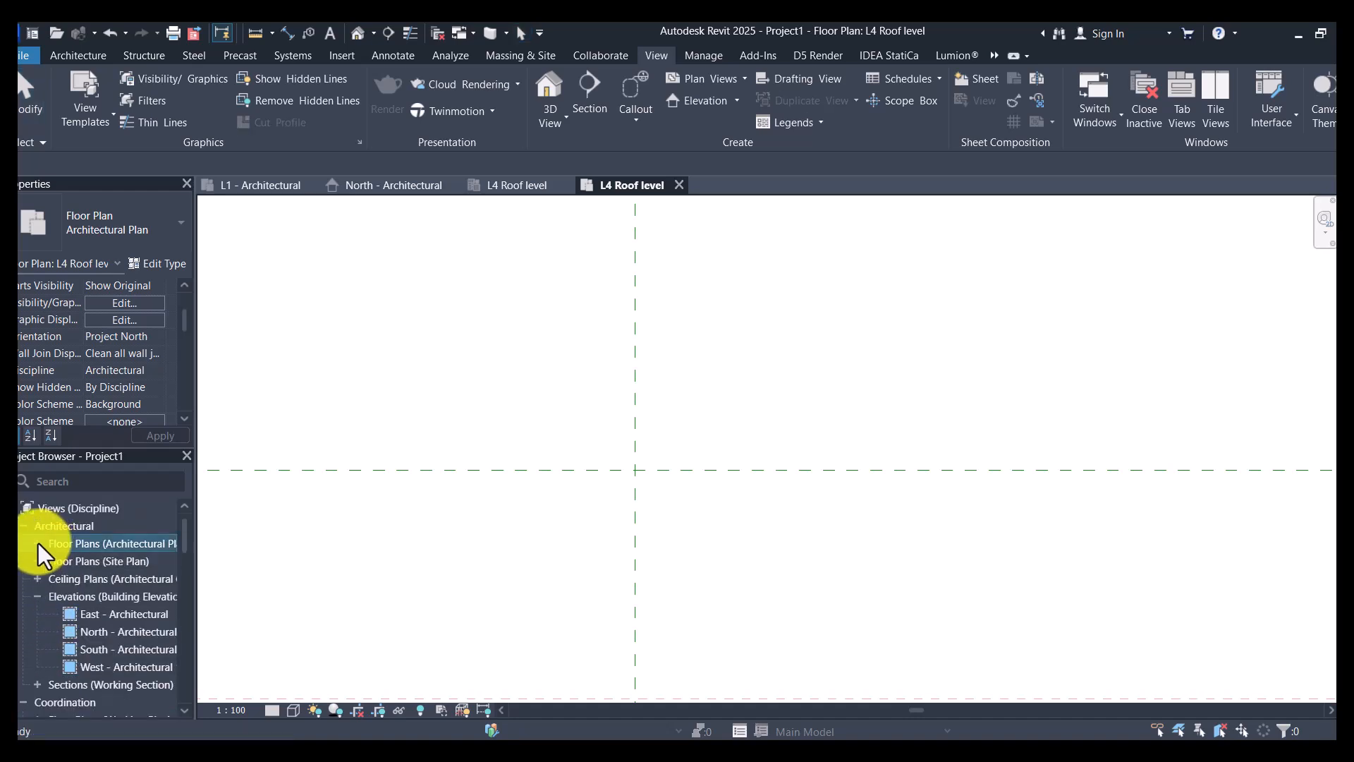
scroll(65, 659, "down", 2)
scroll(65, 659, "down", 4)
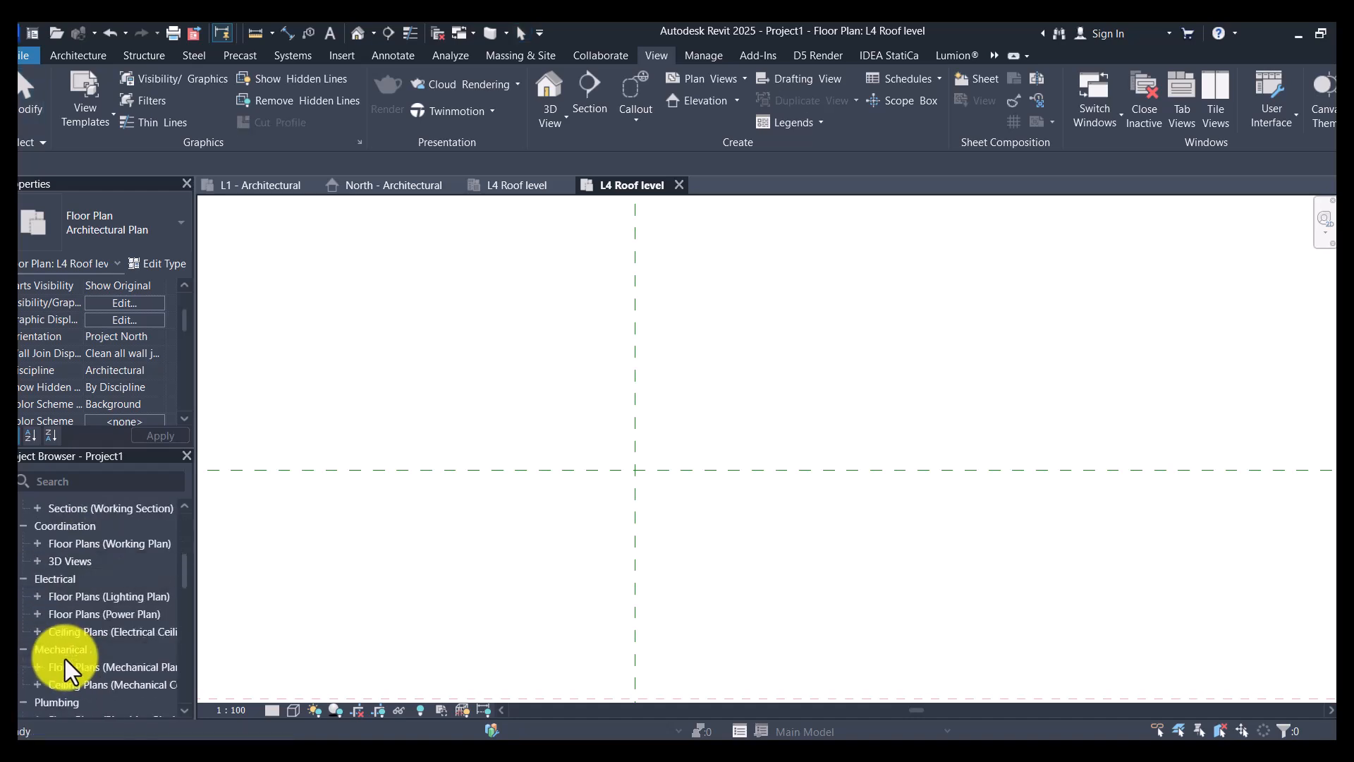
left_click(37, 667)
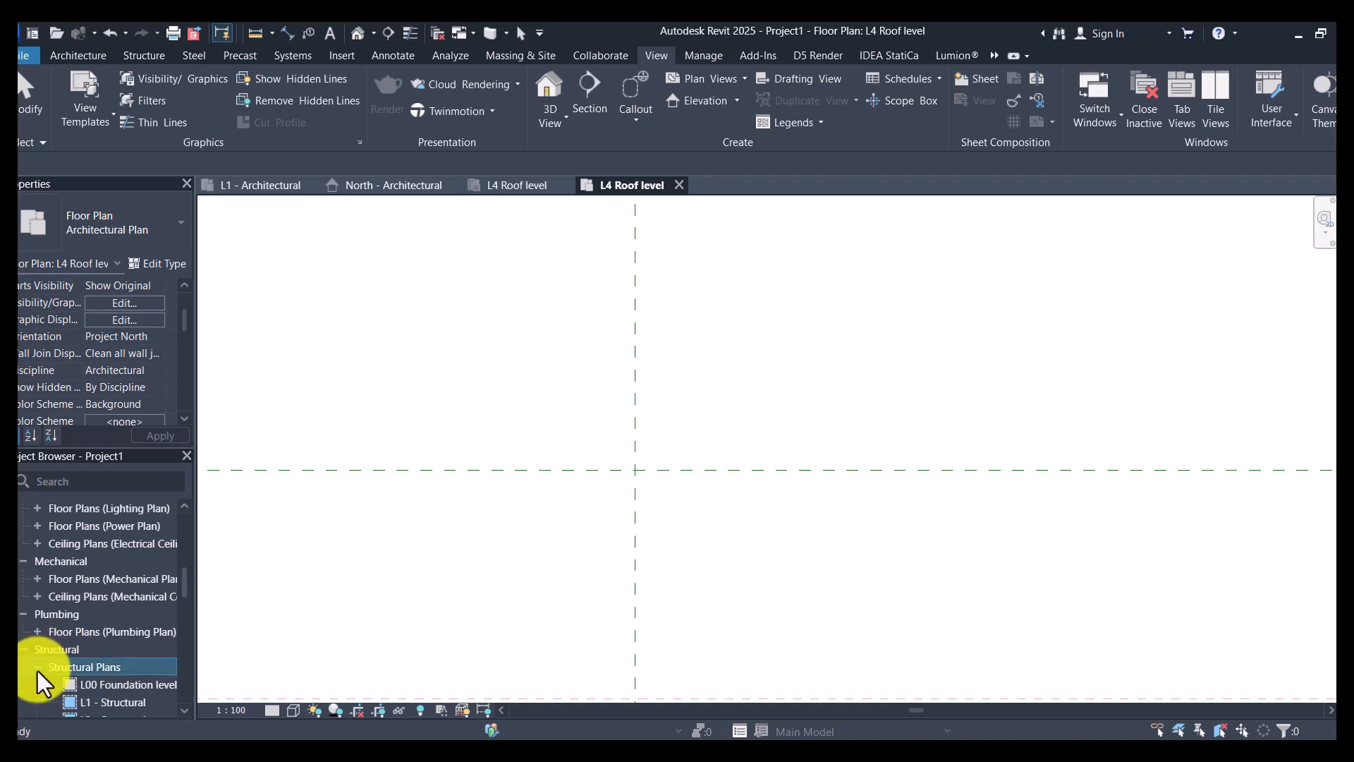
scroll(116, 642, "down", 2)
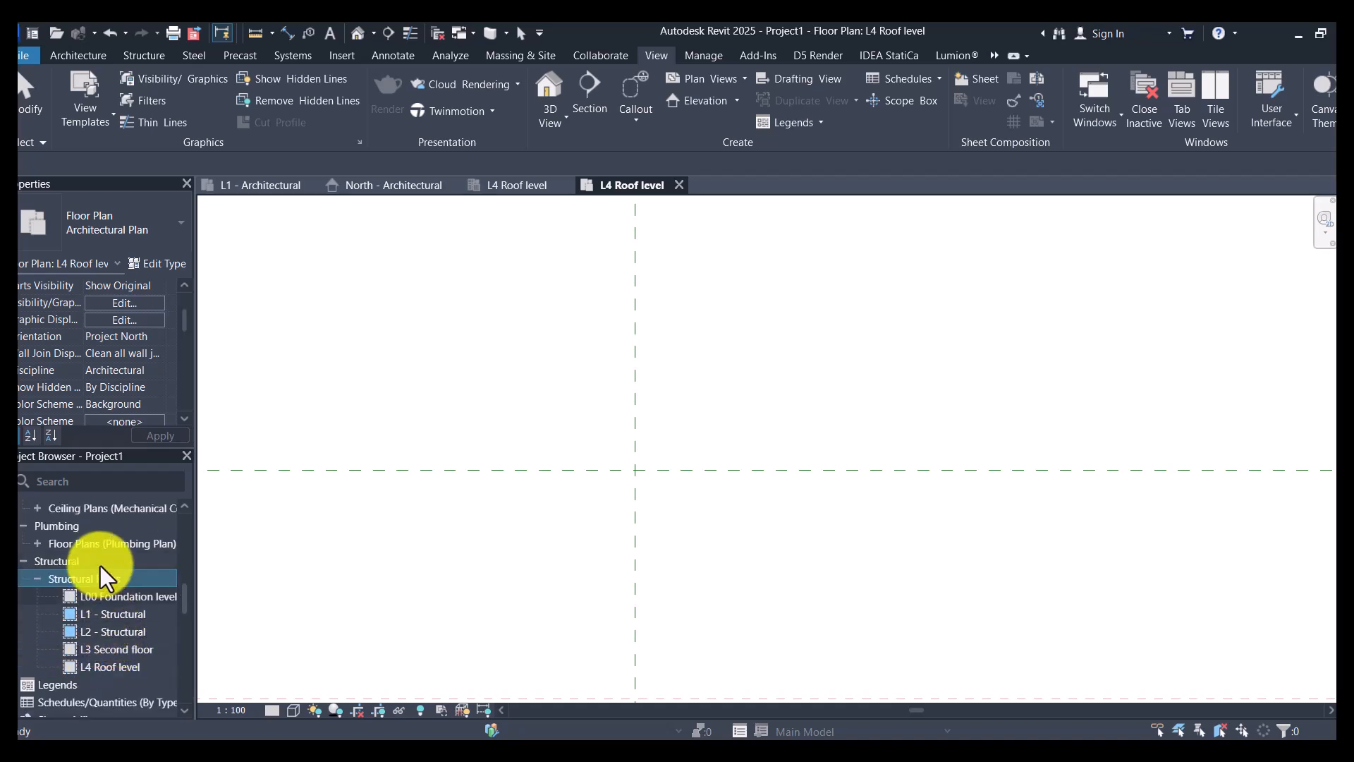
scroll(99, 566, "down", 2)
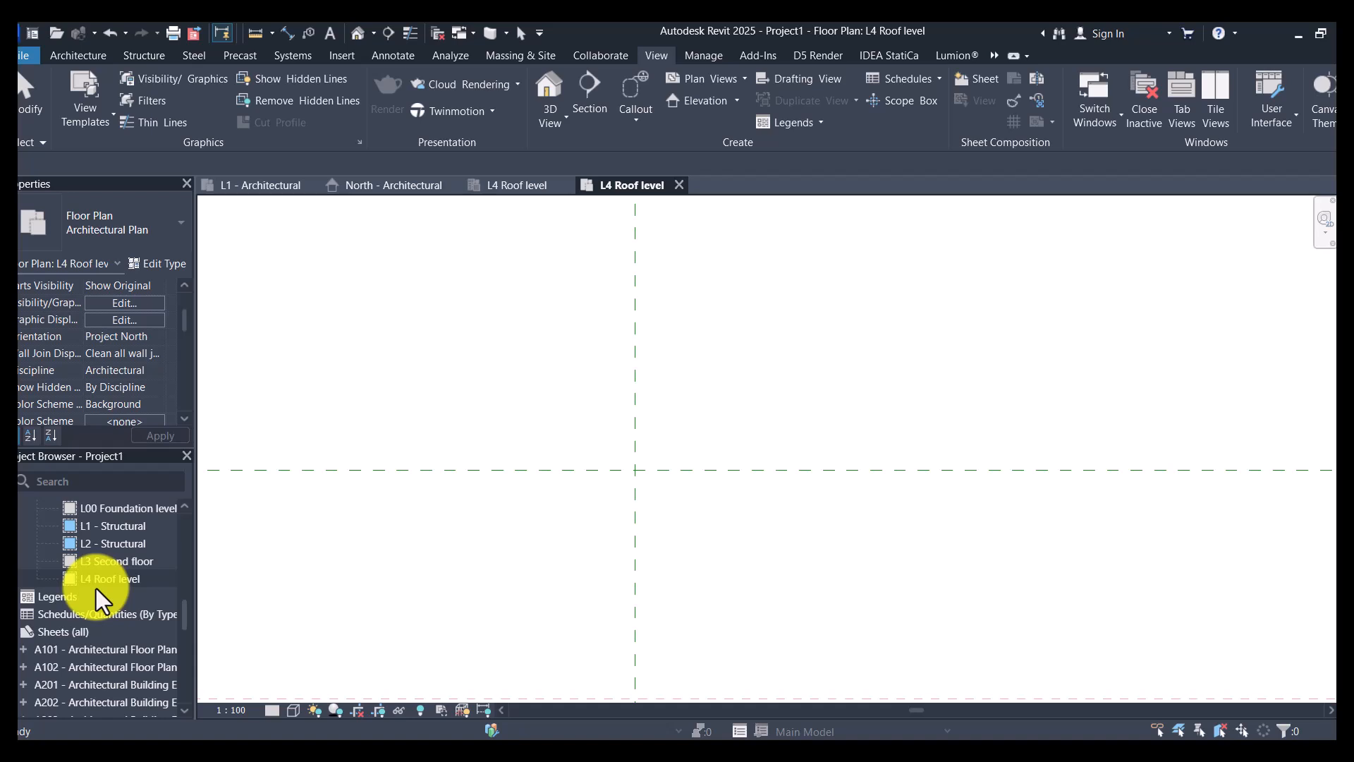
scroll(96, 588, "up", 2)
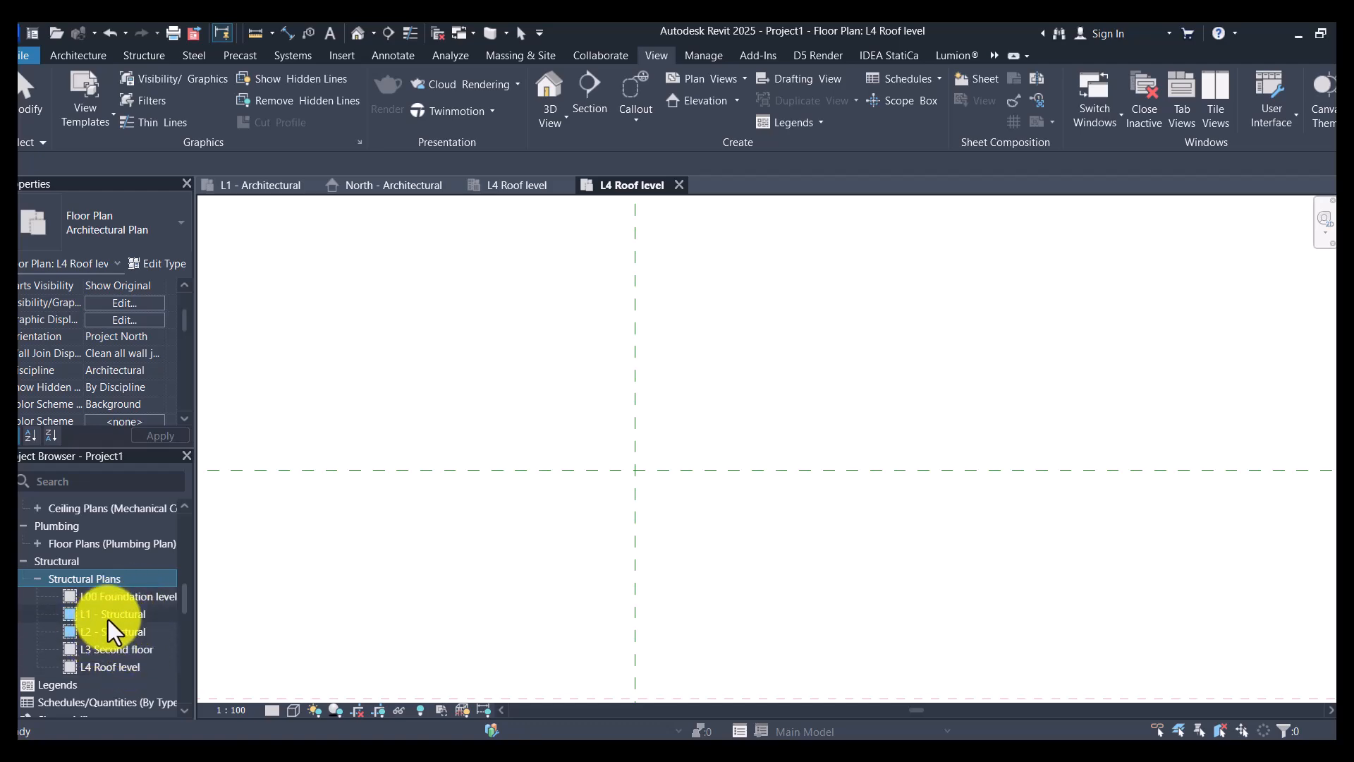
- Open the L1 - Structural plan view and rename it L1 - Ground level
left_click(108, 618)
double_click(108, 619)
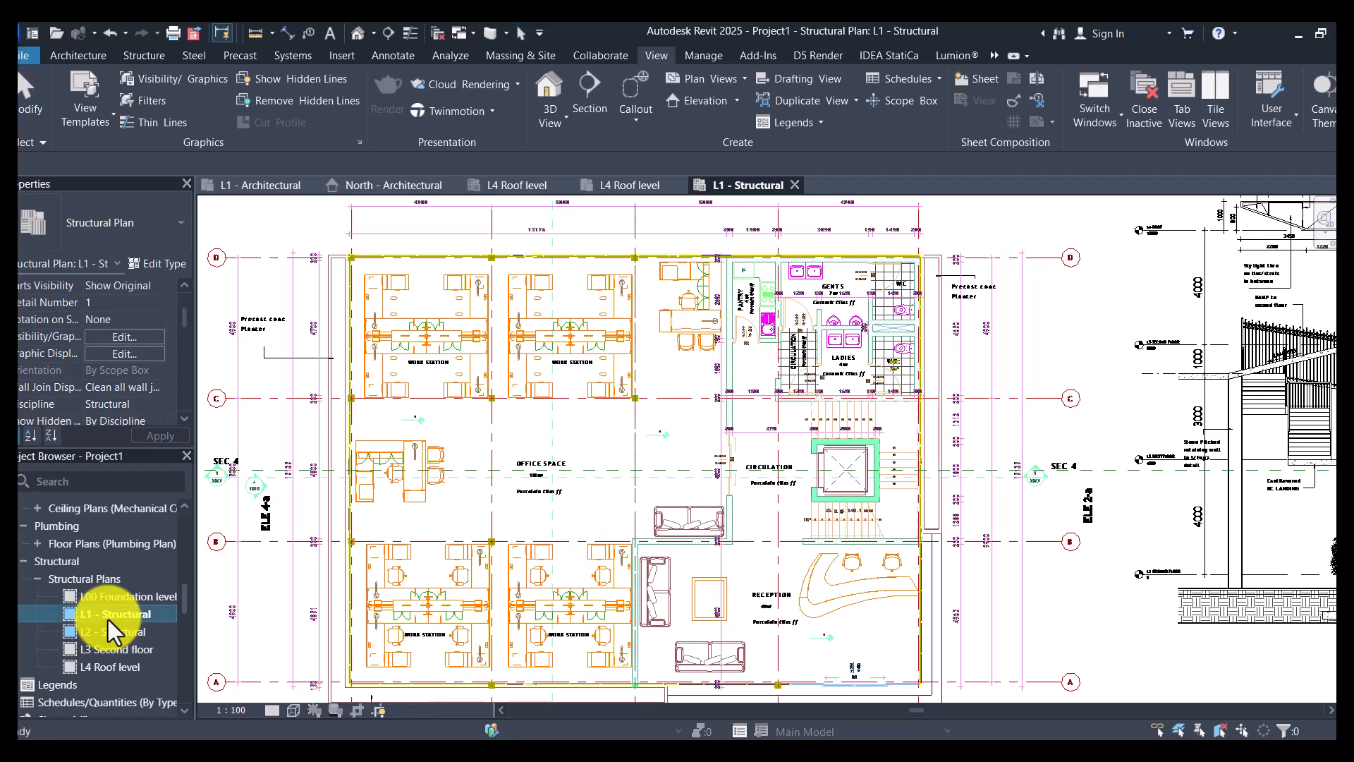
right_click(108, 619)
left_click(175, 465)
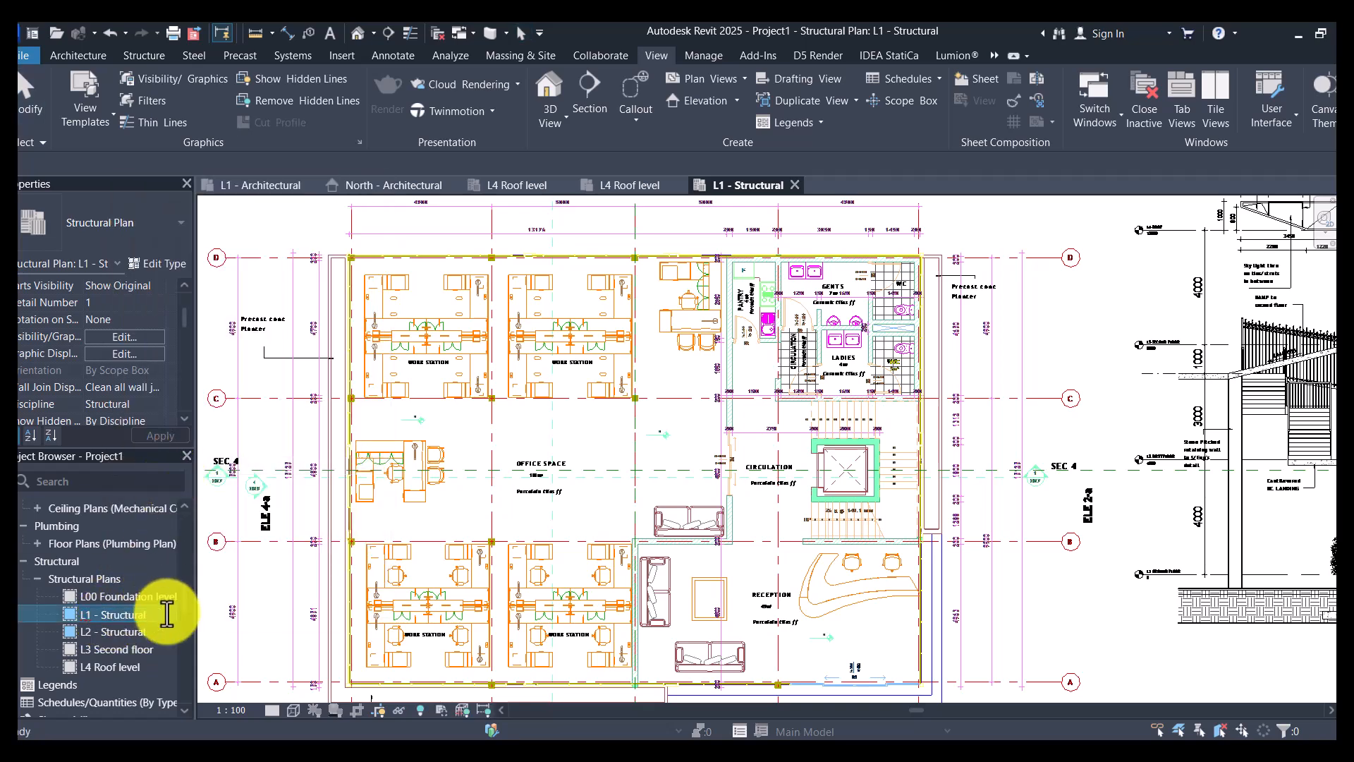
key("BackSpace")
key("BackSpace")
key("BackSpace")
key("BackSpace")
key("BackSpace")
key("BackSpace")
key("BackSpace")
key("BackSpace")
type("Ground level")
key("Return")
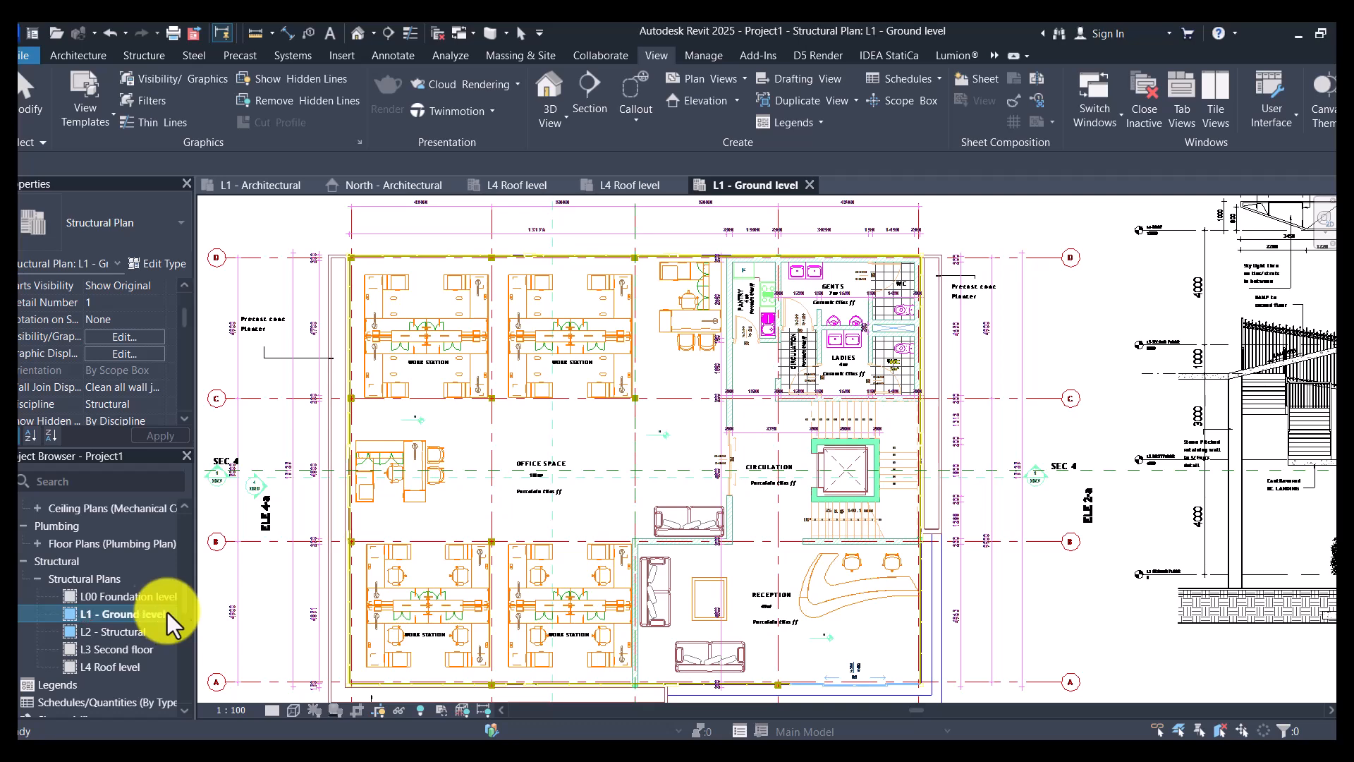
- Rename the L2 - Structural plan view as L2 - First floor
right_click(125, 629)
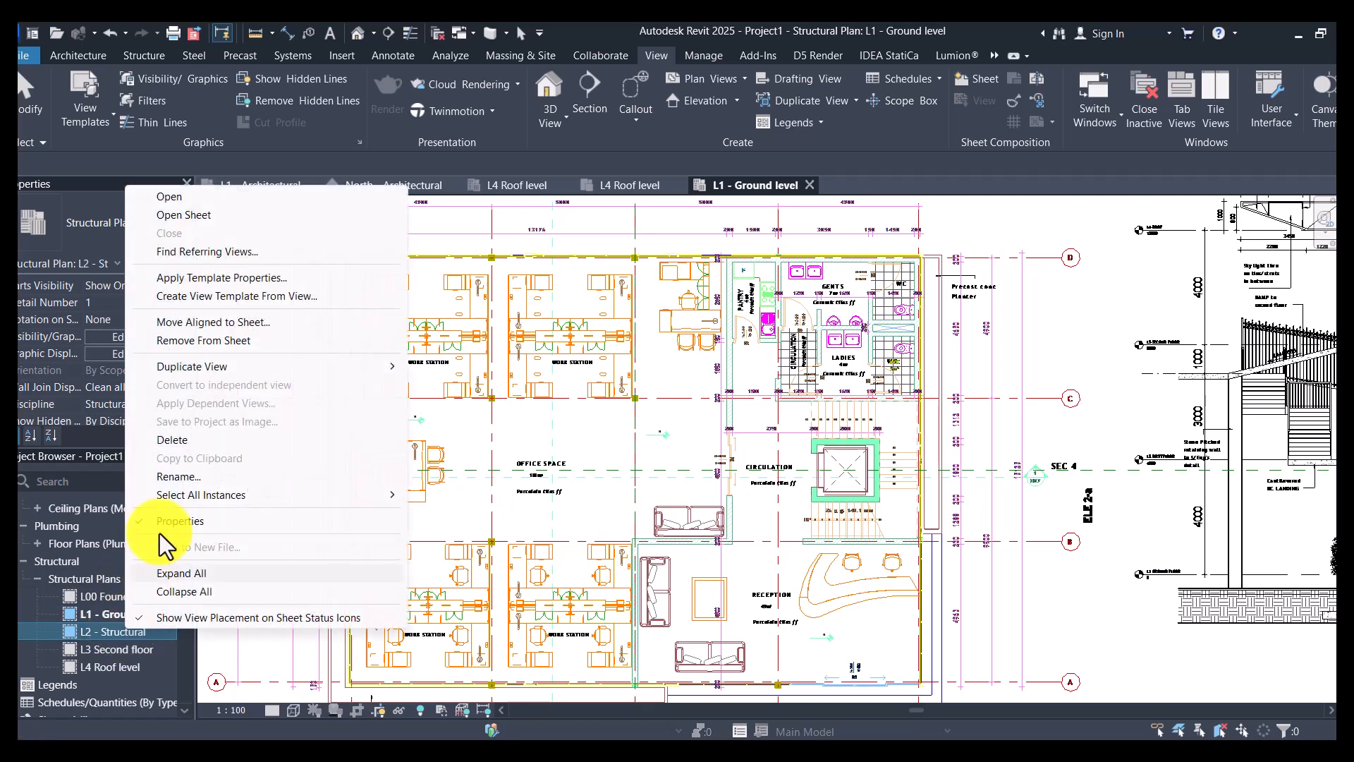
left_click(184, 476)
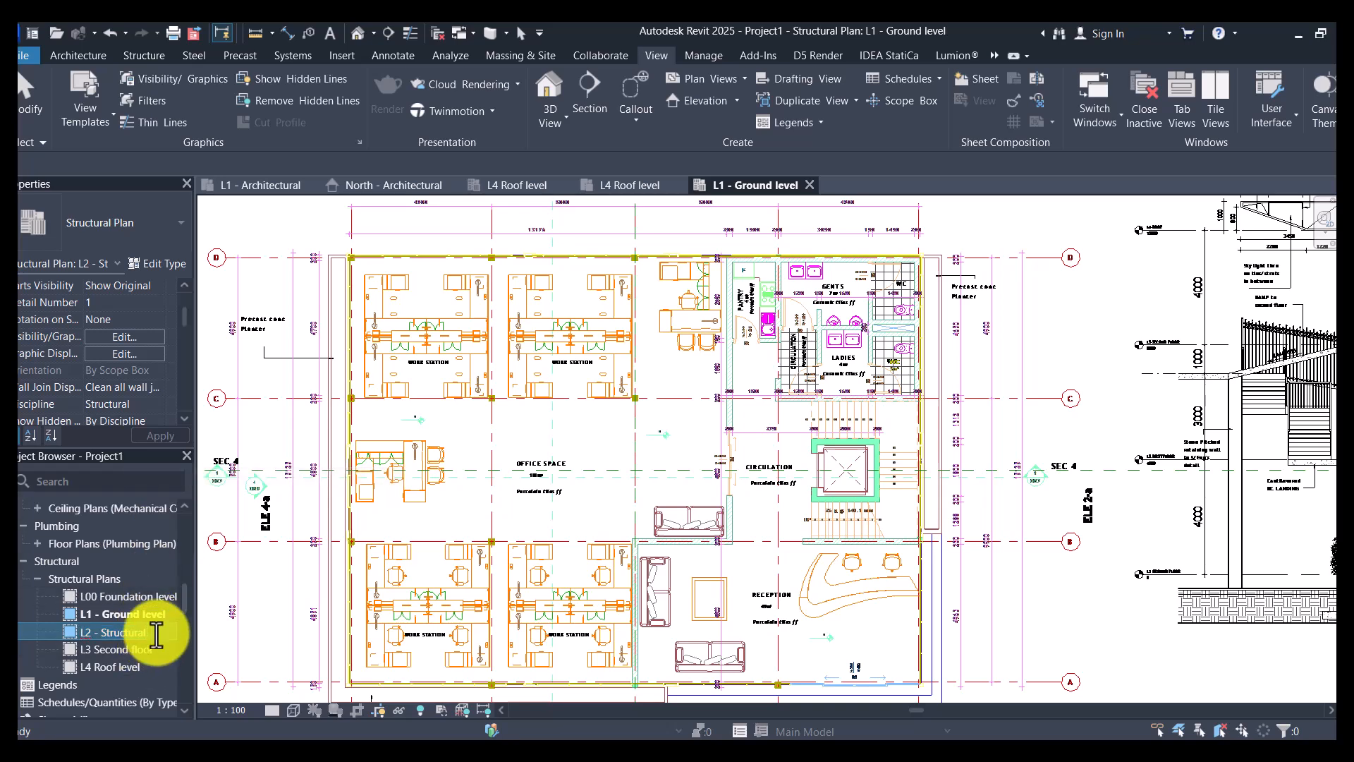
key("BackSpace")
key("BackSpace")
key("BackSpace")
key("BackSpace")
type("First floor")
key("Return")
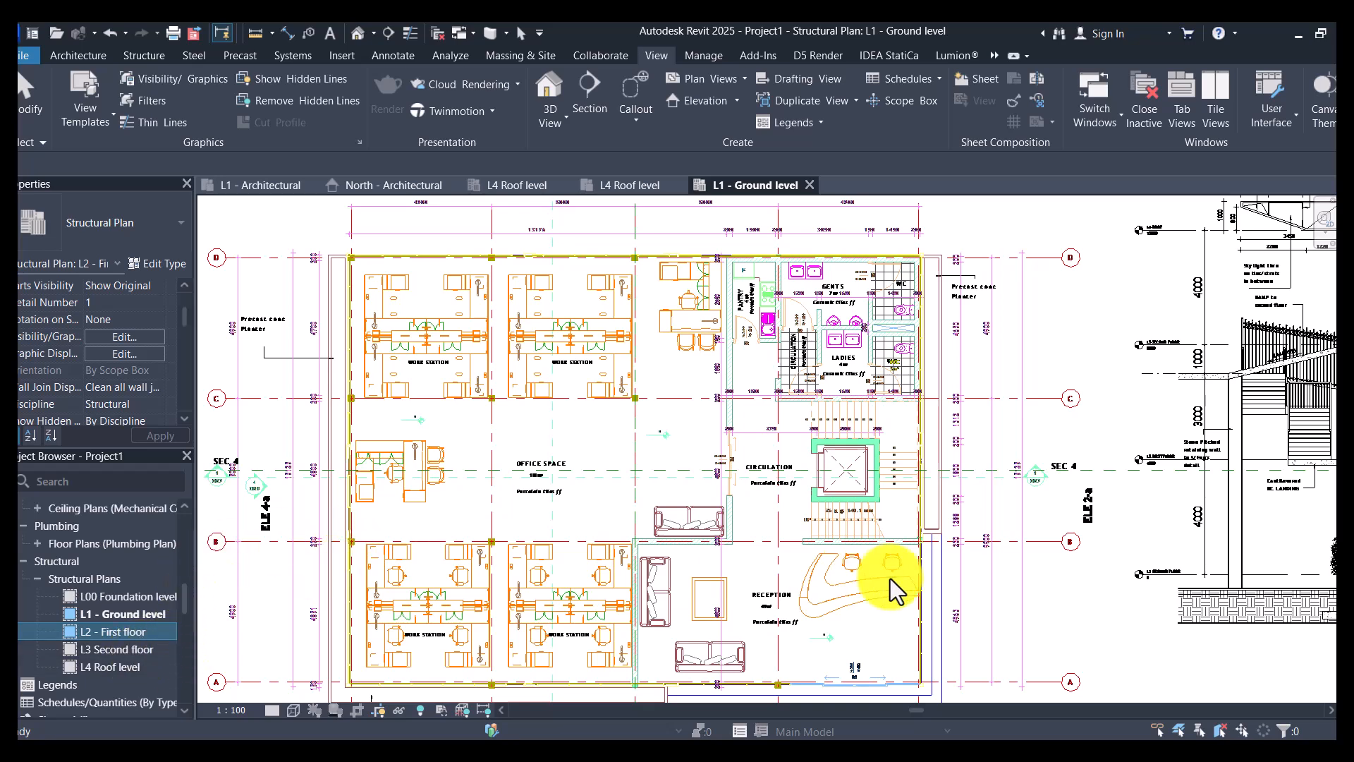
- Examine the ground floor drawing in the L1 - Ground level plan: planters, work stations, reception, lift and stairs, office space, pantry and toilets
left_click(115, 616)
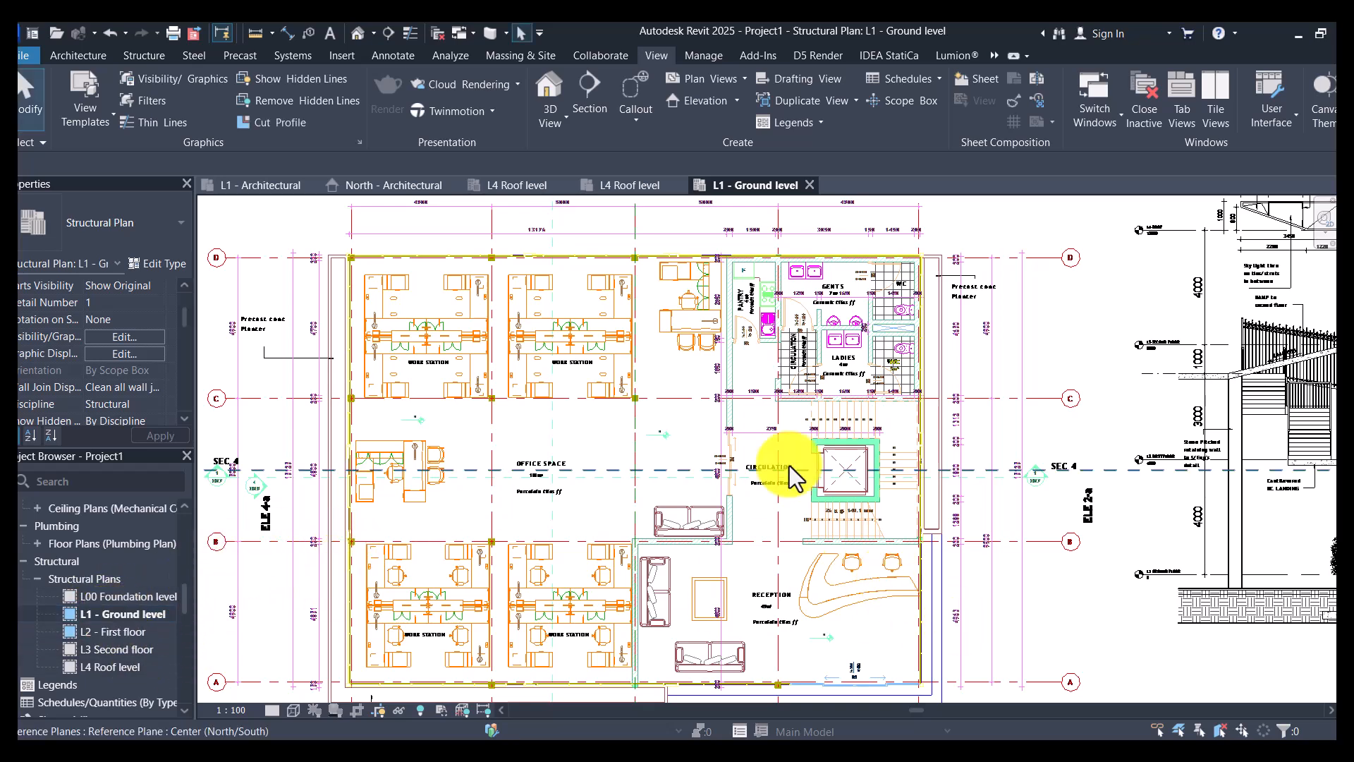
scroll(434, 352, "down", 5)
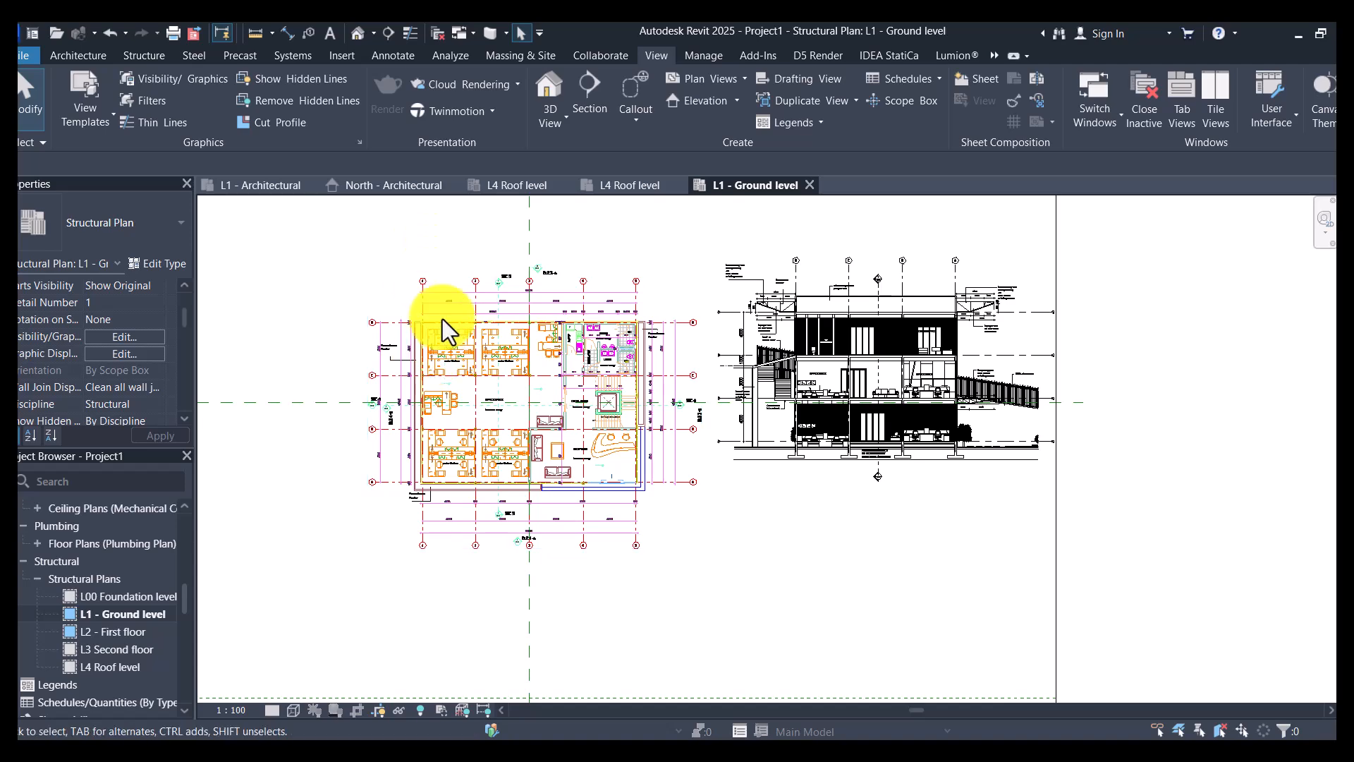
scroll(455, 618, "up", 1)
scroll(454, 618, "up", 5)
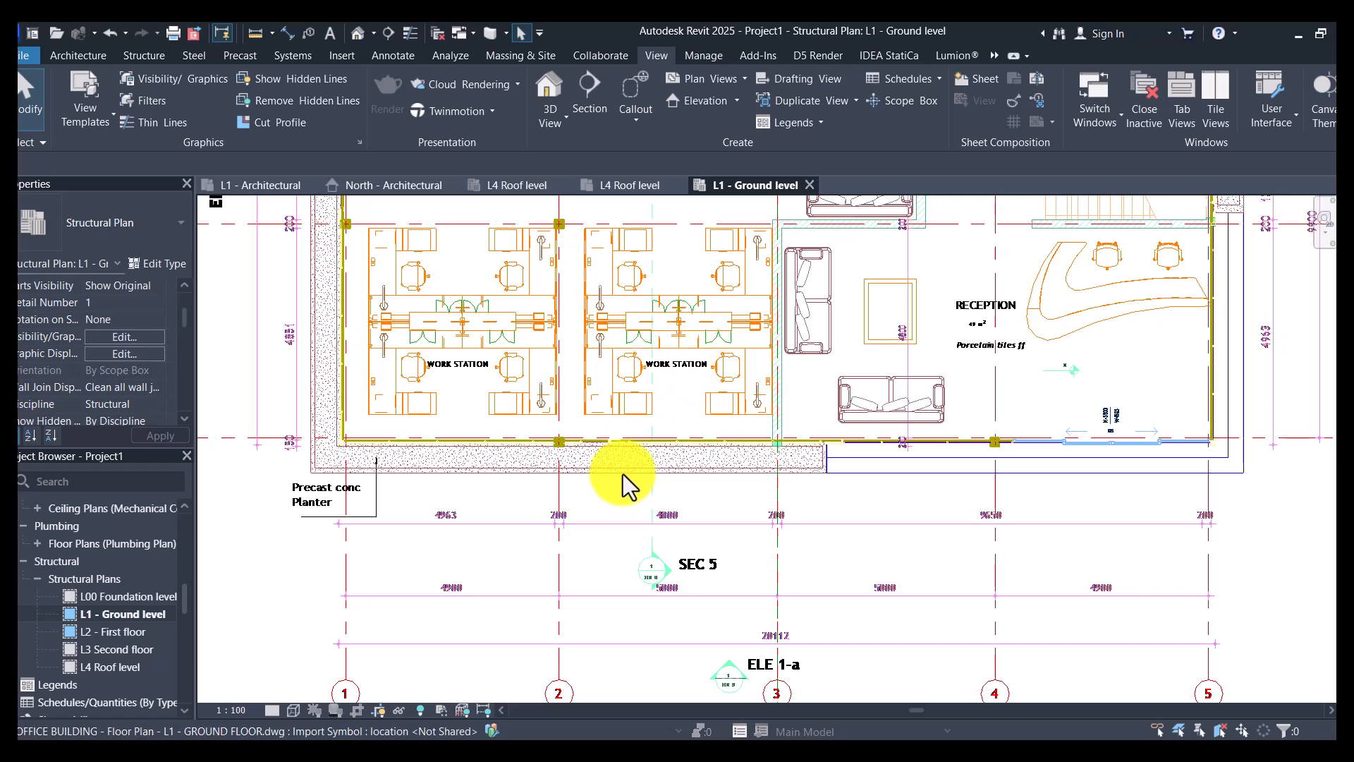
scroll(432, 426, "down", 2)
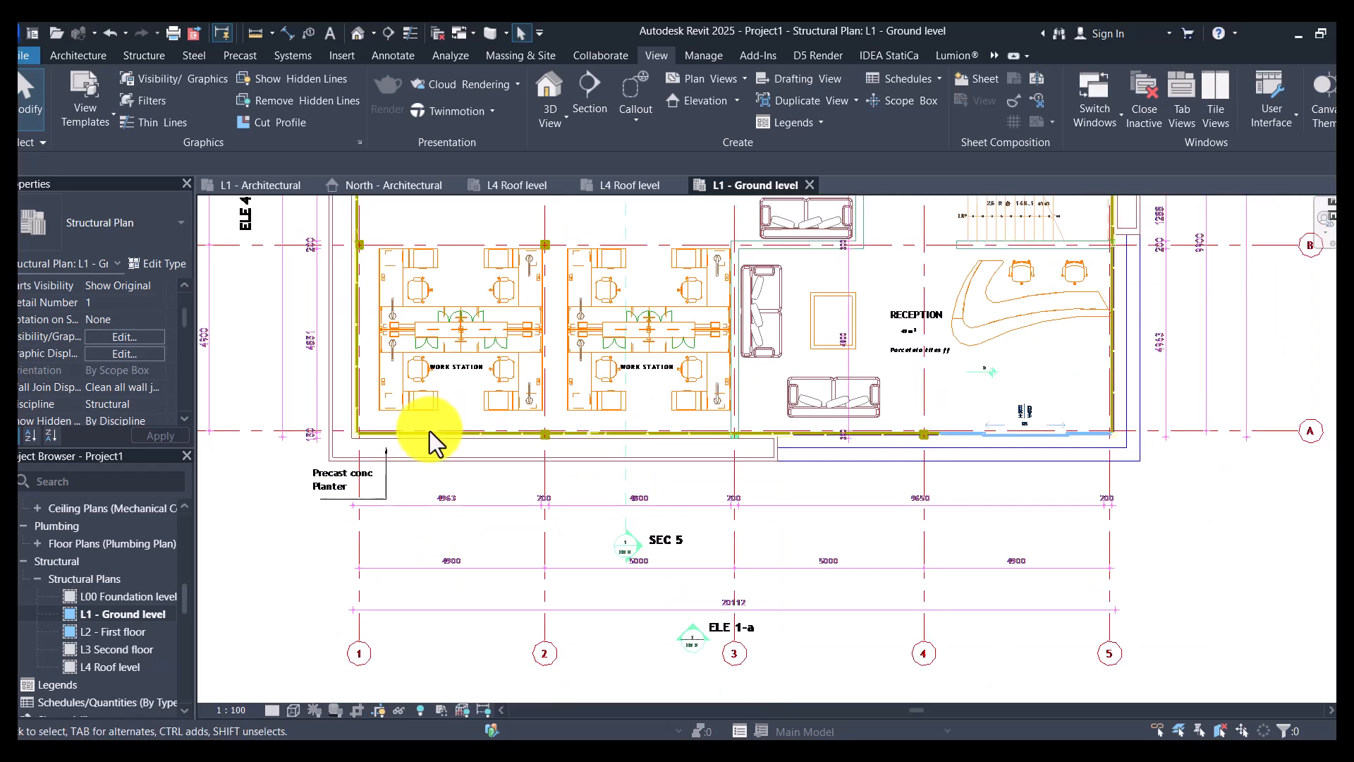
scroll(420, 543, "up", 2)
scroll(458, 344, "up", 3)
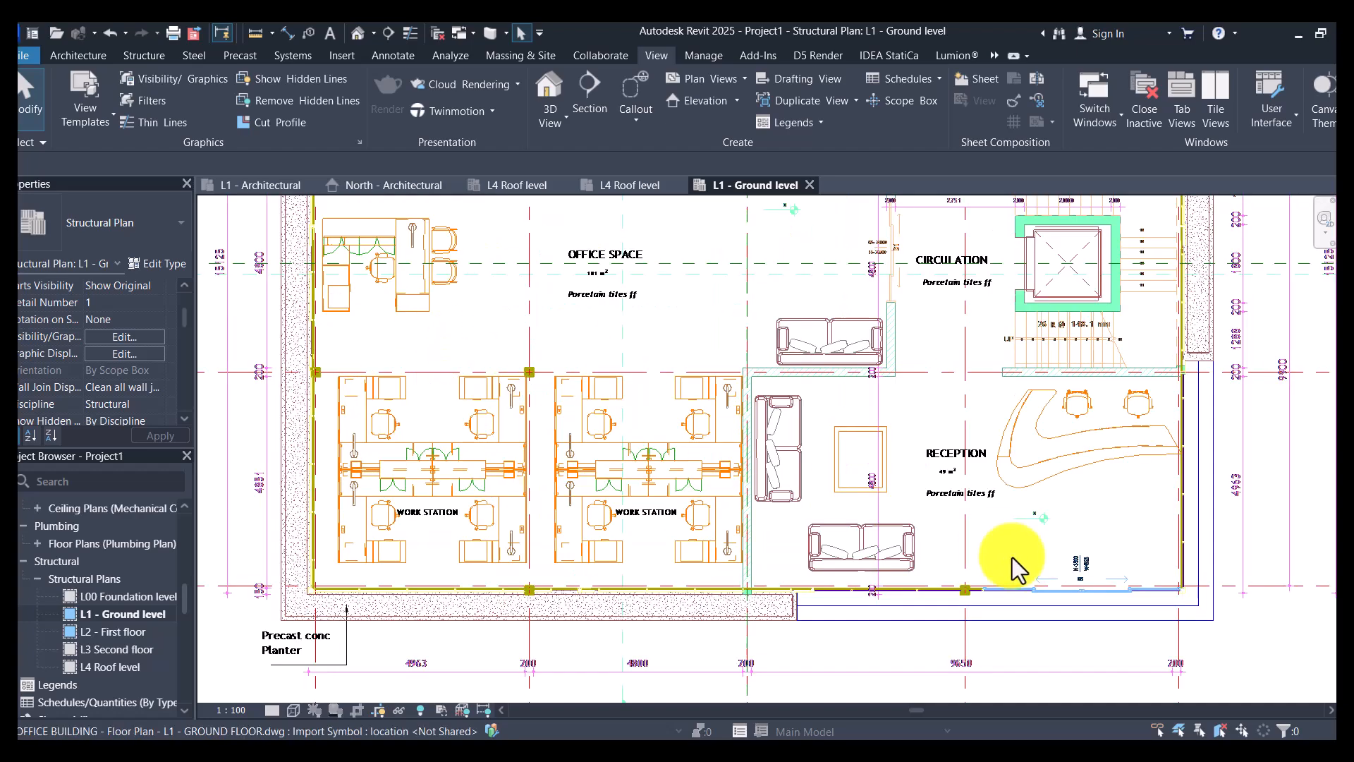
scroll(821, 287, "down", 2)
scroll(1030, 431, "up", 4)
scroll(927, 451, "down", 2)
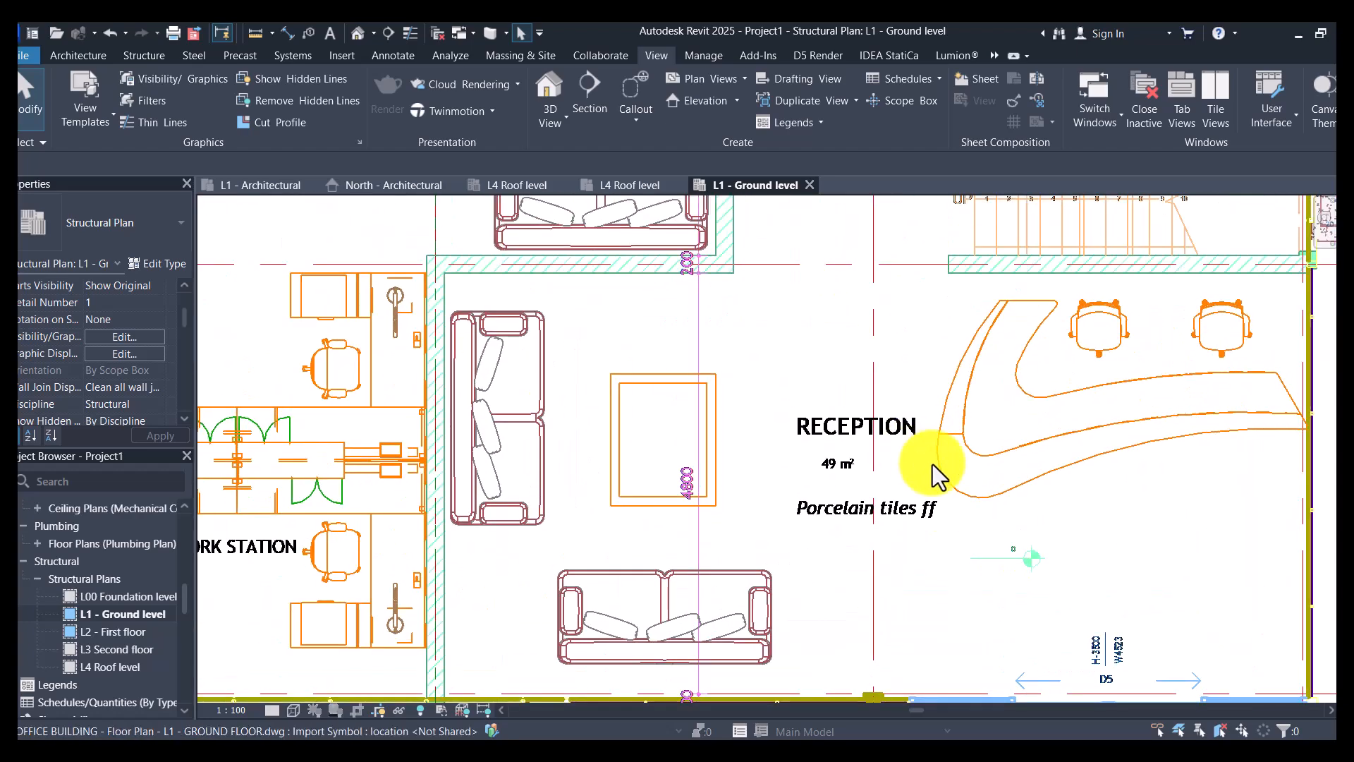
scroll(849, 526, "down", 2)
scroll(848, 526, "up", 3)
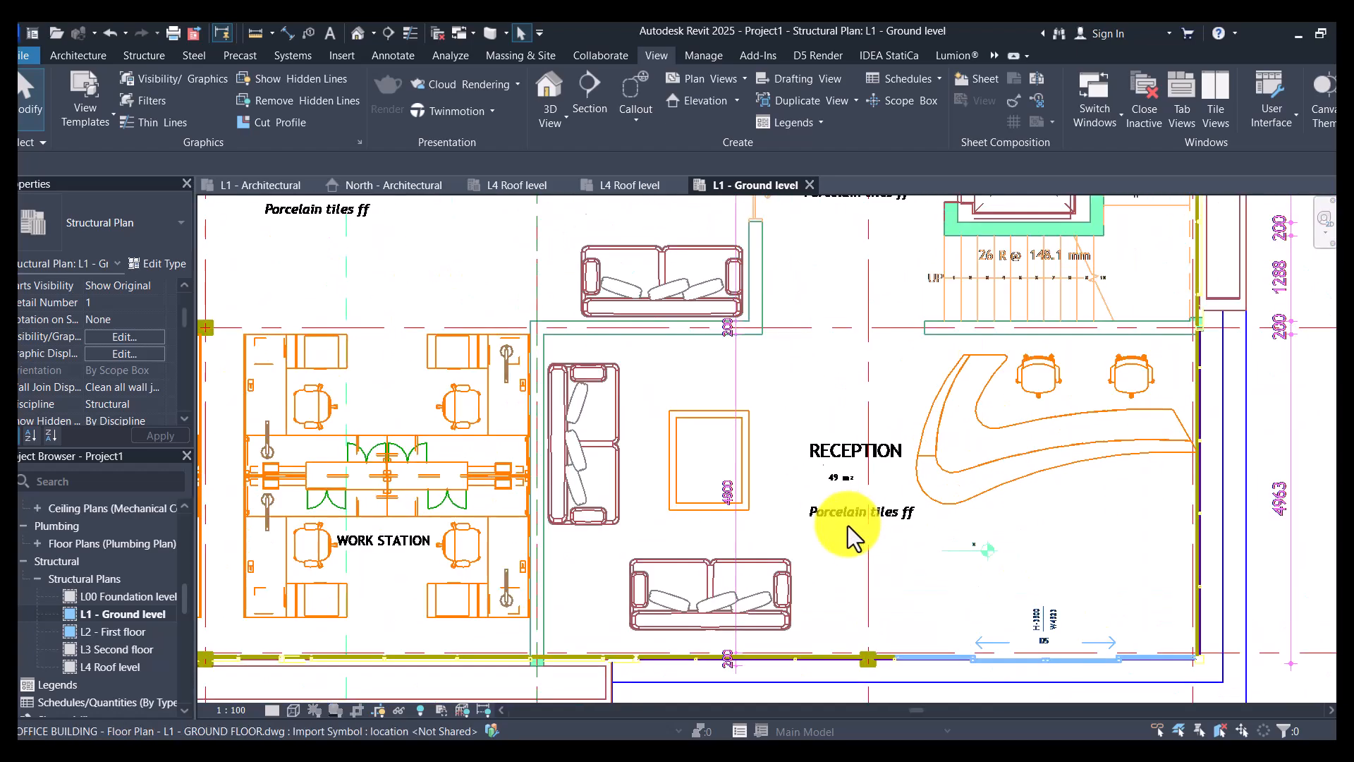
scroll(848, 526, "up", 1)
scroll(848, 527, "down", 3)
scroll(920, 302, "up", 4)
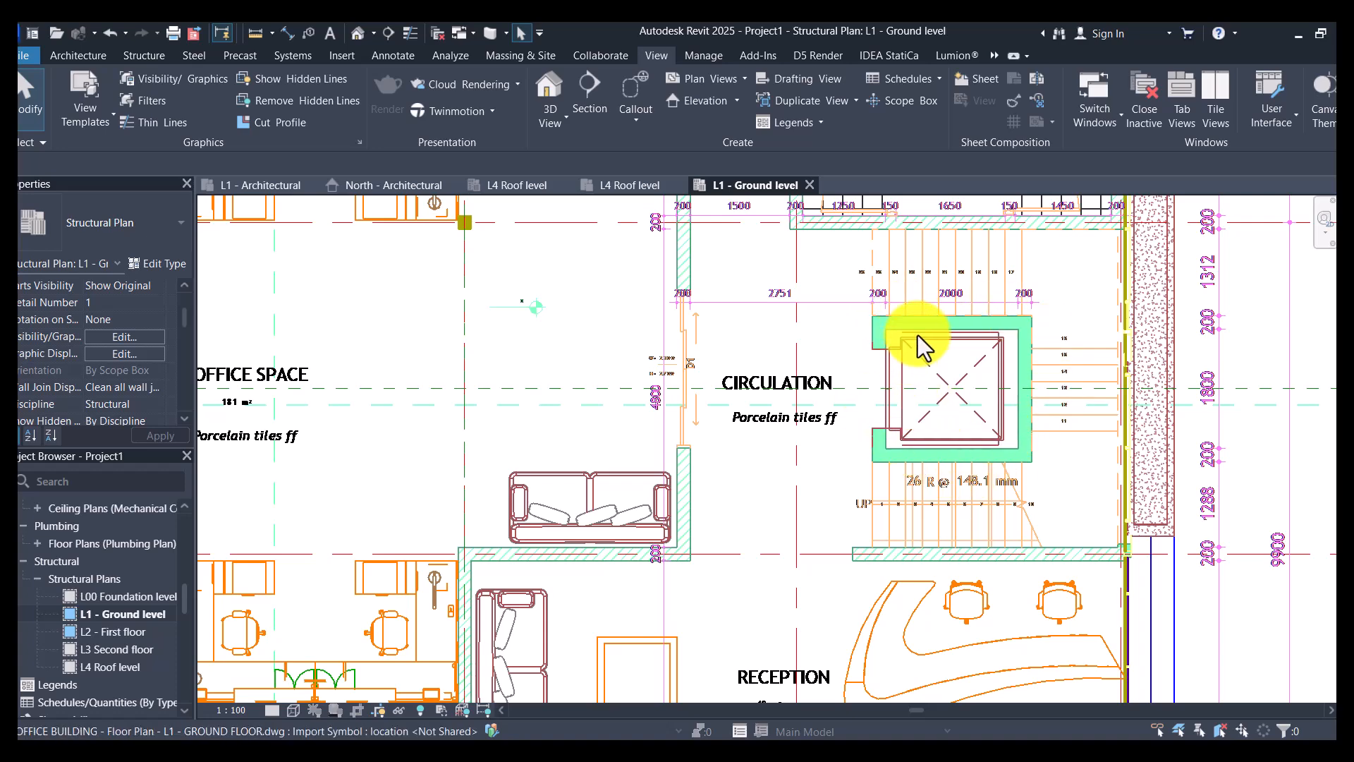
scroll(1119, 405, "down", 1)
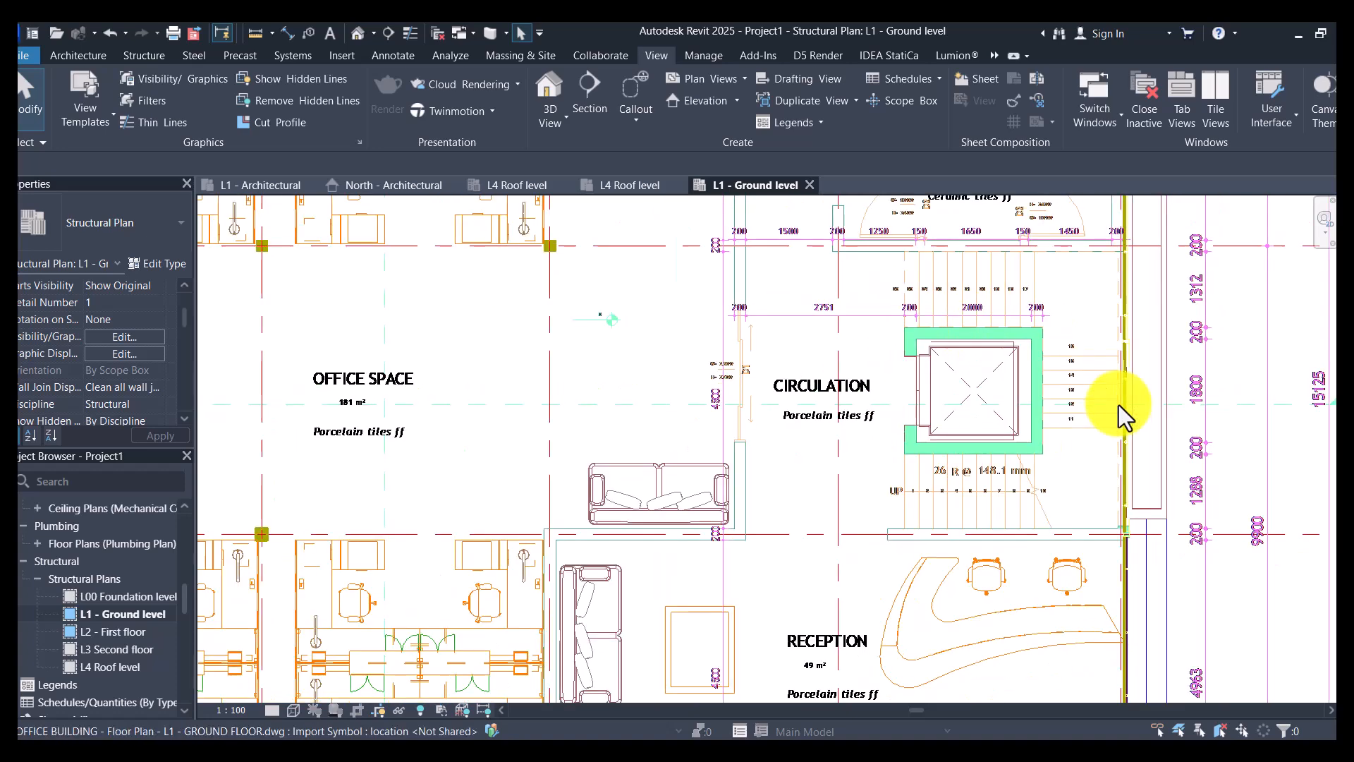
scroll(846, 409, "down", 3)
scroll(599, 388, "up", 4)
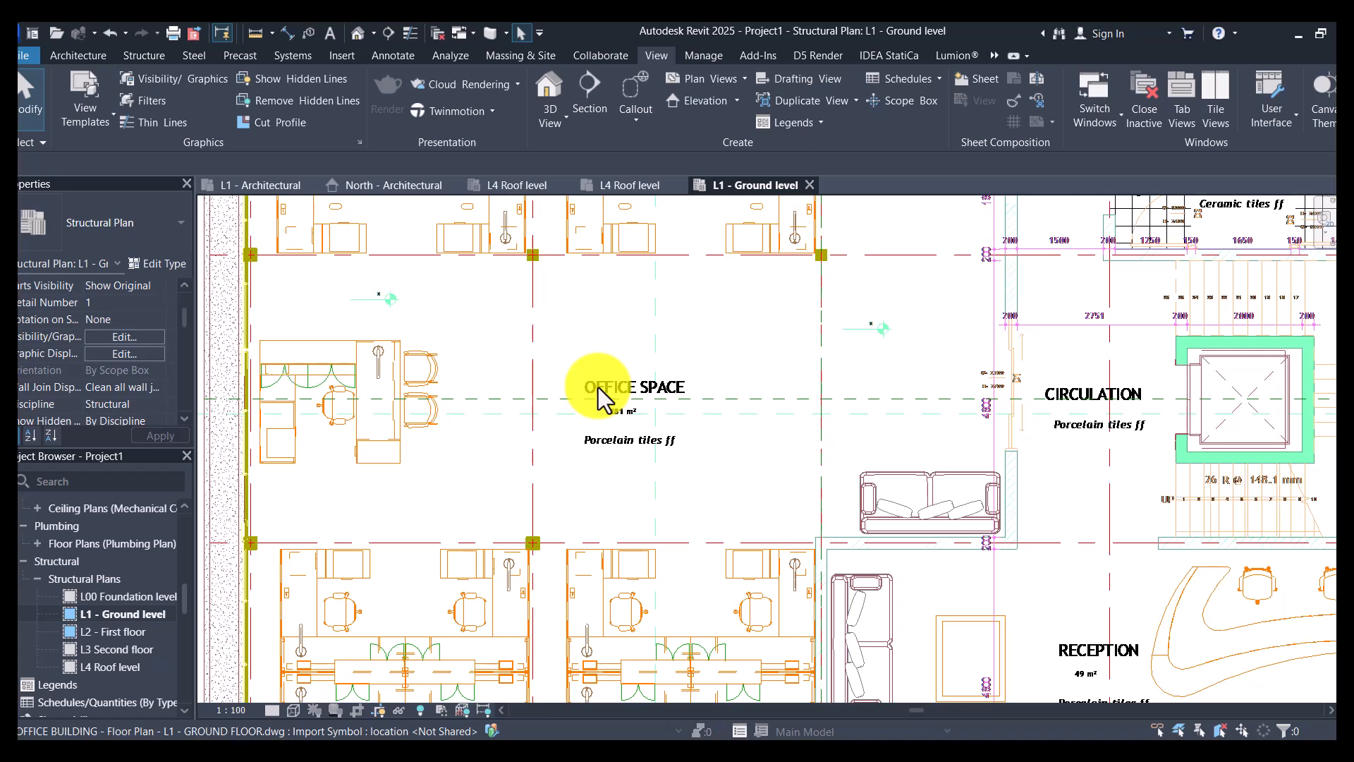
scroll(980, 532, "down", 4)
scroll(1071, 379, "up", 5)
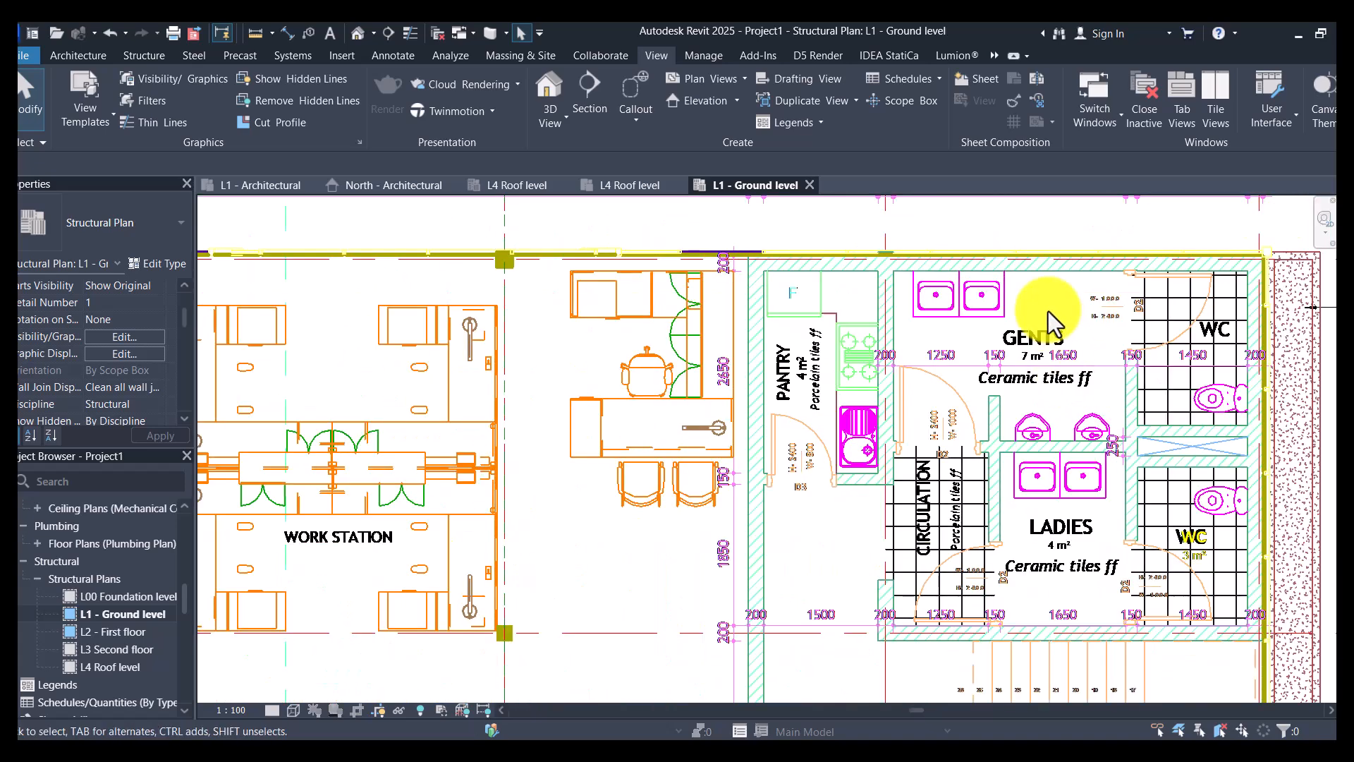
scroll(1036, 299, "down", 1)
scroll(1022, 326, "down", 2)
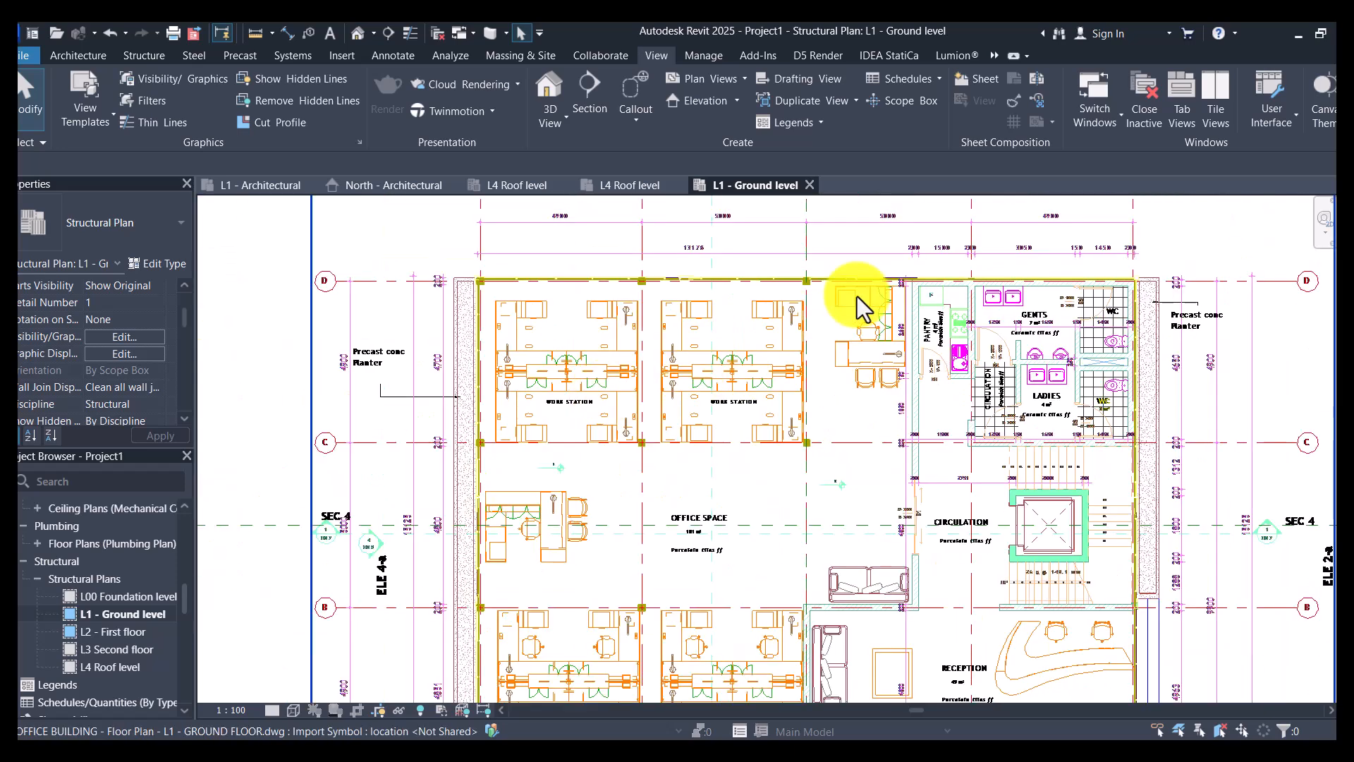
scroll(857, 297, "down", 2)
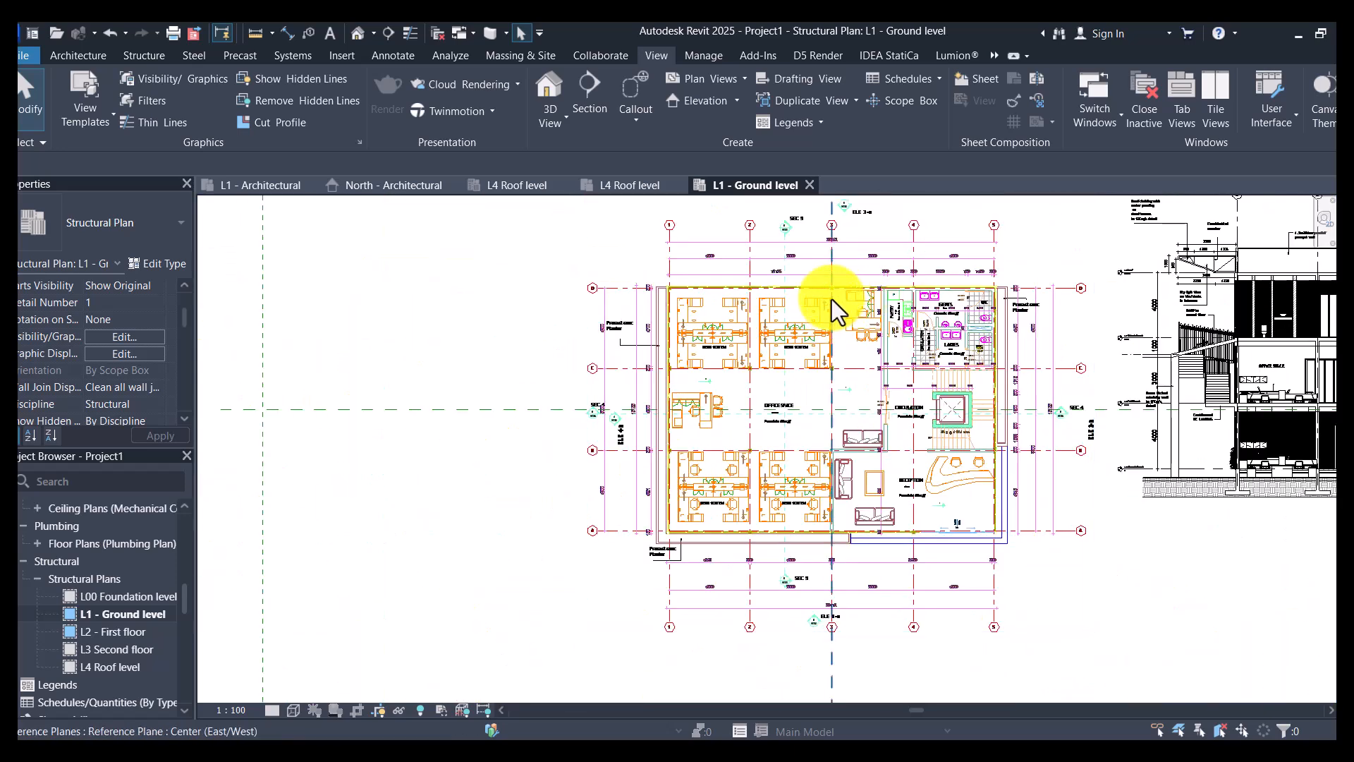
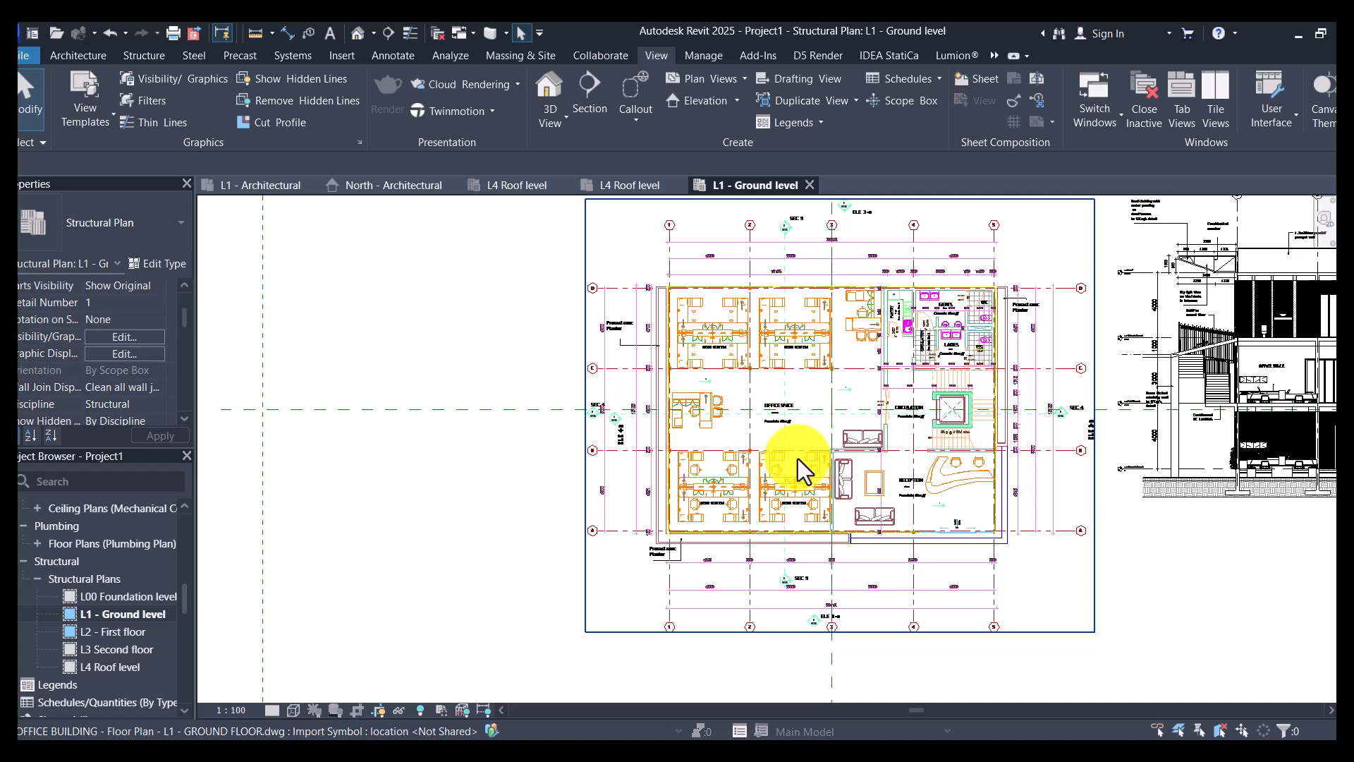
- Open the L2 - First floor structural plan view
scroll(641, 628, "up", 5)
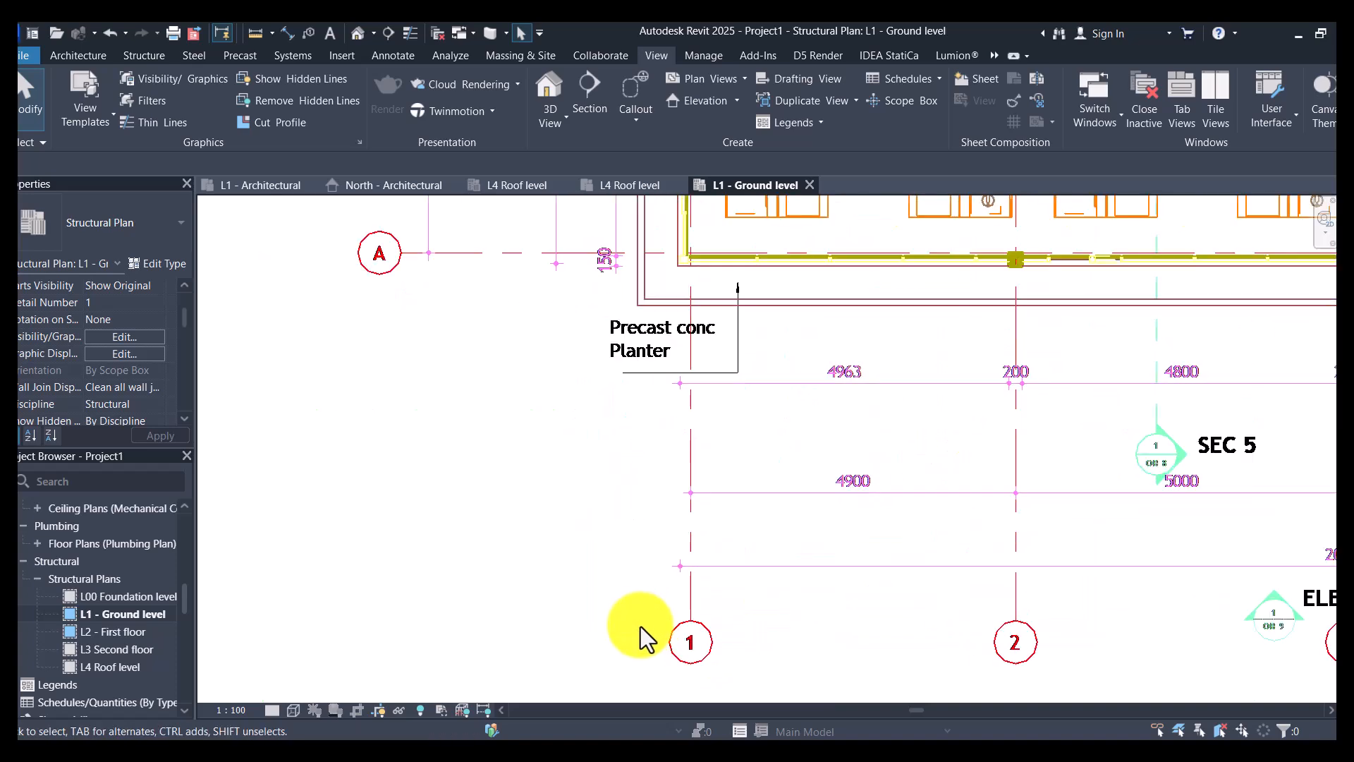
scroll(643, 626, "down", 3)
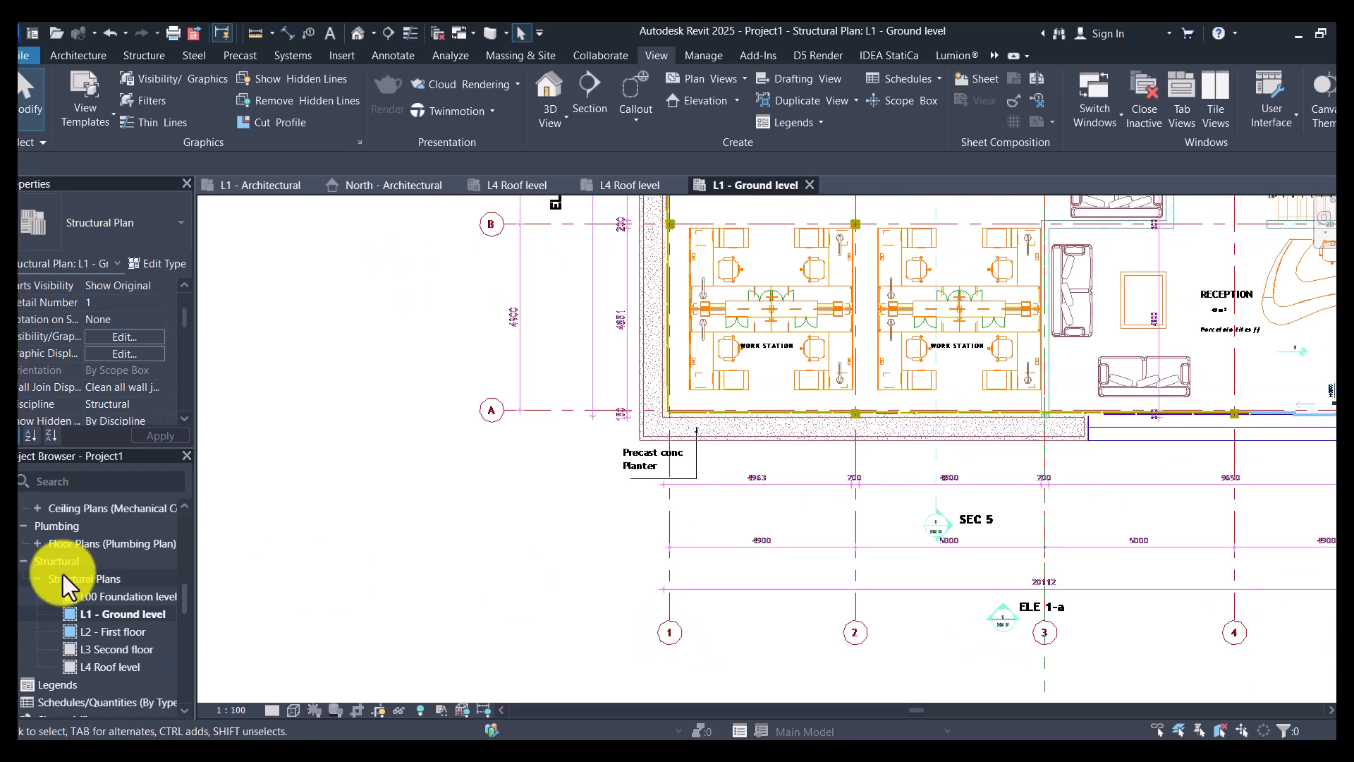
scroll(789, 367, "down", 5)
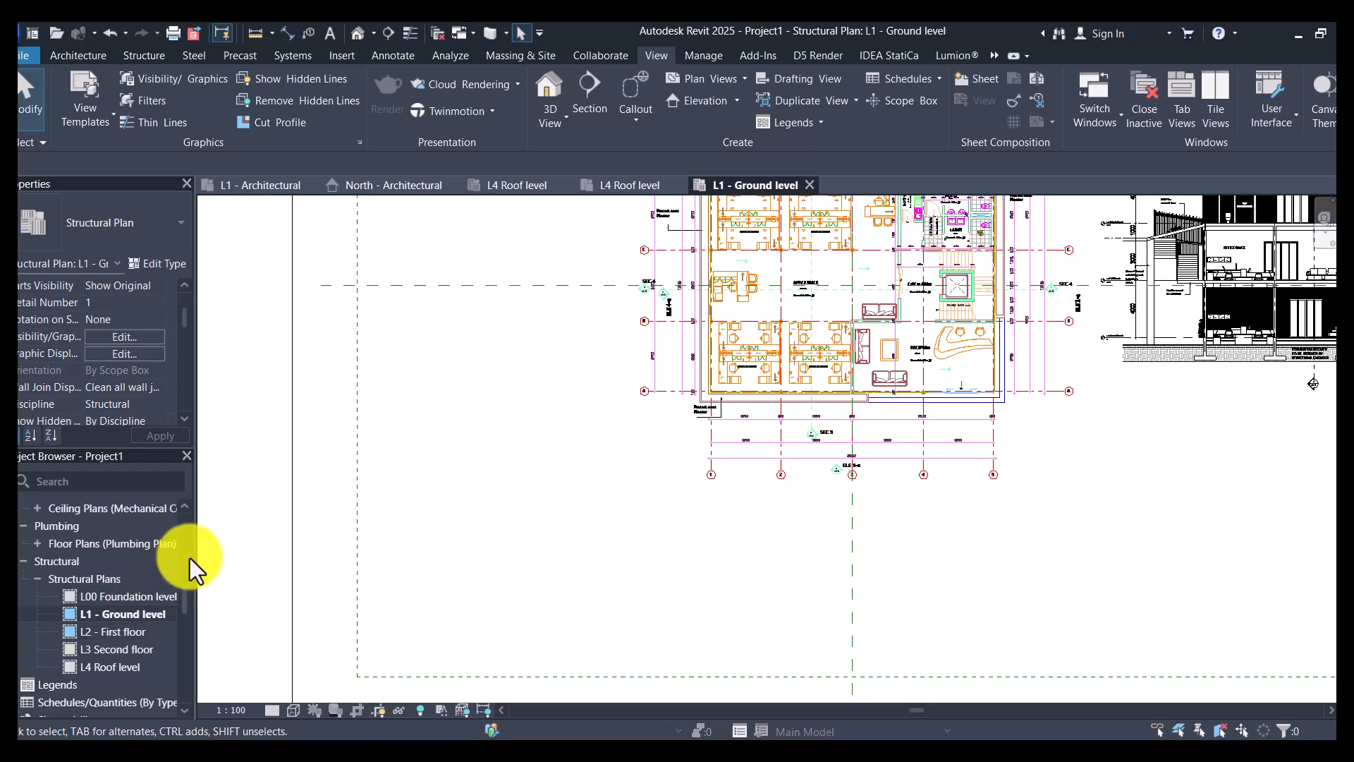
double_click(109, 633)
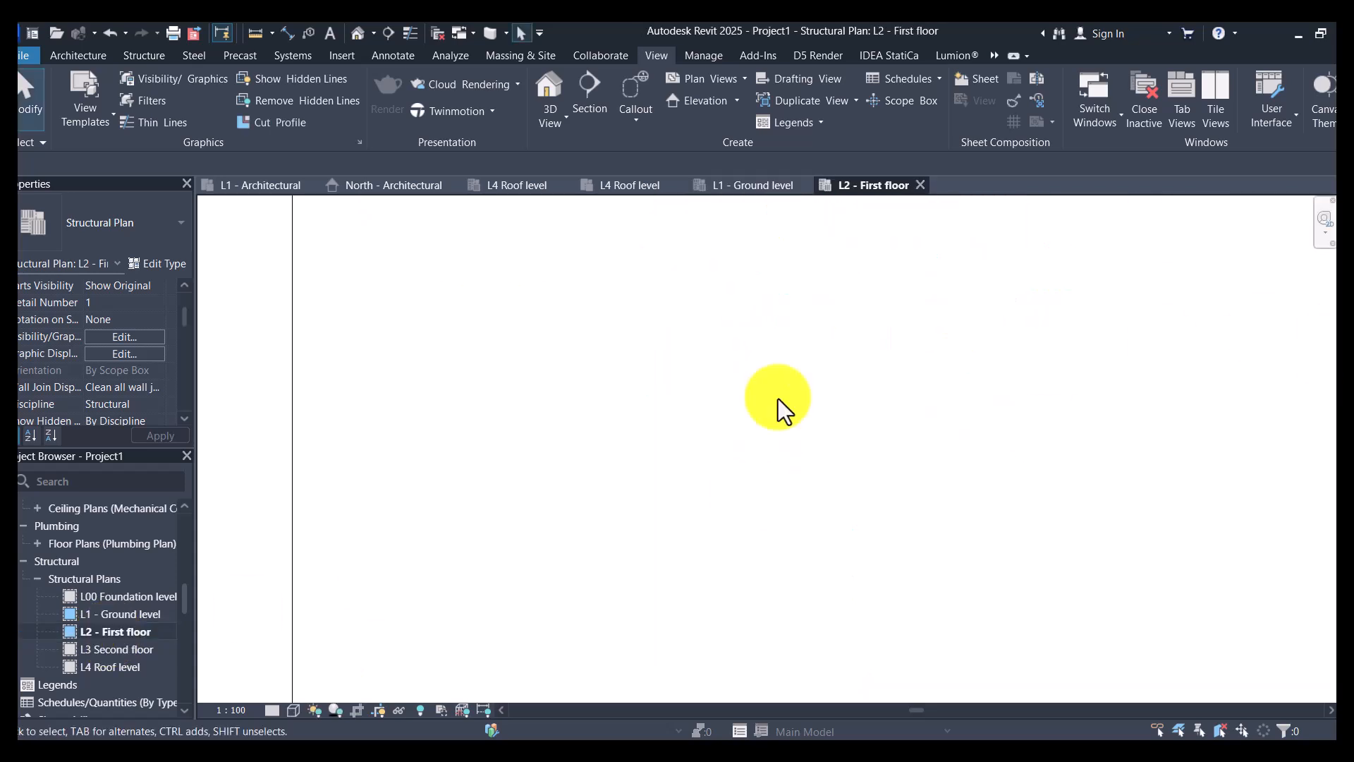
scroll(514, 438, "down", 4)
scroll(530, 402, "up", 2)
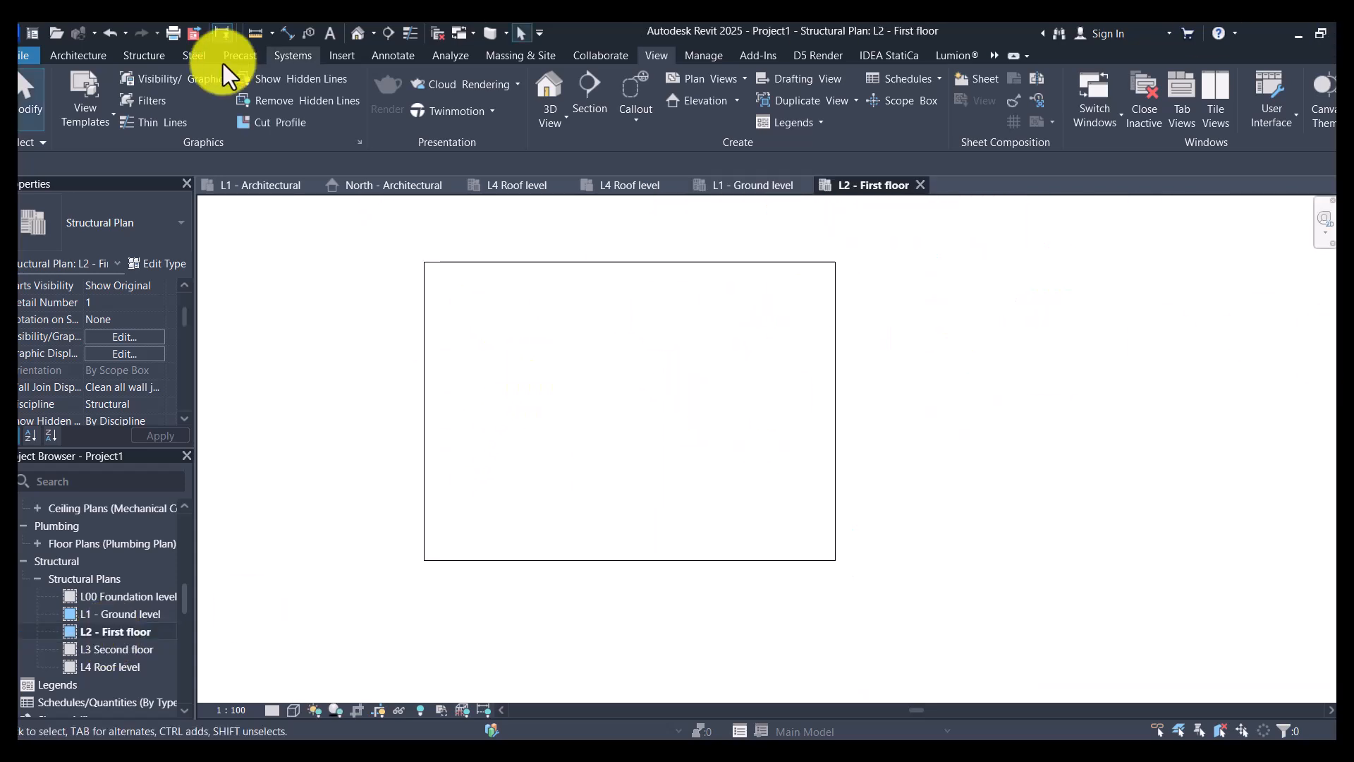
- Link the CAD file 01 OFFICE BUILDING - Floor Plan - L2 - FIRST FLOOR.dwg, placed at the L2 First floor level
left_click(342, 56)
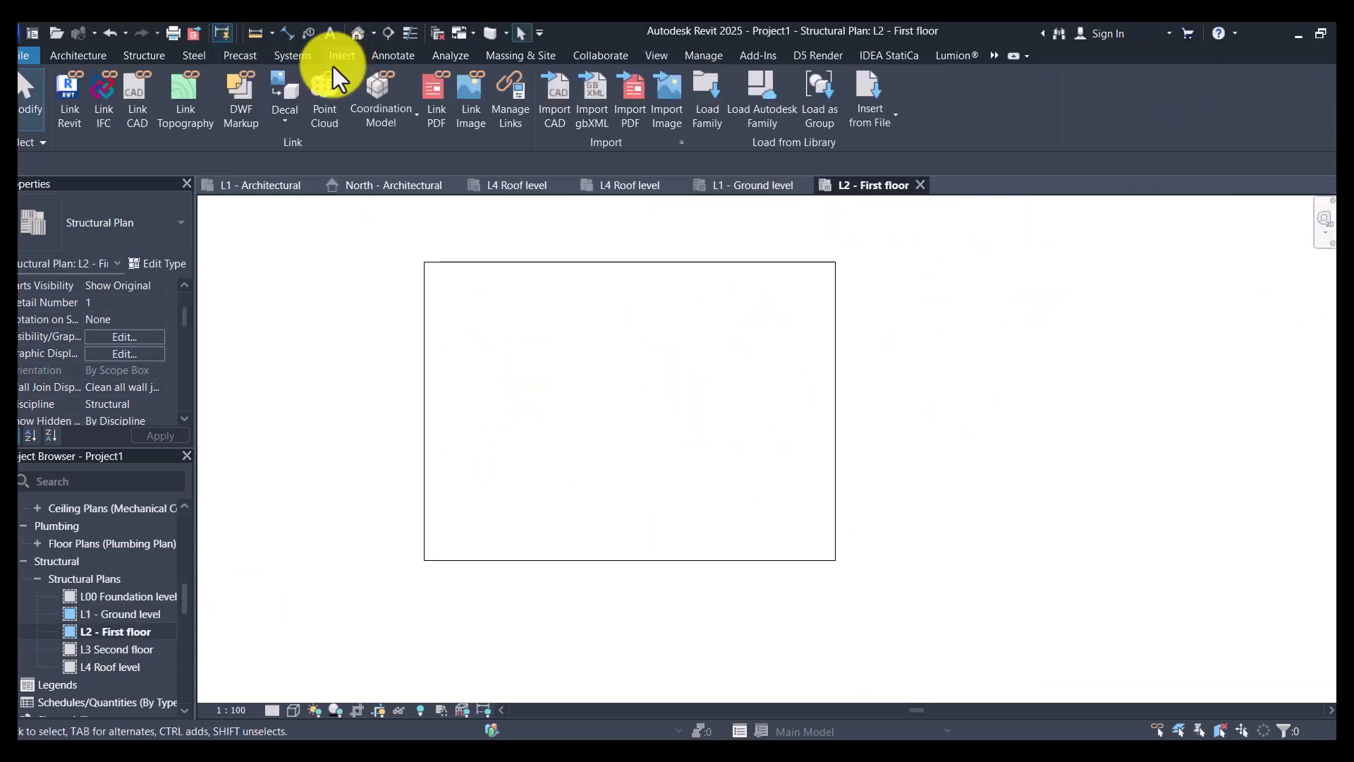
left_click(131, 112)
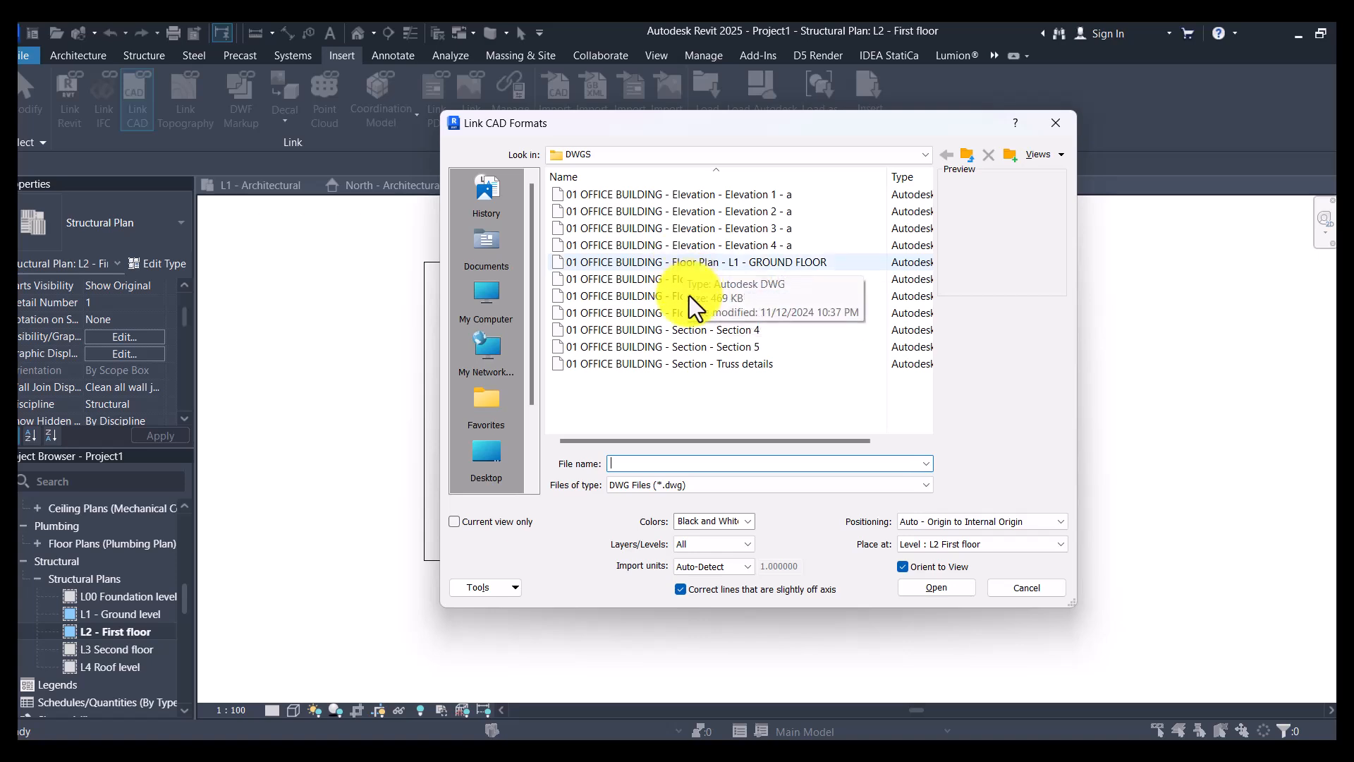
left_click(730, 282)
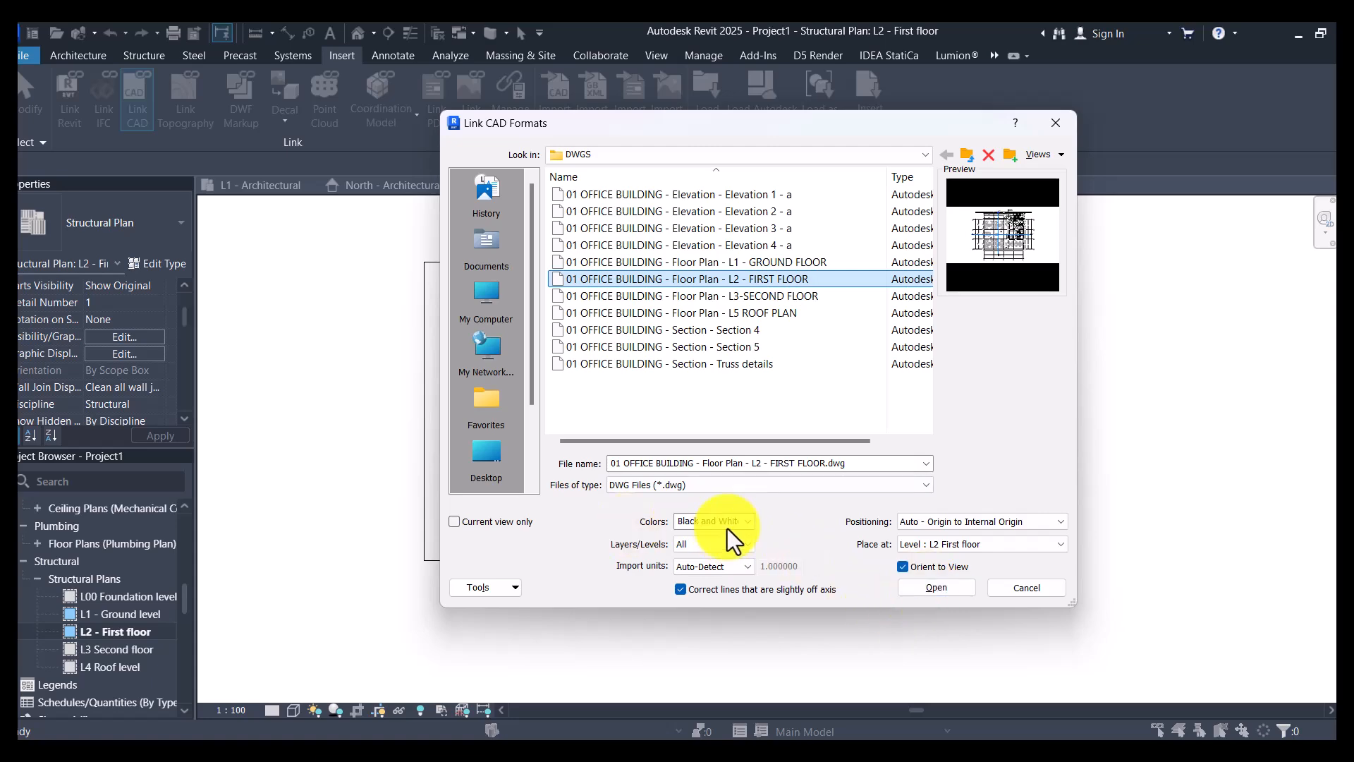
left_click(927, 585)
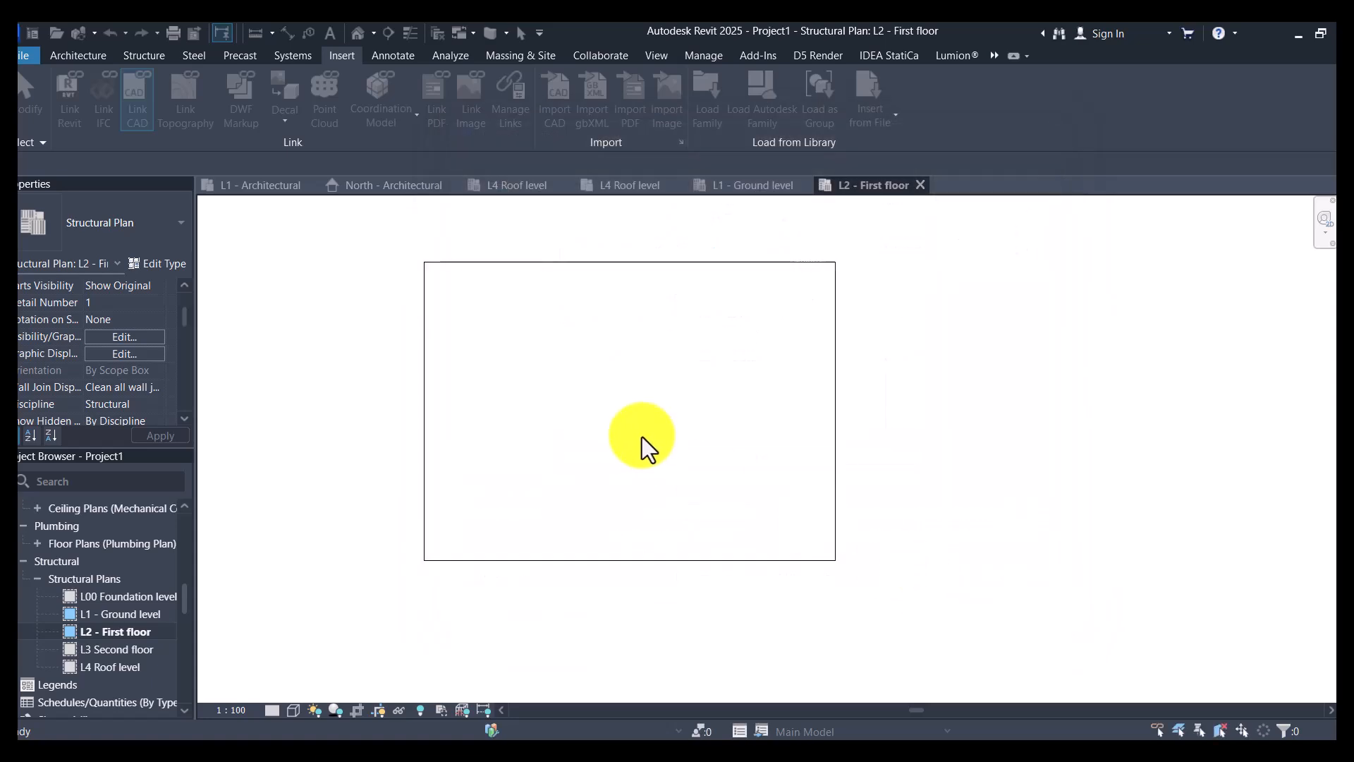
left_click(783, 411)
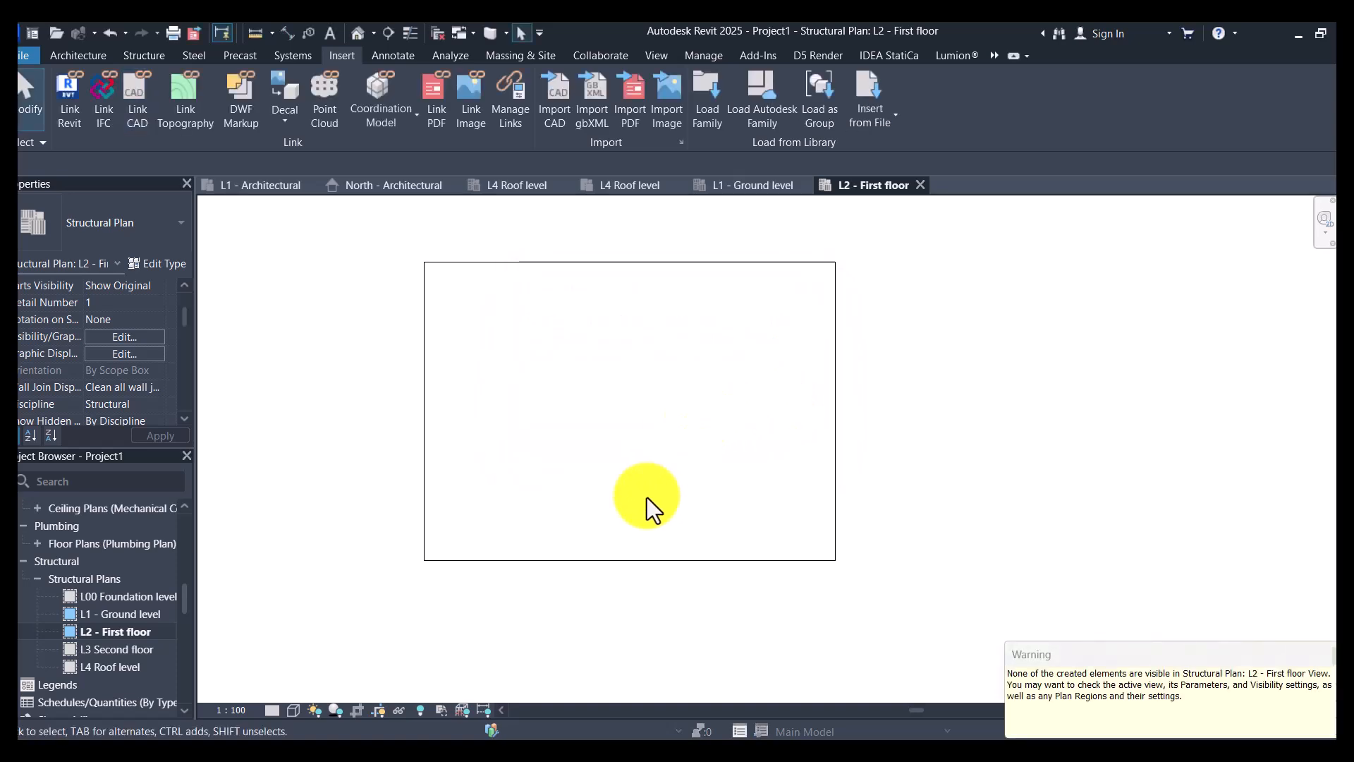
- Inspect the properties of the L2 - First floor view's crop region, including view range, scope box, depth clipping and view template
left_click(650, 560)
scroll(101, 375, "down", 4)
scroll(105, 368, "down", 4)
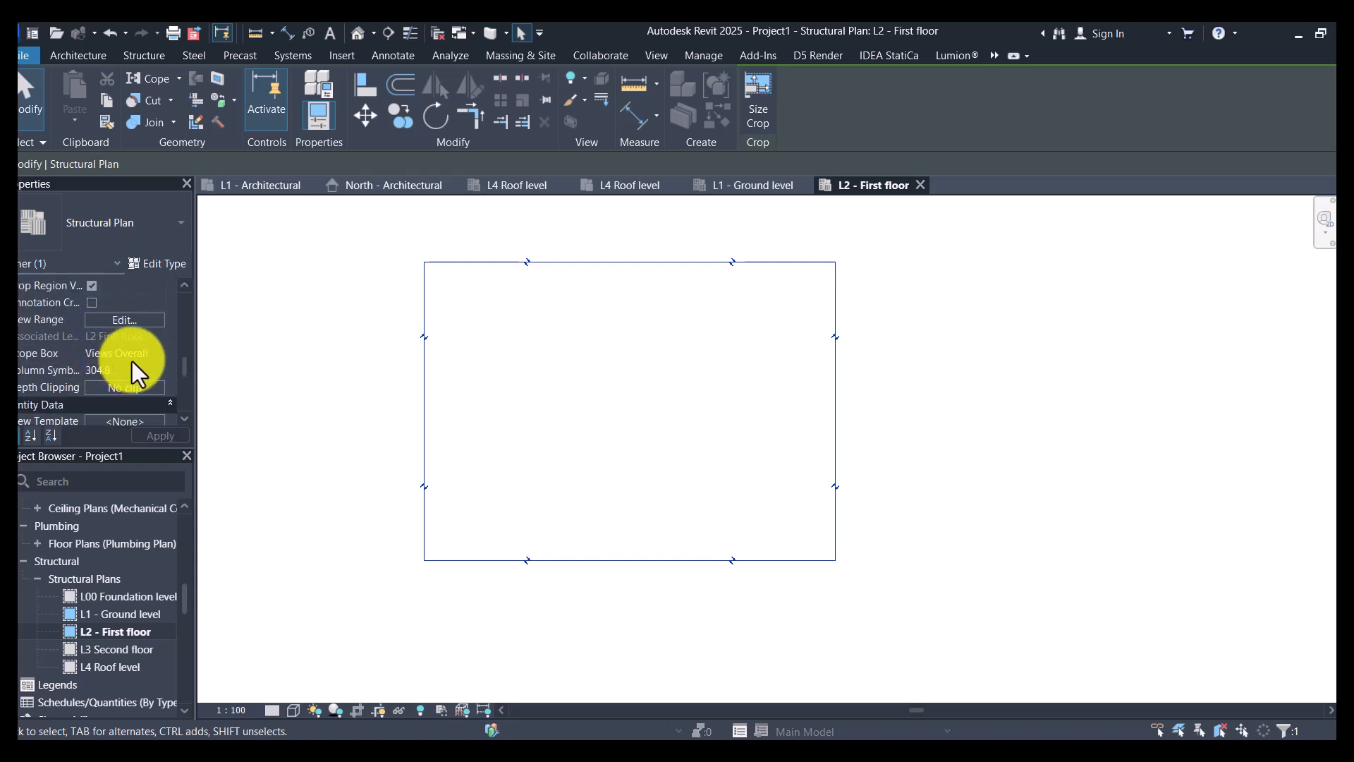
scroll(133, 361, "down", 1)
scroll(132, 361, "up", 1)
scroll(133, 361, "down", 3)
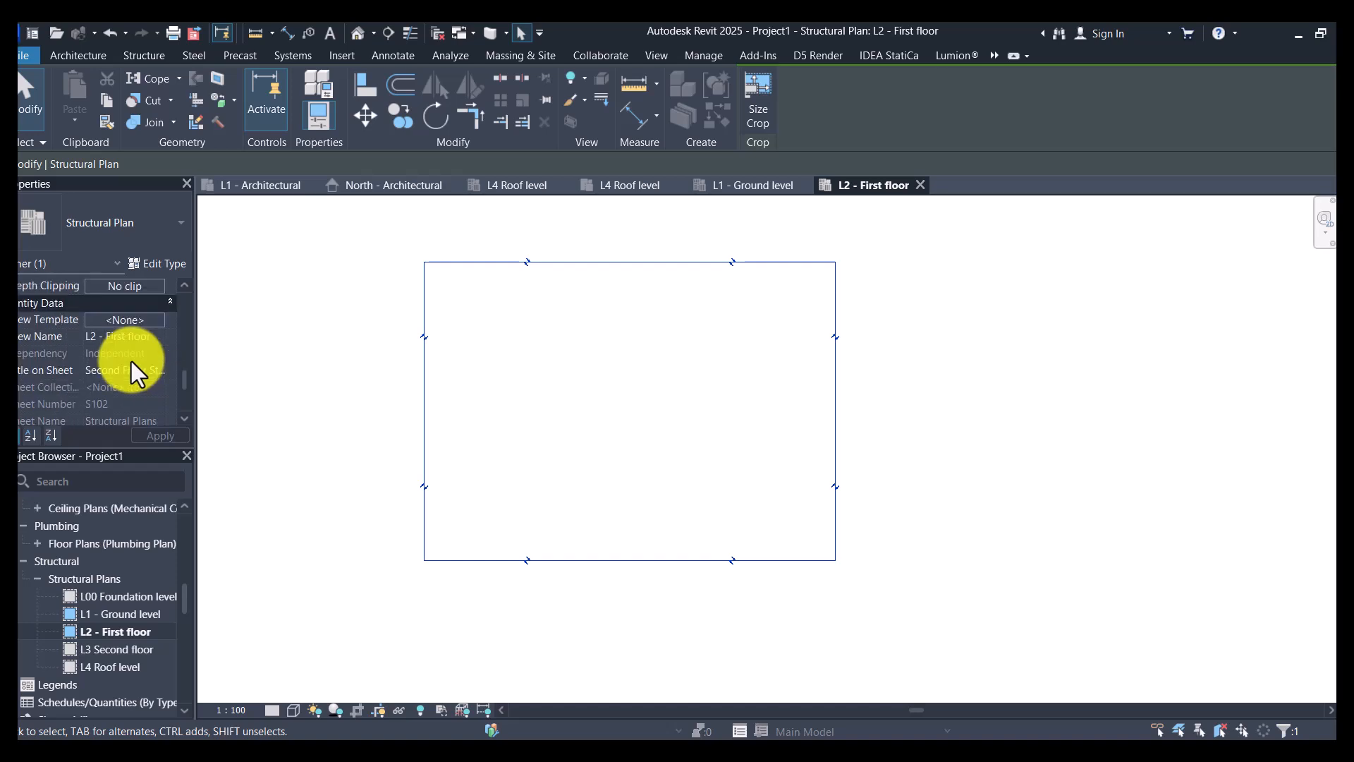
- Expand the architectural floor plans group and open the L2 - Architectural view to display the linked first floor drawing
scroll(91, 580, "up", 5)
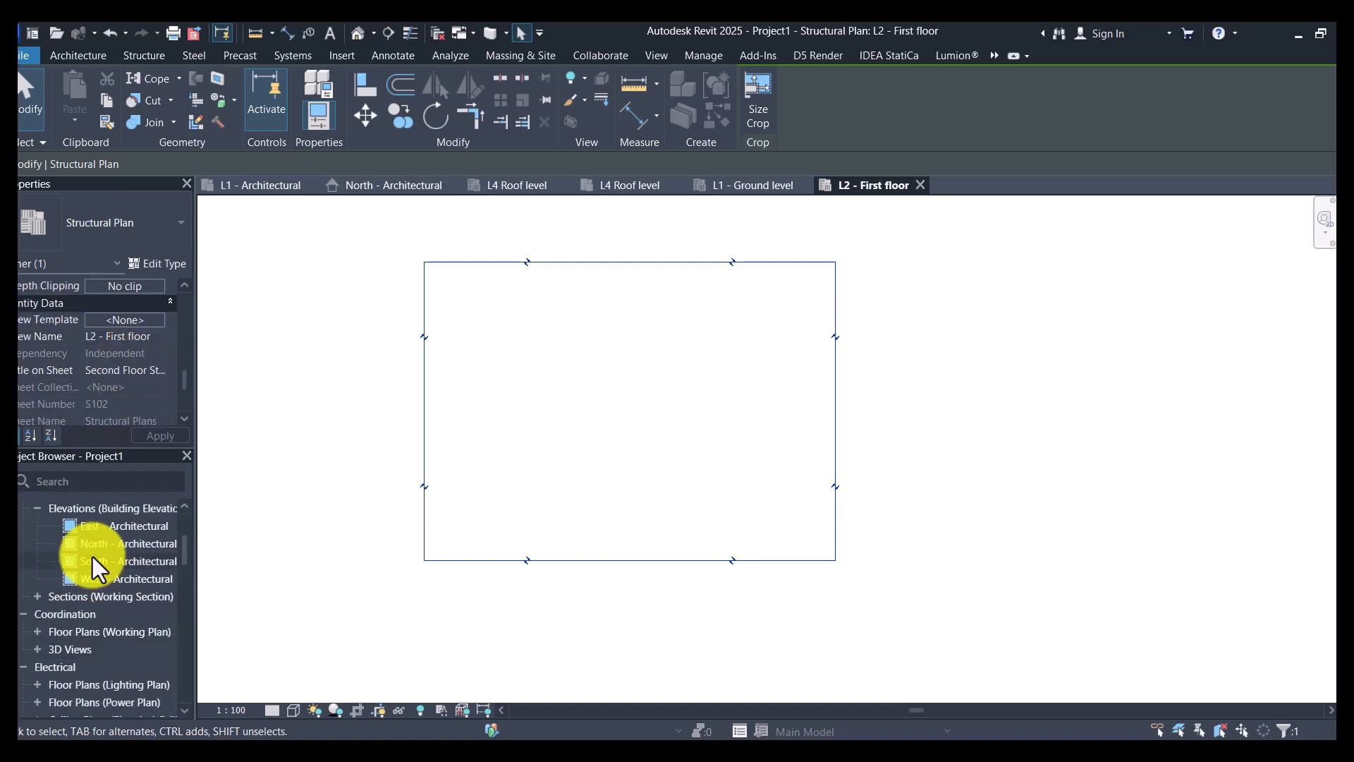
scroll(92, 557, "up", 3)
left_click(37, 543)
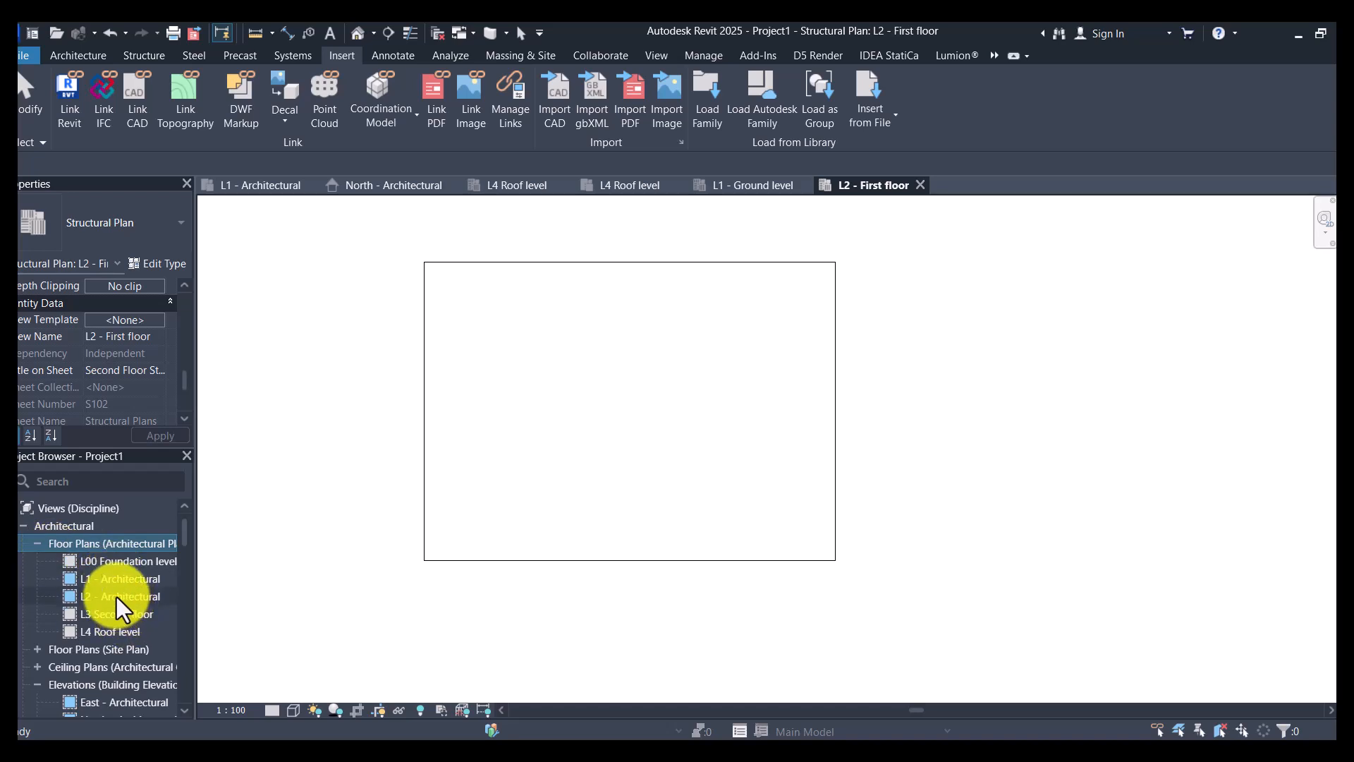
double_click(117, 597)
scroll(618, 396, "up", 5)
scroll(658, 426, "up", 6)
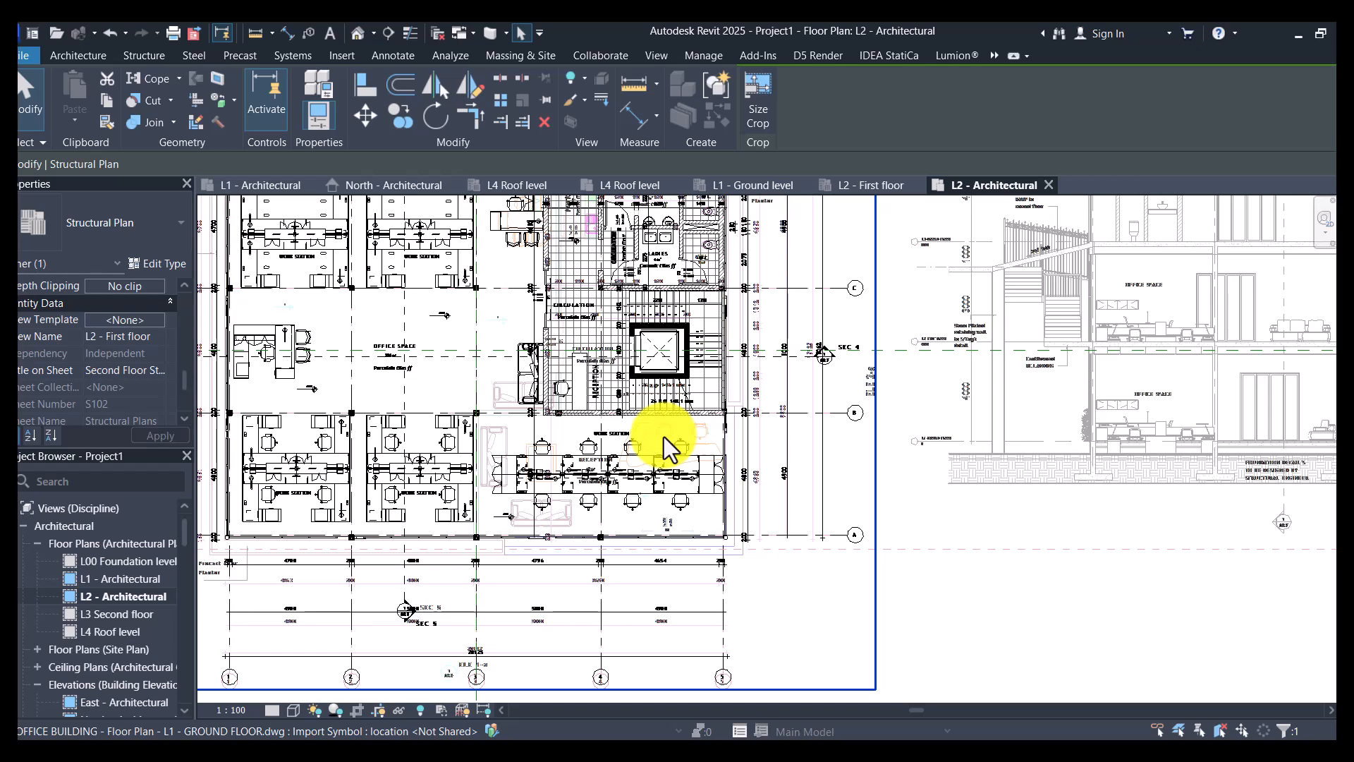
scroll(662, 437, "down", 2)
left_click(937, 507)
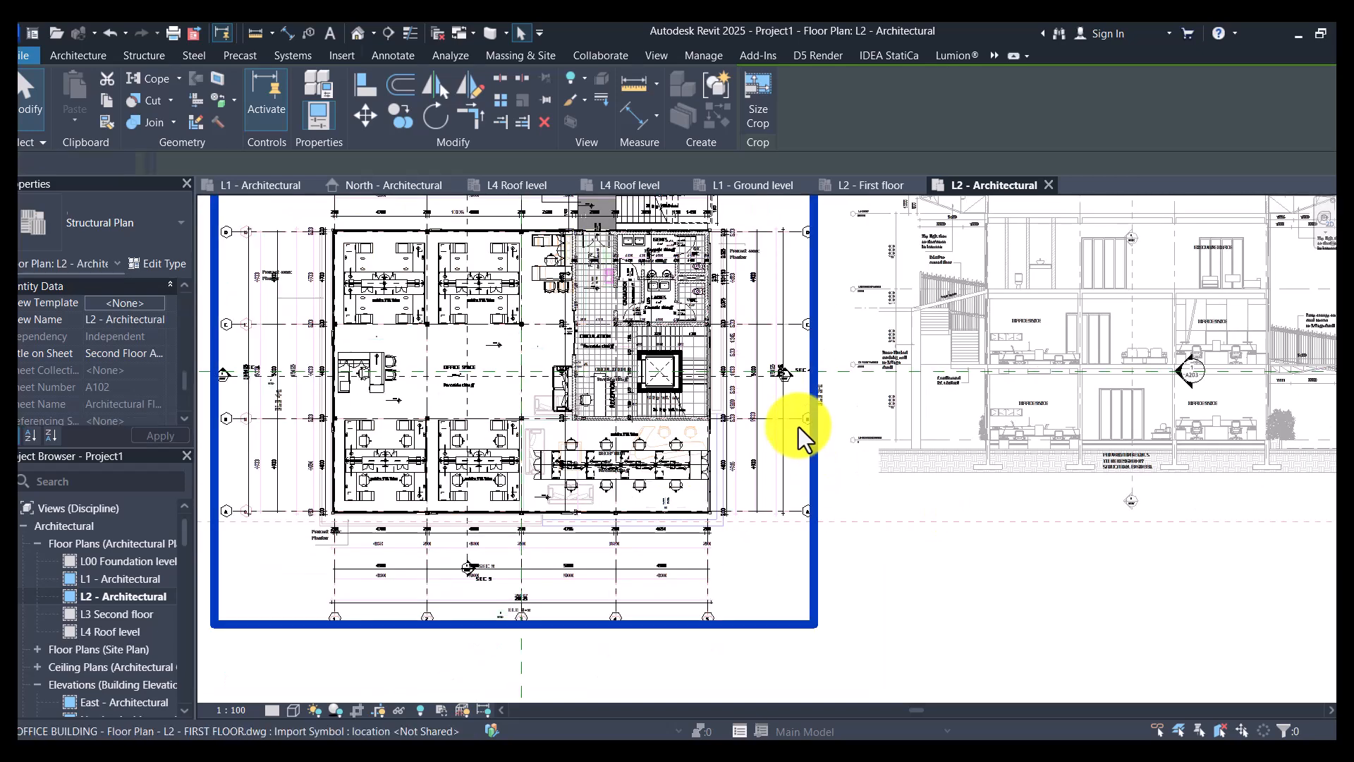
- Close all inactive views so that only L2 - Architectural stays open
left_click(670, 333)
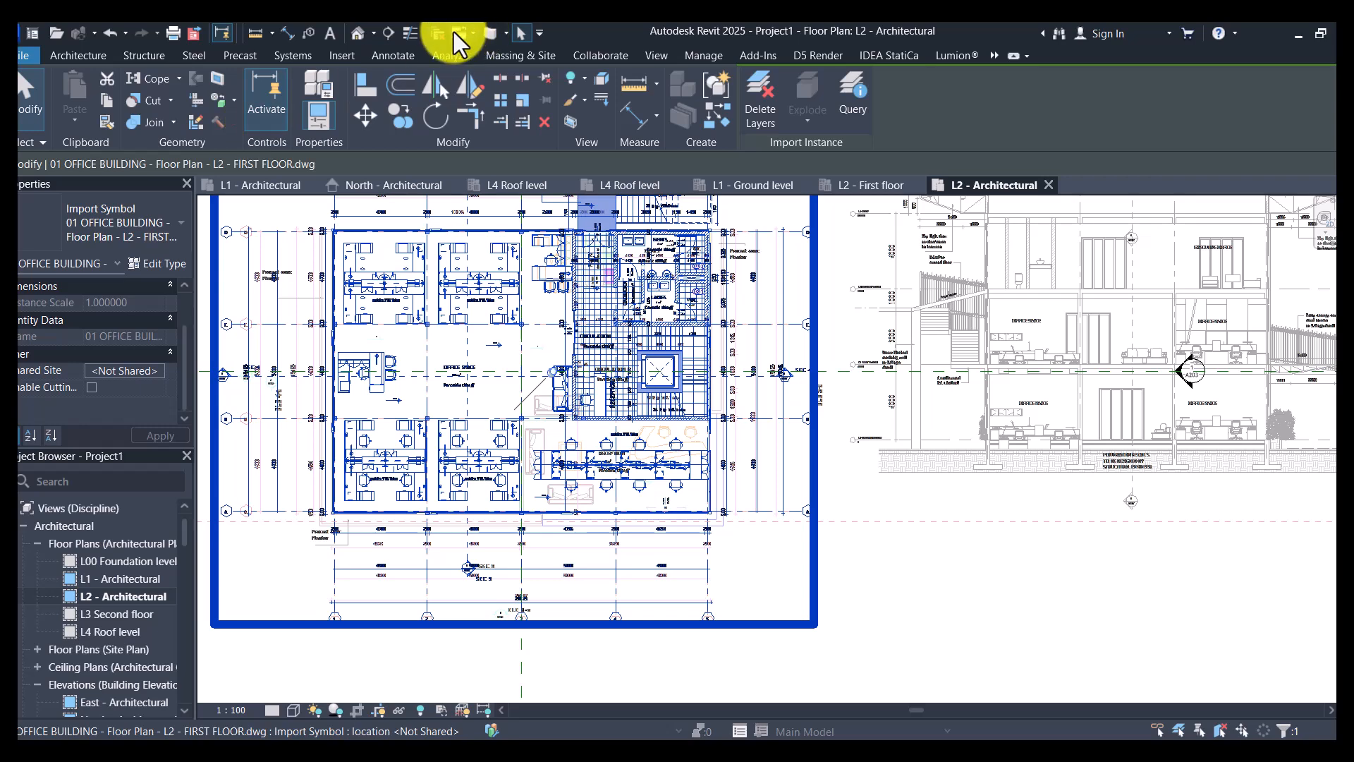
left_click(436, 32)
left_click(1021, 530)
scroll(748, 425, "down", 2)
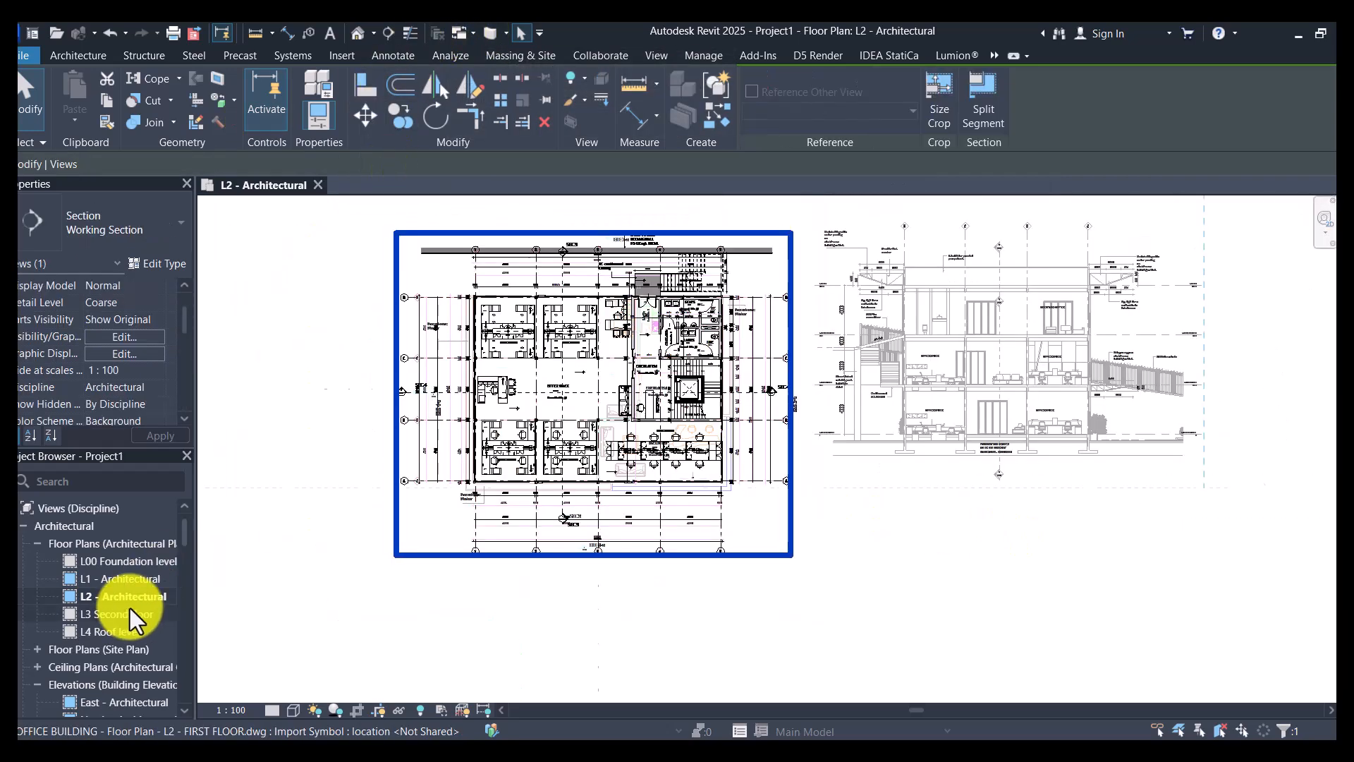
- Select the linked ground floor drawing in the L1 - Architectural view and hide that element in the L2 - Architectural view
left_click(117, 582)
double_click(118, 580)
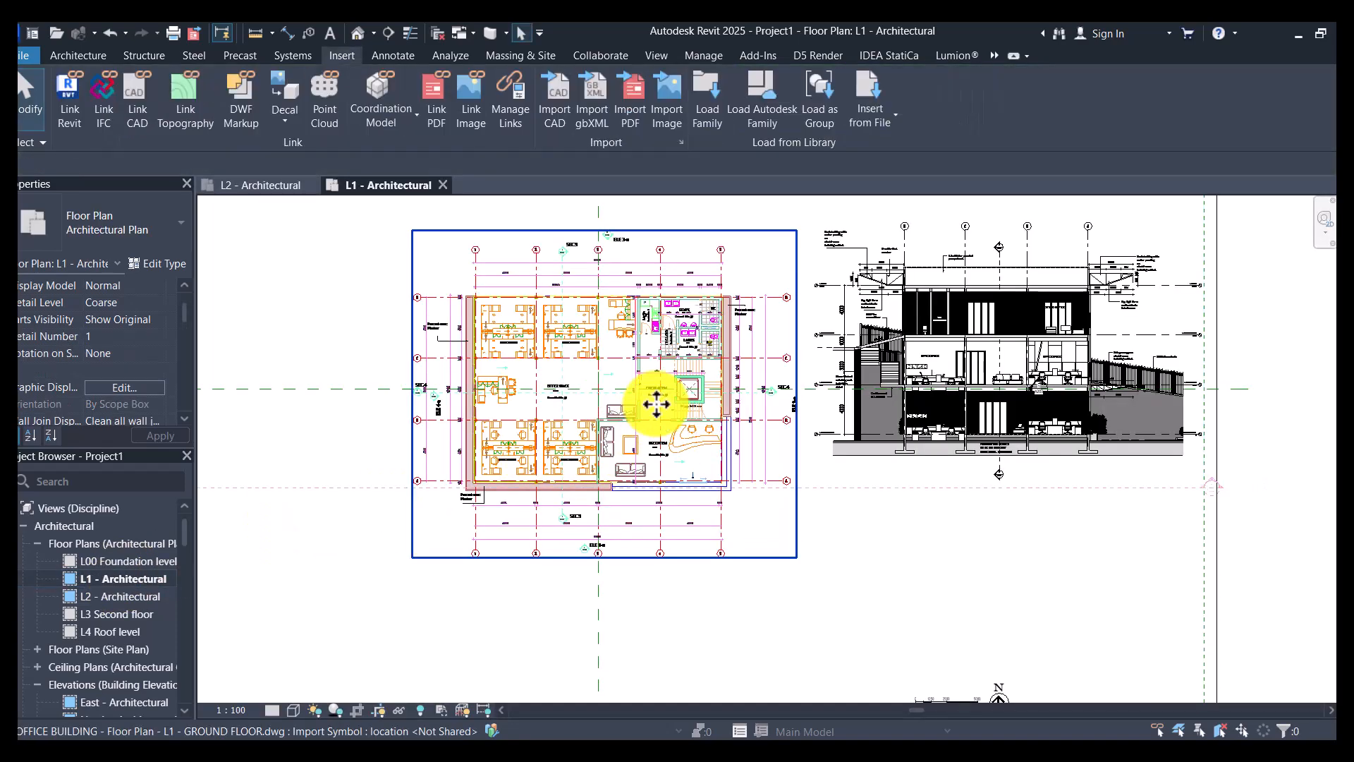
left_click(656, 405)
left_click(121, 594)
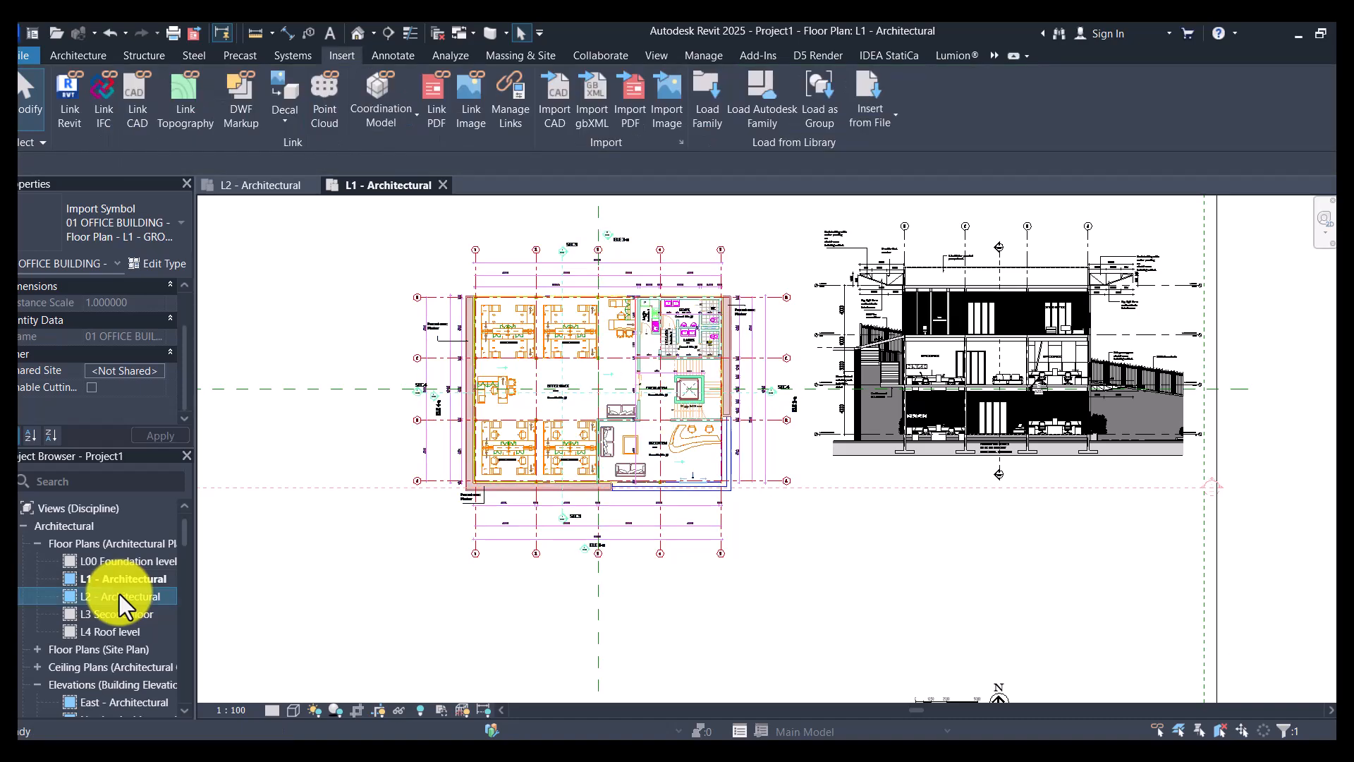
double_click(119, 594)
right_click(984, 532)
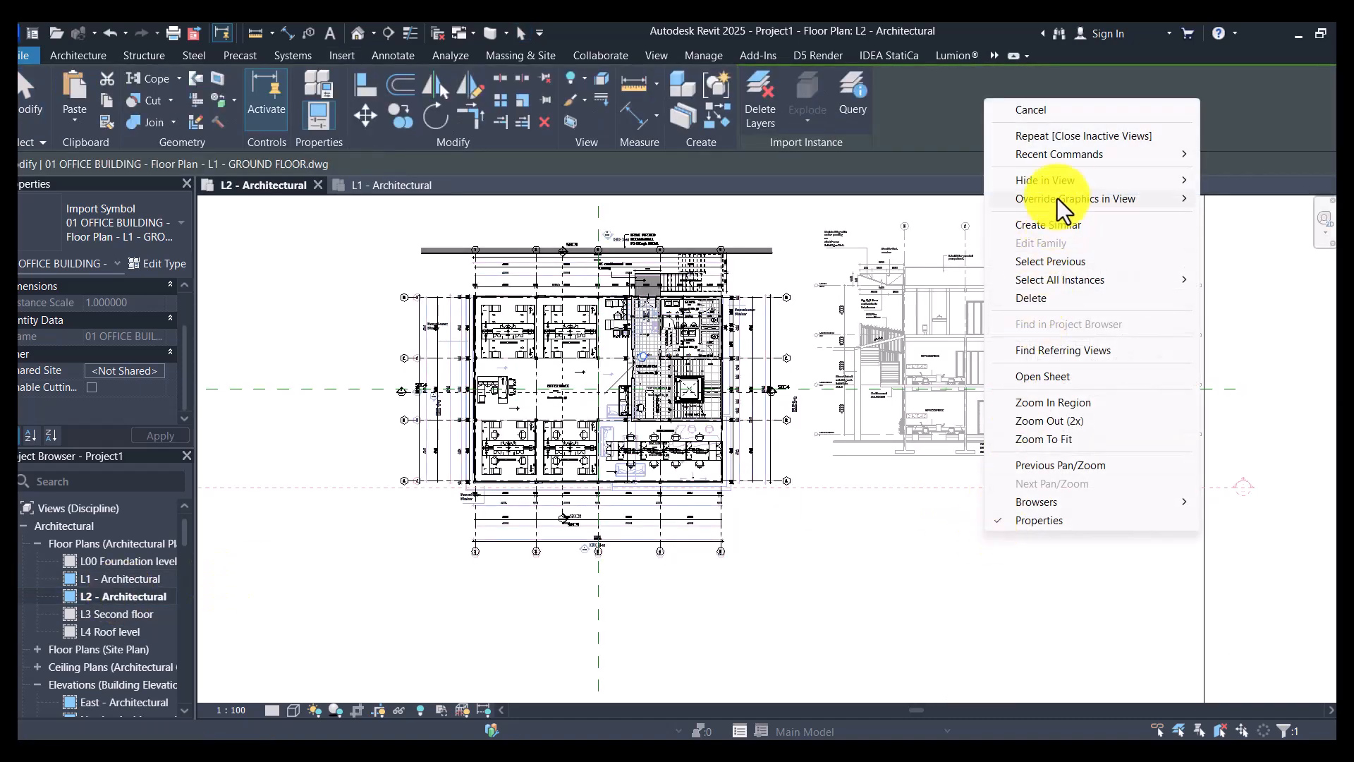
left_click(1061, 264)
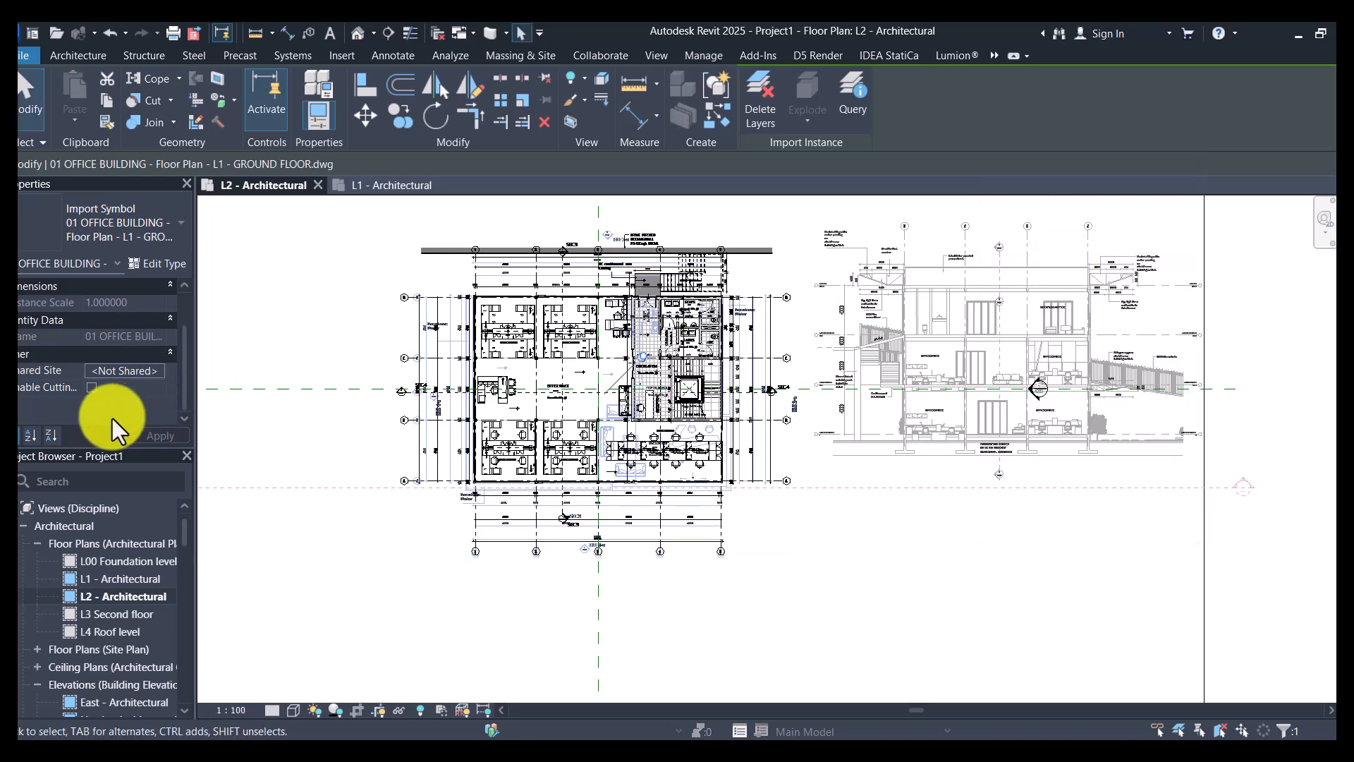
right_click(824, 594)
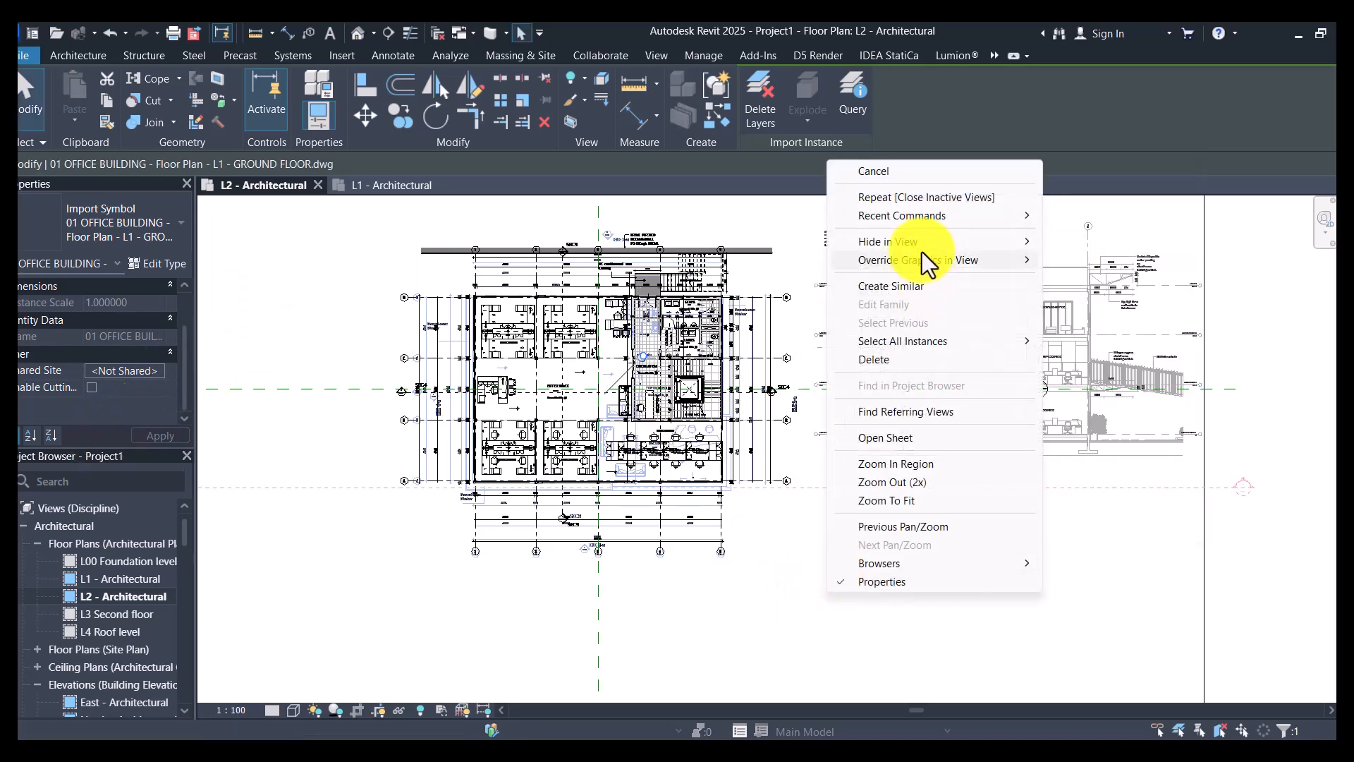
left_click(1064, 240)
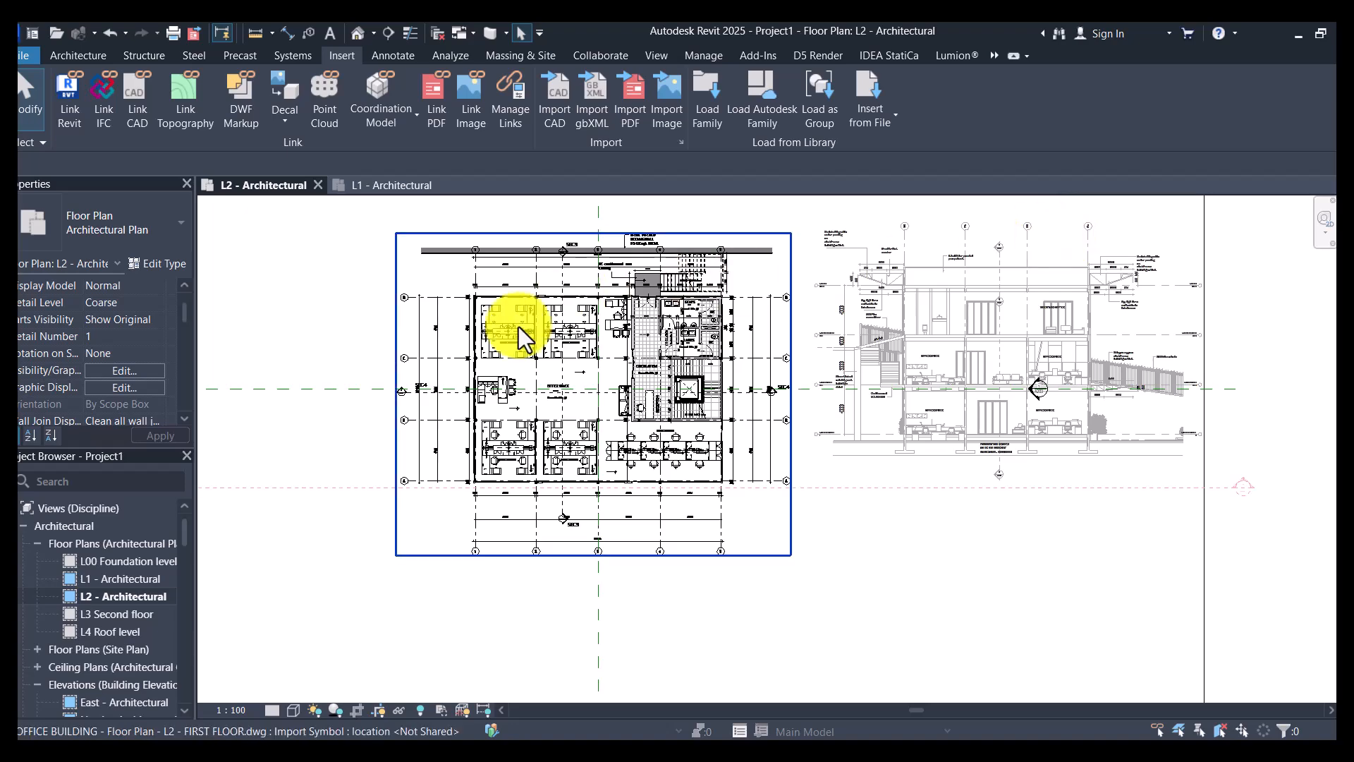
- Examine the office space and work stations on the first floor drawing in the L2 - Architectural view
scroll(490, 354, "up", 3)
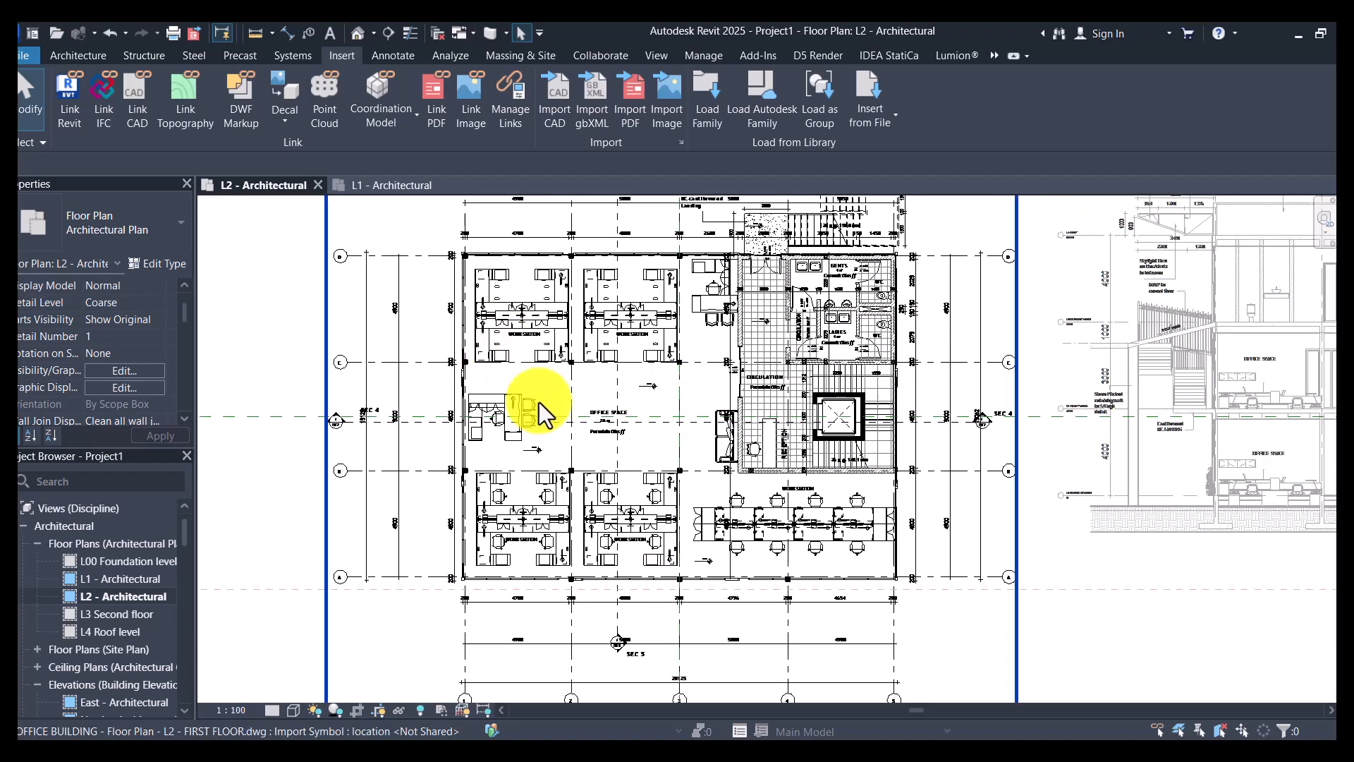
scroll(539, 420, "up", 5)
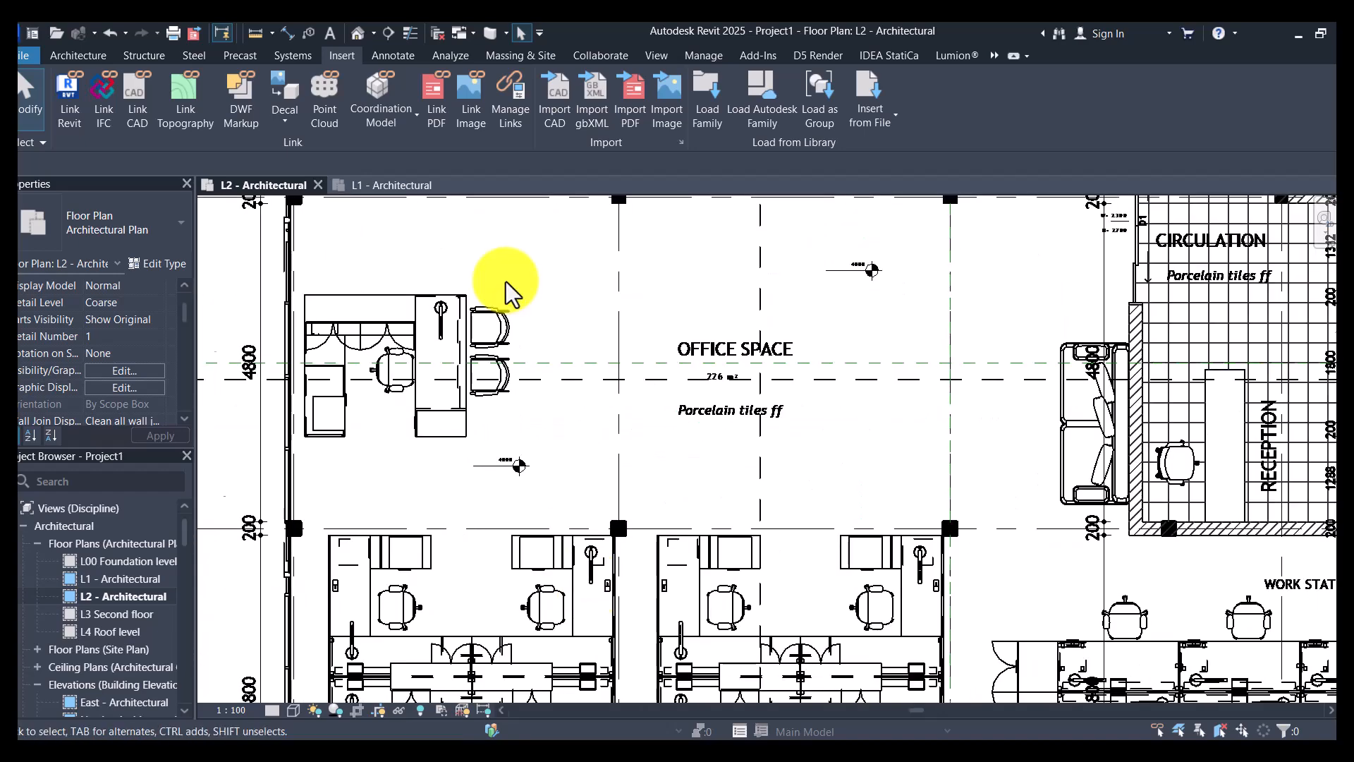
scroll(508, 290, "down", 2)
scroll(575, 371, "down", 1)
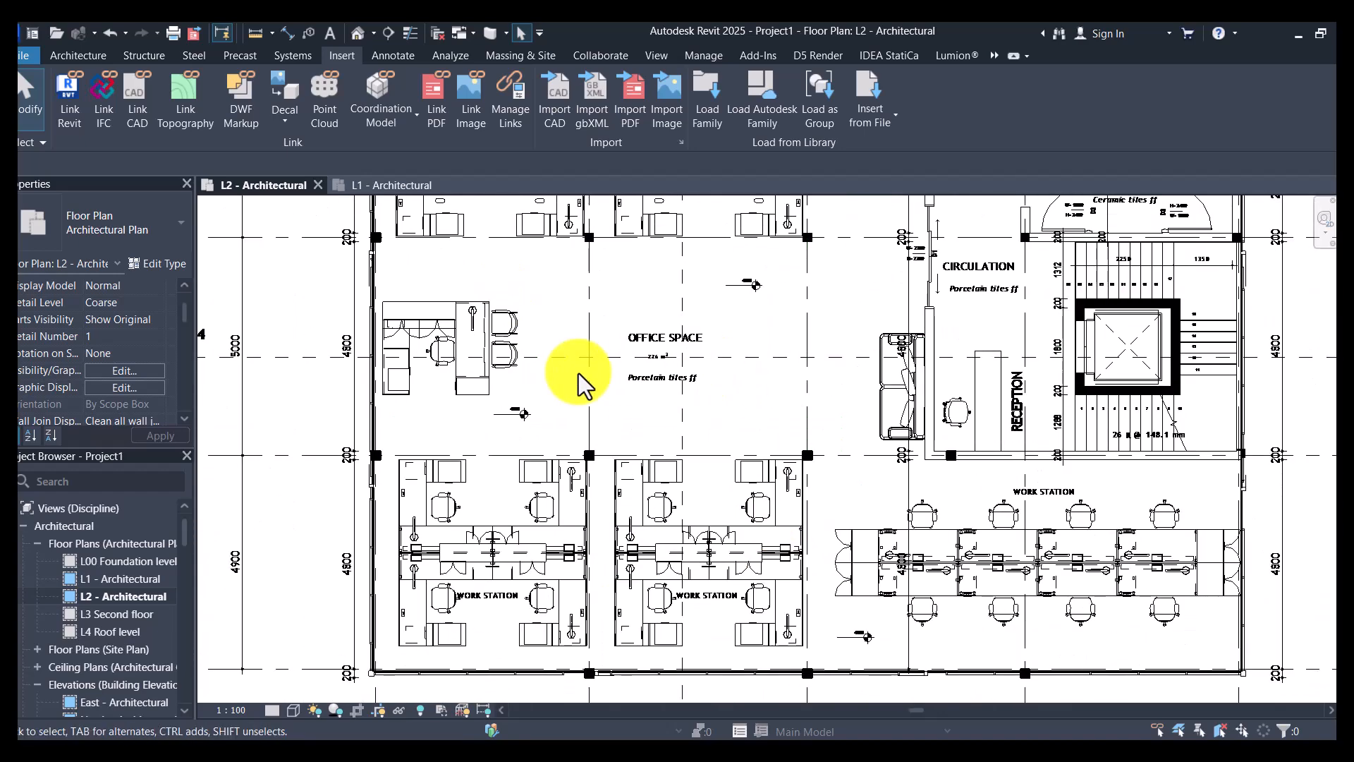
scroll(578, 374, "down", 1)
scroll(831, 514, "up", 3)
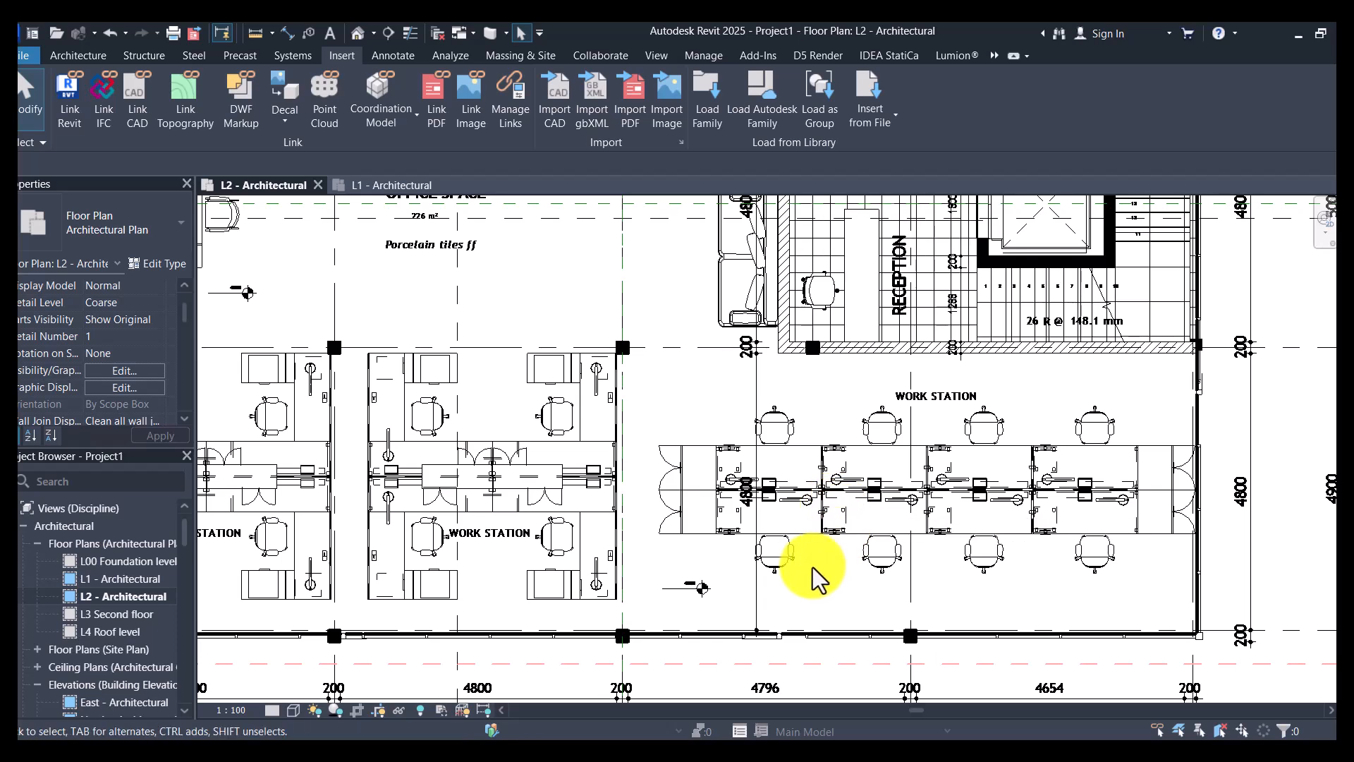
scroll(868, 484, "down", 3)
scroll(903, 382, "up", 3)
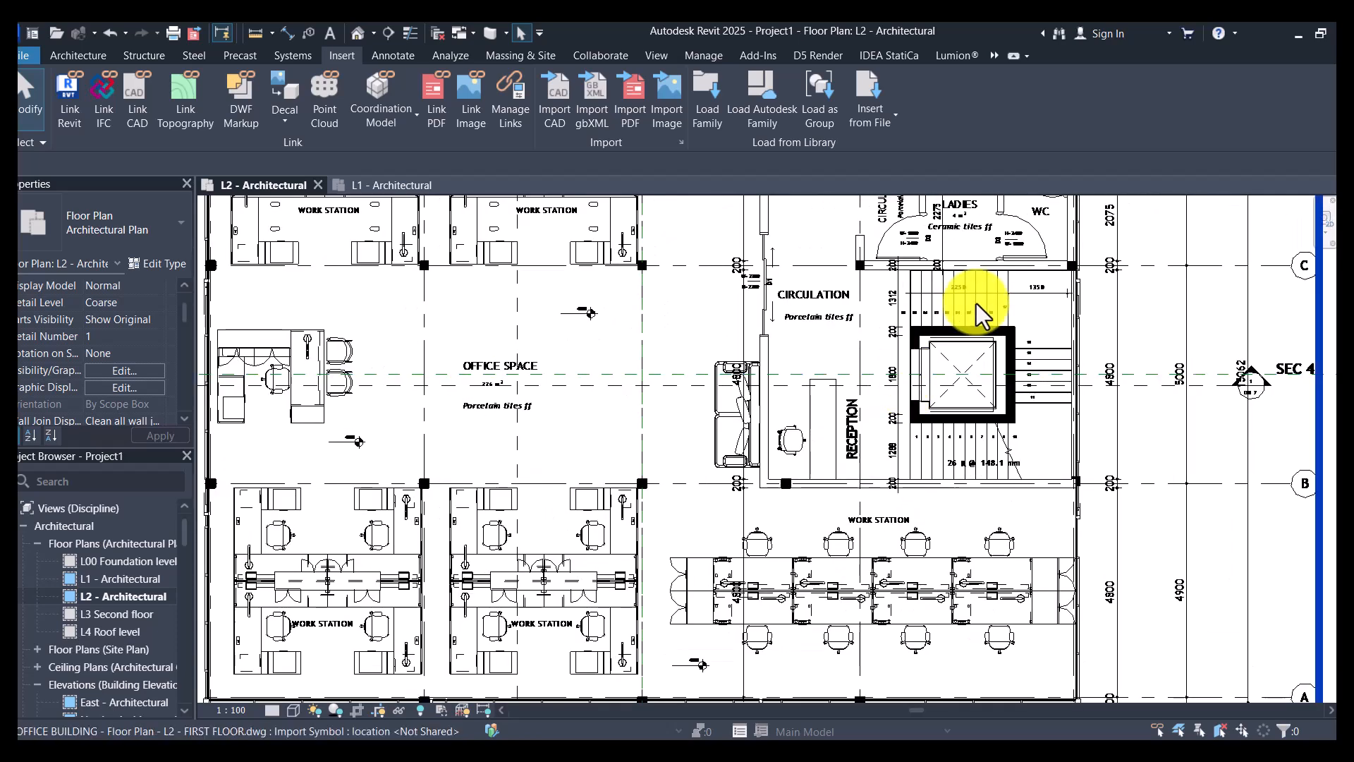
- Examine the first floor drawing's circulation area, reception, lift and stairs, and the gents and ladies toilets
scroll(979, 311, "up", 2)
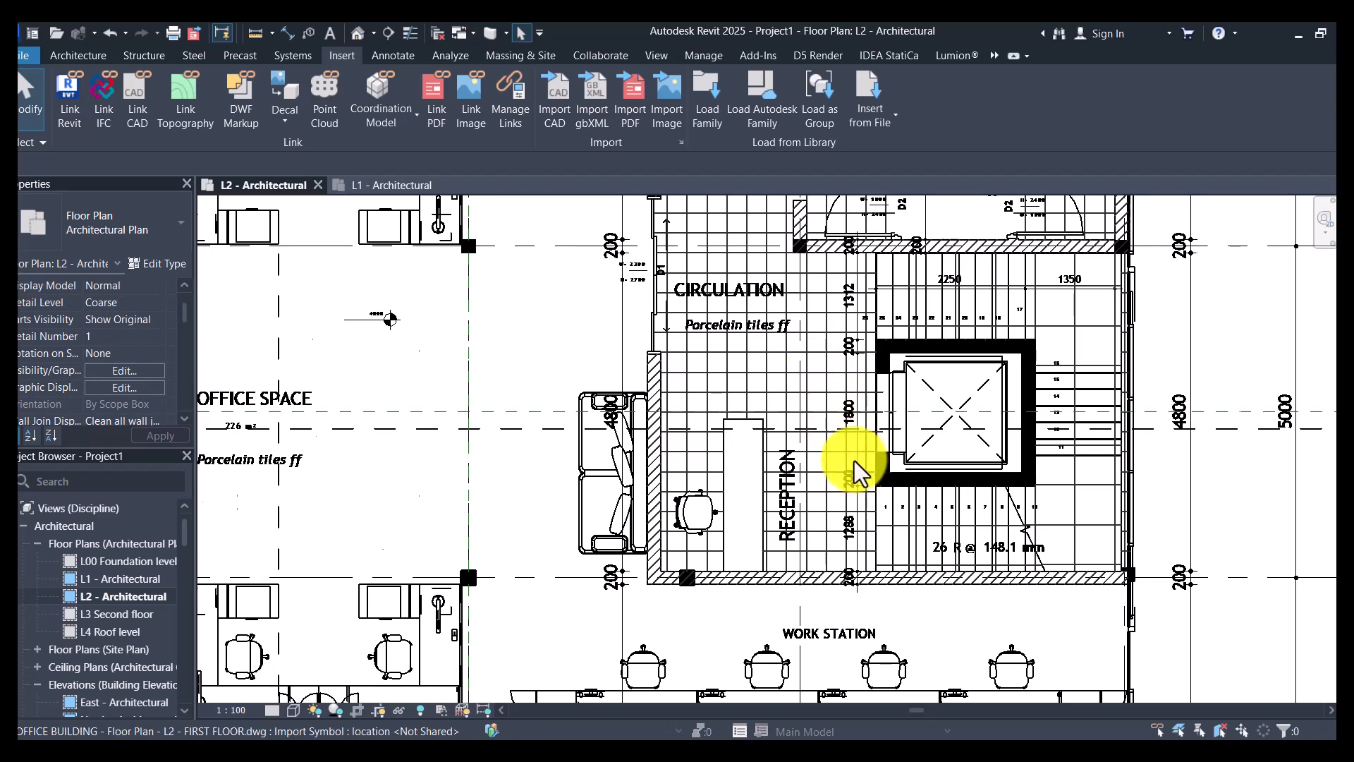
scroll(857, 463, "down", 3)
scroll(651, 418, "up", 3)
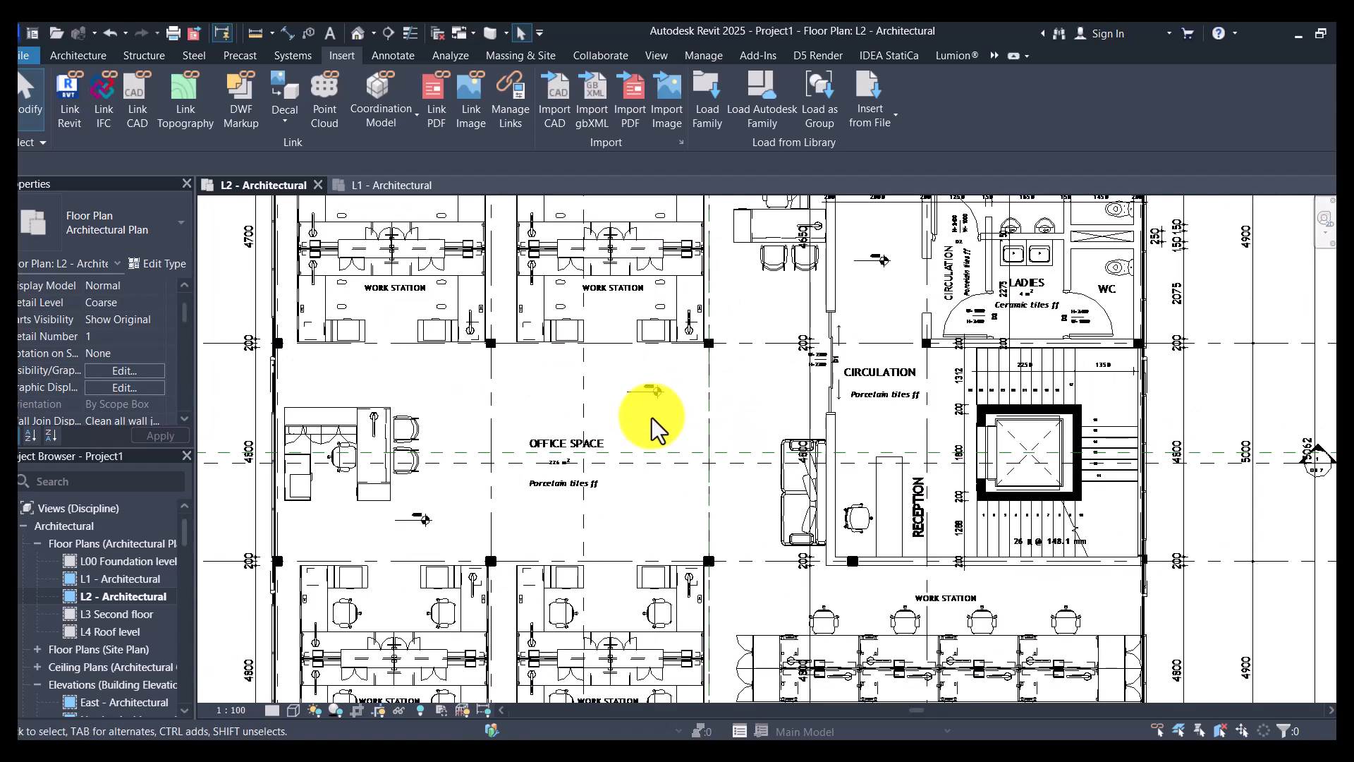
scroll(651, 418, "down", 7)
scroll(925, 311, "up", 3)
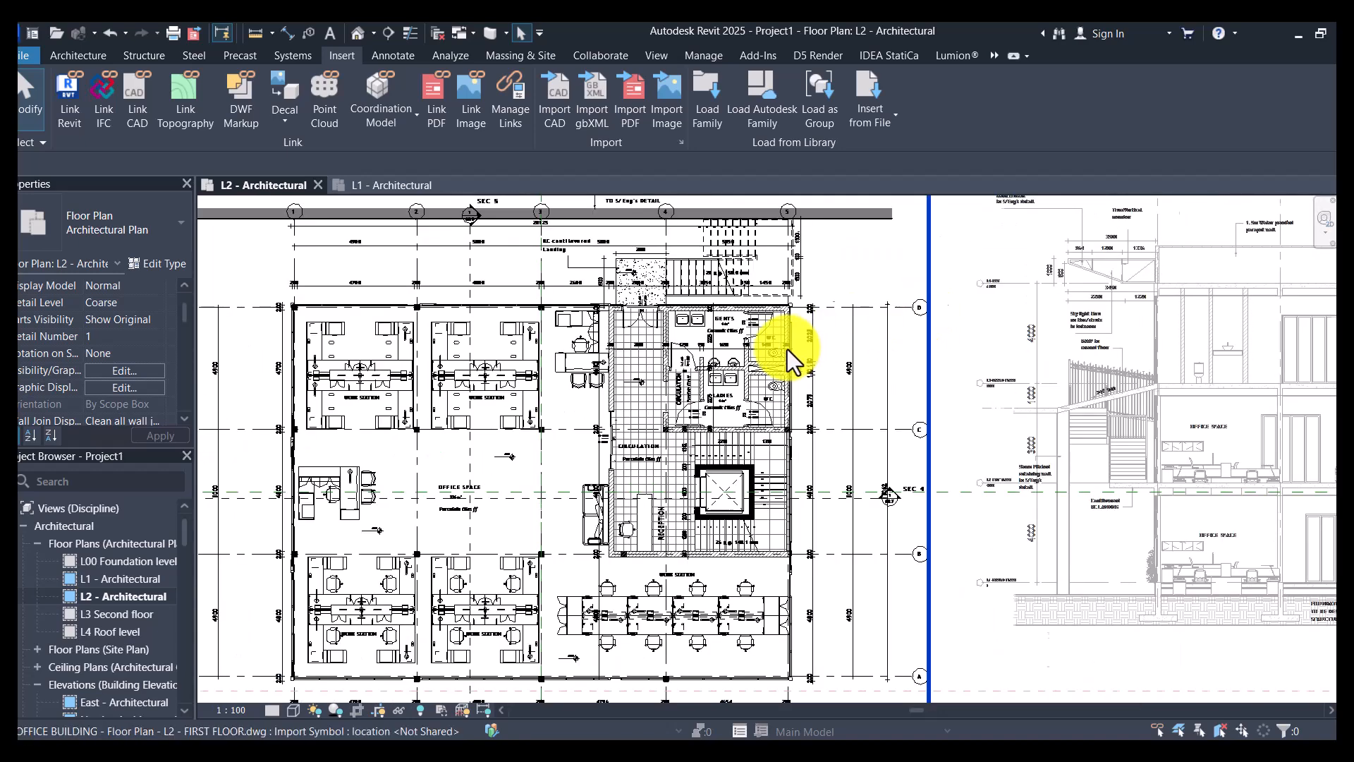
scroll(788, 349, "up", 3)
scroll(788, 349, "up", 2)
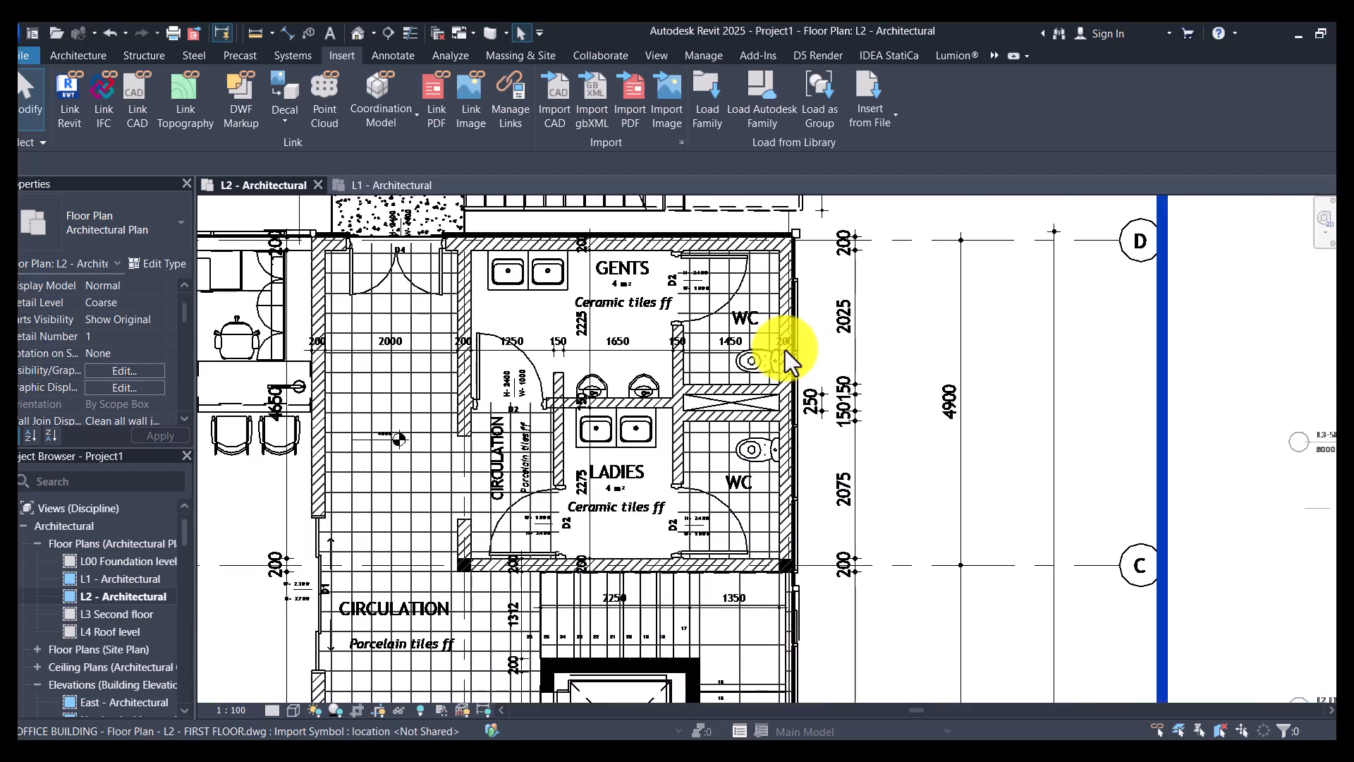
- Open the L3 Second floor architectural floor plan view
scroll(782, 370, "down", 5)
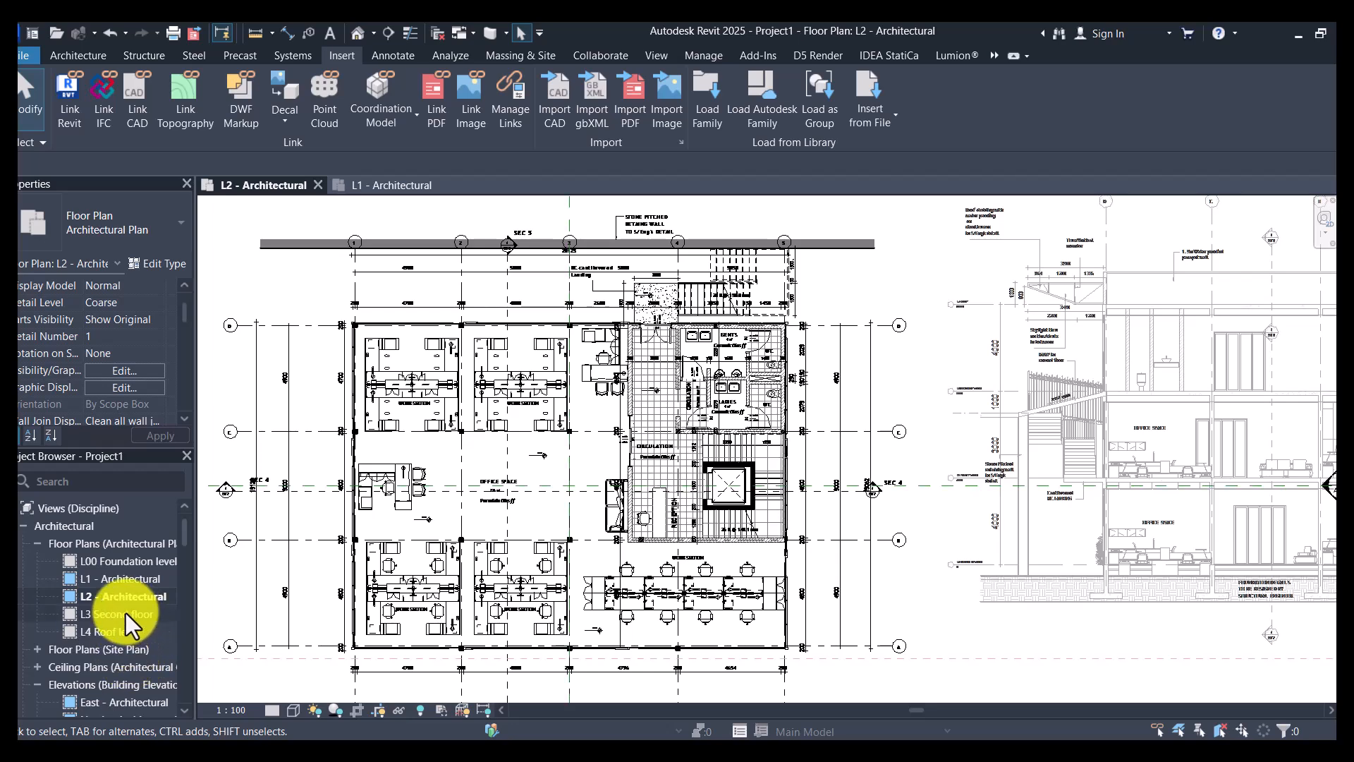
double_click(125, 612)
scroll(559, 412, "down", 5)
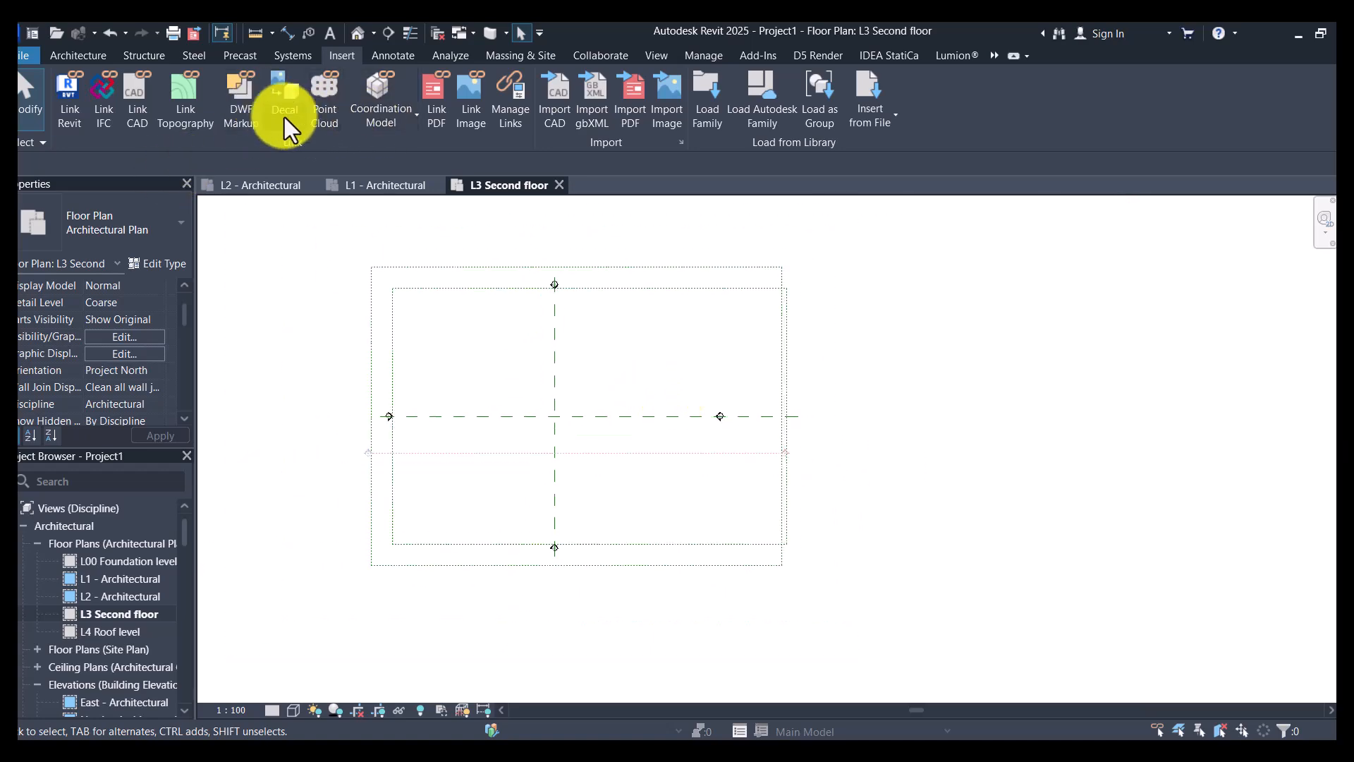
- Import the 01 OFFICE BUILDING - Floor Plan - L3-SECOND FLOOR drawing into the L3 Second floor view and check the placed plan
left_click(543, 108)
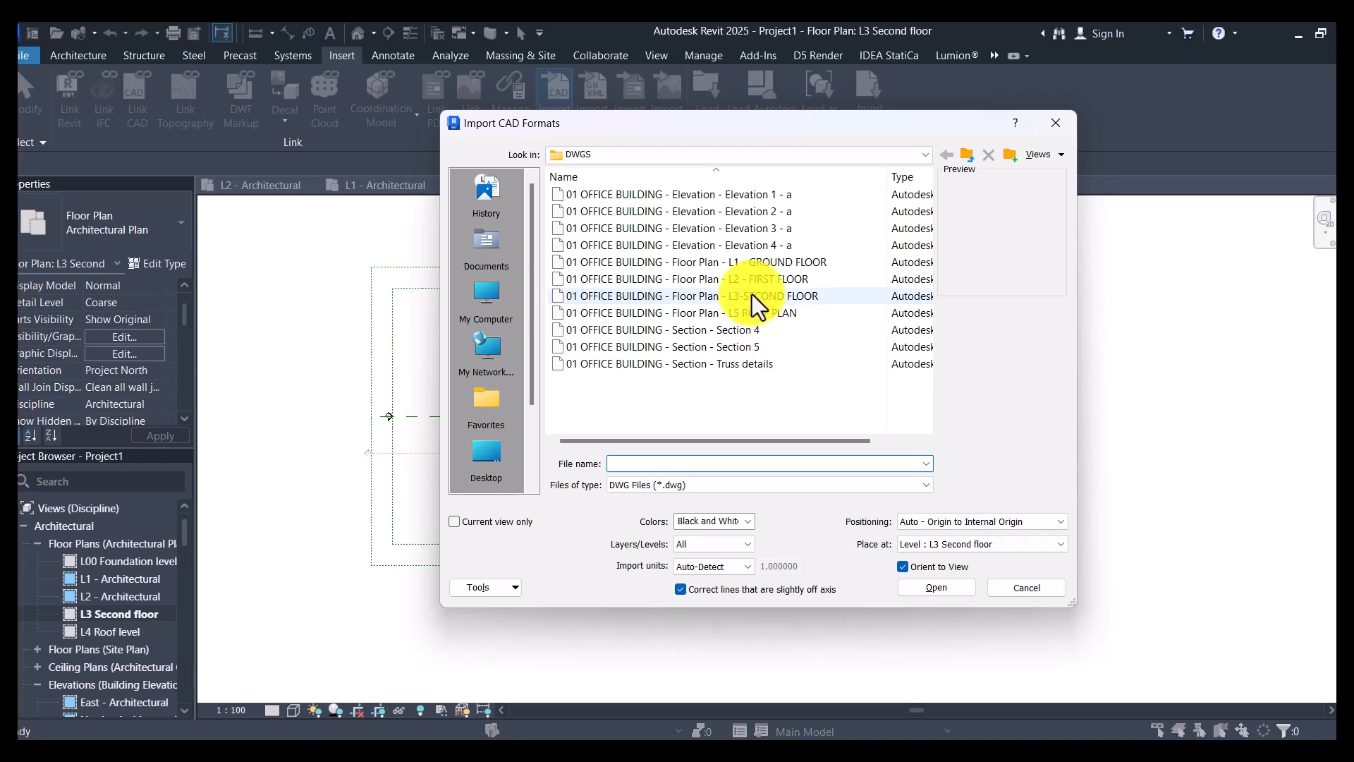
left_click(752, 294)
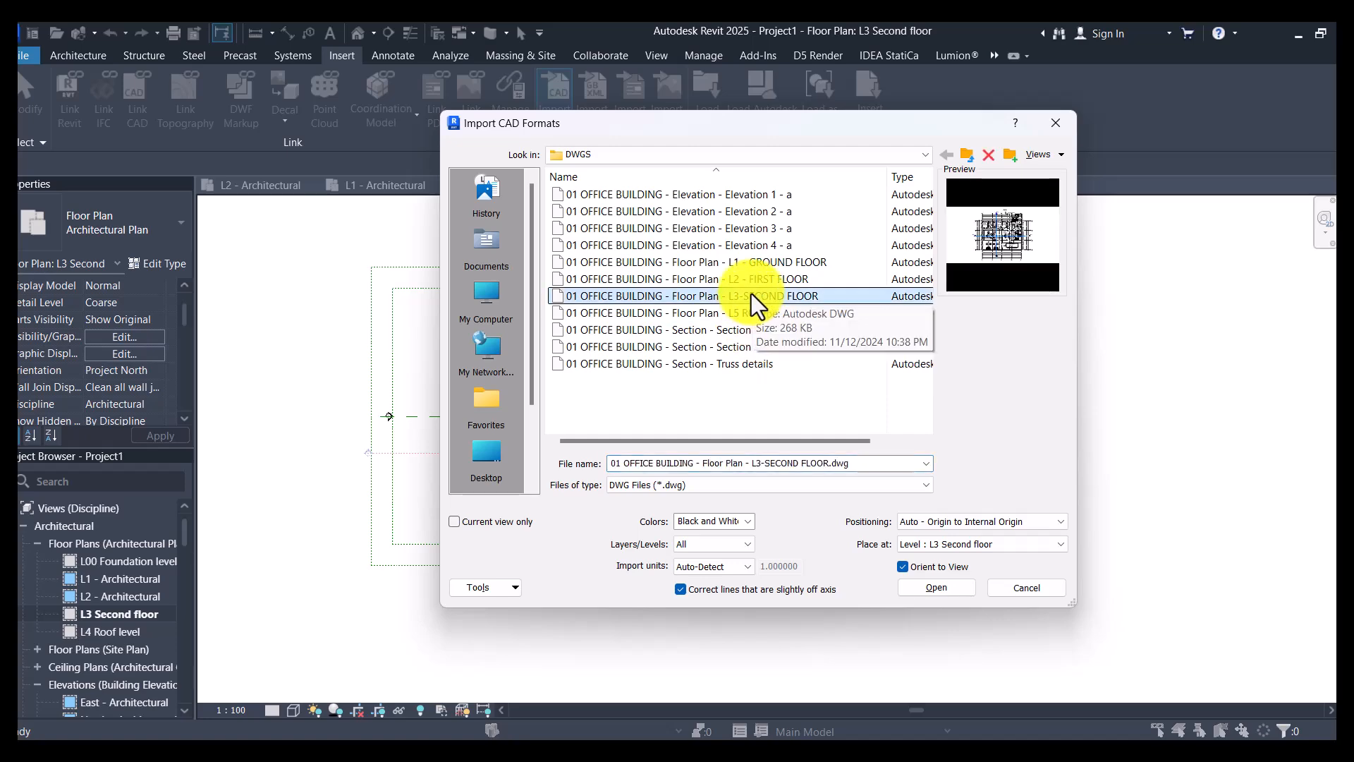
left_click(937, 588)
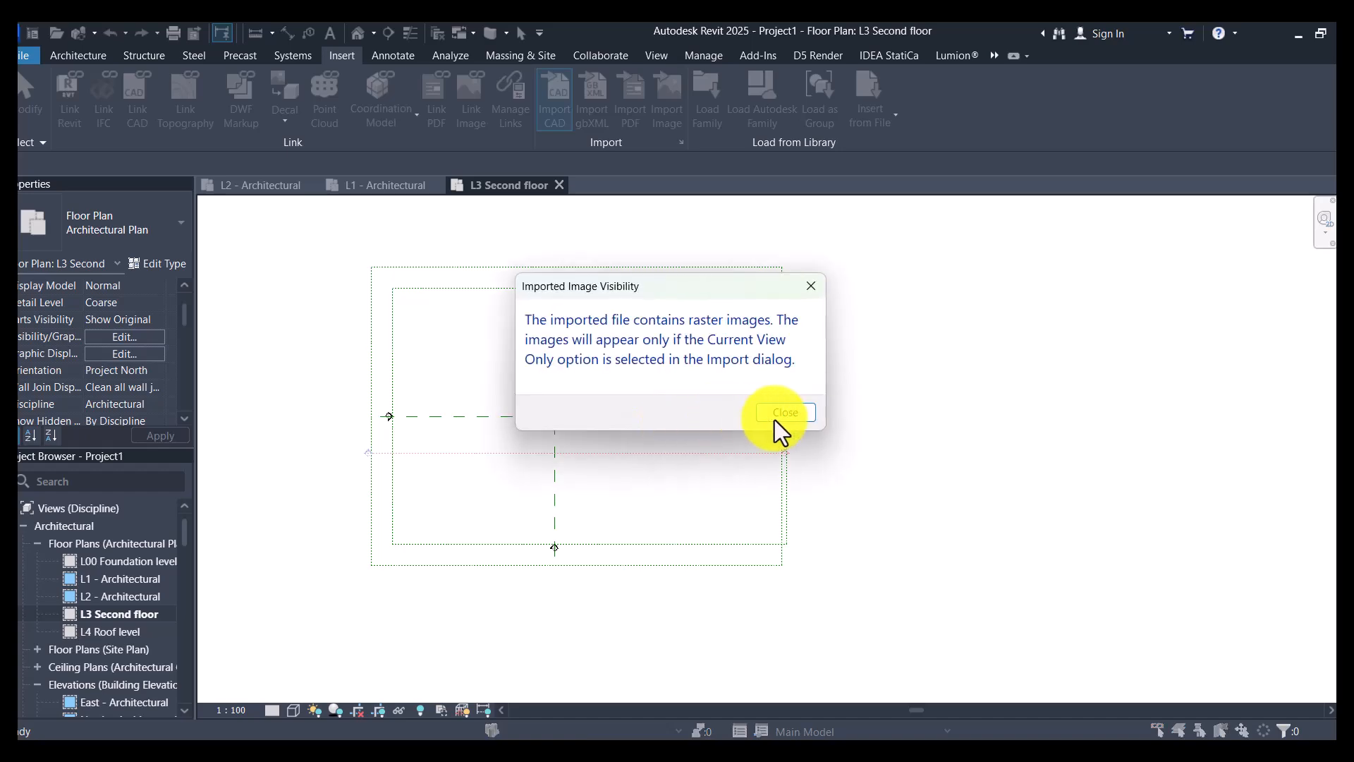
left_click(776, 414)
scroll(538, 432, "up", 8)
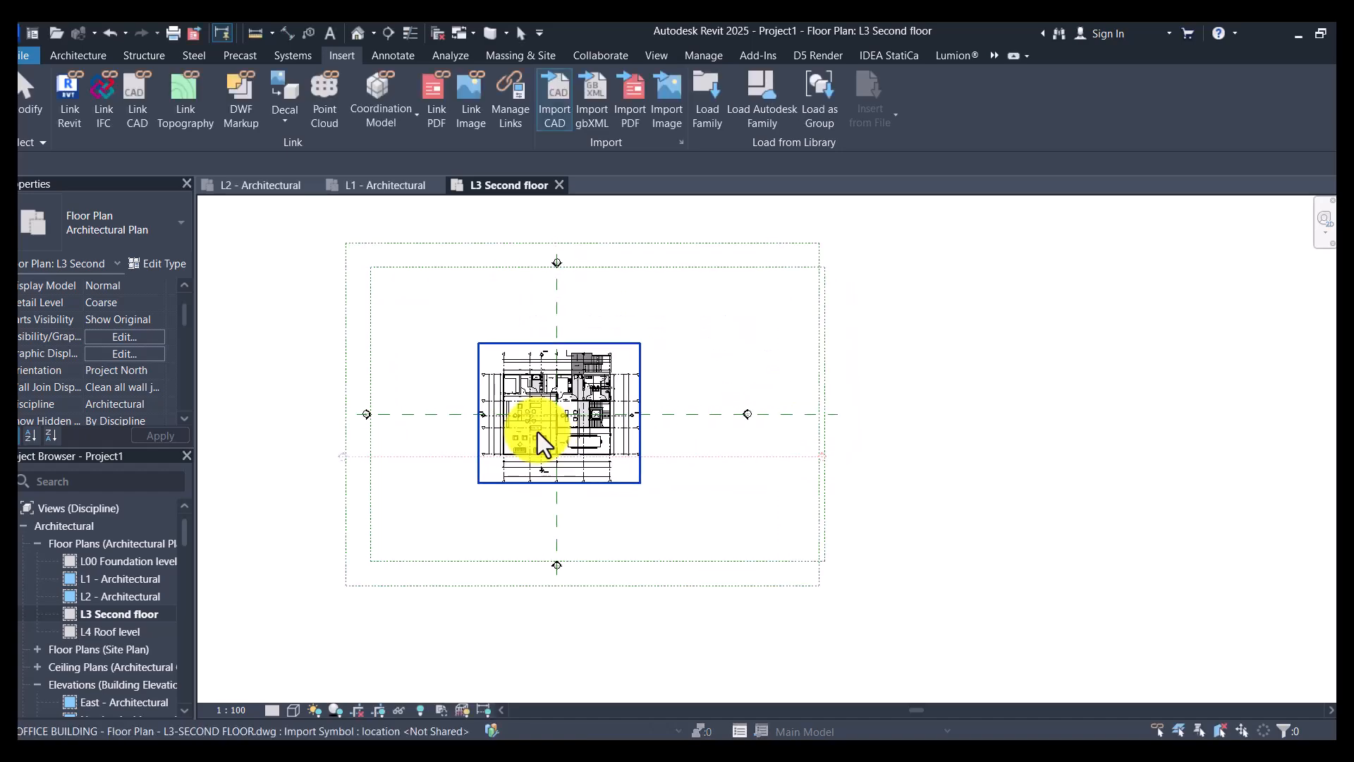
scroll(539, 437, "up", 5)
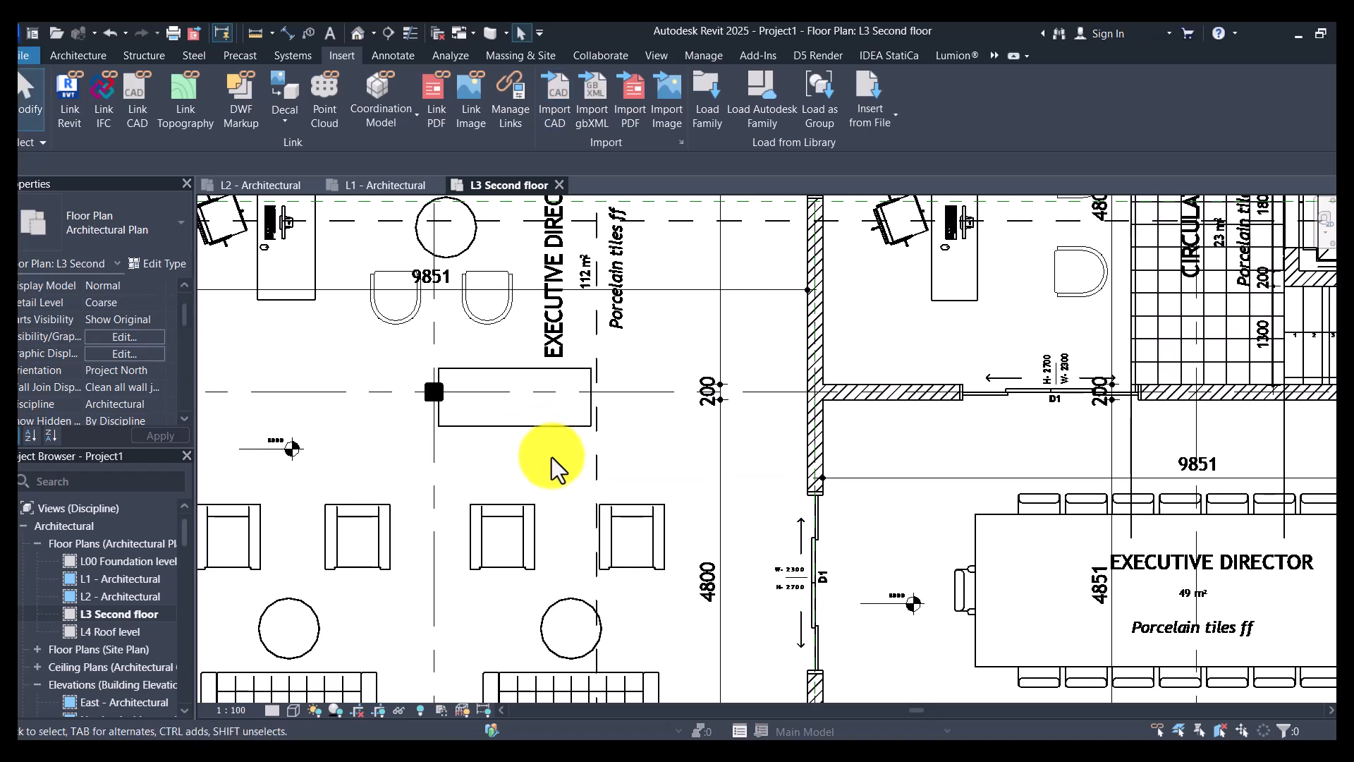
scroll(553, 469, "down", 5)
- Open the L2 - First floor structural plan view
left_click(103, 578)
scroll(105, 614, "down", 3)
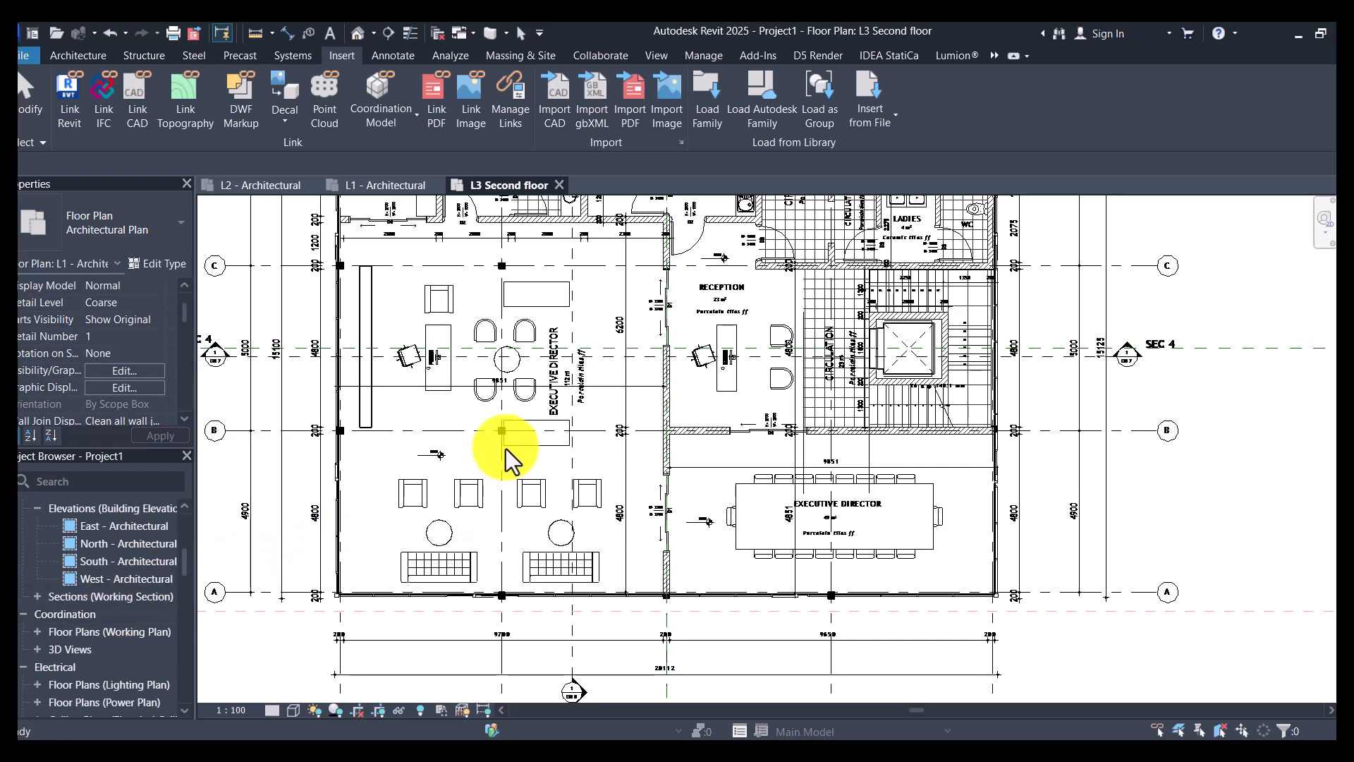
scroll(505, 449, "up", 1)
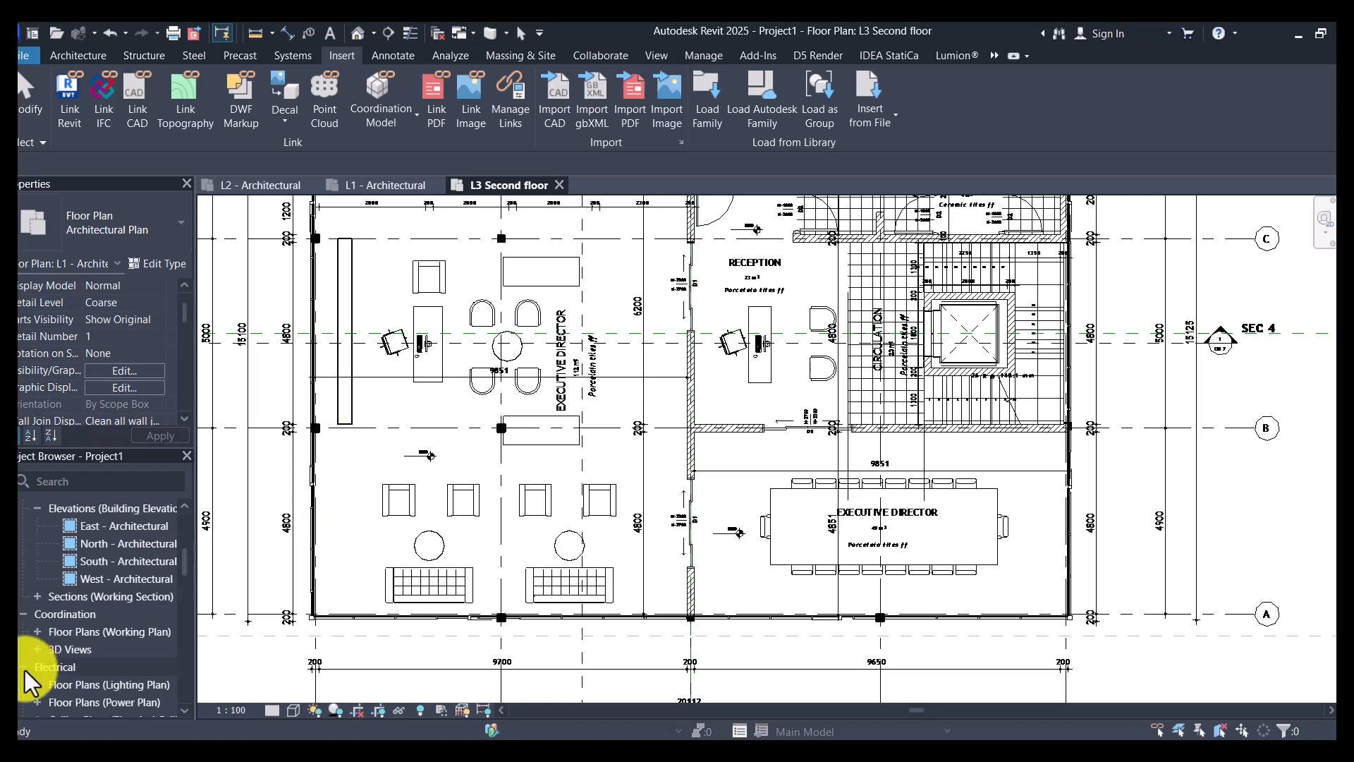
scroll(24, 667, "down", 5)
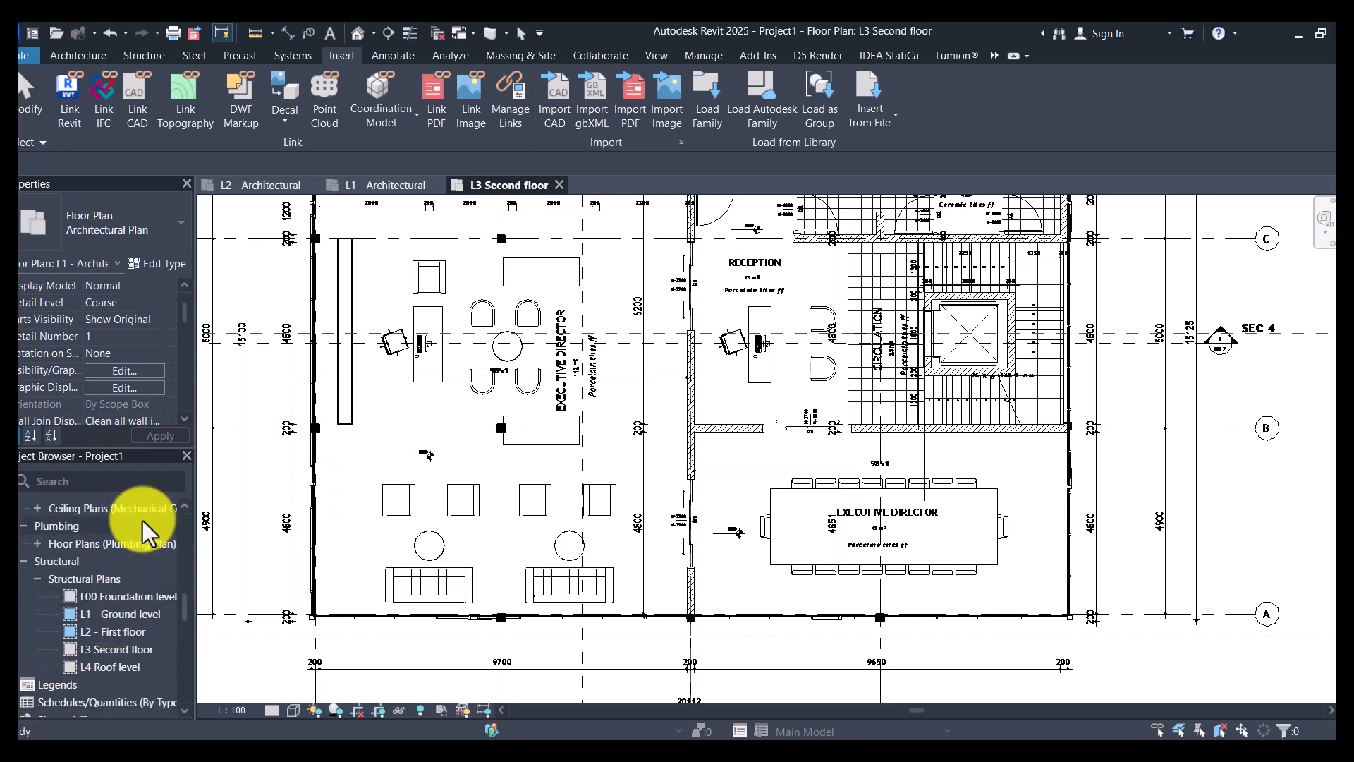
scroll(125, 600, "down", 3)
scroll(126, 598, "up", 3)
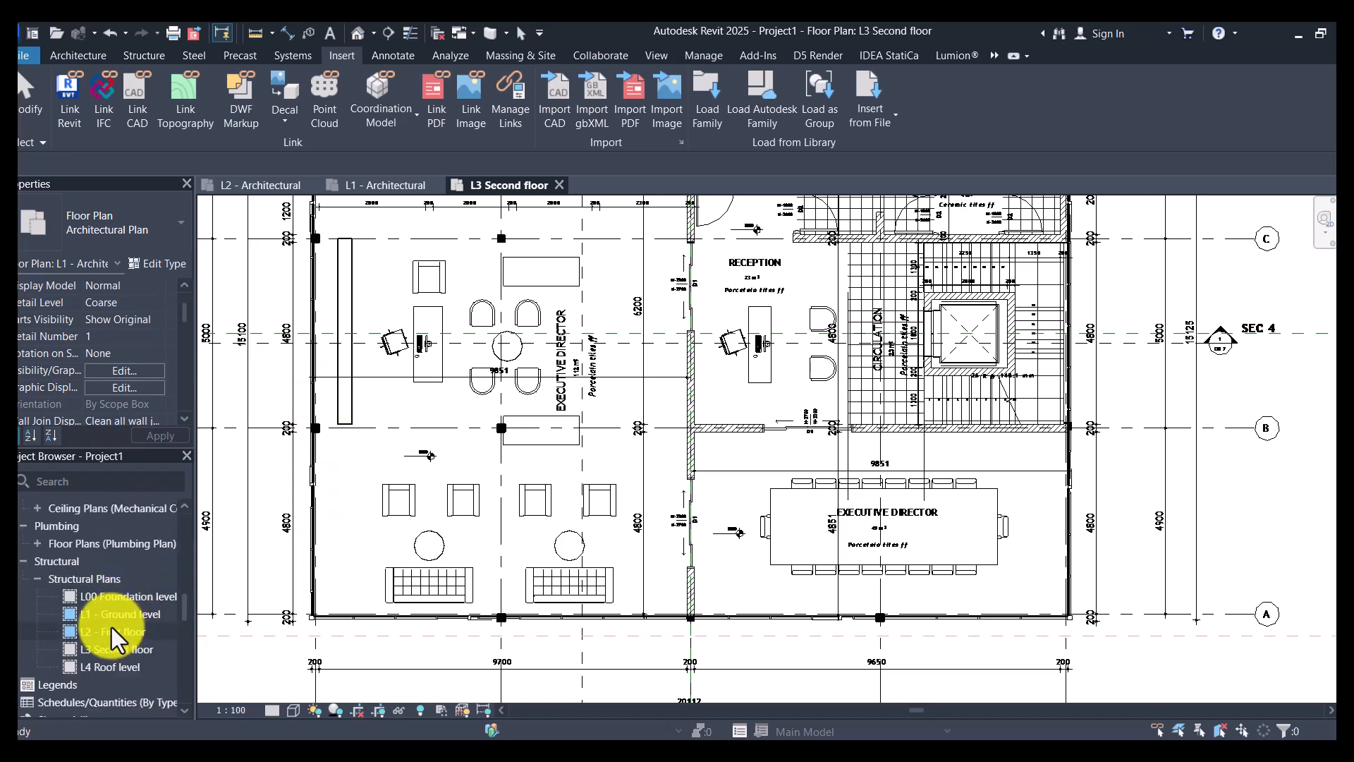
double_click(102, 632)
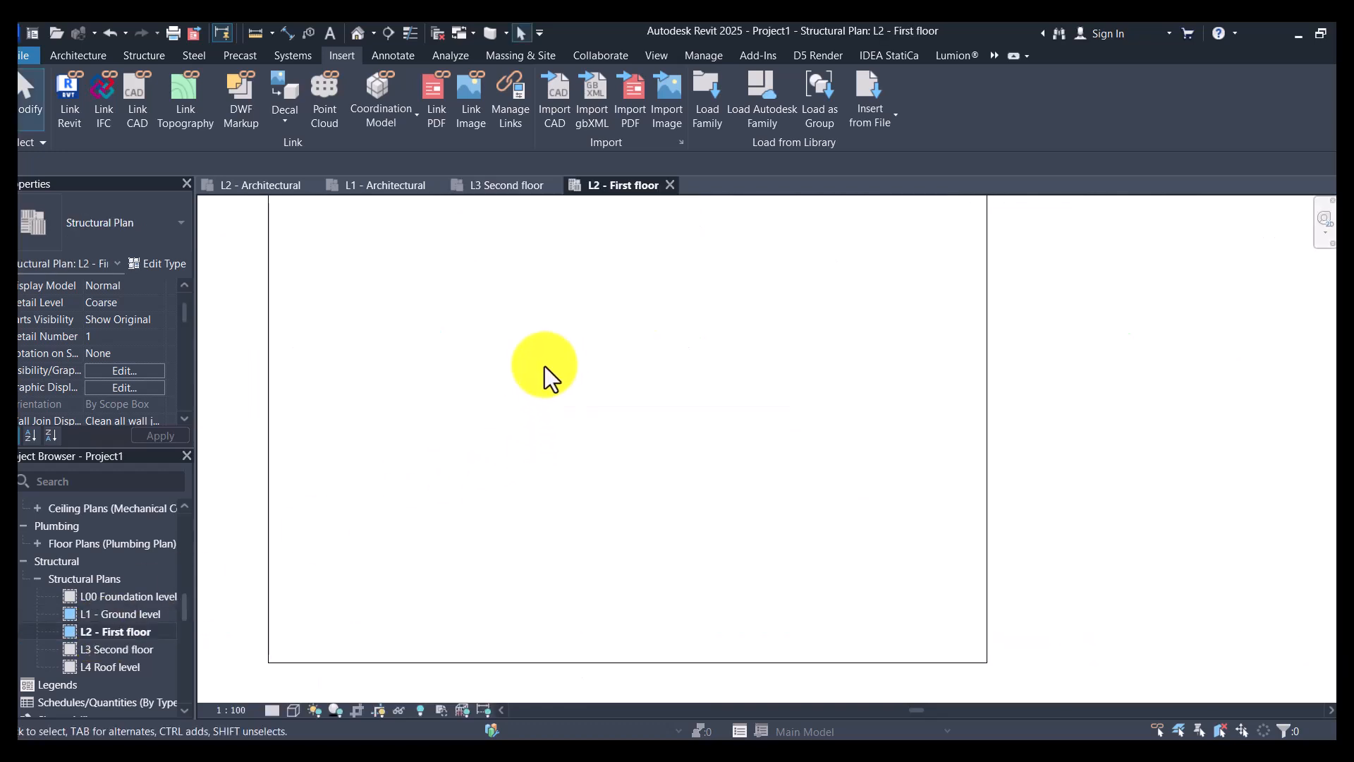
- Reveal the hidden elements in the L2 - First floor structural plan
left_click(421, 711)
left_click(420, 711)
left_click(416, 712)
left_click(416, 712)
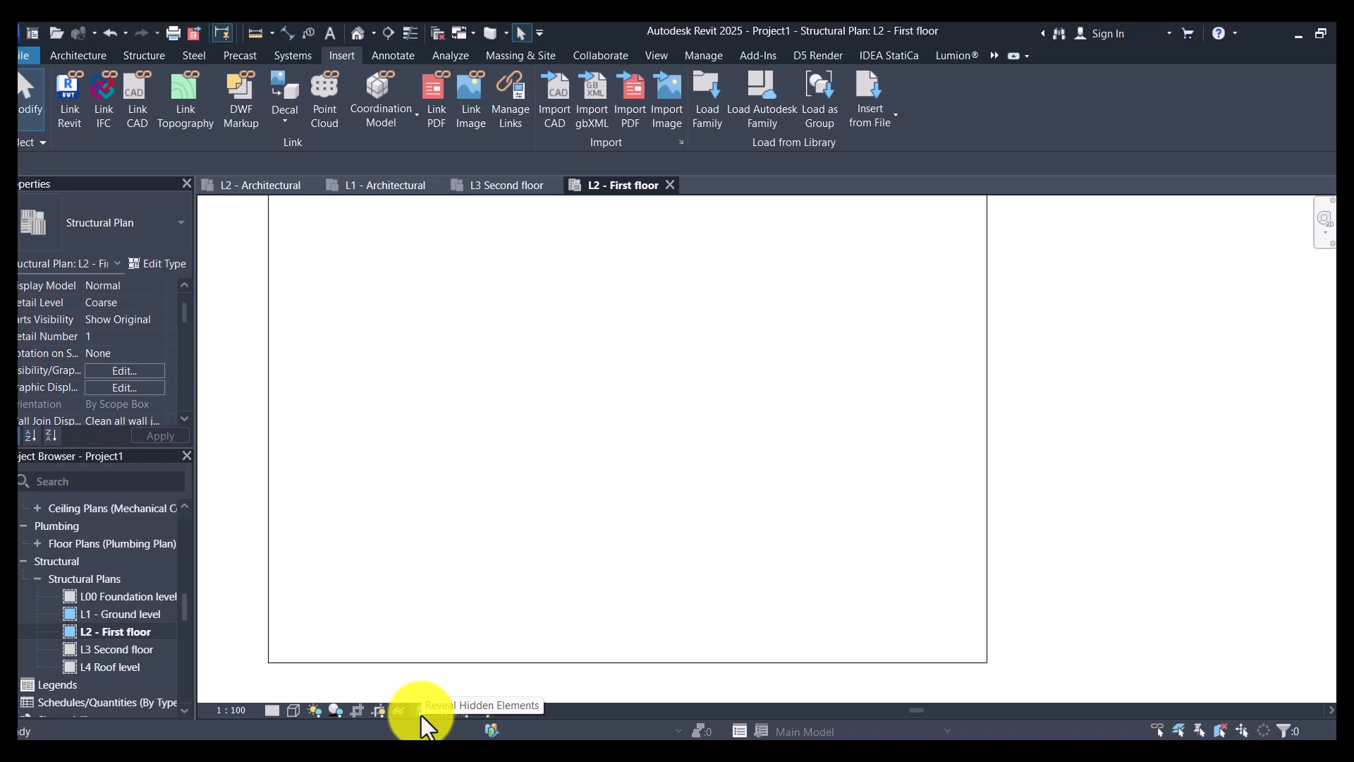
scroll(650, 473, "down", 2)
scroll(650, 473, "down", 1)
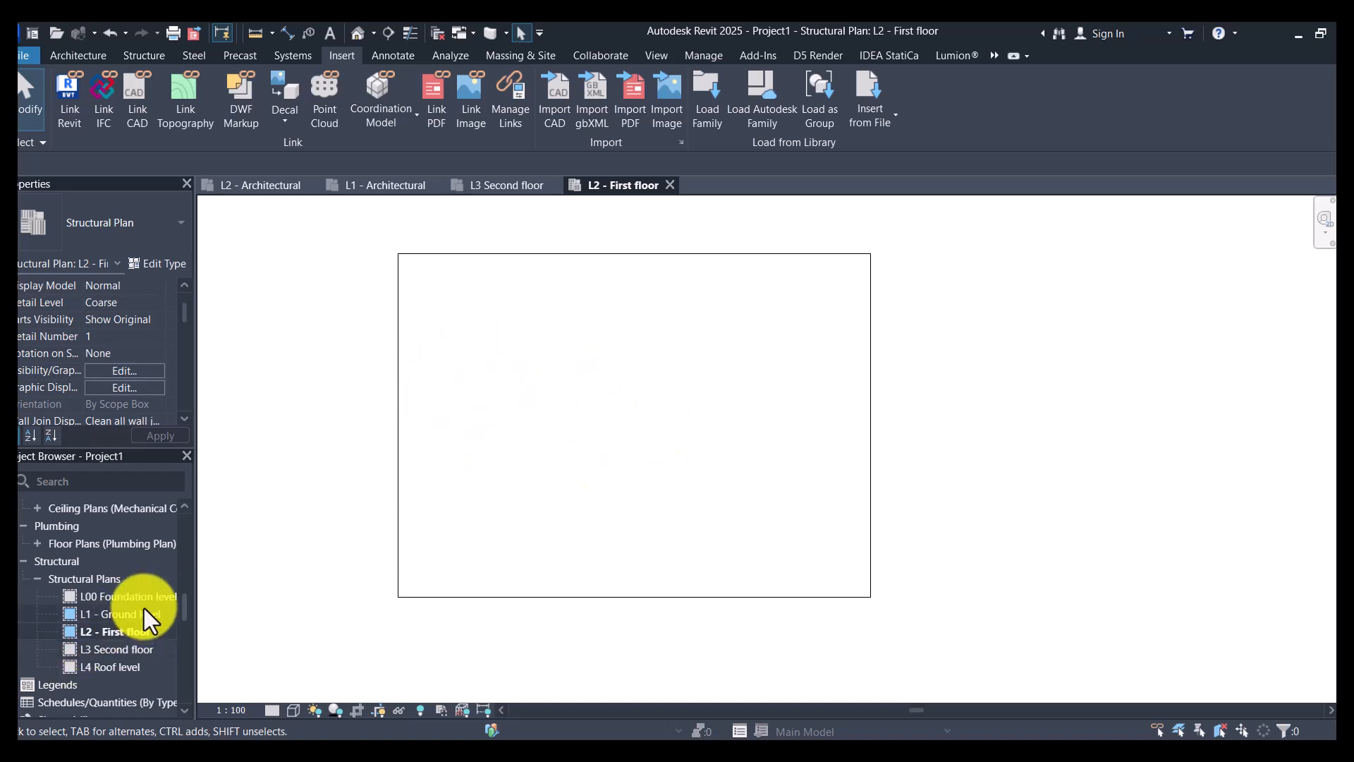
left_click(418, 713)
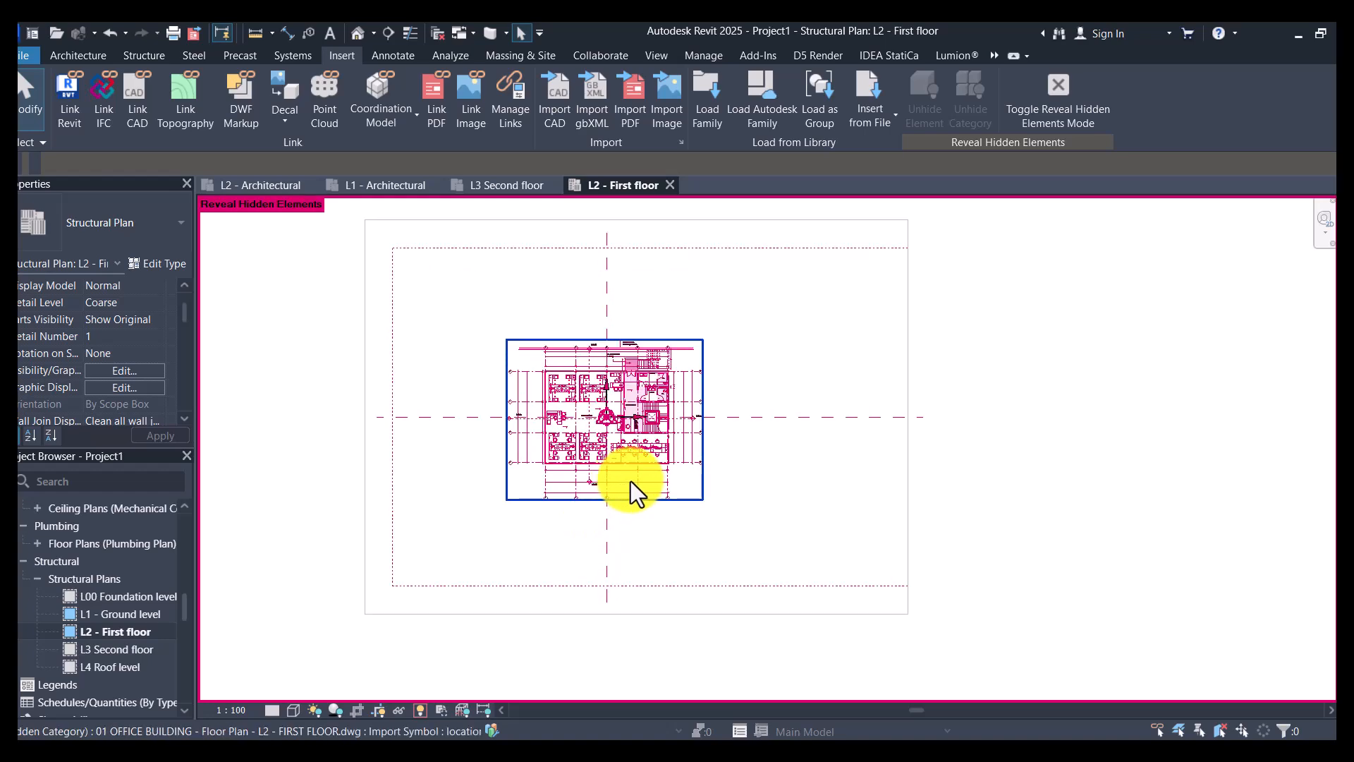
- Select the hidden first floor drawing in the structural plan and hide its category in the view
scroll(628, 481, "up", 2)
left_click(633, 480)
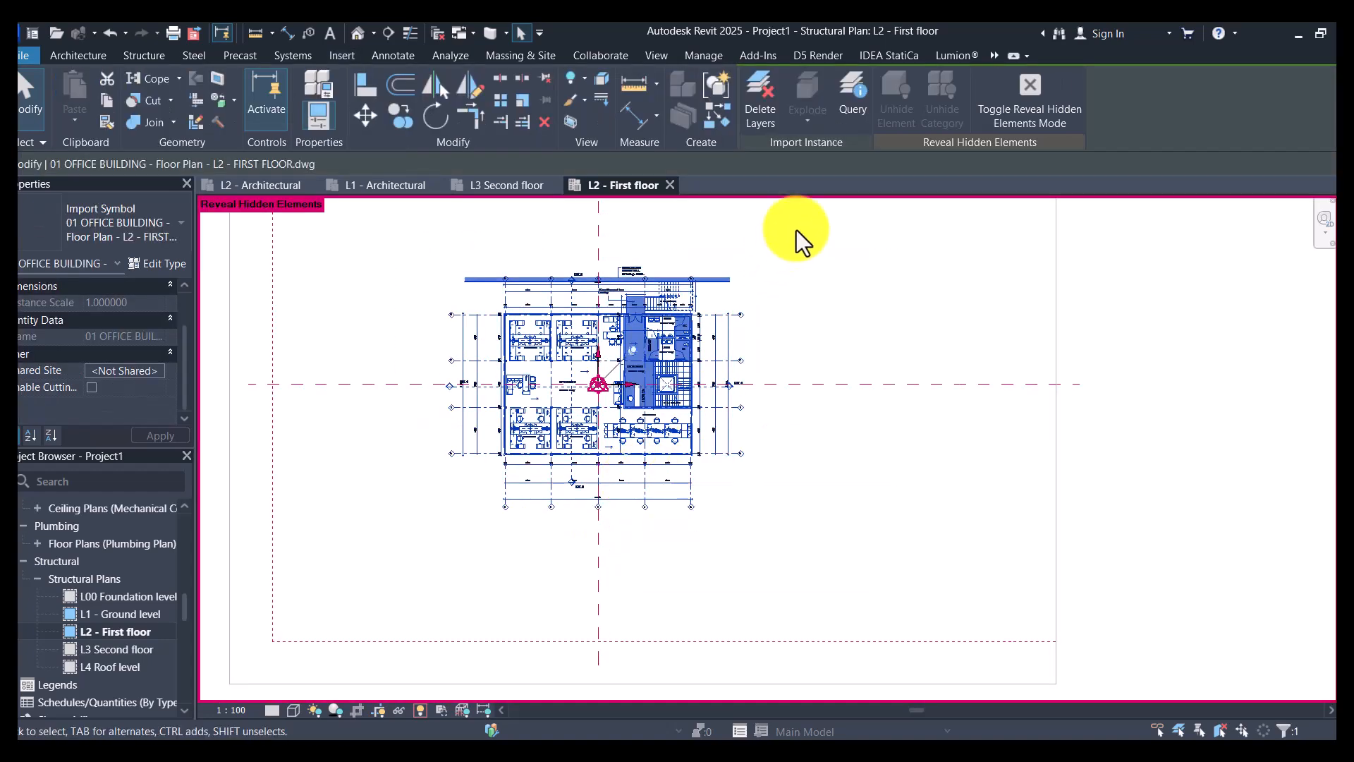
key("Escape")
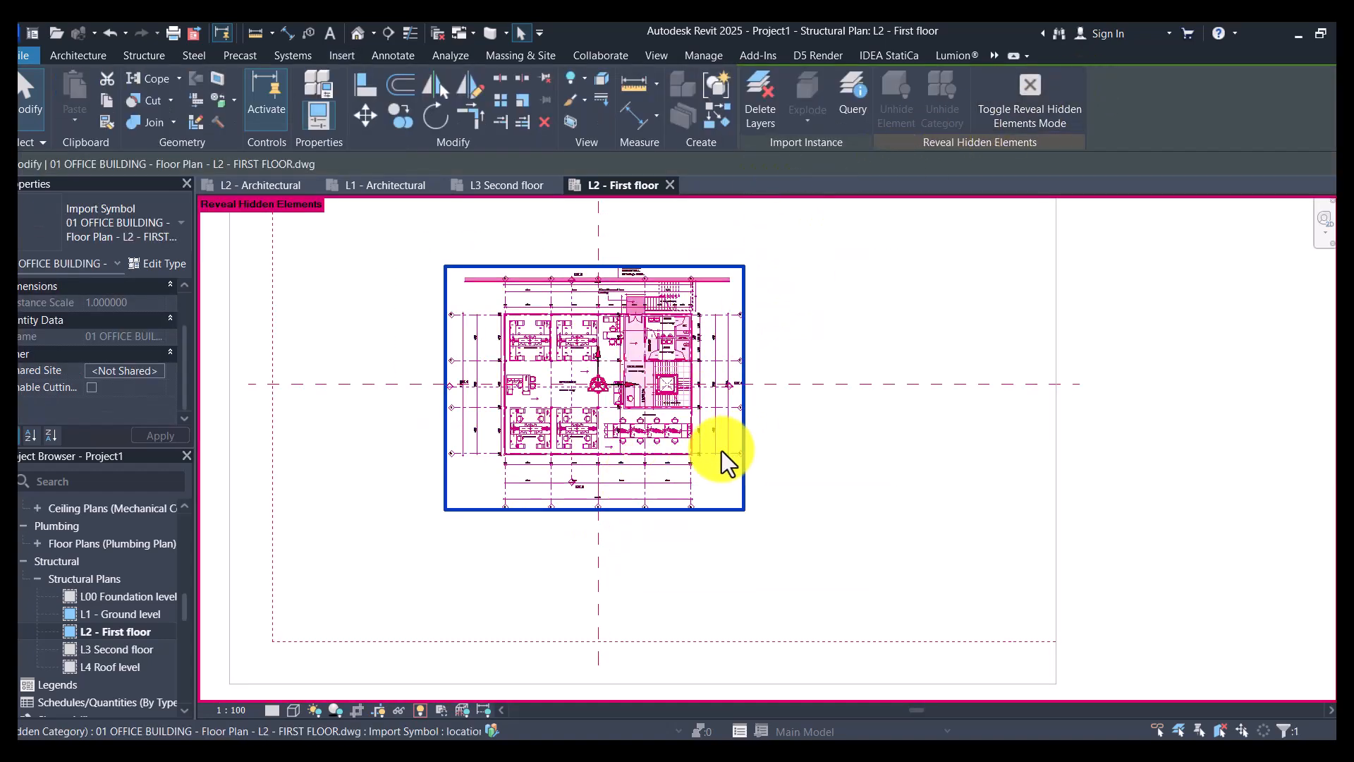
left_click(691, 470)
right_click(685, 486)
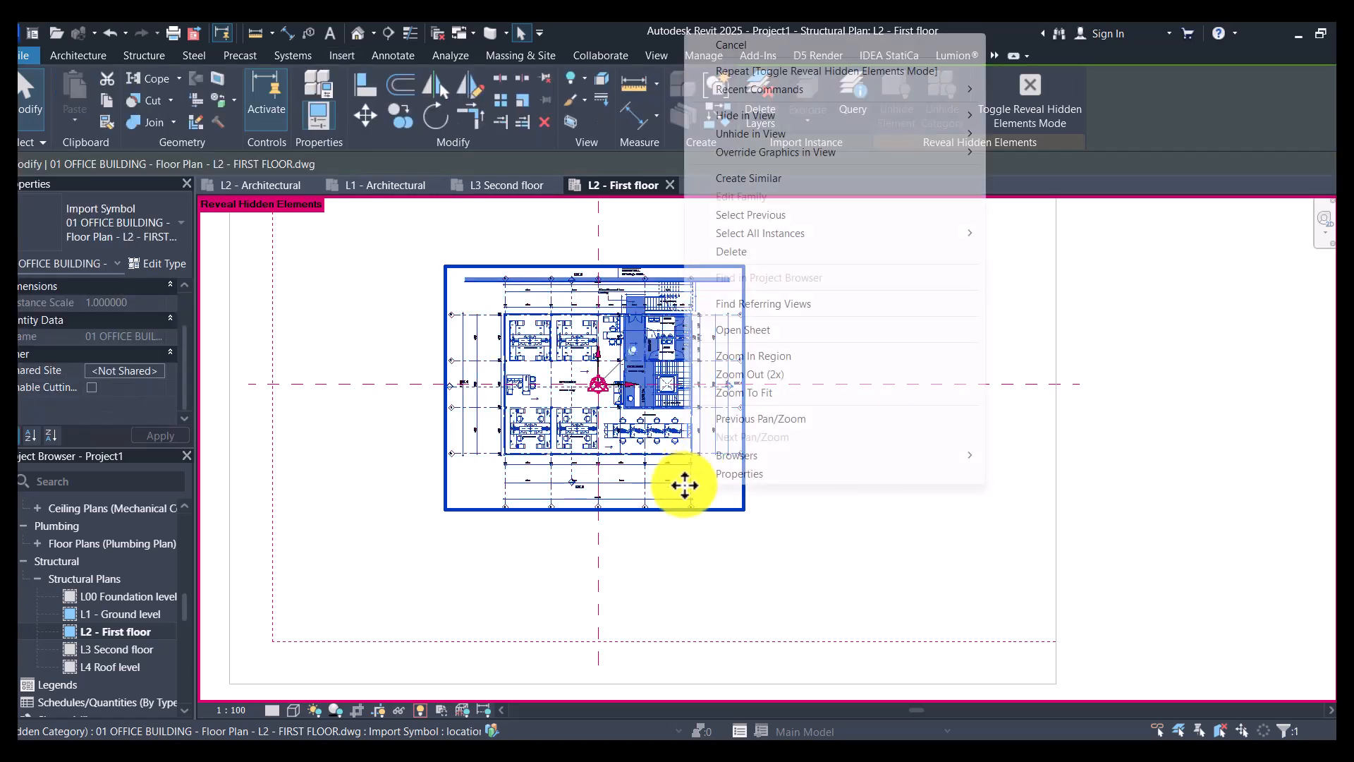
mouse_move(772, 117)
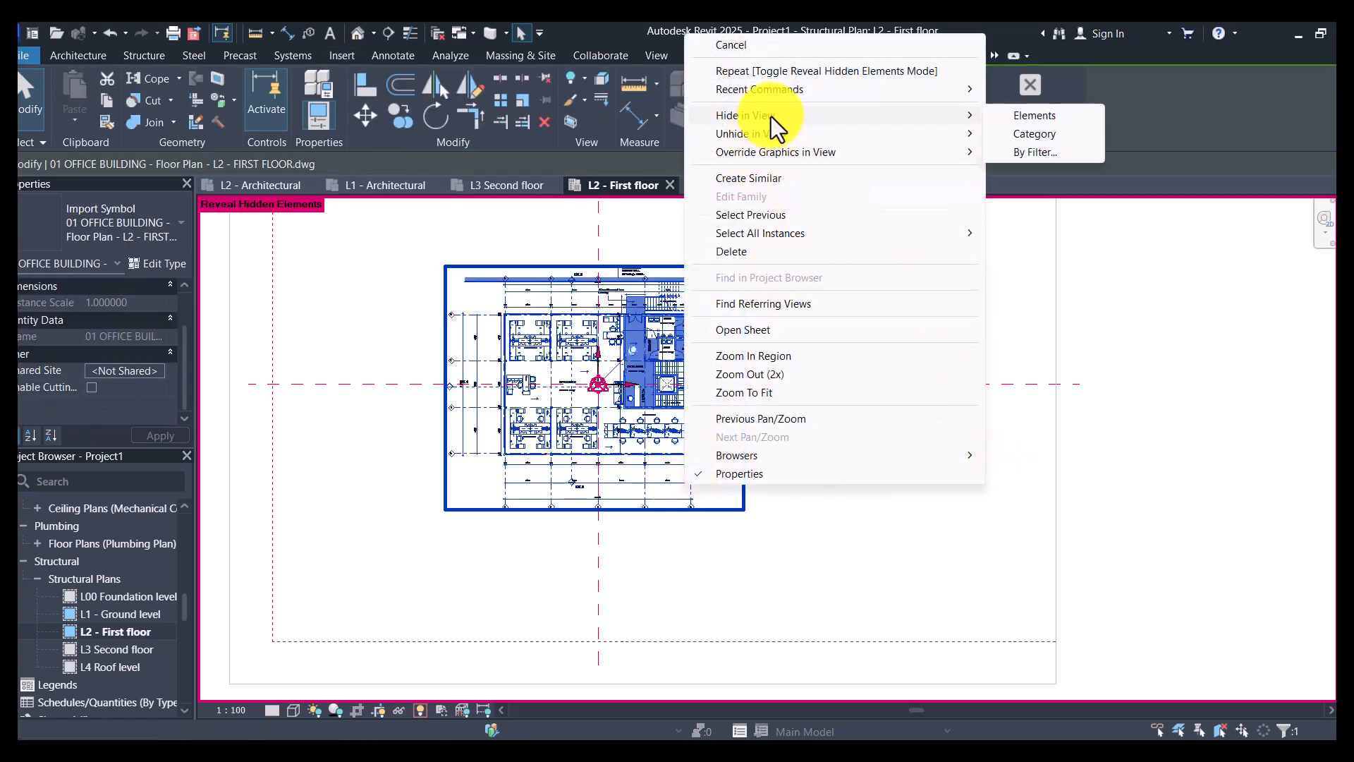
left_click(1030, 135)
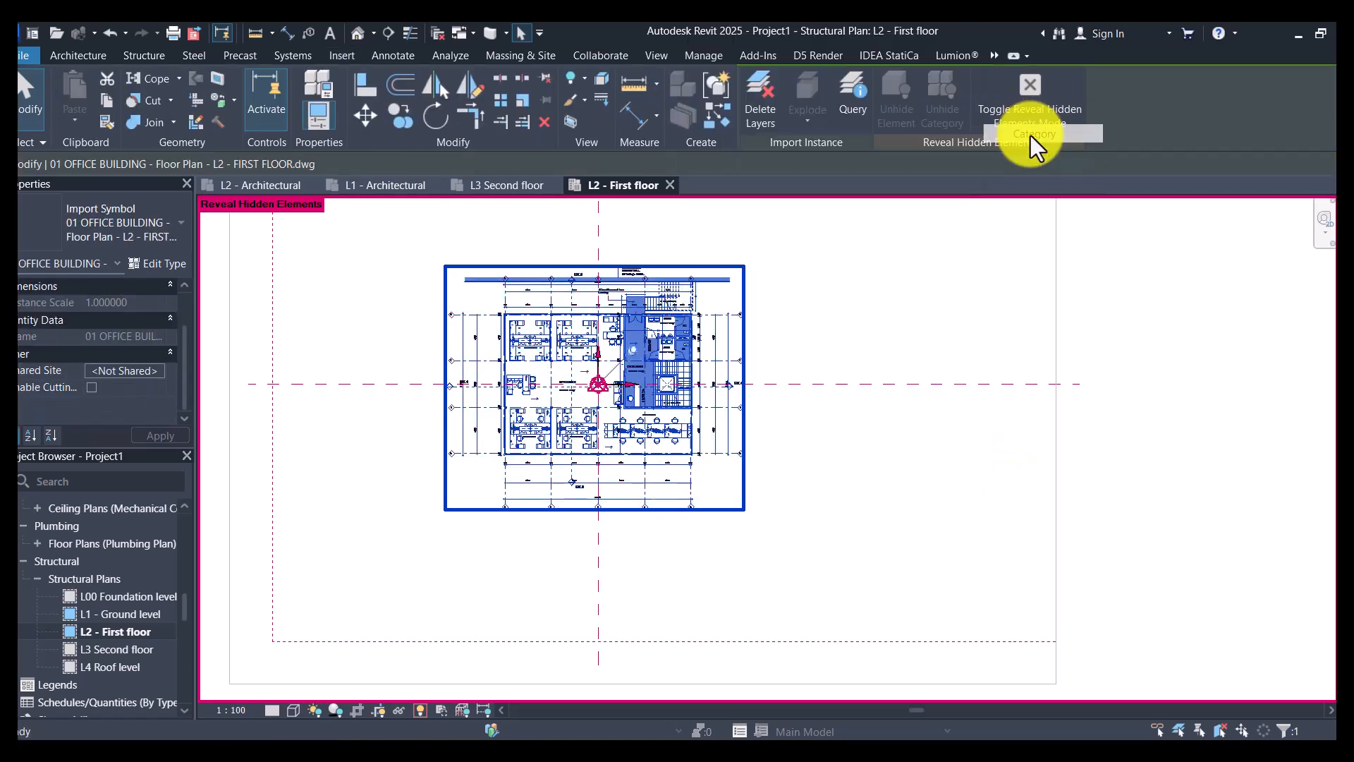
- Try to unhide the first floor drawing's imported category in the structural plan, agreeing to unhide all imported categories
left_click(634, 426)
right_click(633, 426)
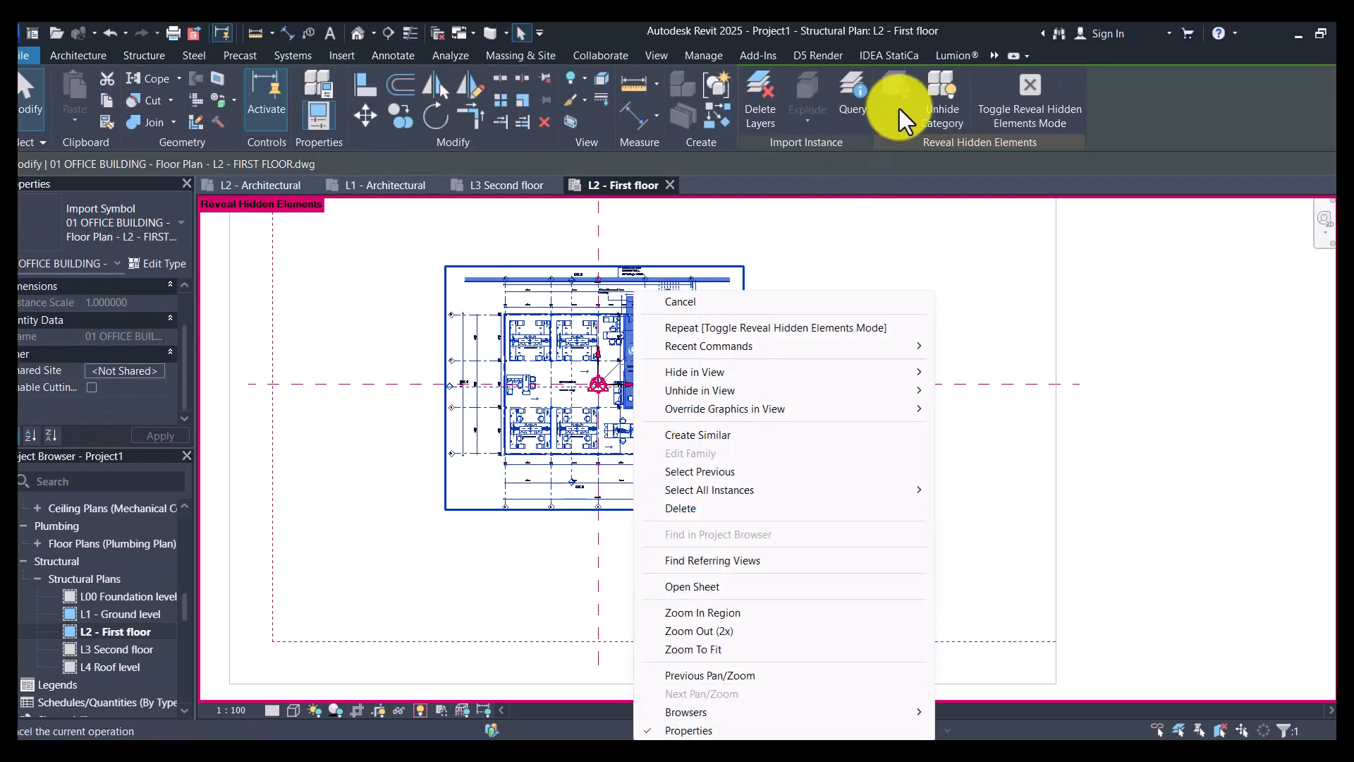
left_click(938, 103)
left_click(941, 103)
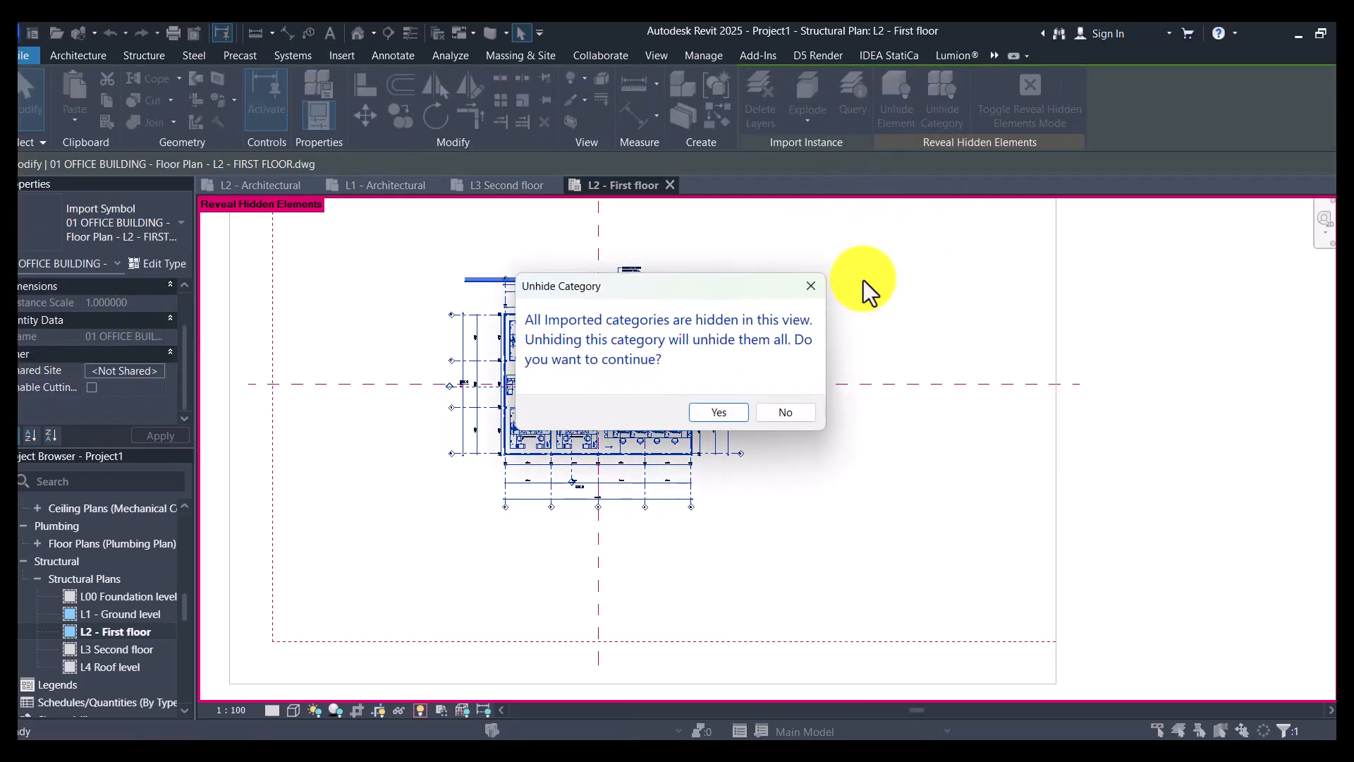
left_click(714, 412)
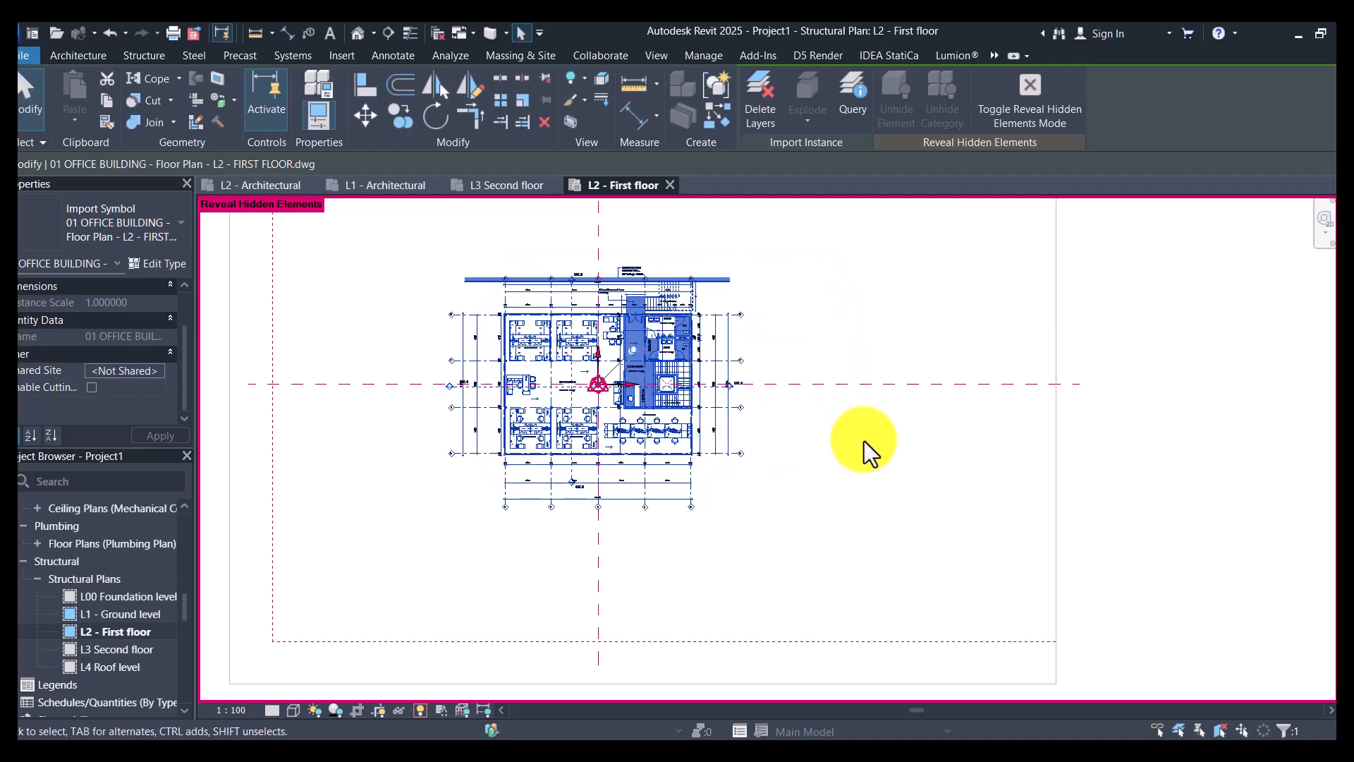
left_click(755, 440)
- Open the by-filter unhide settings for the first floor drawing and select the Views - Working filter
scroll(683, 440, "up", 6)
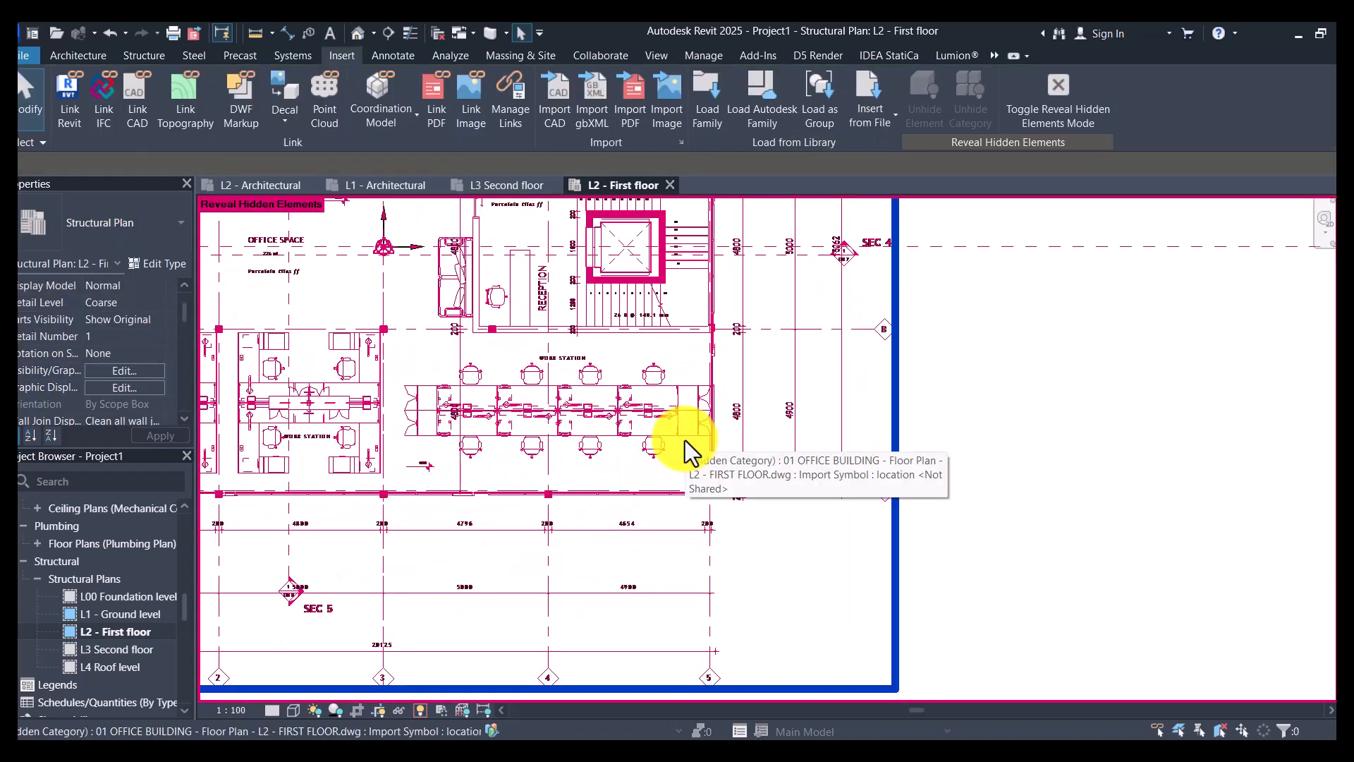
left_click(684, 440)
right_click(684, 442)
mouse_move(768, 396)
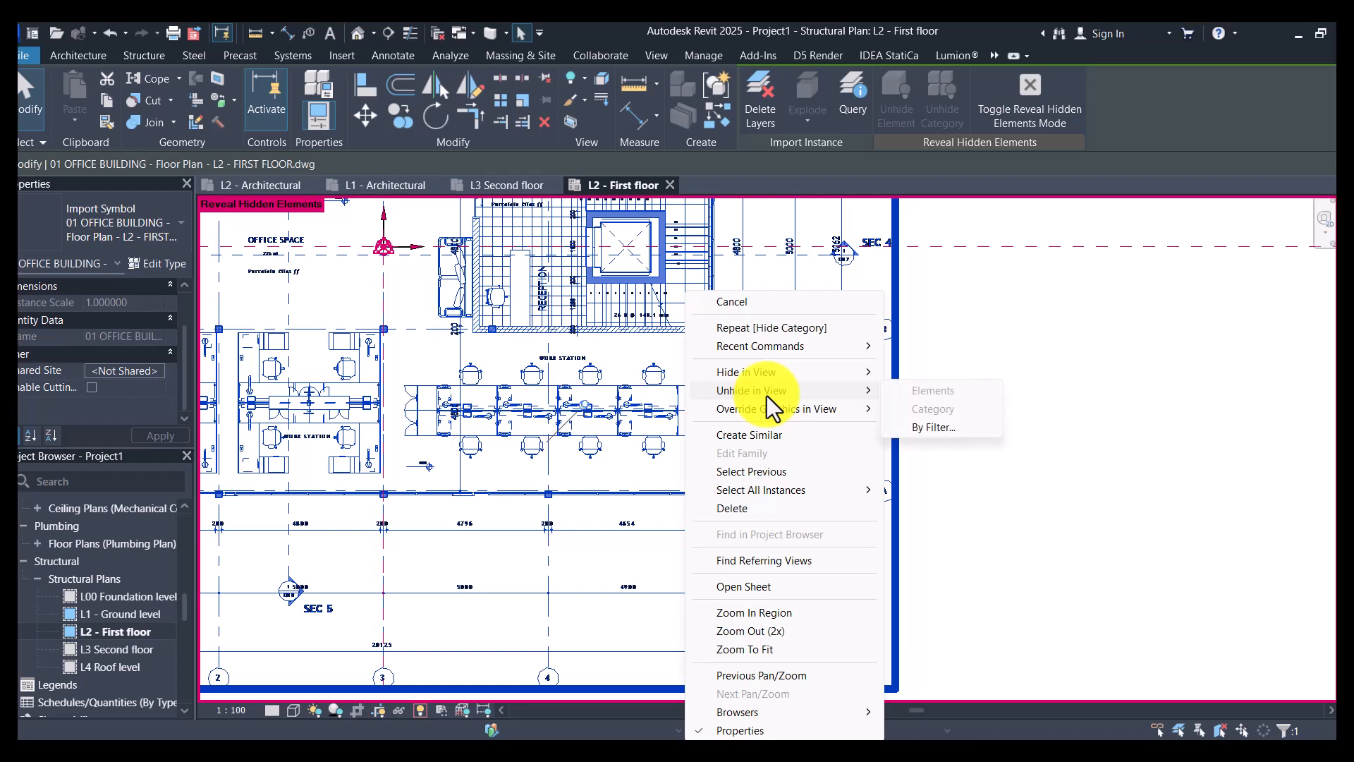
left_click(940, 428)
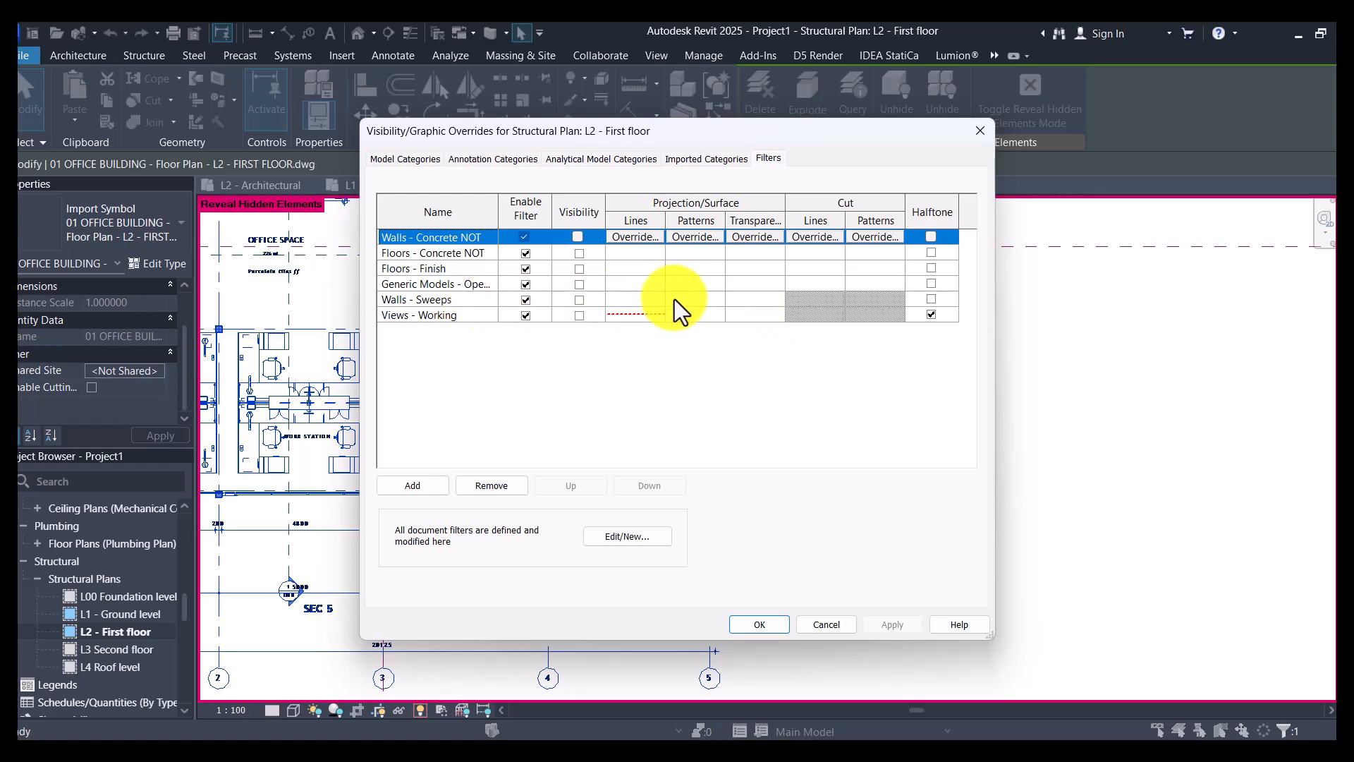
left_click(666, 315)
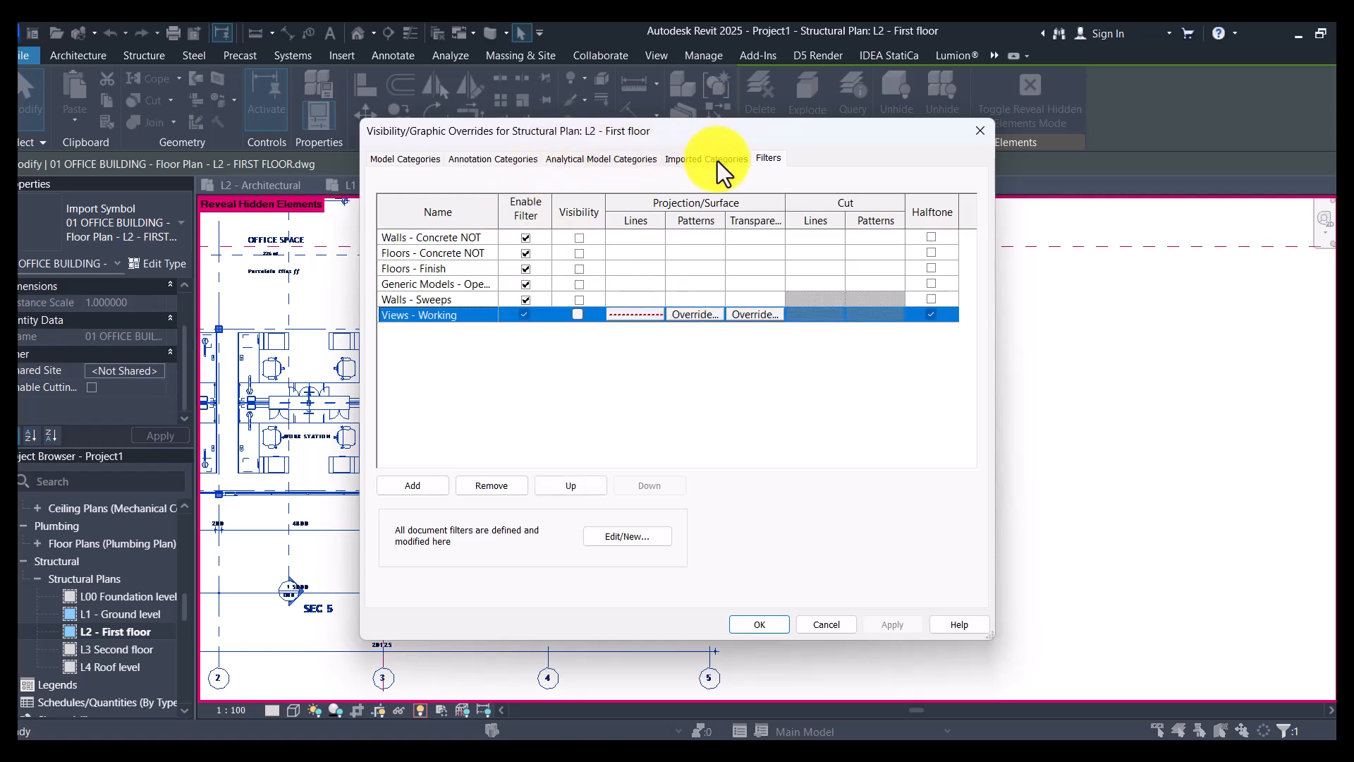
- Invert the row selection among the view's imported categories, accept the visibility overrides, and leave the hidden elements display
left_click(683, 161)
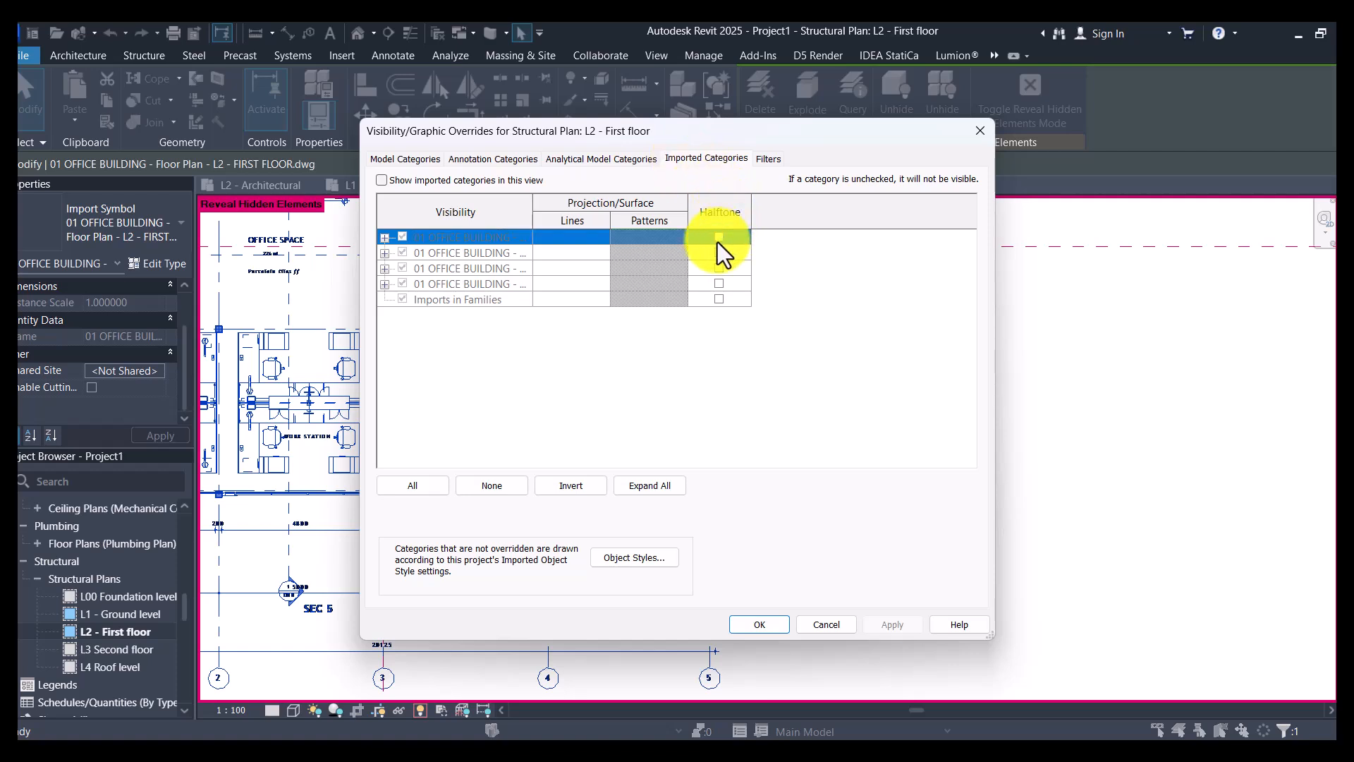
left_click(594, 253)
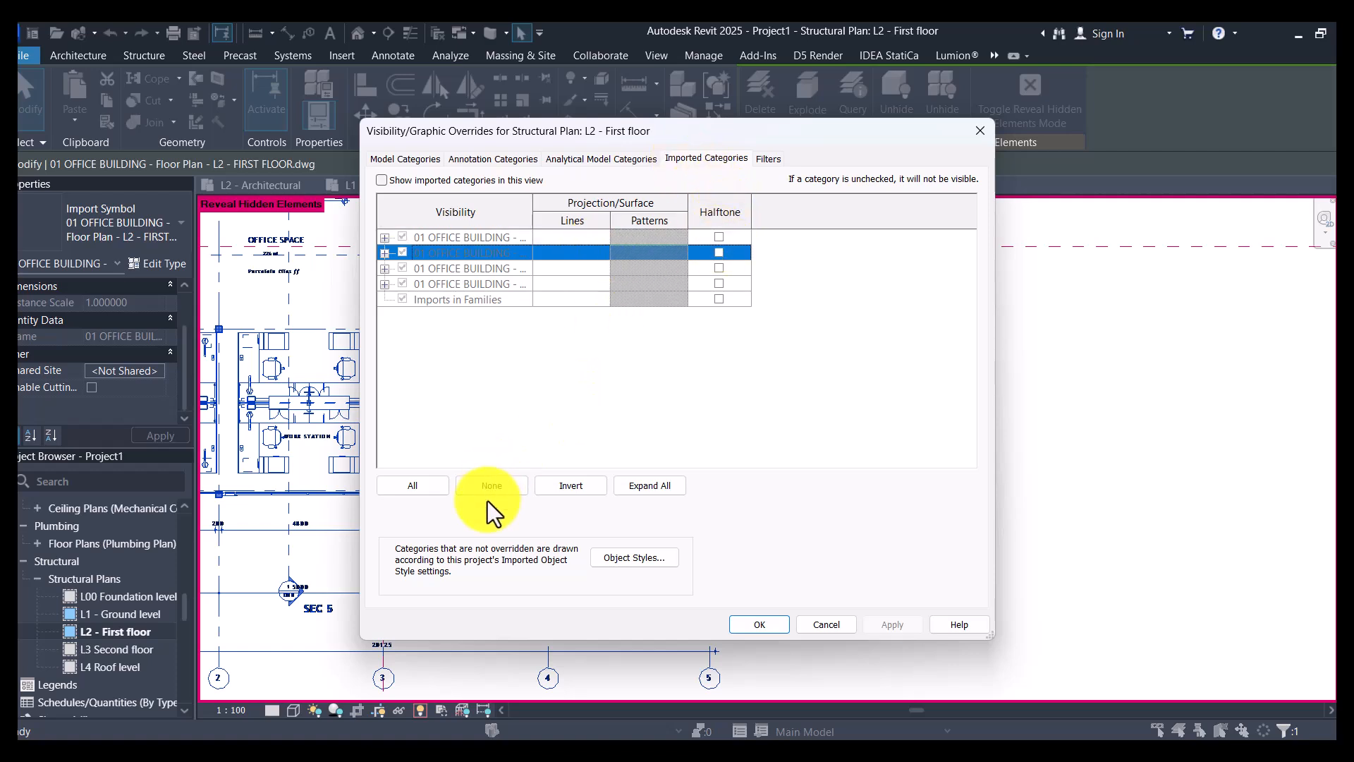
left_click(544, 487)
left_click(545, 487)
left_click(545, 486)
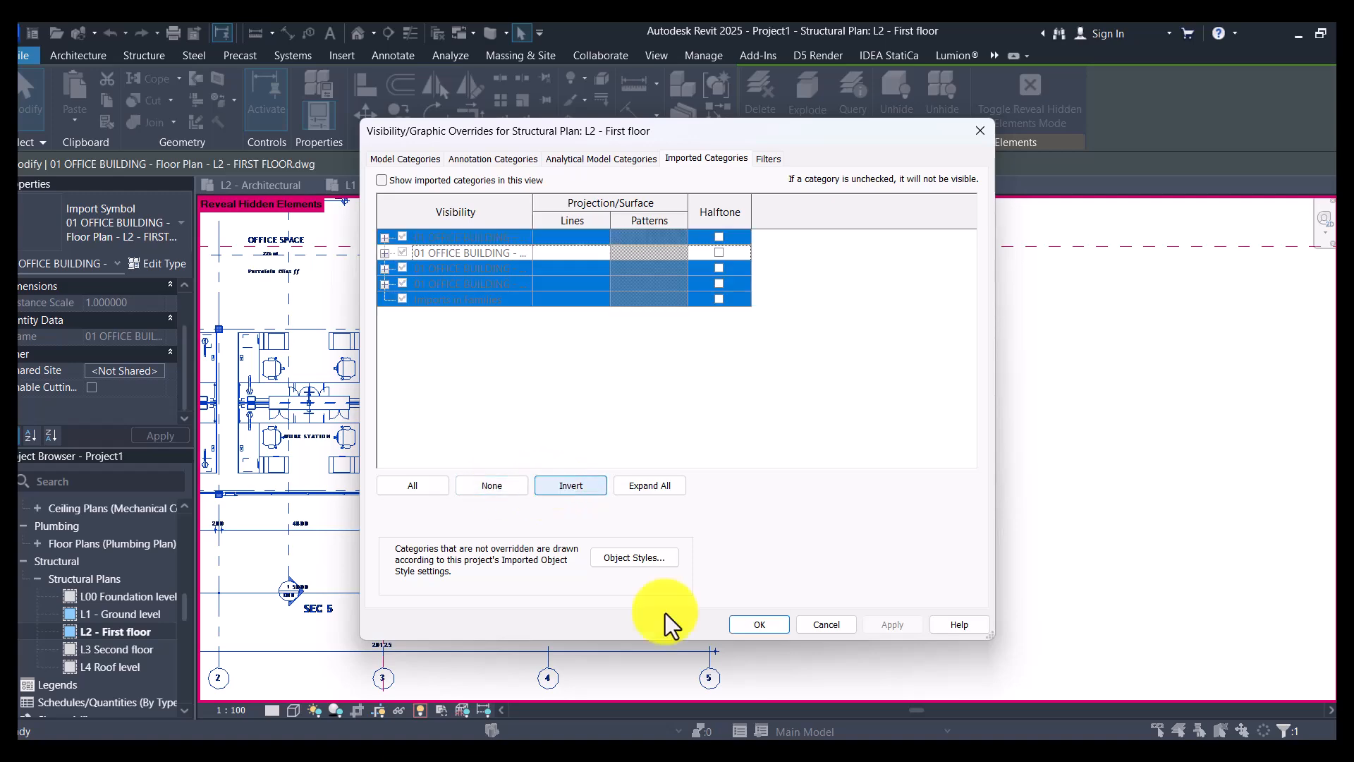
left_click(760, 625)
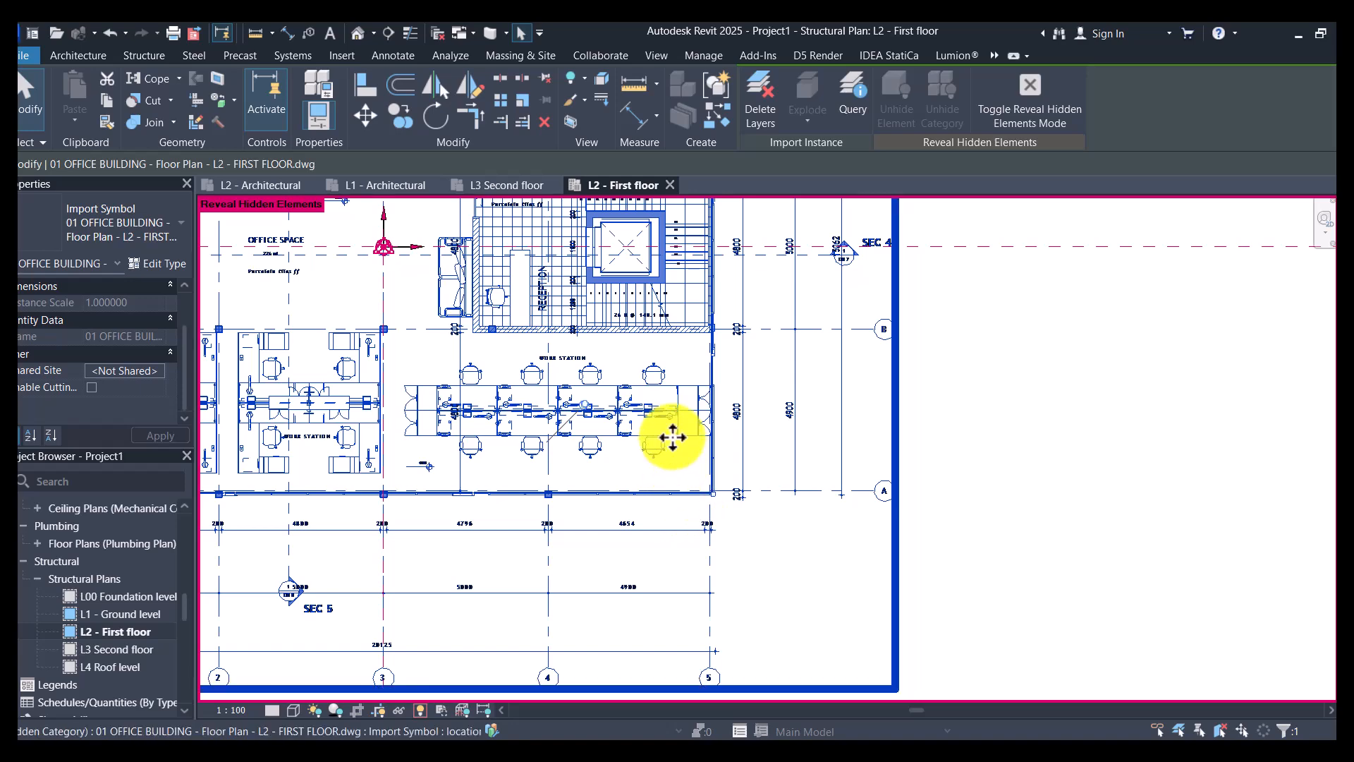
left_click(1006, 104)
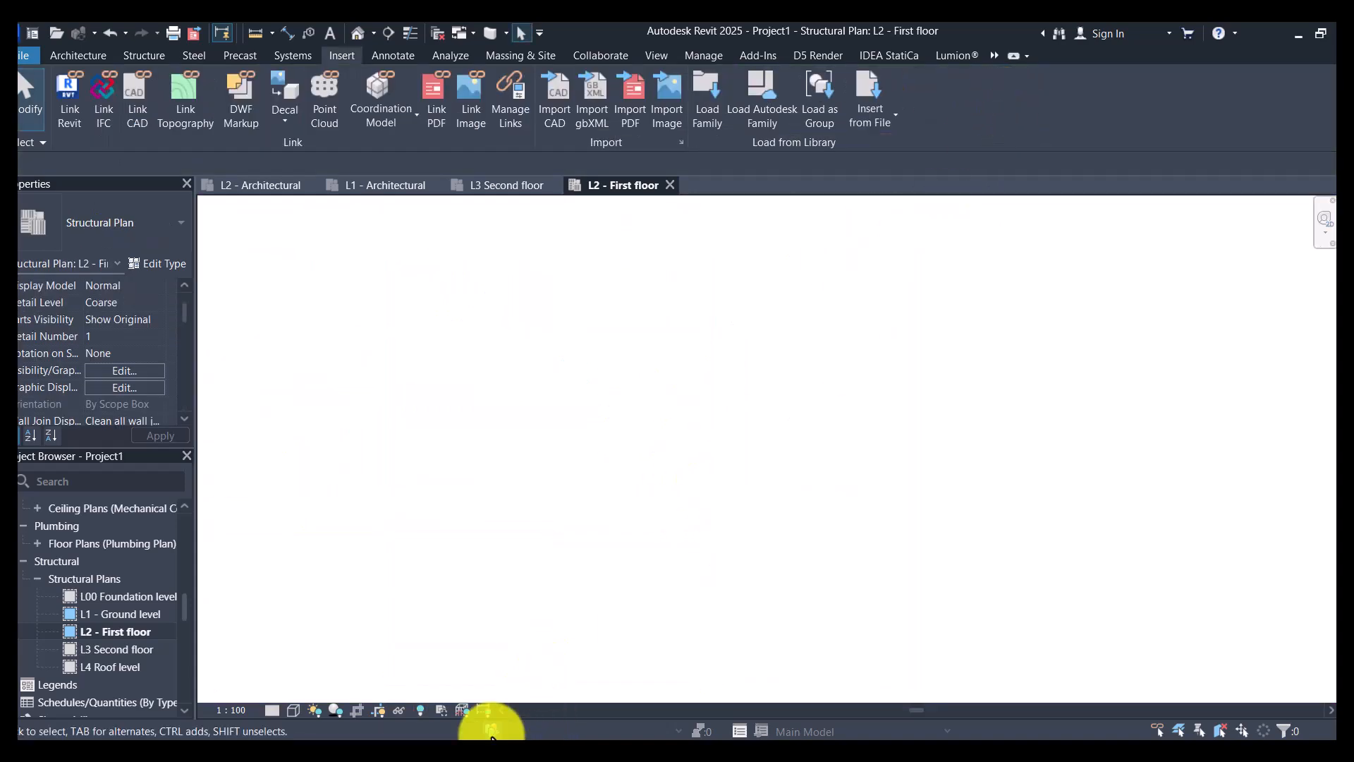
- Review the hide, unhide and graphic override options for the revealed first floor drawing, and turn off the hidden elements display
left_click(547, 492)
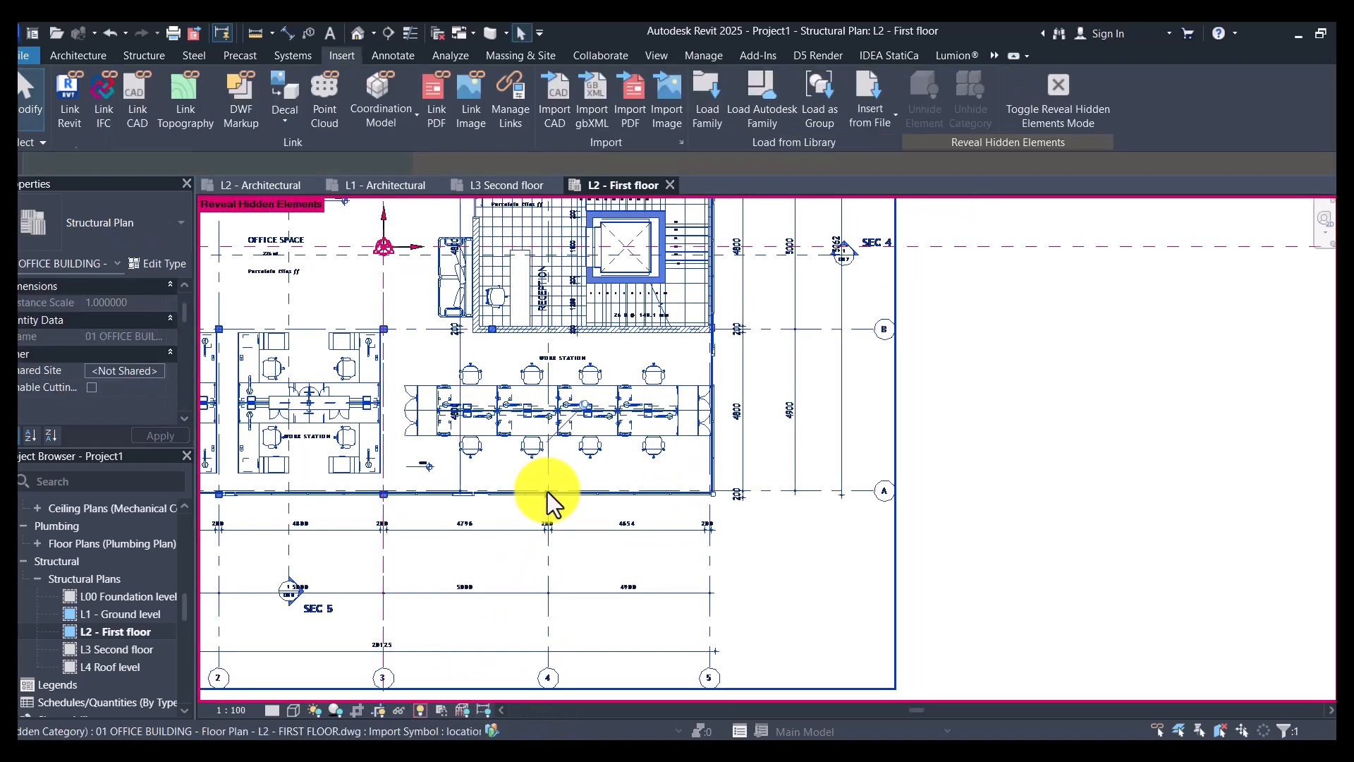
right_click(547, 492)
mouse_move(708, 151)
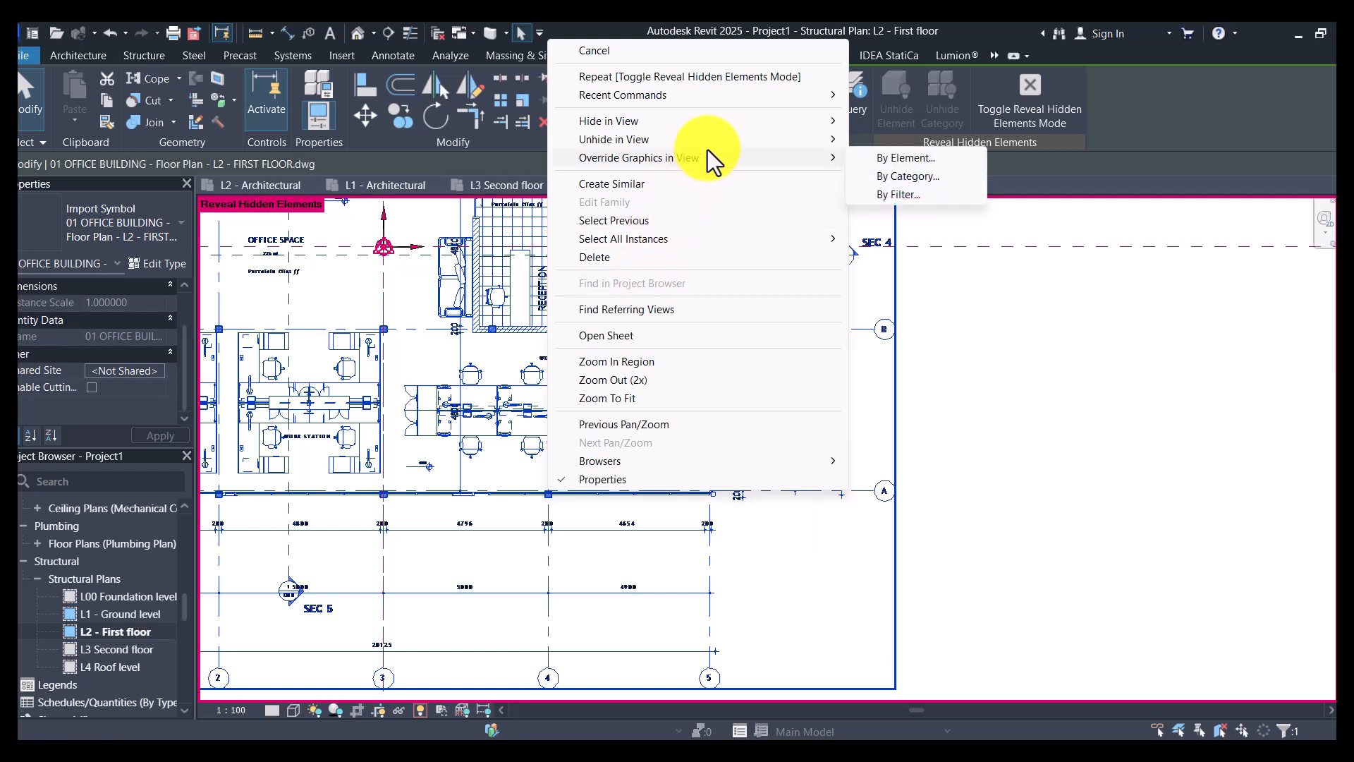
mouse_move(642, 146)
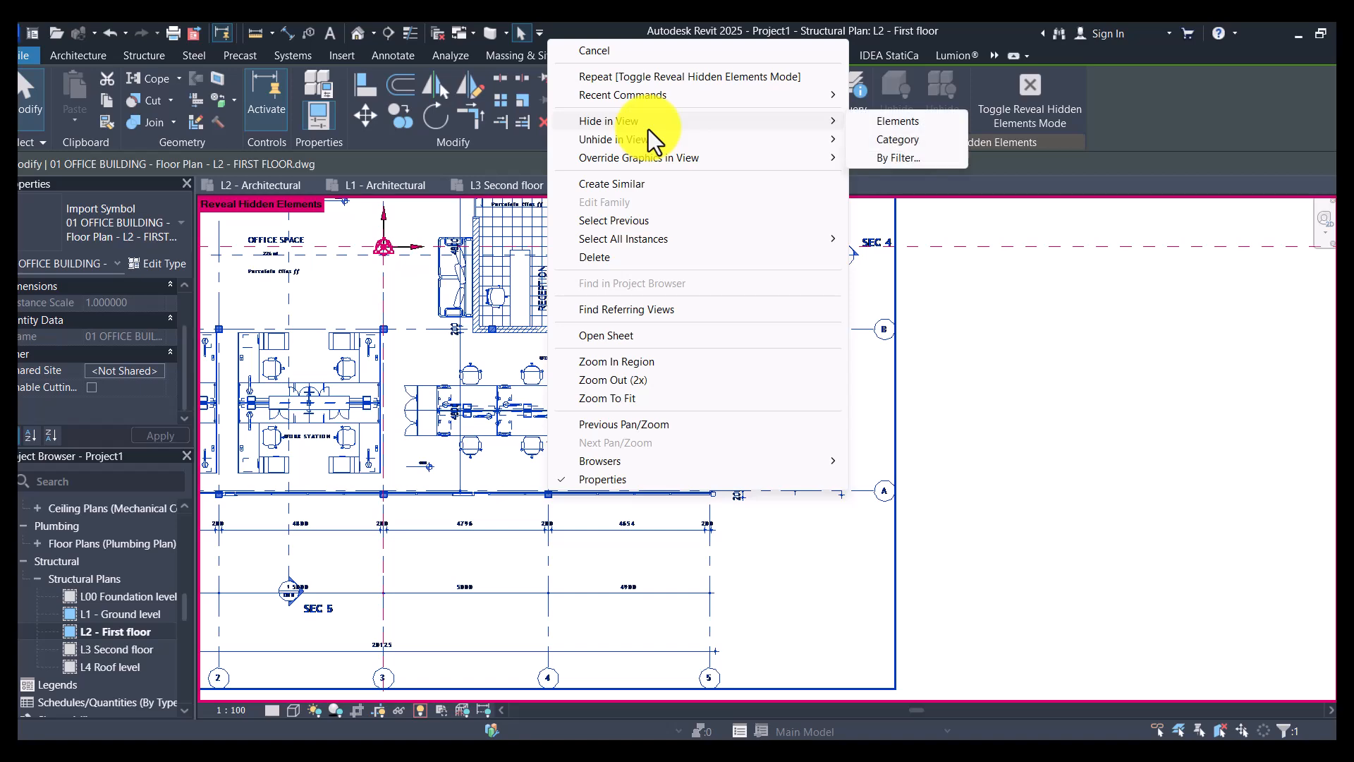
left_click(1163, 433)
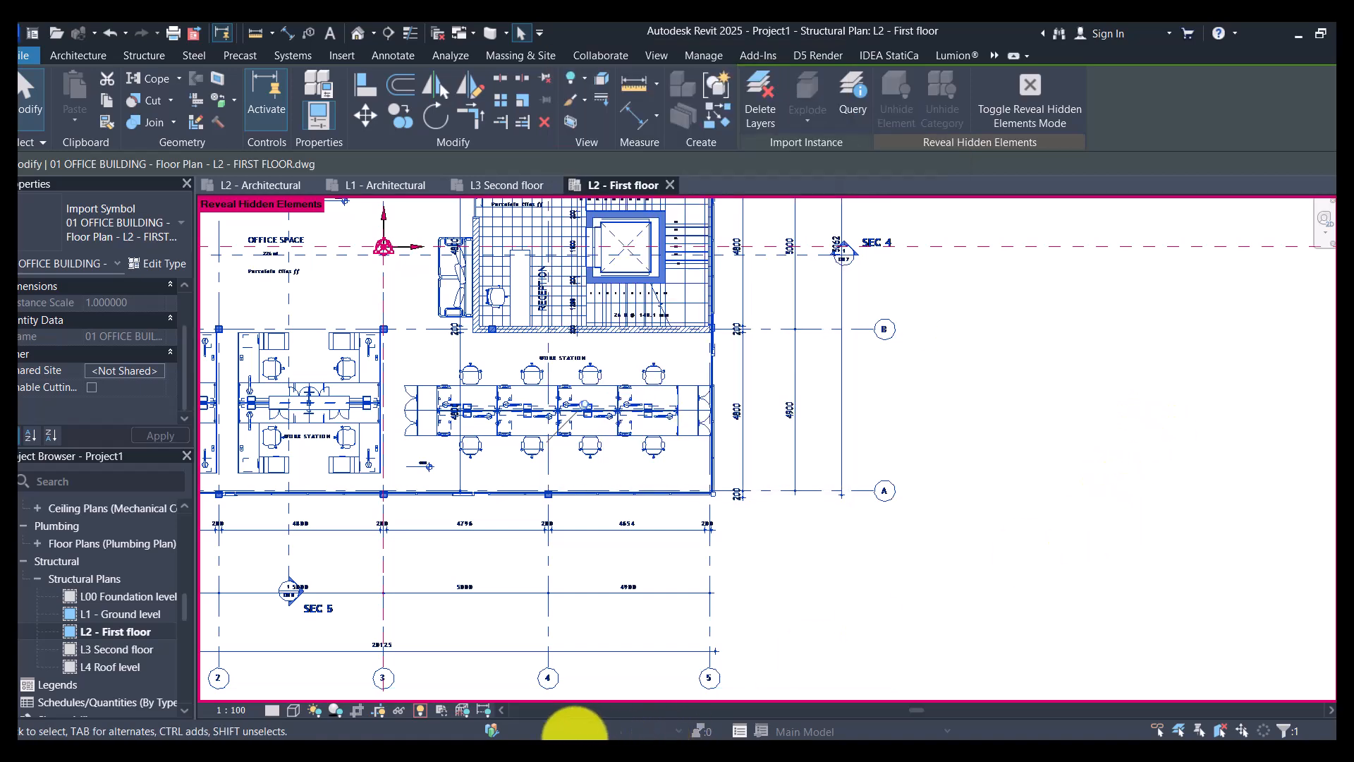
left_click(422, 710)
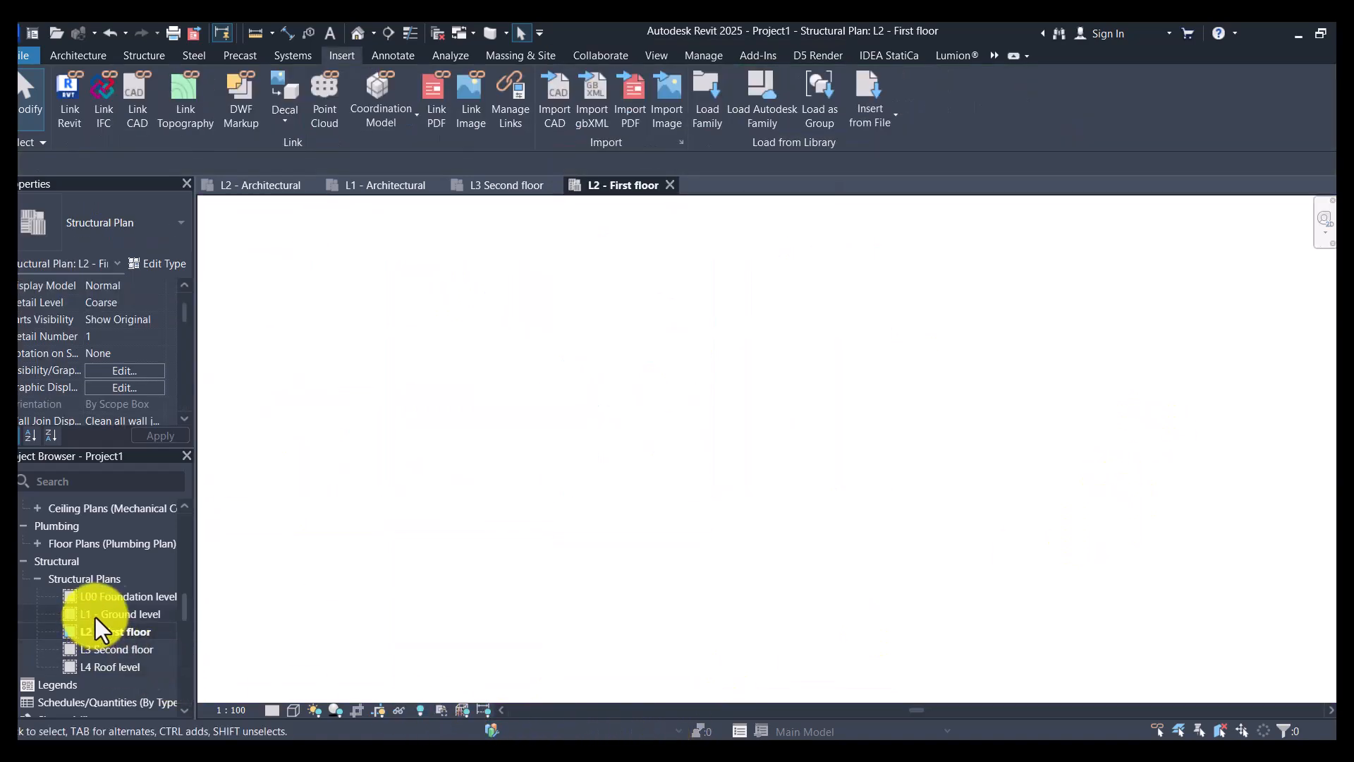
- Check the imported drawings in the L2 - Architectural and L3 Second floor architectural floor plans
scroll(116, 617, "up", 10)
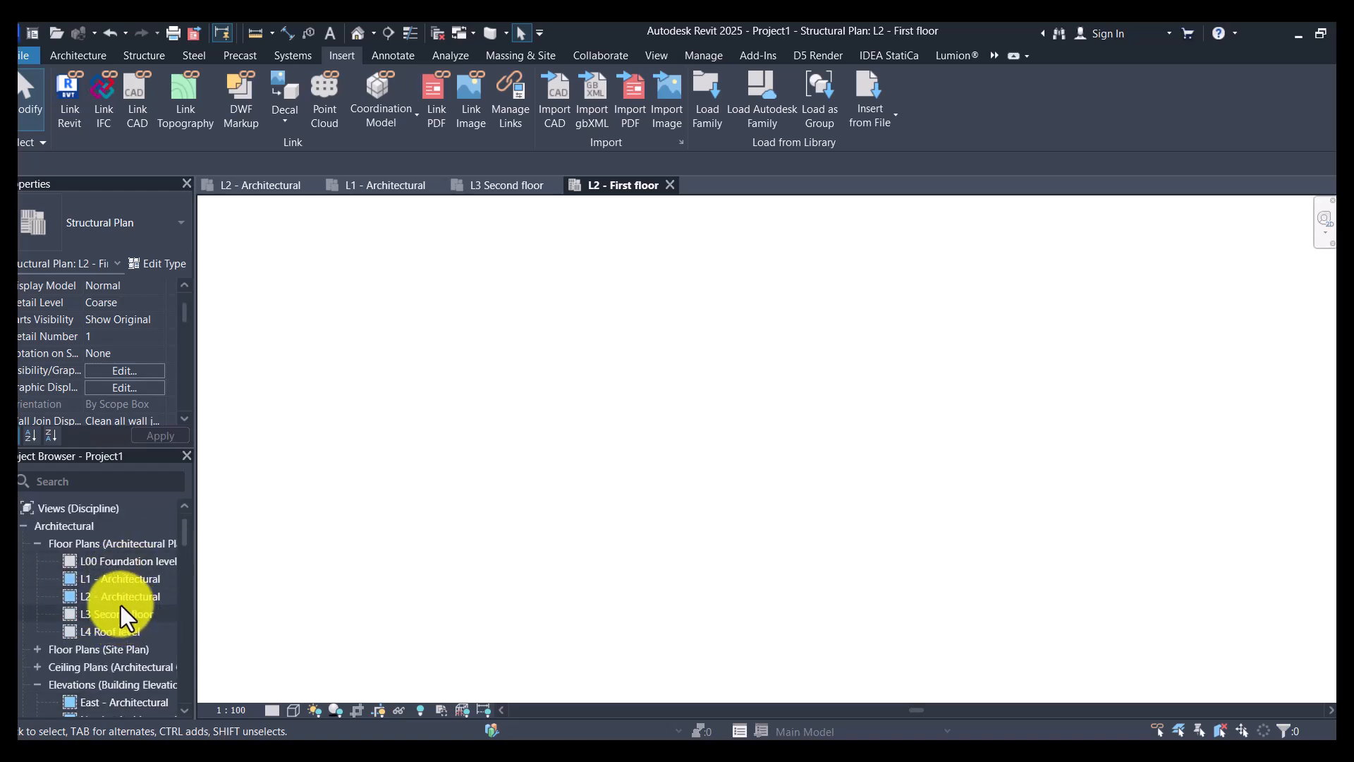
double_click(121, 597)
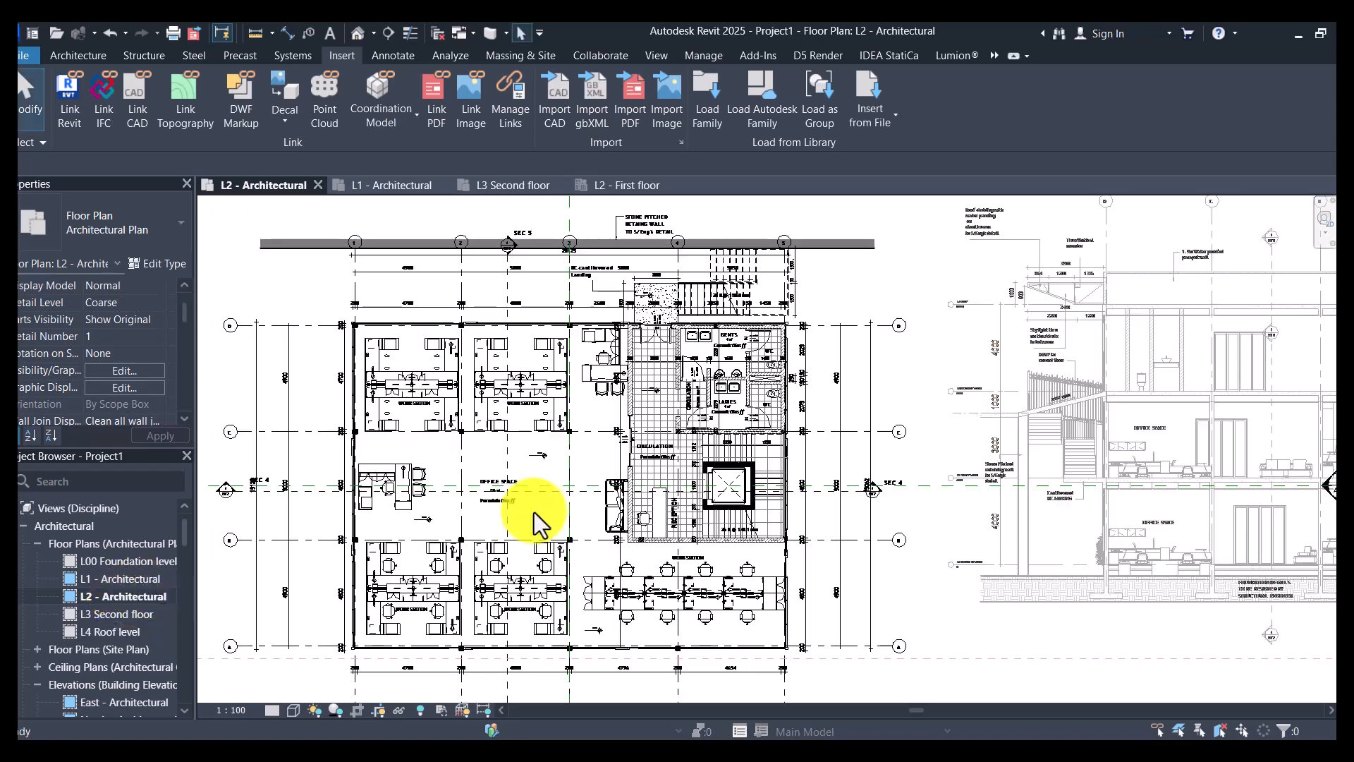
scroll(732, 408, "down", 2)
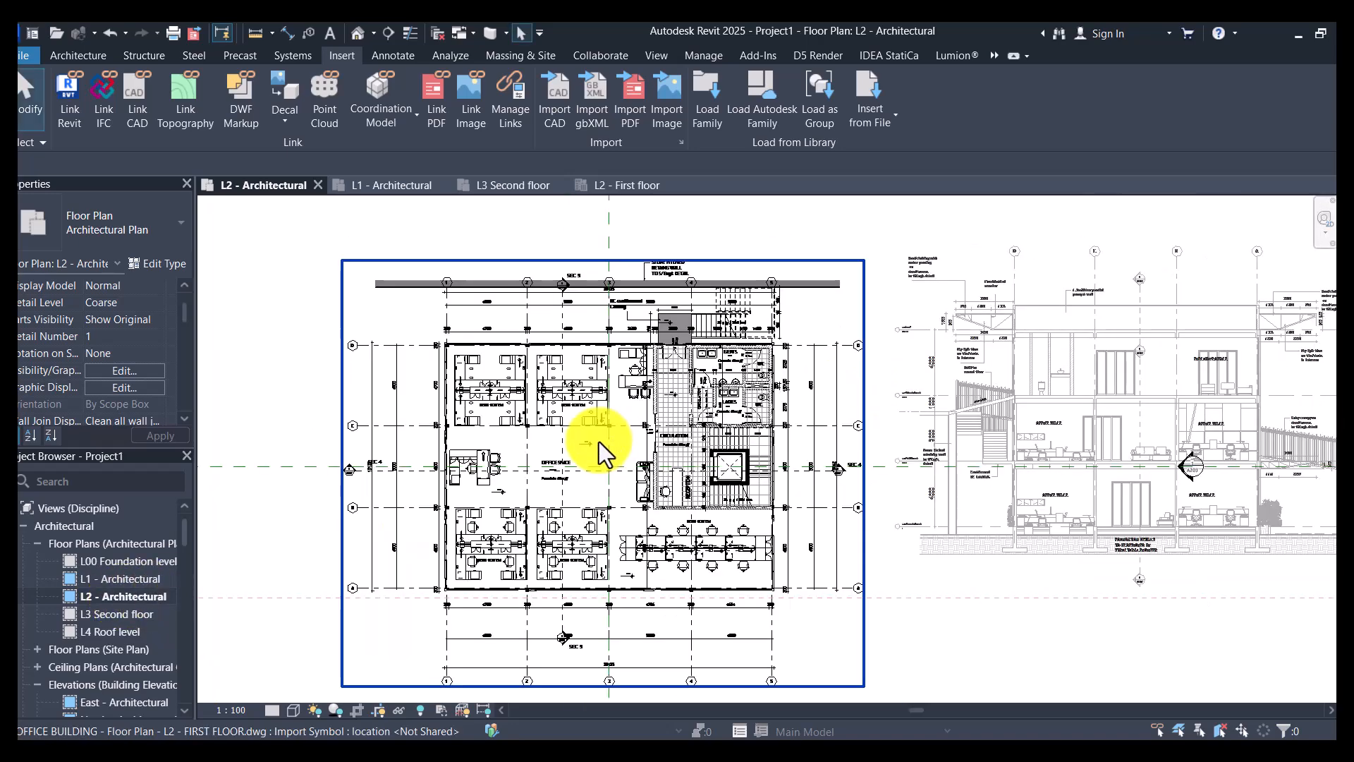
double_click(117, 614)
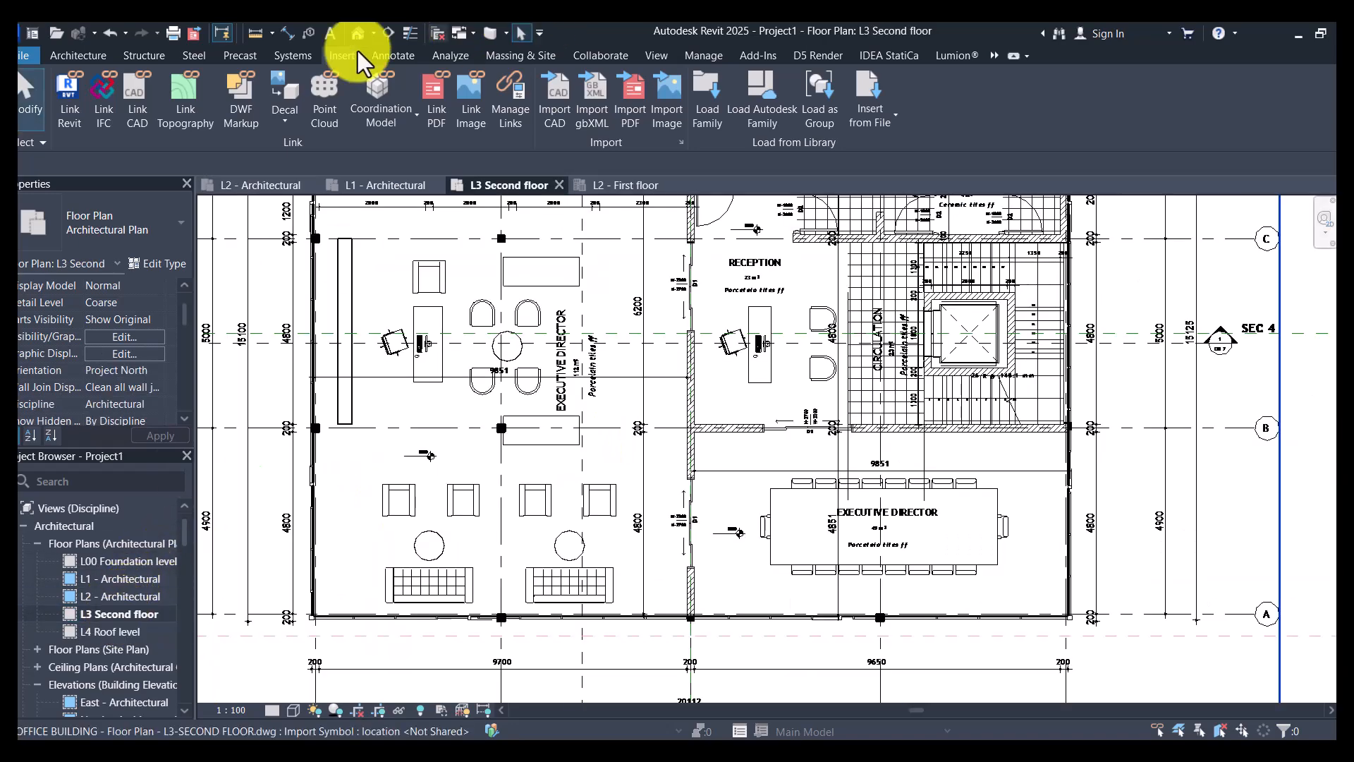
scroll(672, 428, "down", 4)
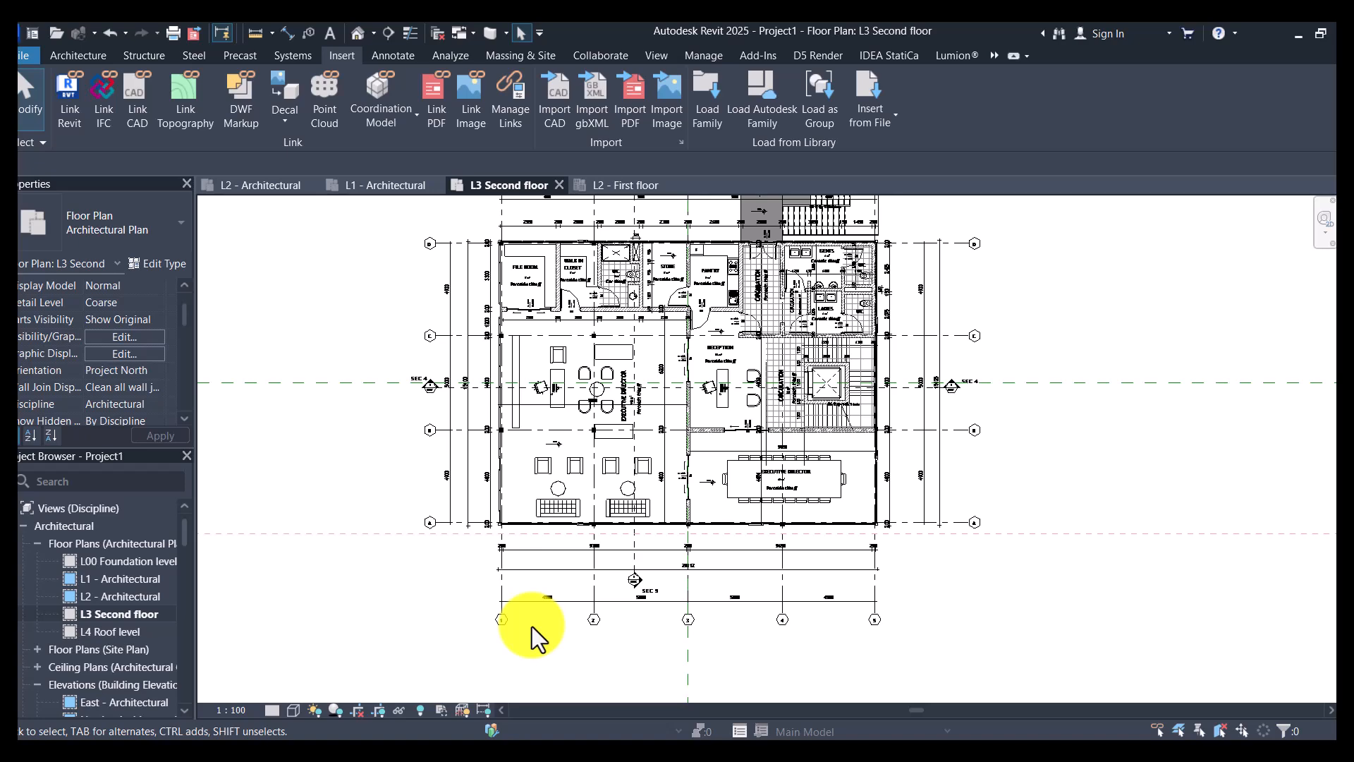
scroll(532, 627, "up", 3)
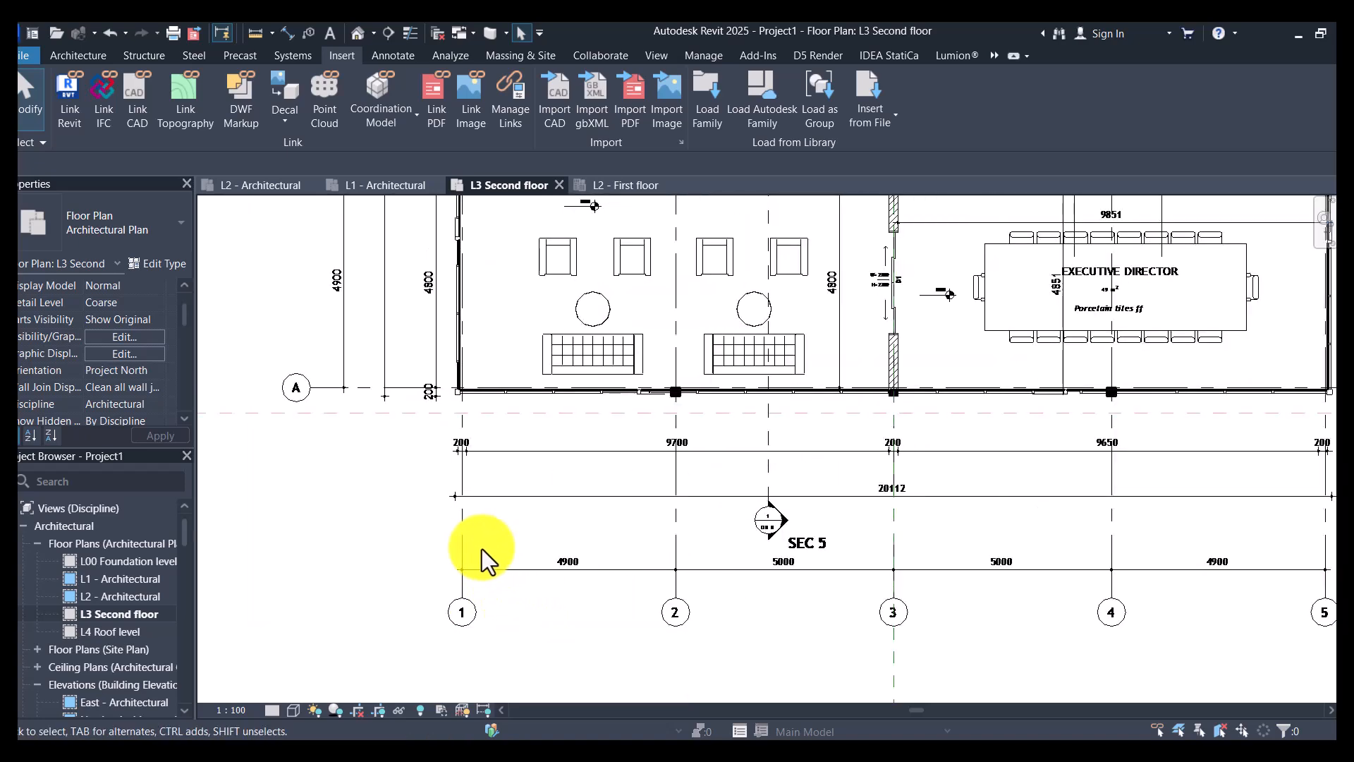
- Open the L1 - Architectural floor plan at the grid bubbles below the ground floor drawing
double_click(106, 577)
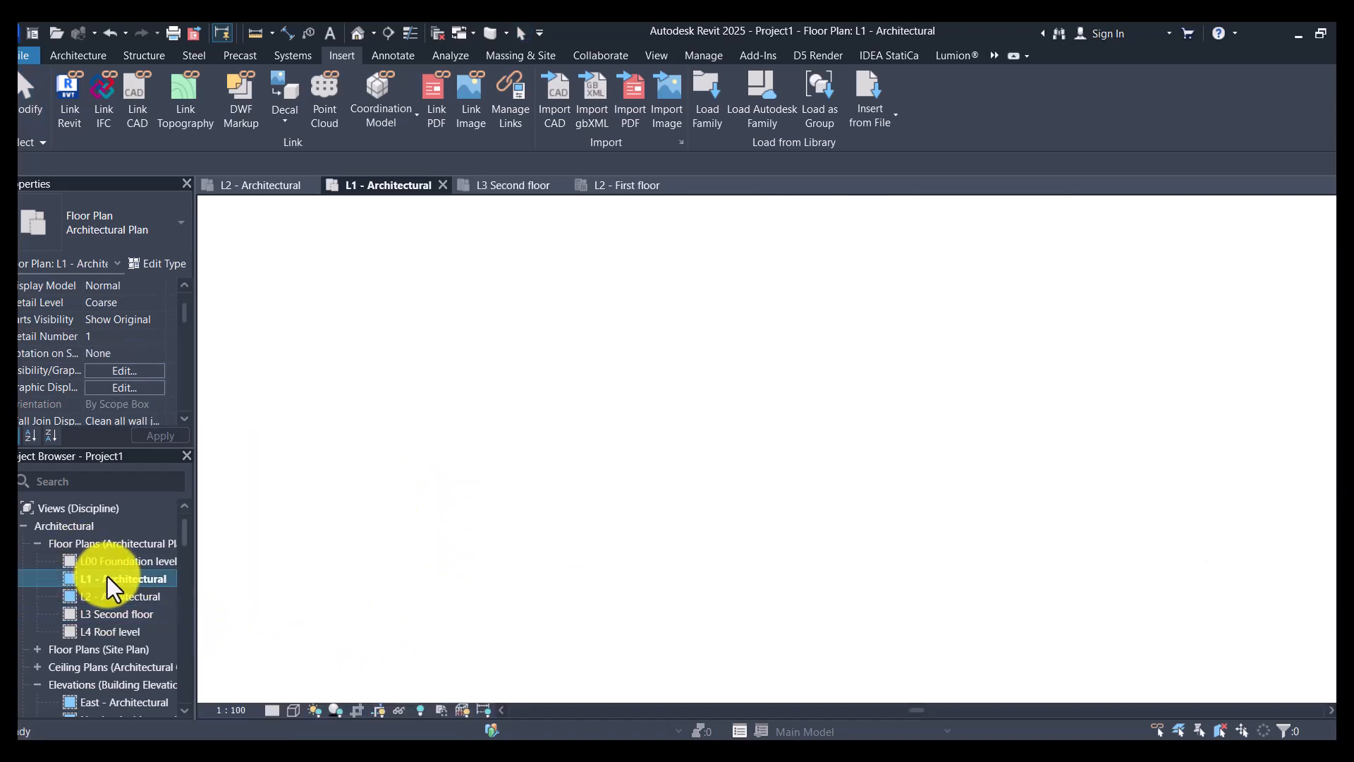
scroll(139, 634, "down", 5)
scroll(139, 634, "up", 2)
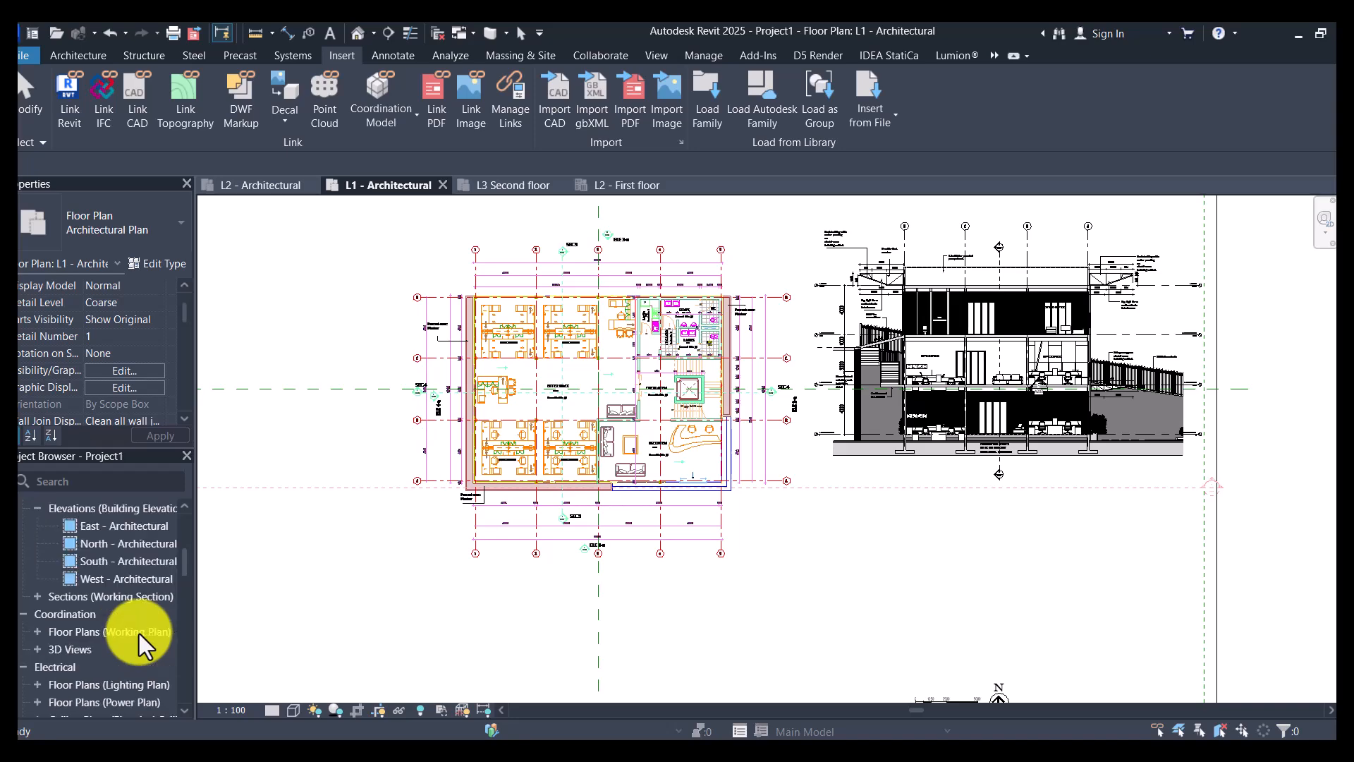
scroll(446, 562, "up", 5)
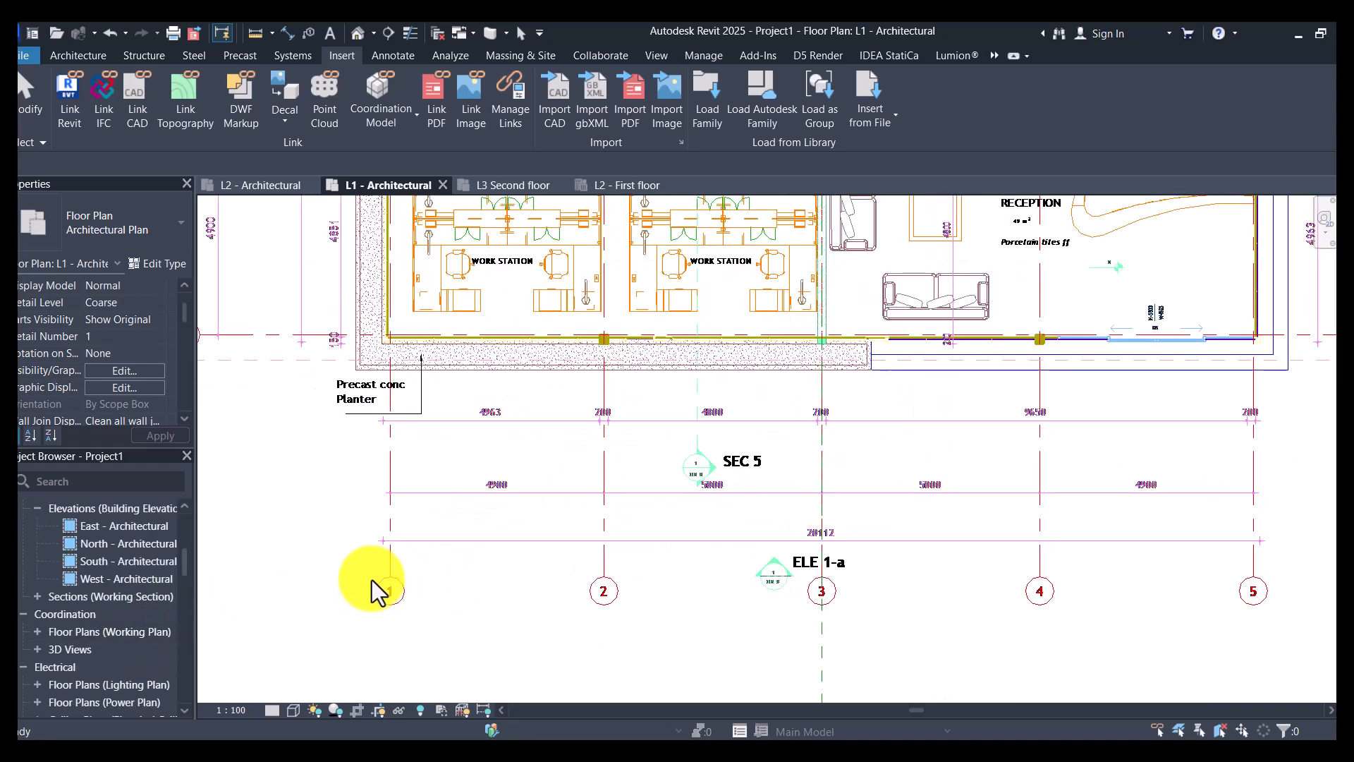
- Create a grid with the Pick Lines option from the drawing's first vertical grid line and name it 1
key("g")
key("r")
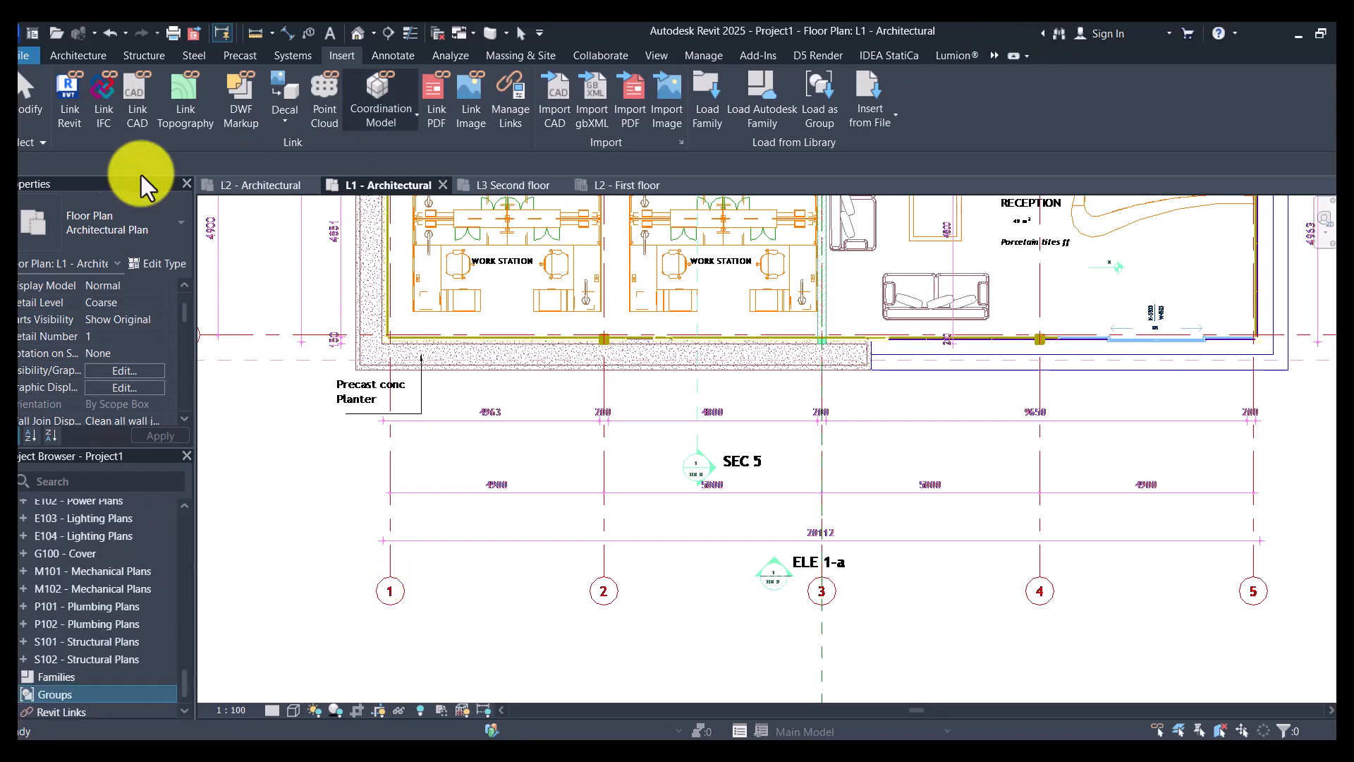
left_click(73, 59)
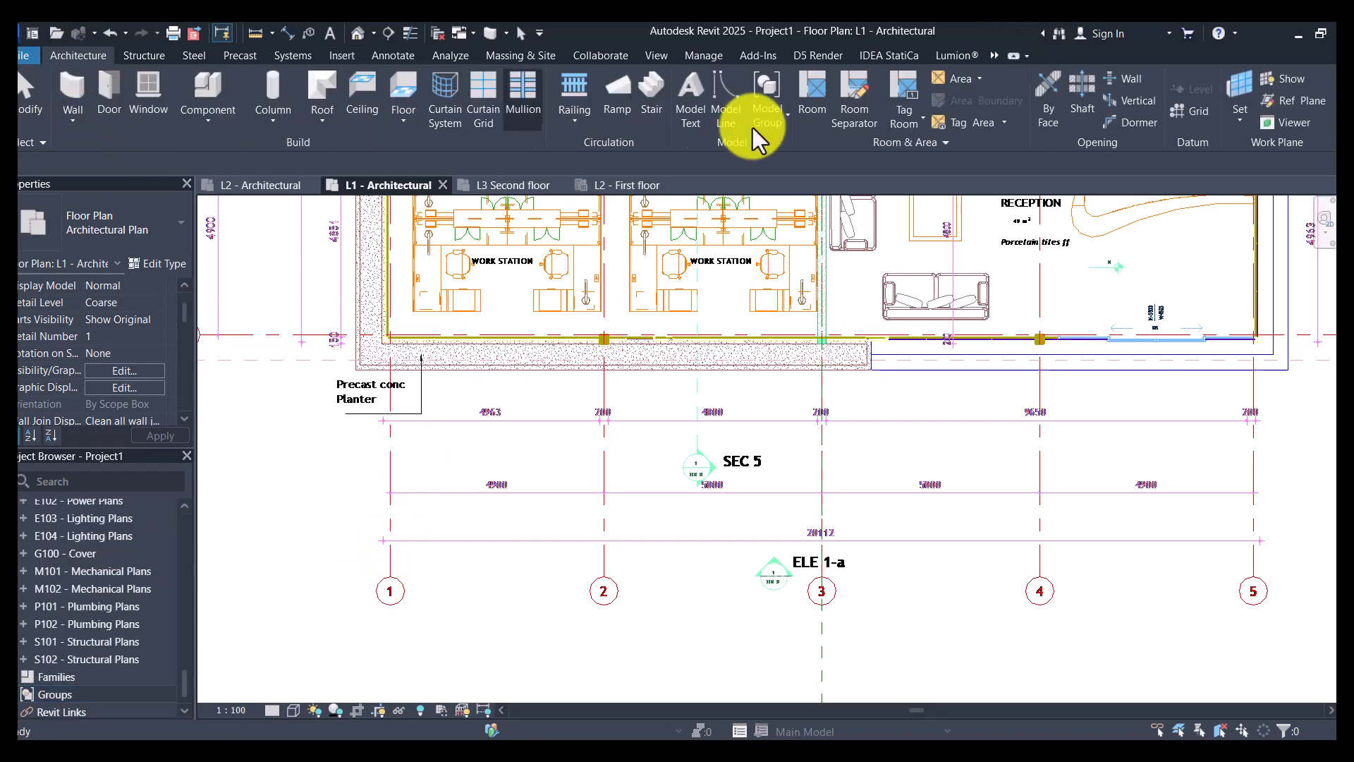
left_click(1192, 110)
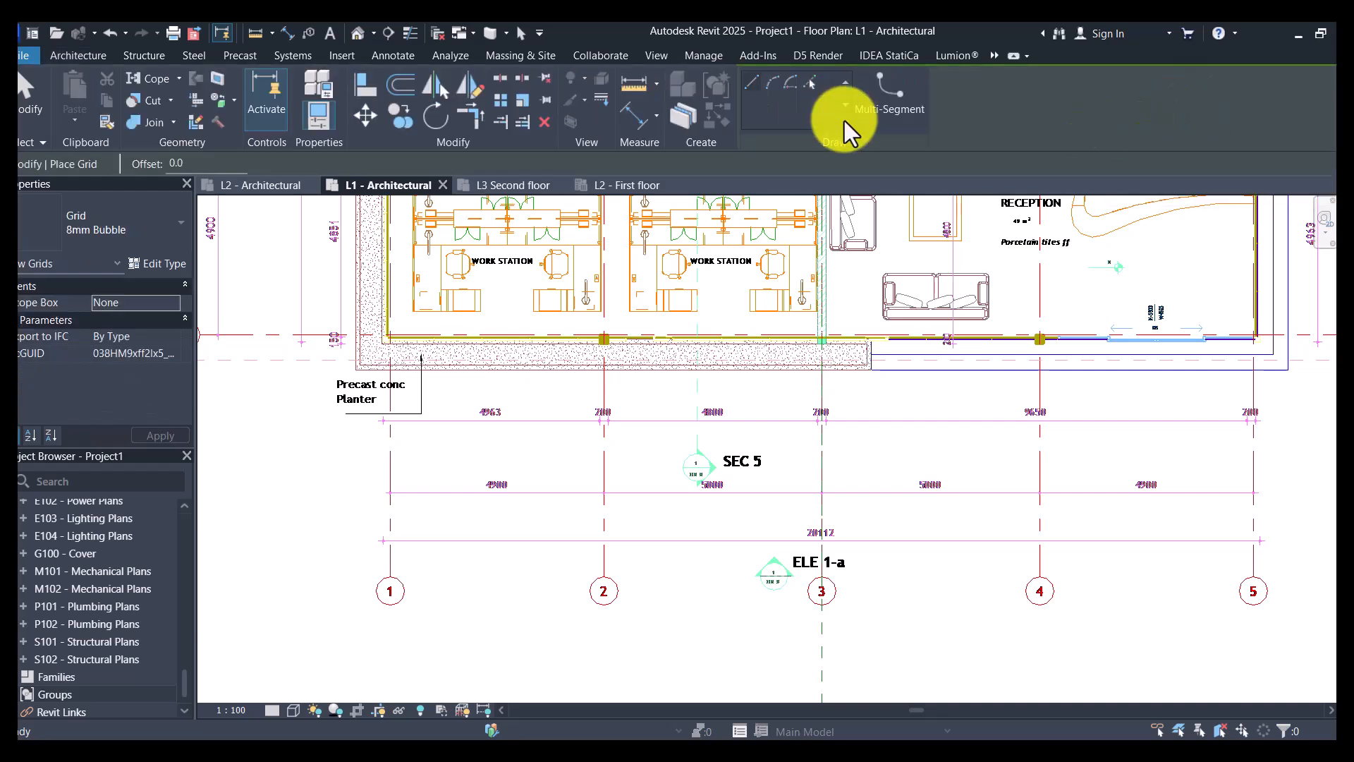
left_click(811, 84)
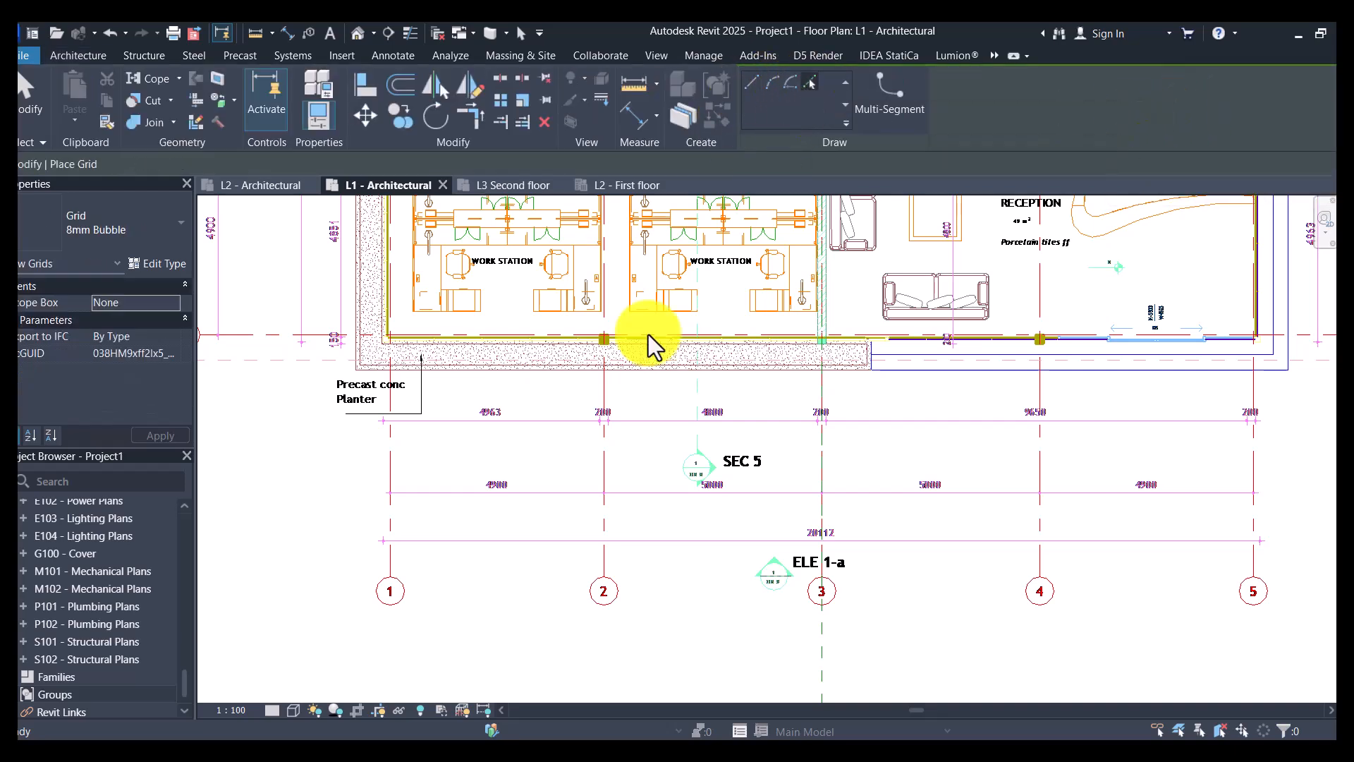
left_click(392, 474)
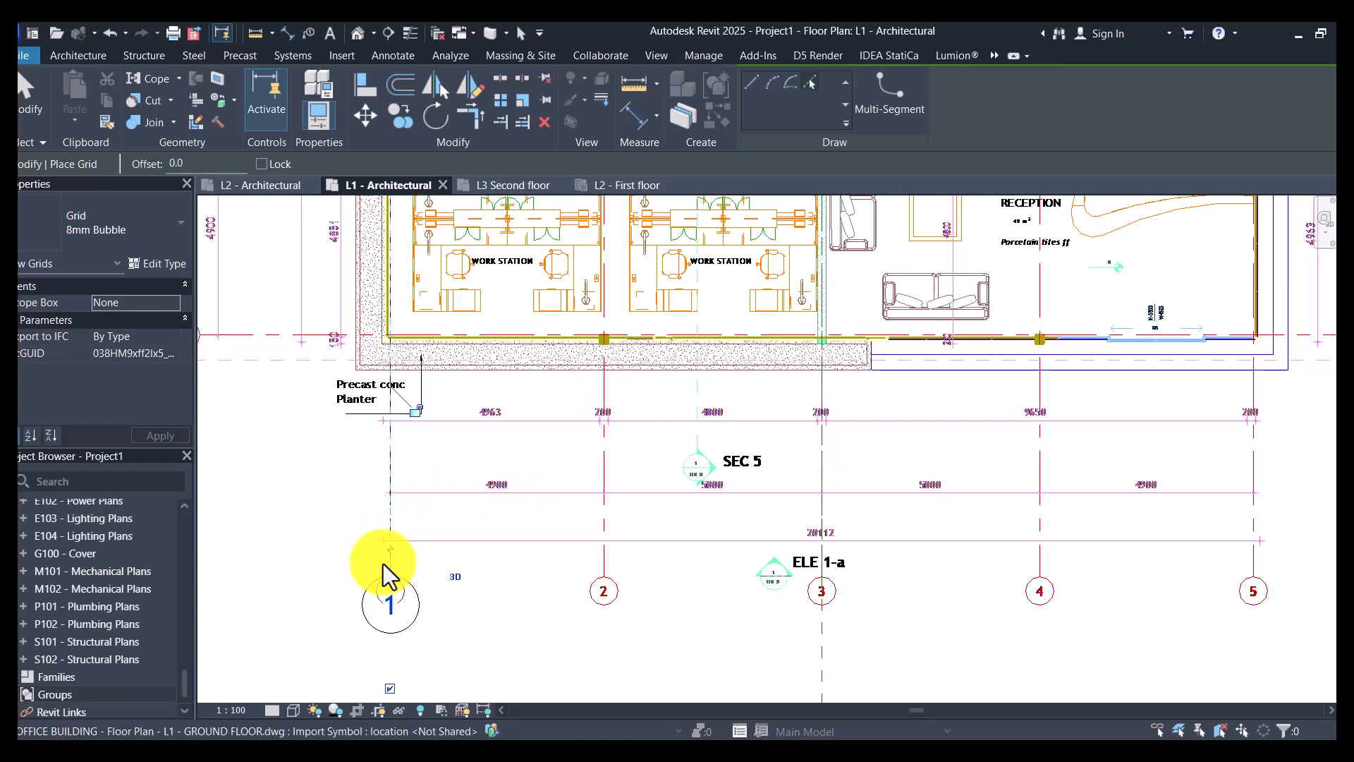
scroll(381, 615, "up", 2)
left_click(393, 616)
key("Return")
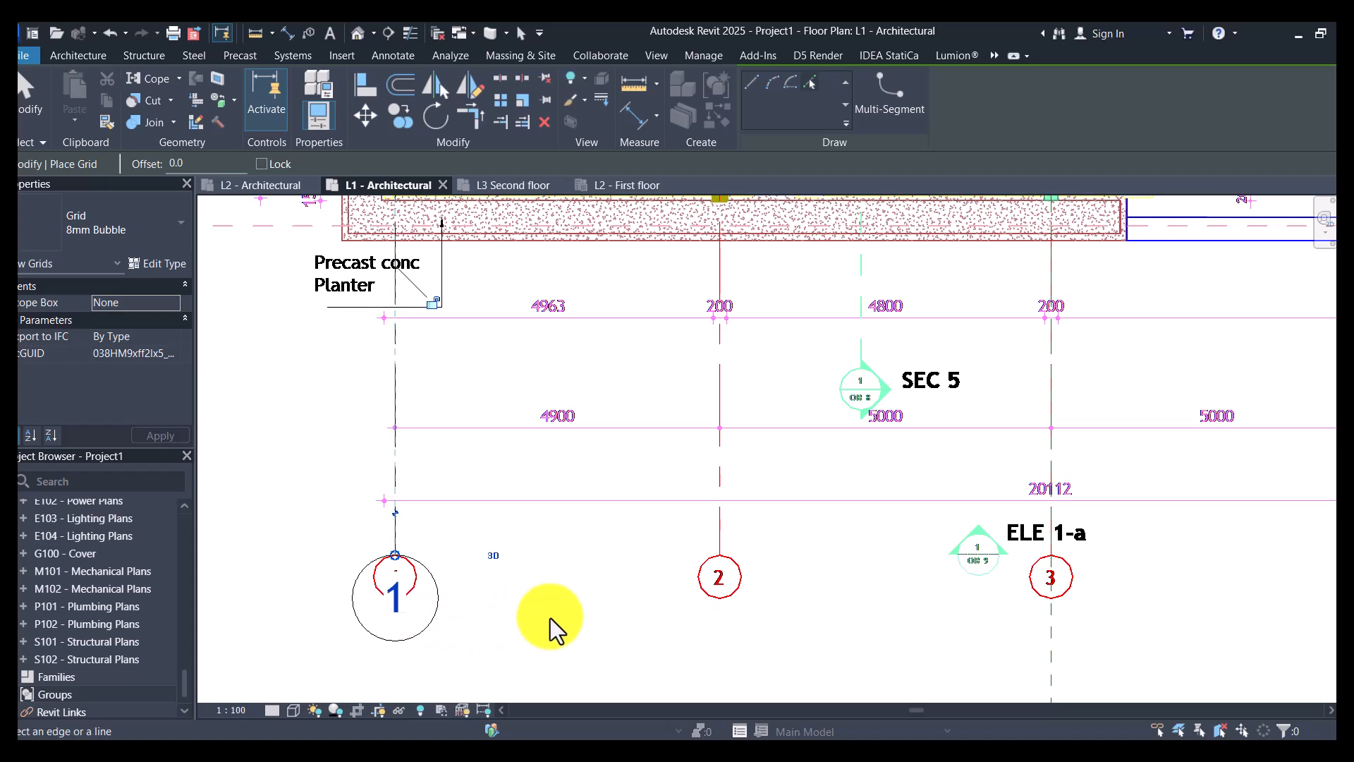
- Add grids 2, 3, 4 and 5 by picking the remaining vertical grid lines of the ground floor drawing
left_click(733, 467)
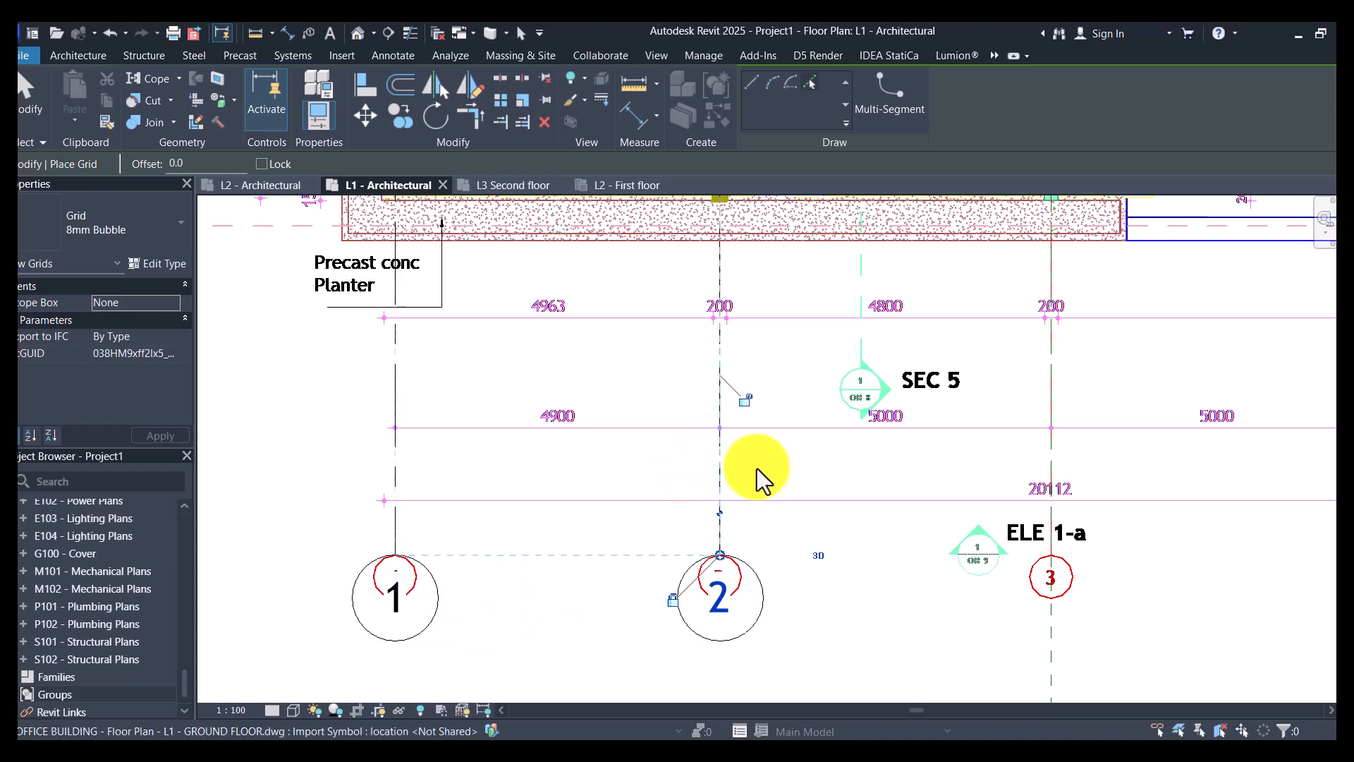
left_click(1055, 457)
scroll(640, 488, "down", 5)
scroll(878, 481, "up", 4)
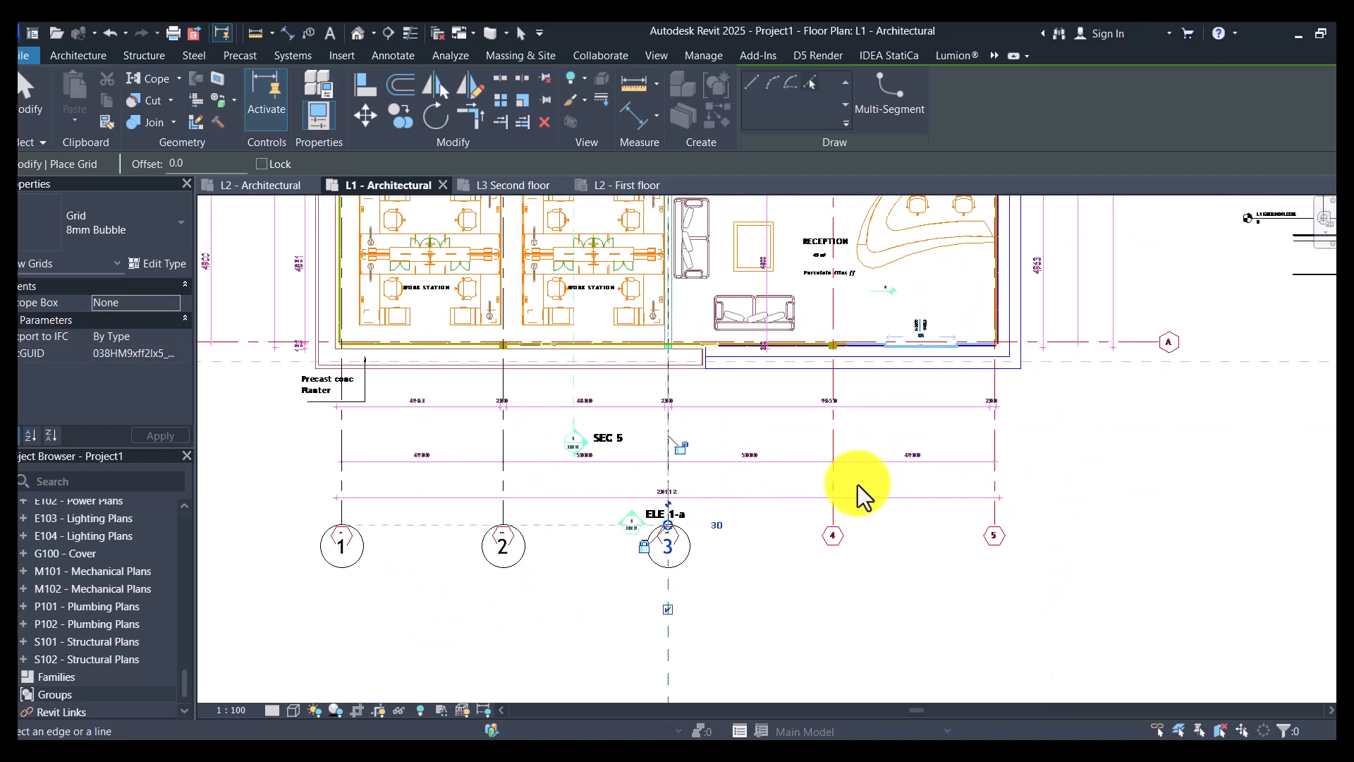
left_click(819, 490)
left_click(1064, 472)
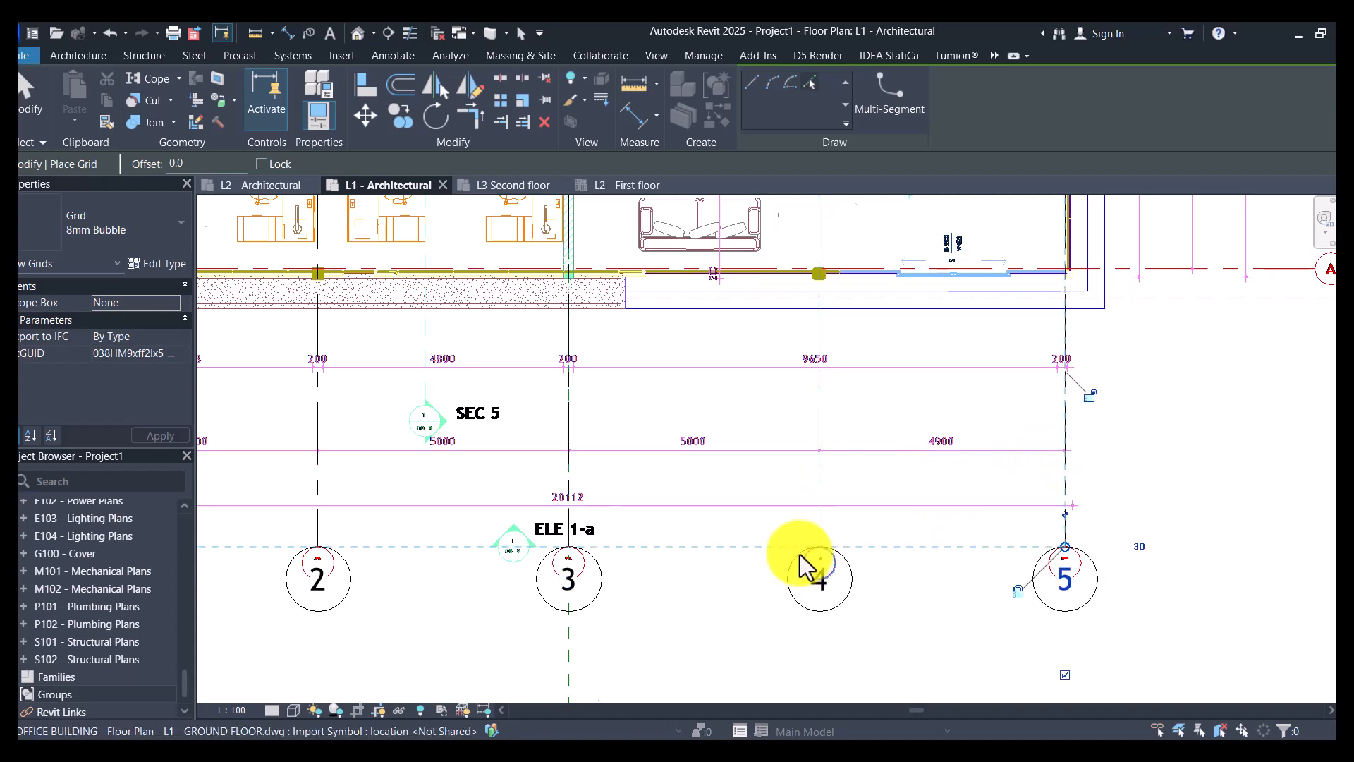
- Create a horizontal grid from the drawing's lowest grid line and name it A
scroll(802, 565, "down", 3)
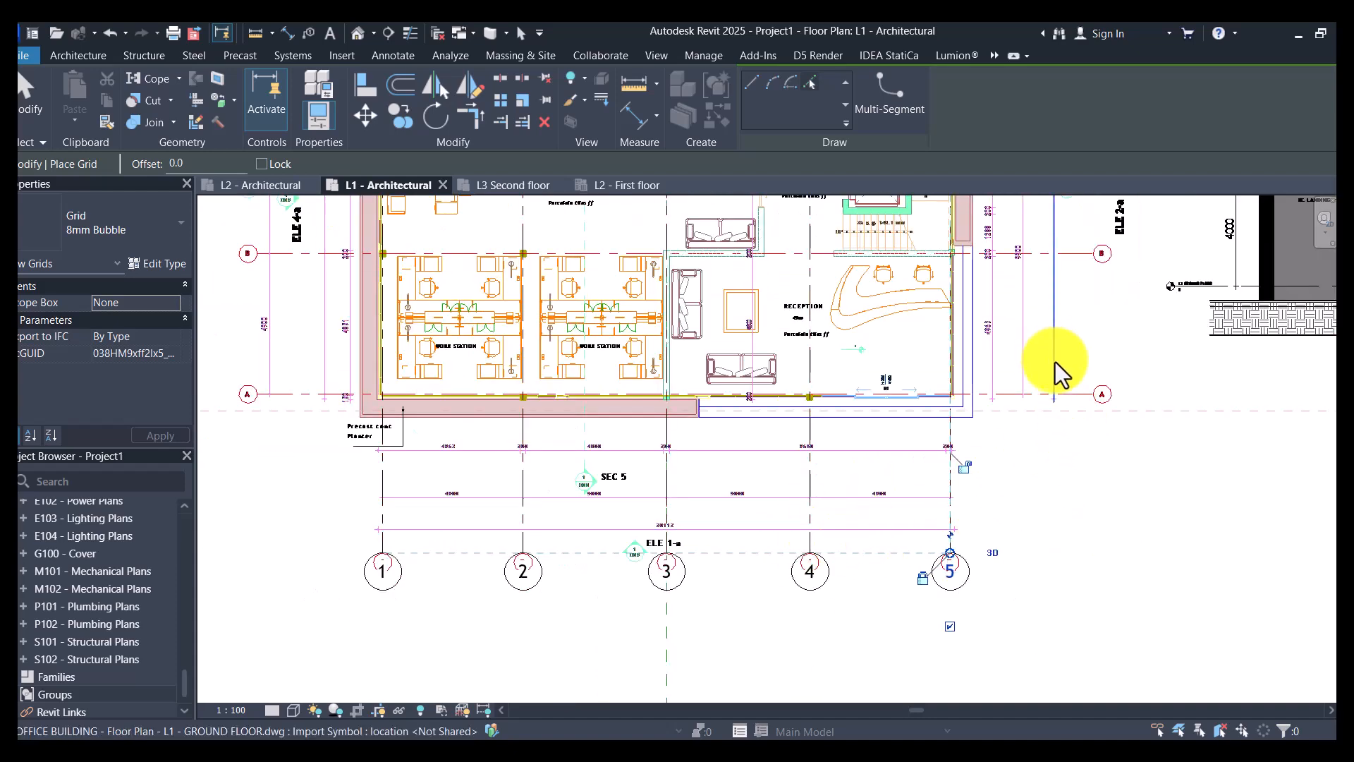
scroll(1082, 389, "up", 3)
scroll(1082, 392, "up", 2)
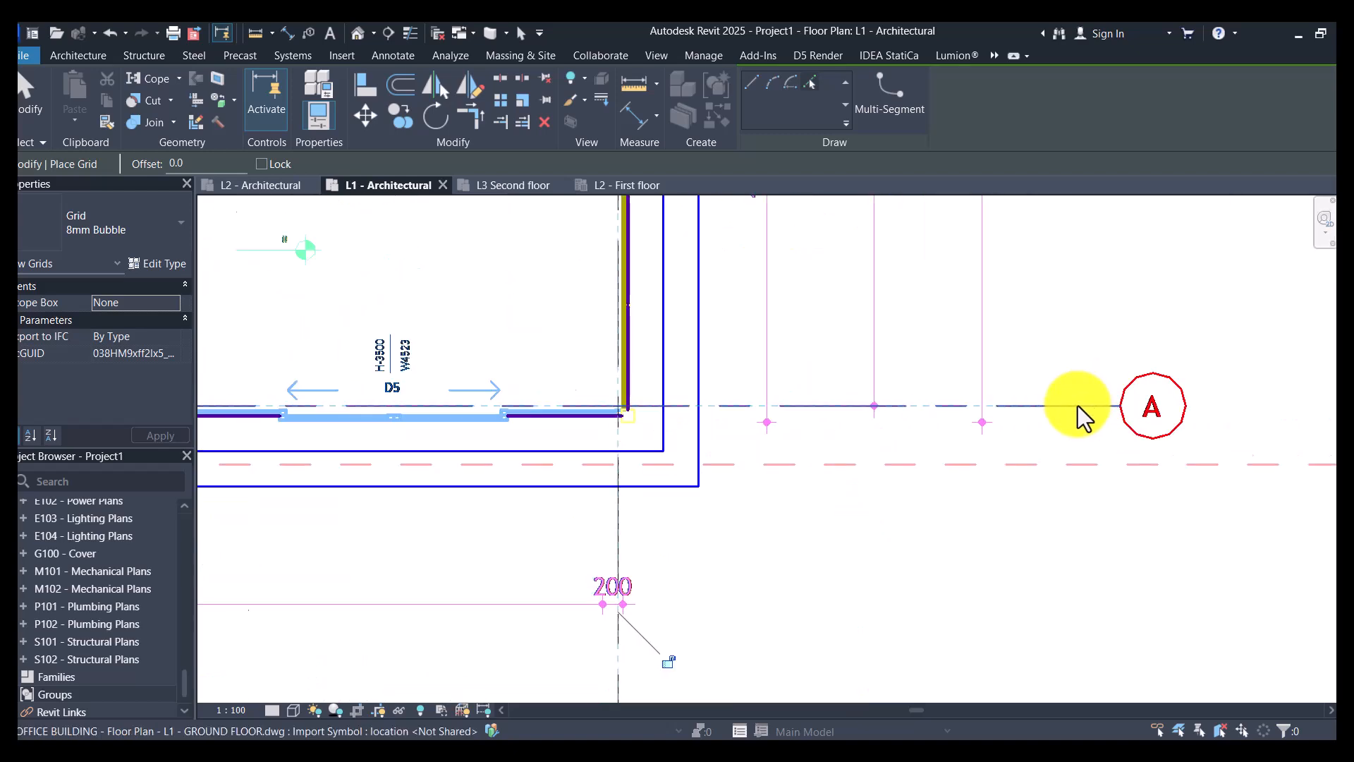
left_click(1078, 405)
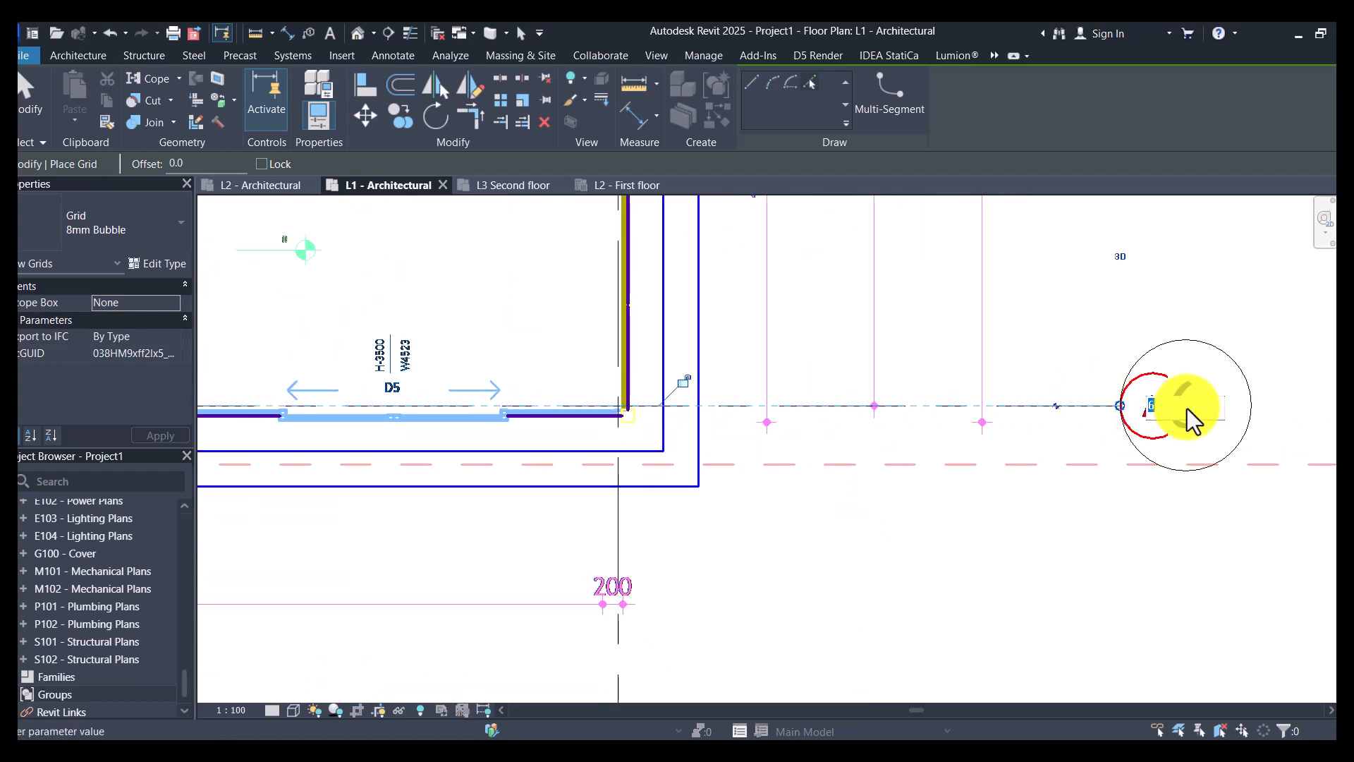
left_click(1184, 404)
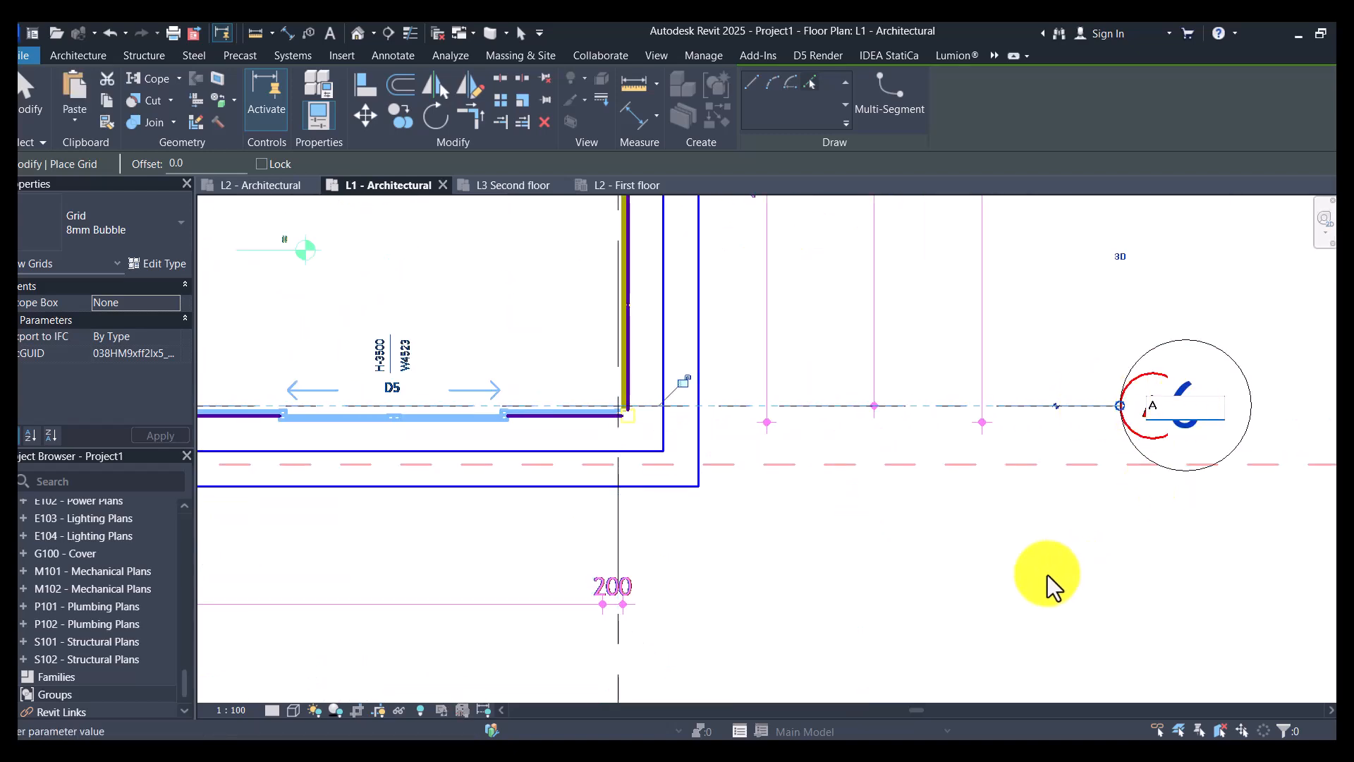
- Add grids B, C and D from the drawing's remaining horizontal grid lines and finish placing grids
scroll(1029, 573, "down", 3)
scroll(1009, 367, "up", 1)
scroll(1009, 367, "up", 1)
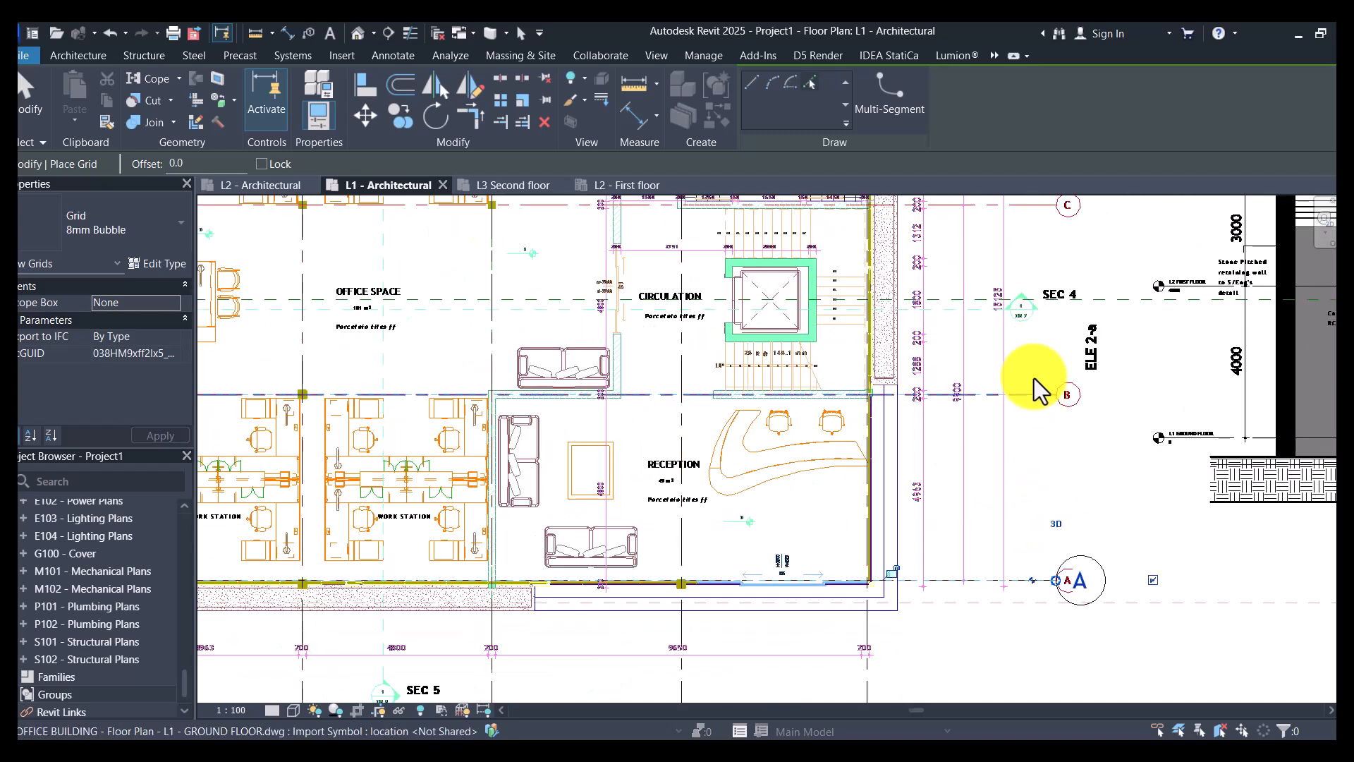
scroll(1006, 281, "down", 3)
scroll(1013, 342, "up", 5)
scroll(1031, 437, "down", 1)
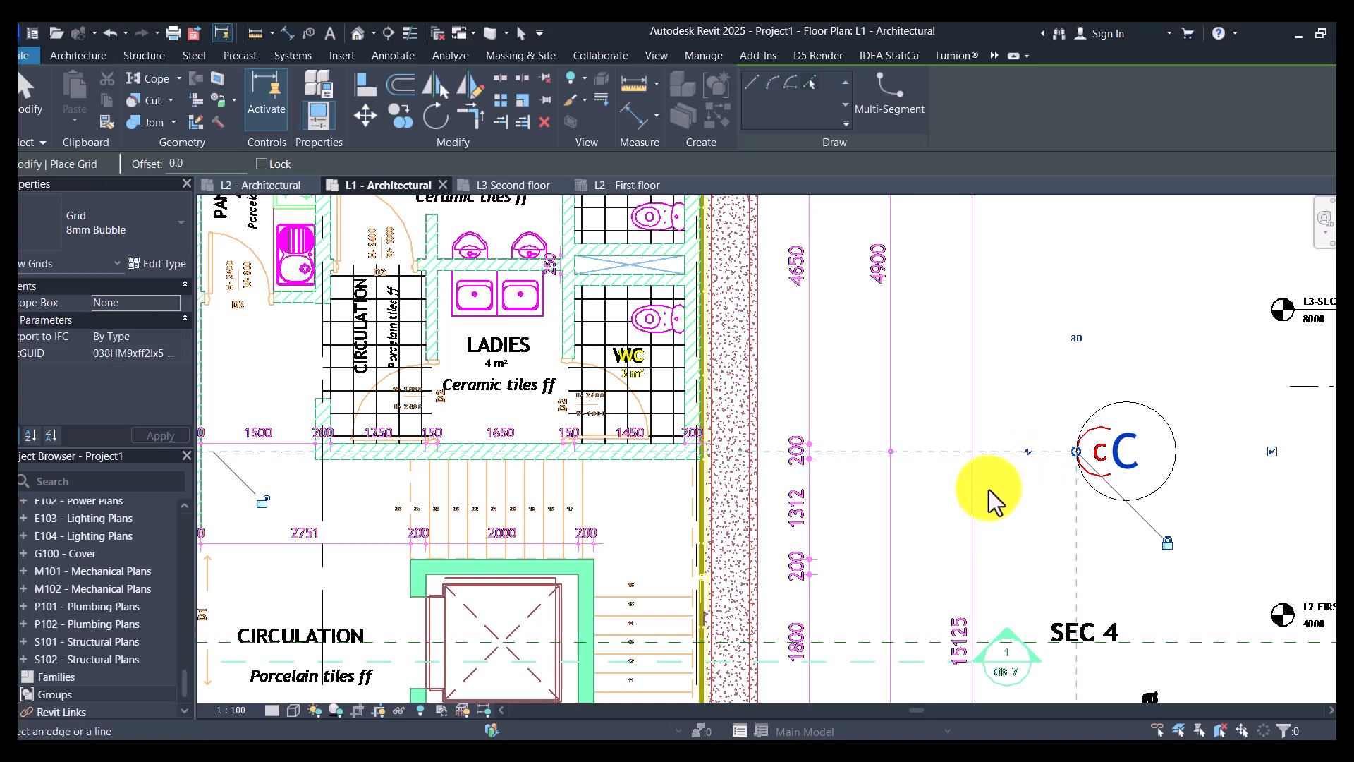
scroll(994, 409, "down", 2)
scroll(1009, 361, "up", 1)
left_click(1009, 362)
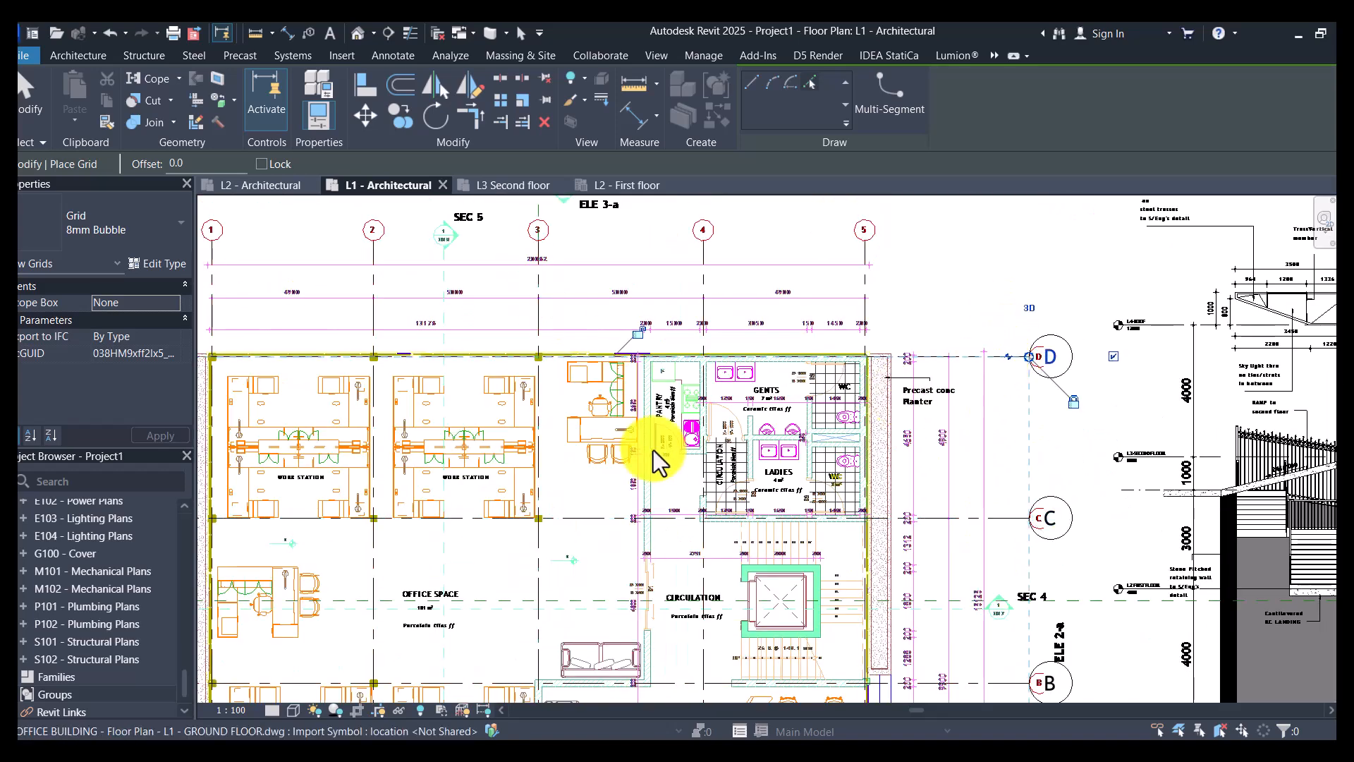
key("Escape")
key("Escape")
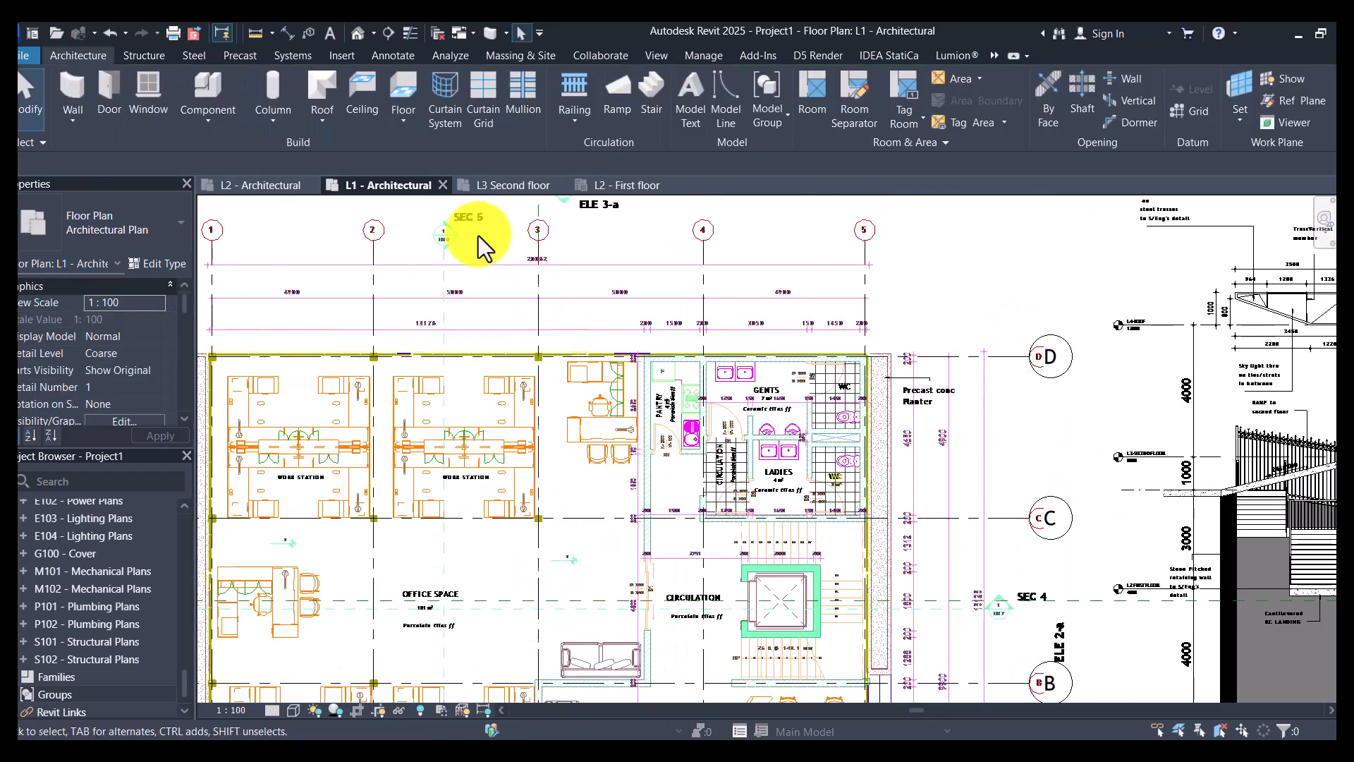
- Start a vertical structural column and choose the M_Concrete-Rectangular-Column 300 x 450mm type
scroll(631, 362, "down", 3)
scroll(531, 320, "up", 2)
scroll(443, 315, "up", 3)
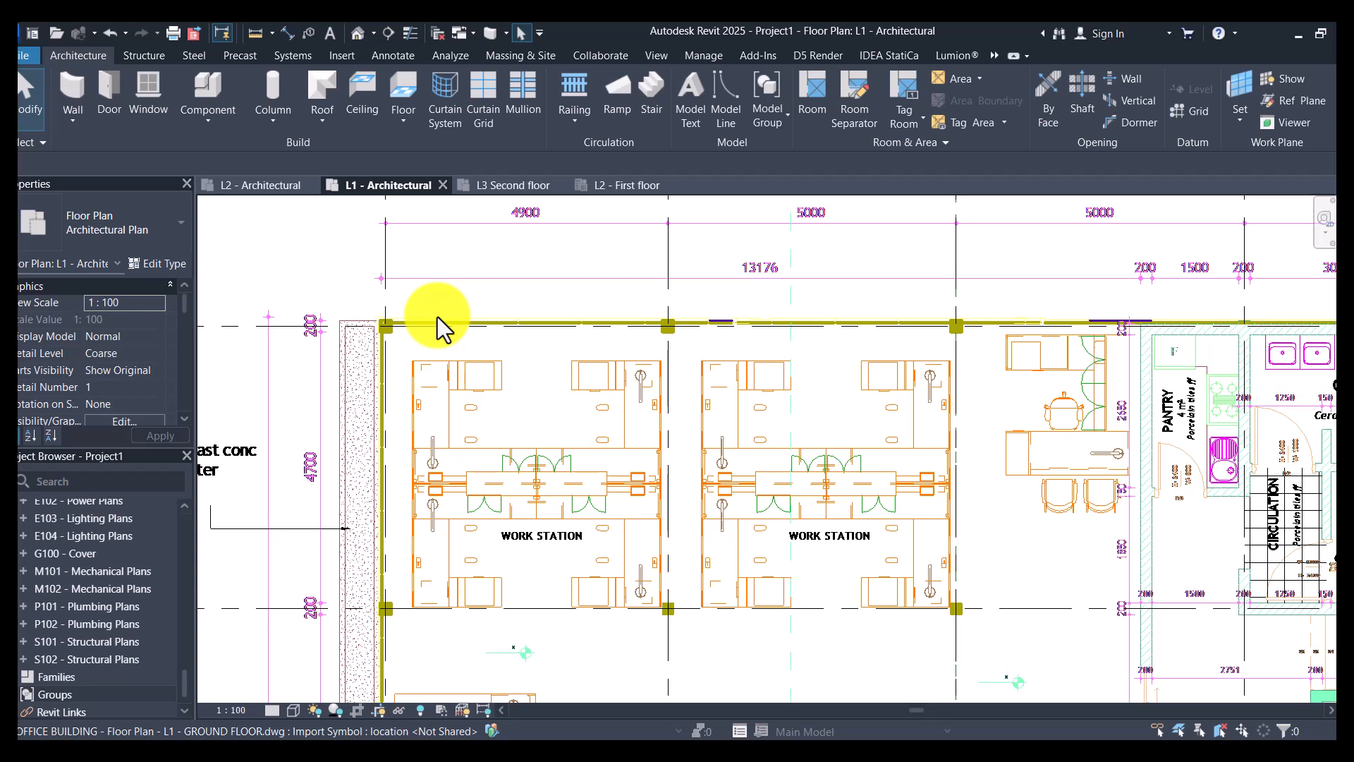
left_click(141, 55)
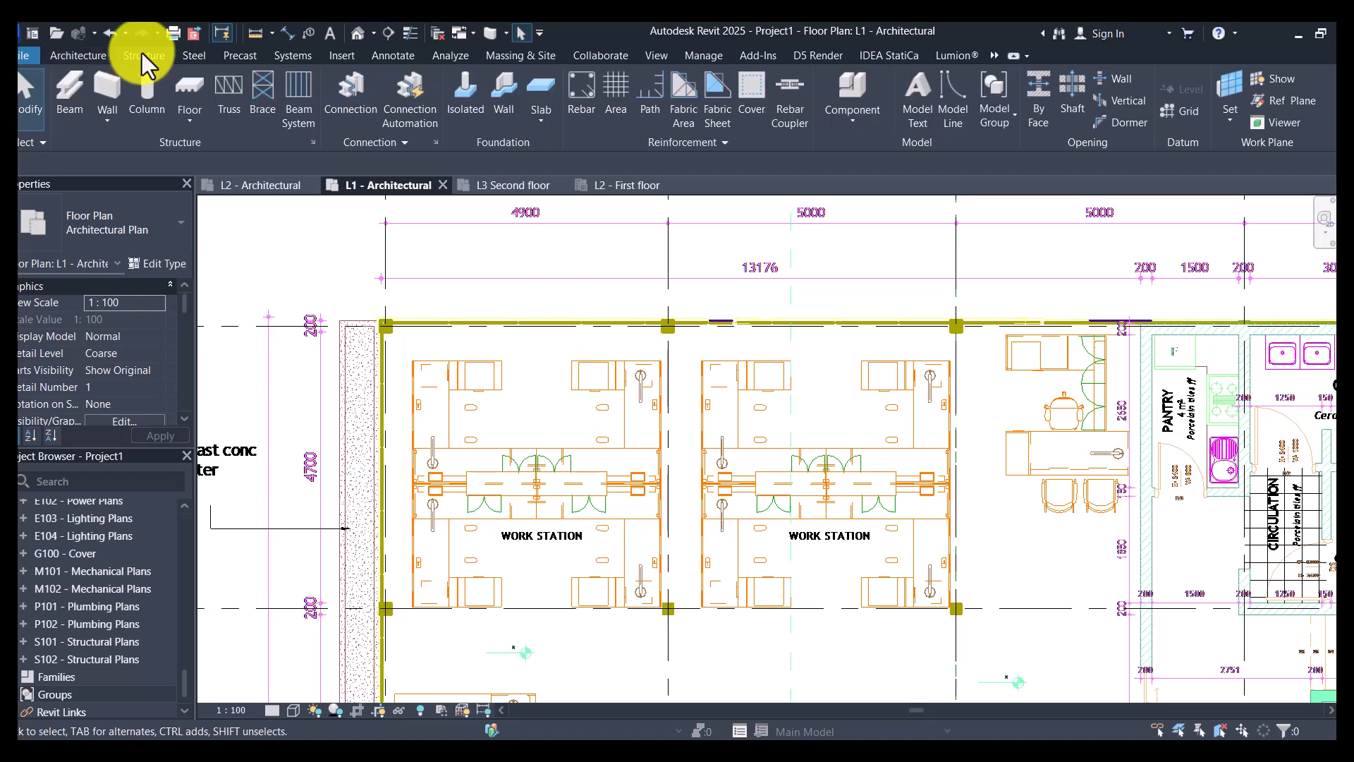
left_click(148, 95)
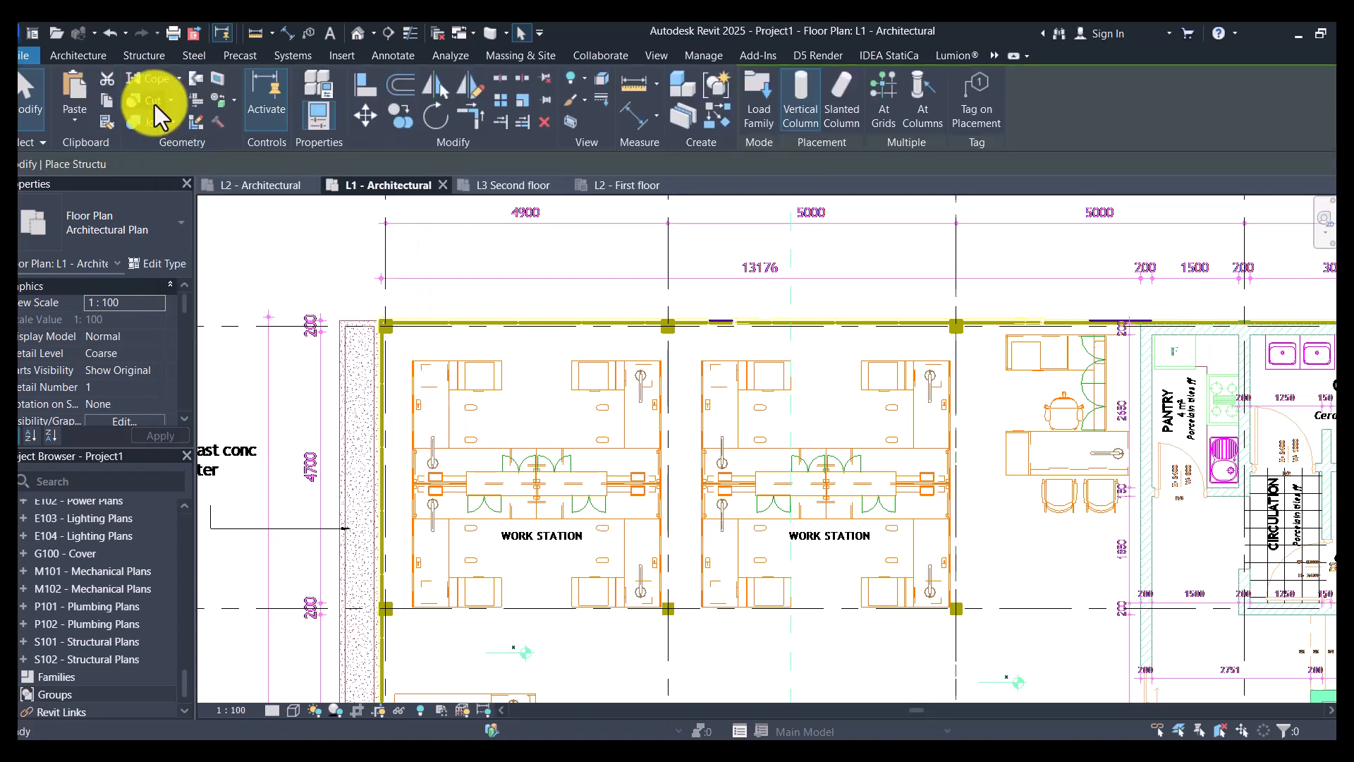
left_click(134, 227)
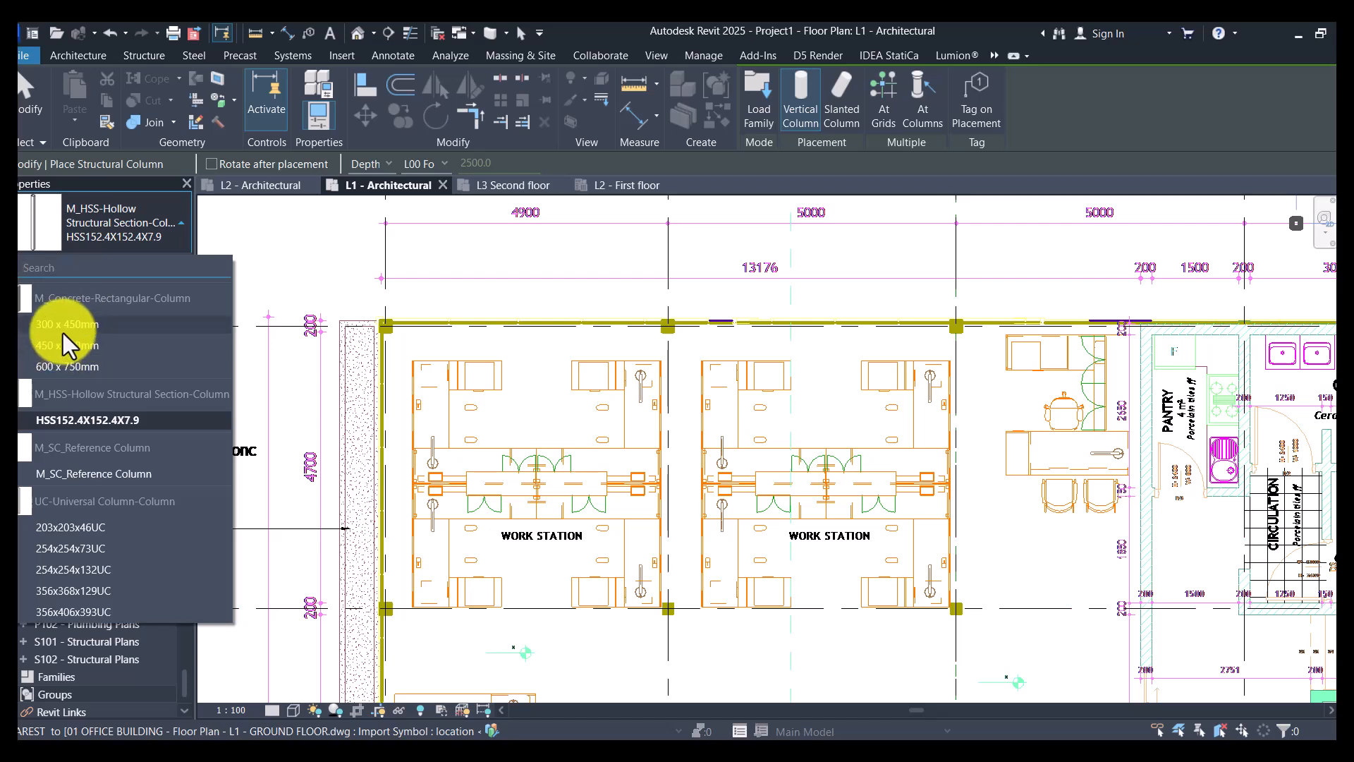
mouse_move(68, 329)
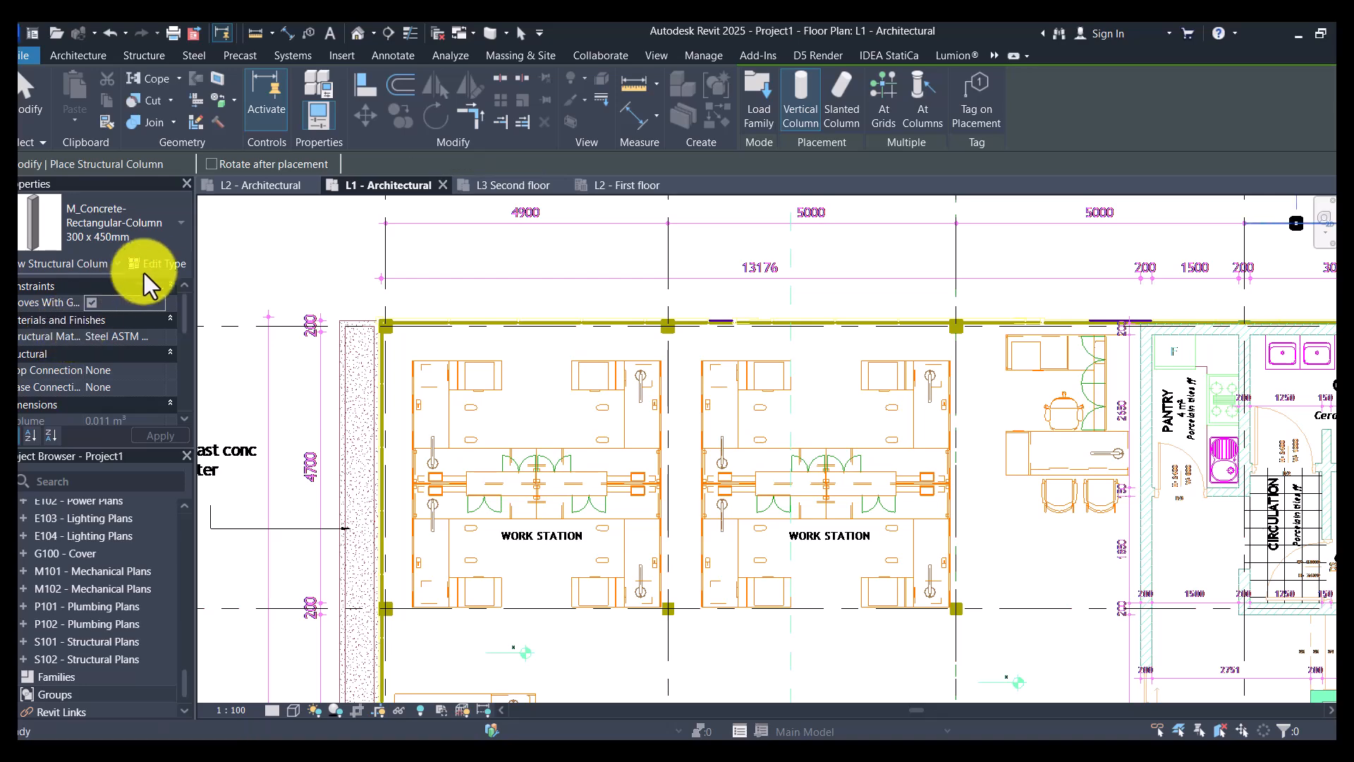
- Rename the column type 300 x 450mm to C 300X300 and set its h dimension to 300
left_click(158, 263)
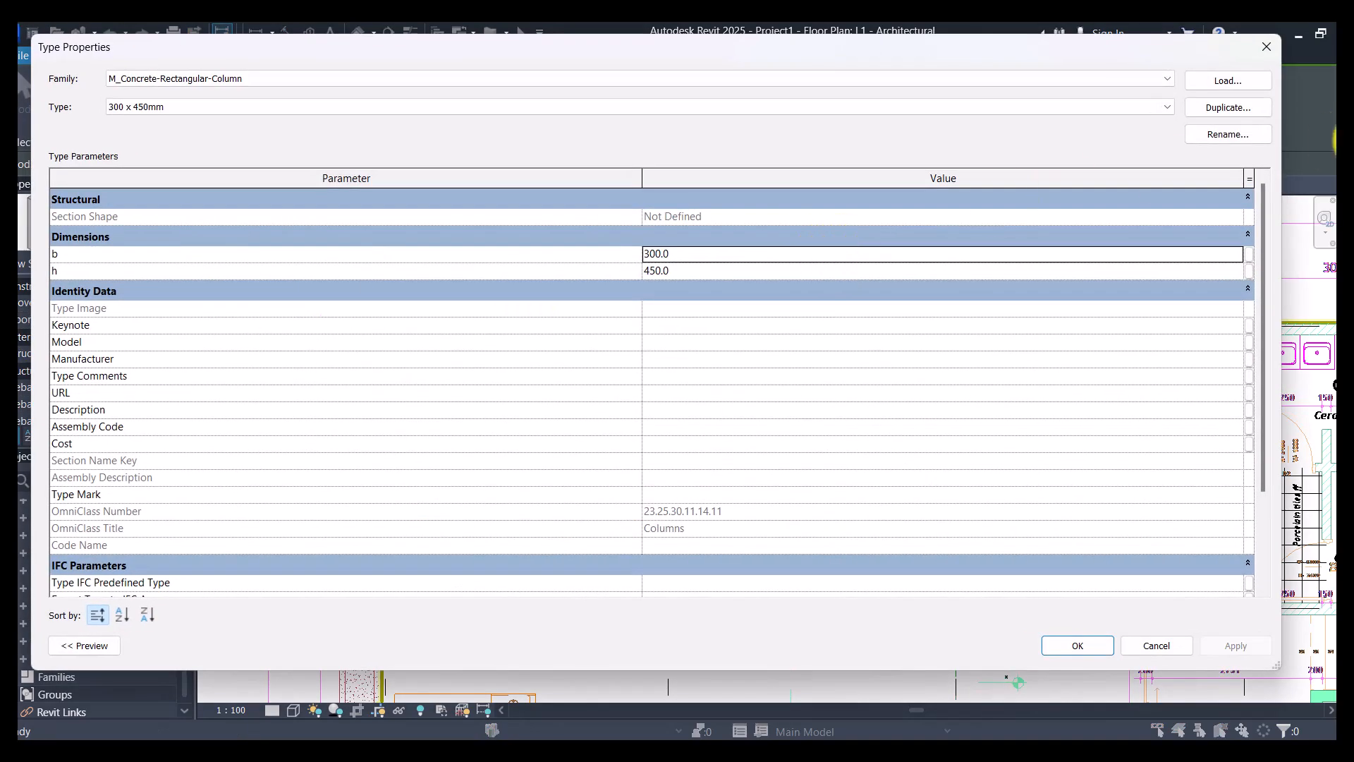
left_click(1241, 137)
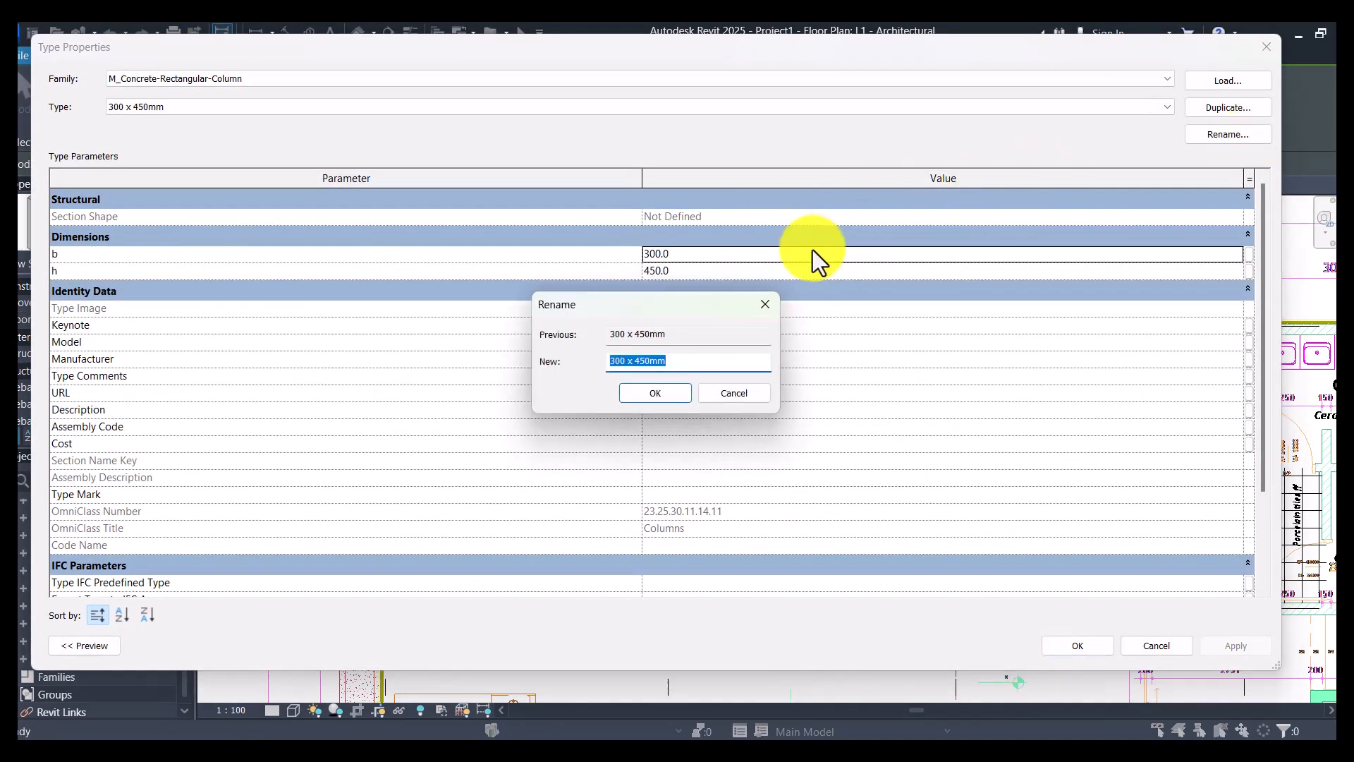
type("C 300X300")
key("Return")
left_click(794, 271)
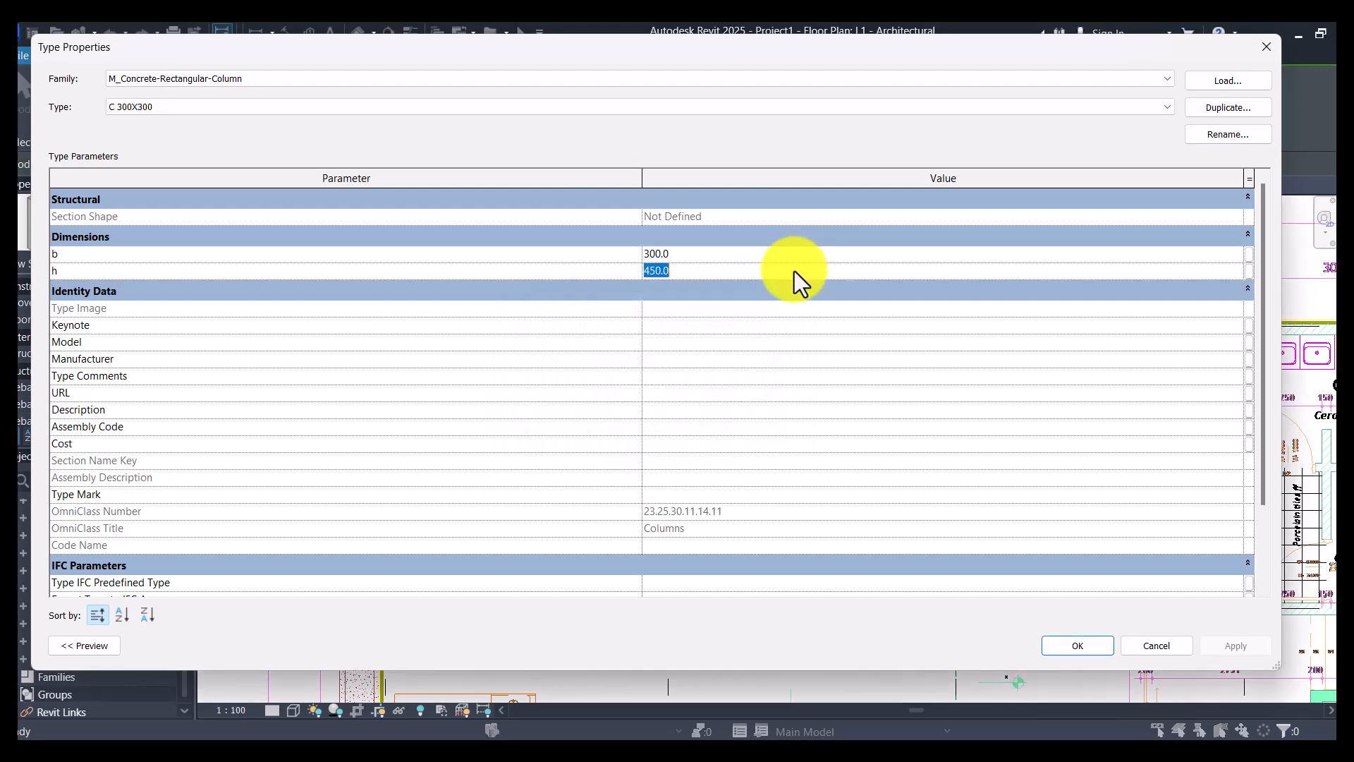
type("300")
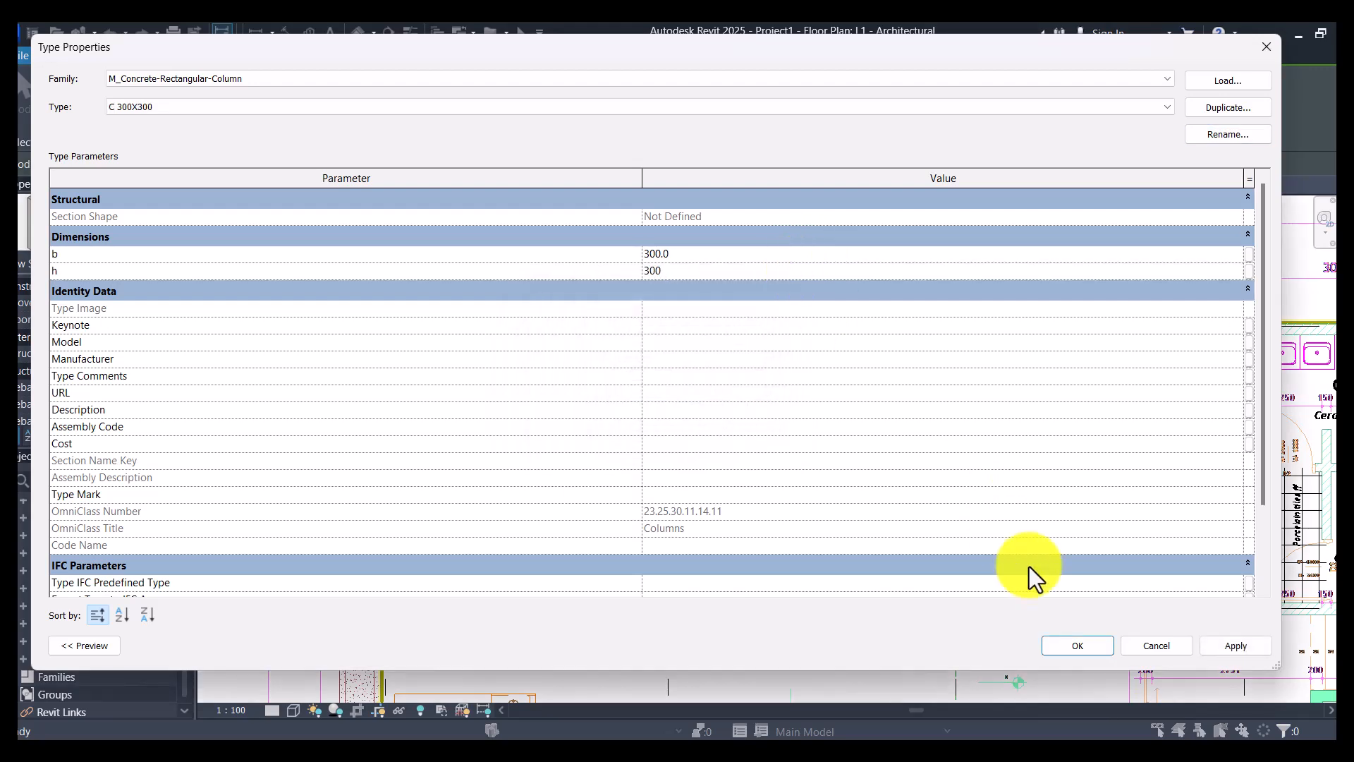
left_click(1089, 645)
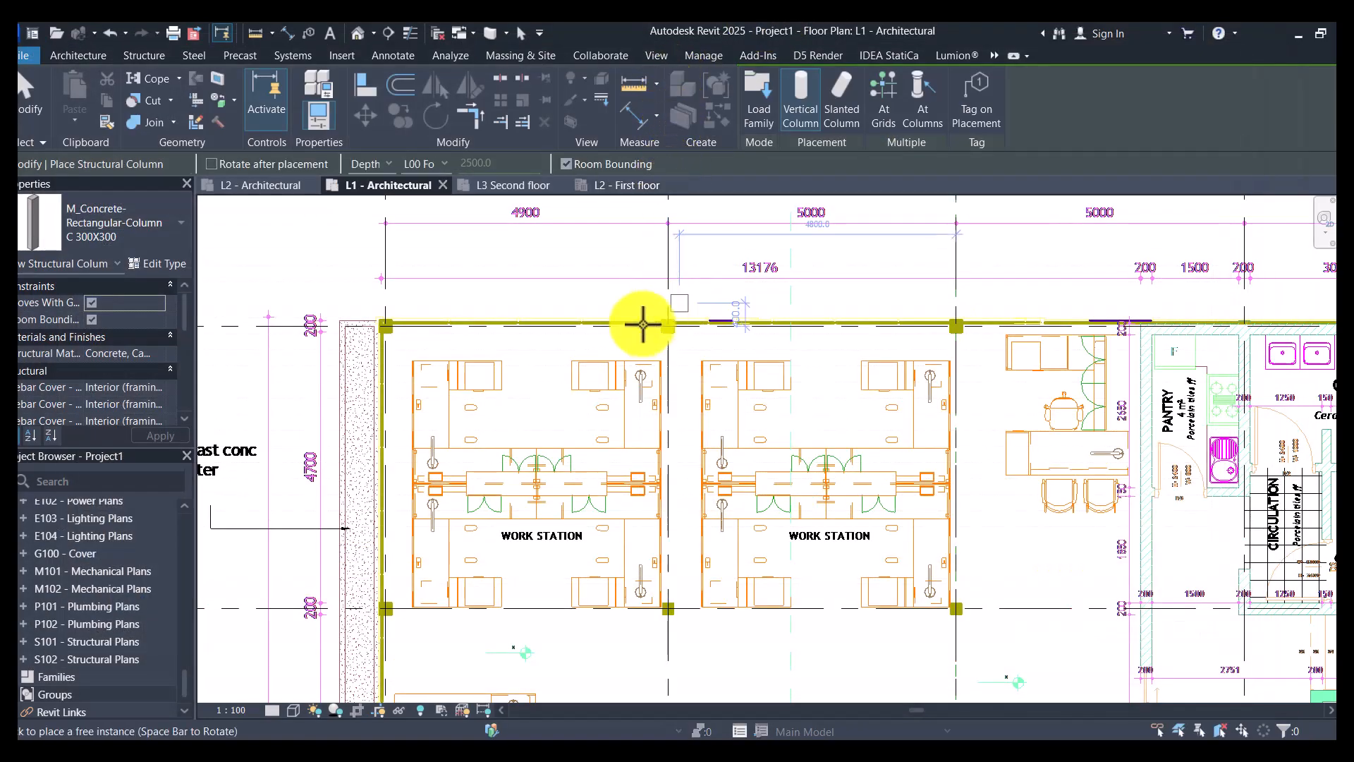
- Place one C 300X300 column outside the building, about 500 mm above grid D and 700 mm left of grid 2, and end placement
scroll(645, 323, "up", 5)
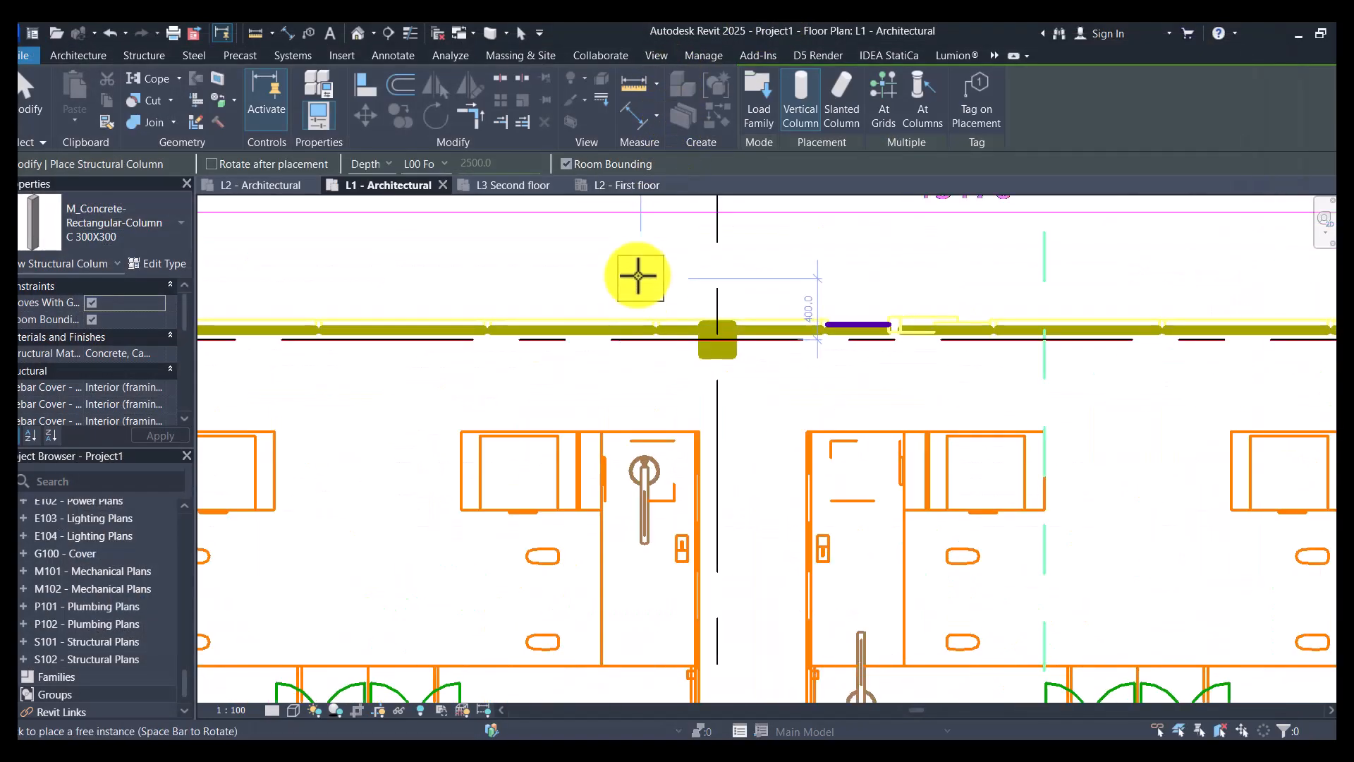
left_click(619, 269)
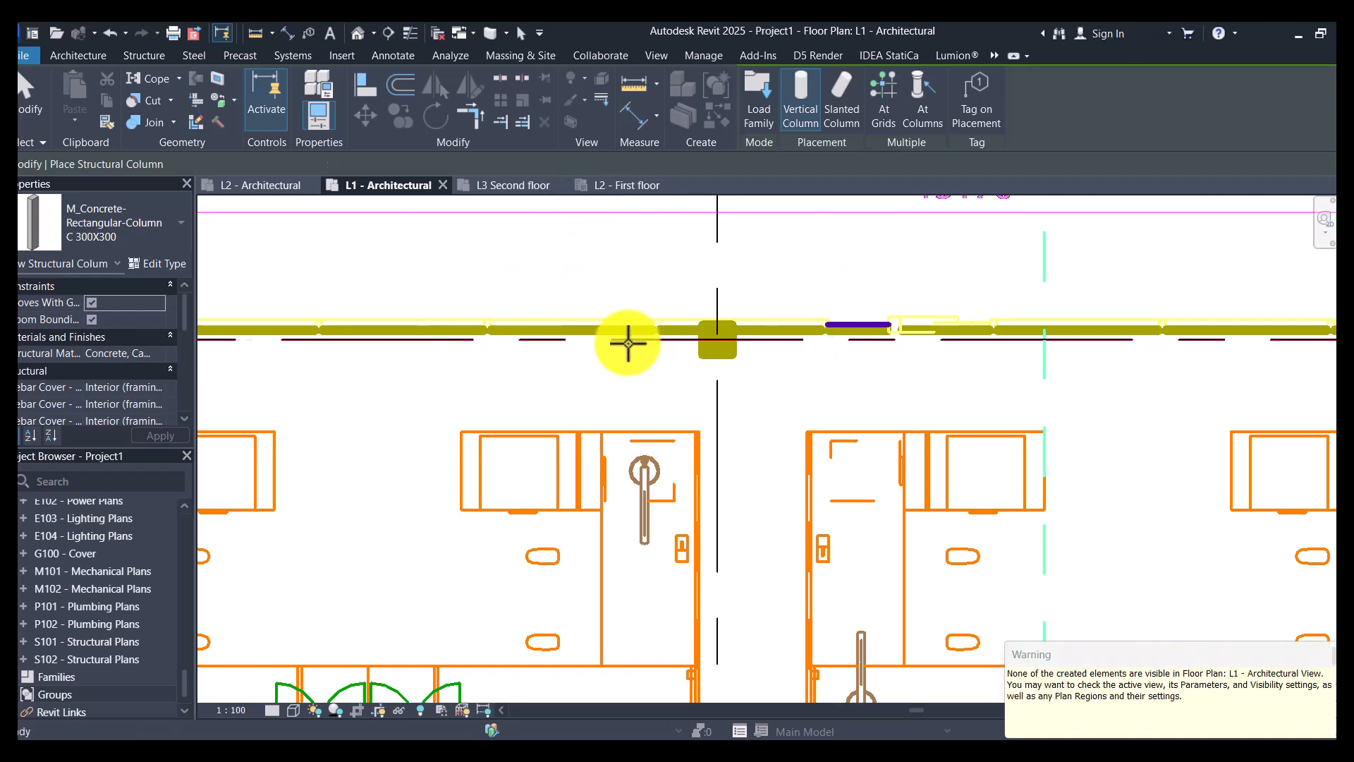
key("Escape")
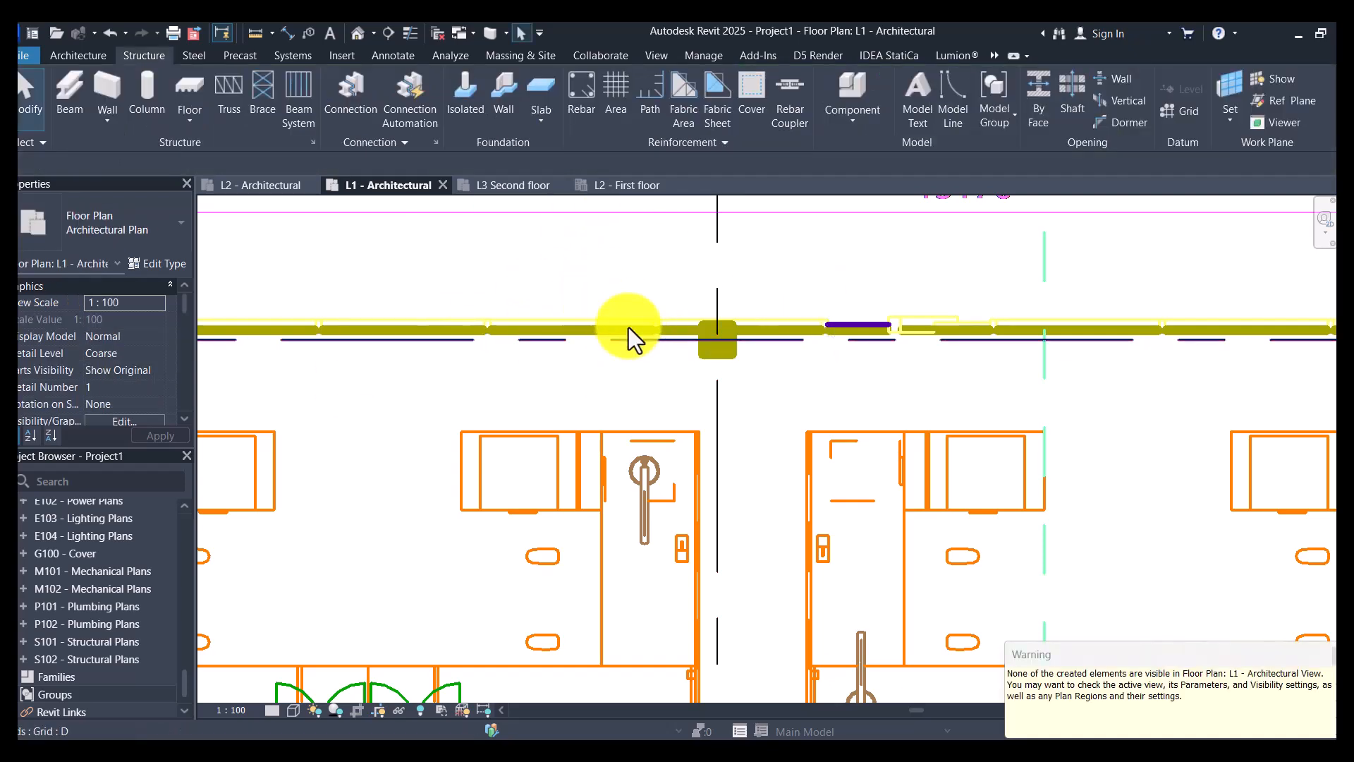
- Open the default 3D view, find the placed column and set the view's detail level to Fine
left_click(357, 33)
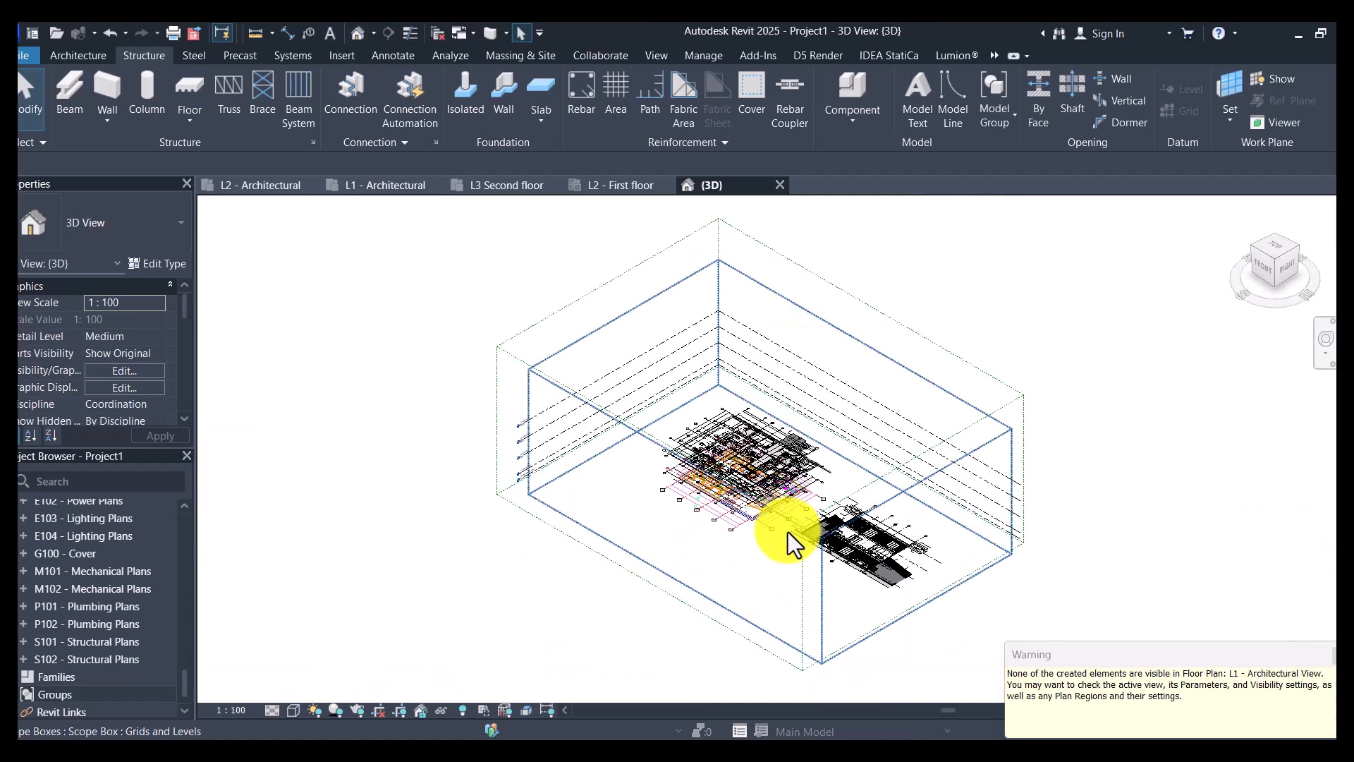
scroll(738, 535, "up", 3)
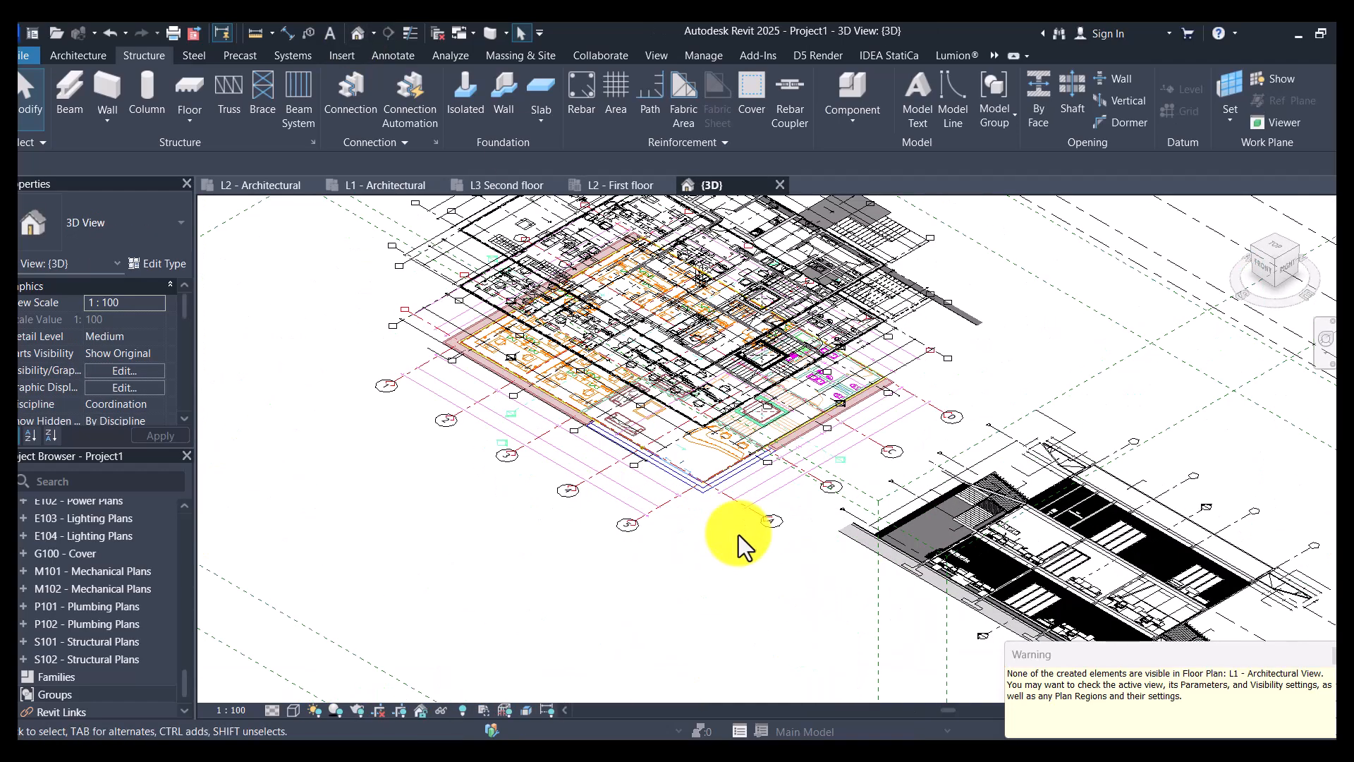
scroll(717, 499, "down", 3)
middle_click_drag(710, 544, 917, 472)
middle_click_drag(726, 489, 980, 332, "shift")
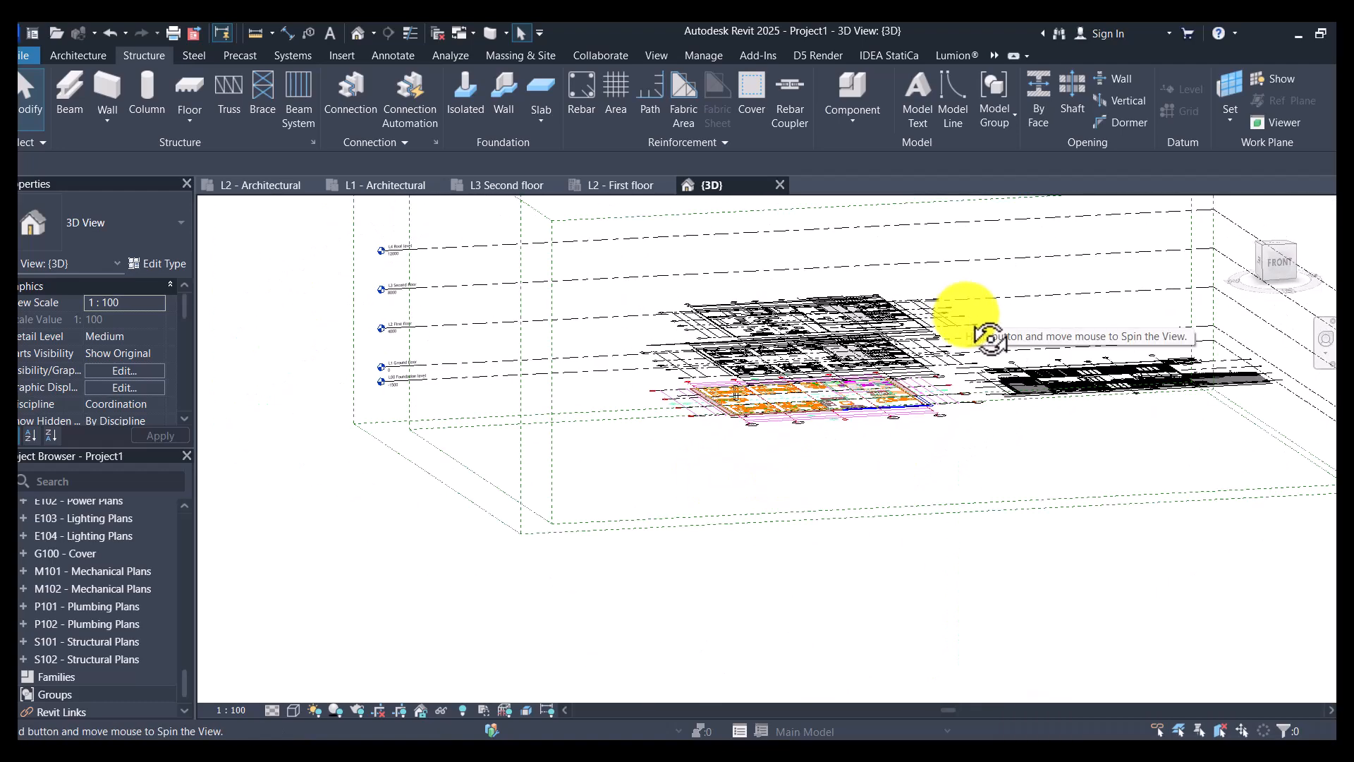
scroll(737, 406, "up", 8)
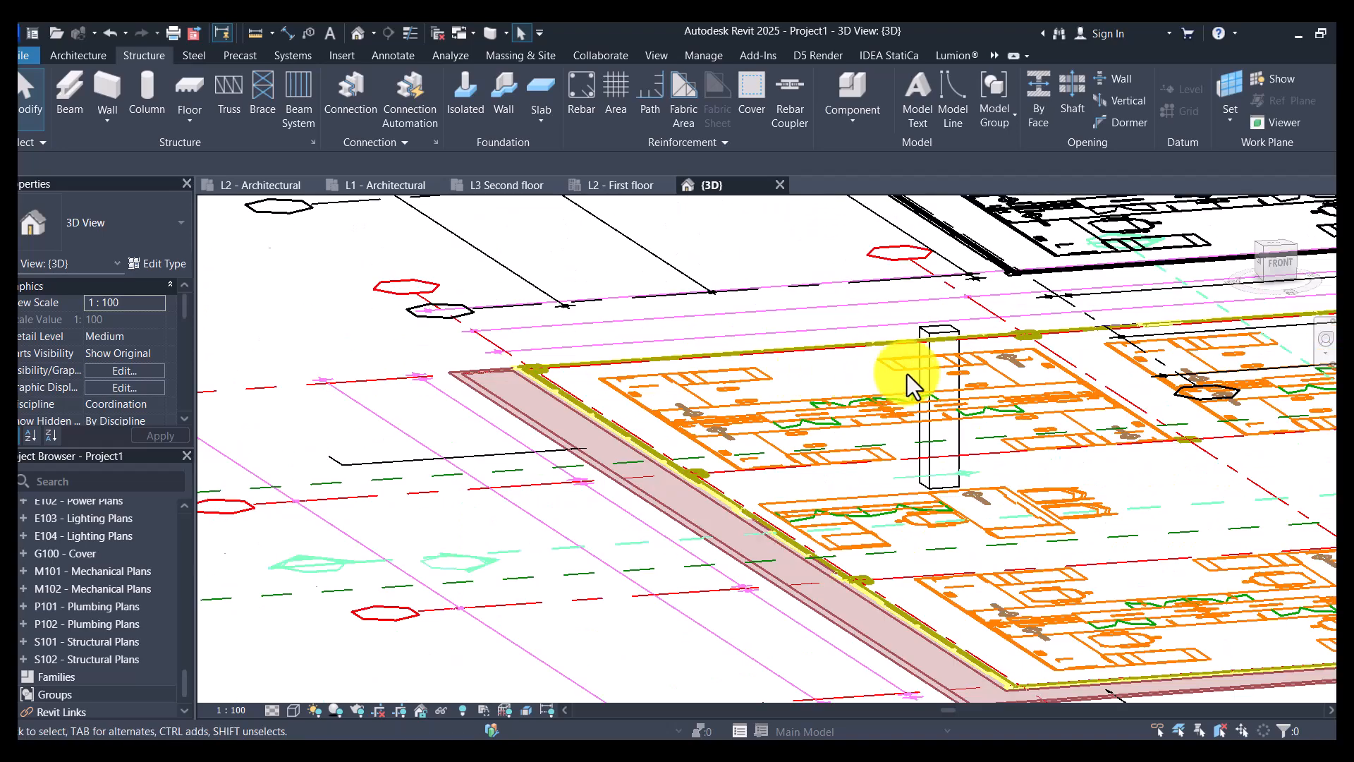
left_click(930, 372)
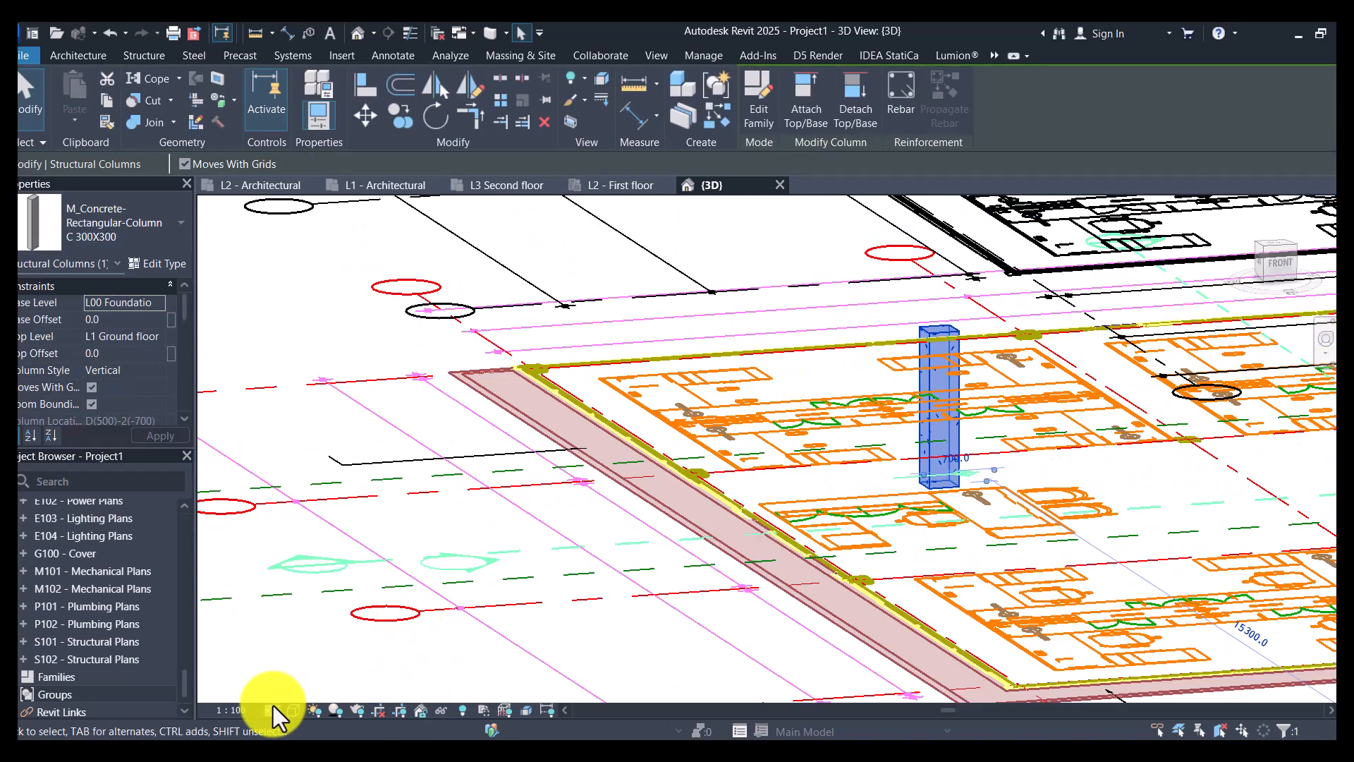
key("Escape")
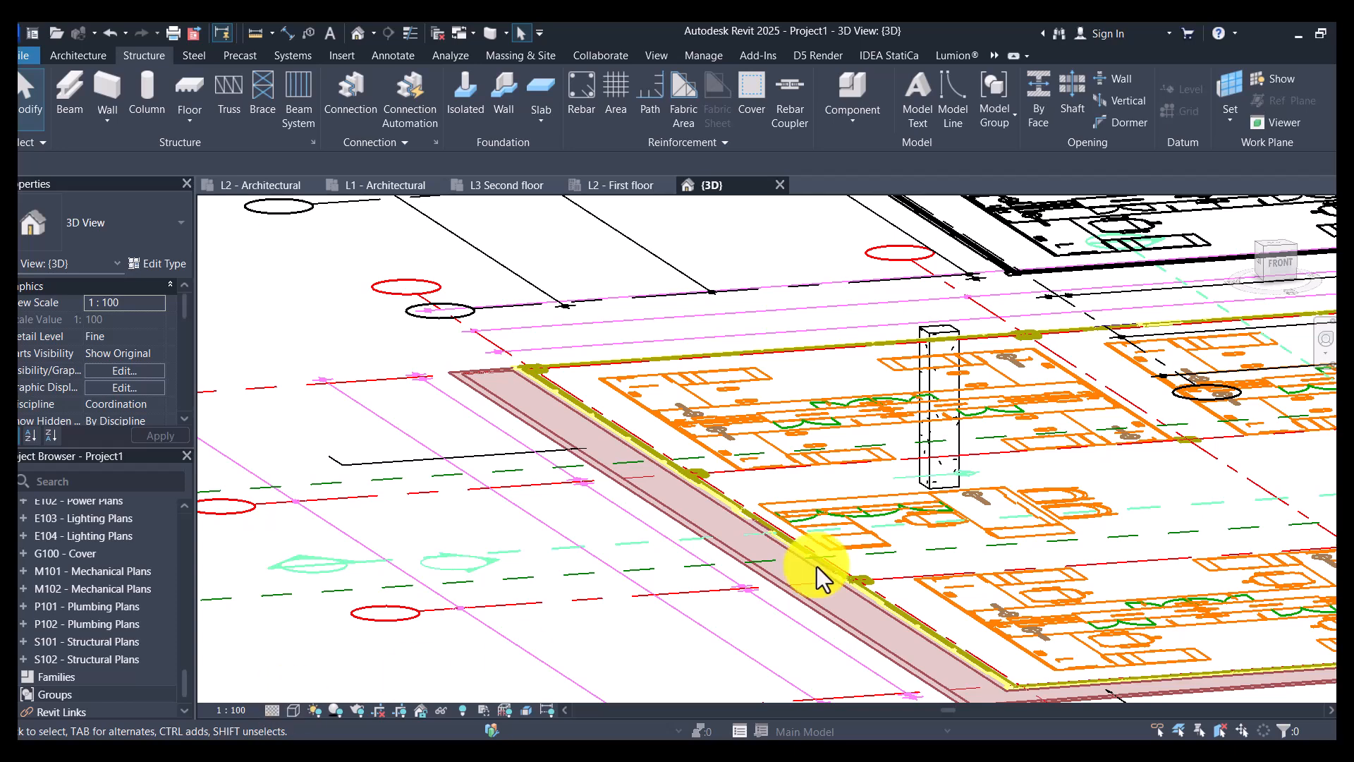
- Set the placed column's base level to L1 Ground floor and its top level to L2 First floor
left_click(932, 451)
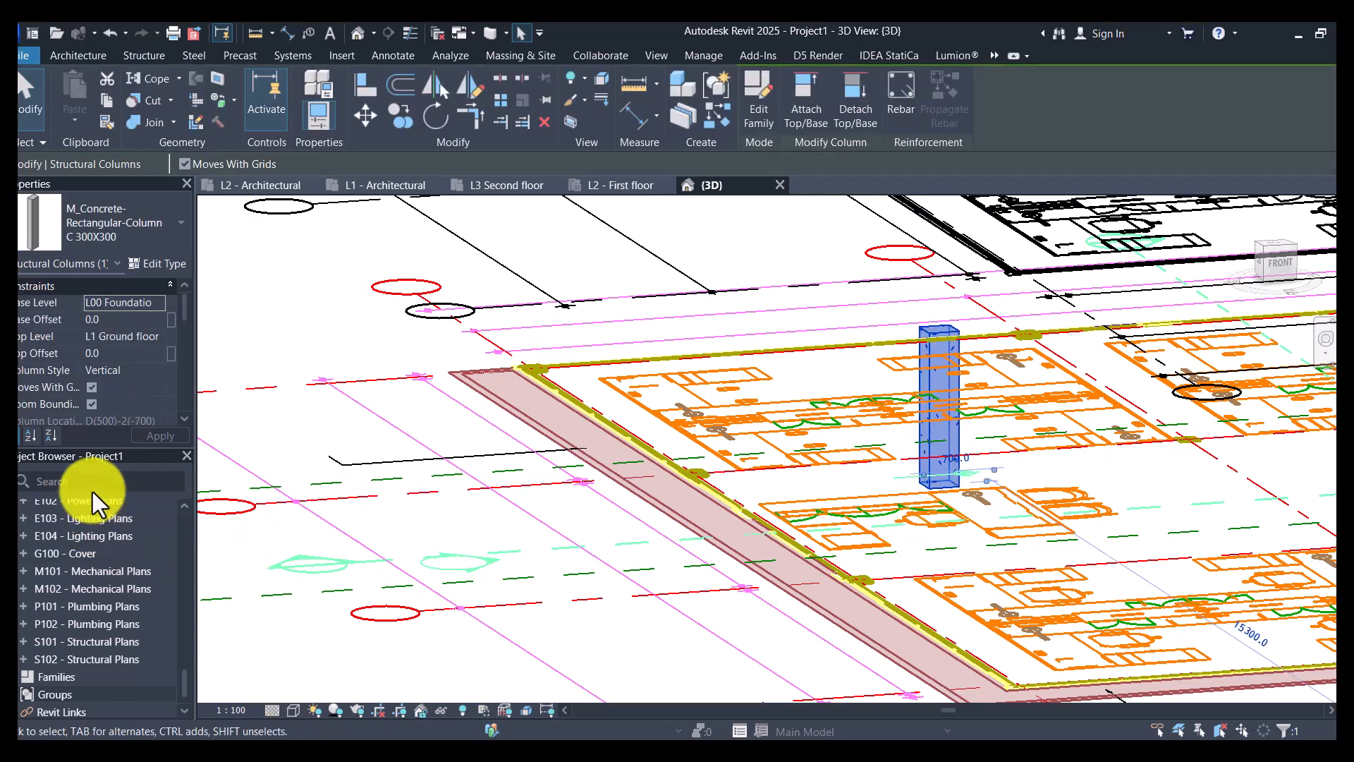
left_click(158, 337)
left_click(156, 337)
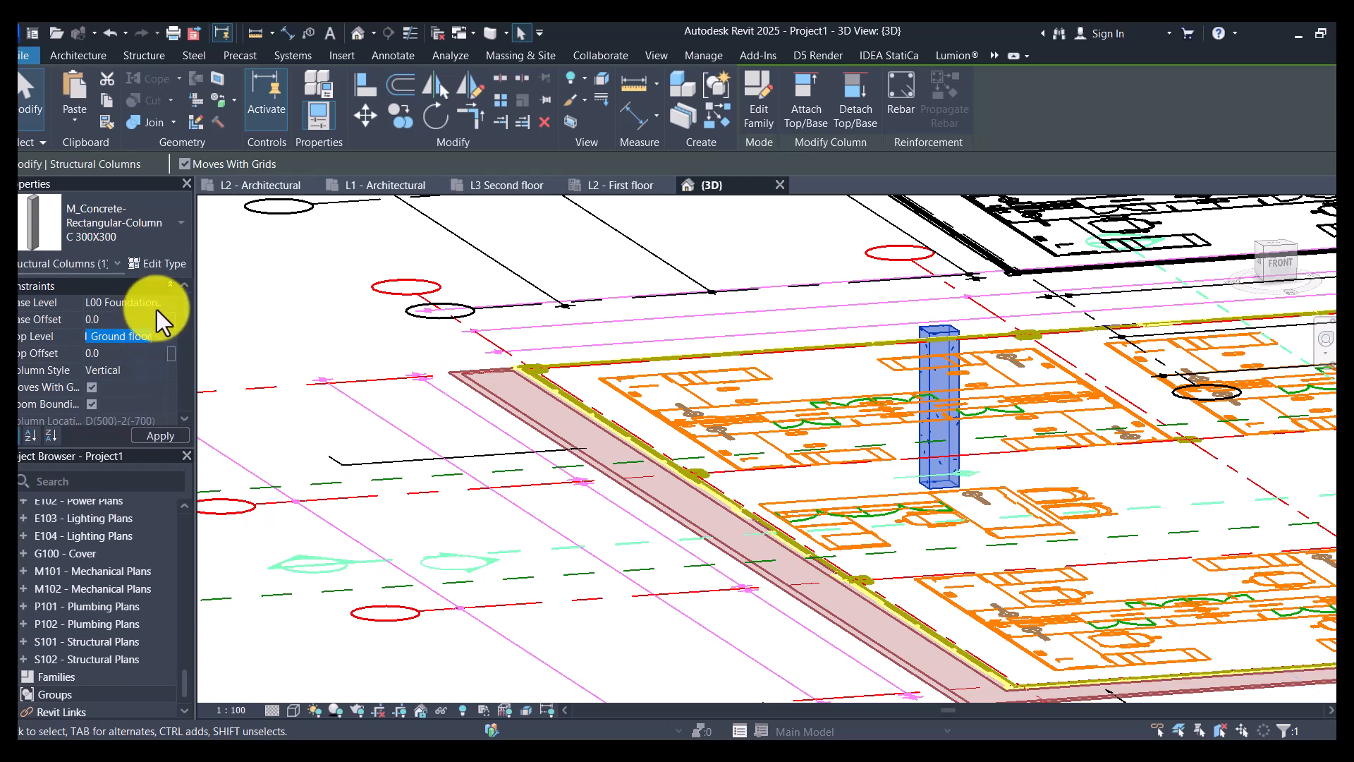
left_click(153, 307)
left_click(141, 340)
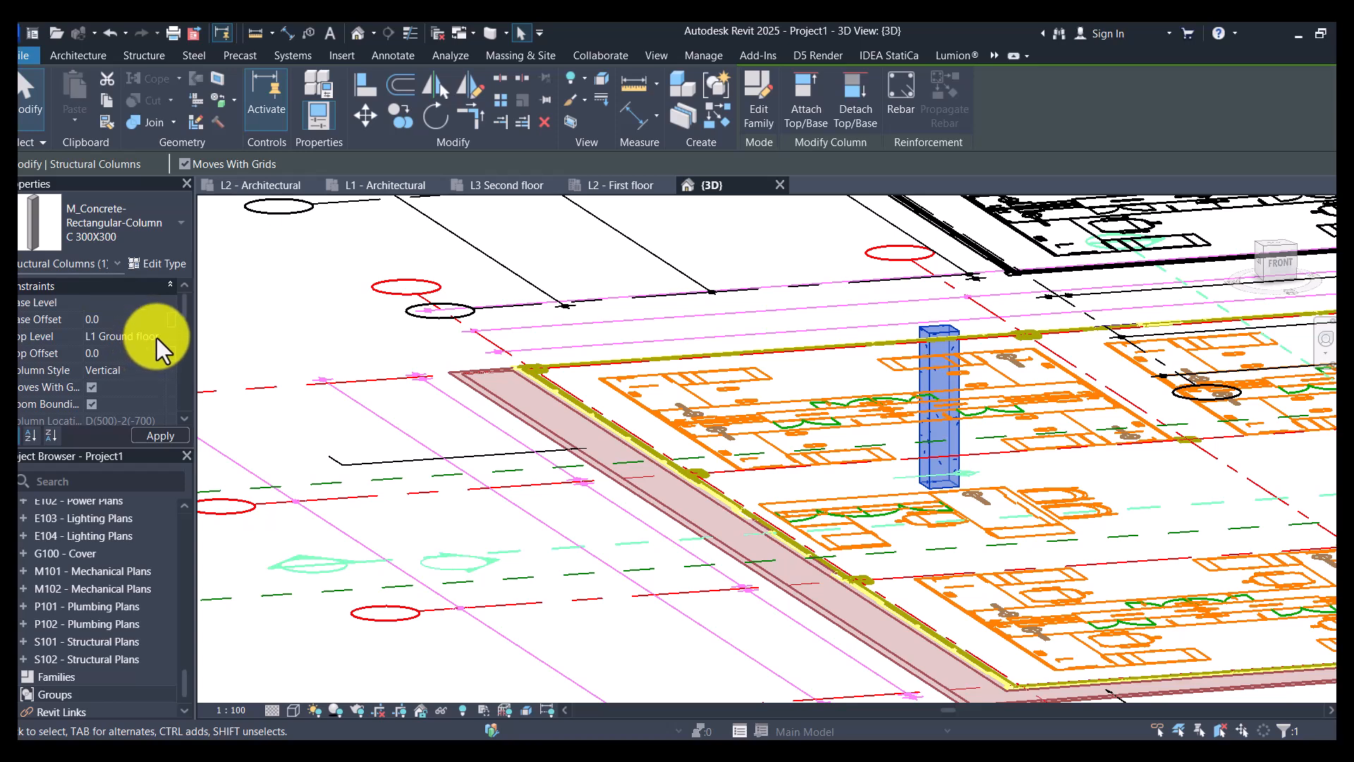
left_click(156, 337)
left_click(131, 386)
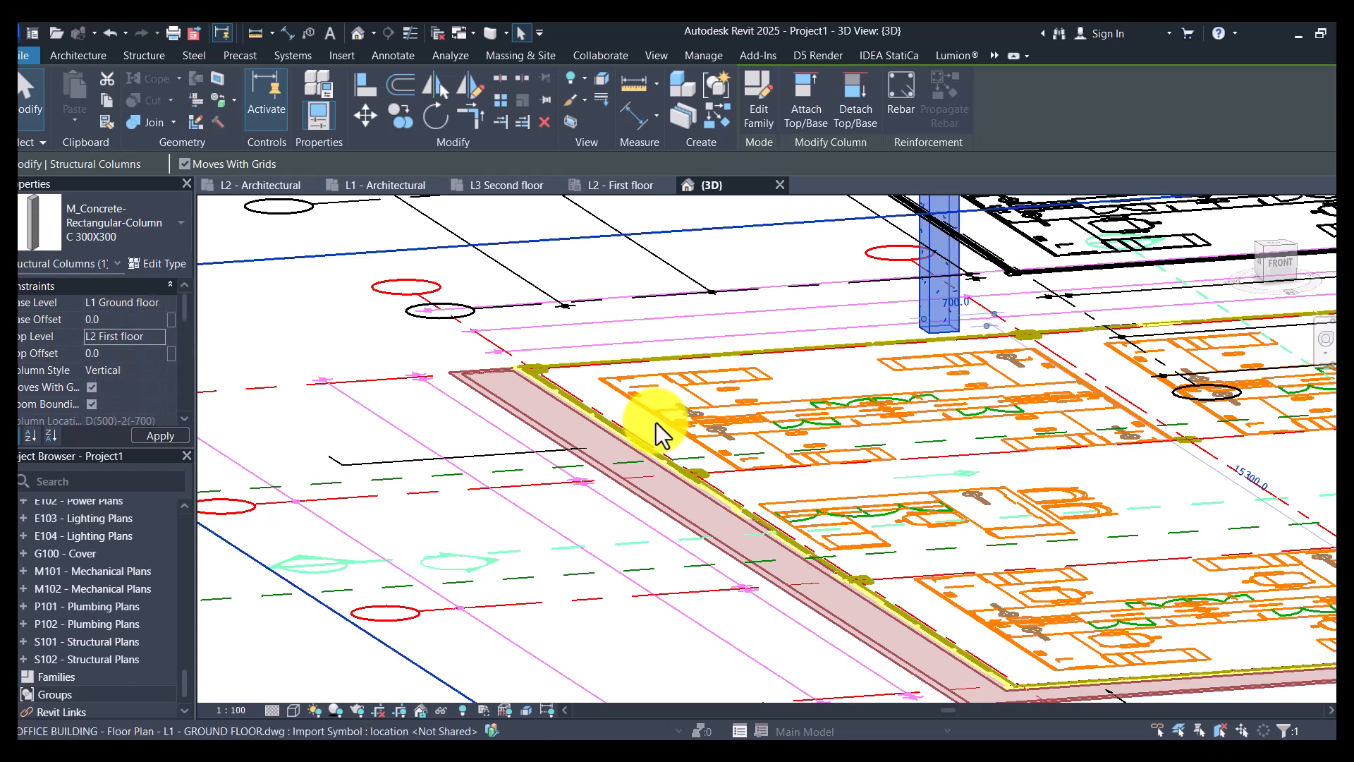
- Open the L1 - Architectural floor plan at the placed column beside grid 2
scroll(101, 557, "up", 10)
scroll(103, 557, "up", 10)
scroll(101, 570, "down", 3)
scroll(101, 569, "up", 4)
left_click(101, 580)
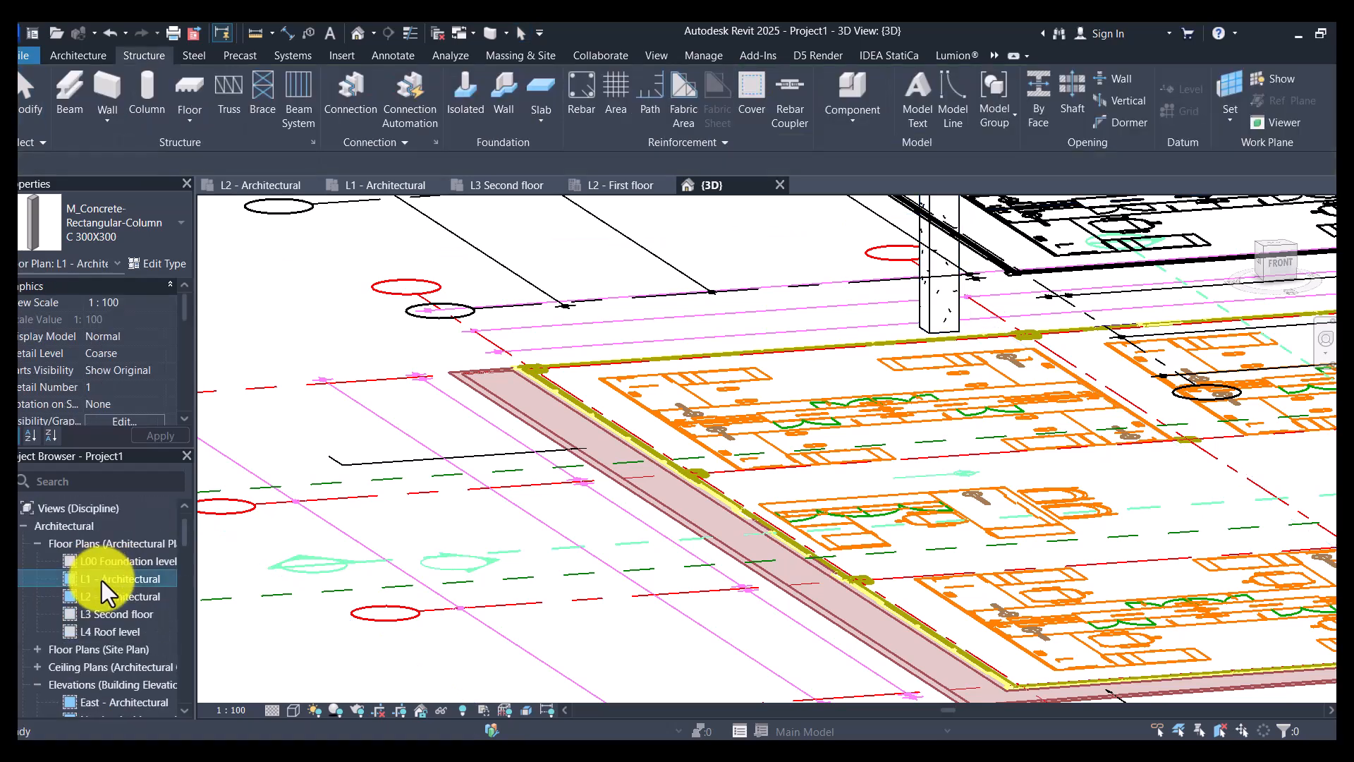
double_click(101, 579)
scroll(489, 380, "down", 2)
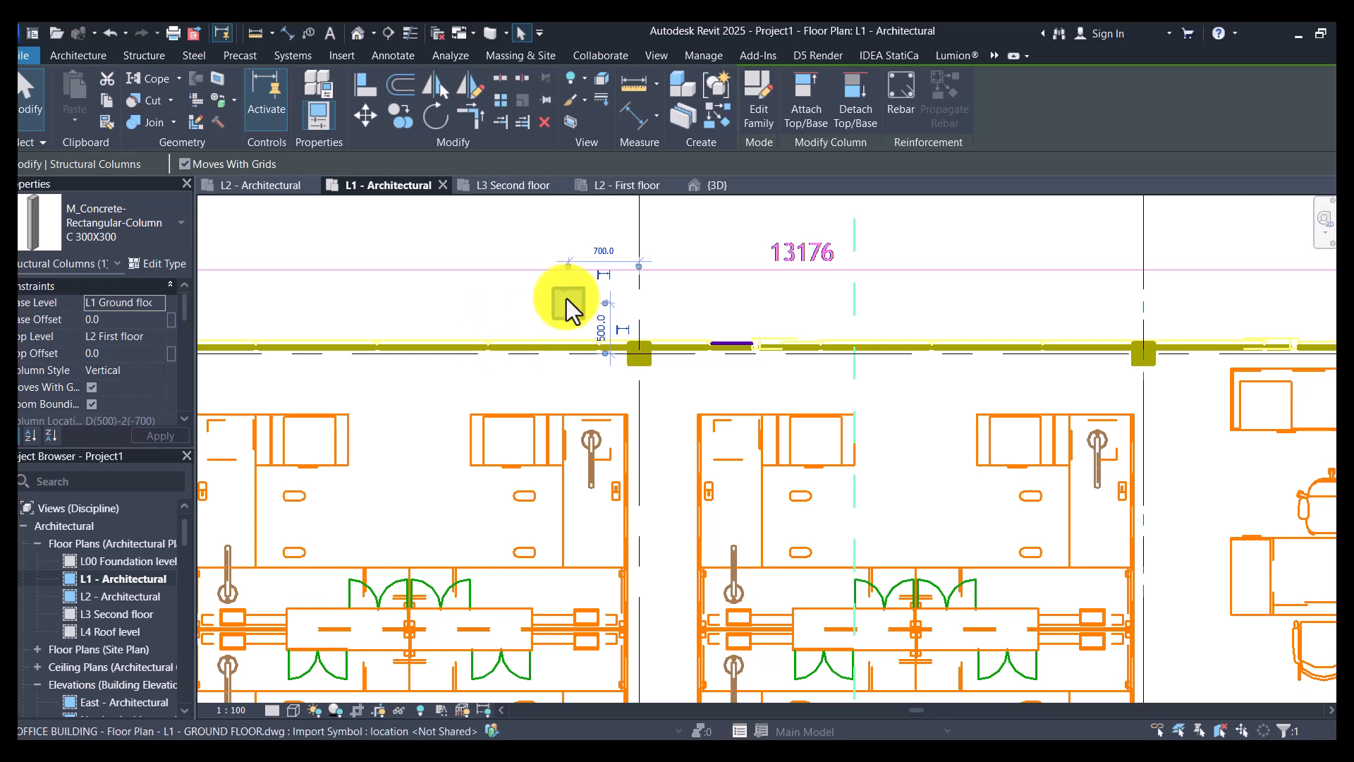
scroll(593, 313, "up", 2)
left_click(742, 289)
scroll(741, 290, "down", 2)
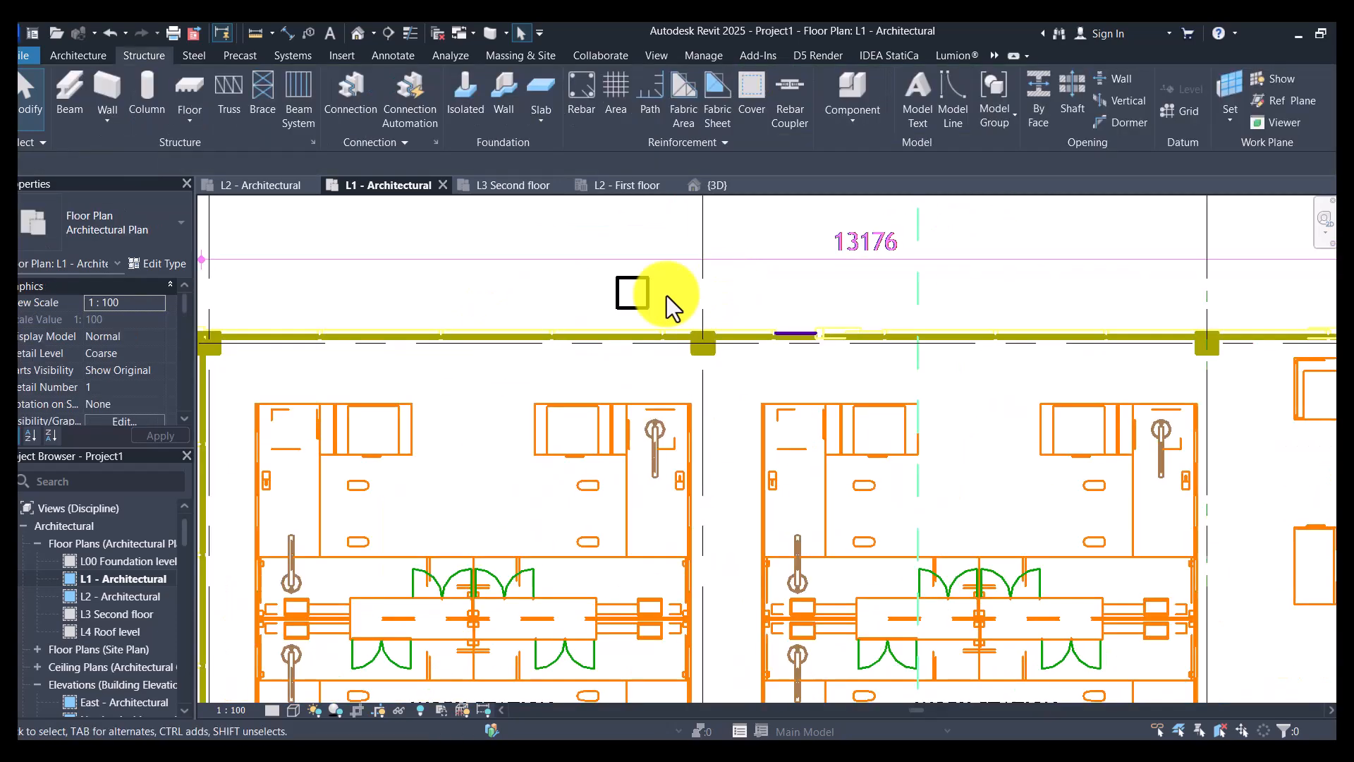
- Turn on Thin Lines for the display and clear the column selection
left_click(632, 311)
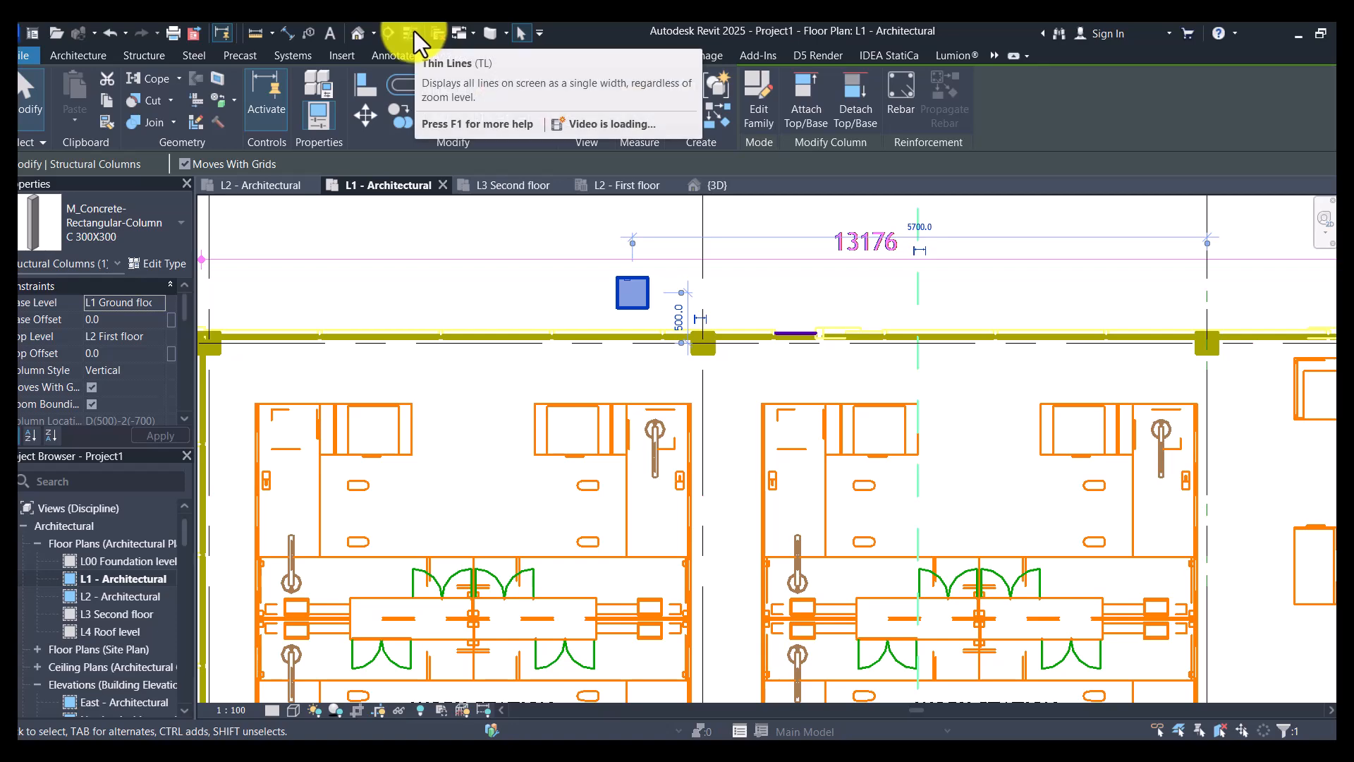
left_click(413, 31)
key("Escape")
- Override the column category's graphics in this view with a solid fill foreground for both surface and cut patterns
scroll(543, 273, "up", 2)
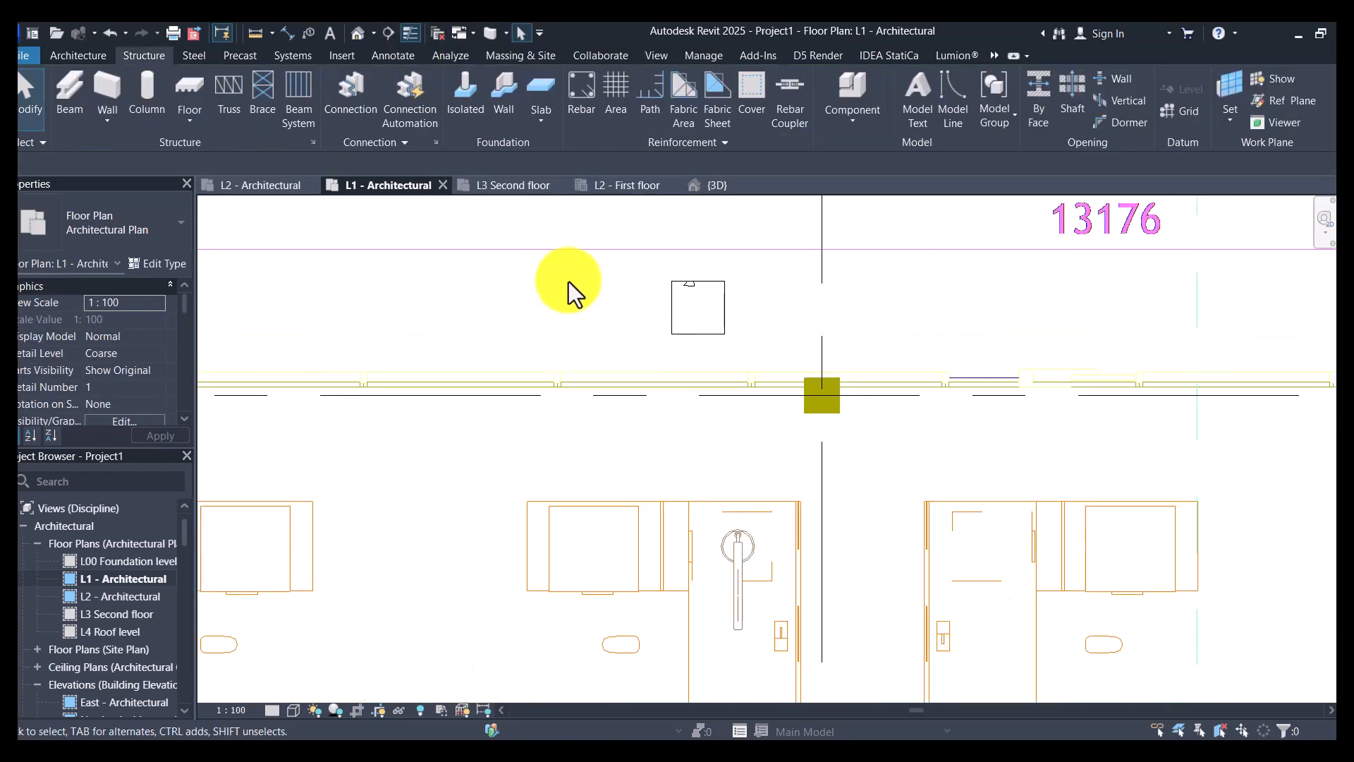
scroll(696, 297, "up", 2)
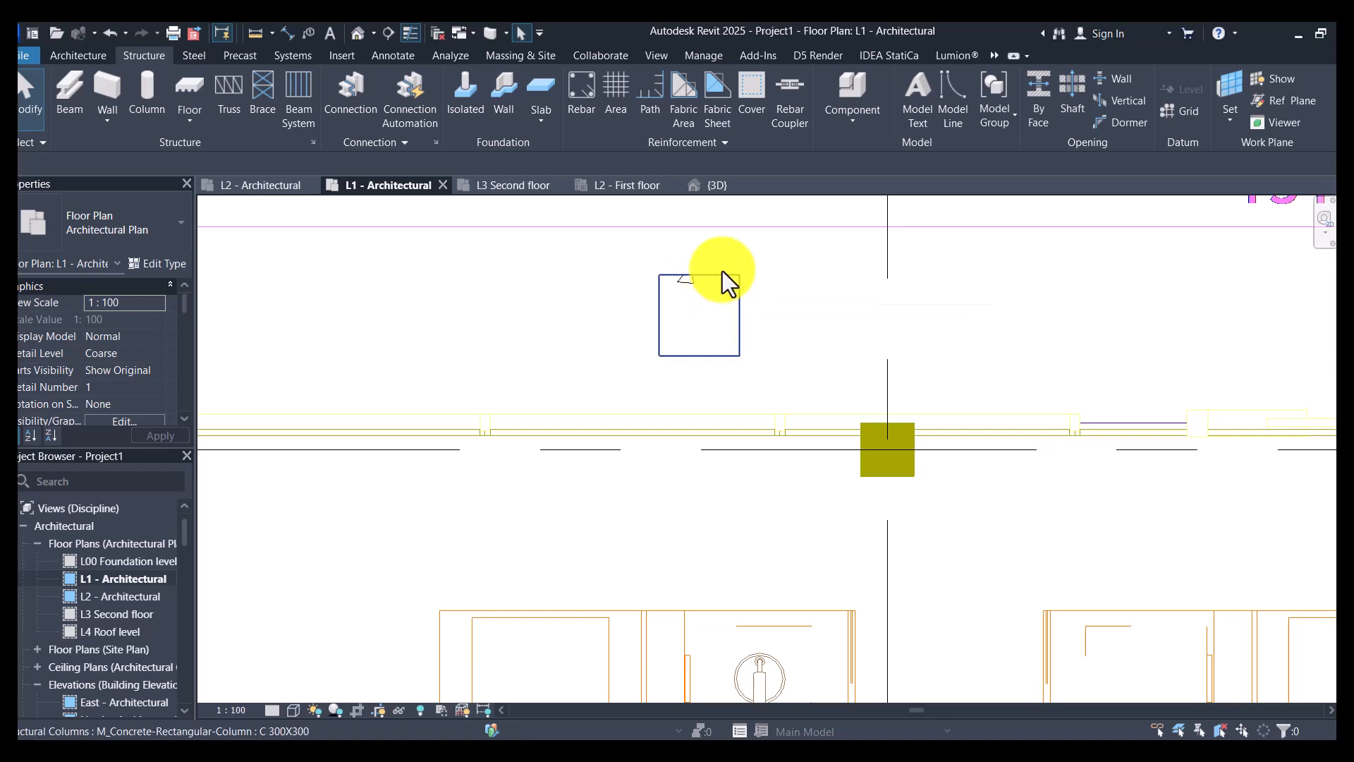
scroll(721, 272, "up", 3)
left_click(713, 282)
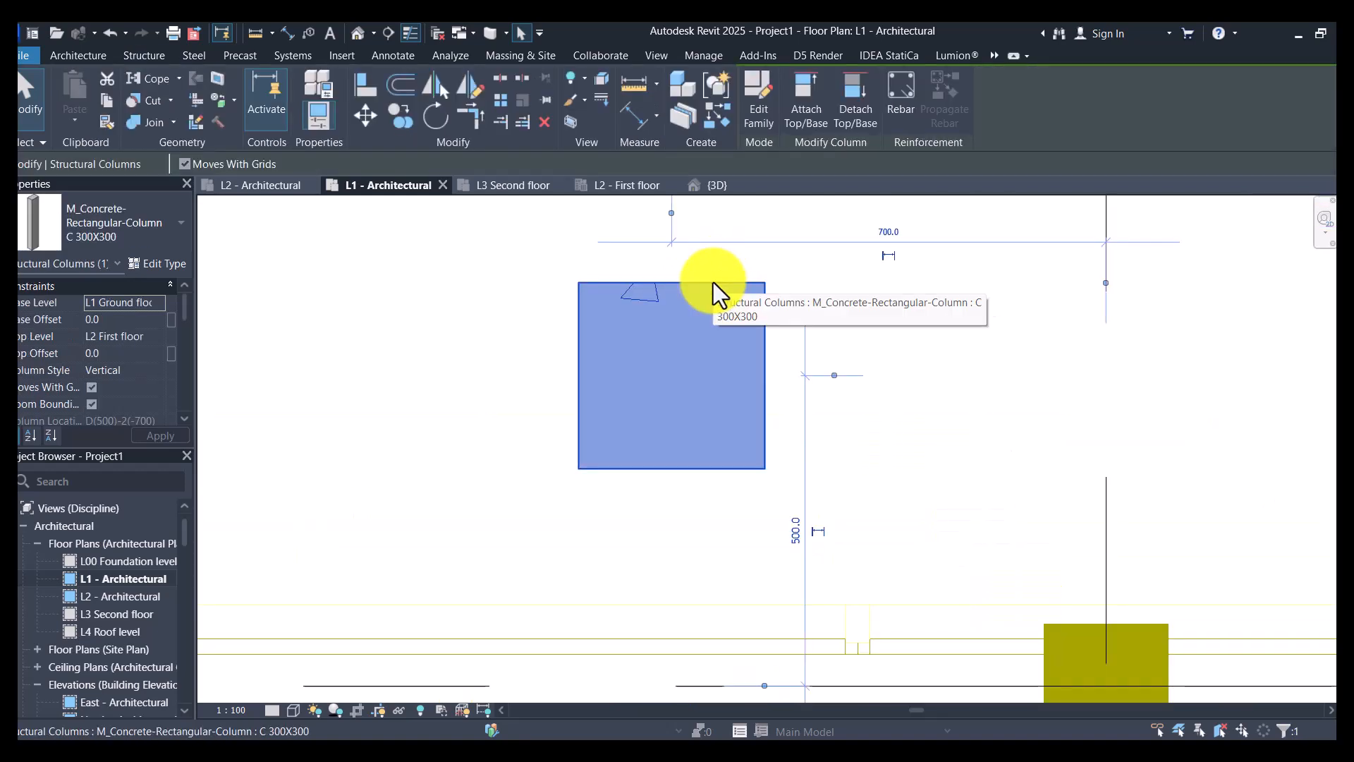
right_click(713, 283)
mouse_move(799, 412)
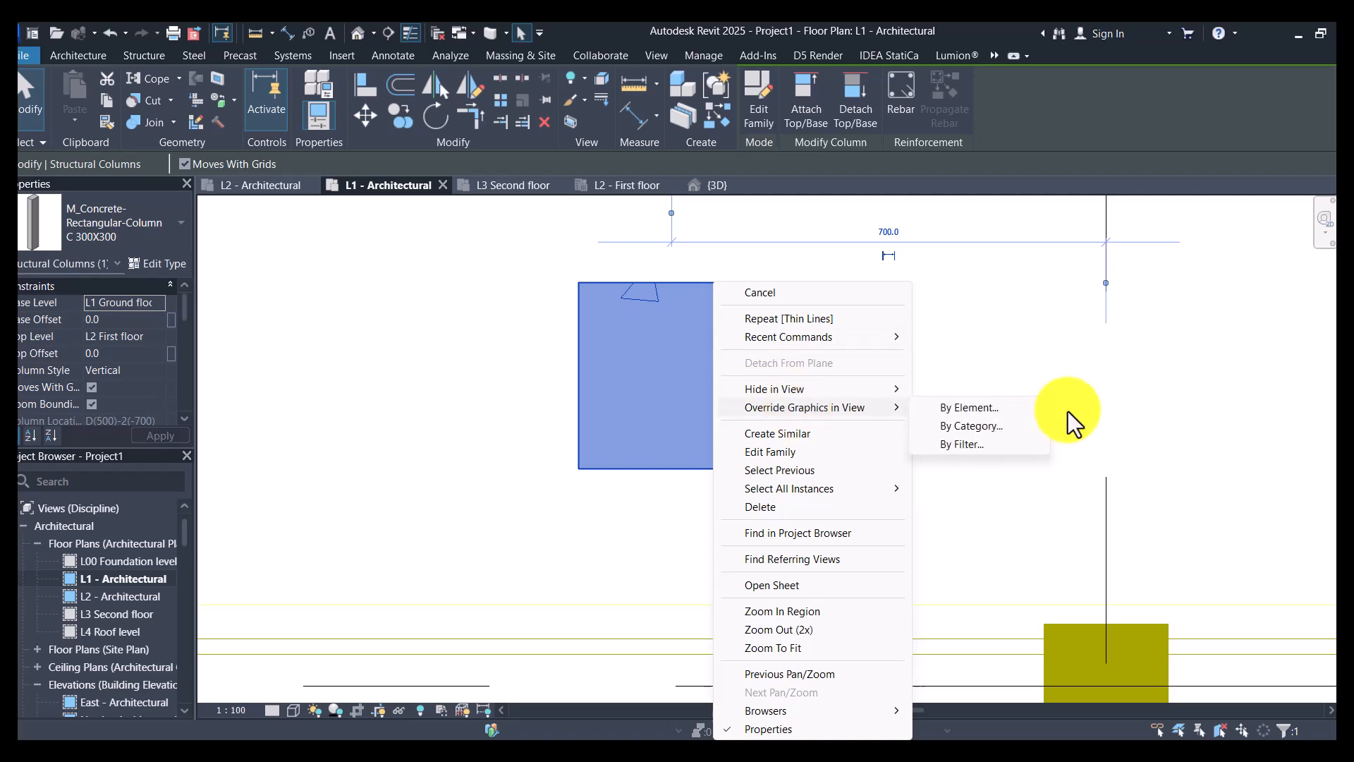
left_click(1001, 424)
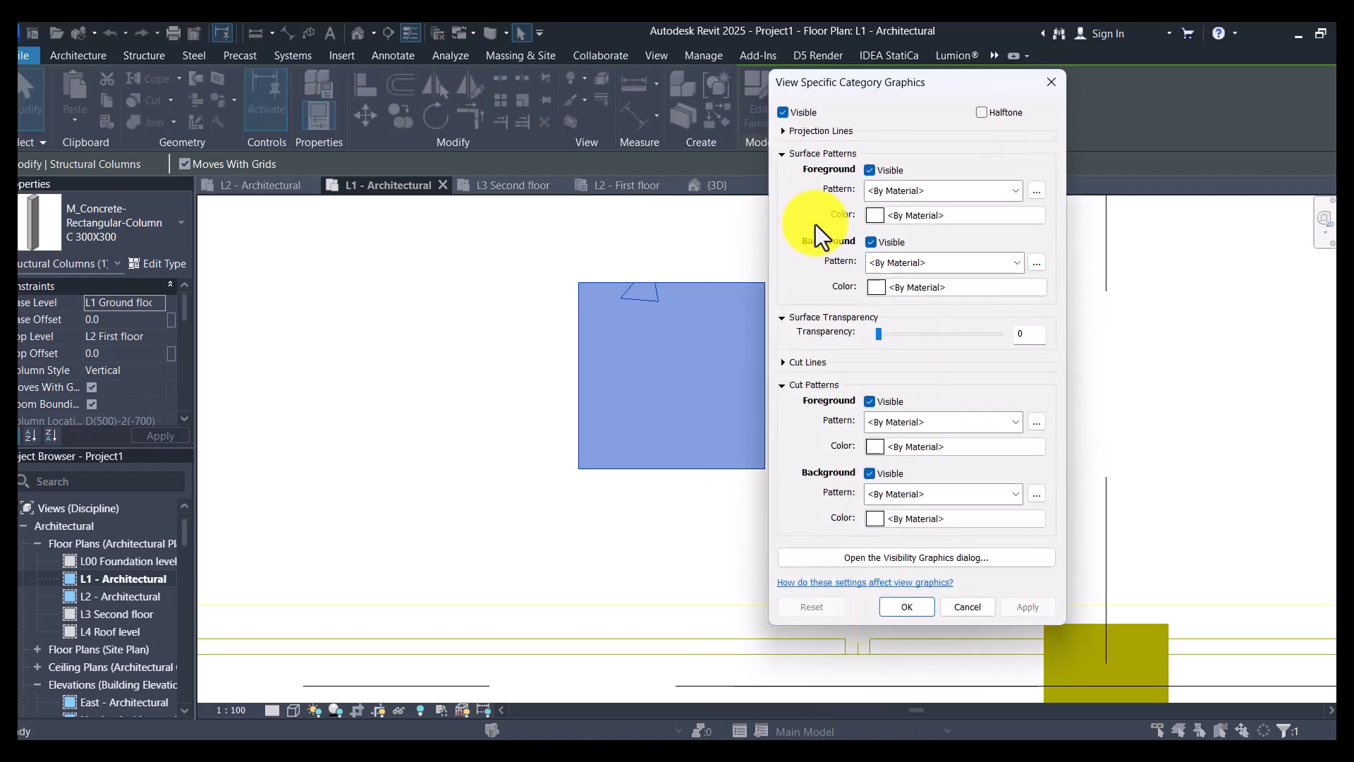
scroll(940, 197, "down", 1)
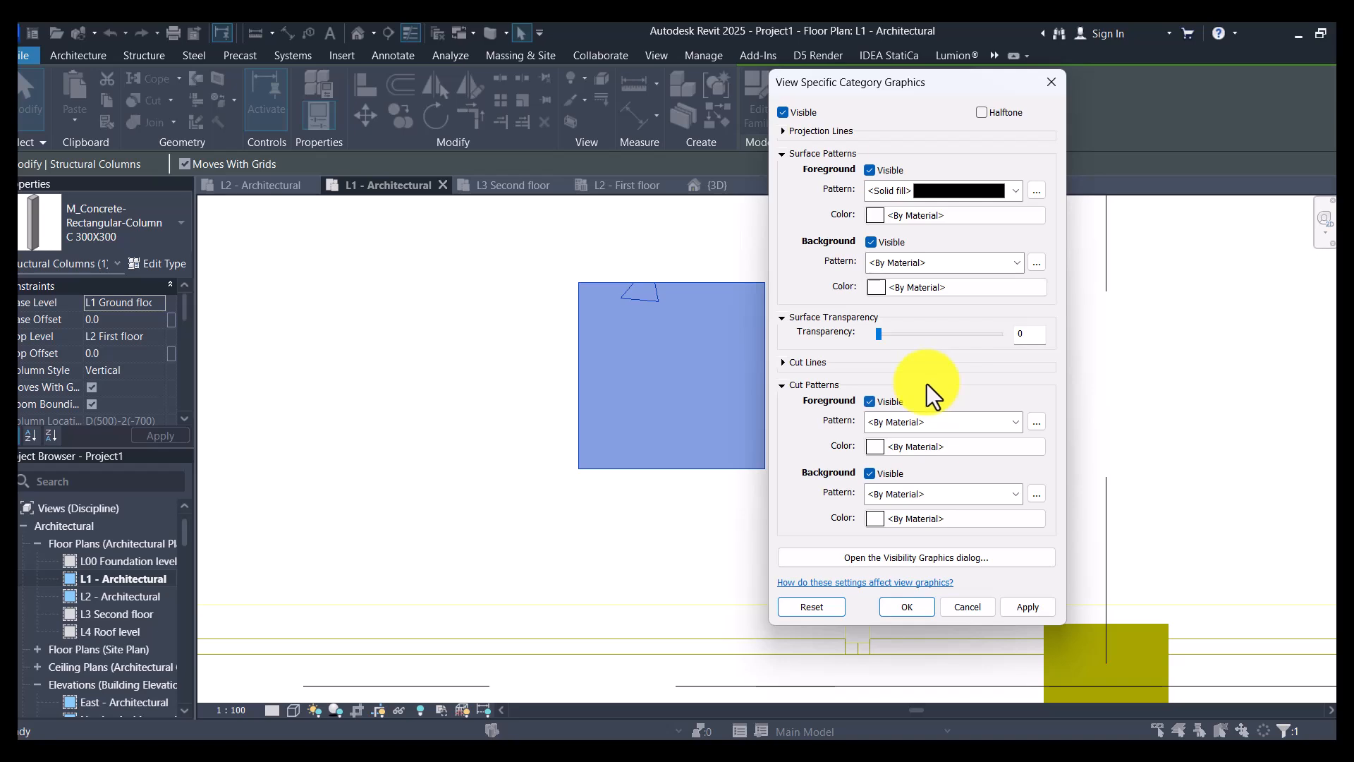
scroll(916, 426, "down", 1)
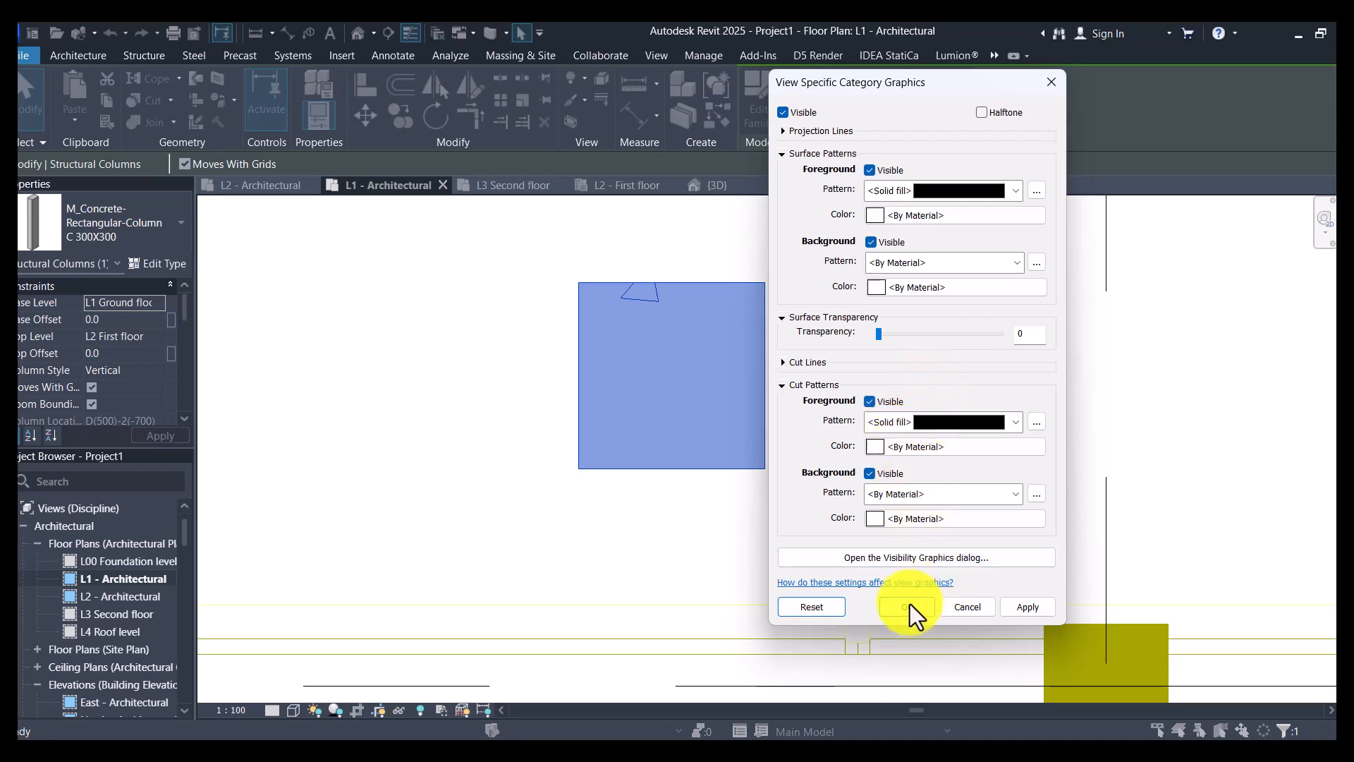
left_click(1029, 606)
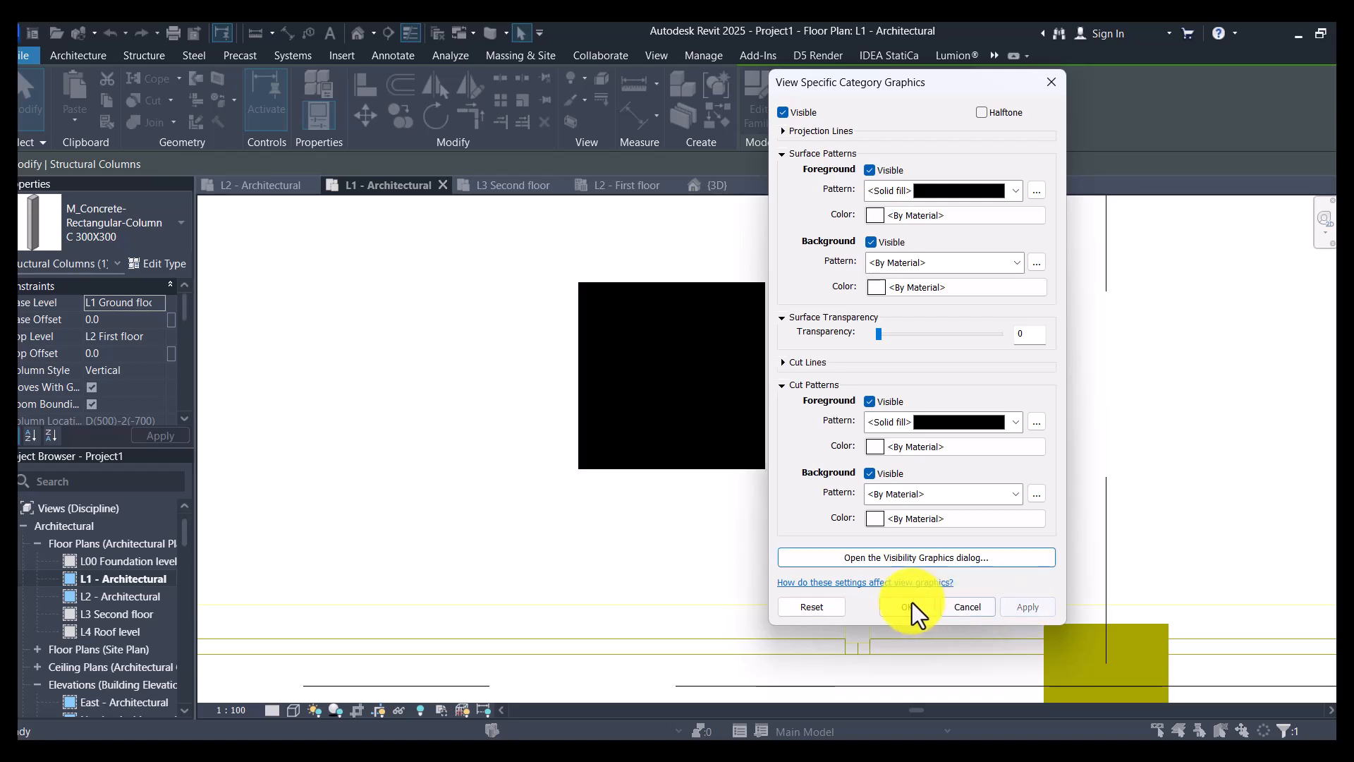
left_click(909, 605)
- Copy the column from its centre, with multiple copies, to the intersections of grid D with grids 2 and 1
left_click(401, 116)
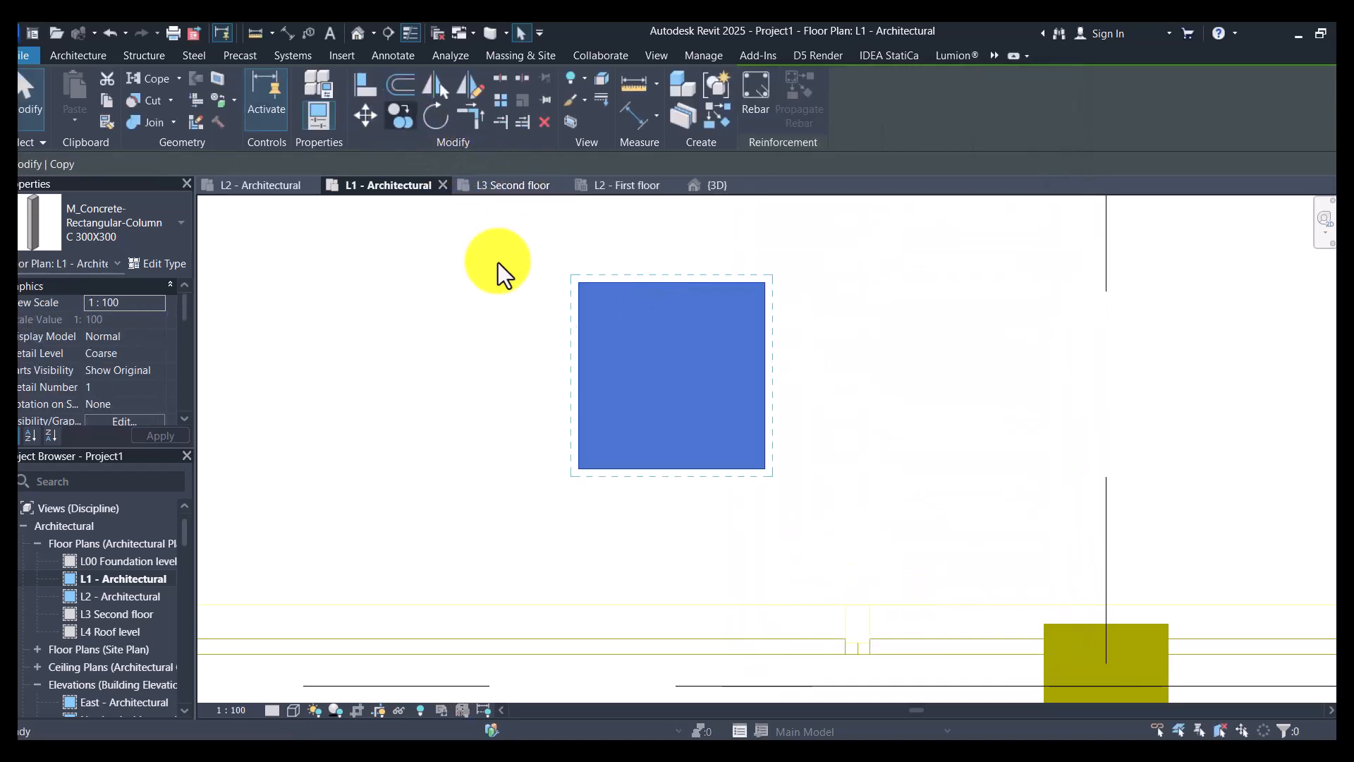
left_click(676, 376)
scroll(797, 279, "down", 4)
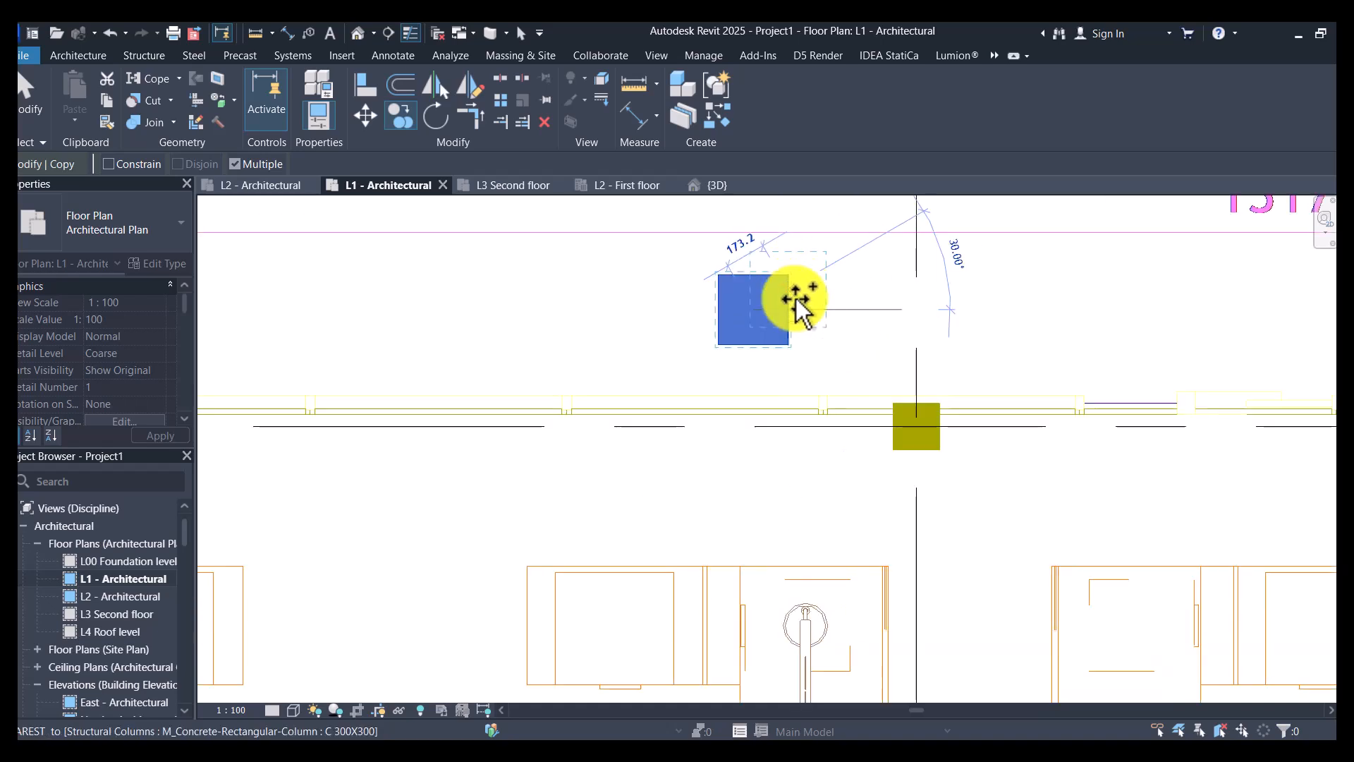
left_click(917, 426)
scroll(917, 416, "down", 1)
scroll(855, 409, "down", 3)
scroll(400, 416, "up", 4)
left_click(405, 419)
- Place further copies of the column at the intersections of grid D with grids 3, 4 and 5
scroll(416, 353, "down", 4)
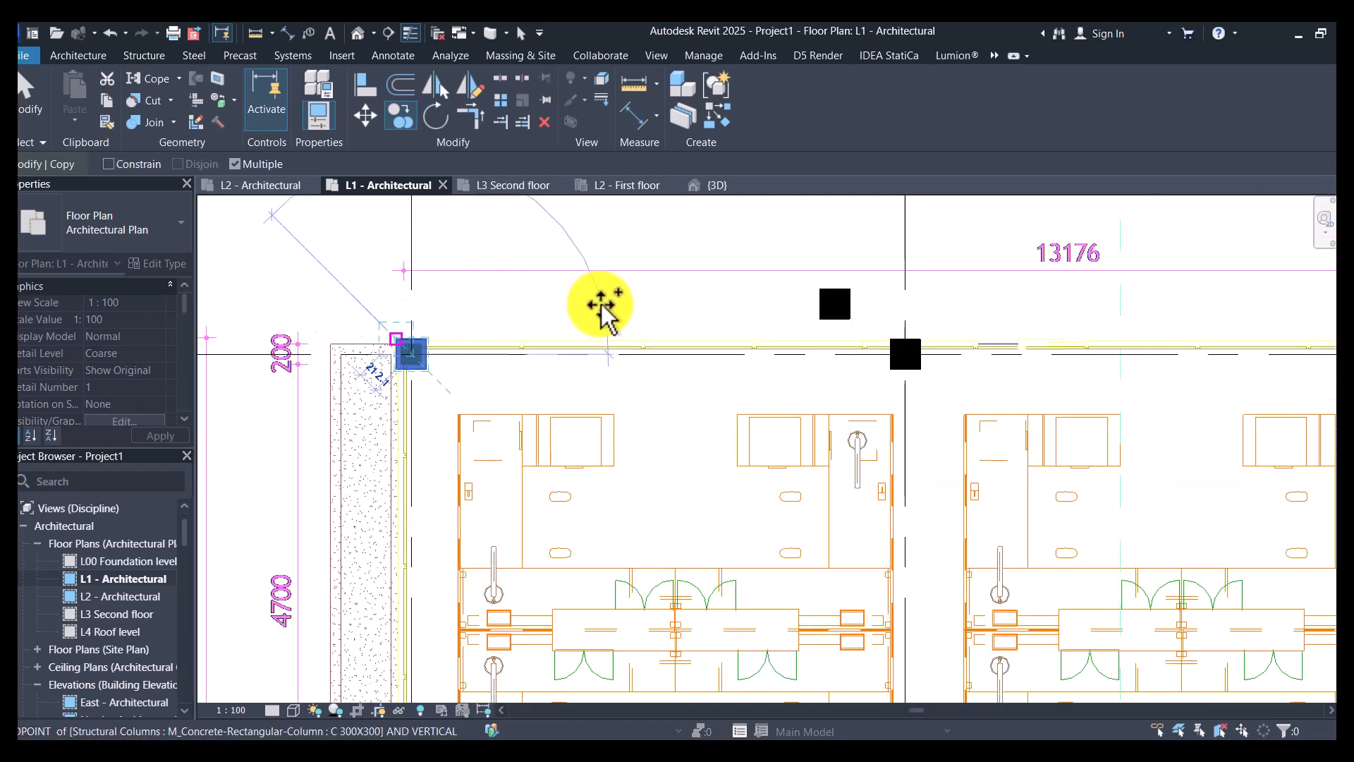
scroll(795, 333, "down", 2)
scroll(908, 360, "up", 5)
left_click(886, 381)
scroll(761, 351, "down", 4)
scroll(1002, 353, "up", 2)
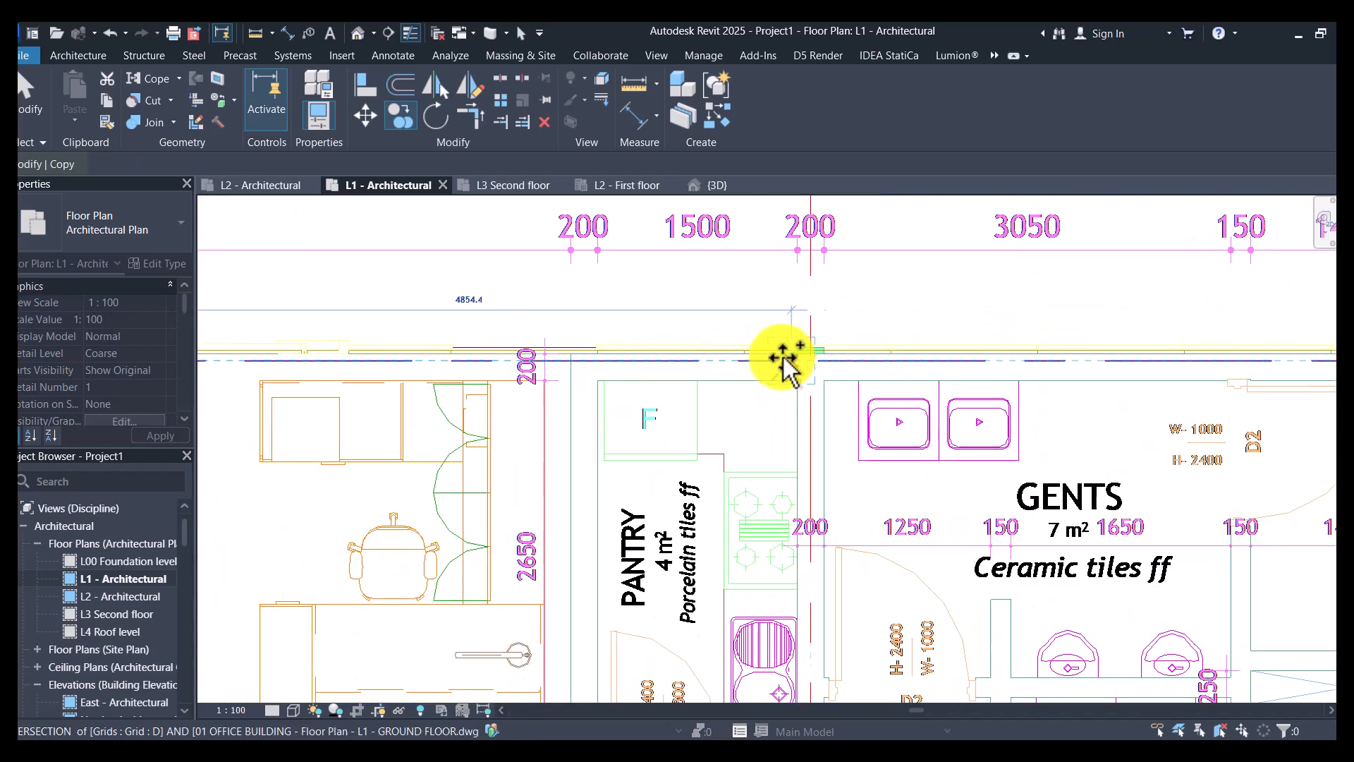
scroll(786, 363, "up", 3)
left_click(838, 367)
scroll(602, 374, "down", 4)
scroll(633, 372, "down", 4)
scroll(955, 378, "up", 4)
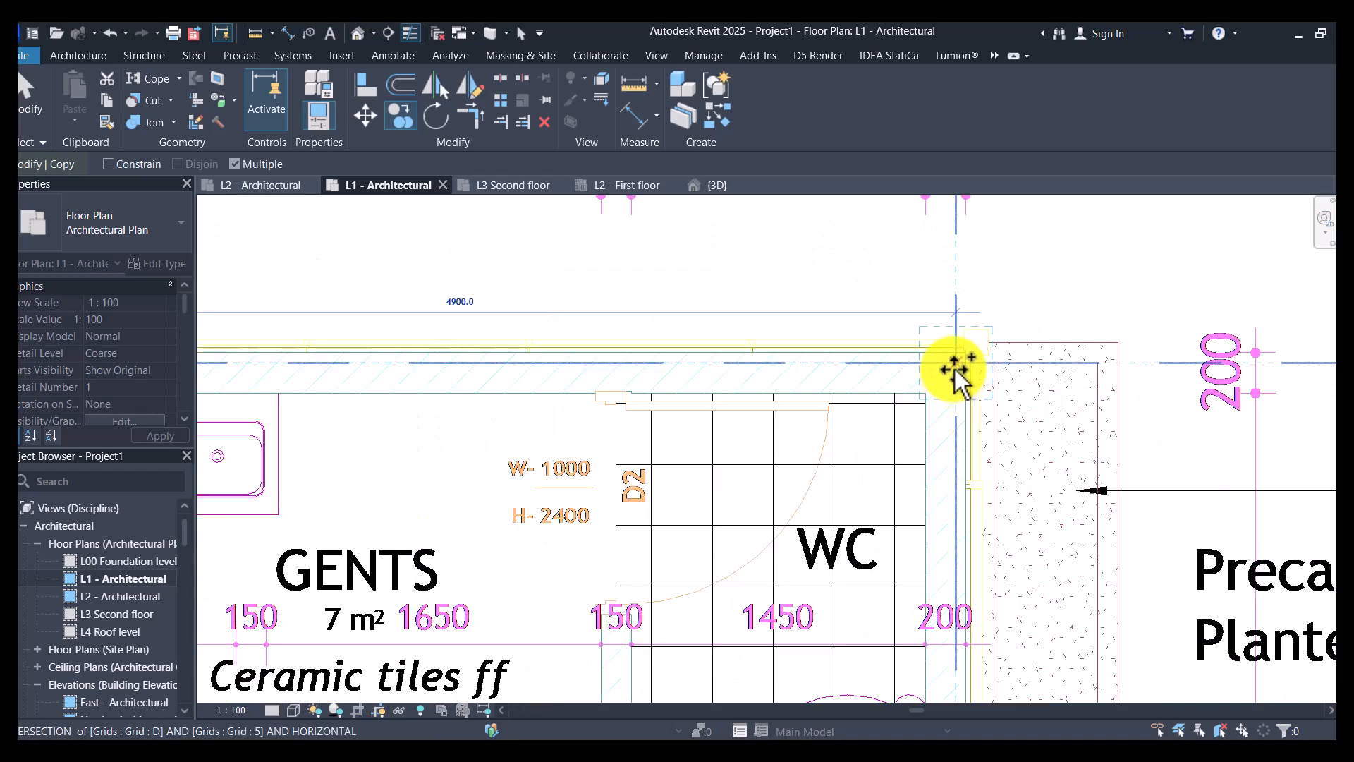
left_click(954, 374)
scroll(961, 332, "down", 4)
scroll(704, 420, "down", 5)
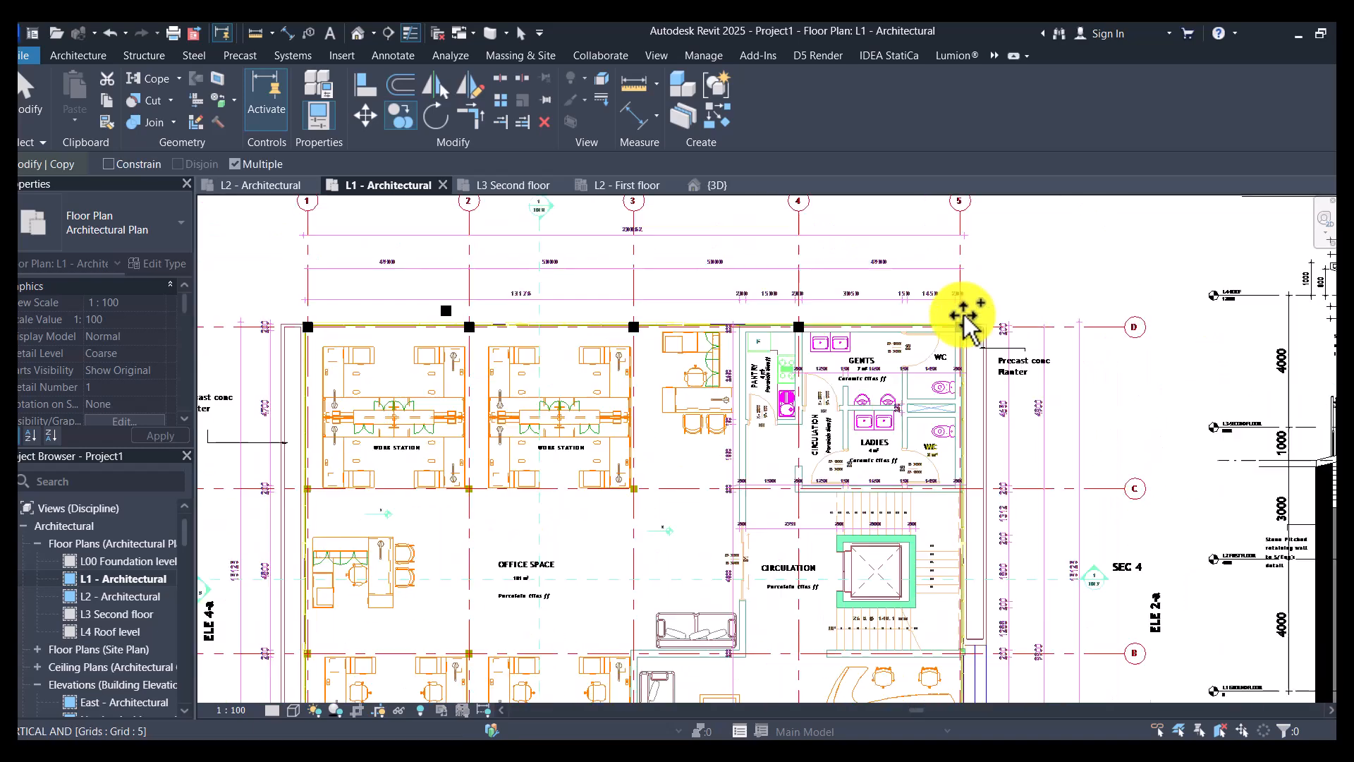
- Place column copies at the intersections of grid C with grids 1, 2 and 3
scroll(625, 399, "up", 5)
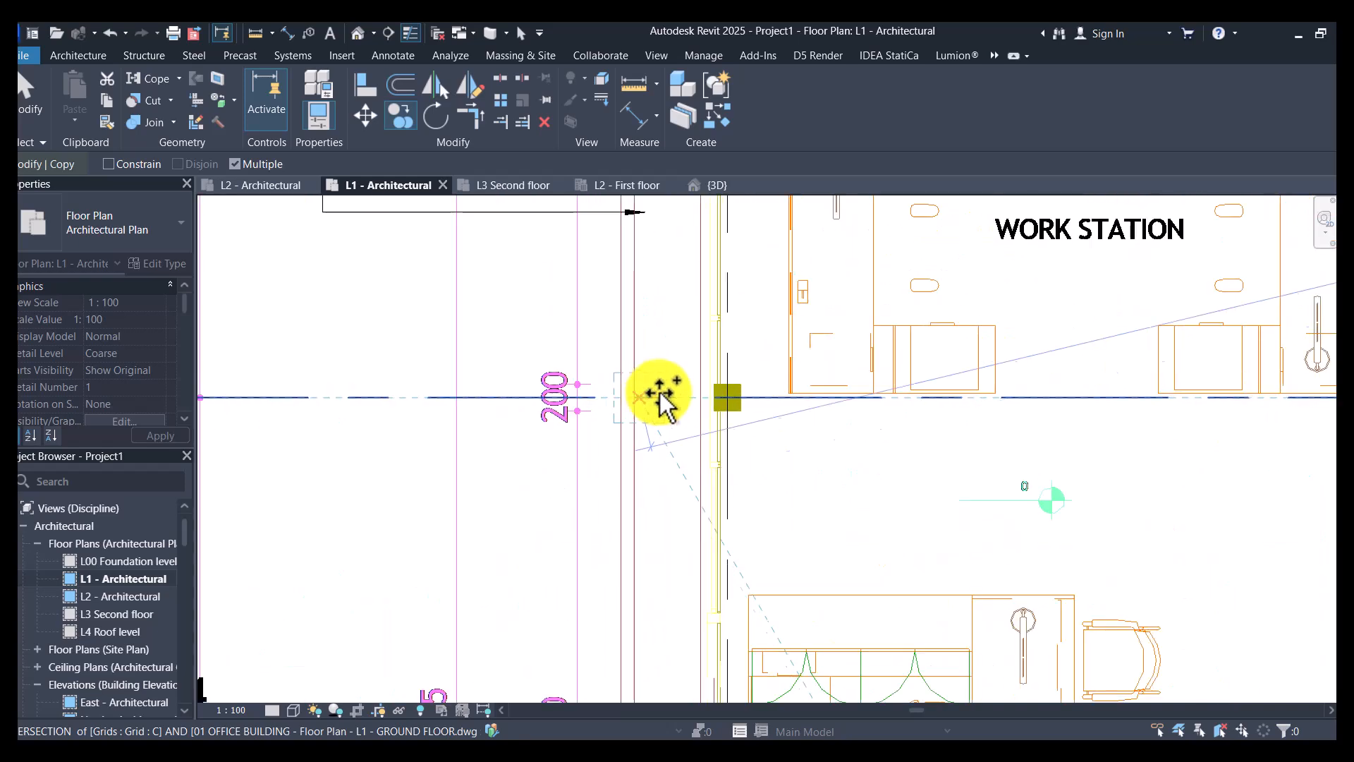
scroll(720, 396, "up", 3)
left_click(748, 414)
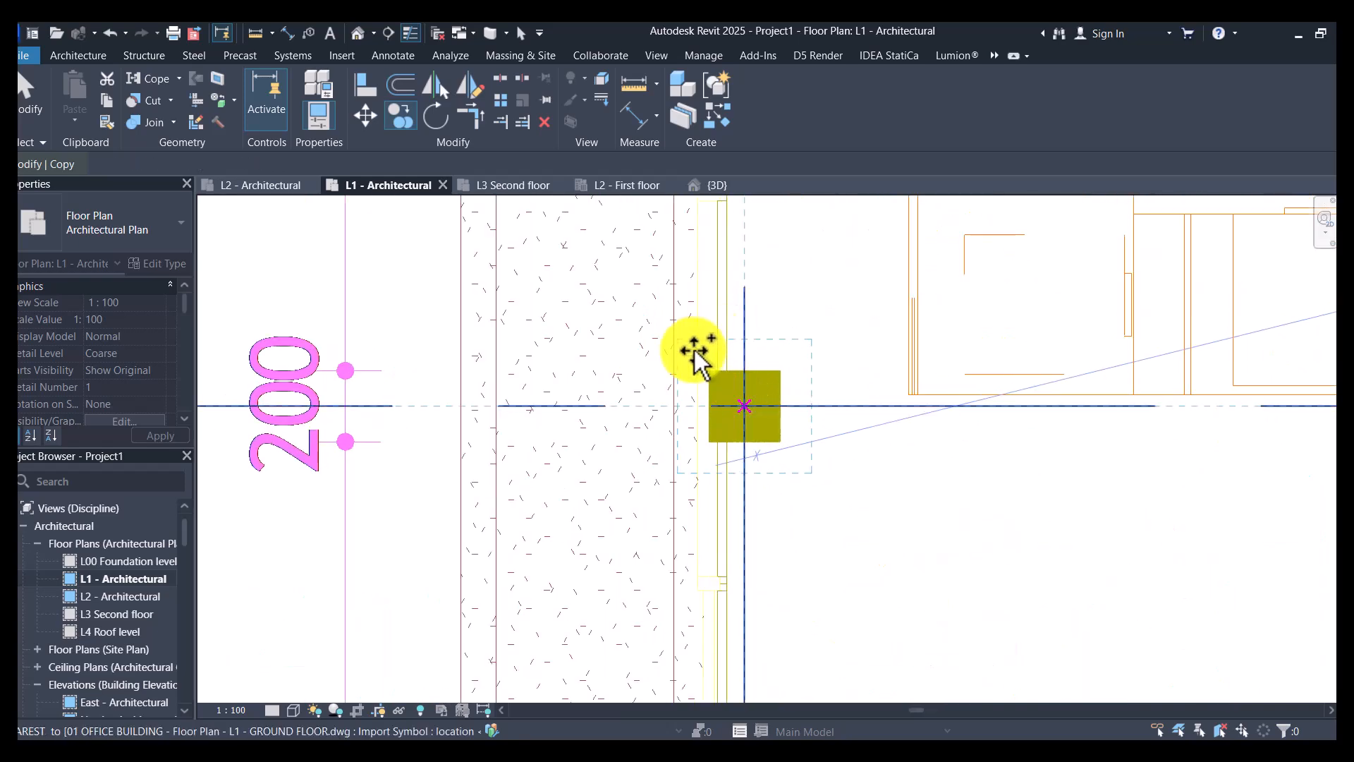
scroll(776, 349, "down", 3)
scroll(1035, 354, "up", 5)
left_click(1173, 363)
scroll(414, 423, "down", 3)
scroll(988, 419, "down", 2)
scroll(894, 416, "up", 6)
left_click(913, 387)
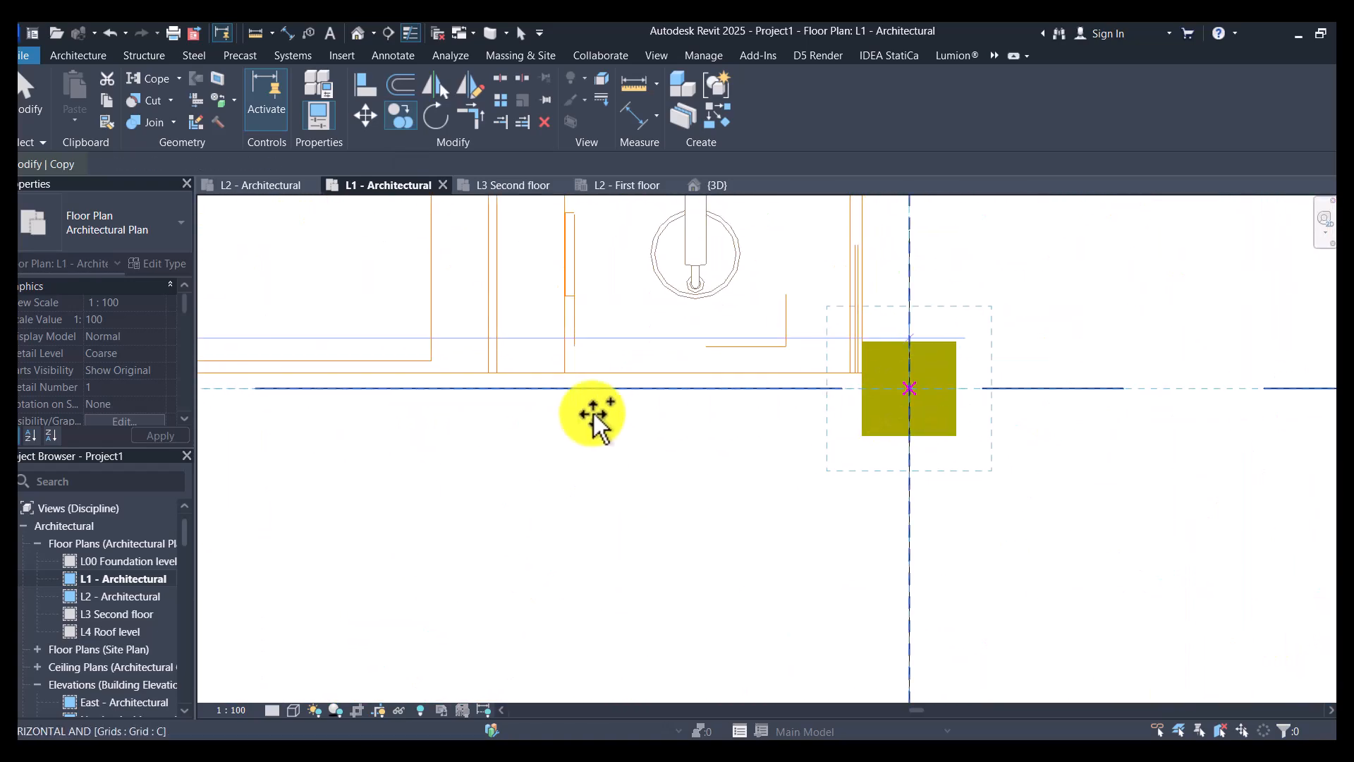
- Place column copies at the intersections of grid C with grids 4 and 5, and one at grids B and 5
scroll(654, 406, "down", 6)
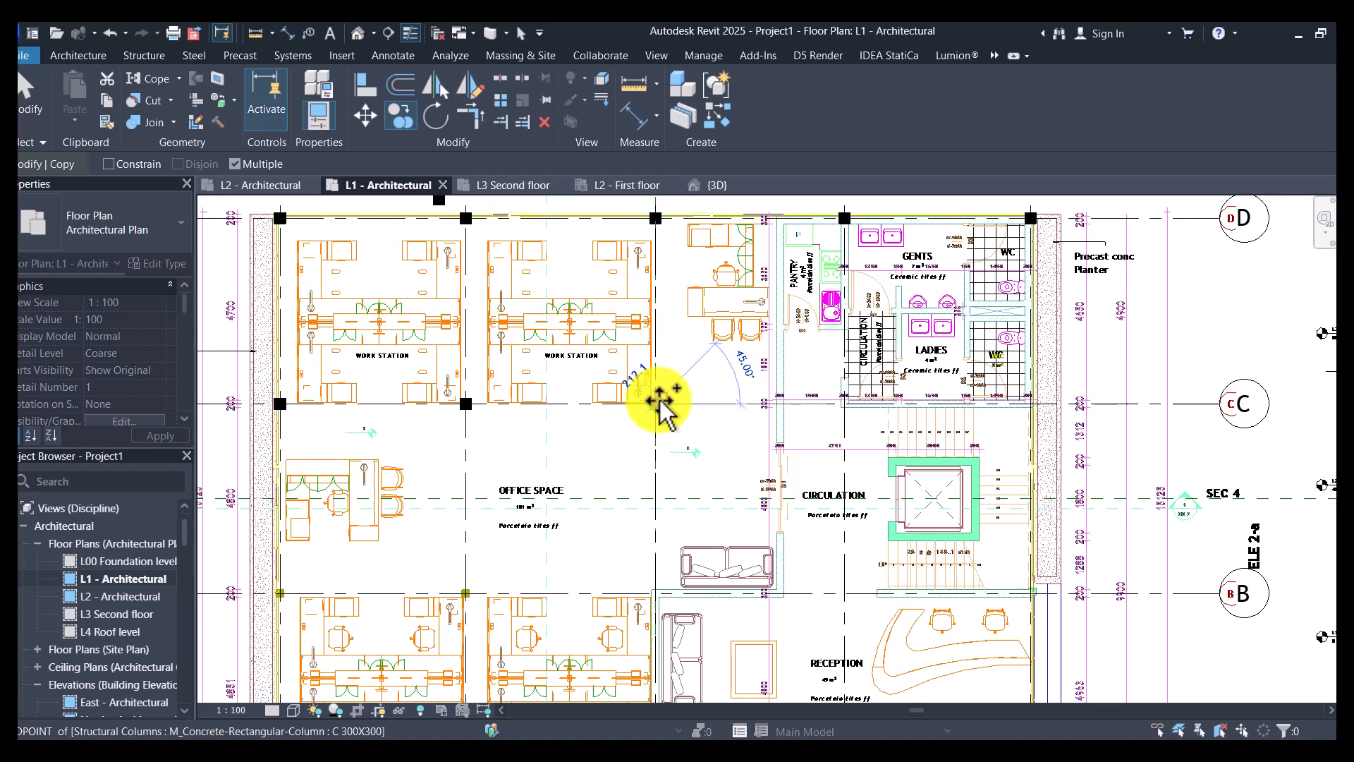
scroll(838, 403, "up", 6)
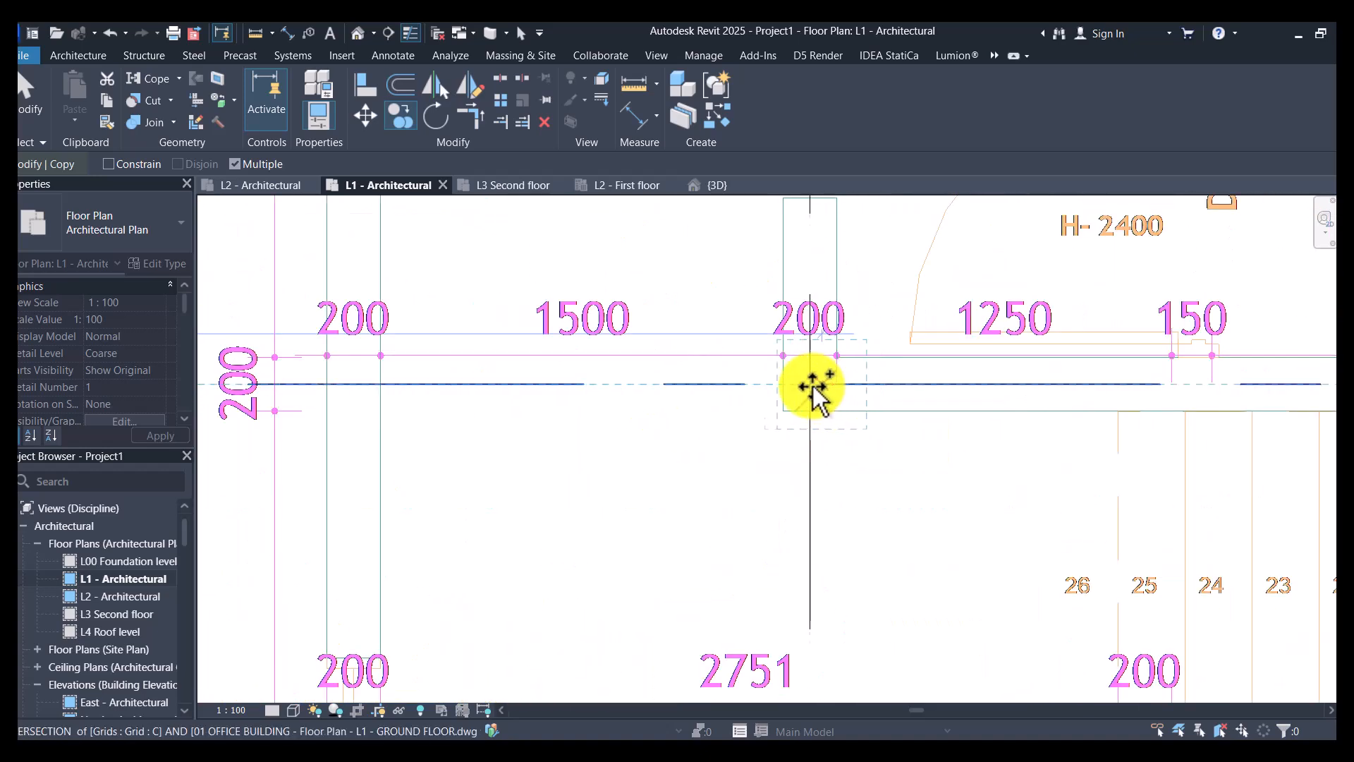
left_click(813, 386)
scroll(886, 402, "down", 5)
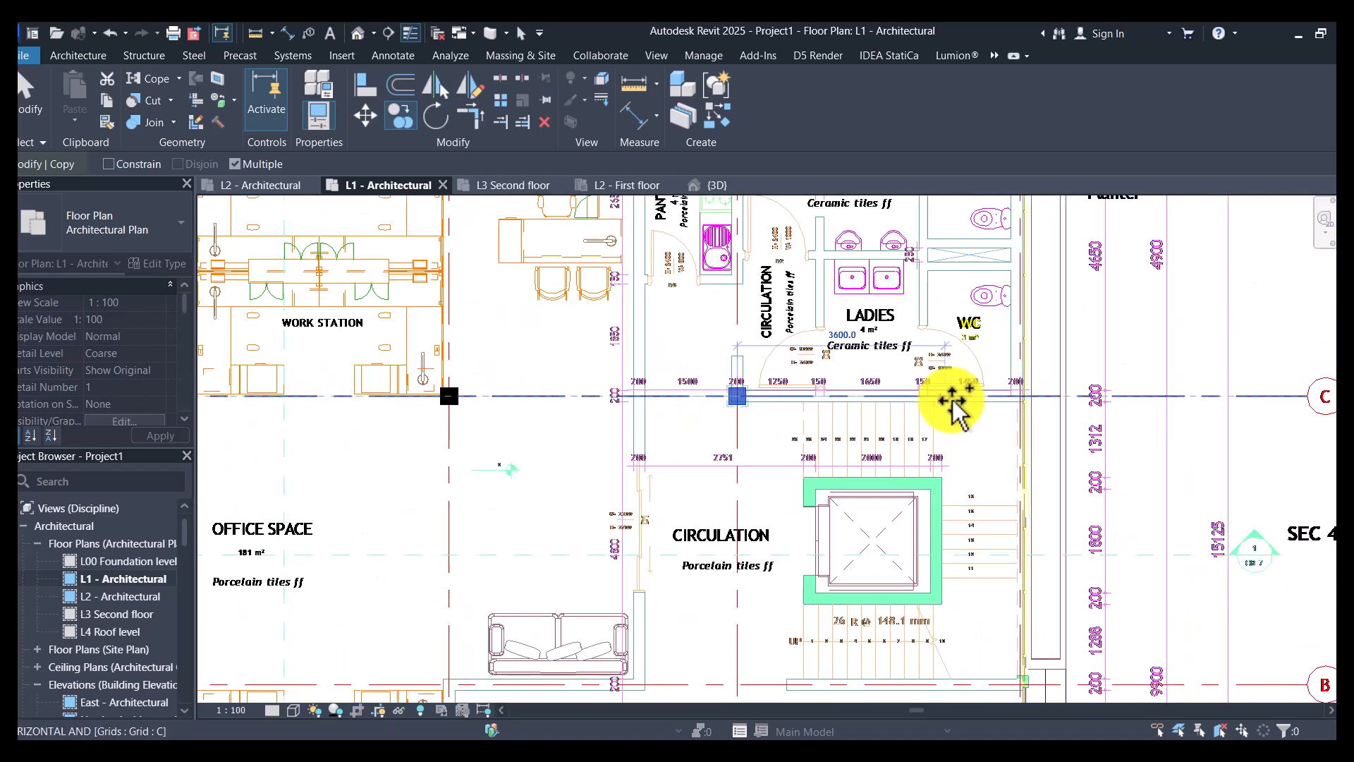
scroll(1028, 400, "up", 5)
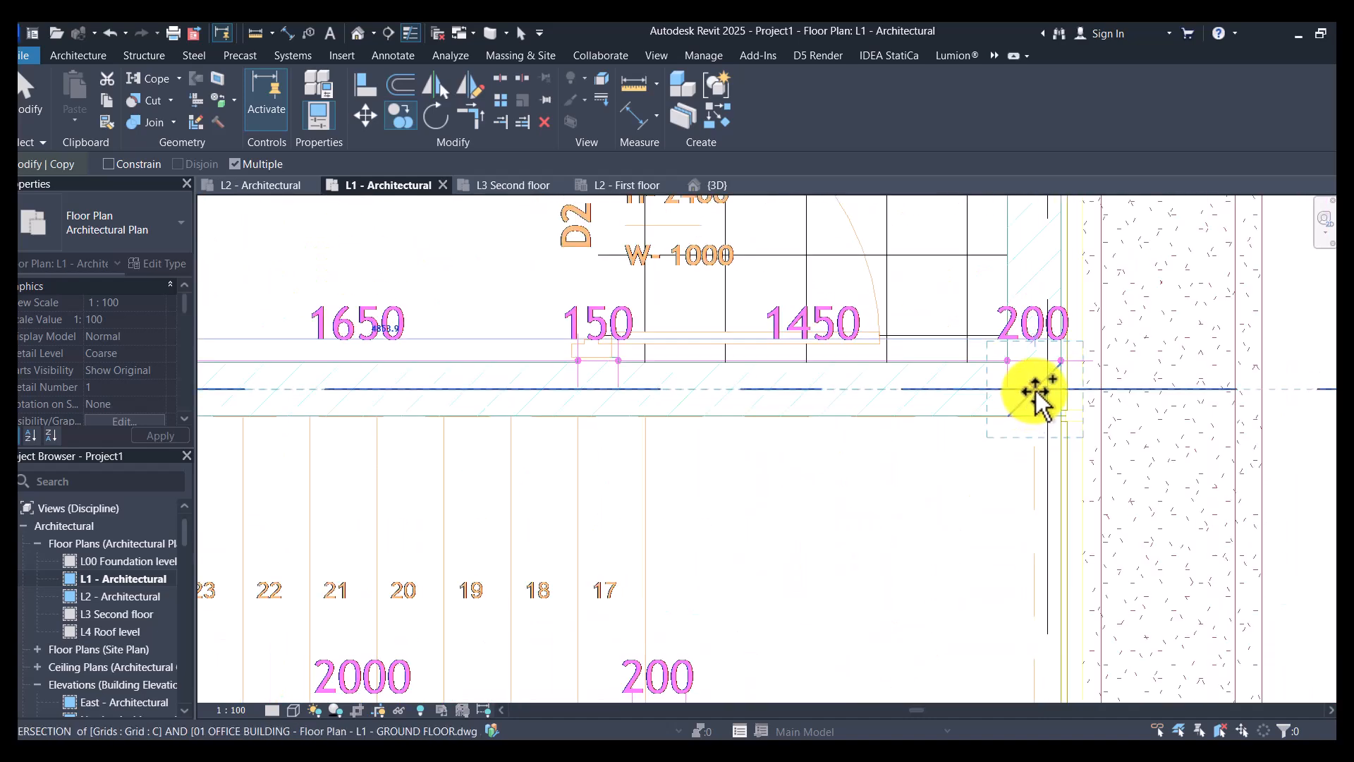
left_click(1034, 392)
scroll(1022, 399, "down", 6)
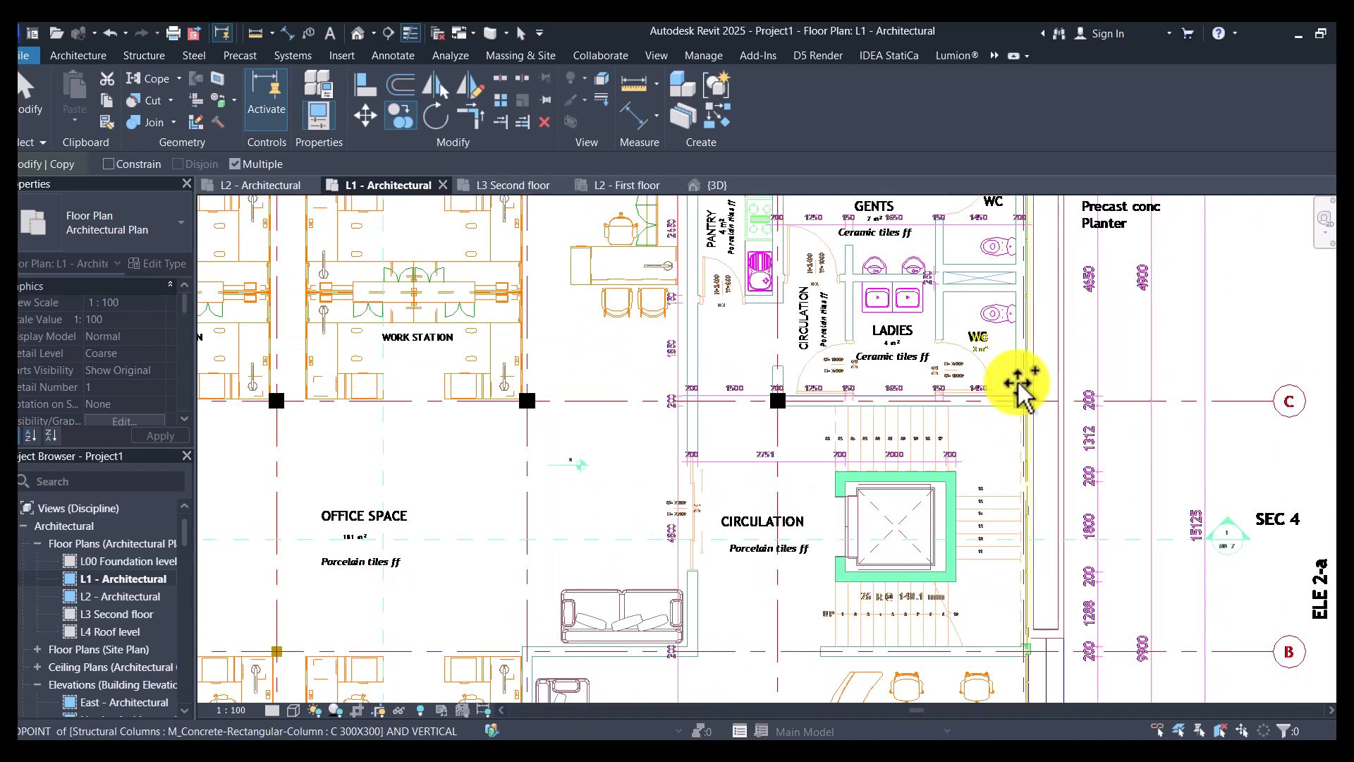
scroll(1044, 544, "up", 6)
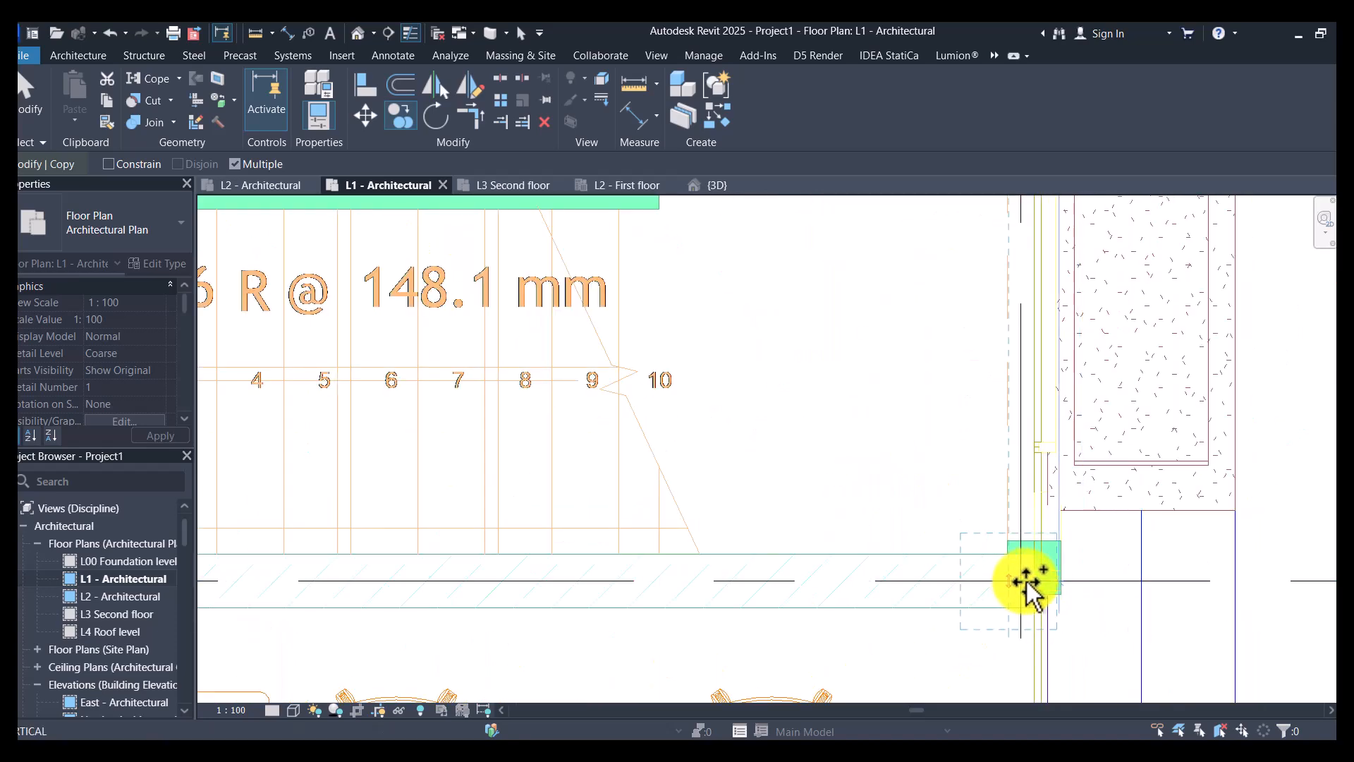
left_click(1039, 570)
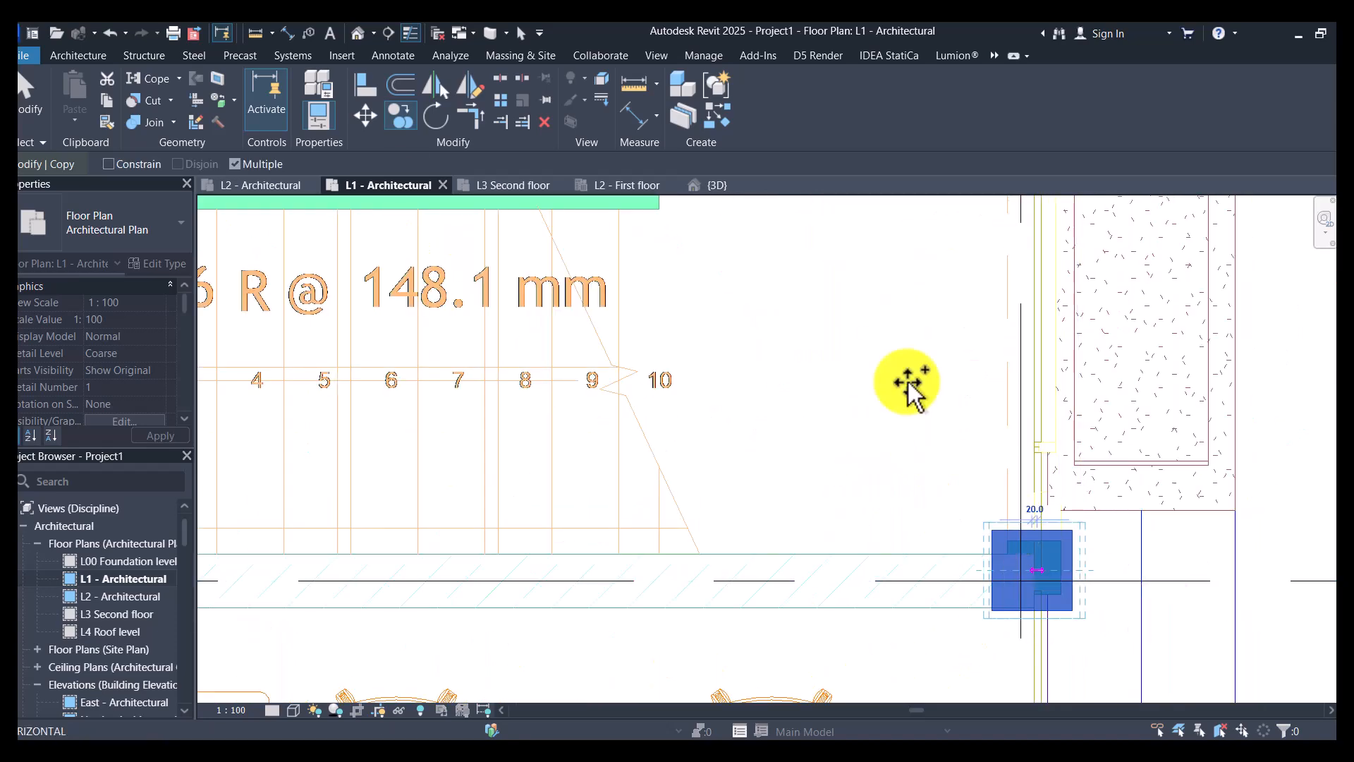
left_click(368, 88)
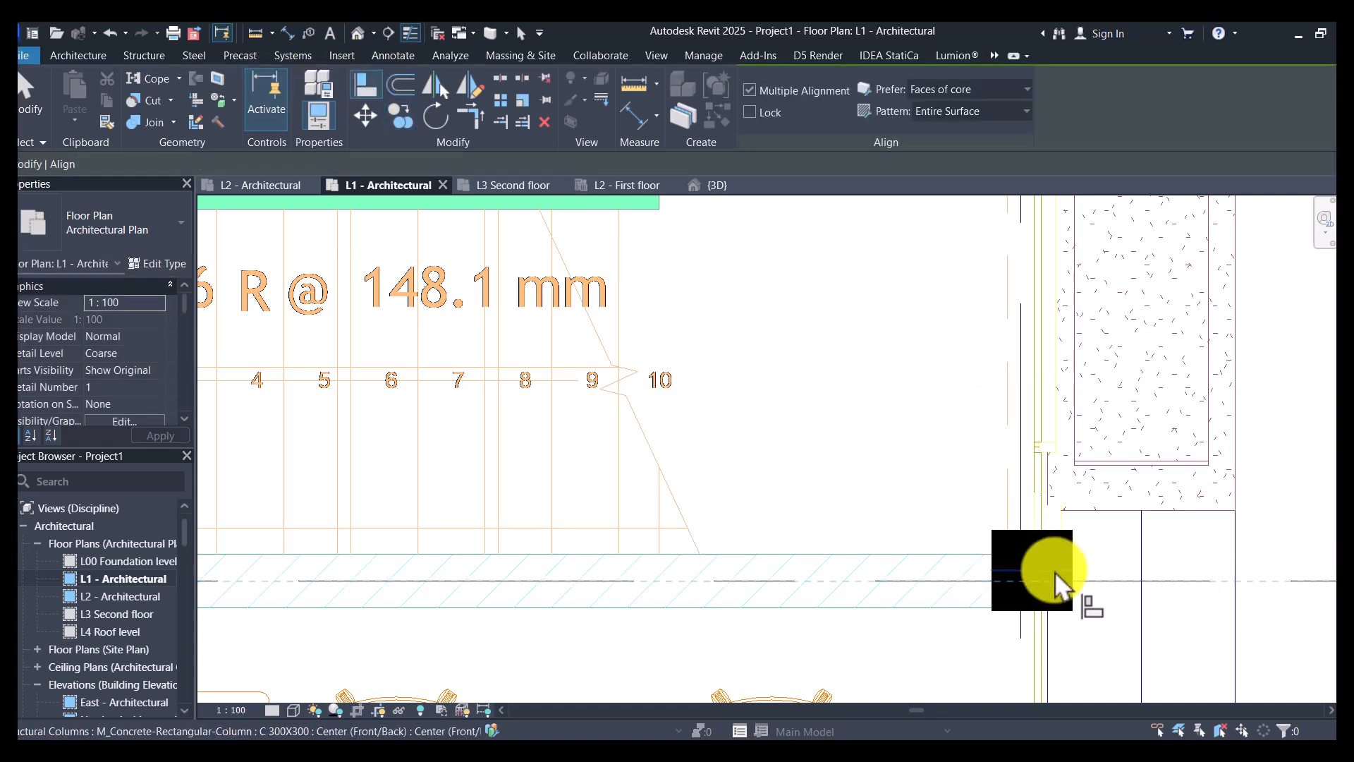
scroll(1052, 577, "up", 3)
key("Escape")
- Copy the column at grids B and 5 from its centre to the intersection of grids B and 3
left_click(1085, 625)
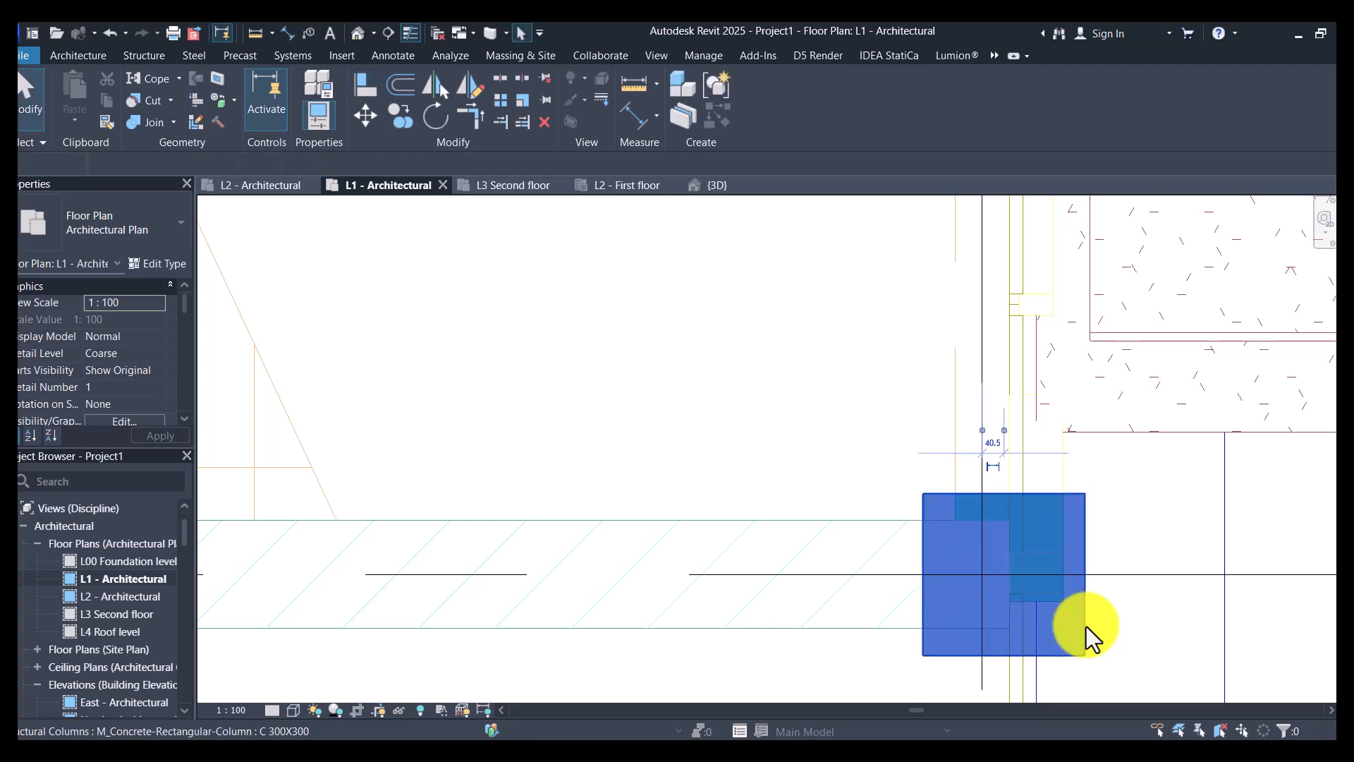
left_click(405, 119)
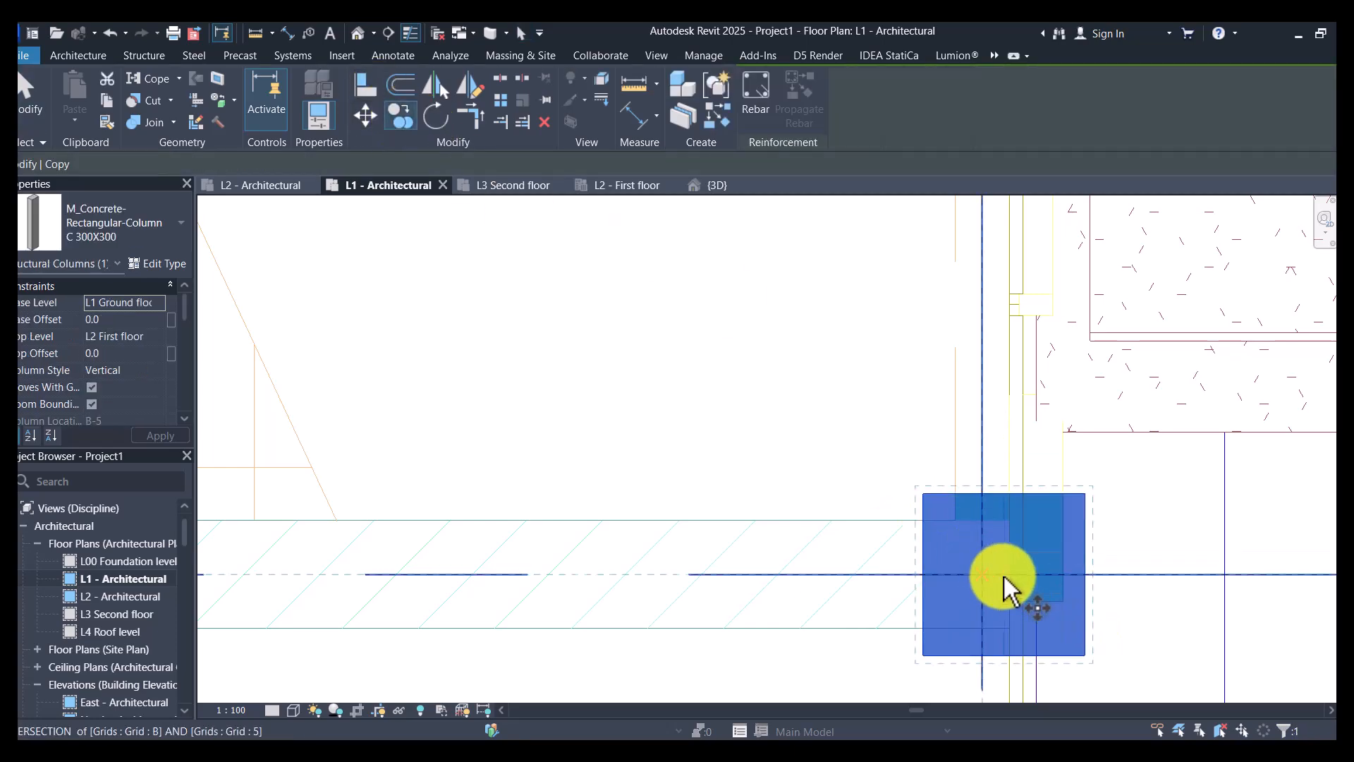
left_click(1007, 575)
scroll(1162, 557, "down", 6)
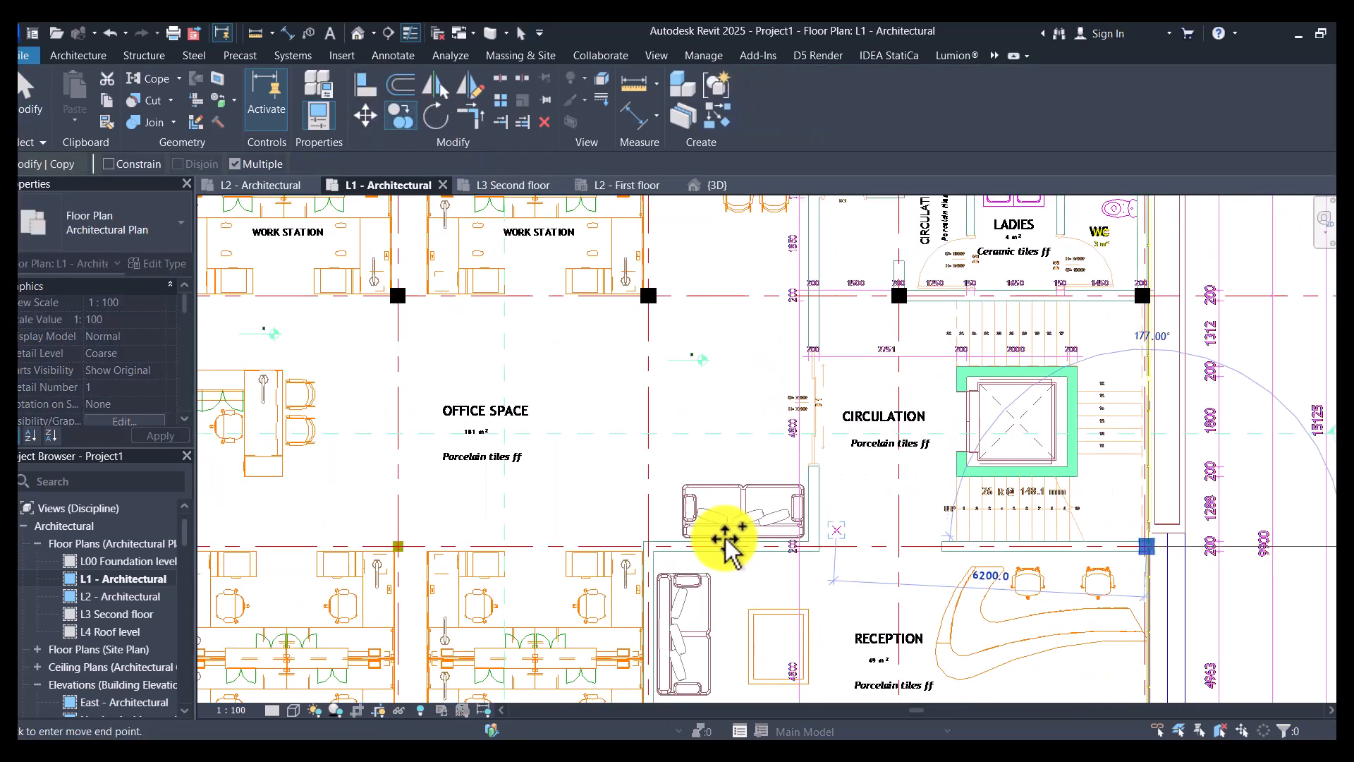
scroll(643, 548, "up", 3)
scroll(644, 548, "down", 3)
left_click(643, 549)
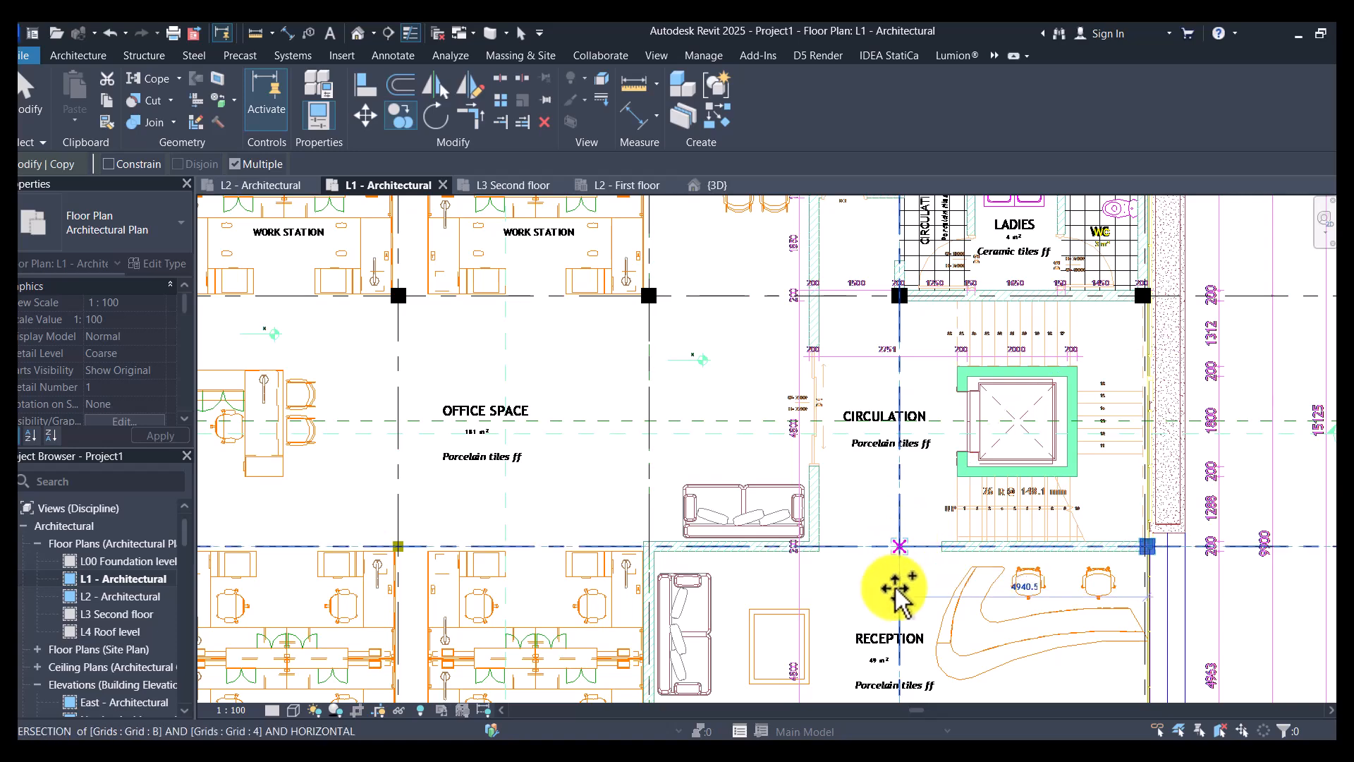
scroll(895, 671, "up", 3)
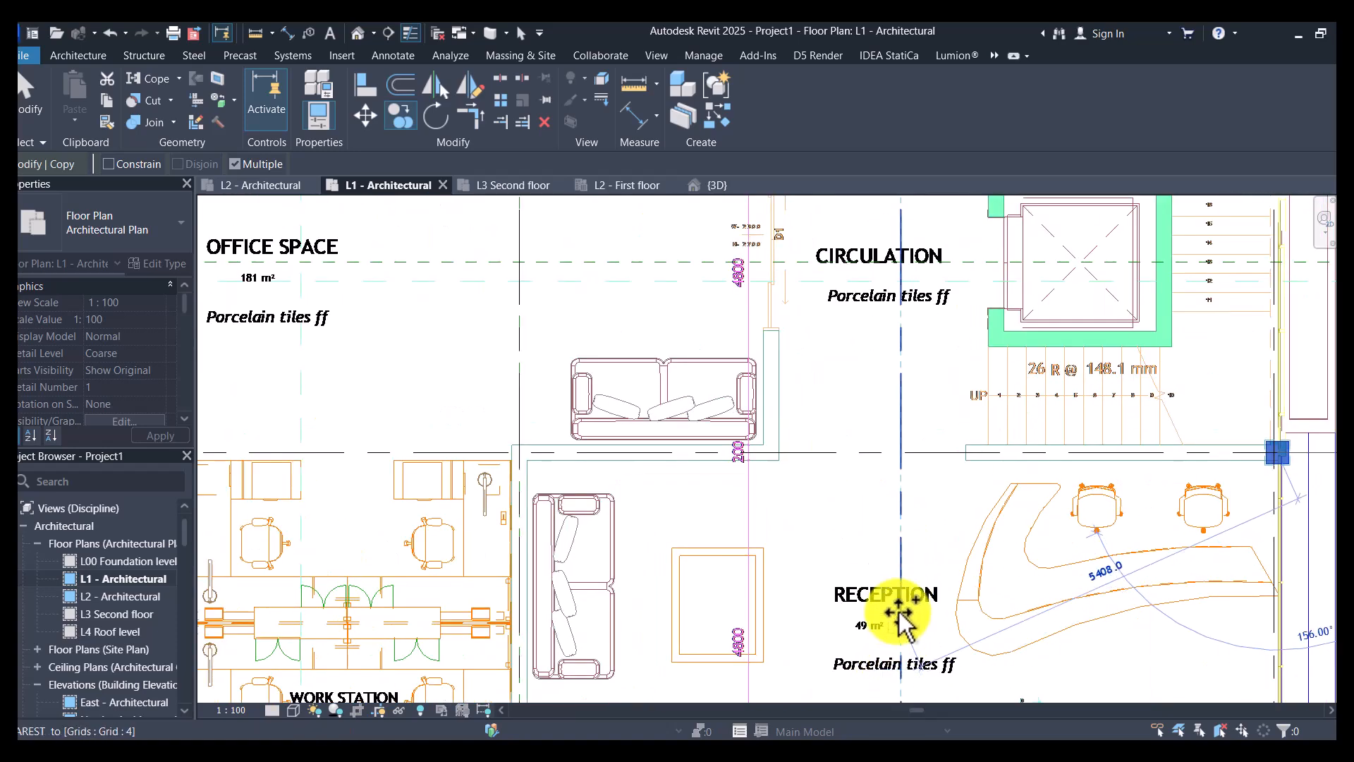
scroll(525, 454, "up", 3)
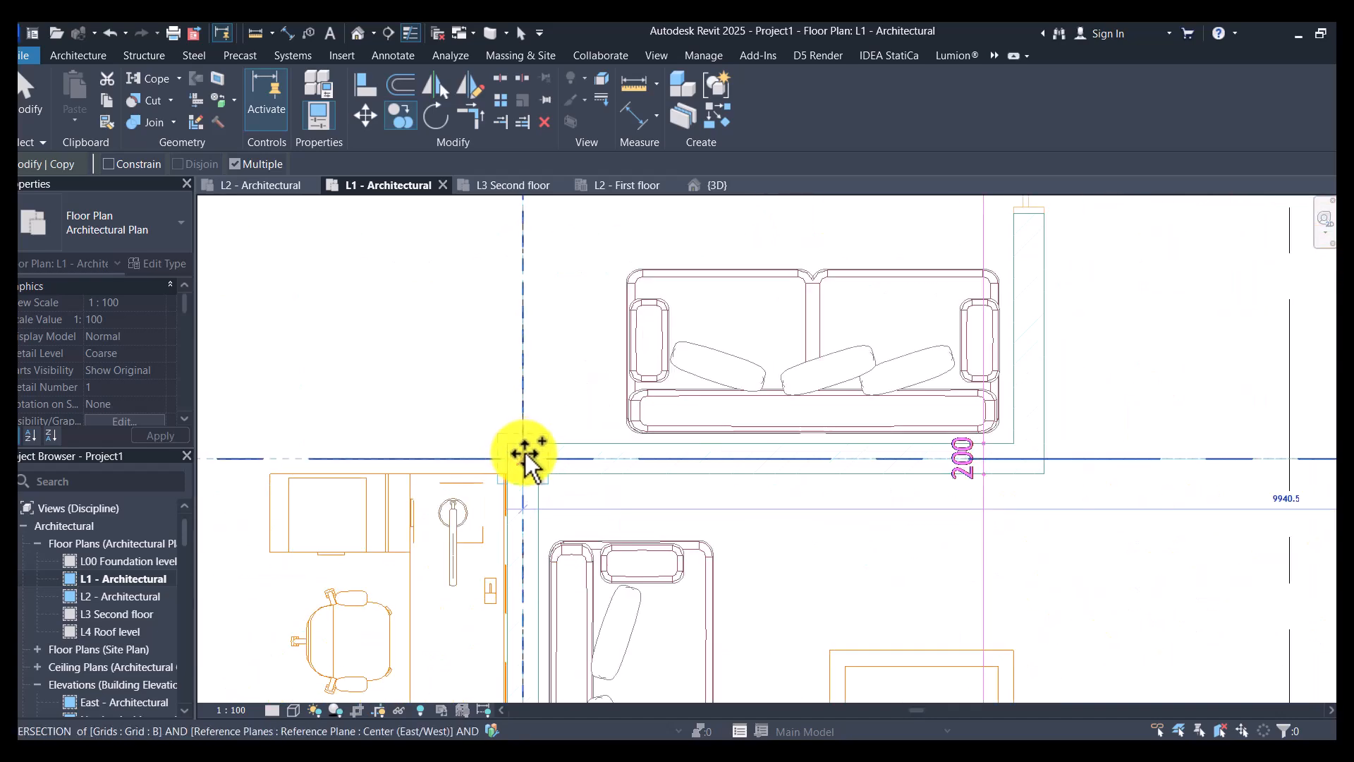
left_click(525, 455)
scroll(924, 469, "down", 5)
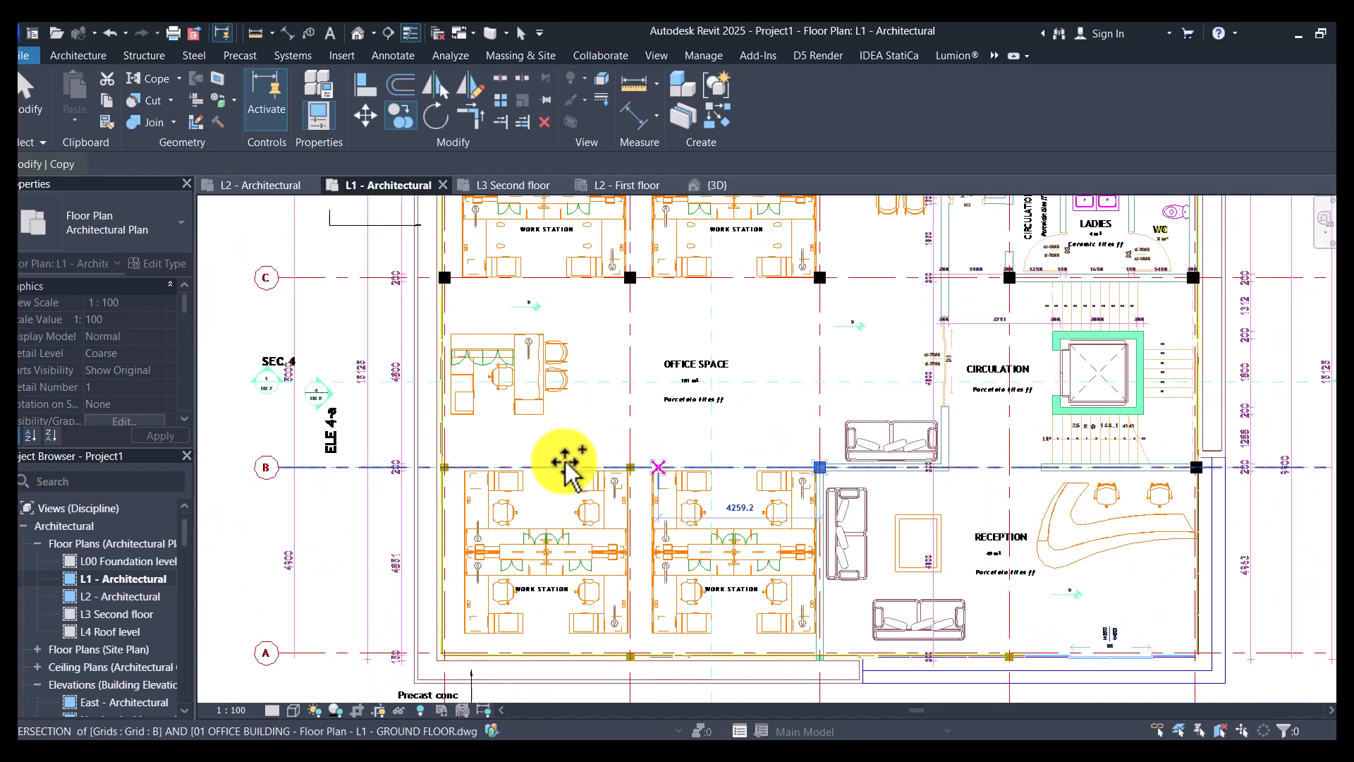
- Place column copies at the intersections of grid B with grids 2 and 1
scroll(635, 466, "up", 5)
left_click(643, 491)
scroll(861, 468, "down", 3)
scroll(730, 450, "down", 3)
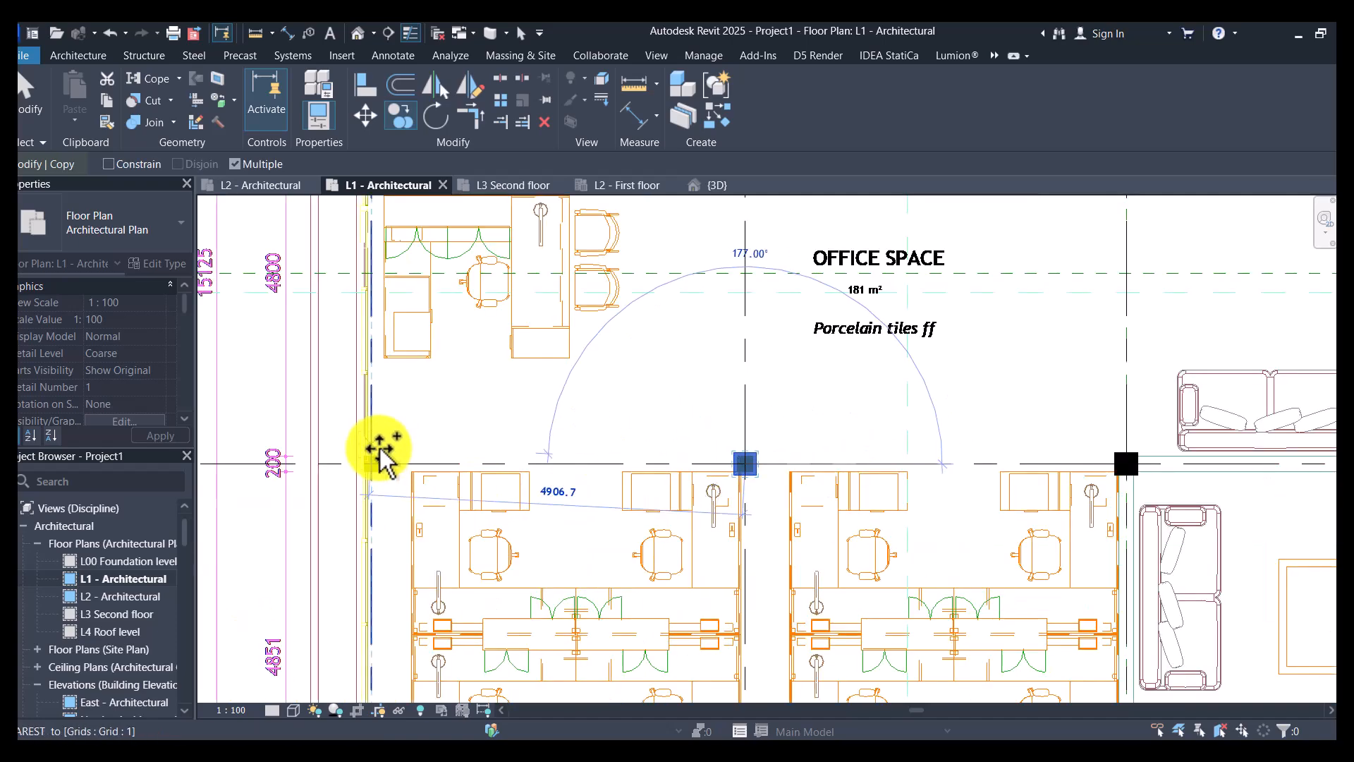
scroll(370, 487, "up", 5)
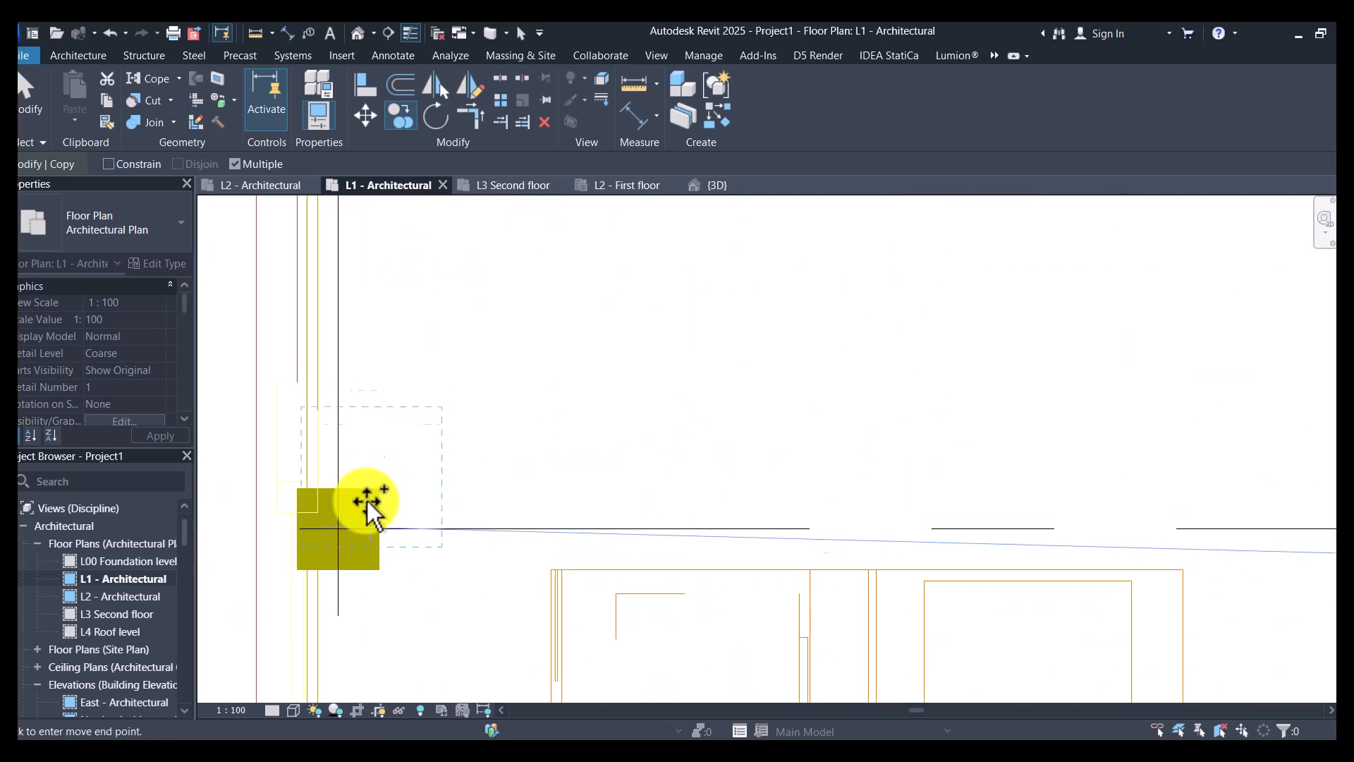
left_click(338, 529)
scroll(523, 438, "down", 5)
scroll(528, 566, "down", 3)
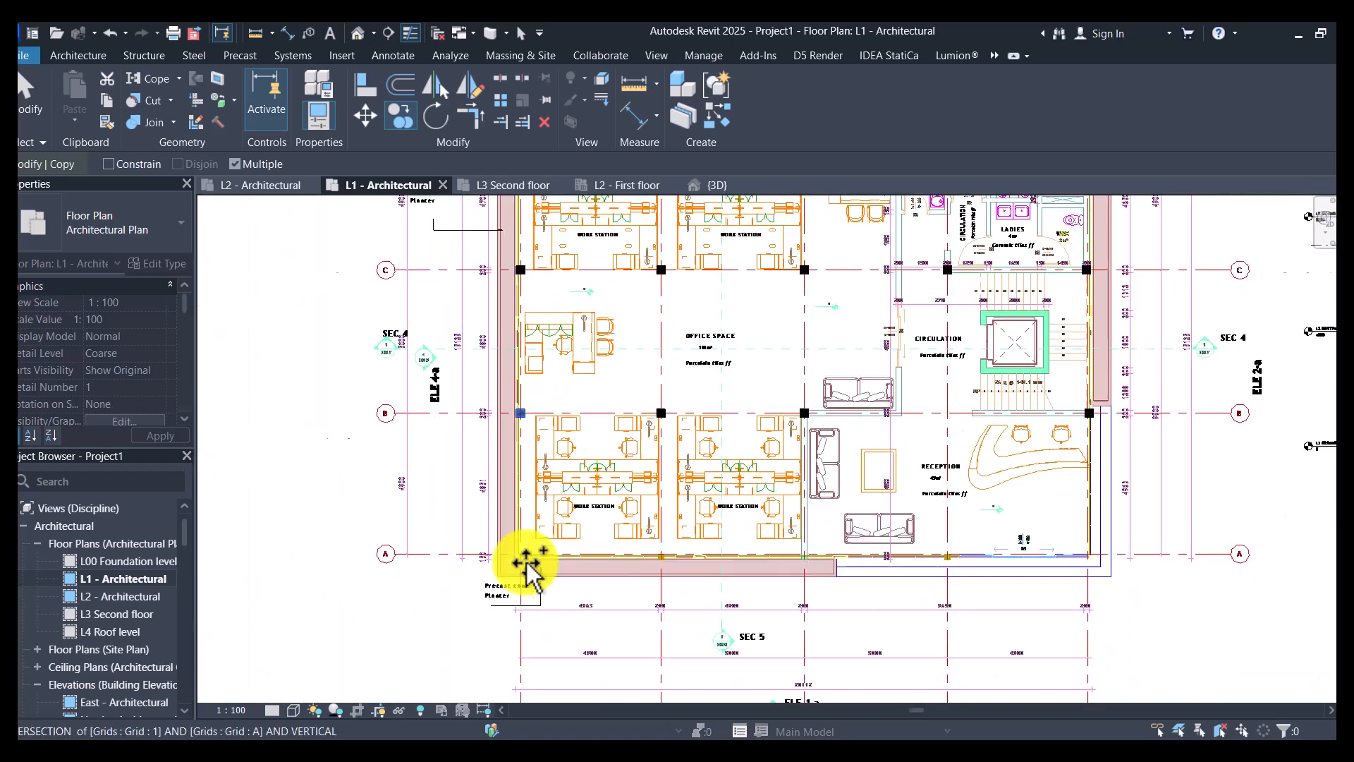
- Place column copies at the intersections of grid A with grids 1, 2 and 3
scroll(531, 561, "up", 6)
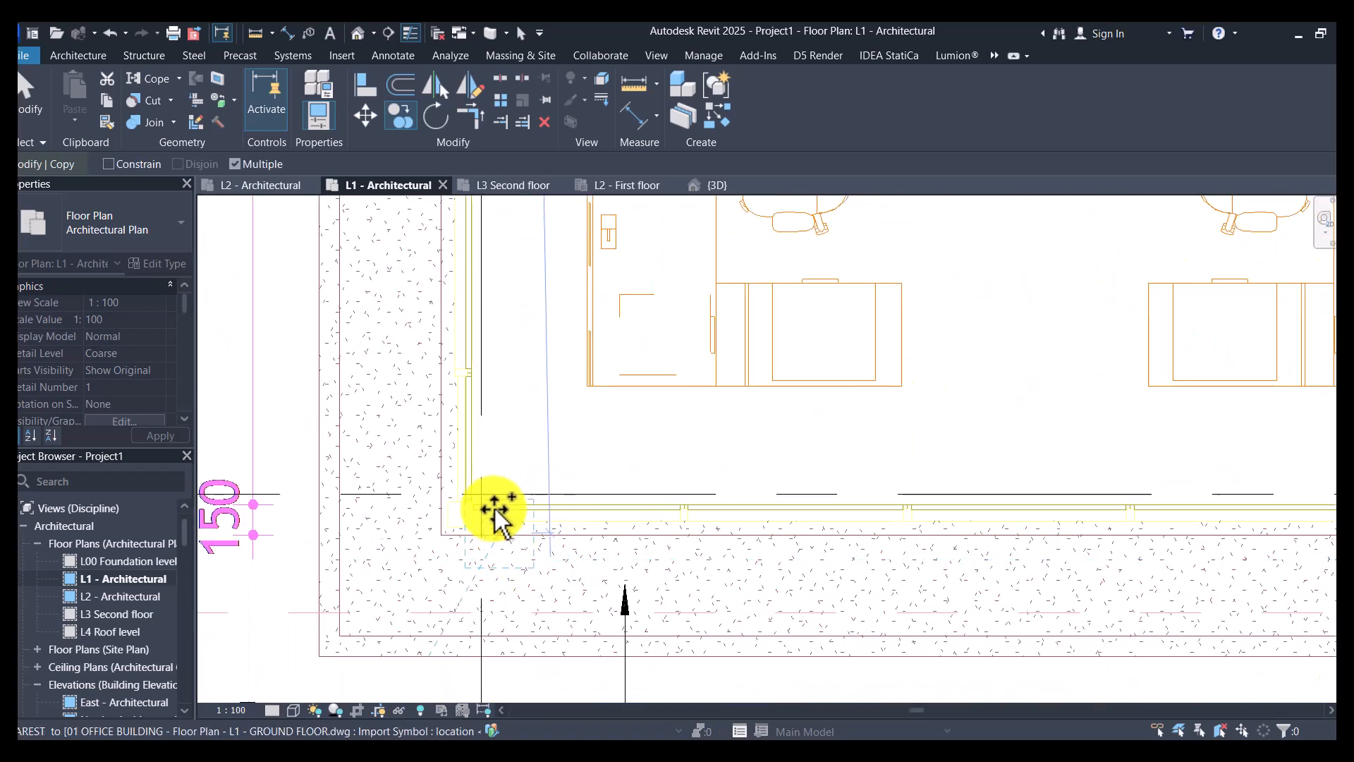
left_click(482, 494)
scroll(982, 492, "down", 3)
scroll(795, 507, "up", 5)
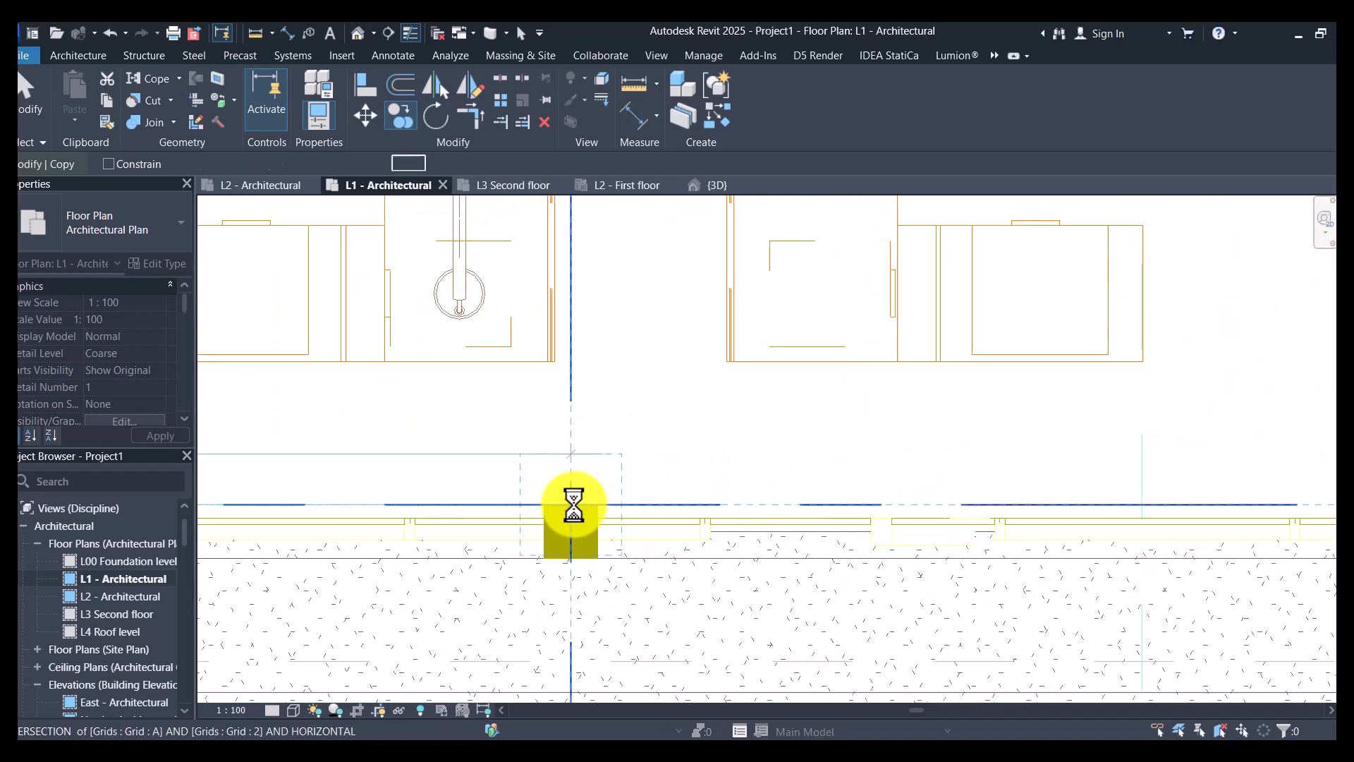
scroll(424, 507, "down", 3)
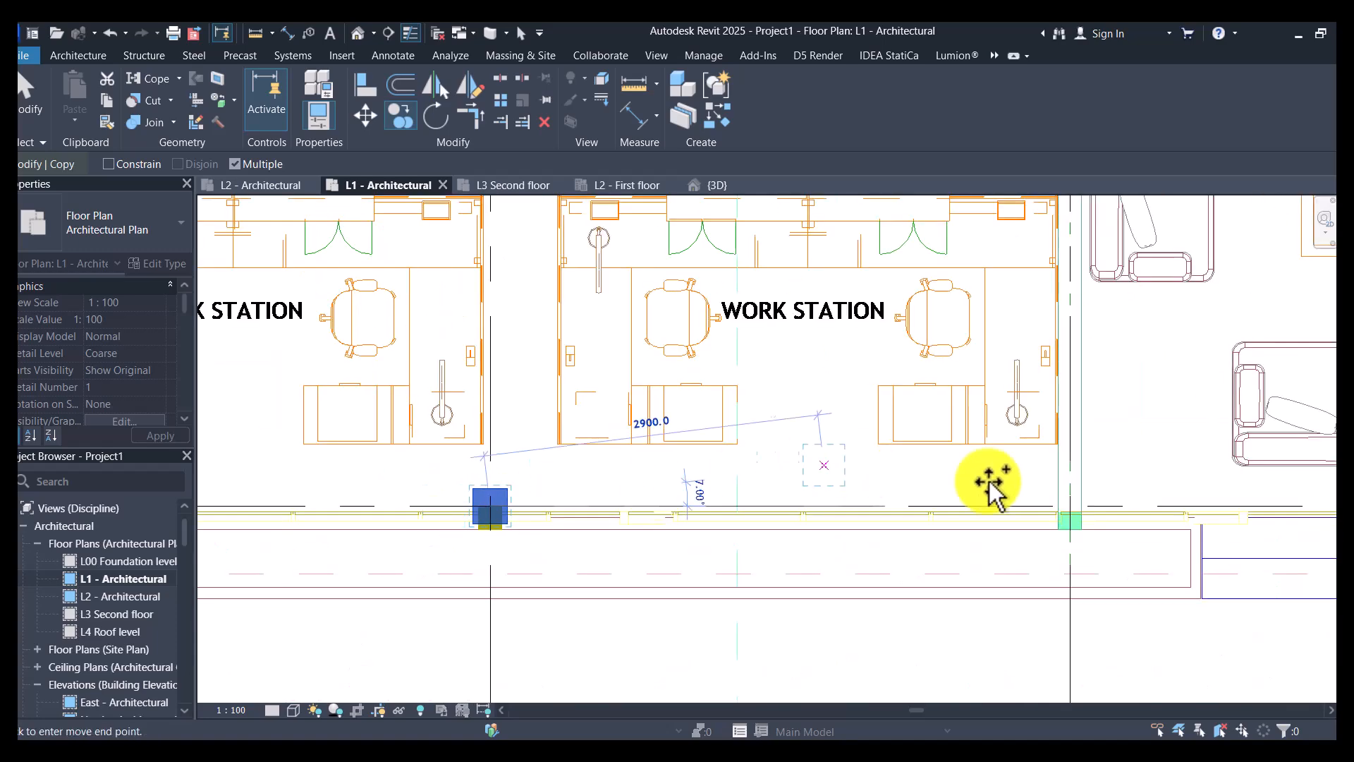
scroll(1073, 515, "up", 3)
left_click(1074, 499)
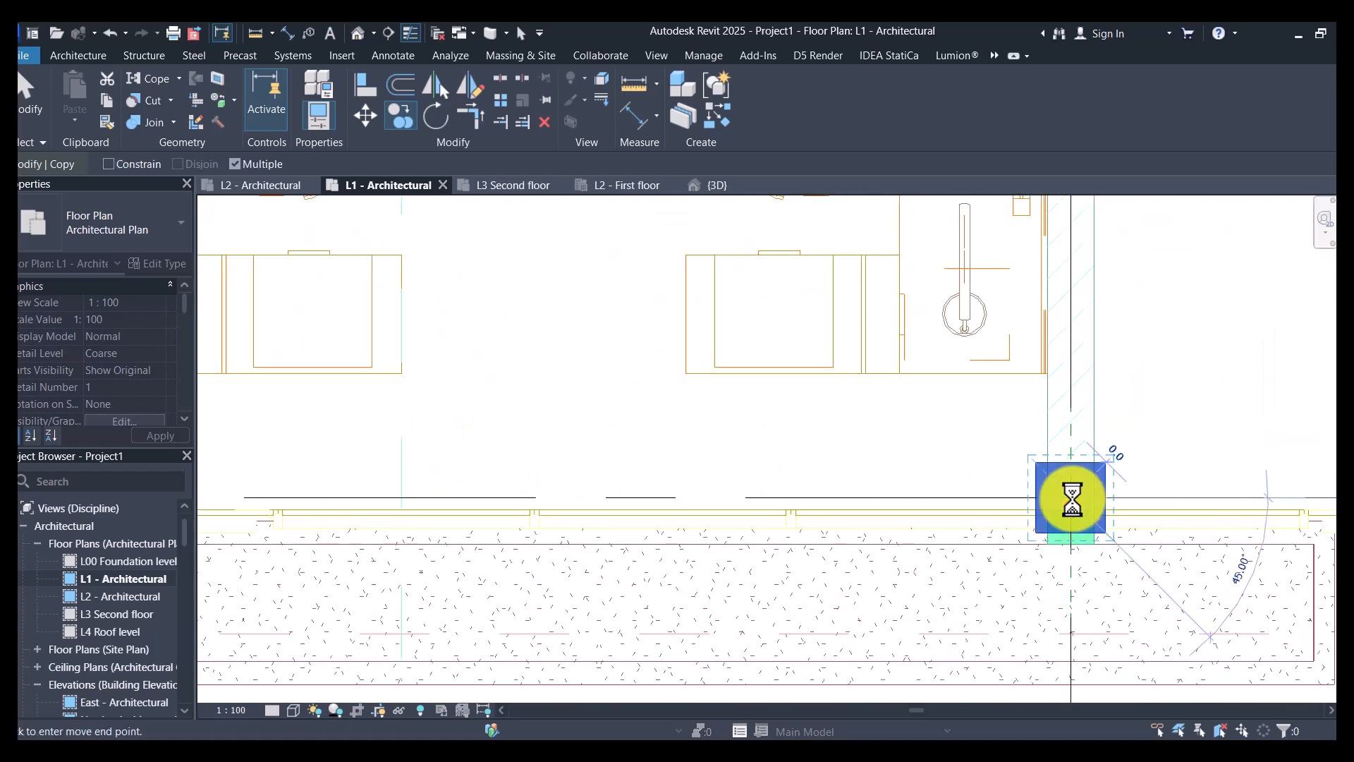
- Place column copies at the intersections of grid A with grids 4 and 5
scroll(638, 497, "down", 4)
scroll(979, 499, "up", 5)
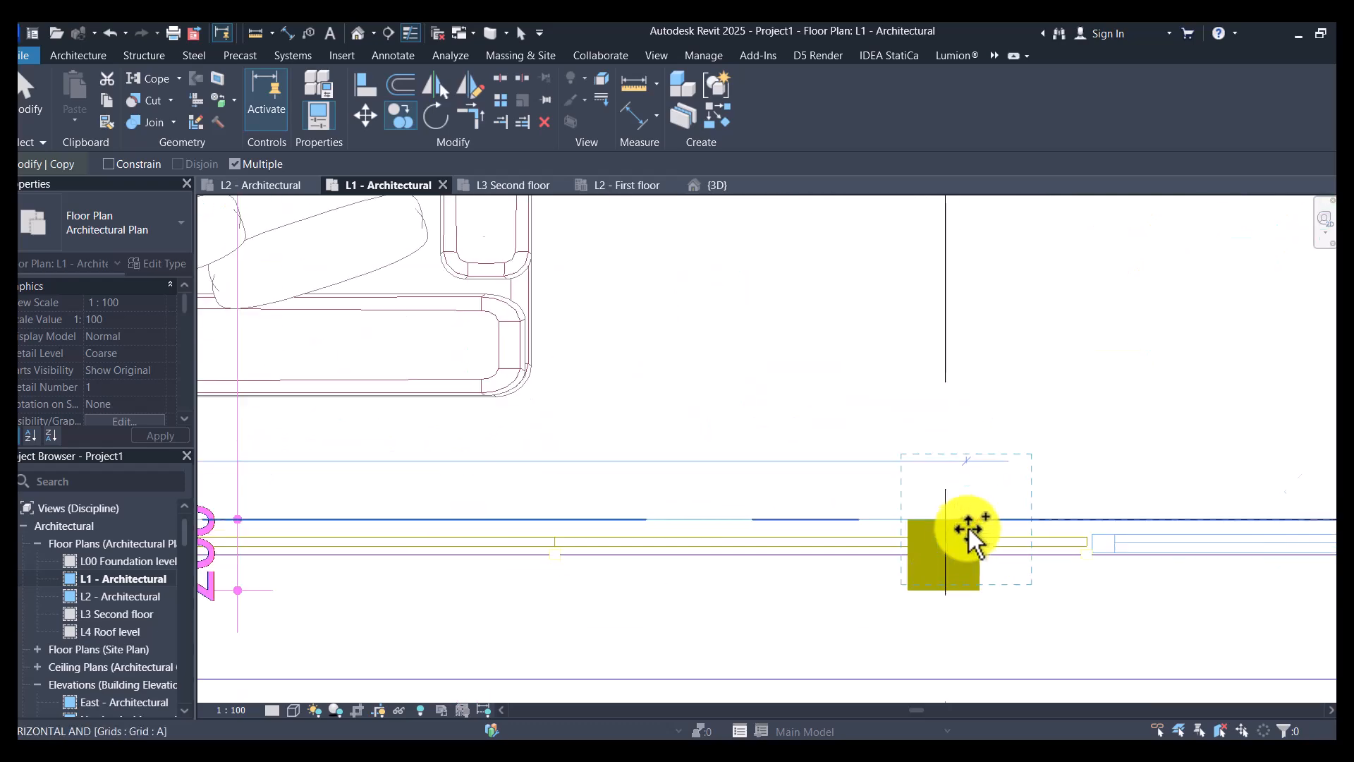
left_click(946, 522)
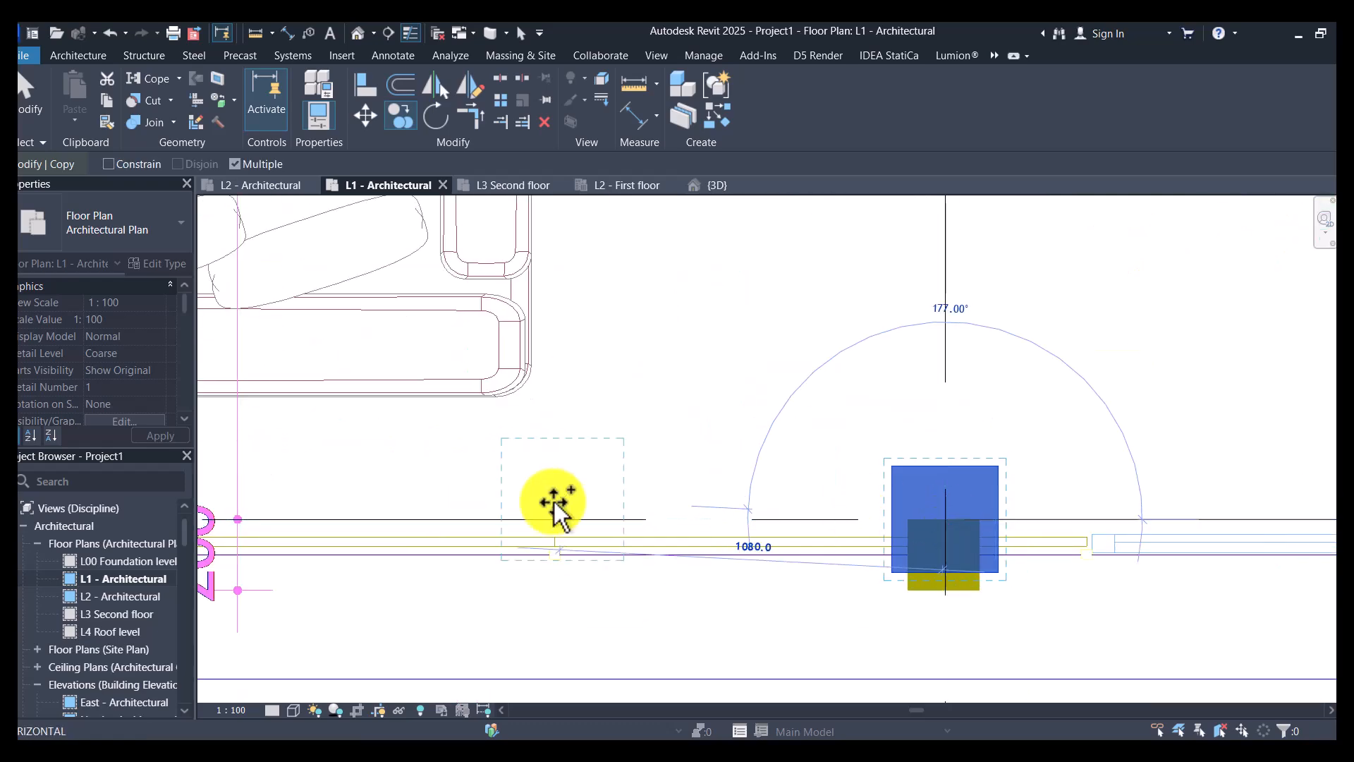
scroll(614, 501, "down", 4)
scroll(986, 507, "up", 4)
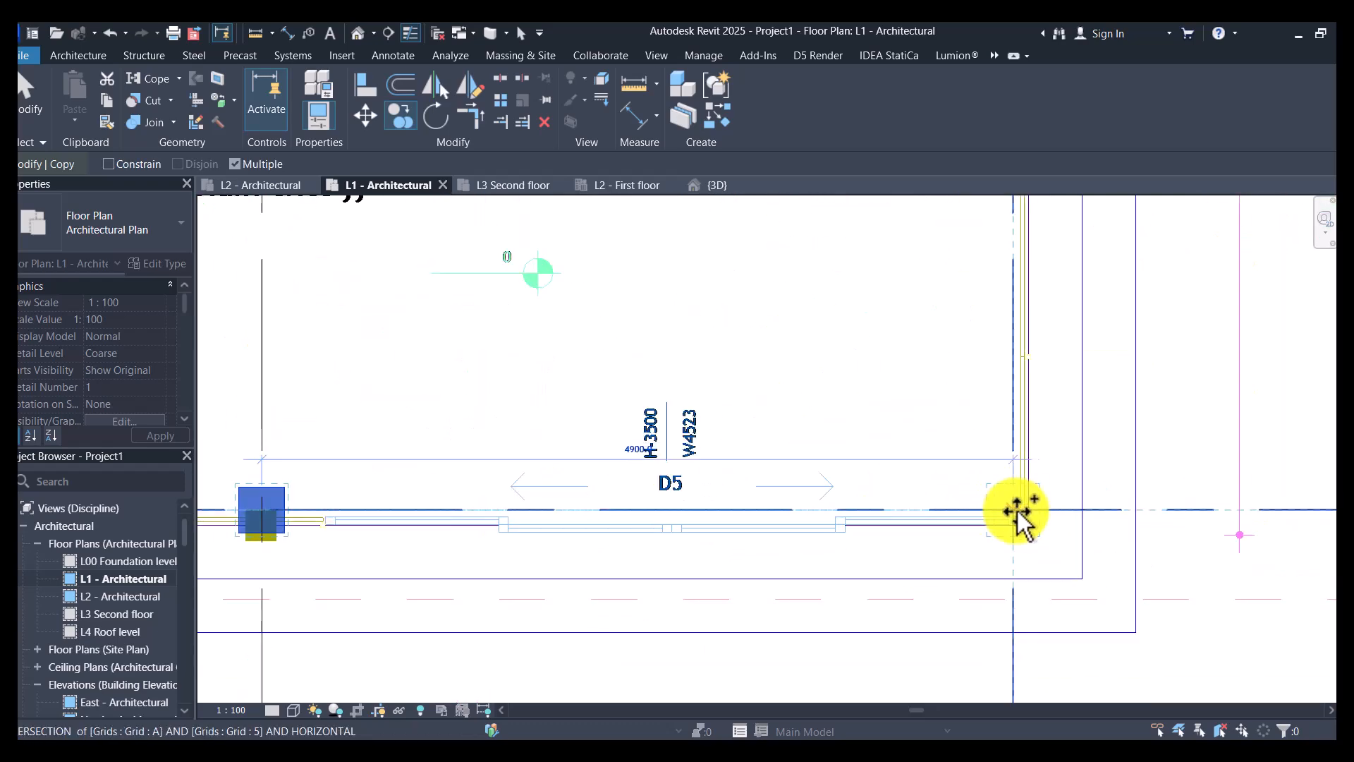
left_click(987, 513)
scroll(850, 550, "down", 6)
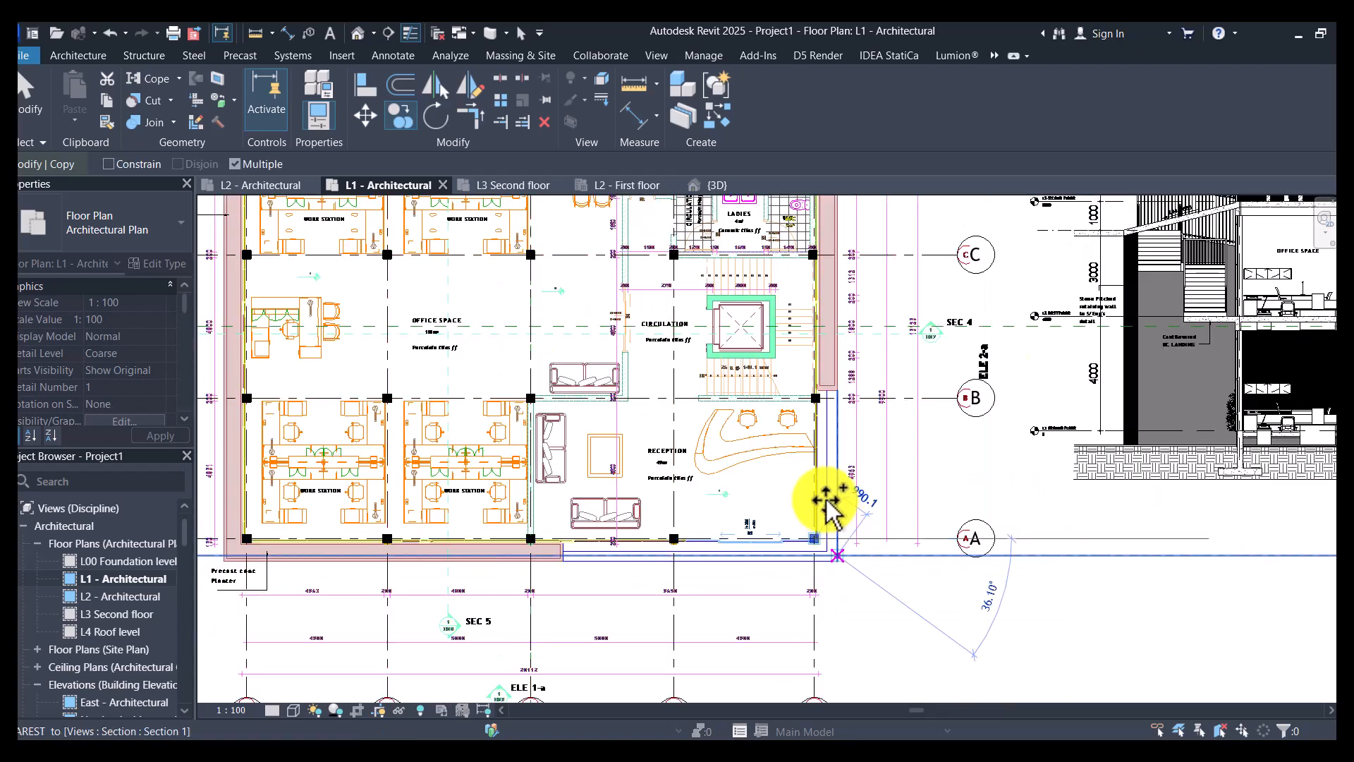
- End the copying and delete the imported Section 5 drawing beside the floor plan
scroll(828, 498, "down", 3)
left_click(1065, 439)
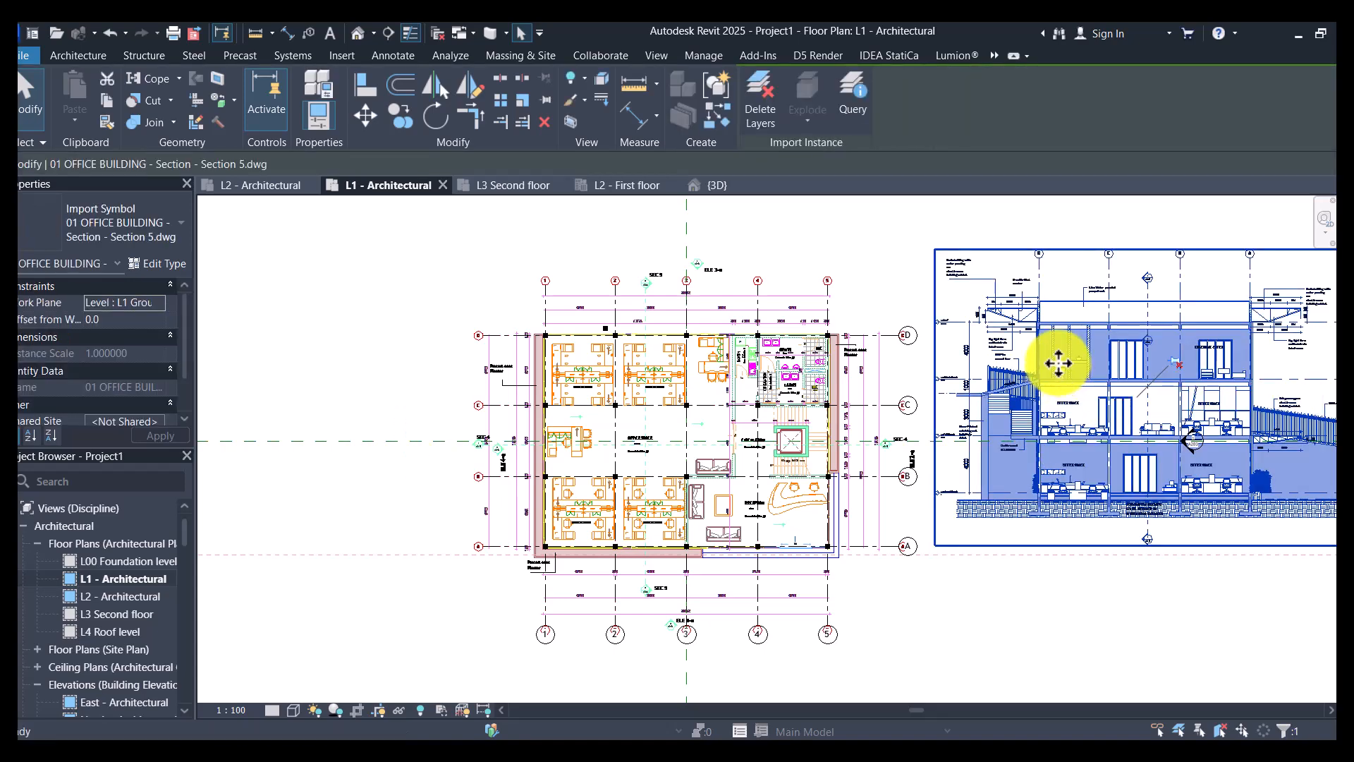
key("Delete")
scroll(715, 345, "up", 6)
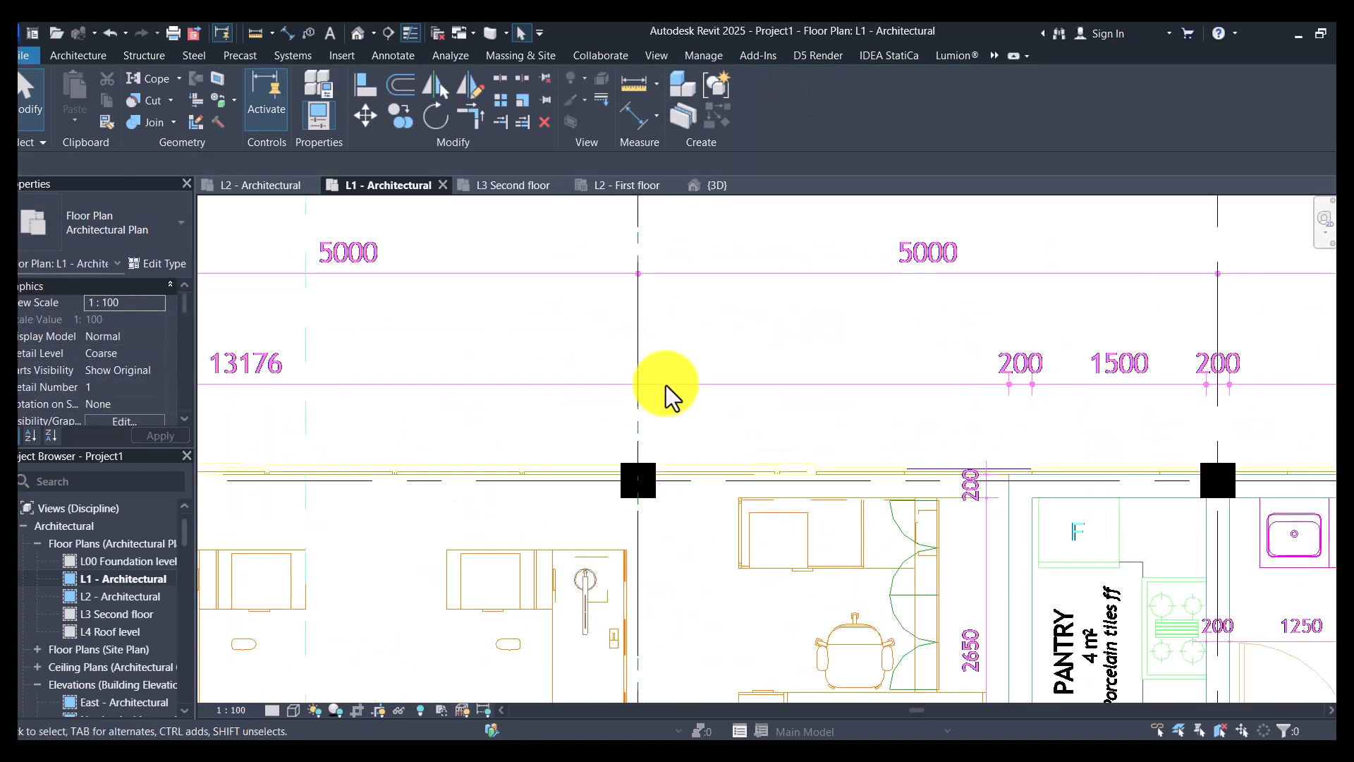
- Delete the stray 300x300 column sitting just above grid D near grid 2
left_click(688, 481)
scroll(705, 461, "down", 6)
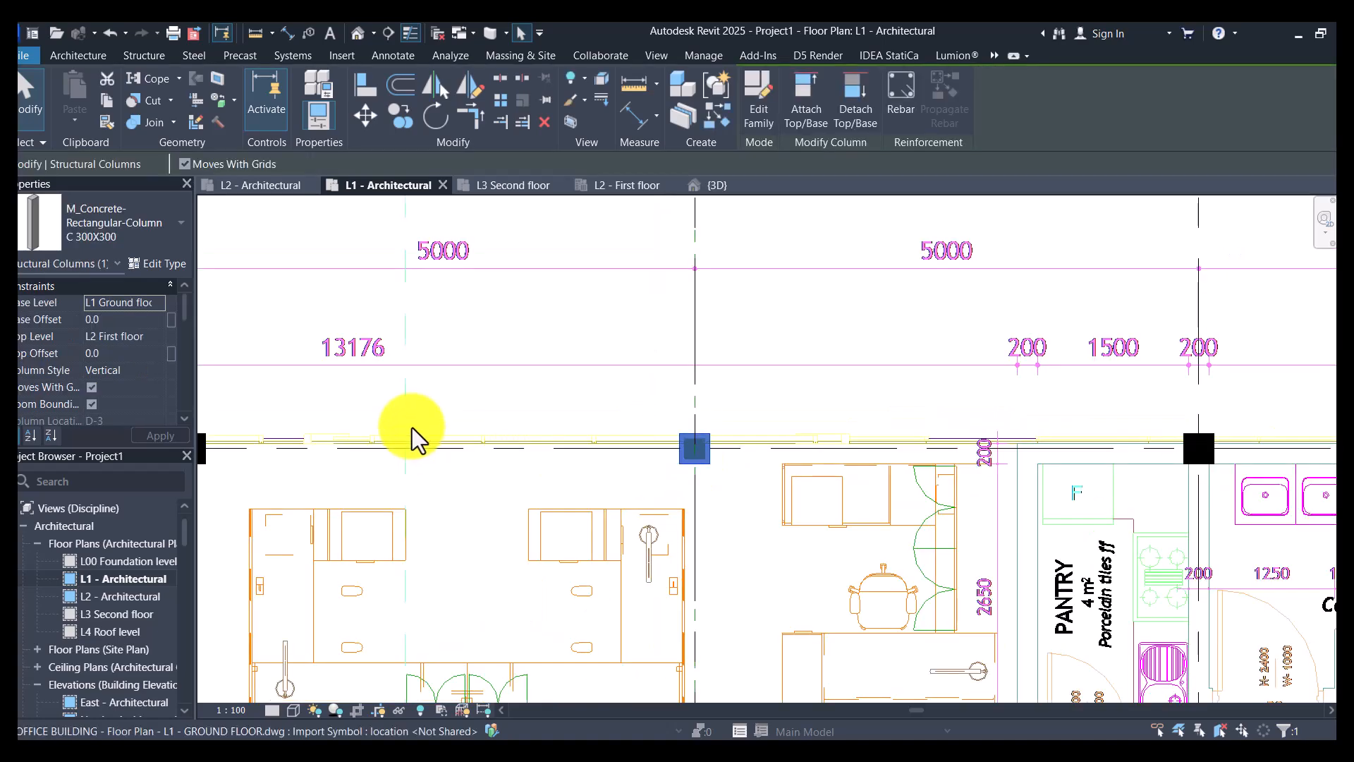
scroll(374, 427, "up", 3)
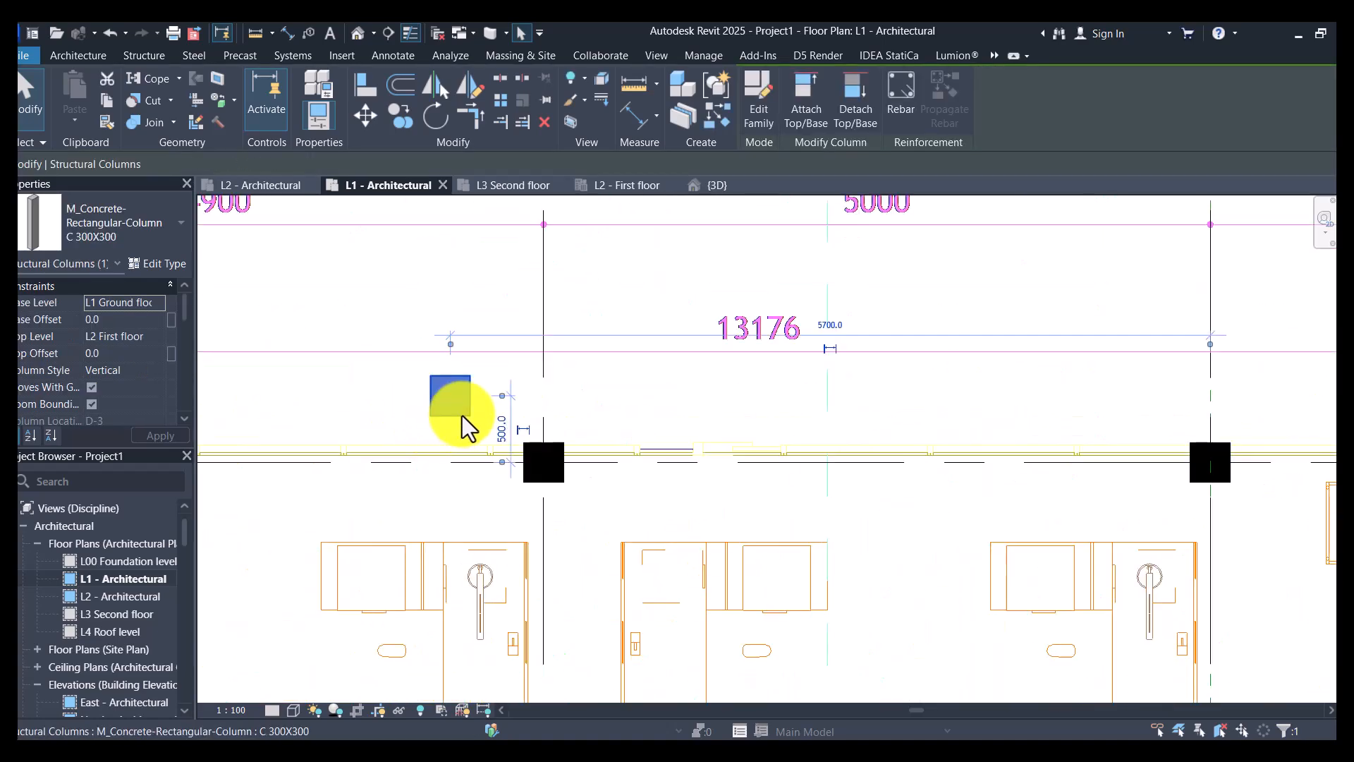
key("Delete")
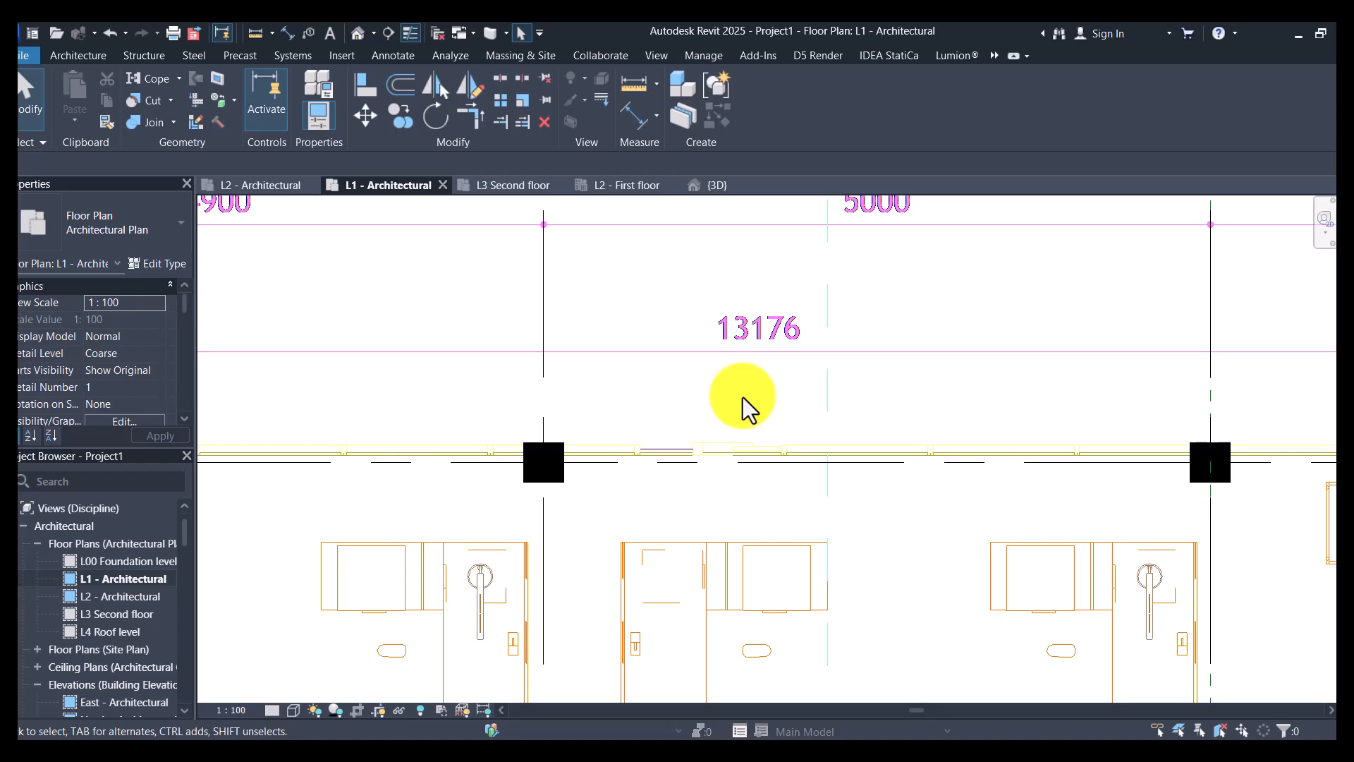
- Use Align with grid D as reference to centre the columns at grids 1 and 2 on it
scroll(742, 408, "down", 6)
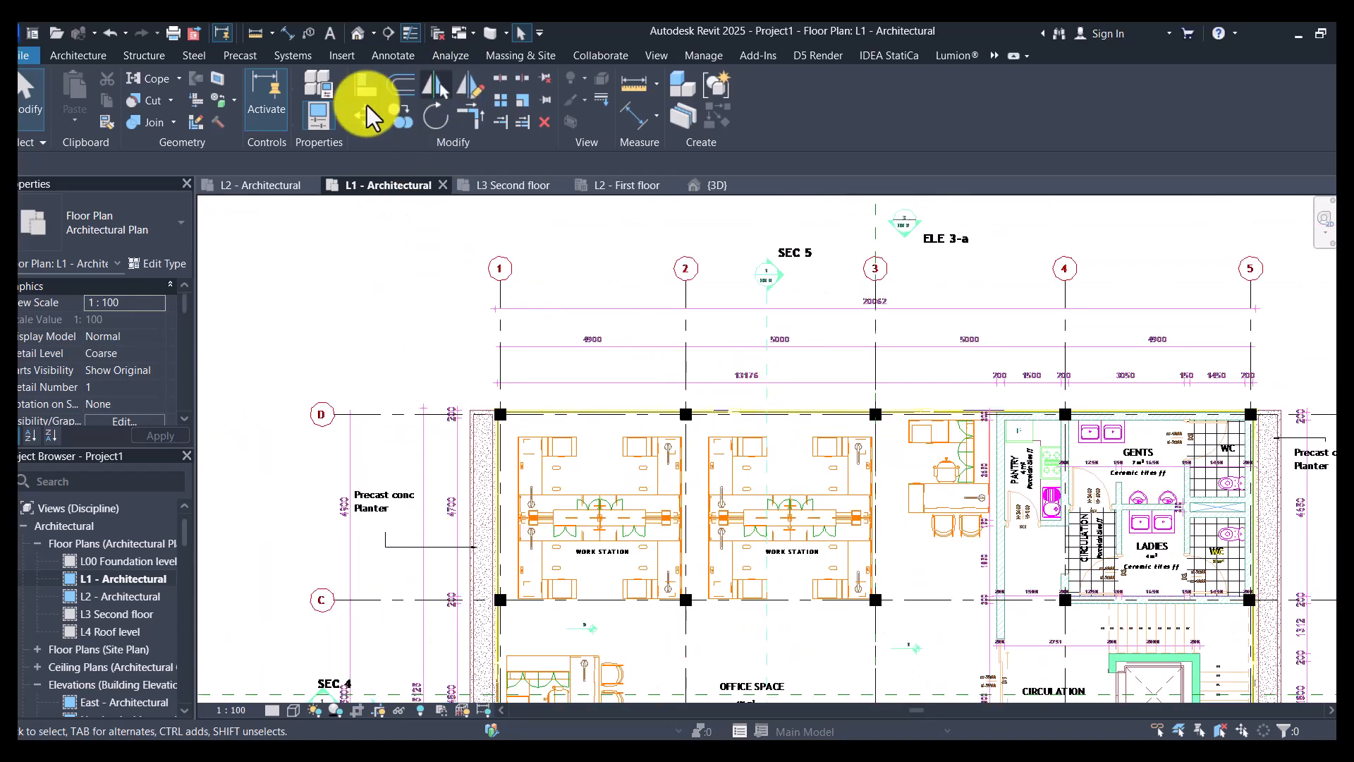
left_click(366, 84)
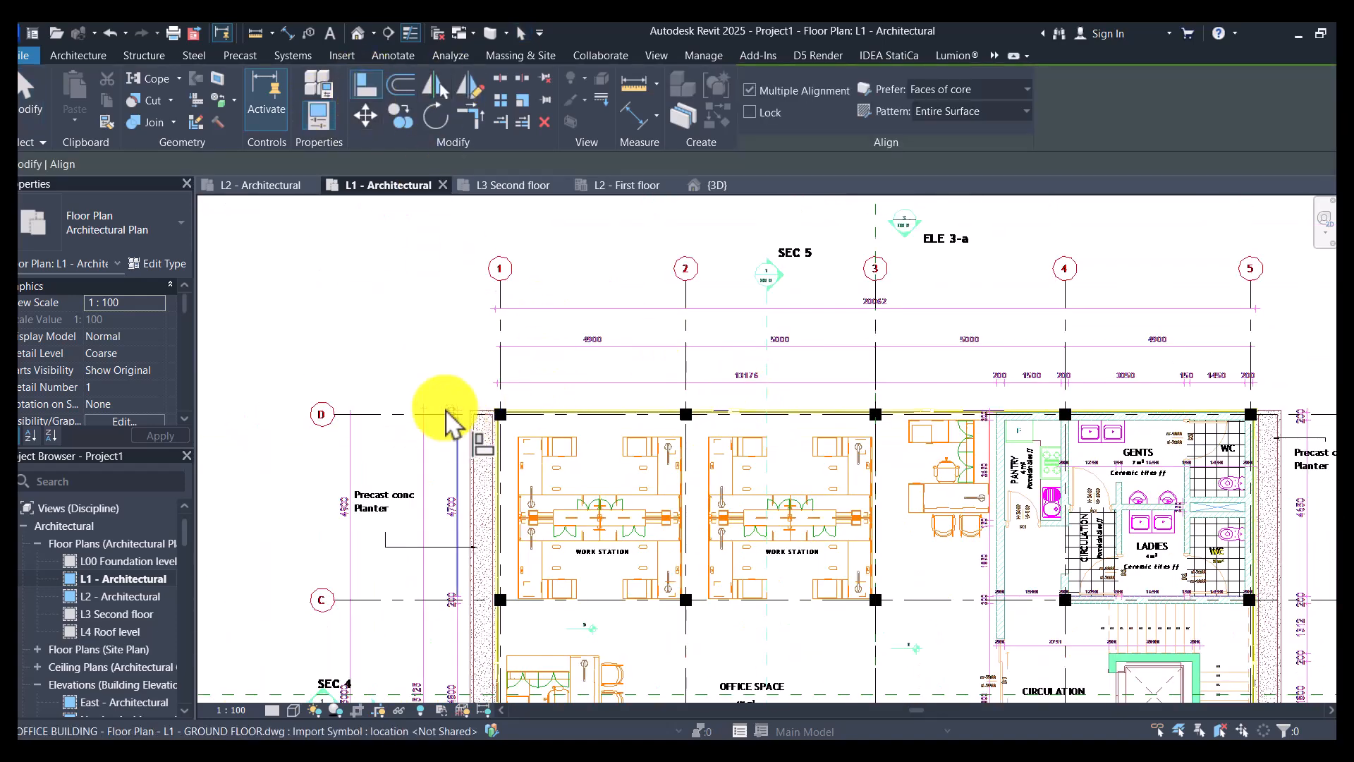
scroll(424, 412, "up", 5)
scroll(602, 400, "up", 2)
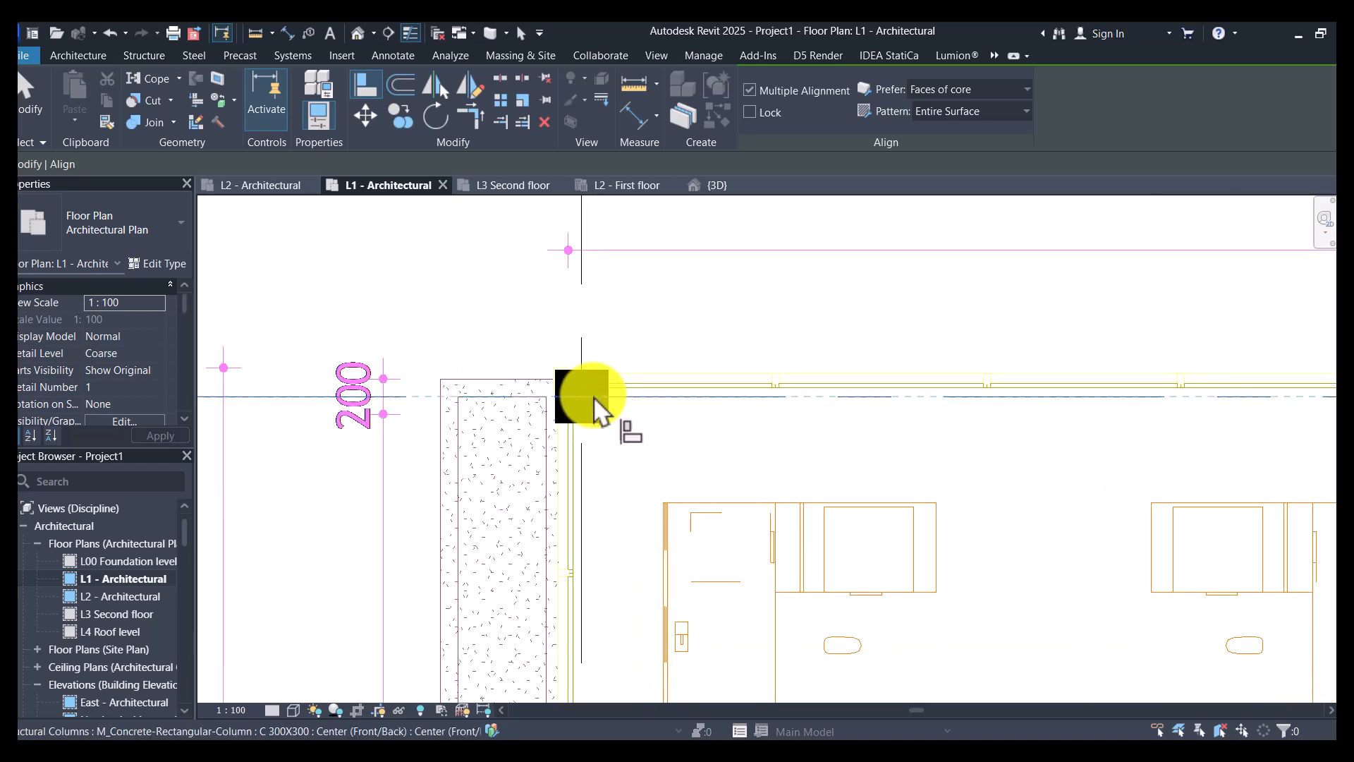
left_click(594, 398)
scroll(358, 429, "down", 5)
scroll(811, 406, "up", 4)
left_click(832, 420)
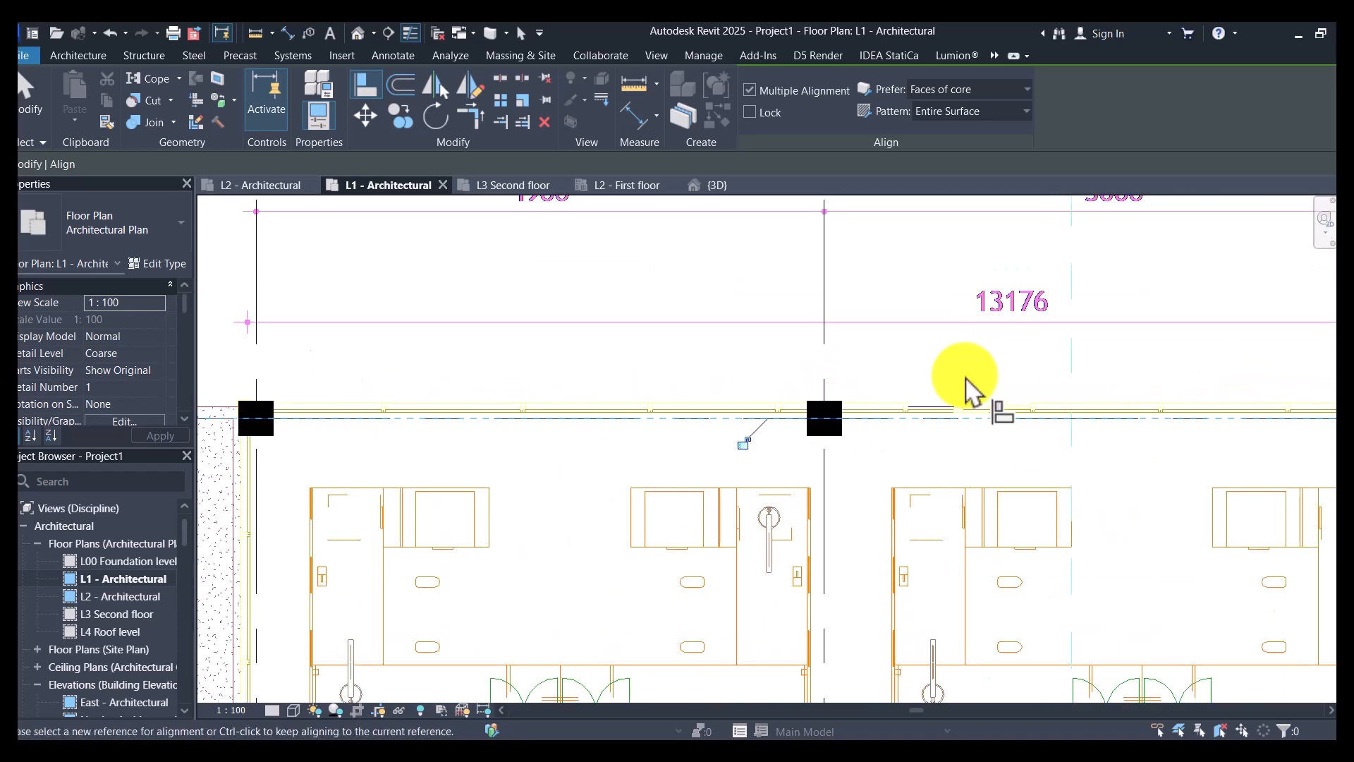
- Align the columns at grids 3, 4 and 5 with the grid D line
scroll(864, 417, "down", 3)
scroll(1042, 393, "up", 3)
scroll(732, 459, "up", 3)
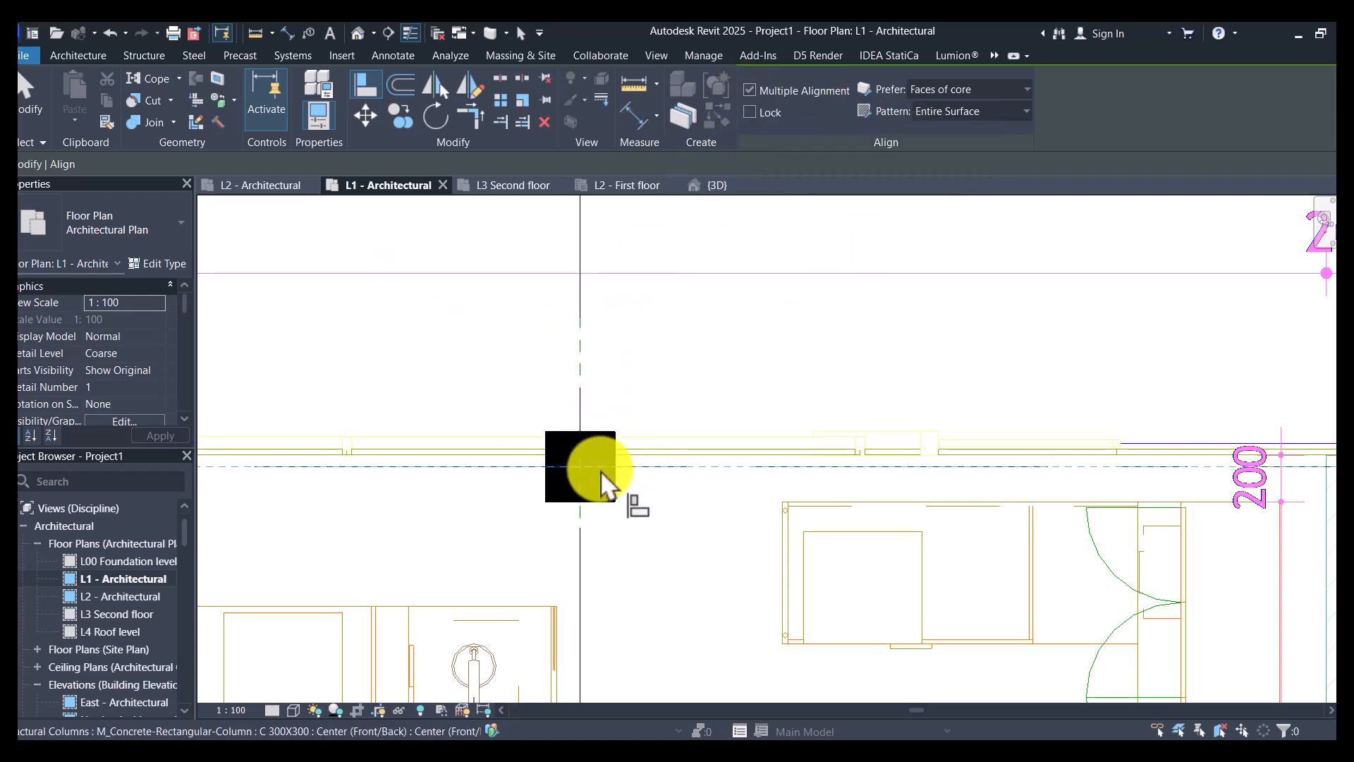
scroll(426, 457, "down", 5)
scroll(936, 454, "up", 3)
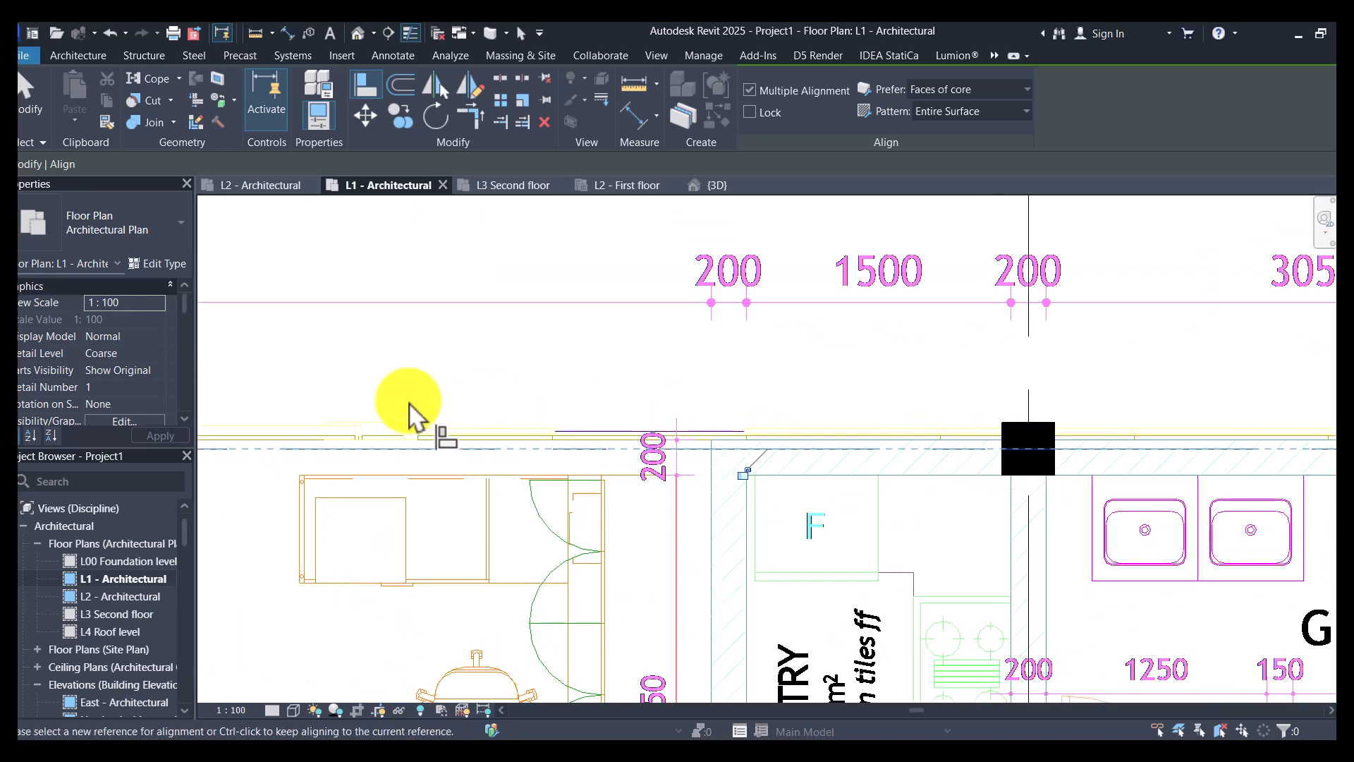
scroll(407, 408, "down", 5)
scroll(938, 423, "up", 4)
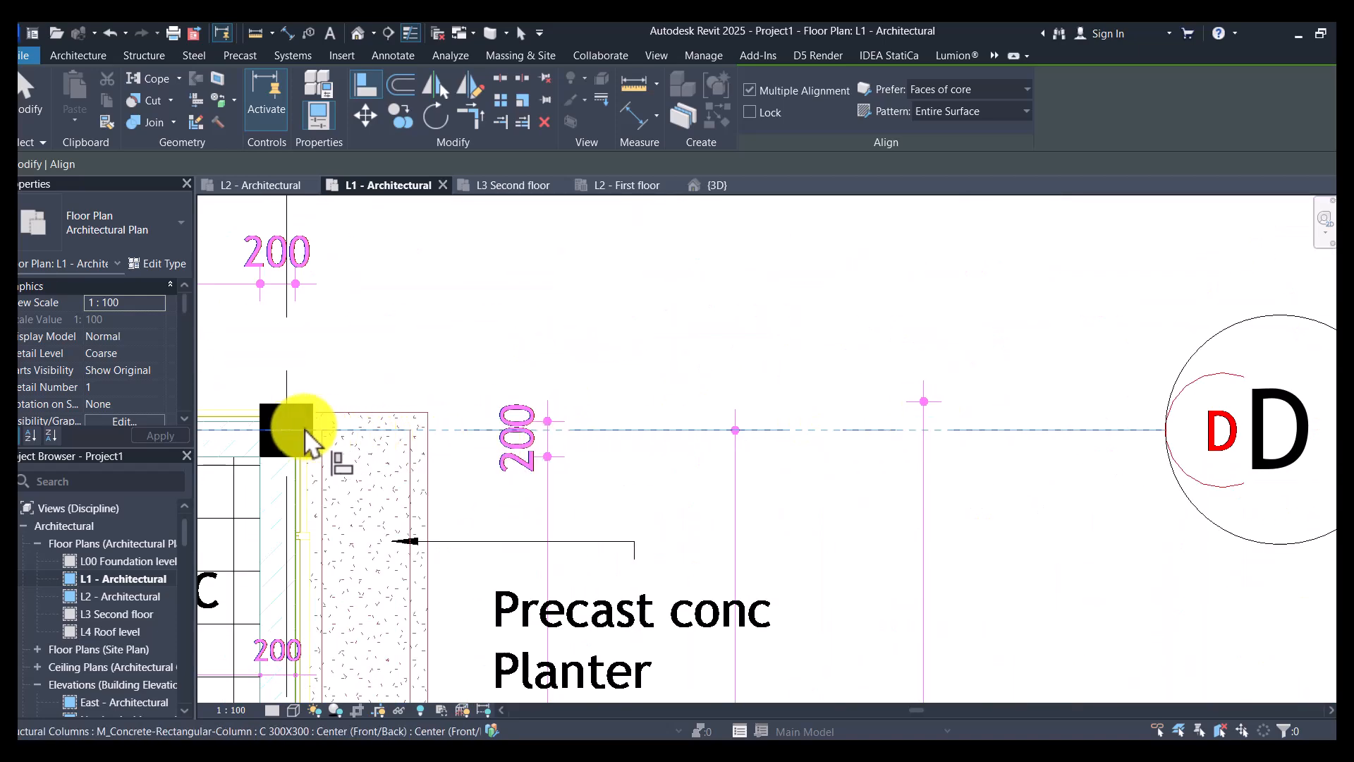
scroll(1151, 295, "down", 6)
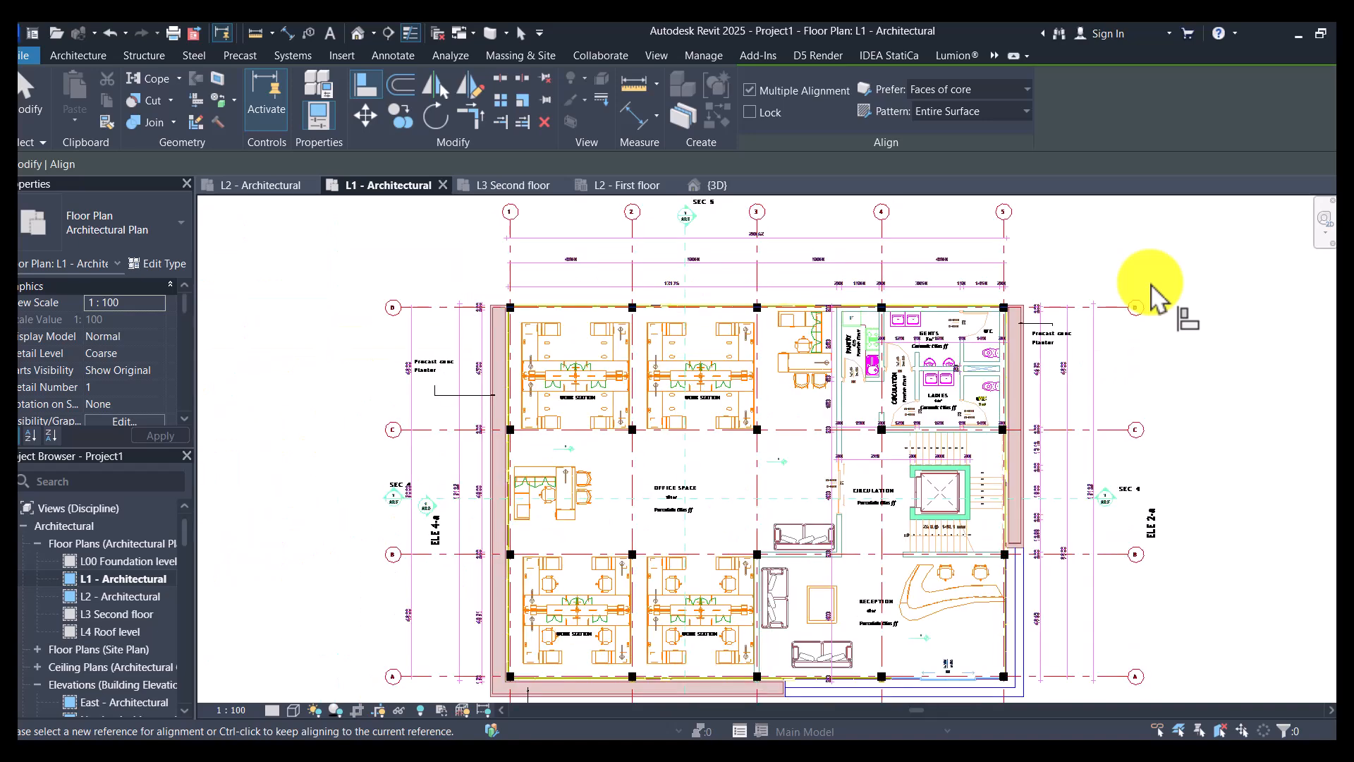
- Align the columns along grid C at grids 3, 4 and 5 with the grid C line
scroll(674, 462, "up", 4)
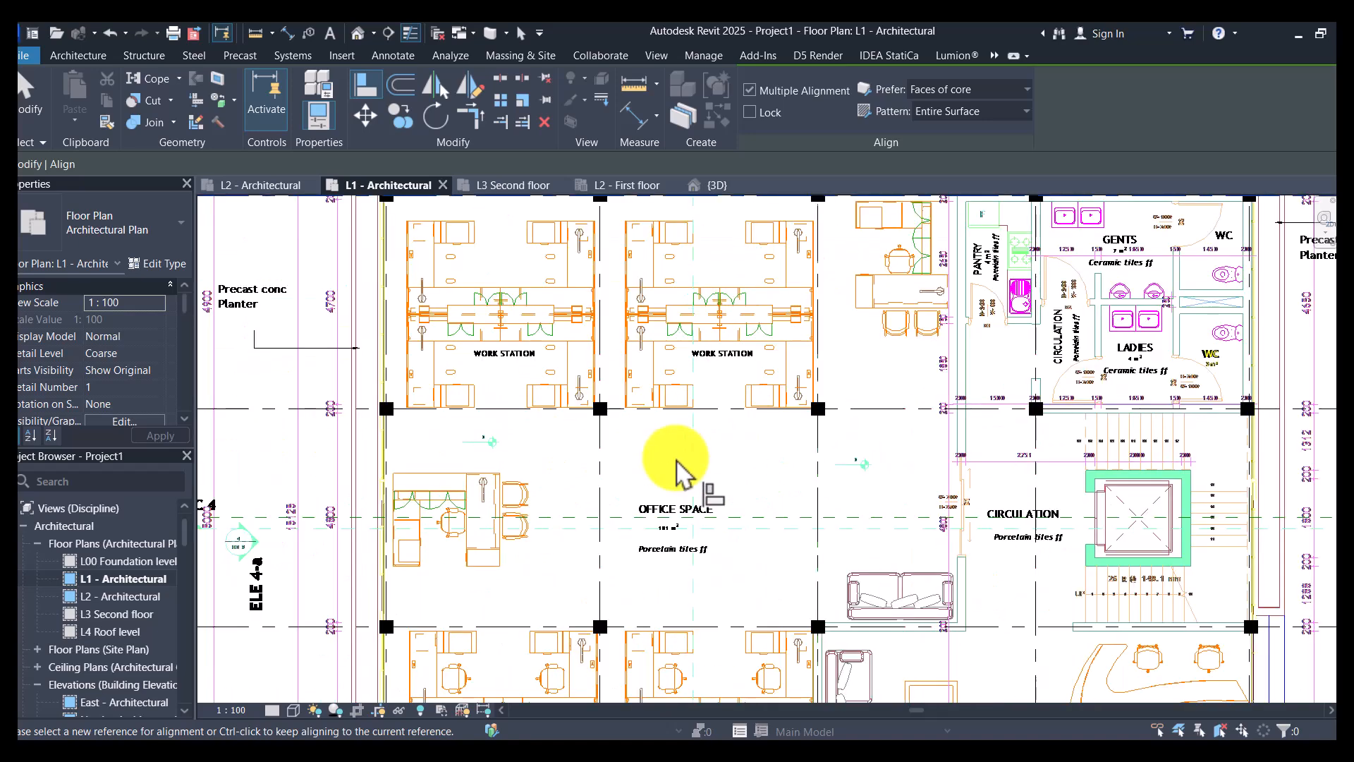
scroll(817, 414, "up", 5)
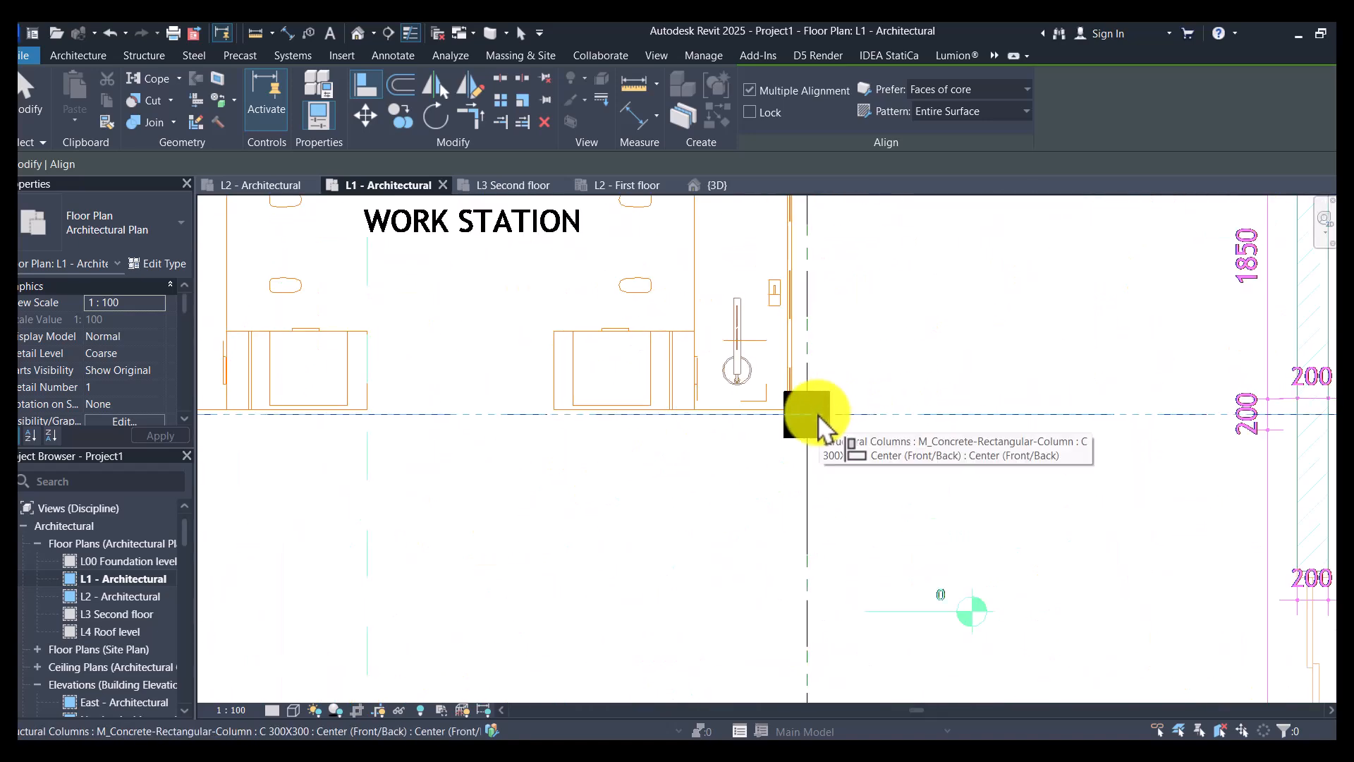
scroll(603, 442, "down", 3)
scroll(1117, 431, "up", 2)
scroll(1044, 433, "up", 1)
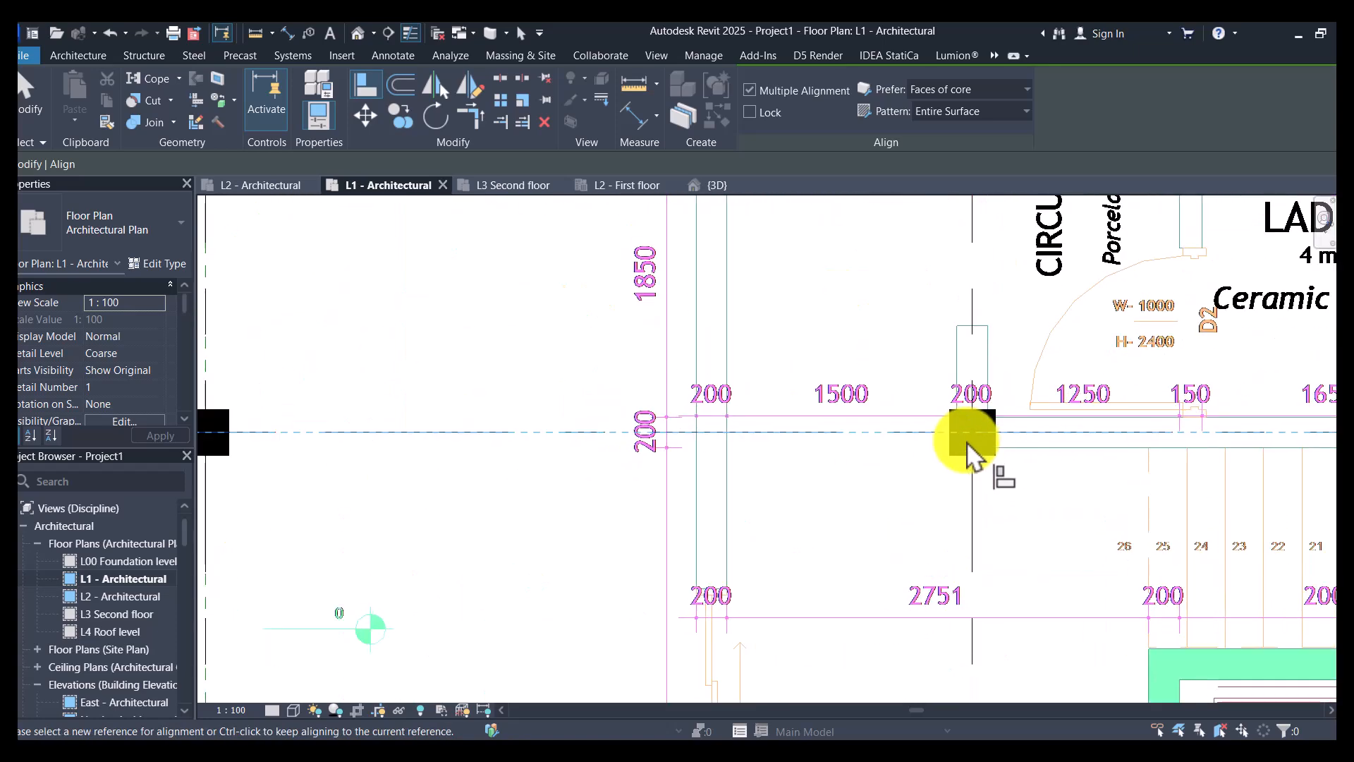
left_click(975, 437)
scroll(1044, 439, "down", 3)
scroll(1074, 448, "up", 4)
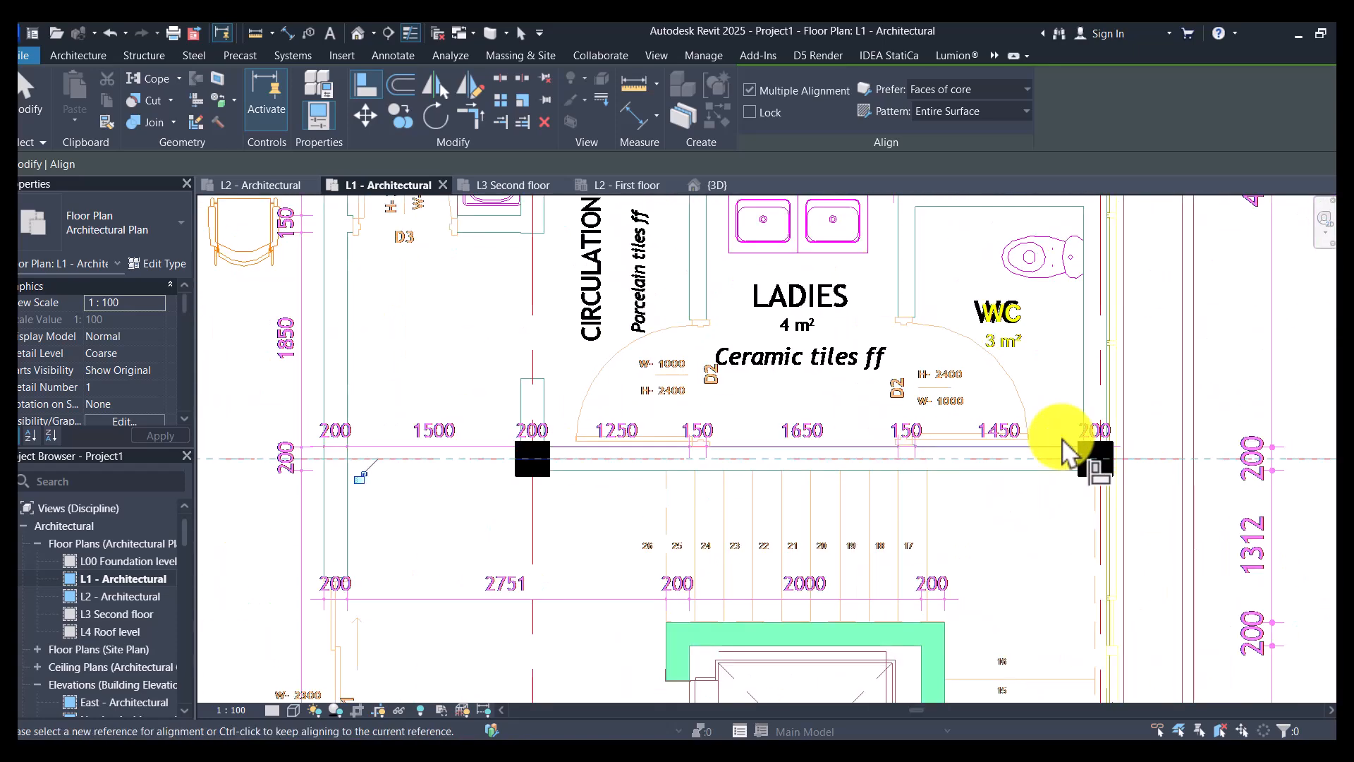
scroll(840, 444, "down", 5)
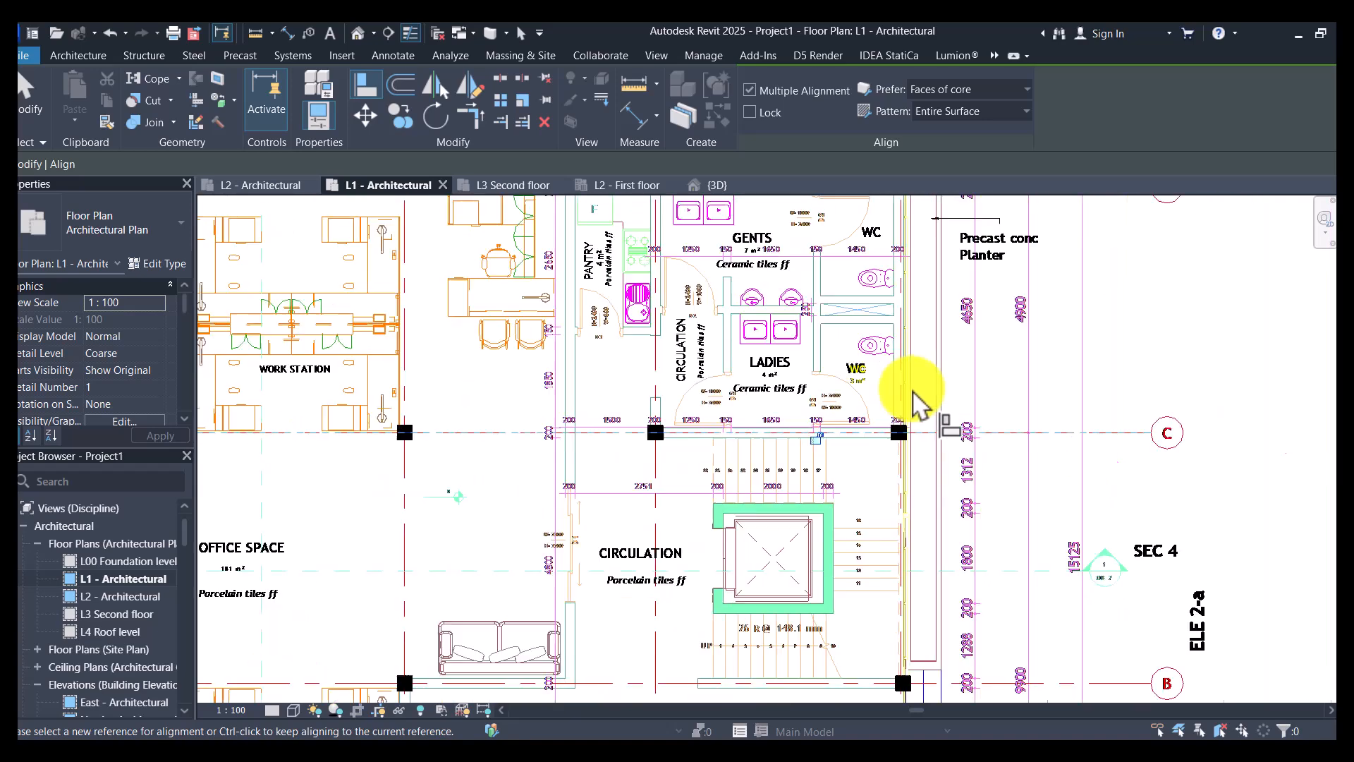
- Align the column at the intersection of grids B and 5 with the grid B line
scroll(939, 564, "up", 5)
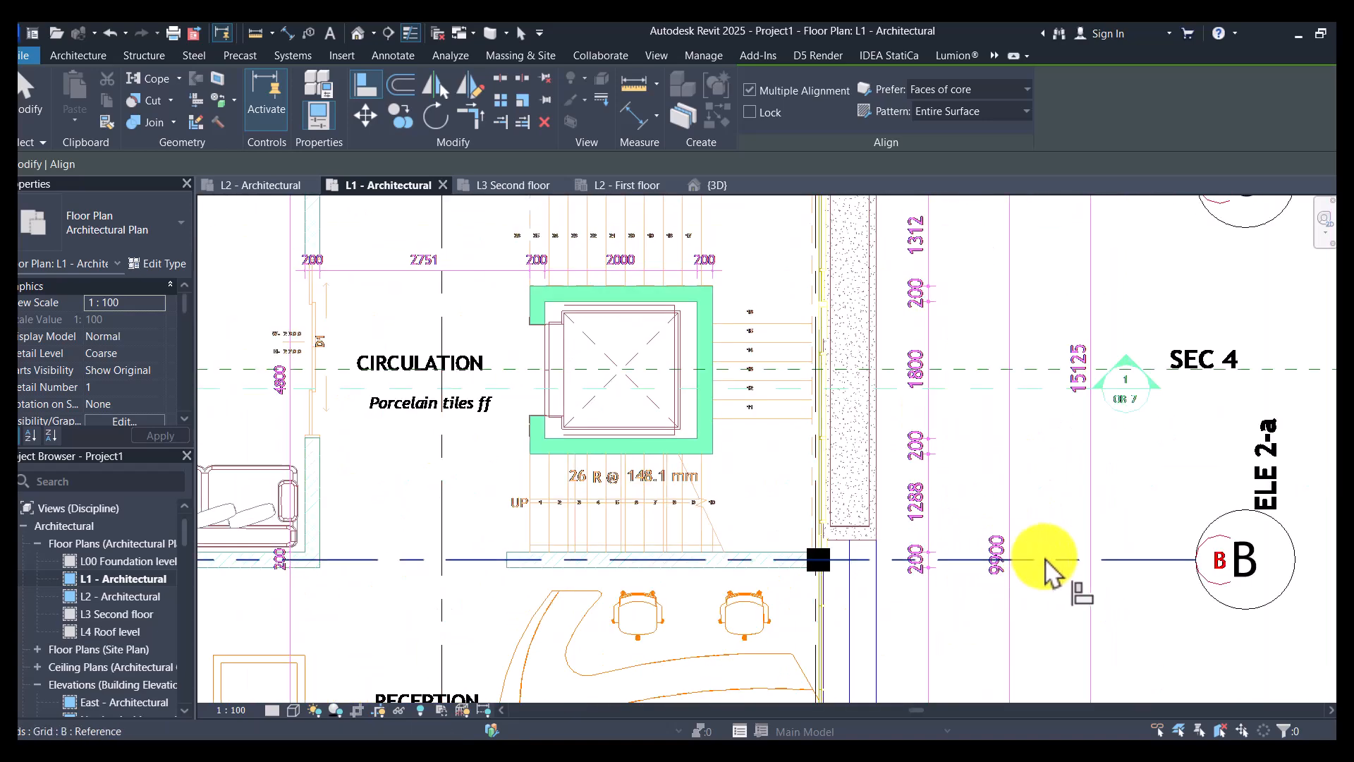
left_click(822, 557)
scroll(821, 557, "up", 2)
scroll(818, 564, "down", 2)
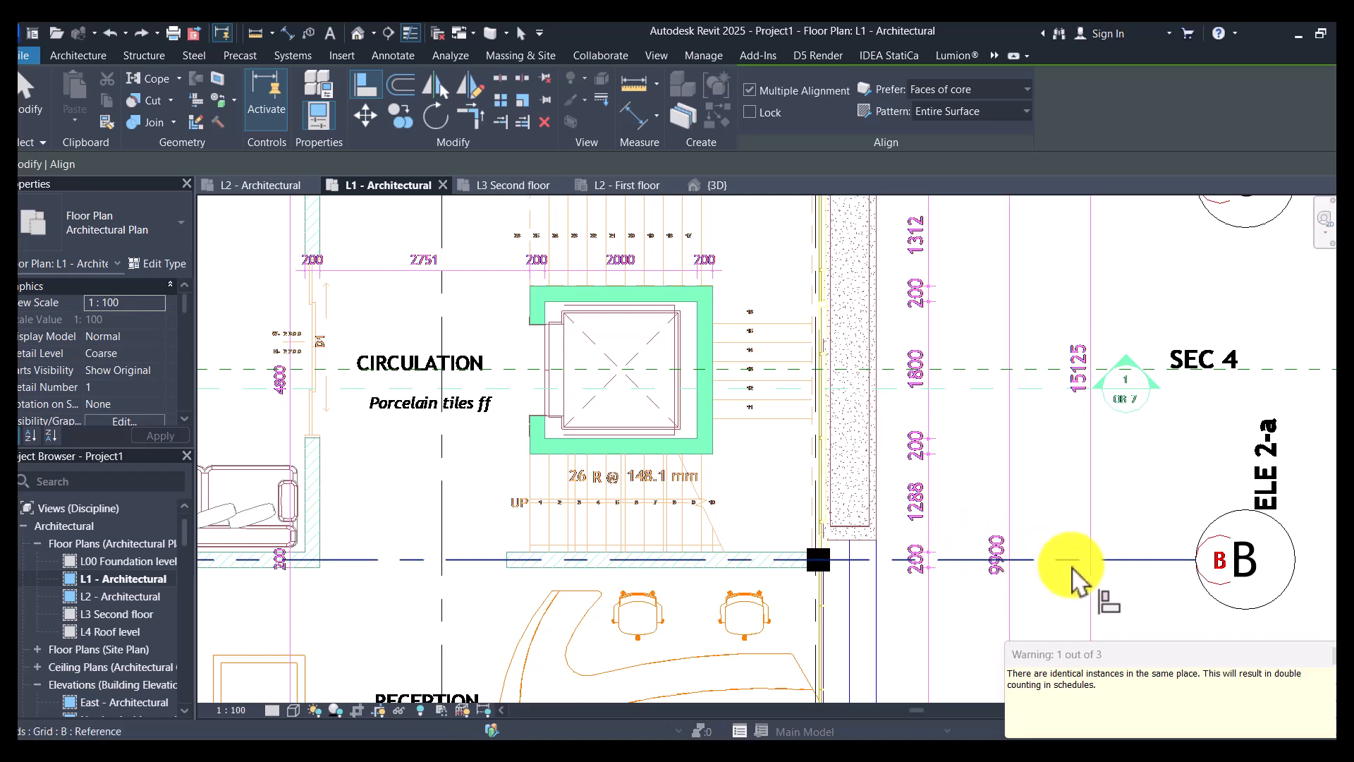
scroll(823, 564, "up", 4)
left_click(862, 564)
scroll(898, 454, "down", 5)
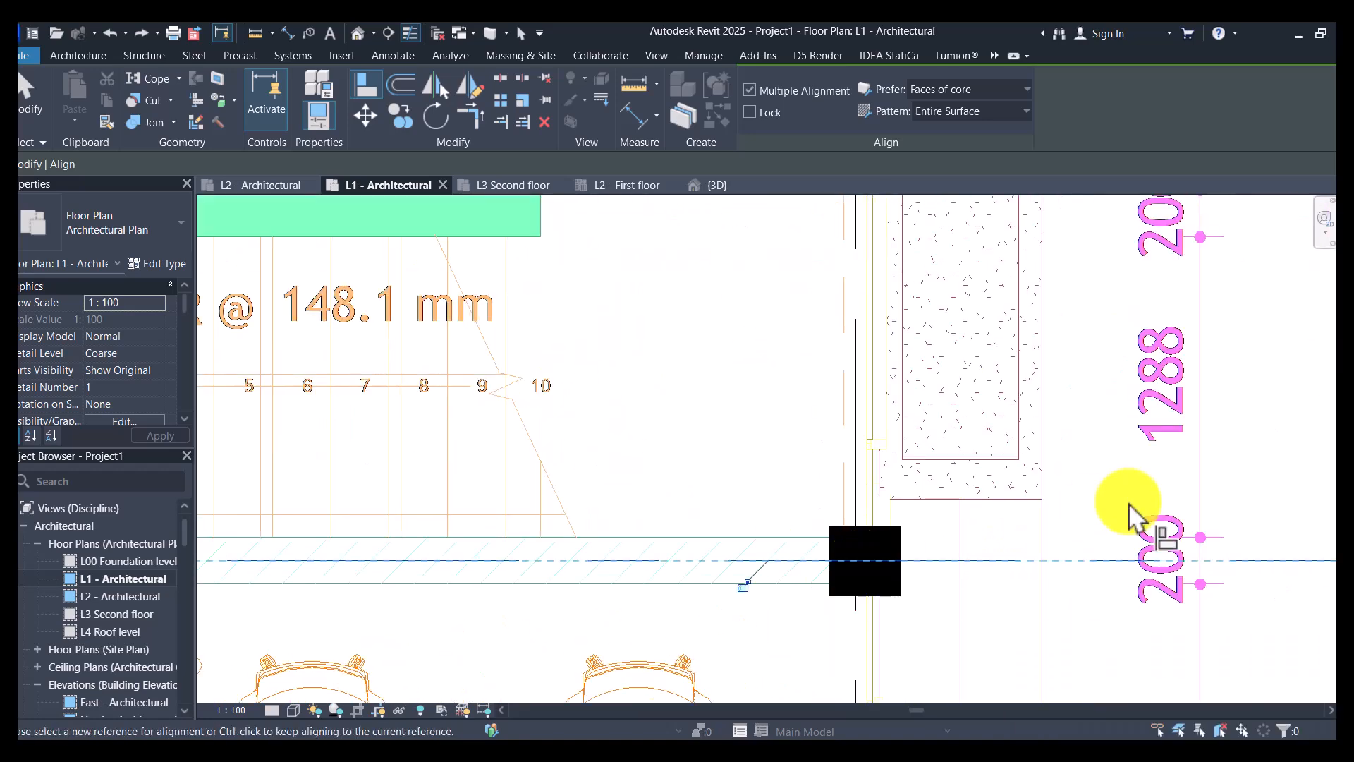
- Align the remaining columns along grid B, including the one at grid 2, with the grid line
scroll(621, 508, "up", 4)
scroll(592, 459, "up", 2)
scroll(952, 453, "down", 5)
scroll(866, 459, "up", 4)
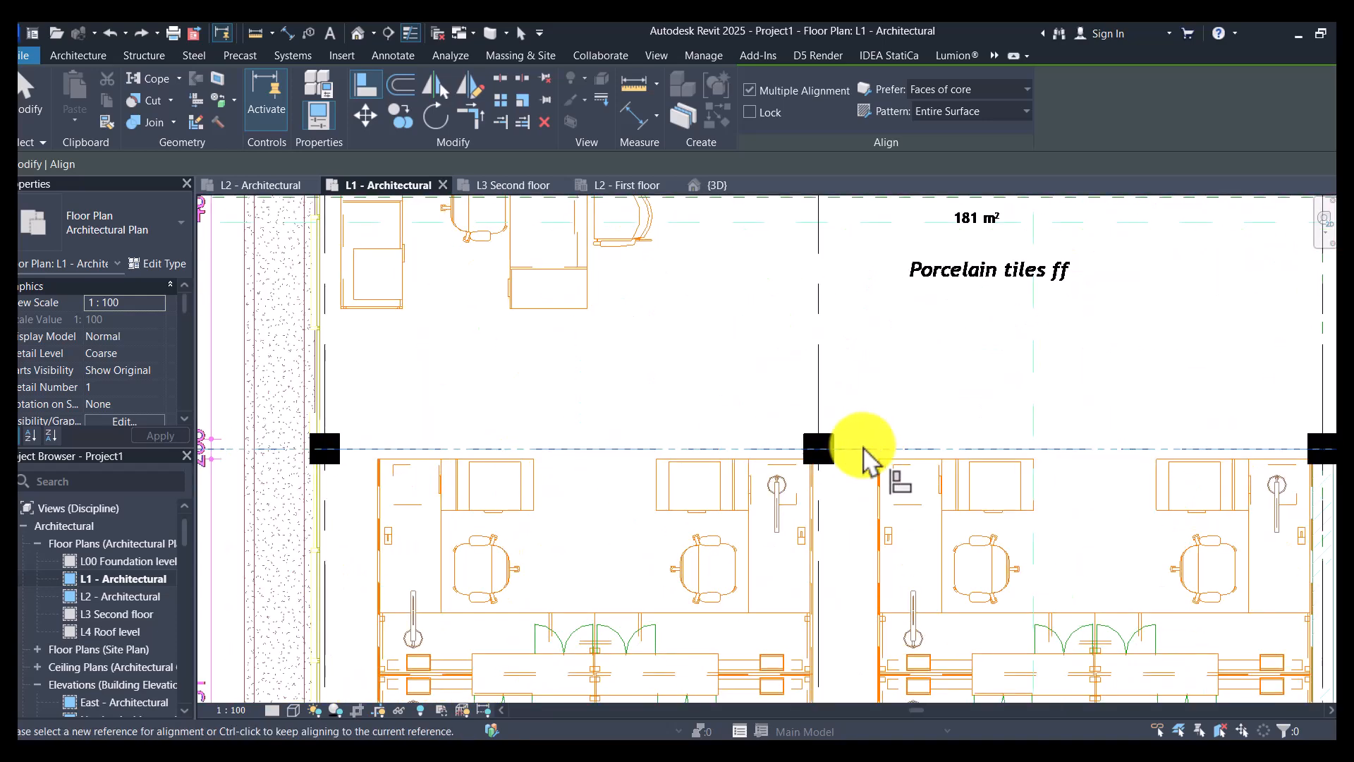
left_click(816, 452)
scroll(508, 350, "down", 1)
- Align the row of columns along grid A, from grid 1 to grid 5, with the grid A line
scroll(502, 337, "down", 3)
scroll(536, 464, "down", 4)
scroll(538, 527, "up", 5)
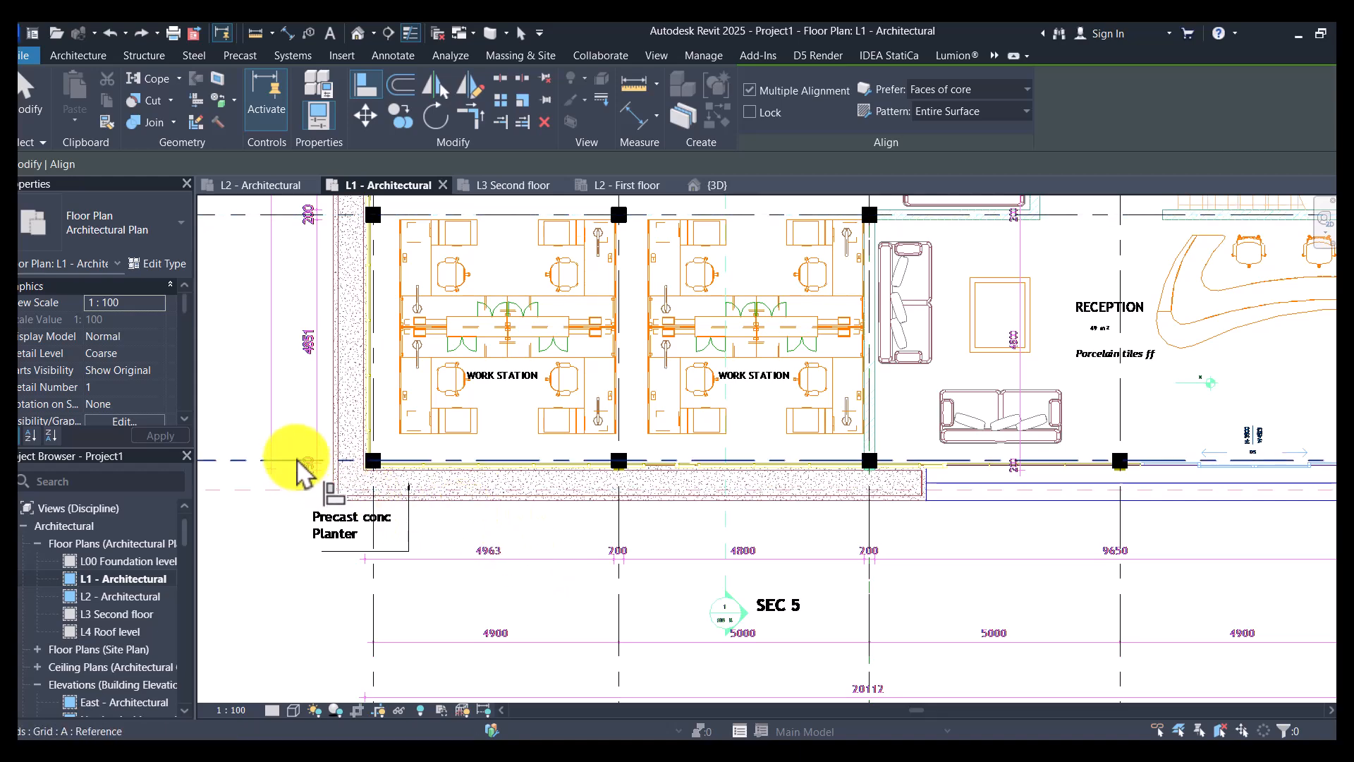
scroll(367, 466, "up", 4)
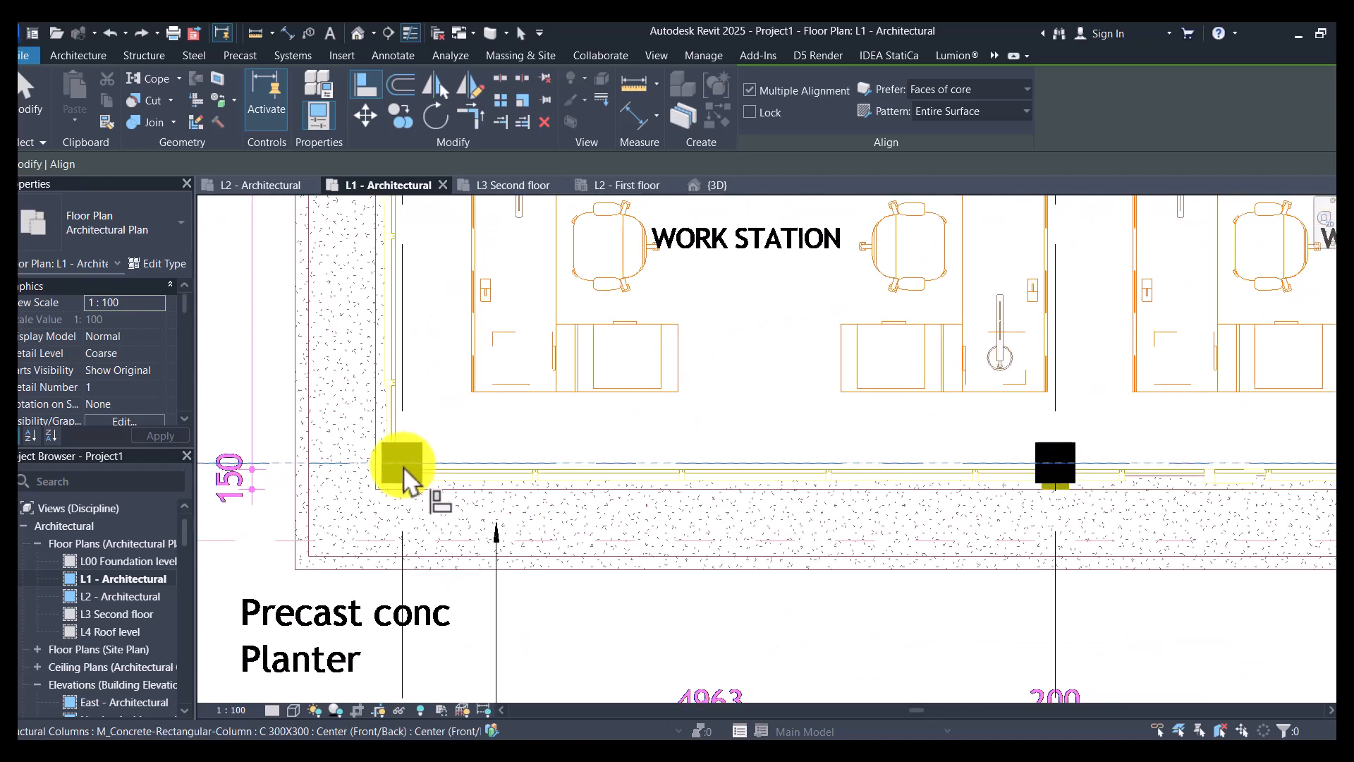
scroll(967, 469, "down", 3)
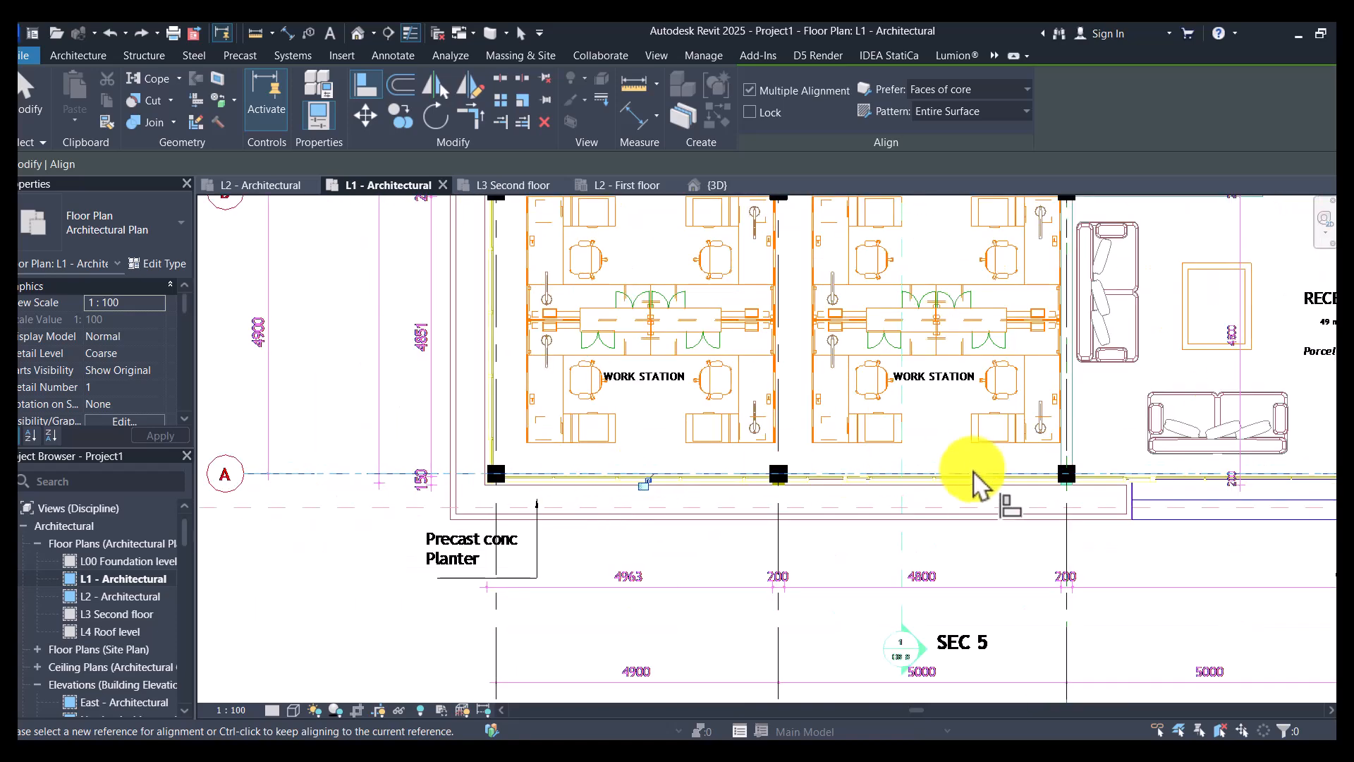
scroll(991, 486, "up", 2)
scroll(345, 494, "down", 5)
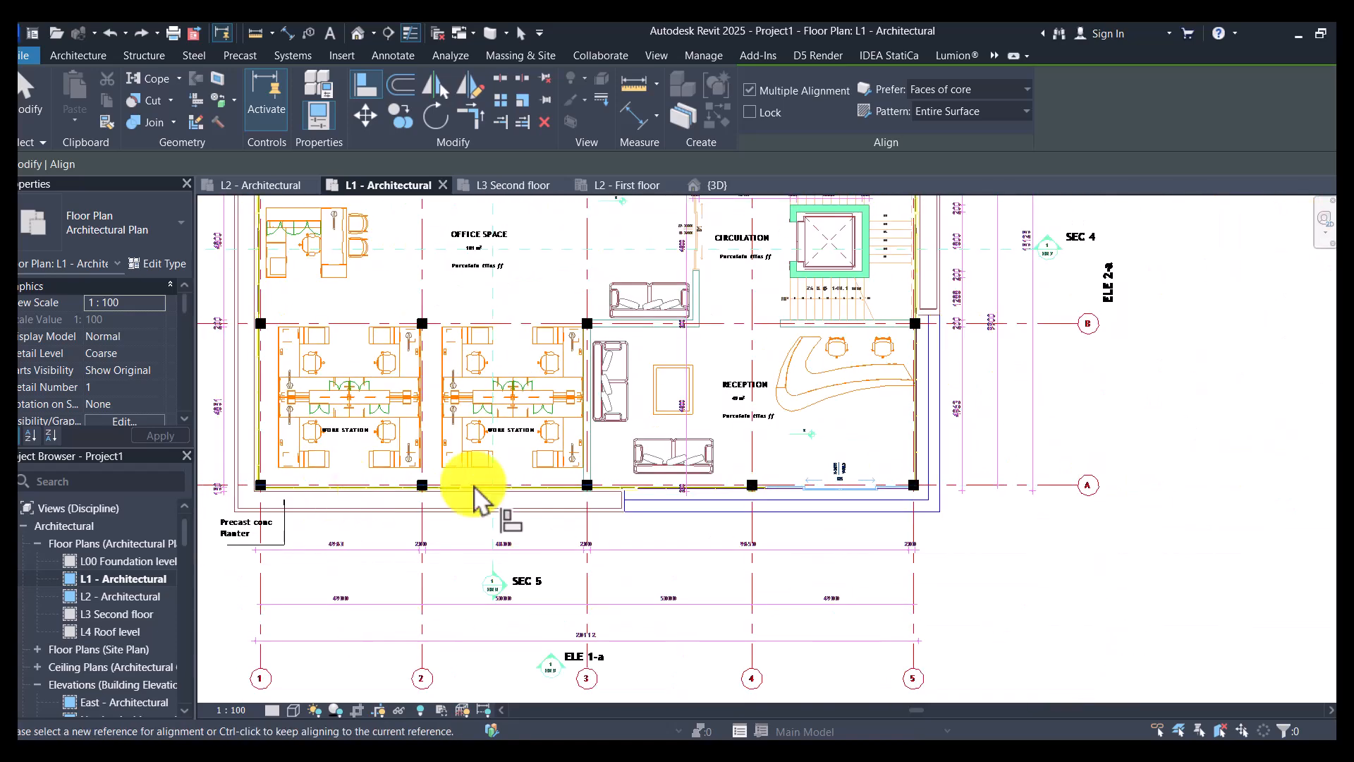
scroll(738, 503, "up", 6)
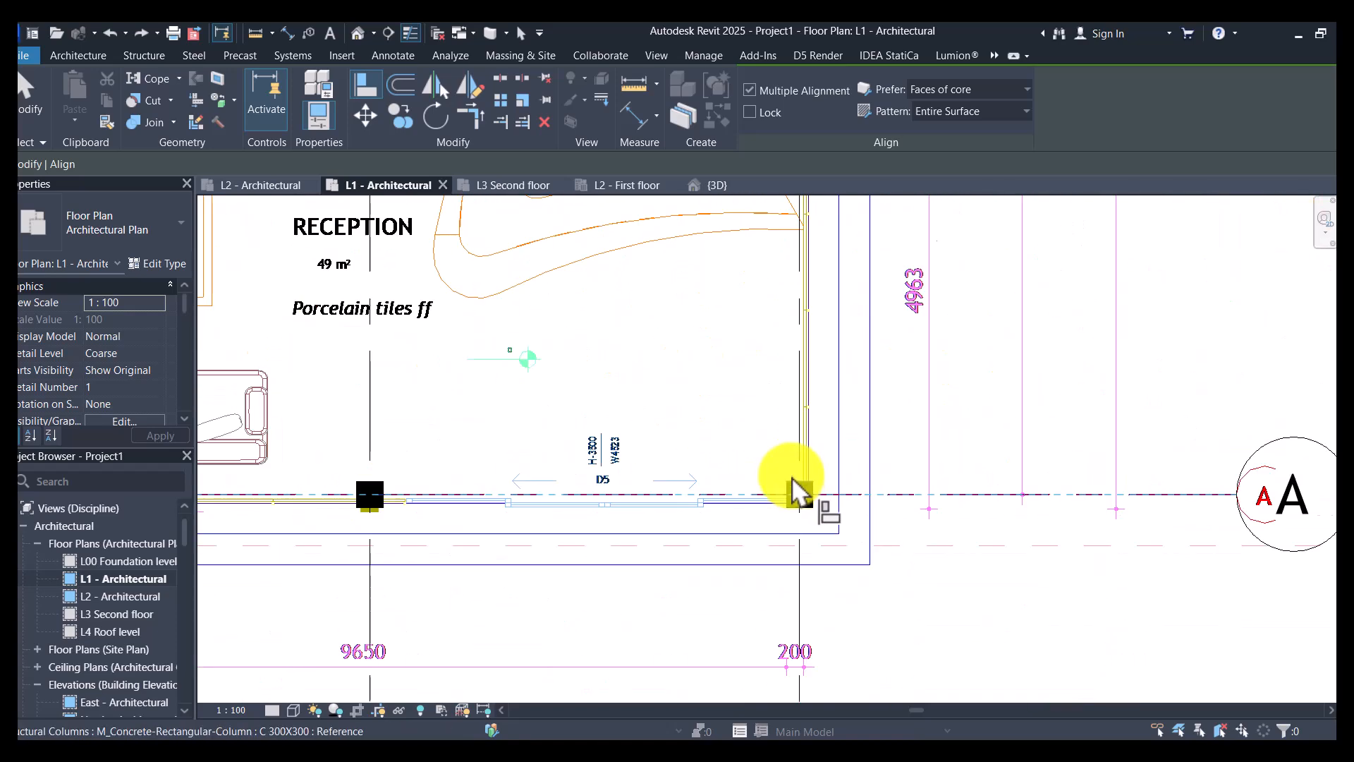
scroll(862, 494, "down", 3)
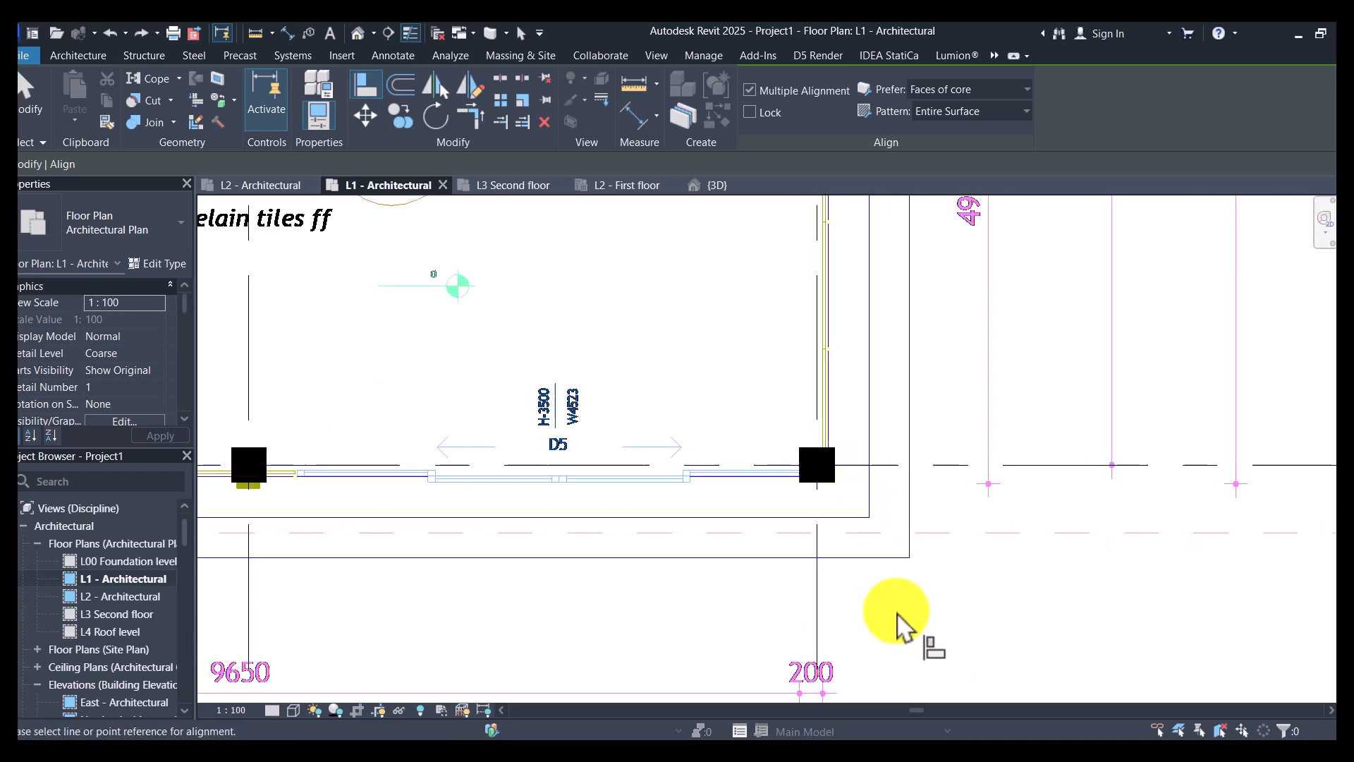
- Align the grid A and grid B columns at the building's east edge with the grid 5 line
scroll(816, 489, "up", 2)
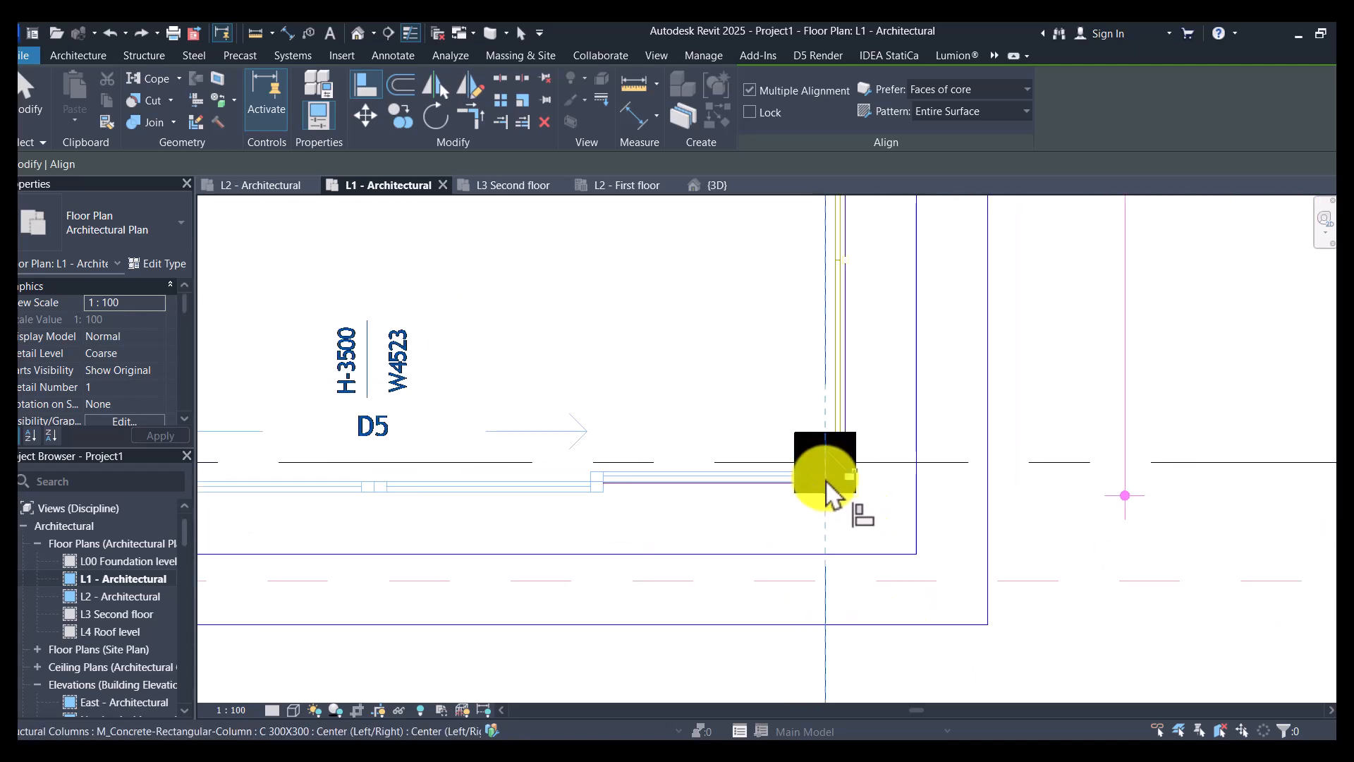
scroll(859, 583, "down", 4)
scroll(868, 447, "up", 4)
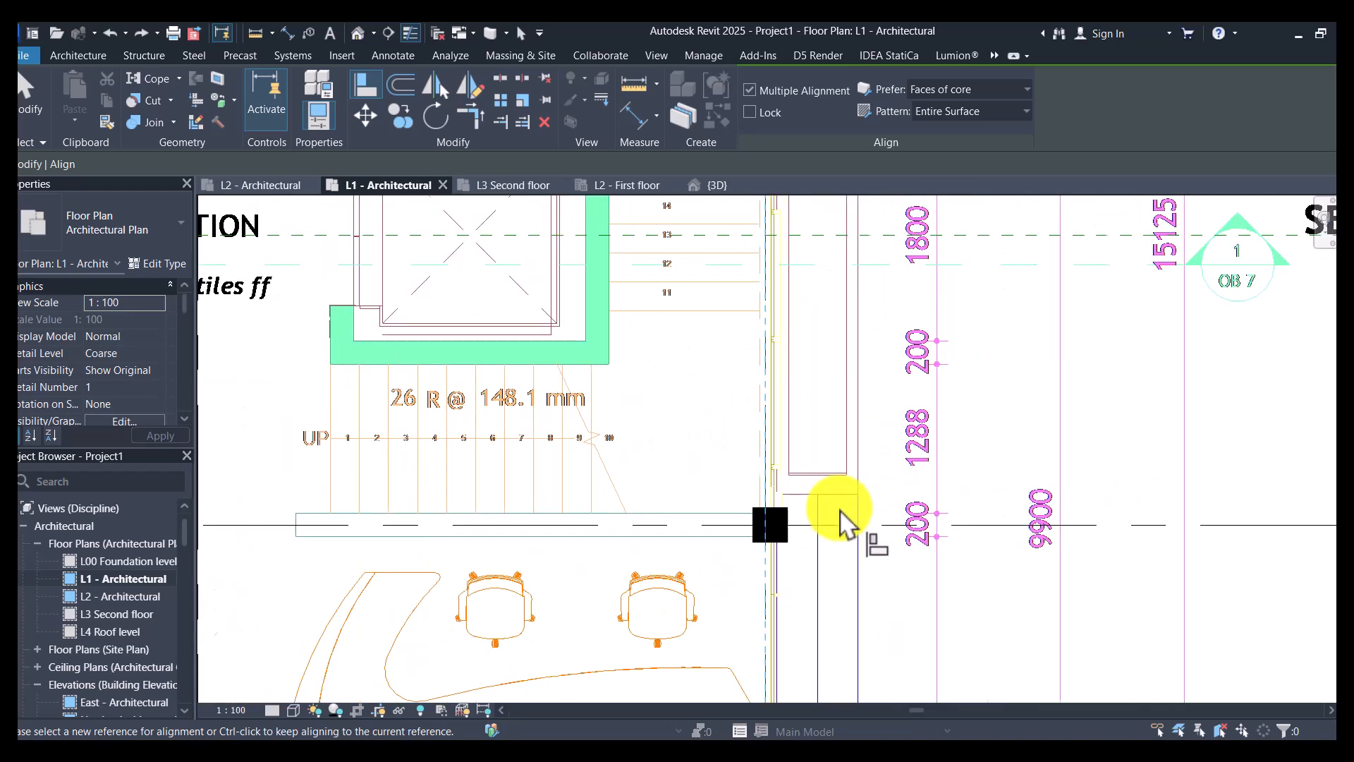
scroll(841, 522, "up", 2)
scroll(735, 366, "down", 4)
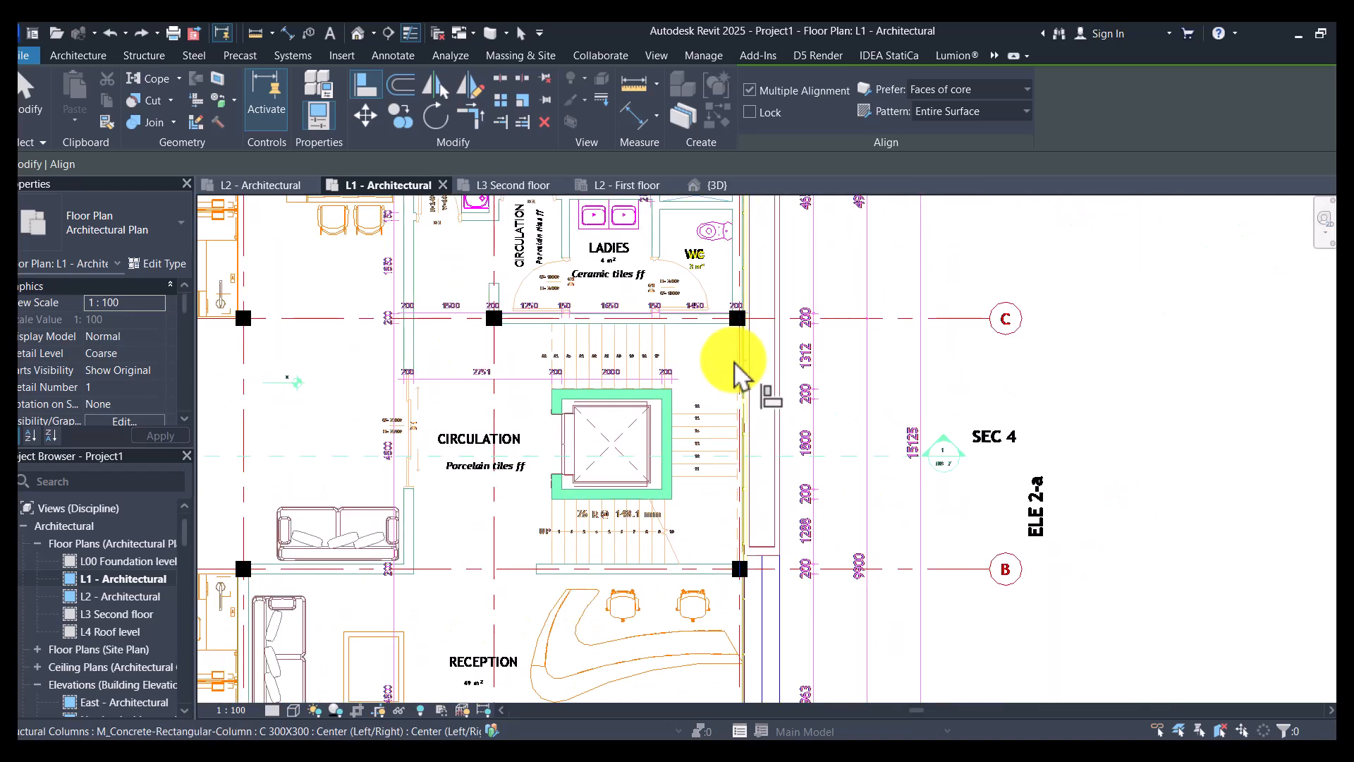
- Align the grid C and grid D columns at the building's east edge with the grid 5 line
scroll(747, 447, "up", 4)
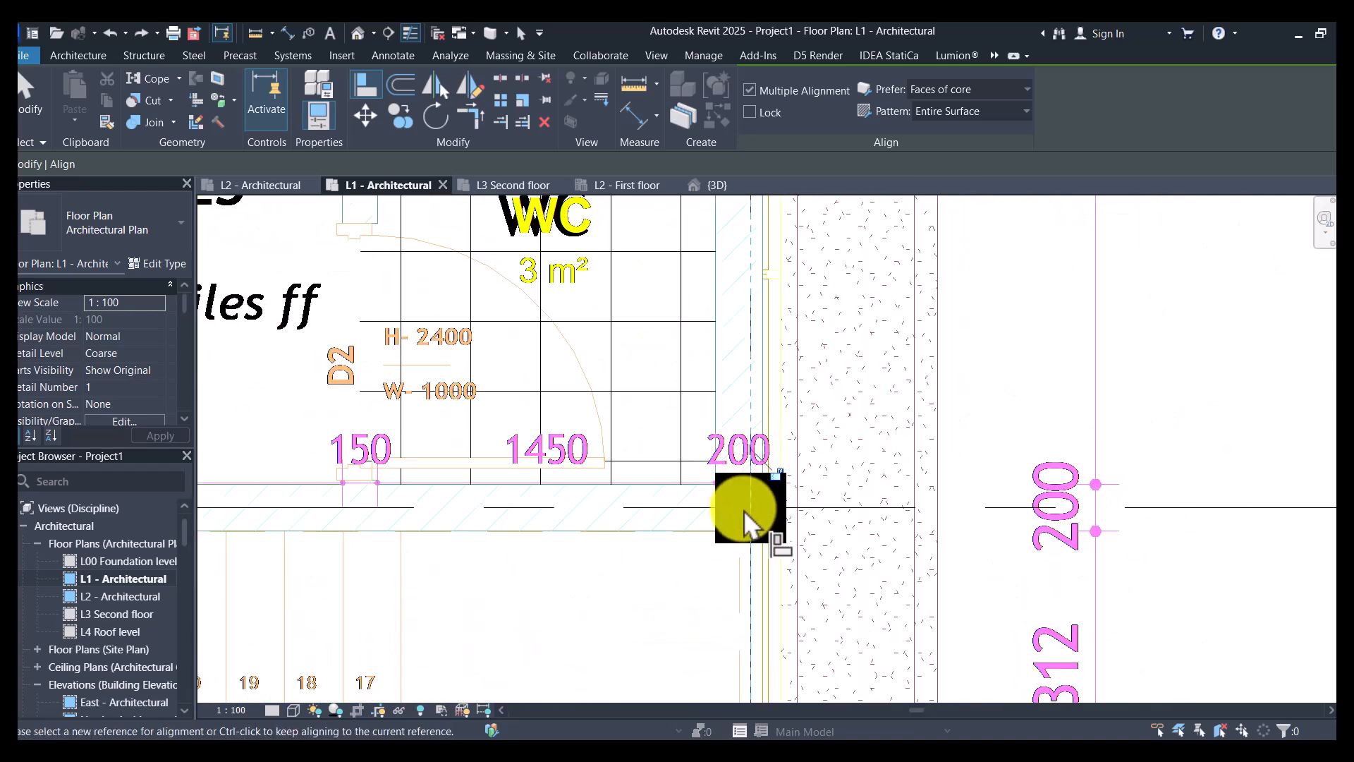
scroll(746, 518, "down", 4)
scroll(750, 311, "up", 4)
left_click(745, 356)
scroll(889, 328, "down", 5)
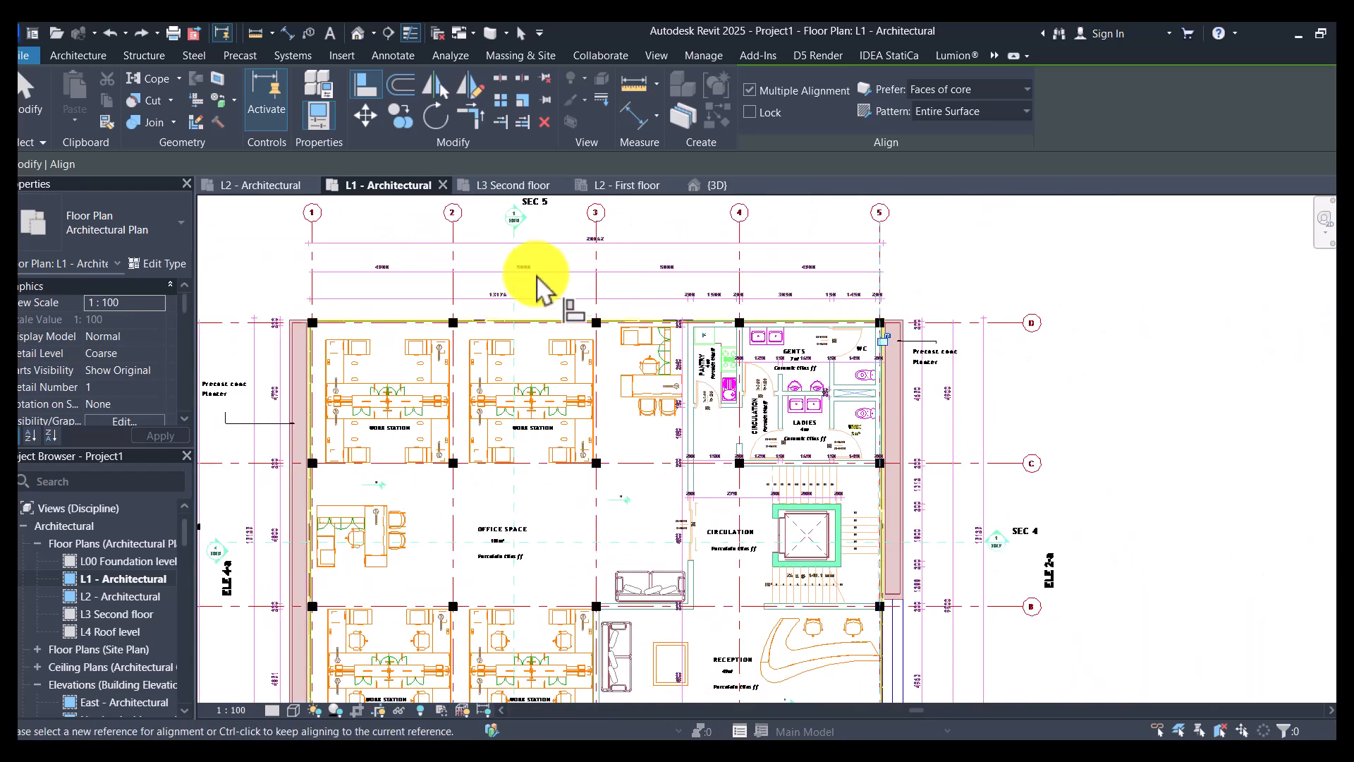
- Align the column at the intersection of grids D and 4 with the grid 4 line and end the alignment
left_click(737, 248)
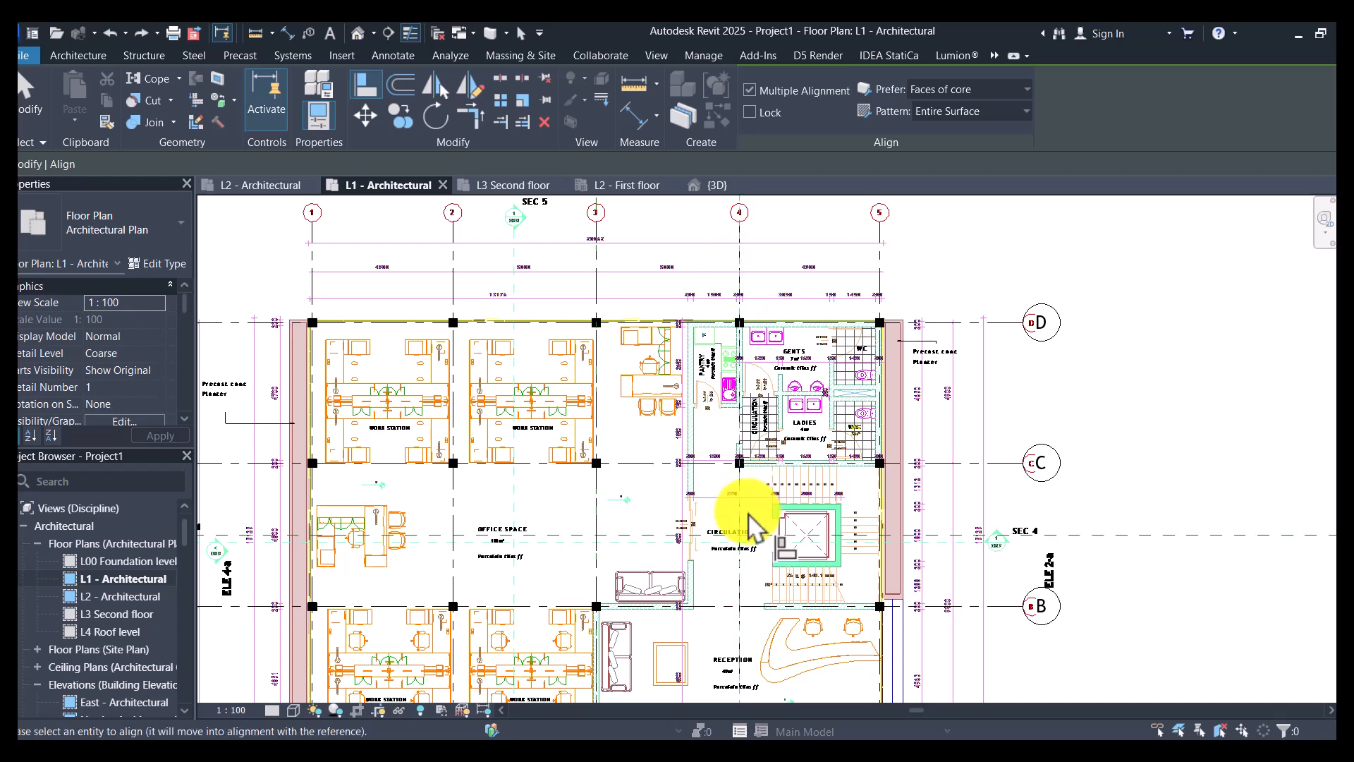
scroll(740, 321, "up", 5)
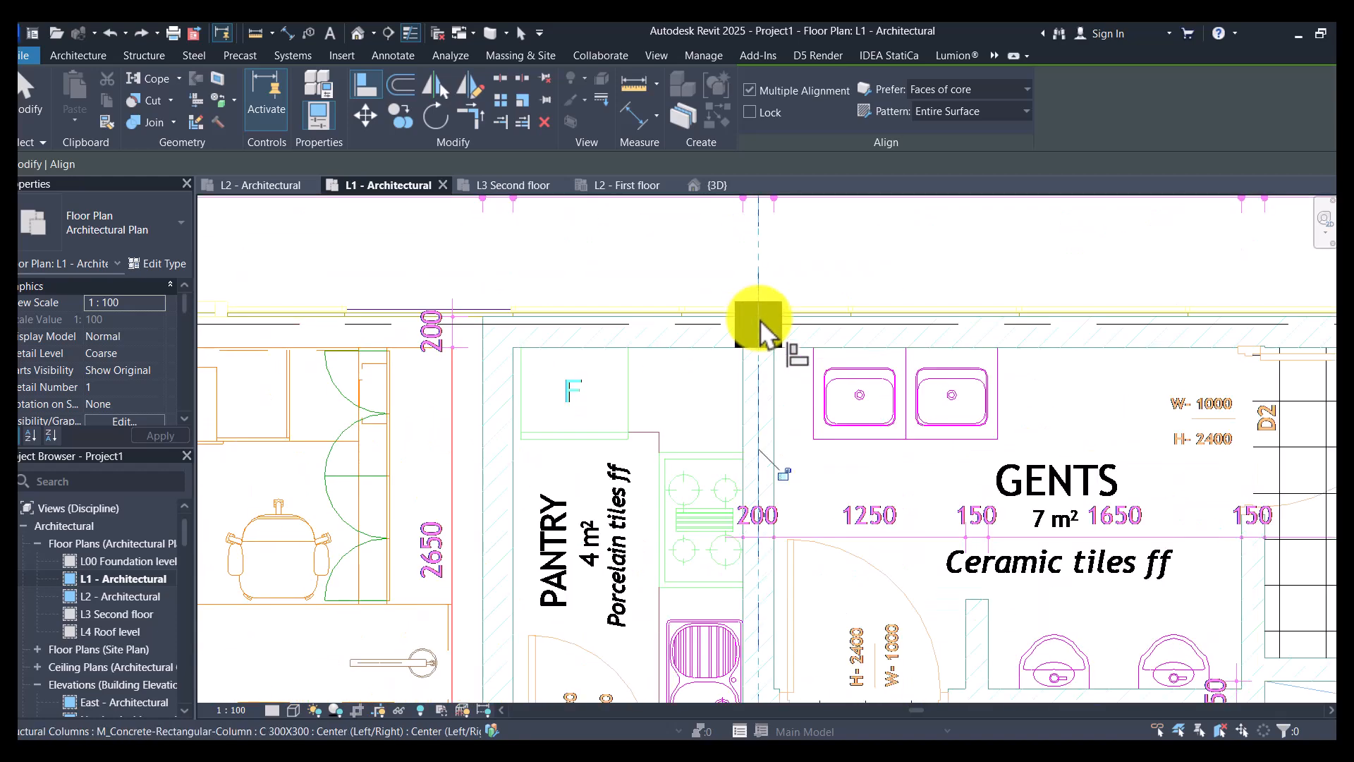
left_click(762, 332)
key("Escape")
scroll(790, 363, "down", 6)
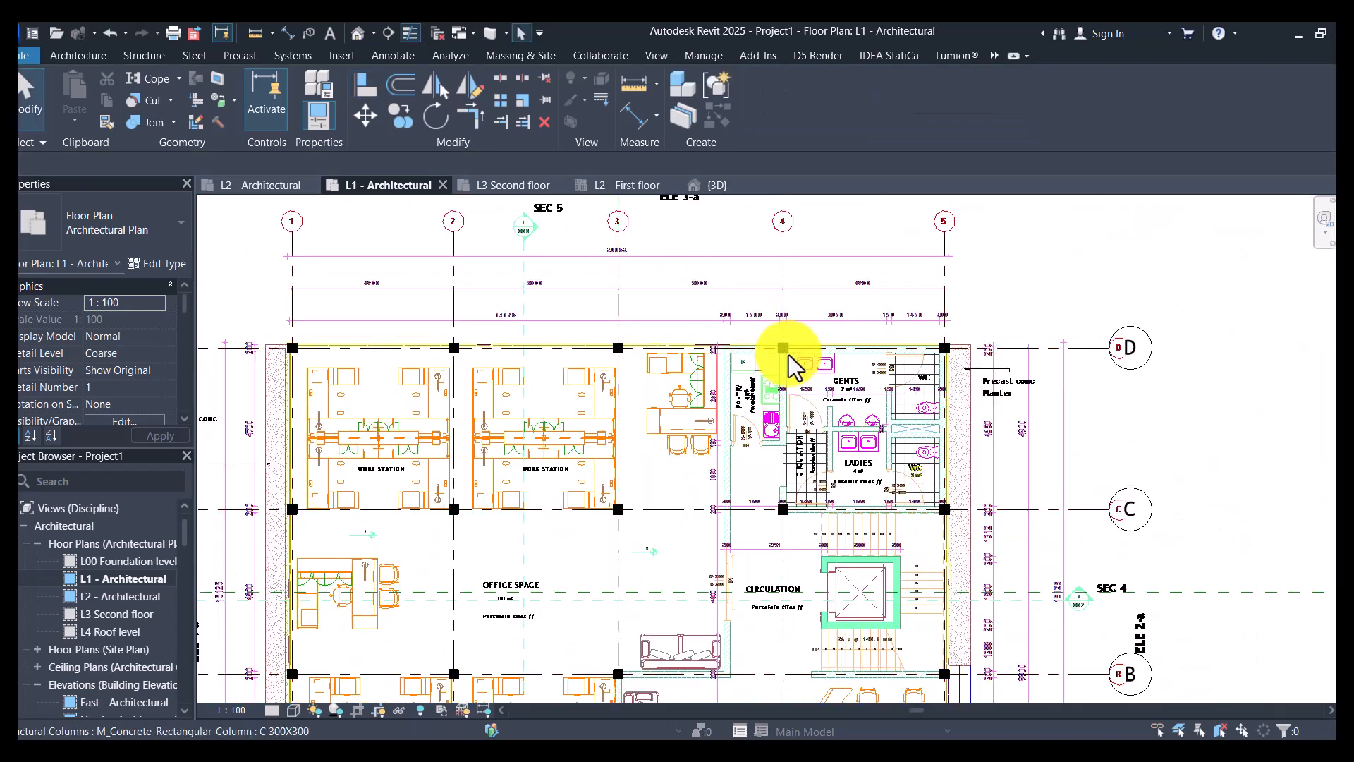
scroll(594, 569, "down", 2)
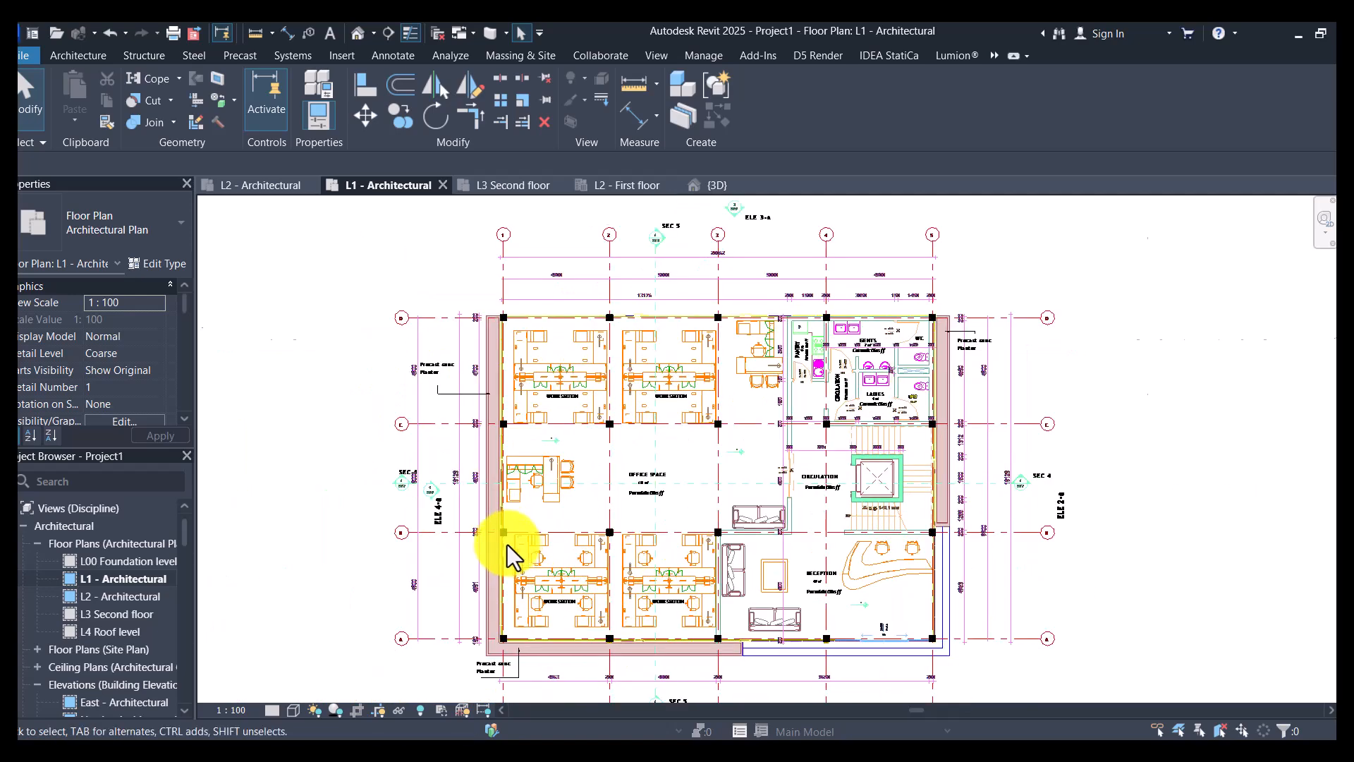
- Select all C 300X300 concrete column instances in the entire project and copy them to the clipboard
scroll(508, 545, "up", 6)
left_click(497, 493)
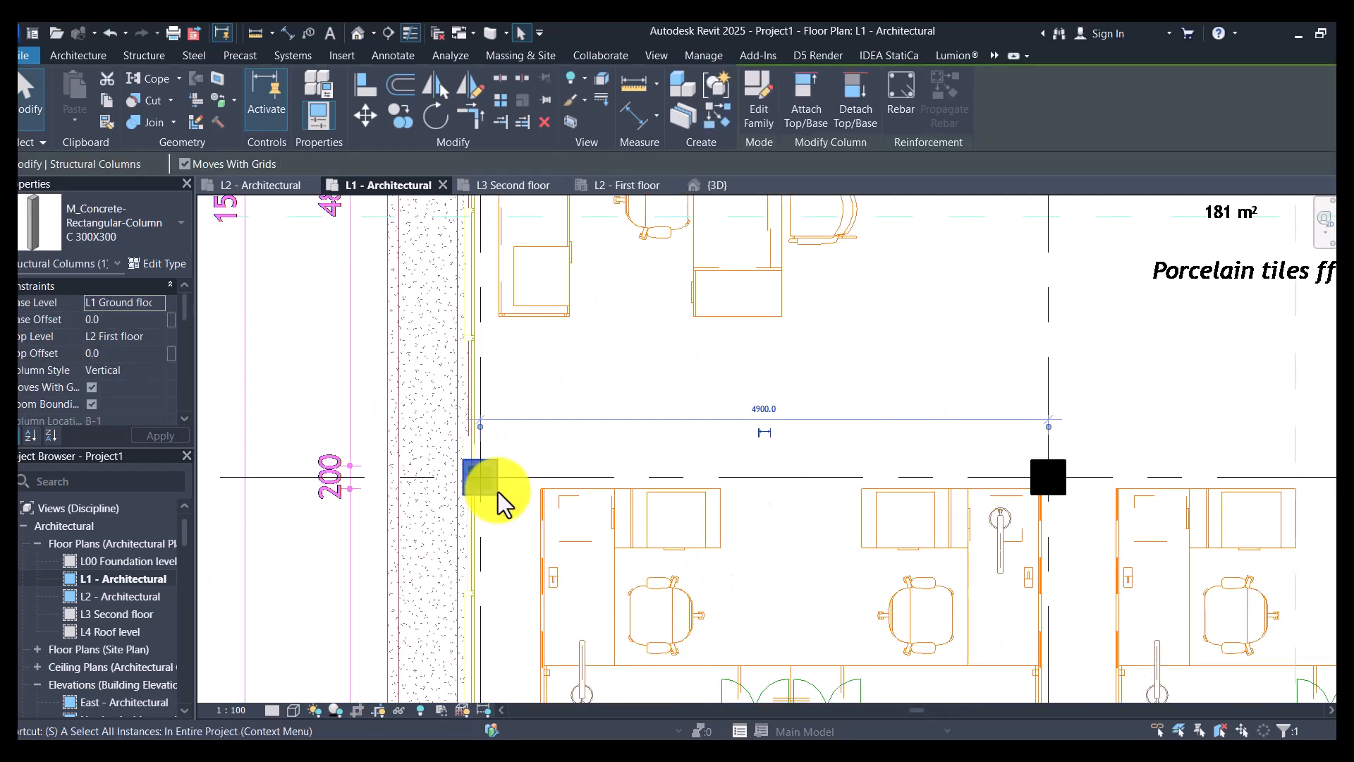
key("s")
key("a")
scroll(493, 490, "down", 3)
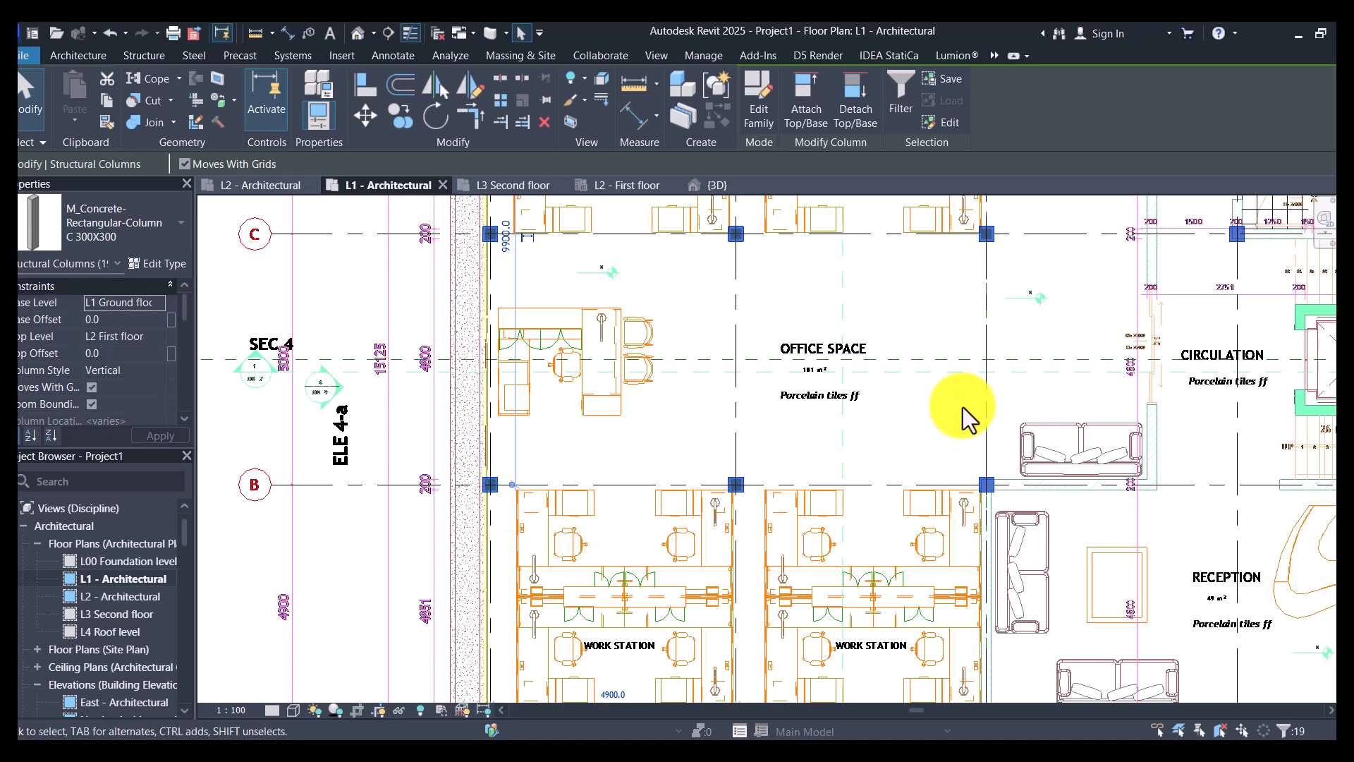
left_click(106, 104)
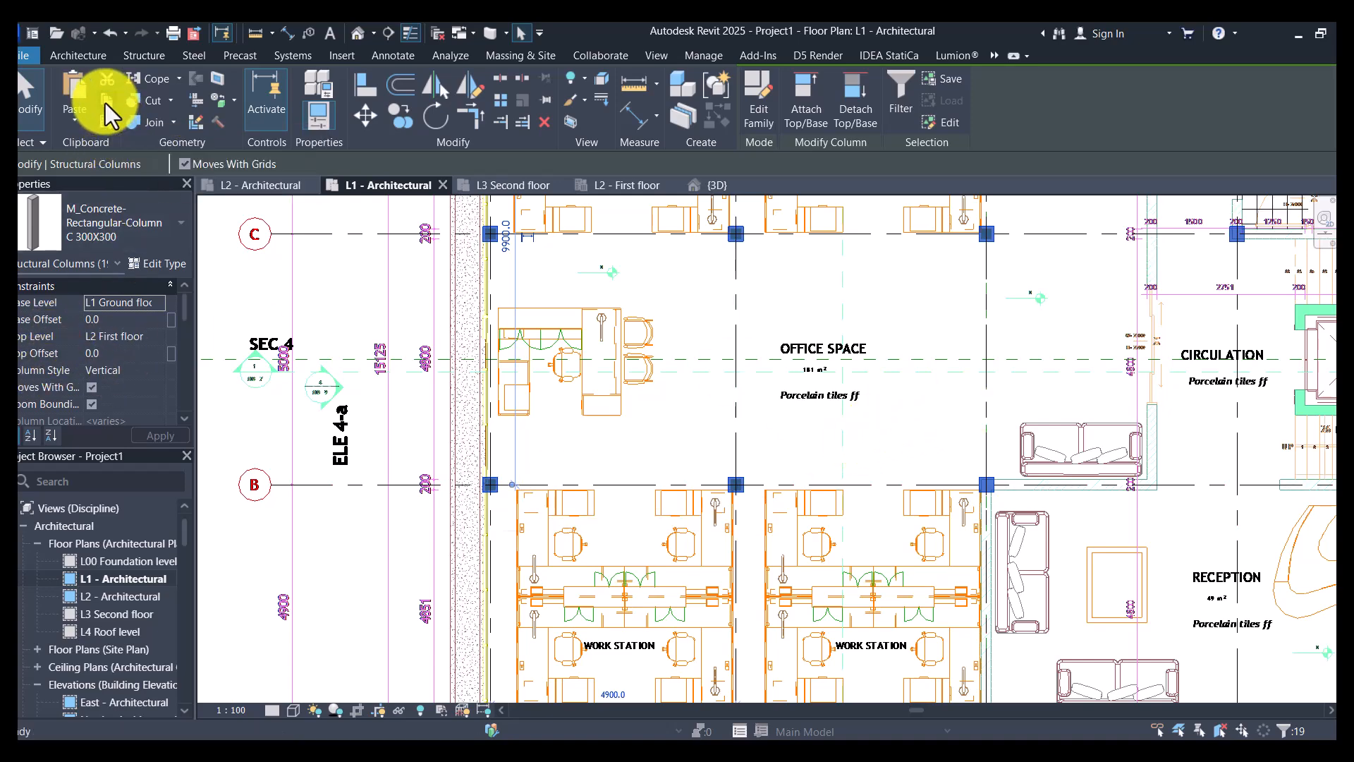
- Paste the copied columns aligned to the L2 First floor and L3 Second floor levels
left_click(75, 121)
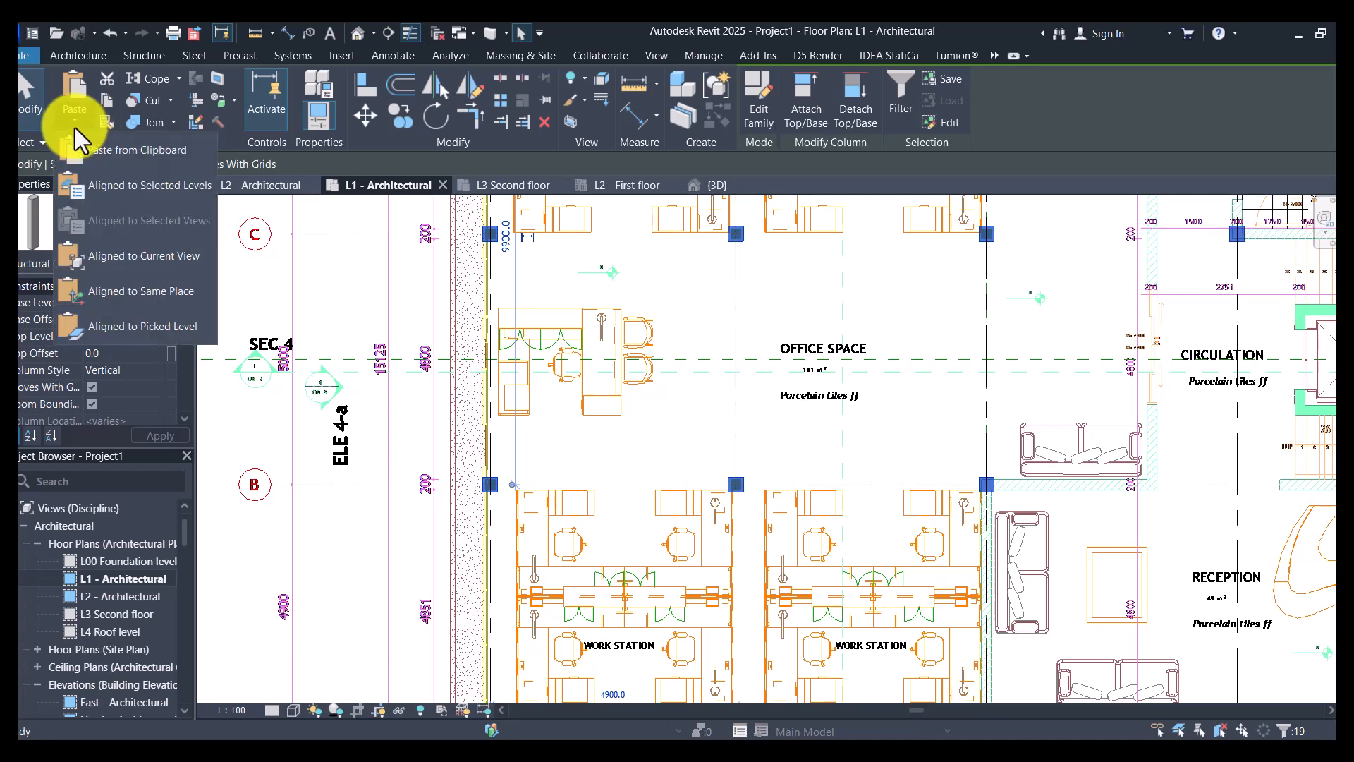
left_click(147, 187)
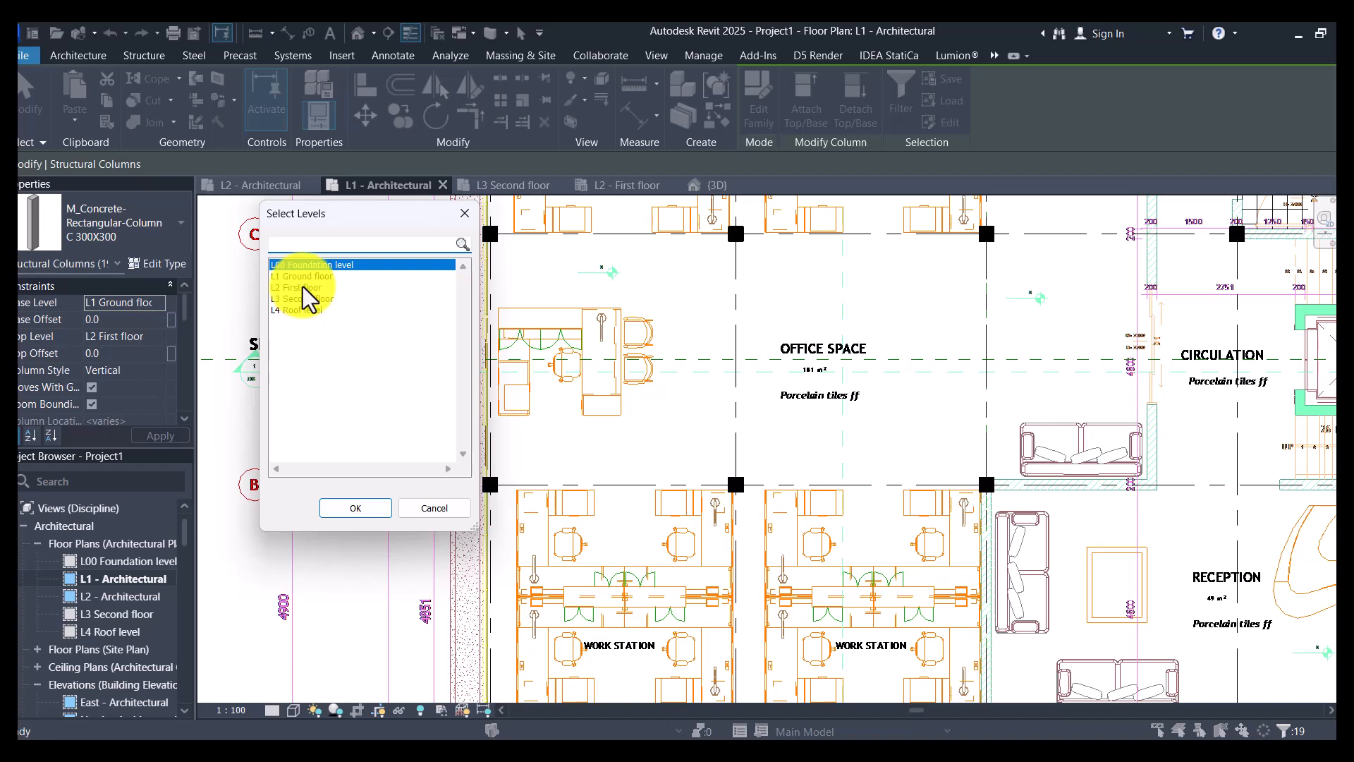
left_click(303, 287)
left_click(311, 299, "ctrl")
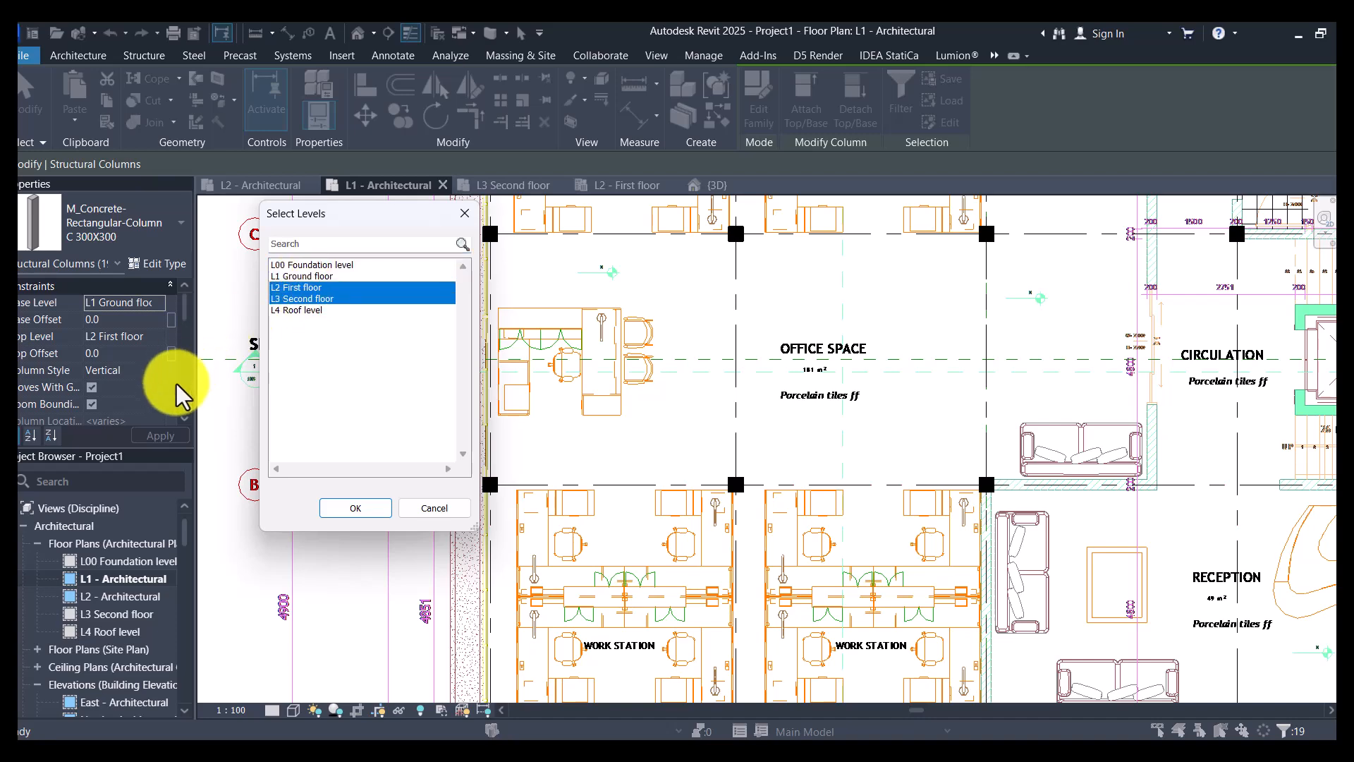
left_click(356, 508)
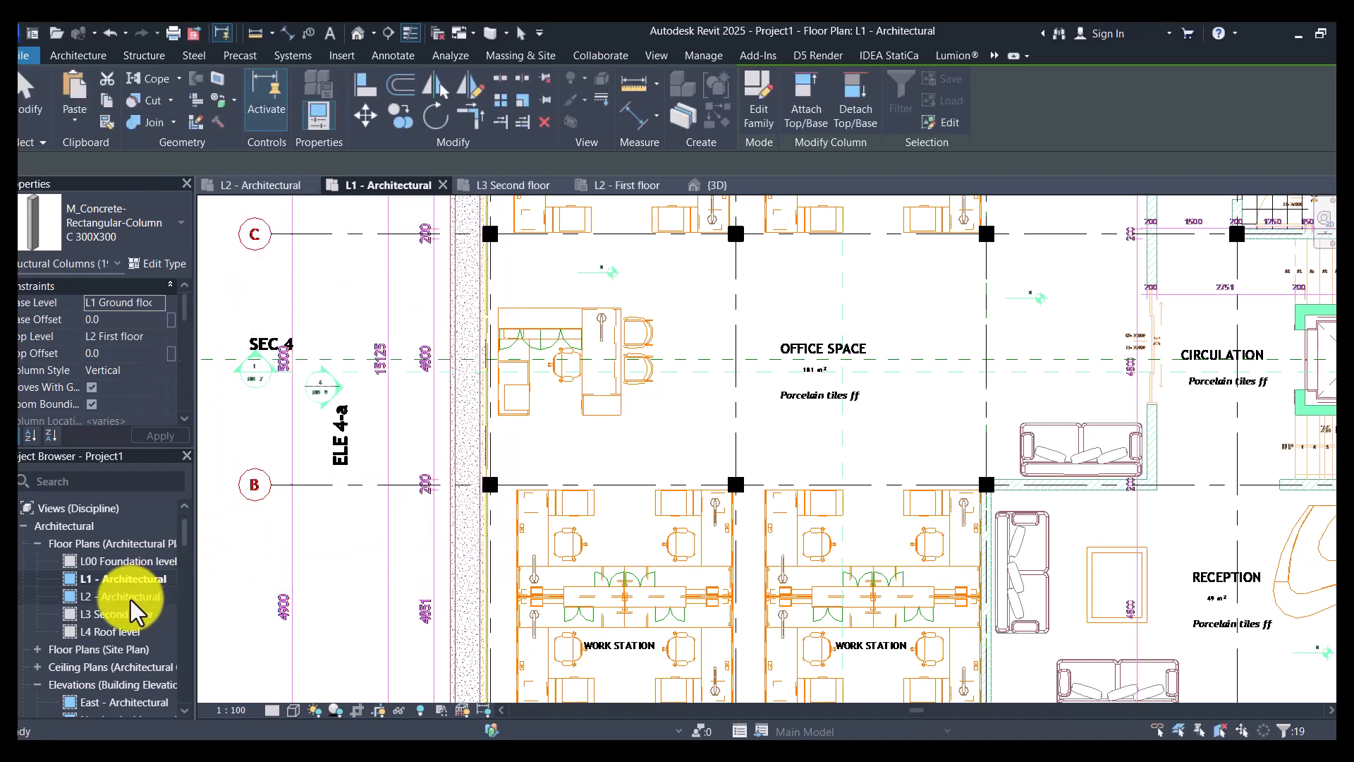
- Open the L2 - First floor structural plan and clear the column selection
scroll(130, 619, "down", 4)
scroll(126, 624, "up", 2)
scroll(124, 630, "down", 2)
scroll(123, 629, "down", 5)
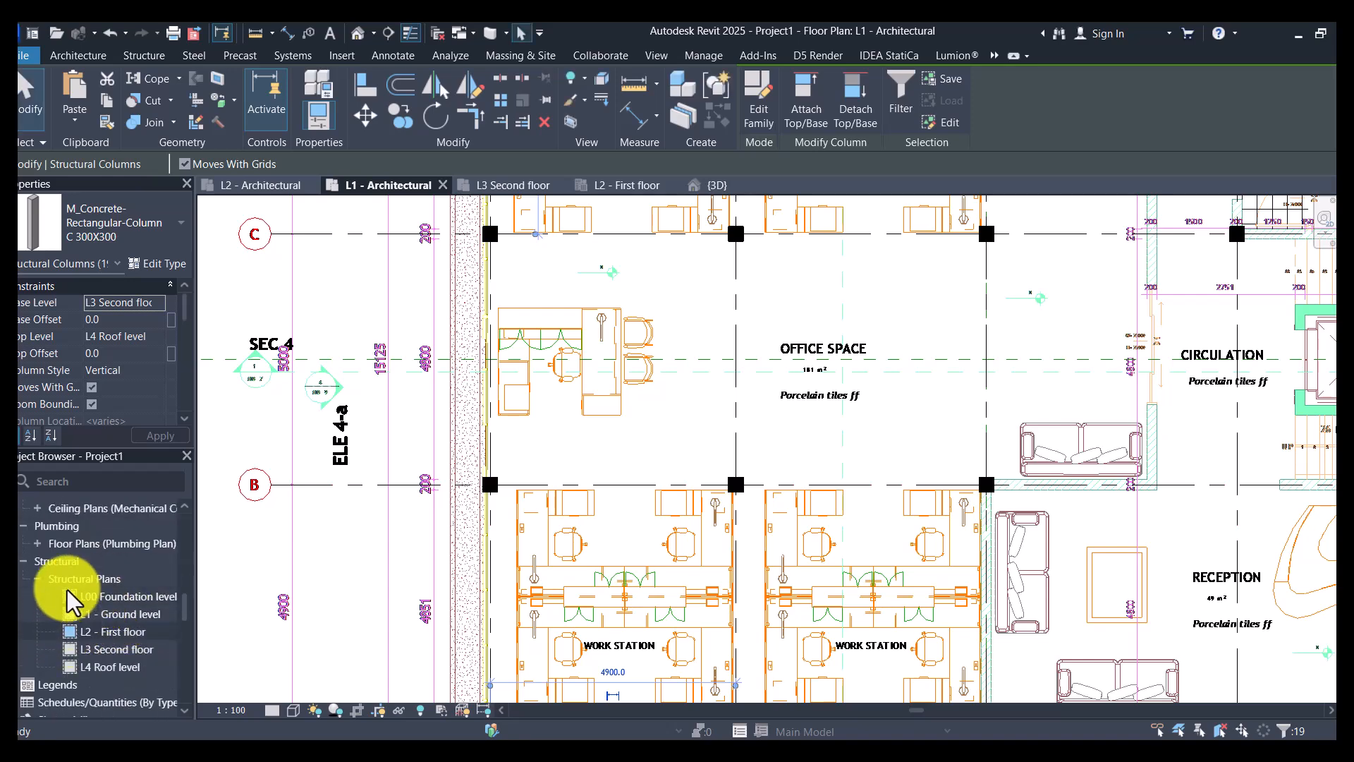
double_click(111, 631)
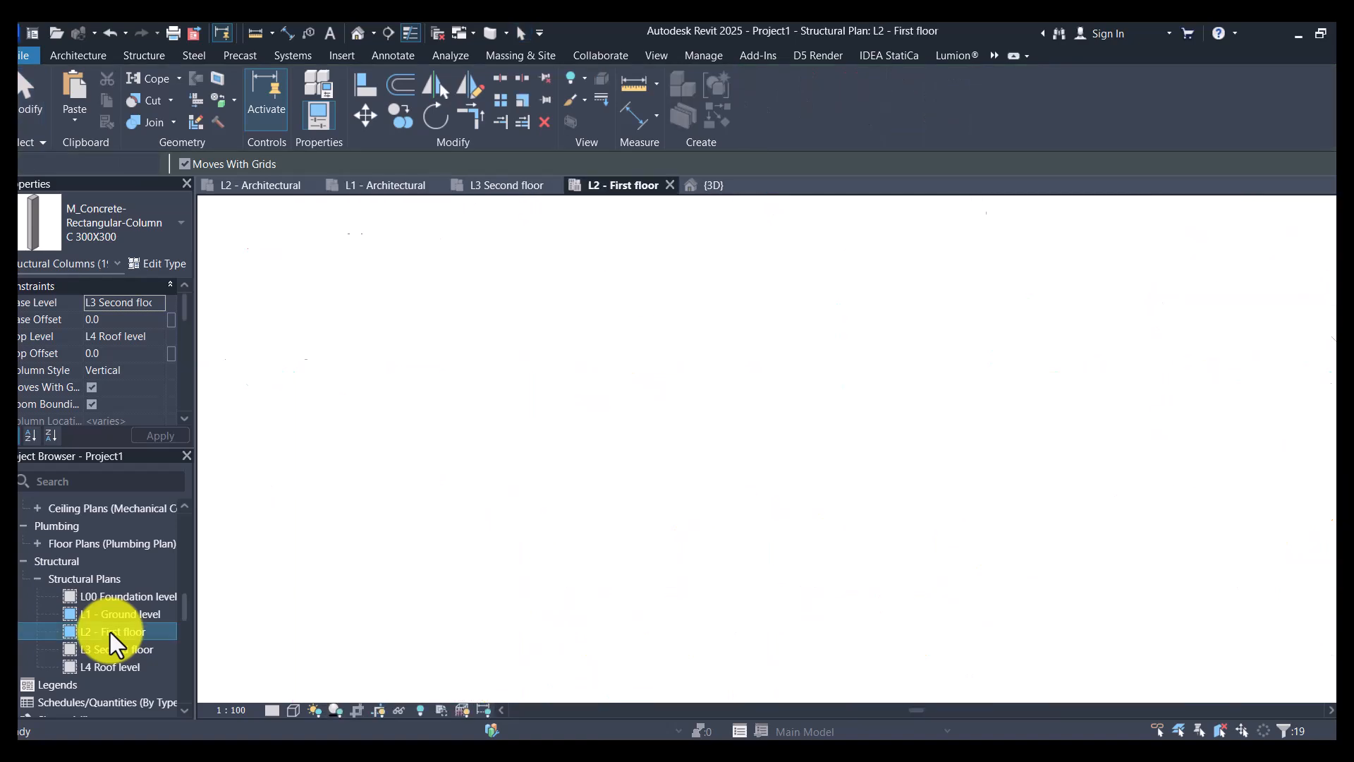
scroll(678, 451, "down", 2)
scroll(645, 294, "up", 6)
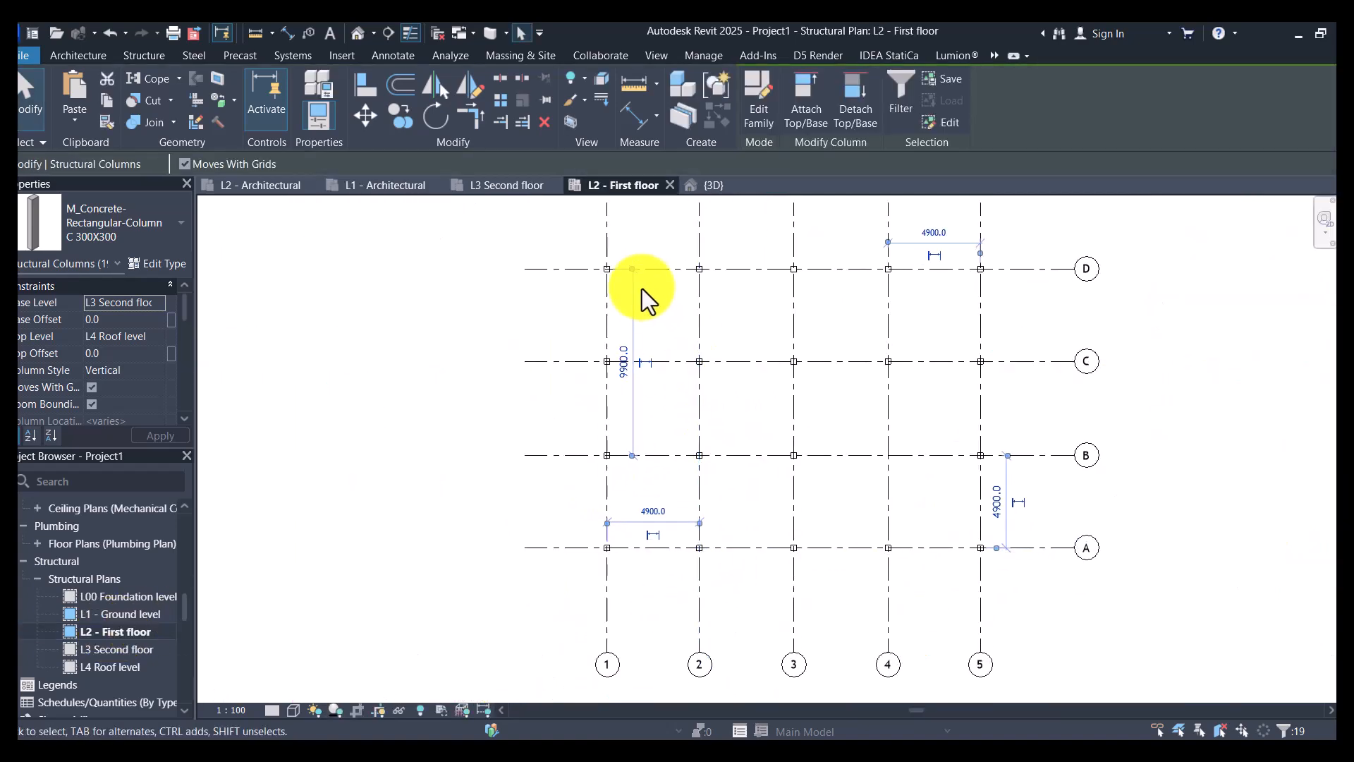
key("Escape")
- Override the structural column category's graphics in the L2 - First floor plan with a solid fill cut foreground pattern
scroll(543, 275, "up", 2)
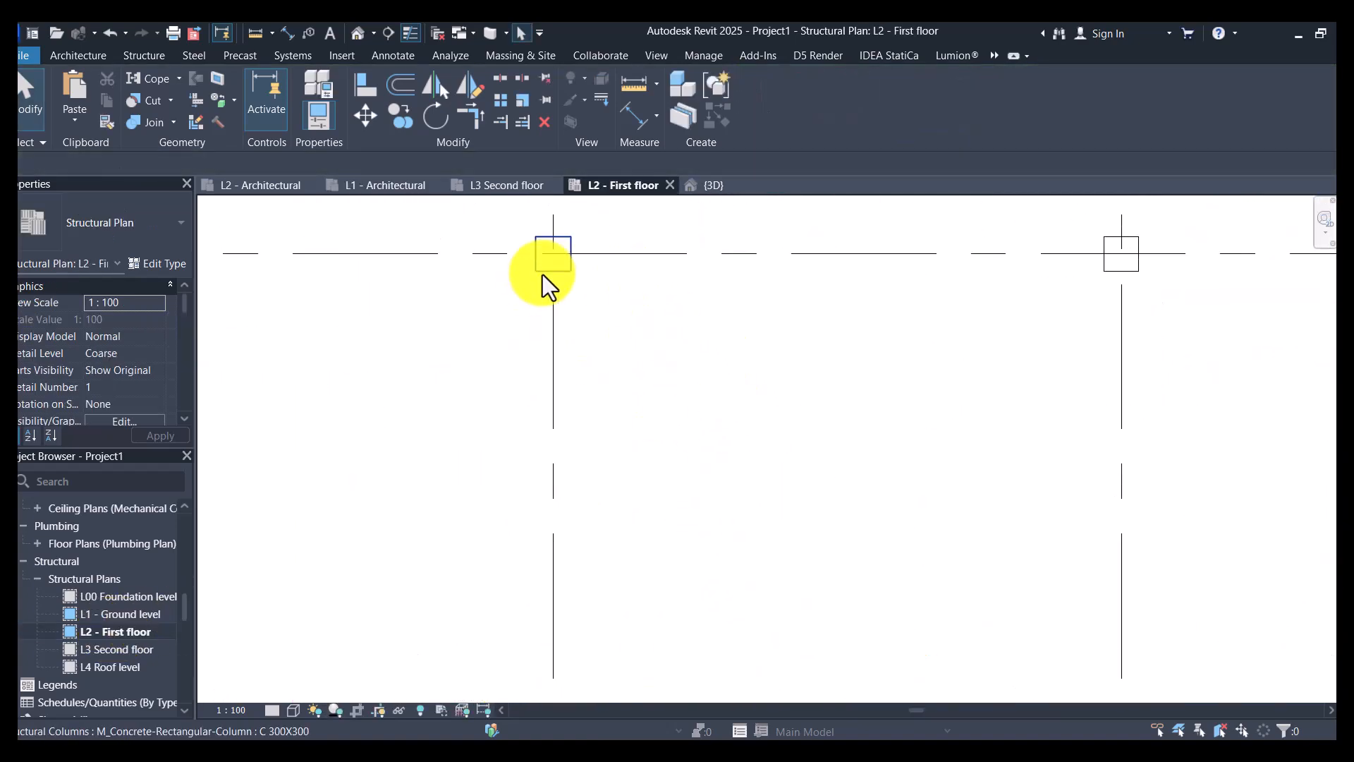
left_click(543, 274)
right_click(543, 274)
mouse_move(741, 400)
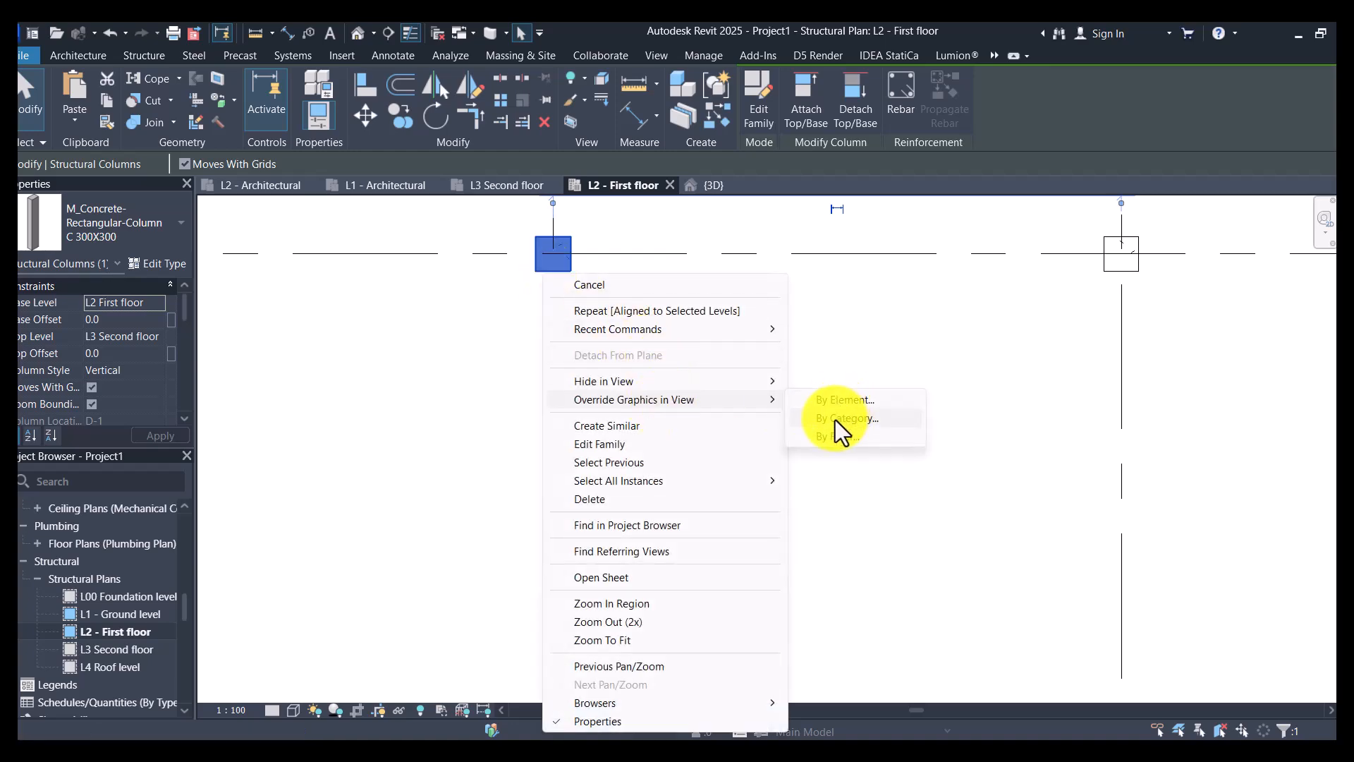
left_click(835, 419)
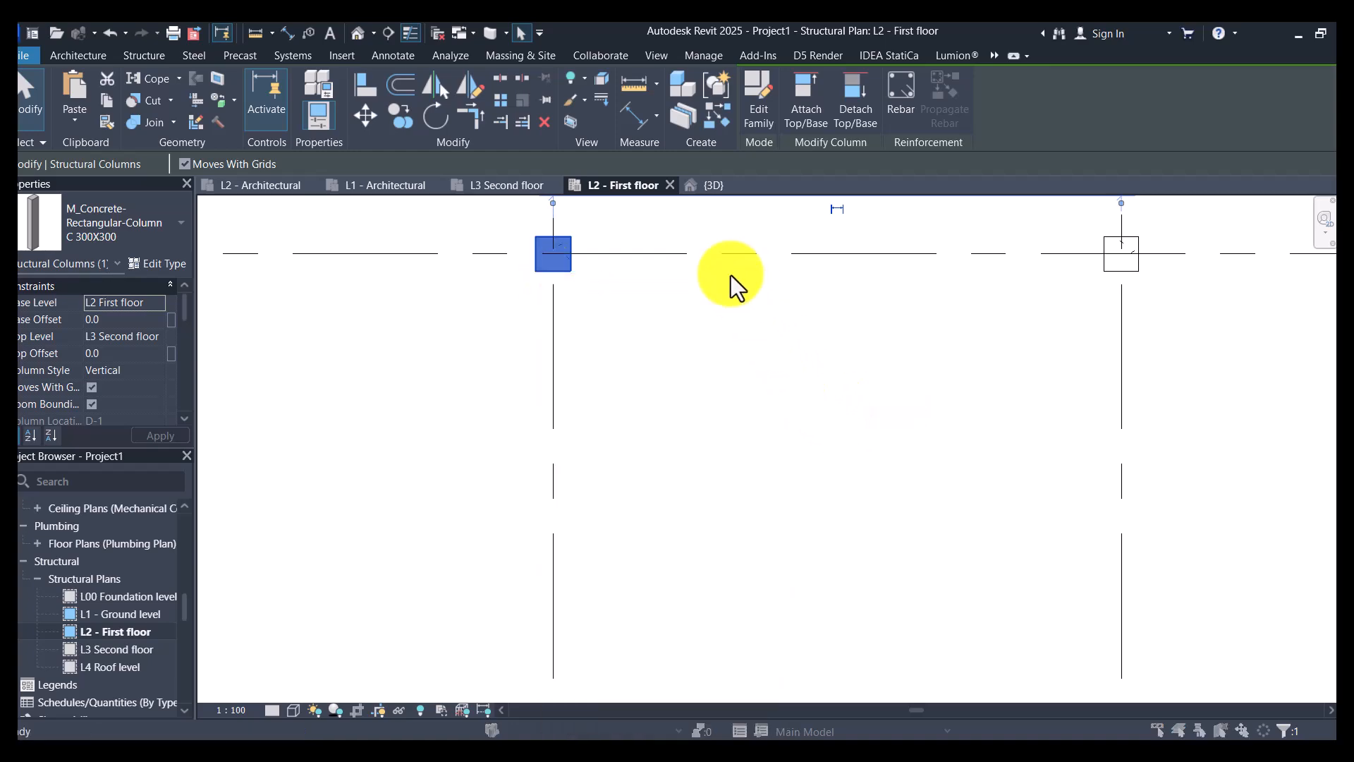
left_click(925, 421)
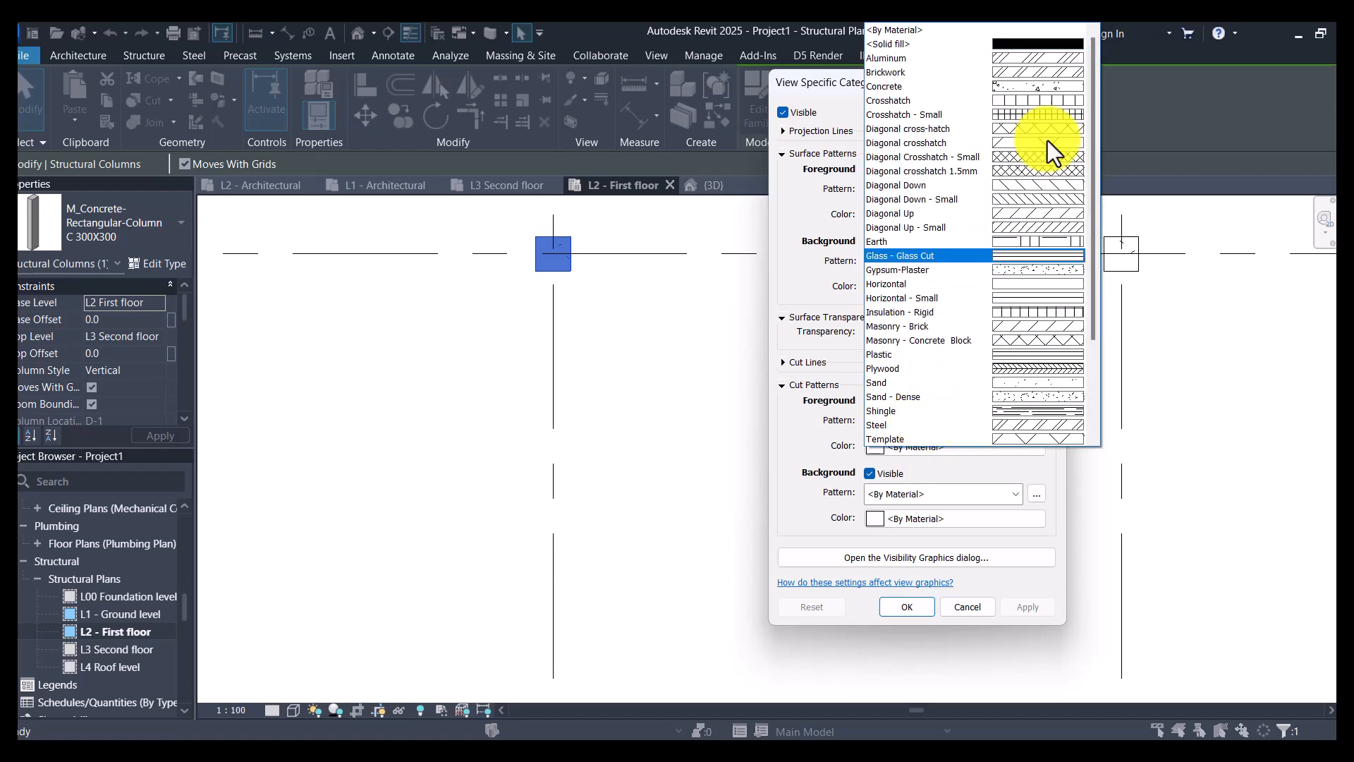
left_click(1060, 45)
left_click(1015, 606)
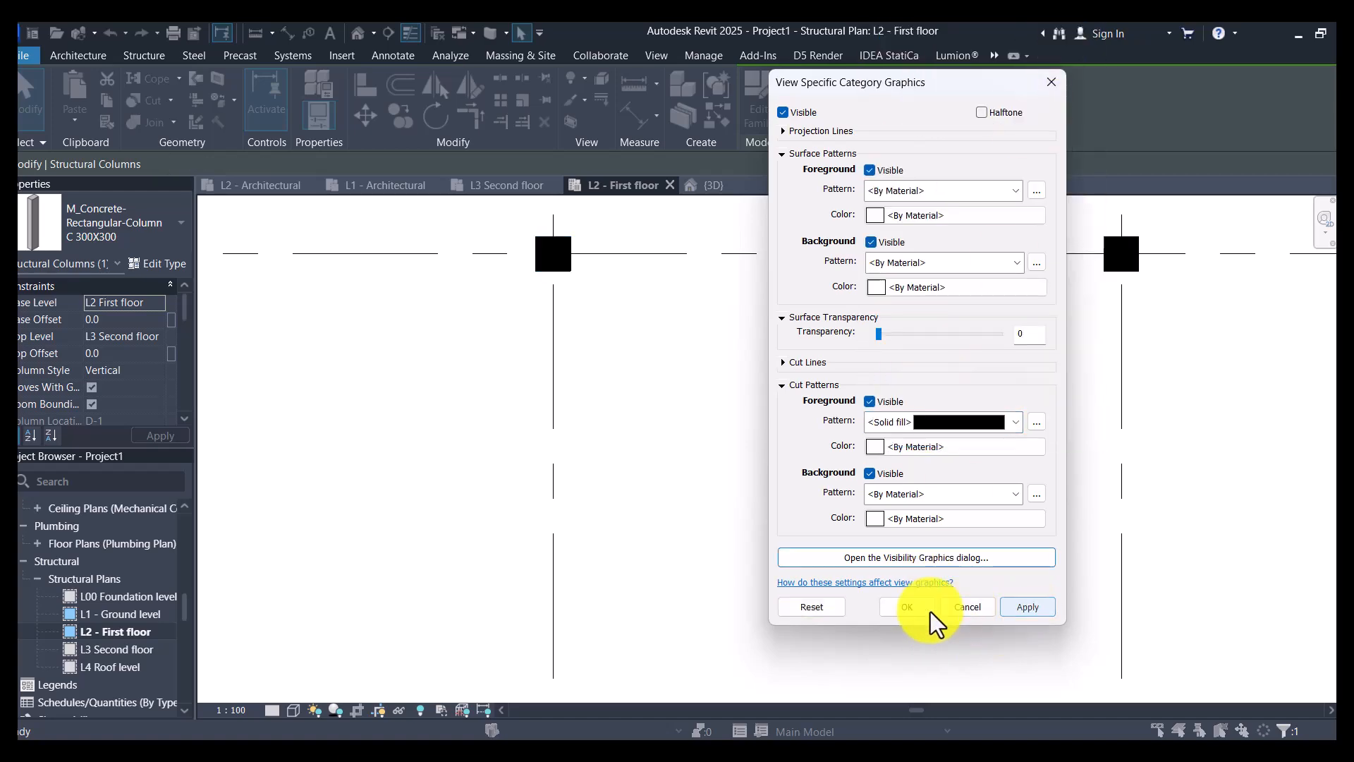
left_click(907, 606)
left_click(263, 520)
scroll(588, 473, "down", 8)
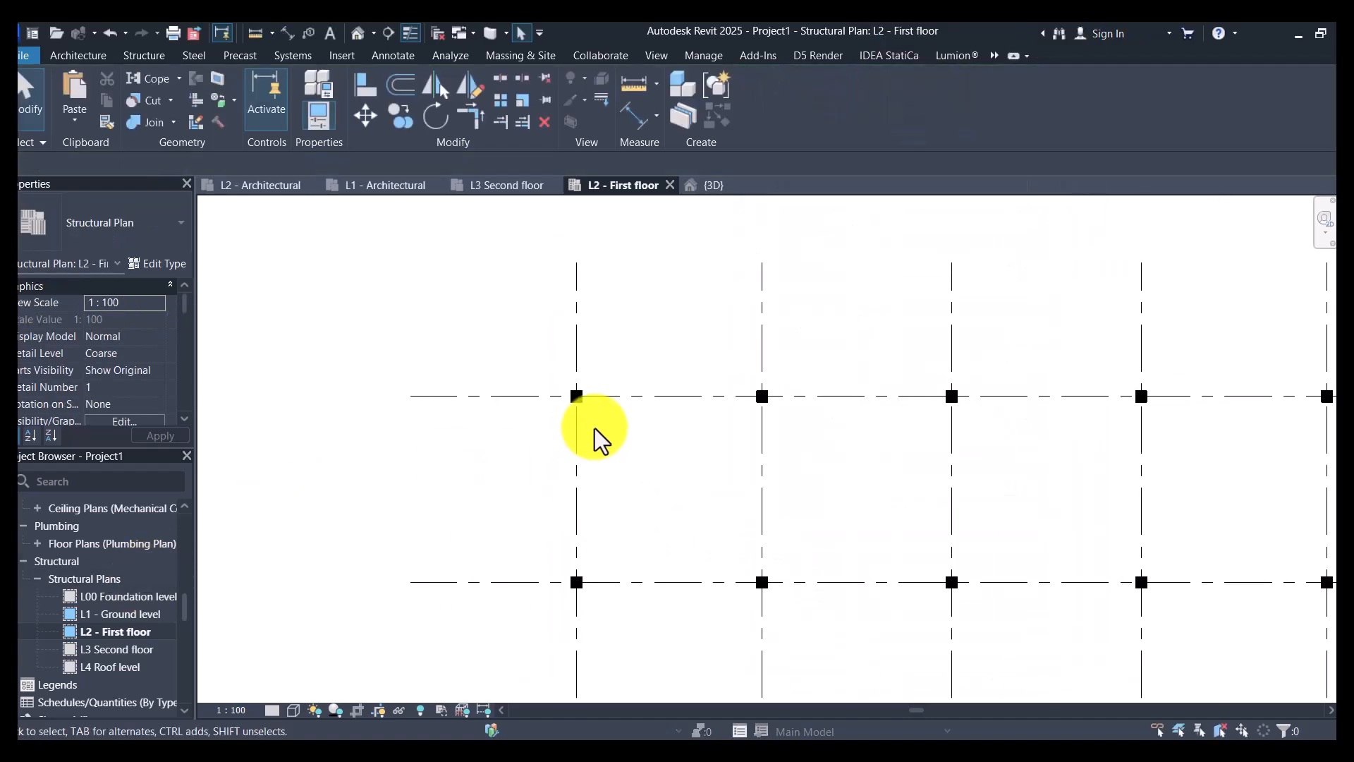
scroll(660, 482, "up", 2)
- Open the L3 Second floor structural plan and override the structural column category's cut foreground pattern with solid fill
double_click(95, 655)
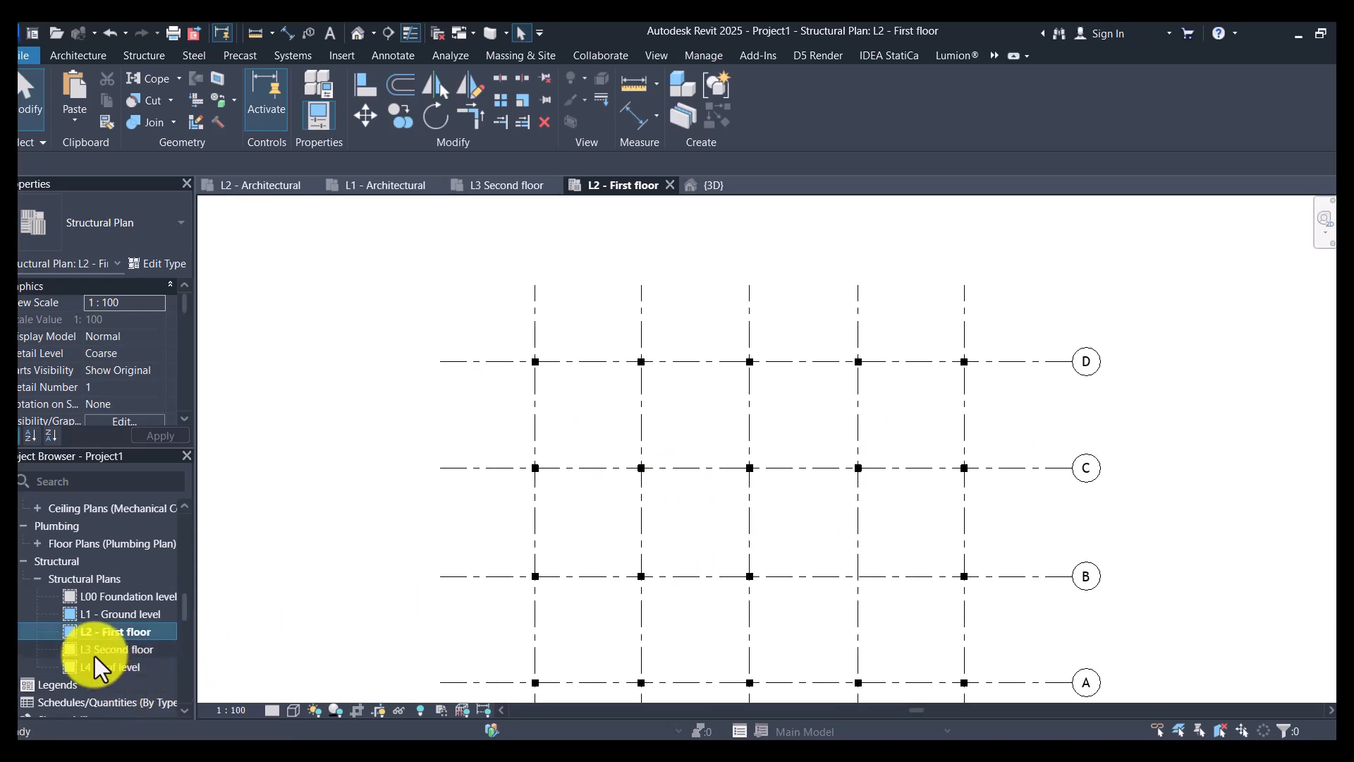
scroll(600, 374, "up", 3)
scroll(670, 360, "up", 3)
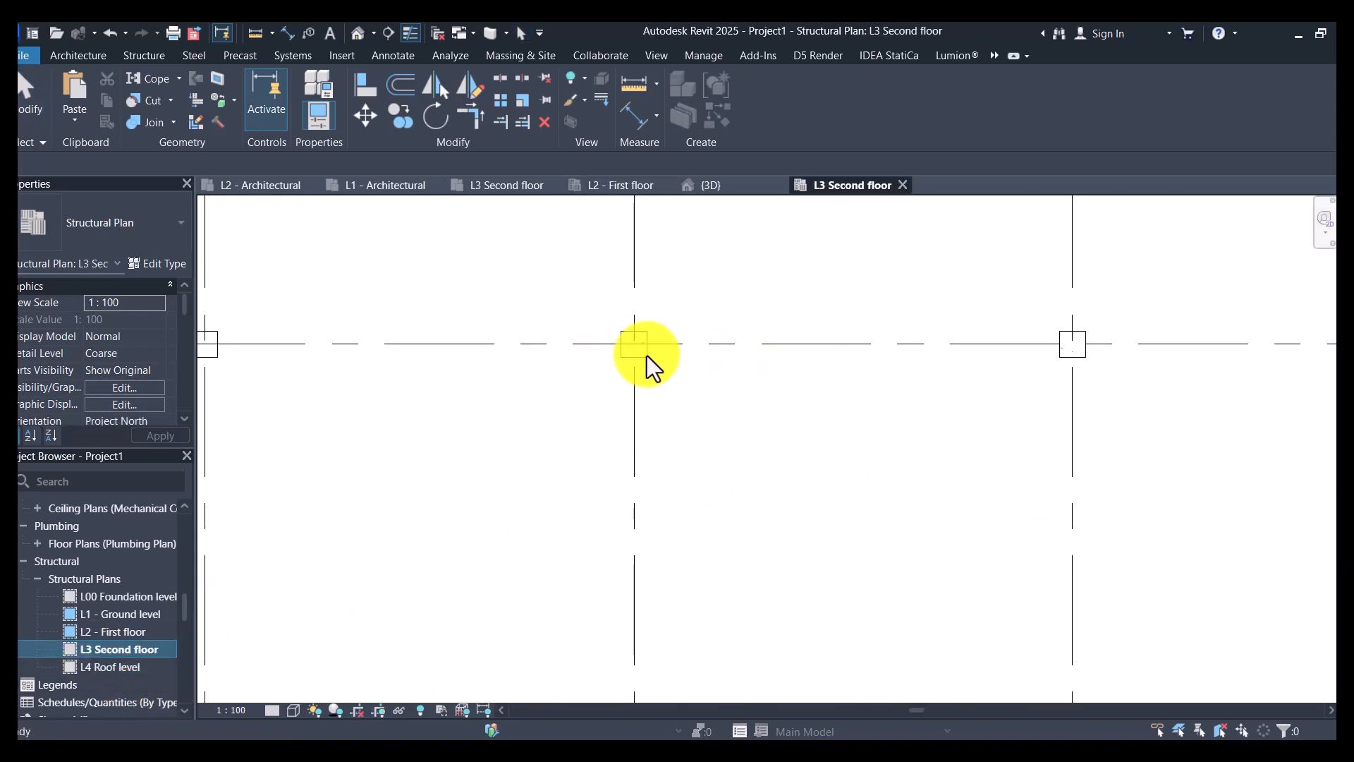
right_click(645, 354)
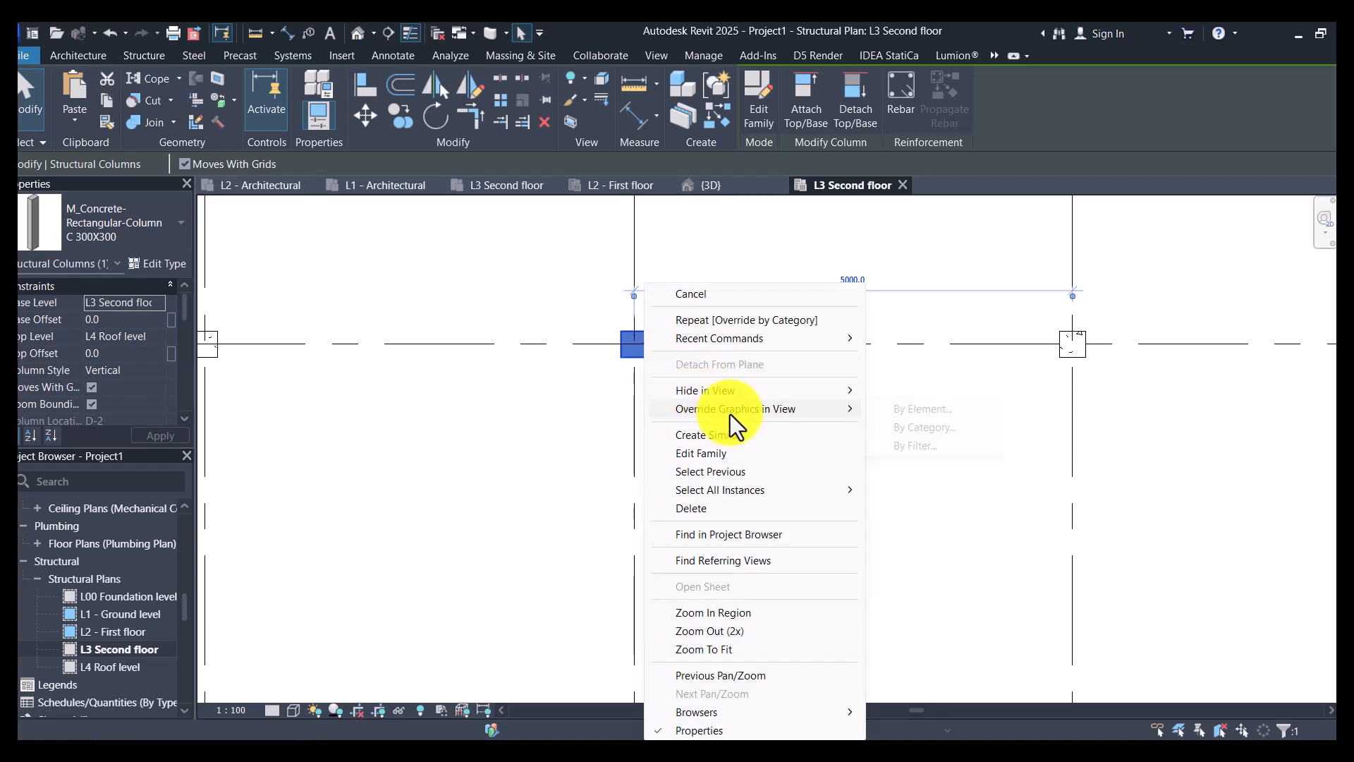
left_click(905, 430)
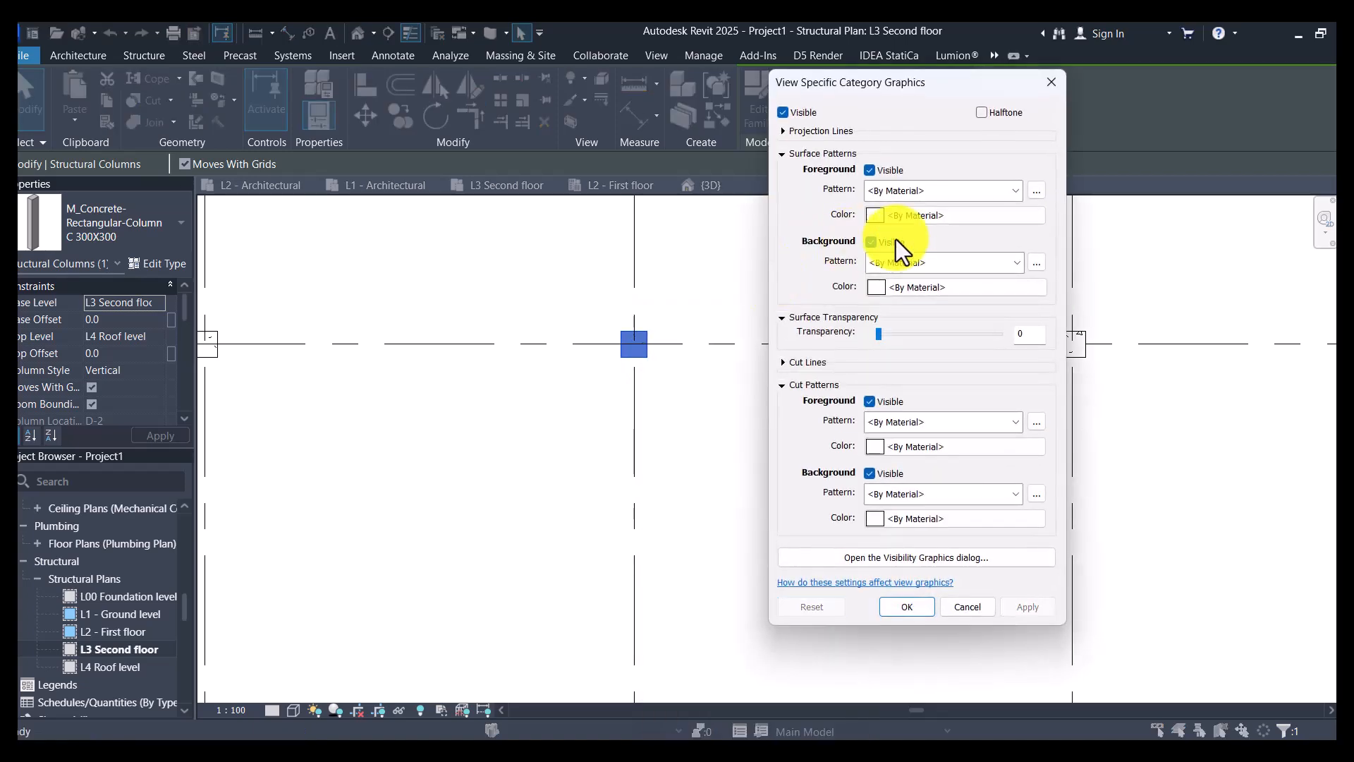
left_click(908, 430)
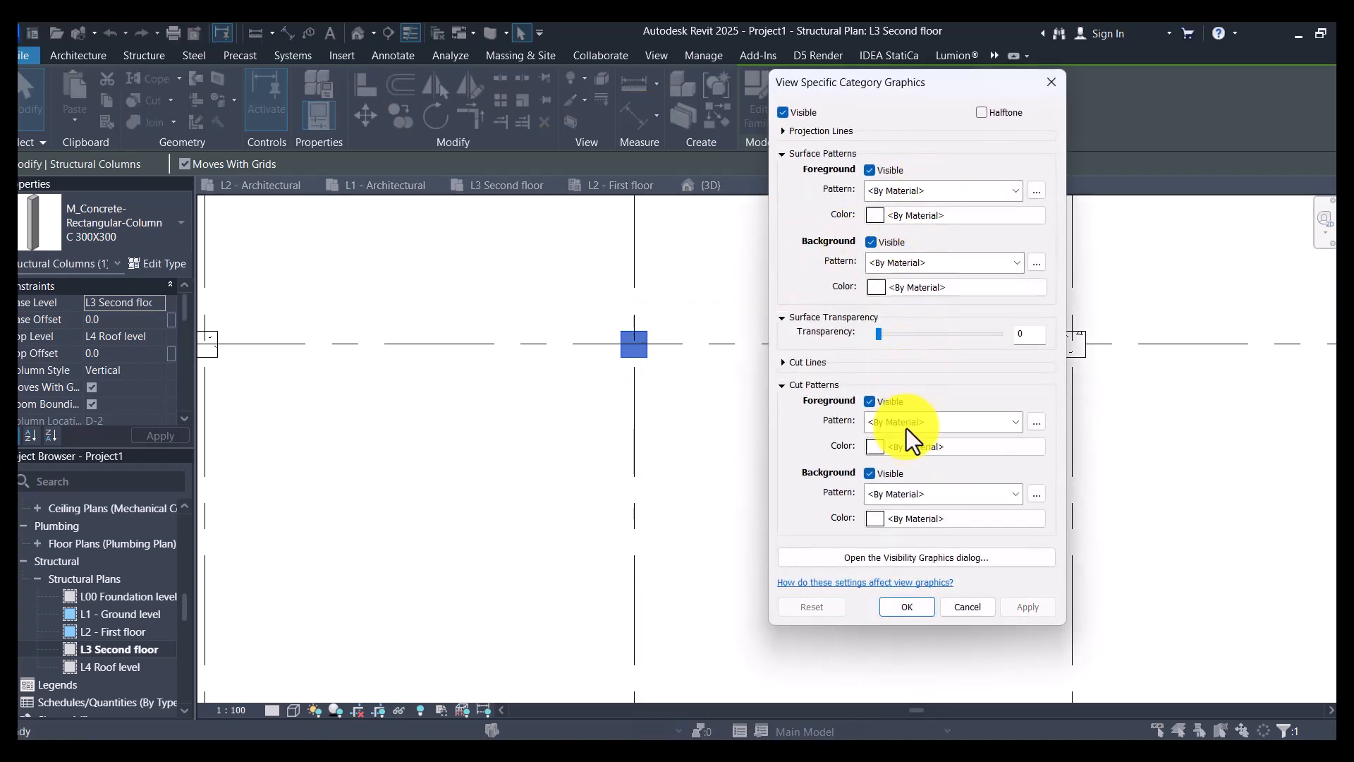
left_click(928, 458)
left_click(1027, 608)
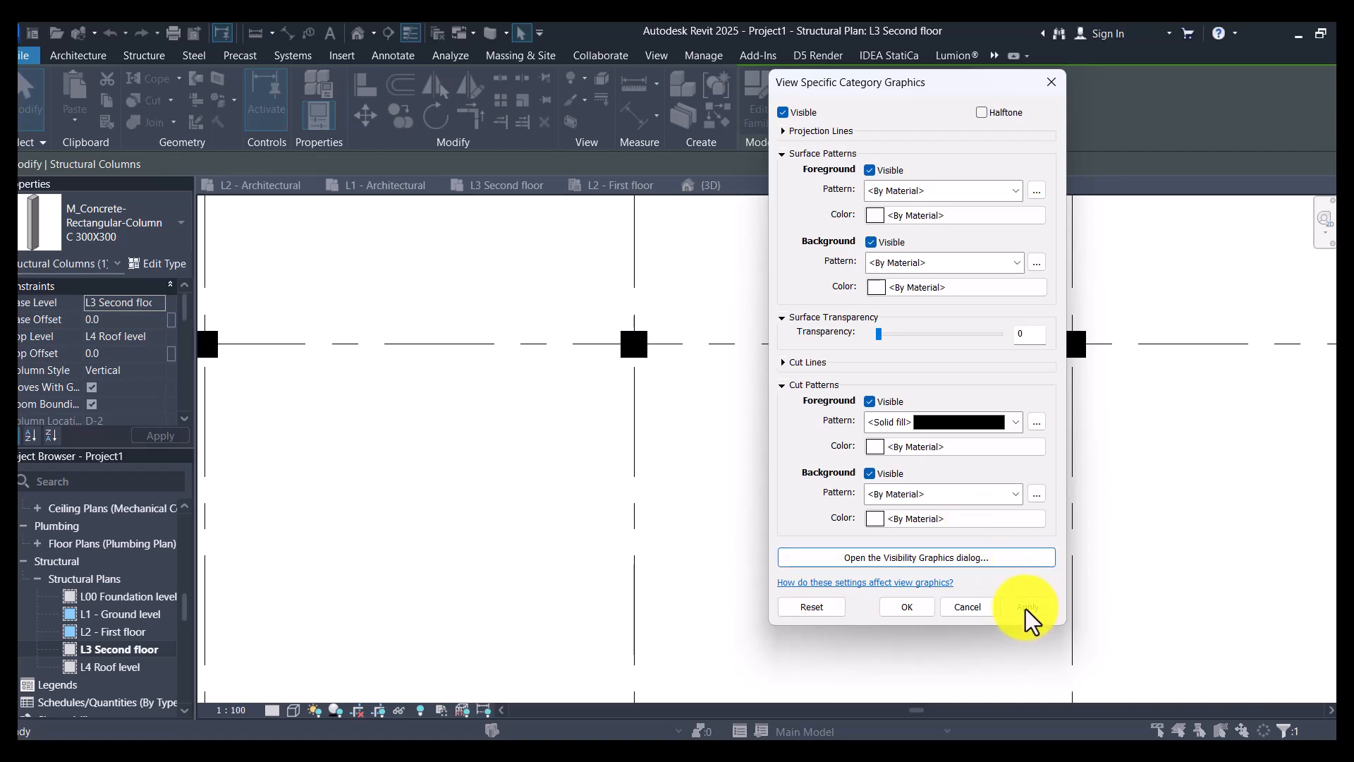
left_click(907, 607)
- Open the L1 - Ground level structural plan and override the structural column category's surface foreground pattern with solid fill
double_click(105, 649)
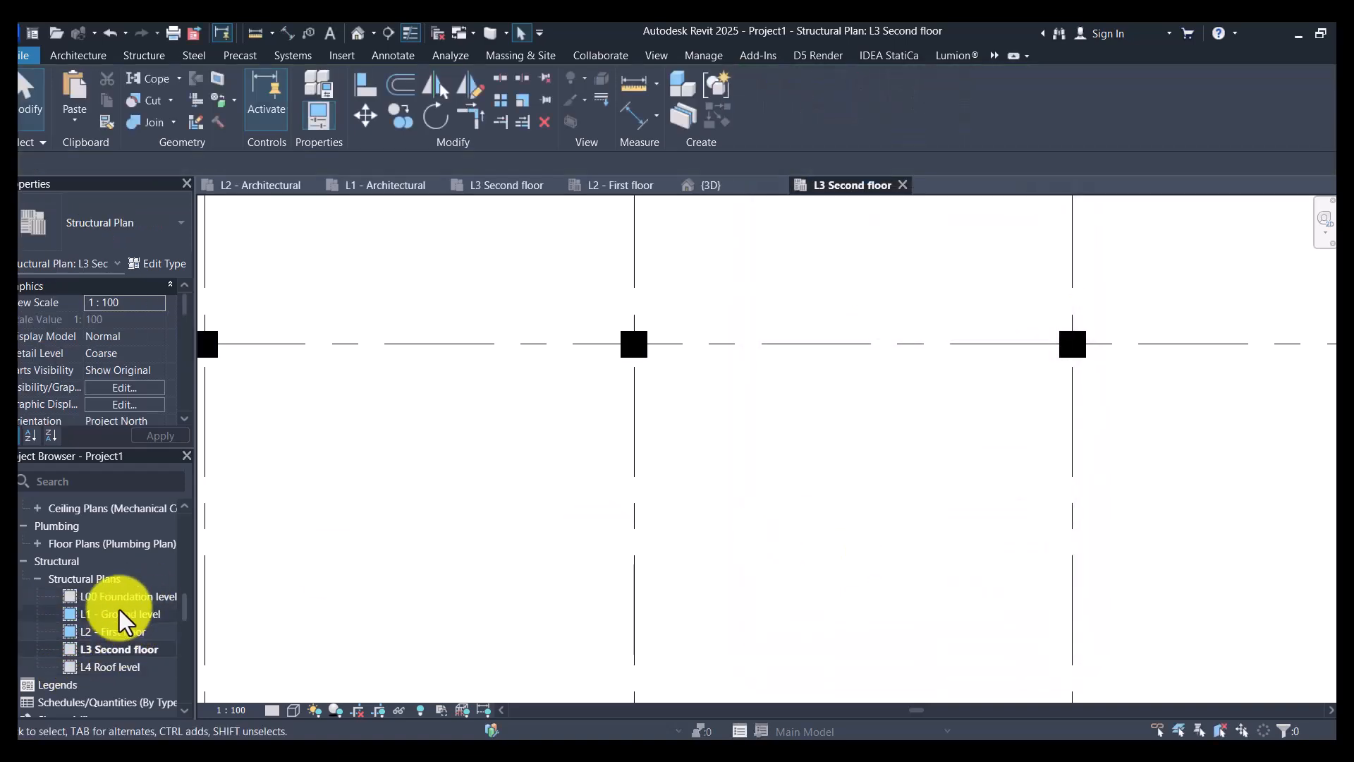
double_click(122, 615)
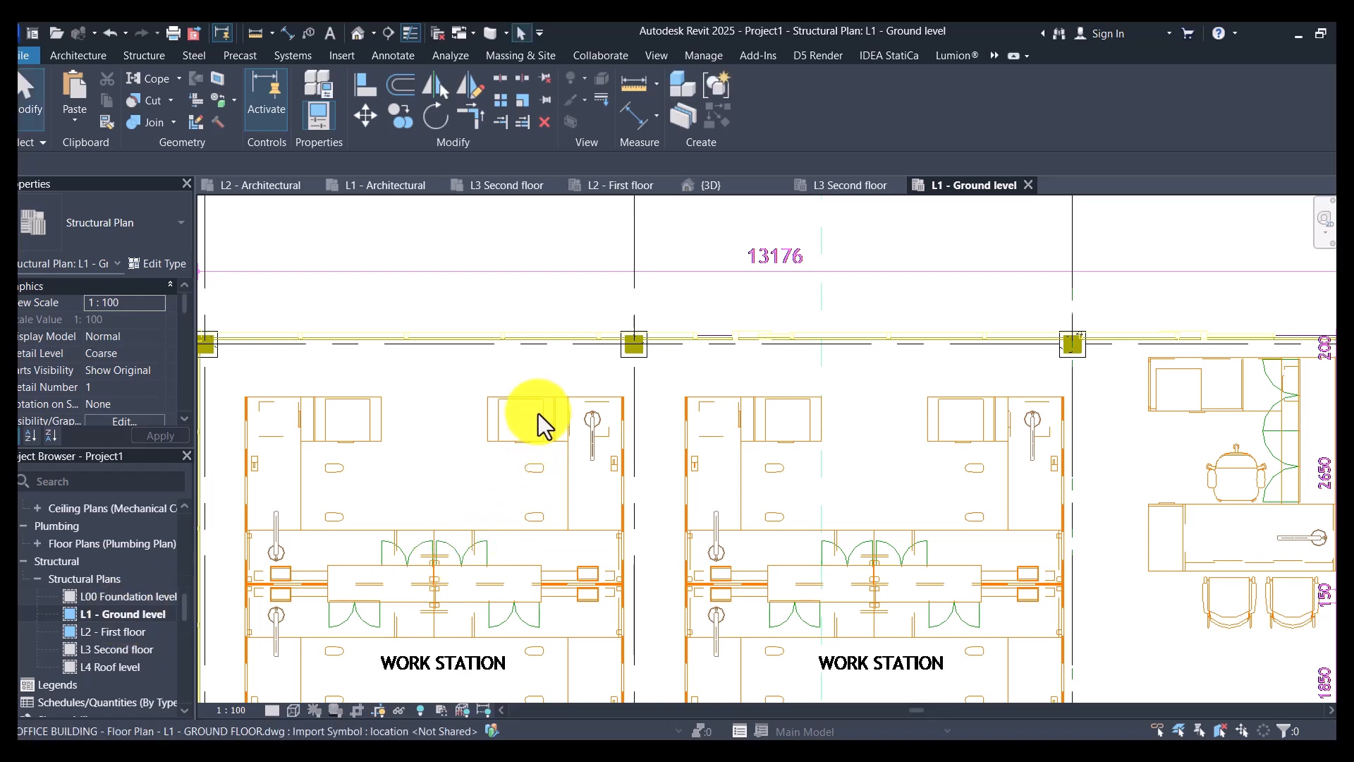
scroll(687, 359, "up", 3)
left_click(660, 352)
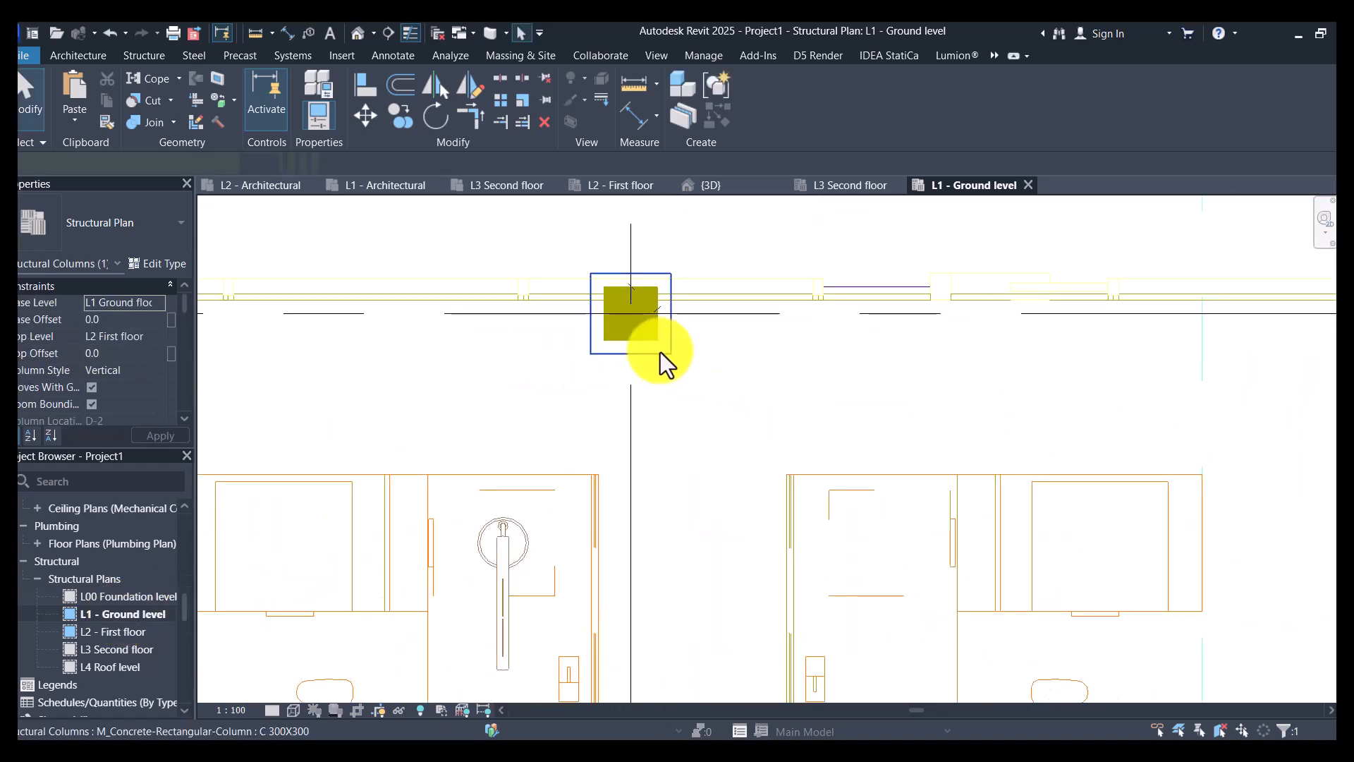
right_click(660, 353)
left_click(921, 426)
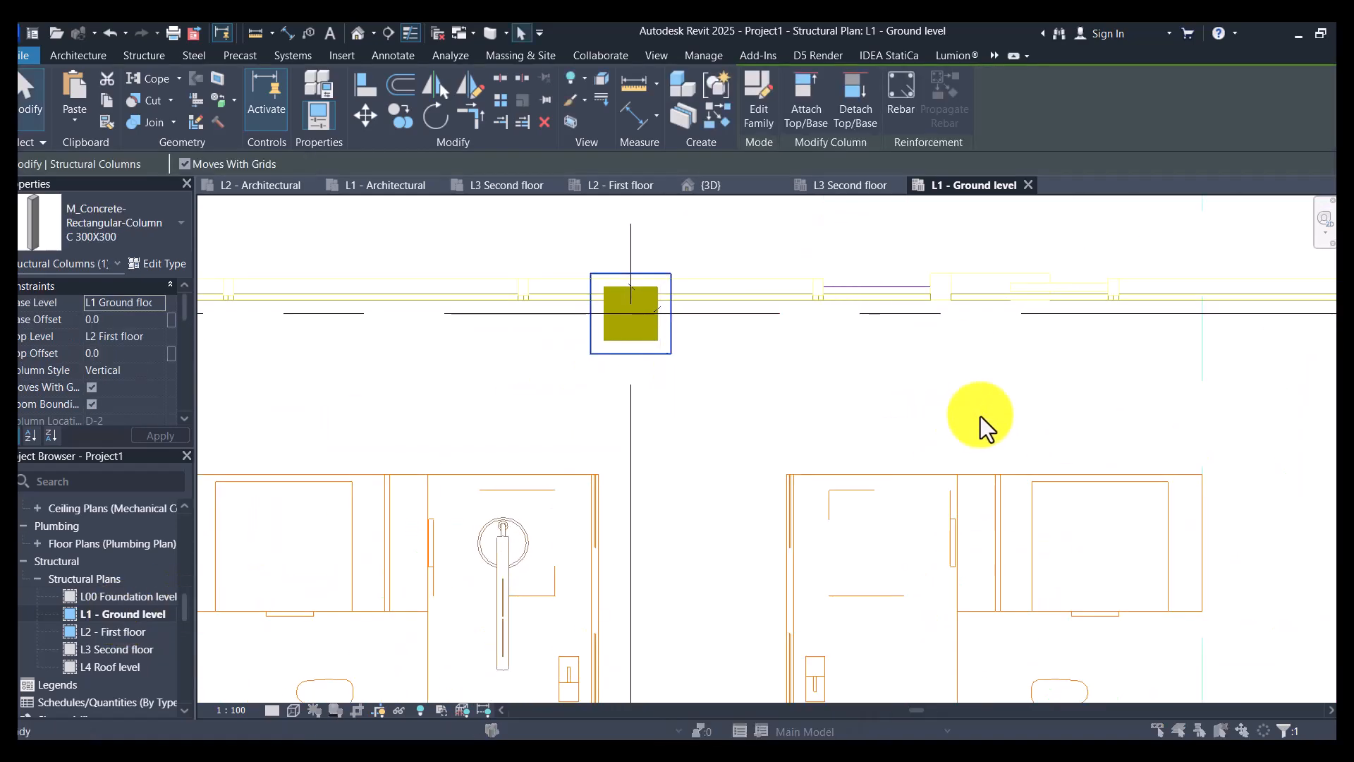
left_click(938, 195)
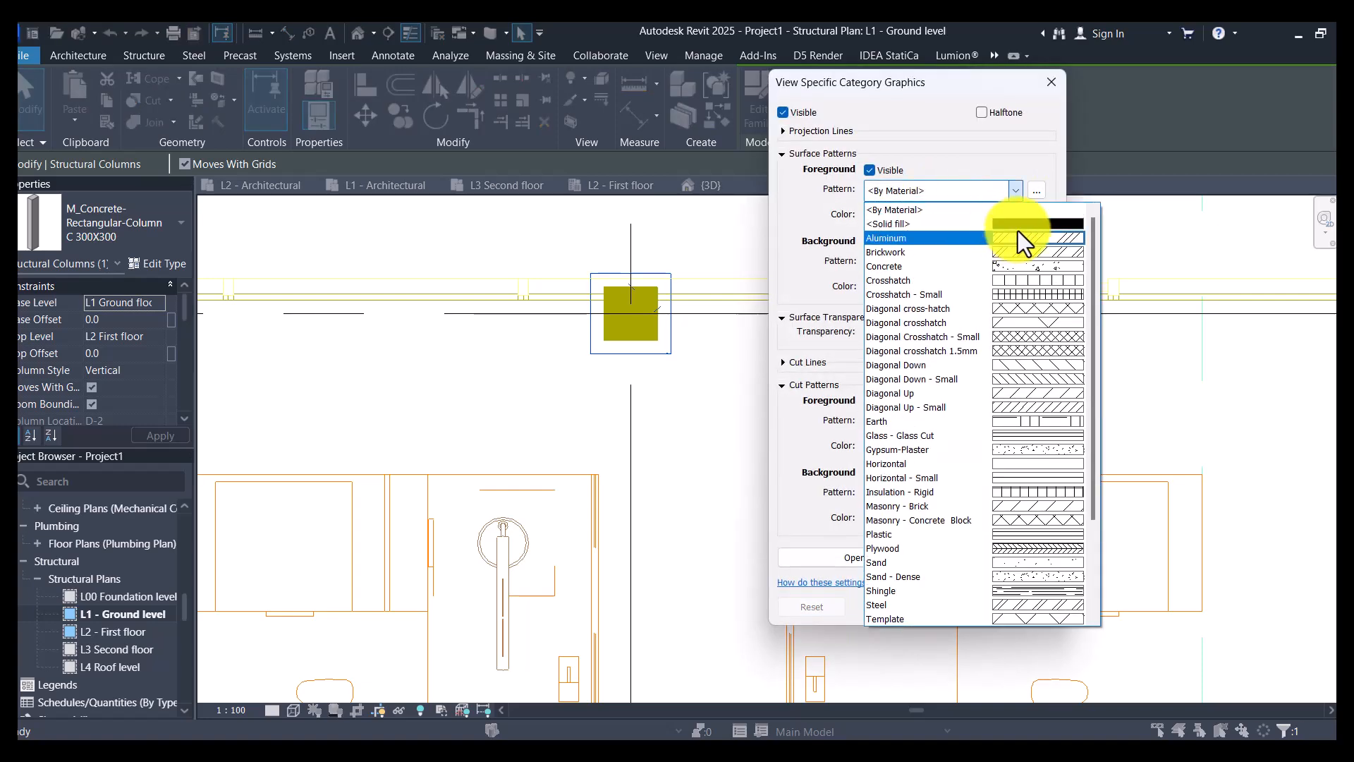
left_click(1018, 227)
- Set the structural columns' cut foreground pattern to solid fill in the ground level plan and apply the overrides
left_click(914, 424)
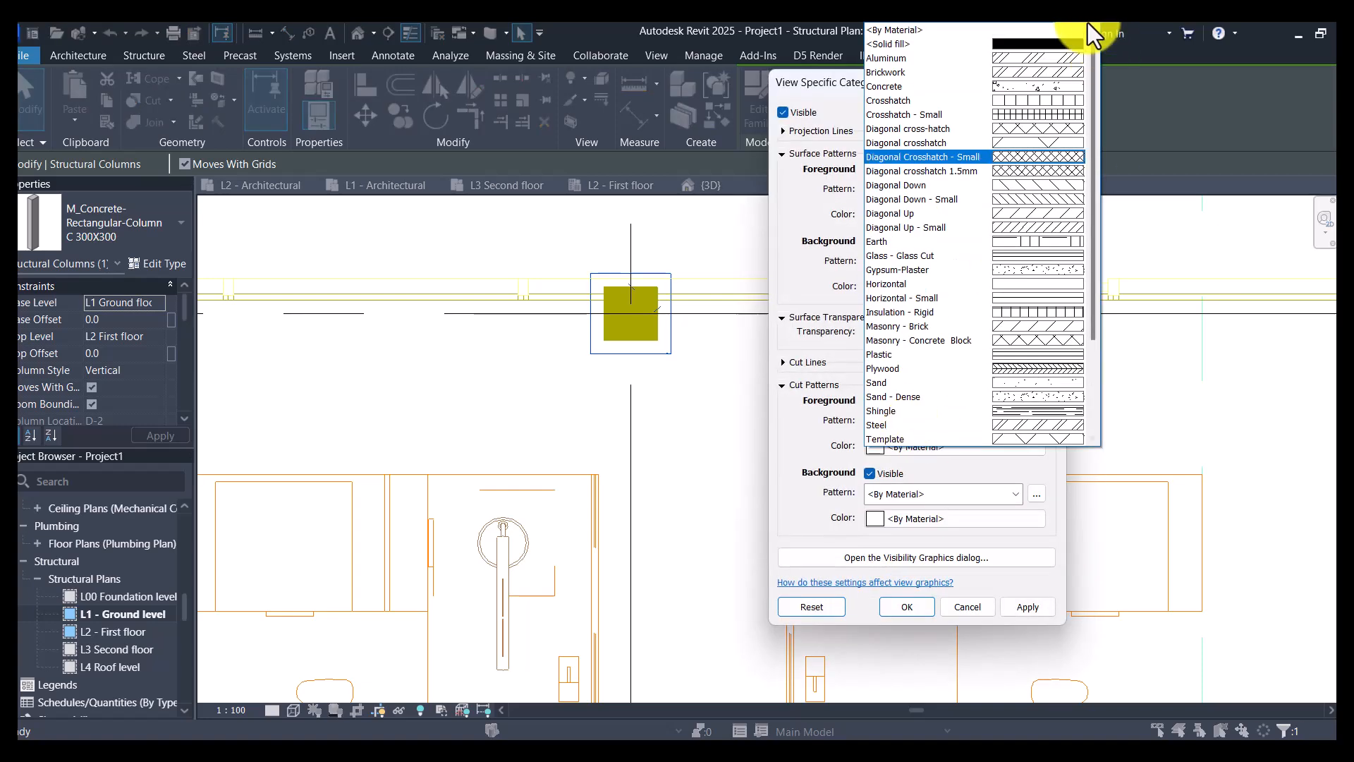
left_click(1052, 46)
left_click(1021, 608)
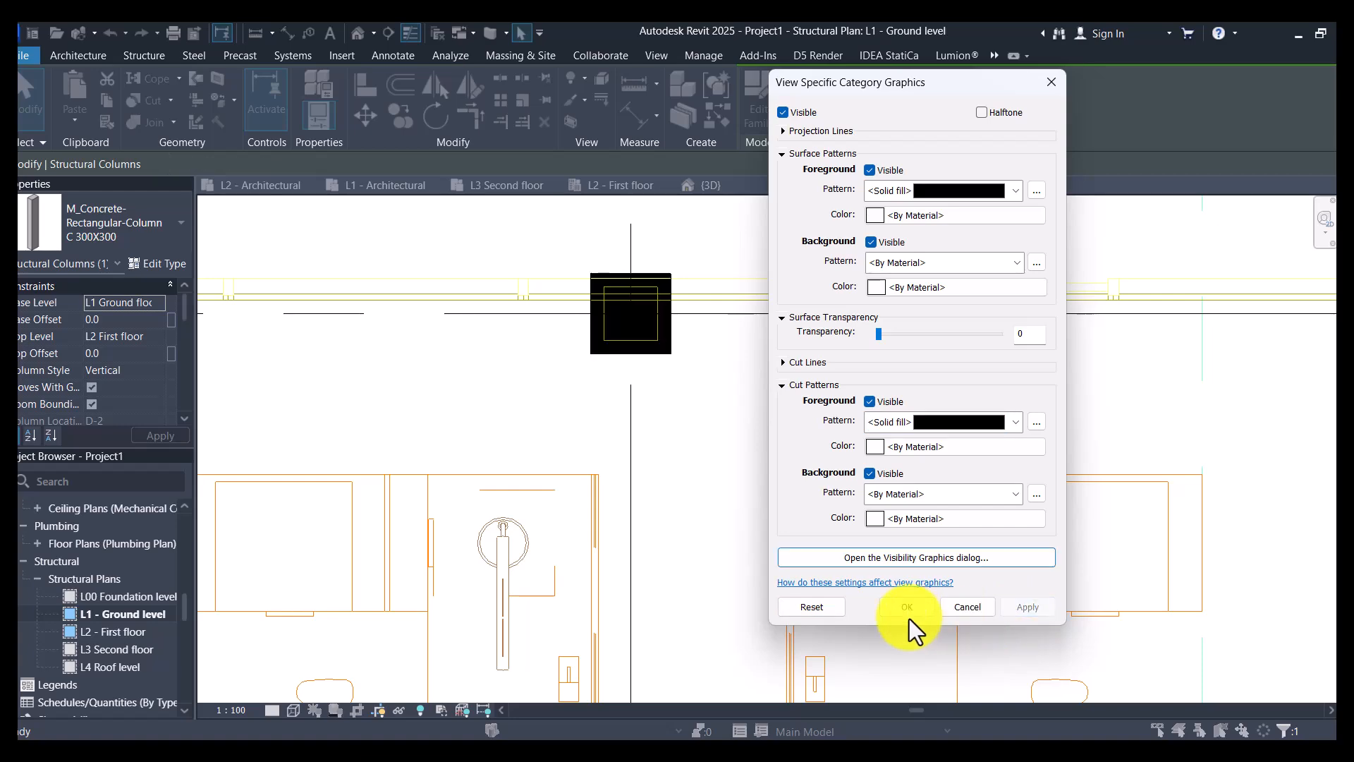
left_click(908, 612)
left_click(808, 438)
scroll(815, 434, "down", 3)
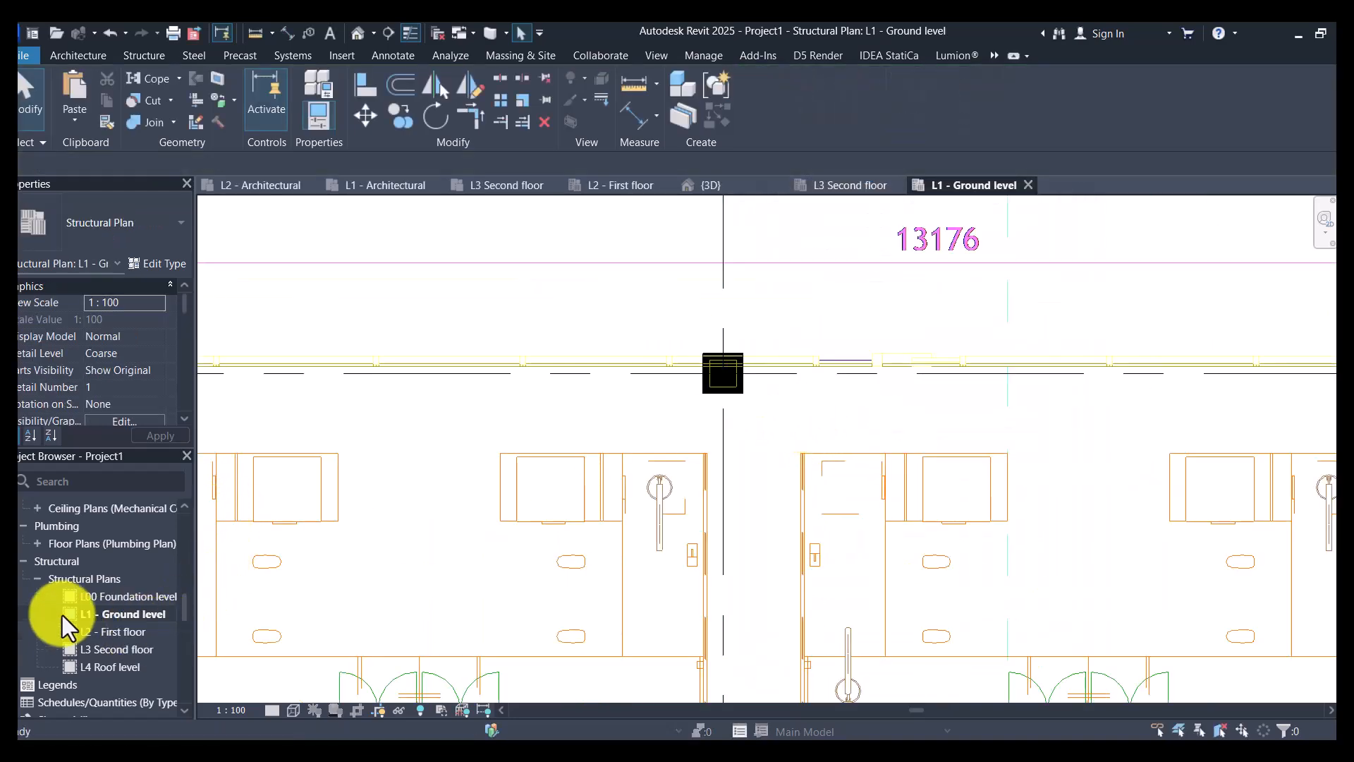
- Open the L2 - First floor structural plan and enable Plan View Symbols End 1 for the 8mm Bubble grid type
double_click(119, 631)
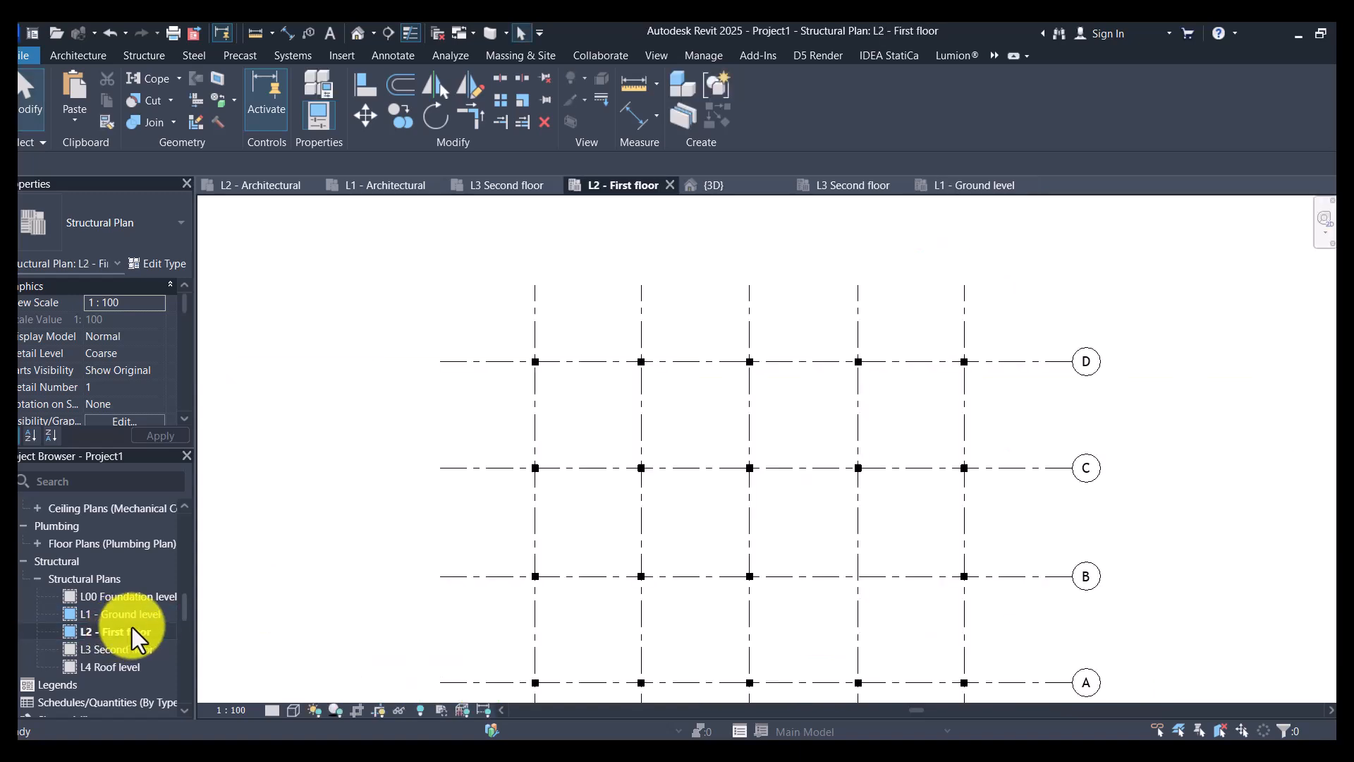
scroll(836, 501, "up", 3)
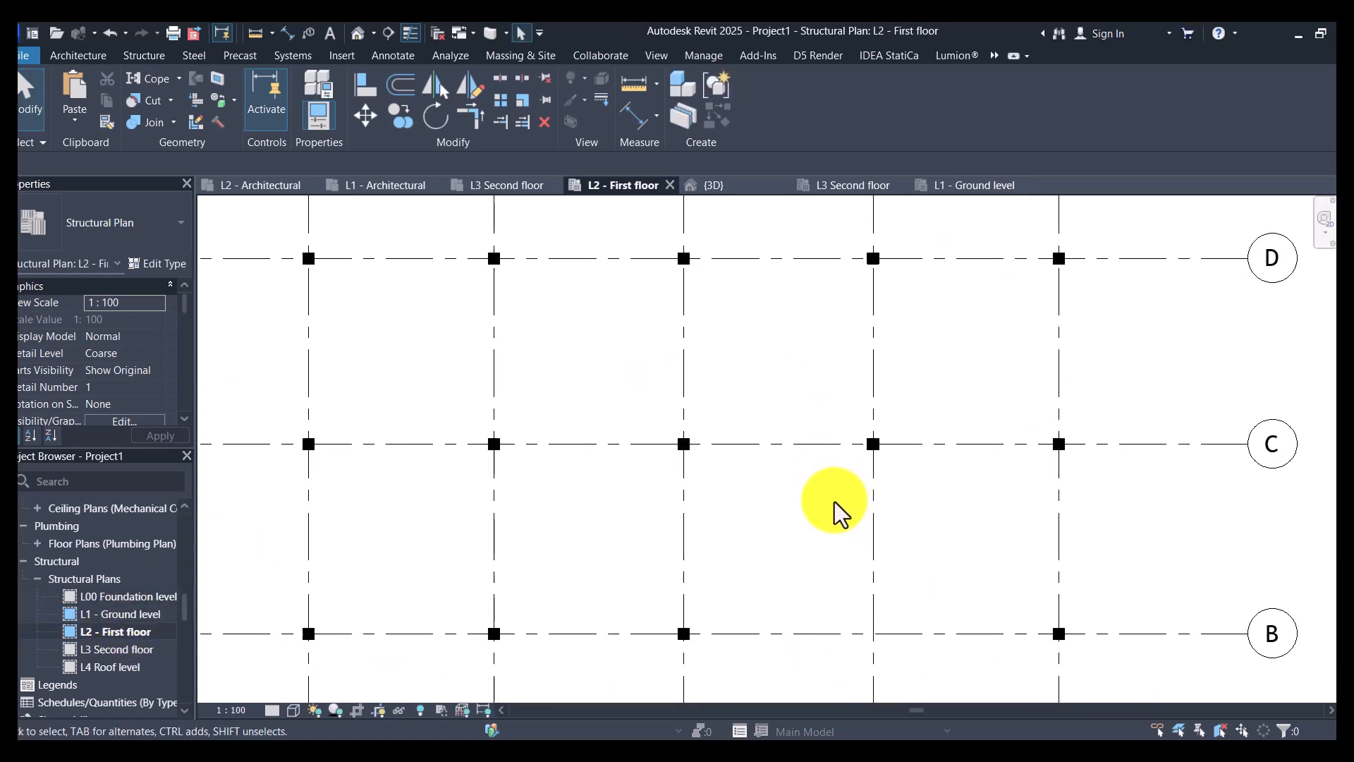
scroll(554, 417, "down", 3)
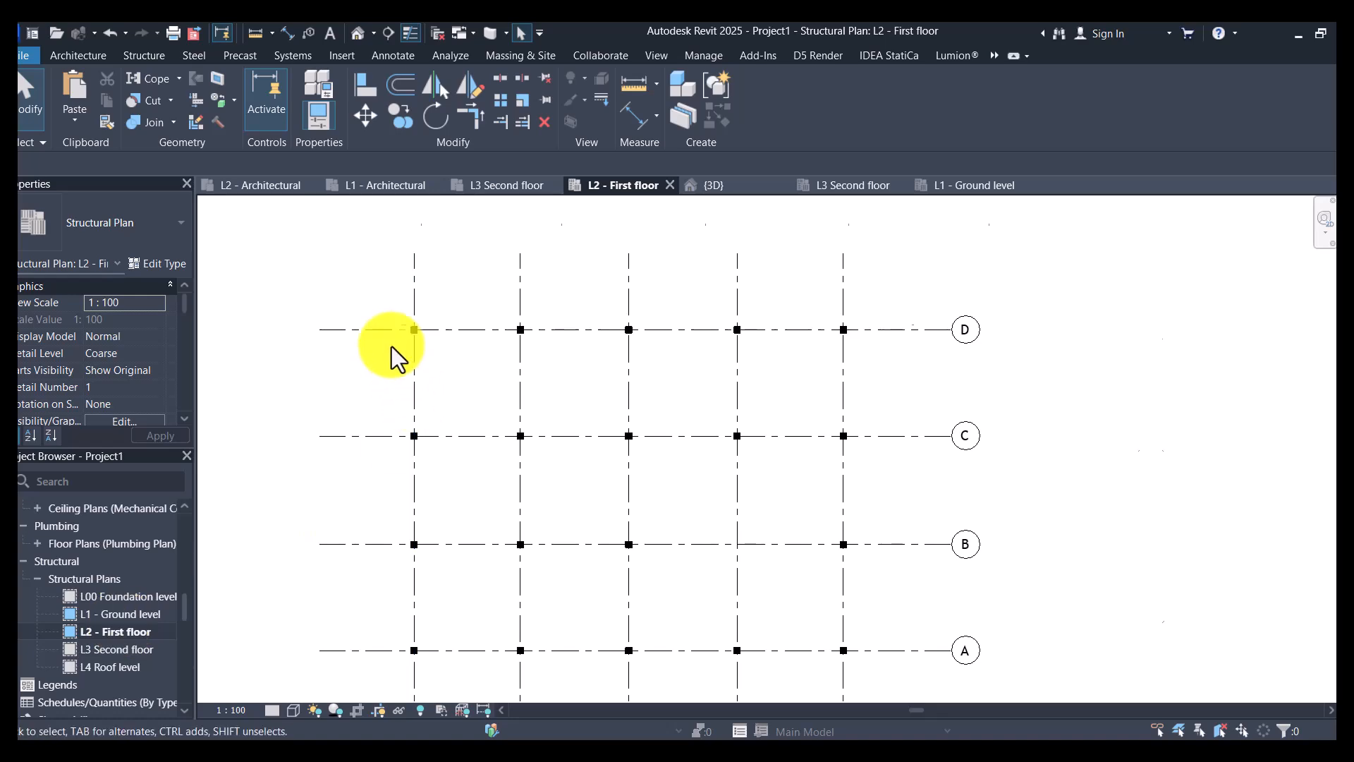
scroll(392, 346, "up", 3)
scroll(432, 387, "down", 2)
left_click(598, 298)
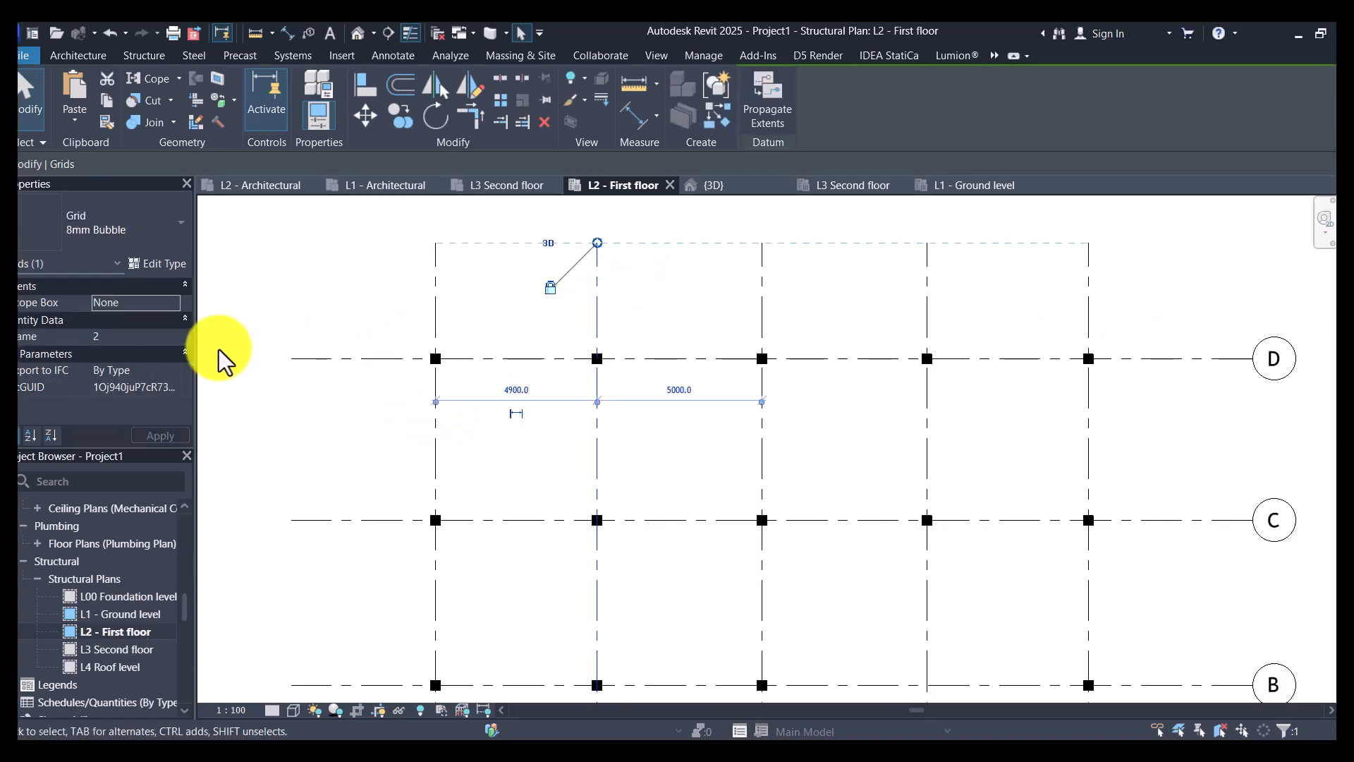
left_click(162, 267)
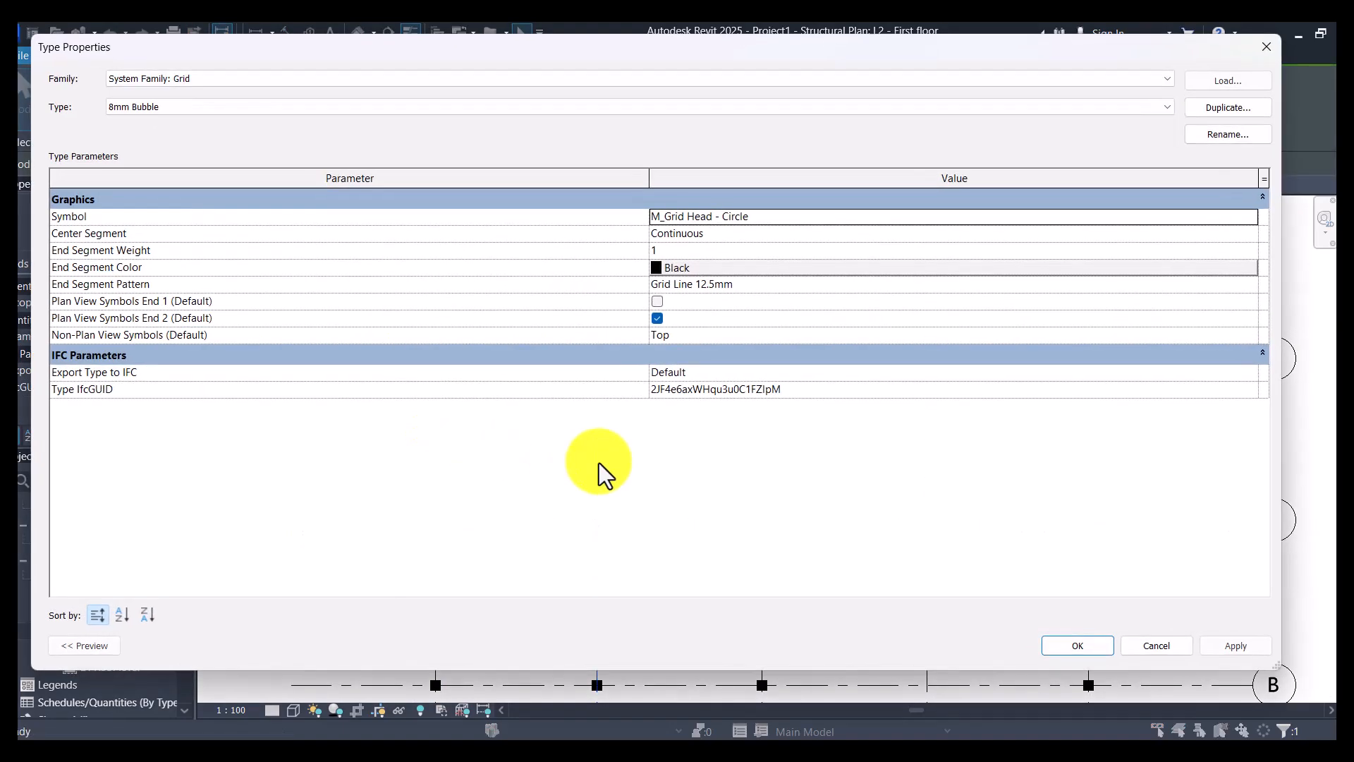
left_click(657, 302)
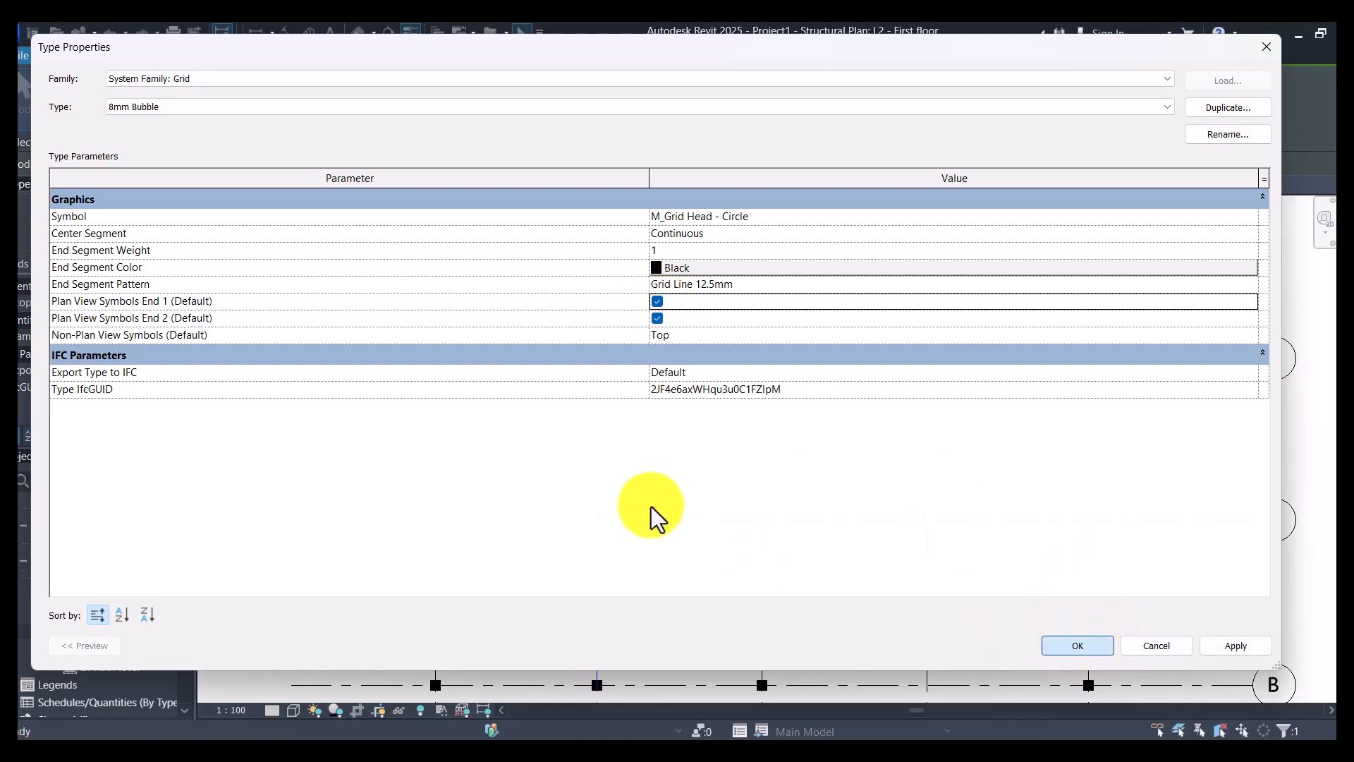
key("Return")
- Set the view scale of the L2 - First floor structural plan to 1:50
scroll(595, 362, "down", 3)
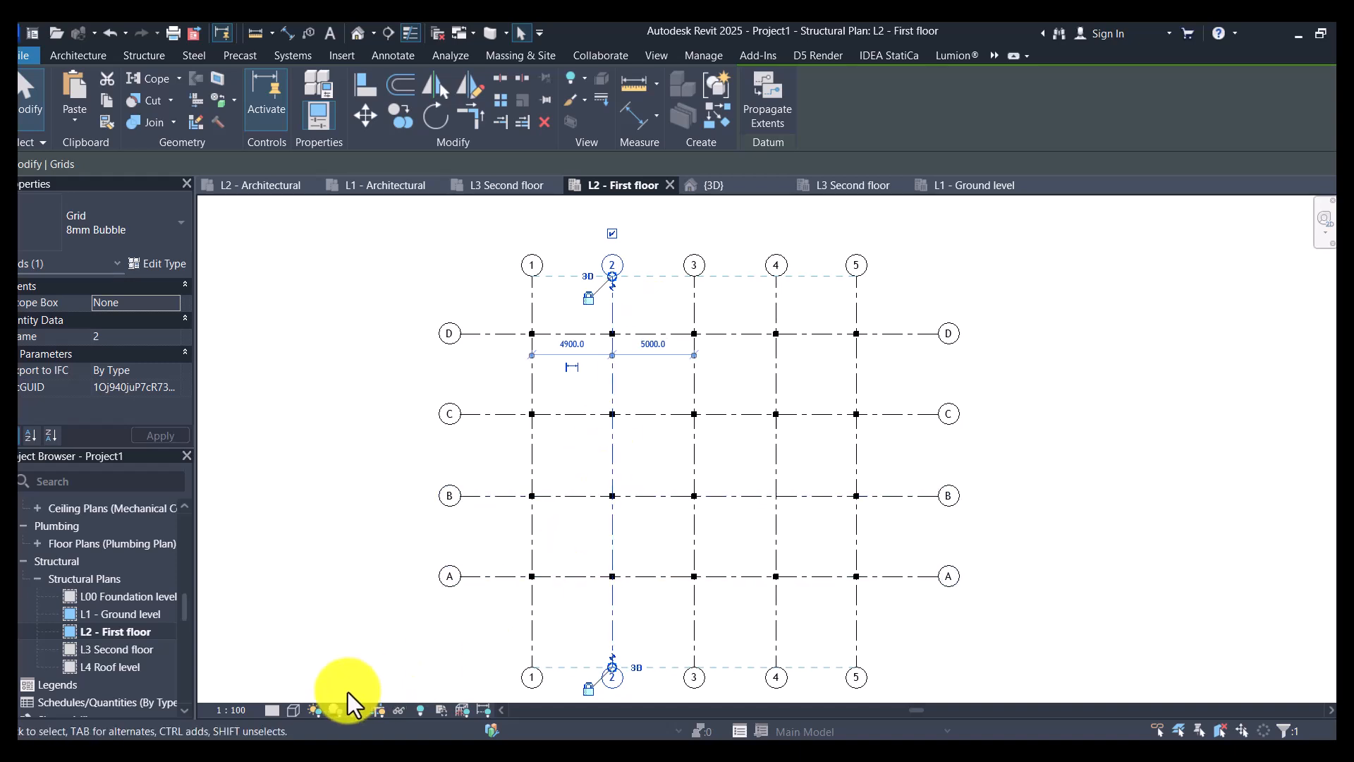
left_click(244, 709)
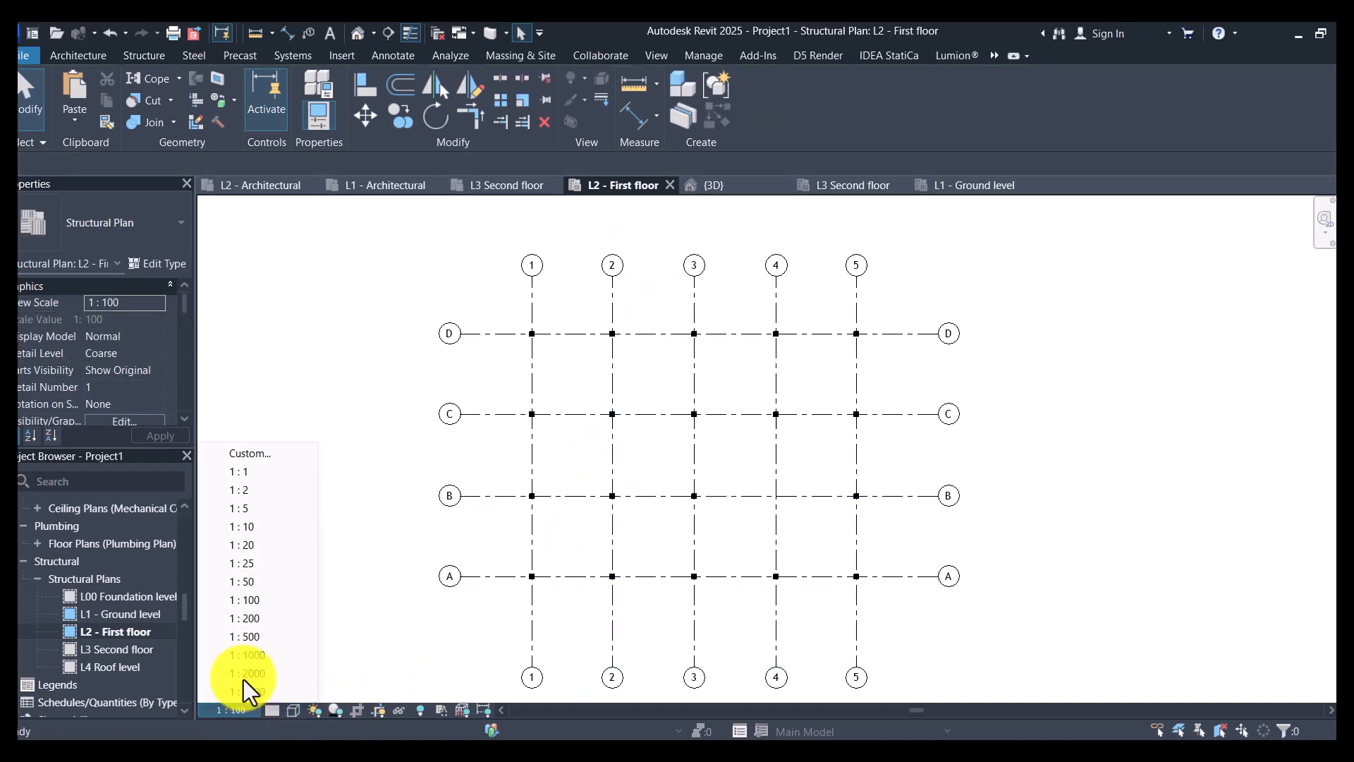
left_click(245, 581)
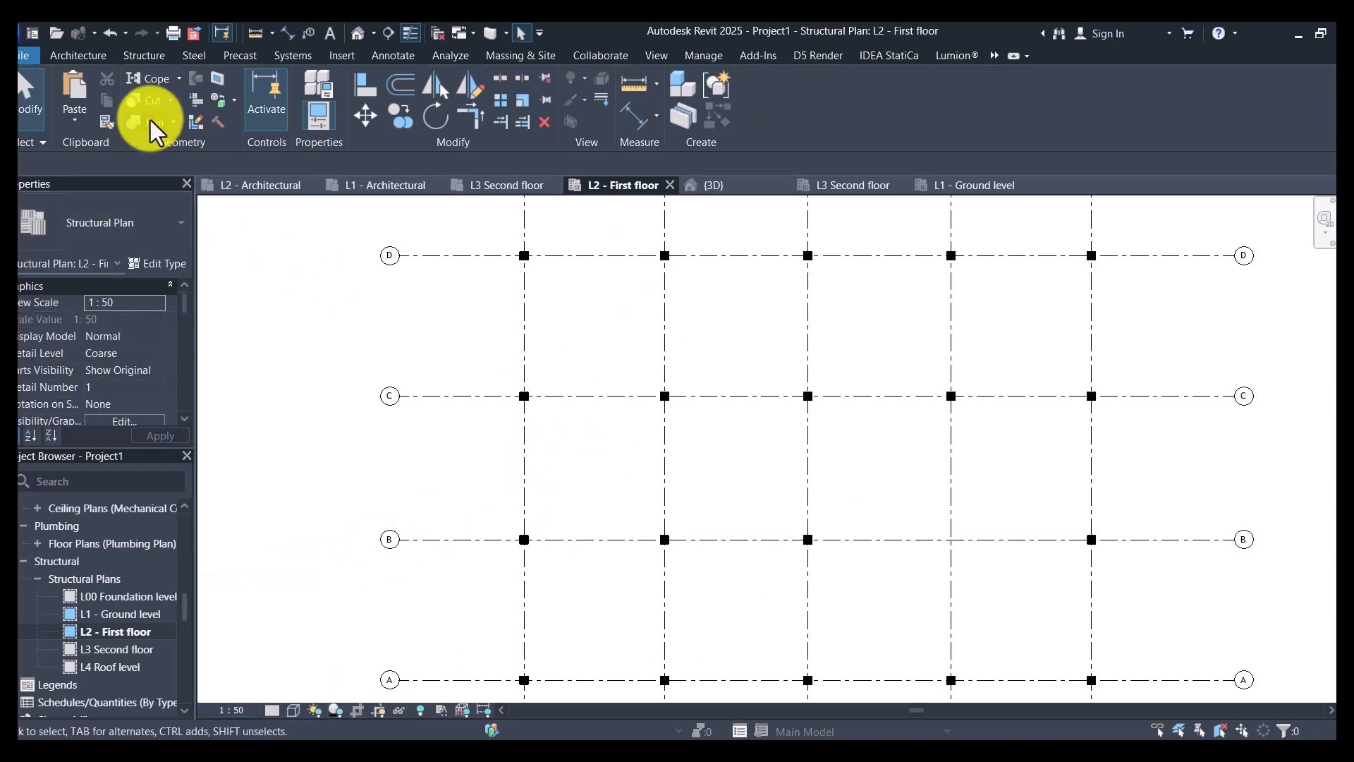
- Start the Beam command and load the M_Concrete-Rectangular Beam family from the metric library's Structural Framing Concrete folder
left_click(151, 58)
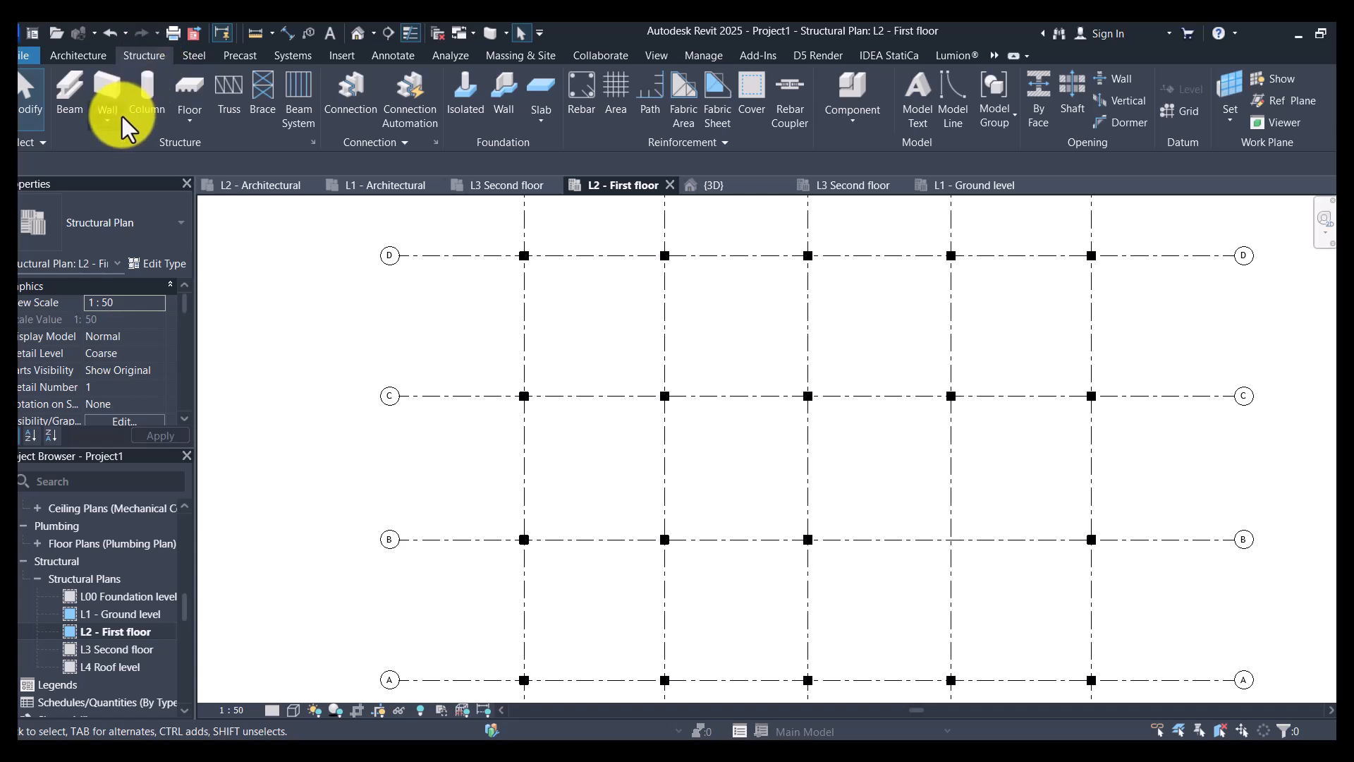
left_click(74, 100)
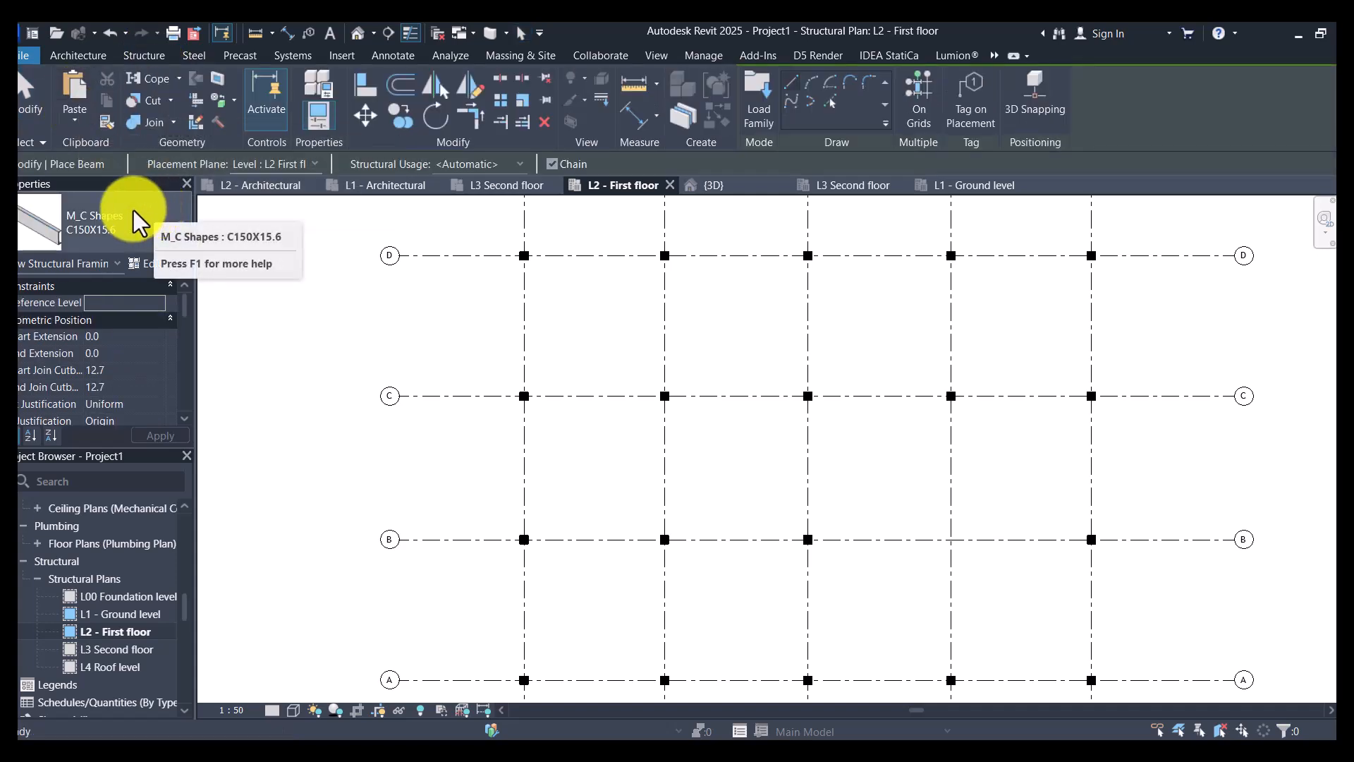
left_click(133, 210)
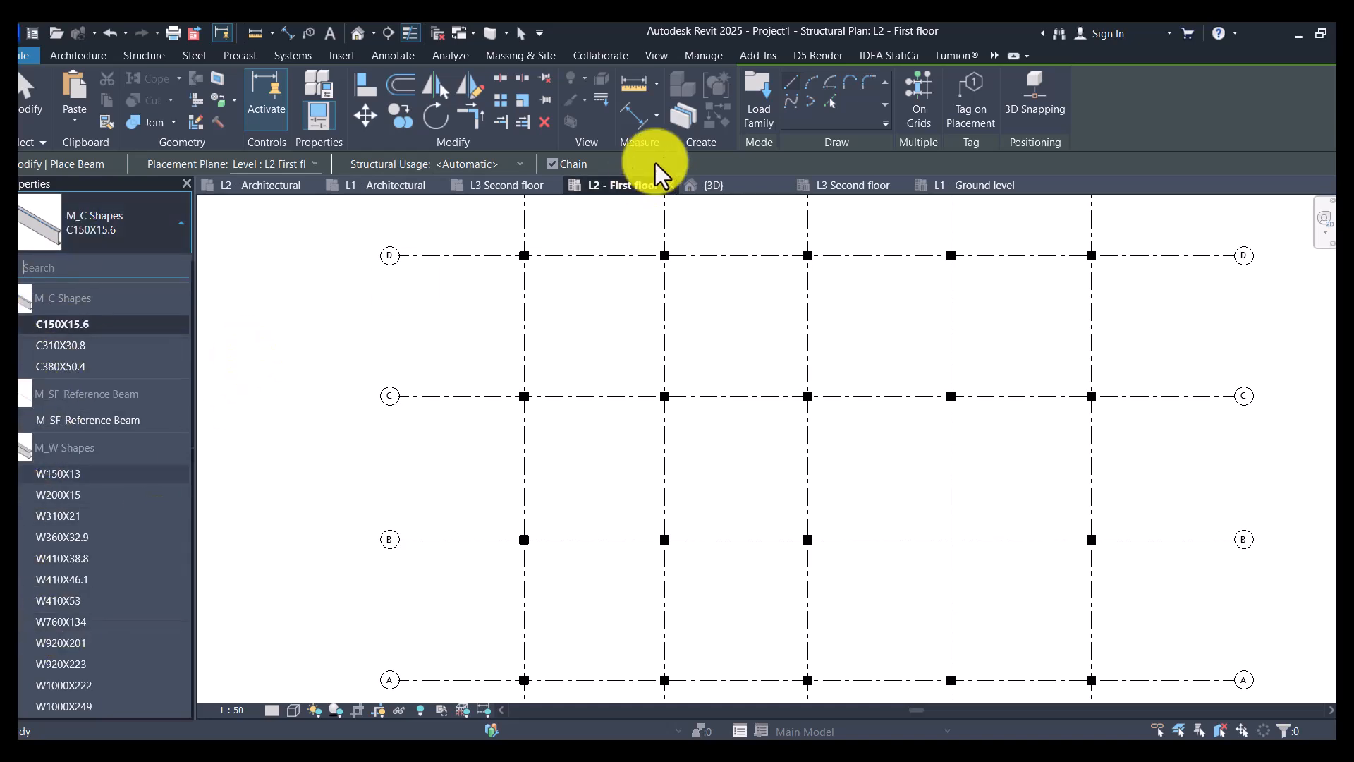
left_click(753, 98)
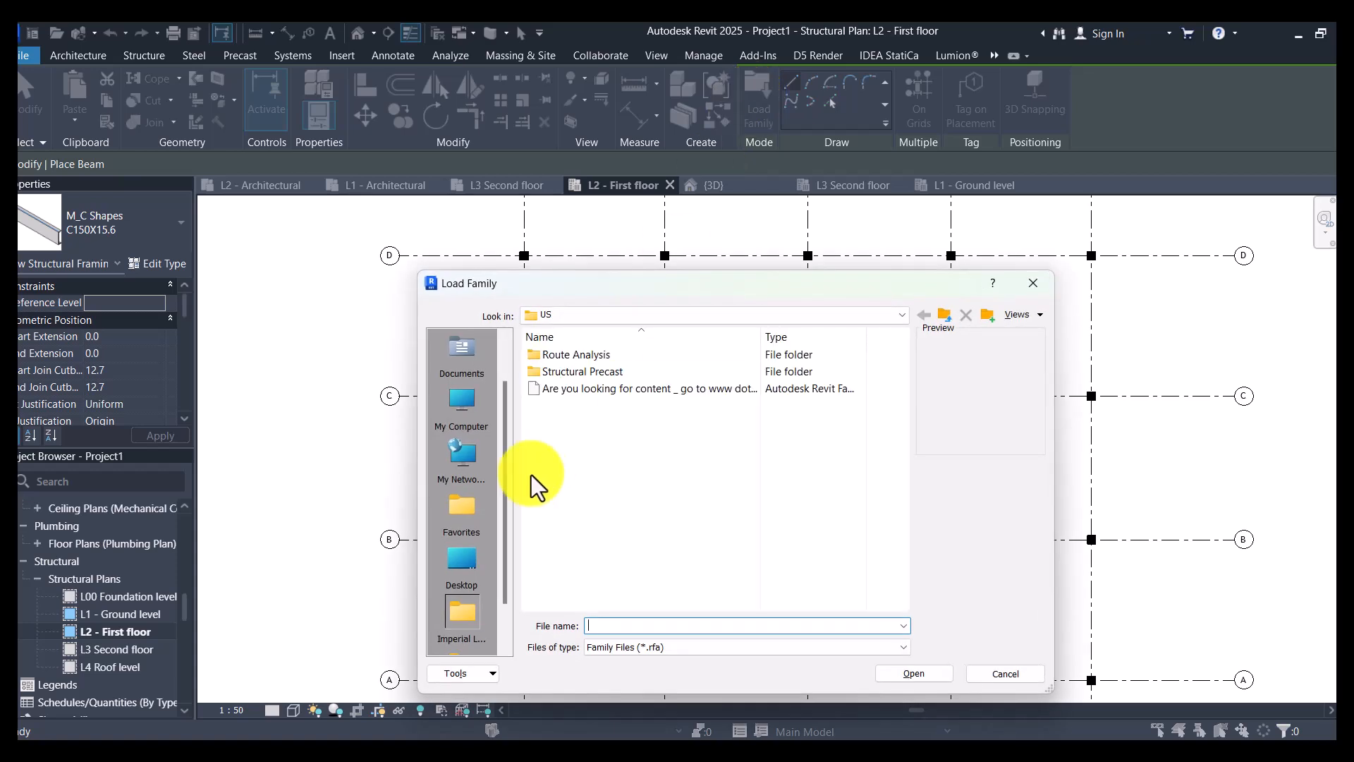
scroll(475, 549, "down", 1)
left_click(470, 612)
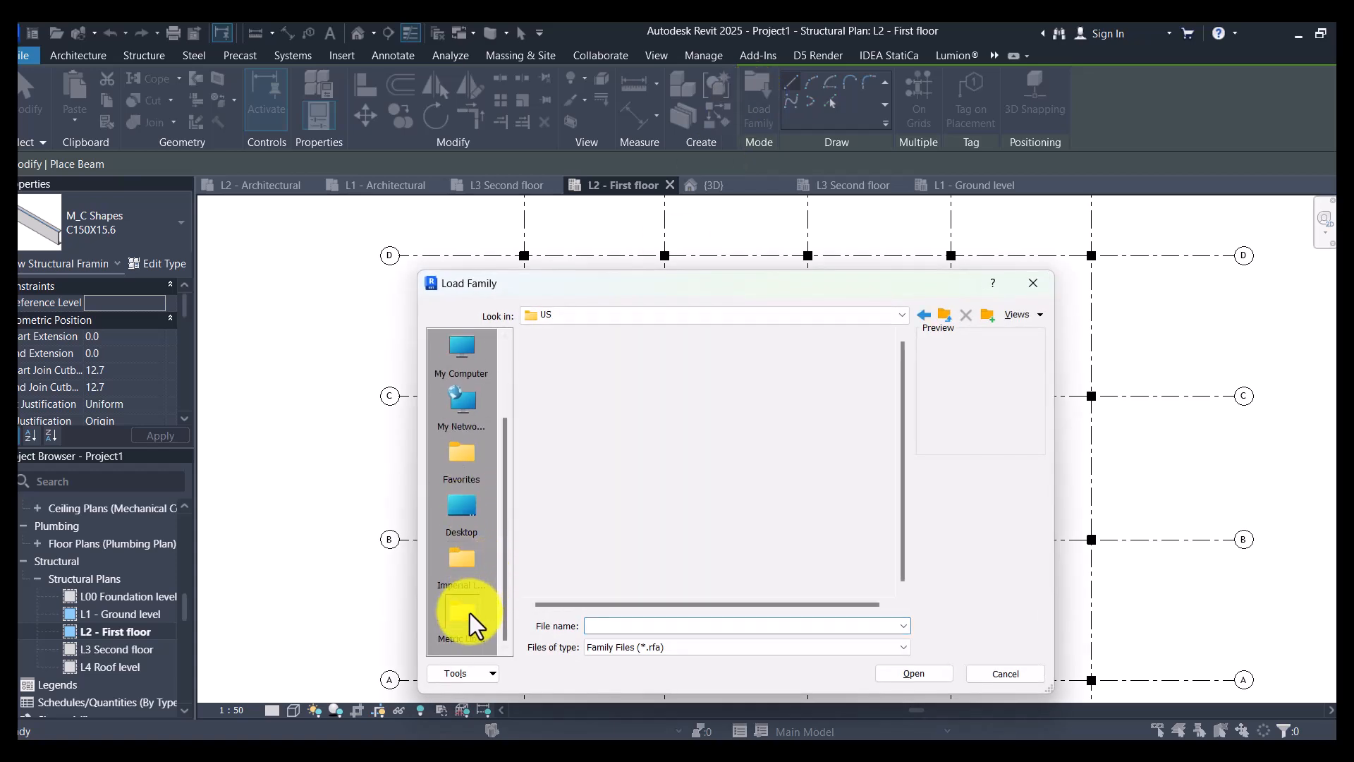
double_click(573, 407)
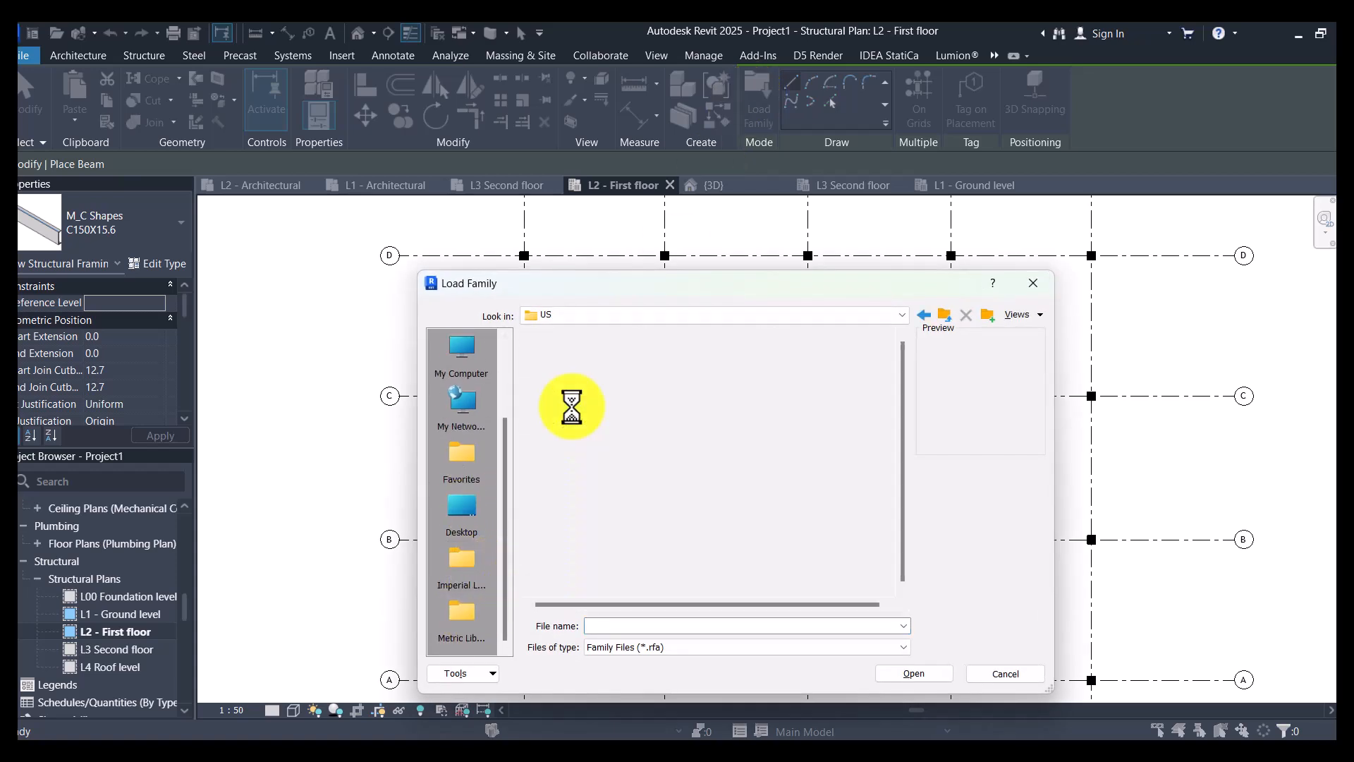
scroll(569, 409, "down", 5)
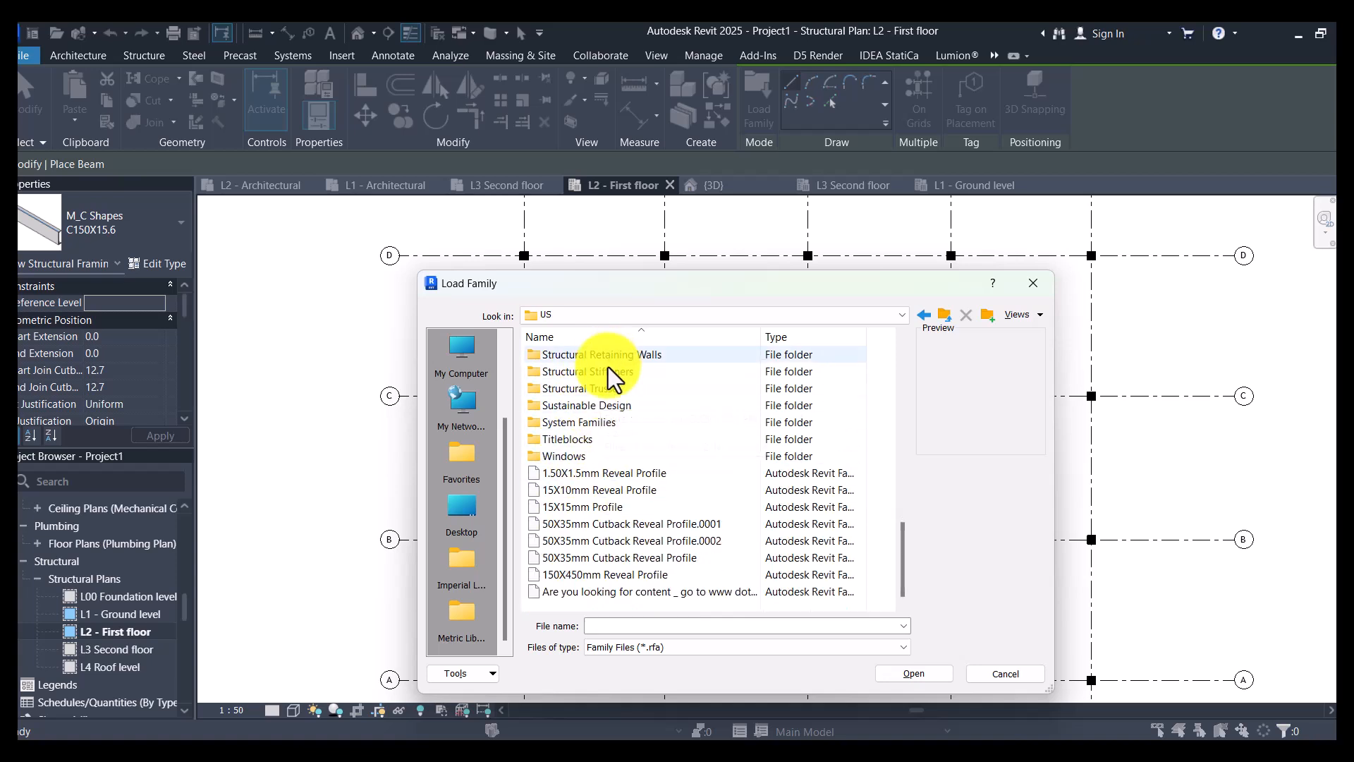
scroll(606, 480, "up", 2)
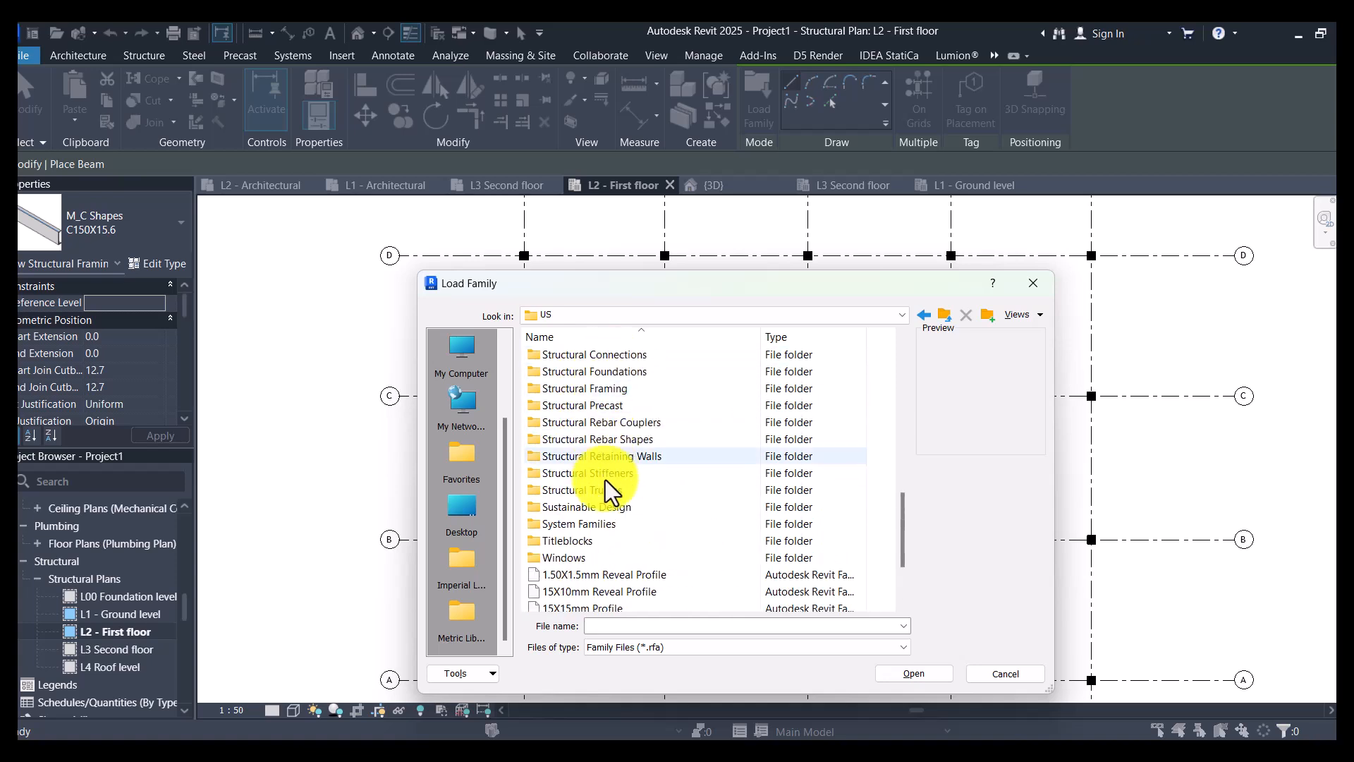
double_click(608, 390)
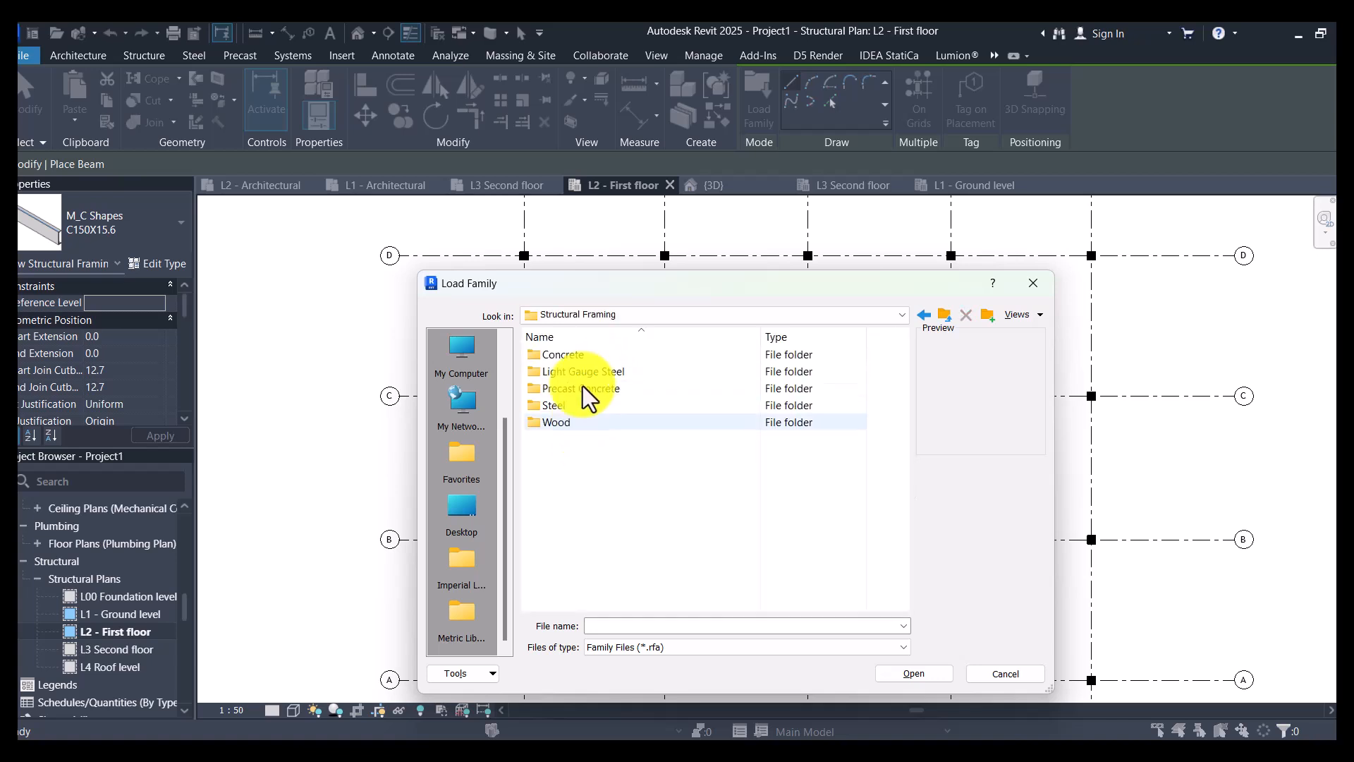
double_click(582, 356)
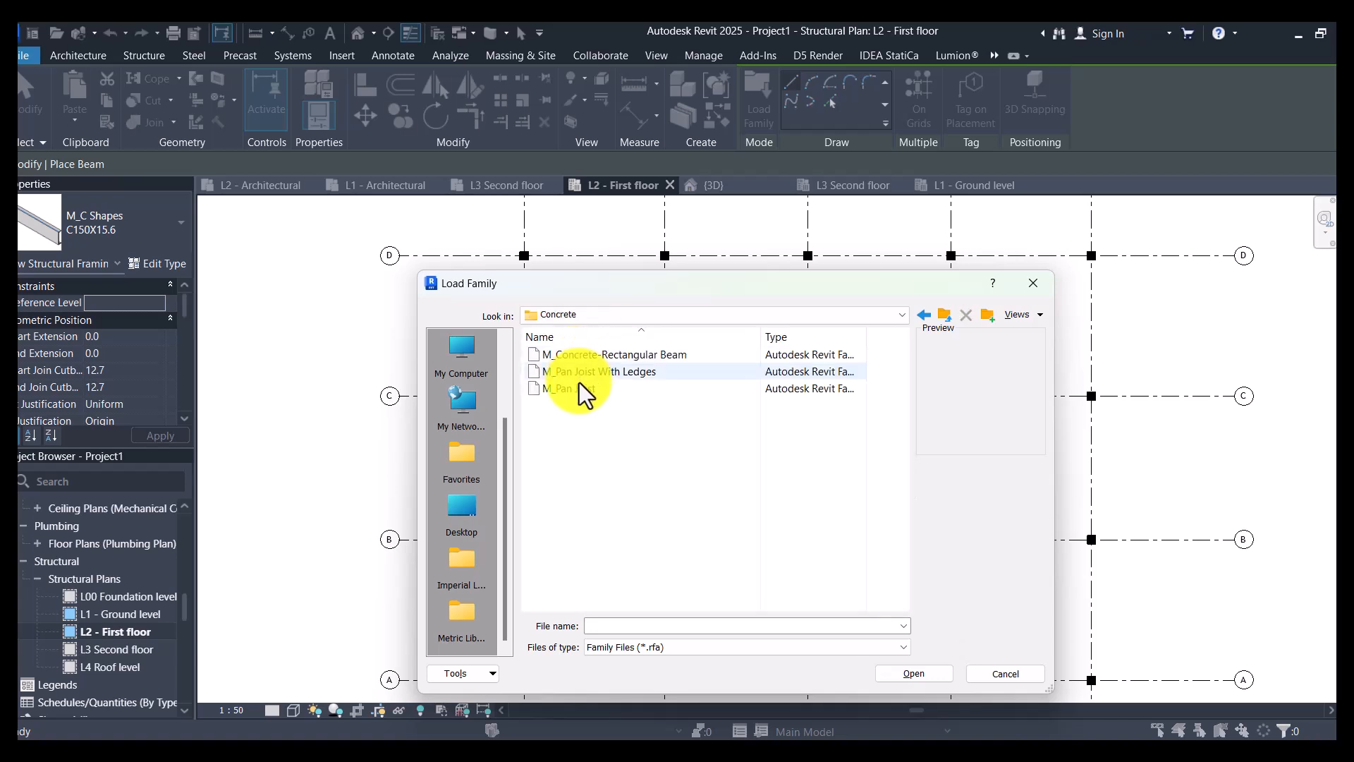
left_click(582, 356)
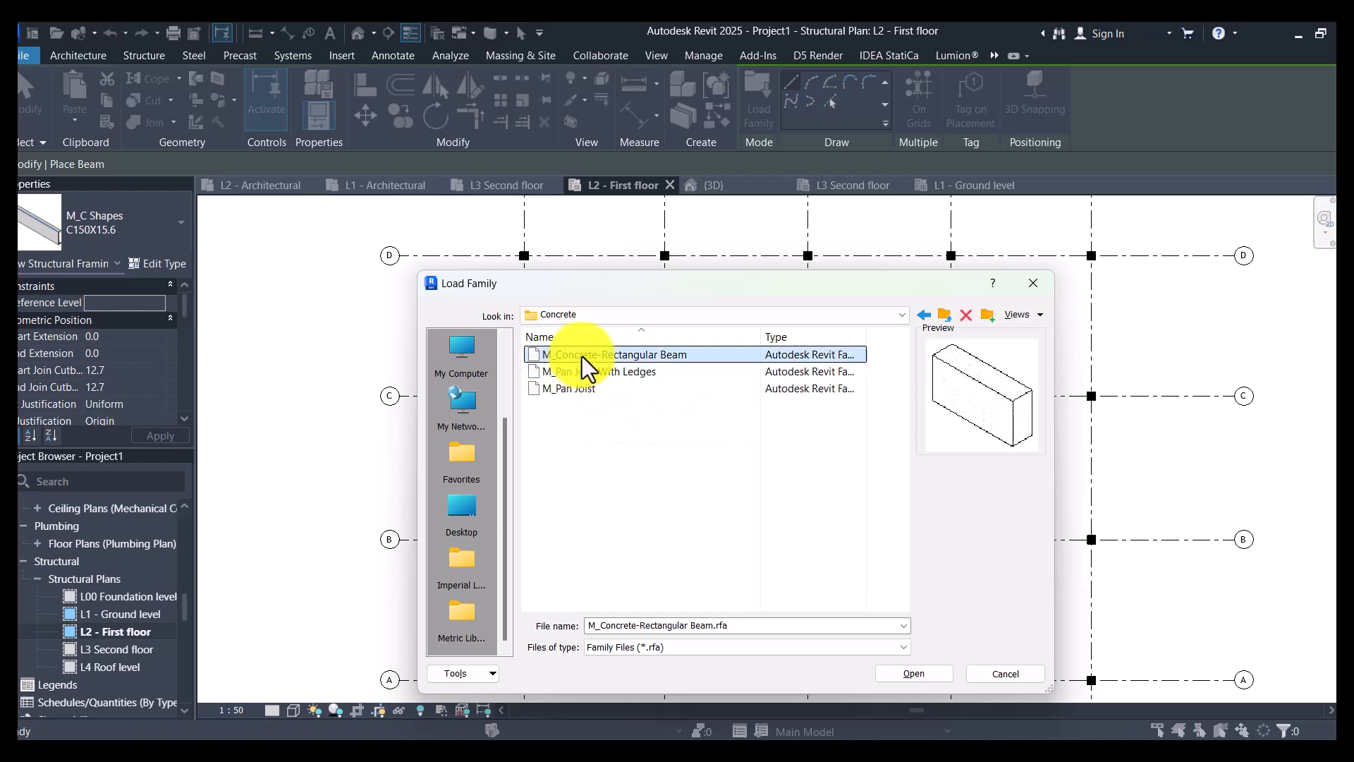
left_click(913, 673)
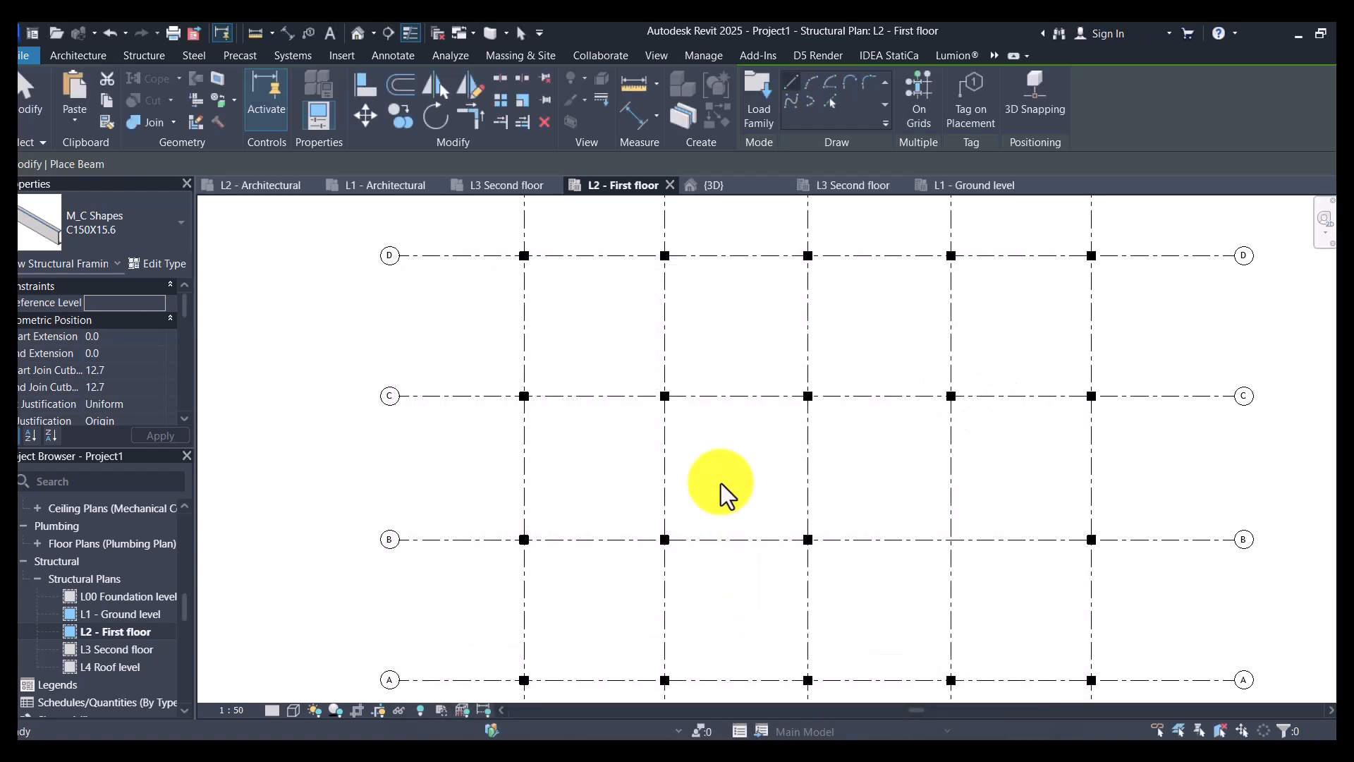
- Duplicate the 400 x 800mm concrete rectangular beam type and begin its new name with B
left_click(179, 263)
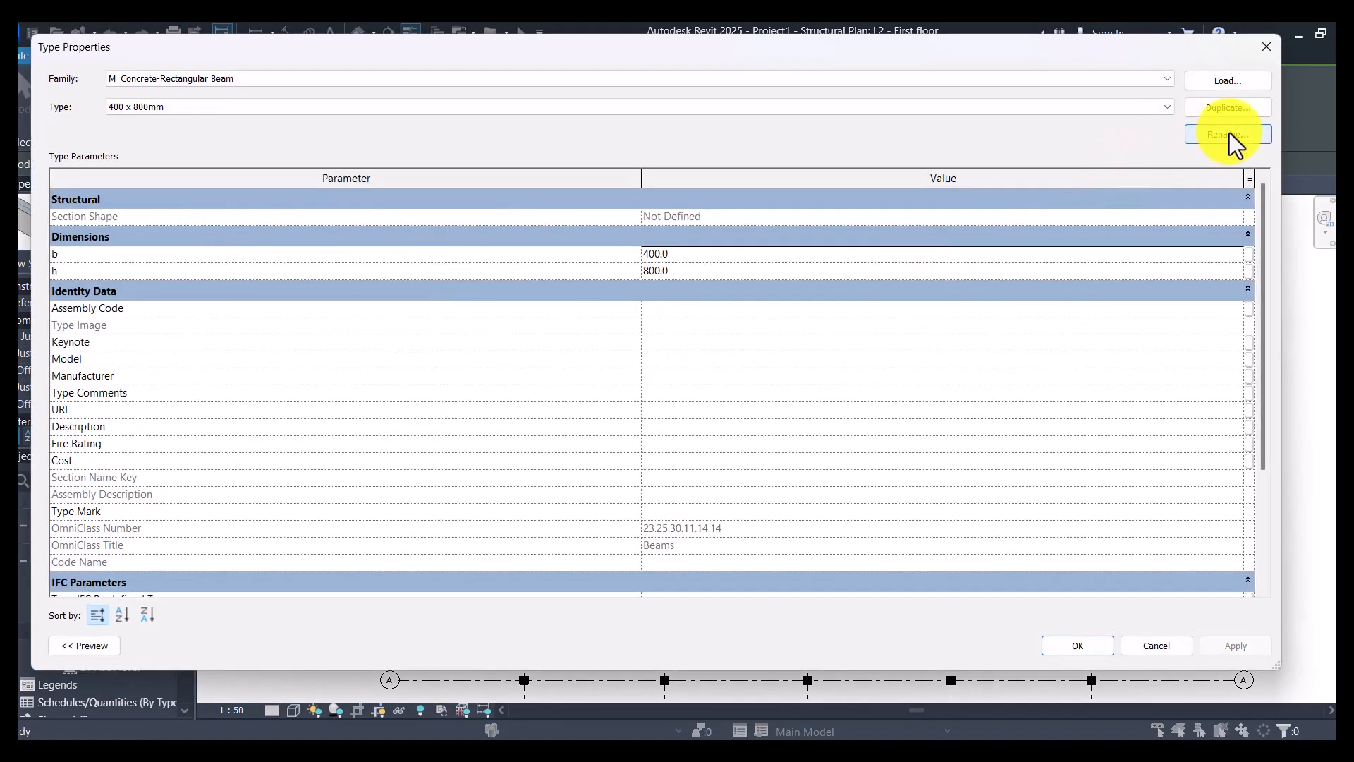
left_click(1214, 115)
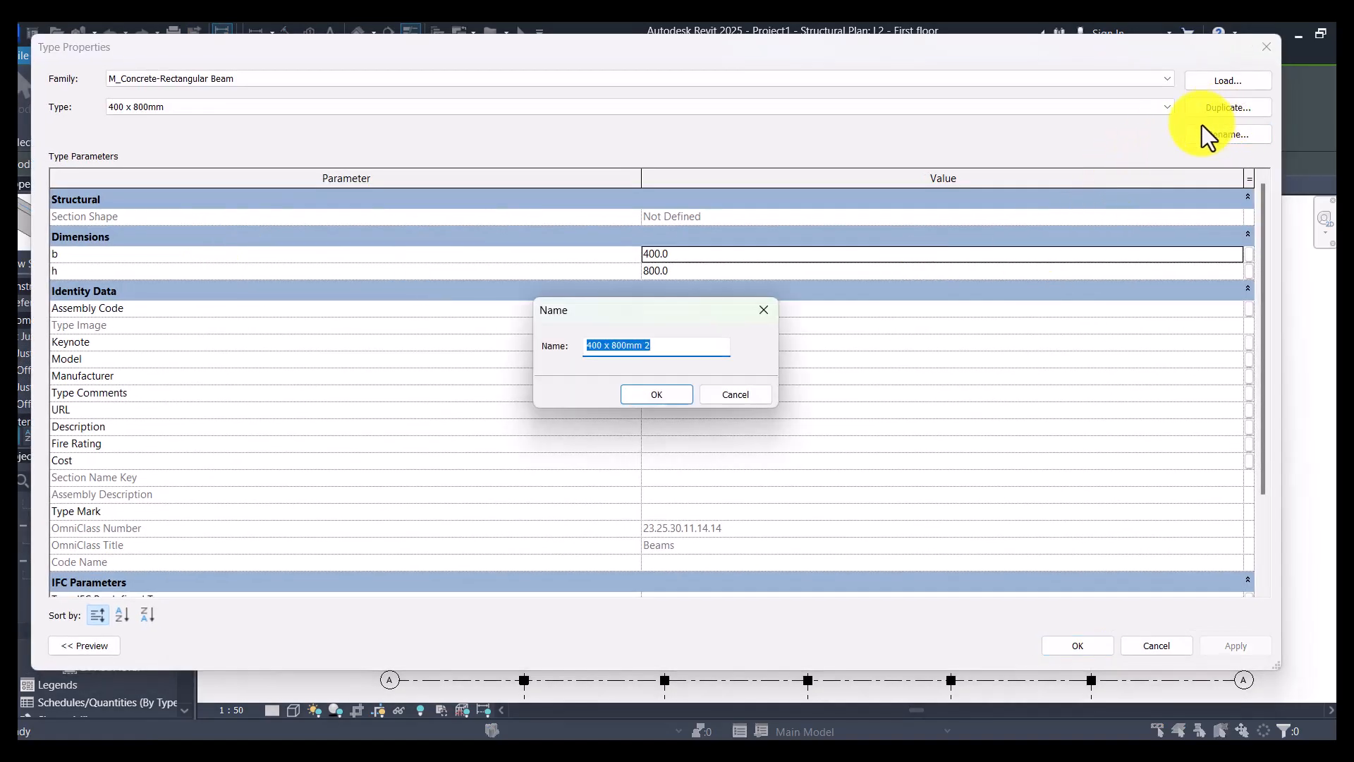
type("B250X500")
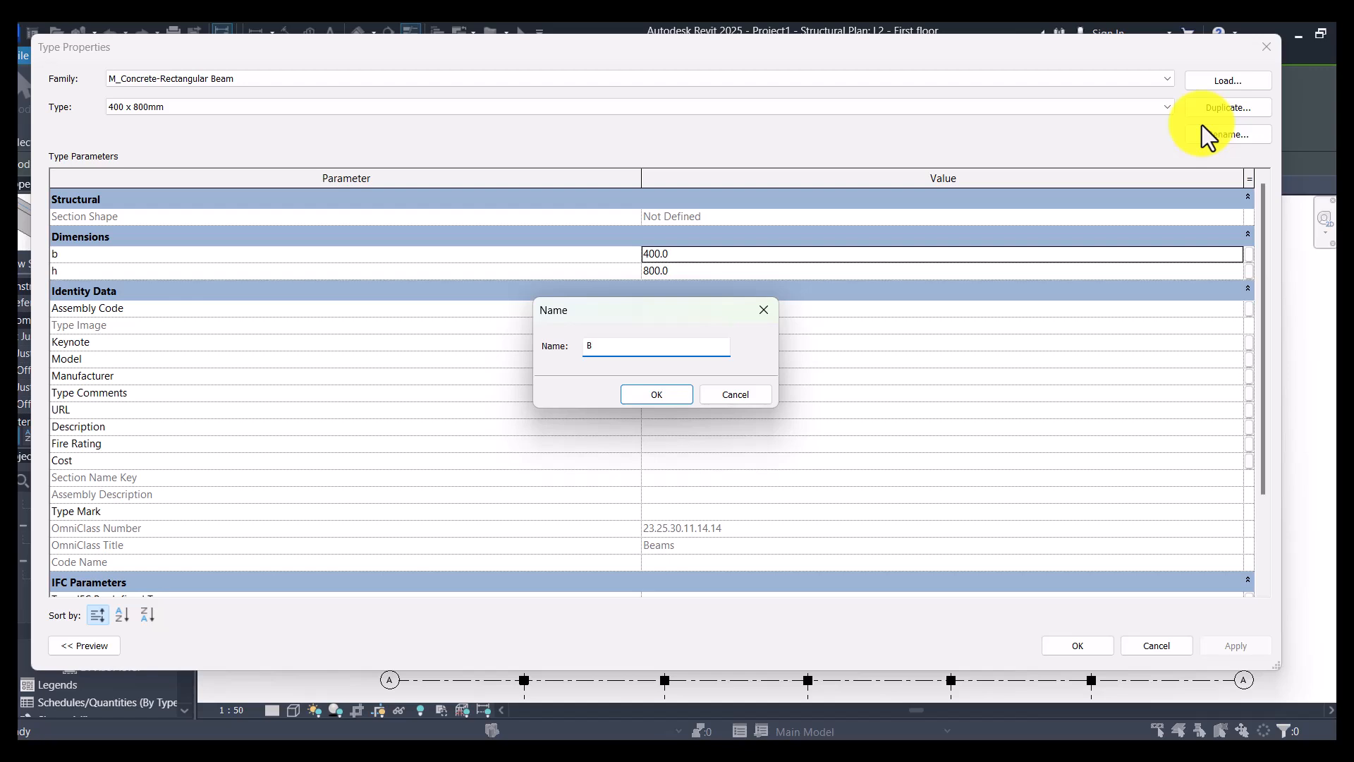
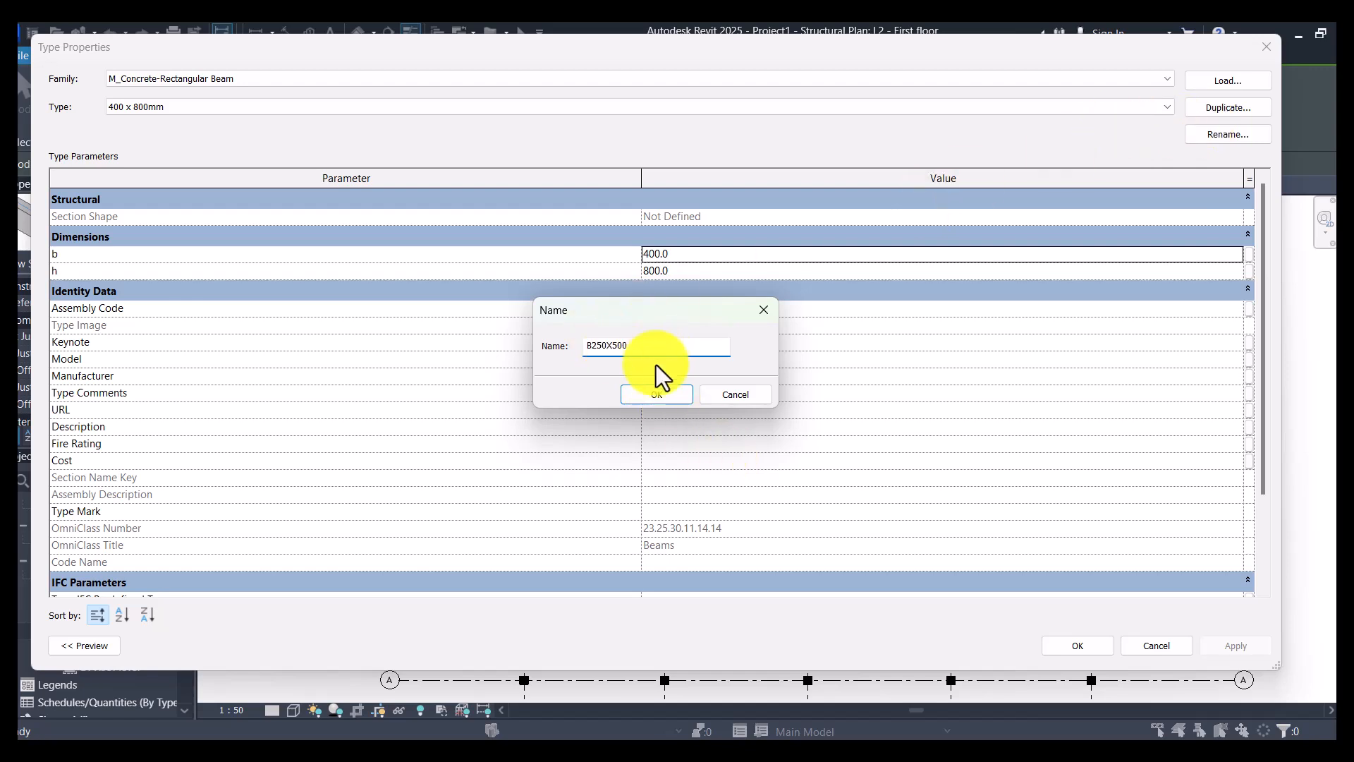
- Name the duplicated beam type B250X500 and set its dimensions to b 250 and h 500
left_click(662, 394)
left_click(697, 252)
type("250X")
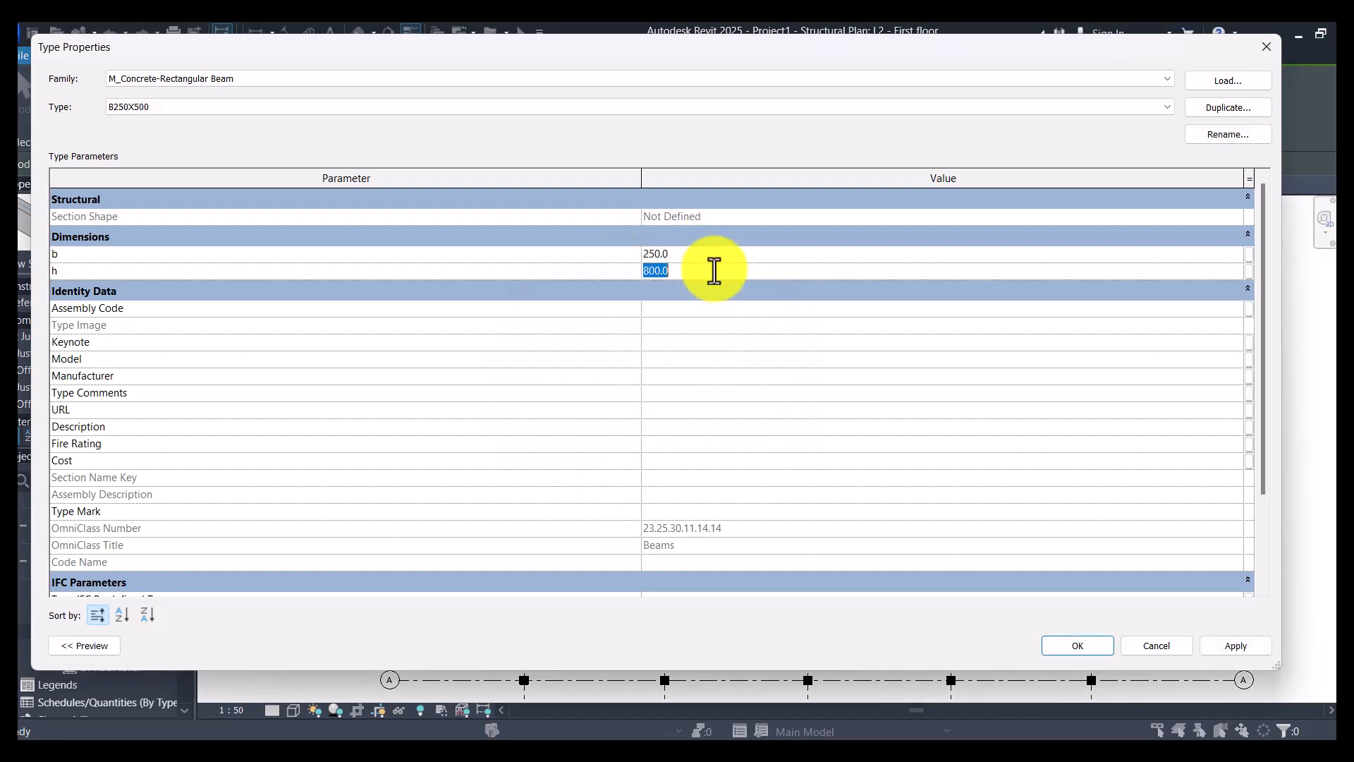
type("500")
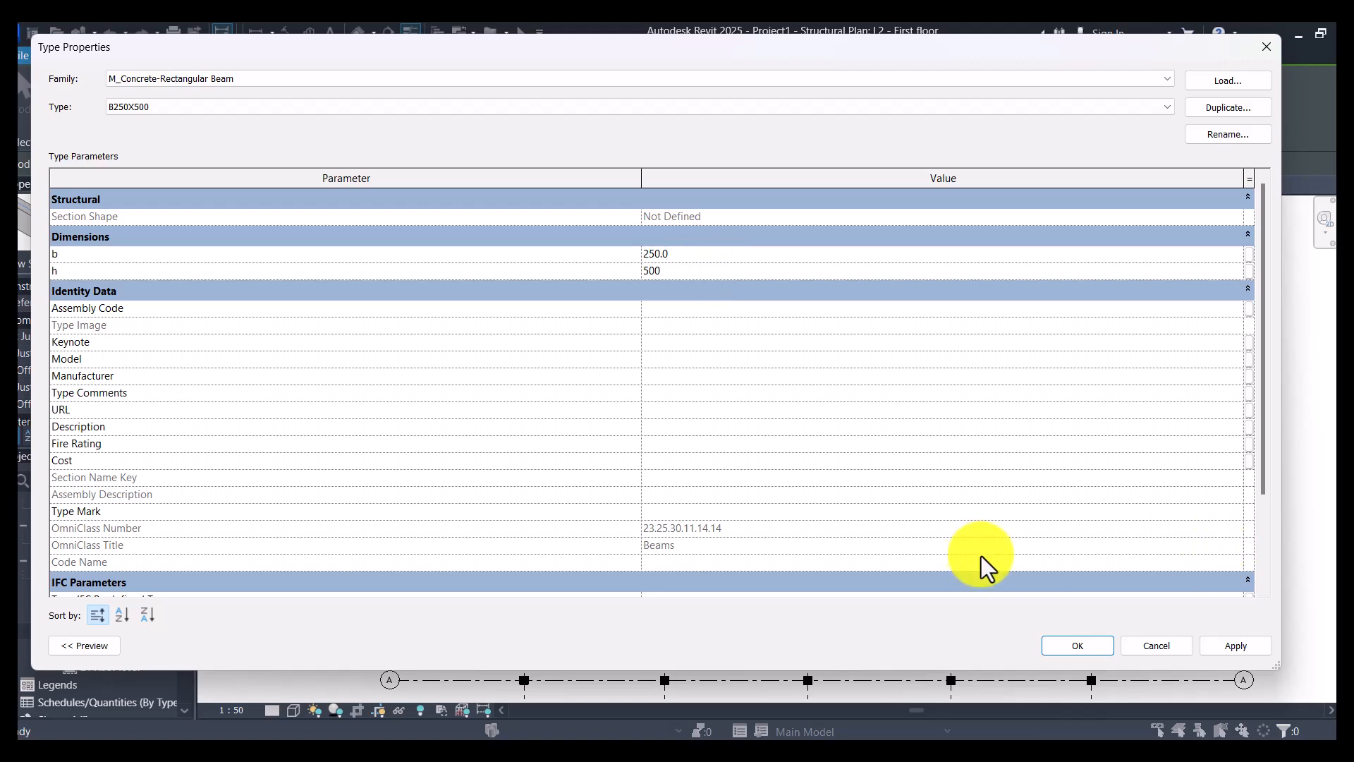
left_click(1081, 649)
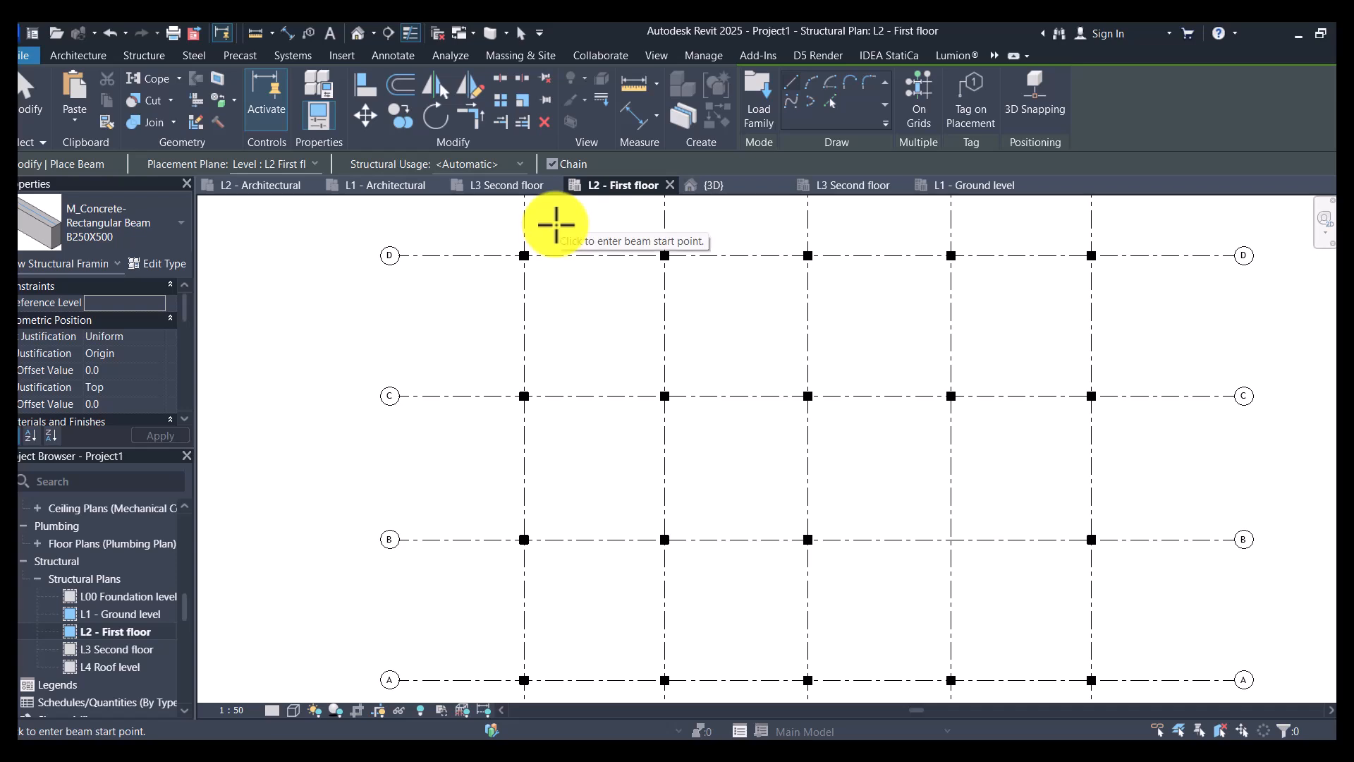
- Draw chained B250X500 beams along grid D from grid 1 to grid 5 and down grid 5 to grid A
scroll(524, 255, "up", 5)
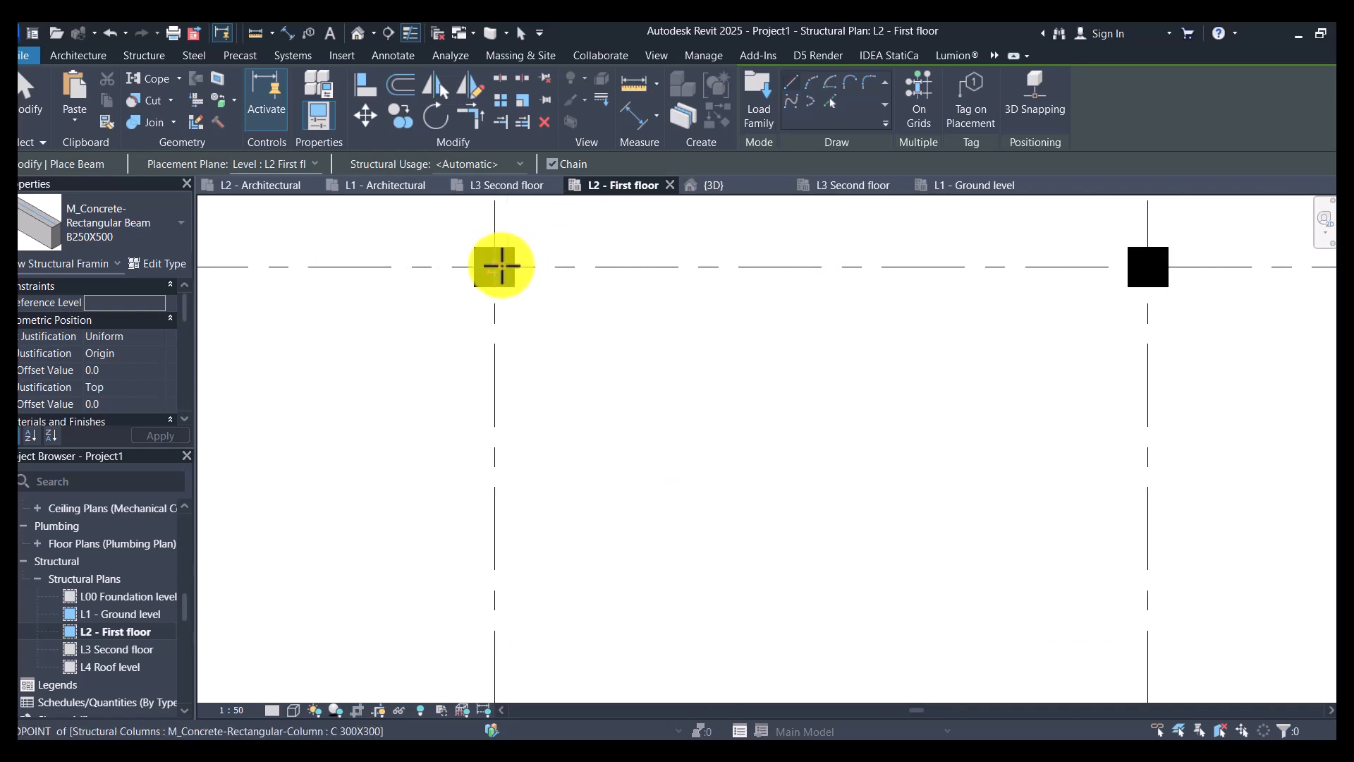
left_click(502, 267)
scroll(565, 340, "down", 5)
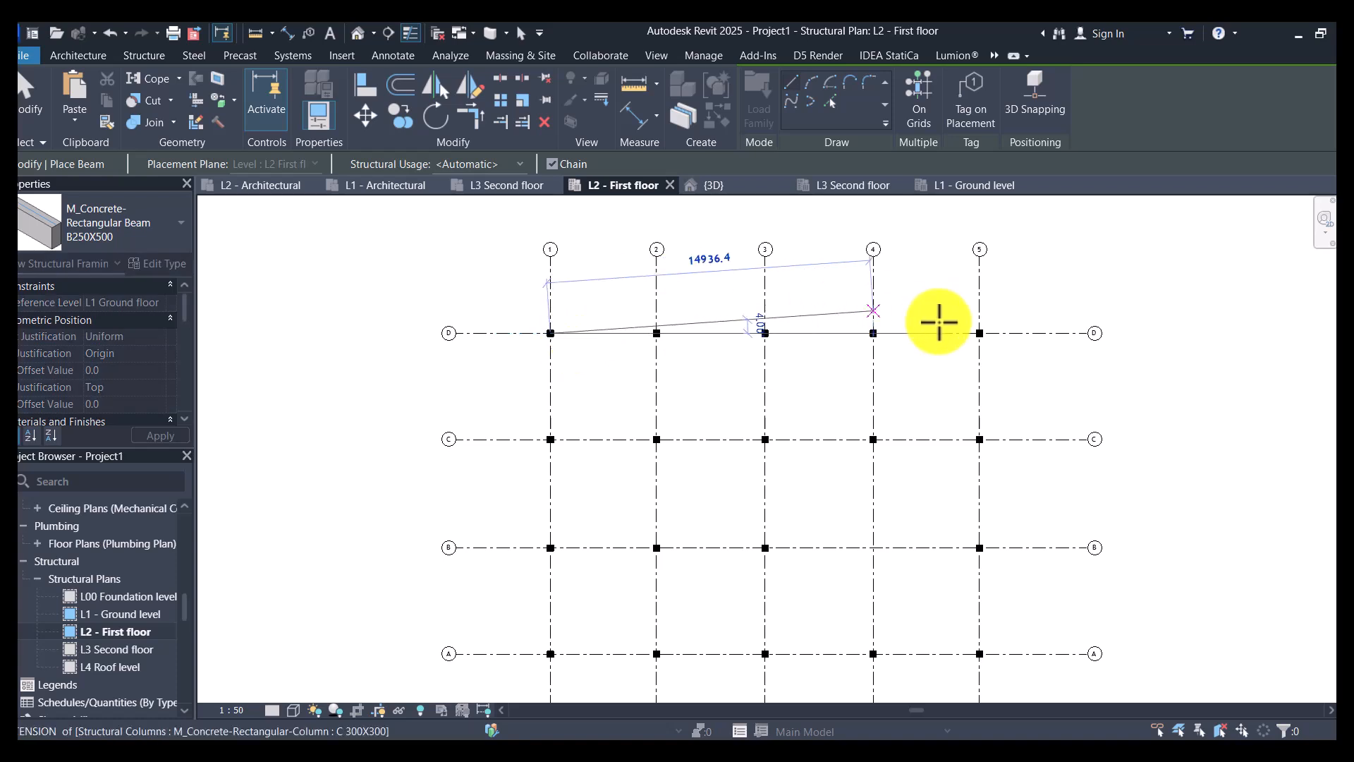
scroll(935, 316, "up", 5)
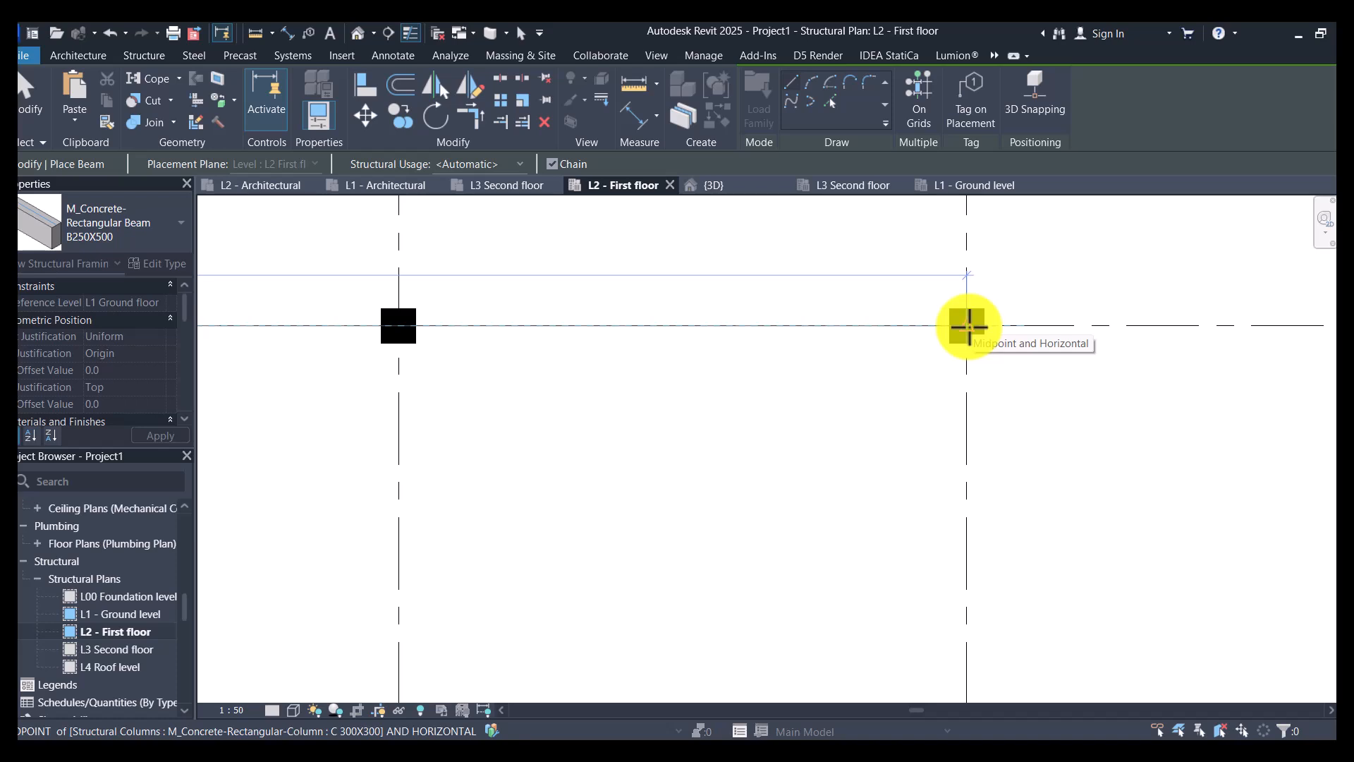
left_click(969, 326)
scroll(994, 240, "down", 5)
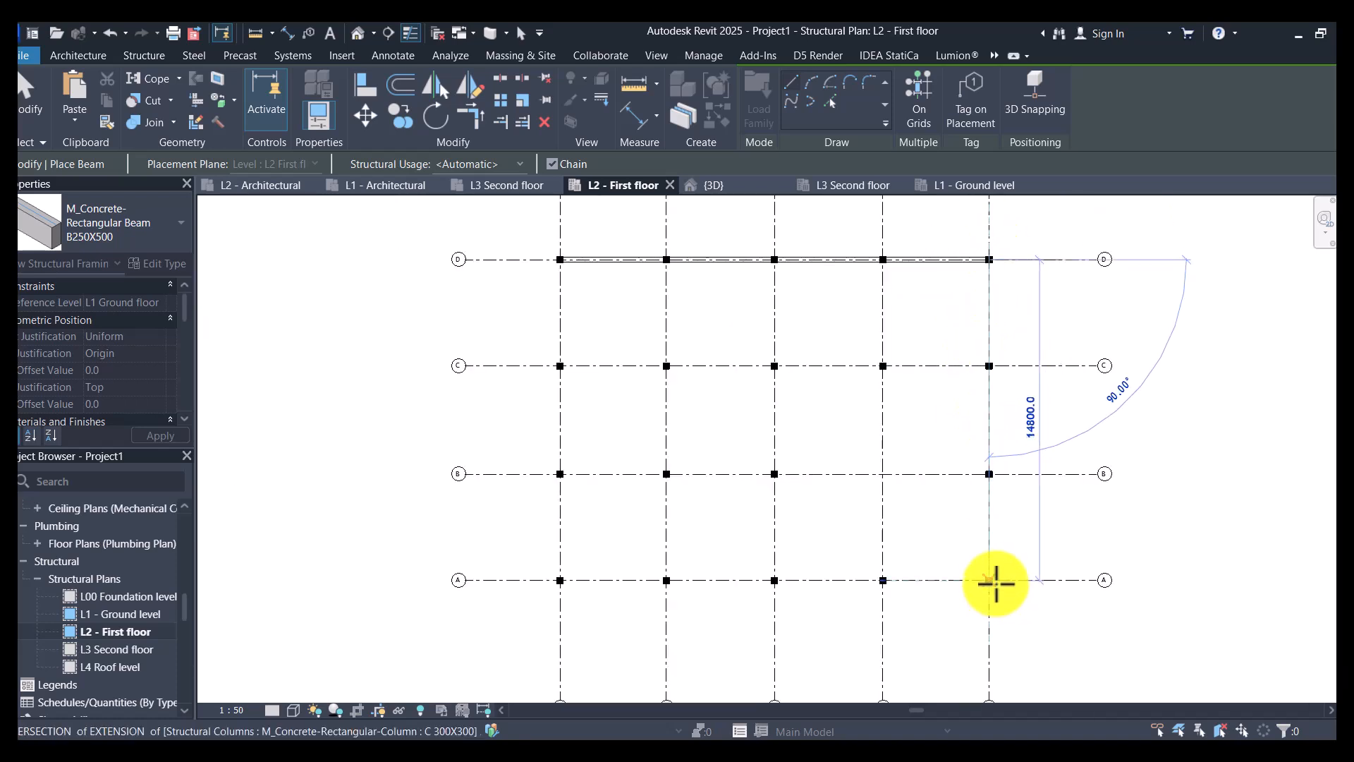
scroll(994, 583, "up", 3)
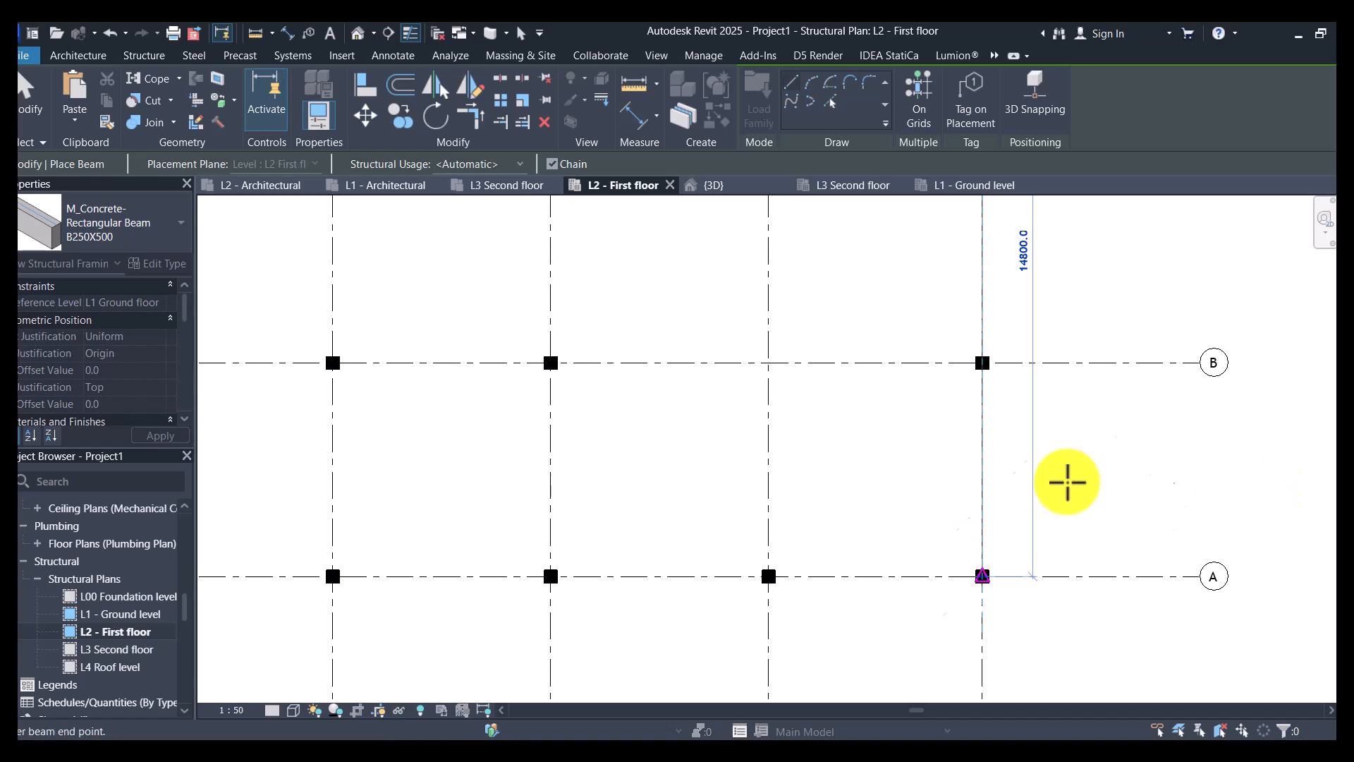
left_click(983, 576)
- Close the perimeter with beams along grid A back to grid 1 and up grid 1 to grid D
scroll(620, 535, "down", 2)
scroll(559, 563, "up", 3)
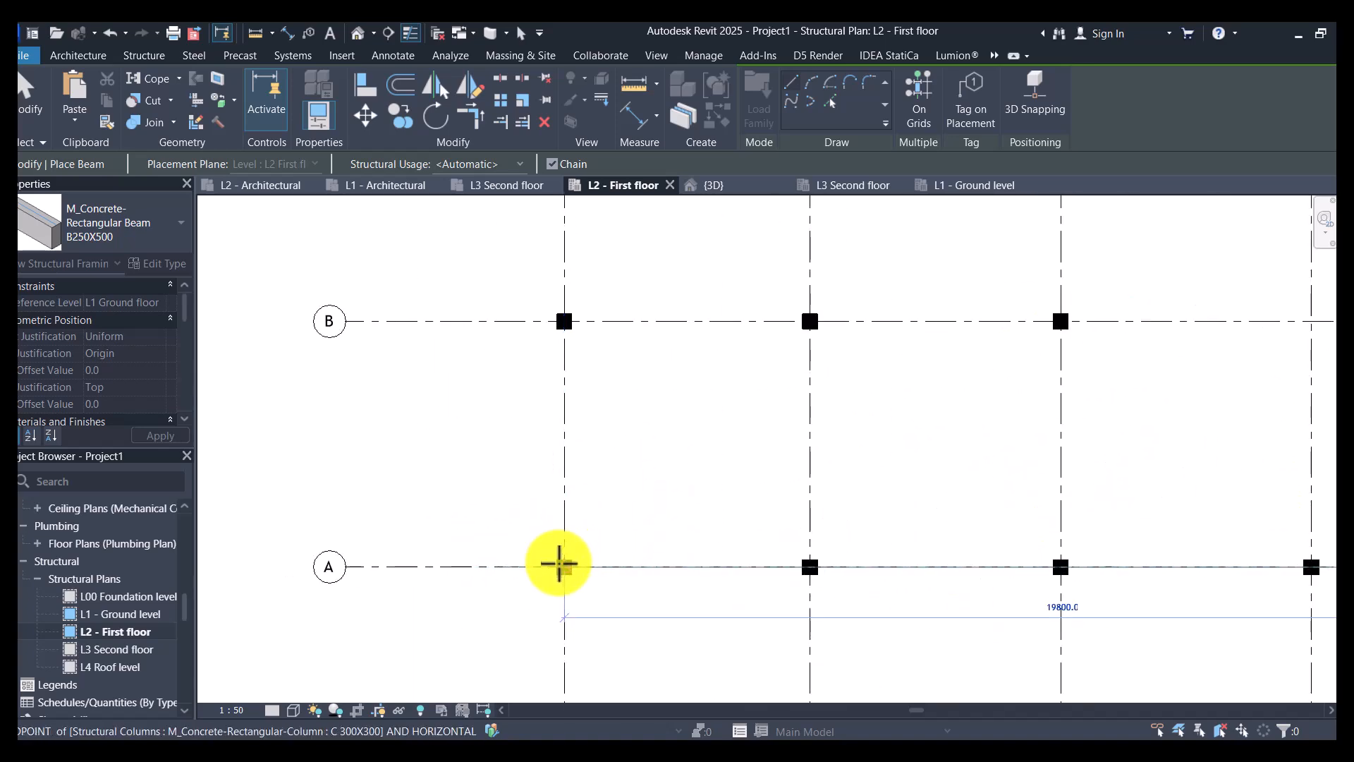
left_click(559, 563)
scroll(568, 557, "down", 4)
scroll(571, 363, "up", 6)
left_click(589, 256)
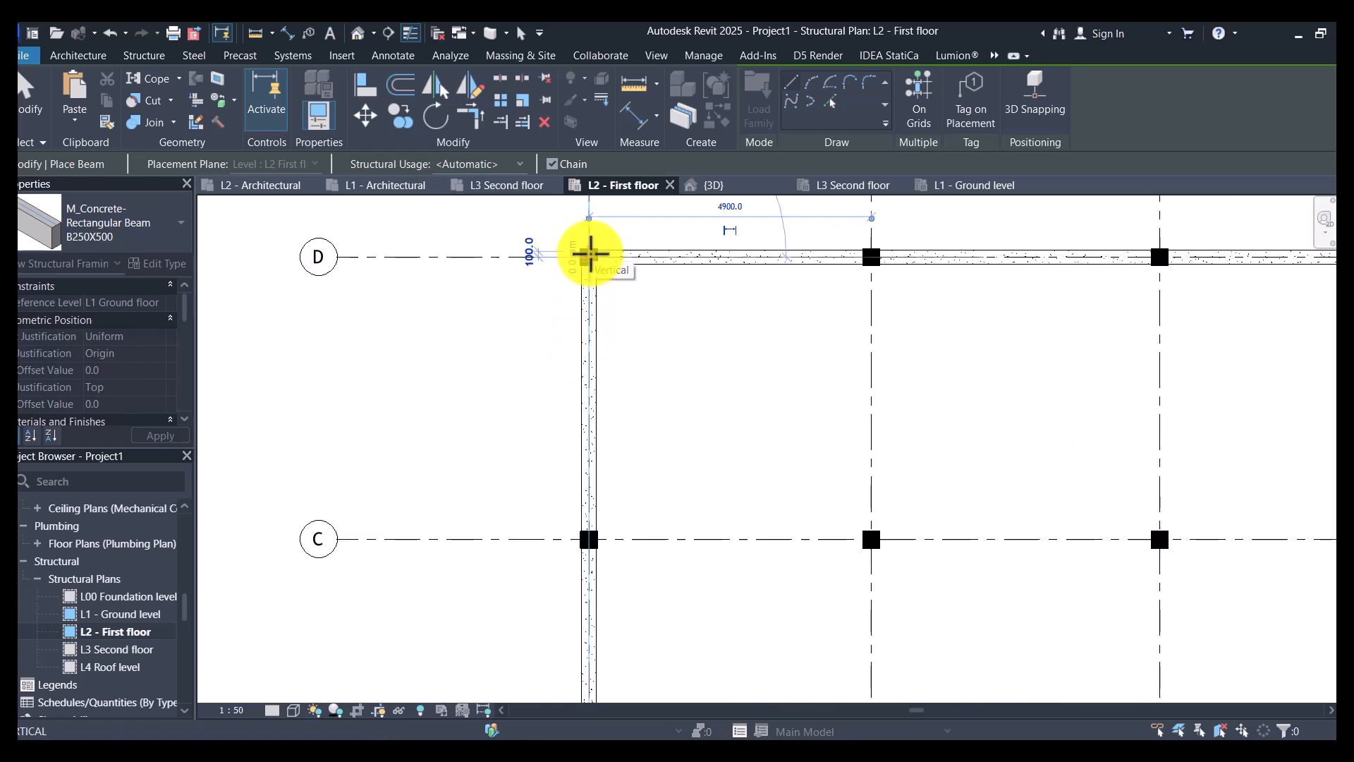
key("Escape")
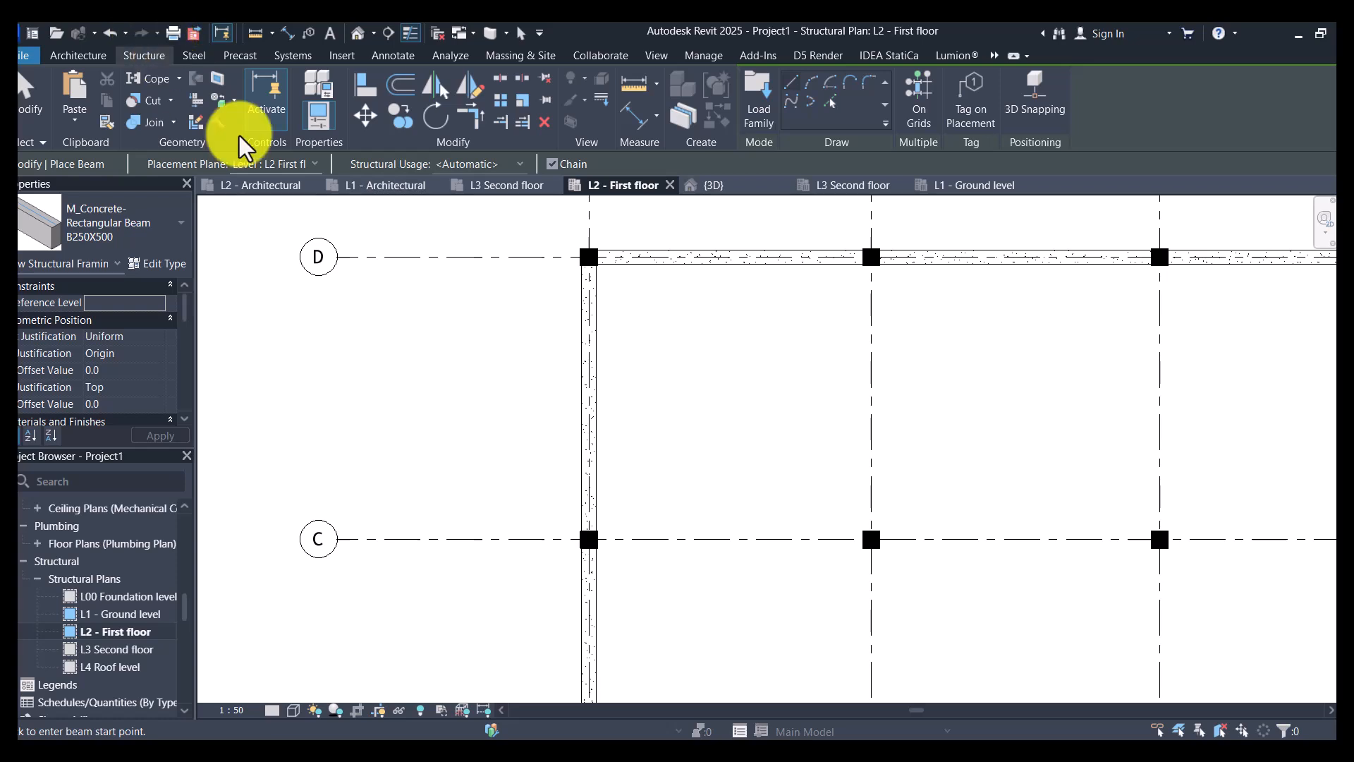
scroll(500, 290, "down", 2)
scroll(500, 291, "down", 2)
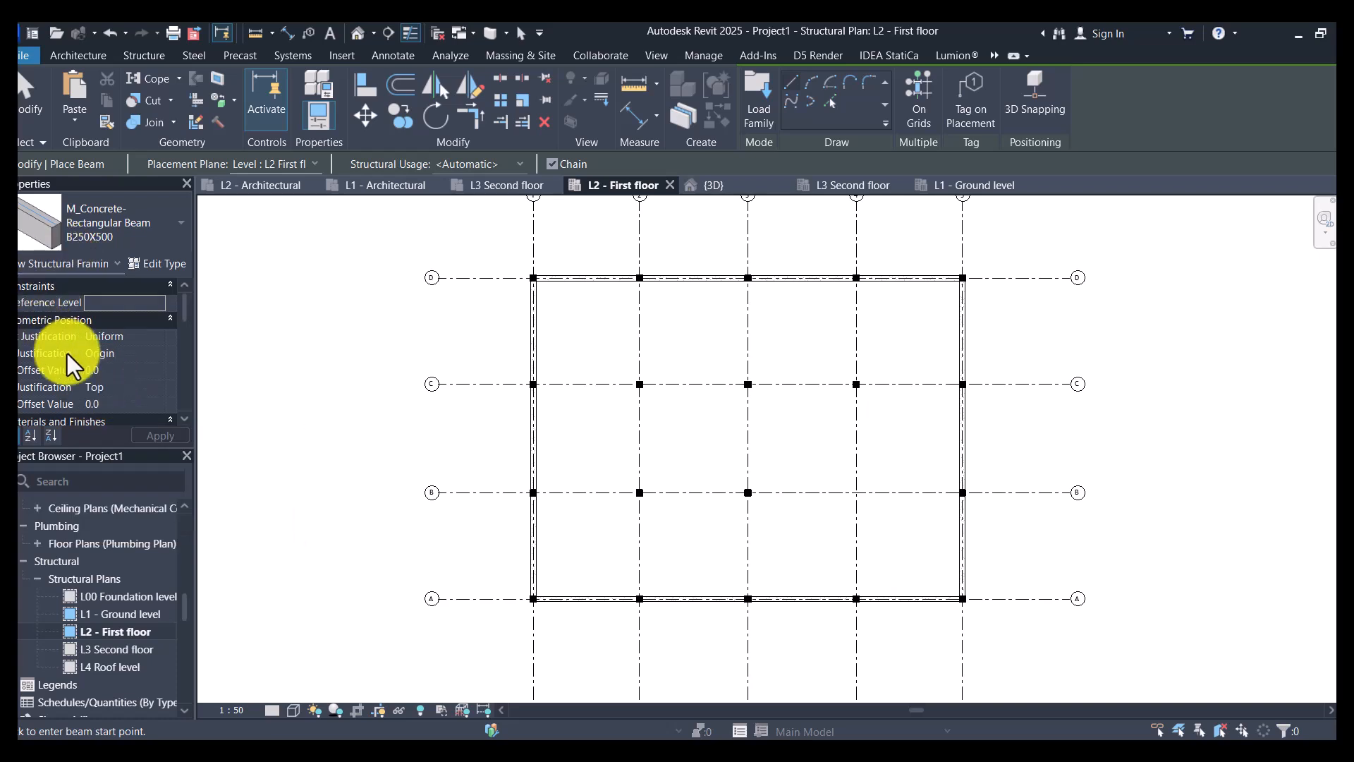
- Inspect the structural plan's view properties and the properties of the beam on grid D
left_click(91, 266)
left_click(93, 286)
scroll(99, 378, "down", 10)
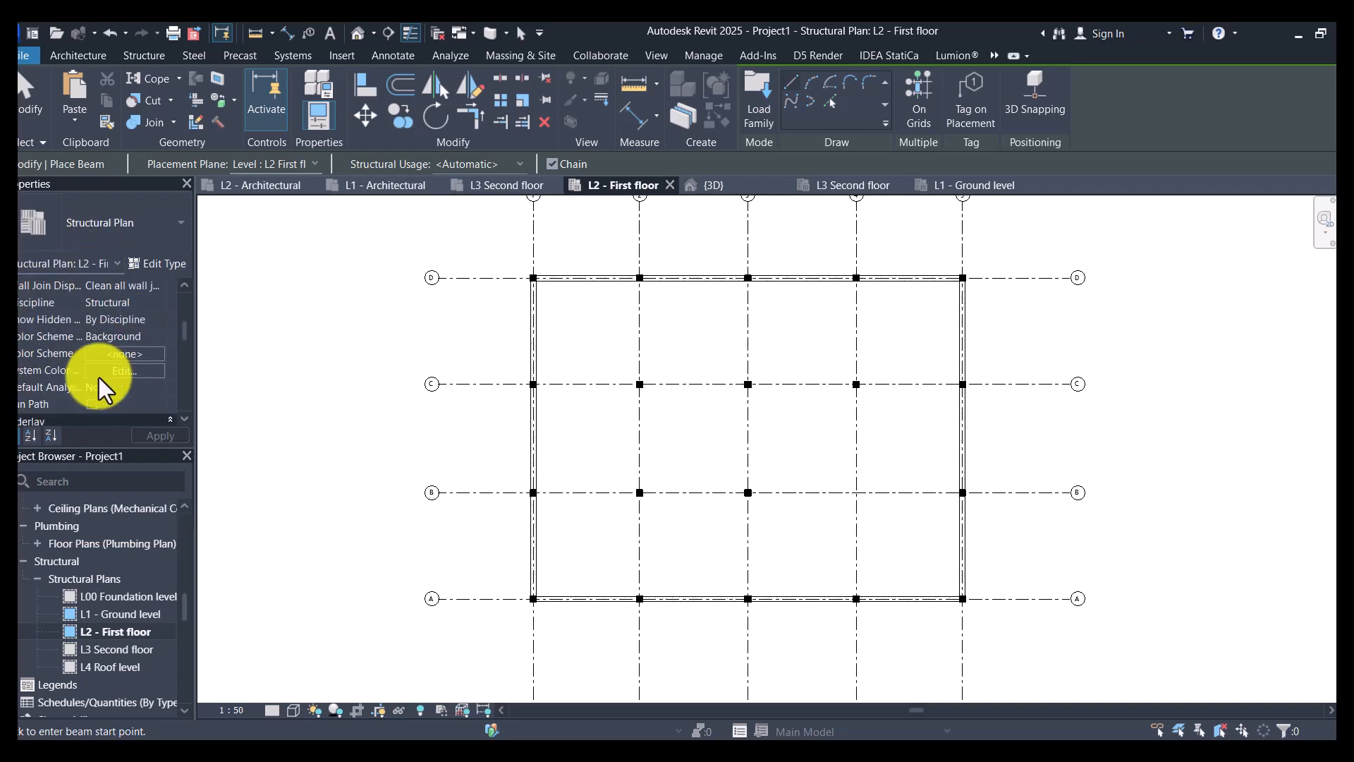
scroll(98, 378, "up", 5)
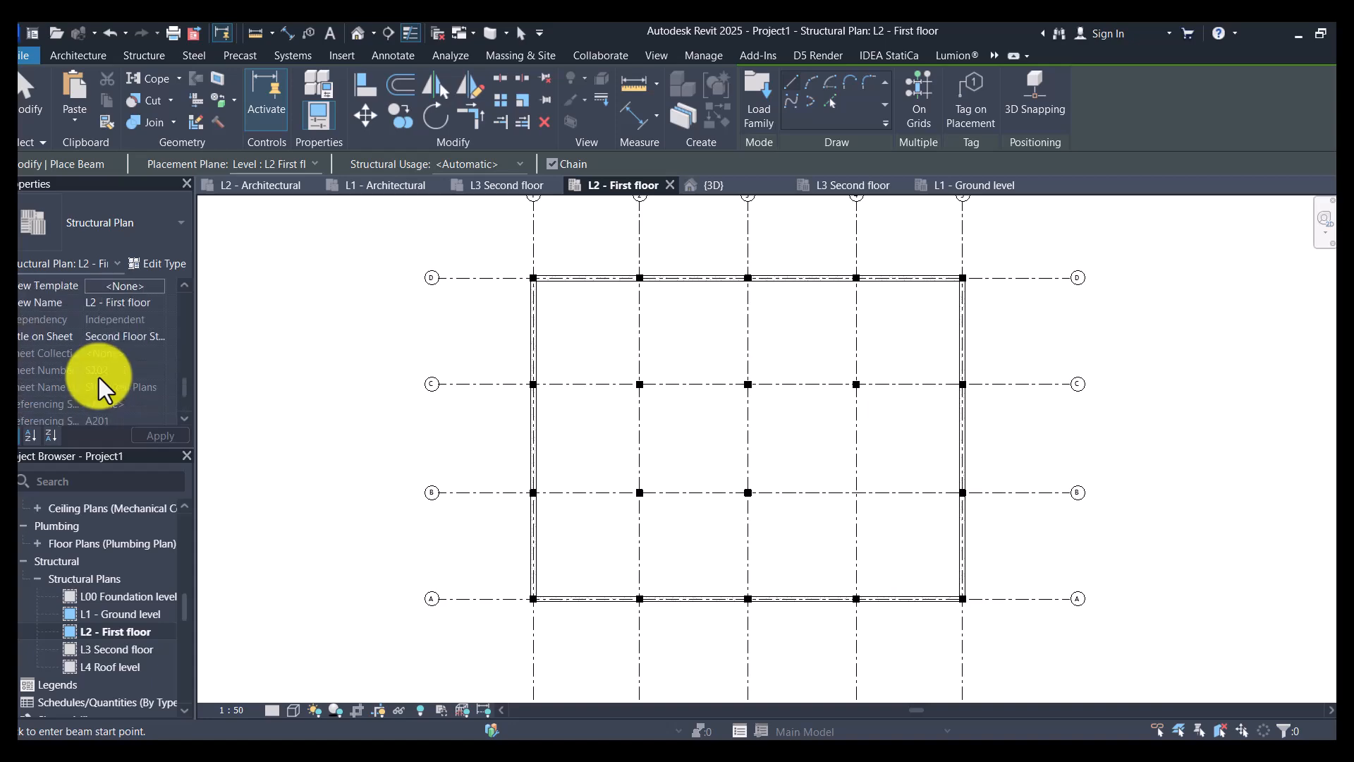
key("Escape")
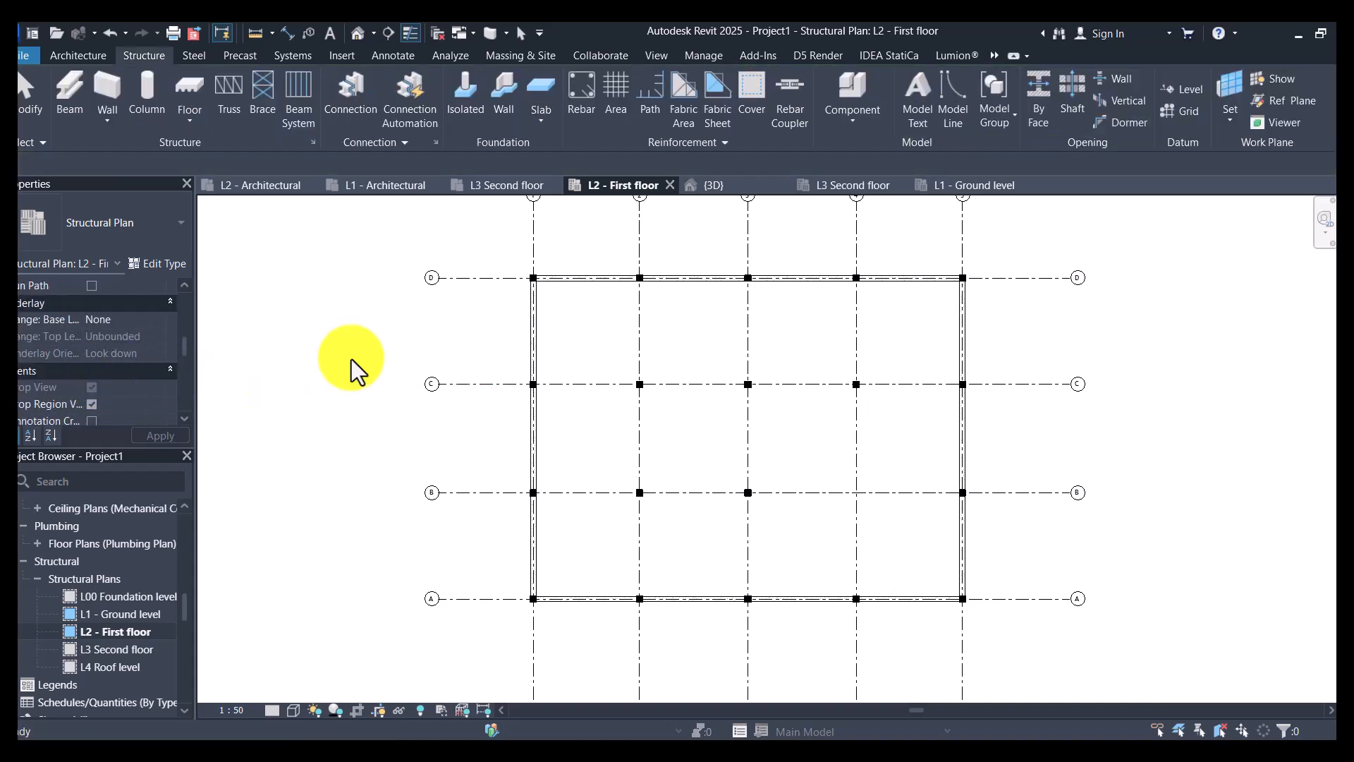
left_click(620, 278)
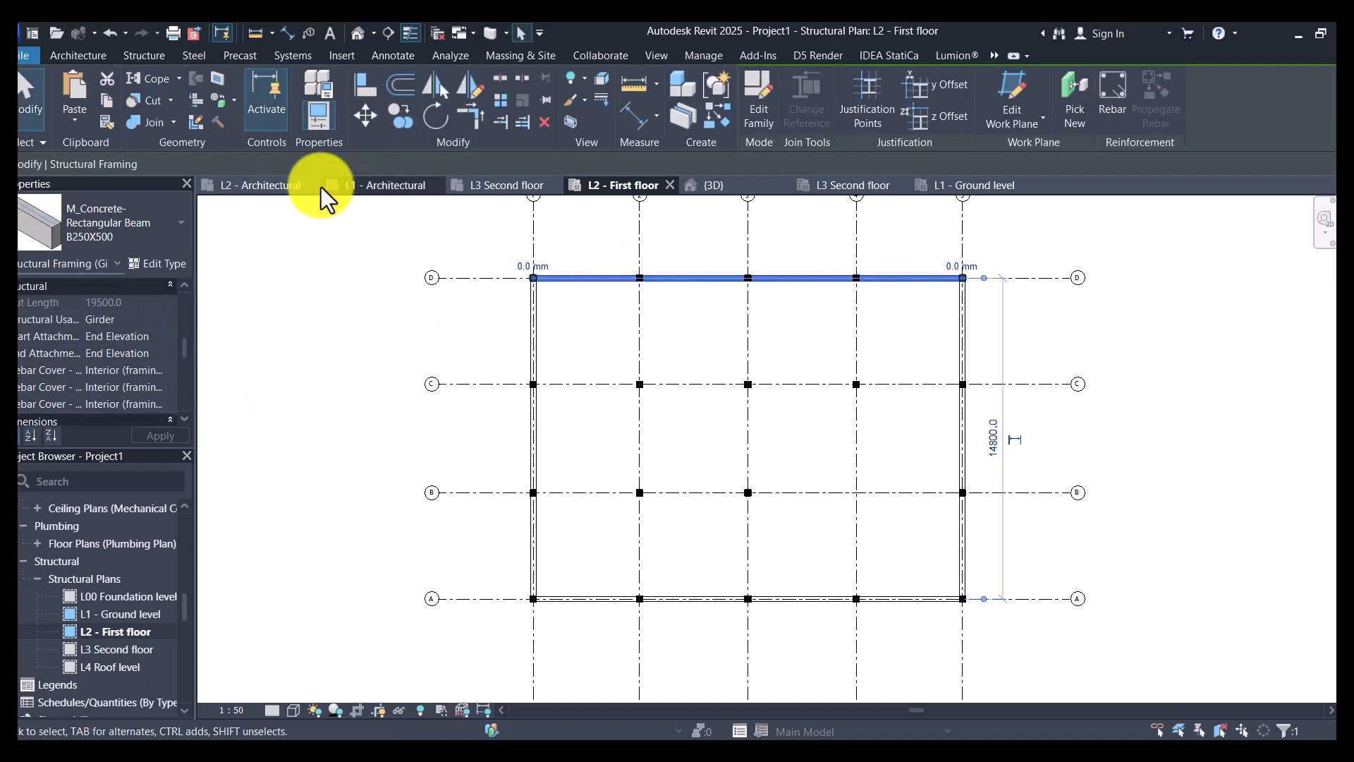
key("Escape")
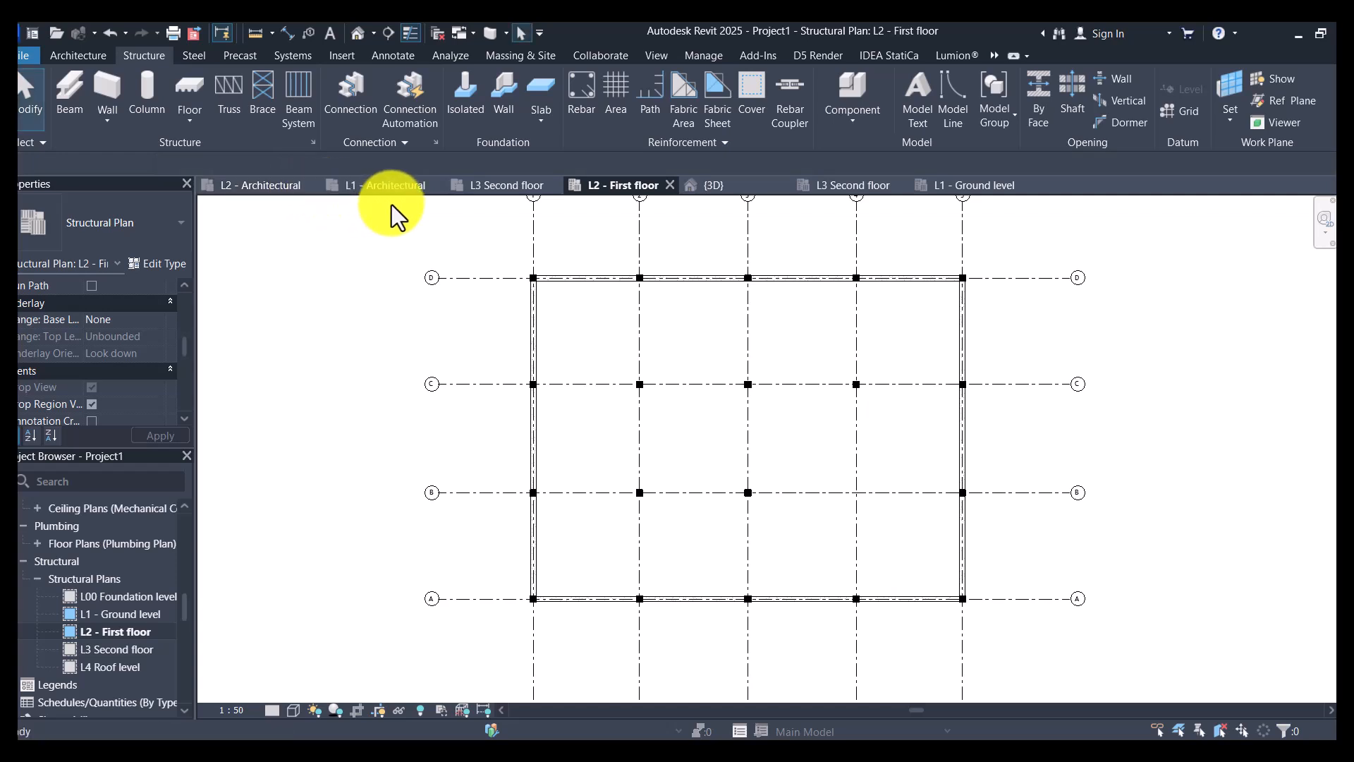
- Restart the Beam command with the B250X500 type and choose Top as its z Justification
key("m")
scroll(129, 380, "up", 5)
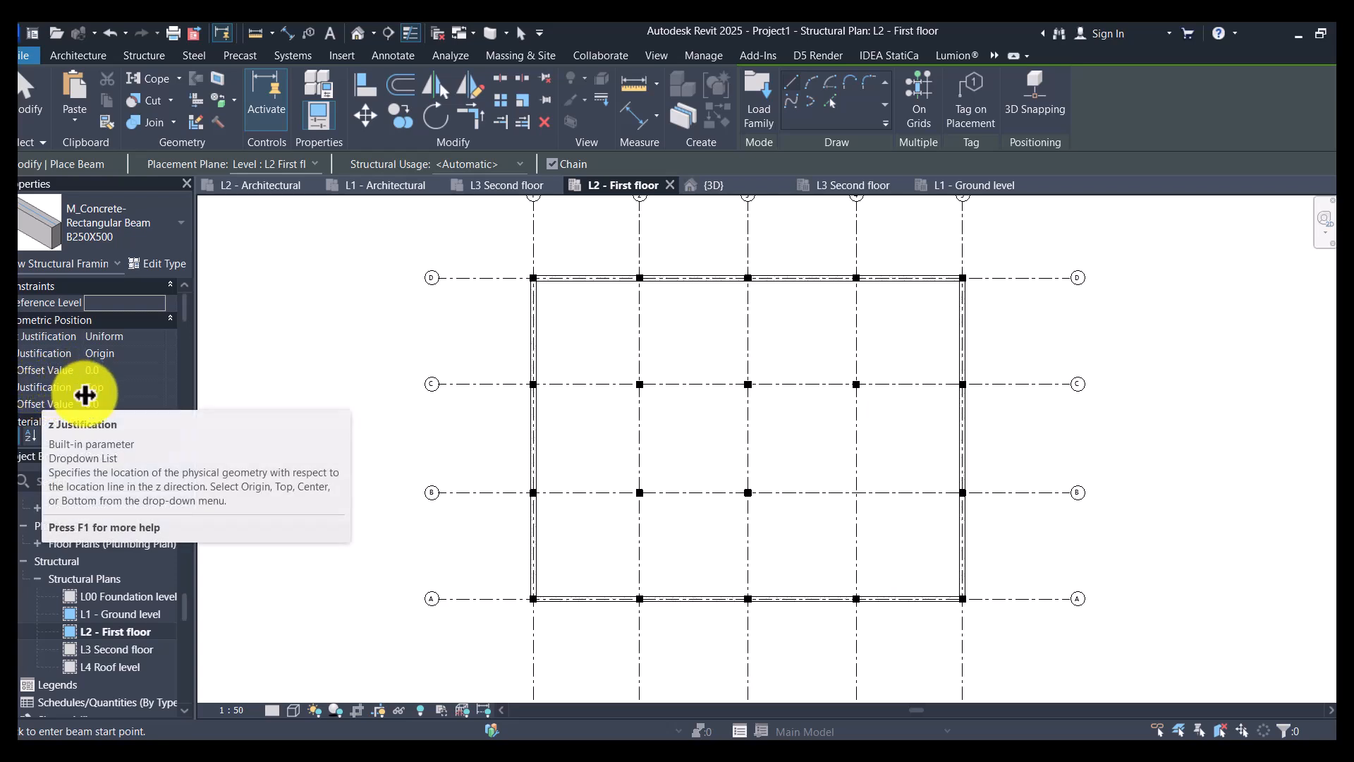
left_click(139, 389)
left_click(154, 387)
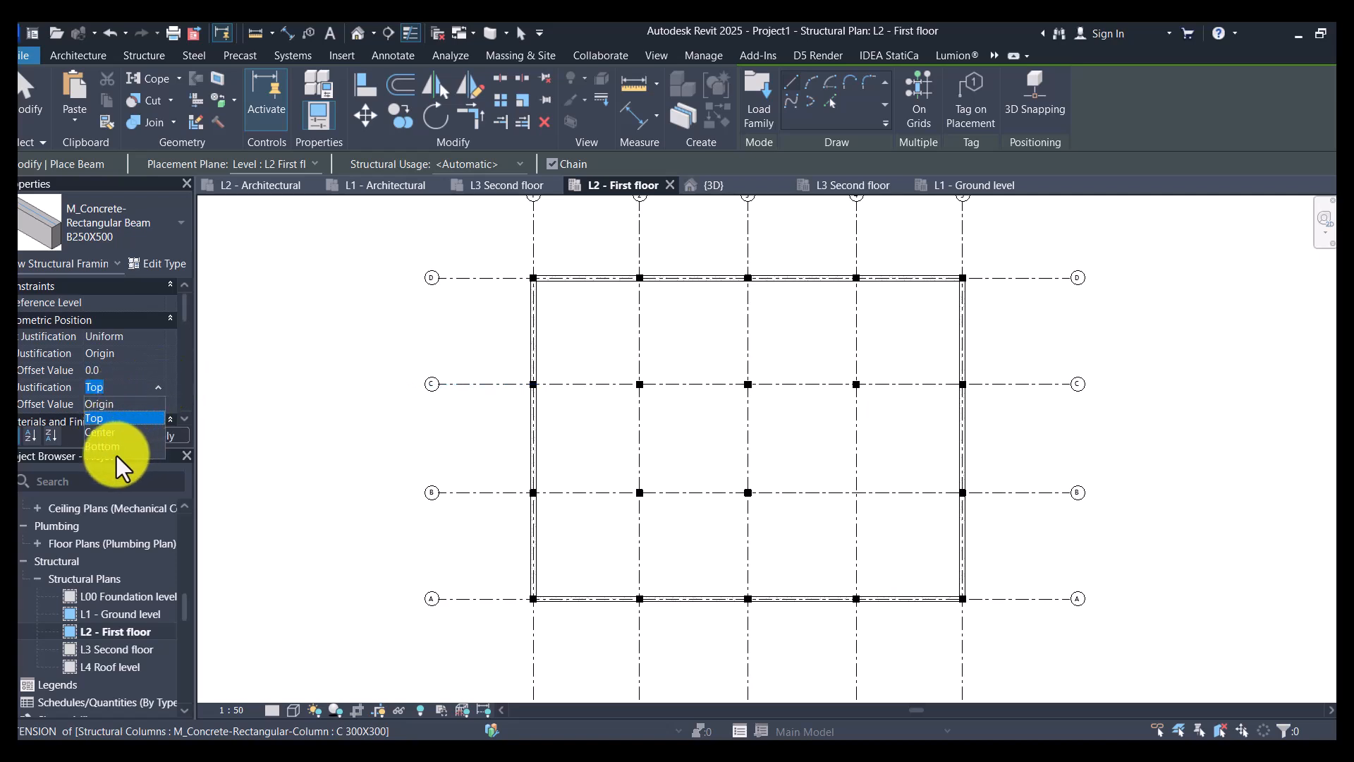
left_click(130, 418)
- Draw B250X500 beams along grids 2 and 3 between the columns on grids D and A
scroll(636, 278, "up", 5)
left_click(642, 276)
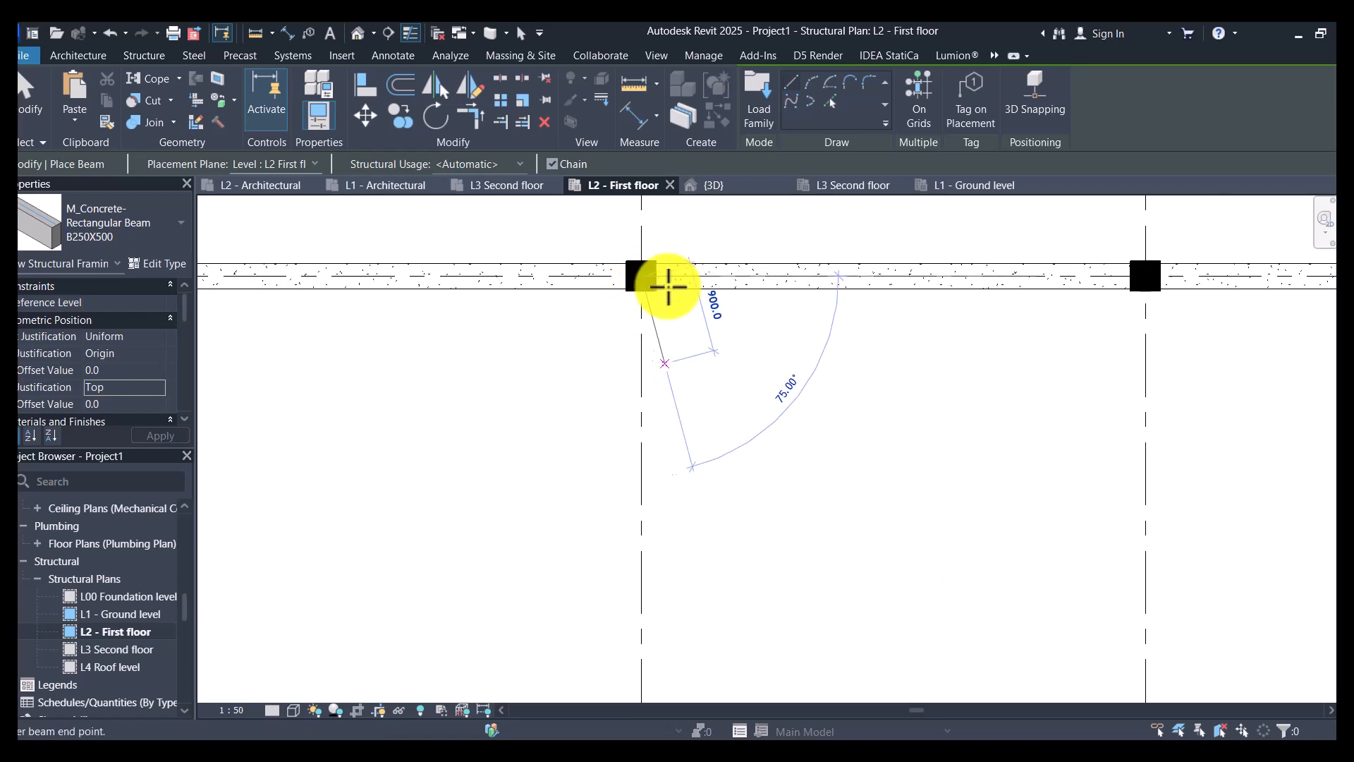
scroll(667, 285, "down", 6)
scroll(670, 562, "up", 4)
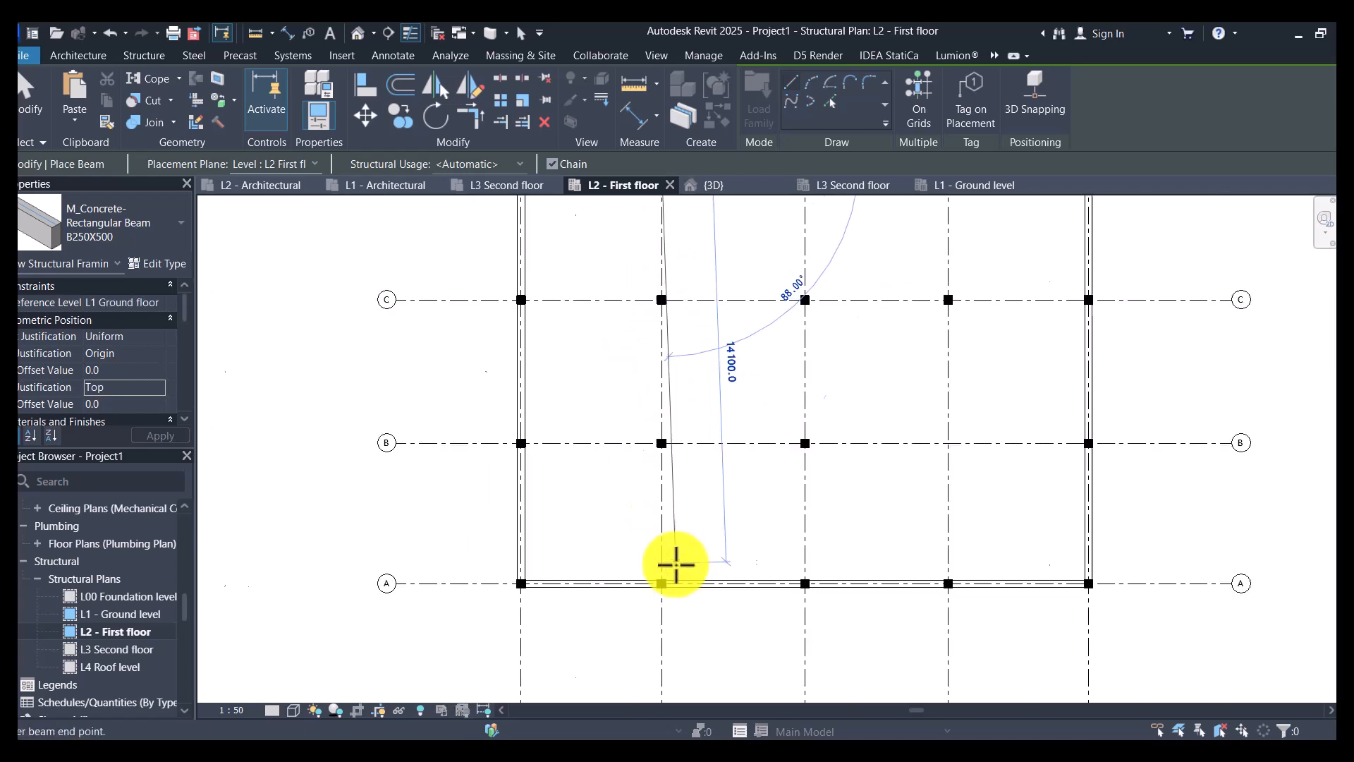
left_click(654, 592)
left_click(871, 591)
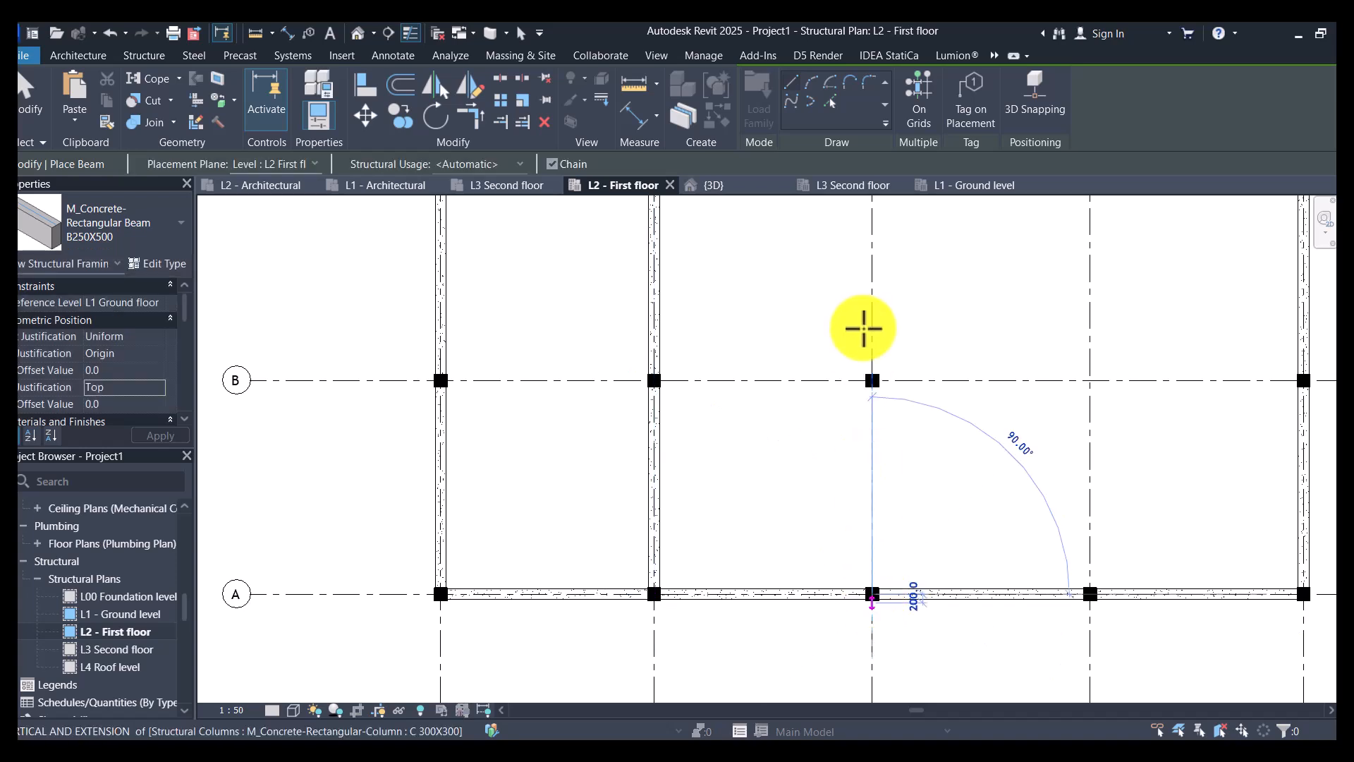
scroll(867, 345, "down", 3)
left_click(873, 276)
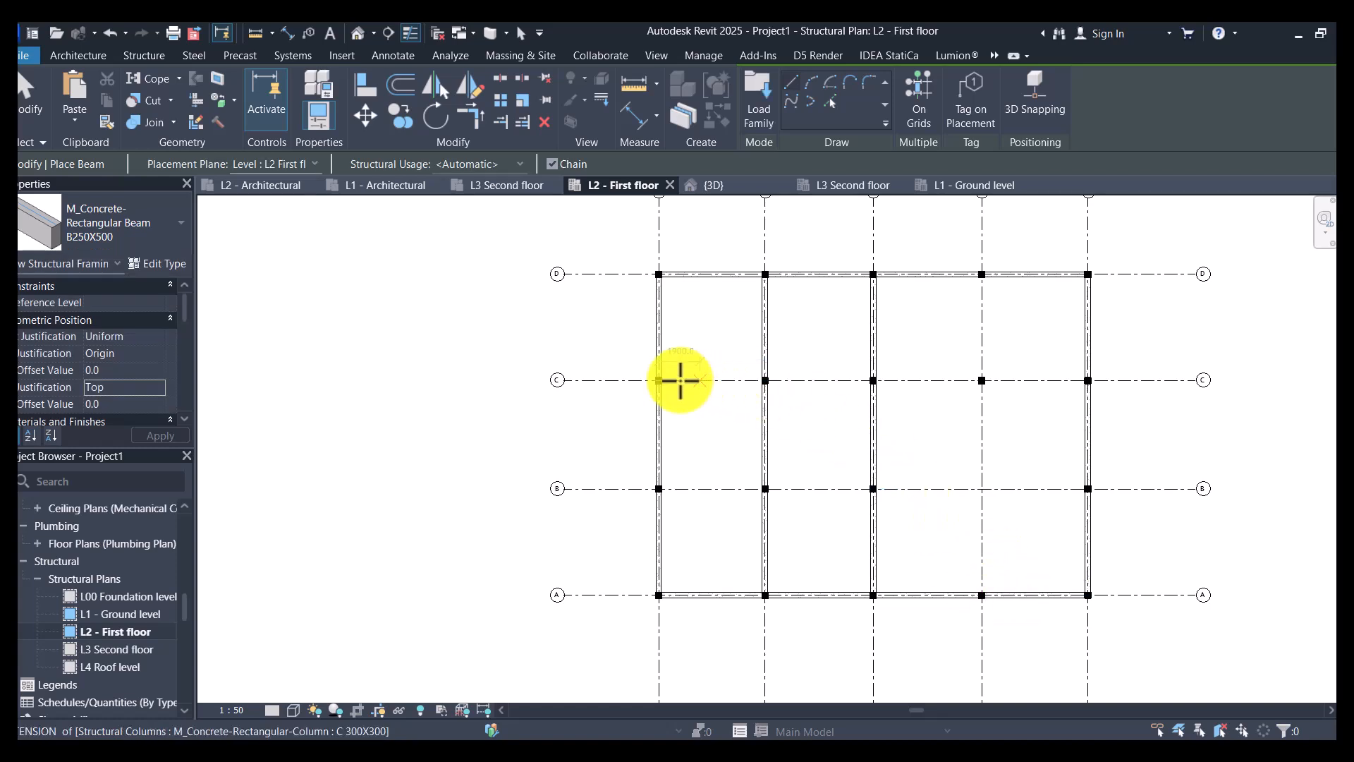
- Draw B250X500 beams along grids C and B between the columns on grids 1 and 5
left_click(659, 380)
left_click(1087, 380)
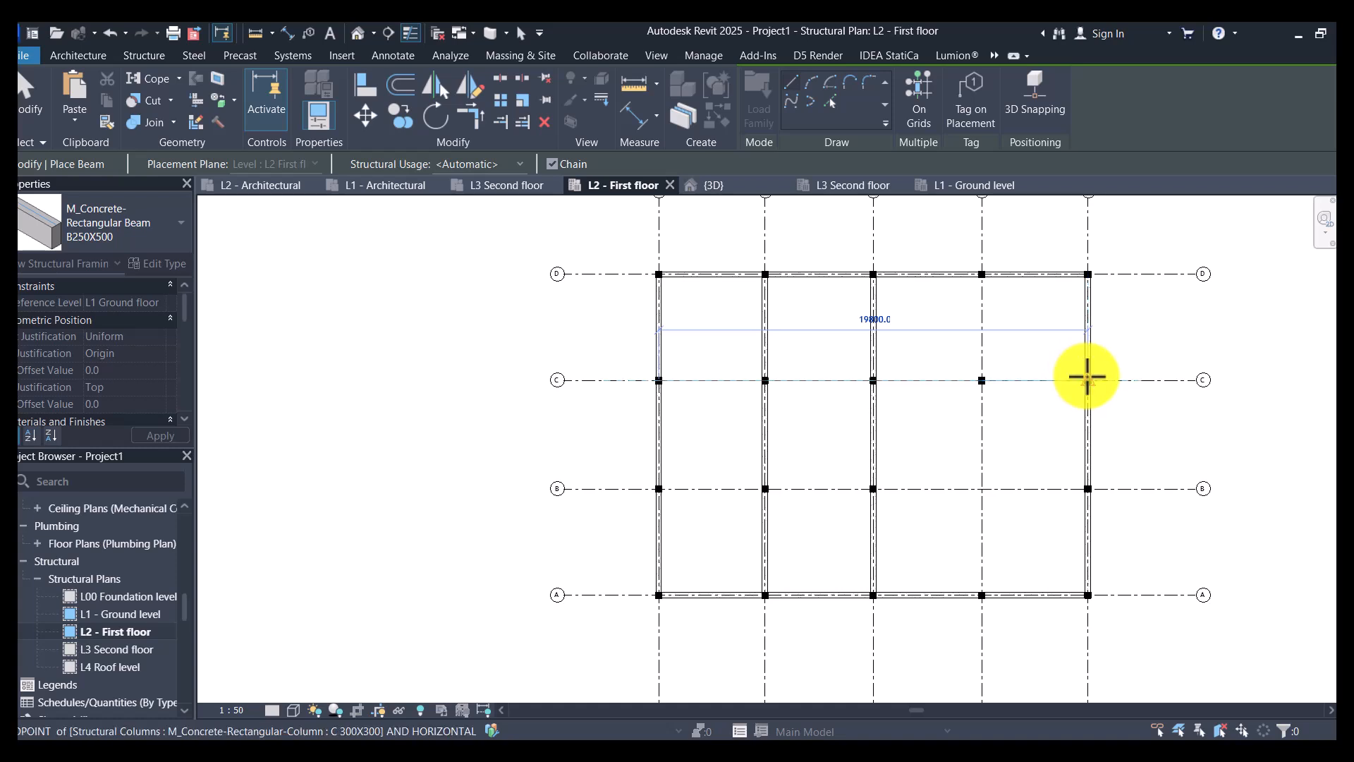
left_click(1088, 379)
key("Escape")
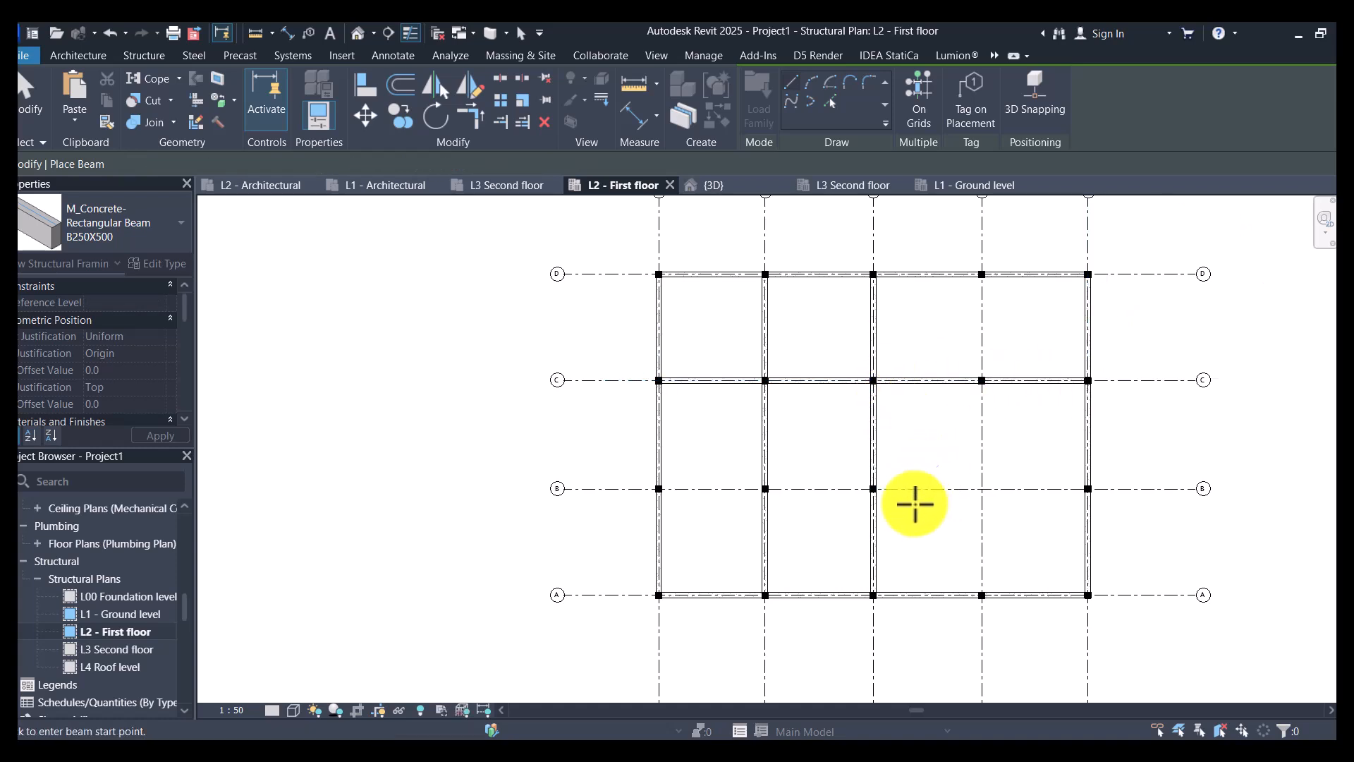
left_click(661, 488)
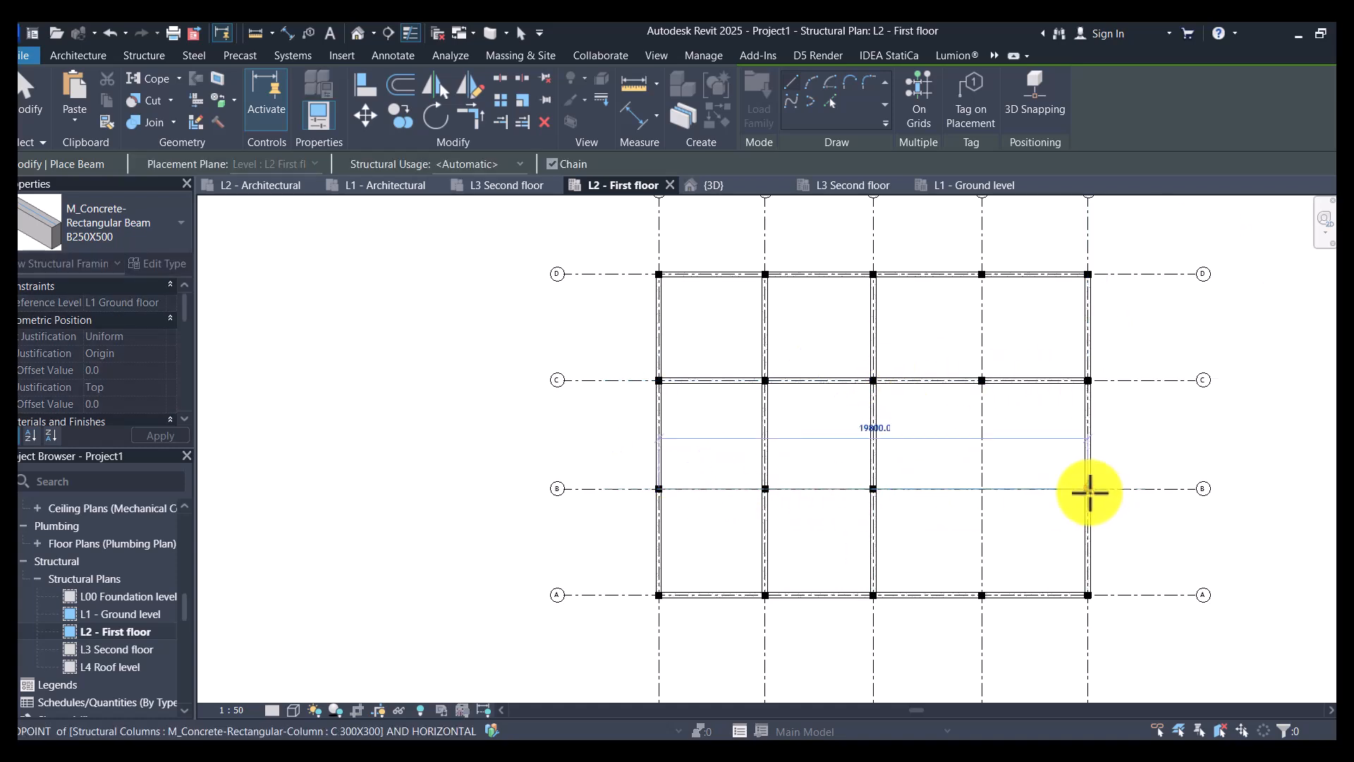
left_click(1089, 488)
key("Escape")
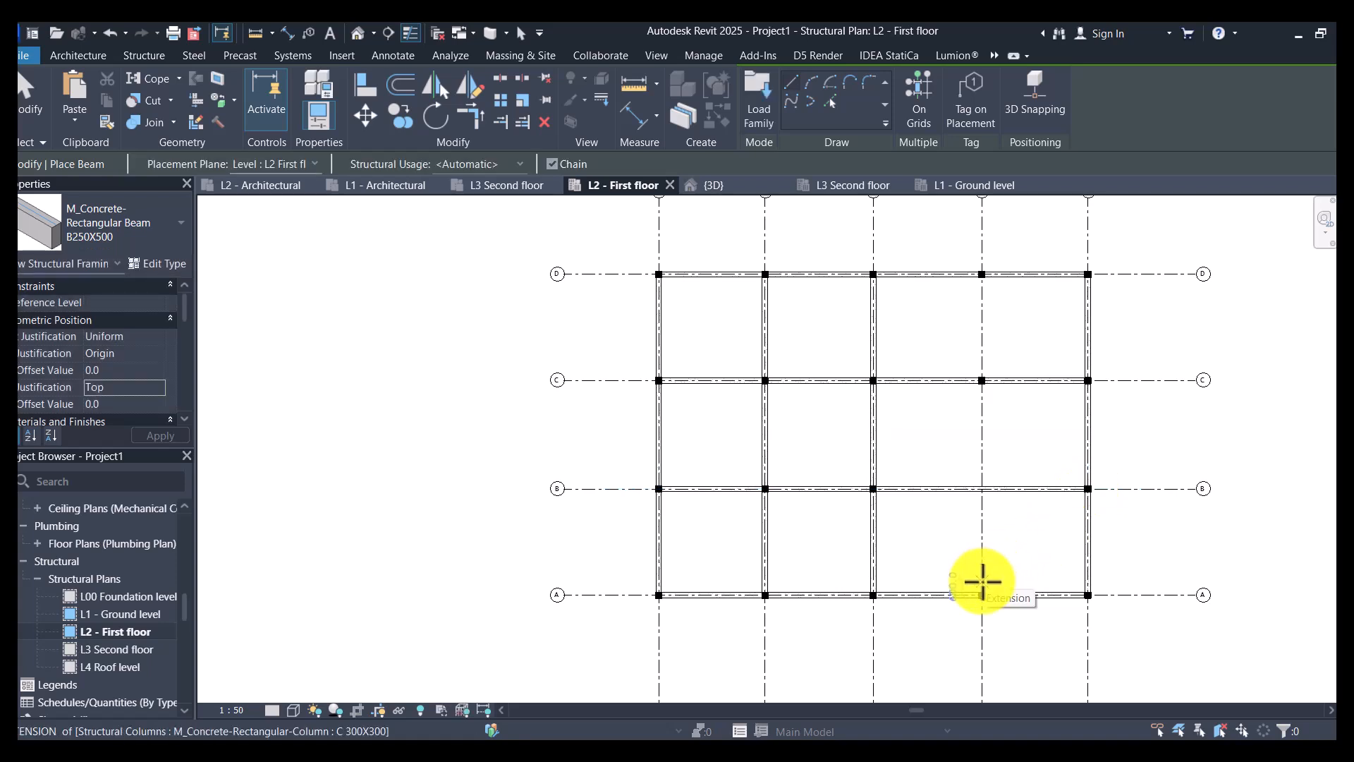
- Draw a B250X500 beam along grid 4 from grid A to grid C and end the Beam command
left_click(986, 591)
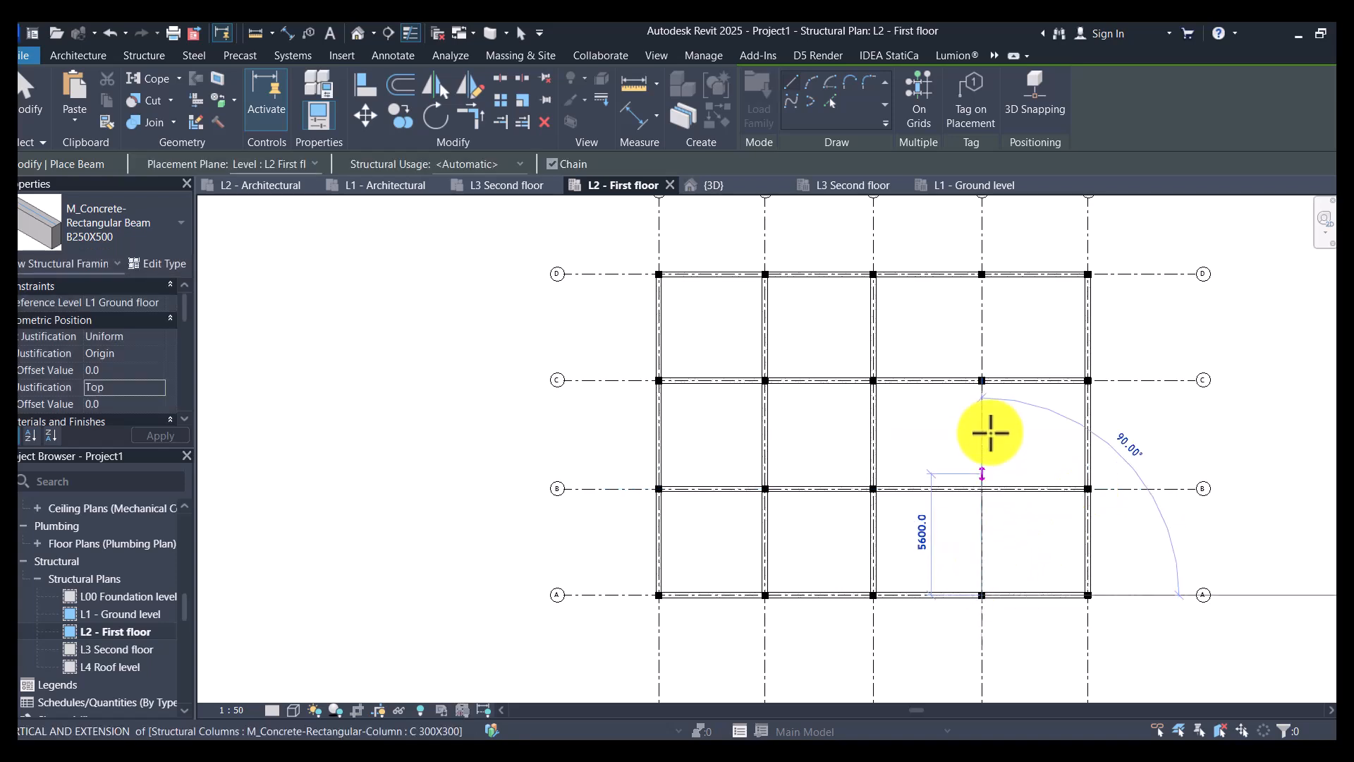
left_click(985, 384)
key("Escape")
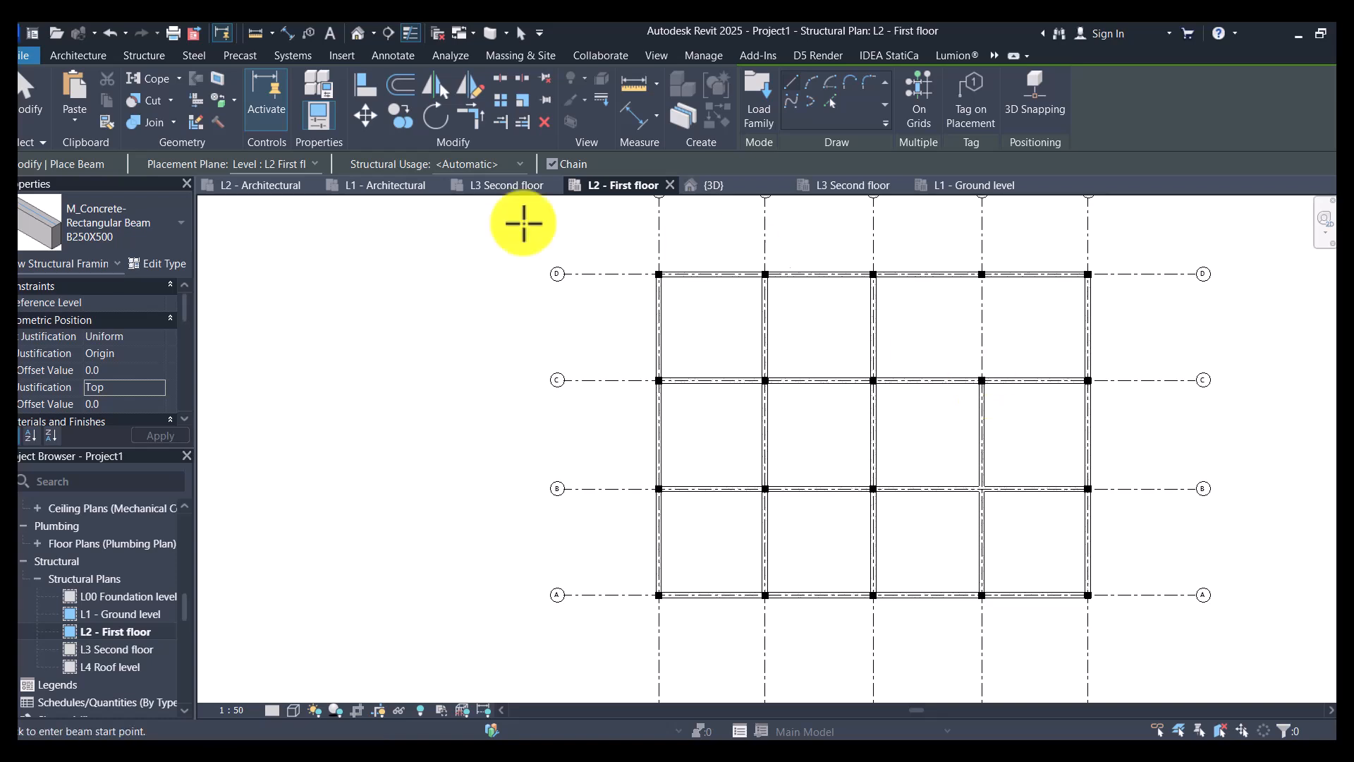
left_click(38, 102)
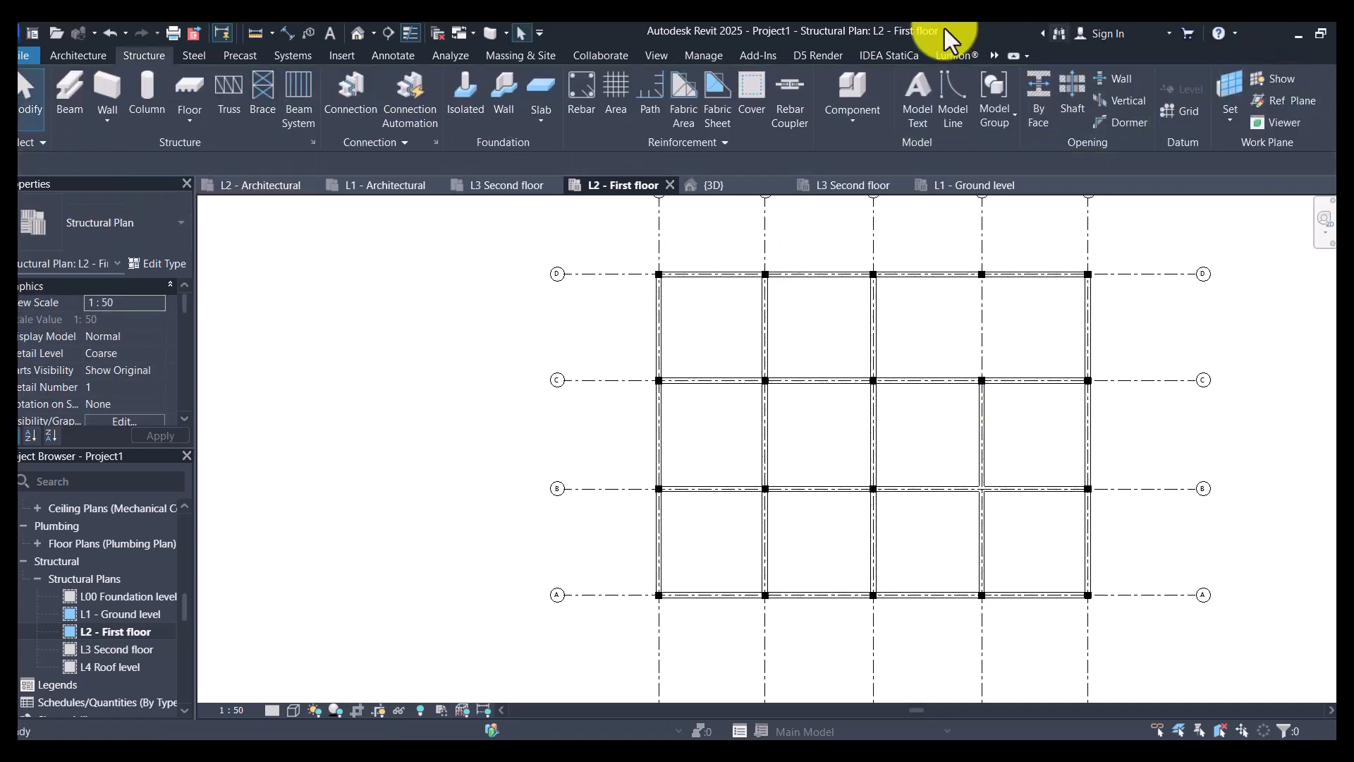
- Extend the grid 4 beam to the grid D beam with Trim/Extend Multiple Elements
left_click(980, 395)
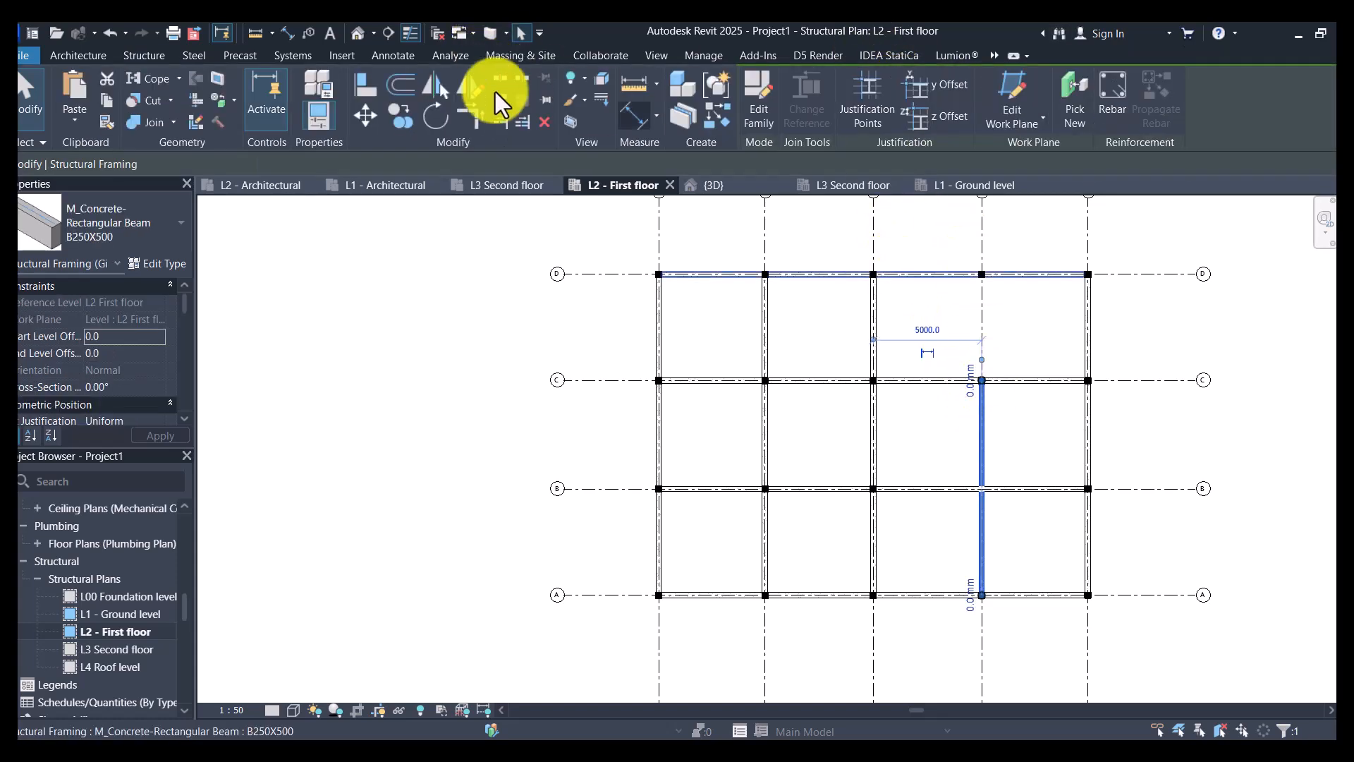
left_click(522, 120)
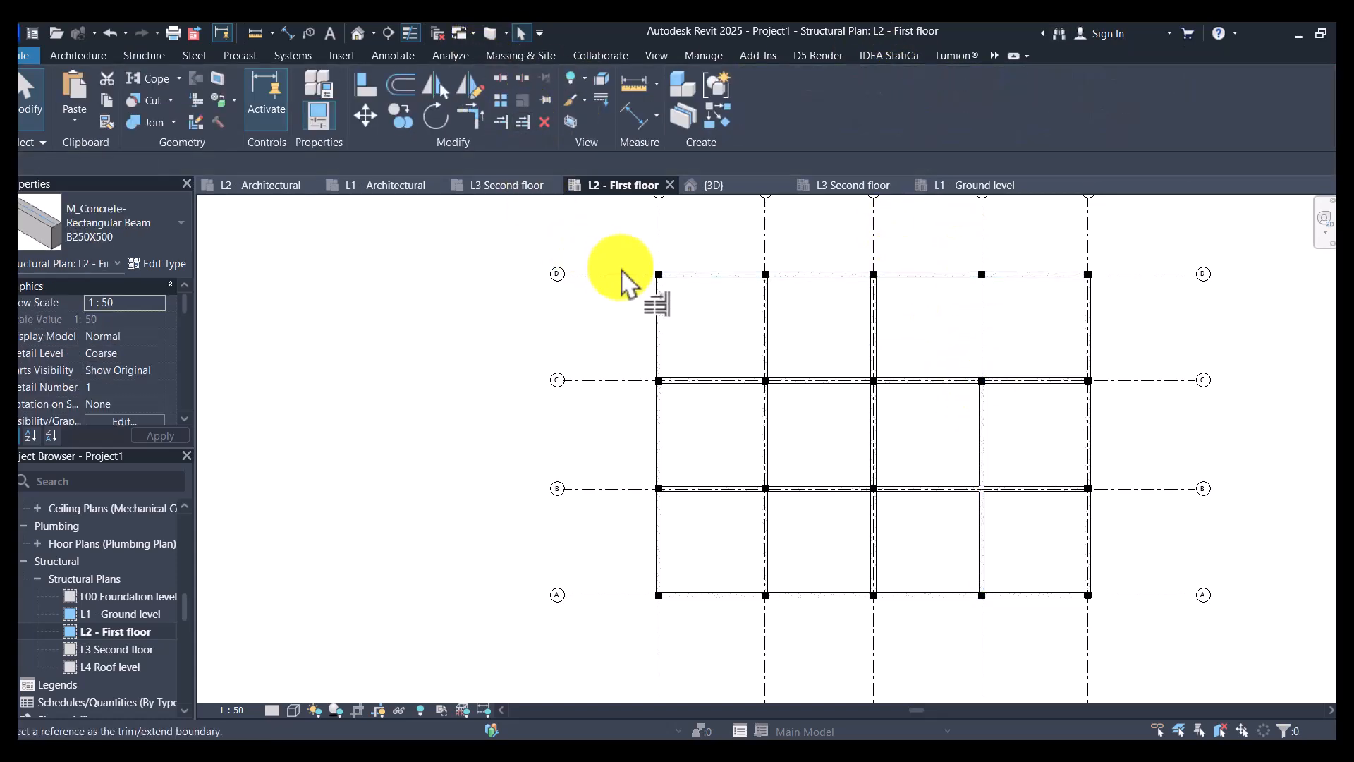
left_click(984, 434)
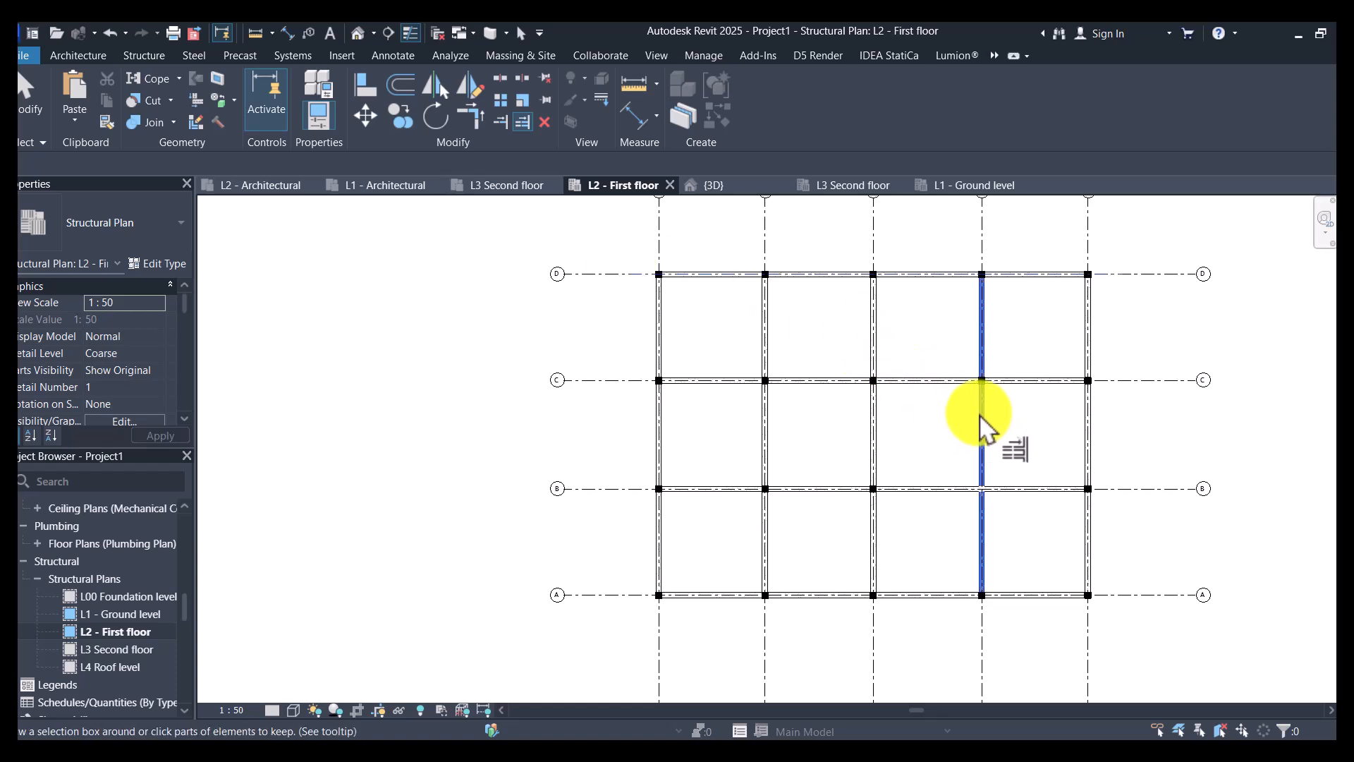
key("Escape")
- Select all instances of the B250X500 beam type and copy them to the clipboard
scroll(704, 324, "up", 3)
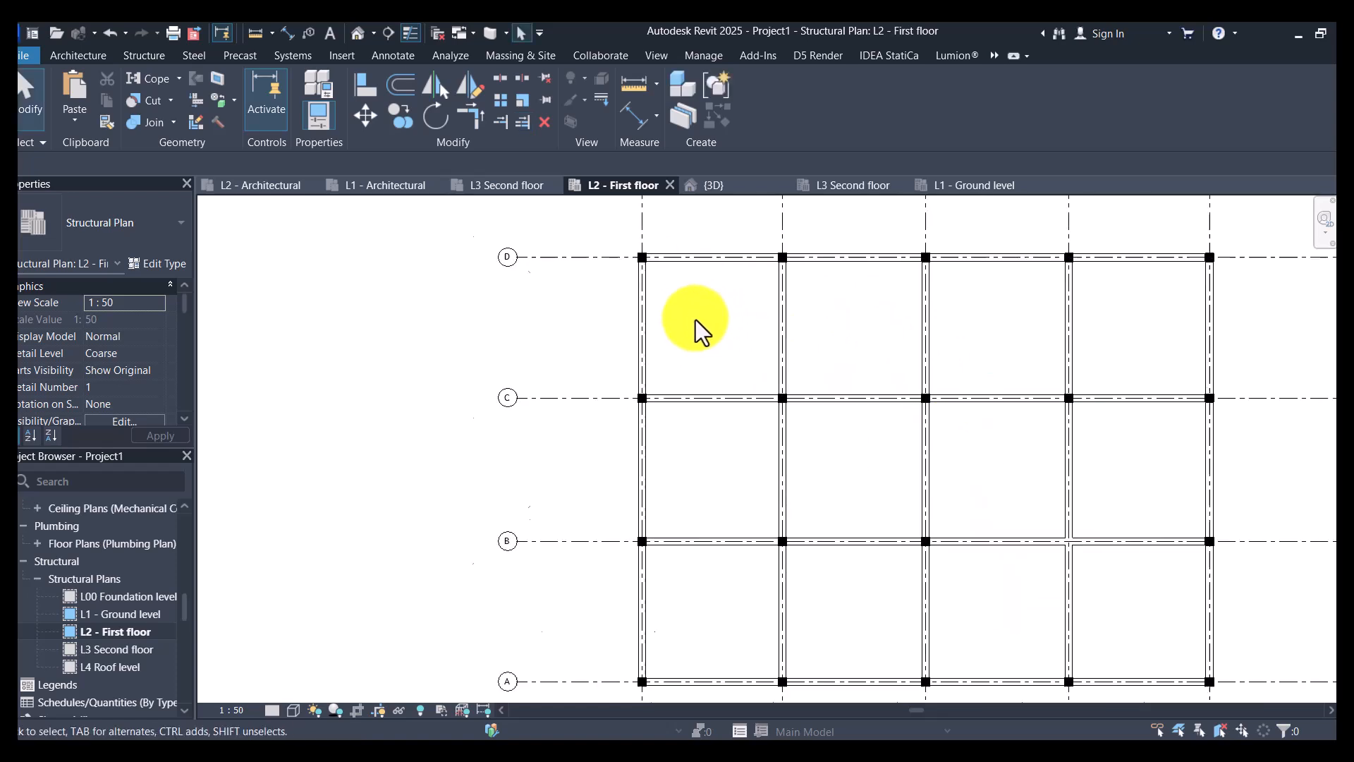
left_click(633, 313)
key("s")
key("a")
left_click(106, 100)
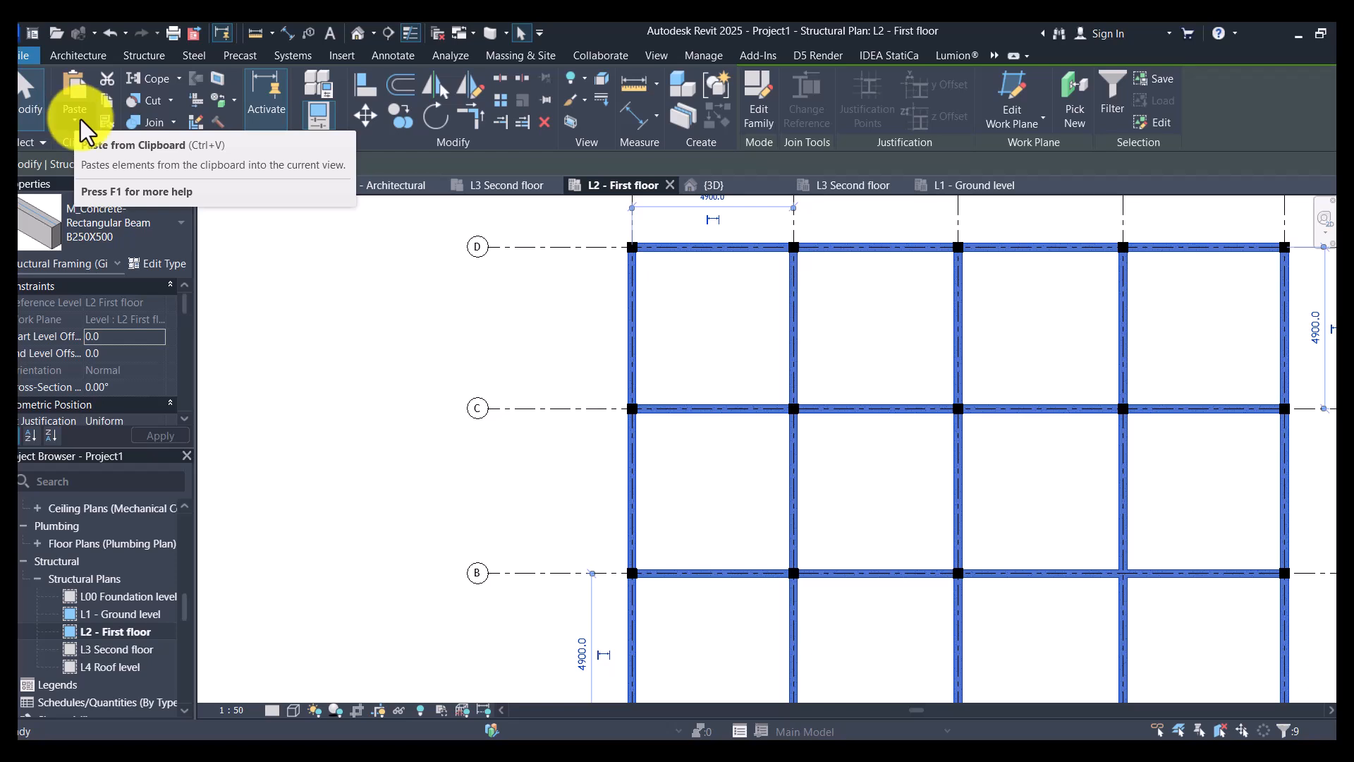
- Paste the copied beams aligned to the selected levels L3 Second floor and L4 Roof level
left_click(80, 121)
left_click(141, 191)
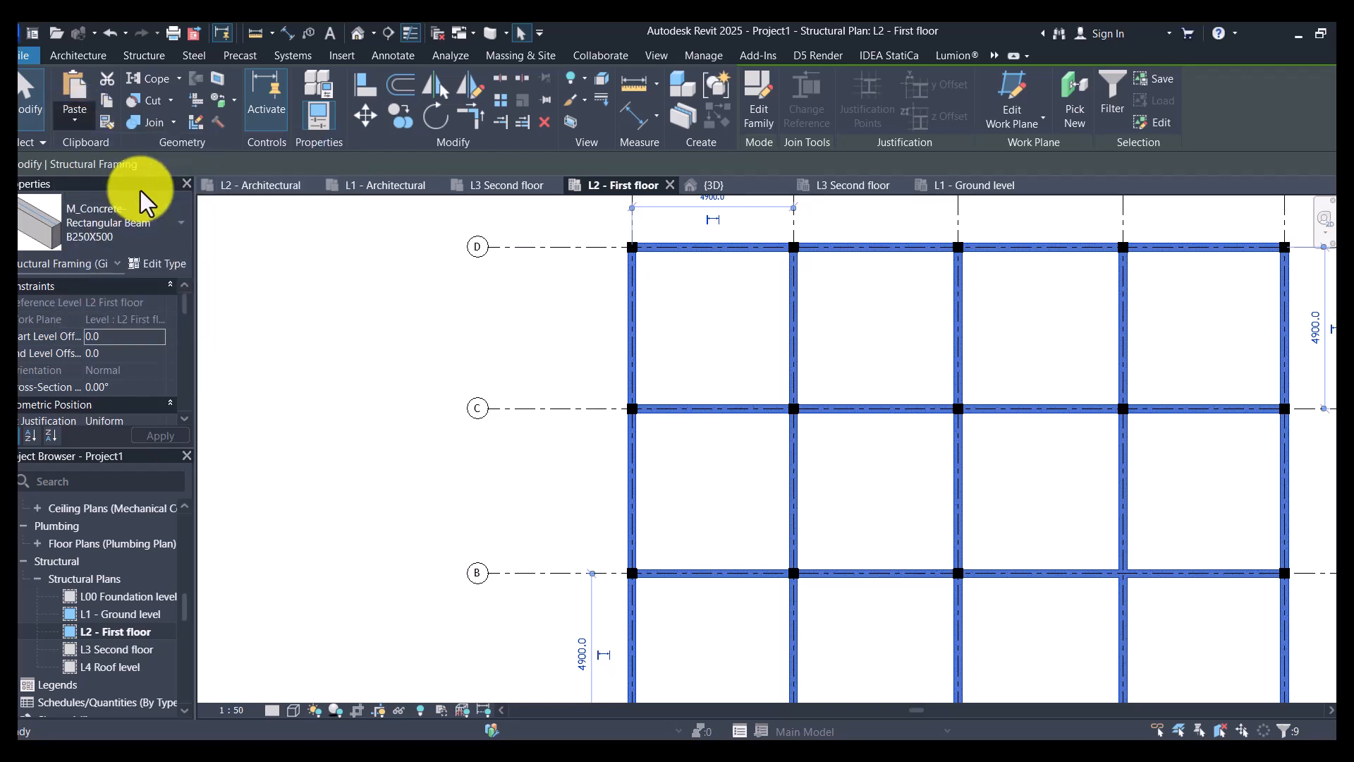
left_click(306, 289)
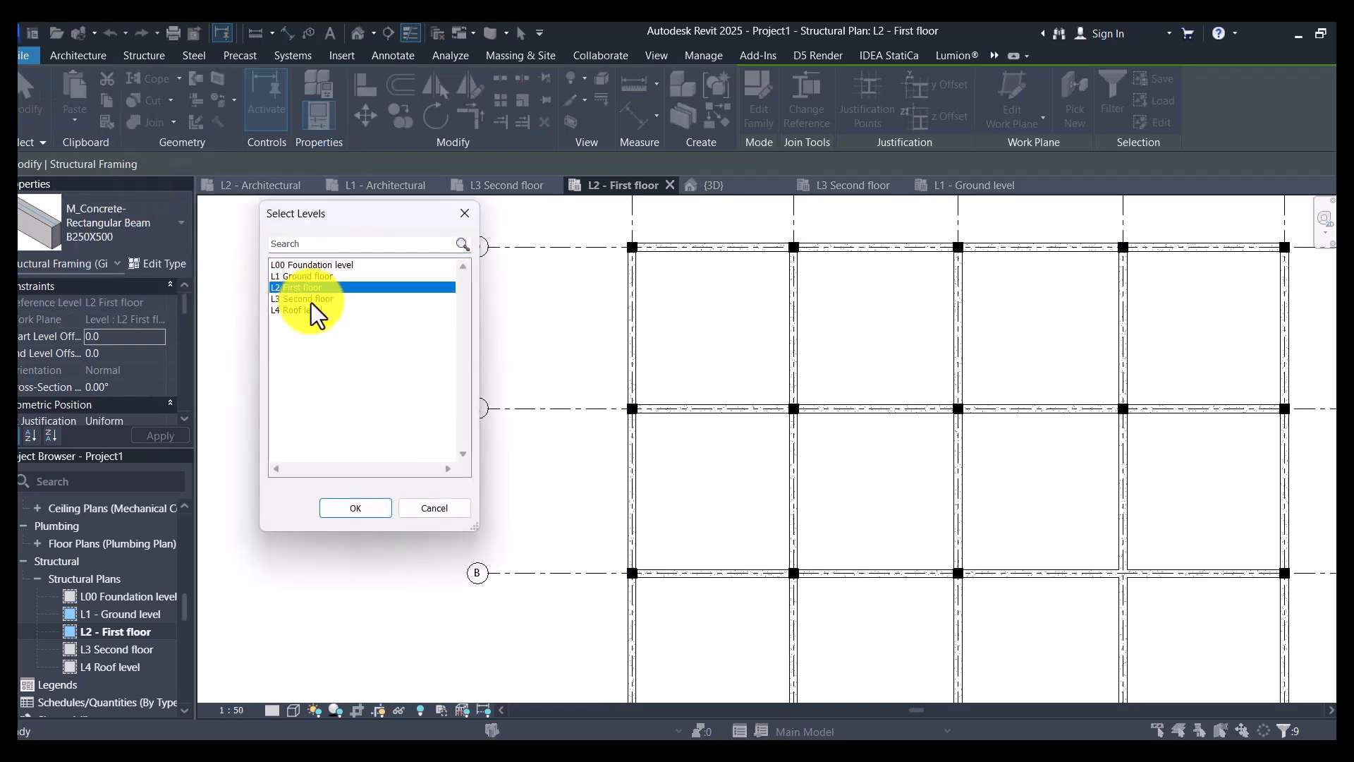
left_click_drag(311, 300, 279, 332)
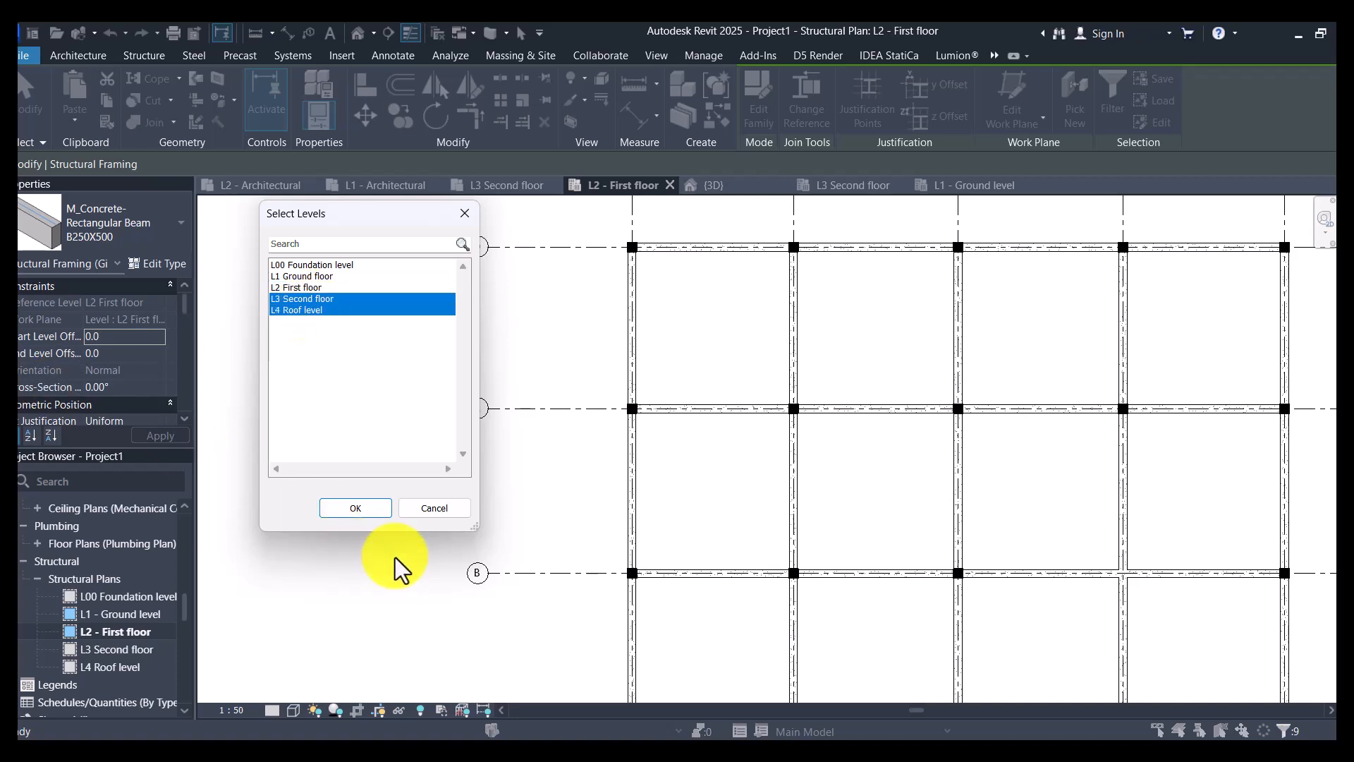
left_click(362, 511)
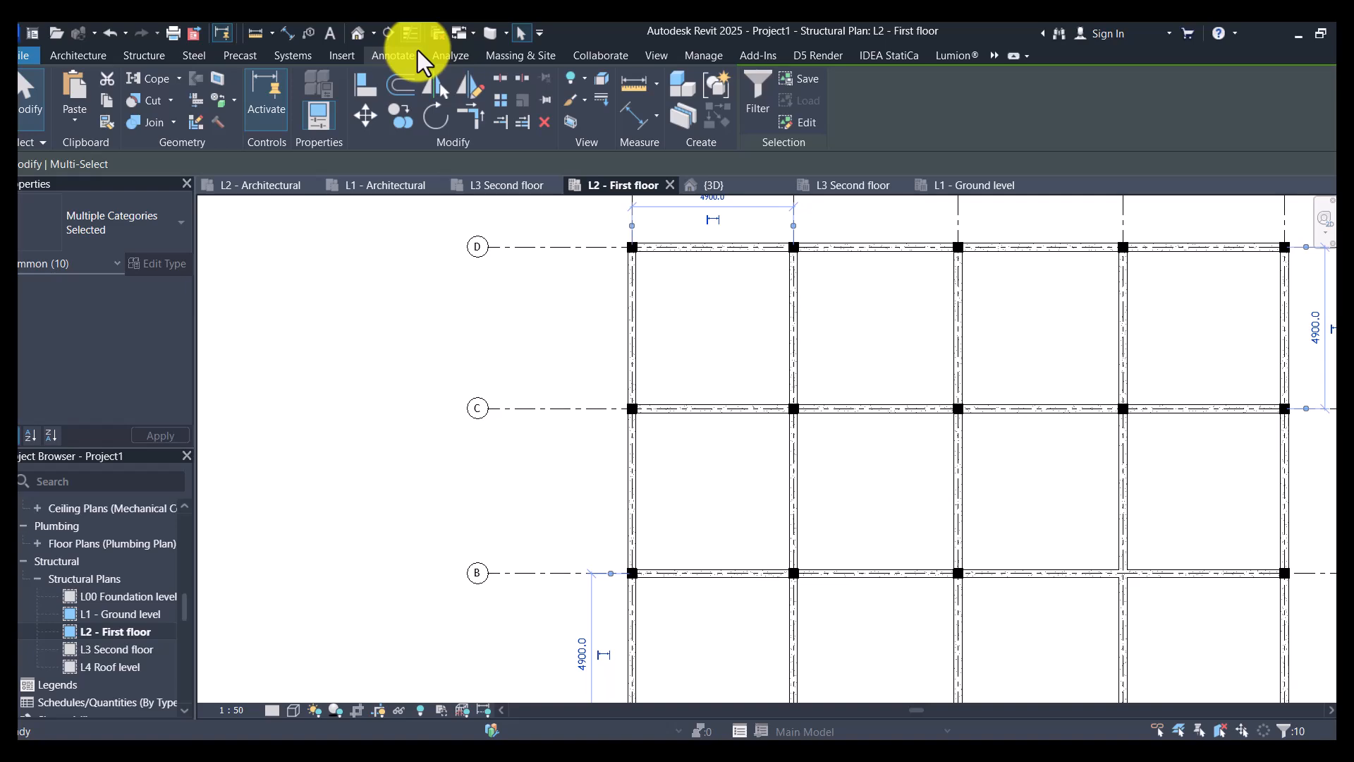
- Open the default 3D view and hide the imported L2 - FIRST FLOOR.dwg floor plan element in it
left_click(354, 33)
scroll(550, 413, "down", 5)
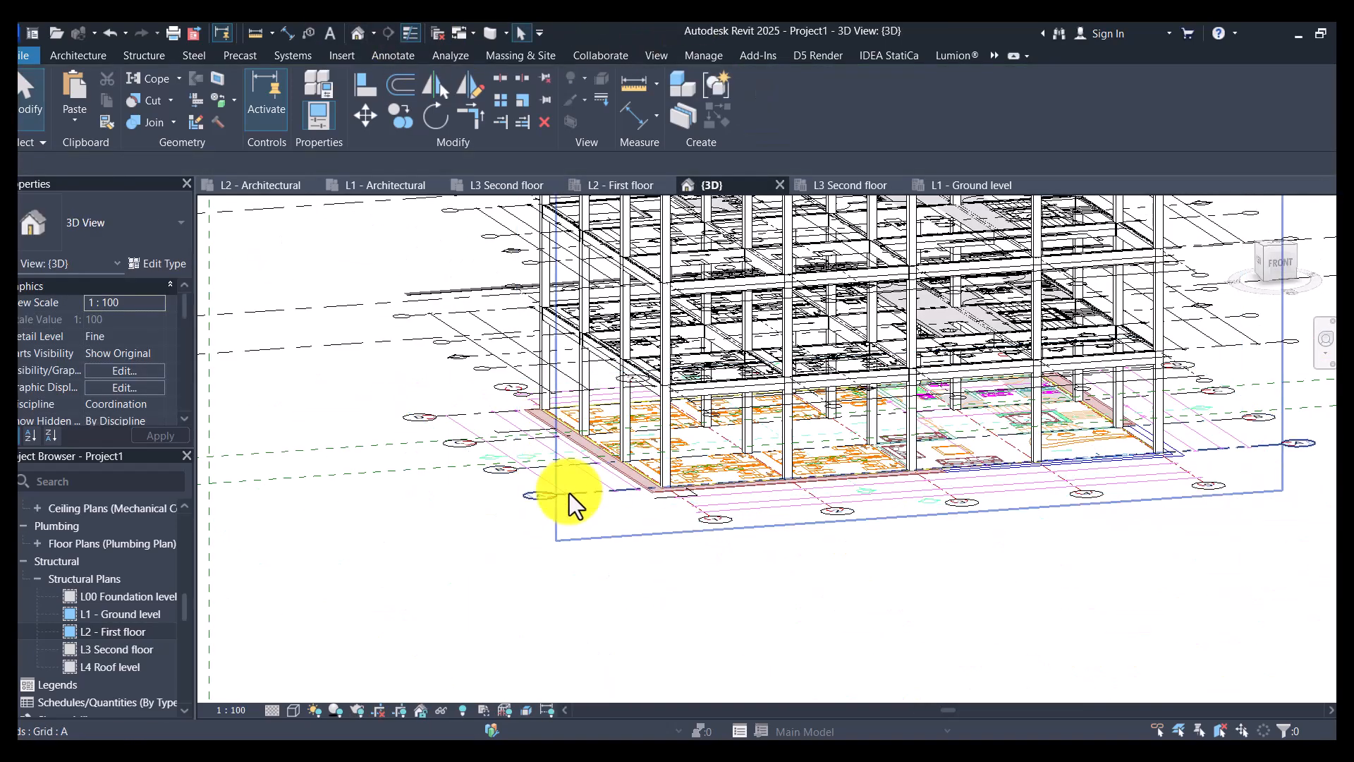
scroll(477, 603, "down", 4)
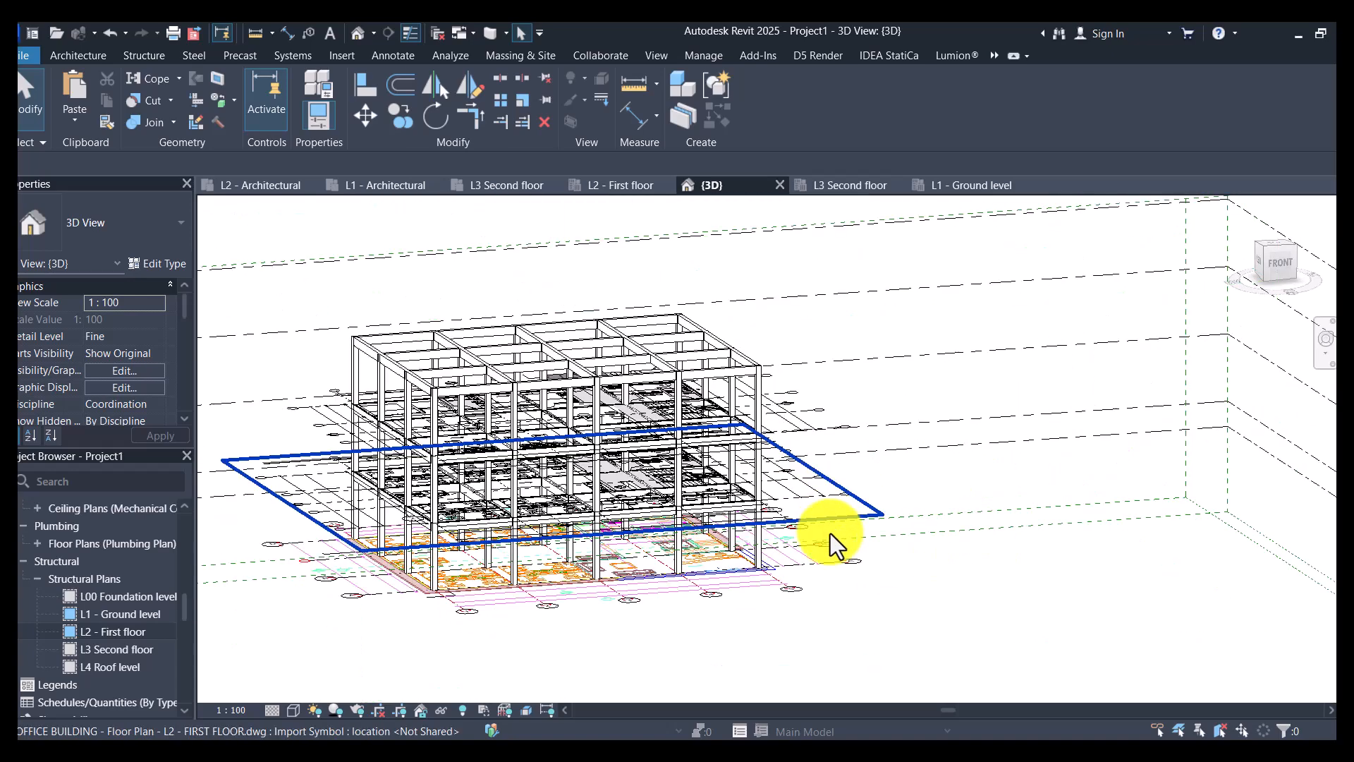
scroll(827, 524, "up", 4)
left_click(809, 466)
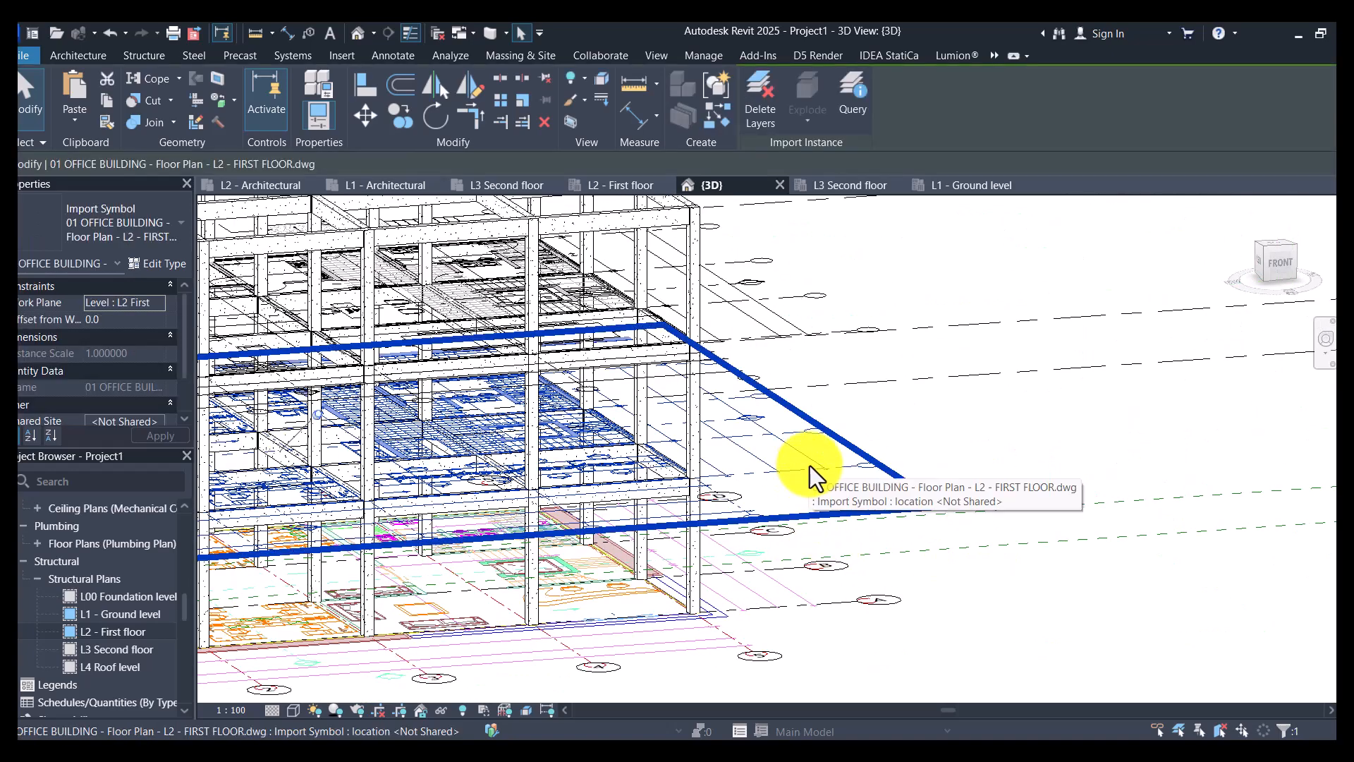
right_click(810, 463)
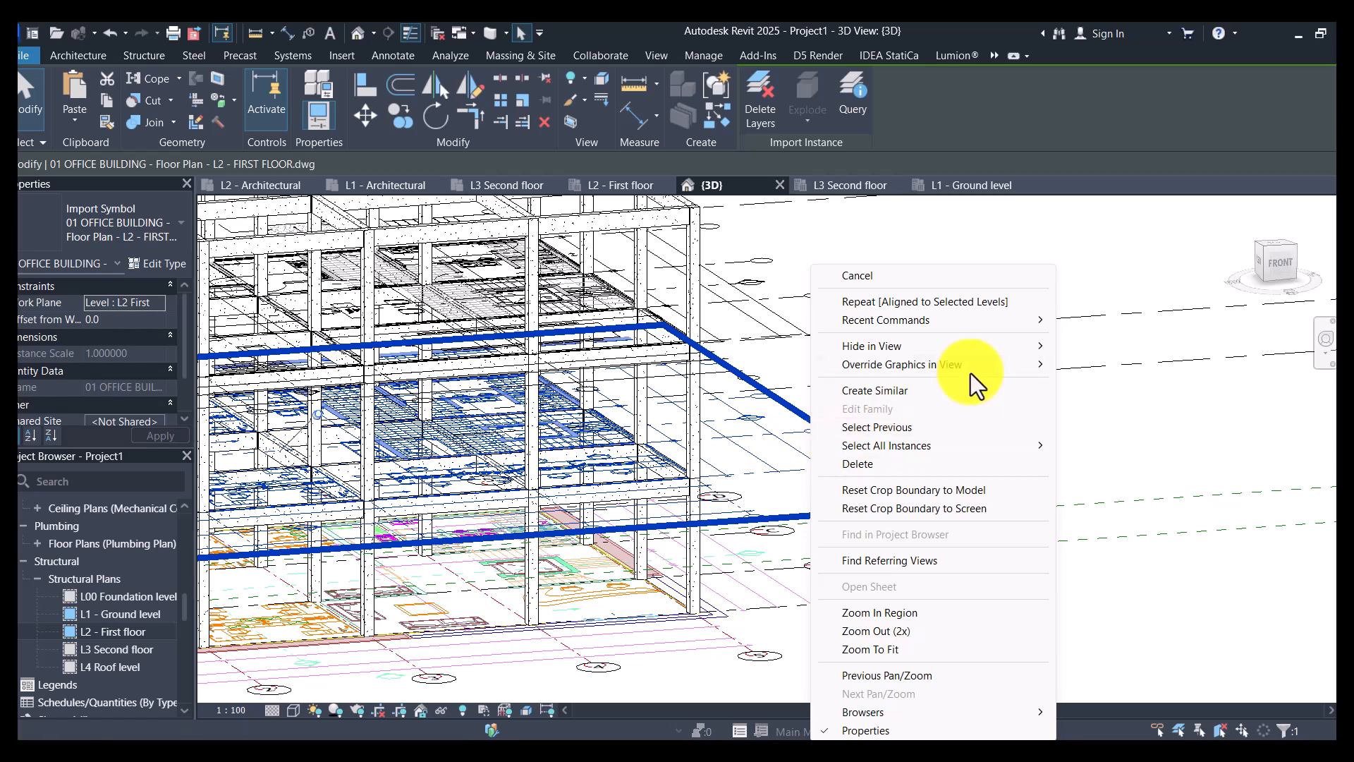
mouse_move(981, 348)
left_click(1116, 362)
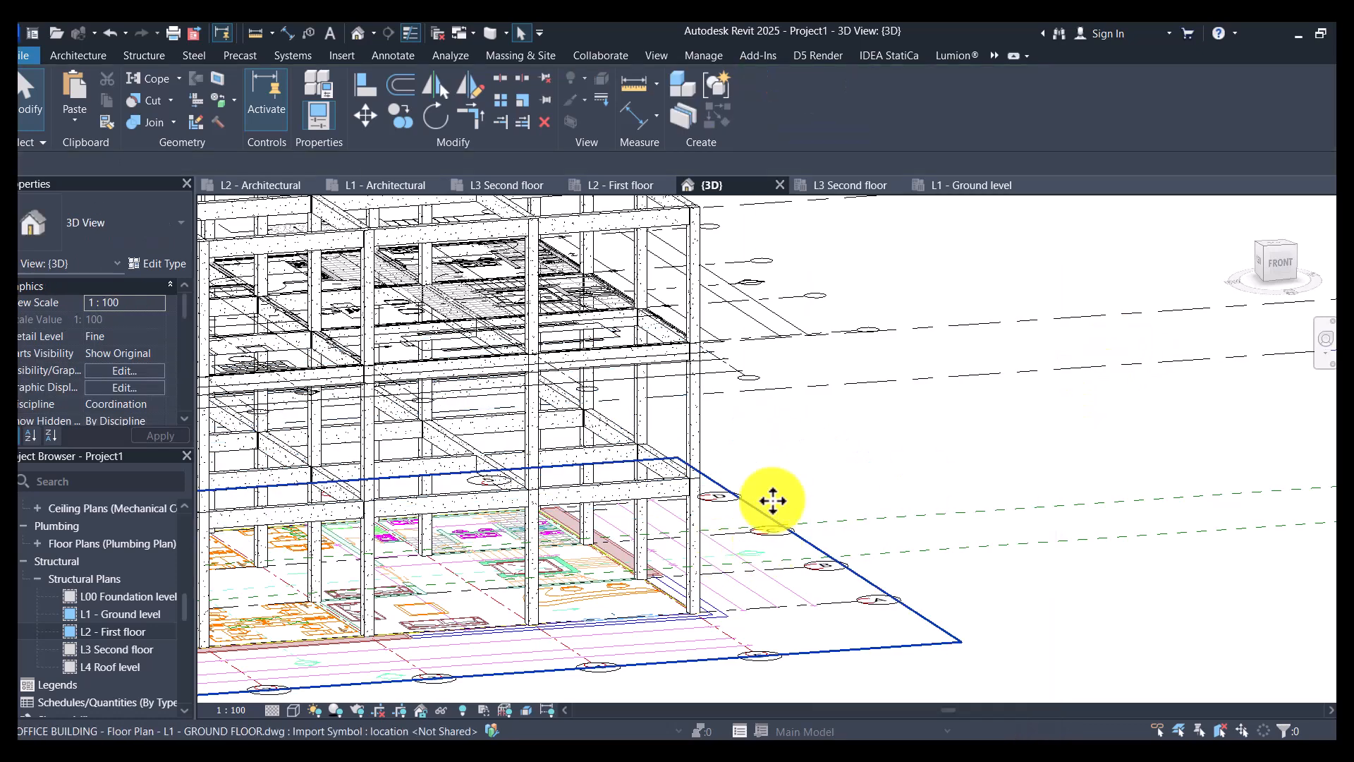
- Select the imported L1 - GROUND FLOOR and L3-SECOND FLOOR drawings together and hide them in the 3D view
left_click(771, 553)
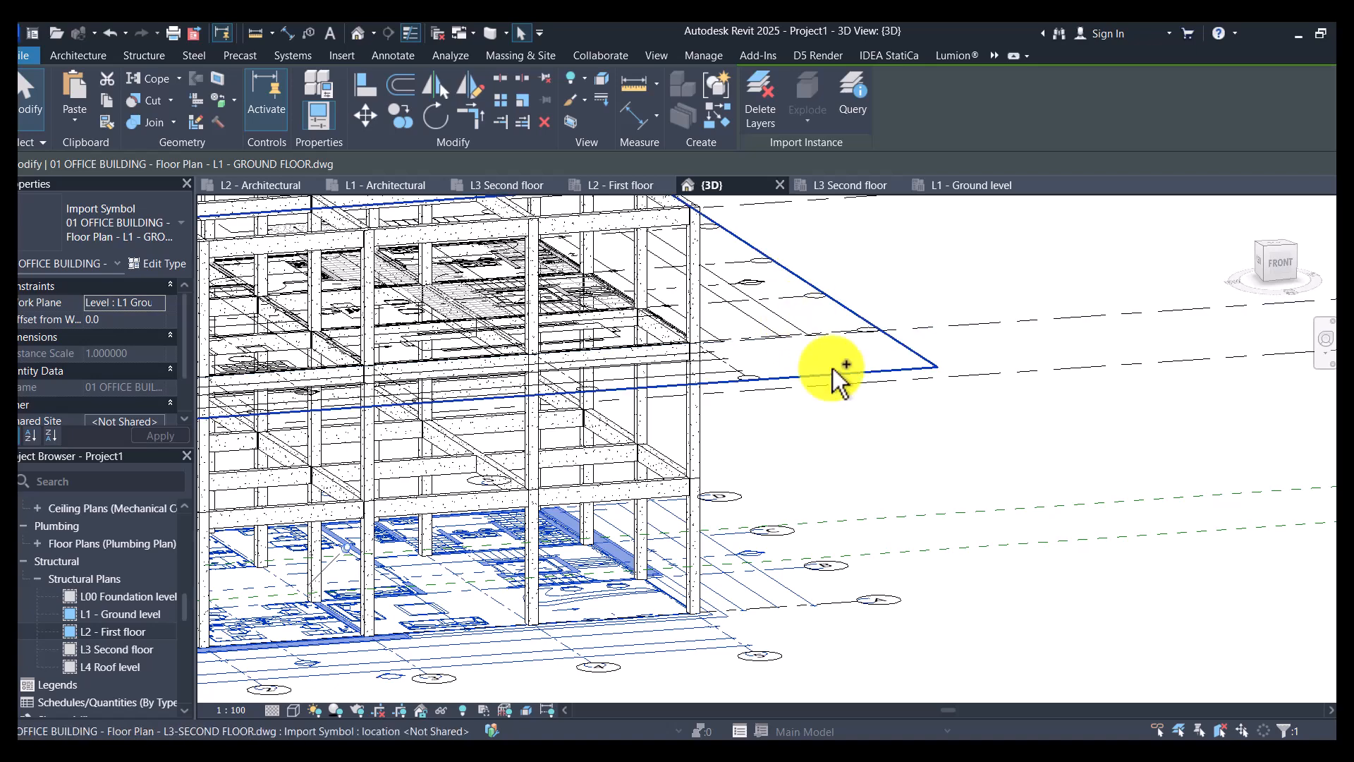
scroll(818, 335, "down", 5)
left_click(817, 307, "ctrl")
scroll(816, 304, "up", 4)
right_click(816, 302)
mouse_move(891, 351)
left_click(1067, 347)
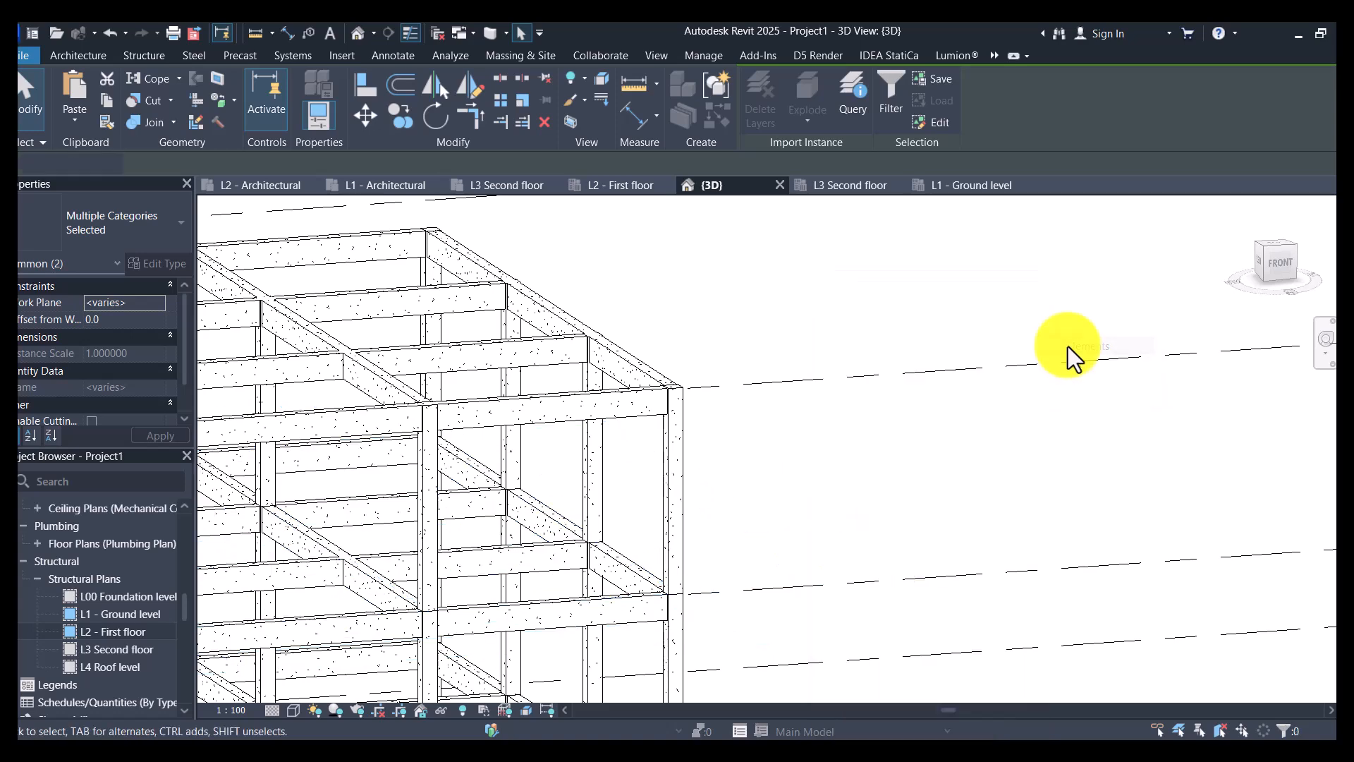
- Examine the columns and pasted beams on all floors from several angles in 3D
scroll(1004, 366, "down", 5)
scroll(458, 565, "down", 3)
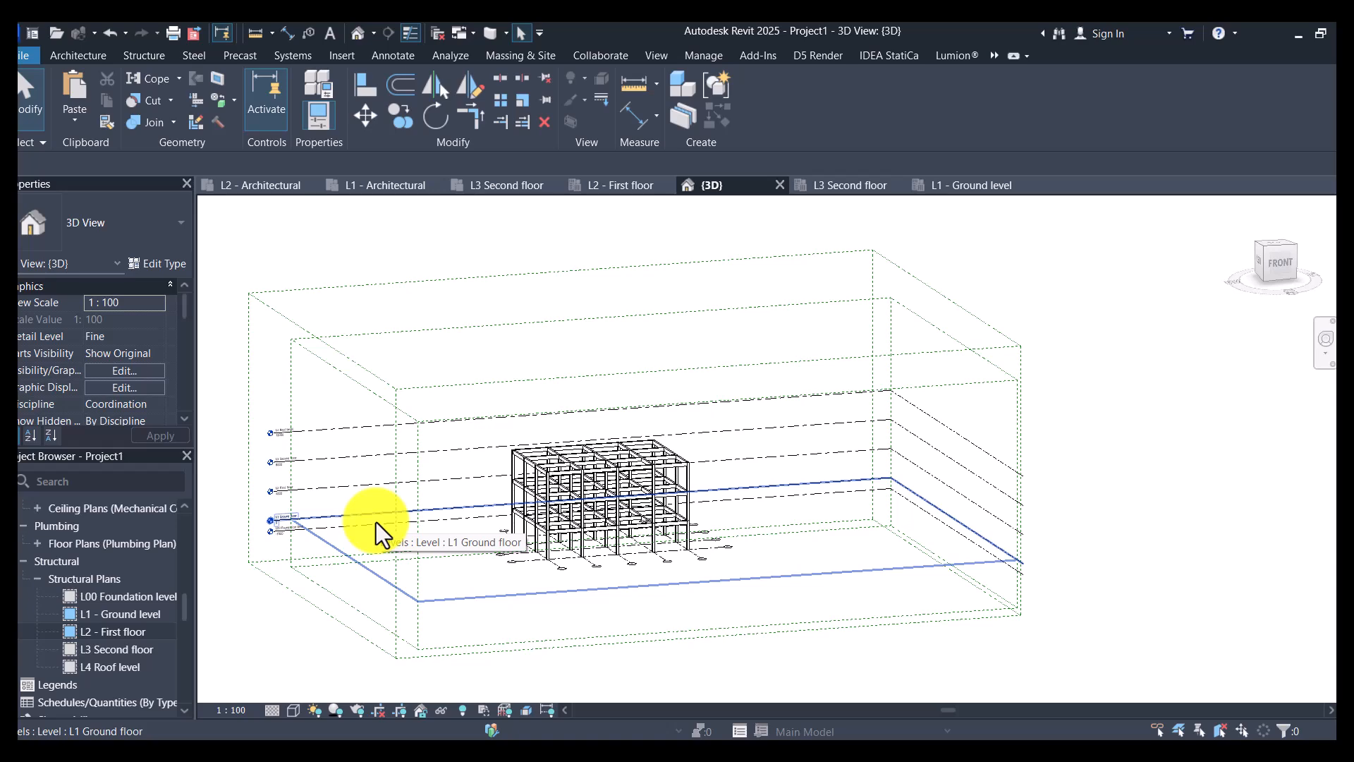
scroll(395, 631, "up", 3)
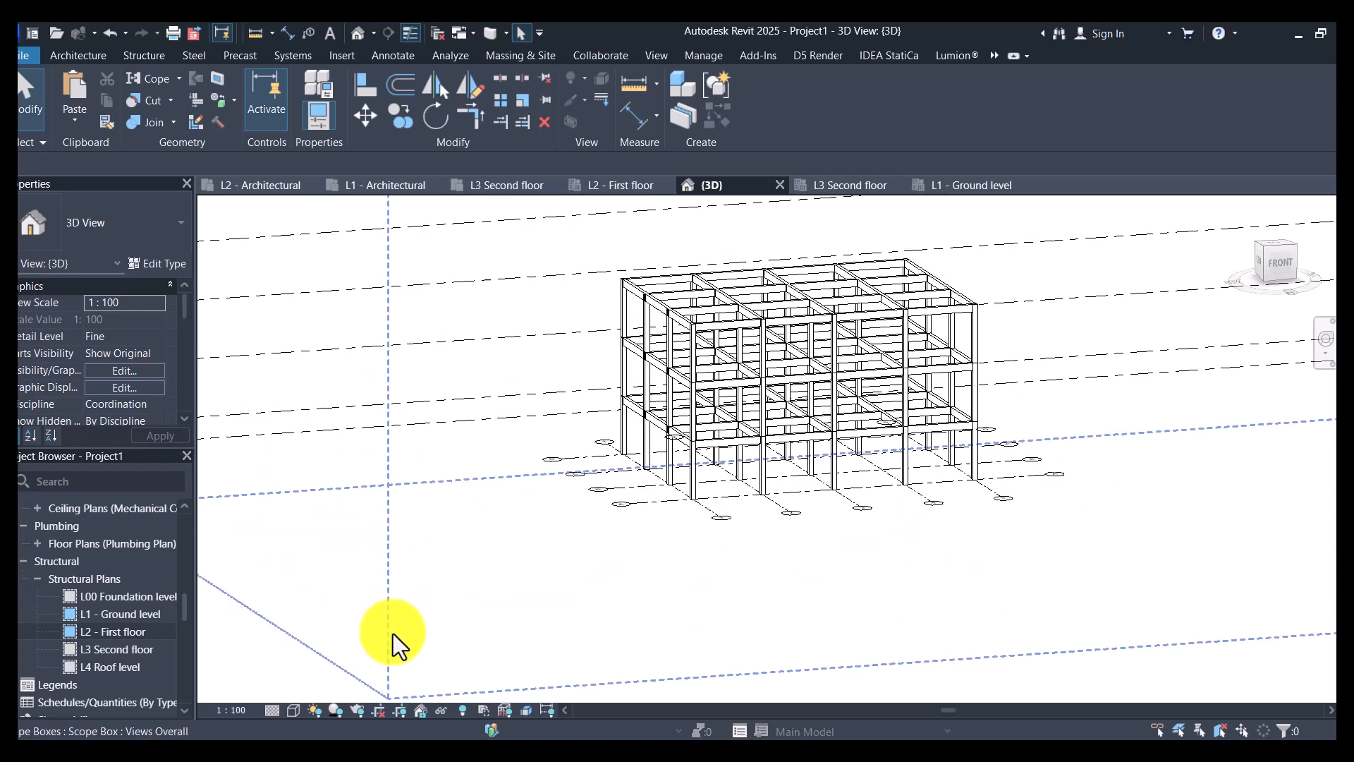
scroll(917, 370, "up", 3)
scroll(912, 365, "down", 3)
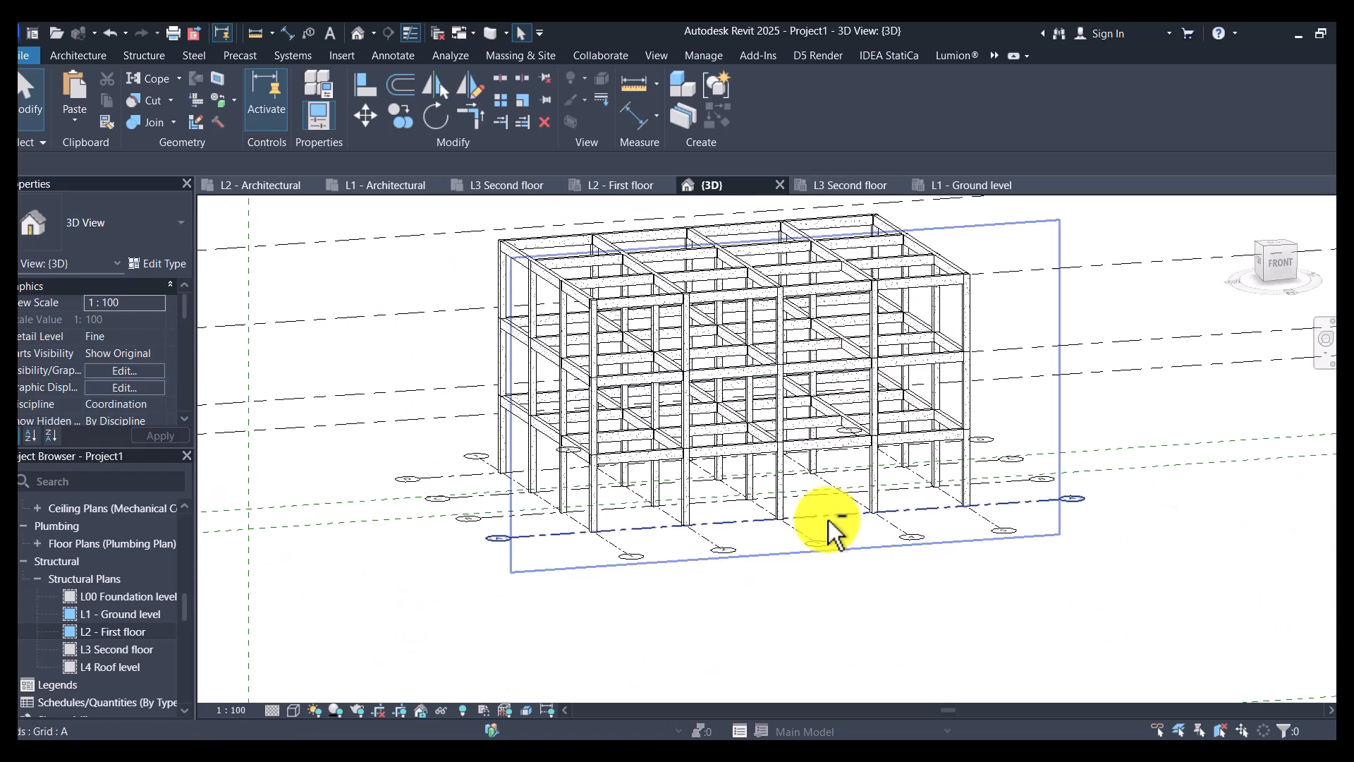
scroll(752, 615, "down", 3)
middle_click_drag(752, 617, 402, 680, "shift")
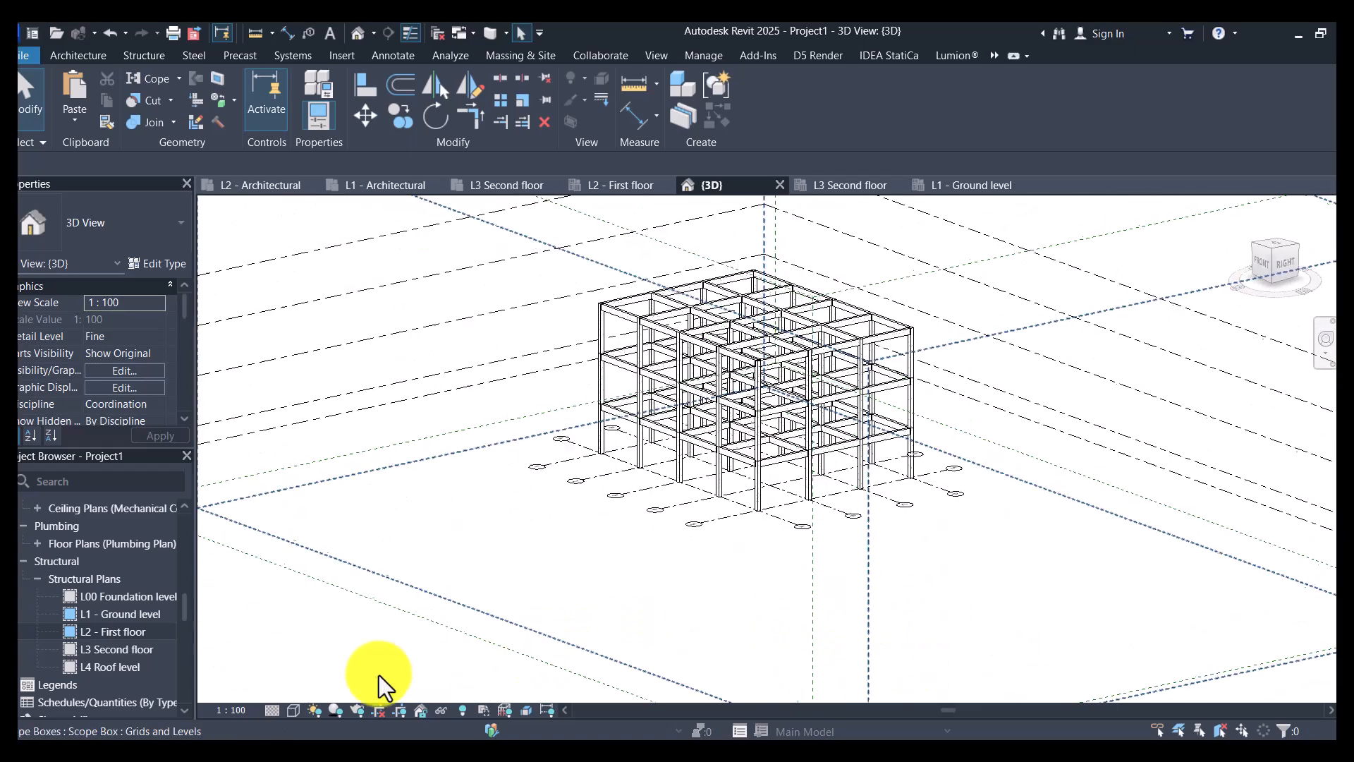
scroll(856, 502, "up", 5)
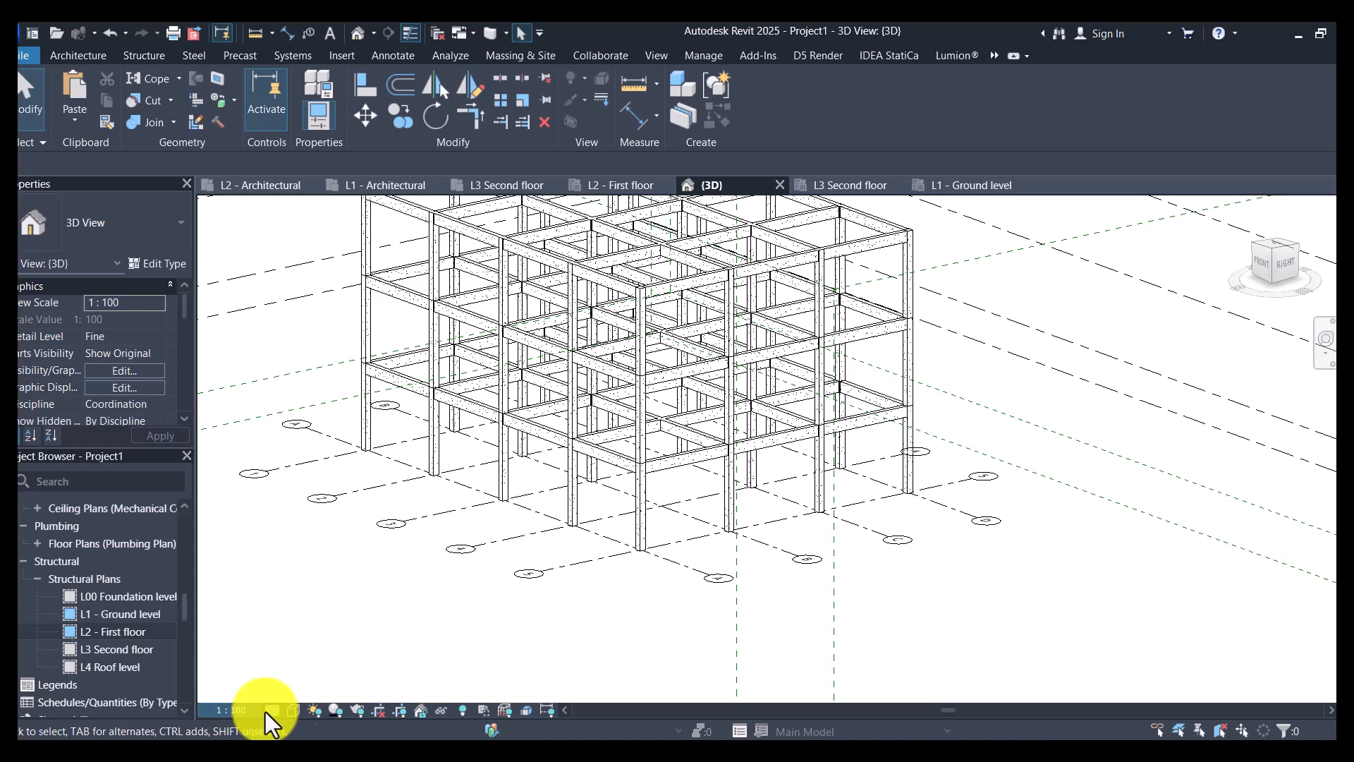
- Set the 3D view's visual style to Shaded and inspect the frame from another corner
left_click(287, 710)
left_click(336, 643)
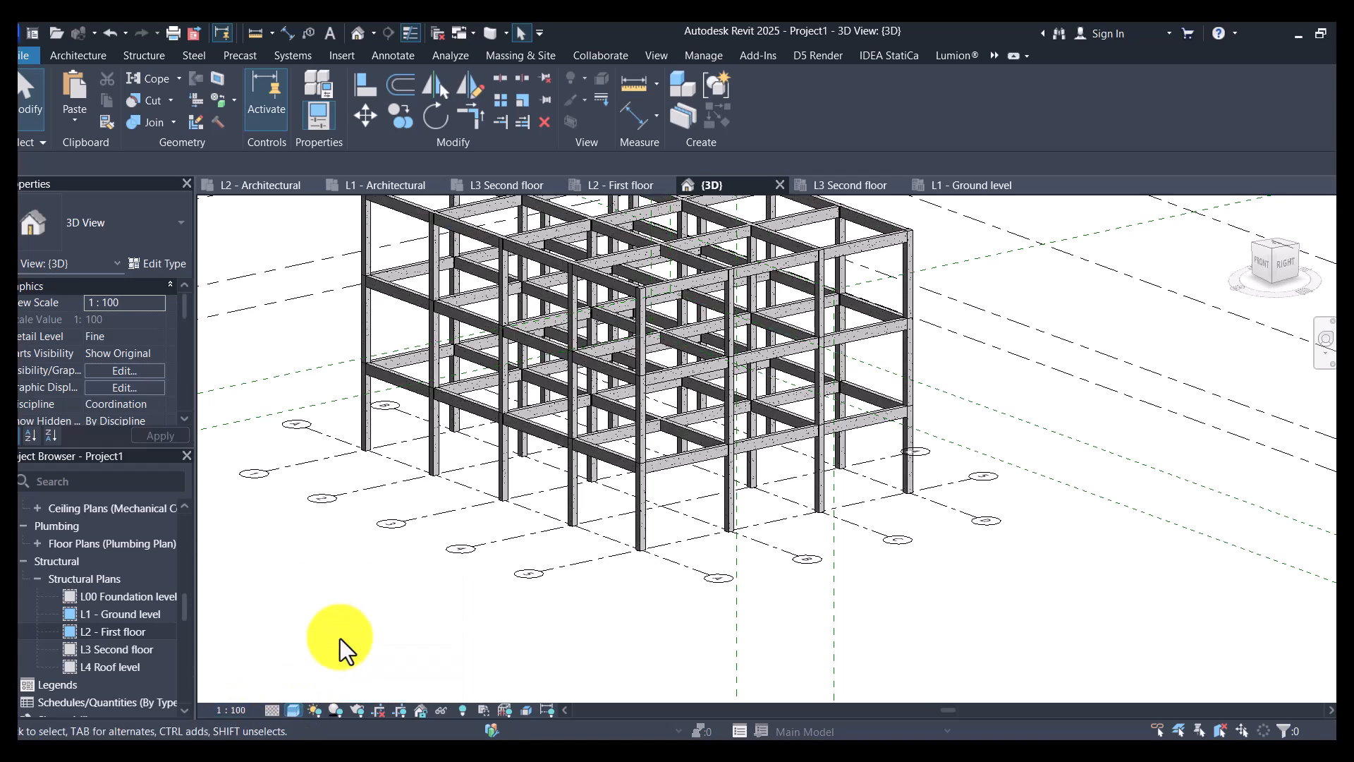
scroll(917, 535, "down", 3)
middle_click_drag(938, 538, 819, 453, "shift")
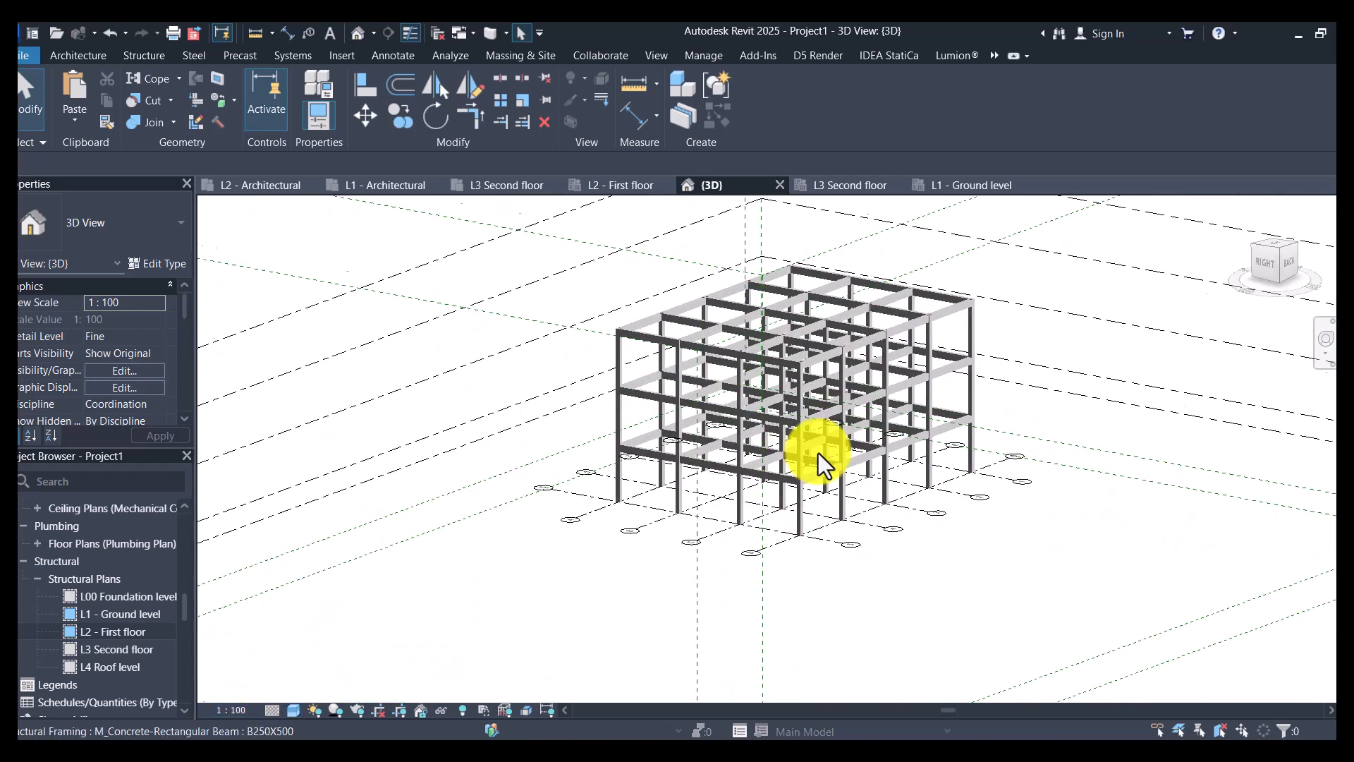
scroll(818, 453, "up", 5)
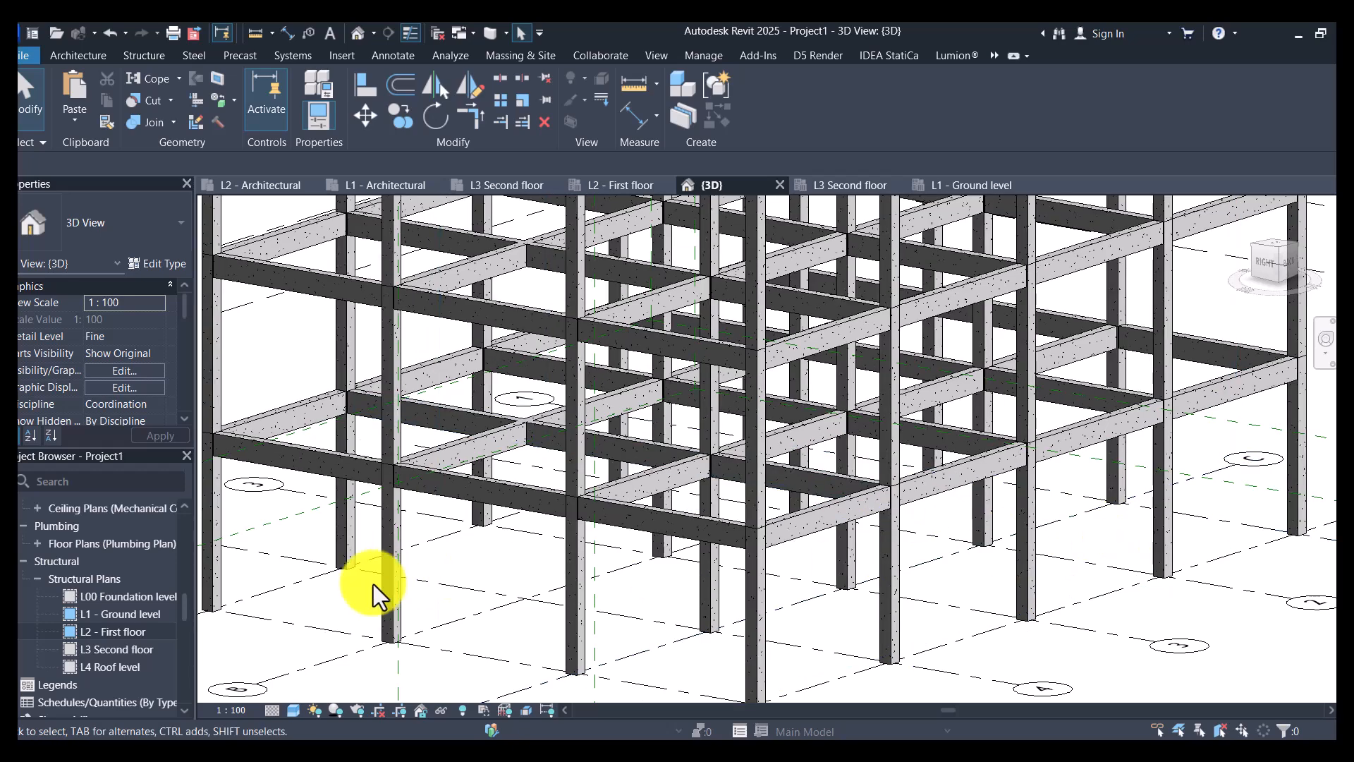
scroll(885, 509, "down", 4)
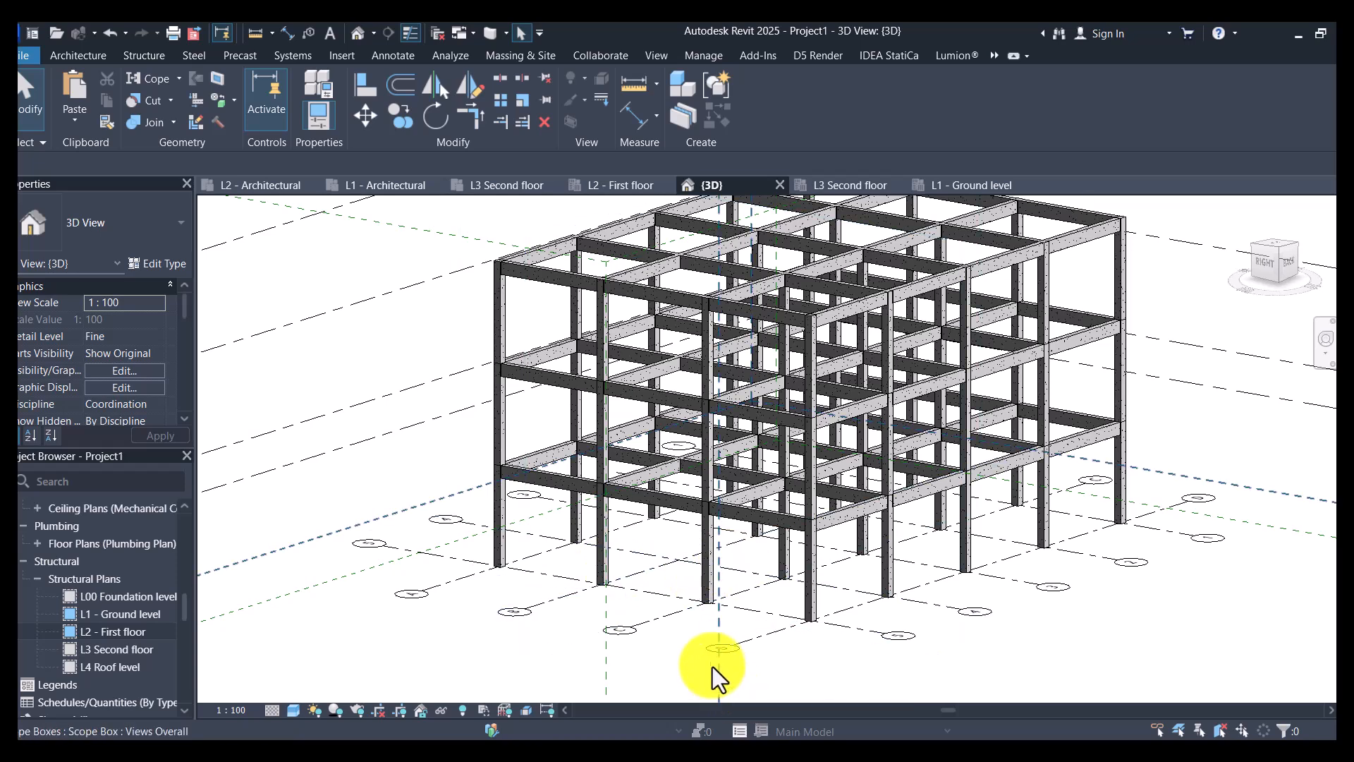
- Open the L1 - Ground level structural plan at the corner column on grids D and 1
left_click(130, 612)
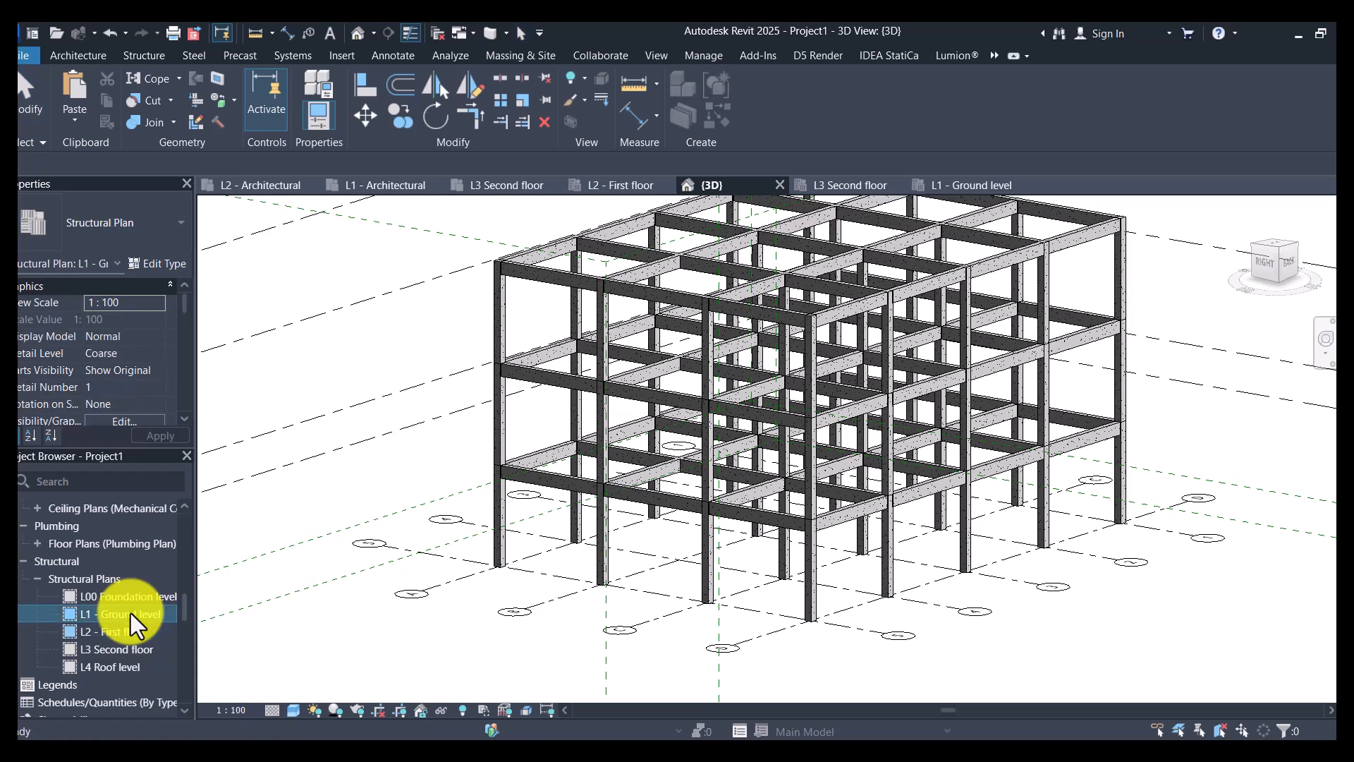
double_click(130, 612)
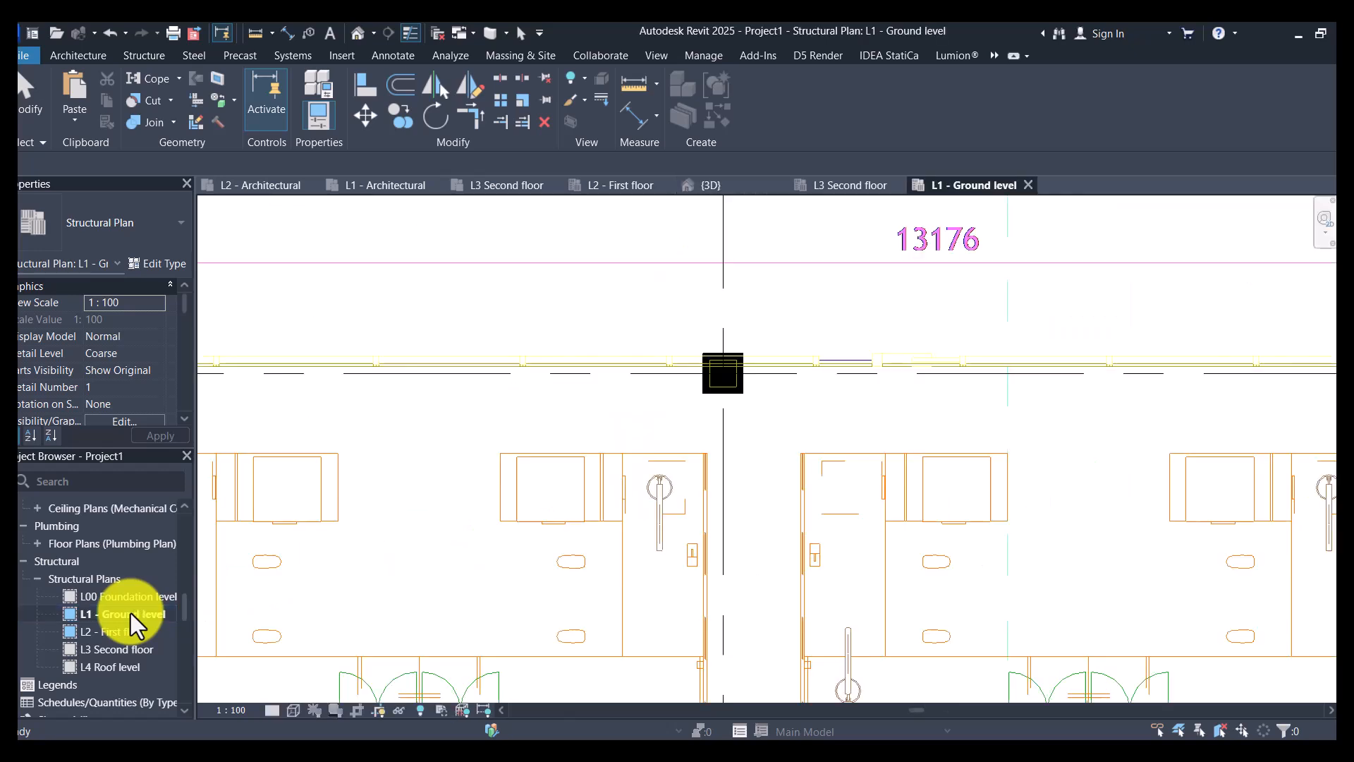
scroll(794, 366, "down", 3)
scroll(550, 371, "up", 3)
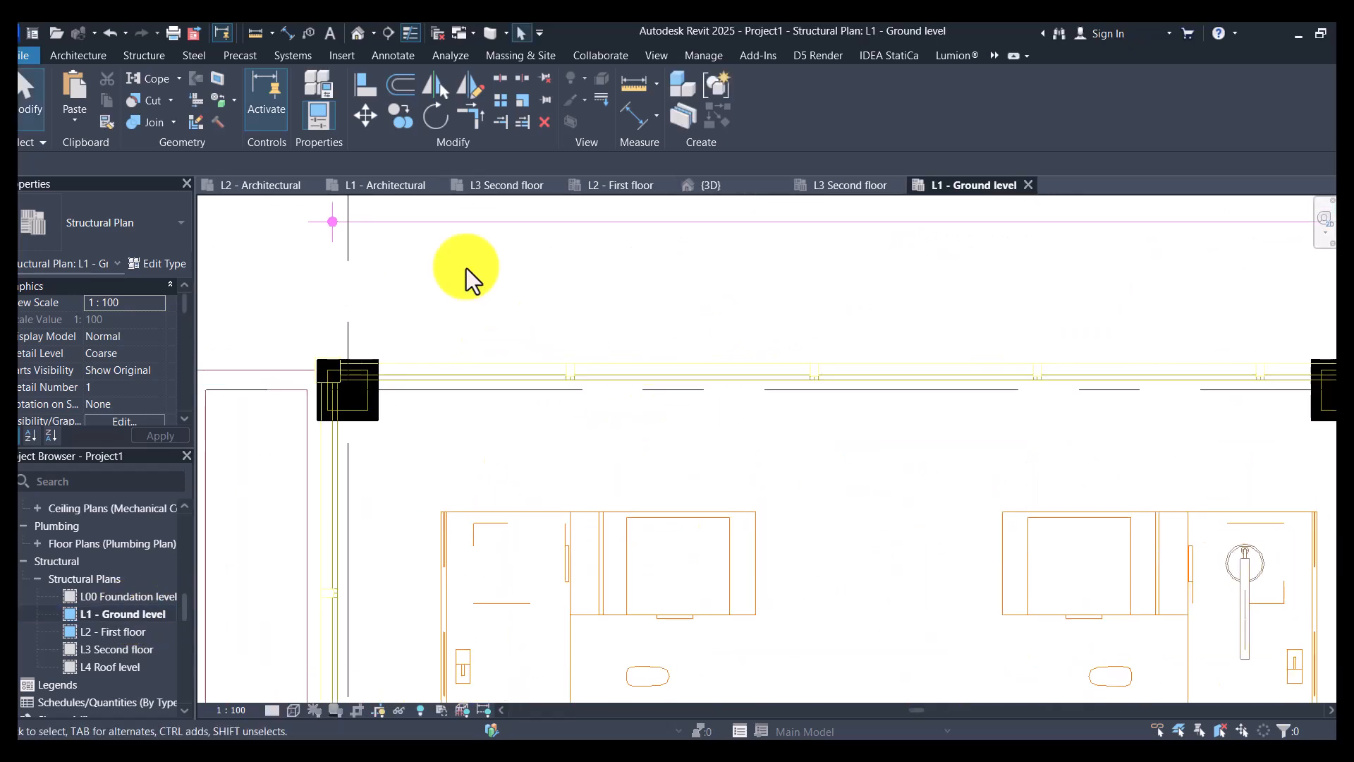
- Set the base level of all C 300X300 columns visible in the plan to L00 Foundation level and check their lower ends in 3D
left_click(332, 354)
right_click(331, 353)
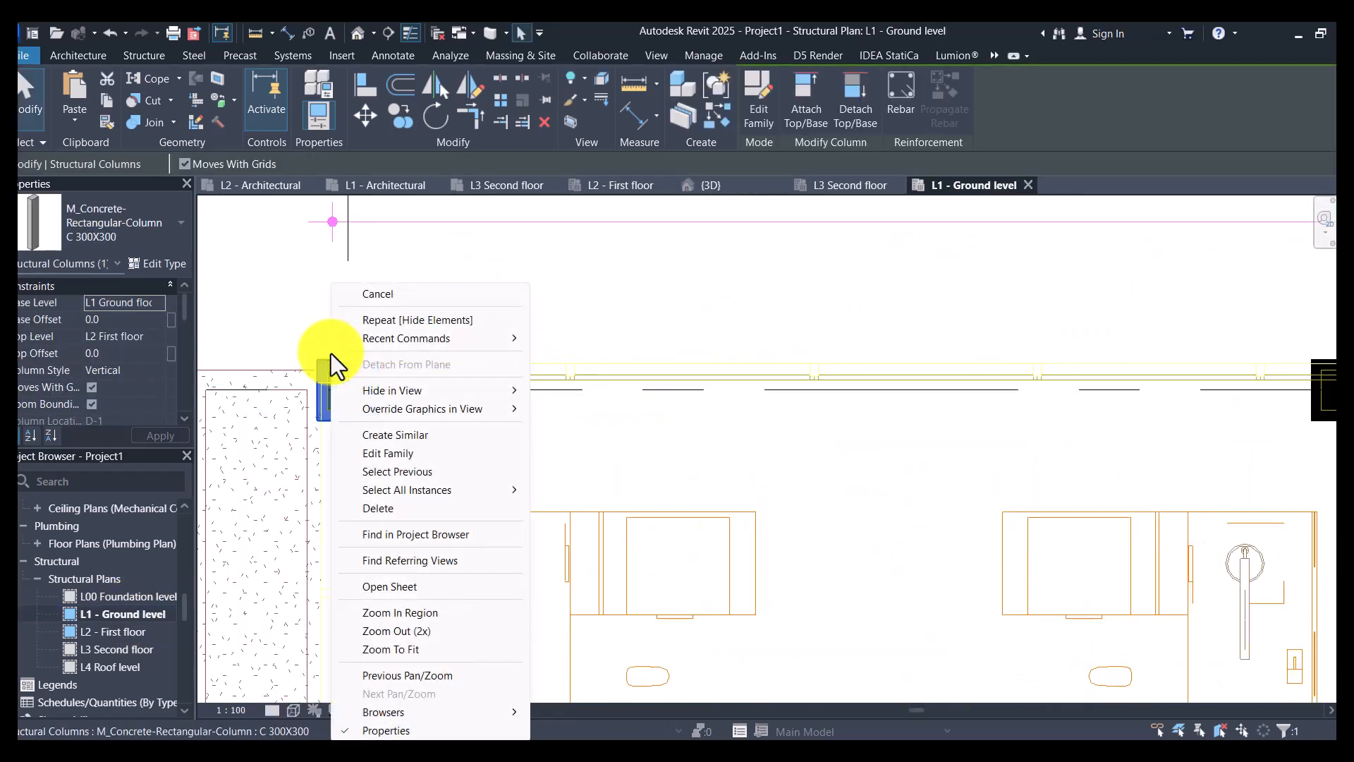
mouse_move(432, 494)
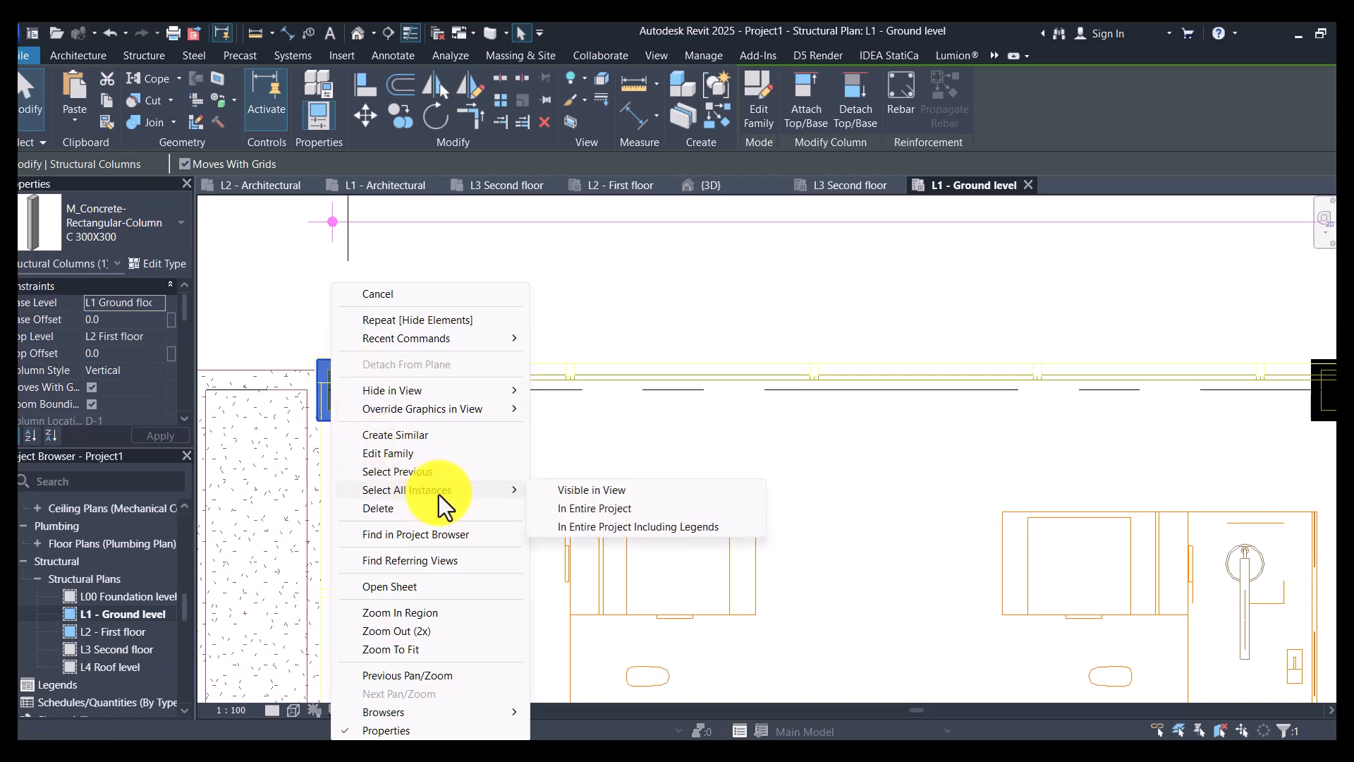
left_click(674, 493)
scroll(448, 344, "down", 3)
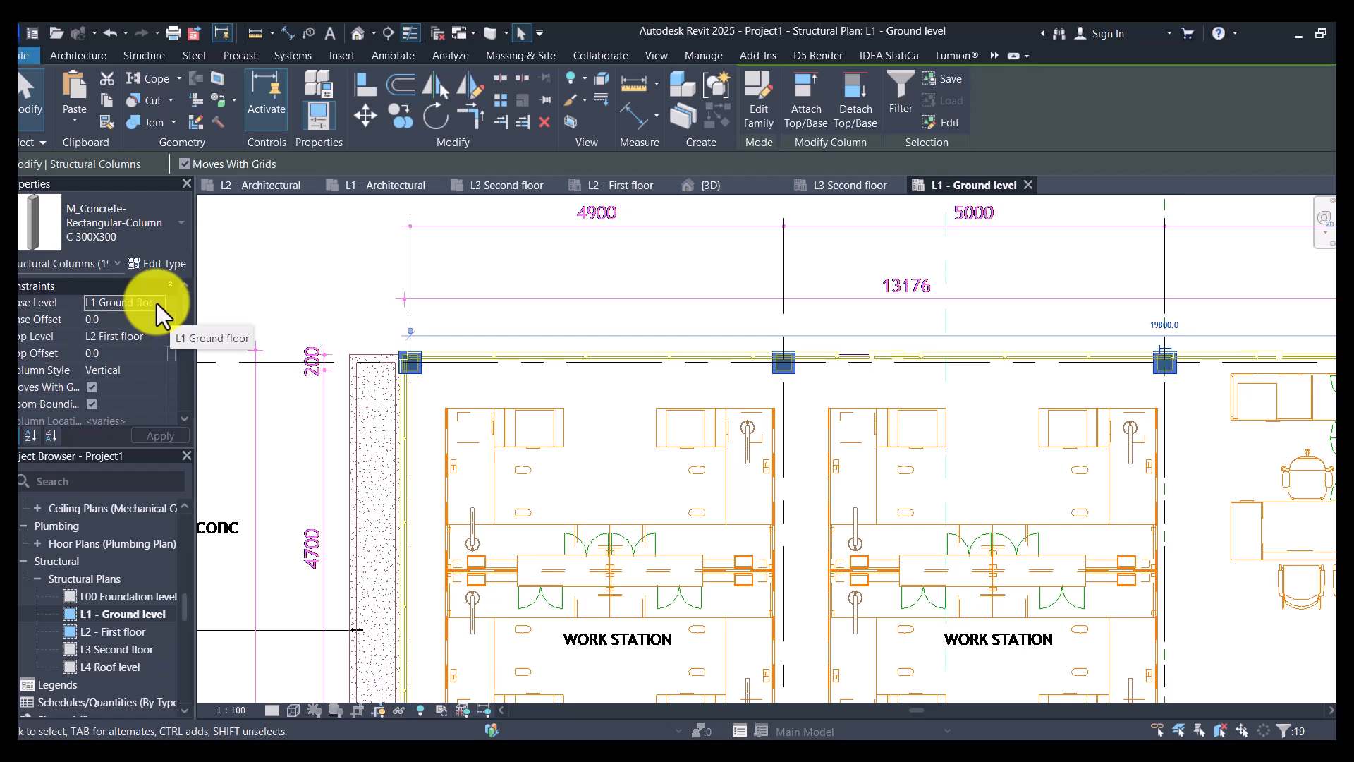
left_click(157, 304)
left_click(155, 318)
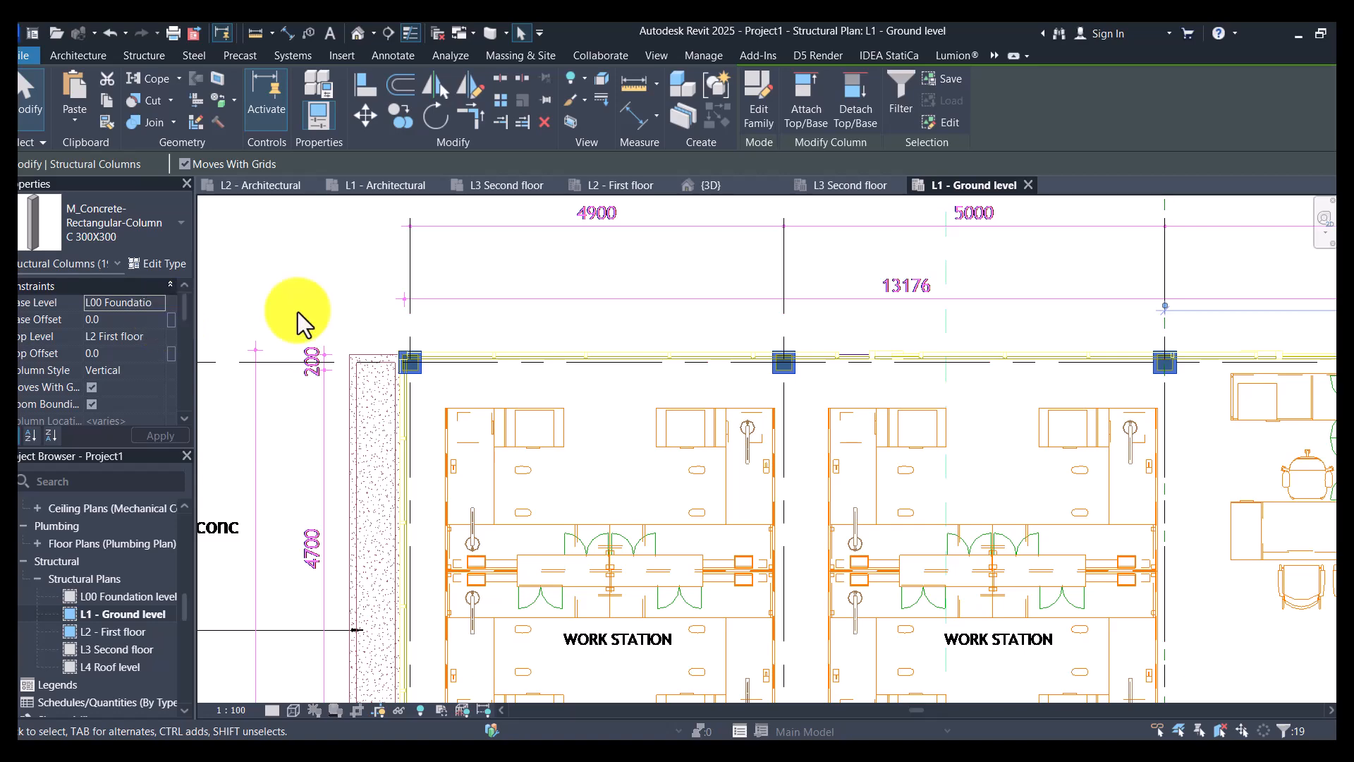
scroll(644, 332, "down", 4)
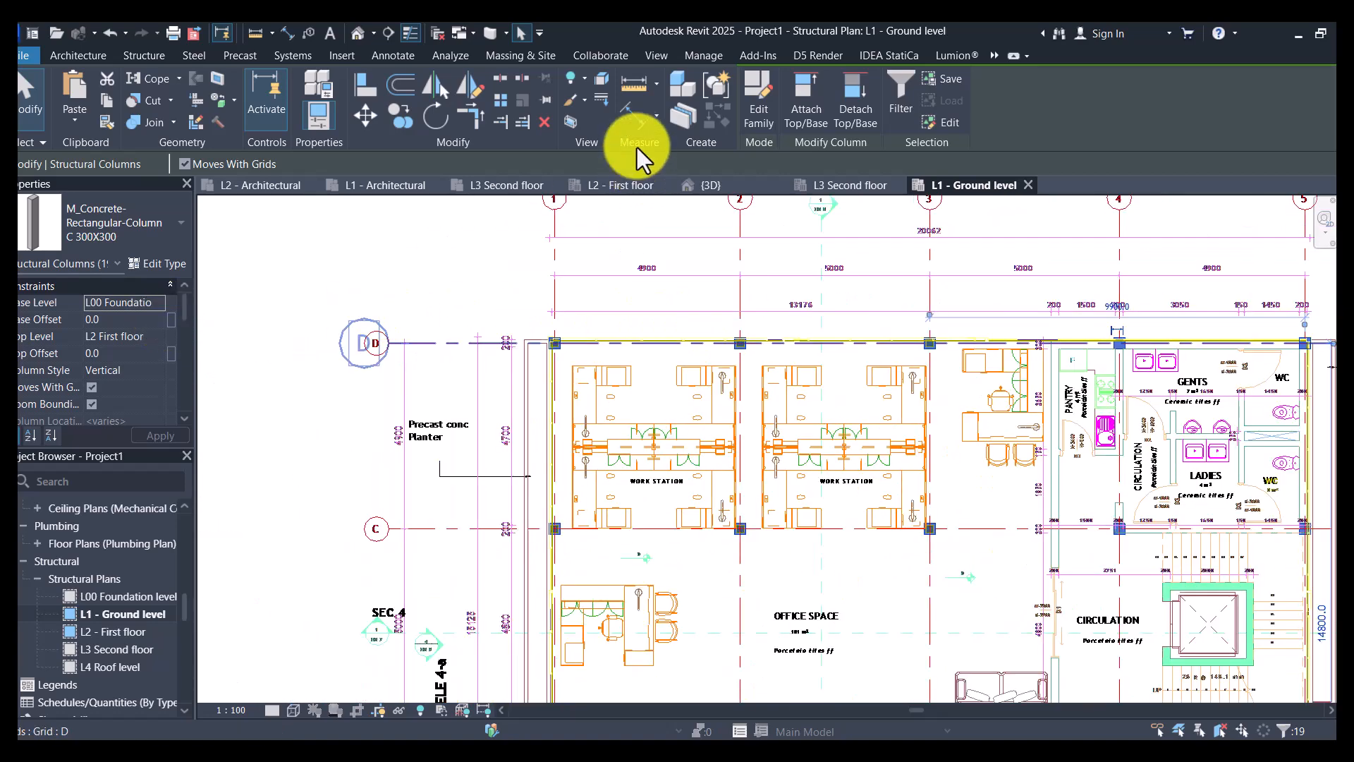
key("Escape")
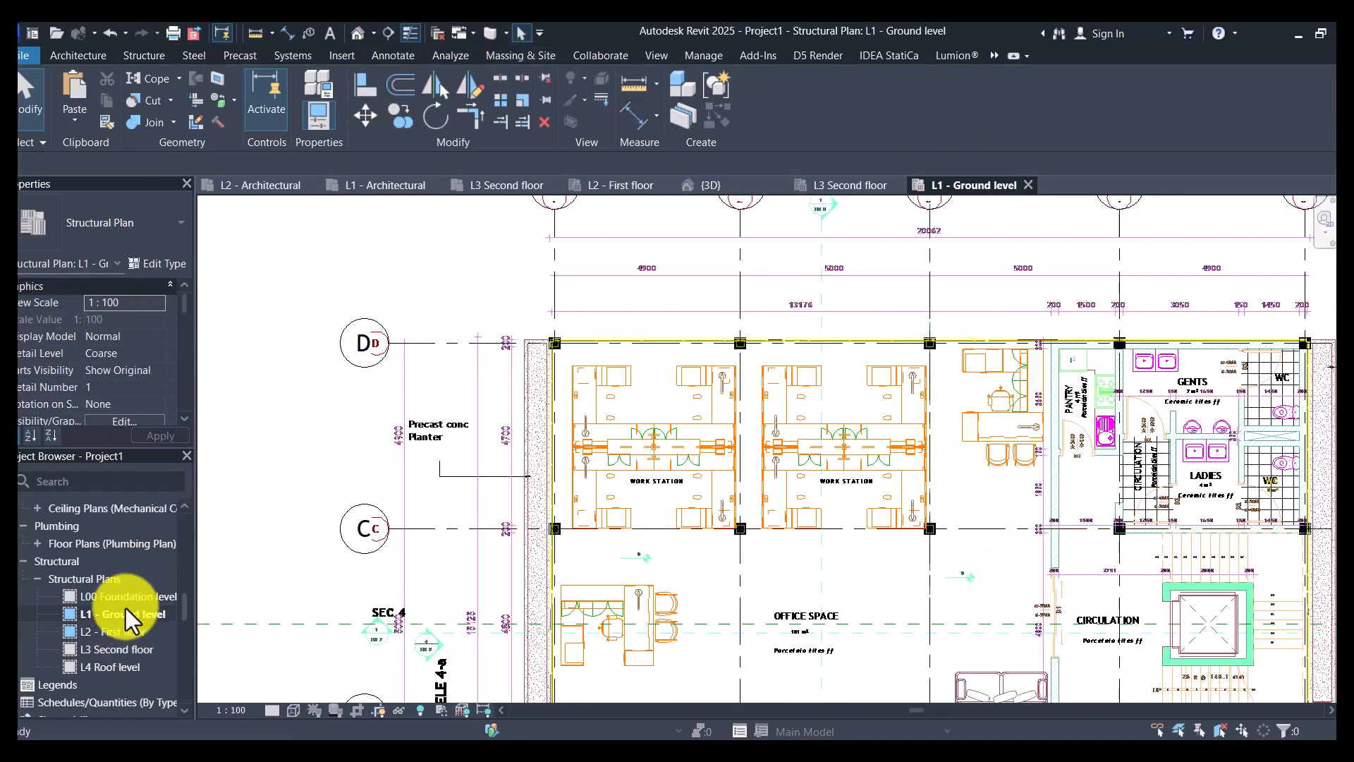
left_click(360, 34)
scroll(813, 636, "up", 5)
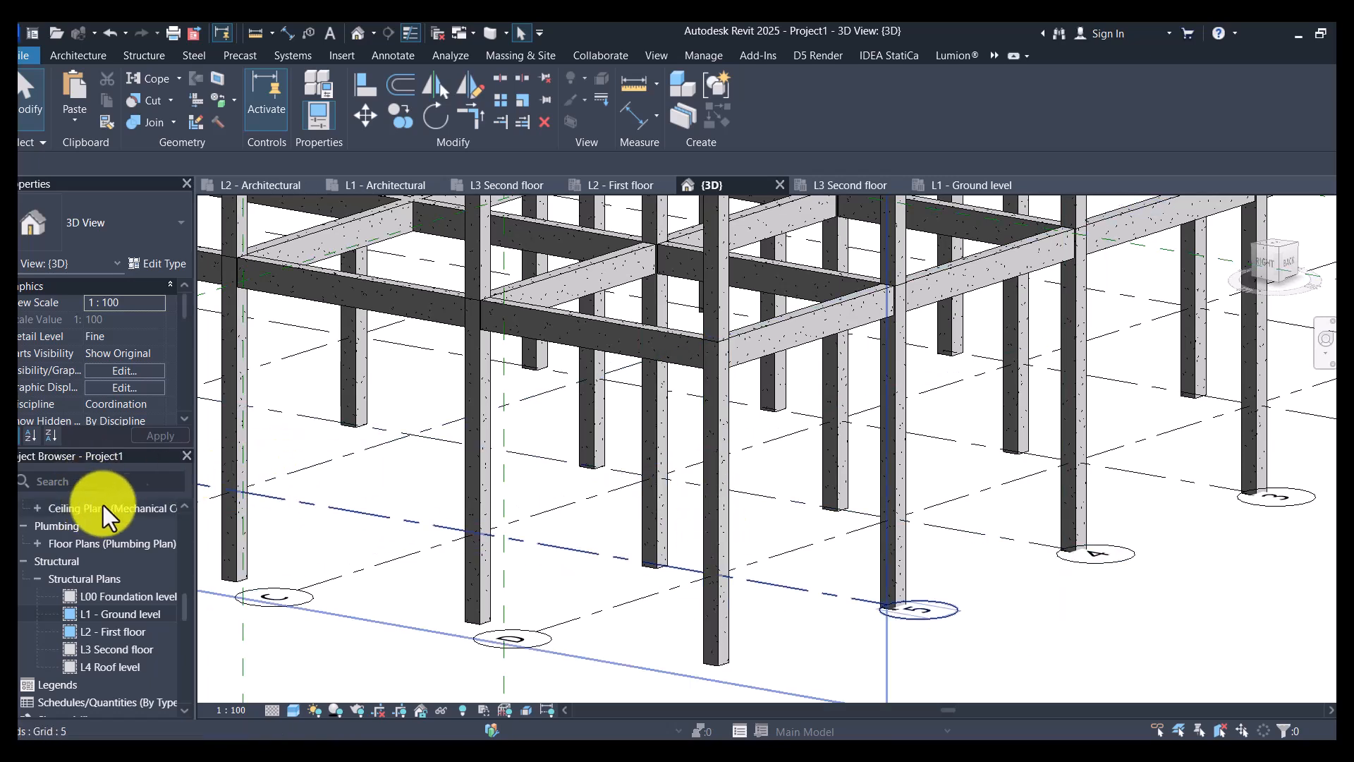
- In the L1 - Ground level structural plan, start an isolated footing and duplicate the M_Footing-Rectangular type as F1
double_click(134, 611)
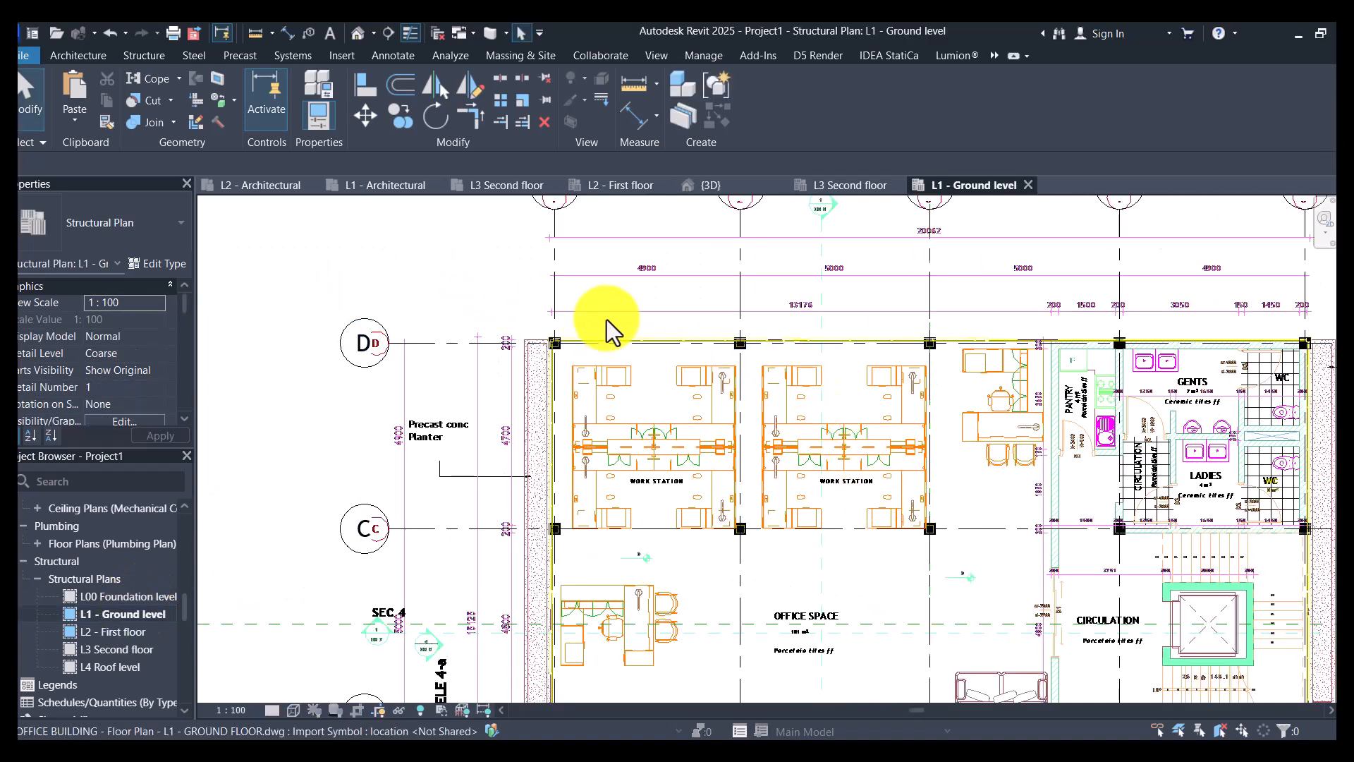
scroll(607, 319, "down", 3)
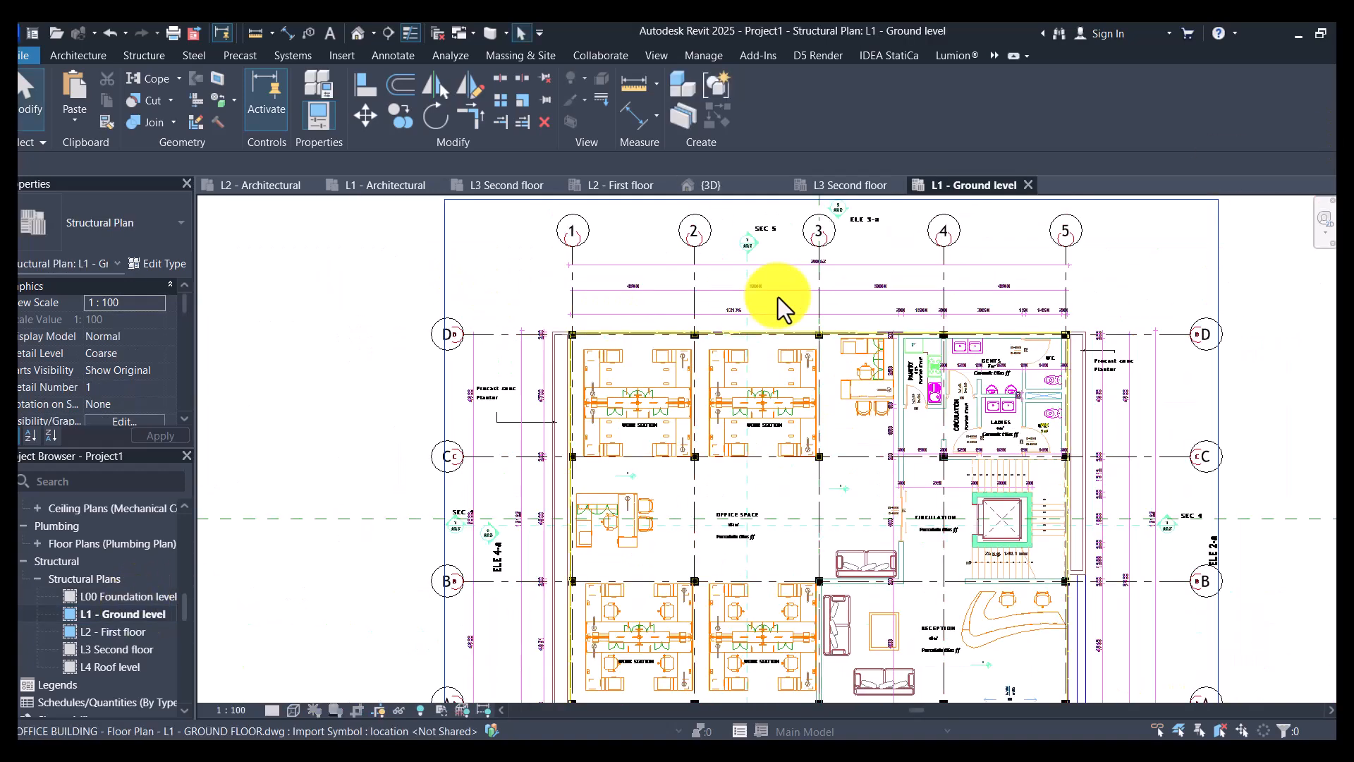
left_click(142, 53)
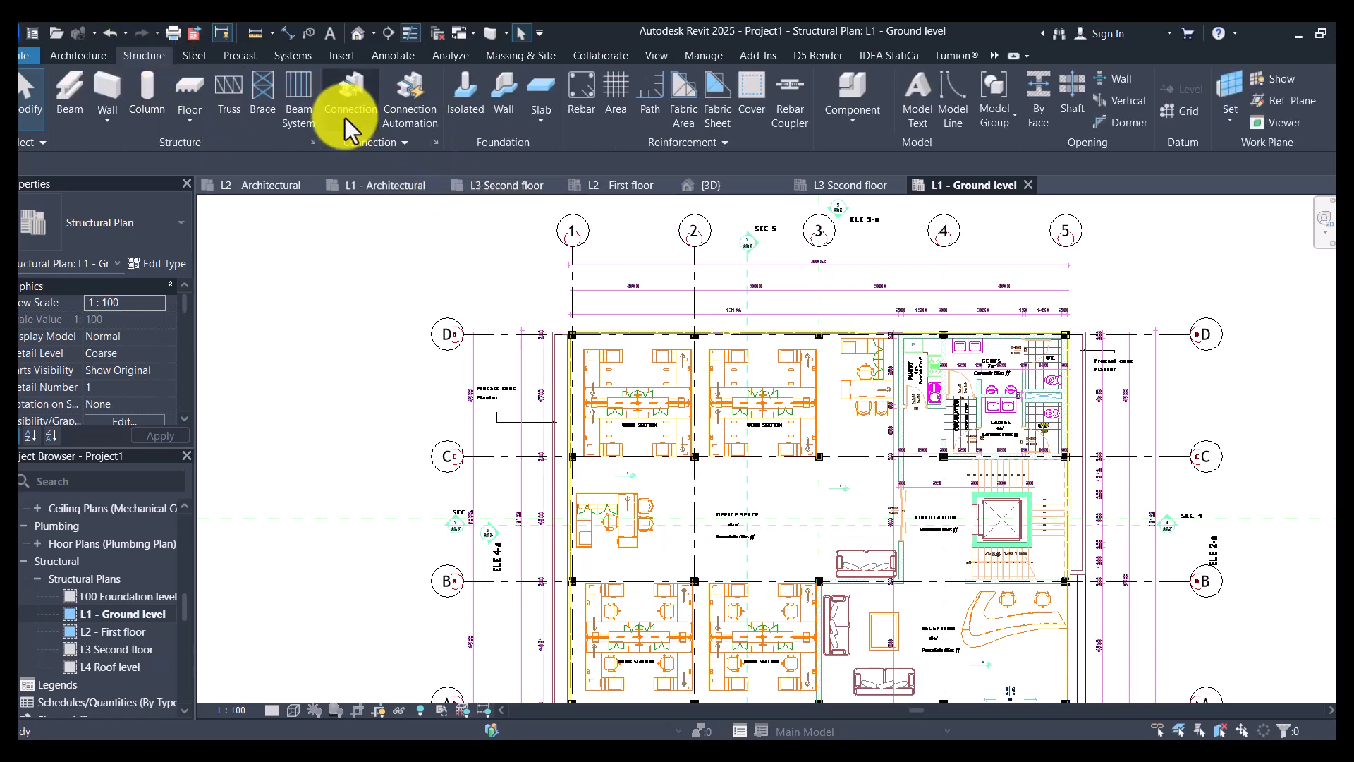
left_click(463, 103)
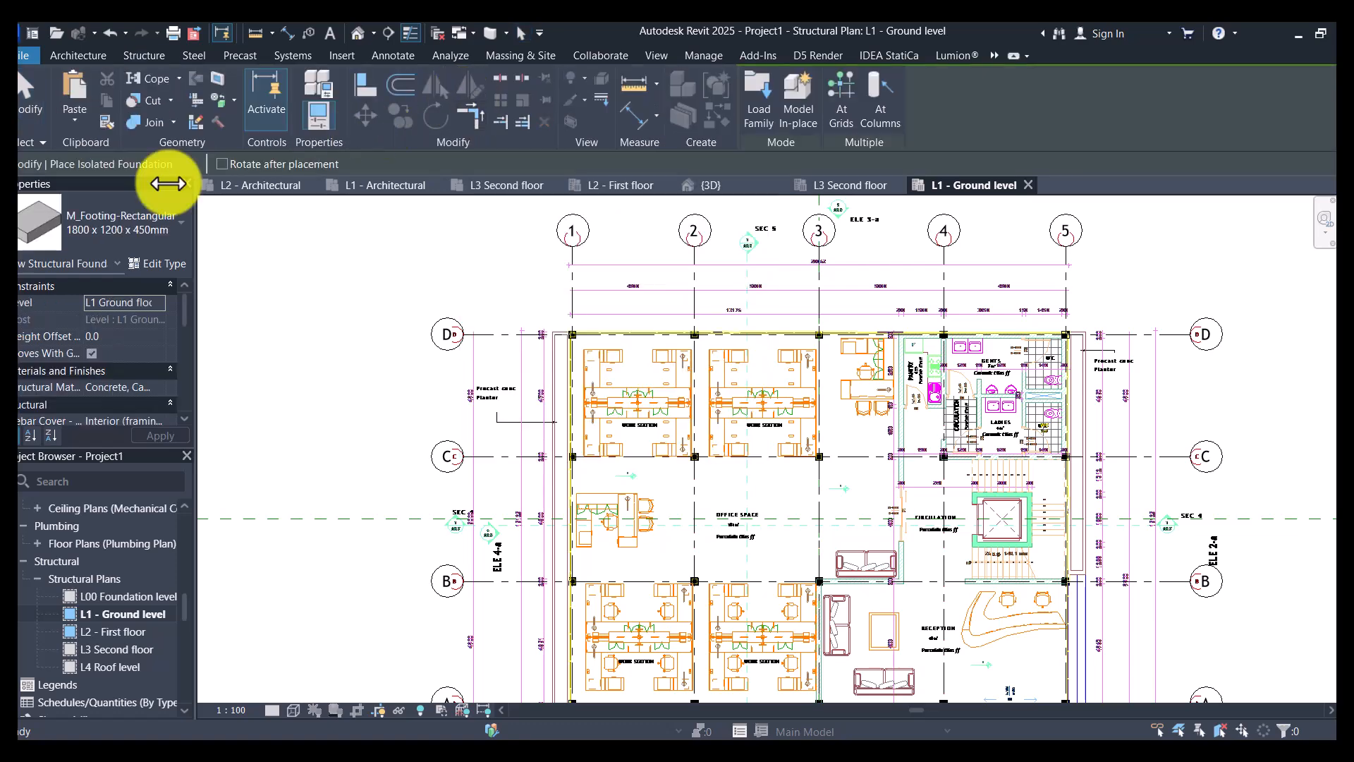
left_click(157, 265)
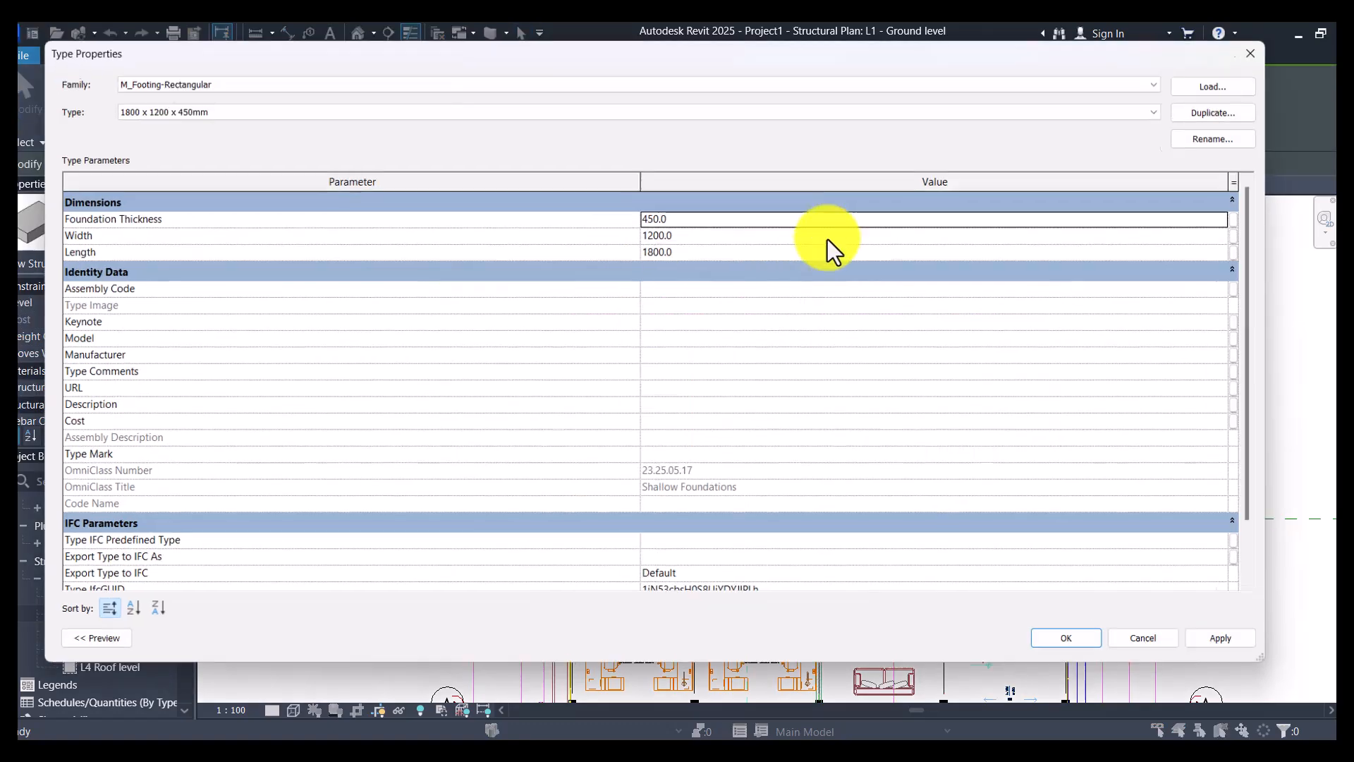
left_click(1257, 106)
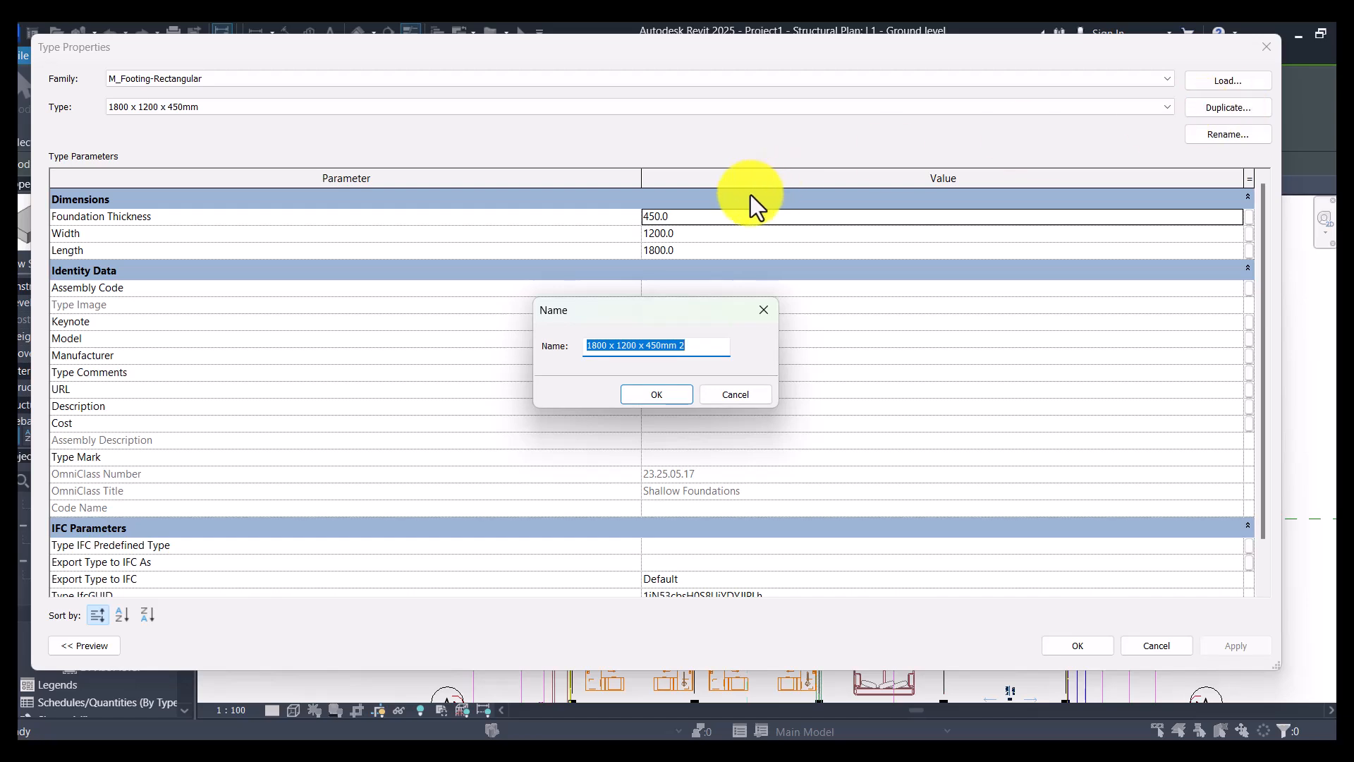
type("F1")
key("Return")
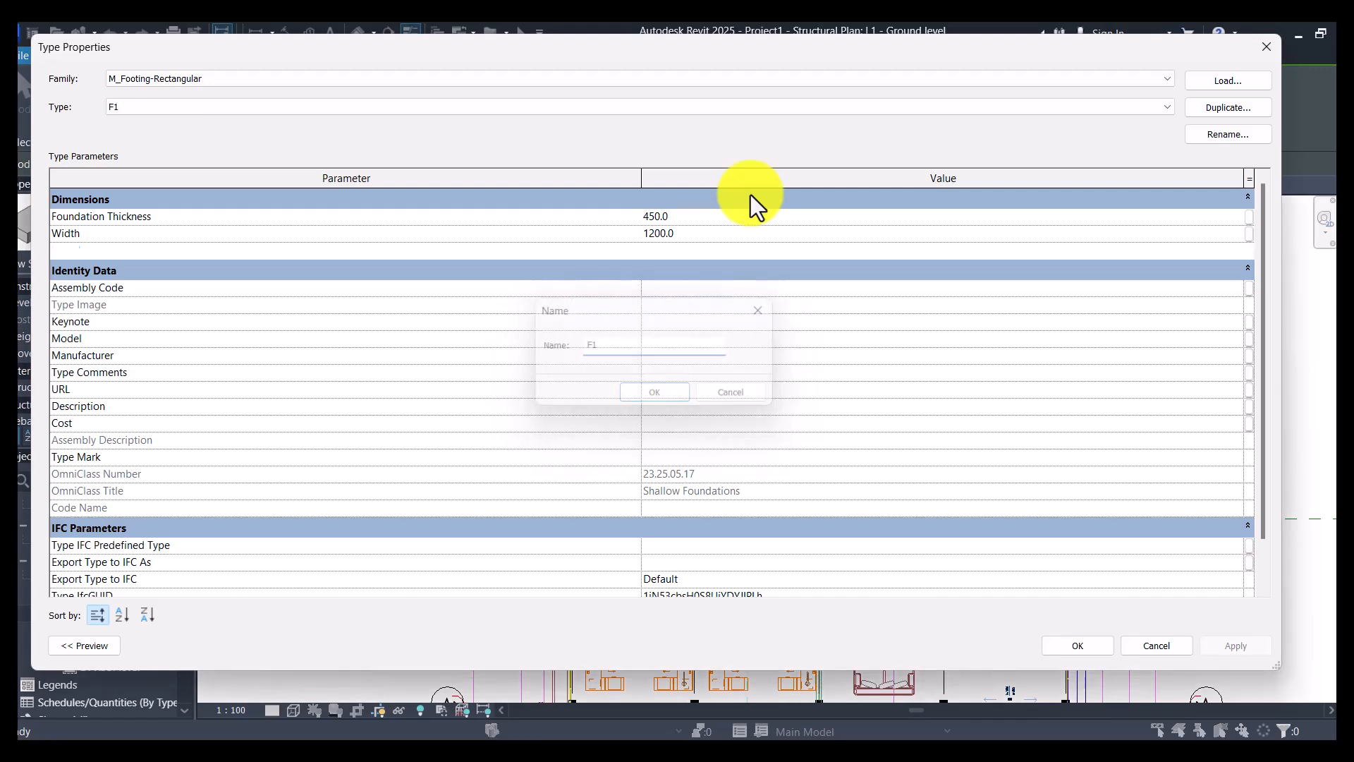
- Set the F1 footing type's length and width to 1500 mm each
left_click(704, 255)
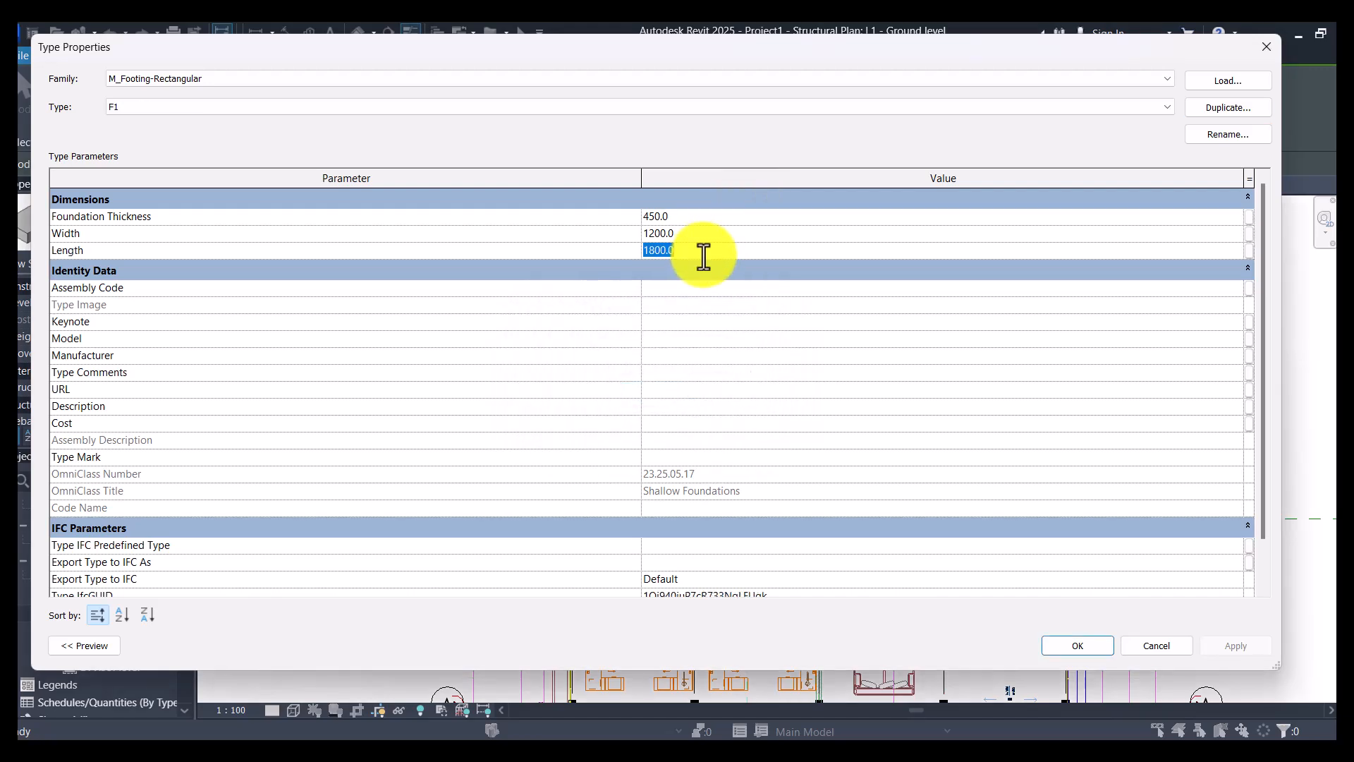
type("1500.0")
left_click(721, 220)
left_click(720, 230)
type("1500")
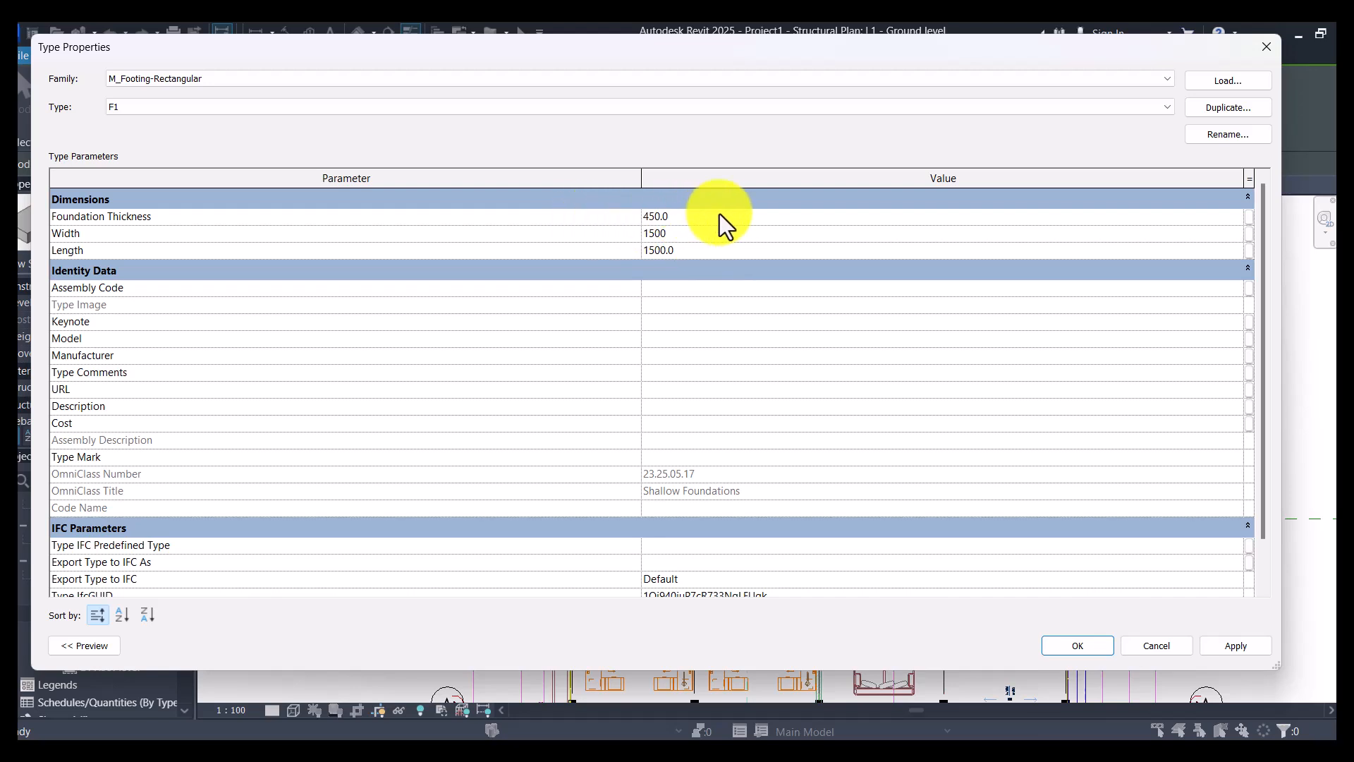
left_click(1079, 642)
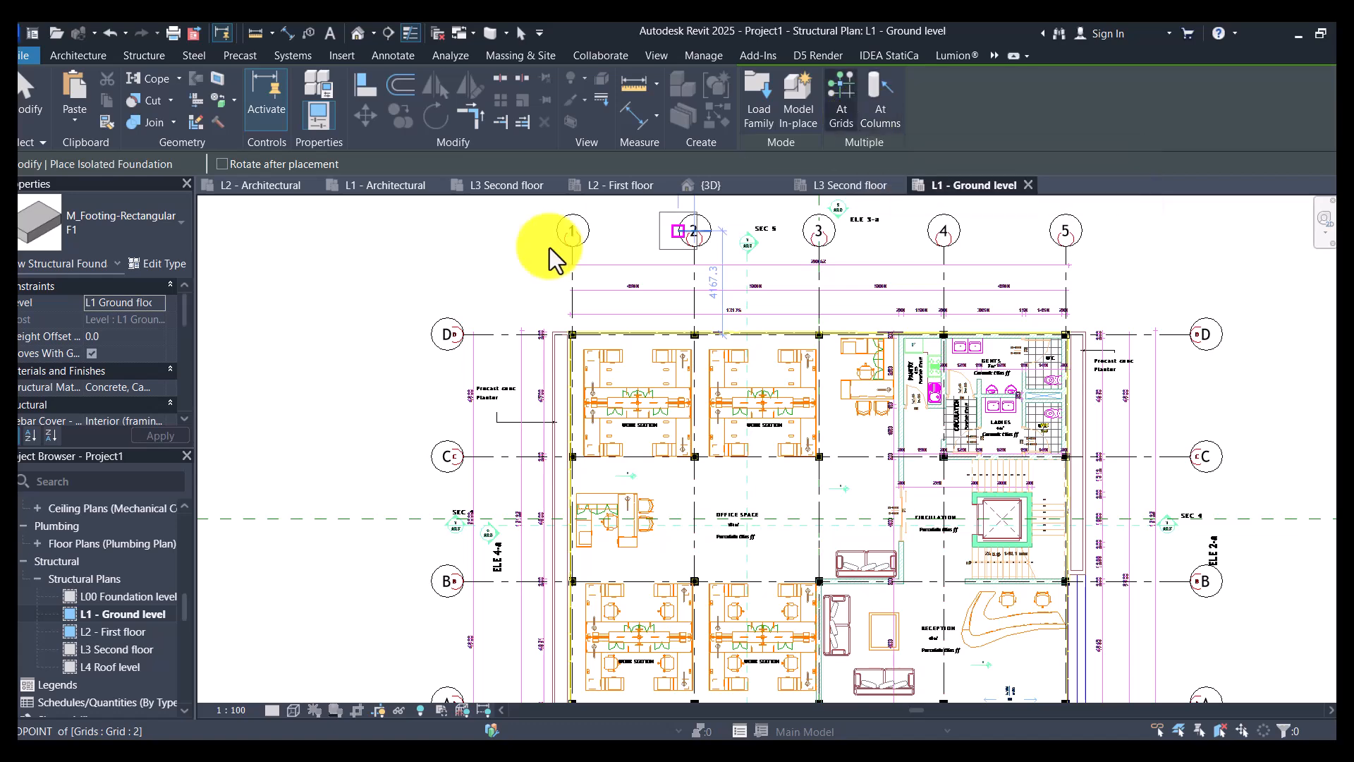
- Place F1 isolated footings at the bases of all structural columns in the plan and check them in 3D
scroll(573, 335, "up", 5)
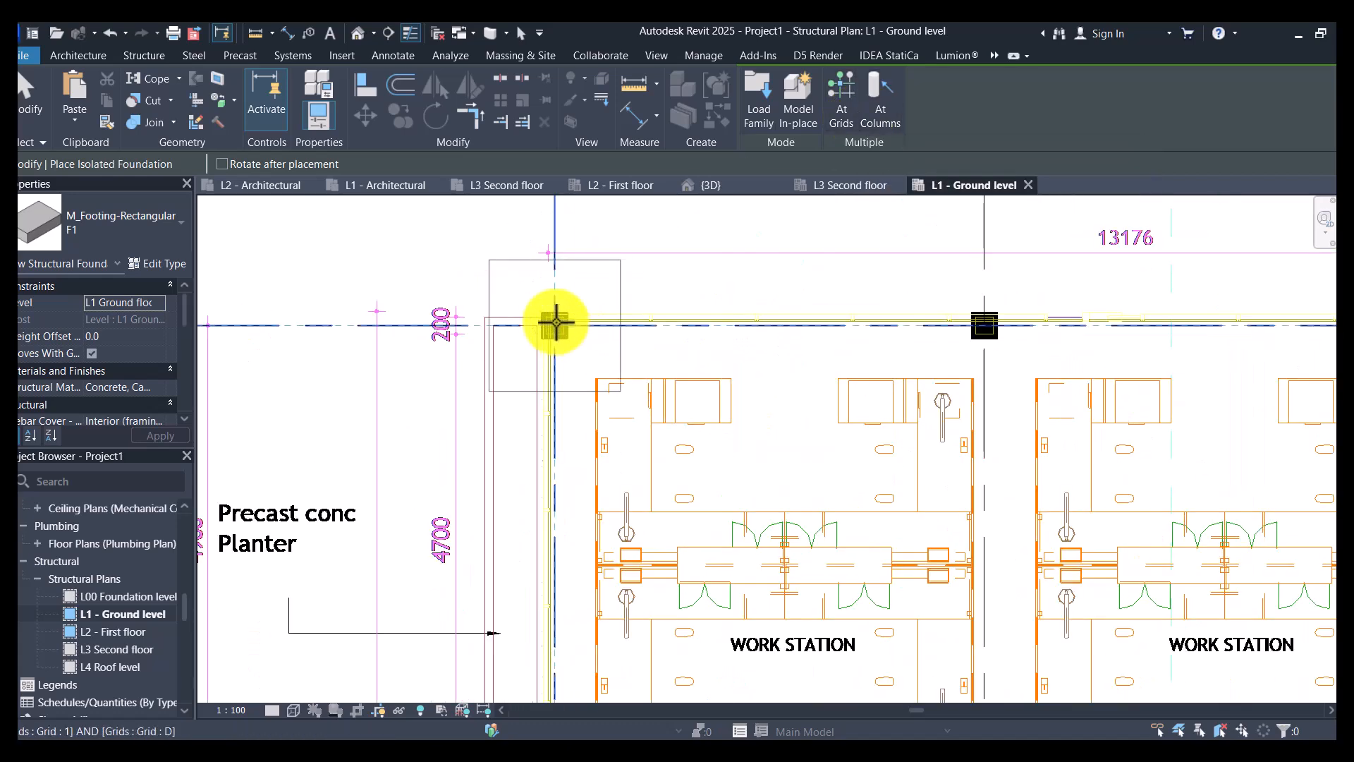
scroll(590, 319, "down", 8)
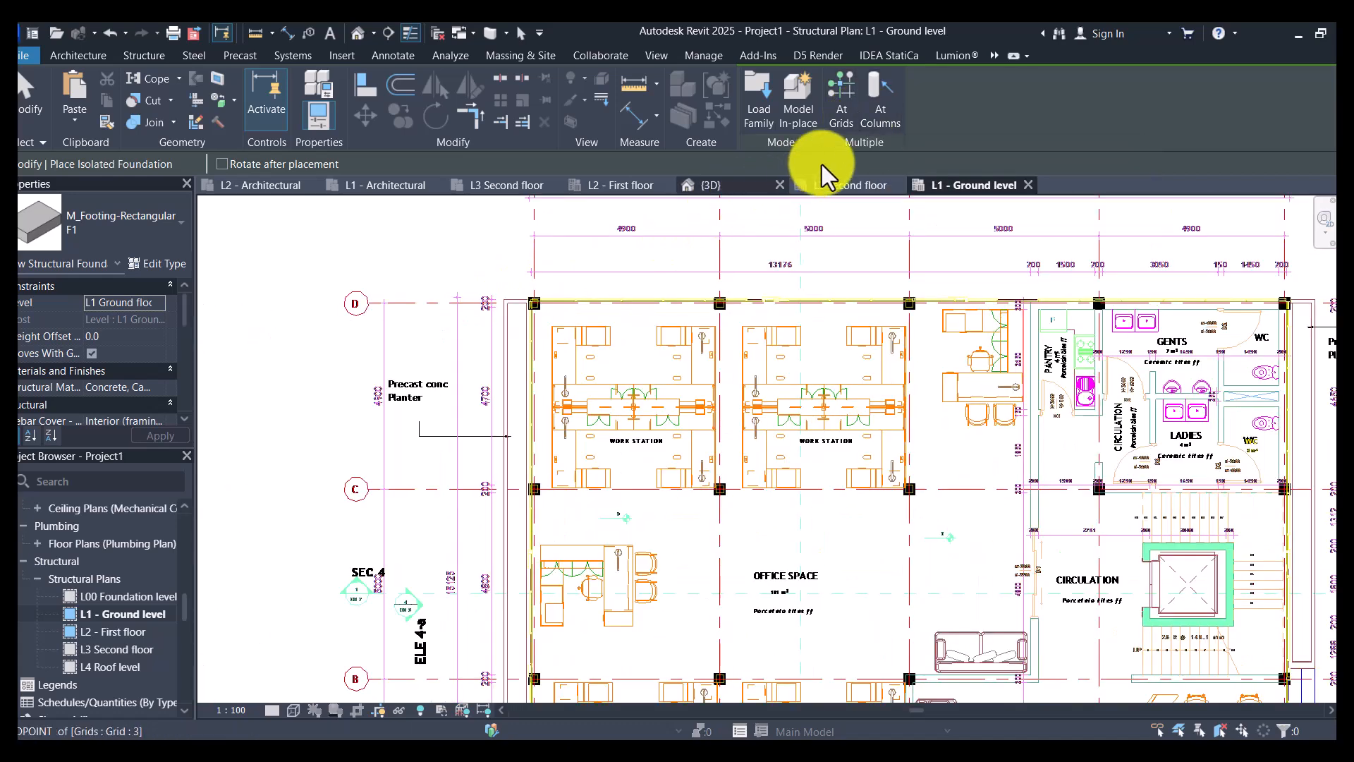
left_click(880, 116)
scroll(434, 243, "down", 1)
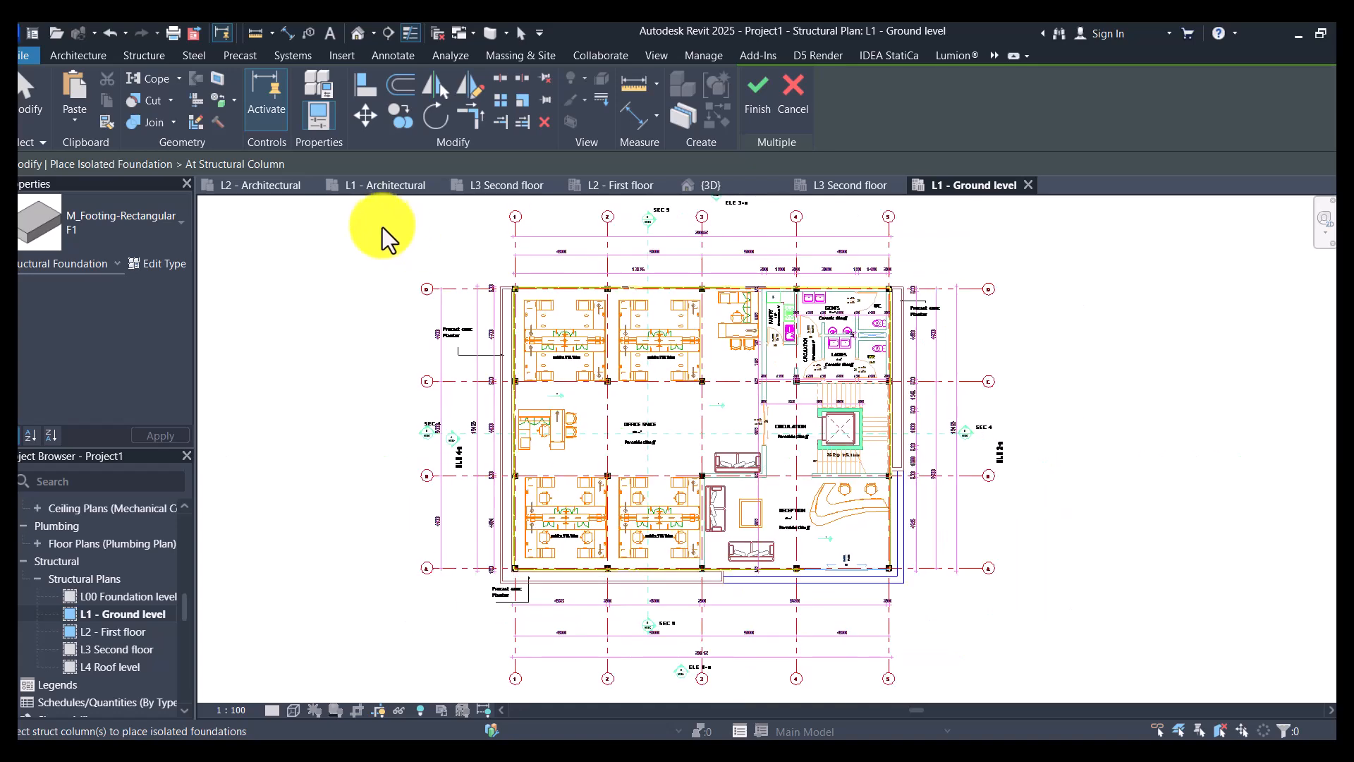
scroll(433, 243, "down", 1)
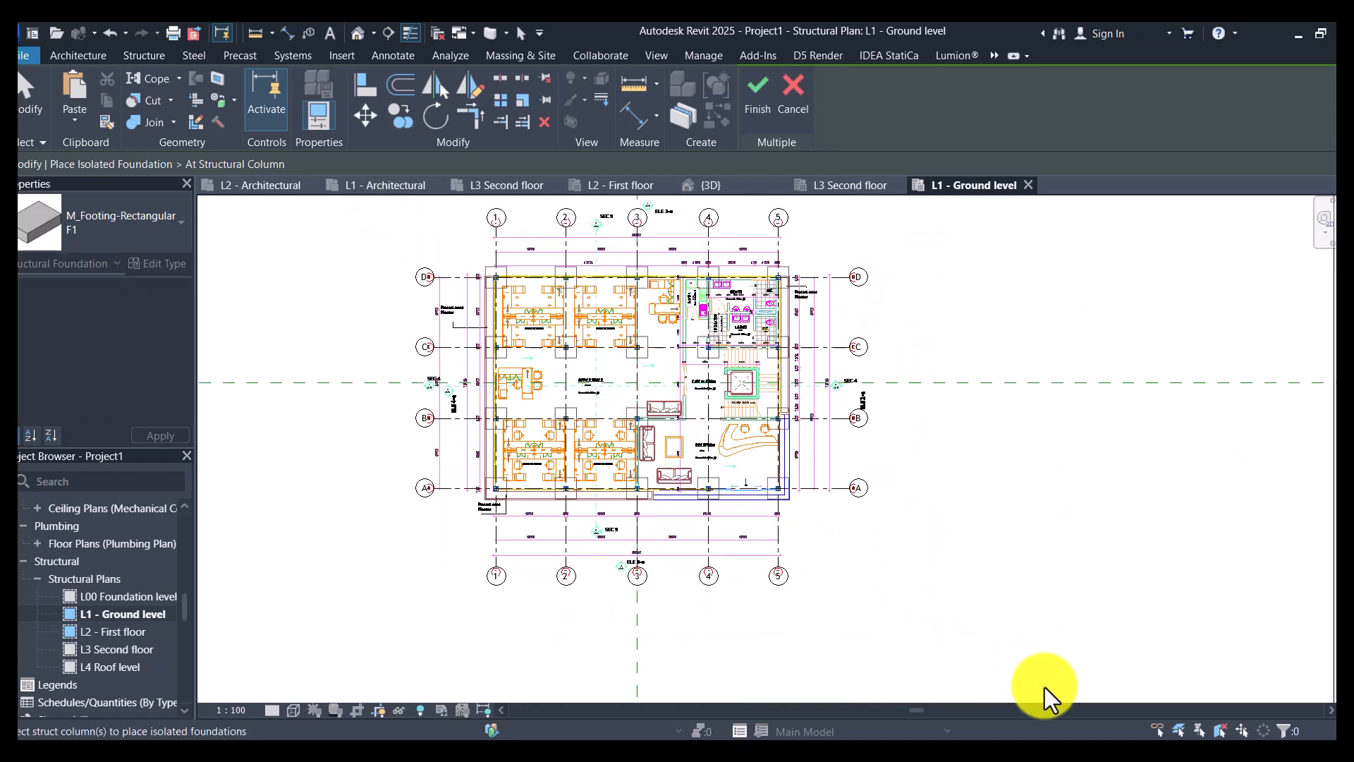
left_click(762, 91)
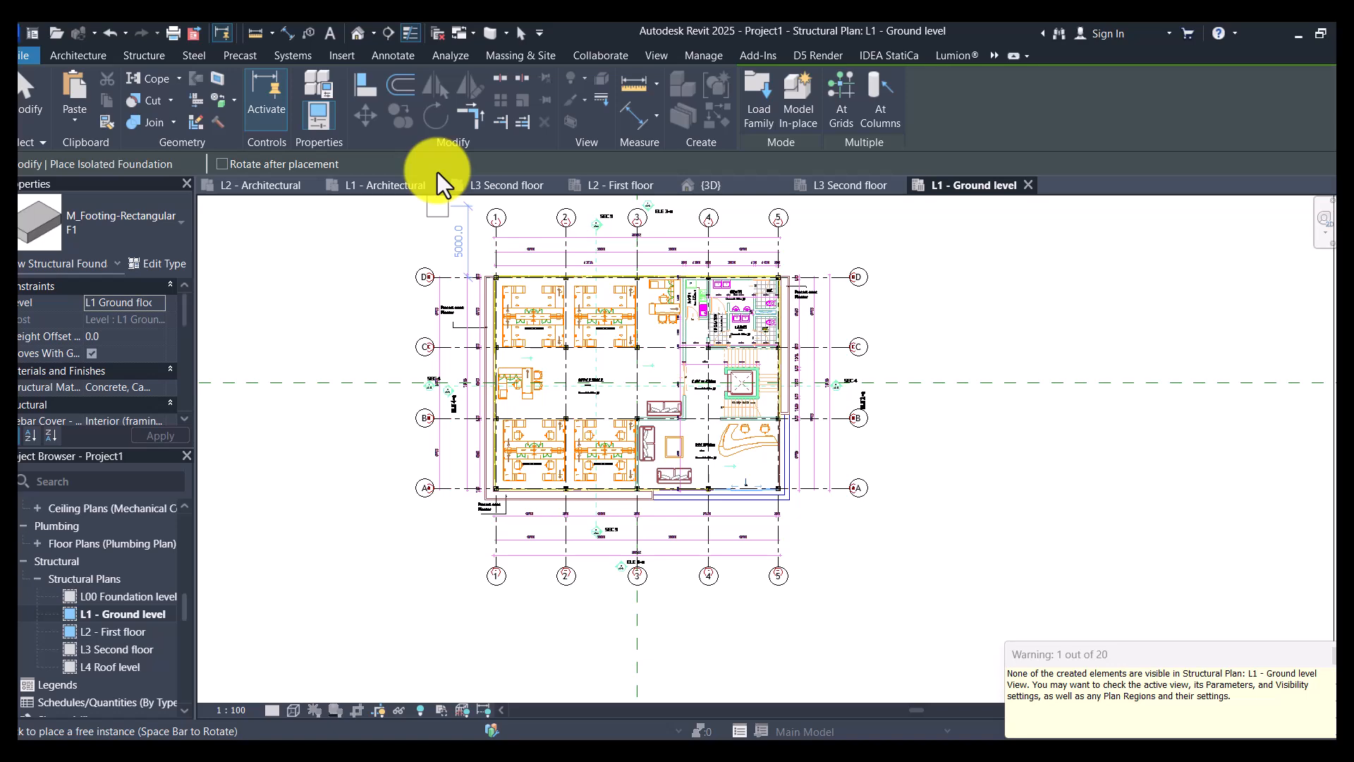
key("Escape")
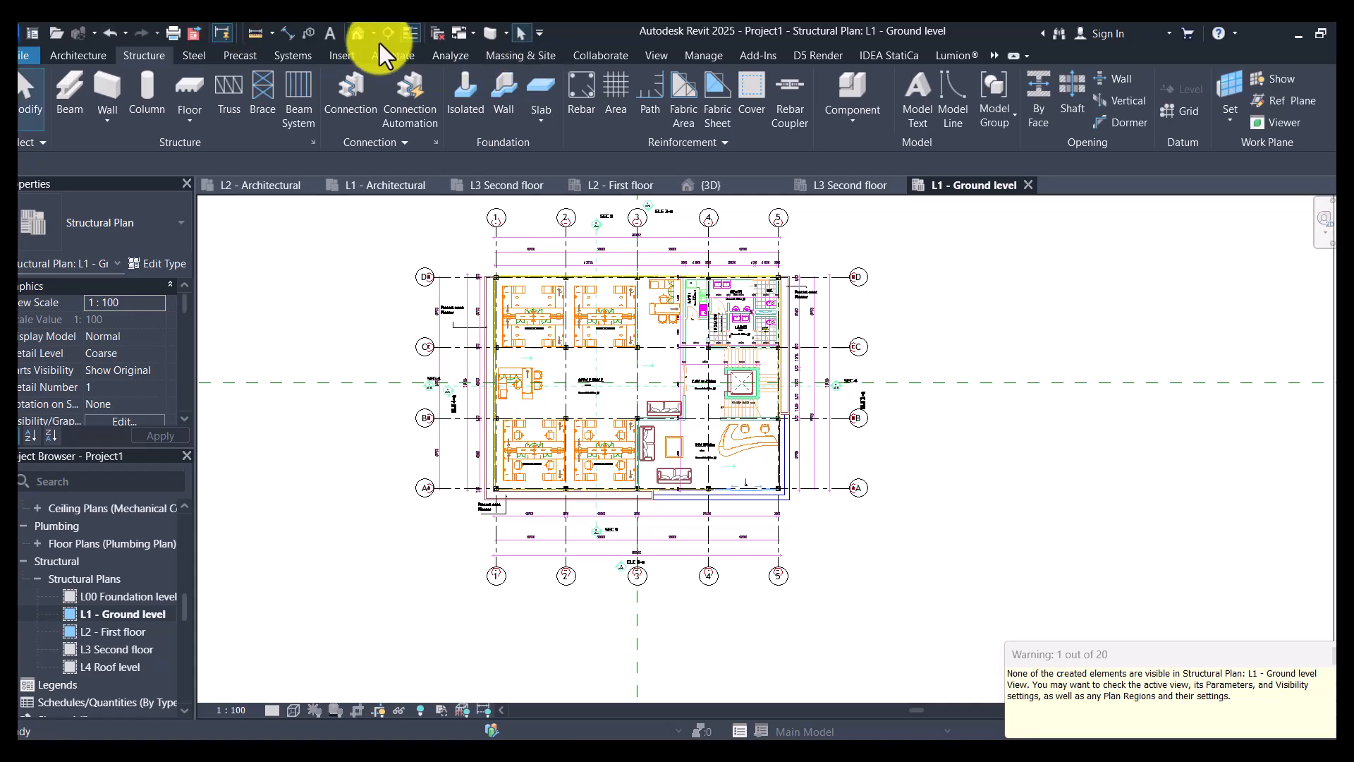
left_click(359, 33)
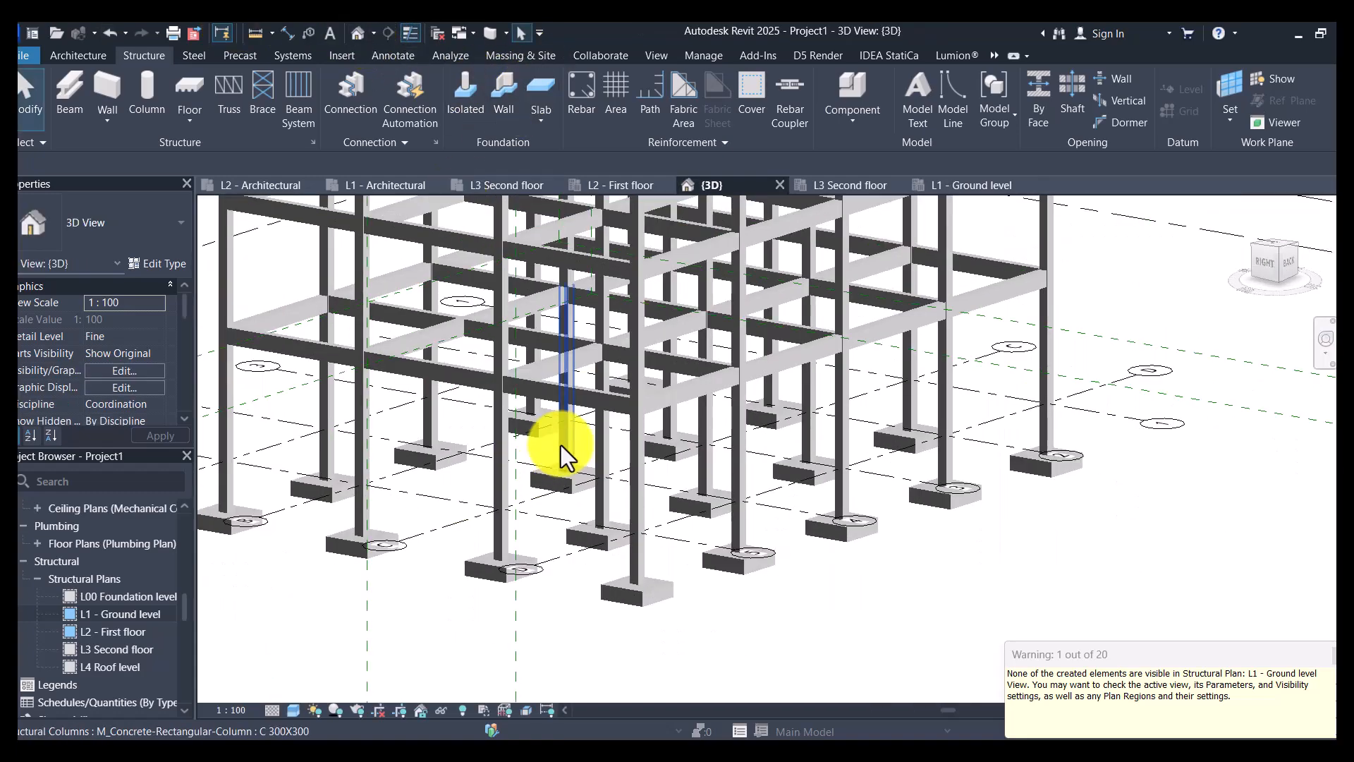
scroll(930, 480, "down", 4)
middle_click_drag(973, 514, 989, 563, "shift")
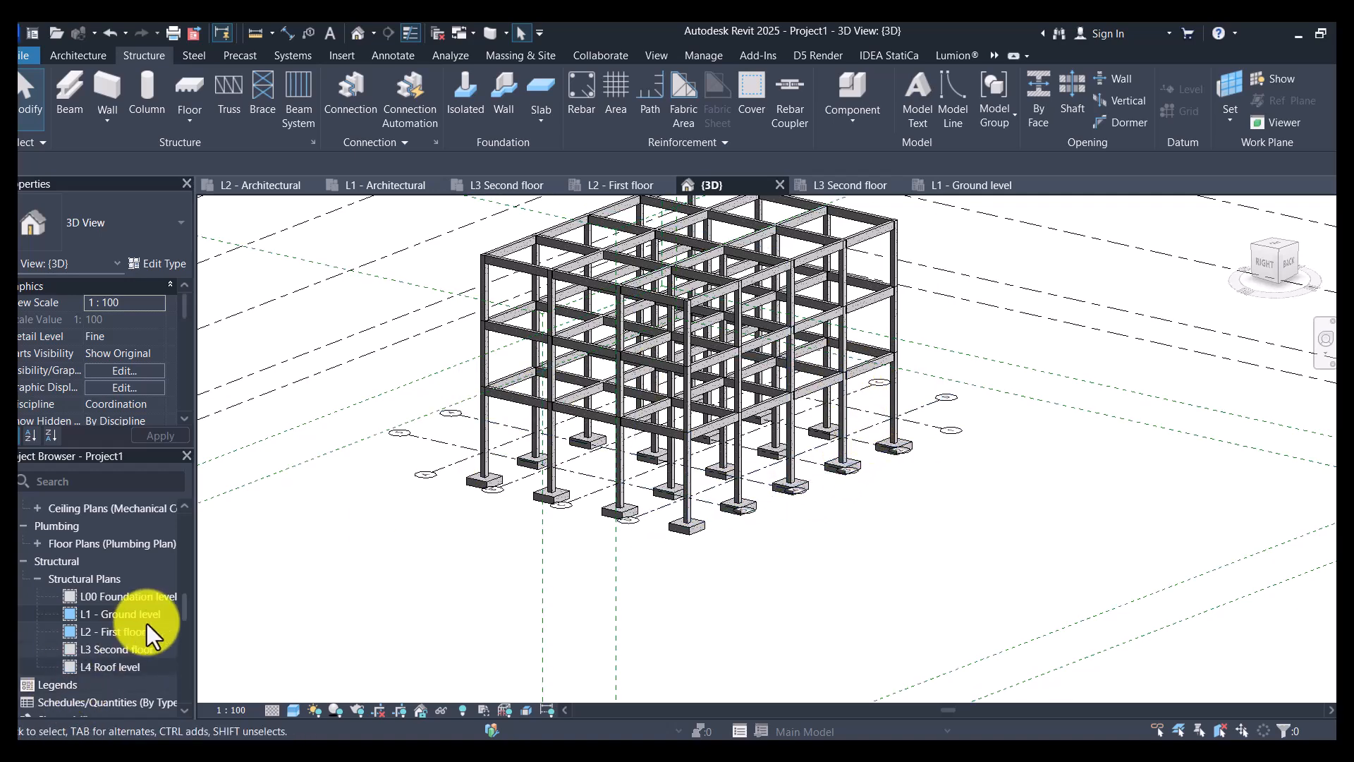
- Select and copy all B250X500 beams visible in the L2 - First floor structural plan
double_click(124, 615)
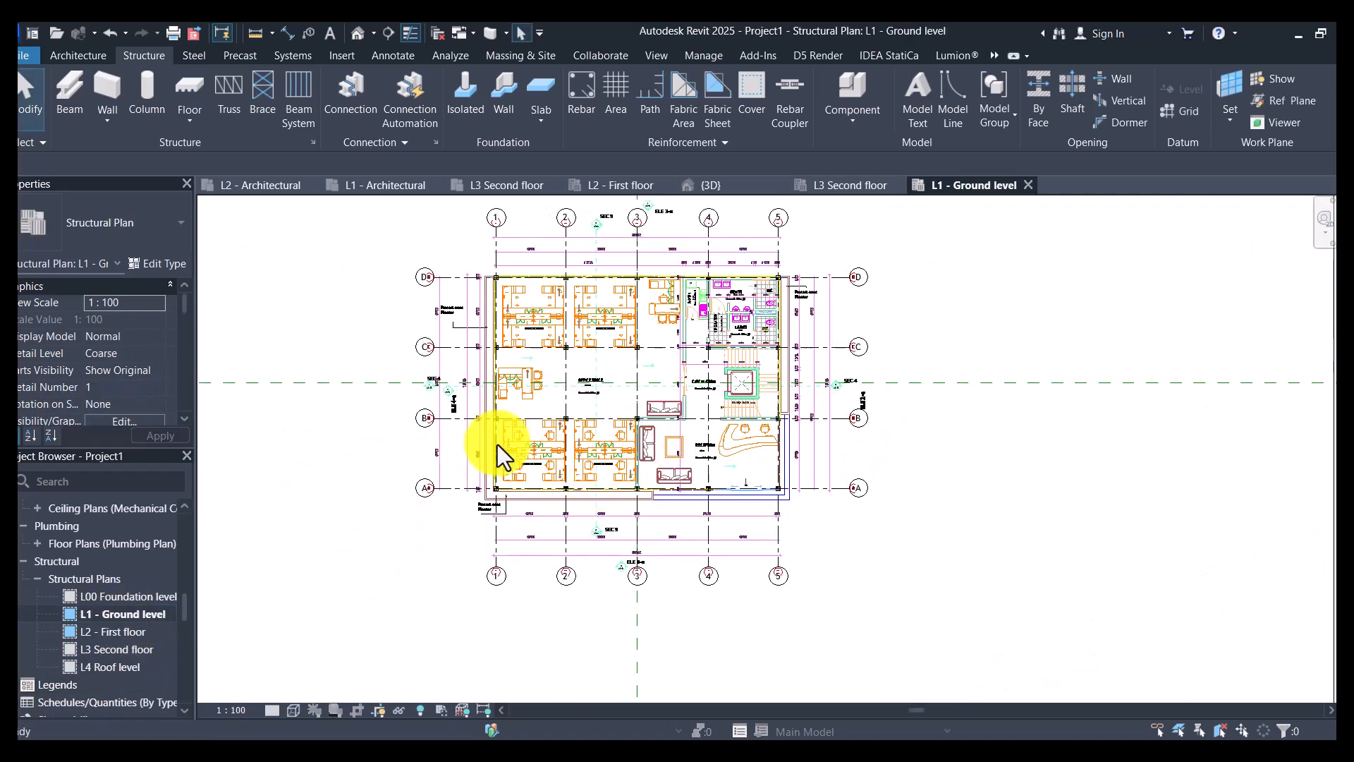
scroll(498, 444, "up", 5)
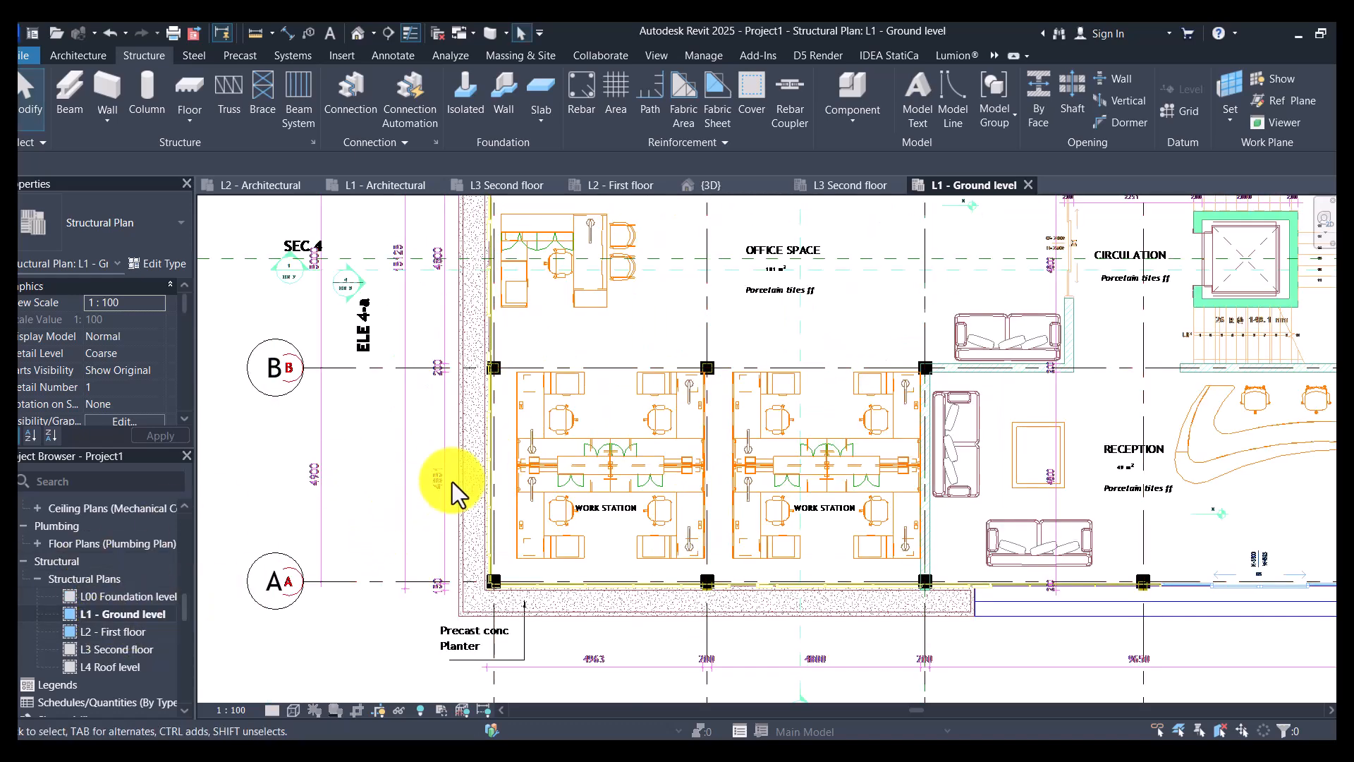
double_click(114, 633)
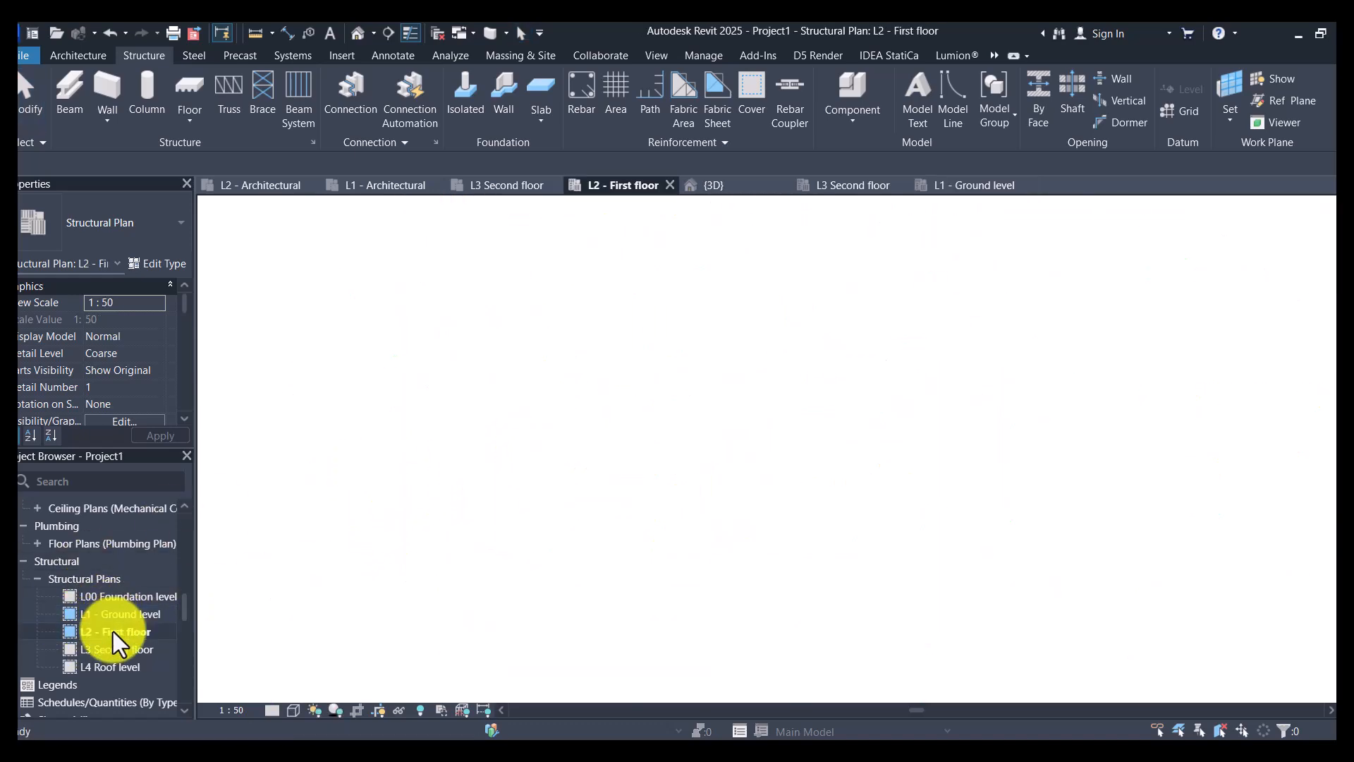
scroll(659, 462, "up", 3)
right_click(611, 453)
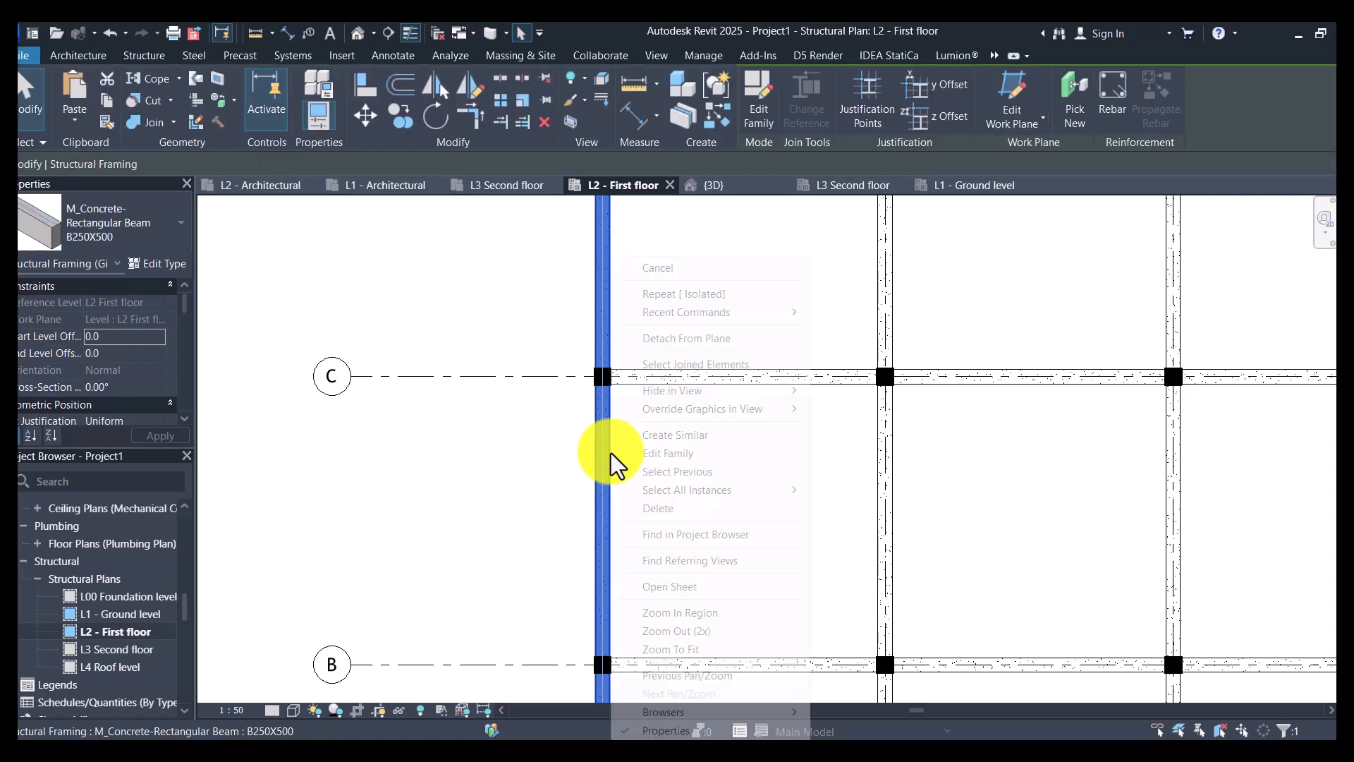
mouse_move(715, 494)
left_click(877, 495)
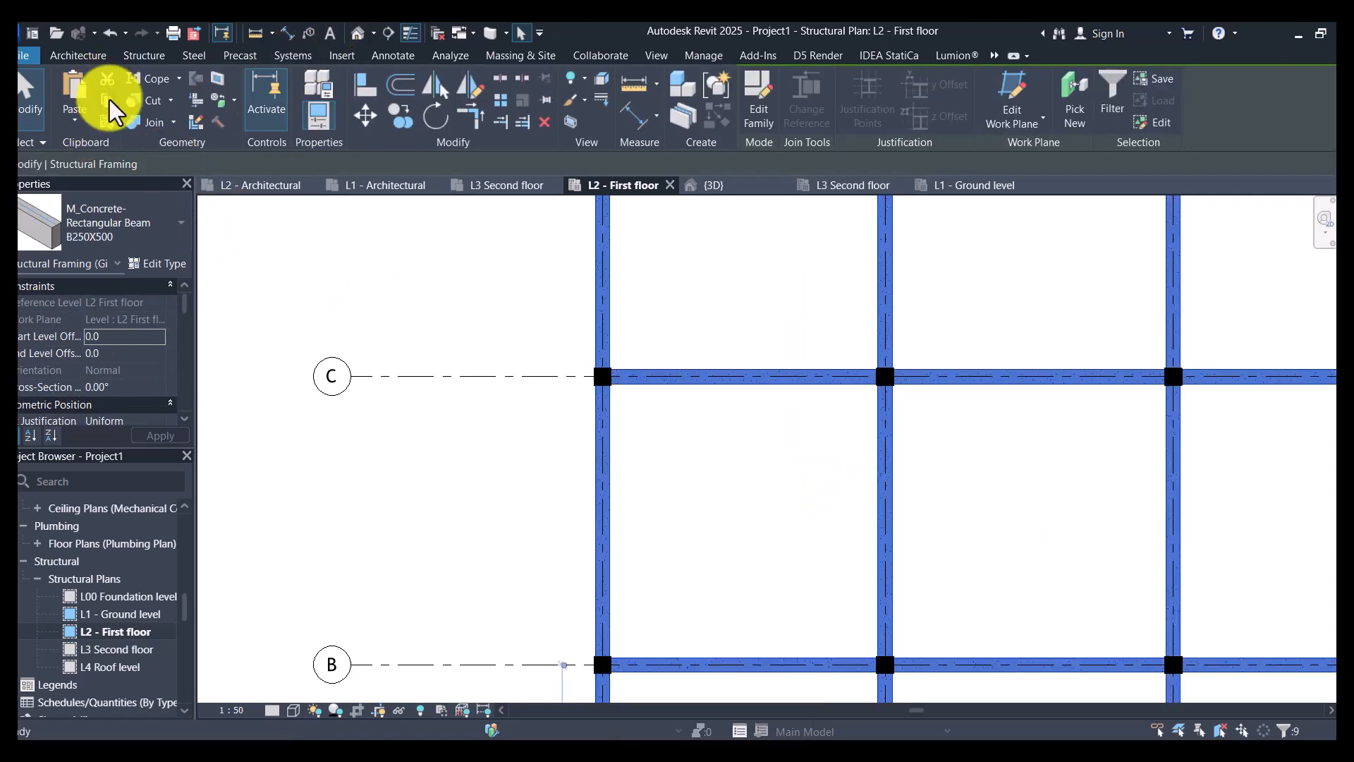
- Paste the copied beams into the L1 - Ground level structural plan, aligned to the current view
double_click(124, 615)
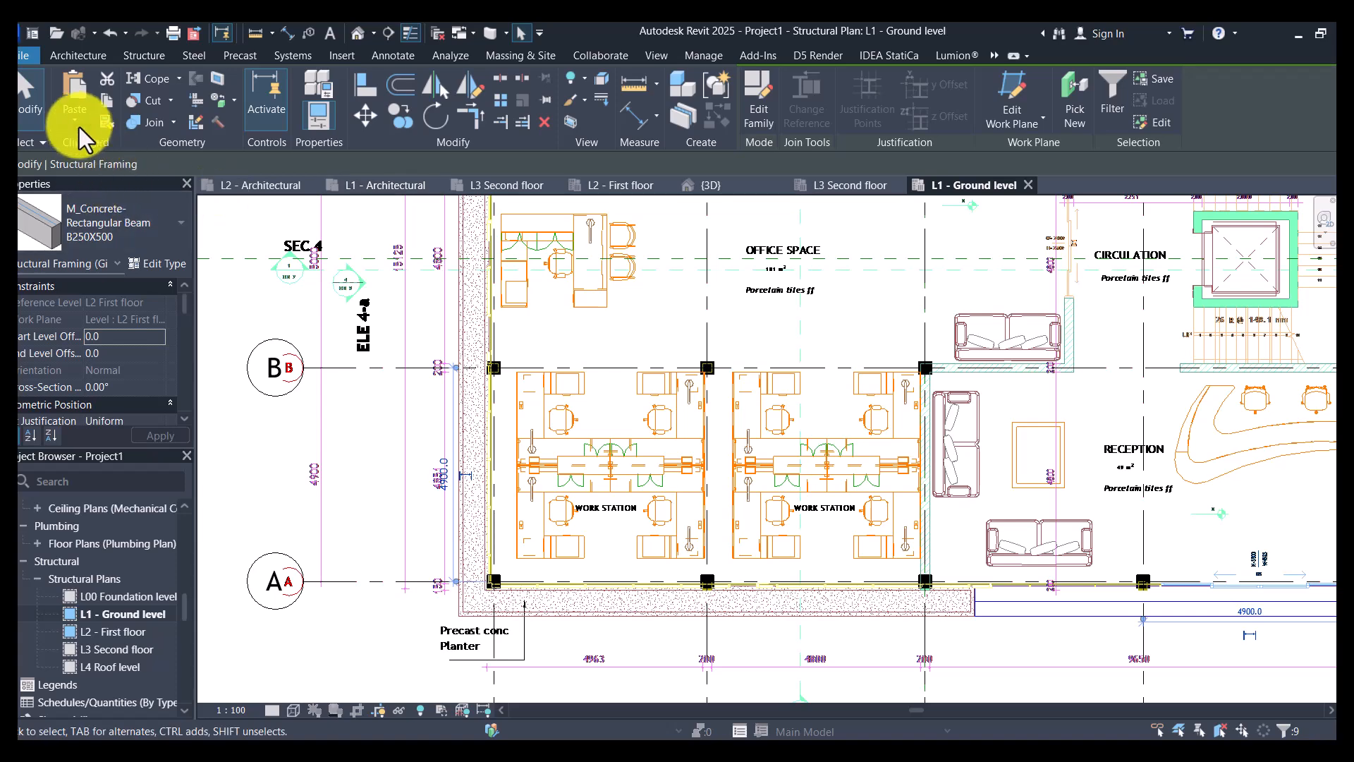
left_click(74, 125)
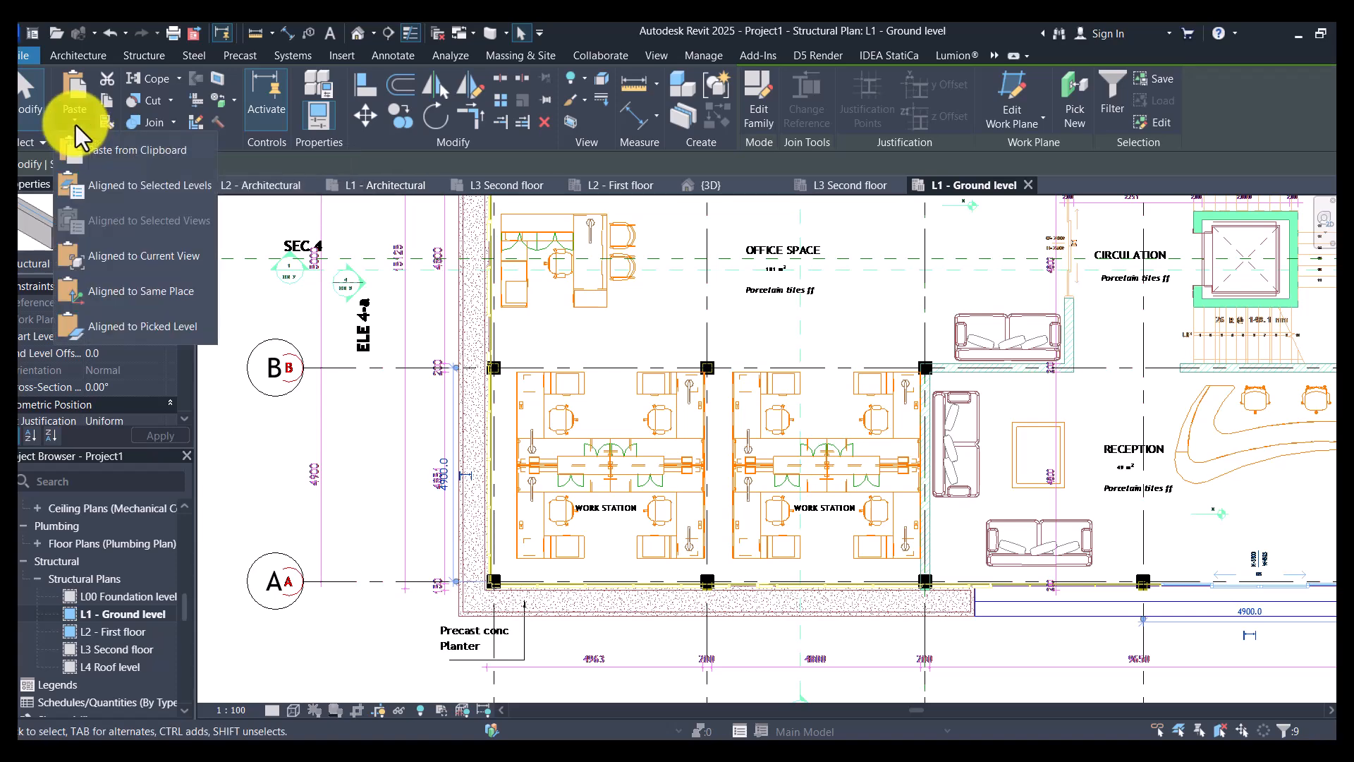
left_click(158, 291)
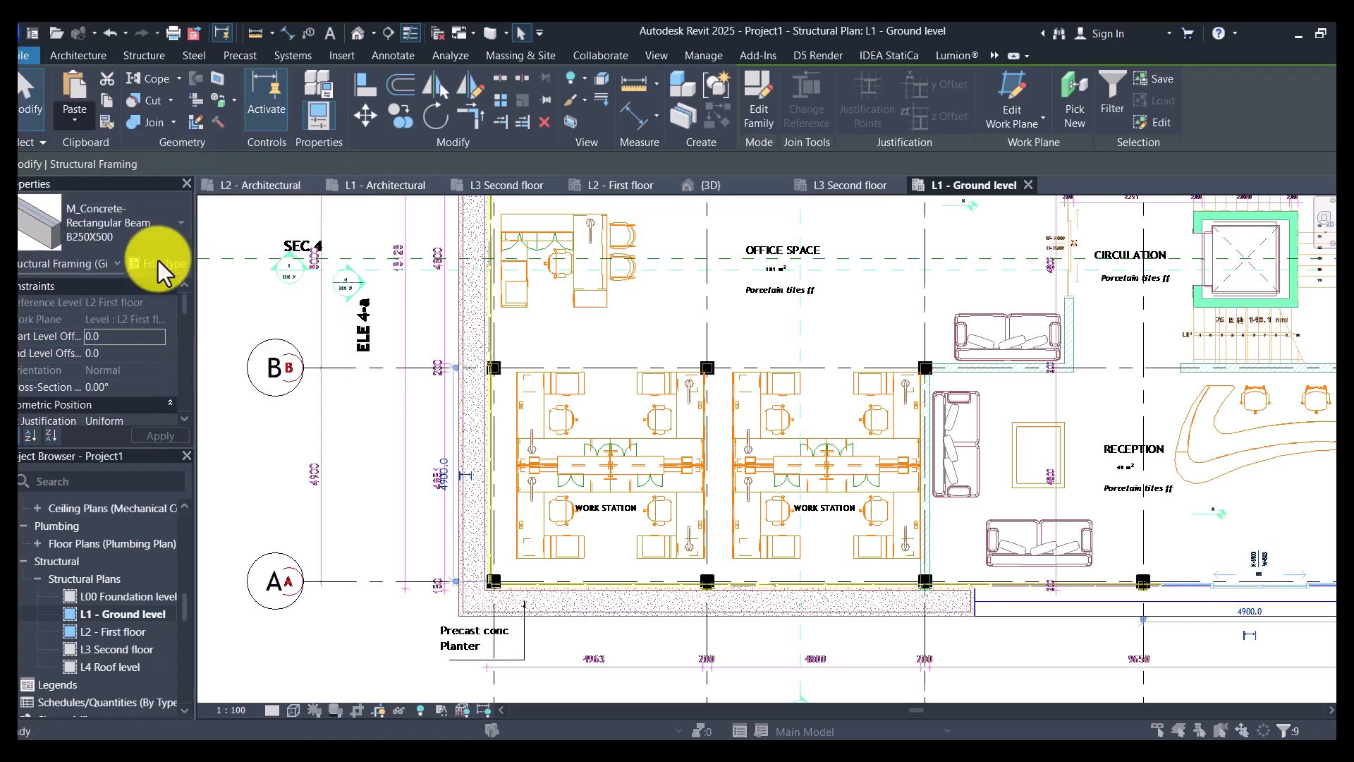
left_click(791, 457)
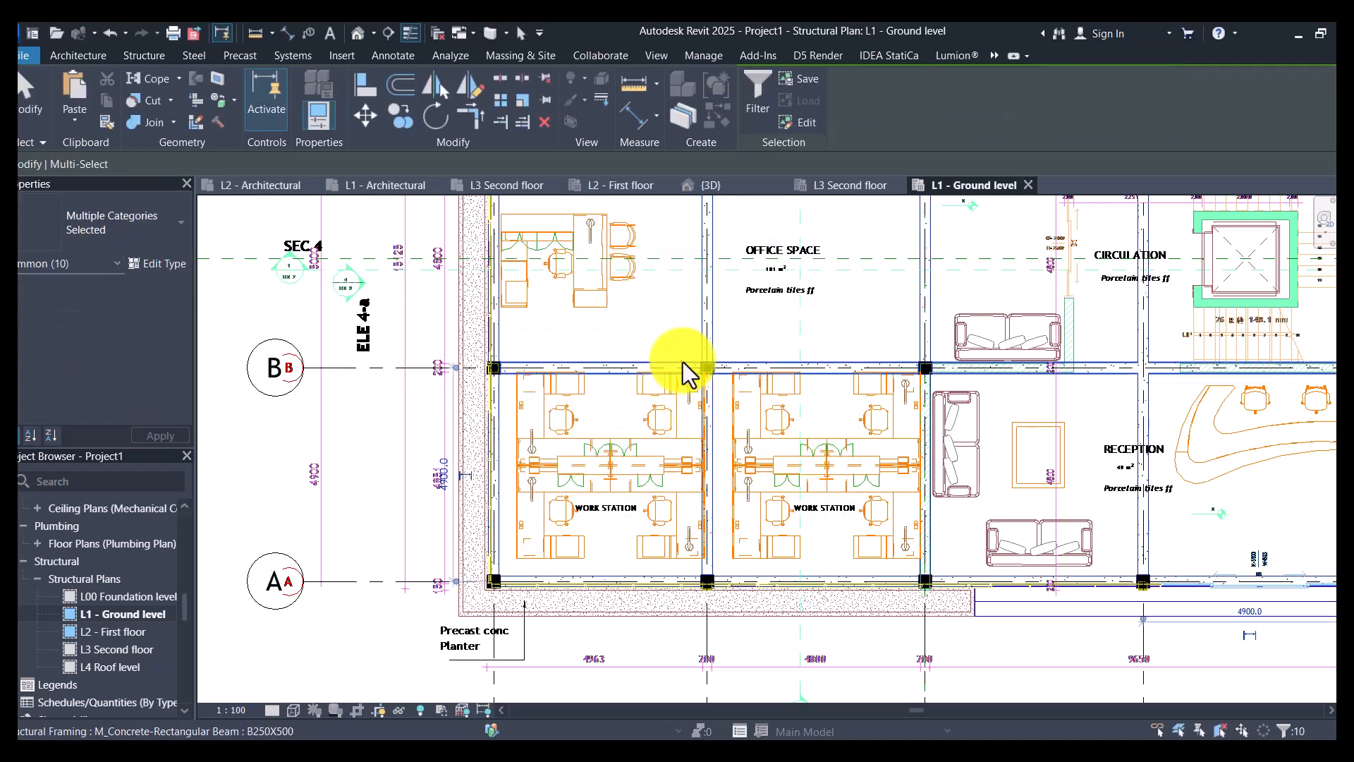
key("Escape")
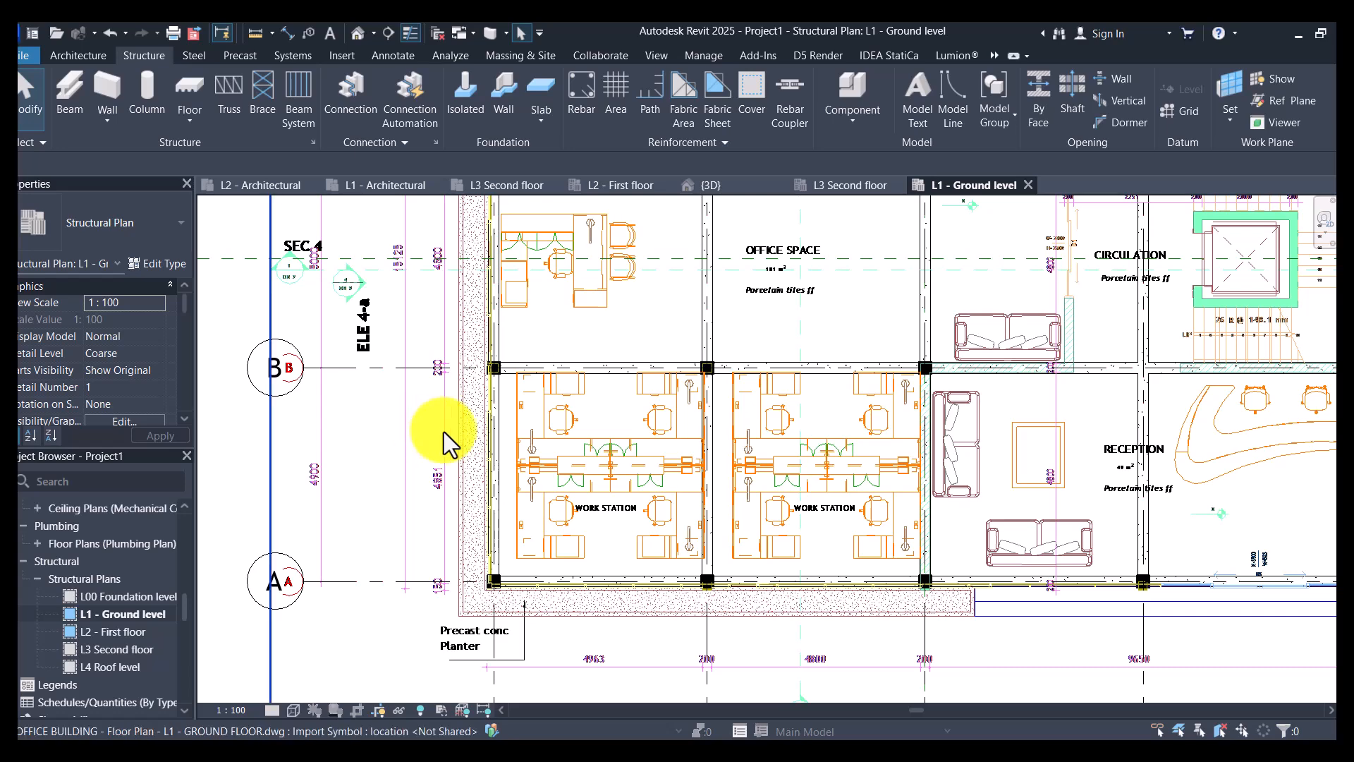
- Hide the imported ground floor DWG in the L1 - Ground level structural plan
left_click(443, 432)
right_click(443, 431)
mouse_move(544, 393)
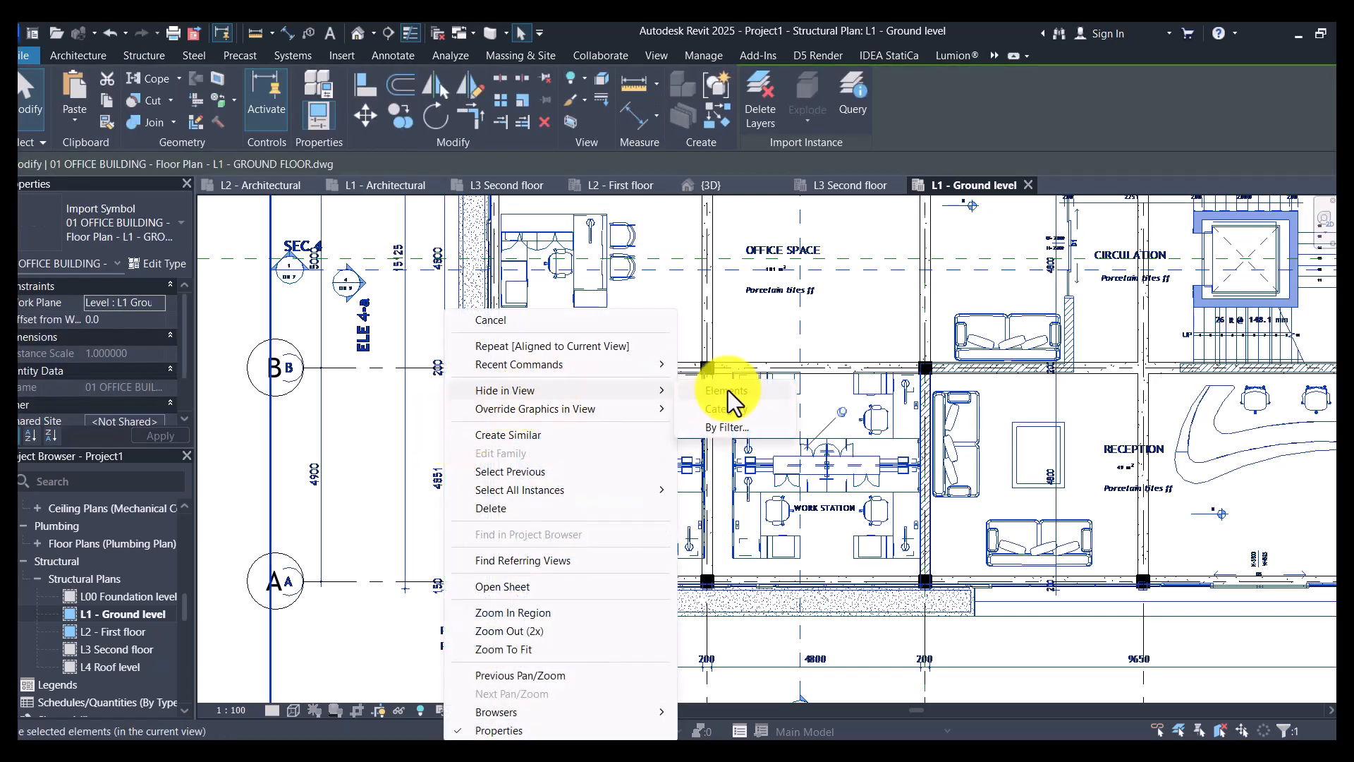
left_click(728, 391)
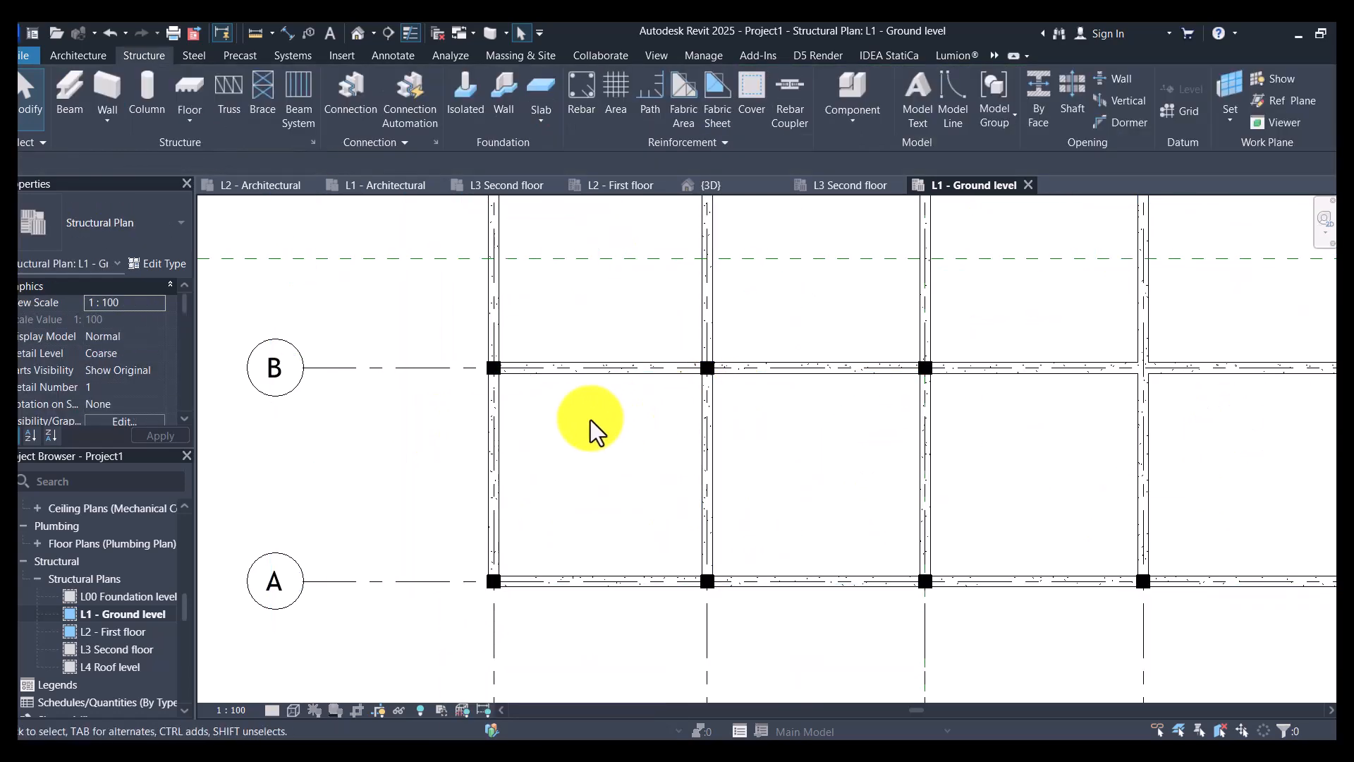
- Select all B250X500 beam instances visible in the L1 - Ground level structural plan
scroll(633, 458, "down", 4)
left_click(625, 418)
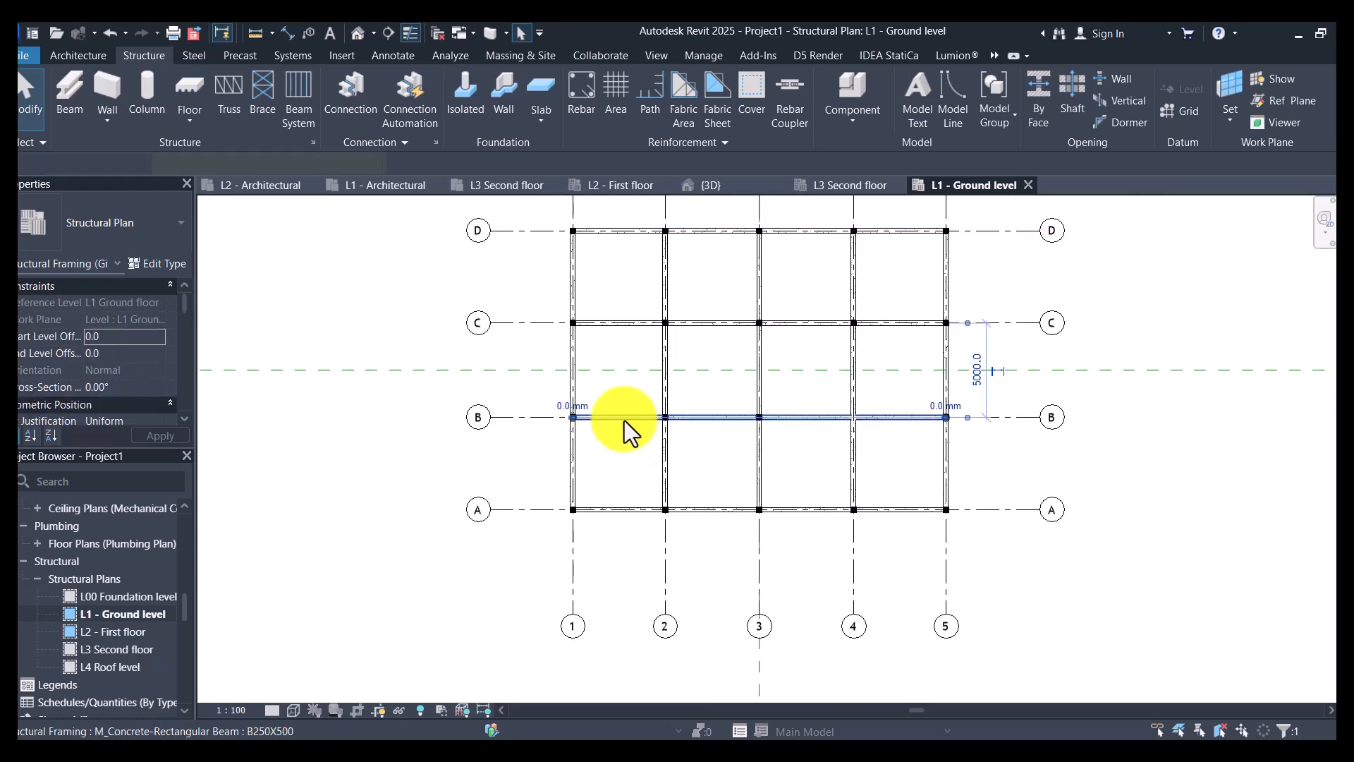
scroll(620, 420, "up", 4)
right_click(624, 419)
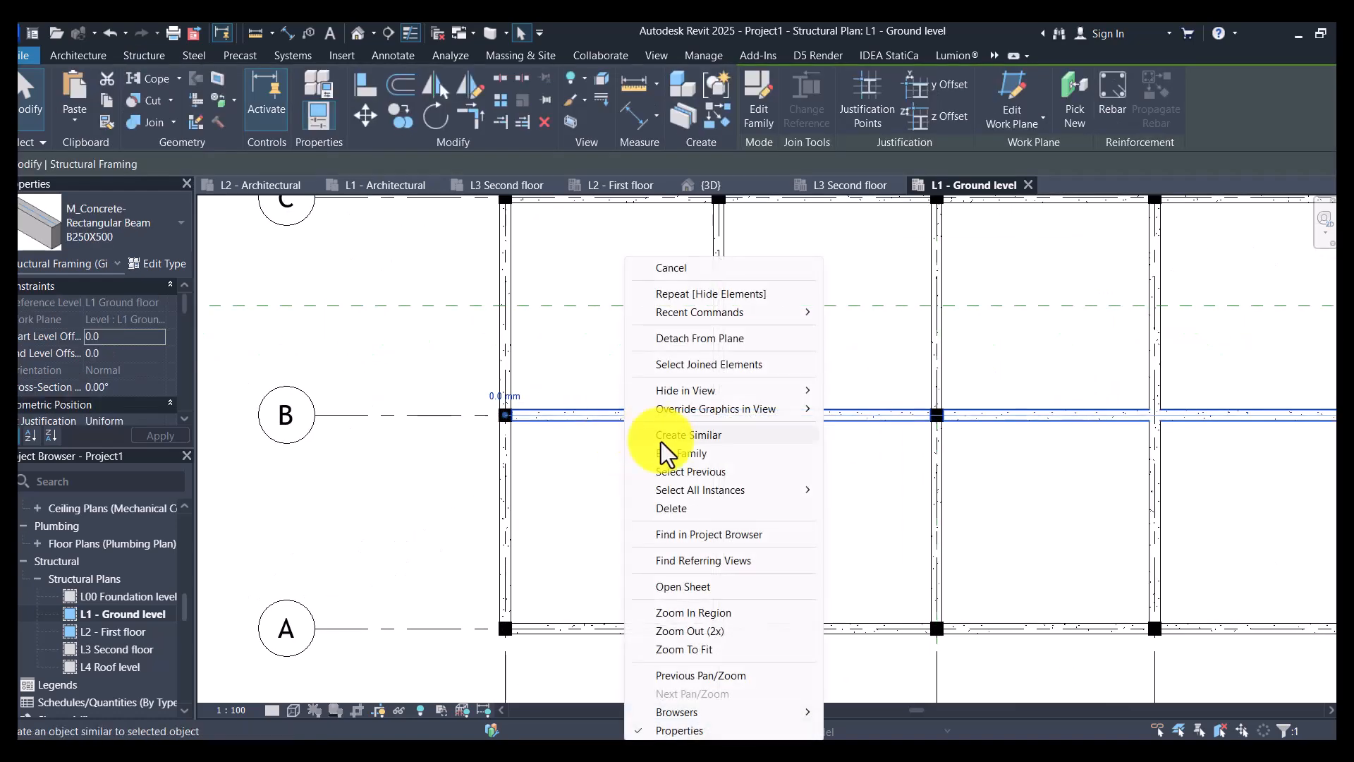
mouse_move(765, 492)
left_click(846, 491)
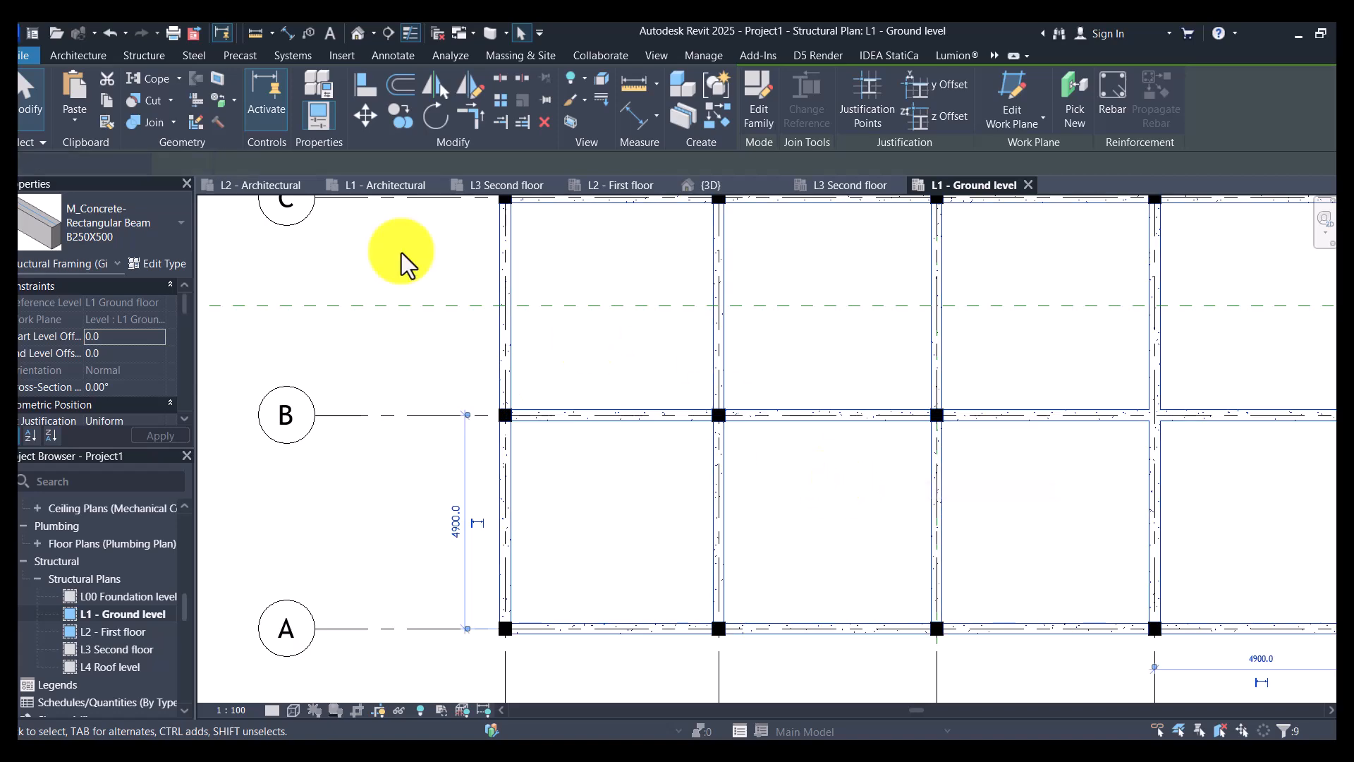
- Duplicate the selected beams' type under the name "Ground beams"
left_click(159, 264)
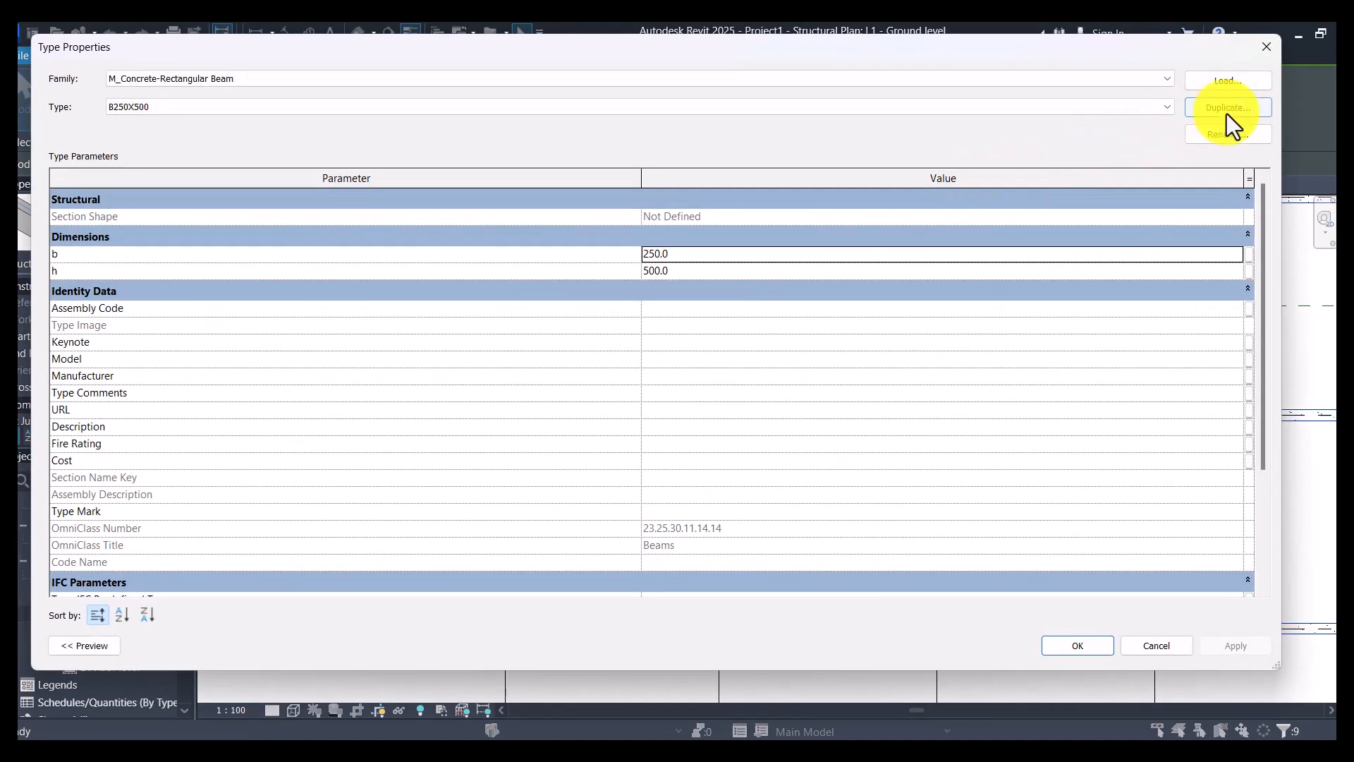
left_click(1226, 110)
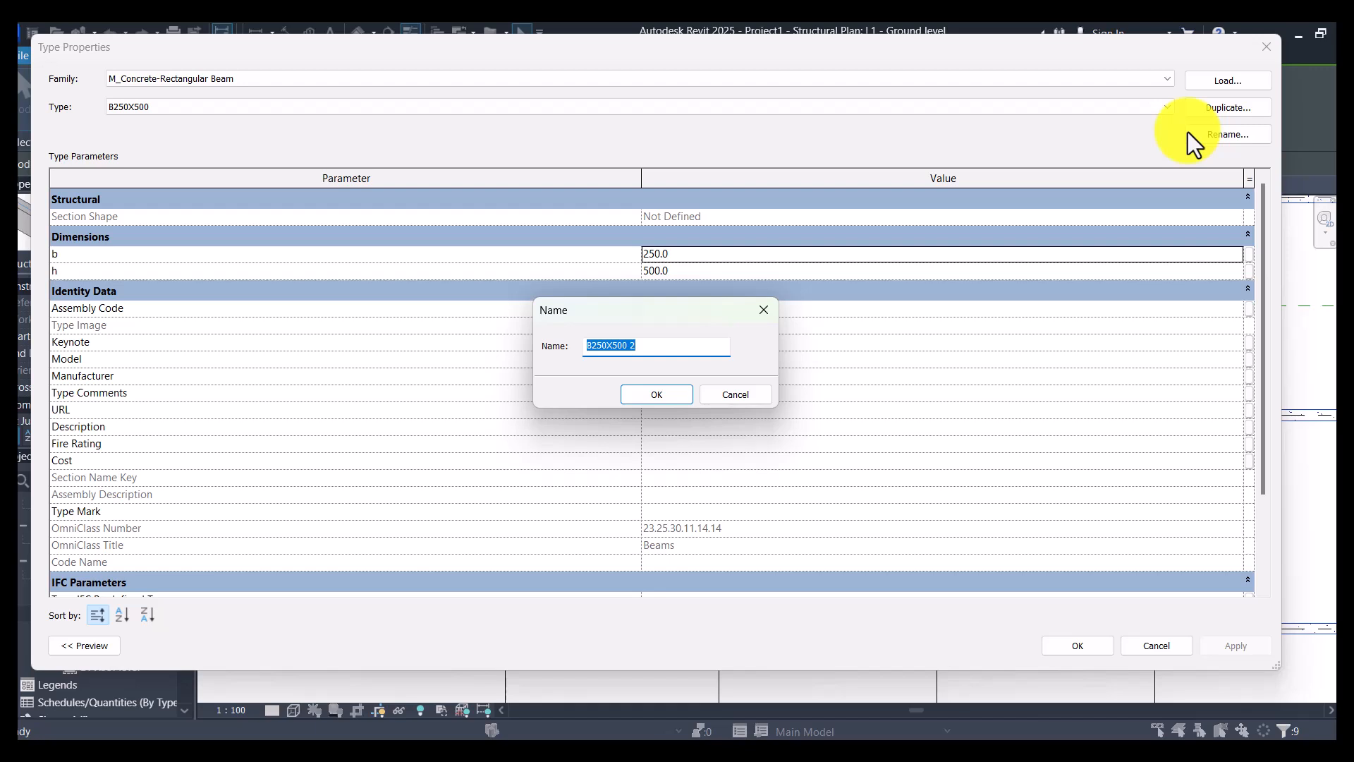
type("G")
type("round beams")
key("Return")
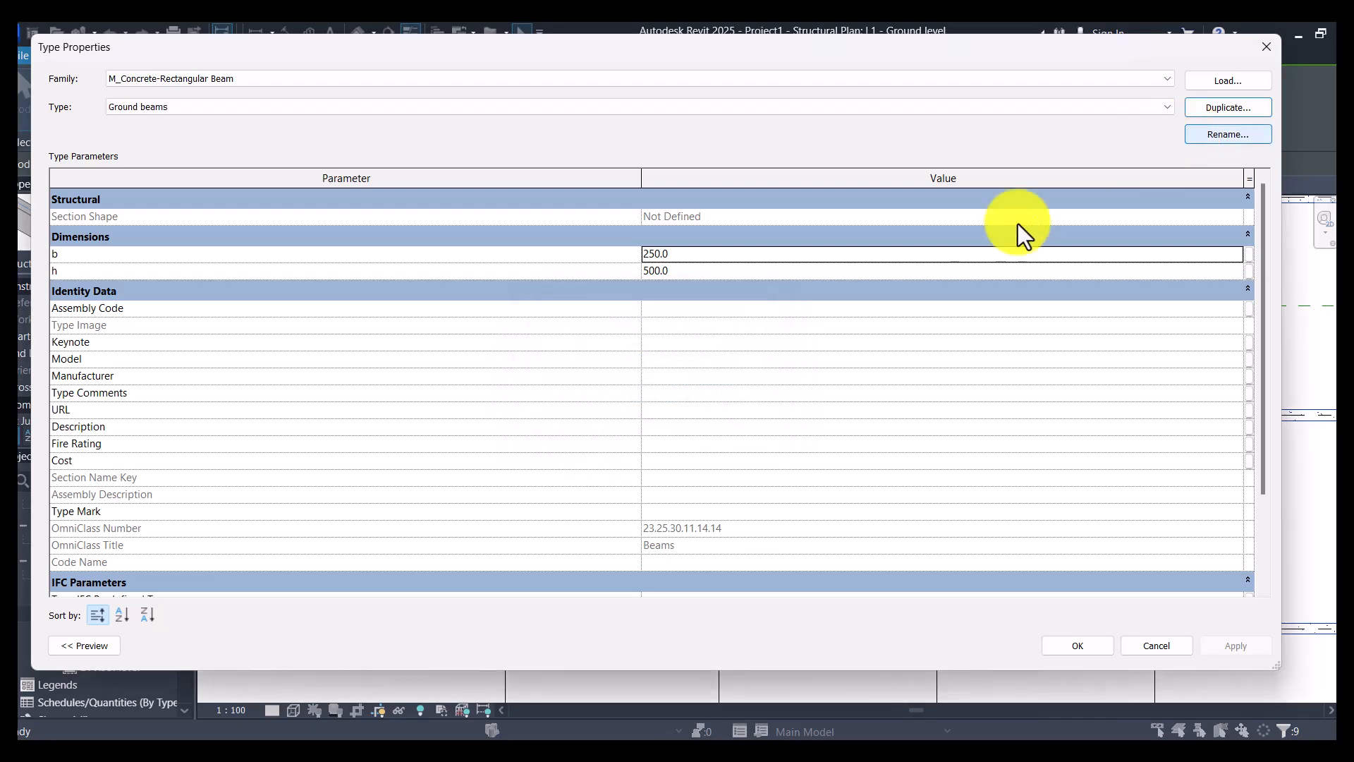
- Set the Ground beams type to h 300 and b 200, apply it to the selected beams and clear the selection
left_click(689, 275)
type("300")
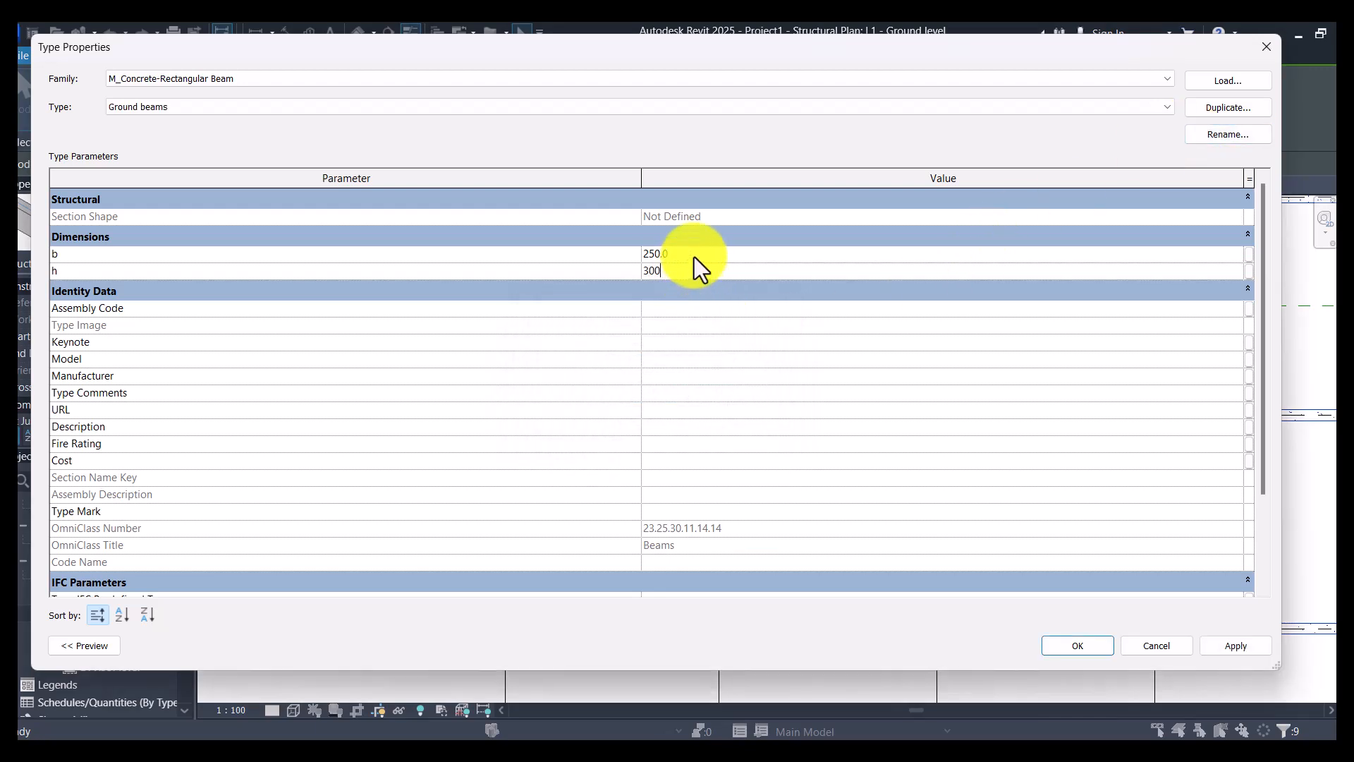
left_click(694, 257)
type("2")
left_click(1078, 643)
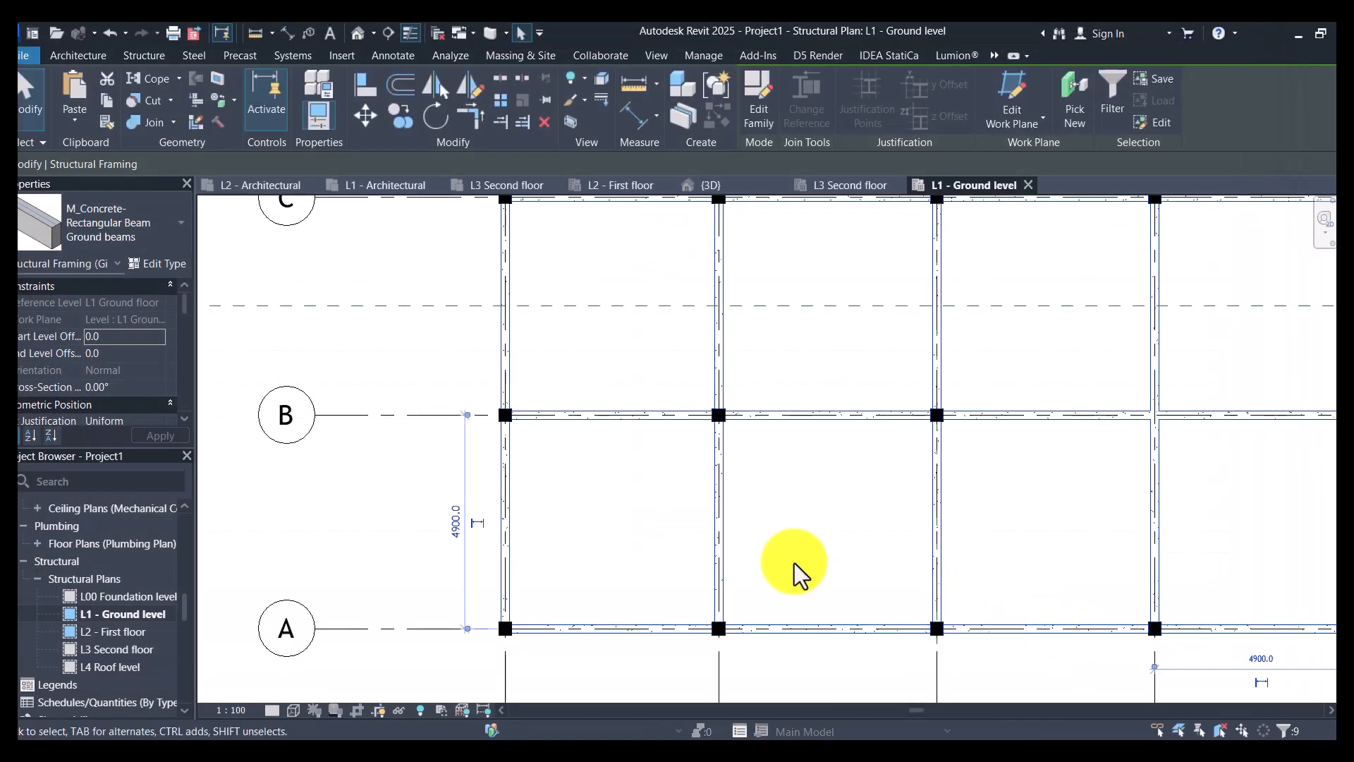
left_click(776, 536)
scroll(776, 534, "down", 4)
key("Escape")
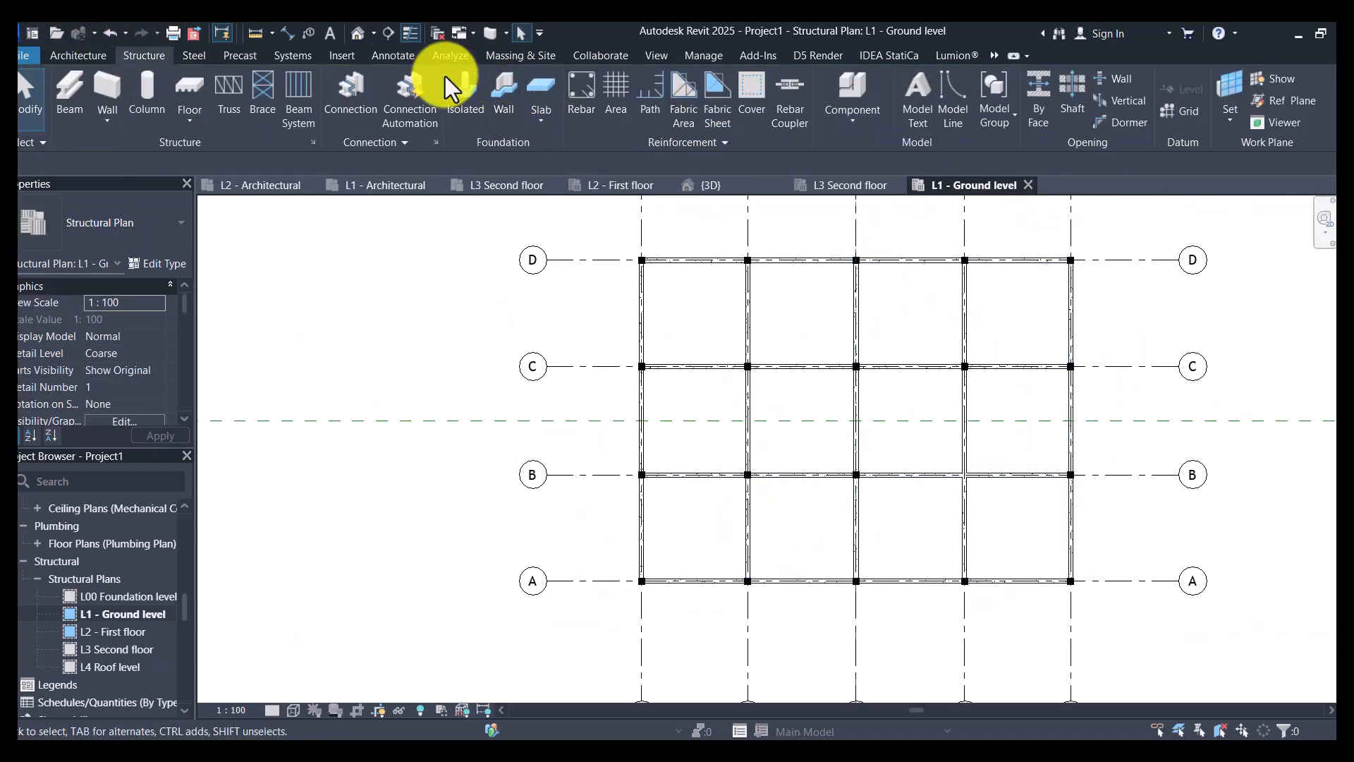
- Inspect the ground beams in the 3D view and return to the L1 - Ground level structural plan
left_click(364, 37)
mouse_move(877, 484)
middle_mouse_down("shift")
mouse_move(698, 480)
mouse_move(692, 429)
mouse_move(834, 426)
mouse_move(893, 493)
mouse_move(876, 475)
middle_mouse_up("shift")
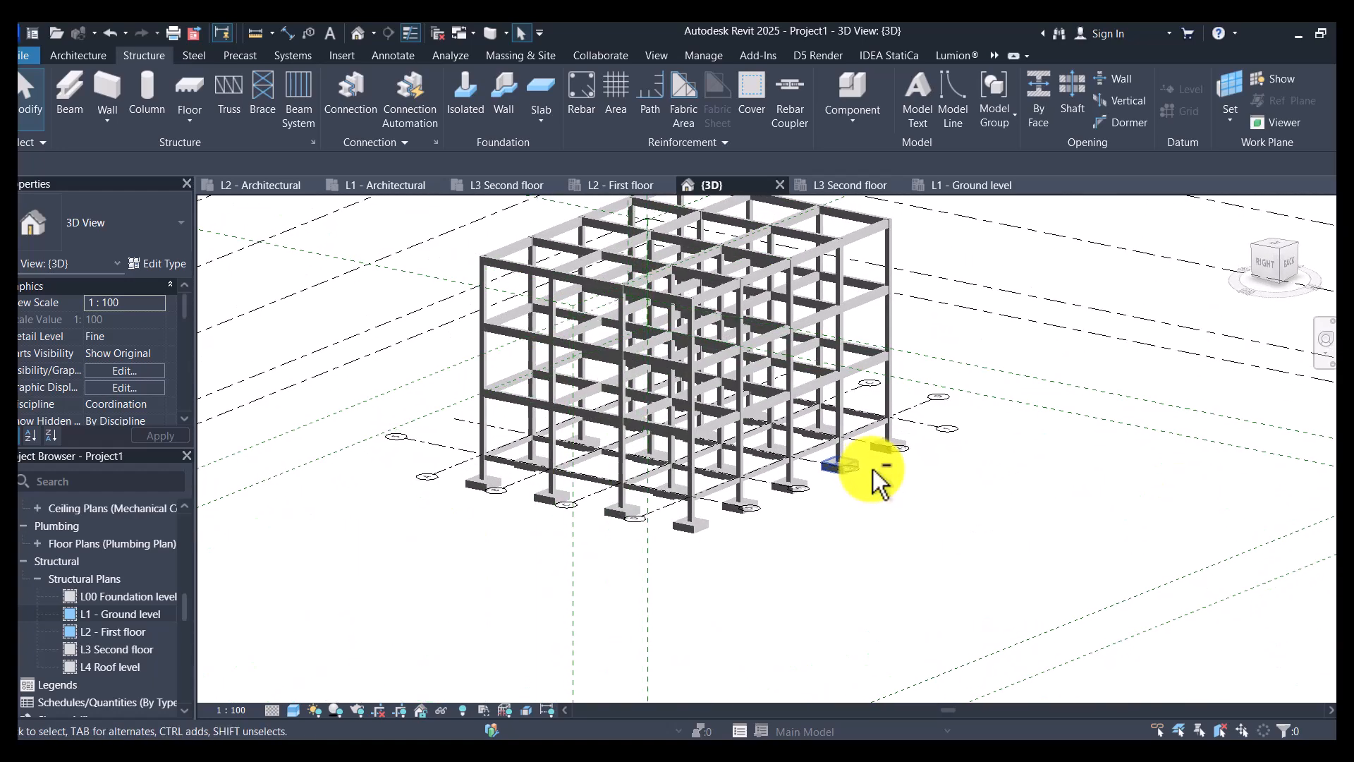
double_click(122, 620)
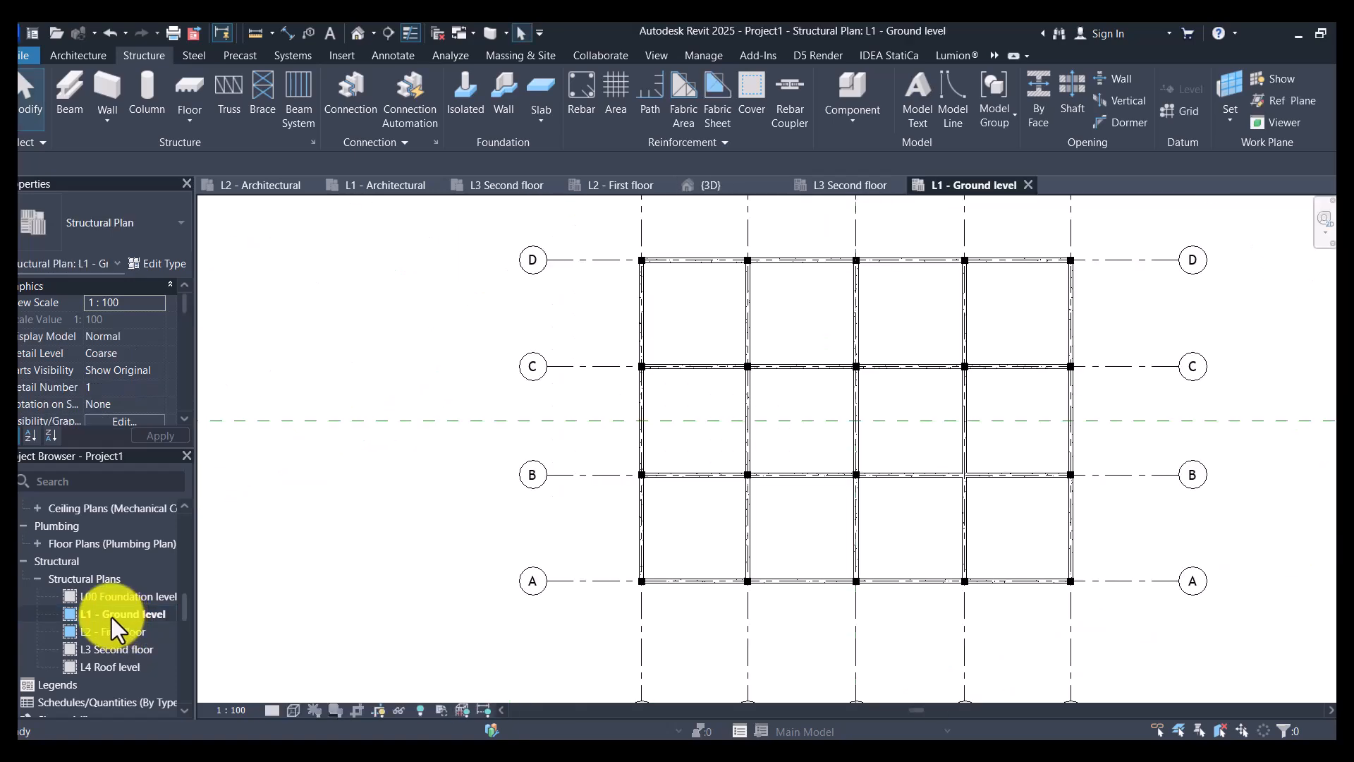
- Open the L1 - Architectural floor plan at the lift shaft beside the circulation area
scroll(112, 615, "up", 4)
scroll(110, 614, "up", 10)
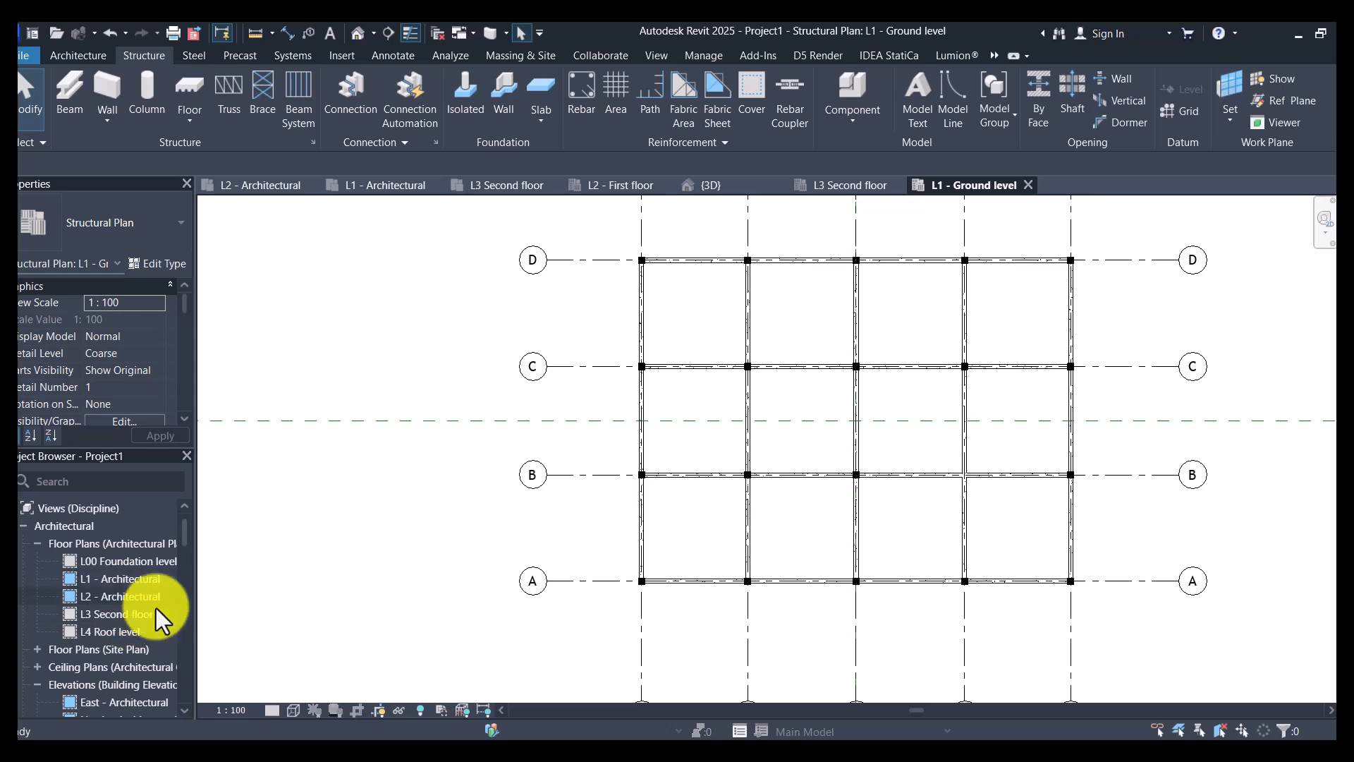
double_click(113, 580)
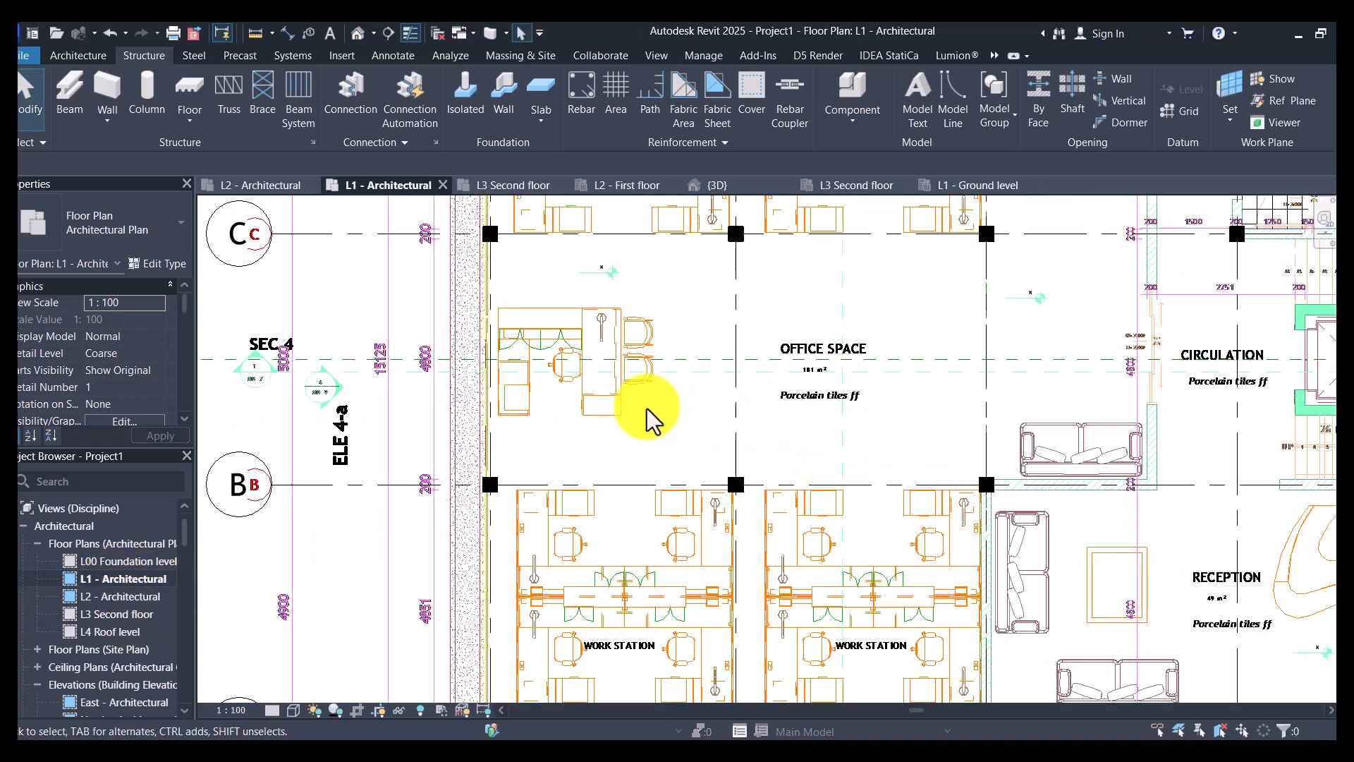
scroll(823, 424, "down", 4)
scroll(1076, 362, "up", 4)
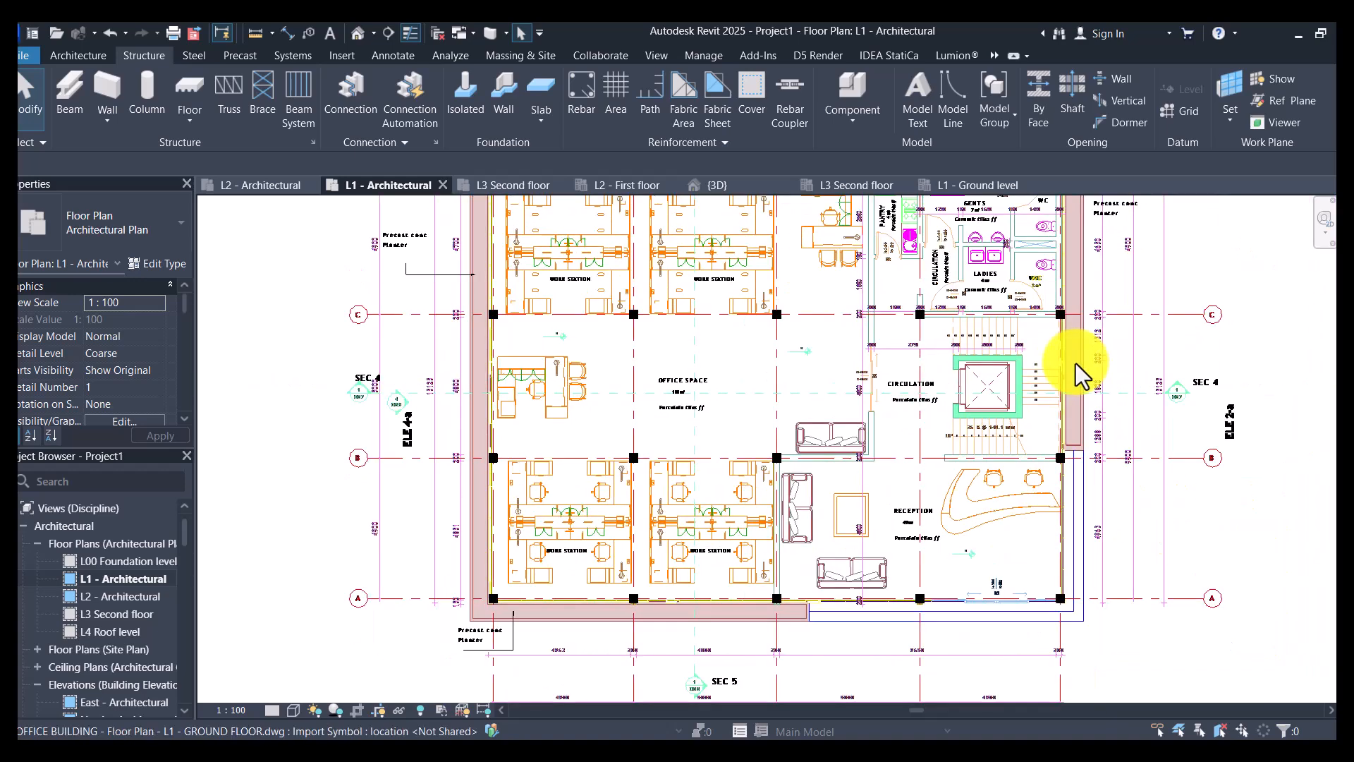
scroll(1076, 362, "up", 3)
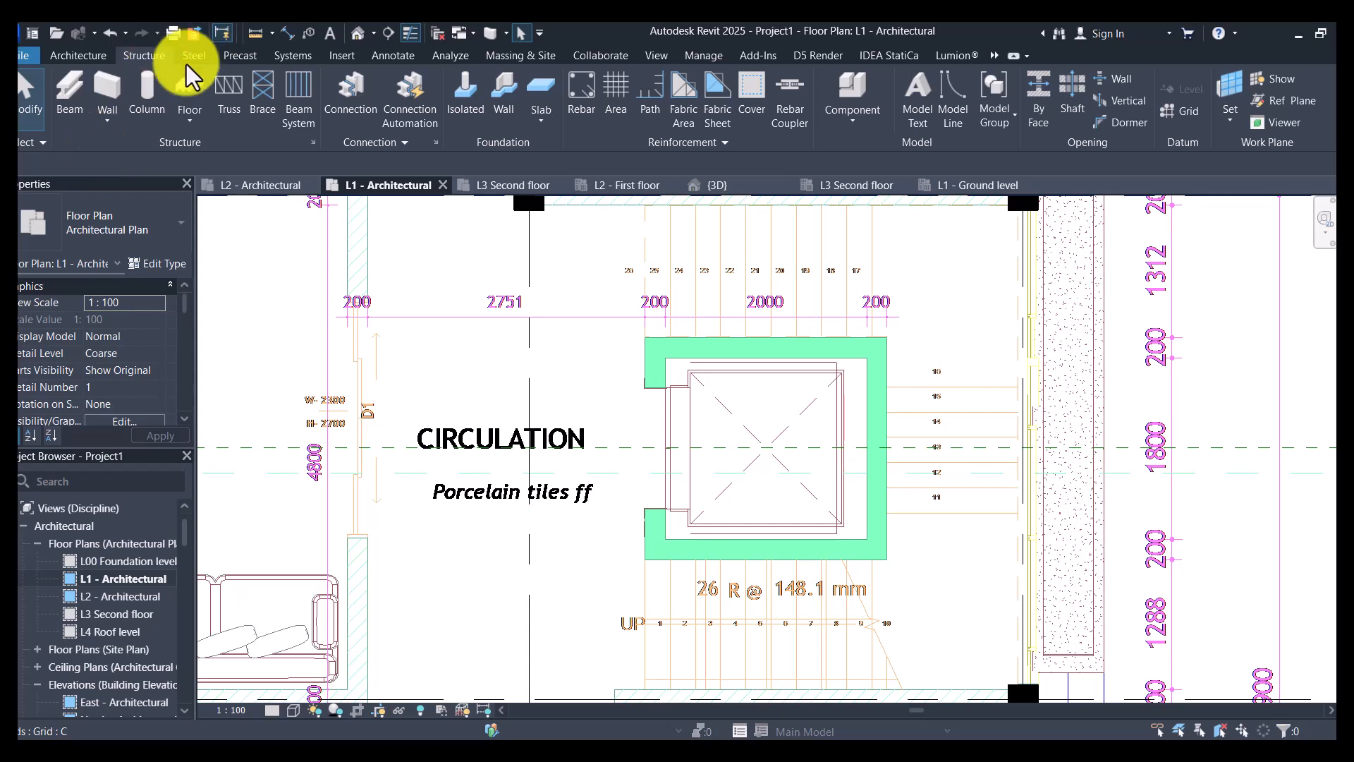
left_click(106, 121)
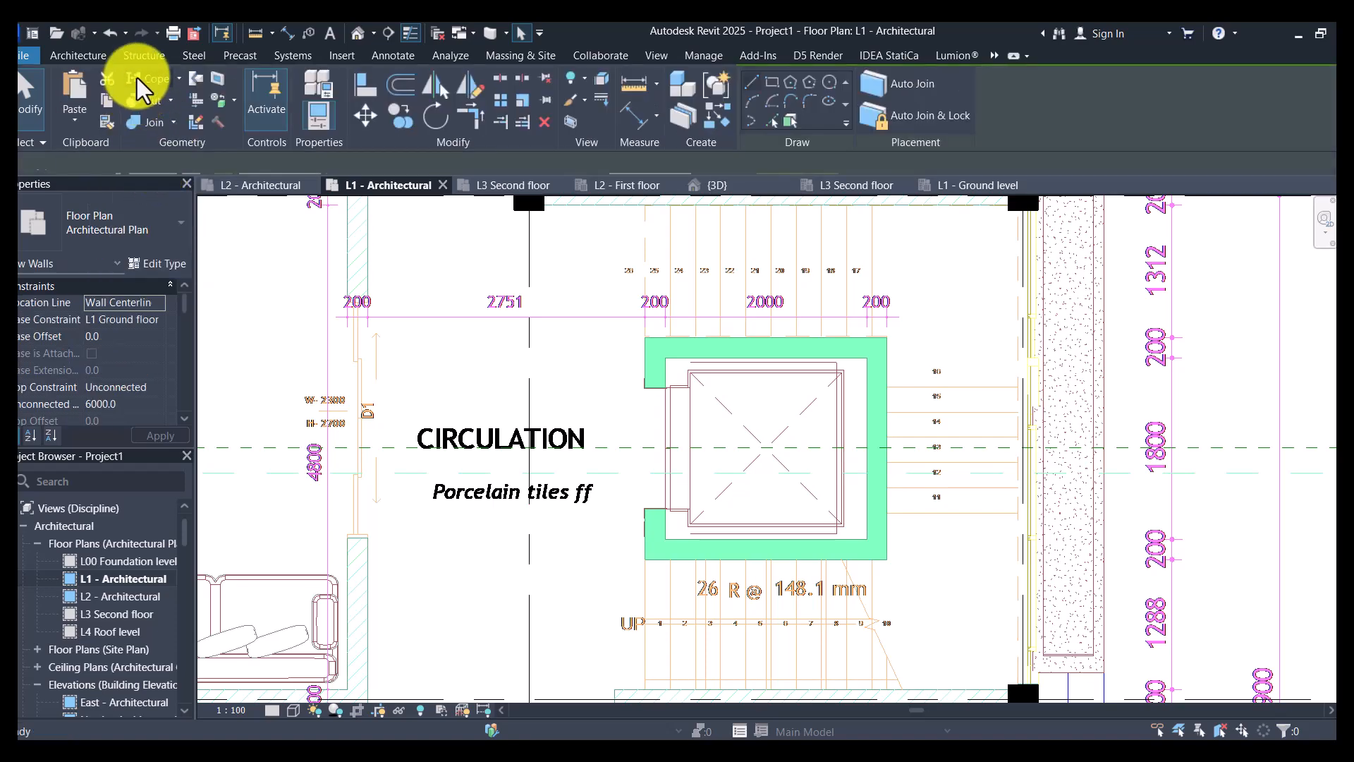
left_click(143, 57)
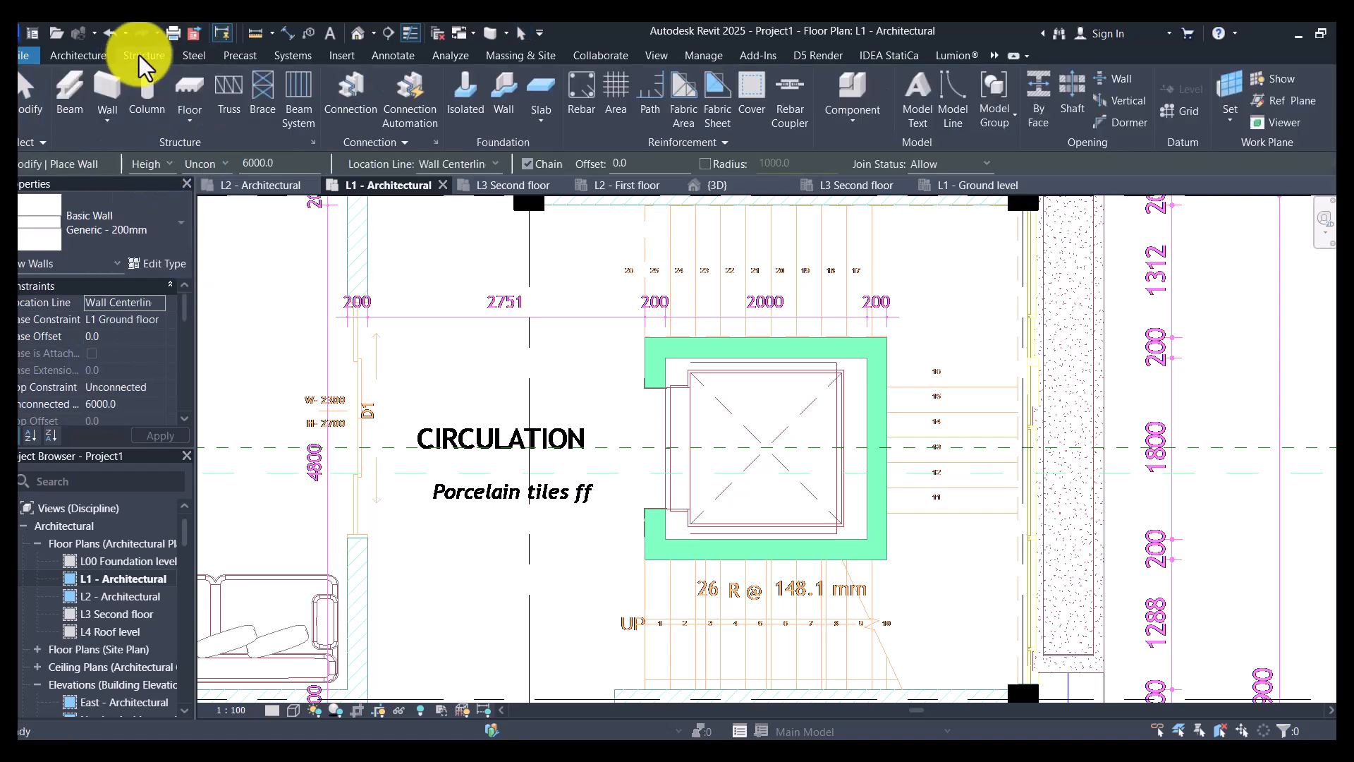
left_click(114, 119)
left_click(139, 147)
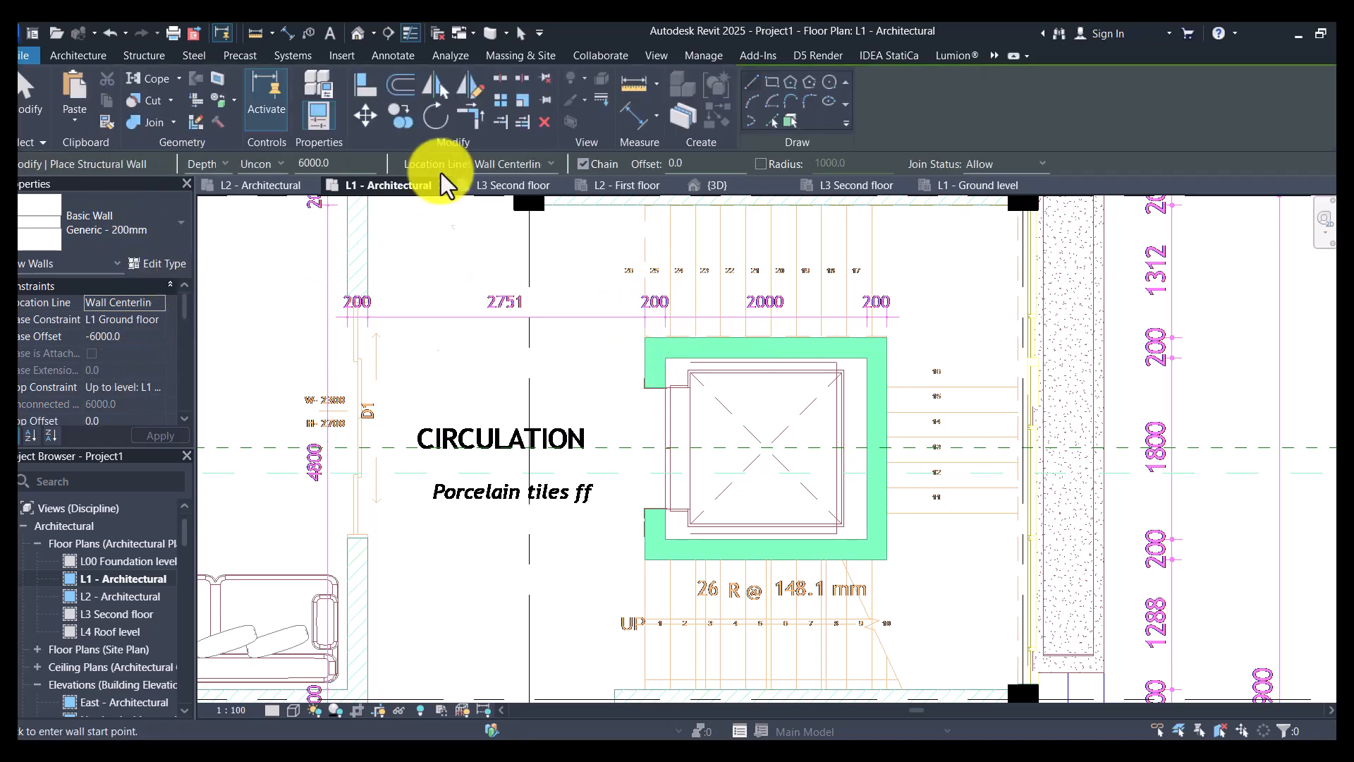
- Measure the lift shaft's wall thickness on the imported drawing with an aligned dimension, without placing it
left_click(637, 114)
scroll(651, 346, "up", 3)
scroll(649, 368, "up", 3)
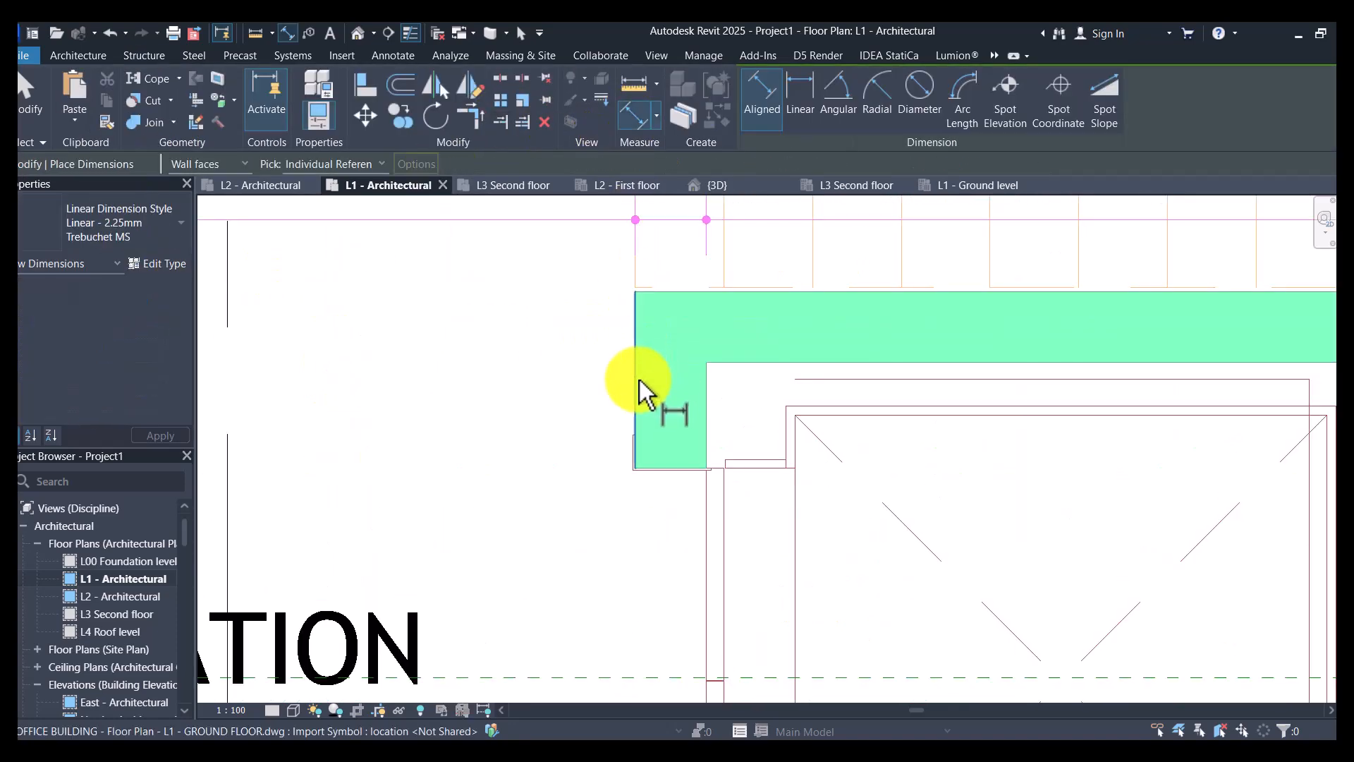
left_click(633, 384)
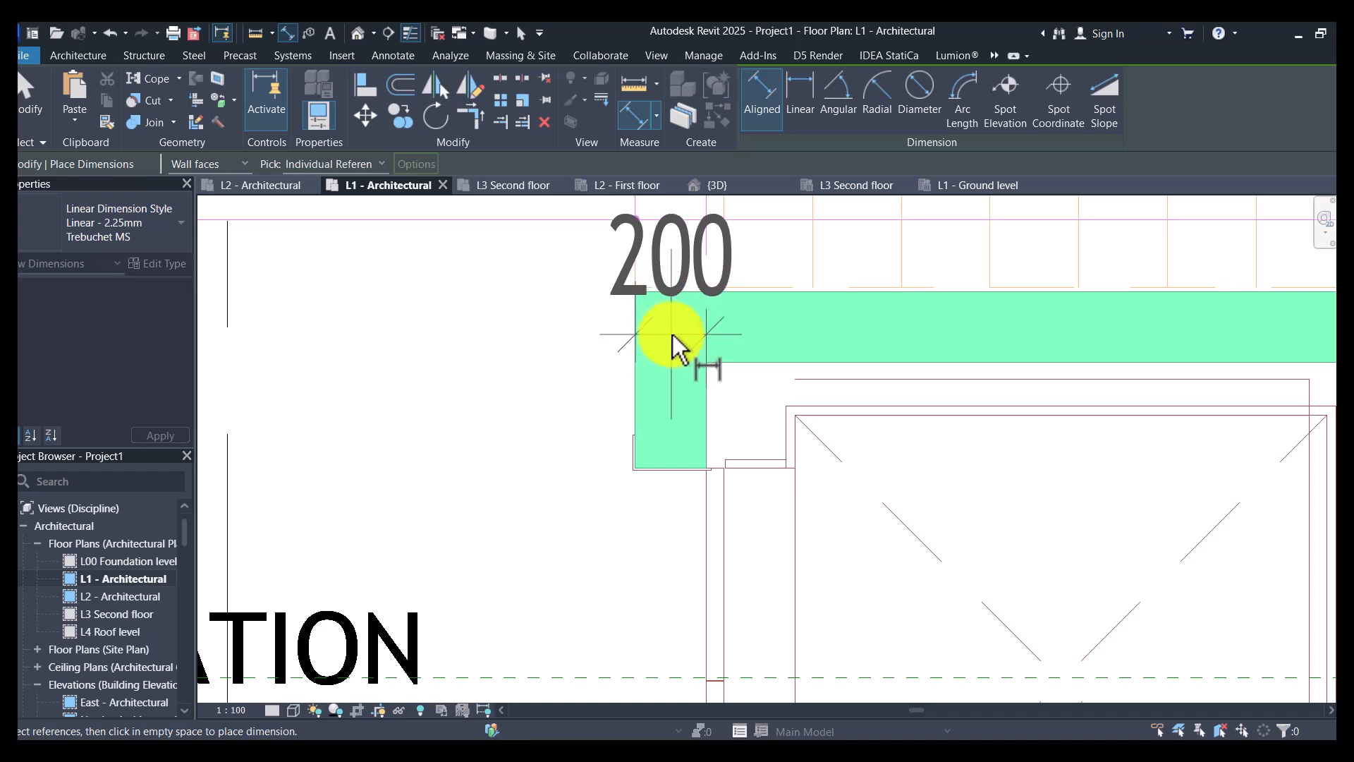
scroll(667, 336, "down", 2)
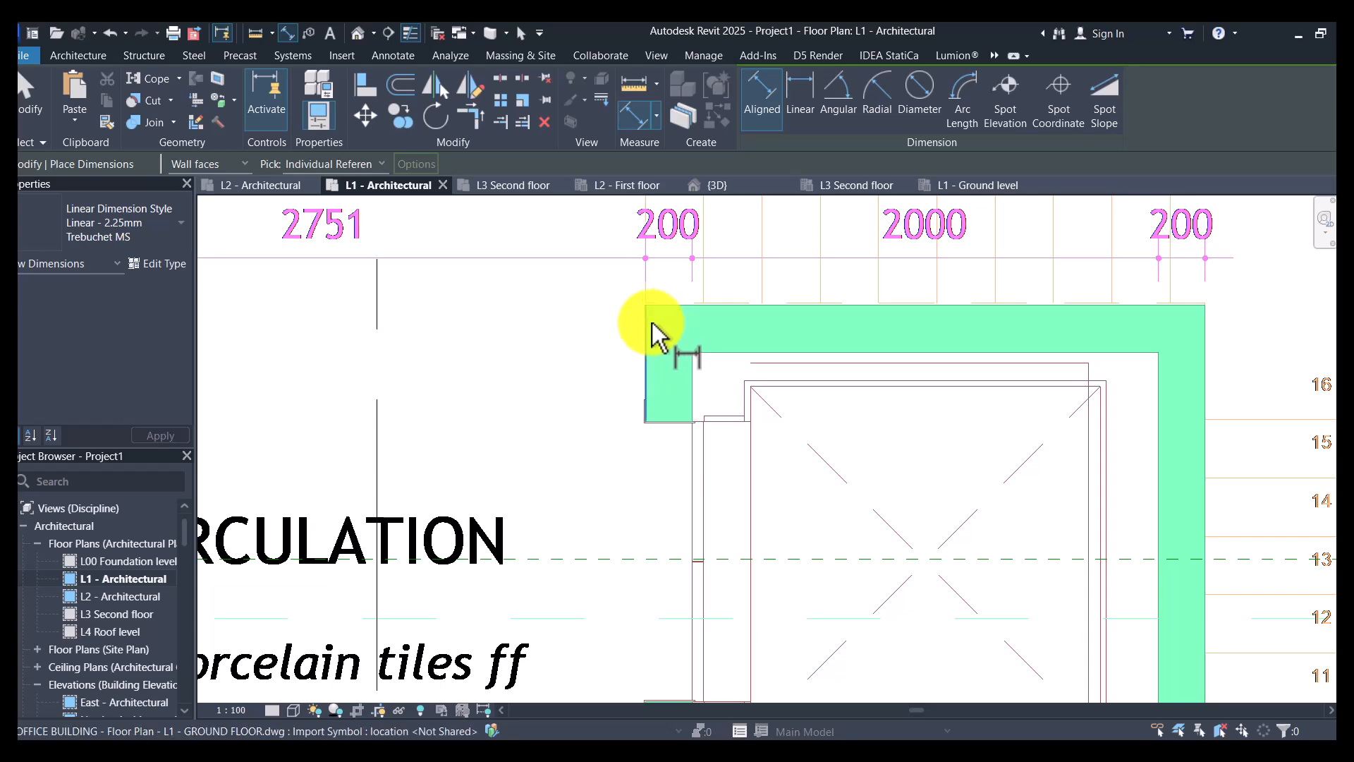
scroll(650, 325, "down", 2)
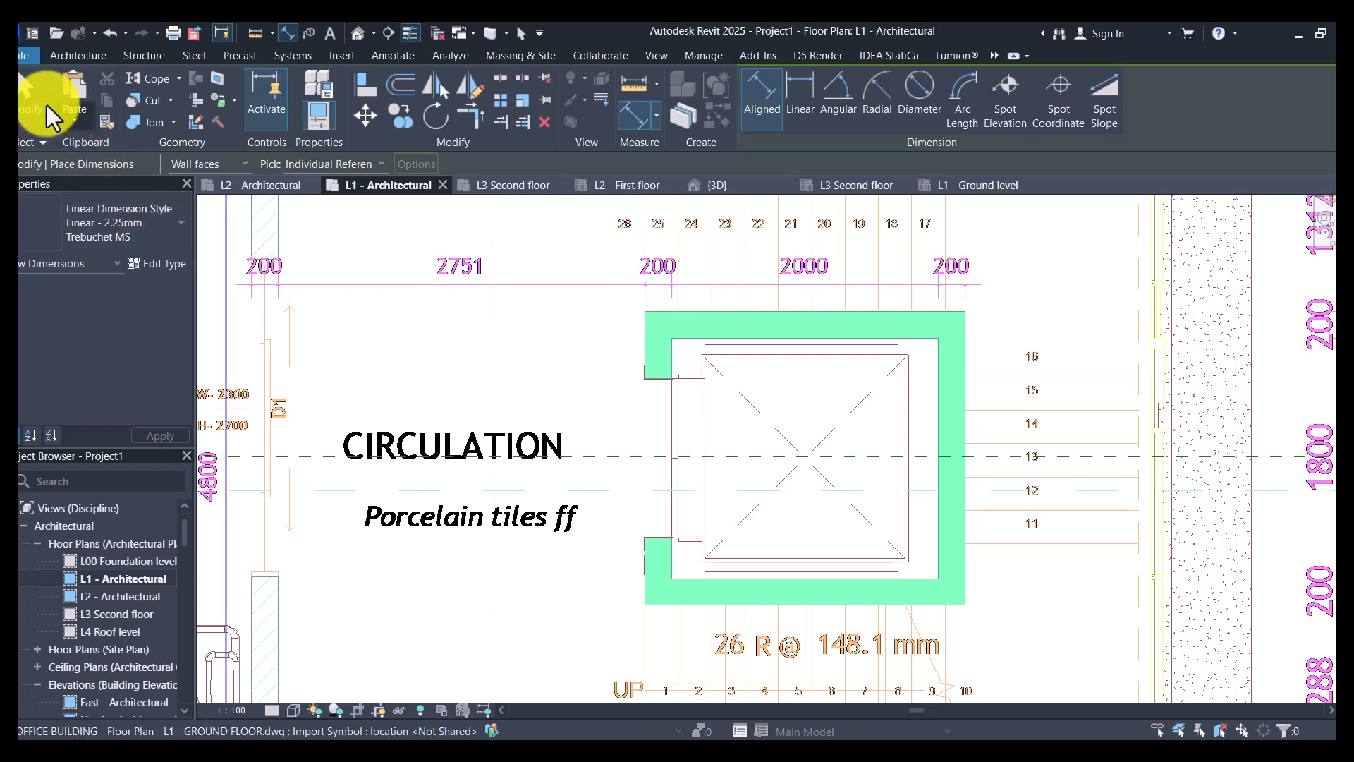
left_click(28, 100)
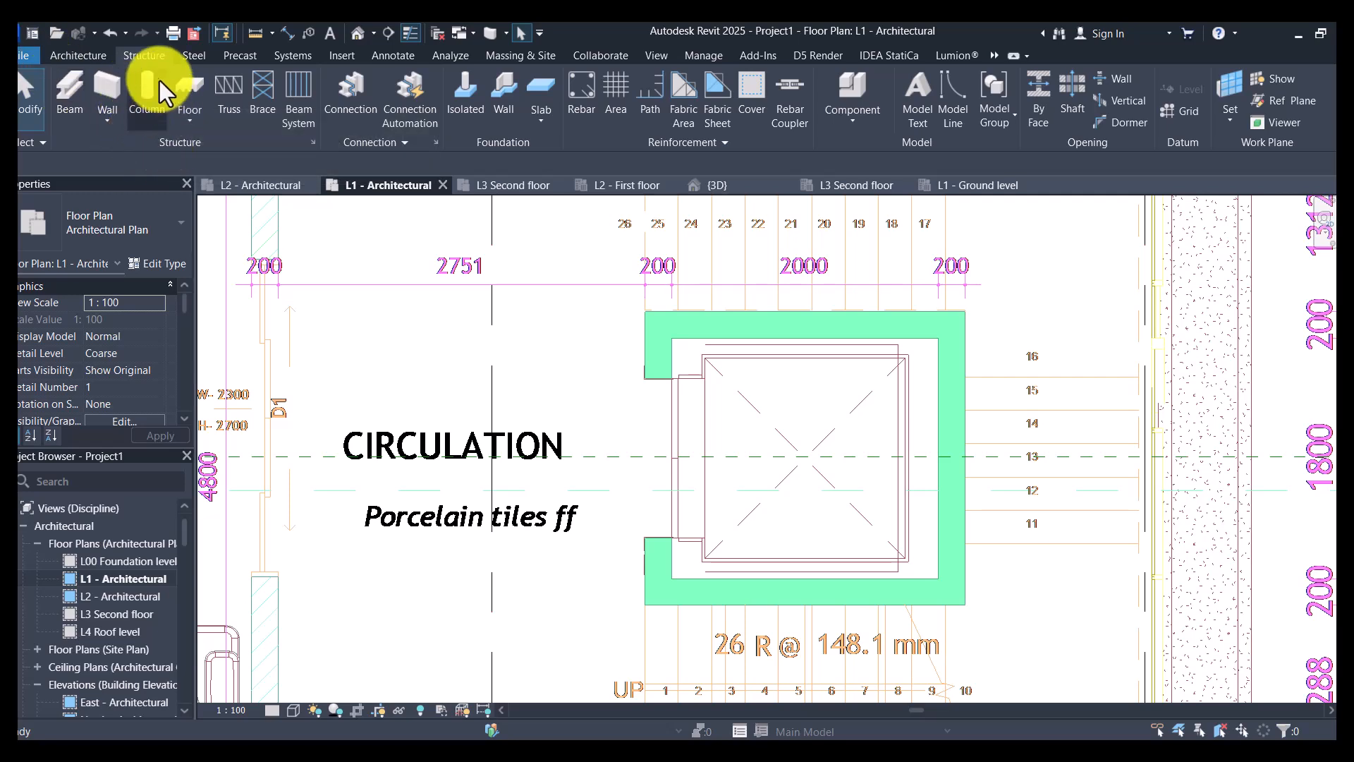
- Start a structural wall with the Retaining - 300mm Concrete type
left_click(106, 121)
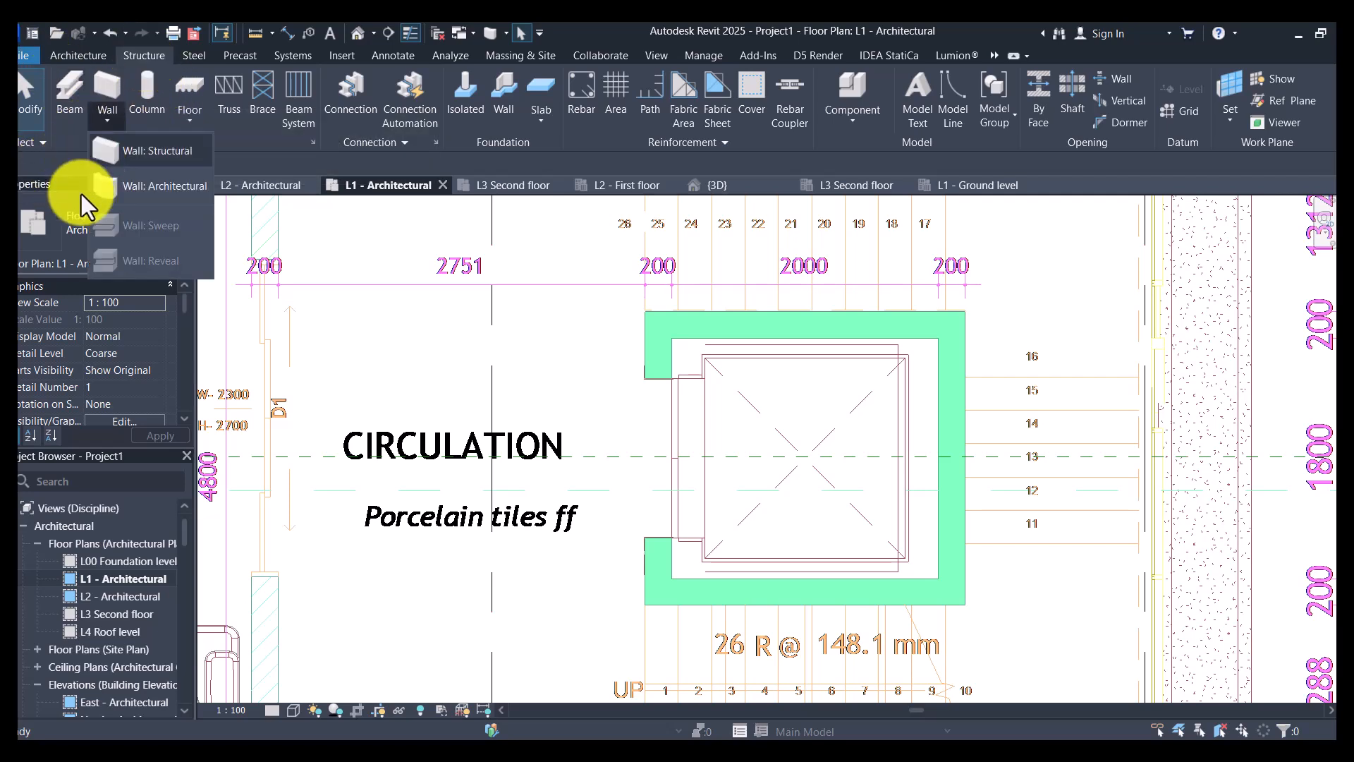
left_click(159, 162)
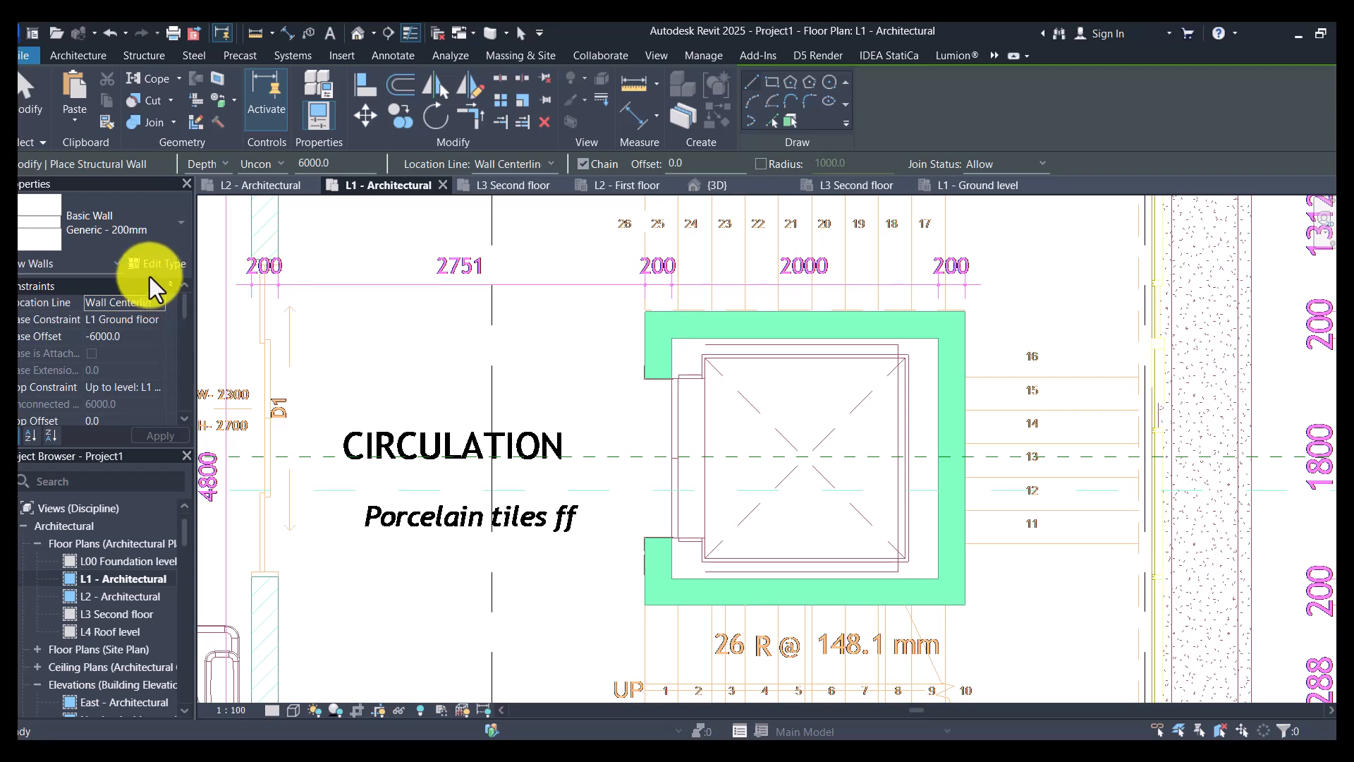
left_click(154, 223)
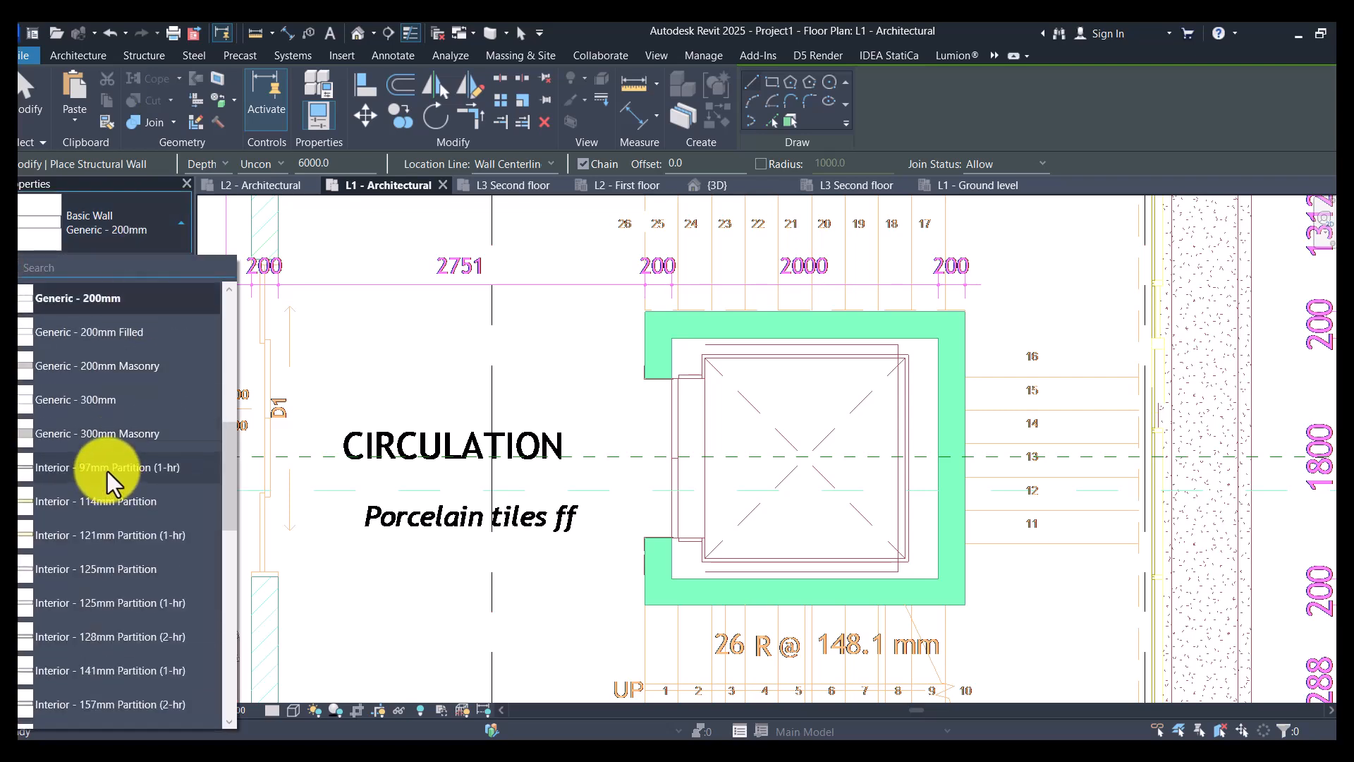
scroll(98, 681, "down", 10)
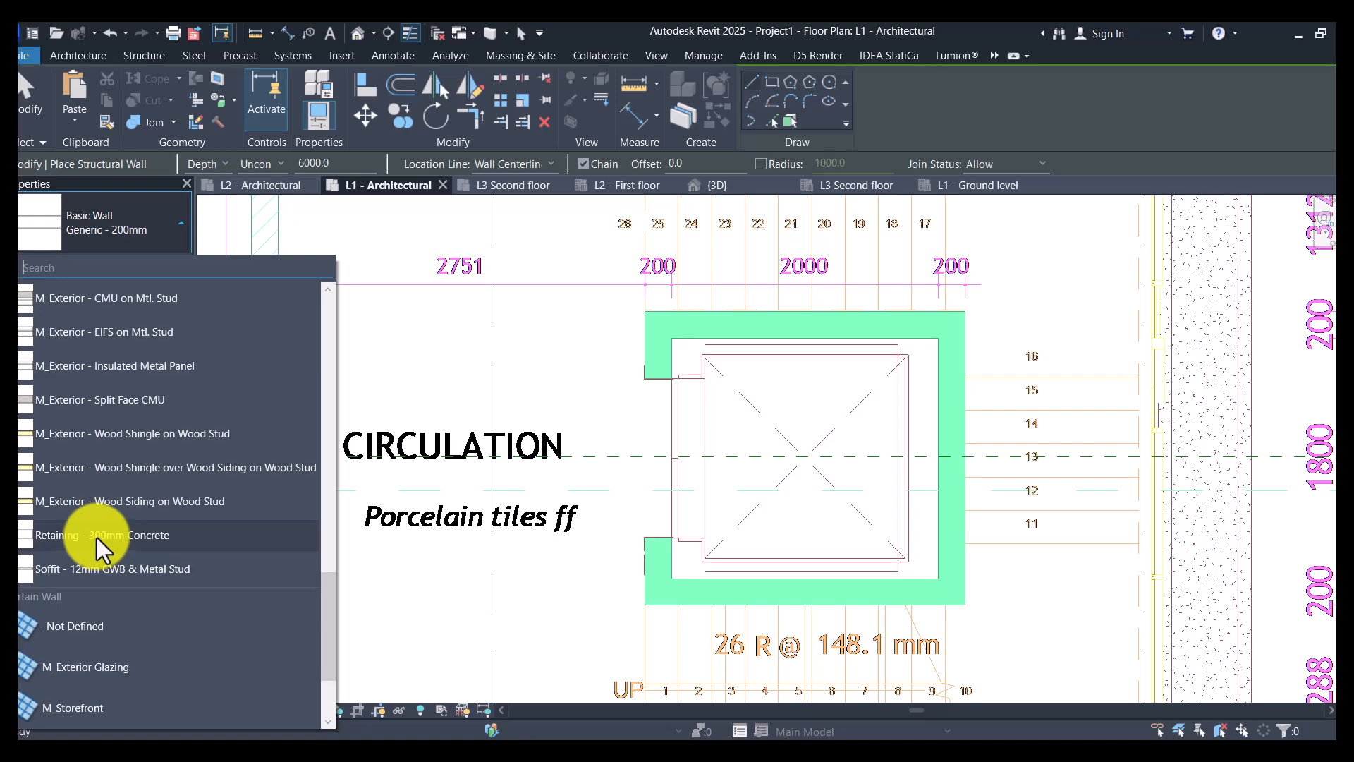
left_click(96, 536)
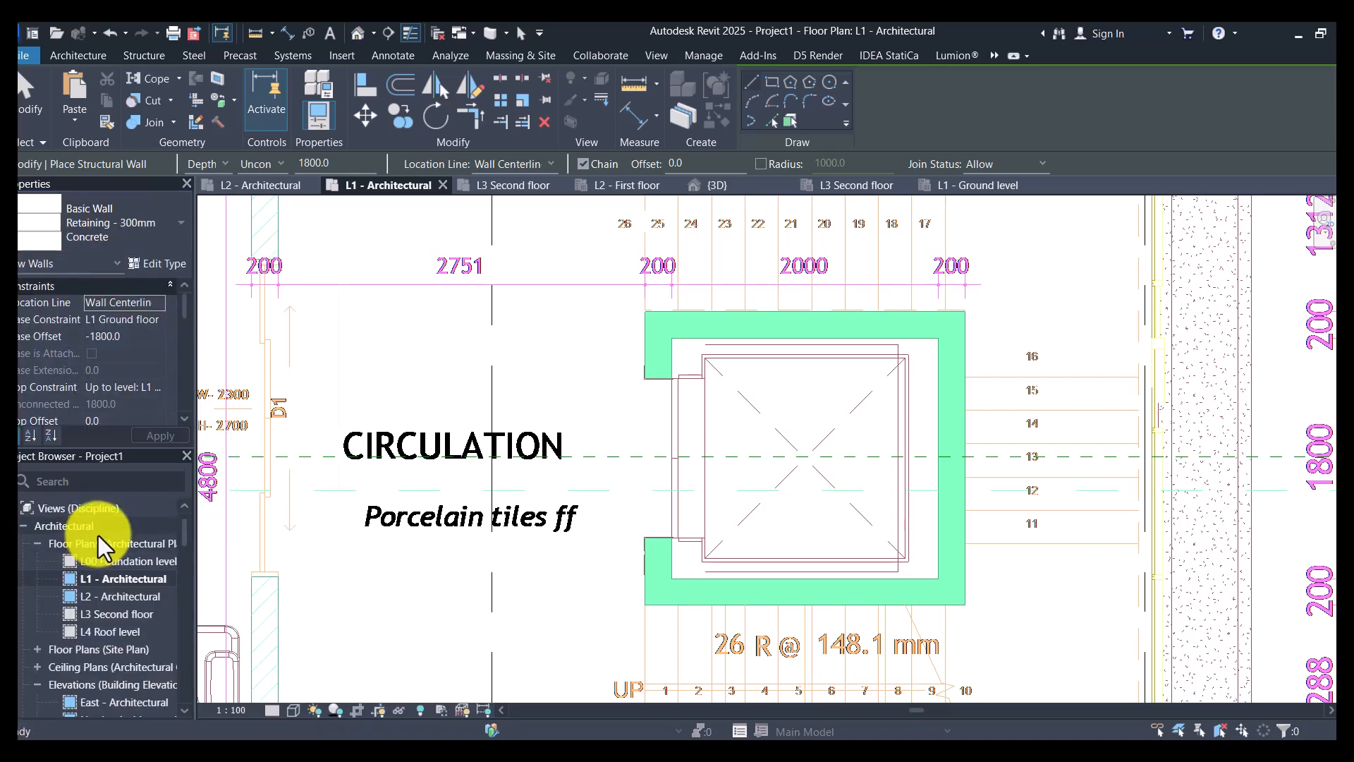
- Duplicate the retaining wall type under the name "200mm Shear Wall"
left_click(156, 264)
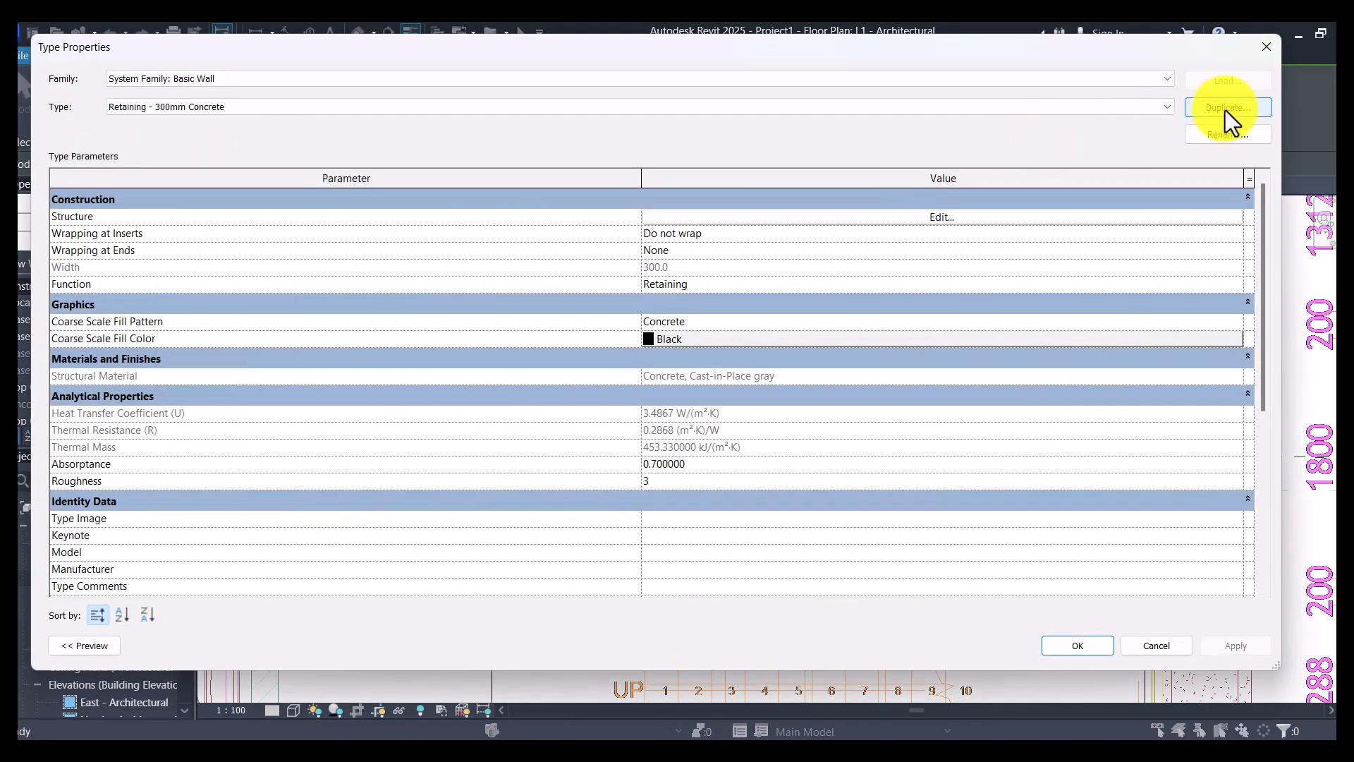
left_click(1225, 110)
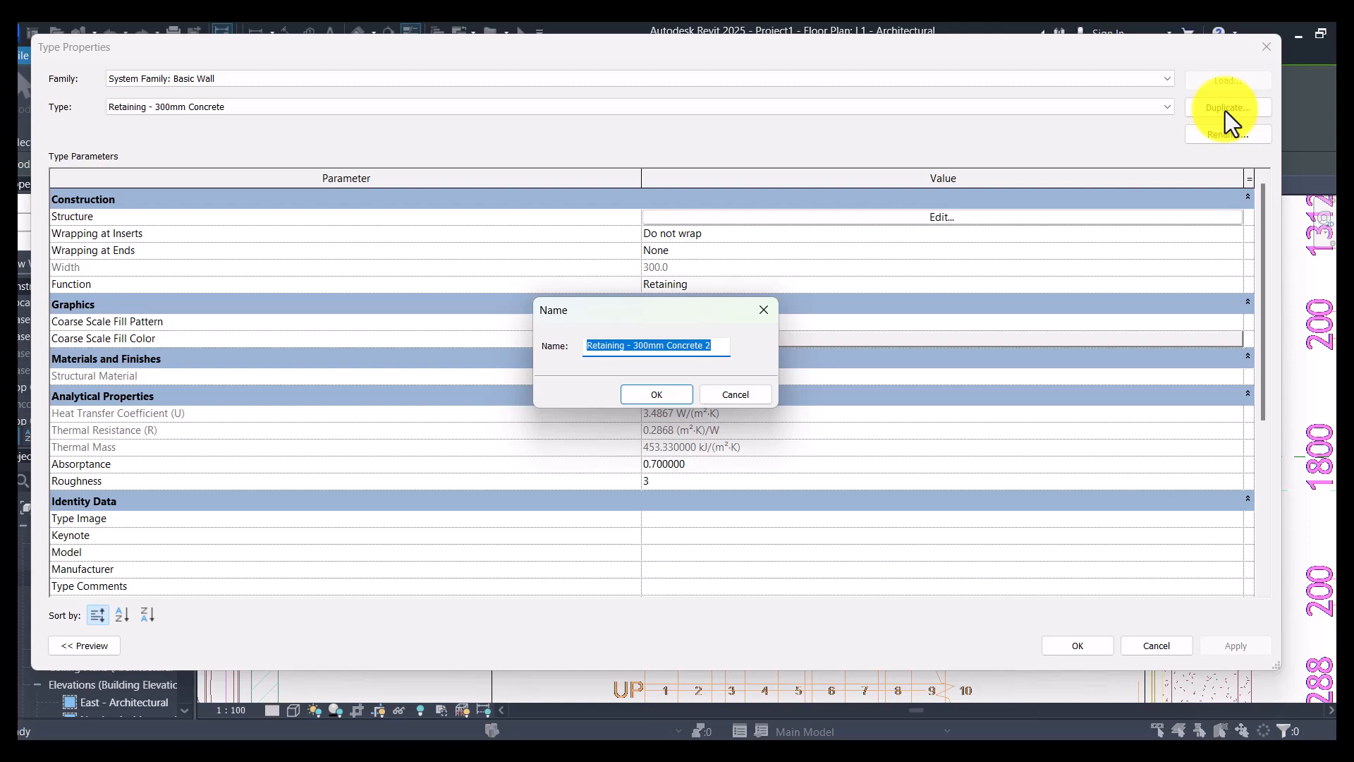
type("Shear Wall")
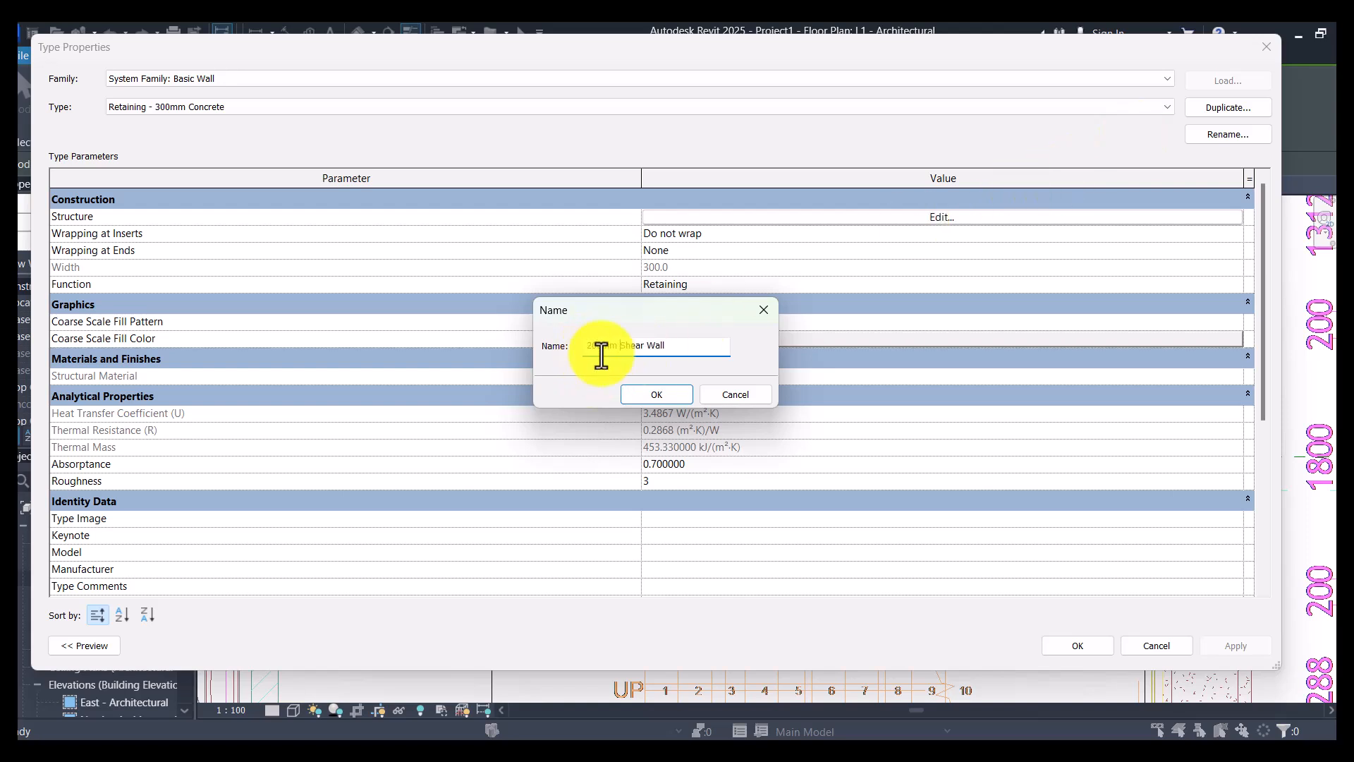
key("Return")
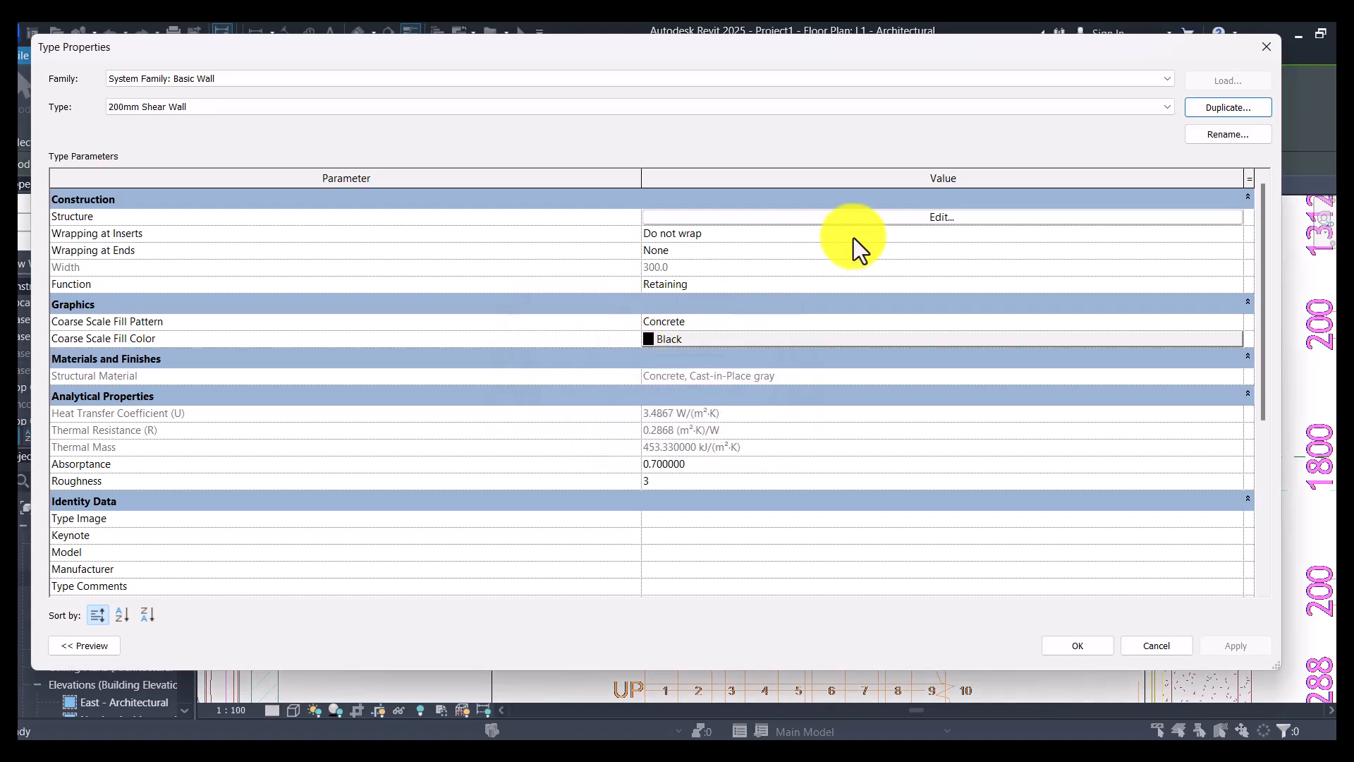
- Set the concrete structure layer of the 200mm Shear Wall type to a thickness of 200
left_click(845, 217)
left_click(687, 214)
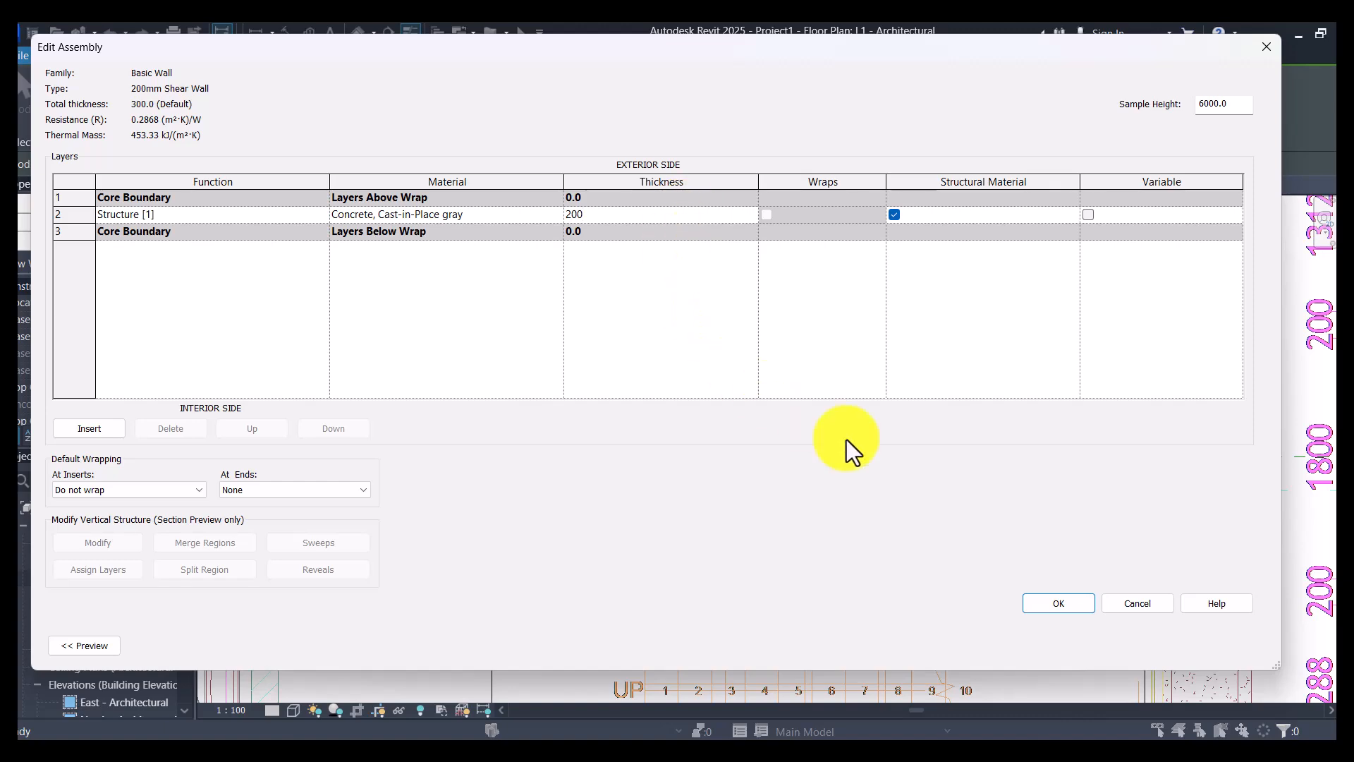
left_click(1051, 600)
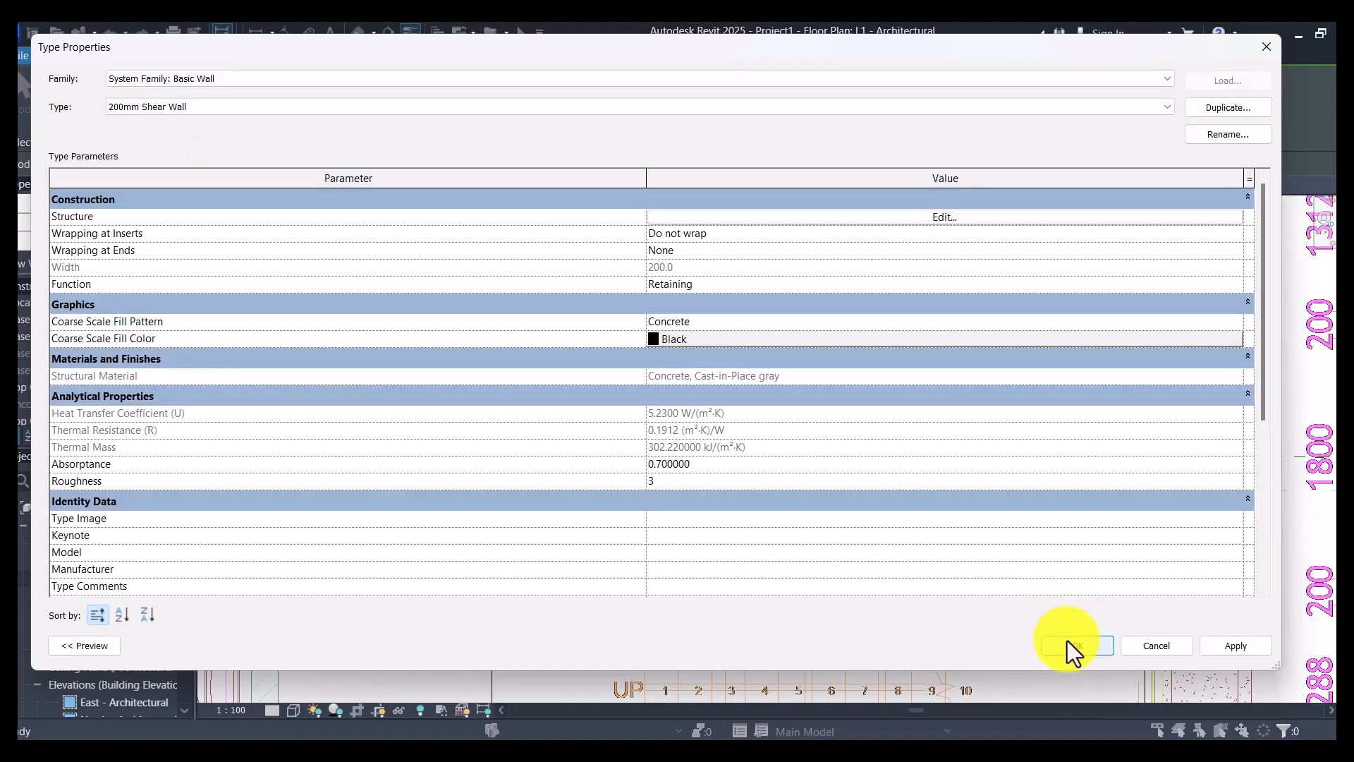
- Accept the type properties of the 200mm Shear Wall
left_click(1068, 642)
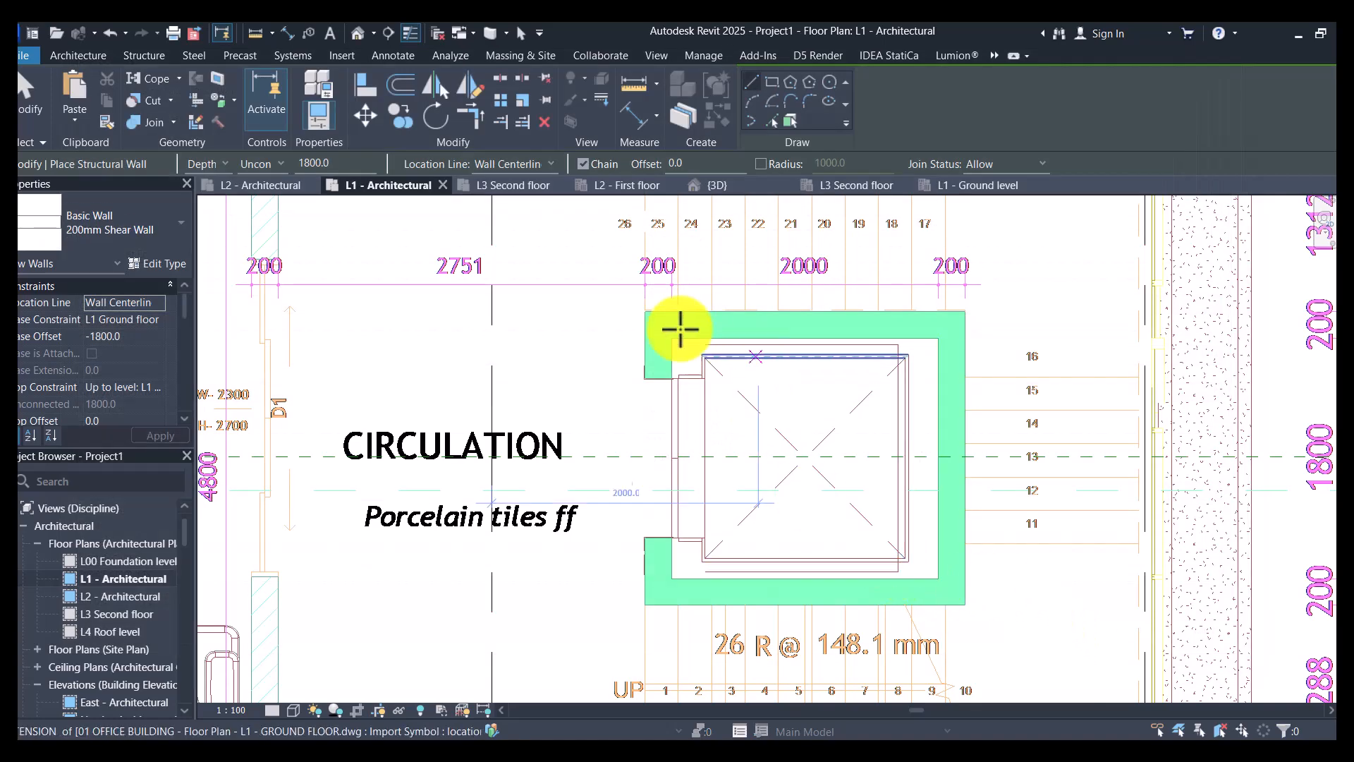
scroll(663, 360, "up", 4)
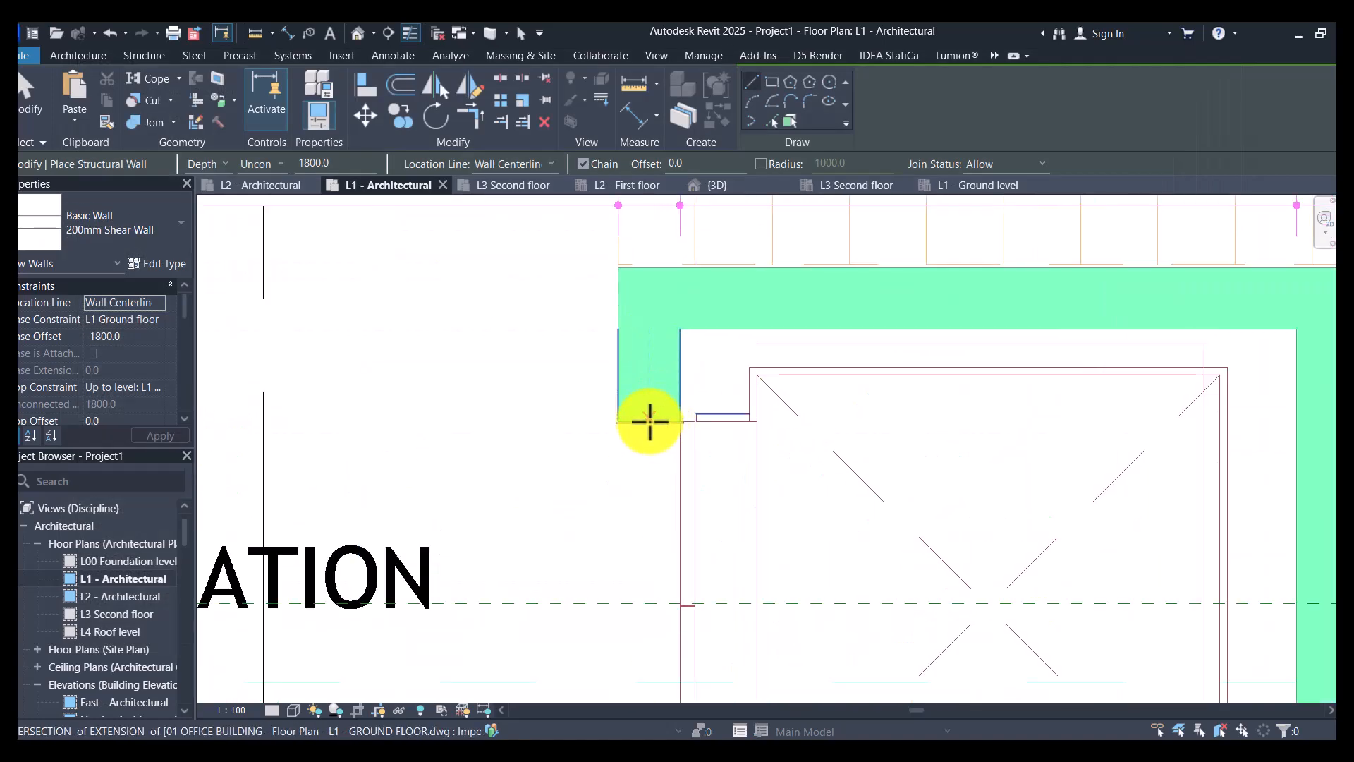
left_click(650, 421)
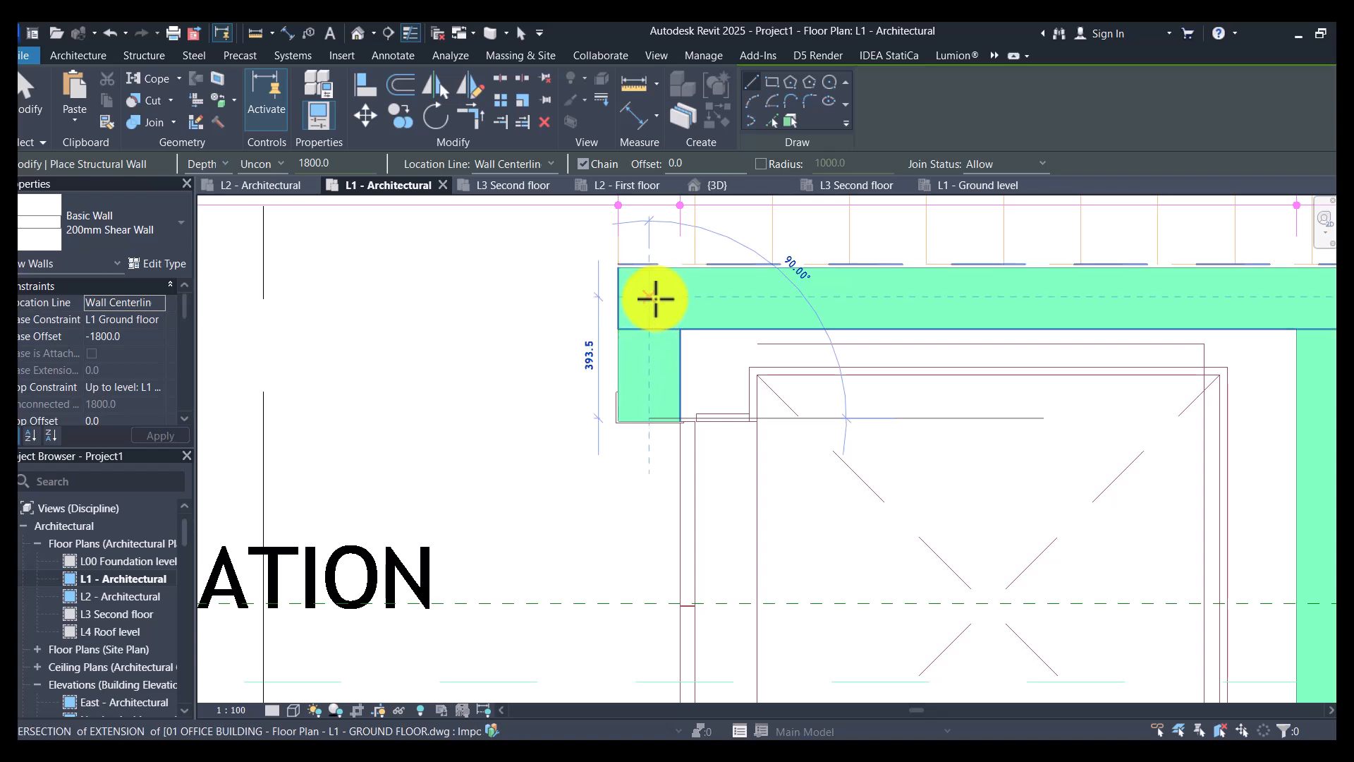
left_click(656, 298)
key("Escape")
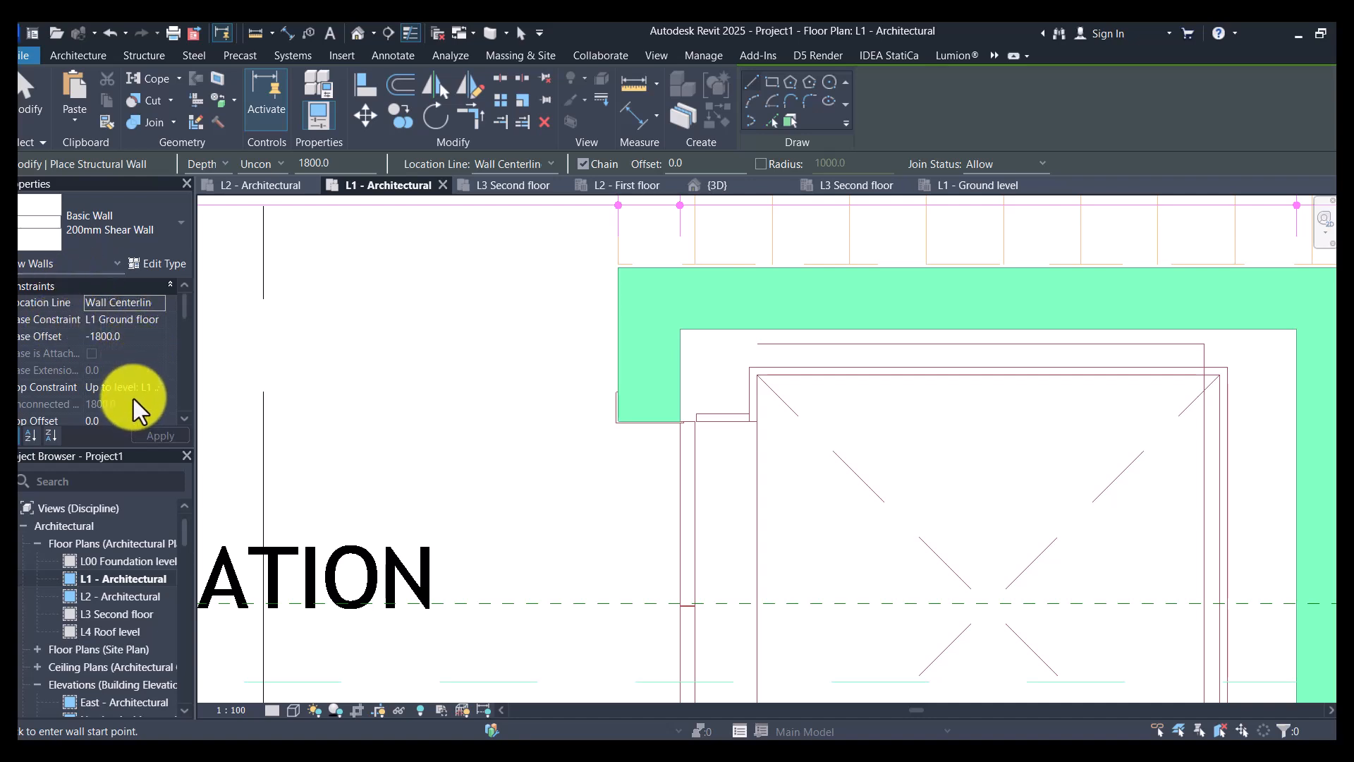
- Set the shear wall's base constraint to the L00 Foundation level, base offset to 0 and top constraint to the L4 Roof level
left_click(158, 321)
left_click(148, 337)
left_click(145, 336)
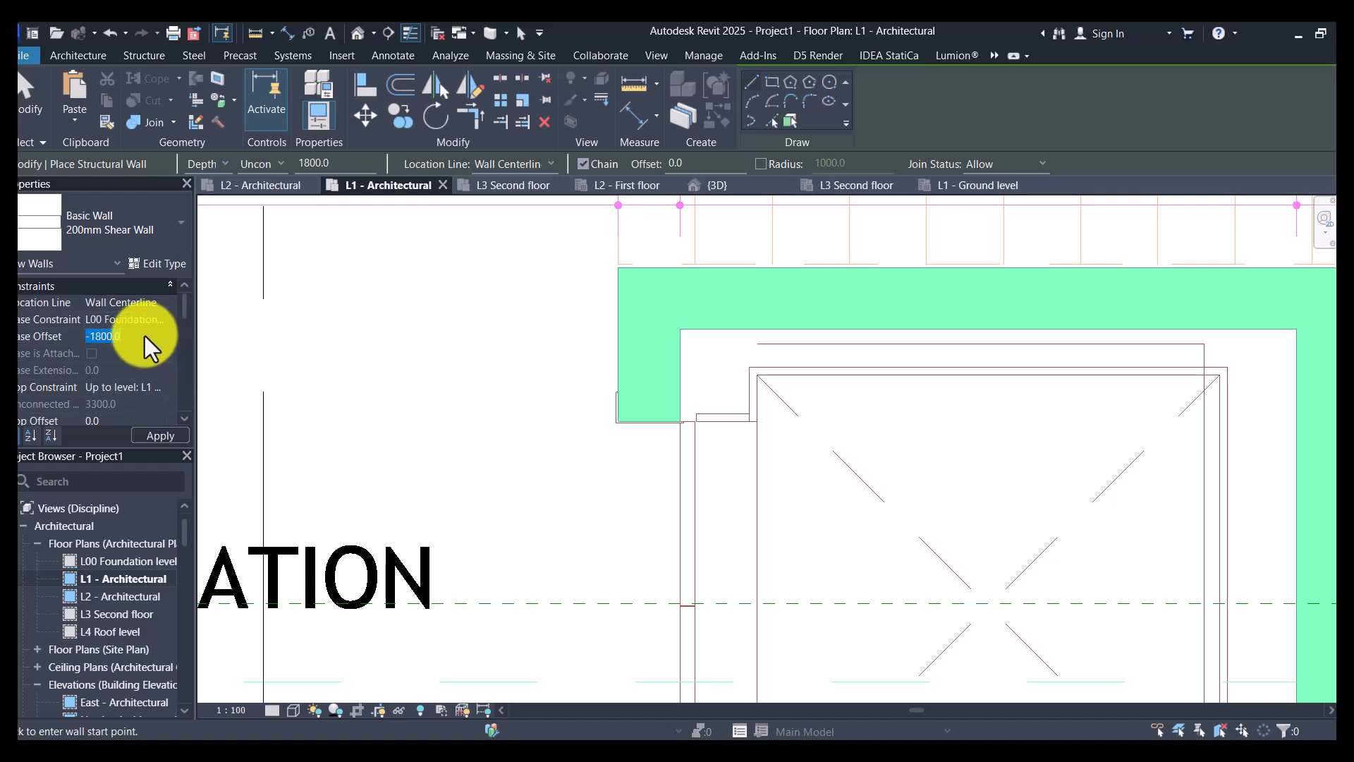
type("0")
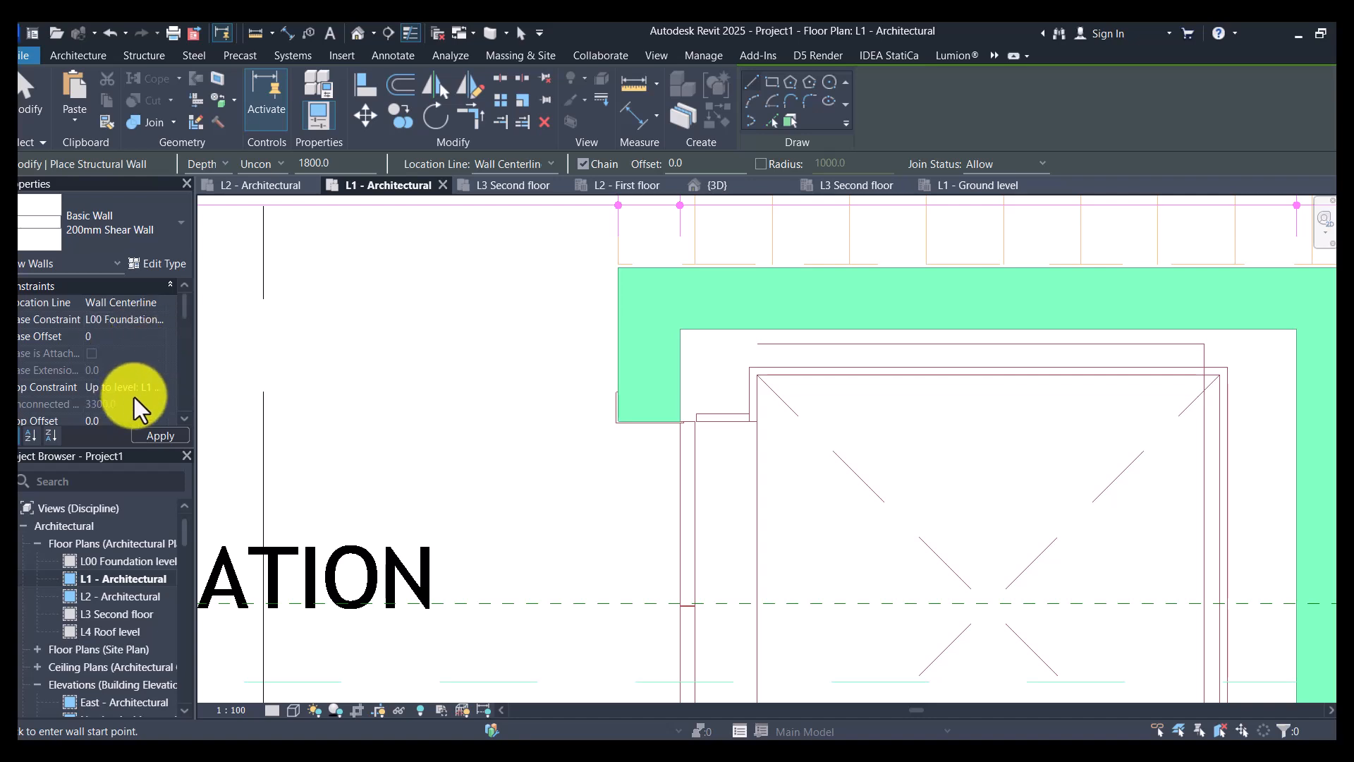
left_click(158, 389)
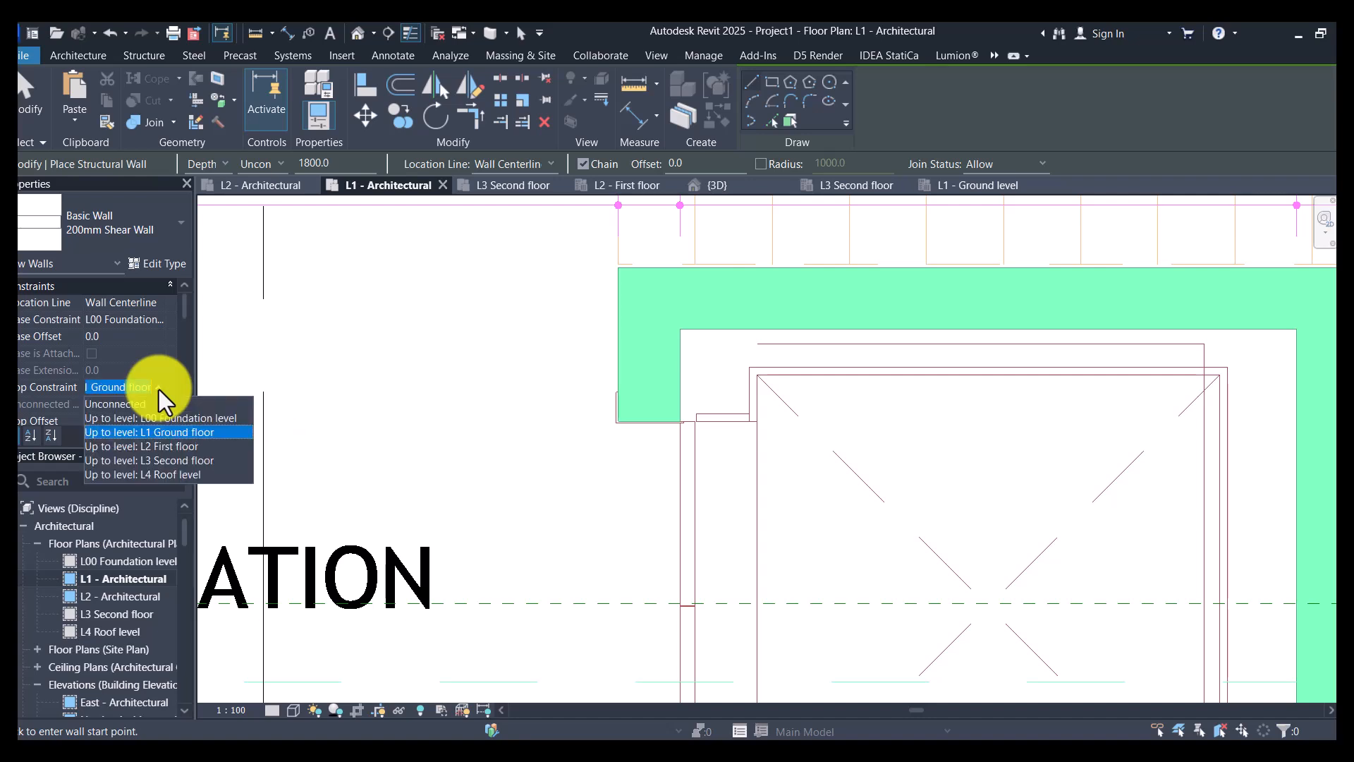
left_click(166, 475)
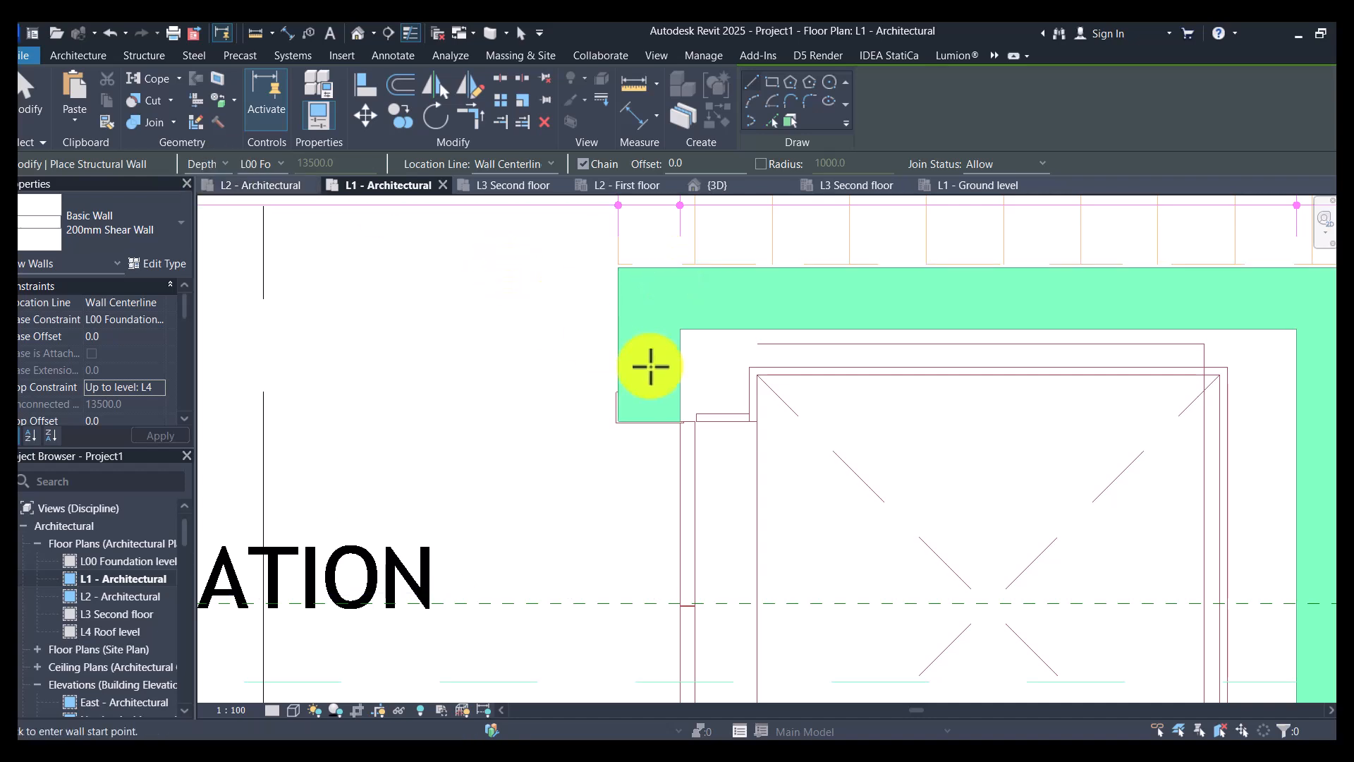
- Draw the 200mm Shear Wall from the upper jamb of the lift door around the shaft's upper-left corner to its upper-right corner
left_click(650, 428)
left_click(646, 300)
scroll(311, 283, "down", 2)
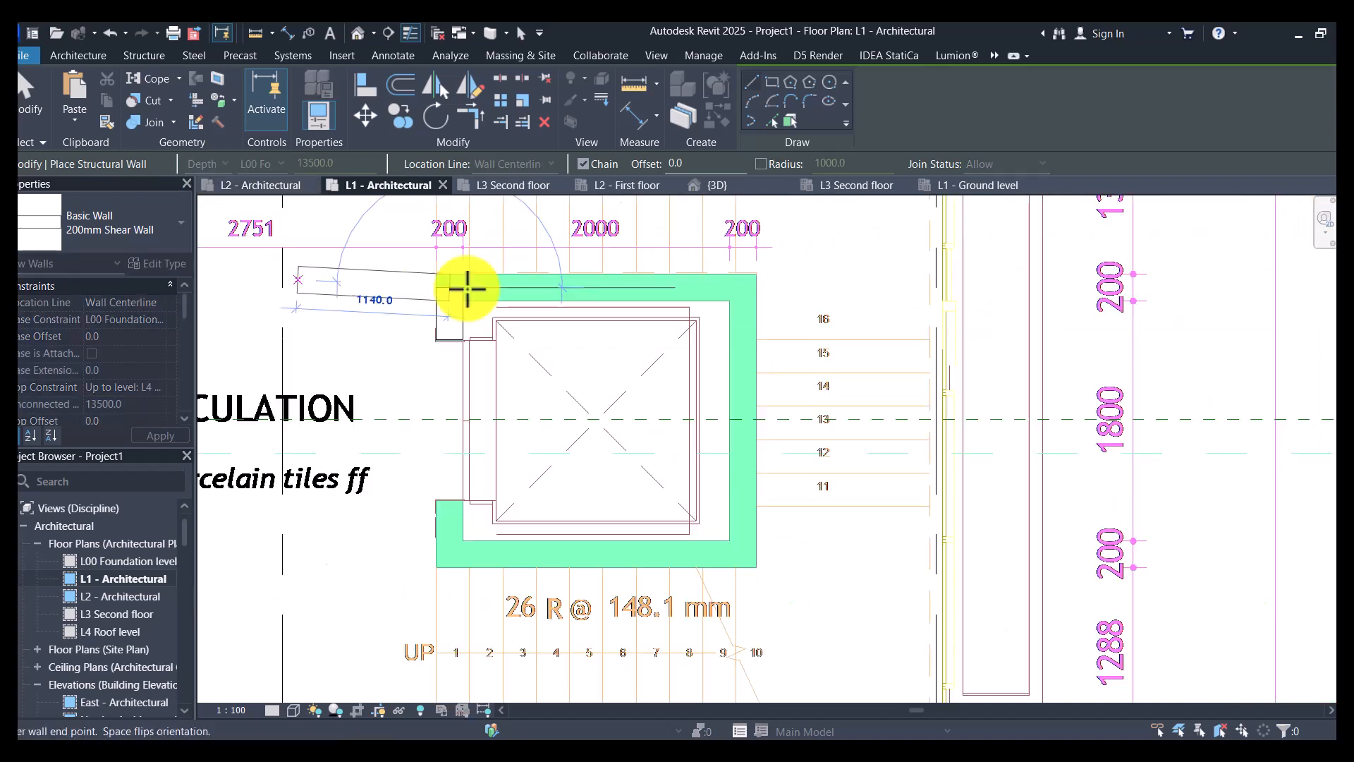
scroll(705, 293, "up", 1)
left_click(767, 287)
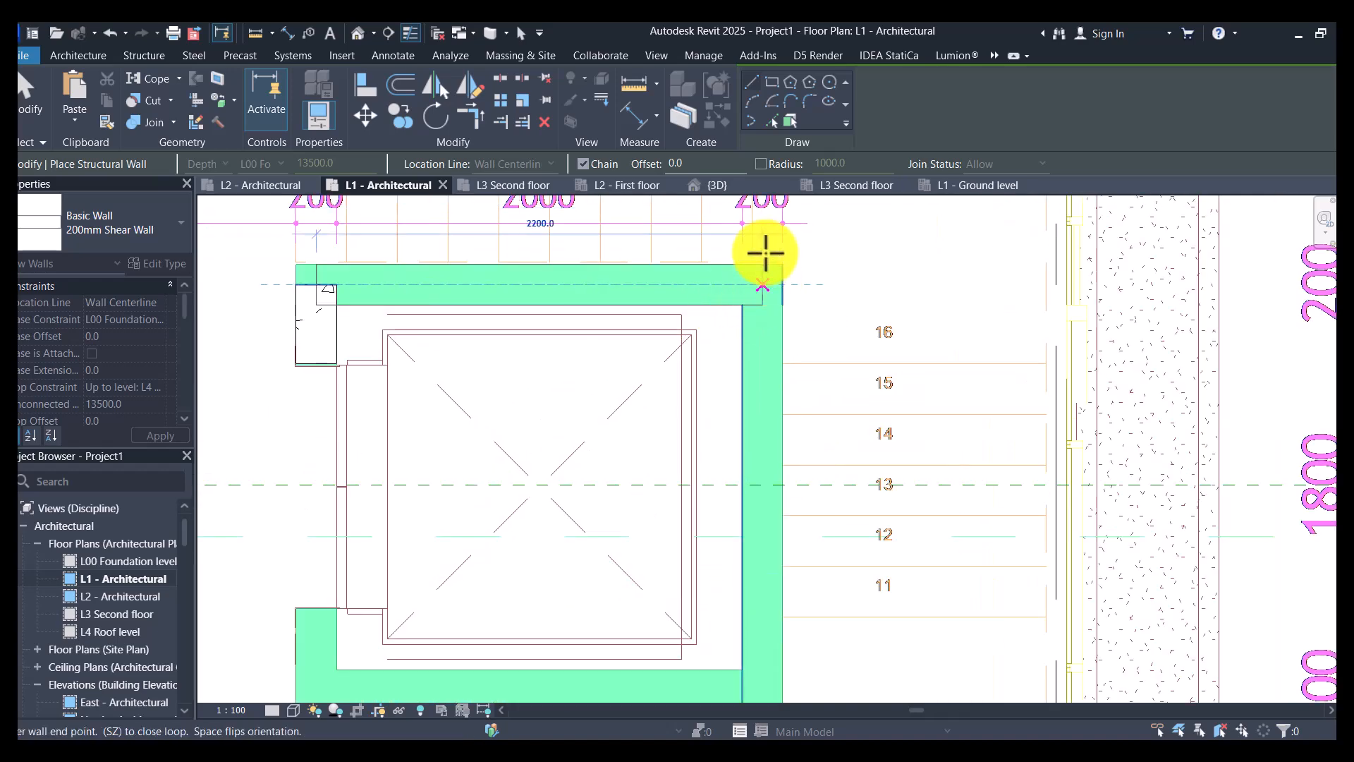
- Continue the shear wall down the shaft's right side, along its lower side and up across the door side to close the loop
scroll(734, 378, "down", 2)
scroll(773, 472, "up", 2)
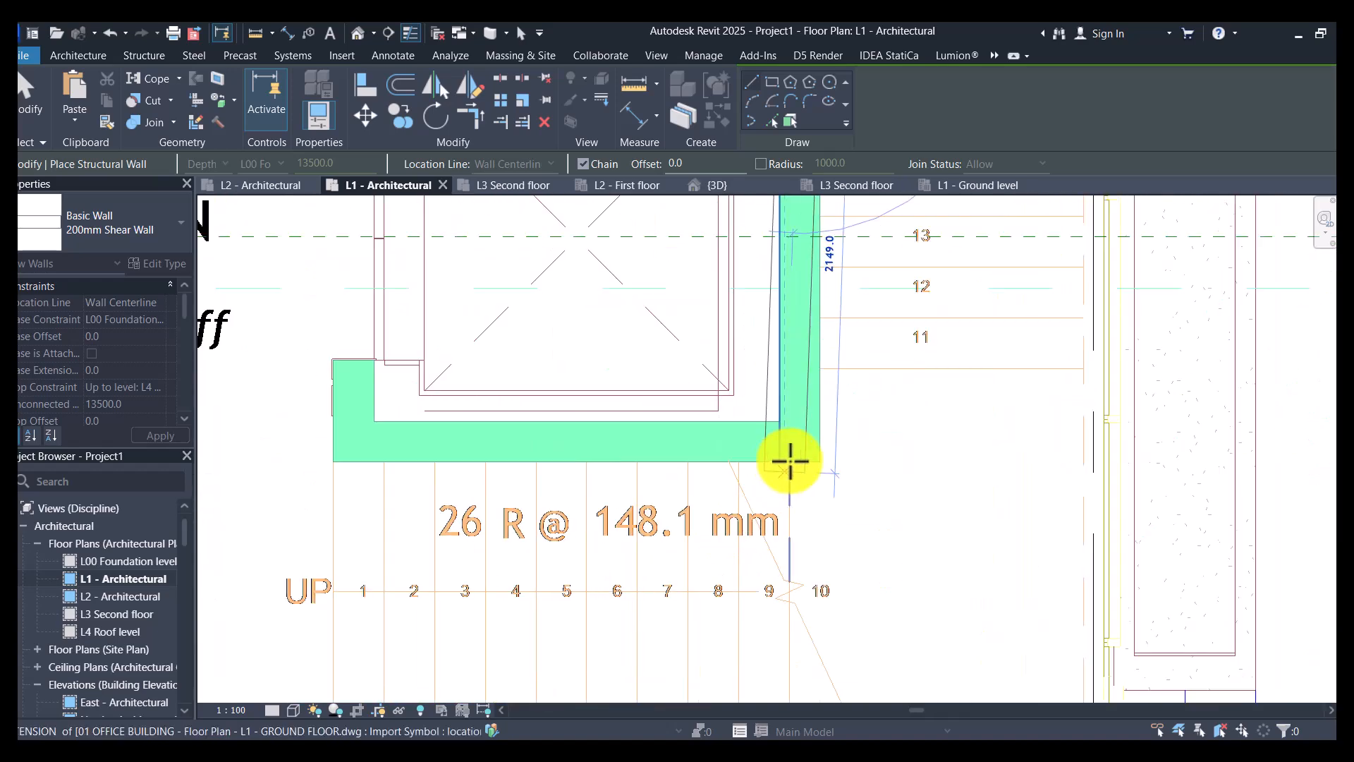
left_click(801, 441)
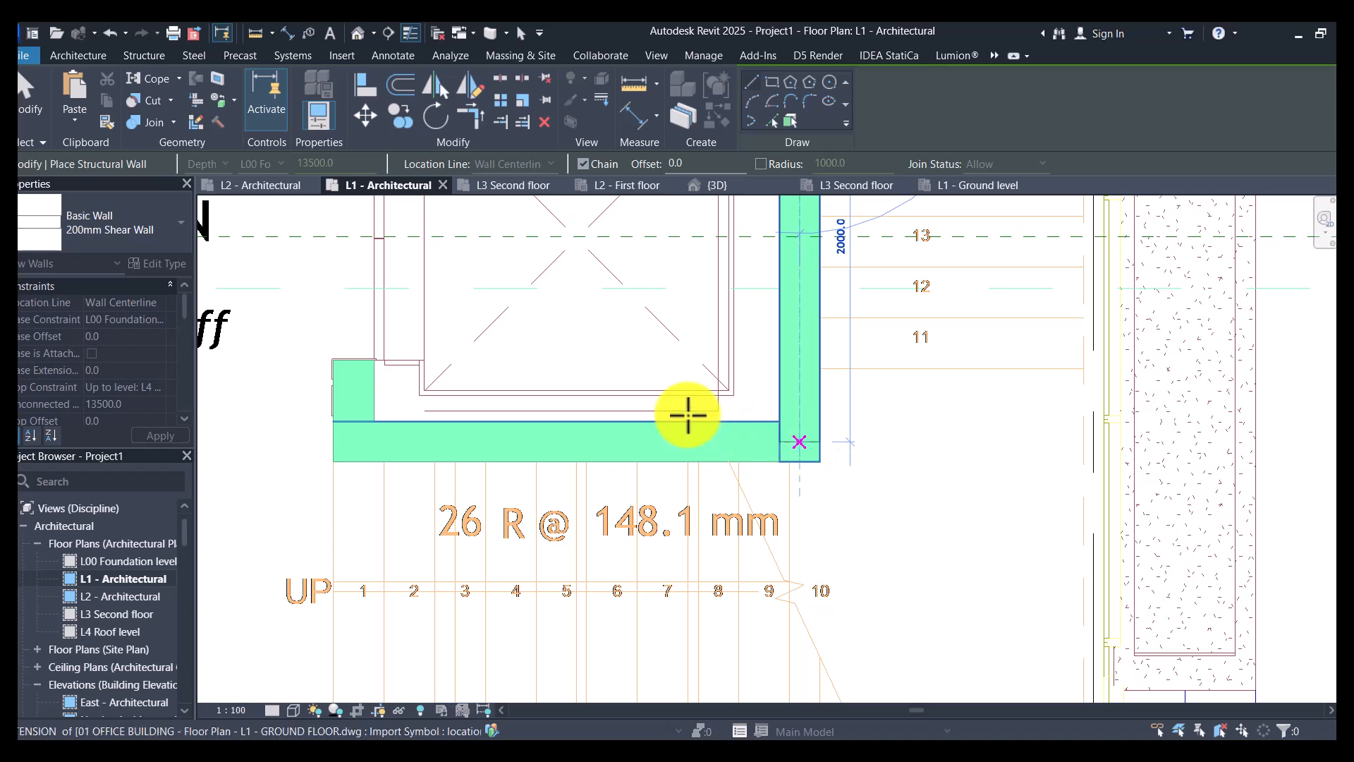
left_click(355, 436)
scroll(347, 452, "down", 2)
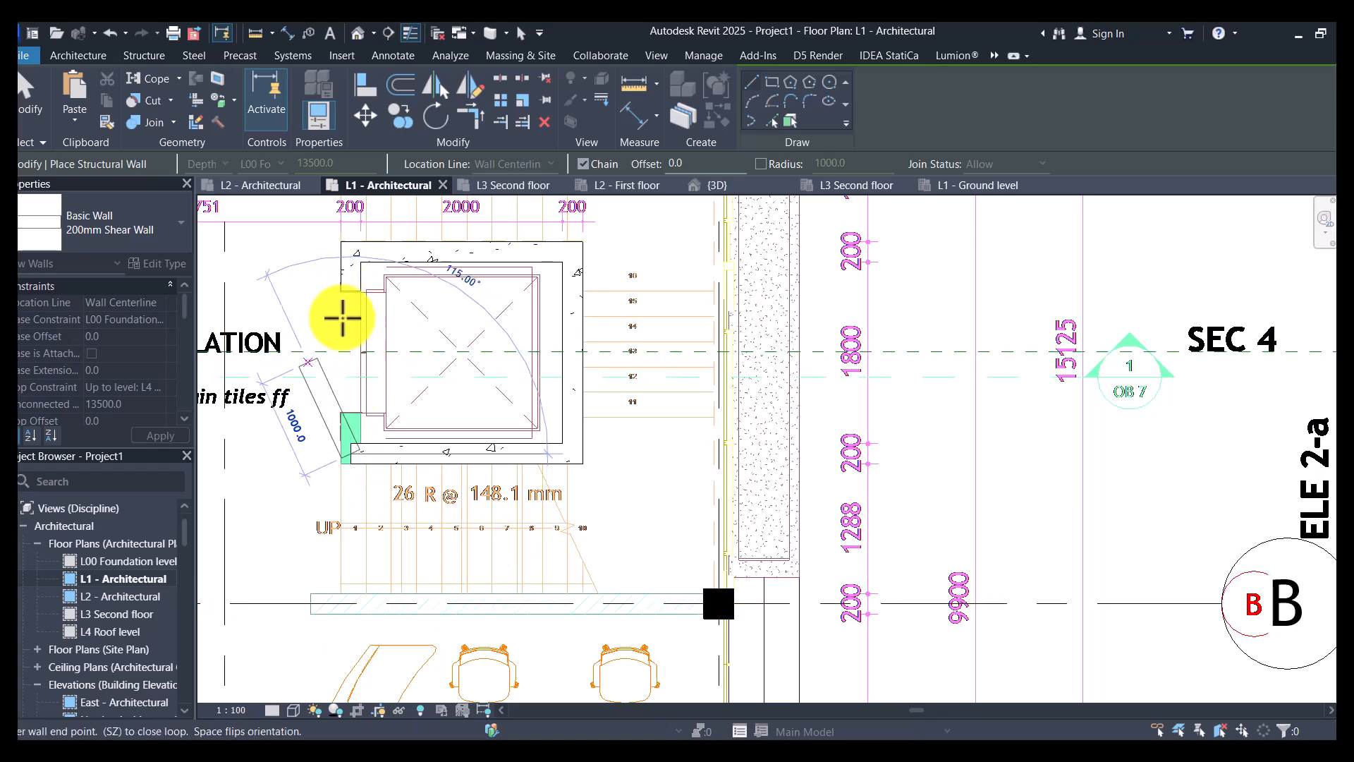
scroll(345, 303, "up", 2)
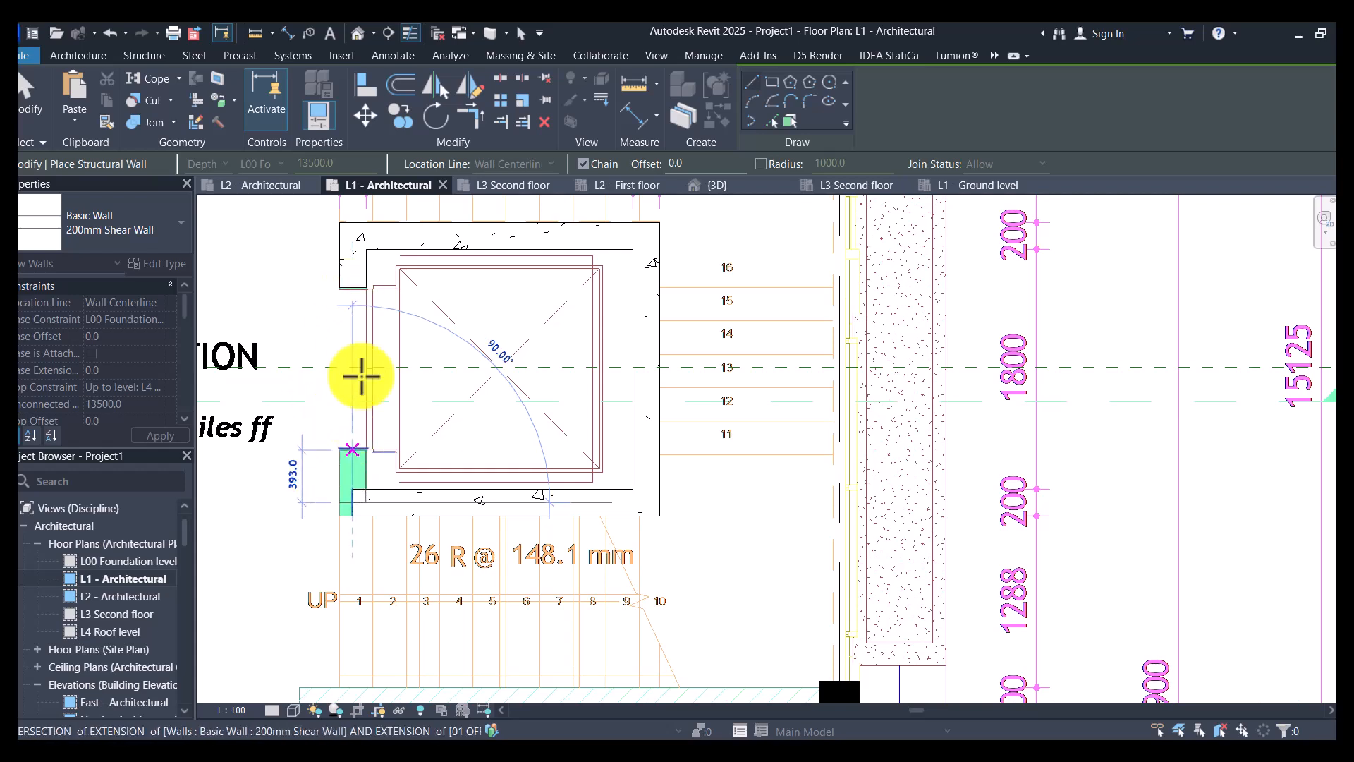
left_click(351, 290)
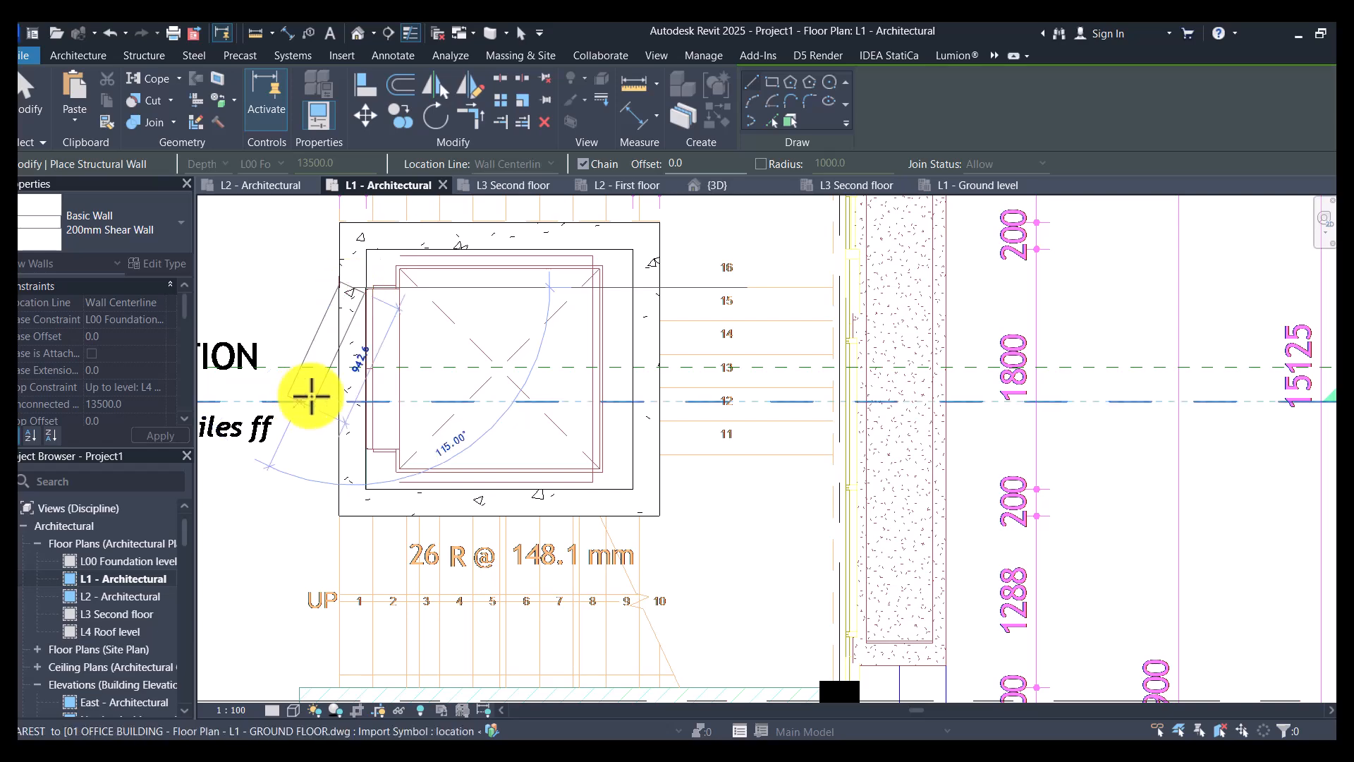
key("Escape")
key("Escape")
scroll(358, 275, "up", 2)
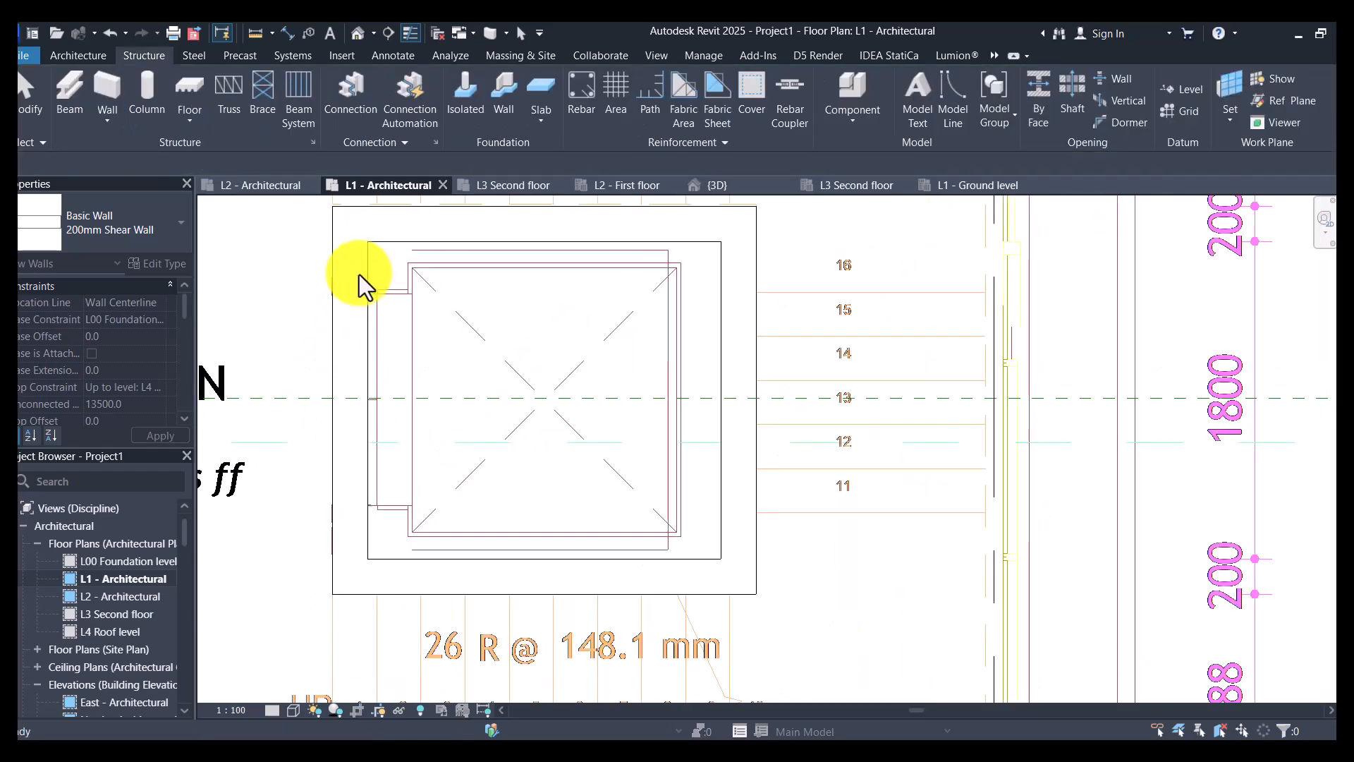
key("a")
key("l")
left_click(357, 342)
left_click(356, 343)
key("Escape")
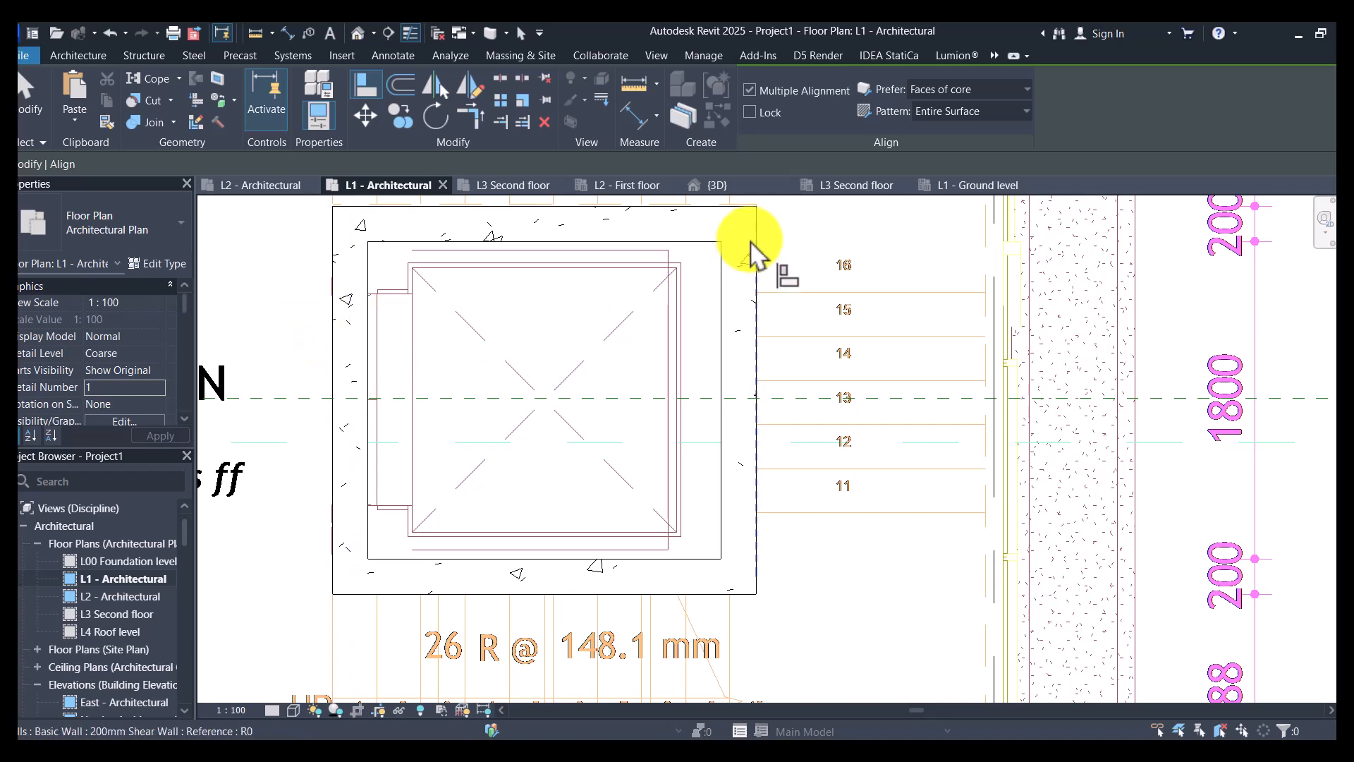
scroll(729, 369, "down", 3)
key("Escape")
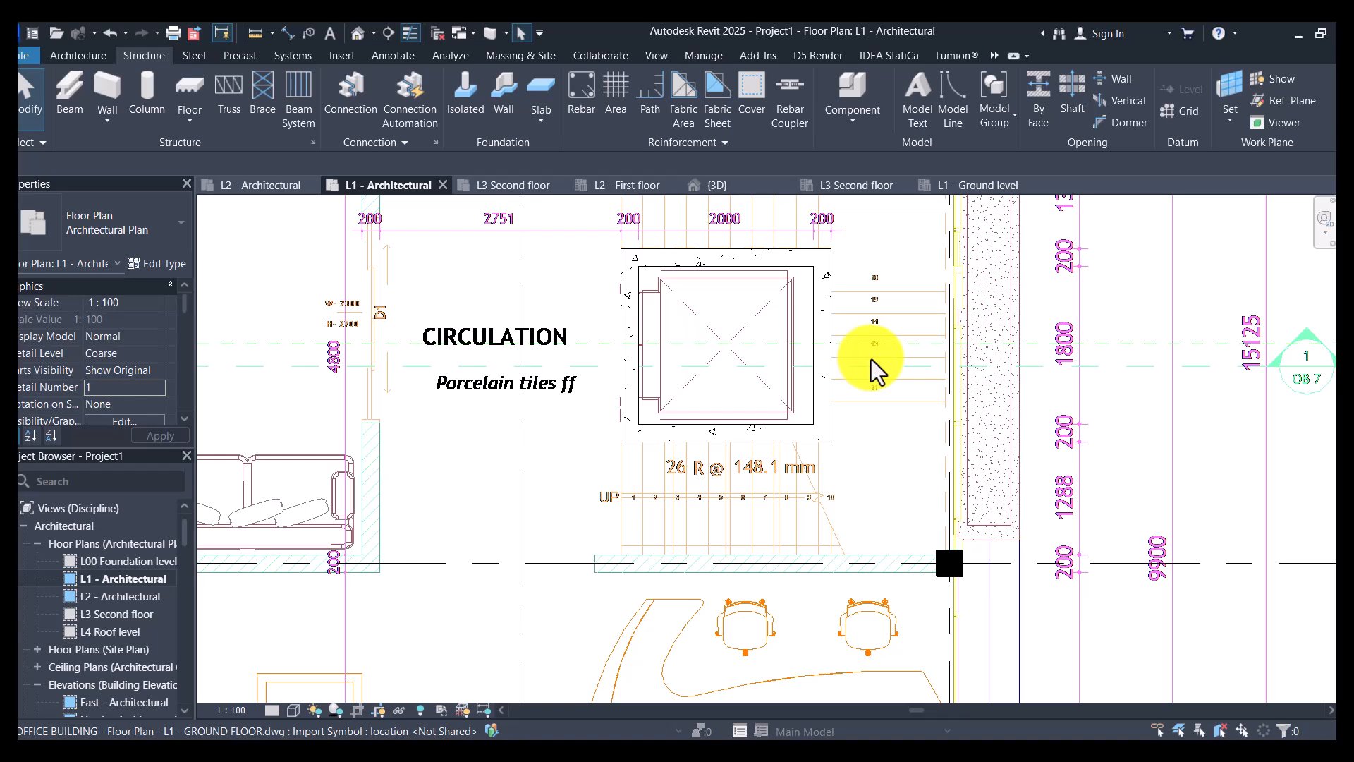
- Inspect the lift shaft's shear walls within the structural frame in the default 3D view from several sides
left_click(358, 35)
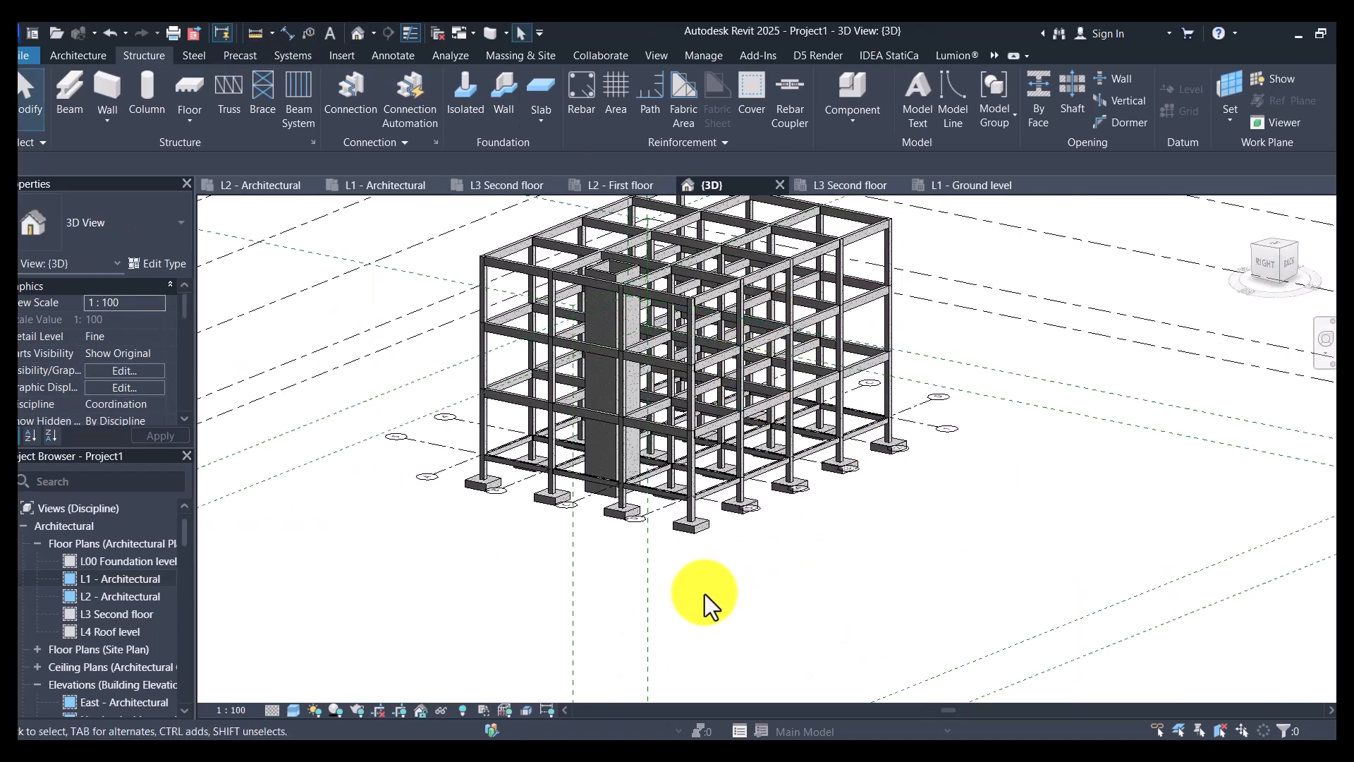
scroll(698, 550, "up", 3)
scroll(635, 547, "down", 5)
middle_click_drag(584, 565, 1082, 629, "shift")
scroll(624, 356, "up", 5)
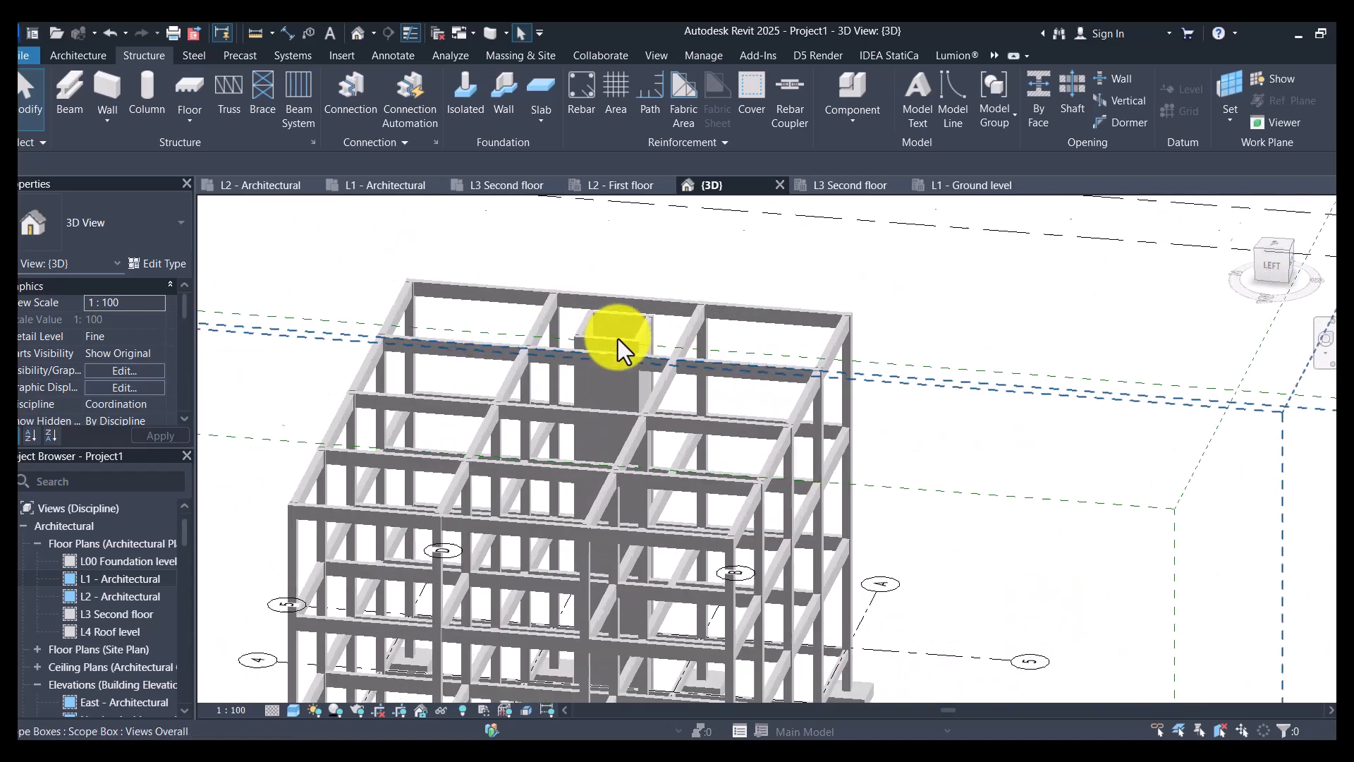
middle_click_drag(1097, 293, 970, 288, "shift")
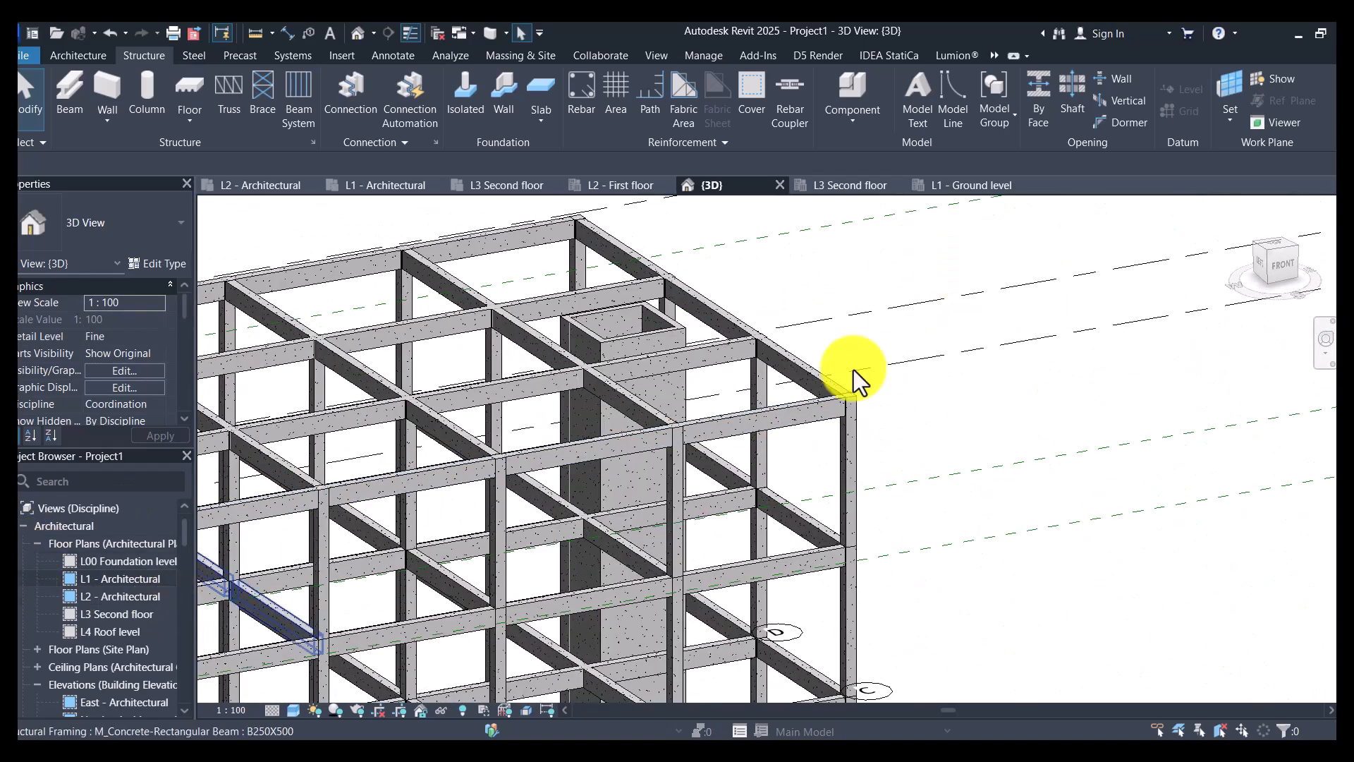
scroll(841, 348, "down", 1)
scroll(841, 348, "down", 3)
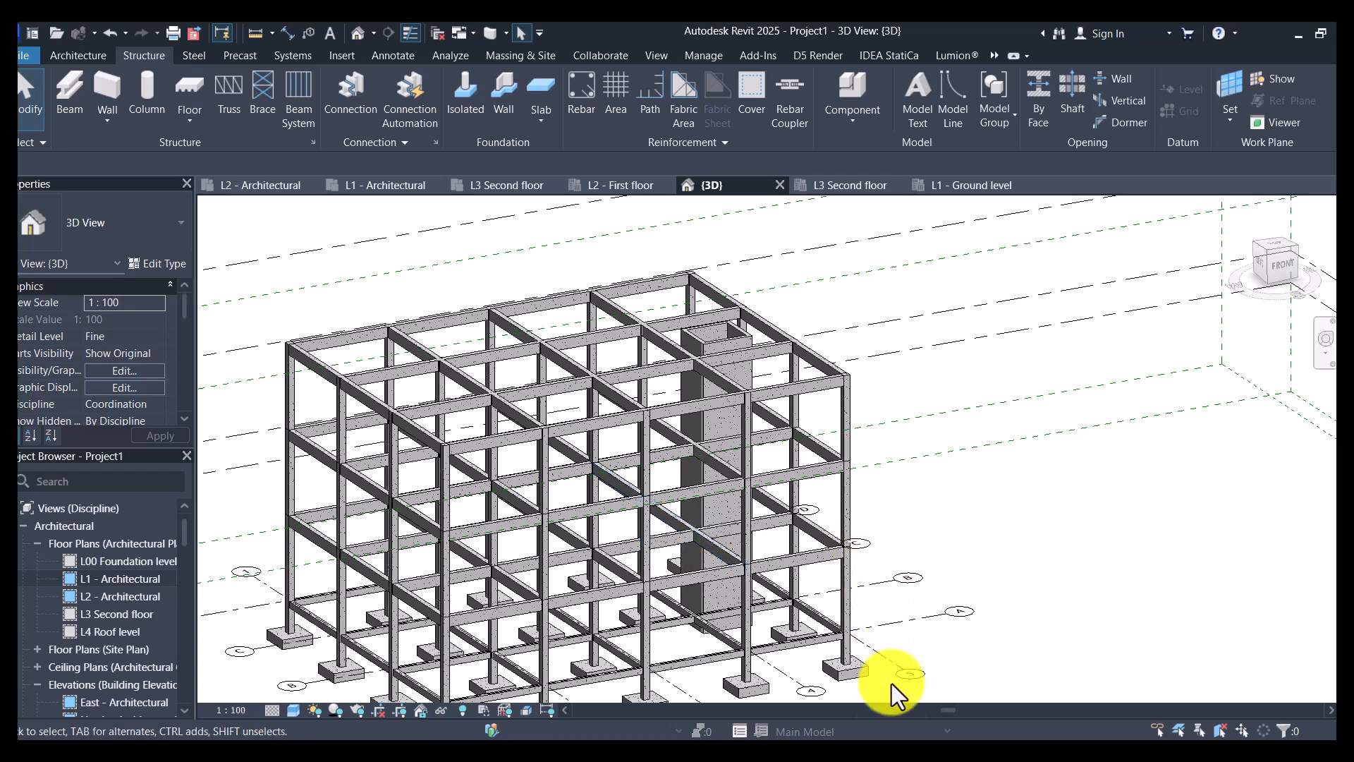
- Switch to the image viewer and examine the building's facade and roof in Screenshot 2024-11-12 223556.png and 223537.png, then return to Revit
left_click(932, 739)
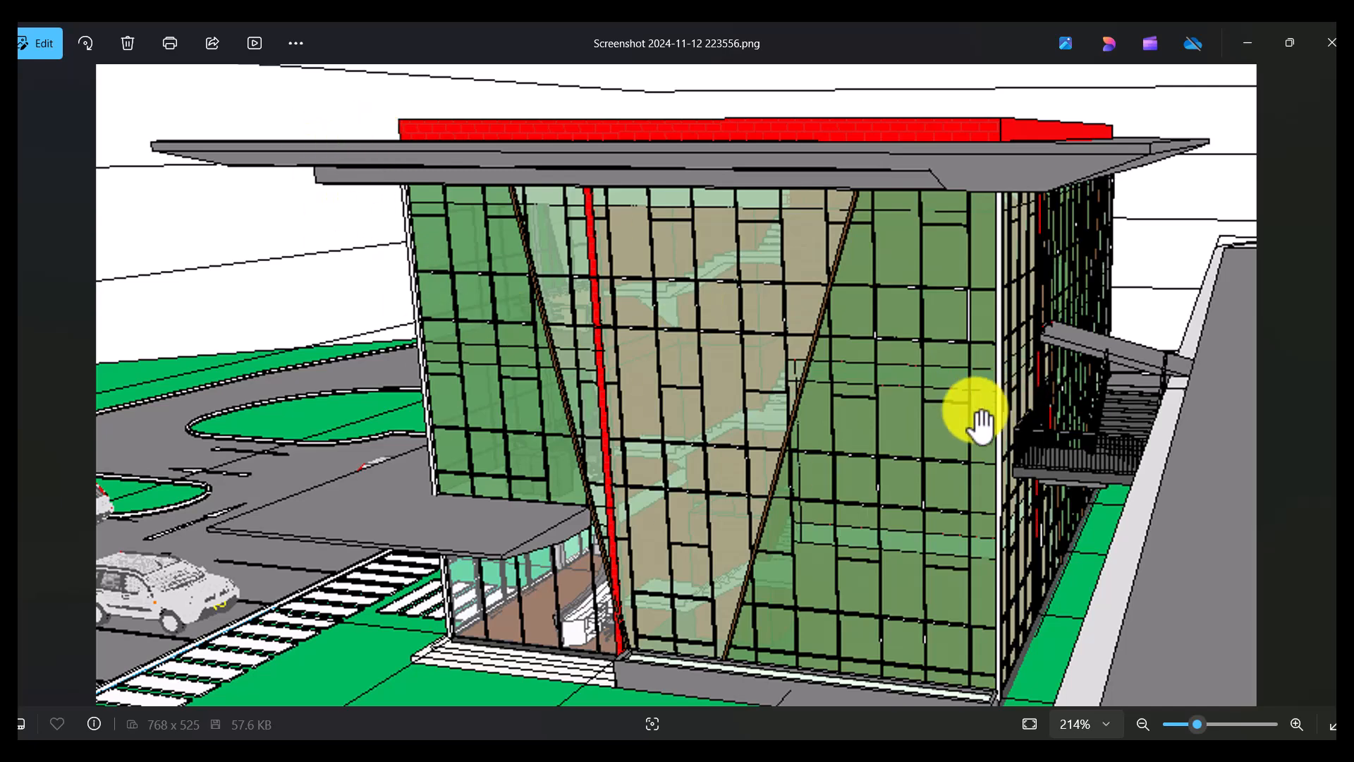
scroll(811, 474, "down", 2)
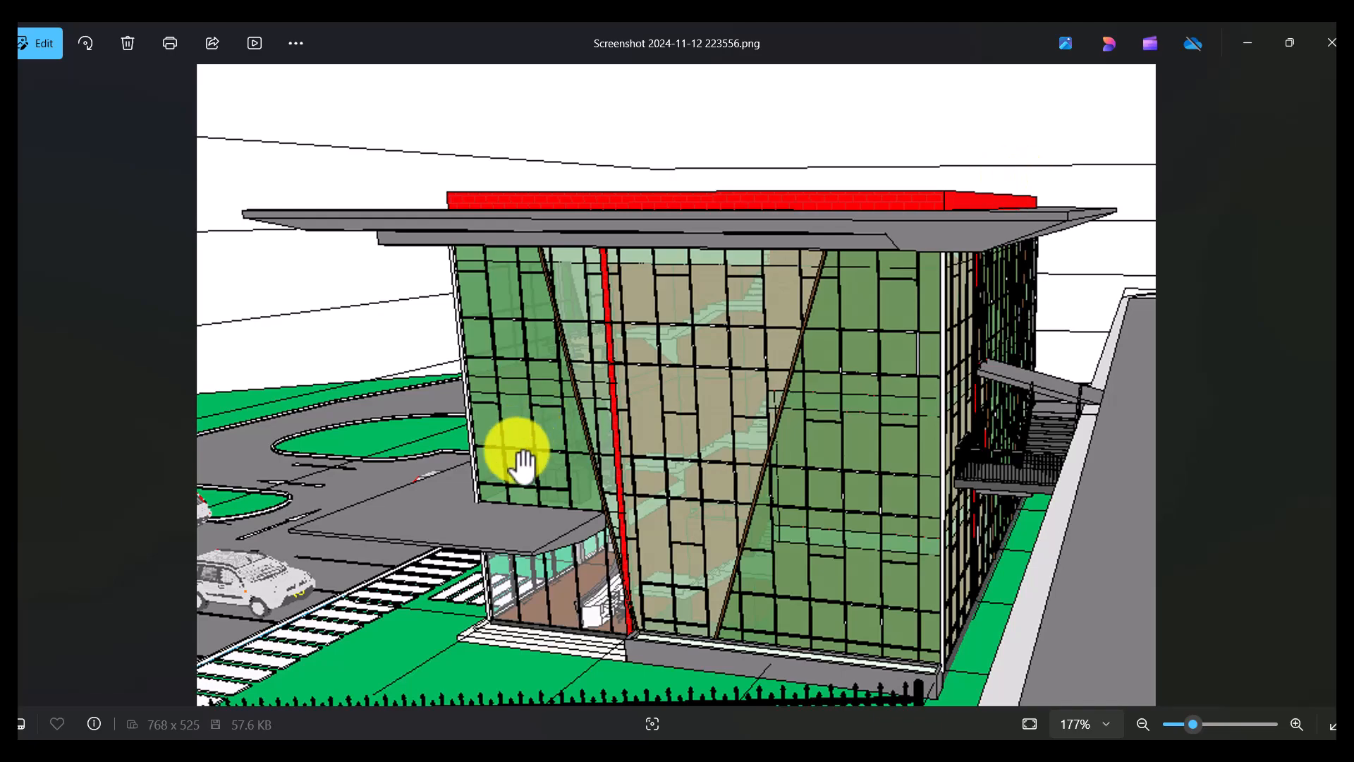
scroll(364, 404, "down", 3)
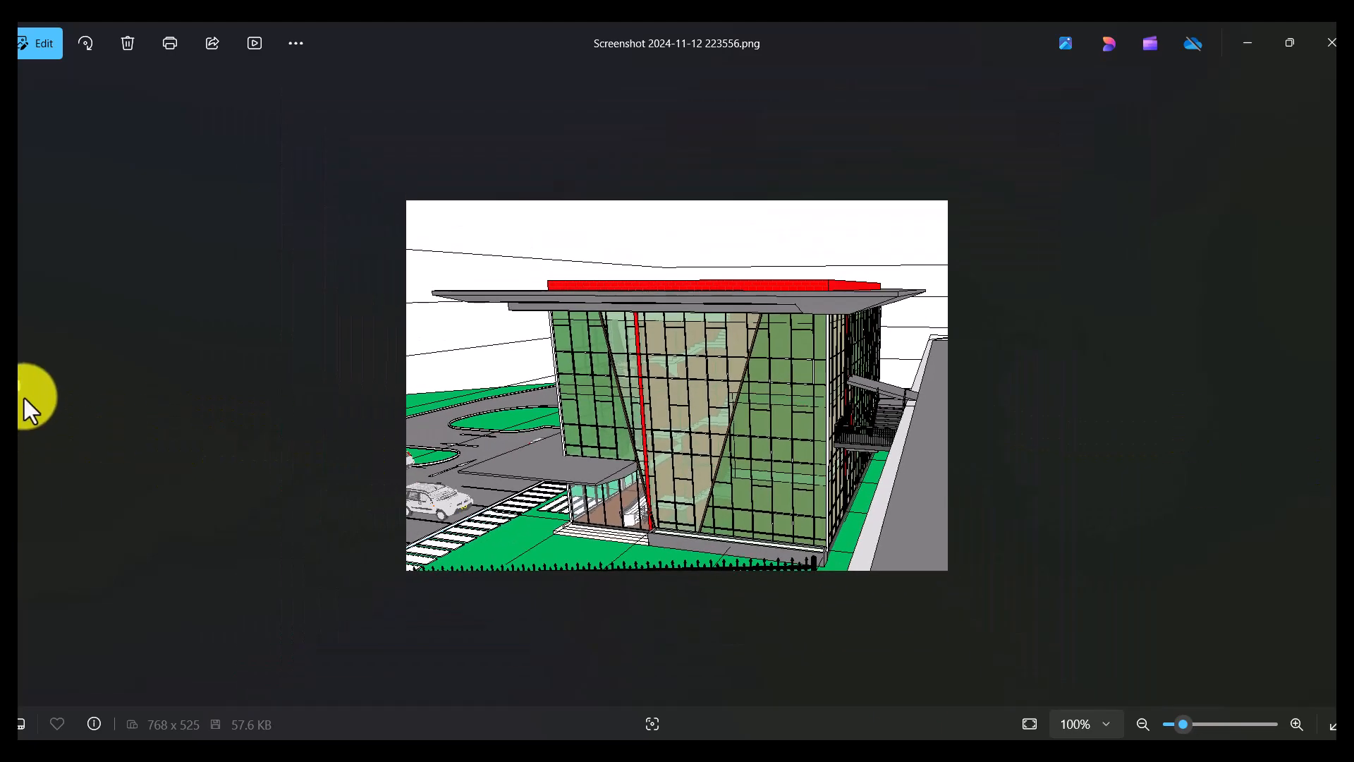
left_click(30, 409)
scroll(771, 265, "up", 4)
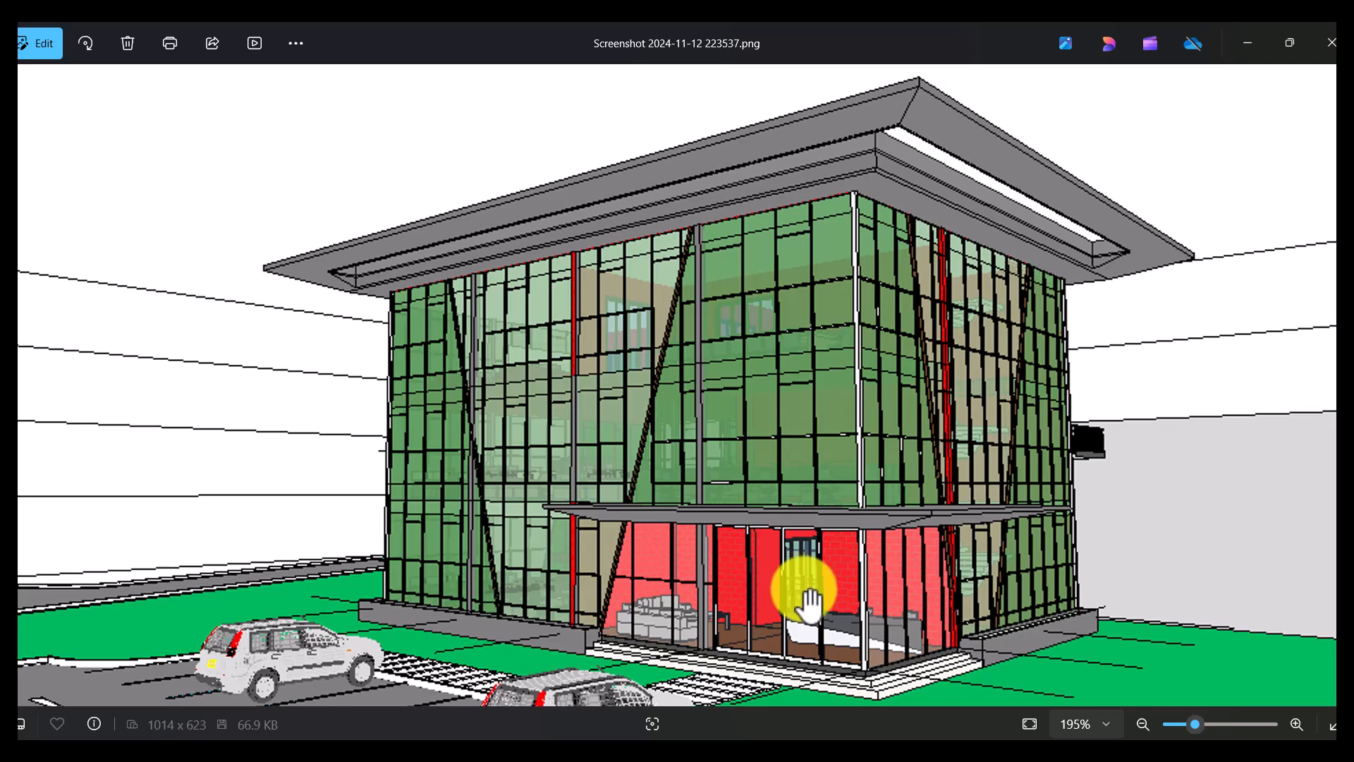
scroll(818, 642, "up", 3)
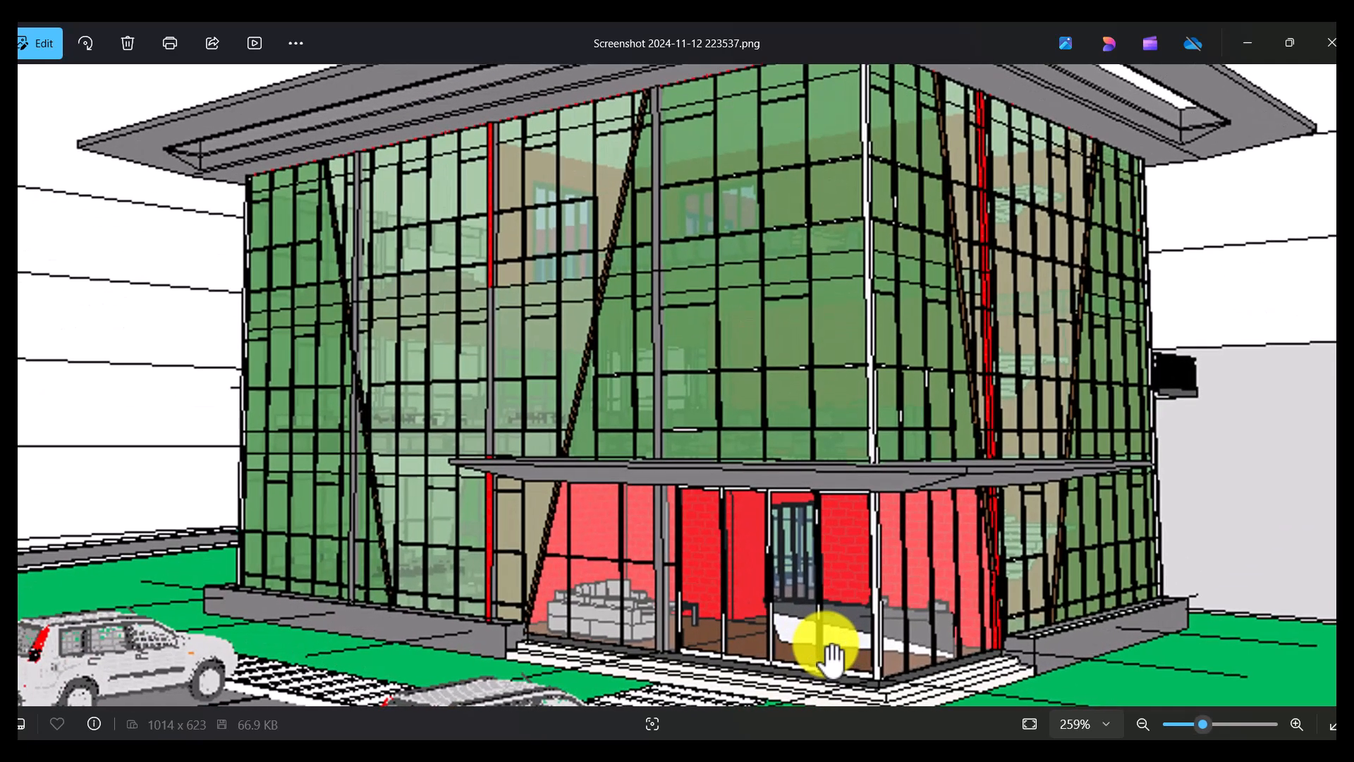
scroll(811, 604, "down", 3)
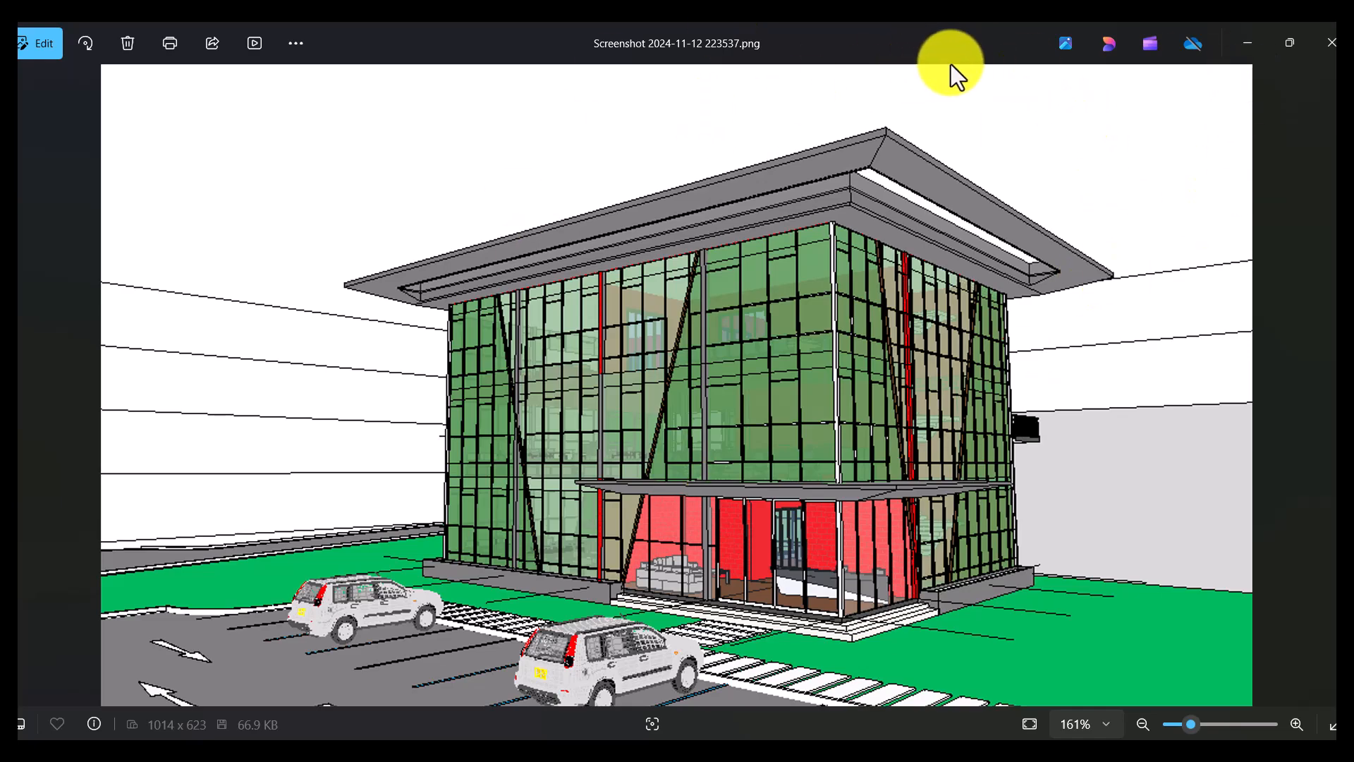
left_click(1247, 46)
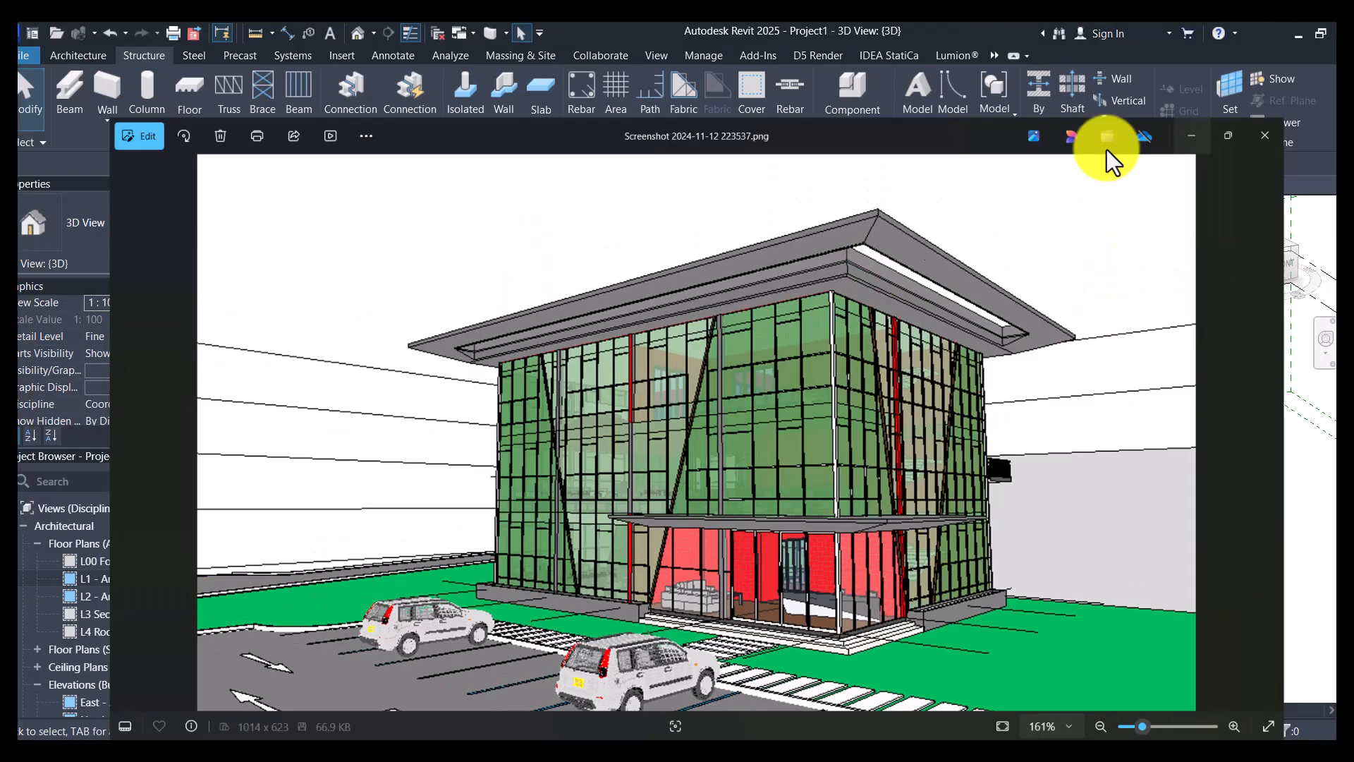
- Select all the B250X500 beams at roof level in both directions of the structural frame
scroll(503, 430, "up", 2)
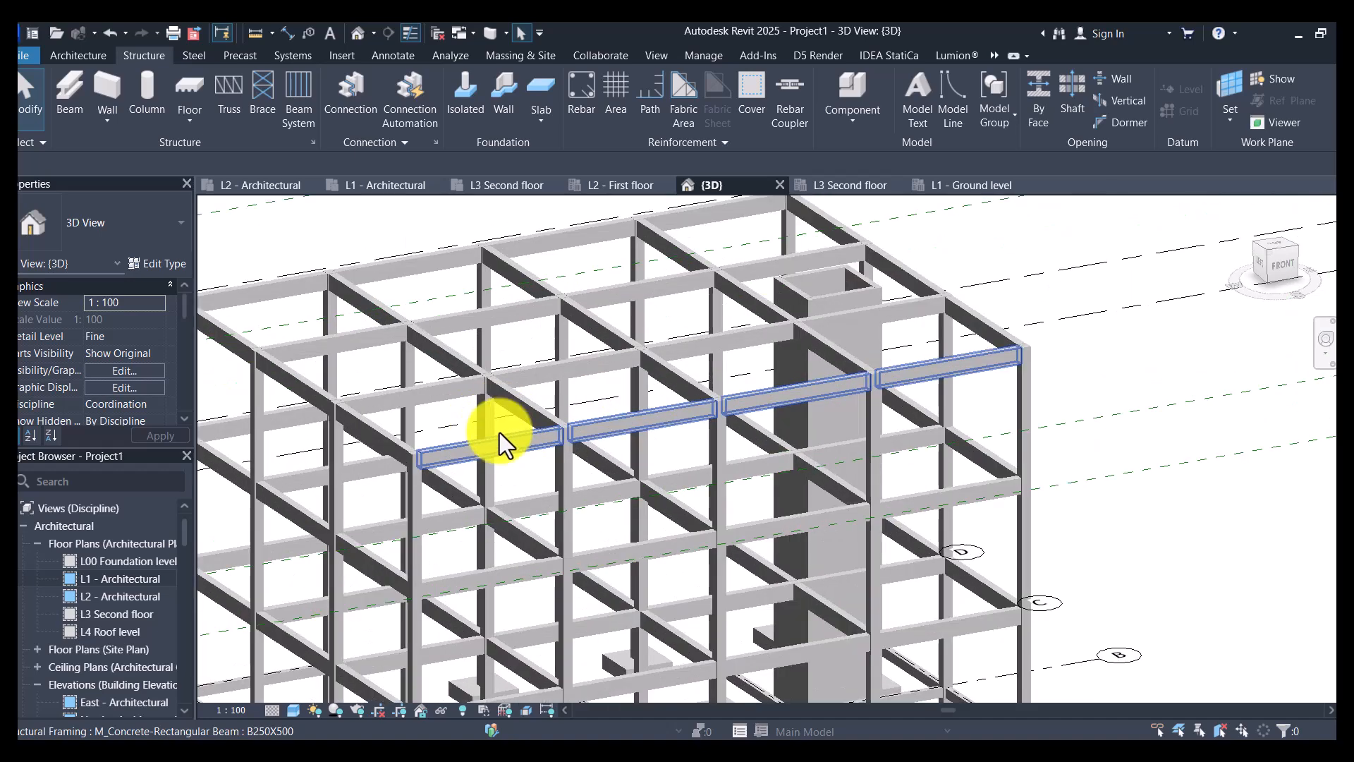
left_click(498, 440)
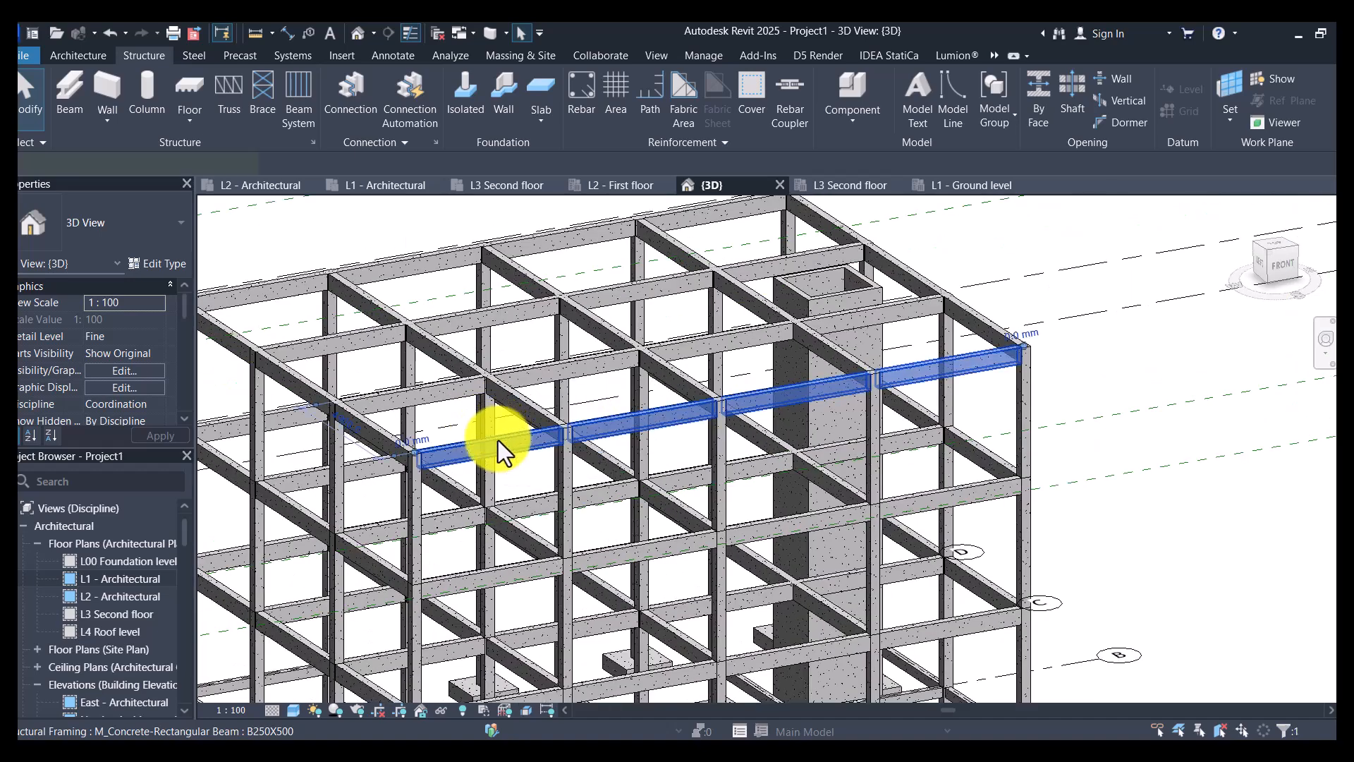
scroll(543, 332, "up", 3)
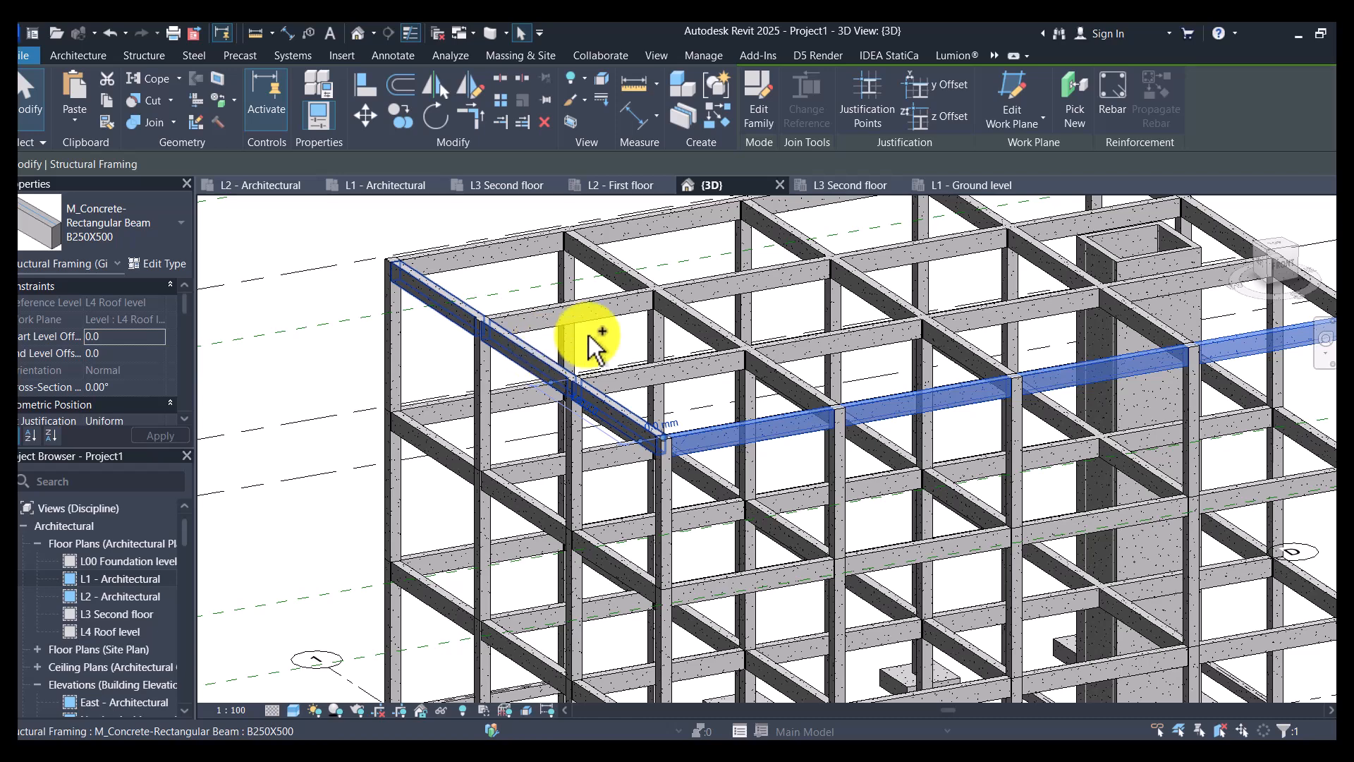
left_click(677, 310, "ctrl")
left_click(593, 307, "ctrl")
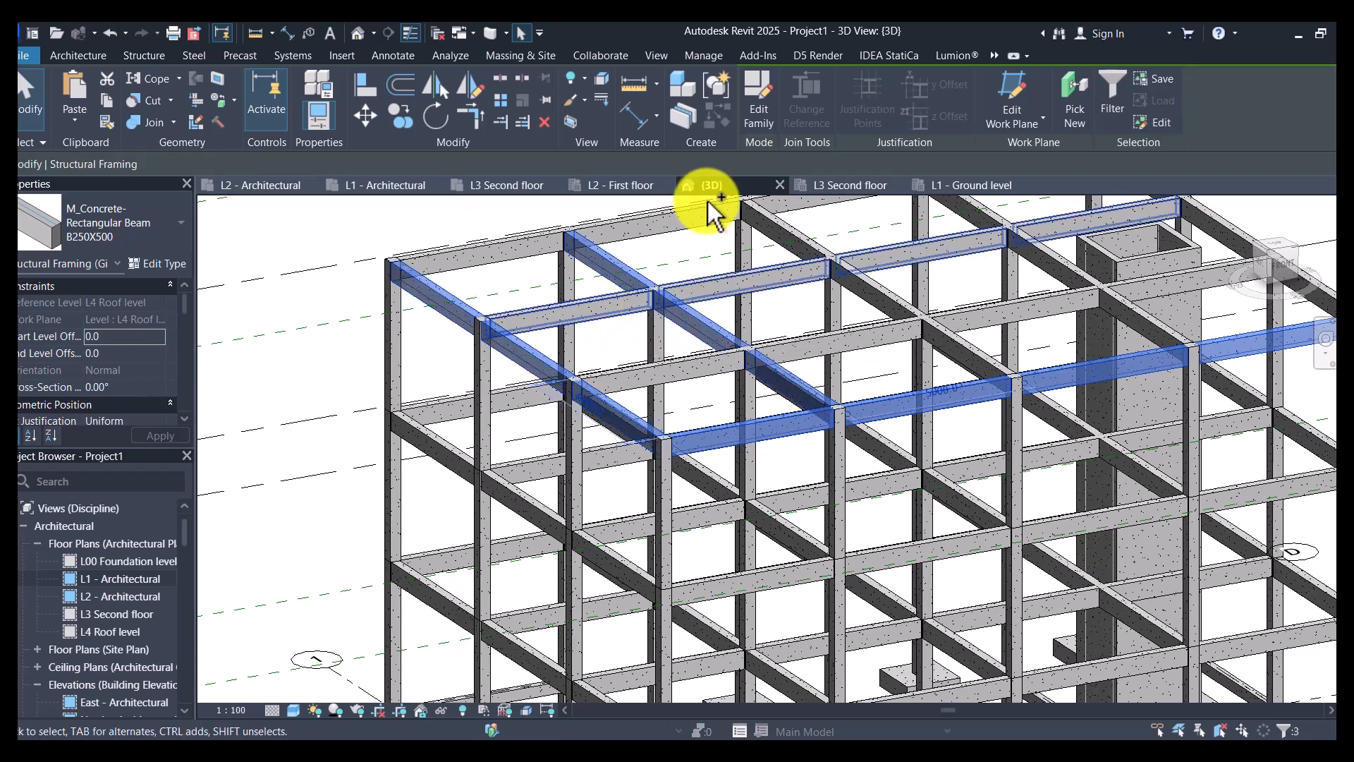
left_click(667, 216, "ctrl")
left_click(869, 302, "ctrl")
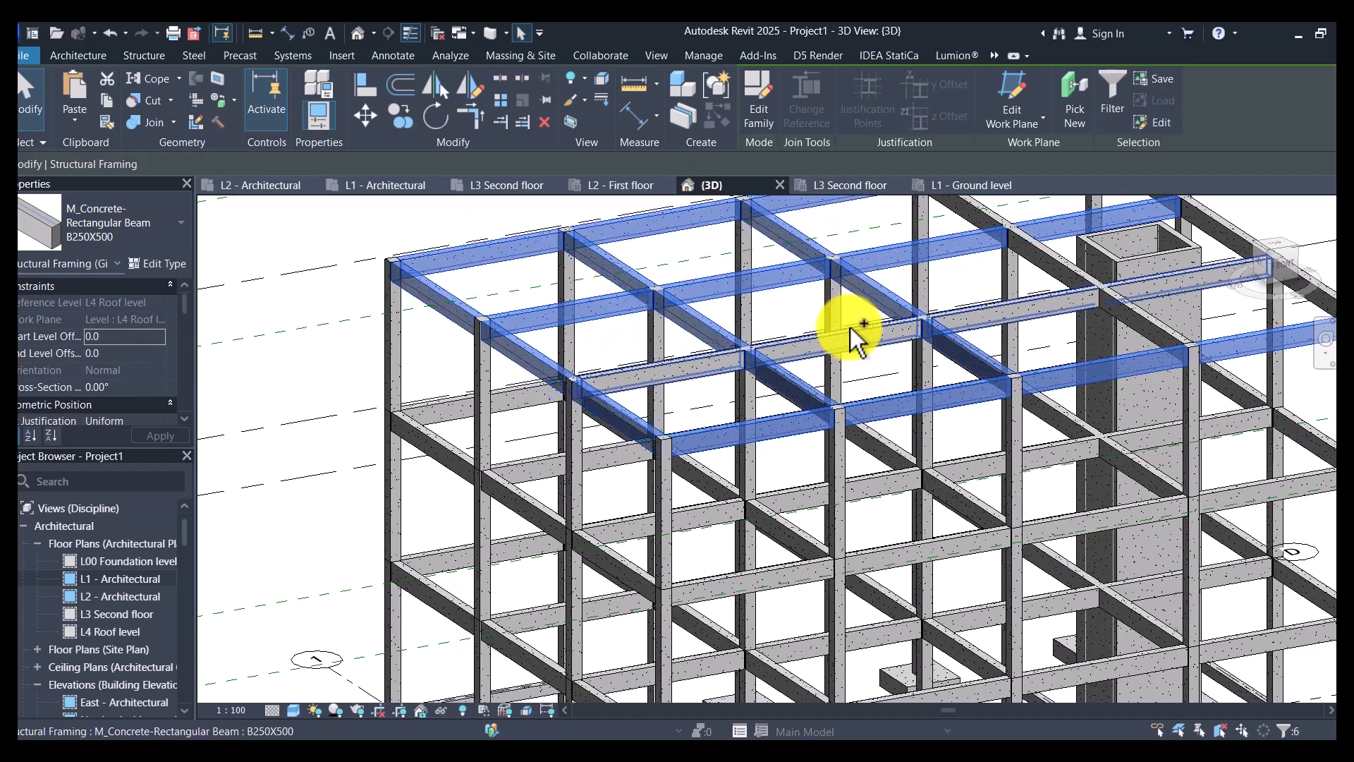
left_click(1040, 279, "ctrl")
scroll(1073, 247, "down", 3)
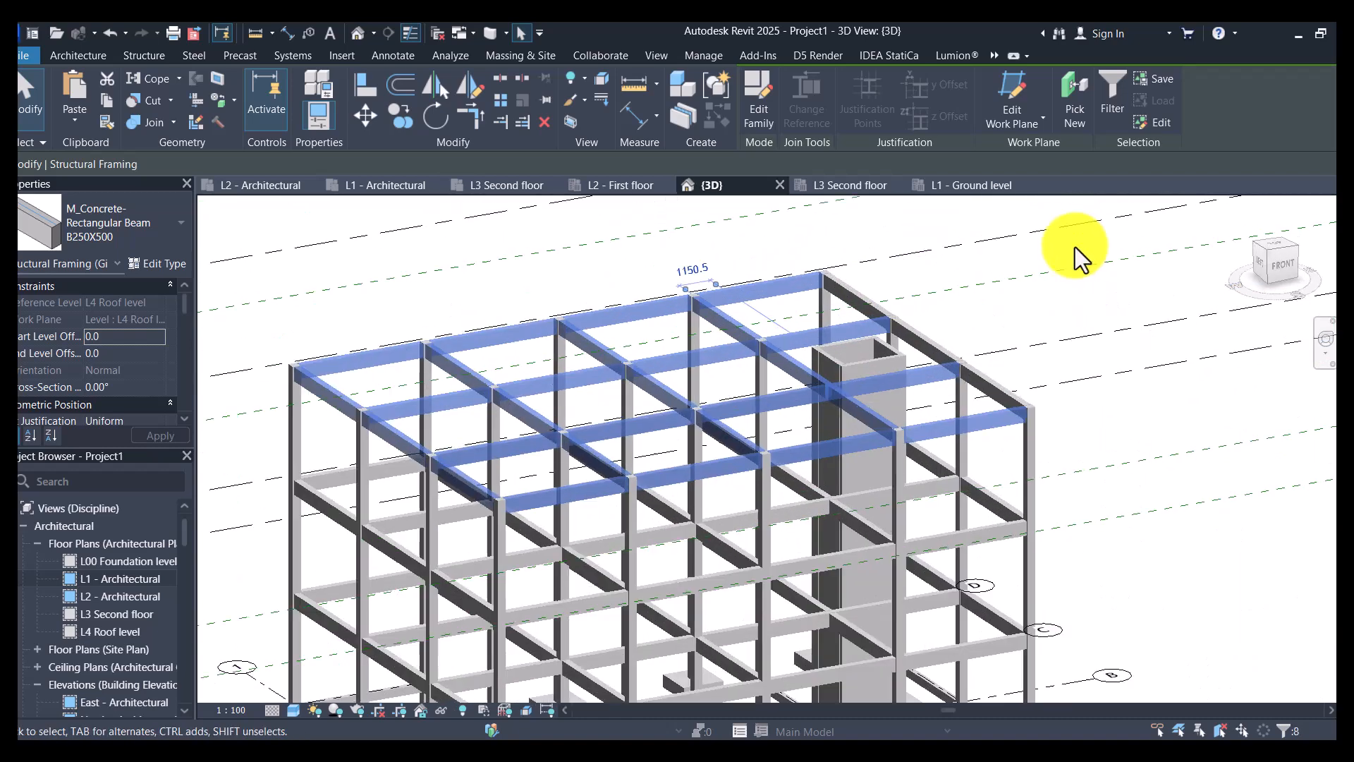
scroll(916, 345, "up", 2)
left_click(869, 395, "ctrl")
left_click(866, 390, "ctrl")
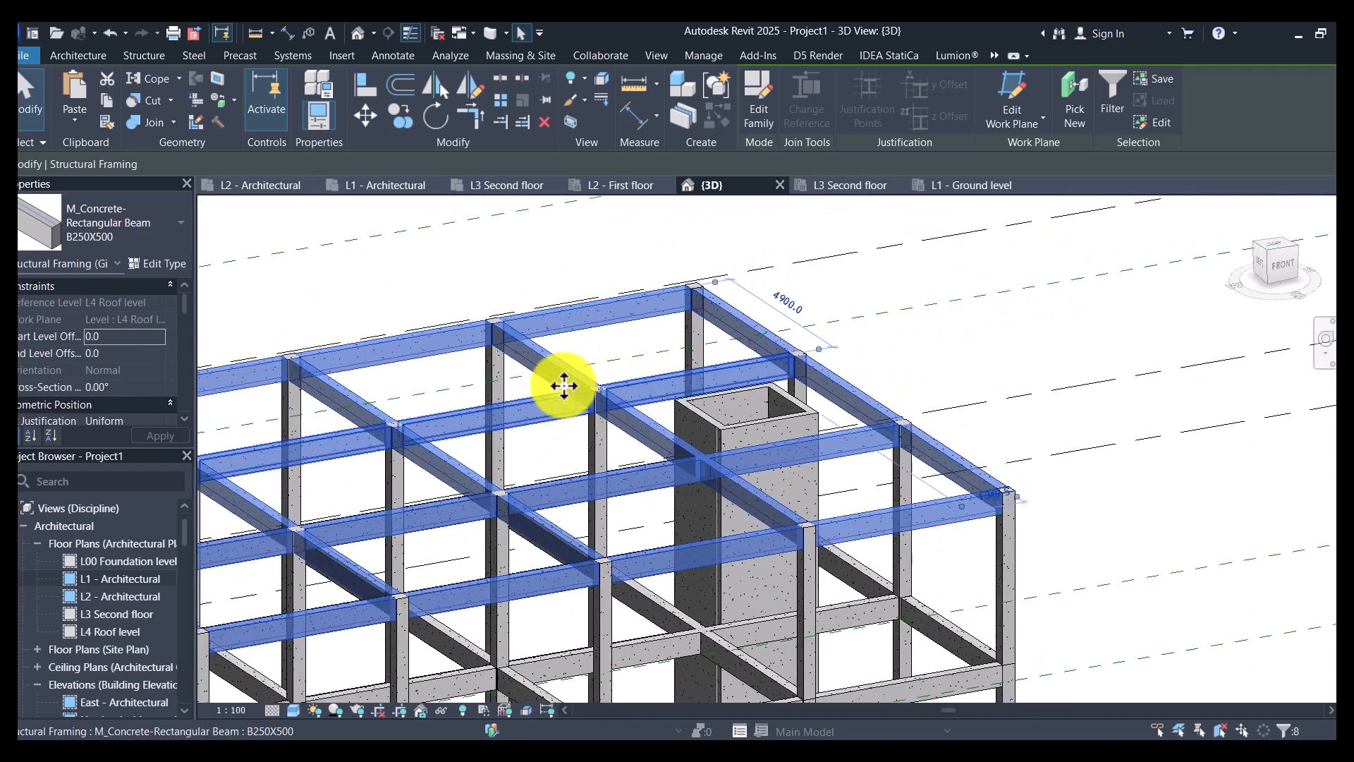
- Duplicate the selected roof beams' type under the name Ring Beam 200x300
scroll(1171, 369, "down", 3)
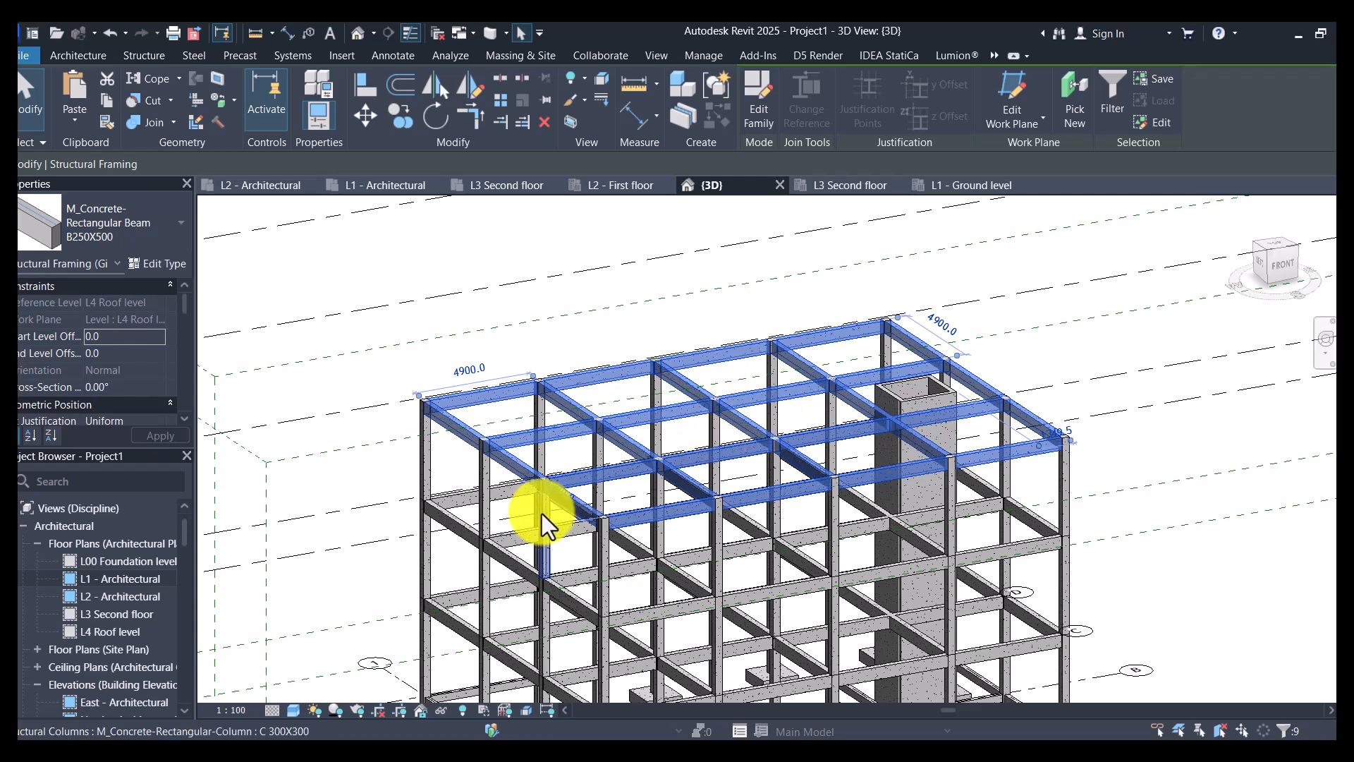
scroll(538, 520, "up", 1)
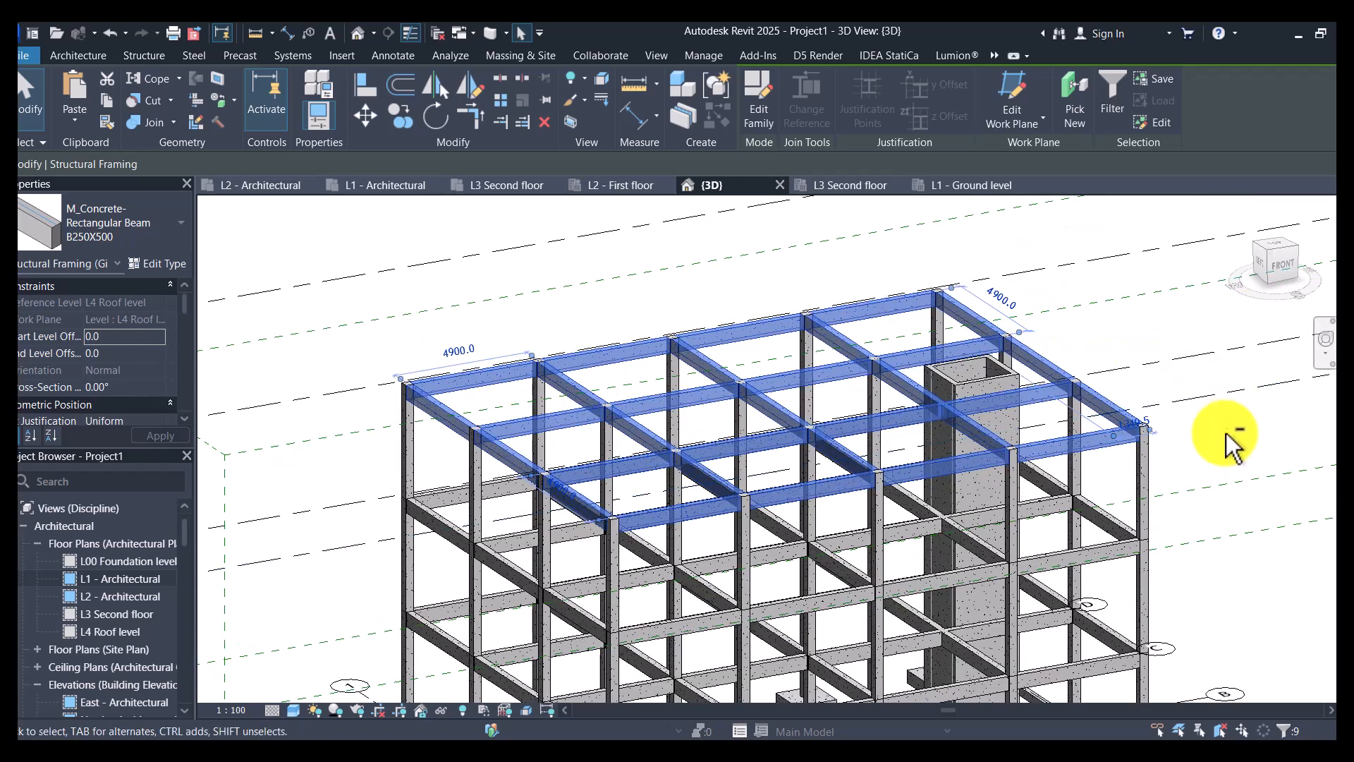
scroll(1216, 479, "down", 4)
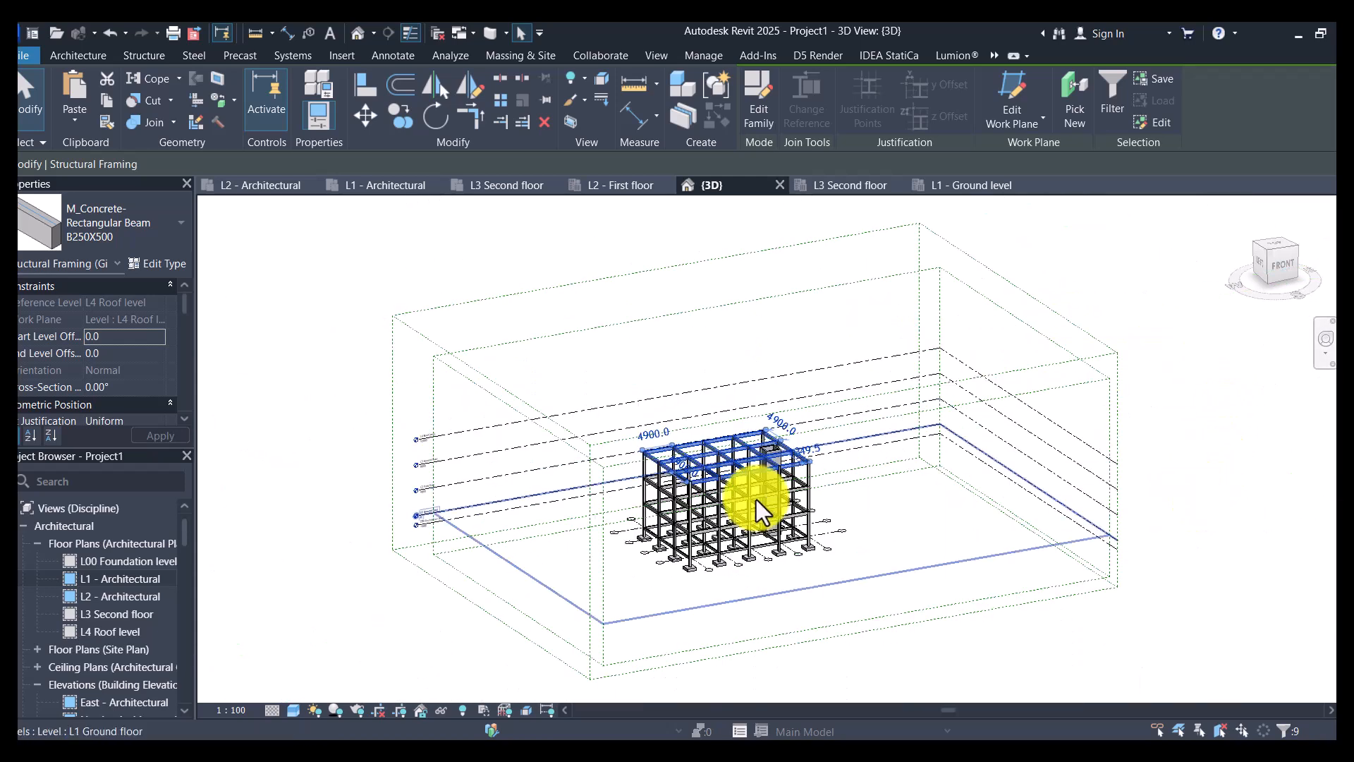
scroll(840, 451, "up", 3)
scroll(869, 437, "up", 3)
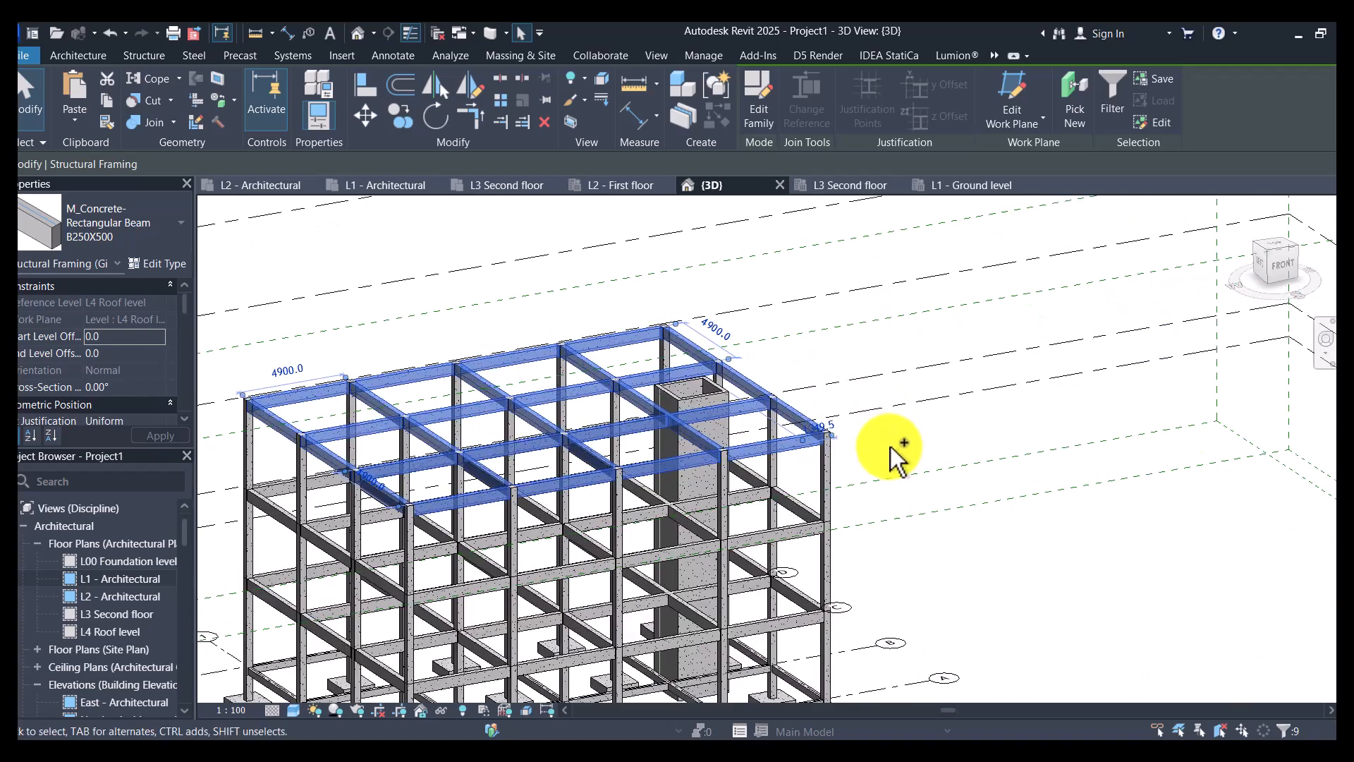
scroll(1044, 384, "down", 3)
middle_click_drag(1044, 465, 902, 554, "shift")
middle_click_drag(880, 530, 926, 446, "shift")
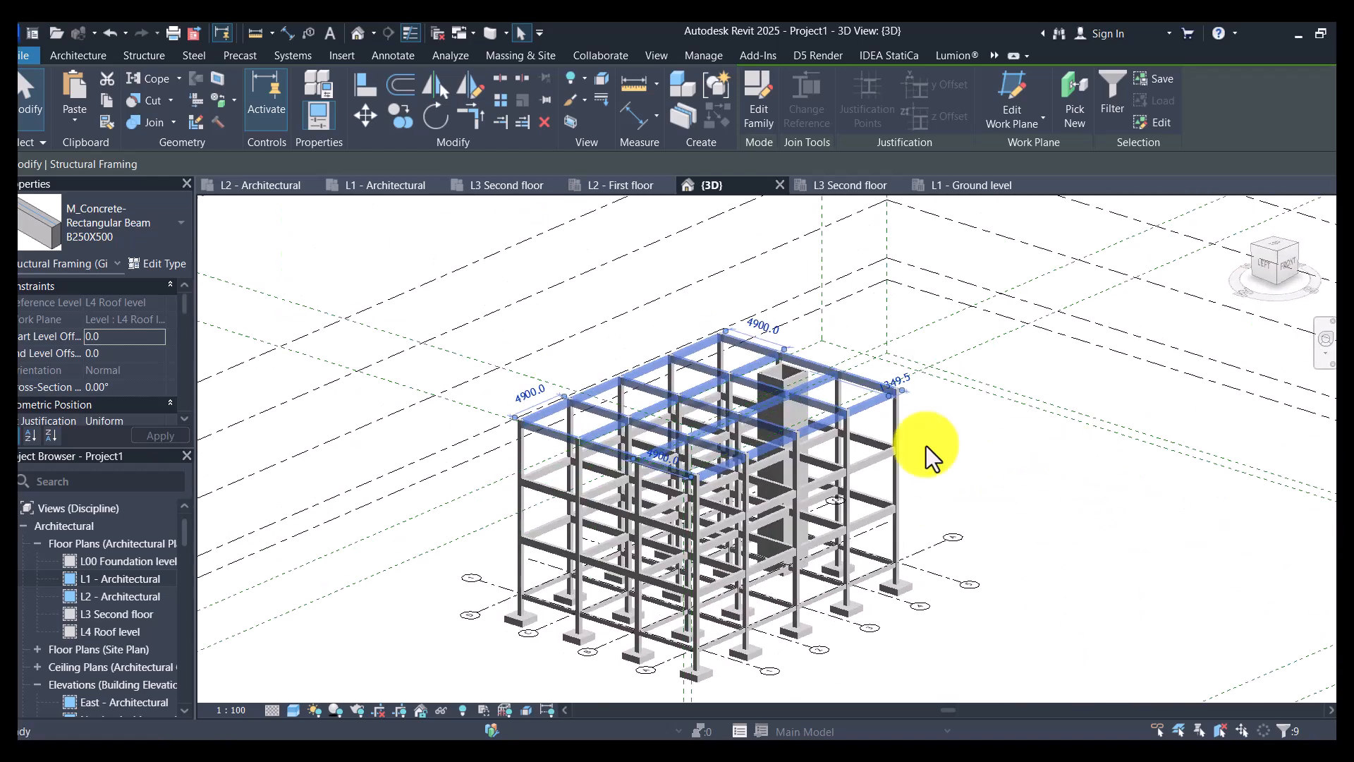
left_click(144, 267)
left_click(1200, 110)
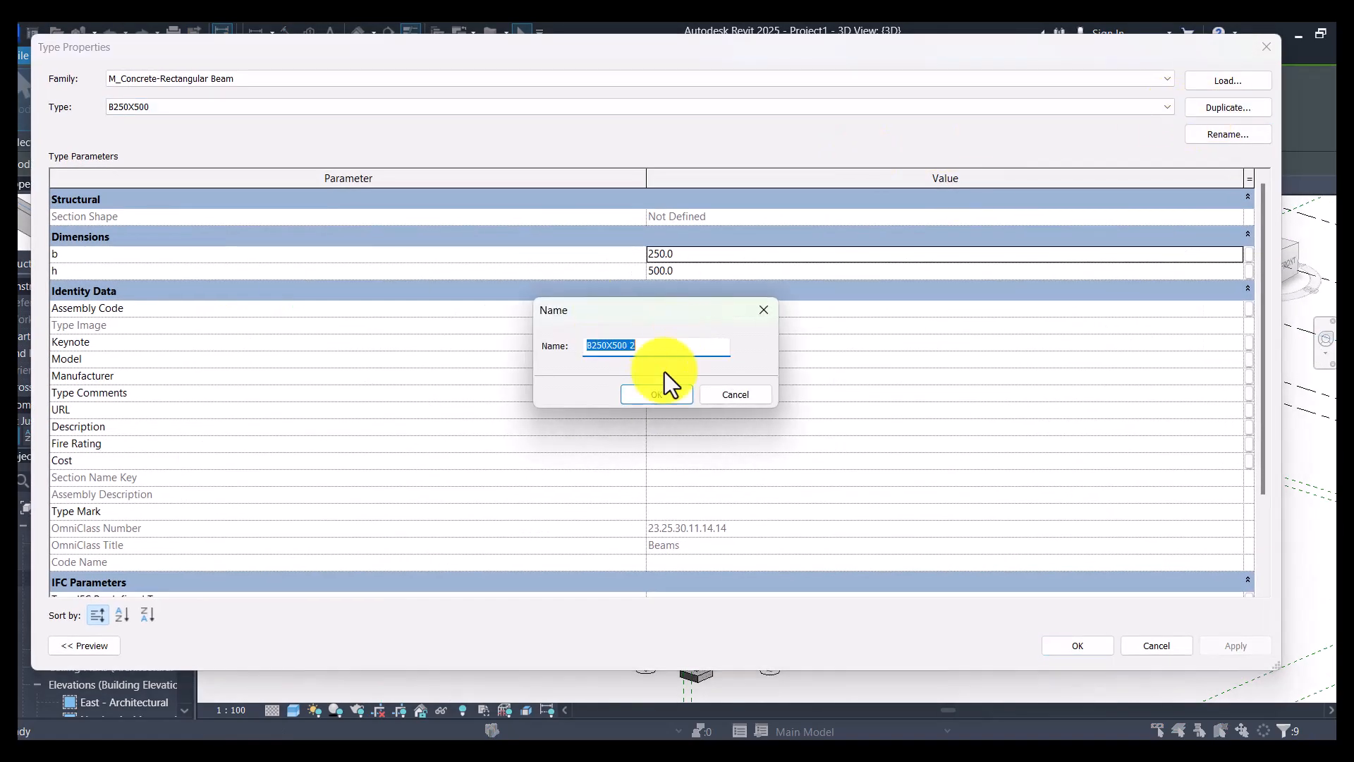
type("R")
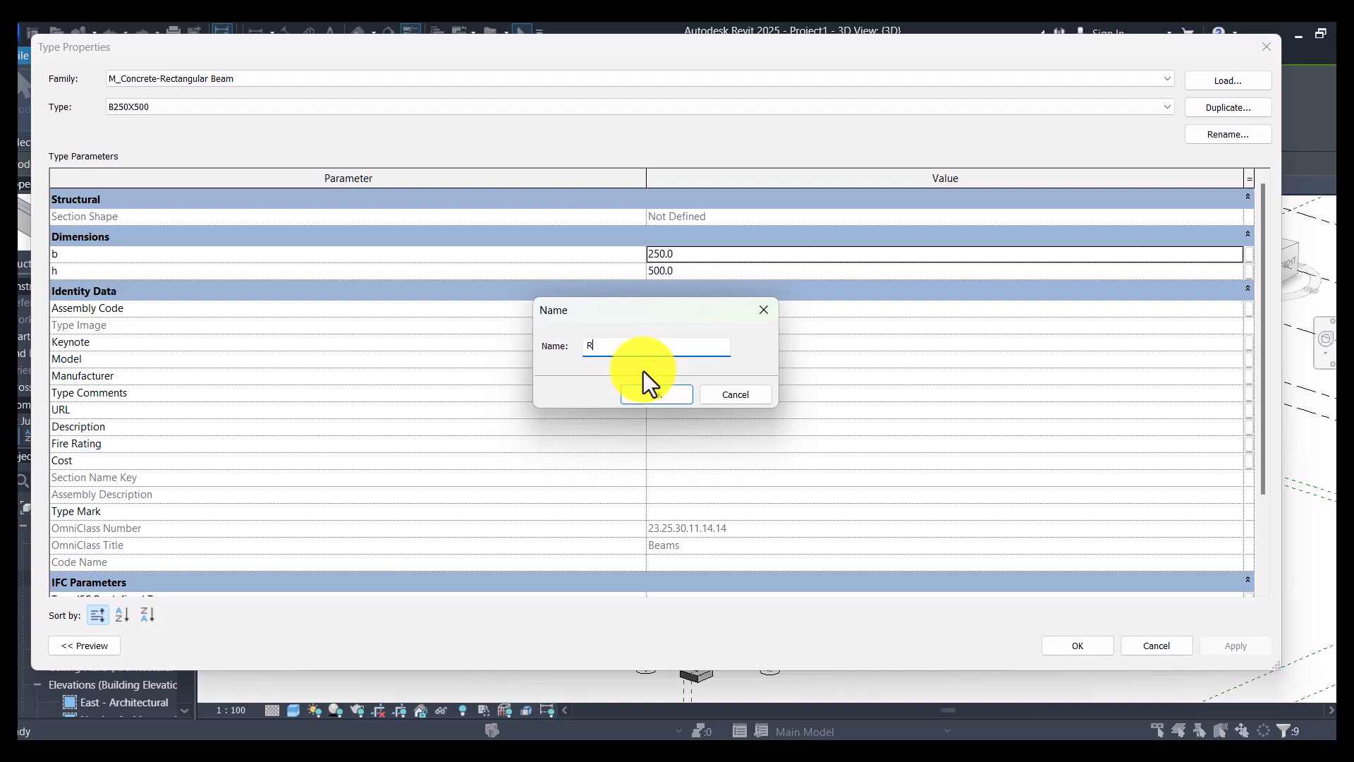
type("in")
key("Return")
- Set the Ring Beam 200x300 type's height h to 300 and width b to 200, apply it and clear the selection
left_click(692, 272)
type("300")
left_click(700, 251)
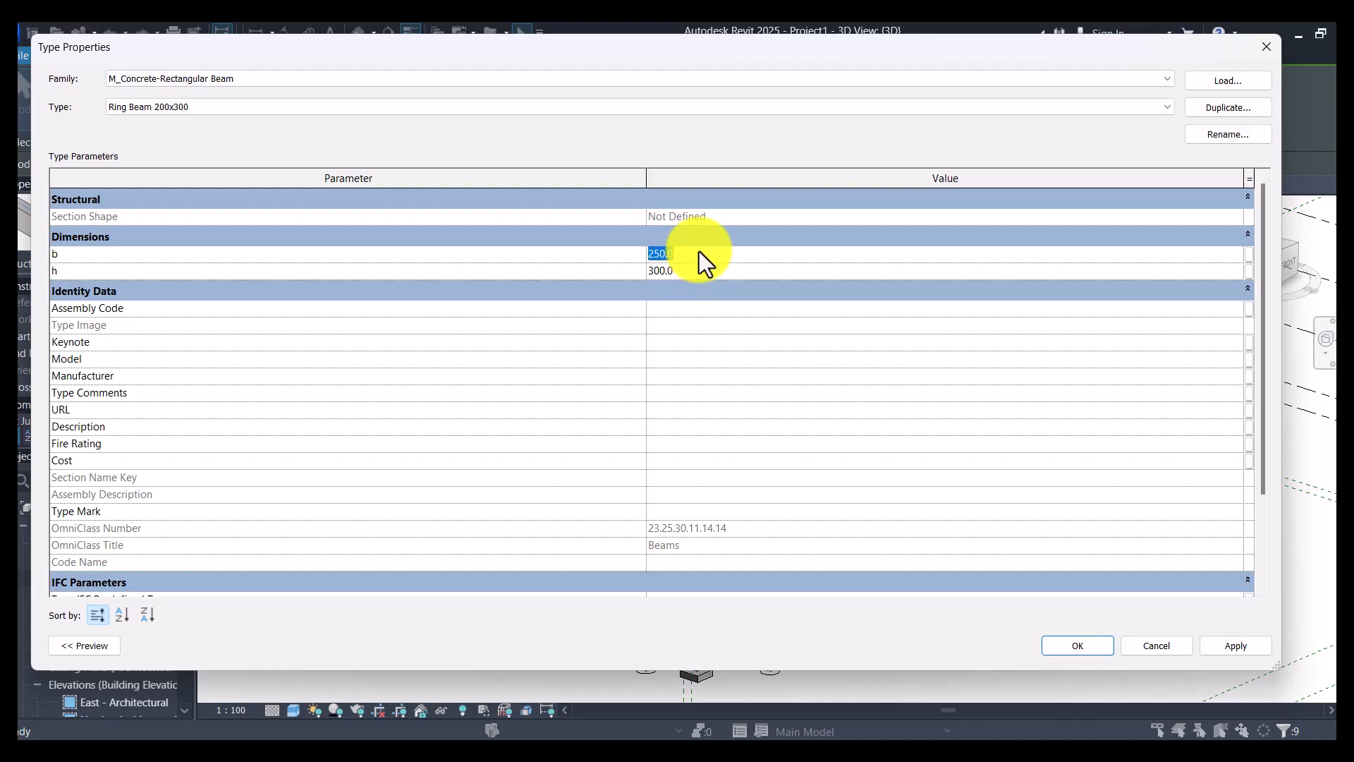
type("20")
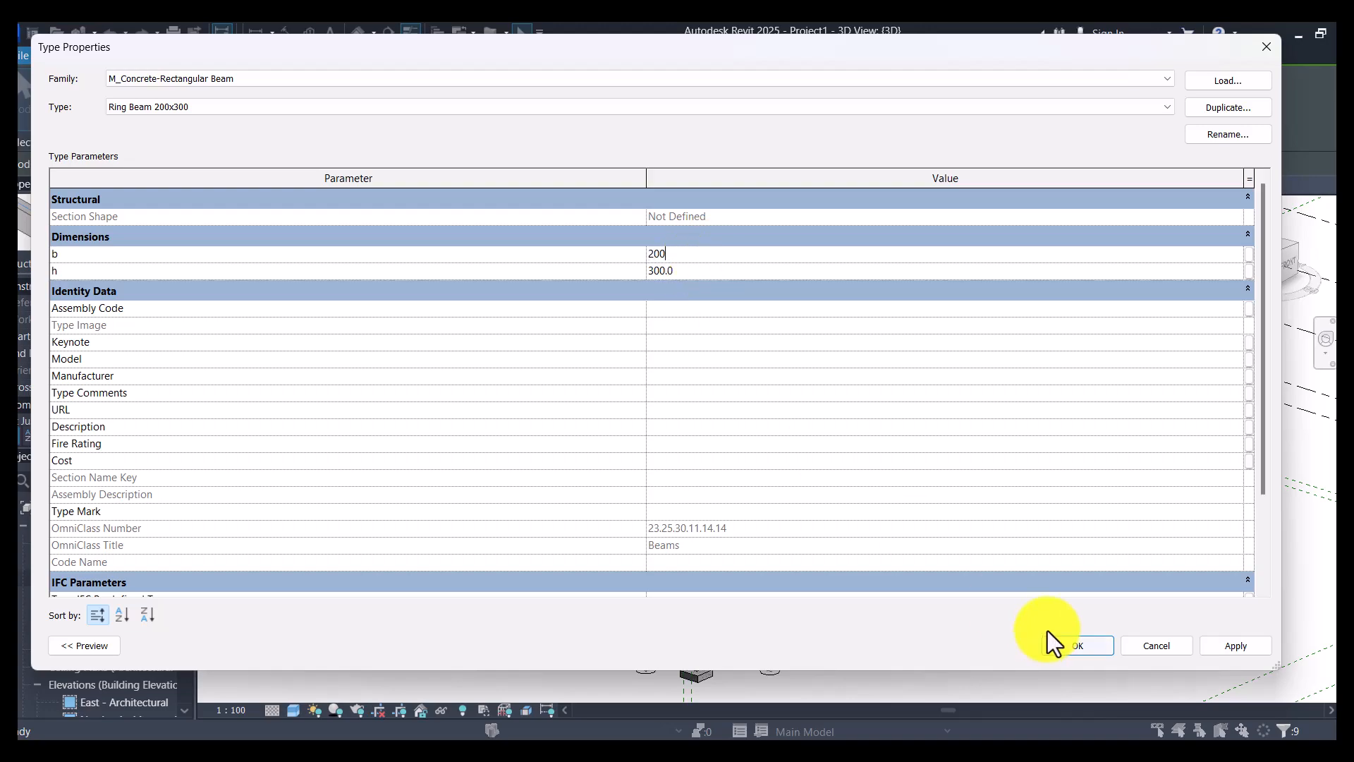
left_click(1086, 640)
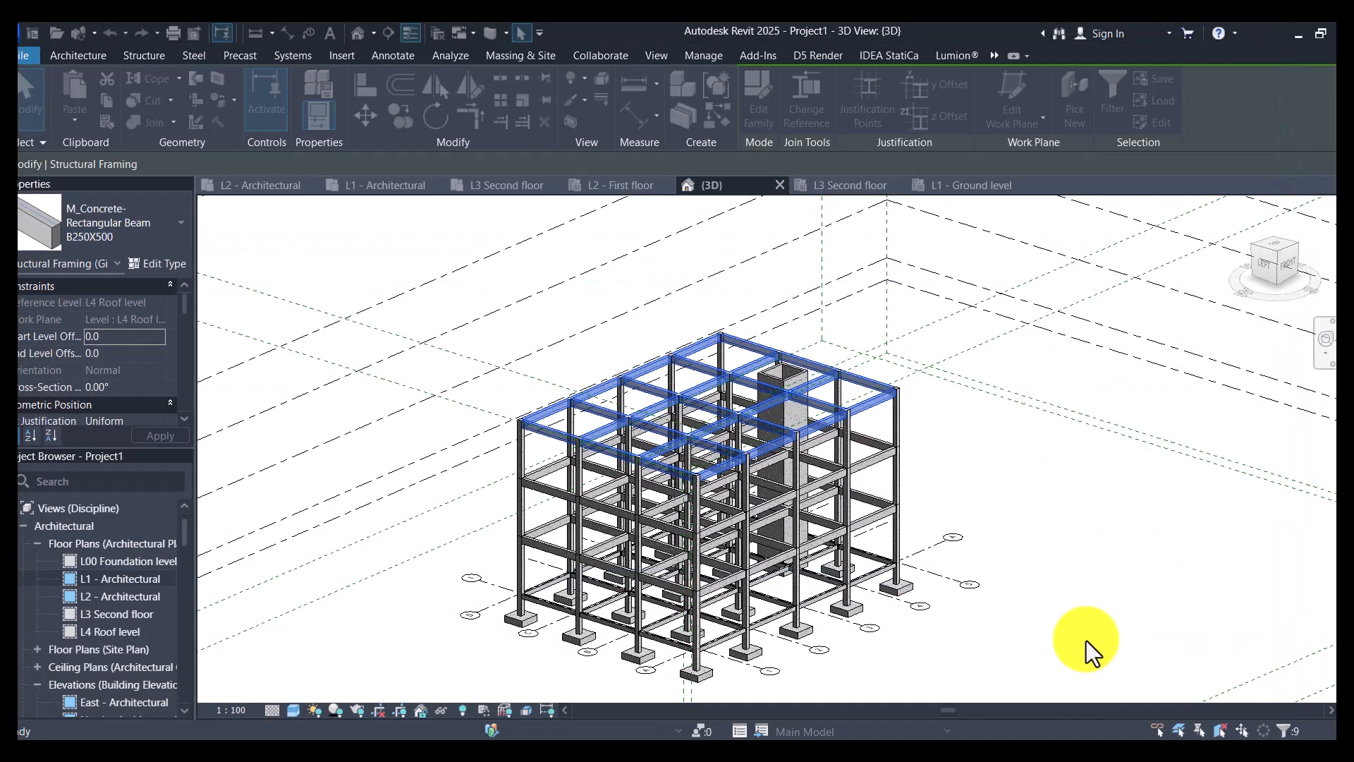
left_click(1095, 549)
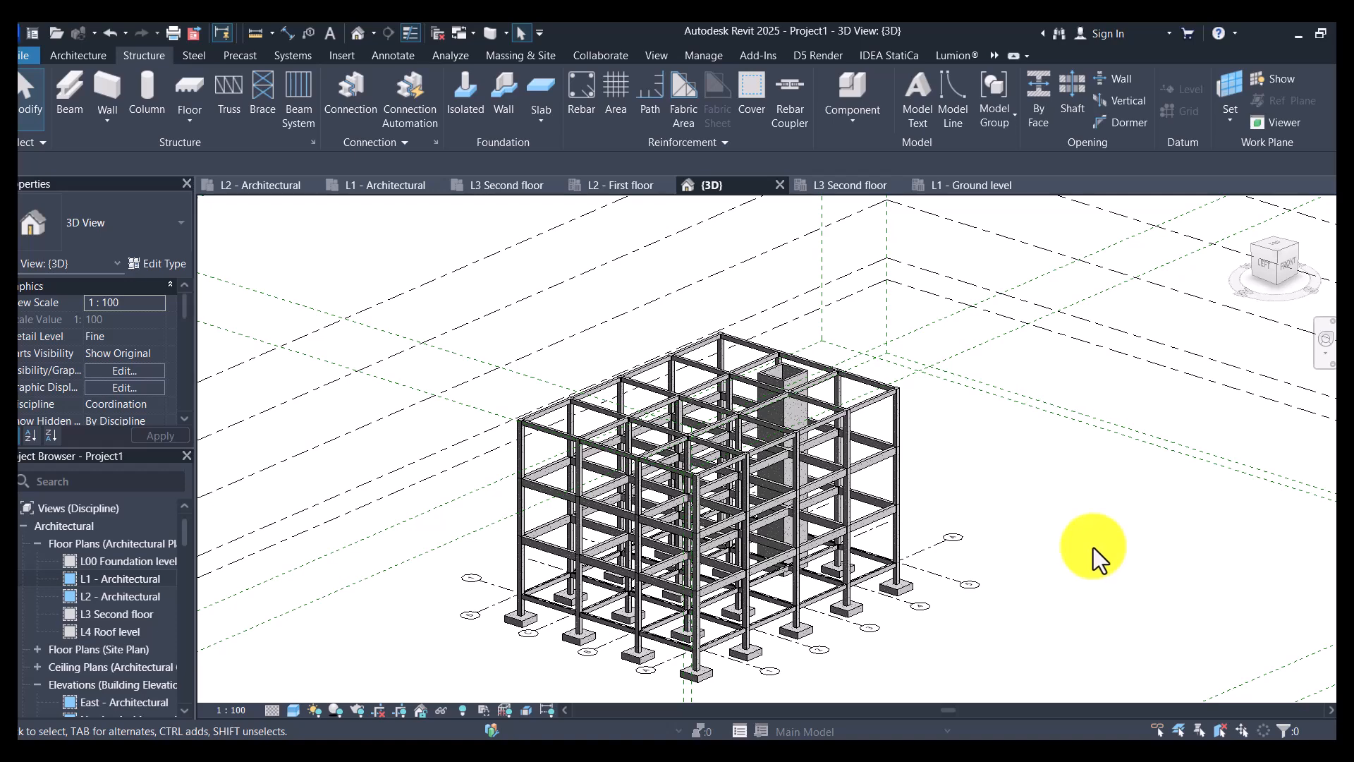
- Open the L1 - Architectural floor plan and close all inactive views
scroll(714, 663, "up", 4)
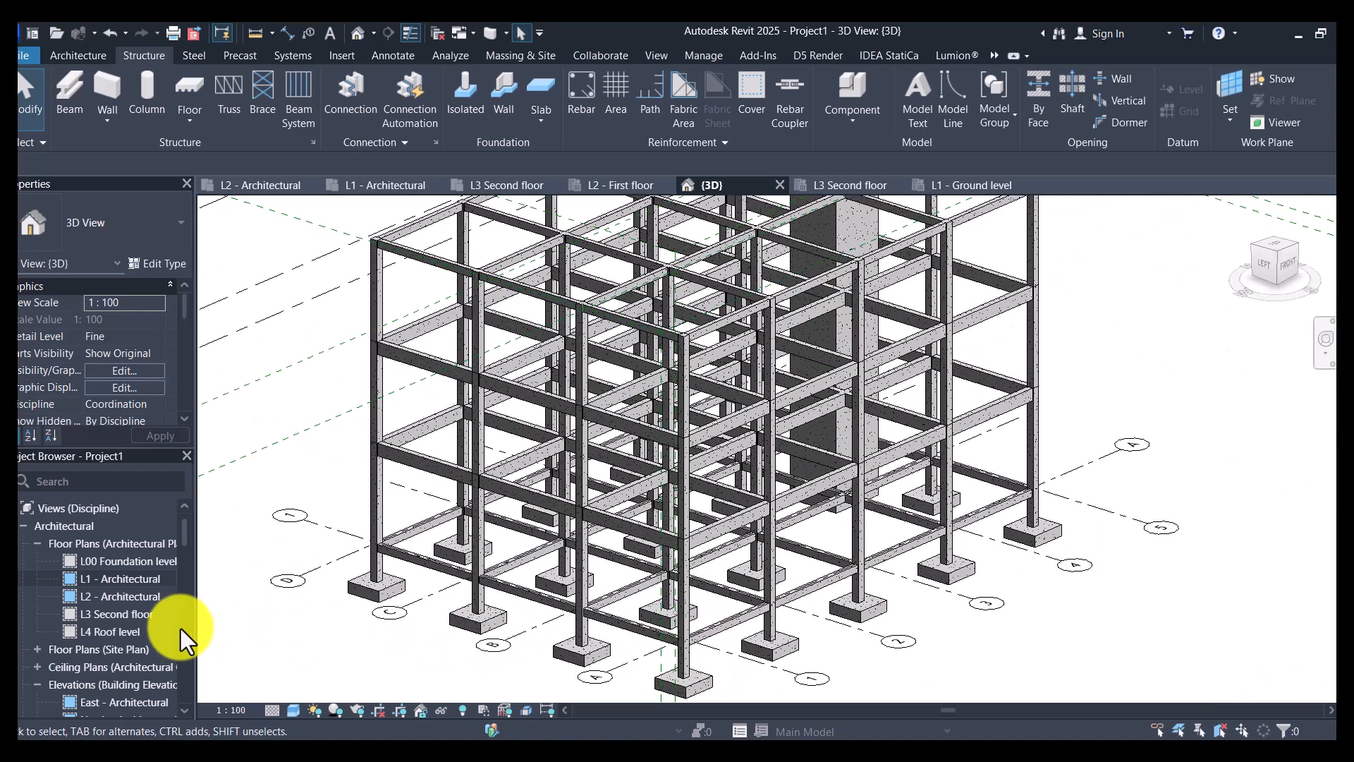
double_click(120, 580)
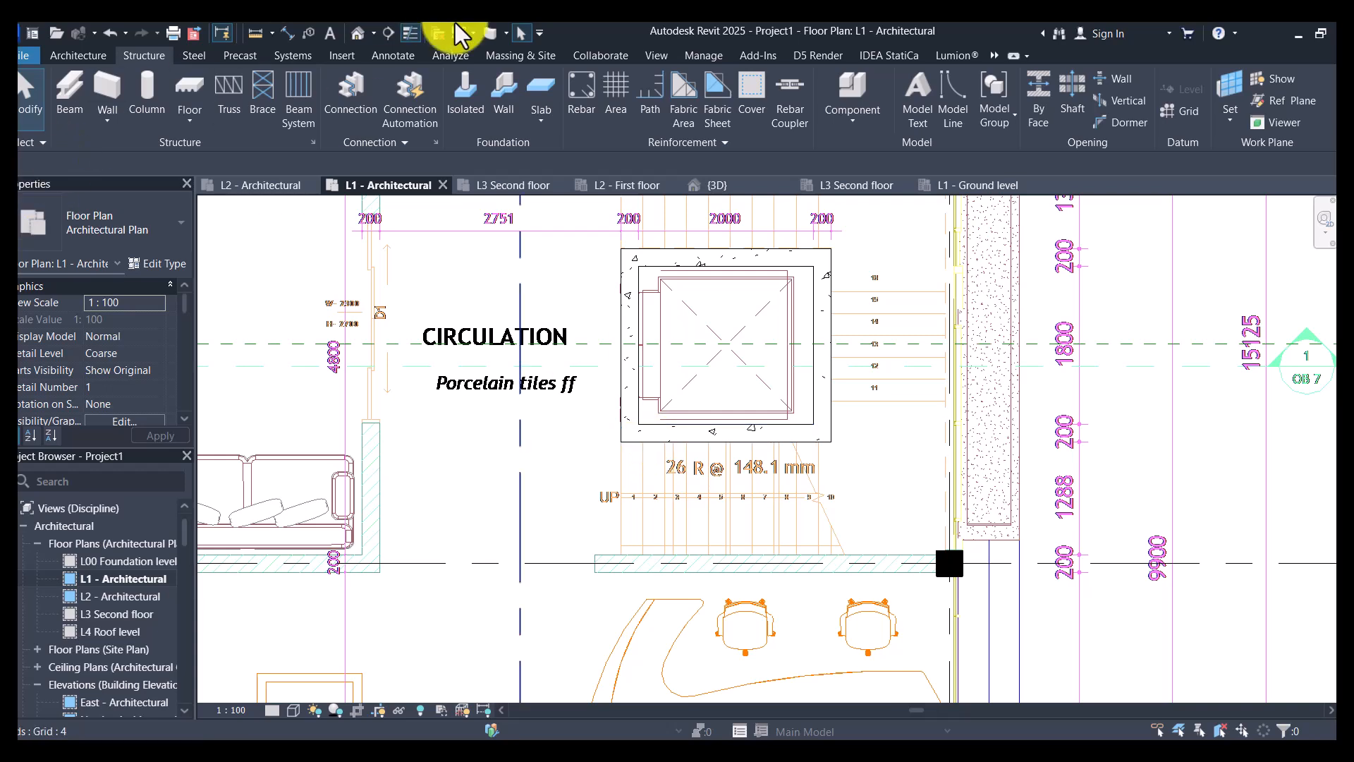
left_click(437, 34)
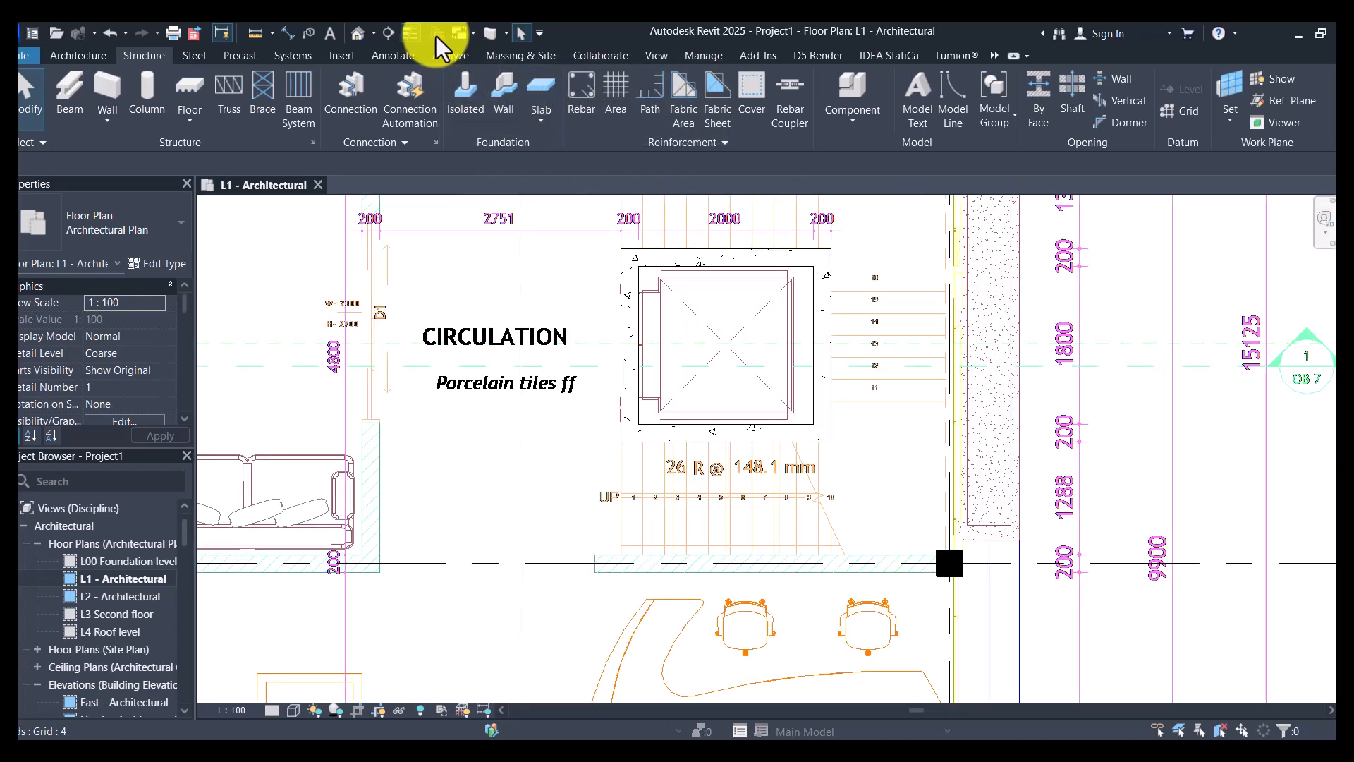
- Read the staircase's riser note, switch to Calculator, multiply 26 by 148.1 and subtract 4000 from the product
scroll(708, 506, "up", 2)
scroll(708, 506, "up", 2)
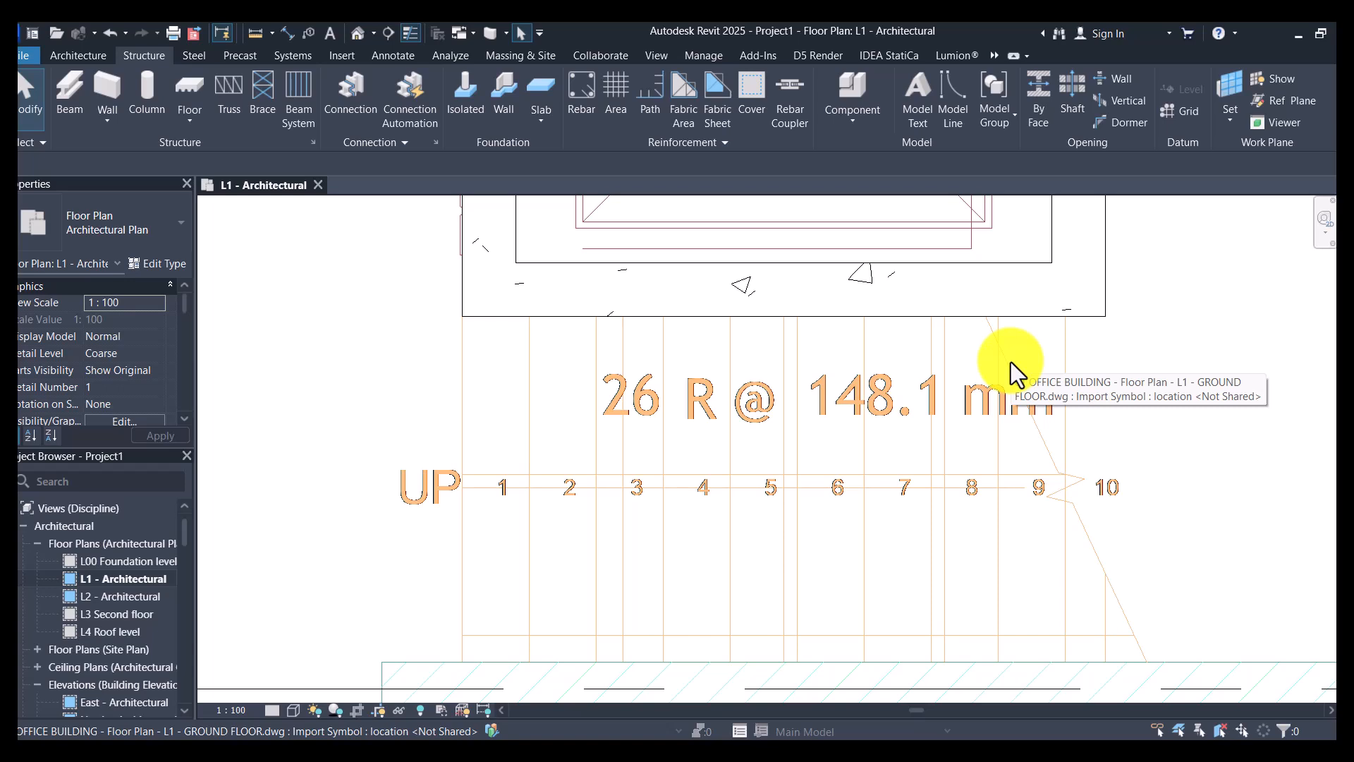
key("XF86Calculator")
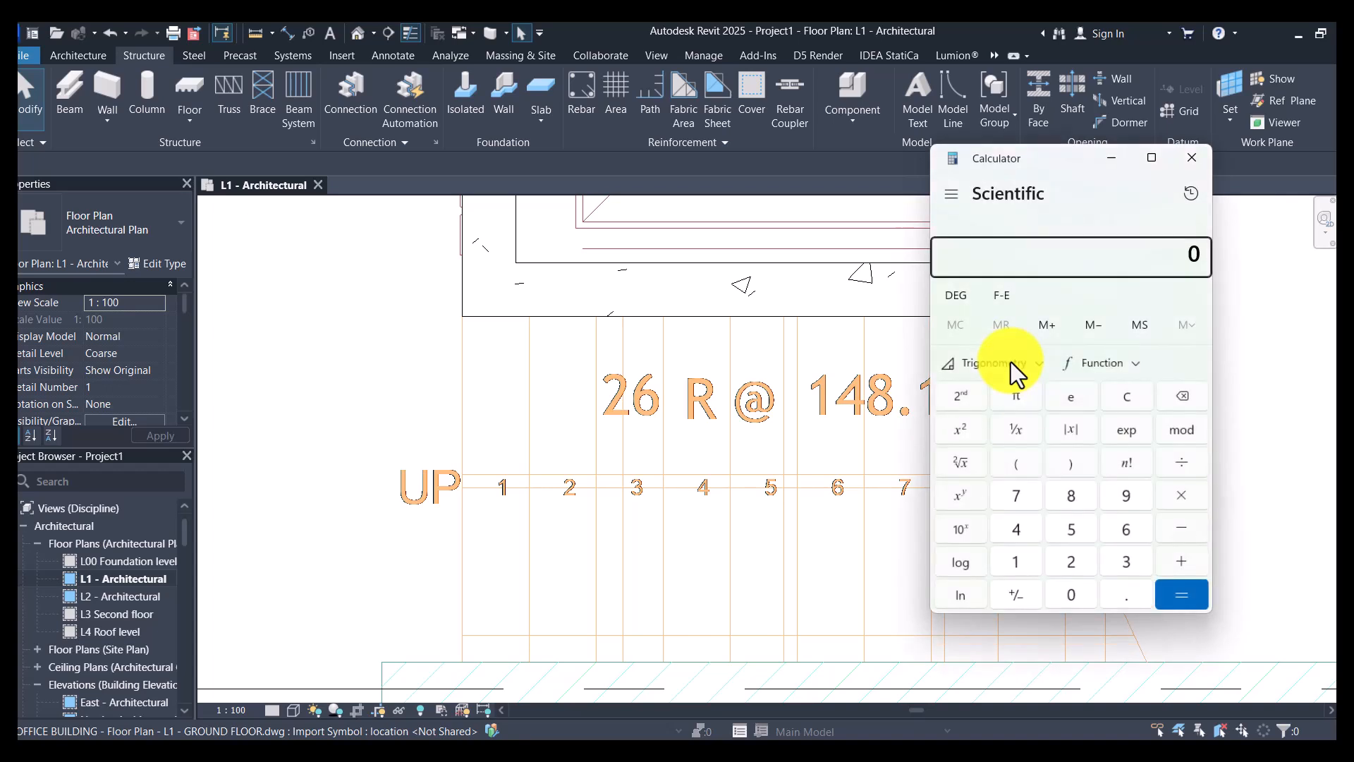
left_click_drag(1068, 160, 1194, 192)
type("26*")
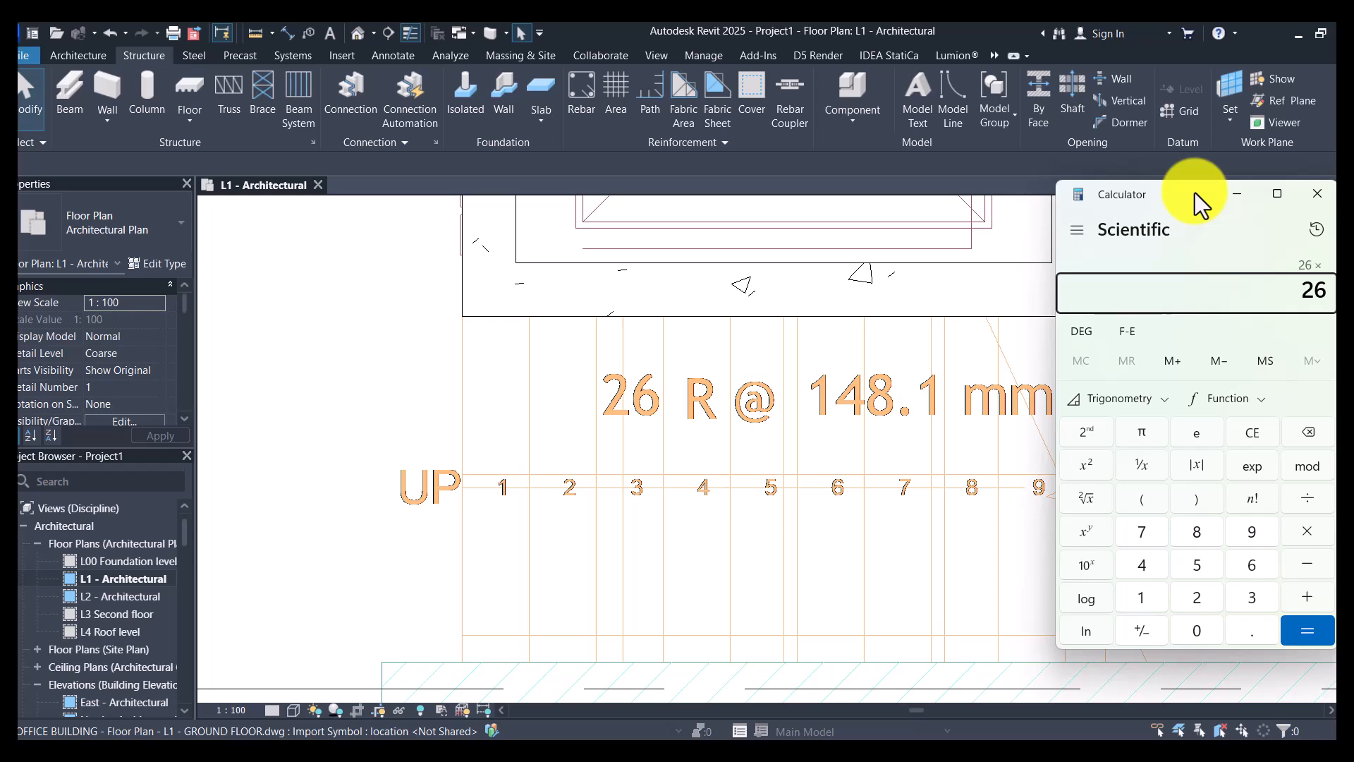
type("148.1")
key("Return")
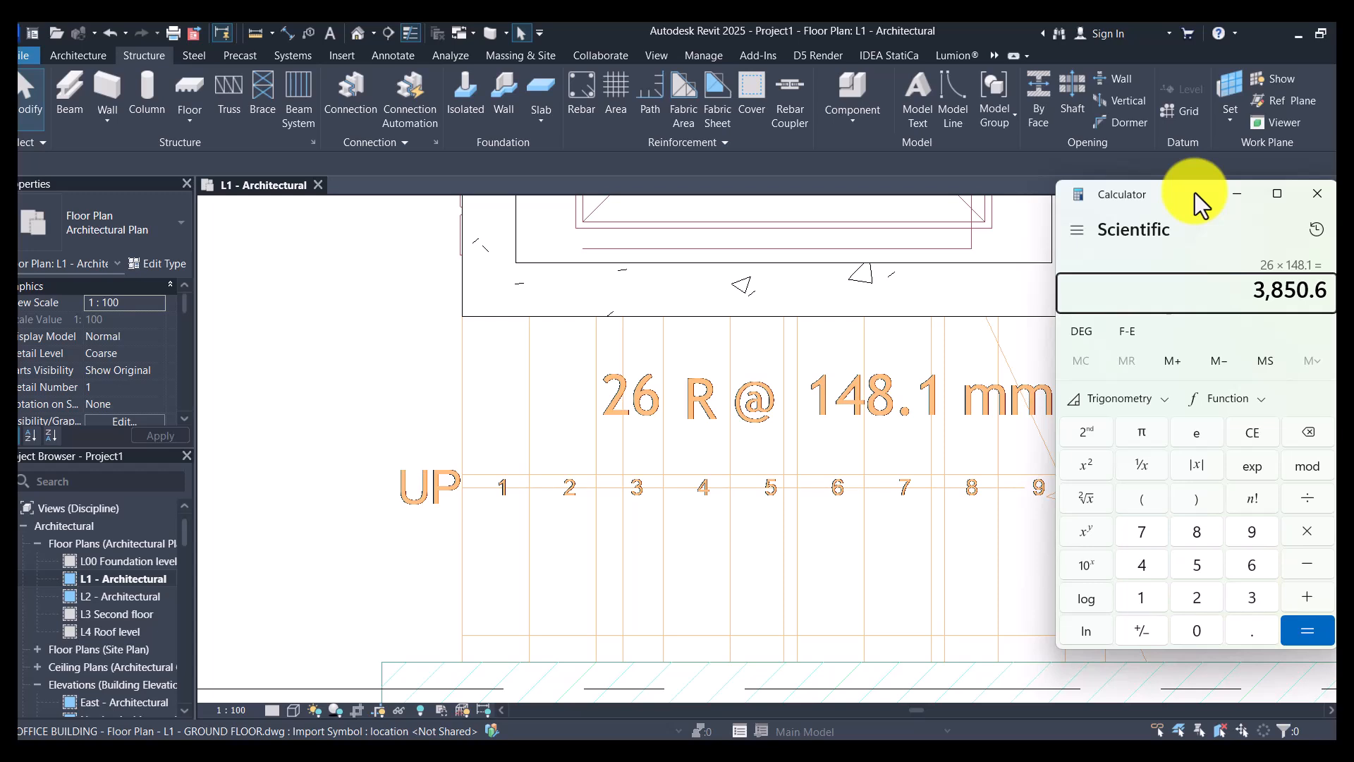
type("-4000")
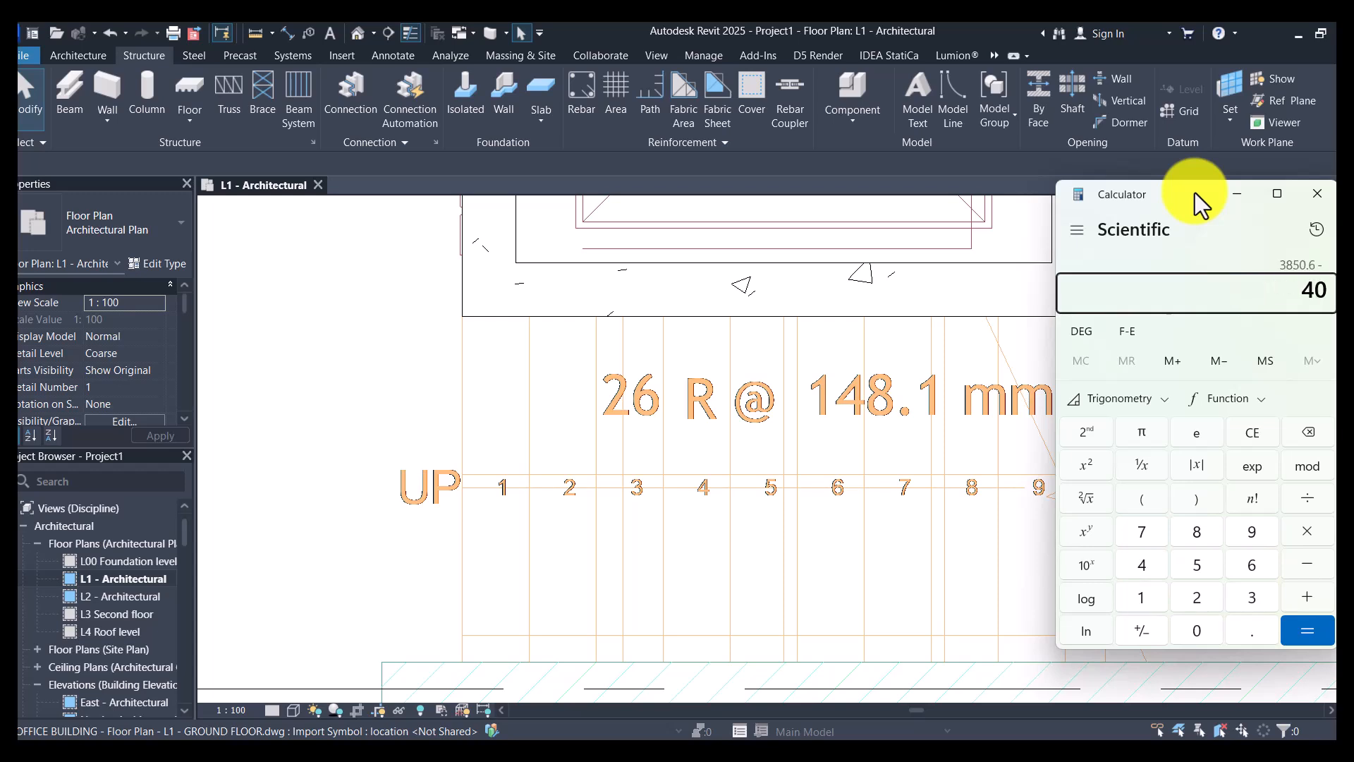
key("Return")
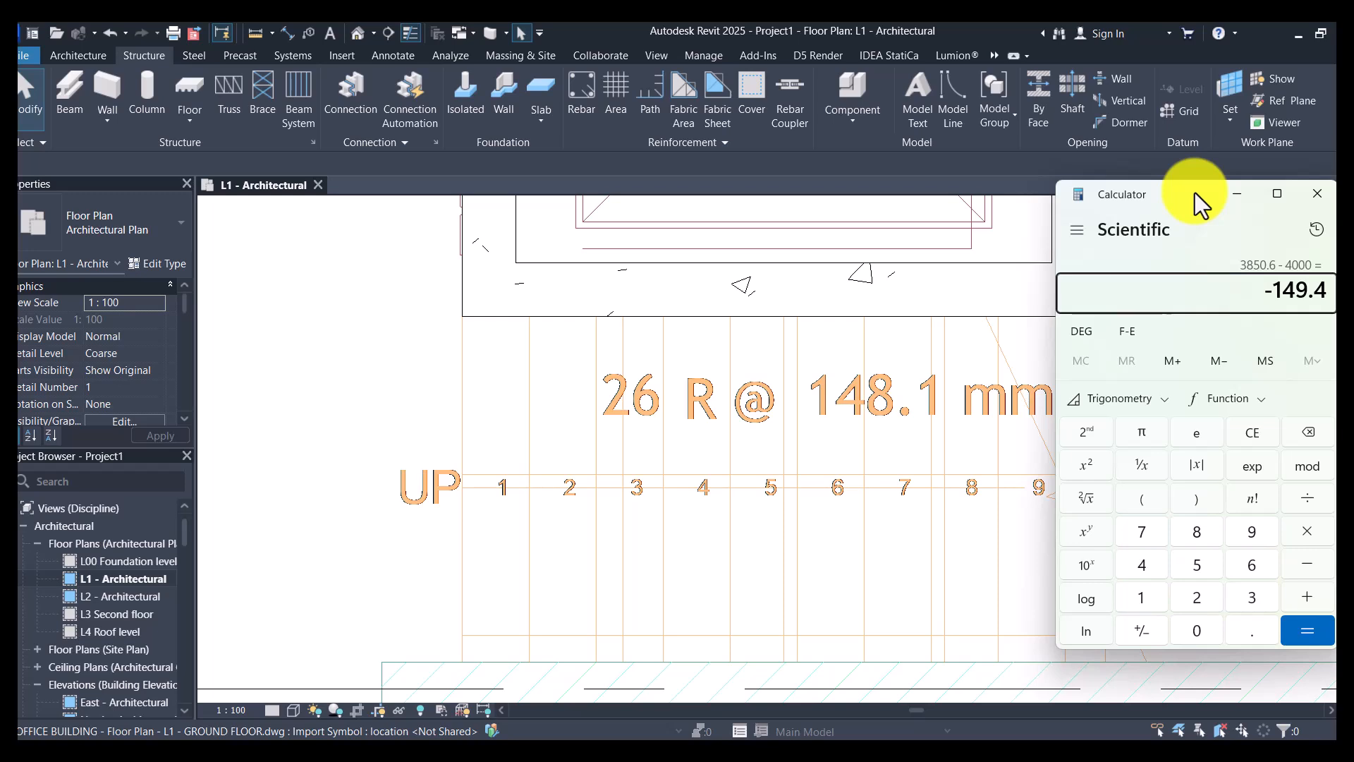
type("27")
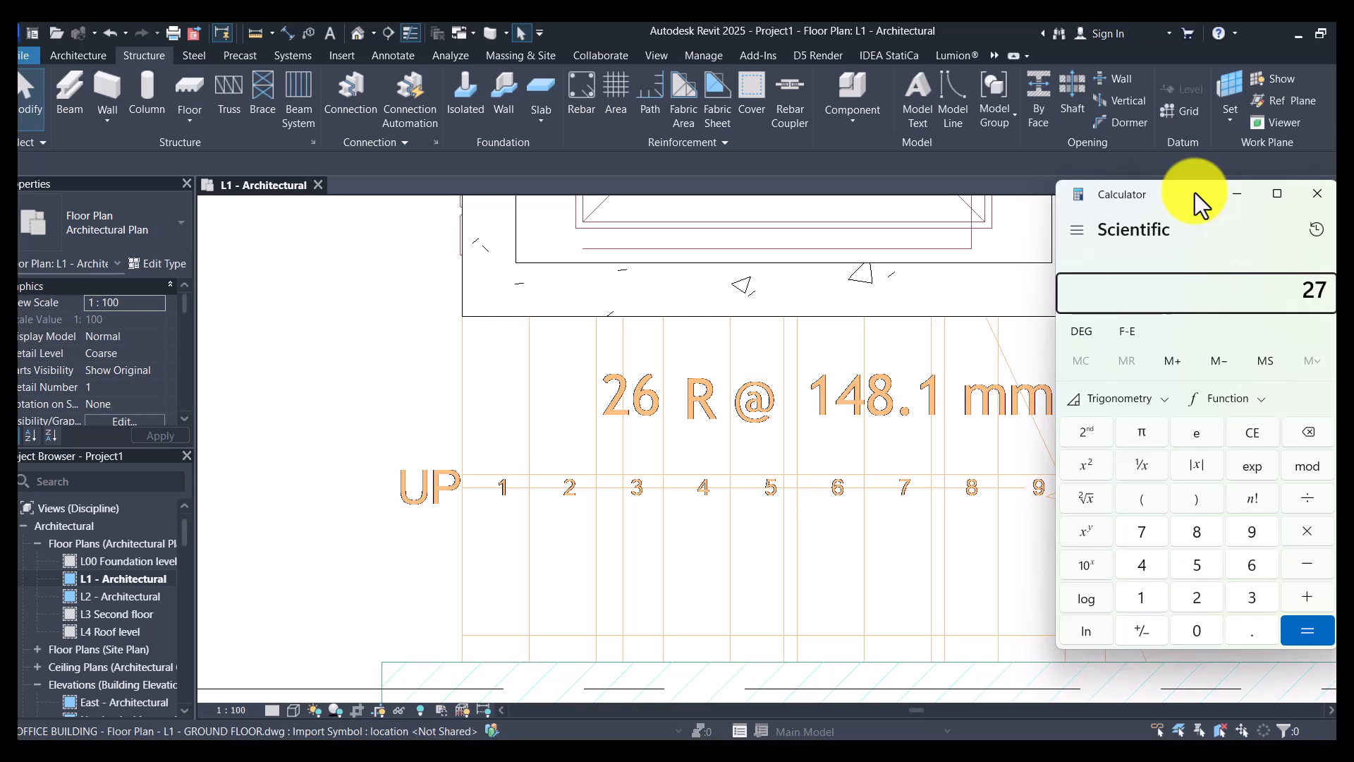
key("asterisk")
key("BackSpace")
key("Escape")
- Divide 4000 by 150 in Calculator to check the riser count, and return to the Revit floor plan
type("4,000")
key("slash")
type("150")
key("Return")
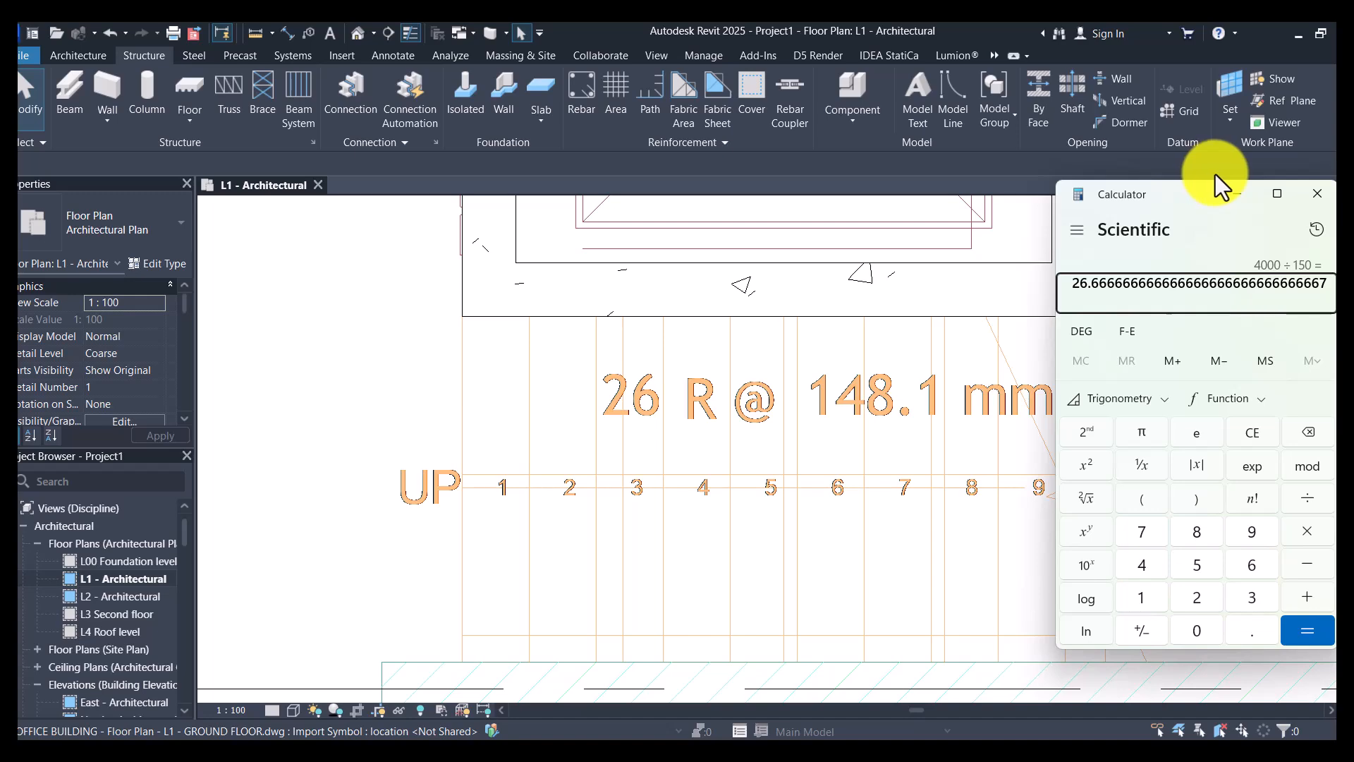
left_click(1229, 197)
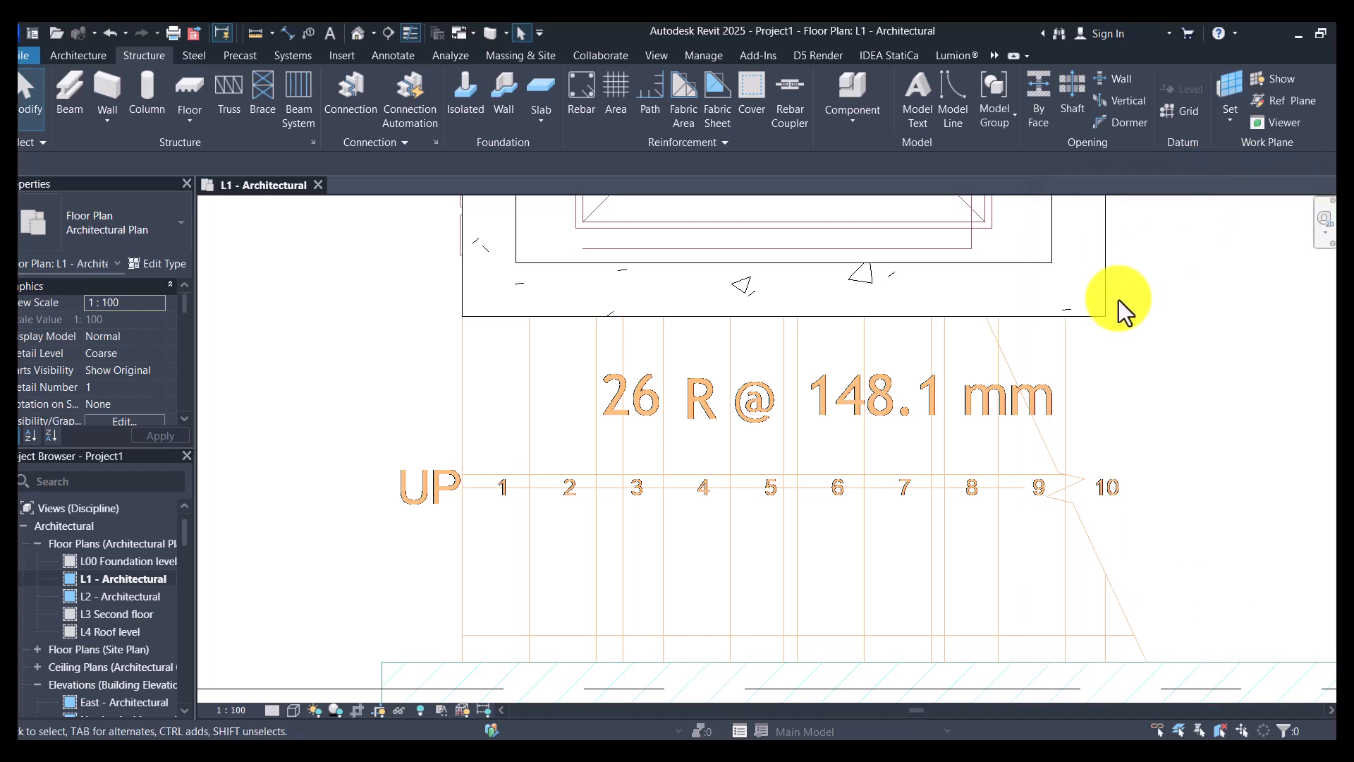
- Read the riser numbering around the lift shaft and multiply 10 by 150 in Calculator for the first flight's height, keeping the flight visible
scroll(677, 606, "down", 2)
scroll(842, 531, "down", 2)
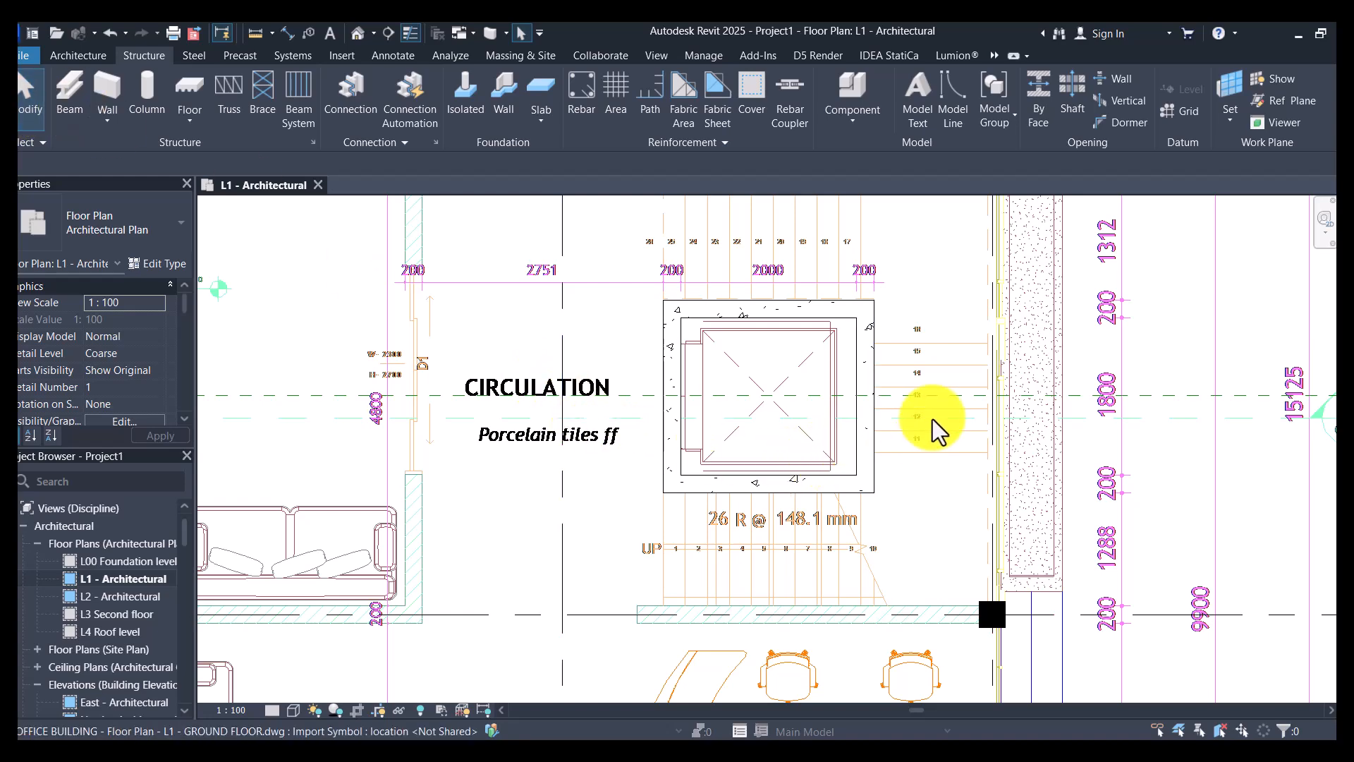
scroll(901, 307, "up", 1)
scroll(899, 297, "up", 1)
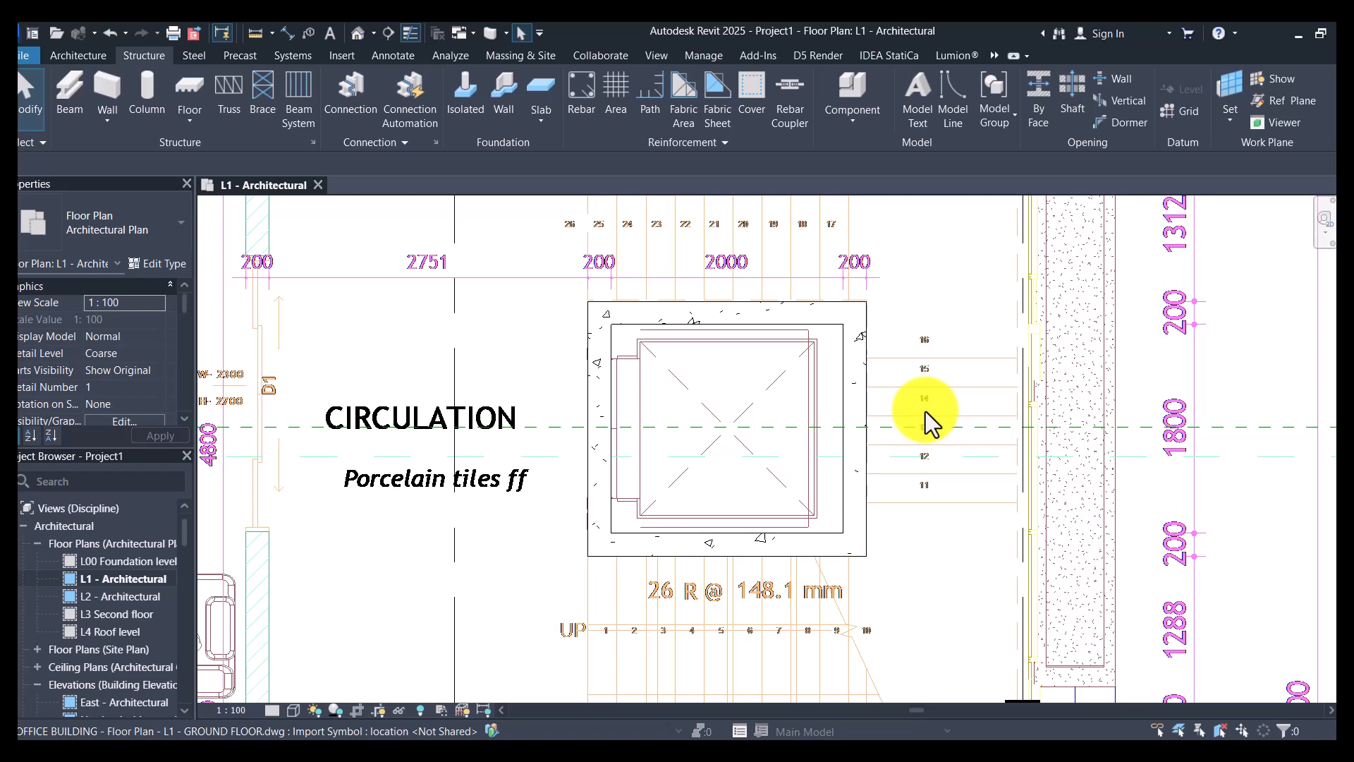
scroll(925, 412, "down", 1)
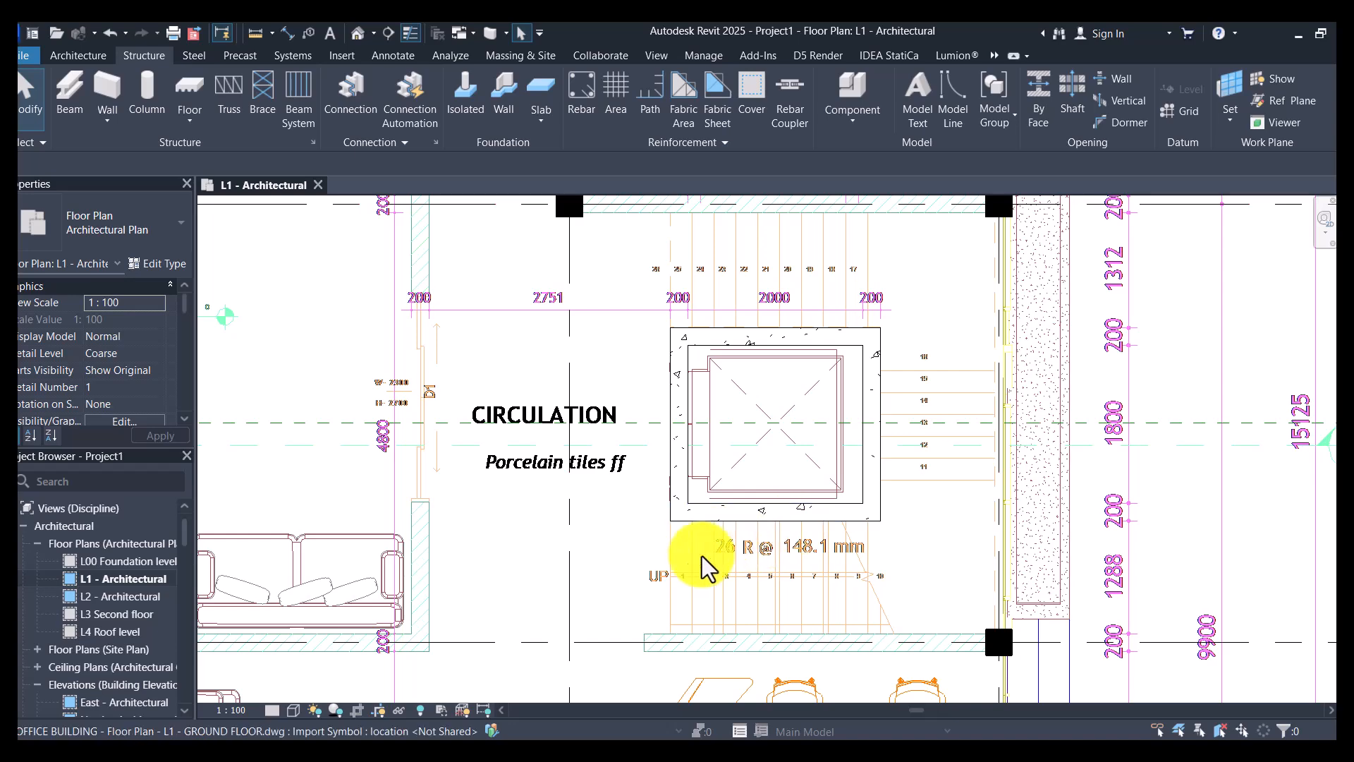
scroll(670, 589, "up", 2)
scroll(1022, 627, "up", 1)
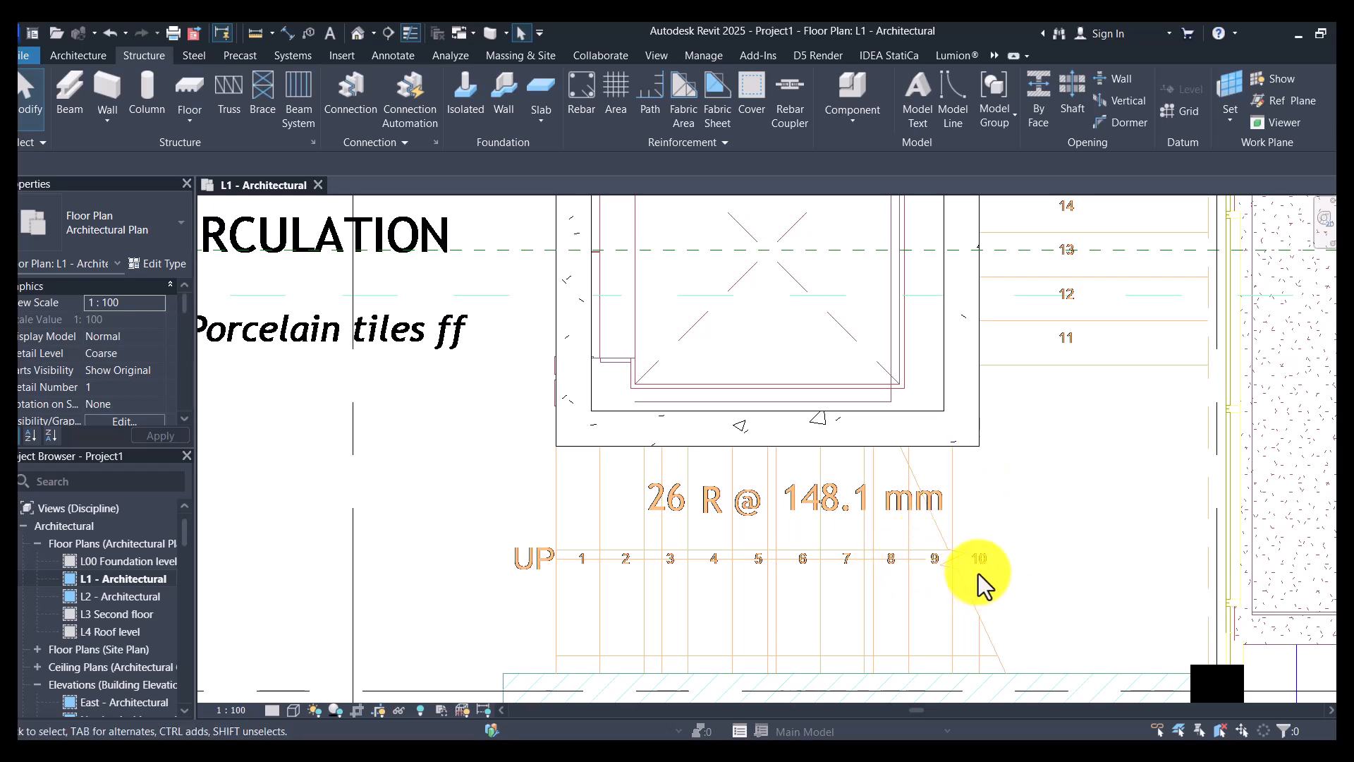
key("XF86Calculator")
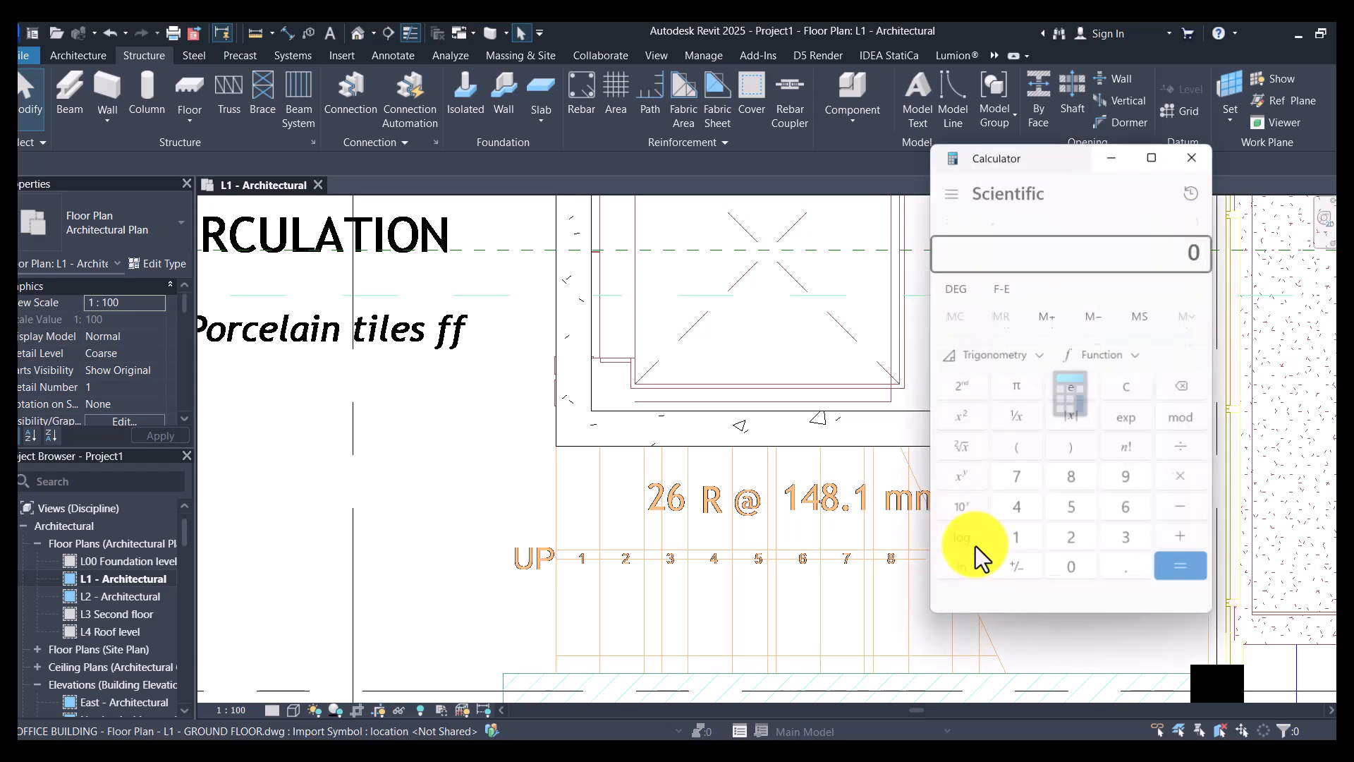
type("10*150")
key("Return")
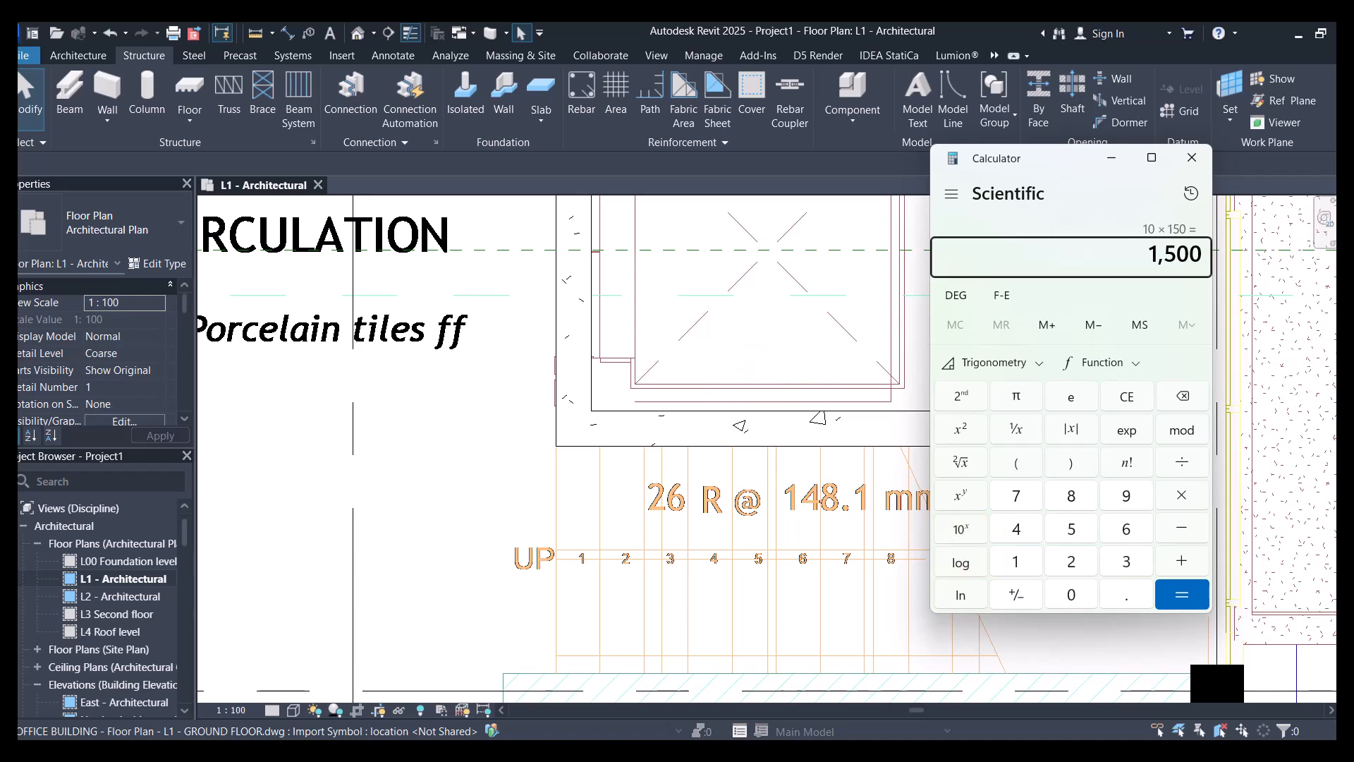
left_click_drag(1043, 164, 496, 124)
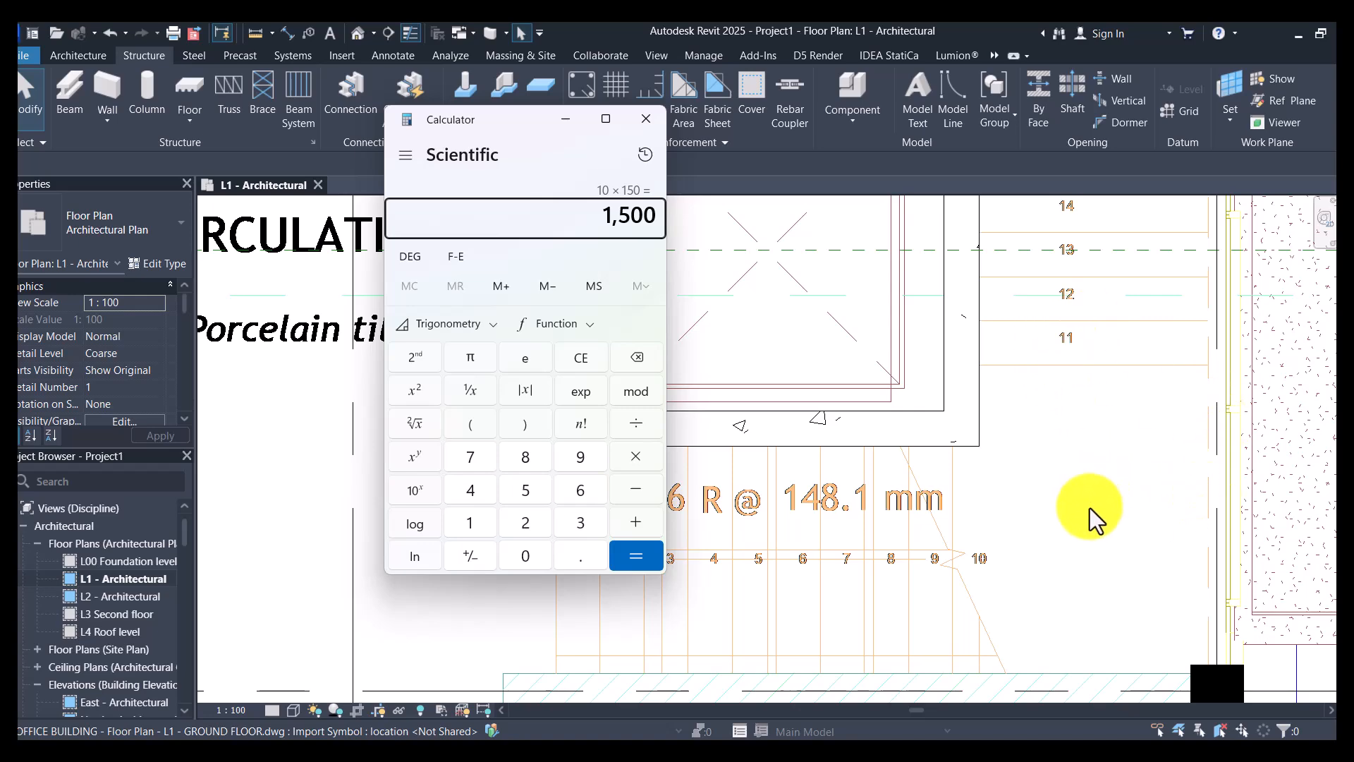
- Check the risers of the second flight beside the lift shaft, multiply 5 by 150 and add 1500 to the product
scroll(1093, 514, "down", 5)
scroll(1092, 302, "up", 6)
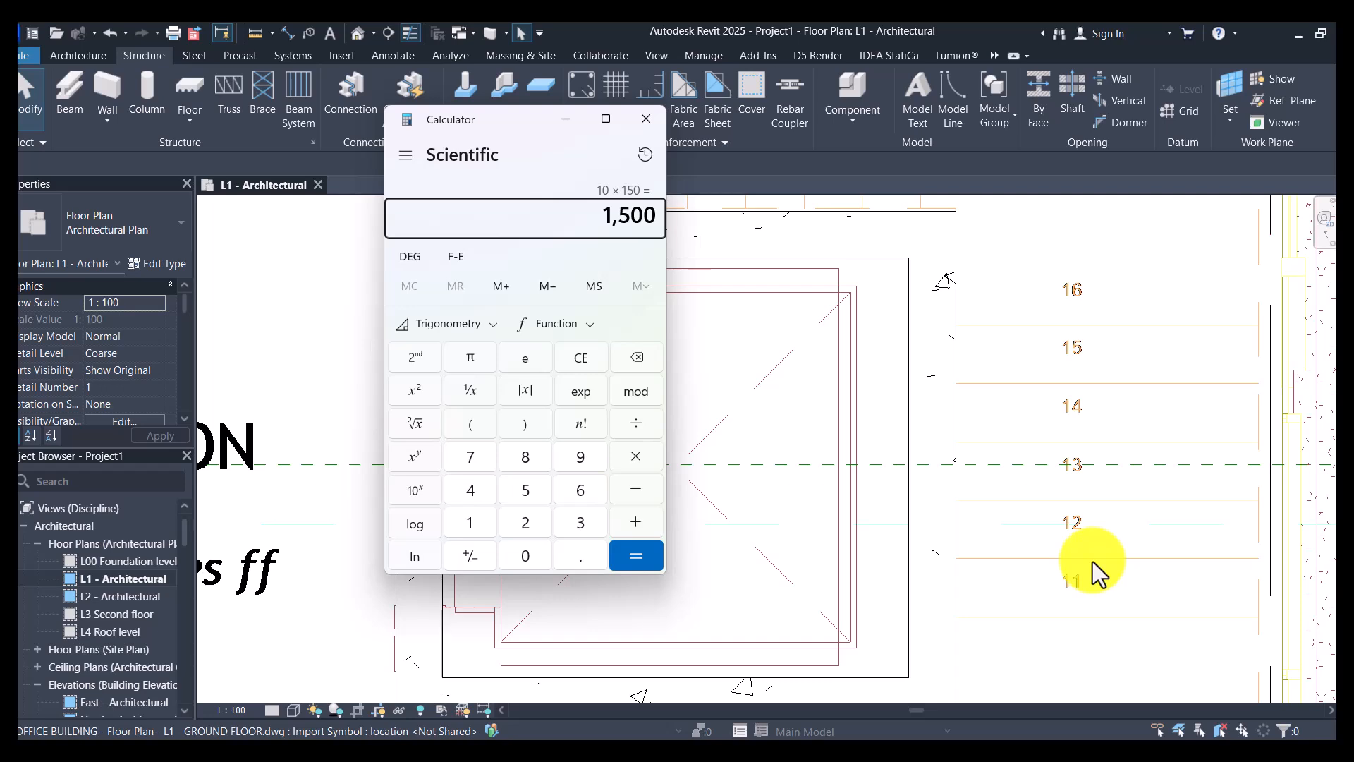
scroll(1093, 560, "down", 2)
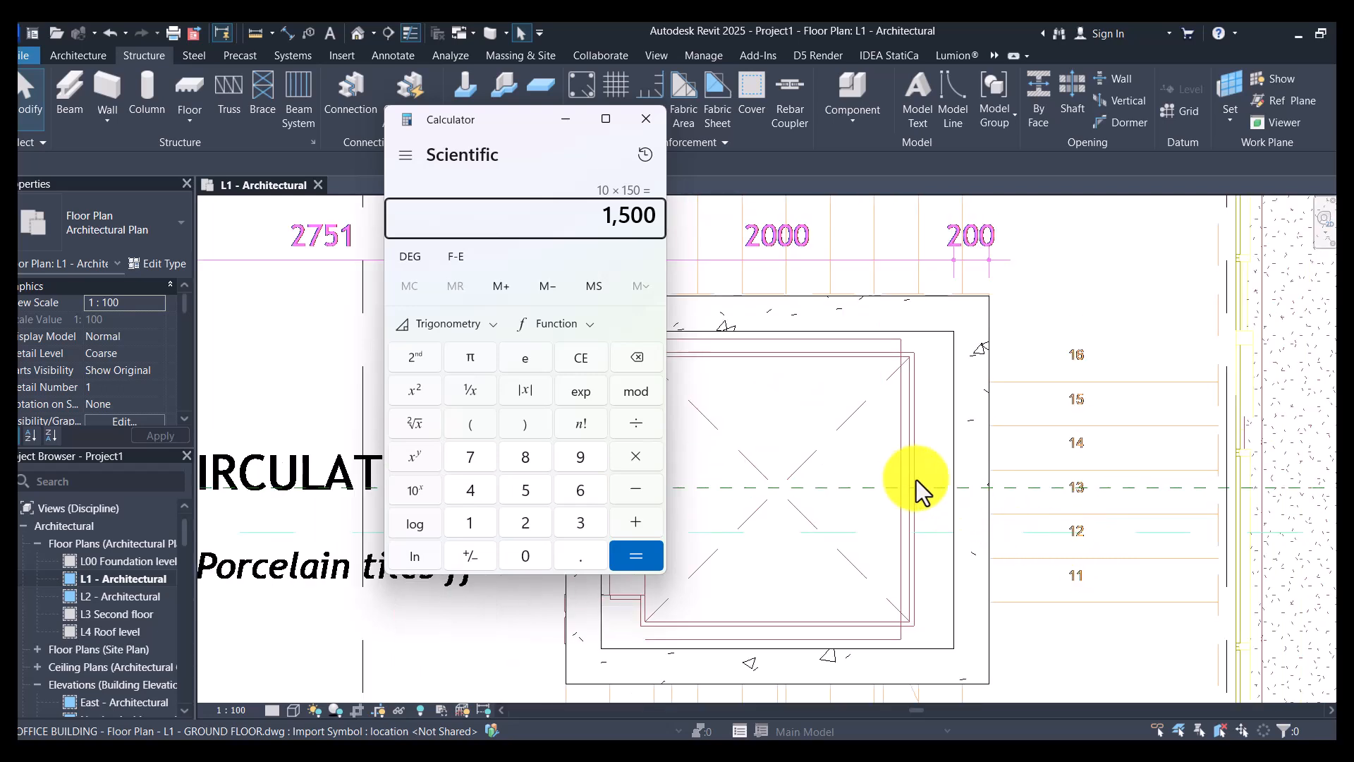
type("5 × ")
type("150")
key("Return")
type("+15000")
key("BackSpace")
key("Return")
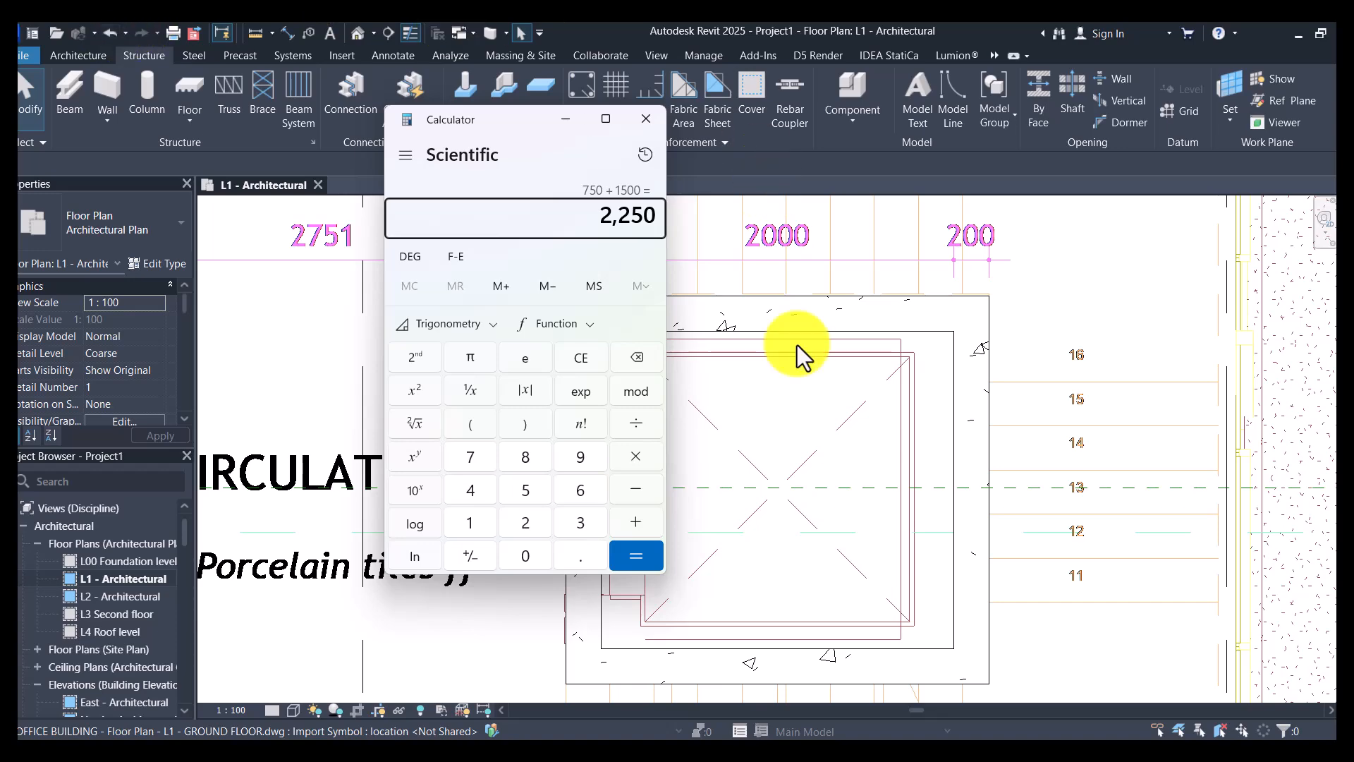
- Check the risers numbered 17 to 26 in the last flight and add 1500 to the running height total
scroll(1034, 511, "down", 3)
scroll(898, 357, "up", 3)
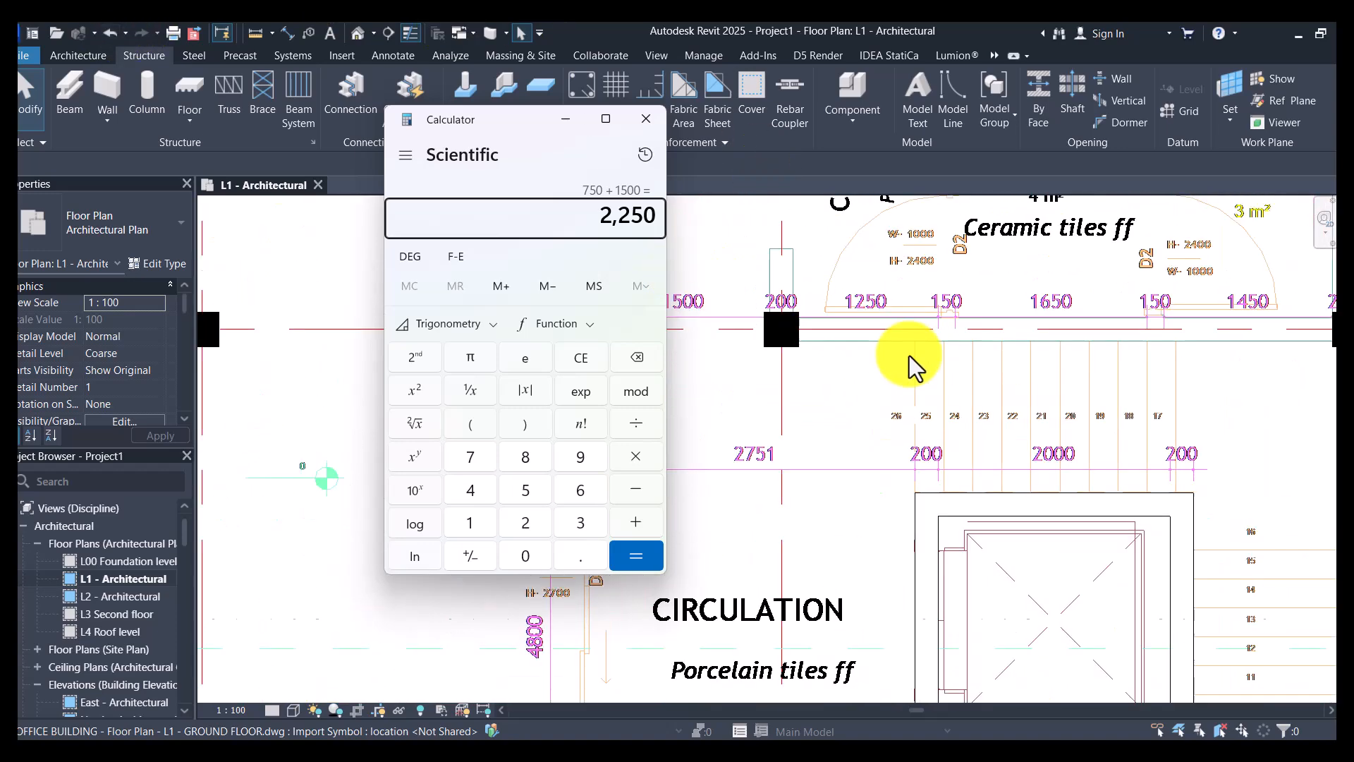
scroll(980, 462, "up", 2)
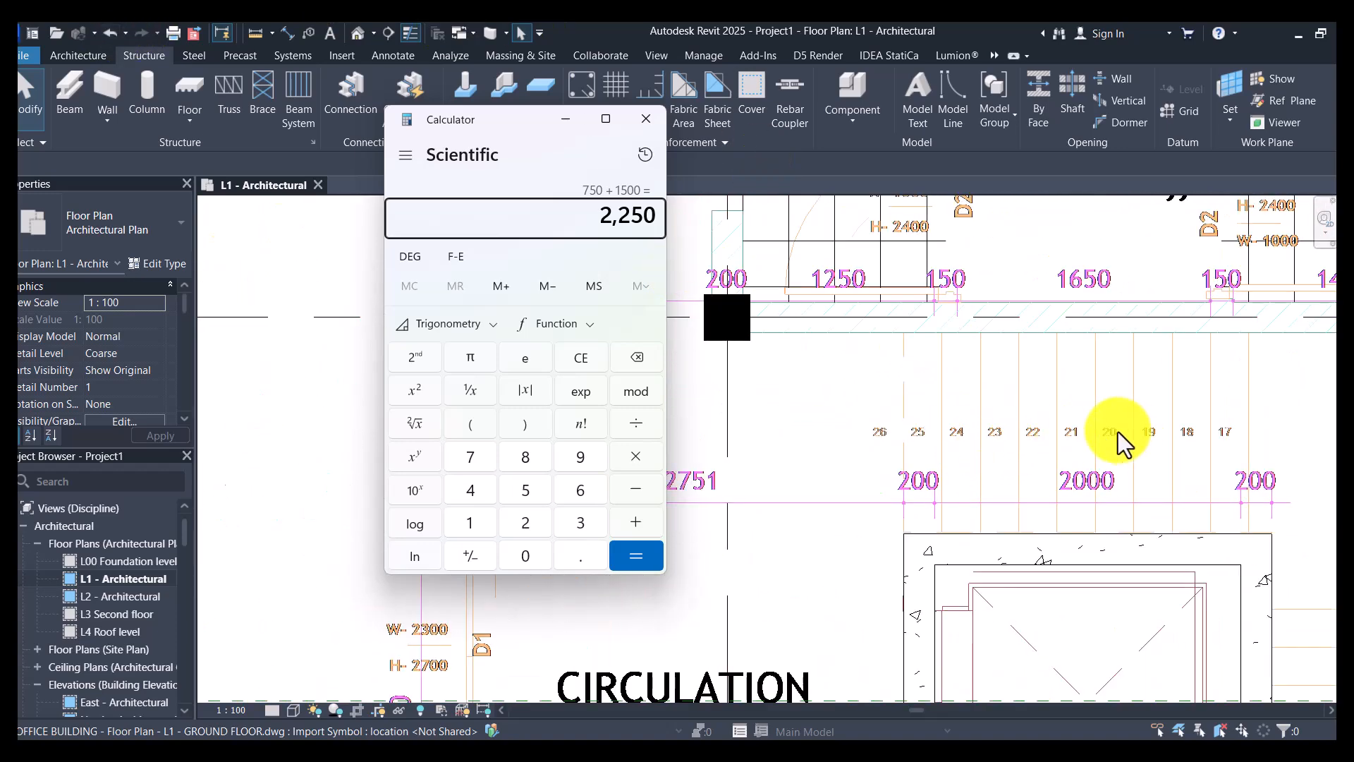
scroll(1121, 435, "down", 1)
scroll(1225, 446, "up", 1)
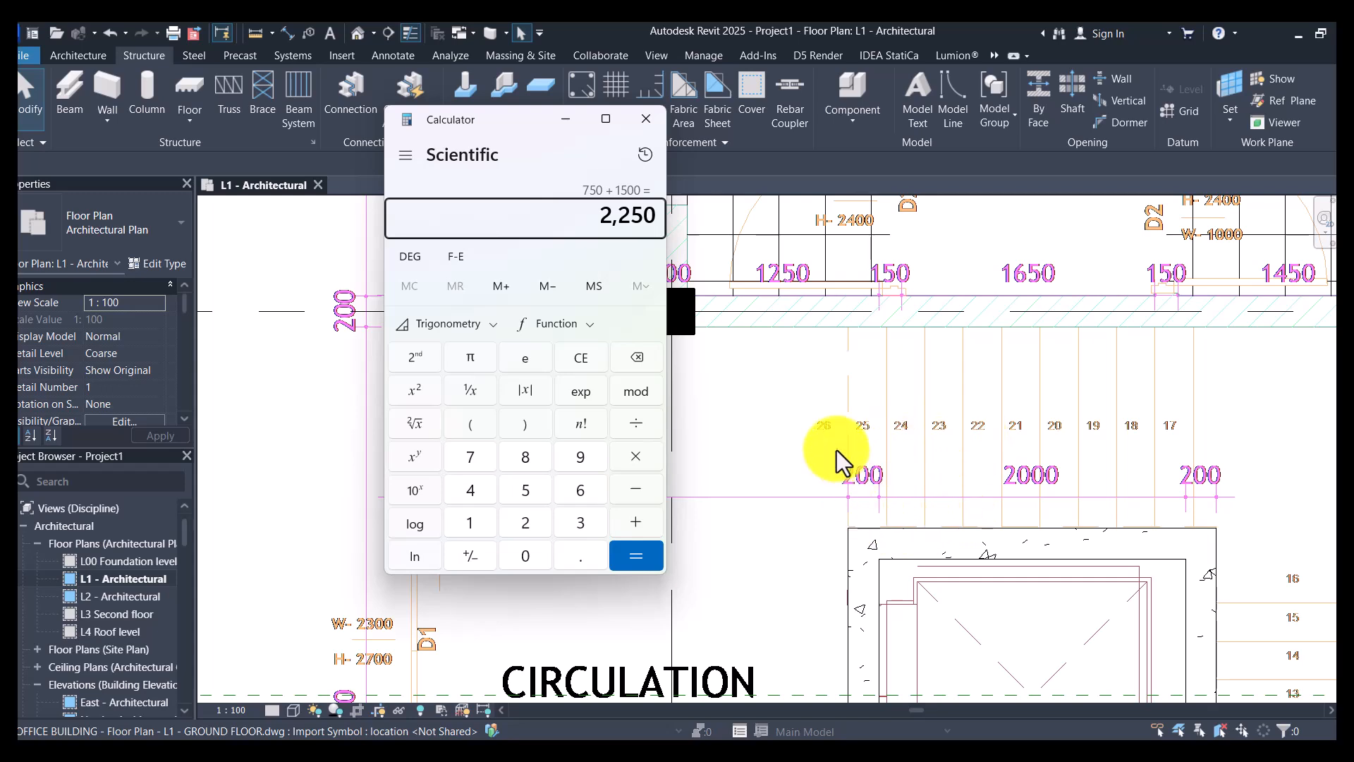
key("plus")
type("1500")
key("Return")
- Review the whole staircase around the lift shaft and multiply 1700 by 2 in Calculator
scroll(998, 327, "down", 4)
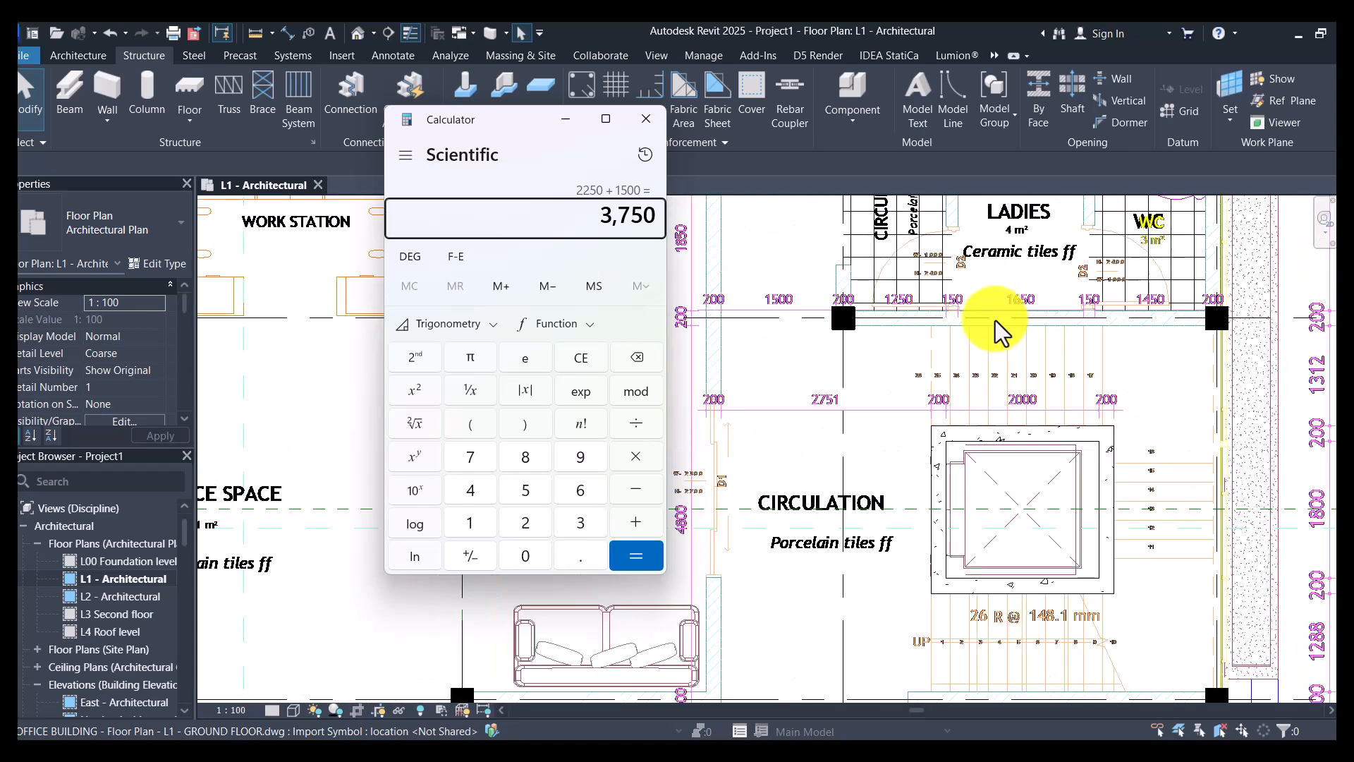
scroll(1016, 627, "up", 1)
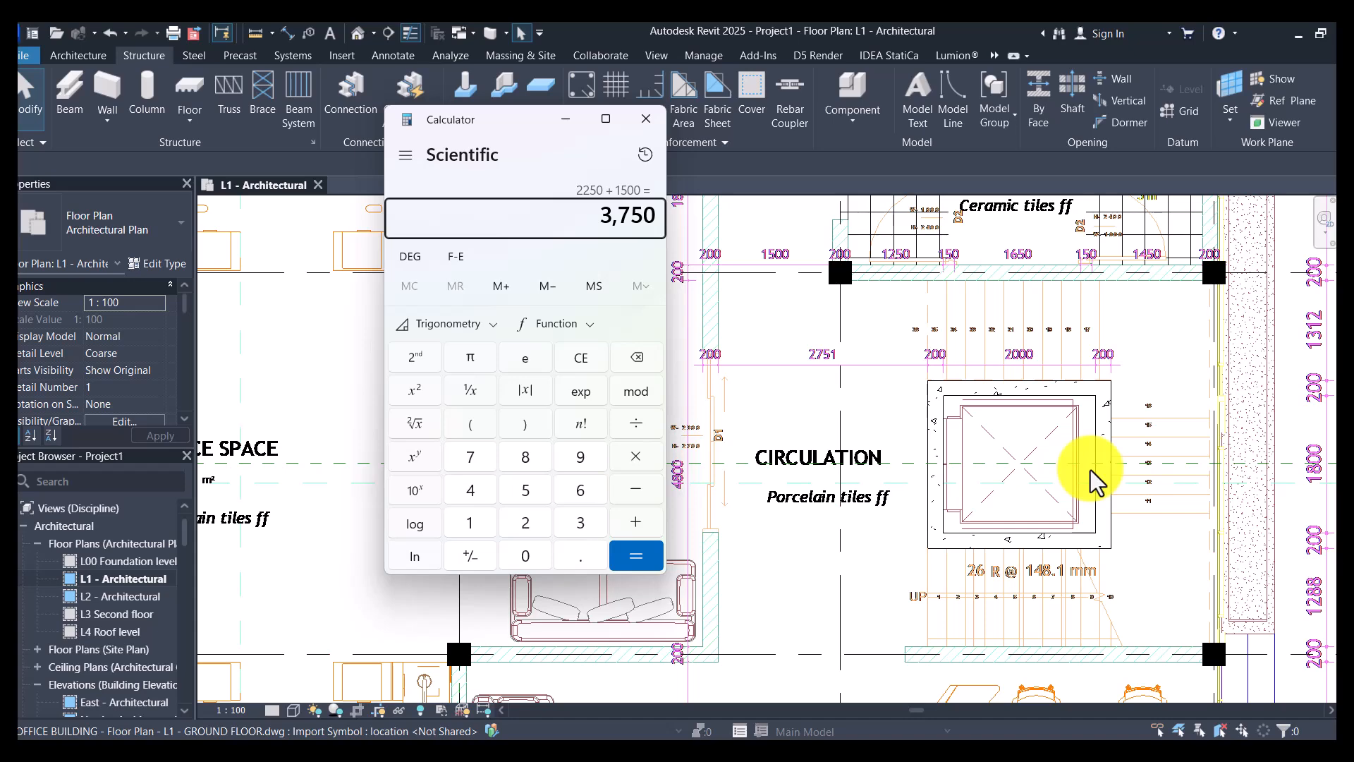
type("1.")
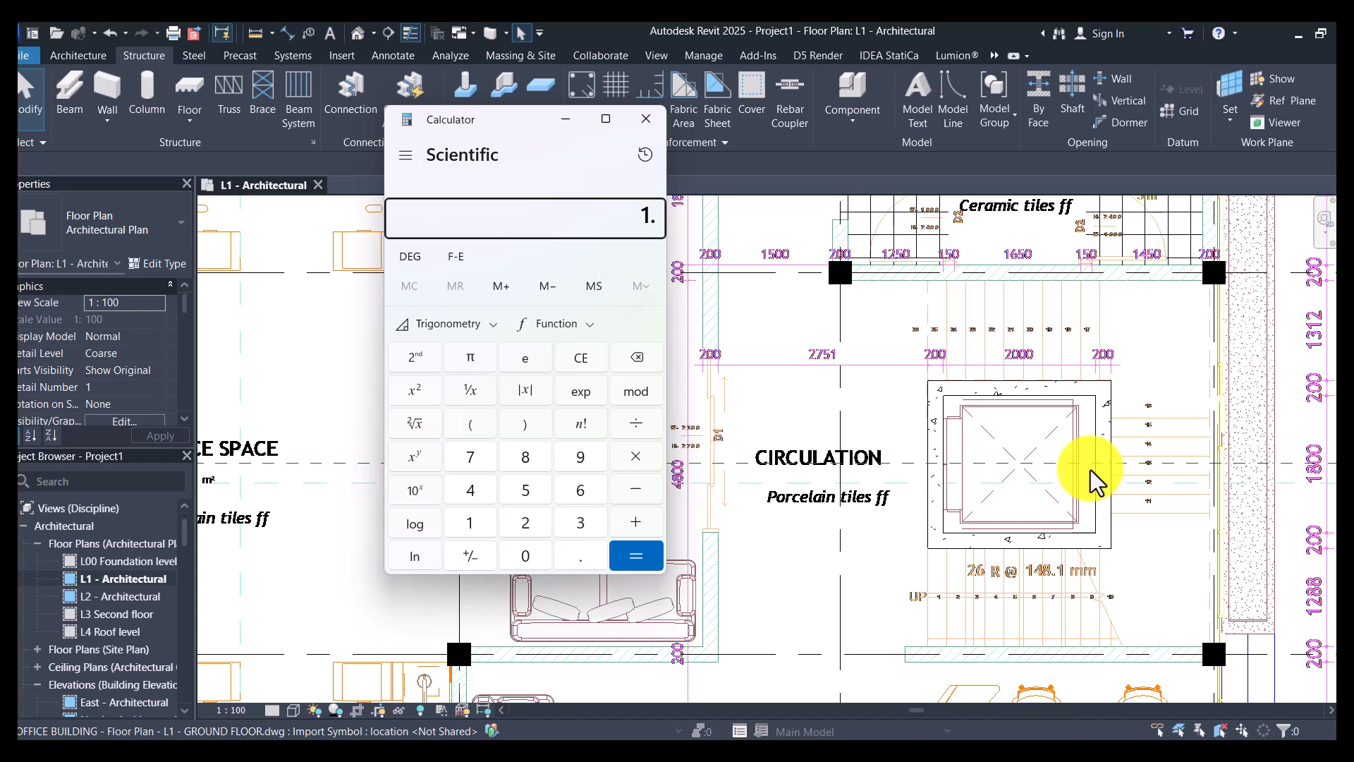
key("BackSpace")
type("700*")
type("2")
key("Return")
- Divide 600 by 150 and 1700 by 150 to work out the risers per flight, and close Calculator
type("600/150")
key("Return")
type("1700/150")
key("Return")
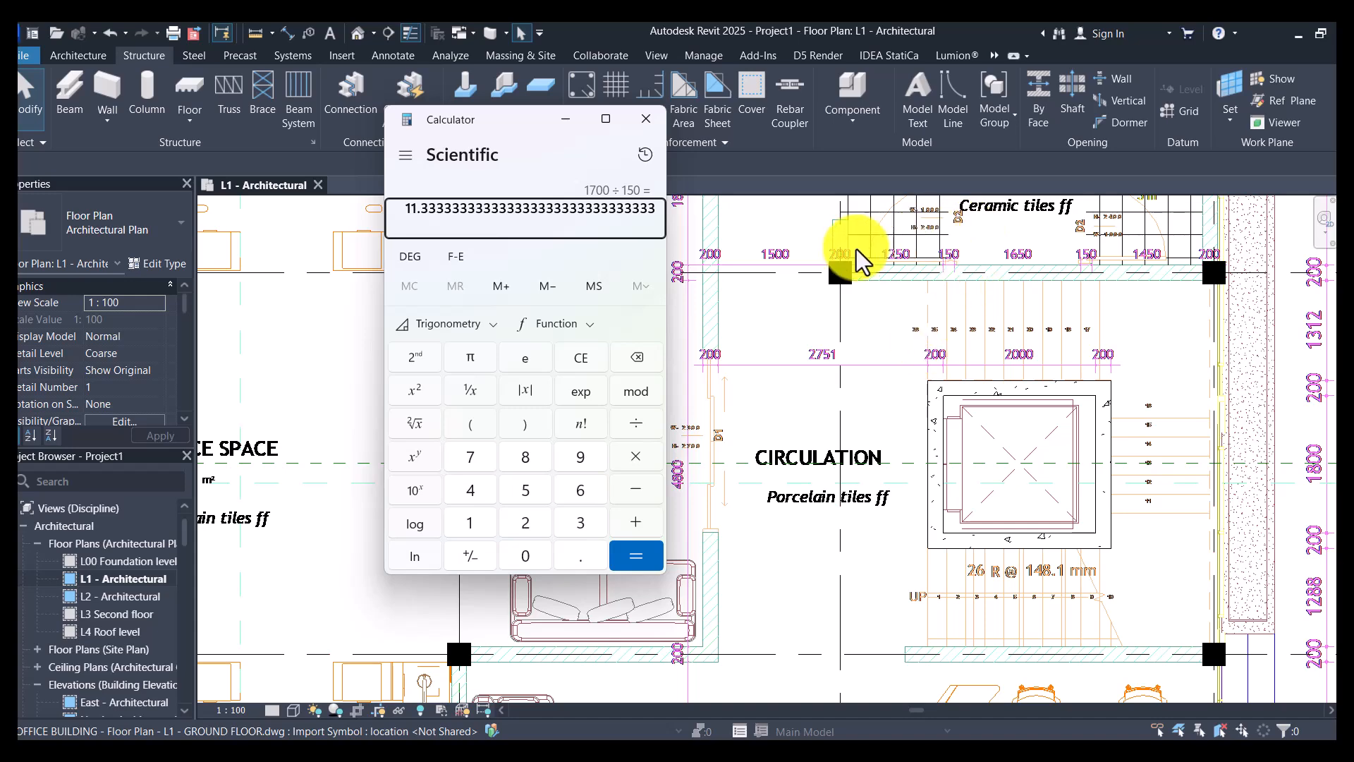
left_click(646, 118)
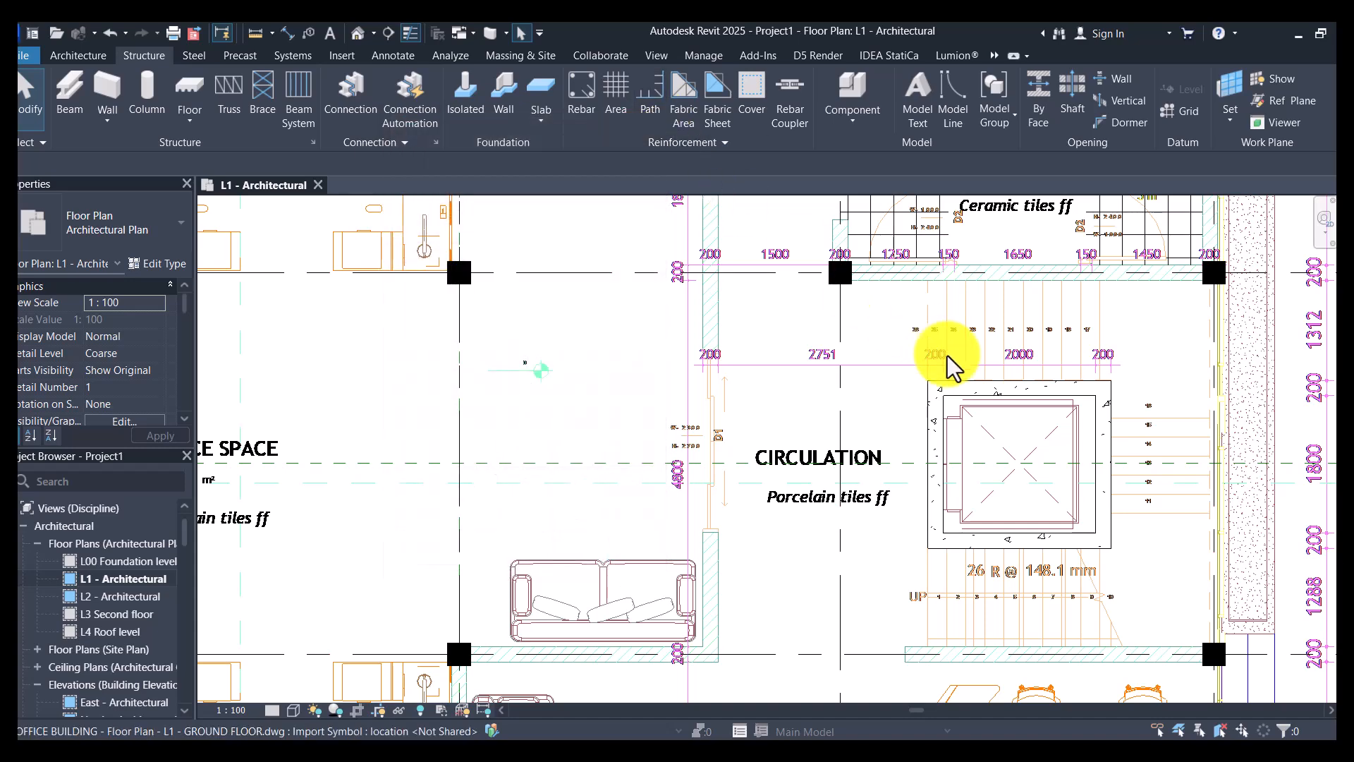
- Start a structural floor on the L1 plan and duplicate the Generic 300mm floor type as "Stair slab"
scroll(946, 393, "down", 1)
scroll(1020, 476, "up", 1)
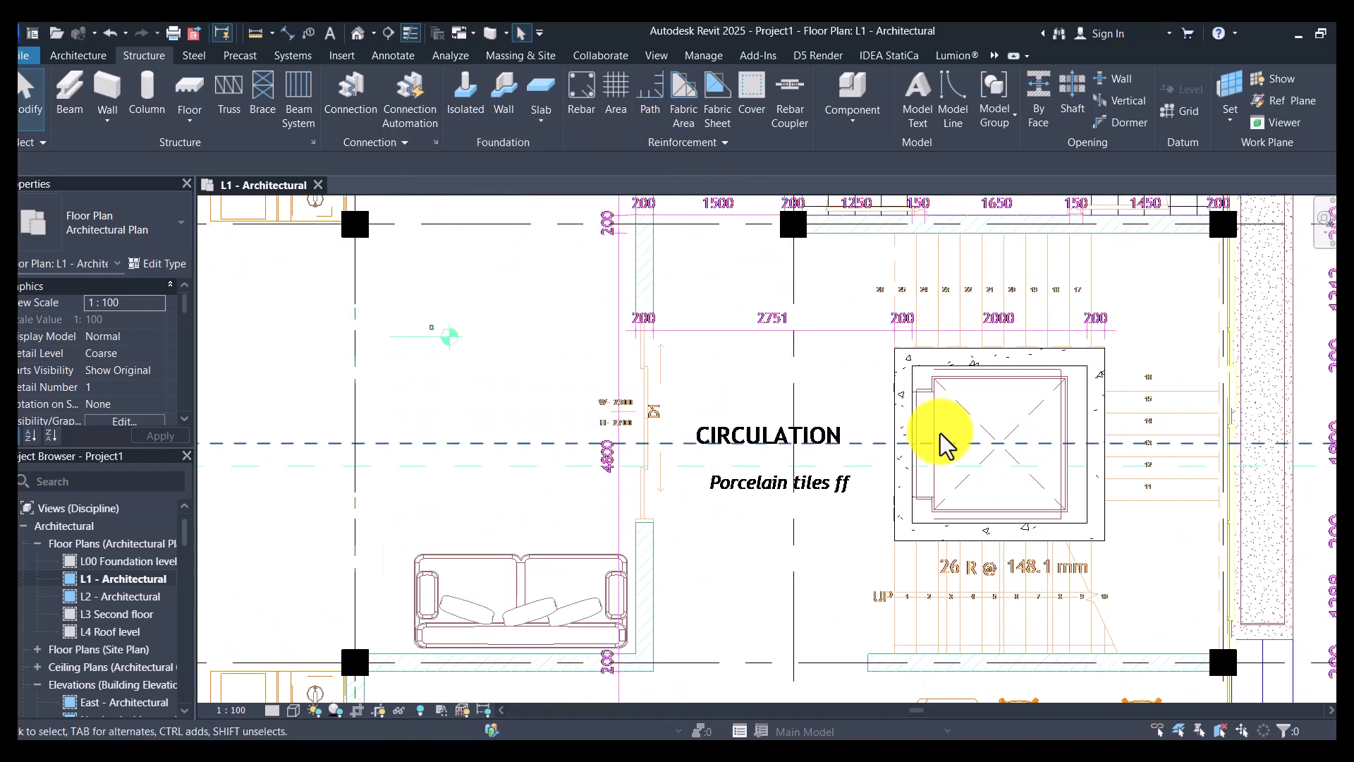
scroll(946, 441, "down", 3)
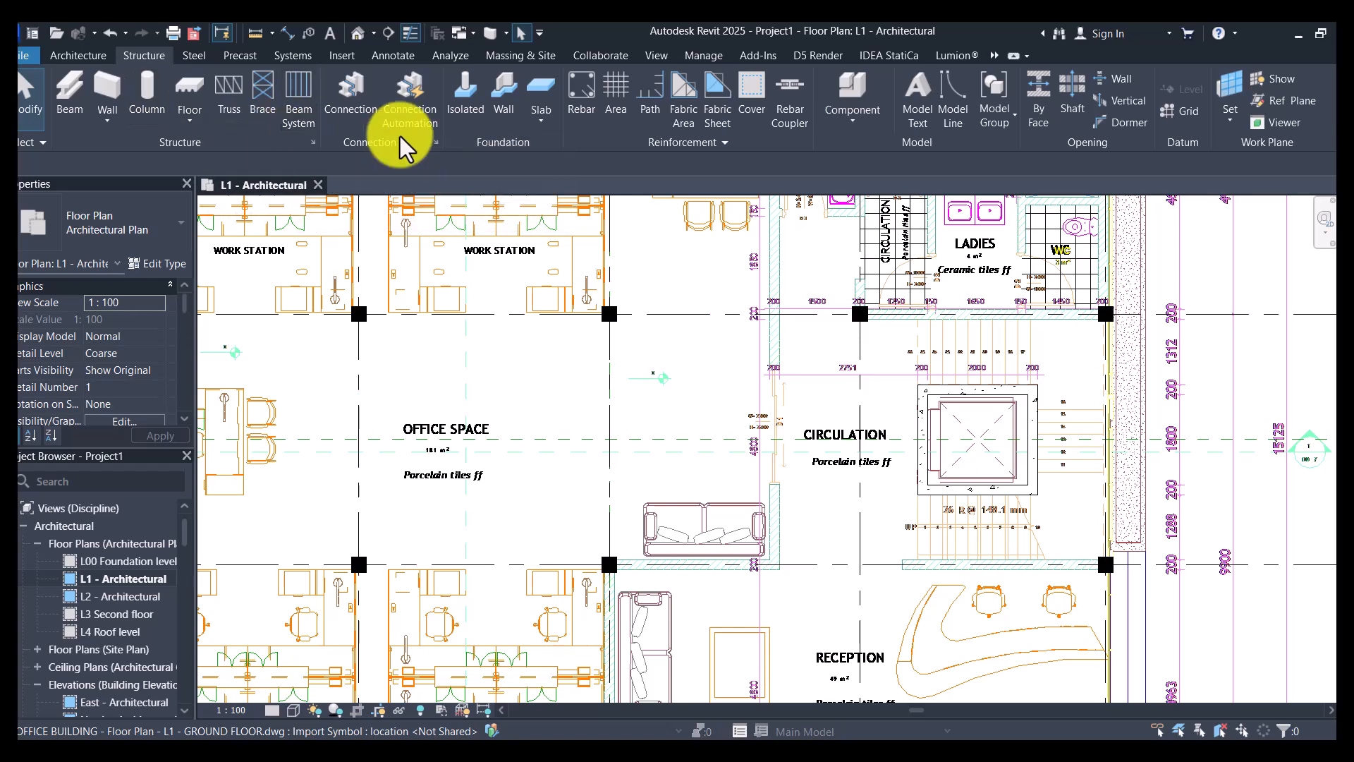
left_click(189, 125)
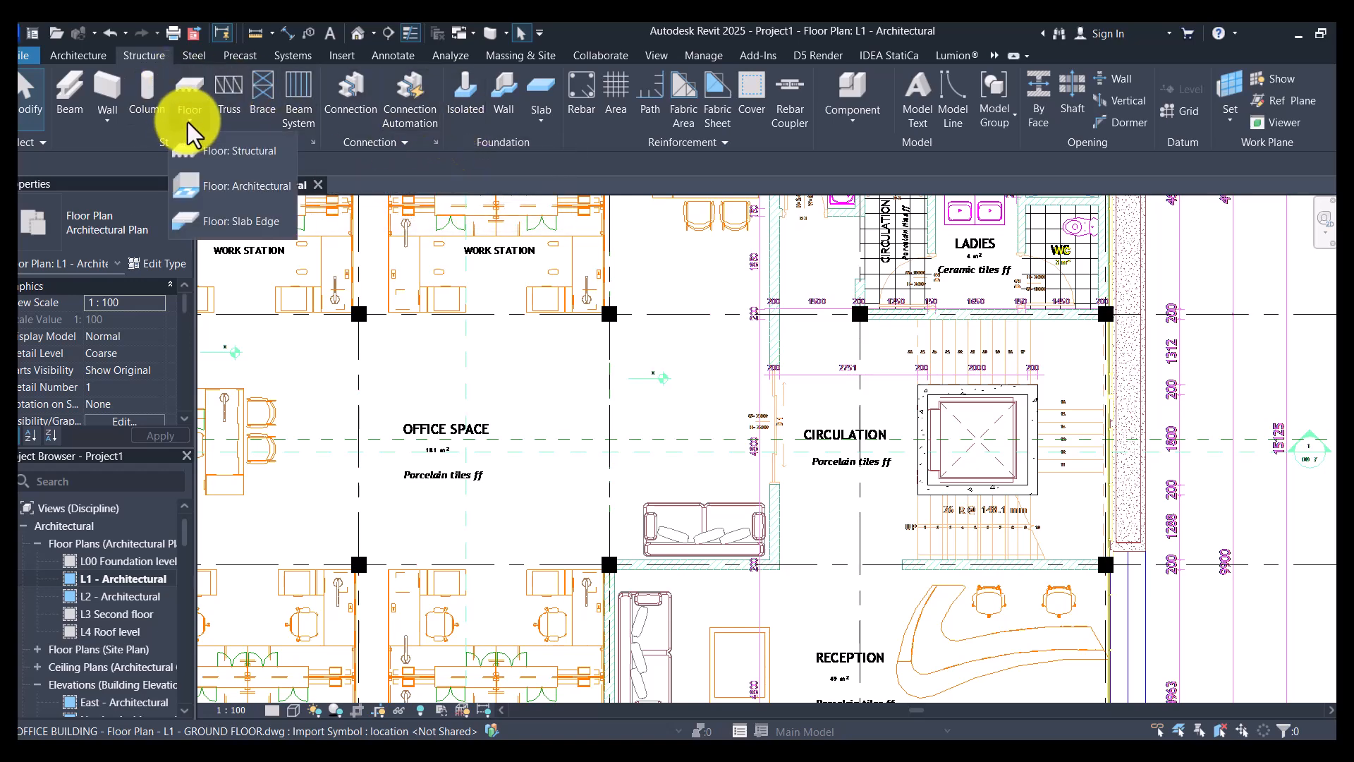
left_click(242, 155)
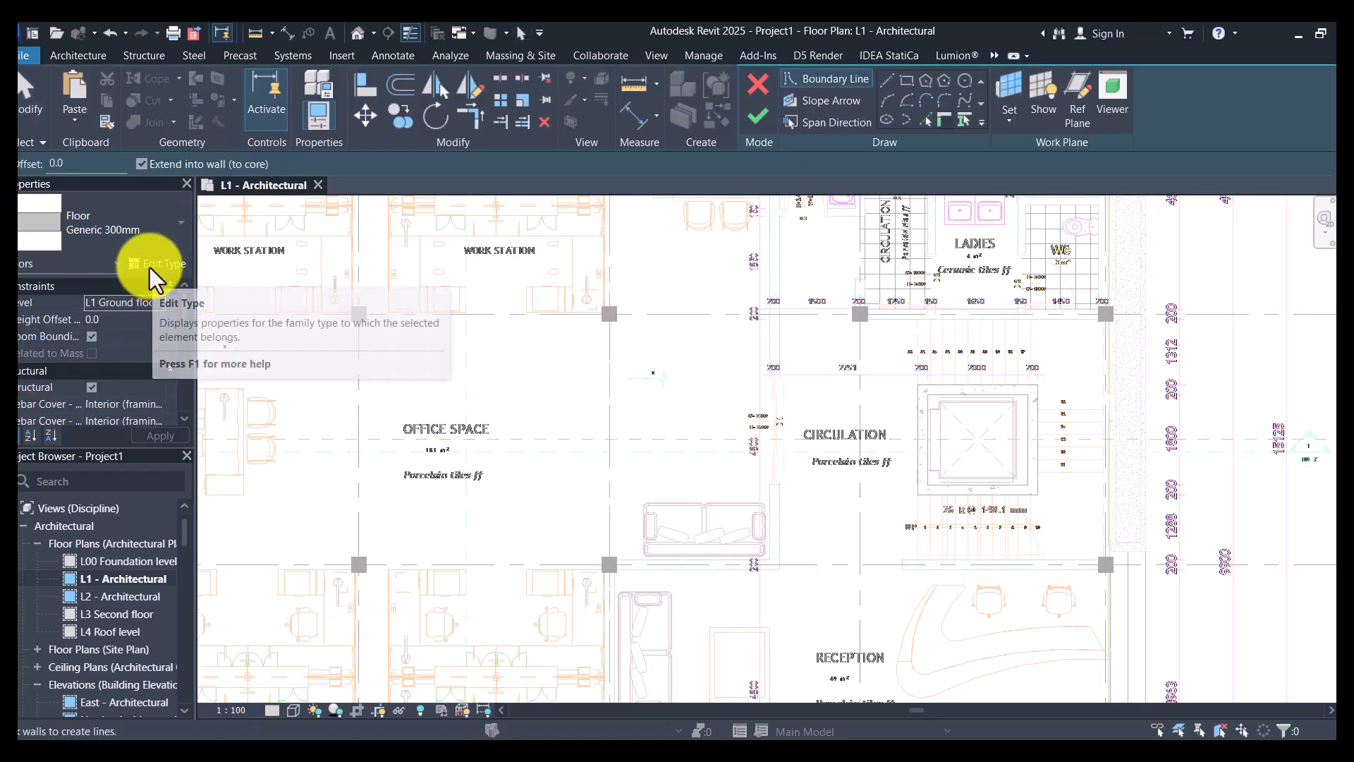
left_click(176, 262)
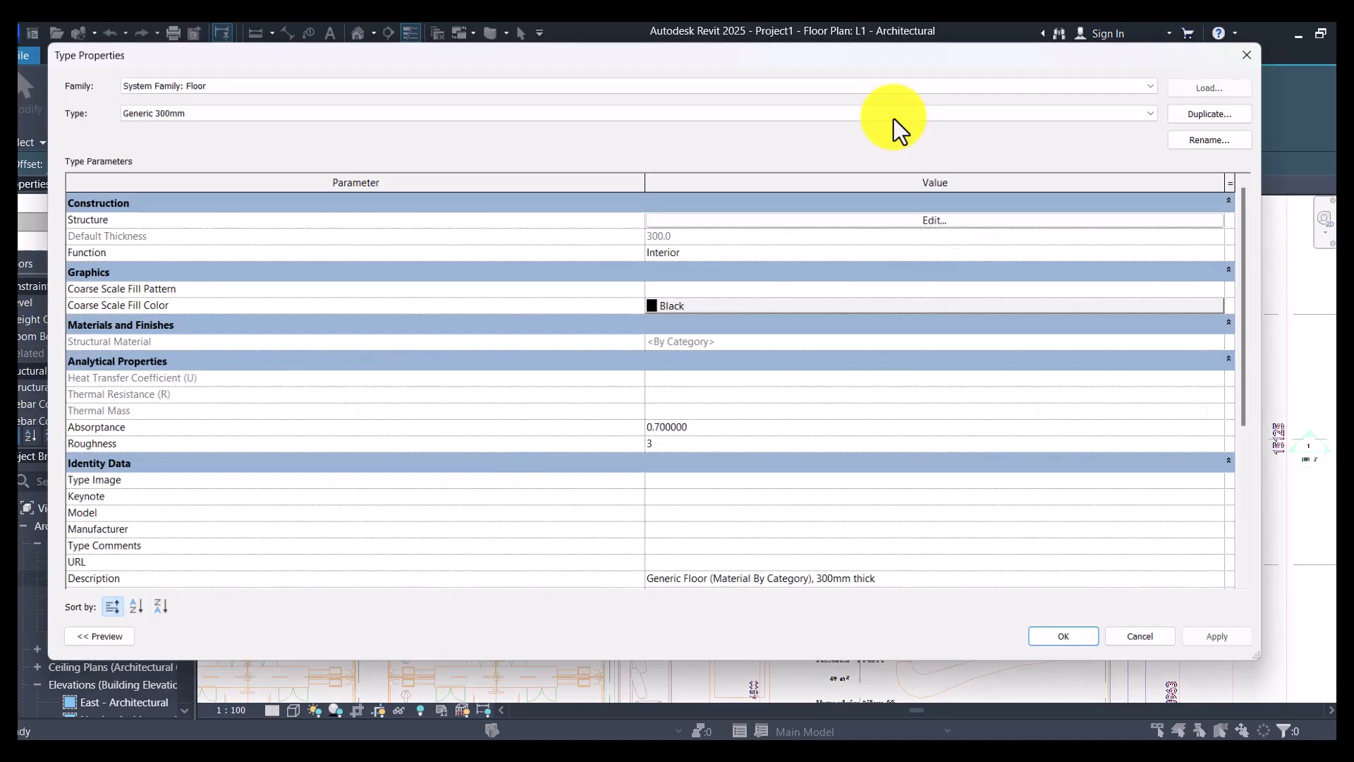
left_click(1226, 108)
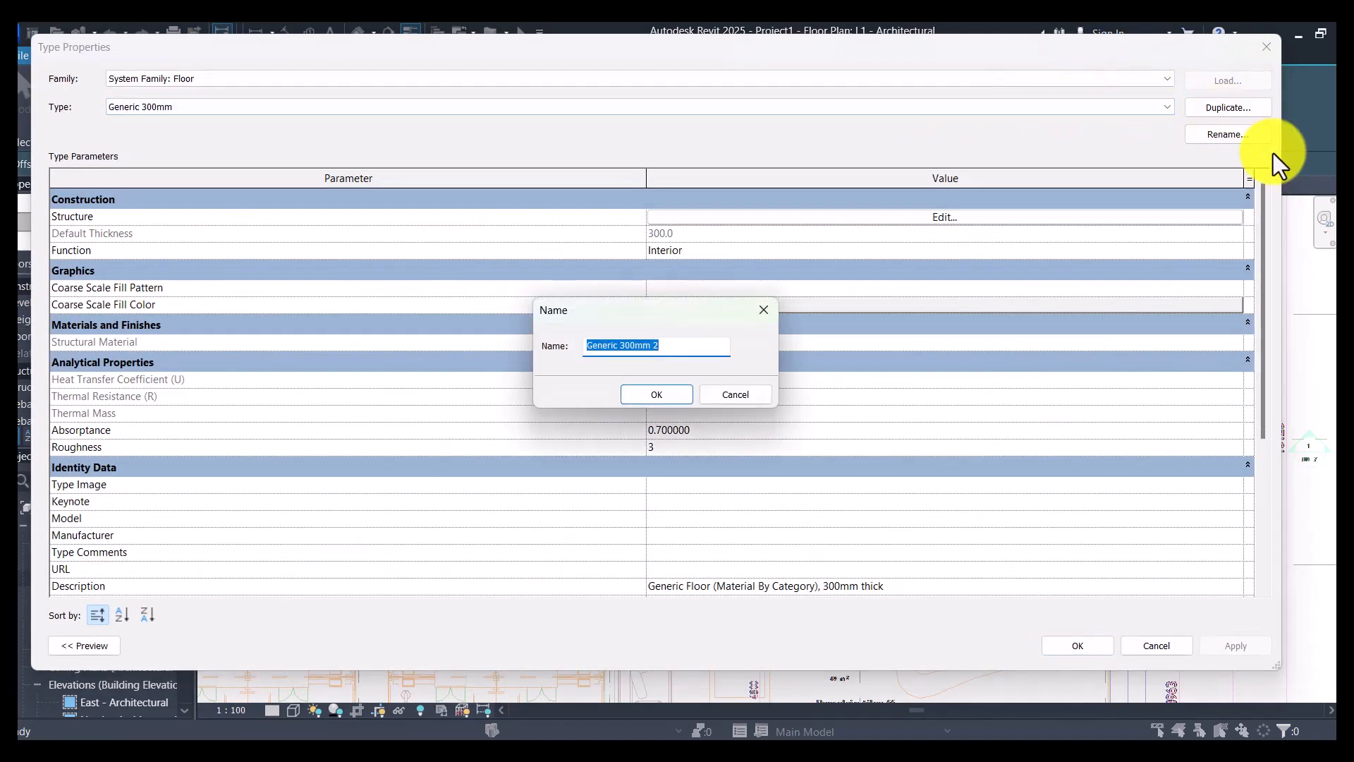
type("Stair slab")
key("Return")
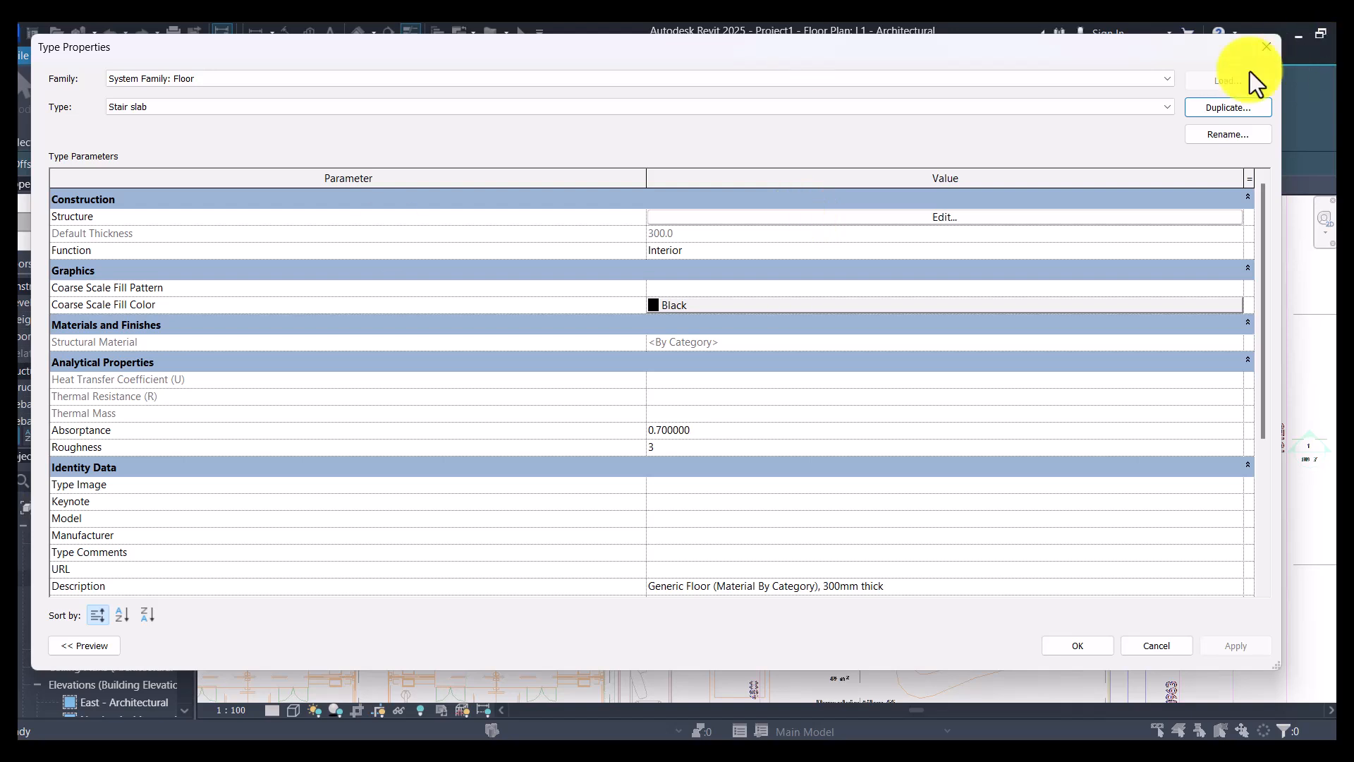
- Open the layer structure of the Stair slab floor type for editing
left_click(967, 212)
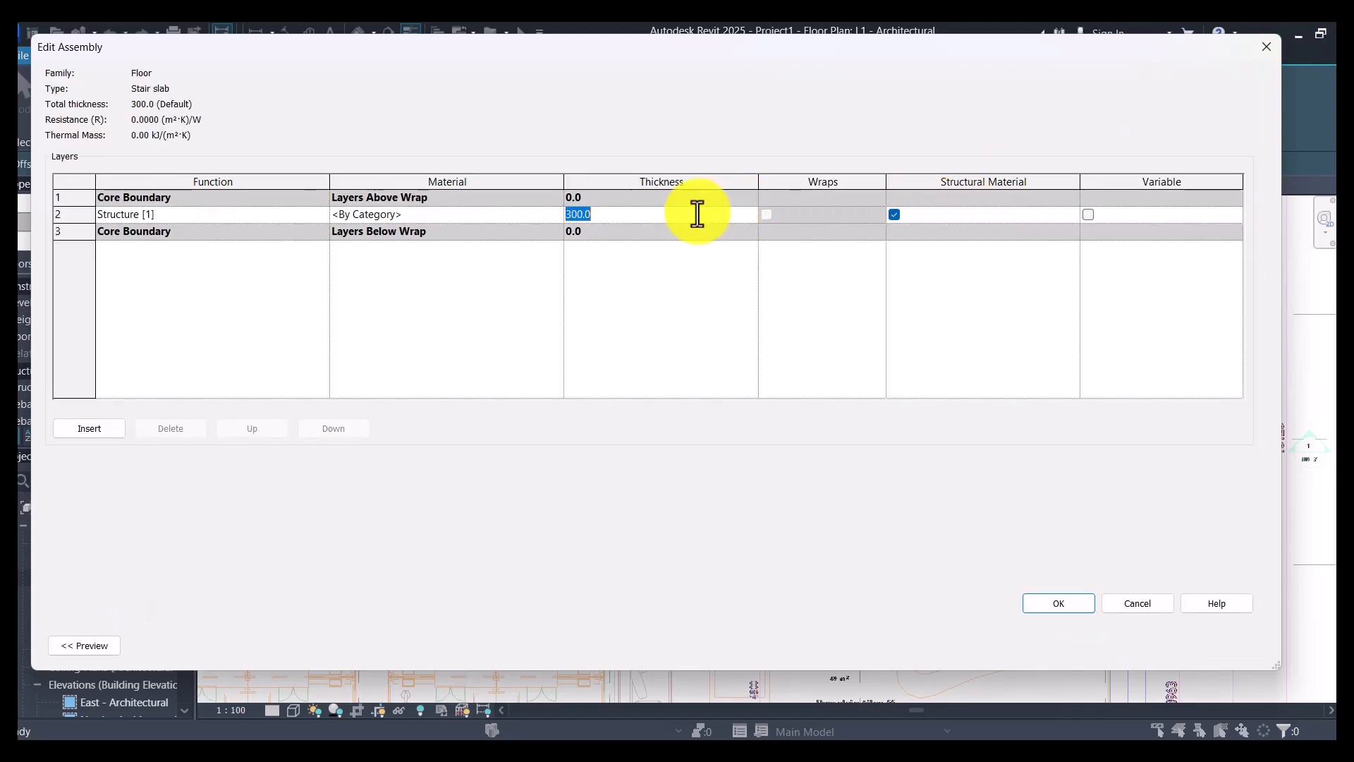
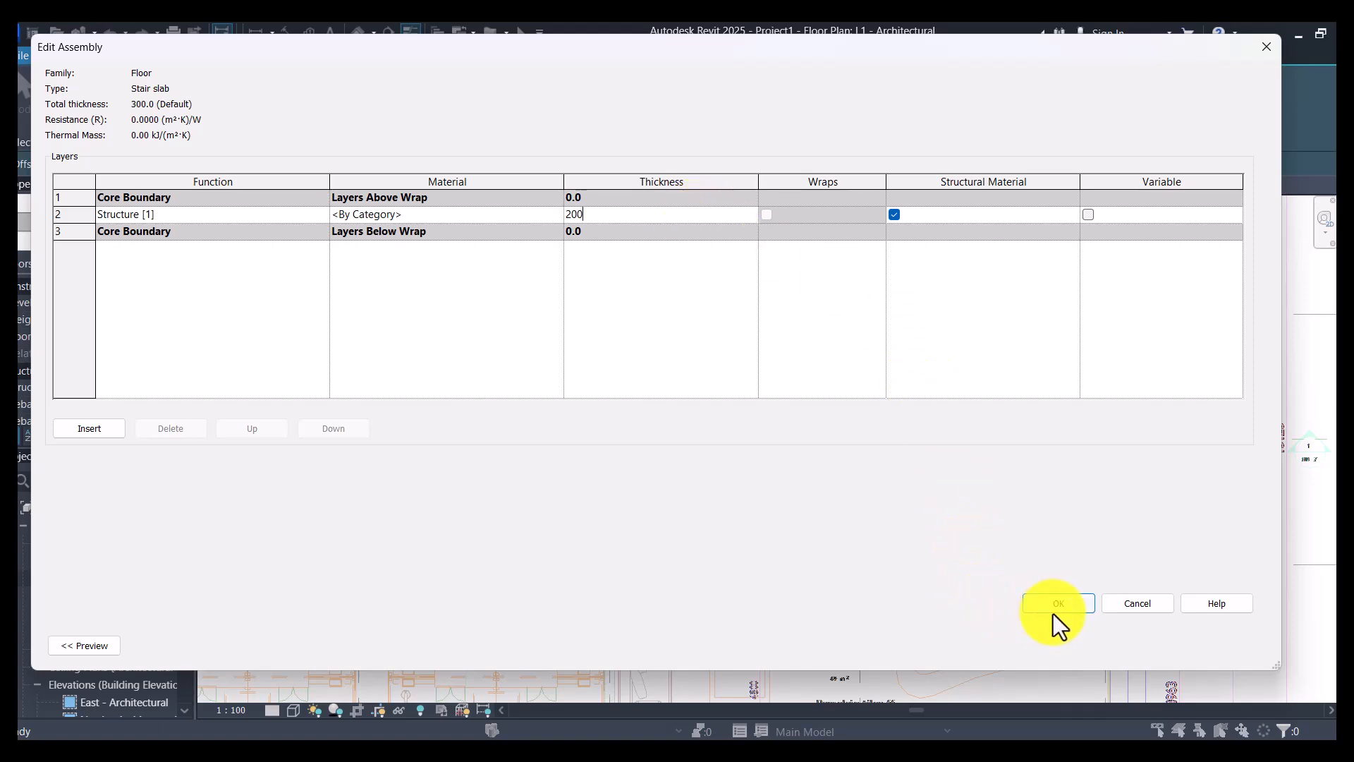
- Give the Stair slab's structure layer a 200 mm thickness and the Concrete, Cast-in-Place, Gray material, and accept the floor type
left_click(549, 214)
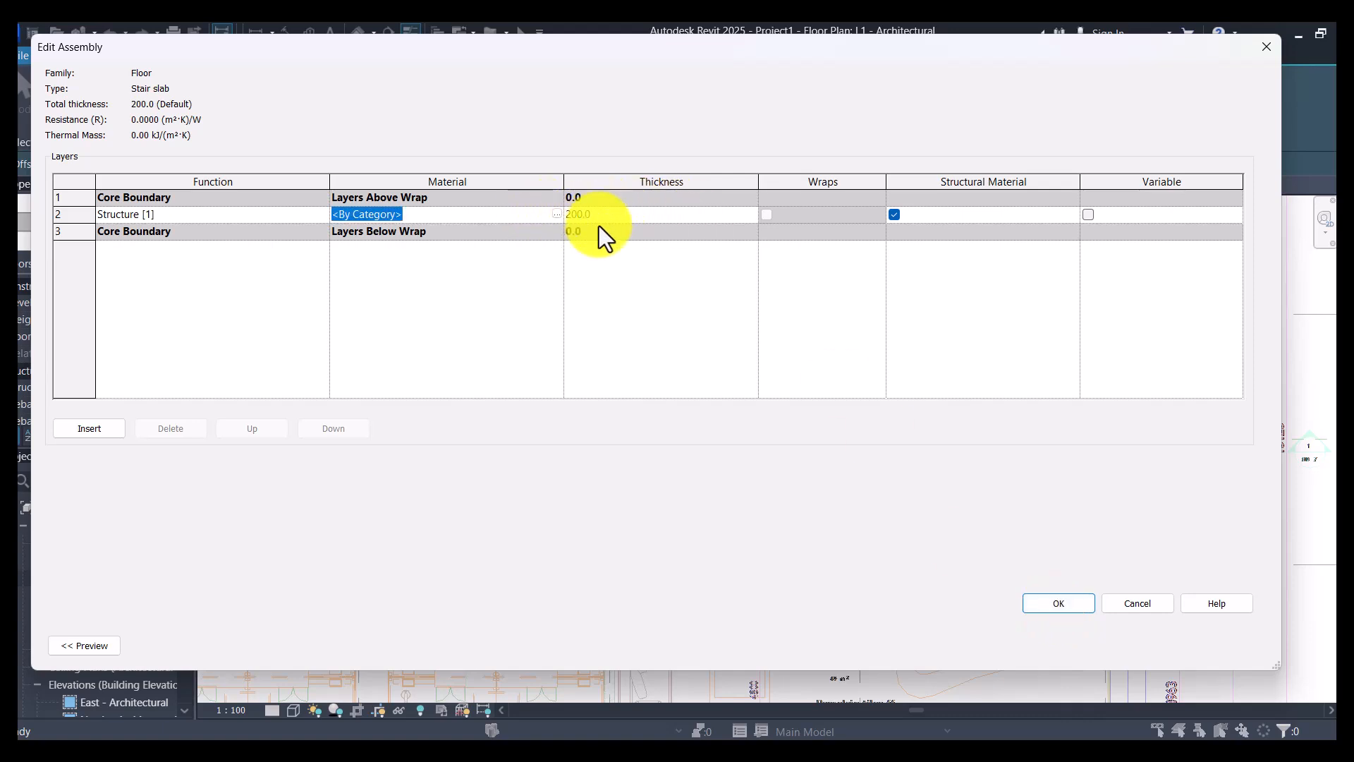
left_click(557, 215)
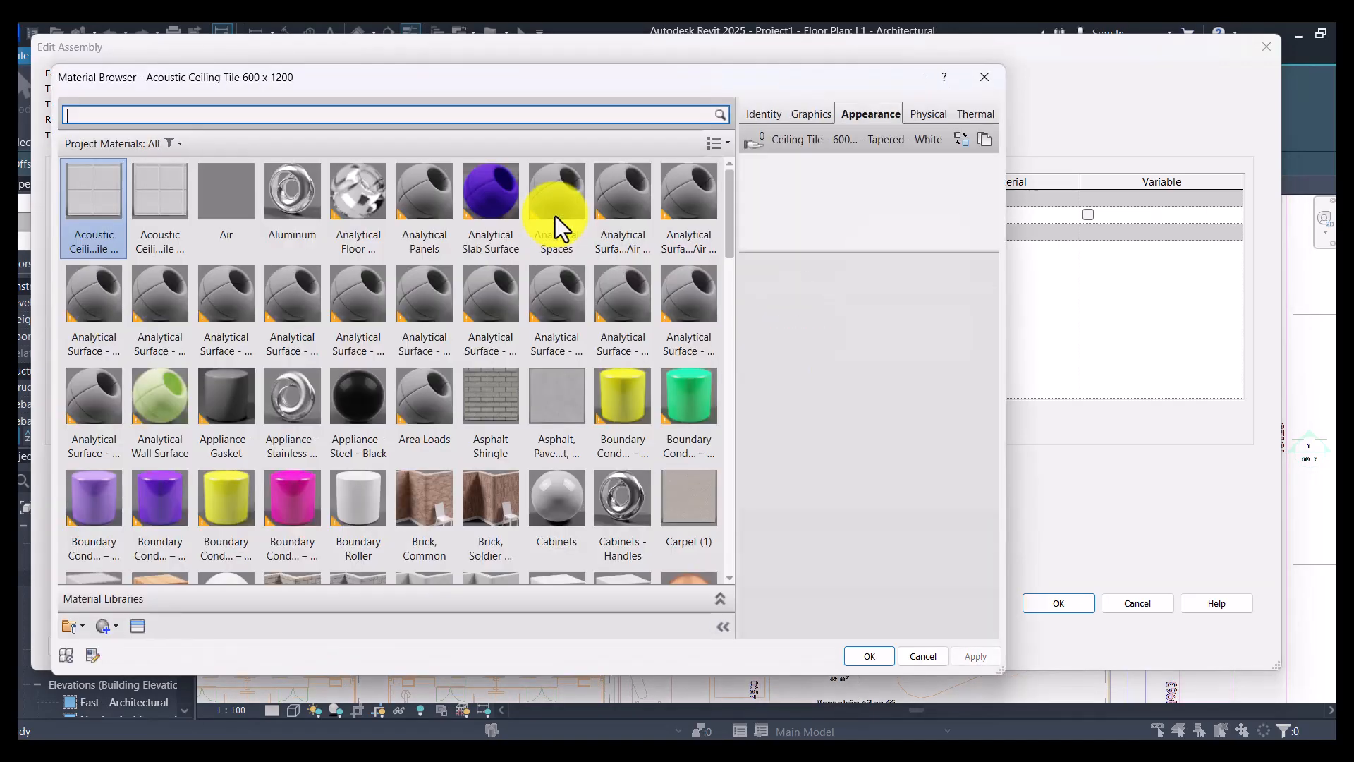
left_click(258, 354)
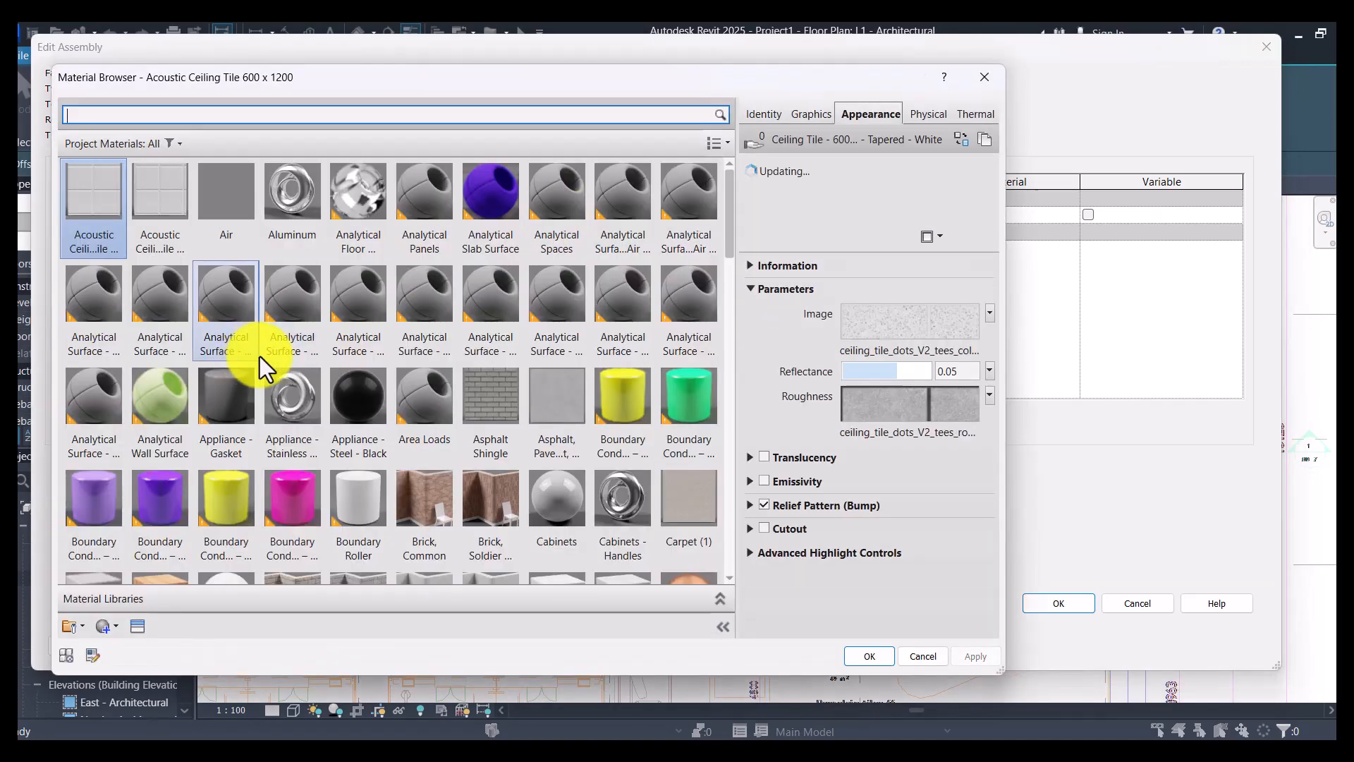
left_click(303, 340)
key("c")
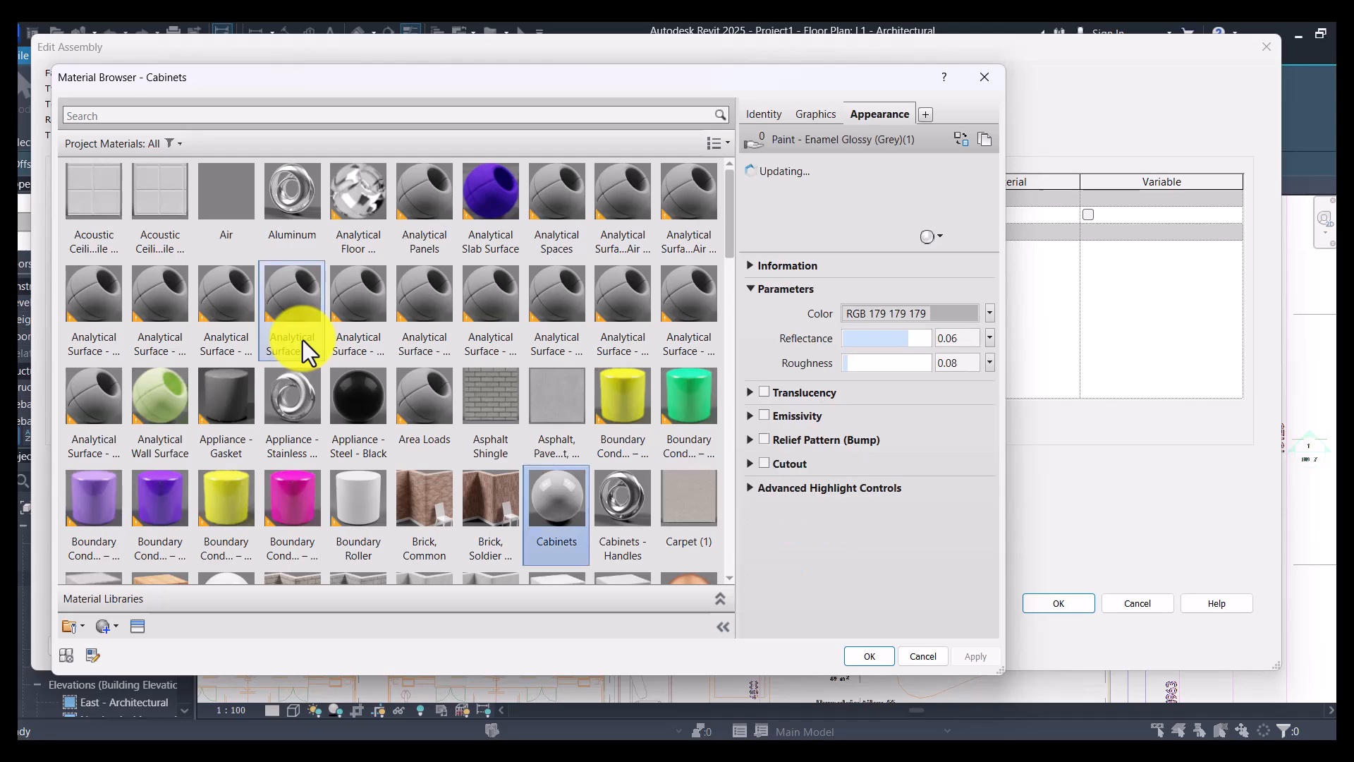
scroll(472, 463, "down", 3)
scroll(472, 463, "down", 3)
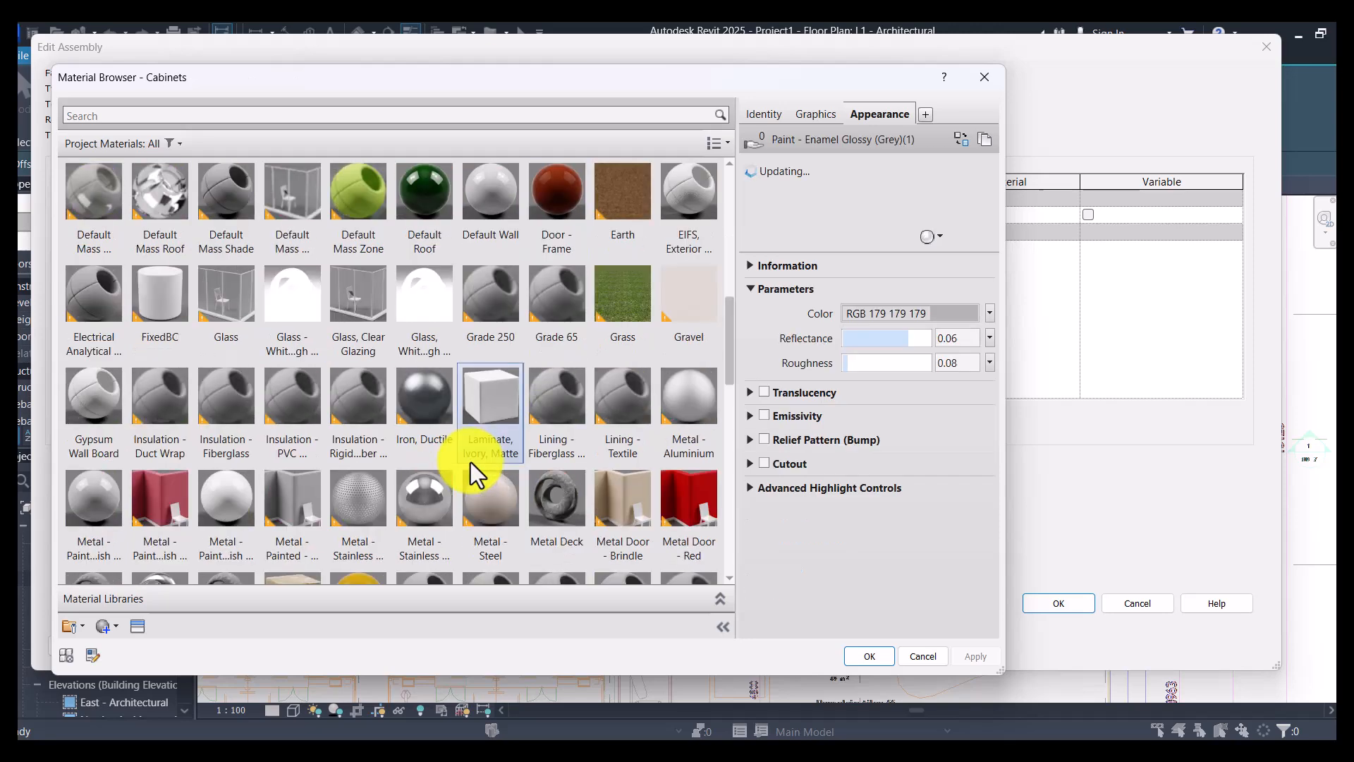
scroll(471, 463, "up", 3)
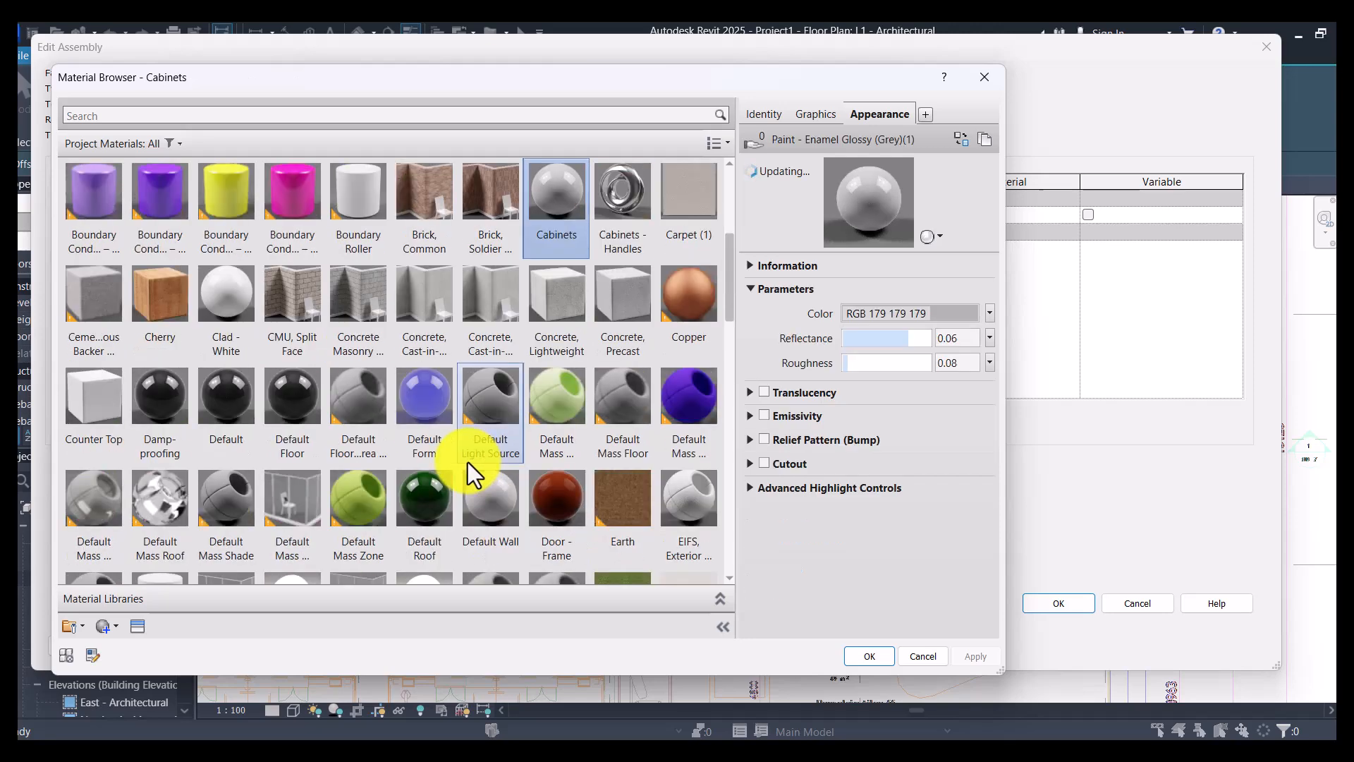
left_click(487, 335)
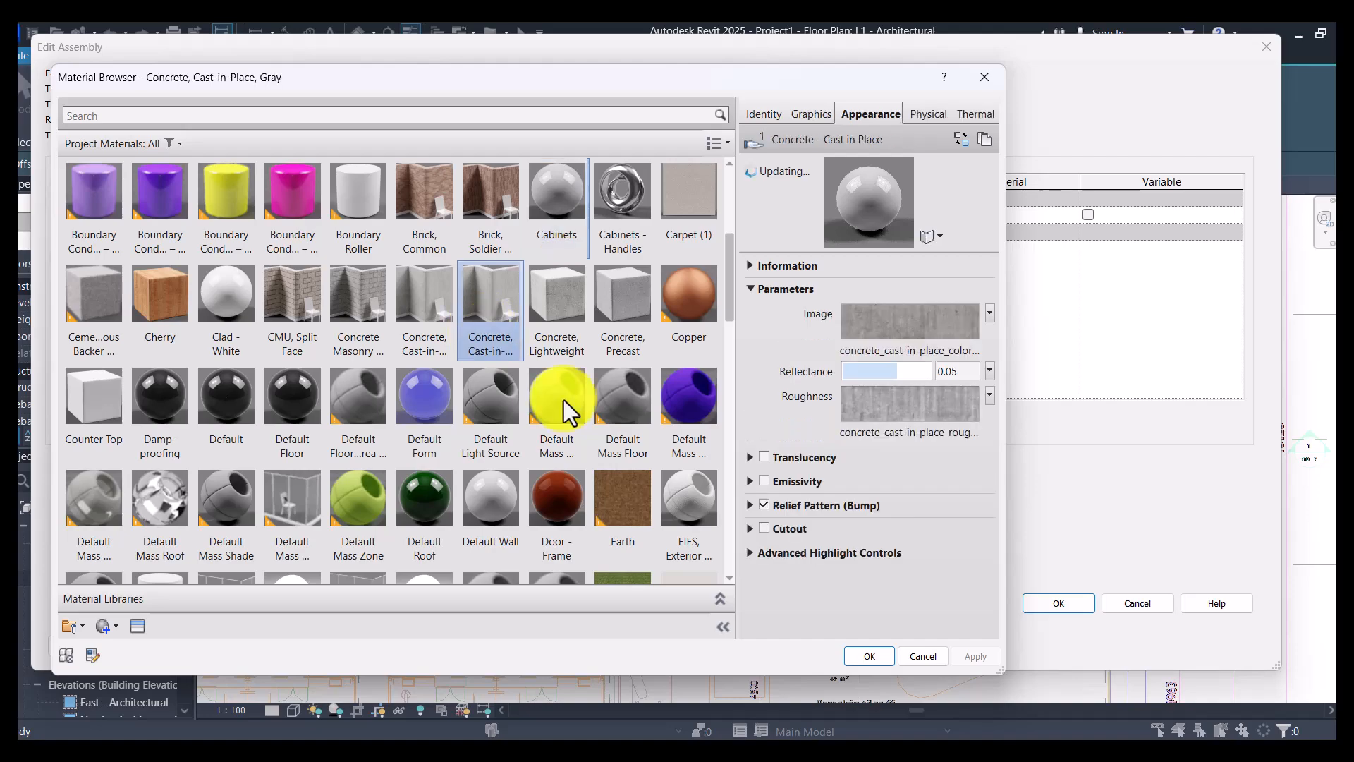
left_click(870, 656)
left_click(1047, 611)
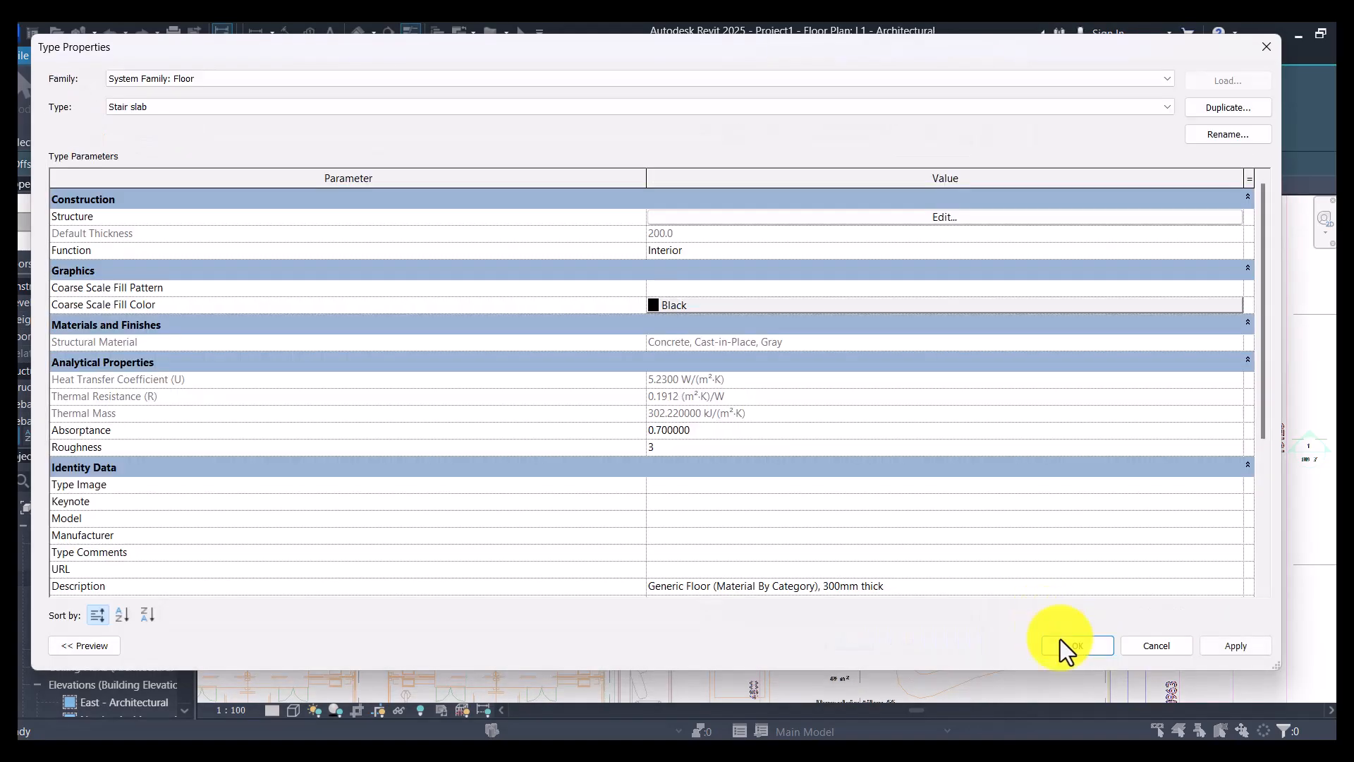
left_click(1080, 646)
- Sketch a 1288 mm wide rectangular slab boundary over the first flight, risers 1 to 10 beside the lift shaft, and finish the floor
scroll(1051, 624, "up", 5)
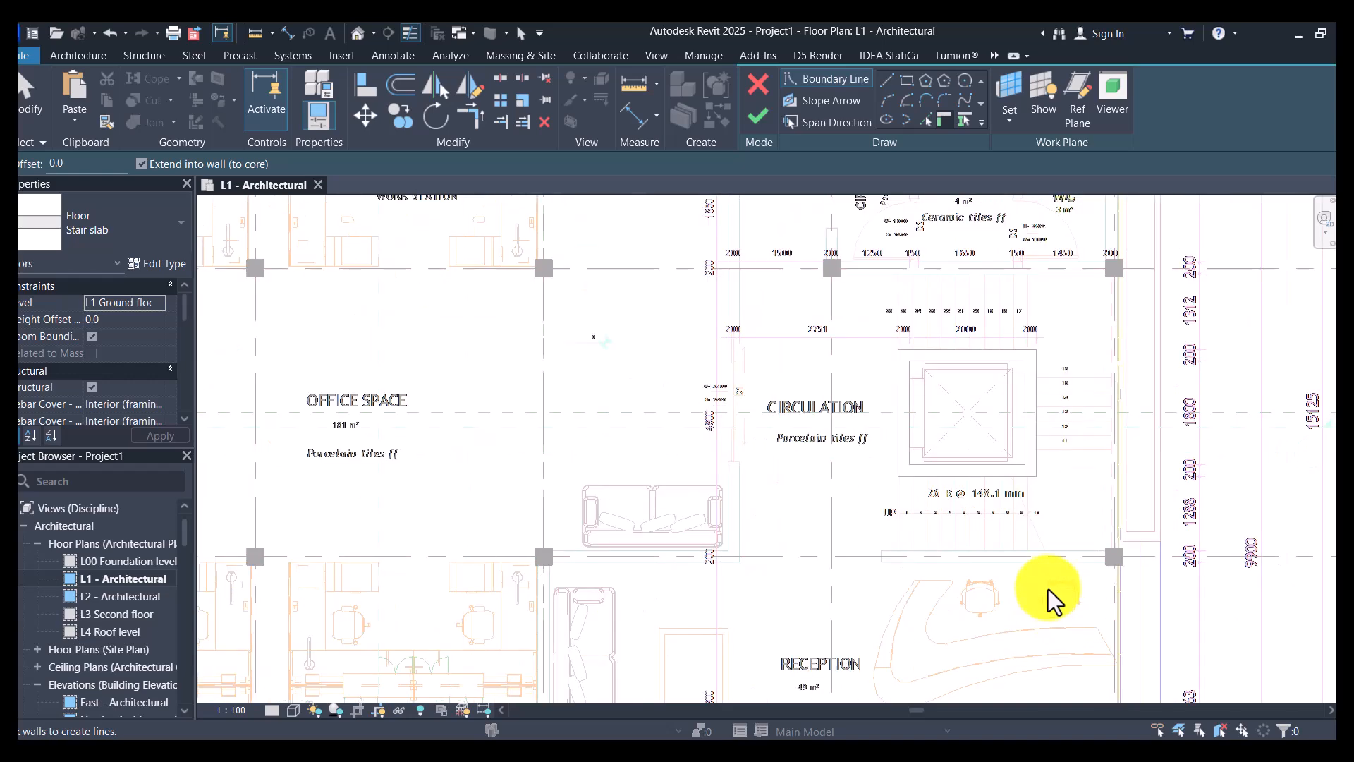
left_click(906, 79)
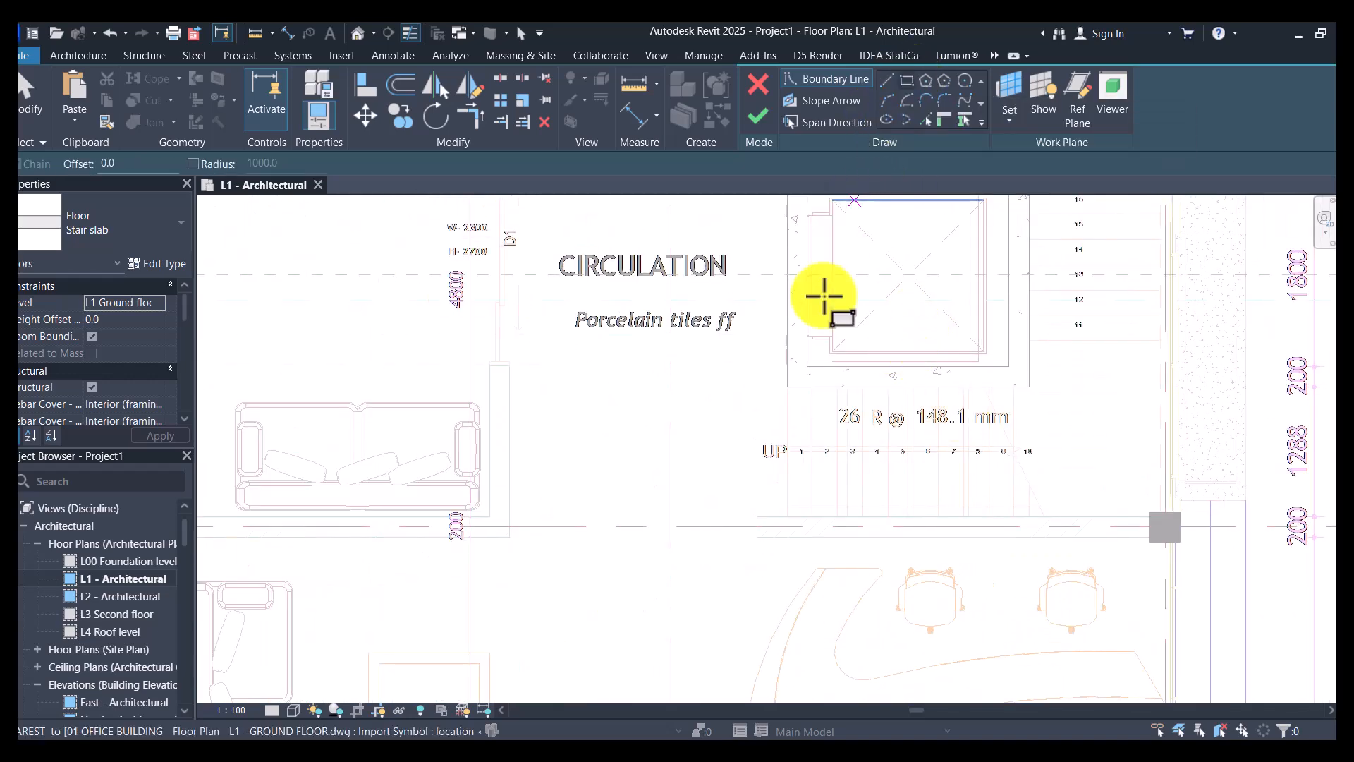
scroll(816, 414, "up", 4)
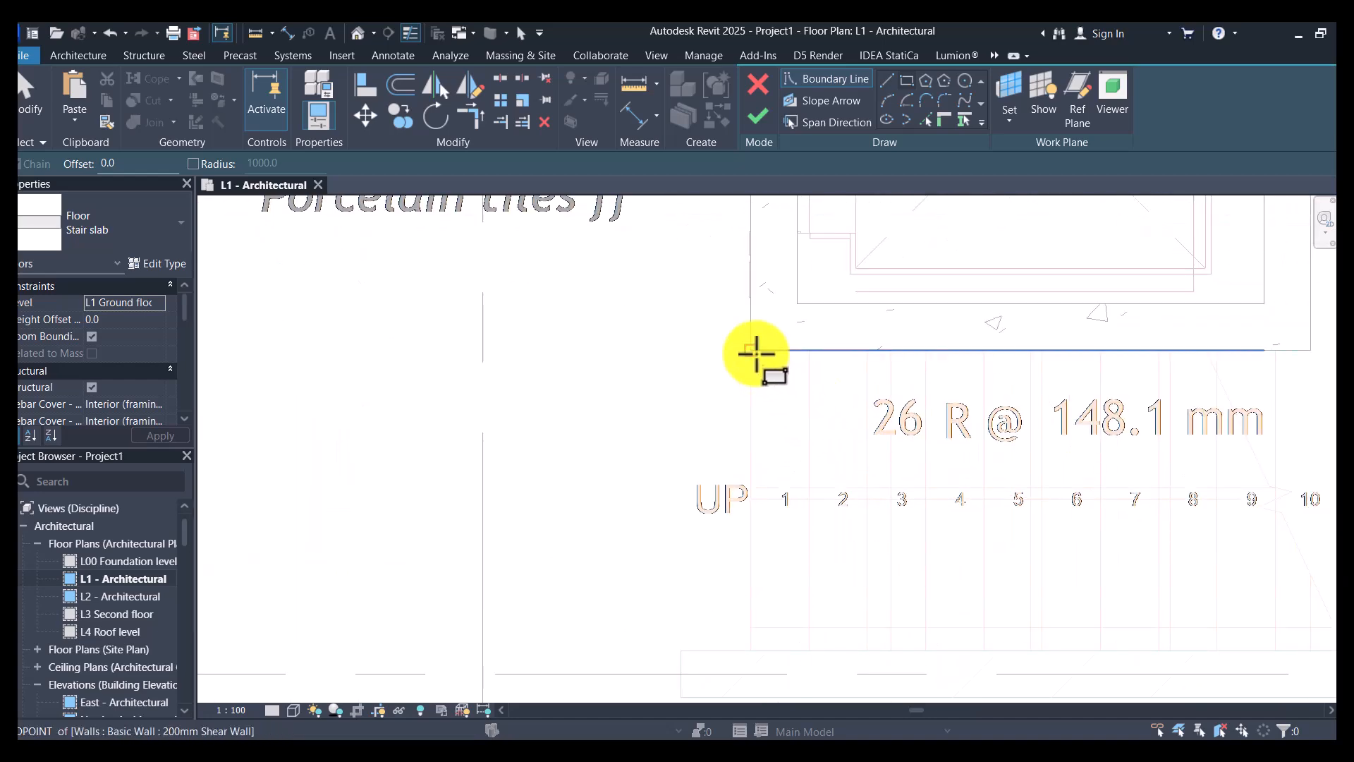
left_click(757, 353)
scroll(720, 306, "down", 3)
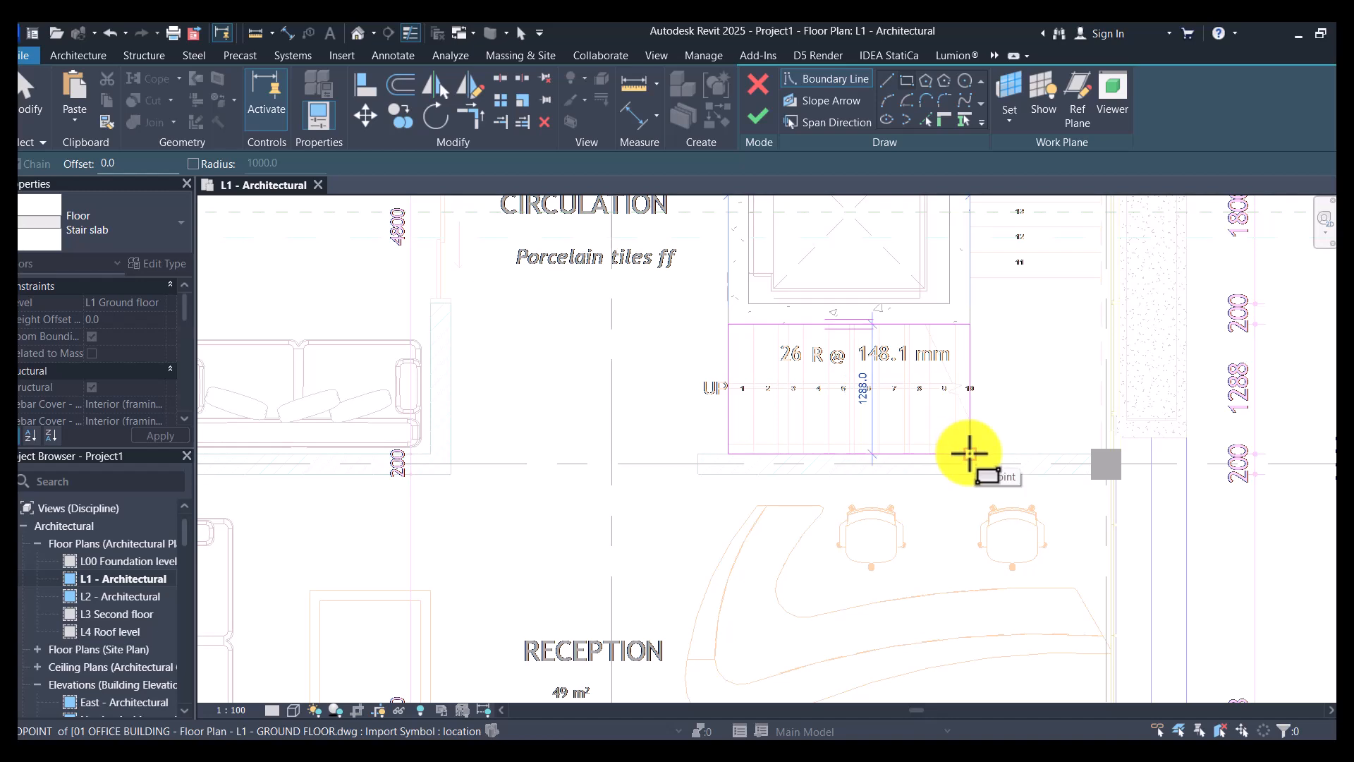
left_click(970, 454)
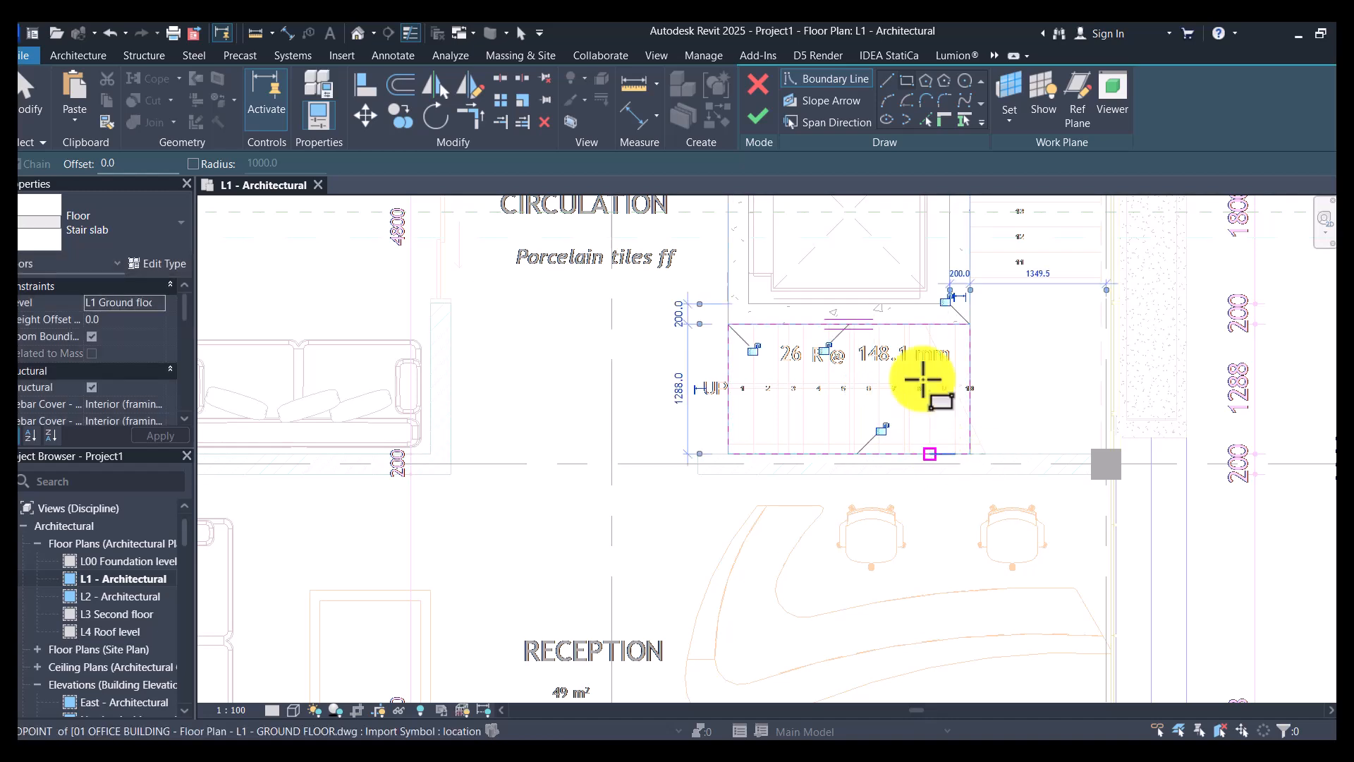
left_click(756, 125)
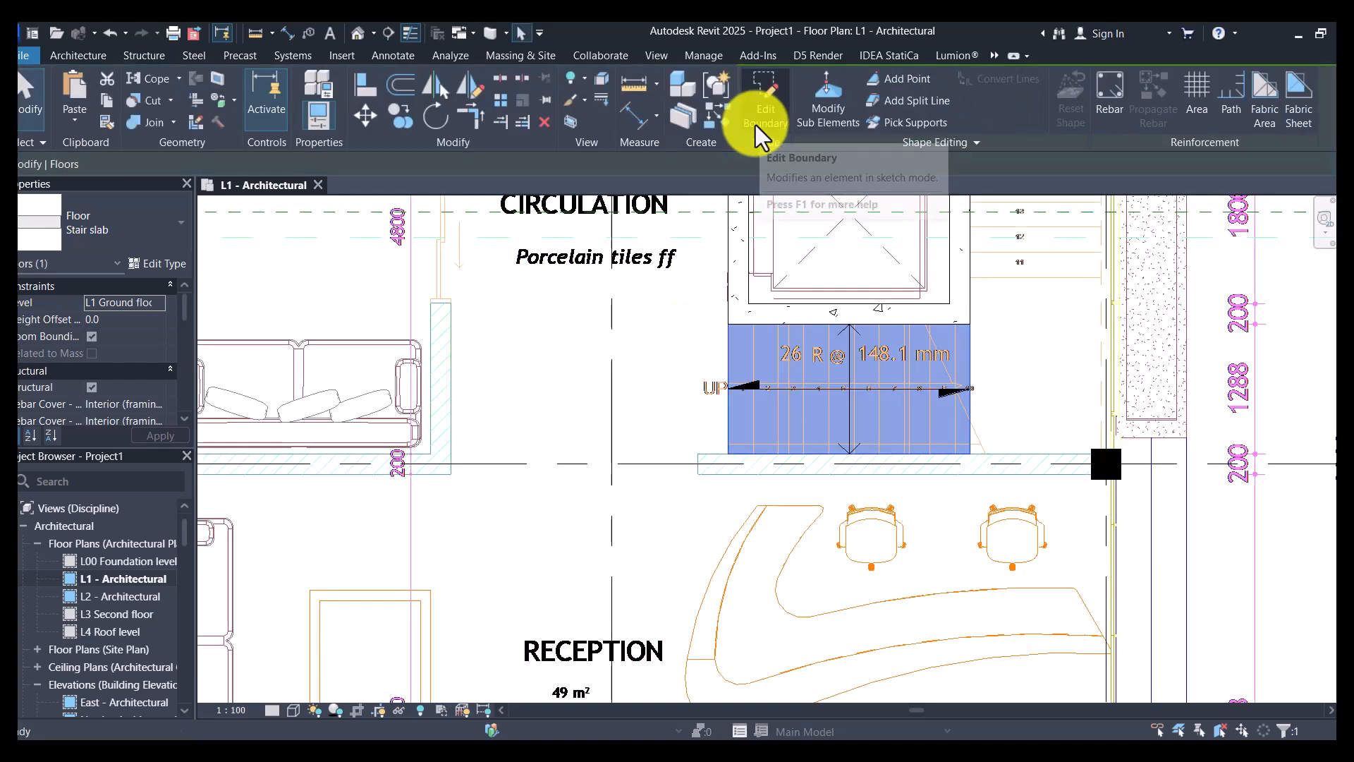
- Start another Stair slab floor, try a rectangular boundary for the landing after riser 10, and turn off the thin-line display
left_click(719, 118)
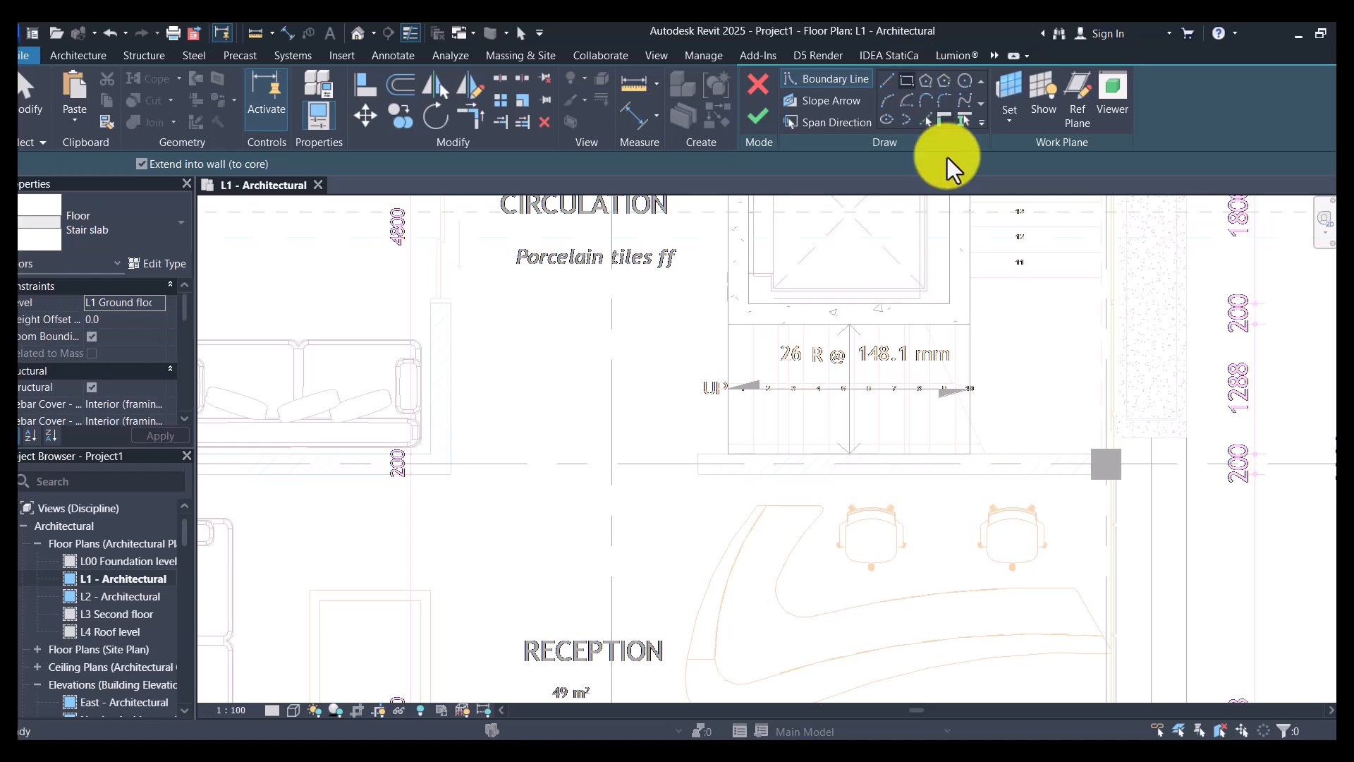
scroll(1100, 443, "up", 3)
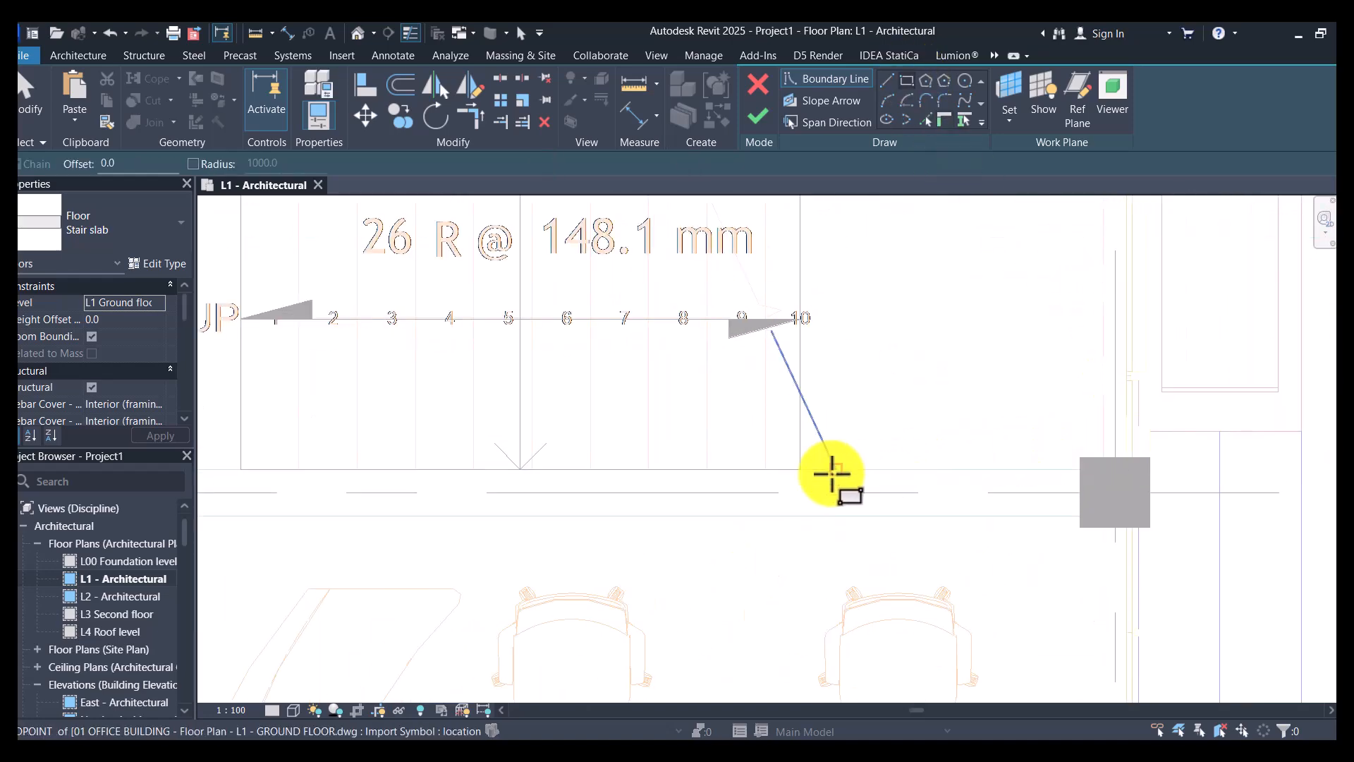
left_click(800, 468)
scroll(1050, 283, "down", 5)
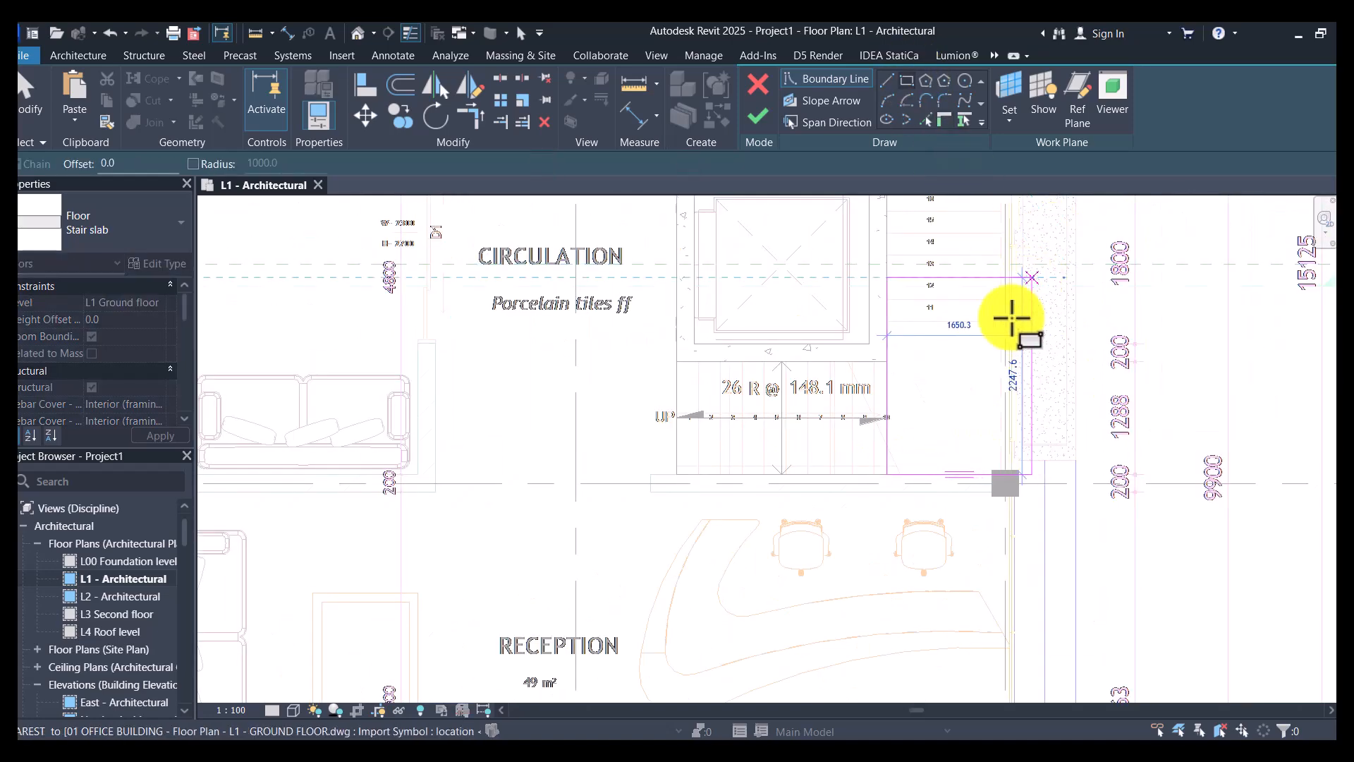
scroll(1027, 289, "up", 5)
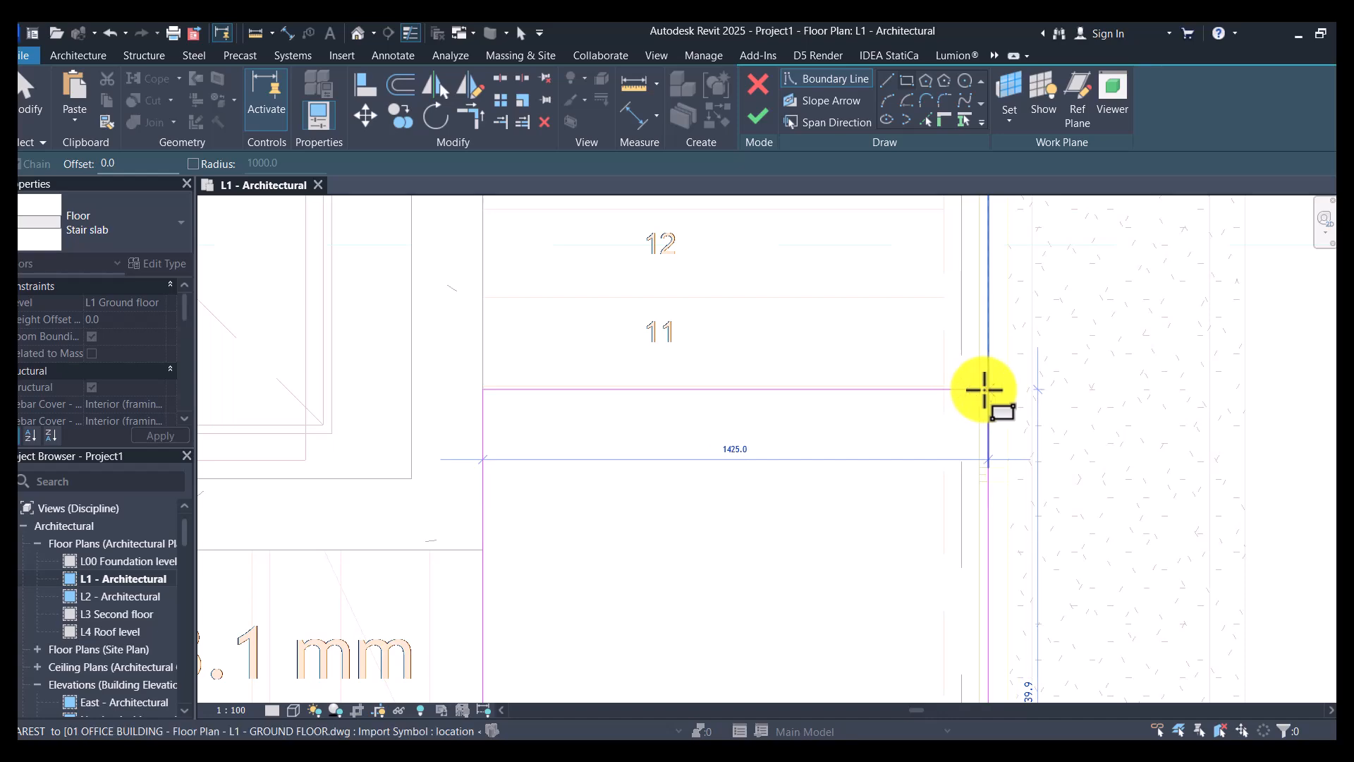
scroll(980, 396, "down", 4)
scroll(981, 399, "down", 2)
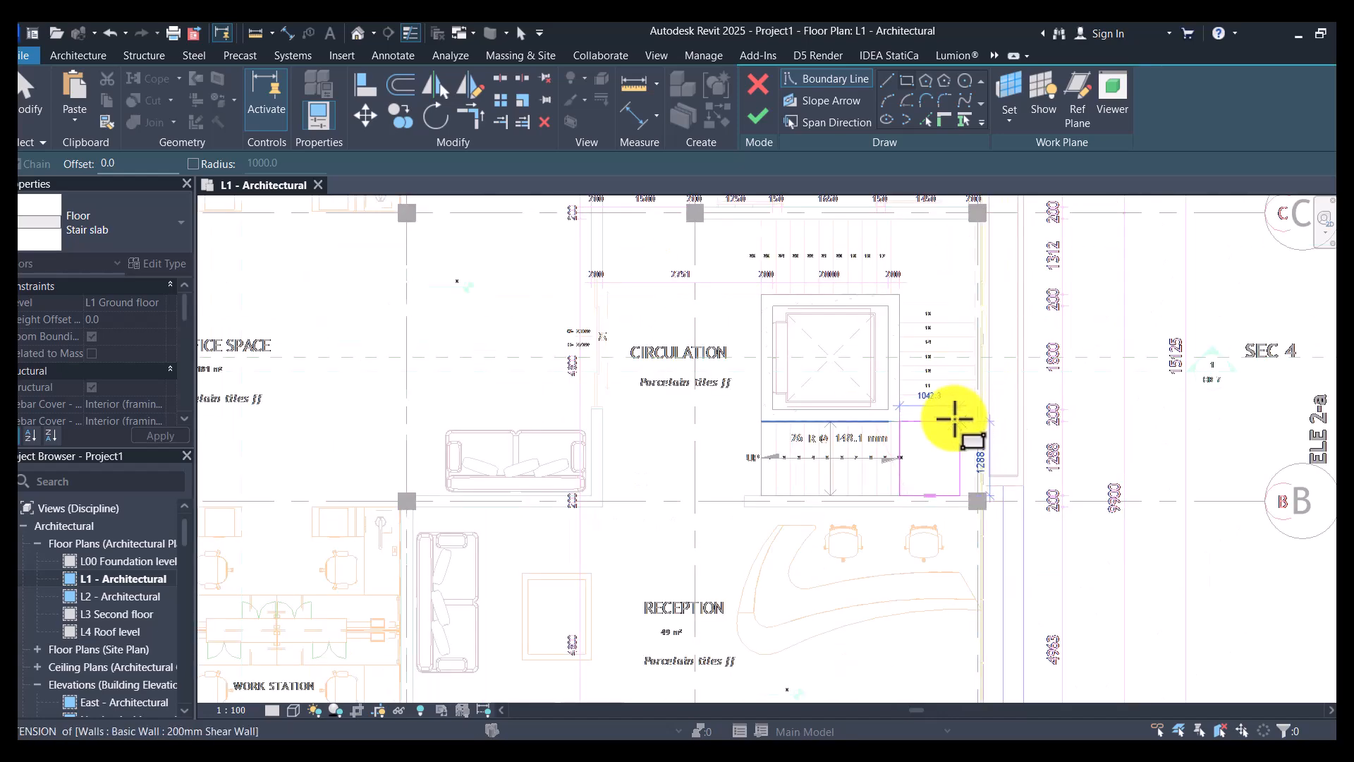
left_click(413, 35)
- Sketch the first landing slab as a rectangle about 1749 mm long from the end of riser 10 to riser 11, and finish the floor
scroll(962, 385, "up", 5)
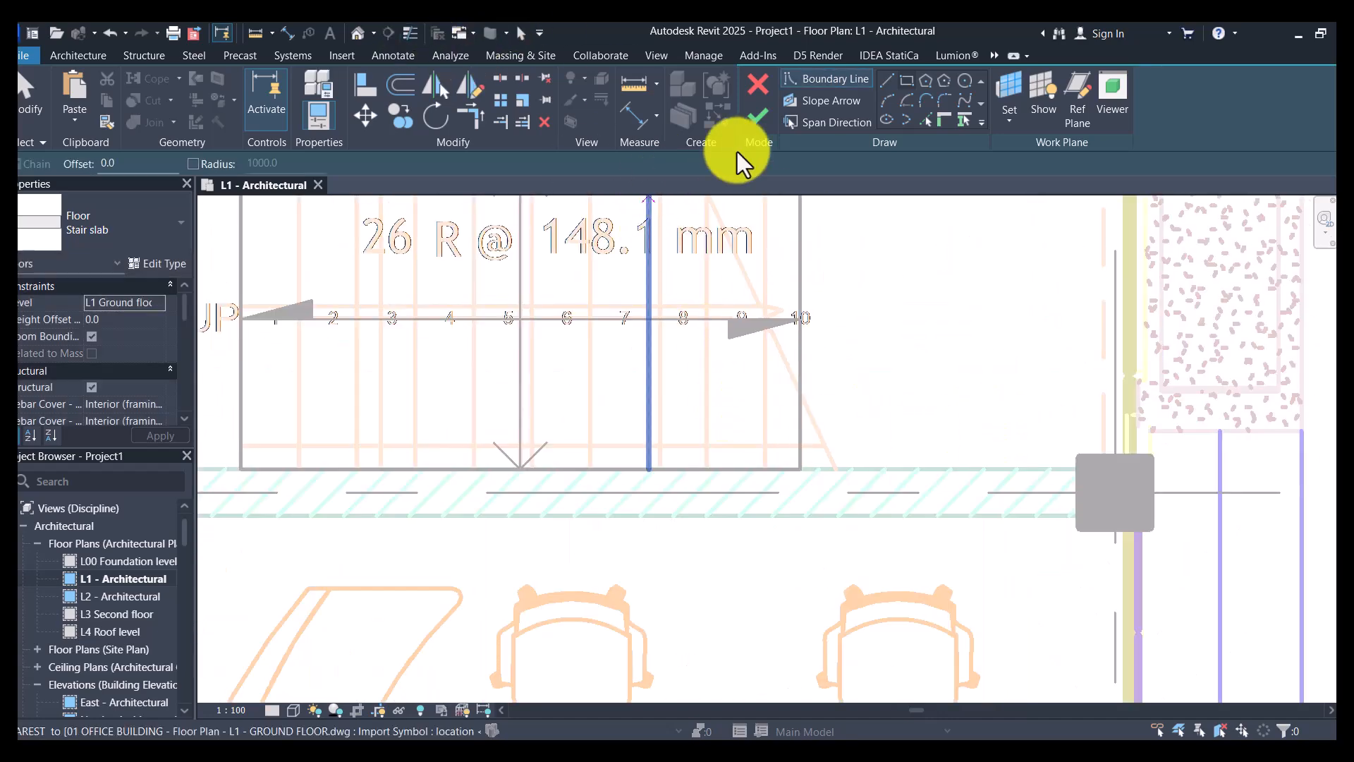
left_click(907, 82)
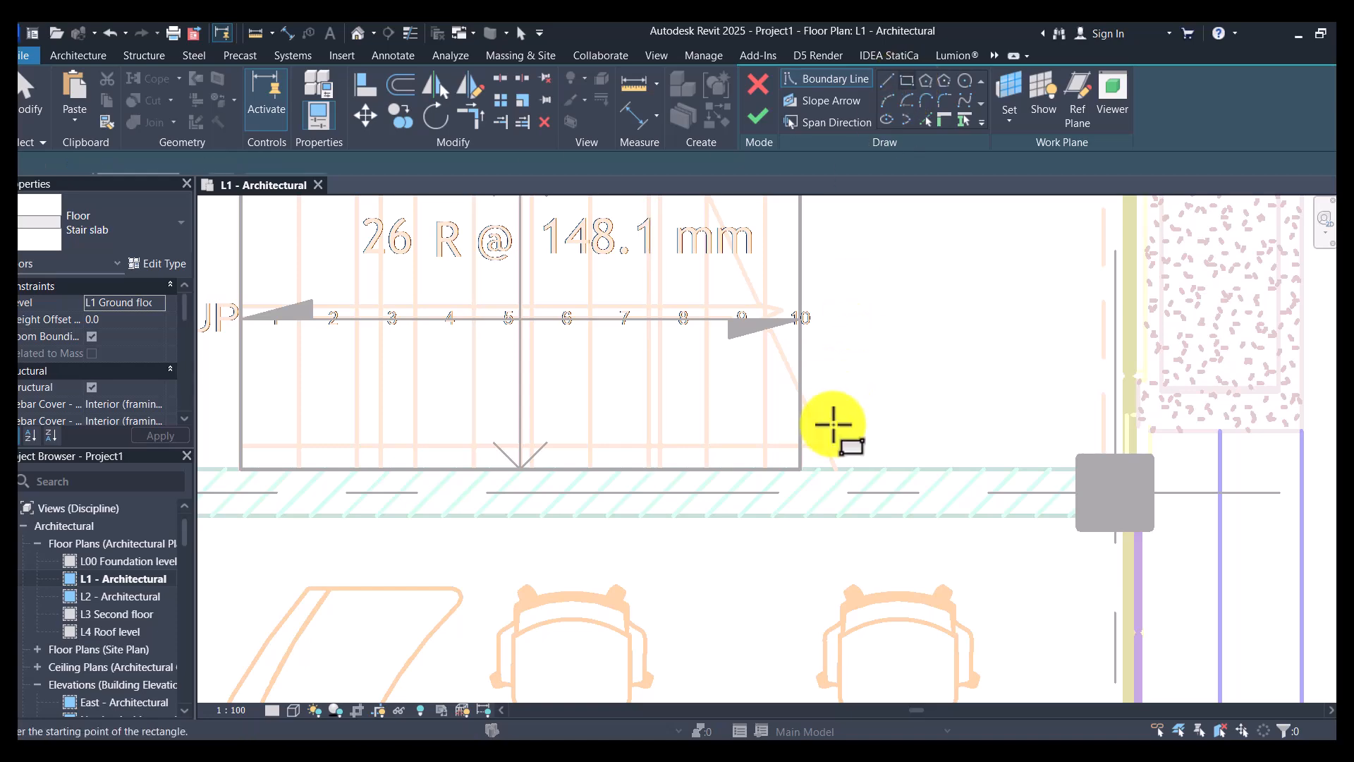
left_click(803, 469)
scroll(812, 512, "down", 3)
scroll(968, 209, "up", 2)
middle_click_drag(967, 208, 864, 452)
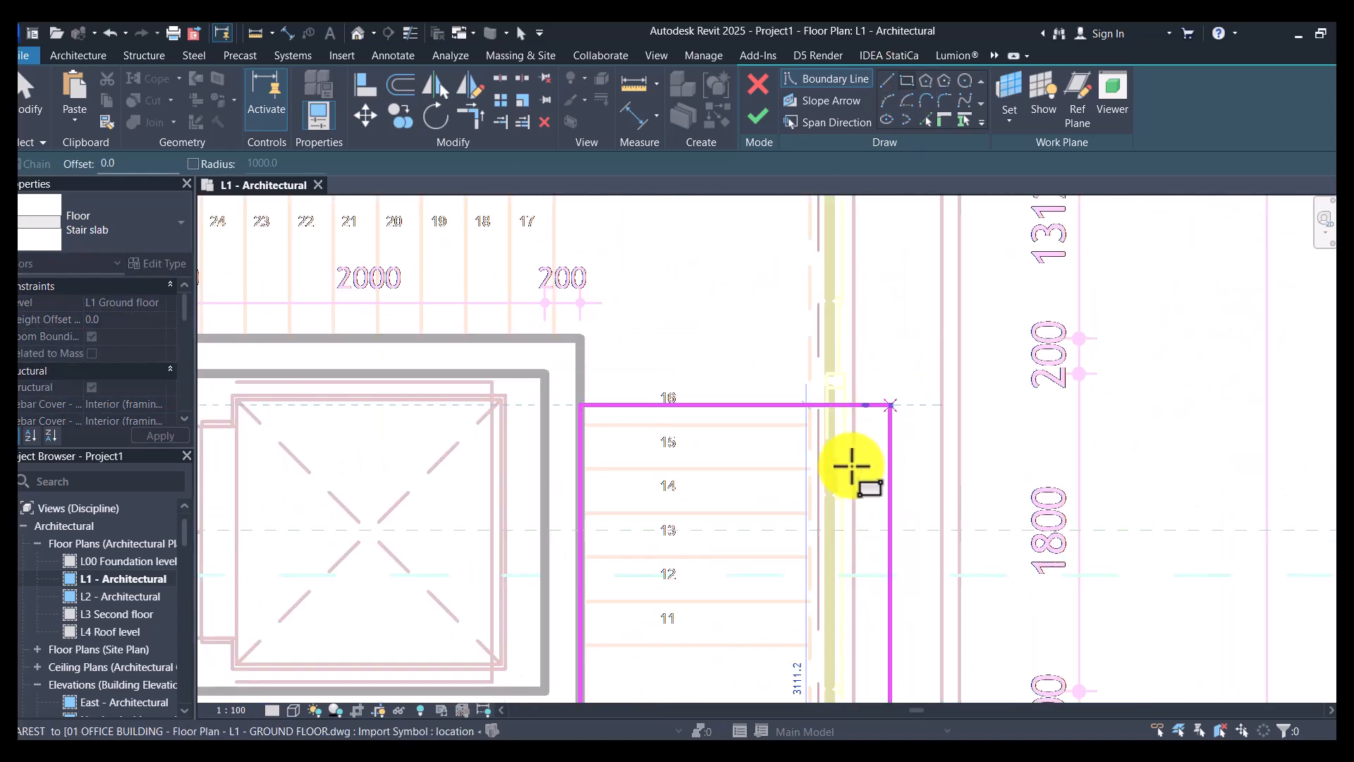
scroll(796, 660, "up", 2)
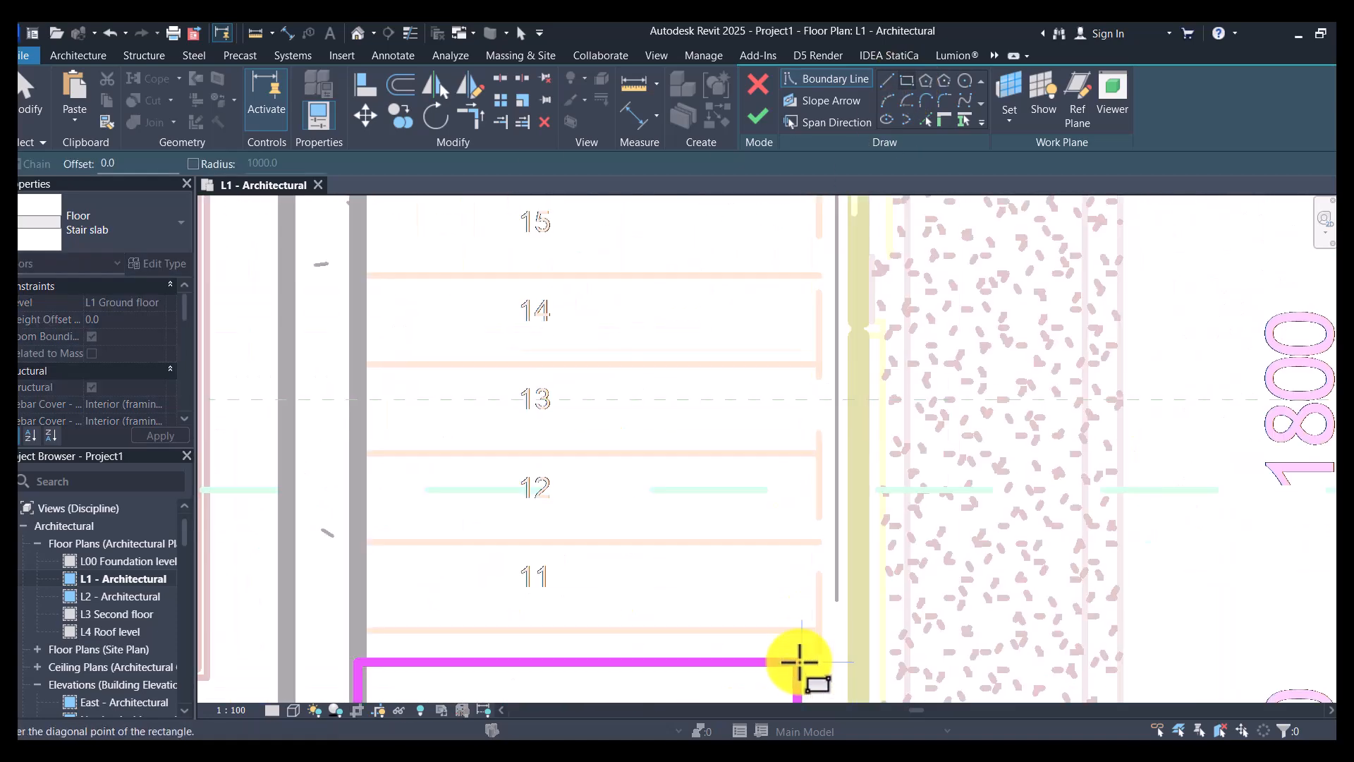
left_click(816, 625)
scroll(847, 443, "down", 3)
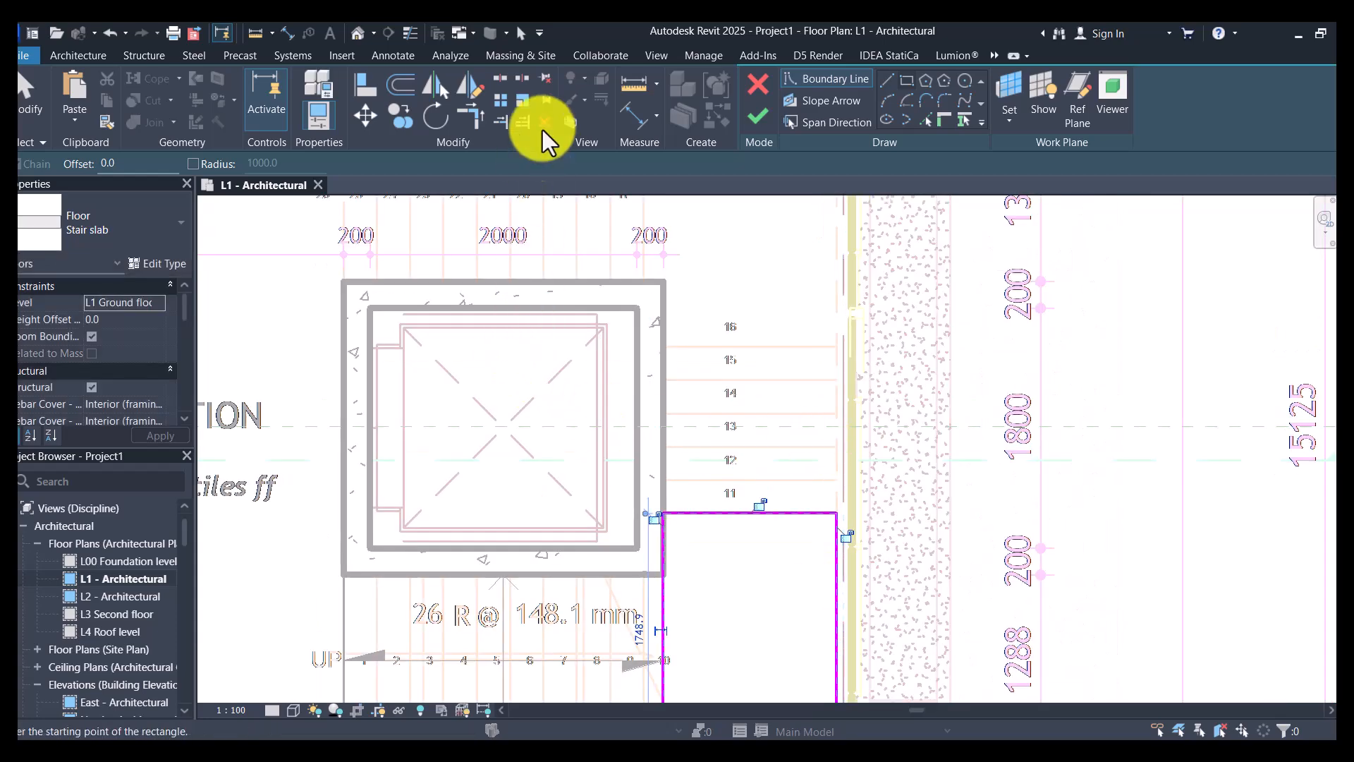
left_click(751, 119)
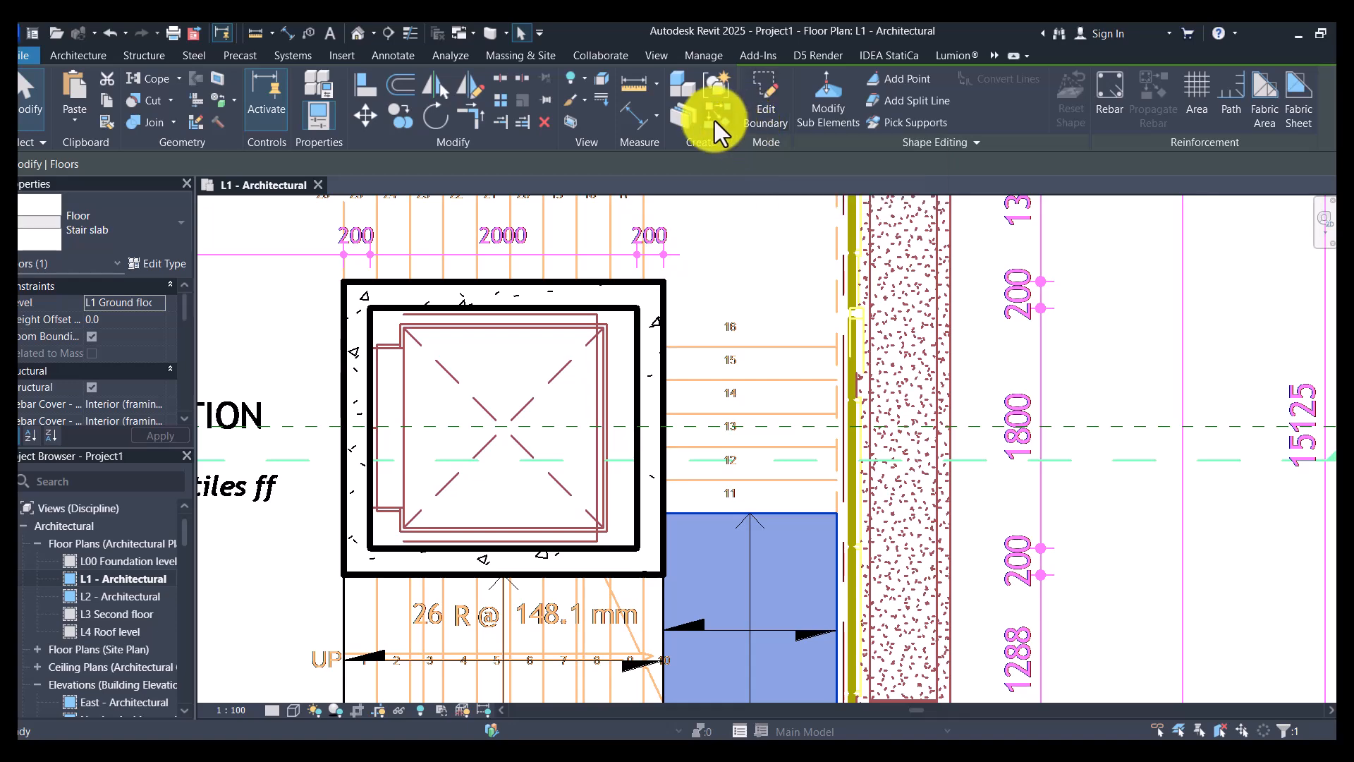
- Create a Stair slab floor over the flight with risers 11 to 15, about 1350 by 1250 mm, between the shaft and the outer wall
left_click(766, 113)
left_click(907, 80)
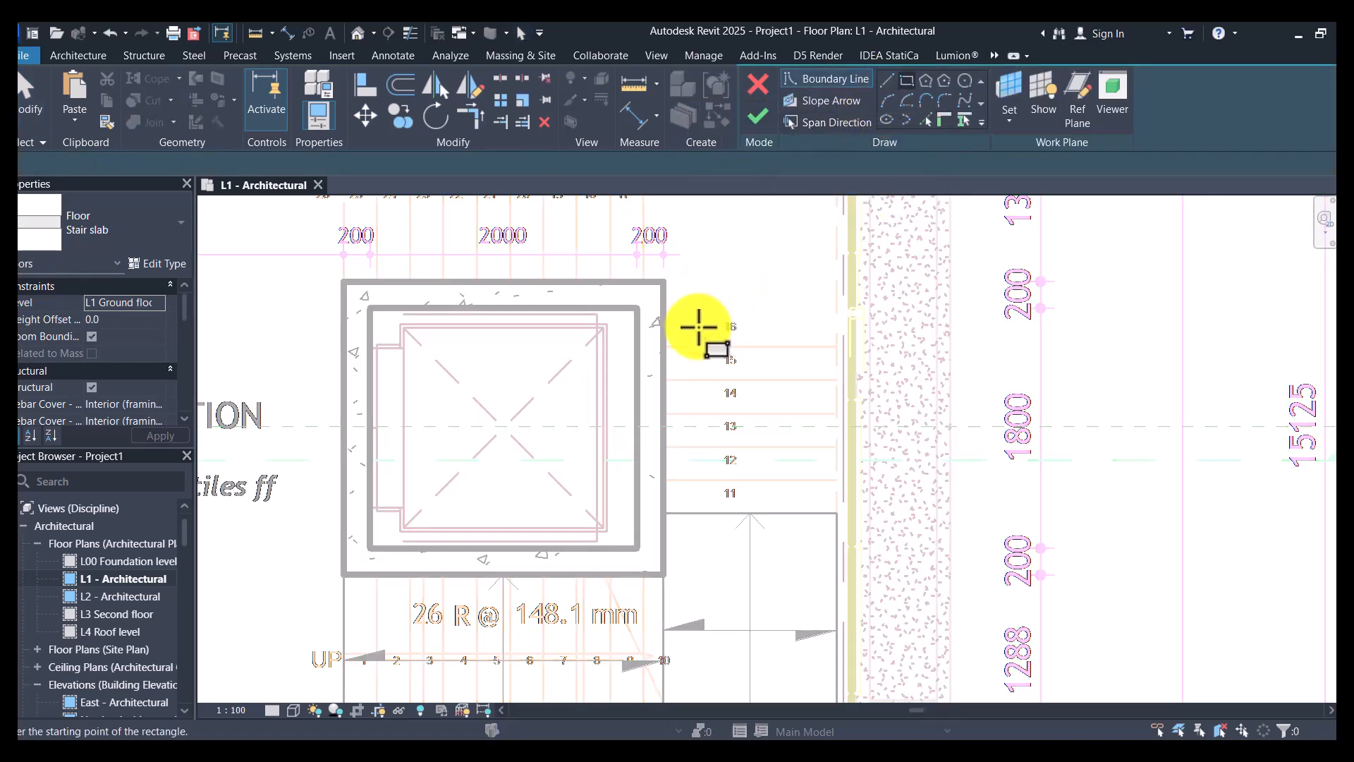
left_click(844, 347)
left_click(677, 513)
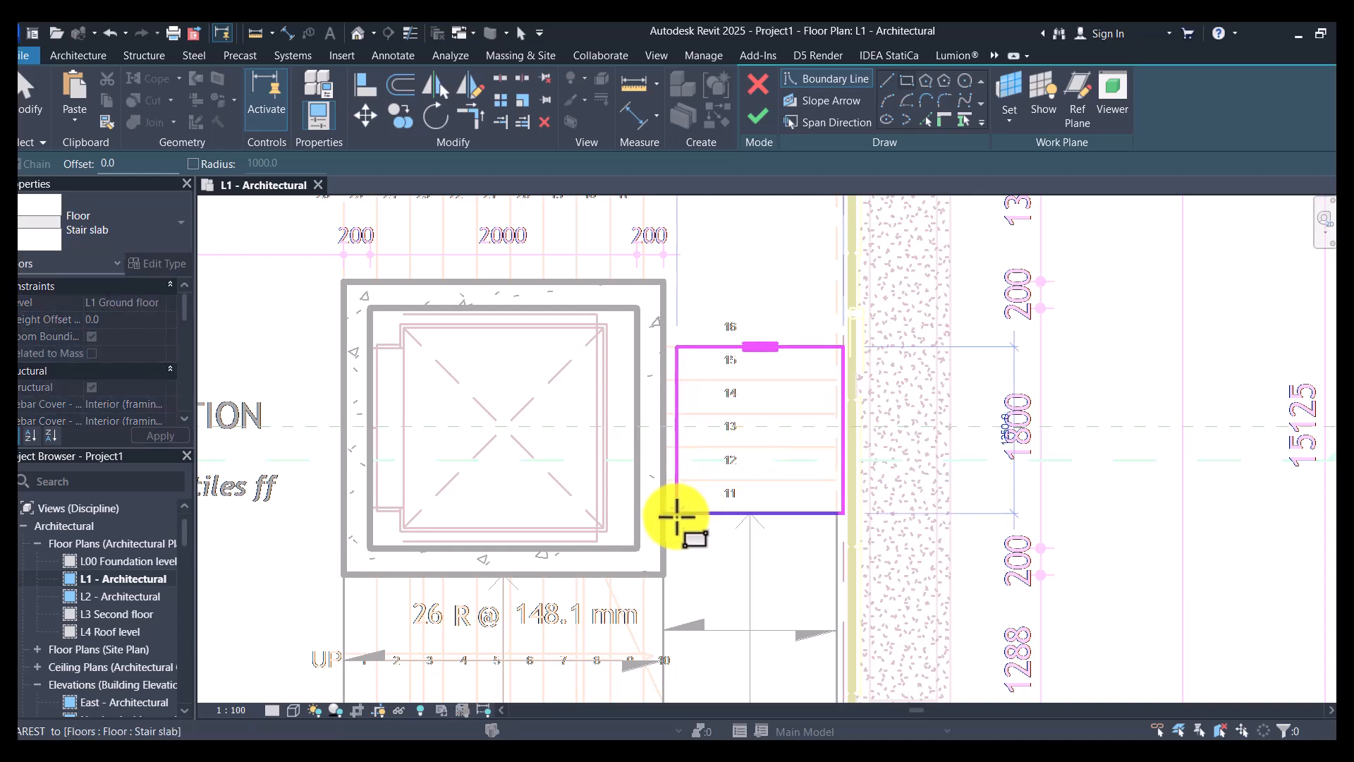
left_click(766, 108)
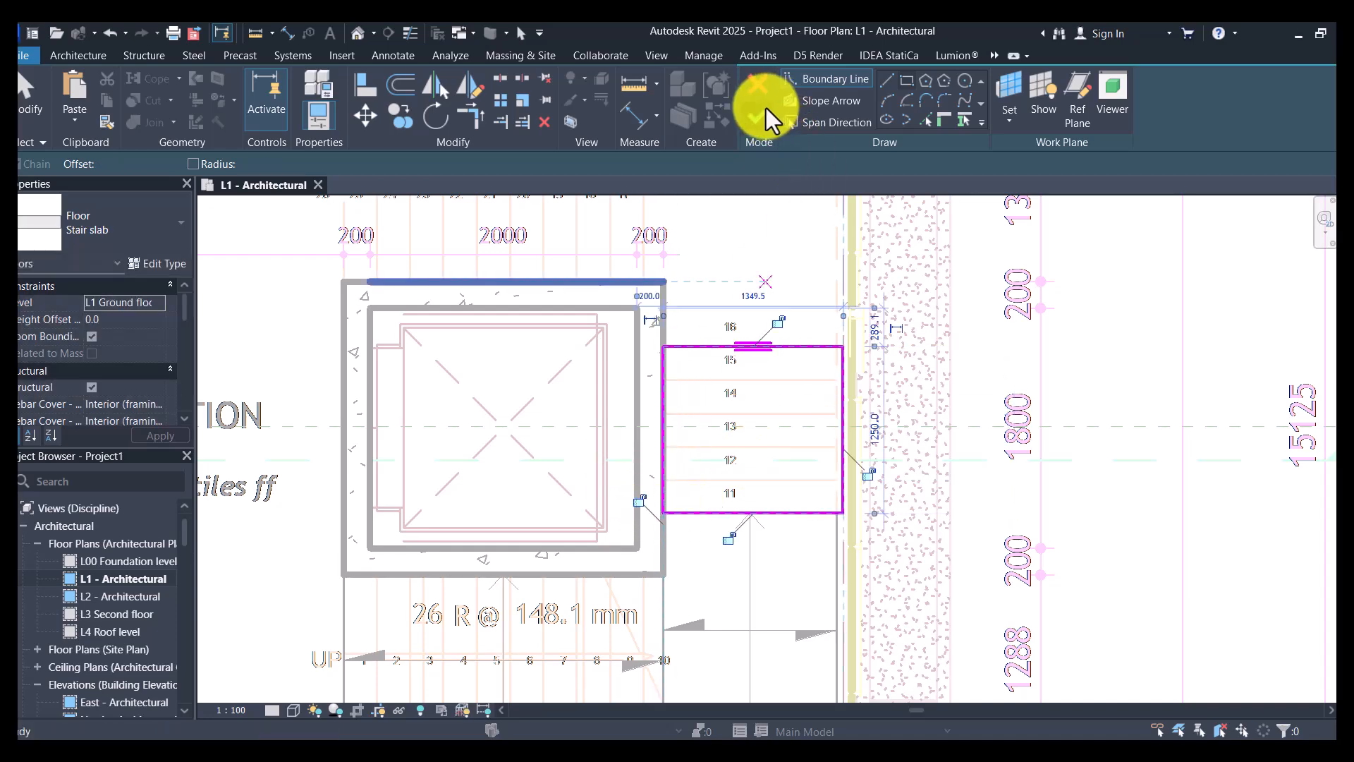
- Create the second landing's Stair slab floor, about 1350 mm wide, from riser 15 to the wall at the corner column
left_click(766, 113)
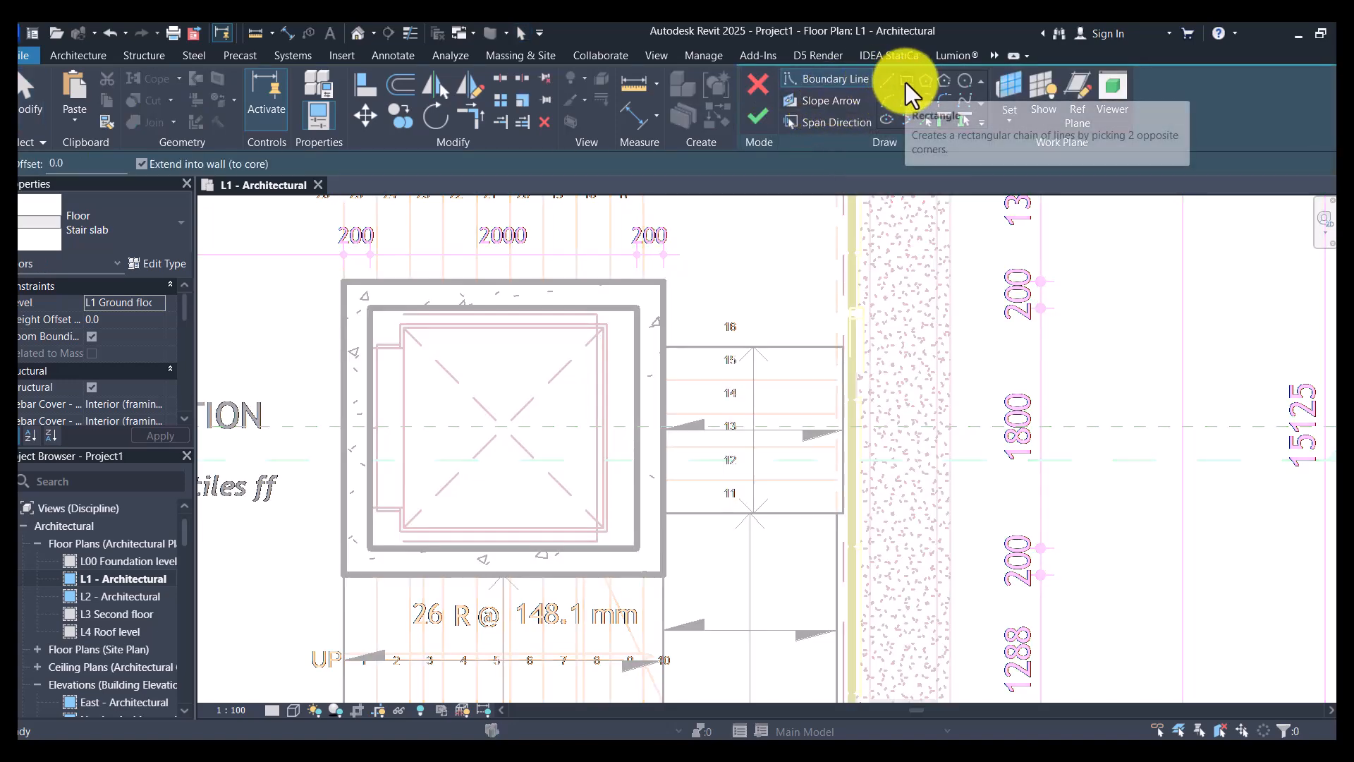
left_click(906, 83)
left_click(842, 346)
left_click(818, 460)
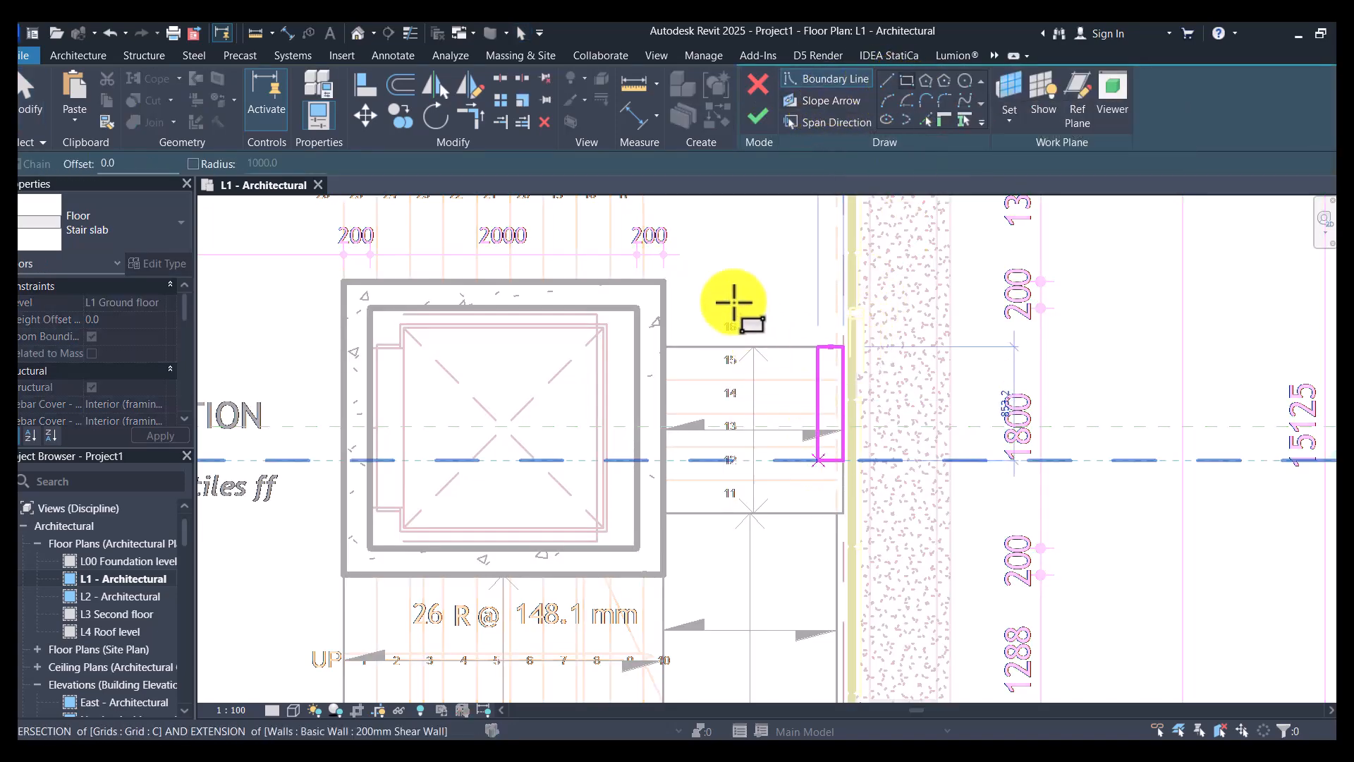
scroll(734, 302, "down", 3)
scroll(732, 303, "up", 5)
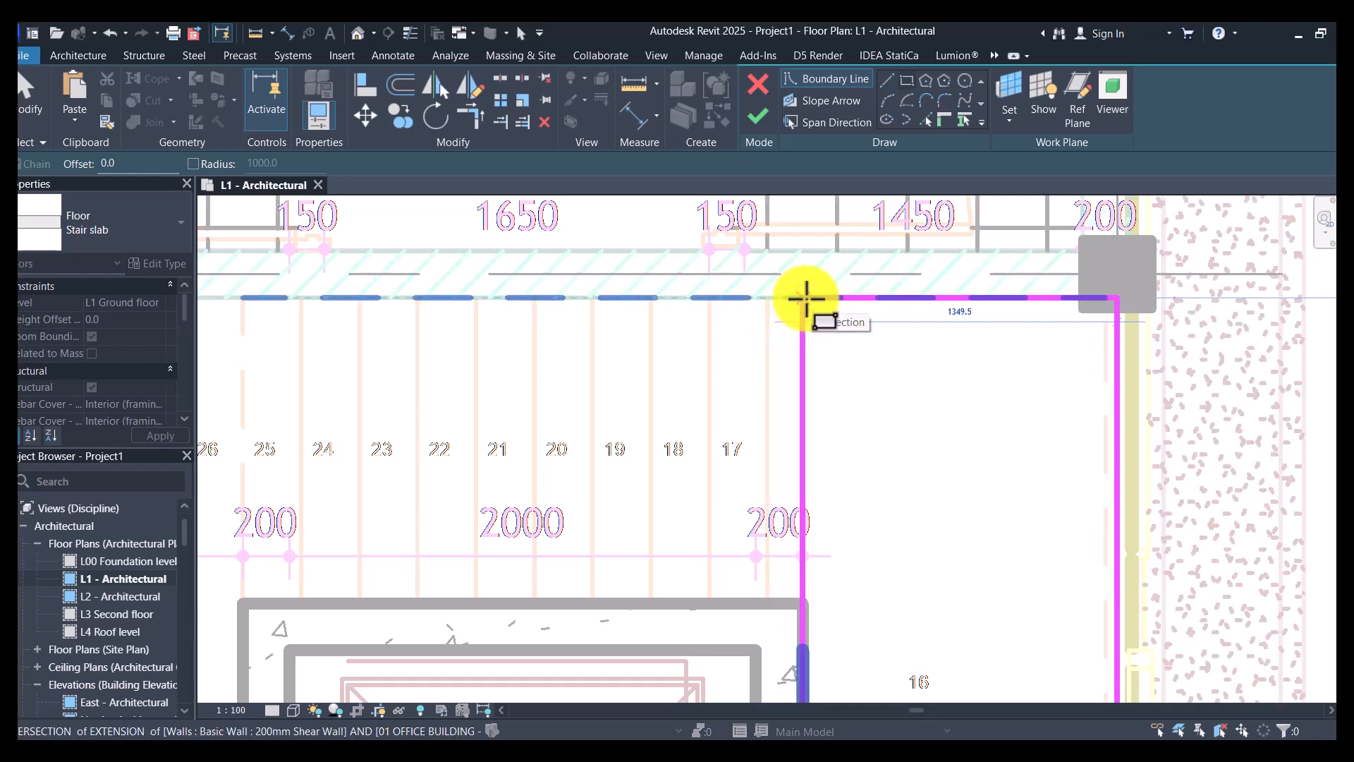
left_click(806, 298)
left_click(757, 115)
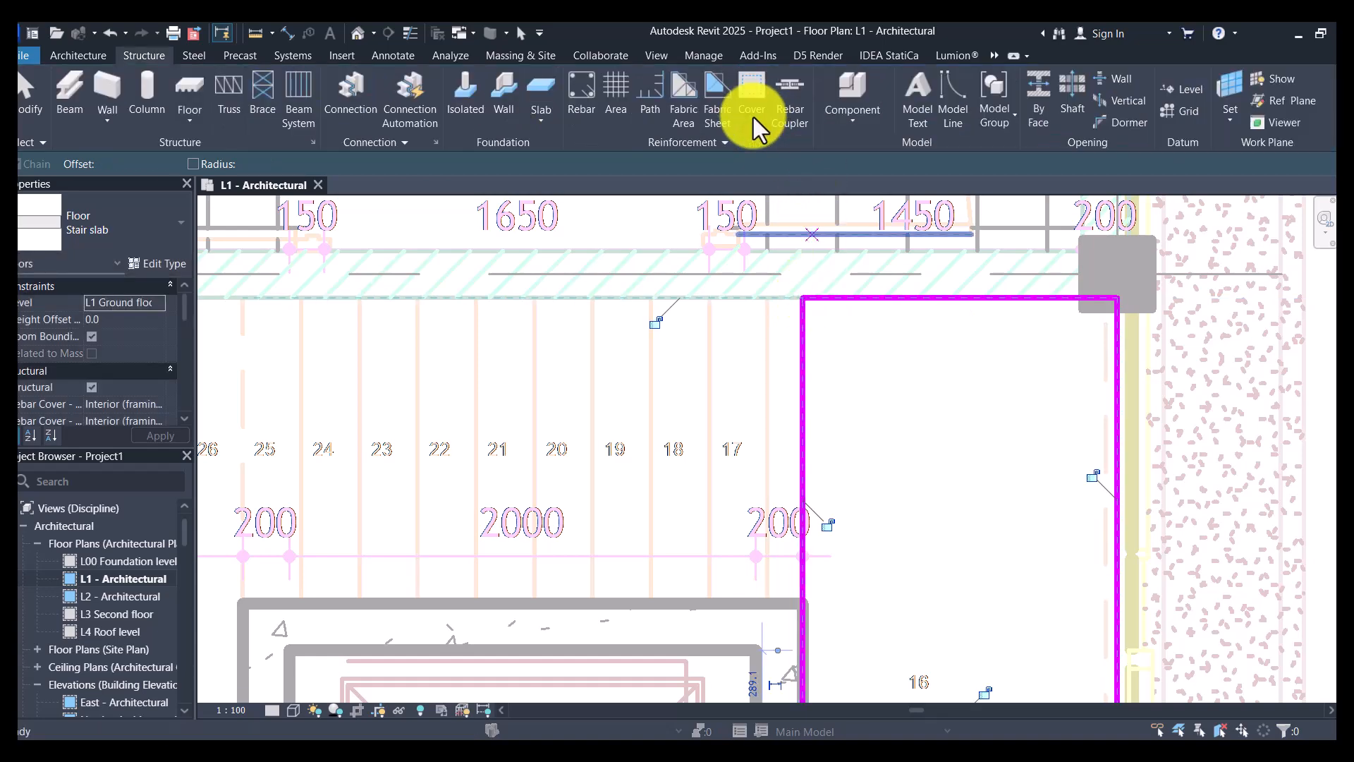
- Create a Stair slab floor over the flight with risers 17 to 26, about 2400 by 1311 mm, between the shaft and the wall
scroll(874, 202, "down", 3)
scroll(856, 223, "down", 2)
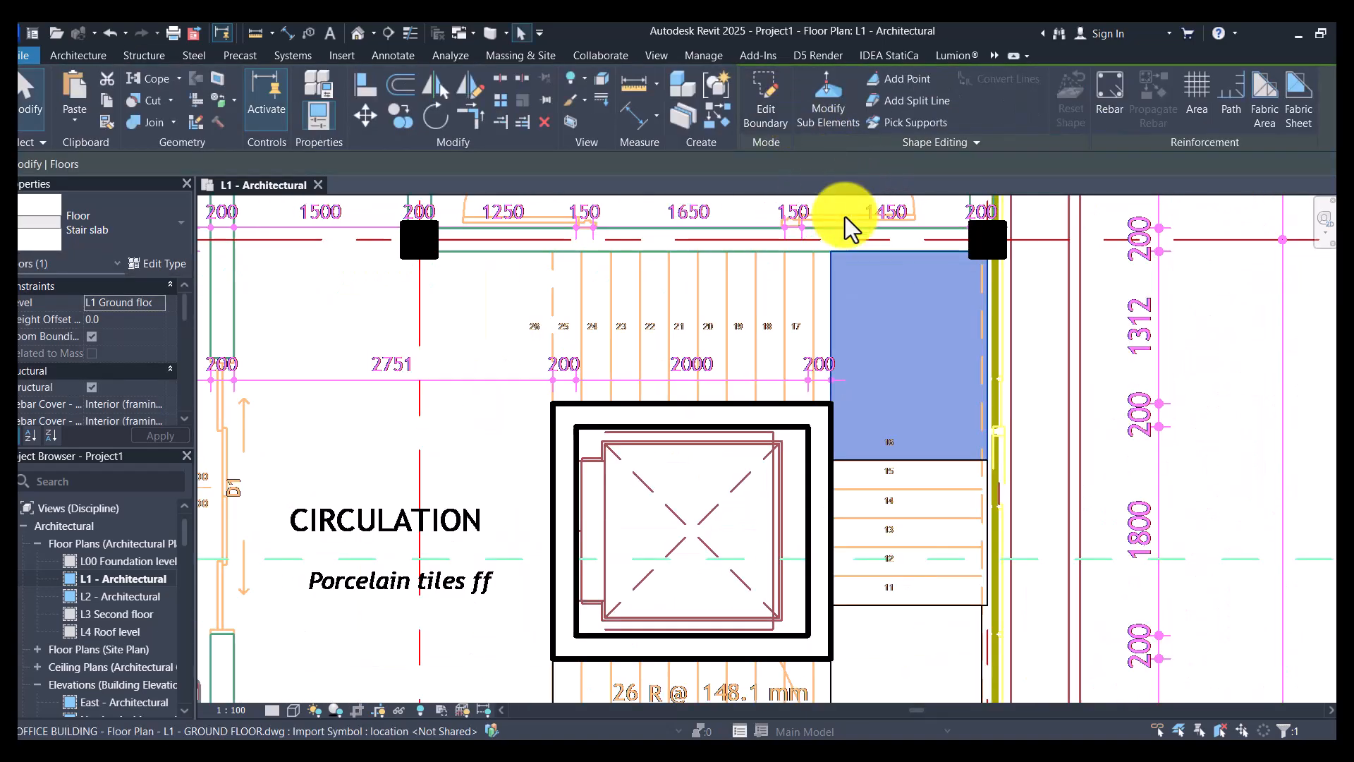
left_click(718, 117)
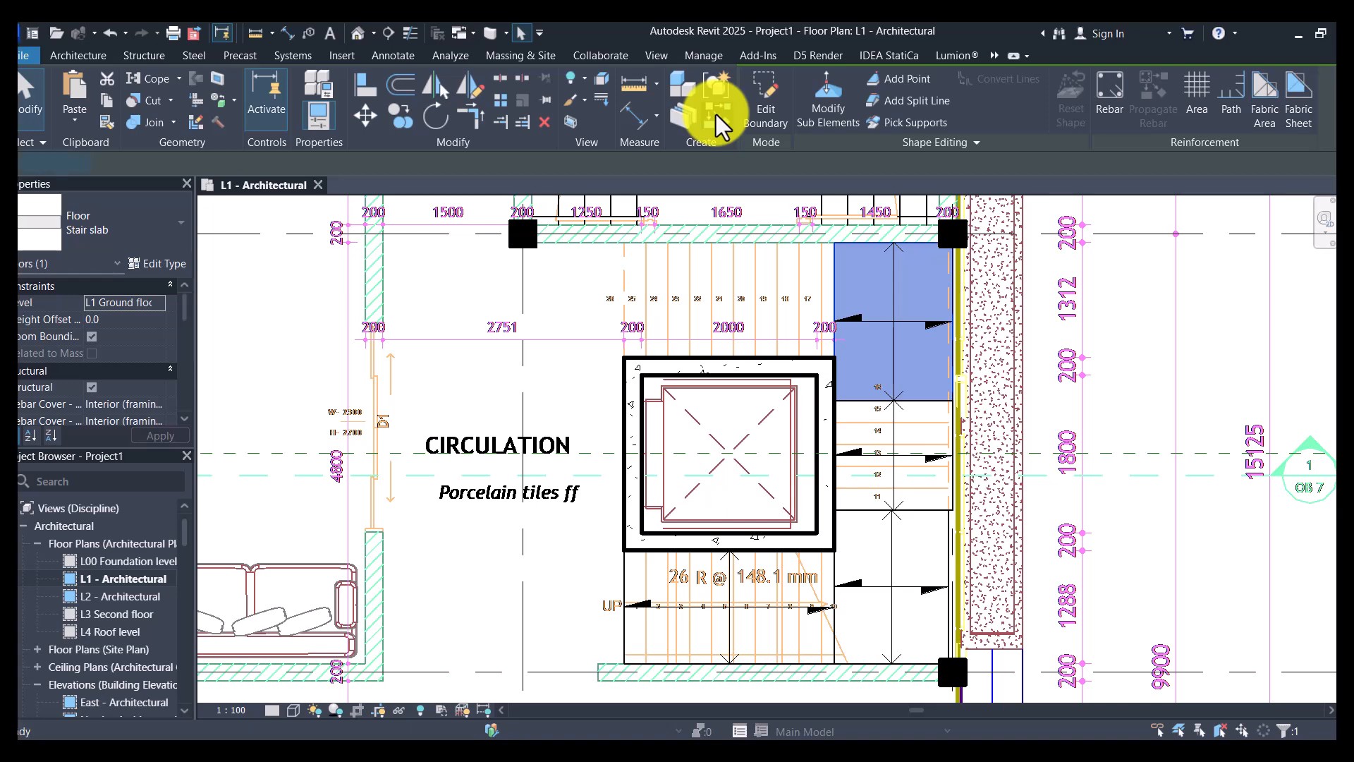
left_click(907, 80)
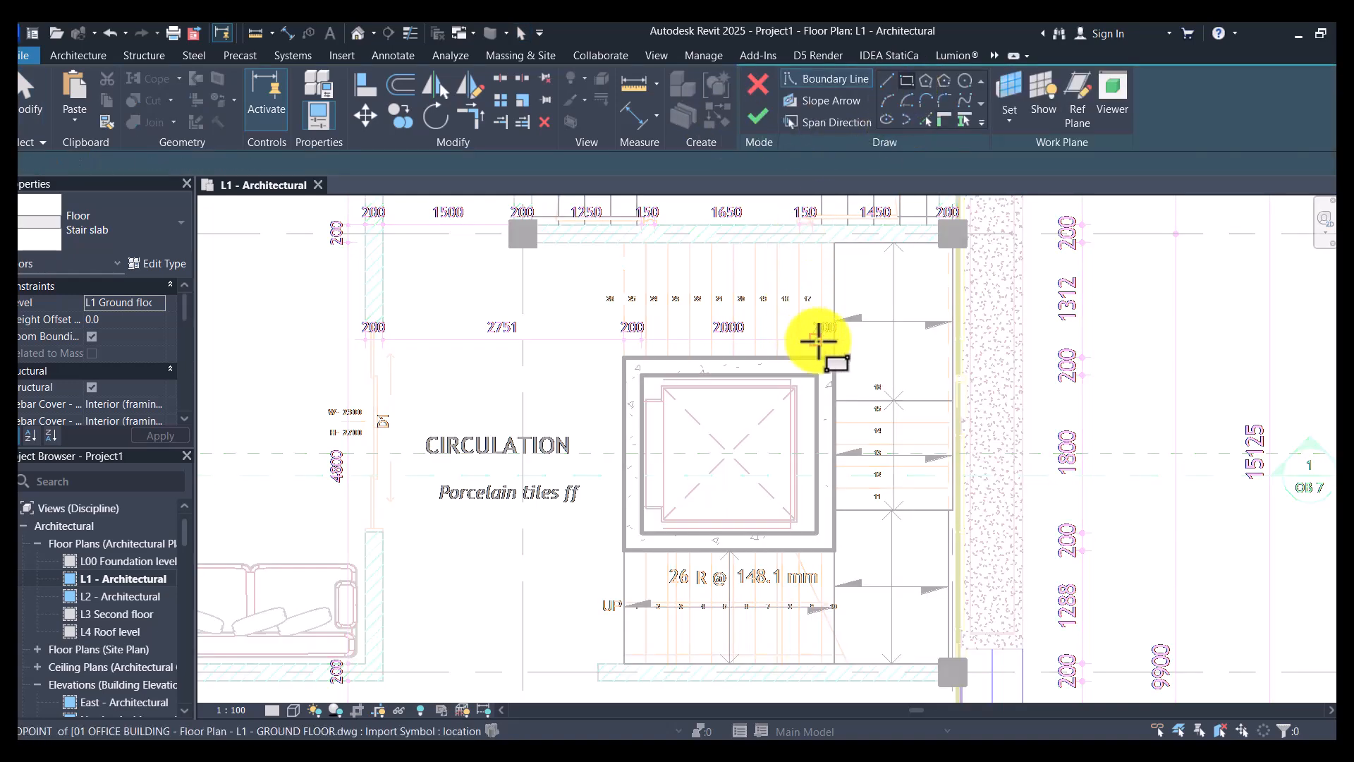
left_click(834, 356)
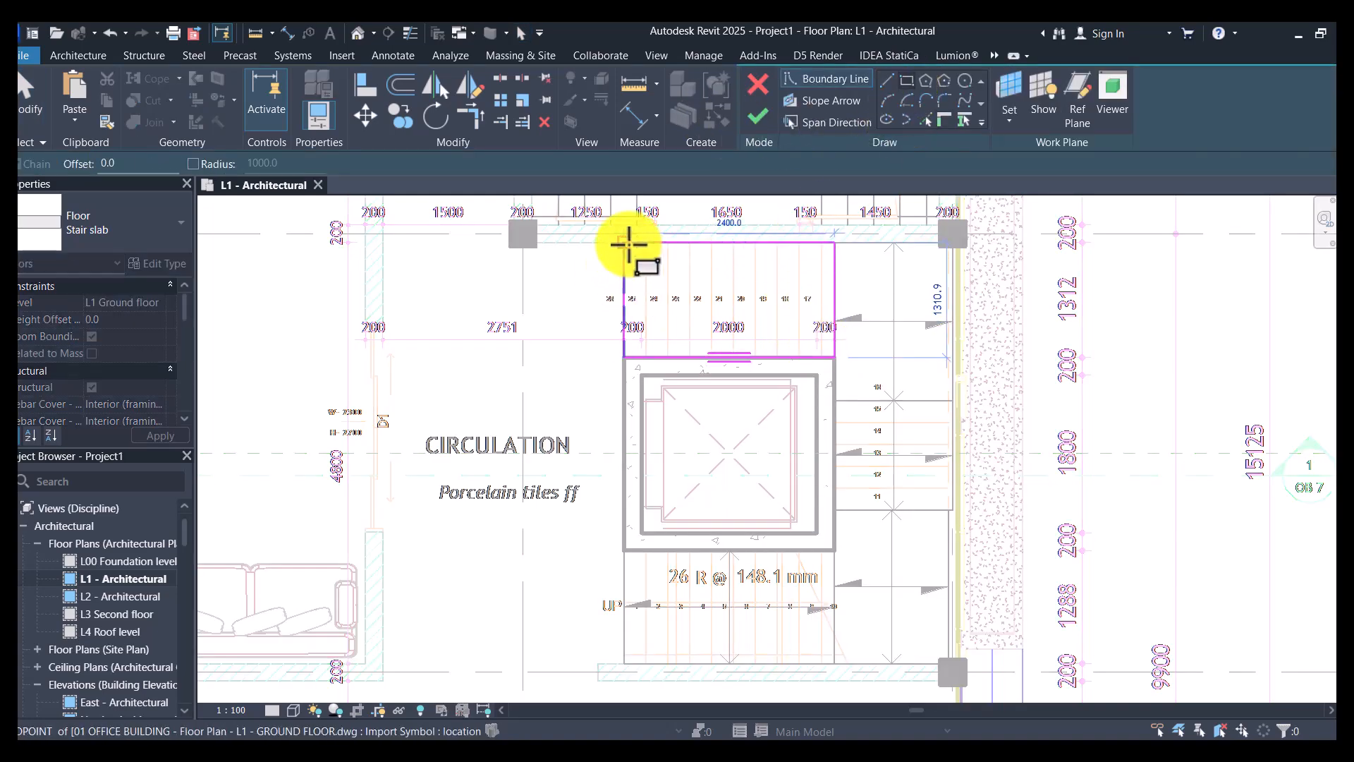
left_click(624, 242)
left_click(757, 118)
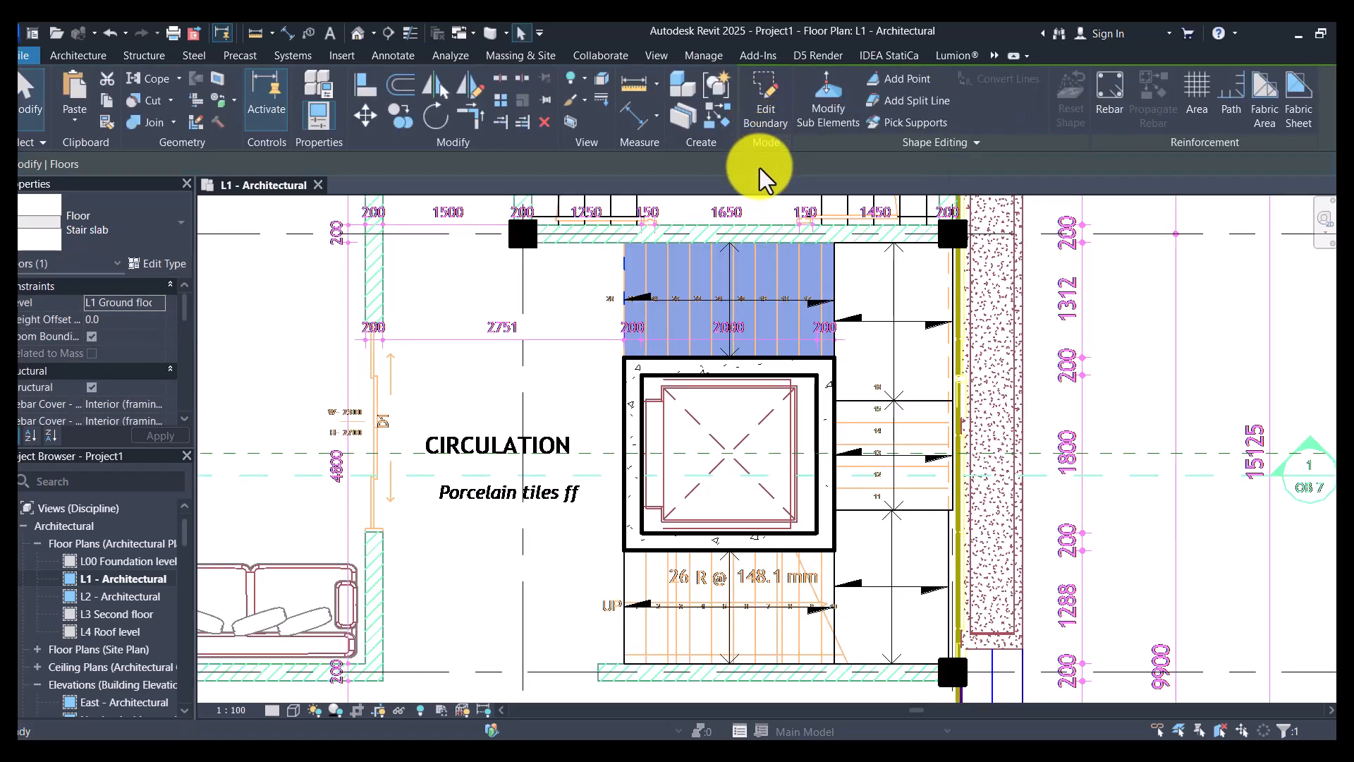
key("Escape")
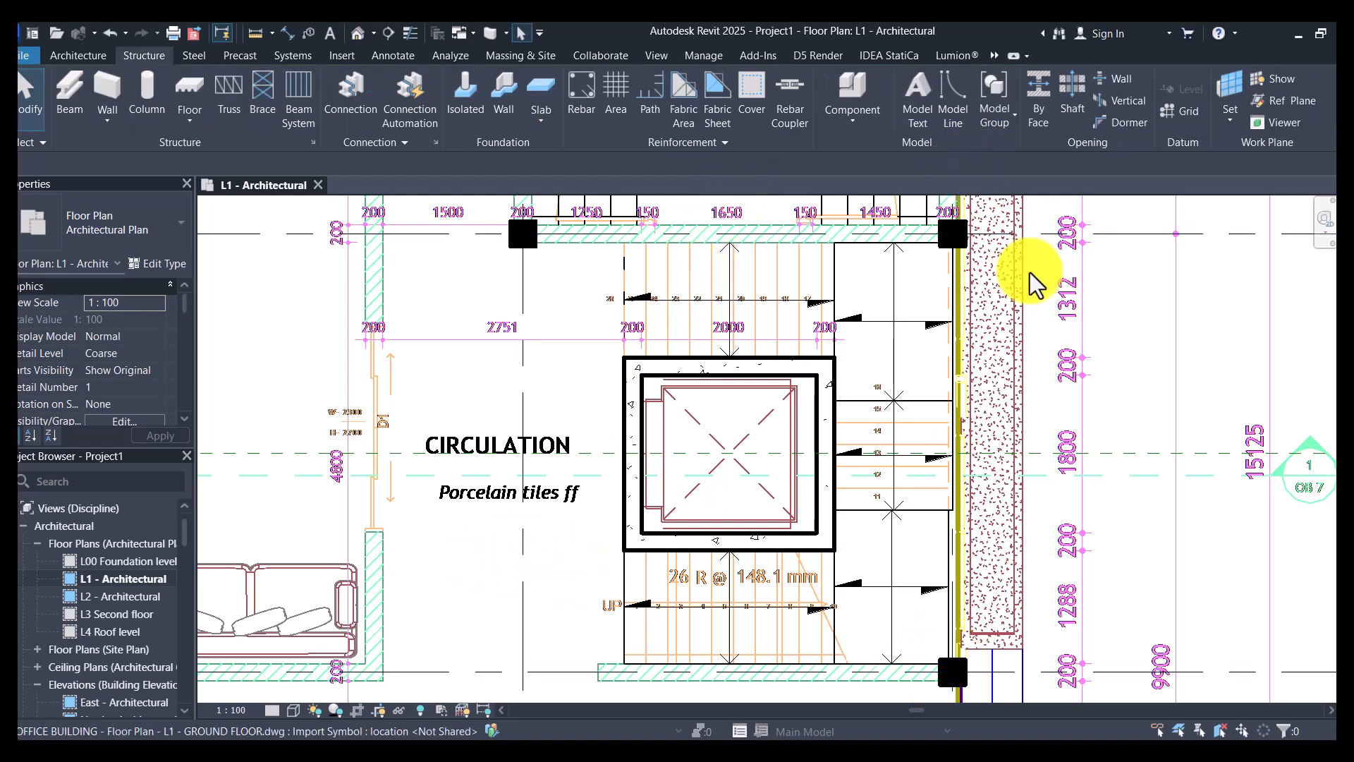
- Draw a building section line through the first flight and its landing, looking toward the lift shaft
scroll(938, 338, "down", 3)
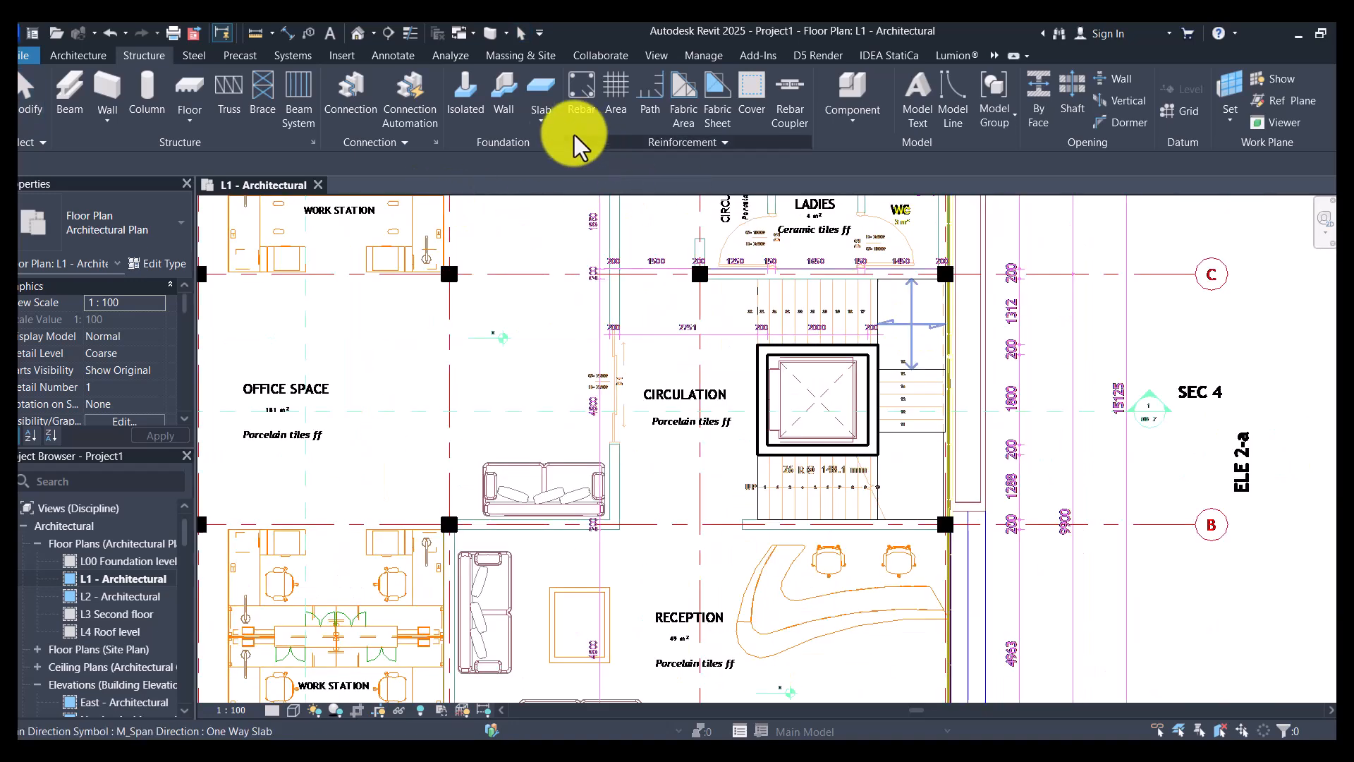
left_click(389, 33)
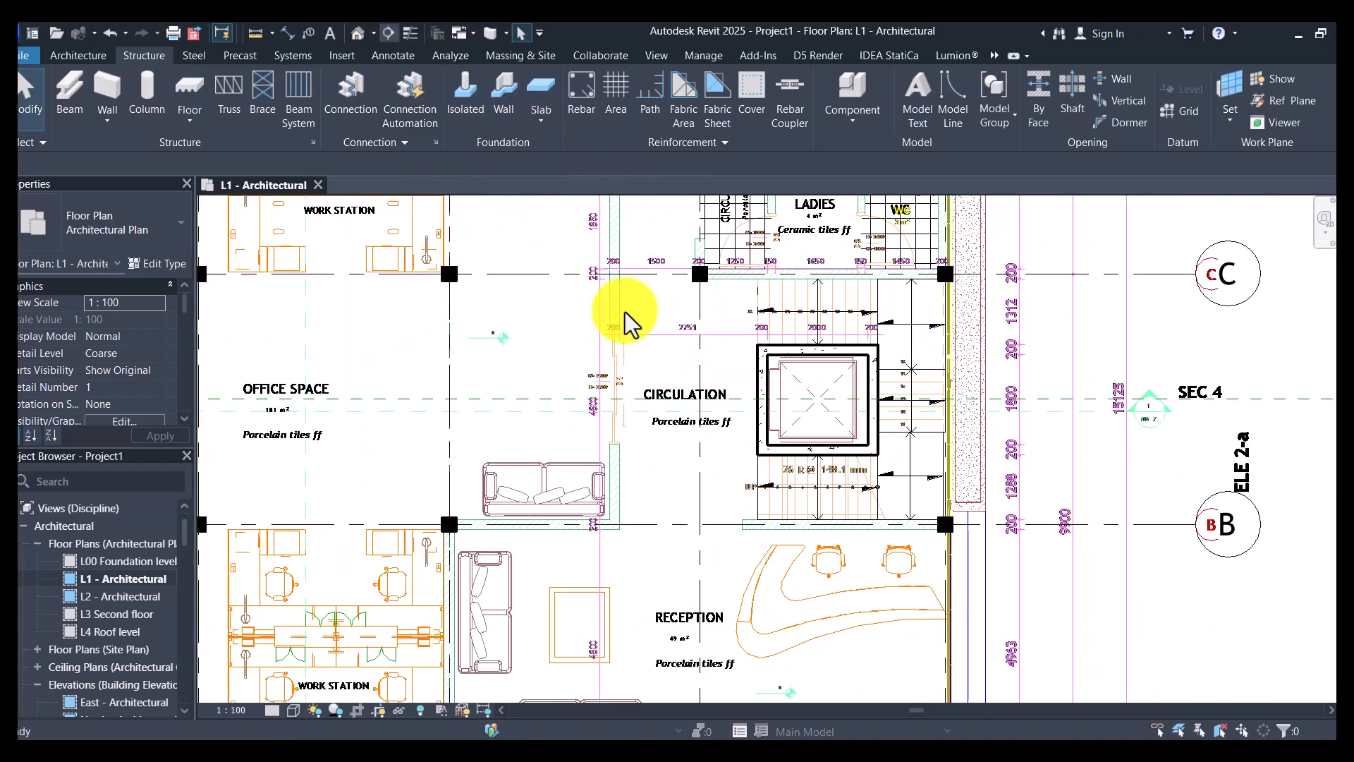
scroll(701, 495, "up", 2)
left_click(628, 483)
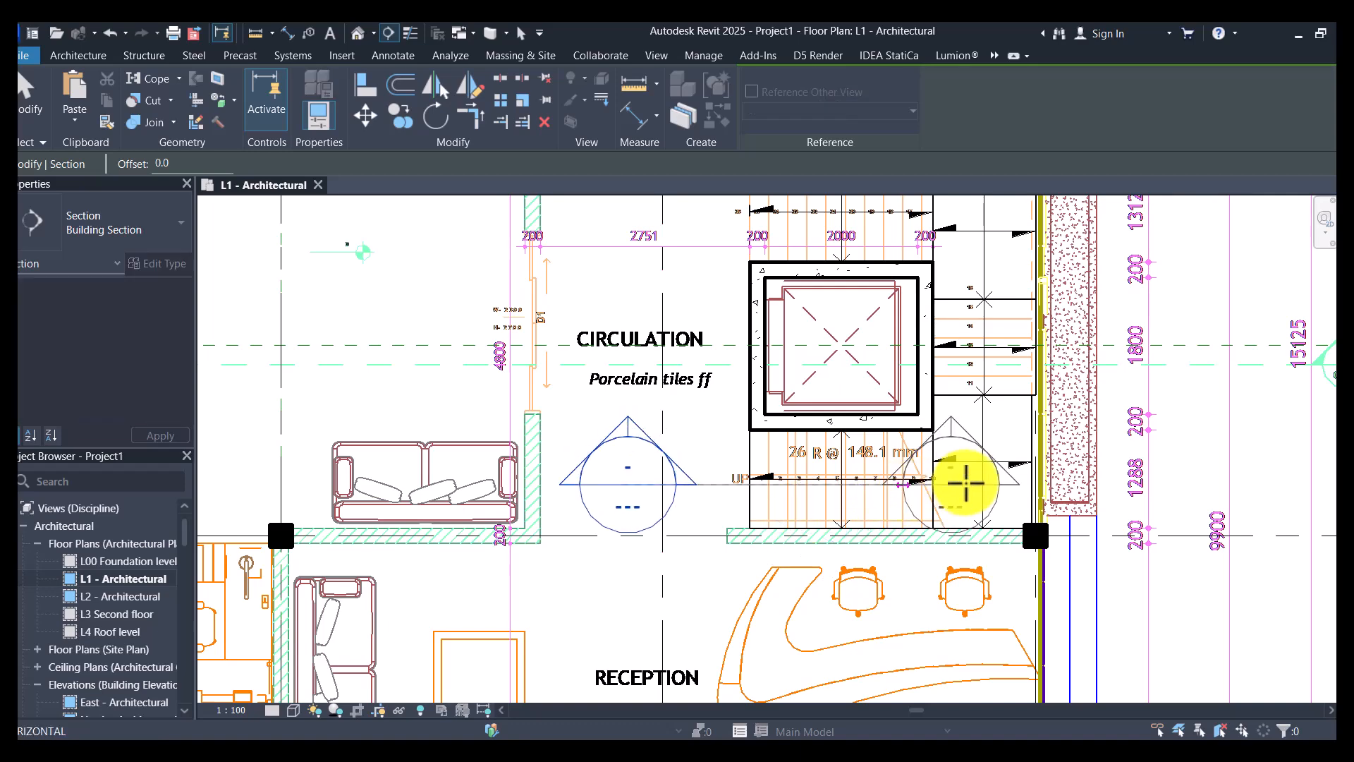
left_click(1138, 481)
- Shorten the new section's view depth to just beyond its cut line, and open the section view at the ground-floor stair slabs
scroll(802, 404, "down", 4)
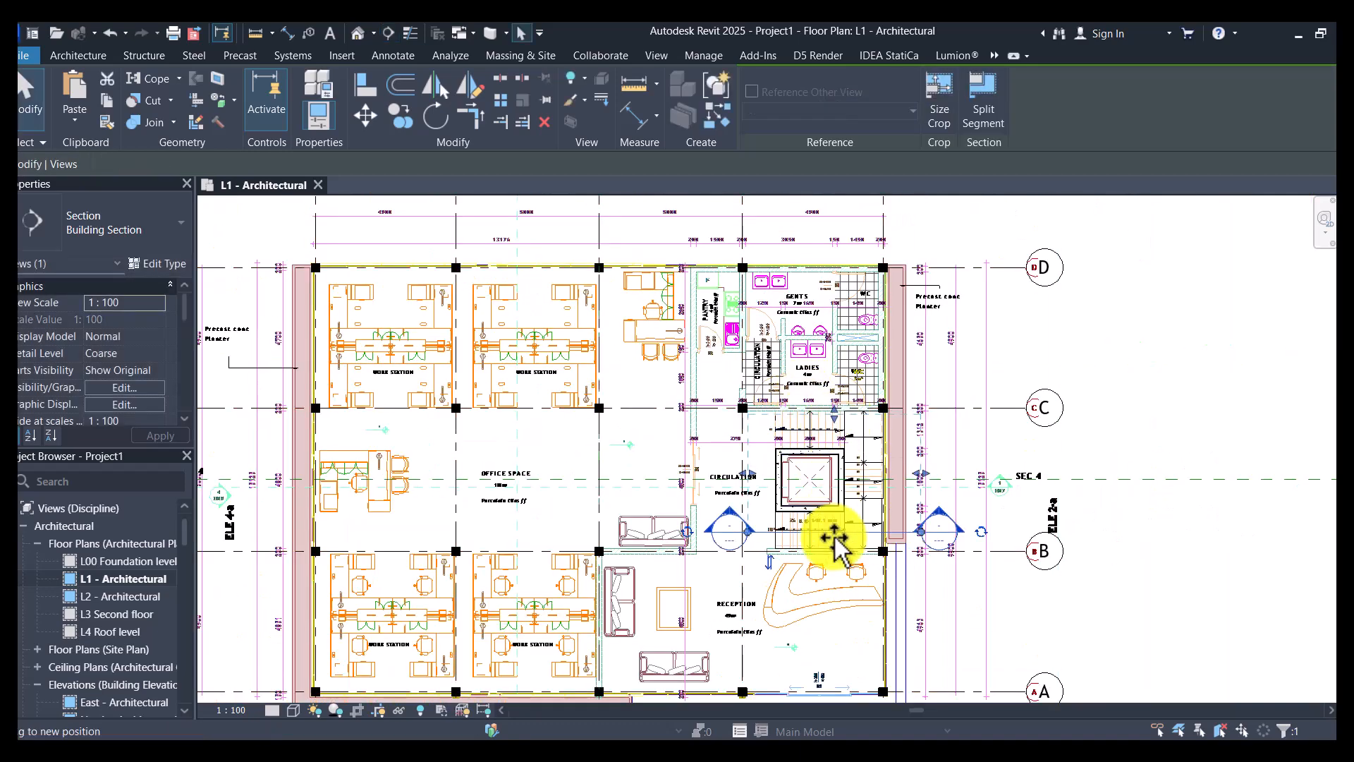
left_click_drag(831, 514, 835, 536)
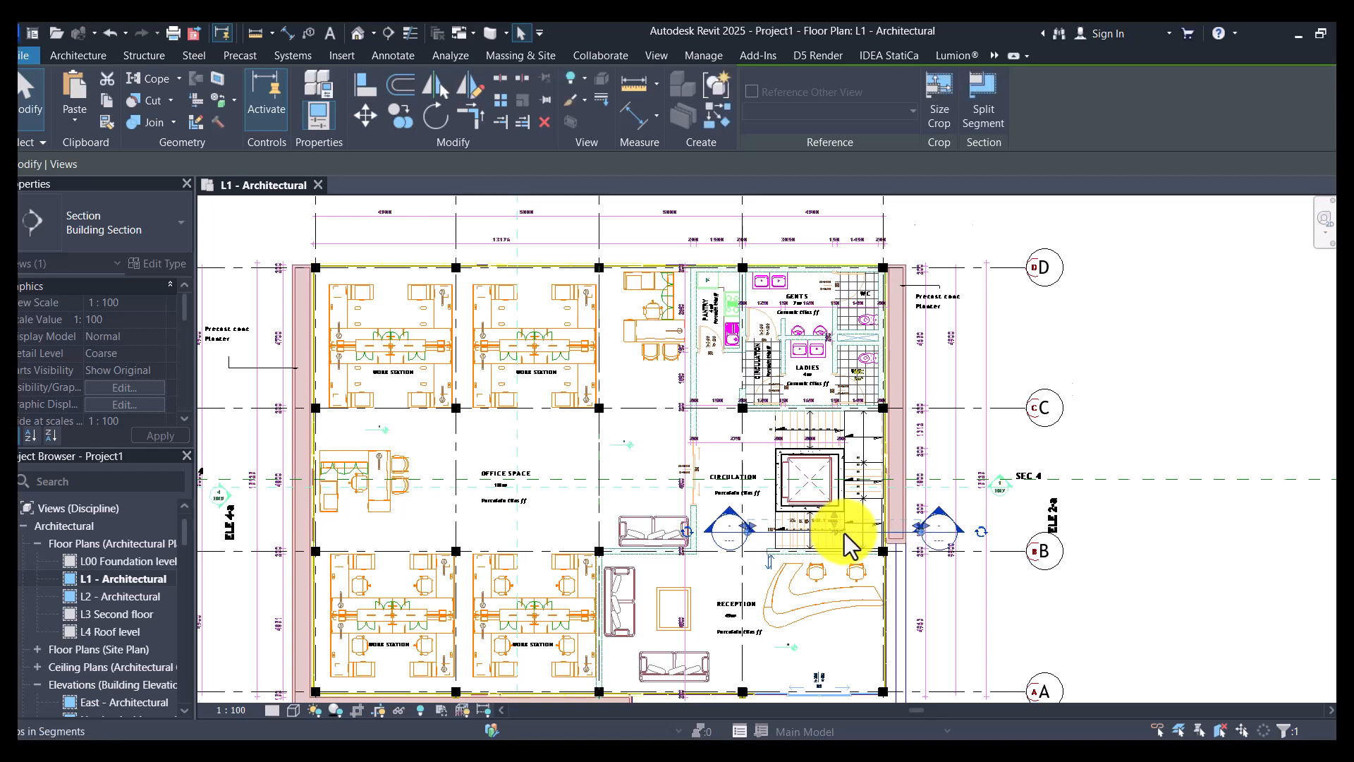
scroll(844, 534, "up", 5)
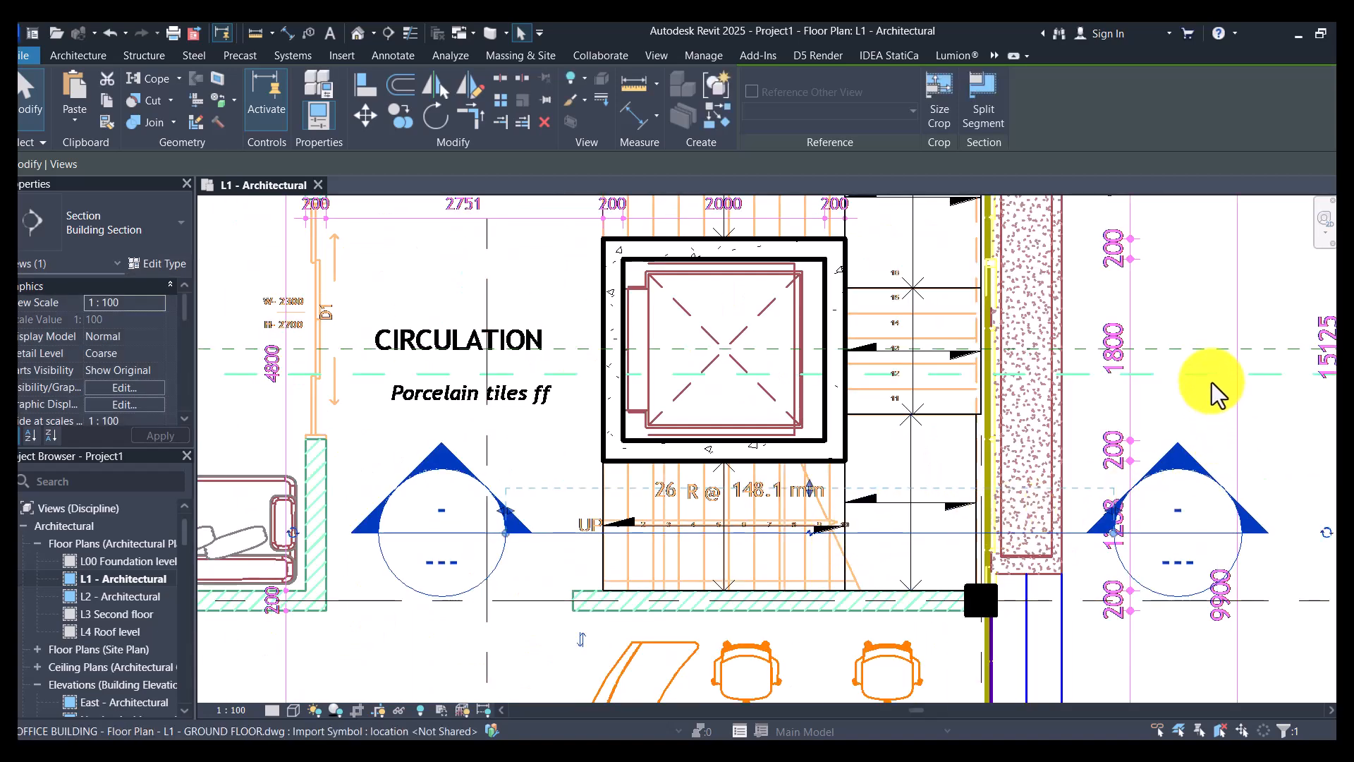
right_click(1213, 416)
left_click(1240, 346)
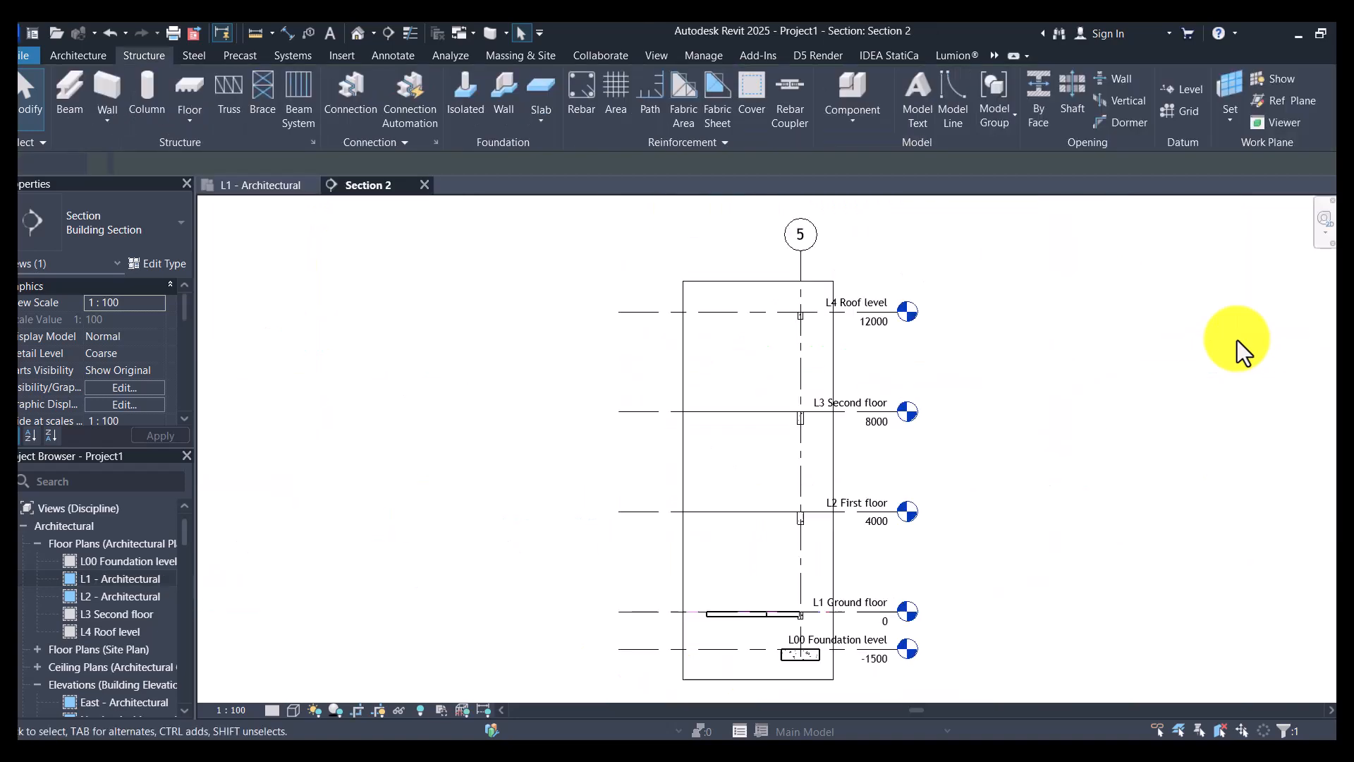
scroll(756, 614, "up", 6)
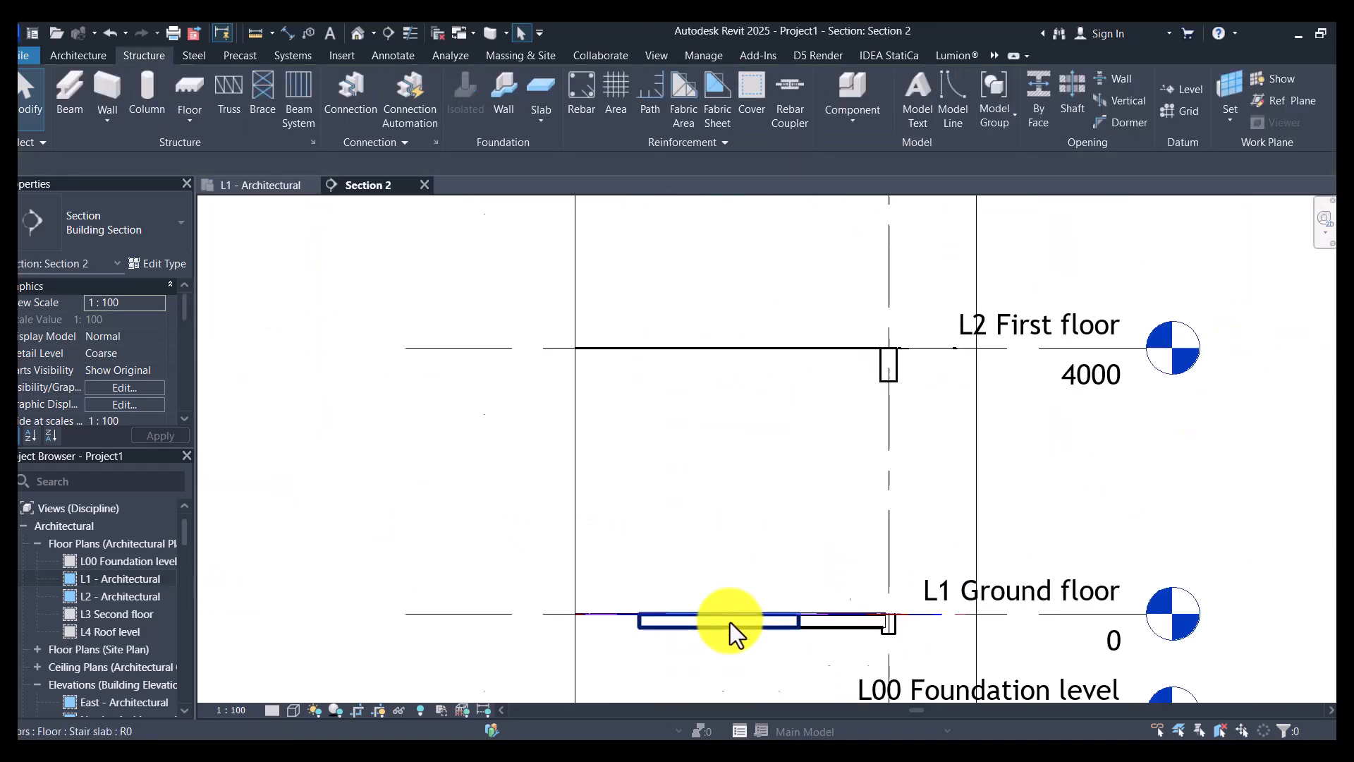
- Modify the first flight slab's sub-elements, raising both corner points at its landing end to an elevation of 1700 mm in the 3D view
left_click(774, 625)
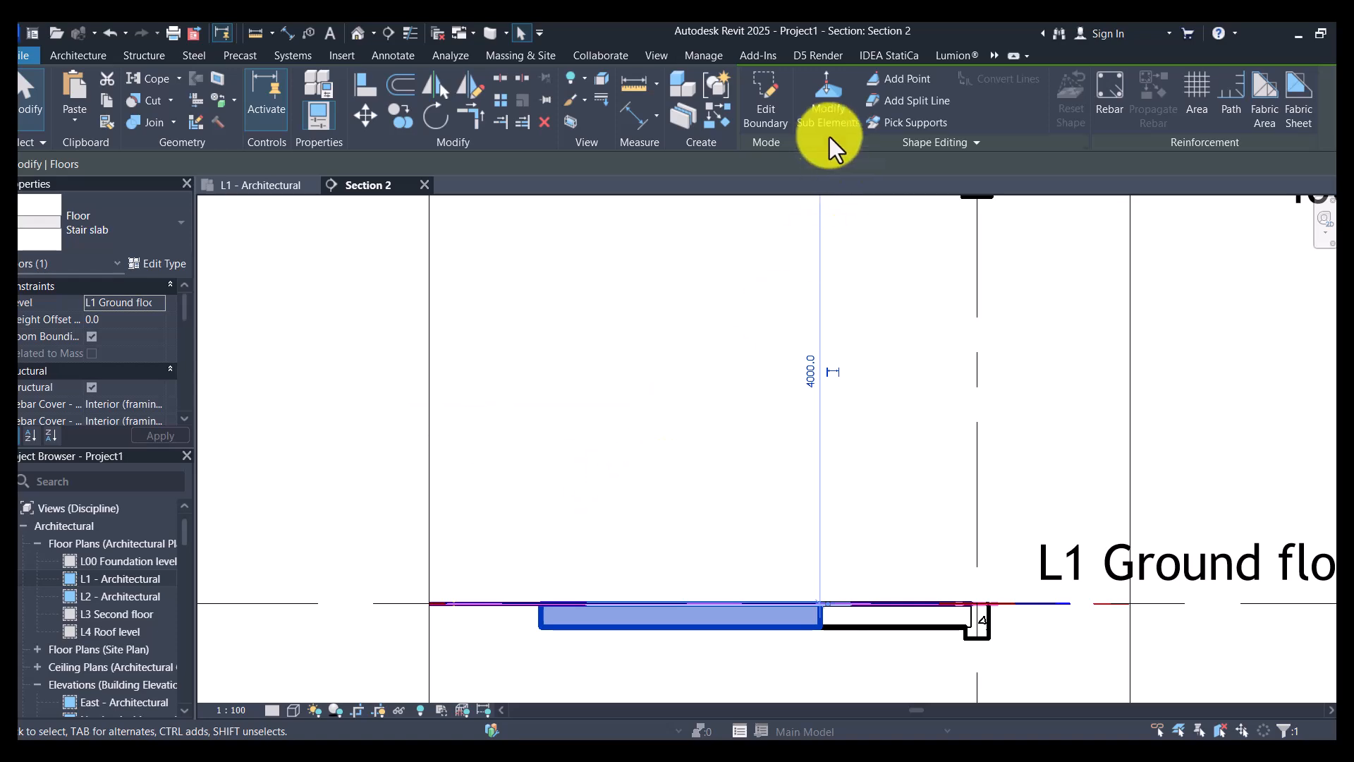
left_click(825, 117)
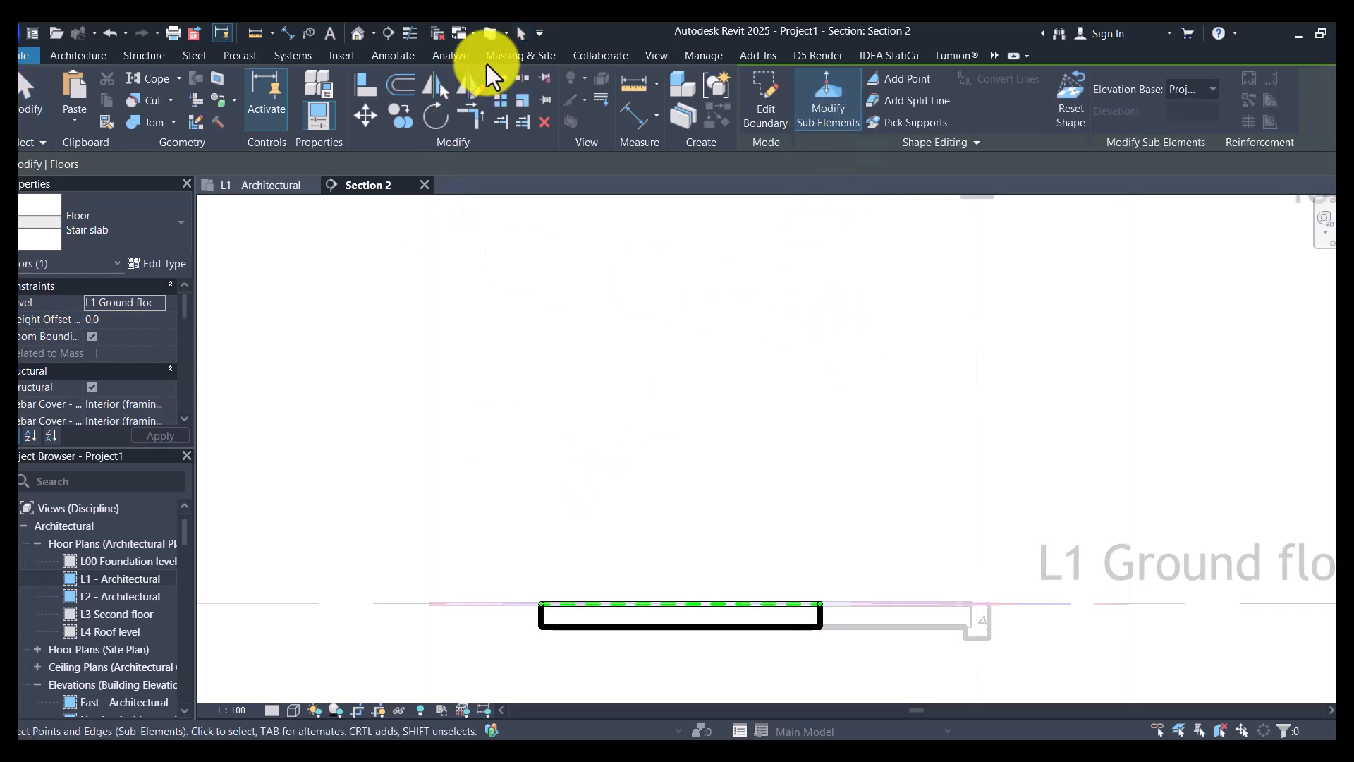
left_click(355, 32)
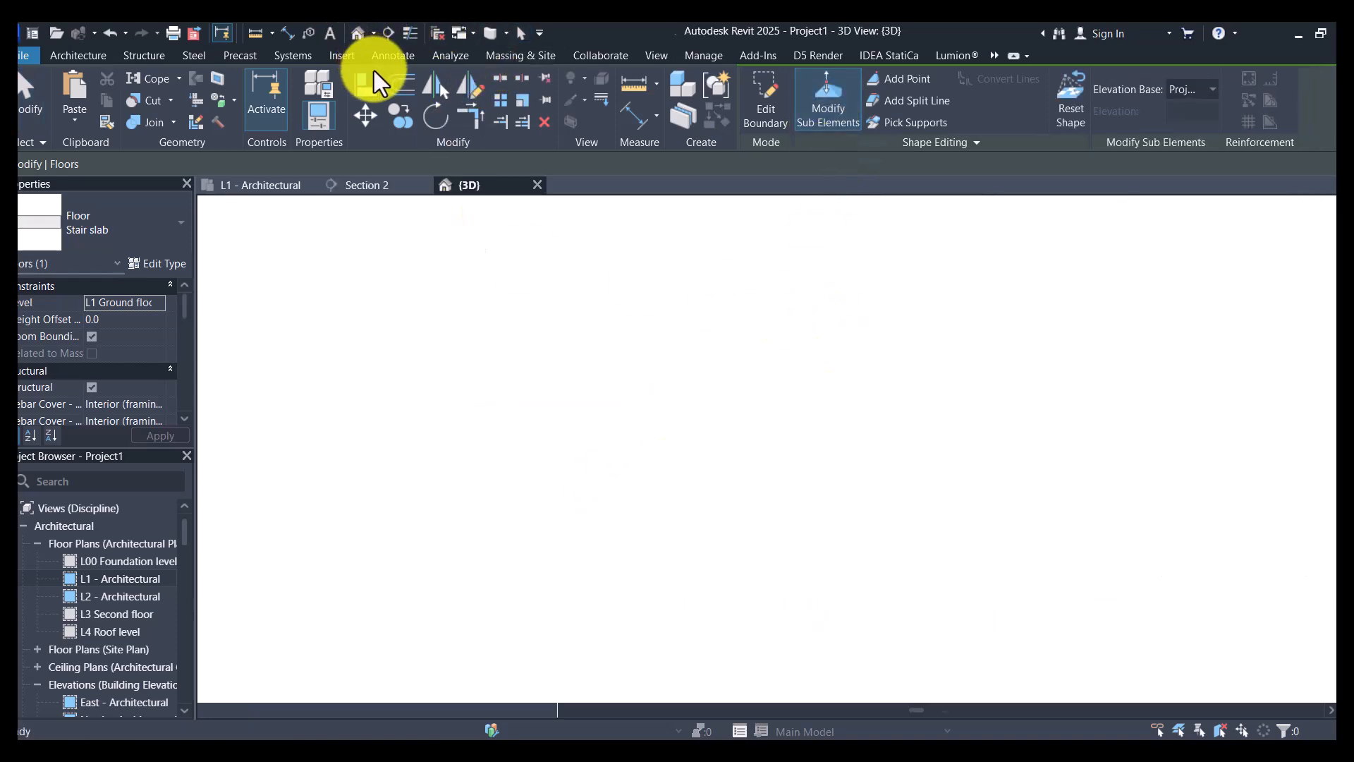
scroll(788, 544, "up", 10)
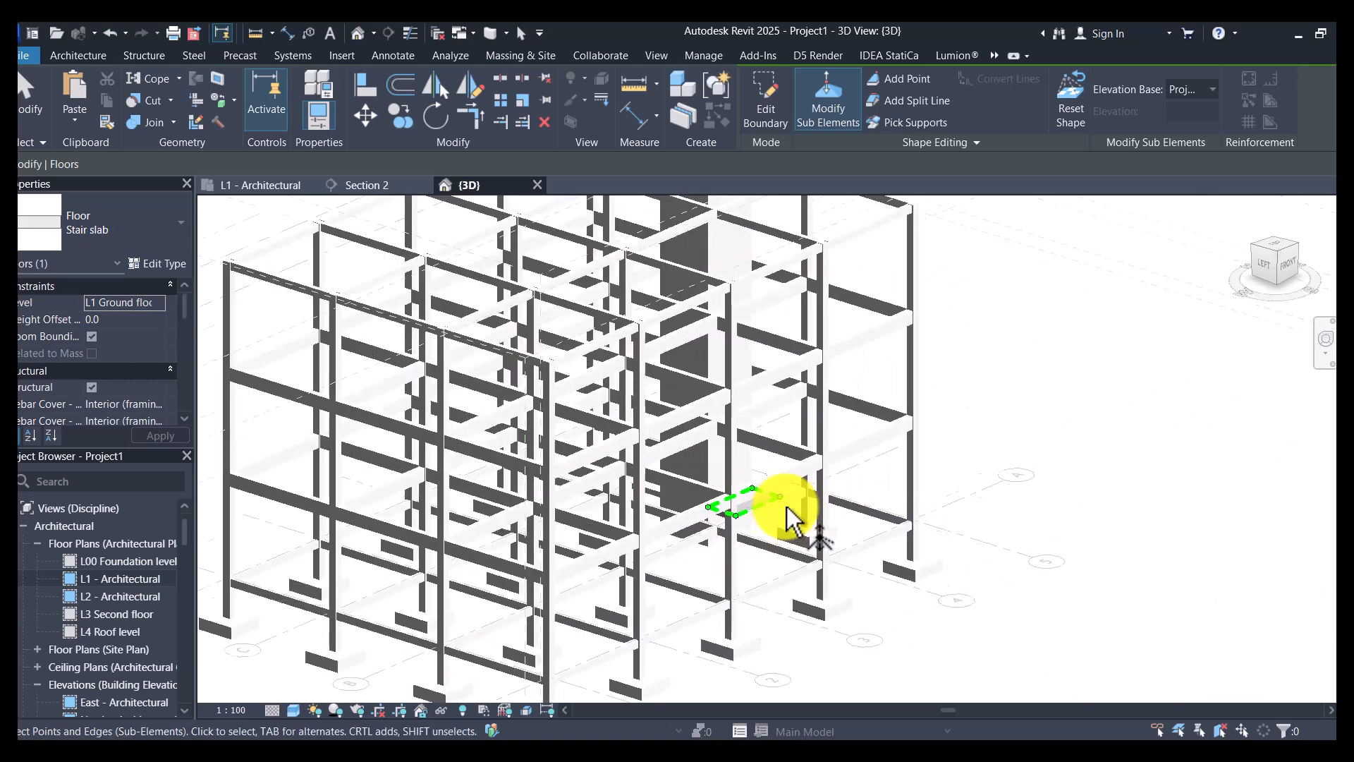
scroll(779, 483, "up", 3)
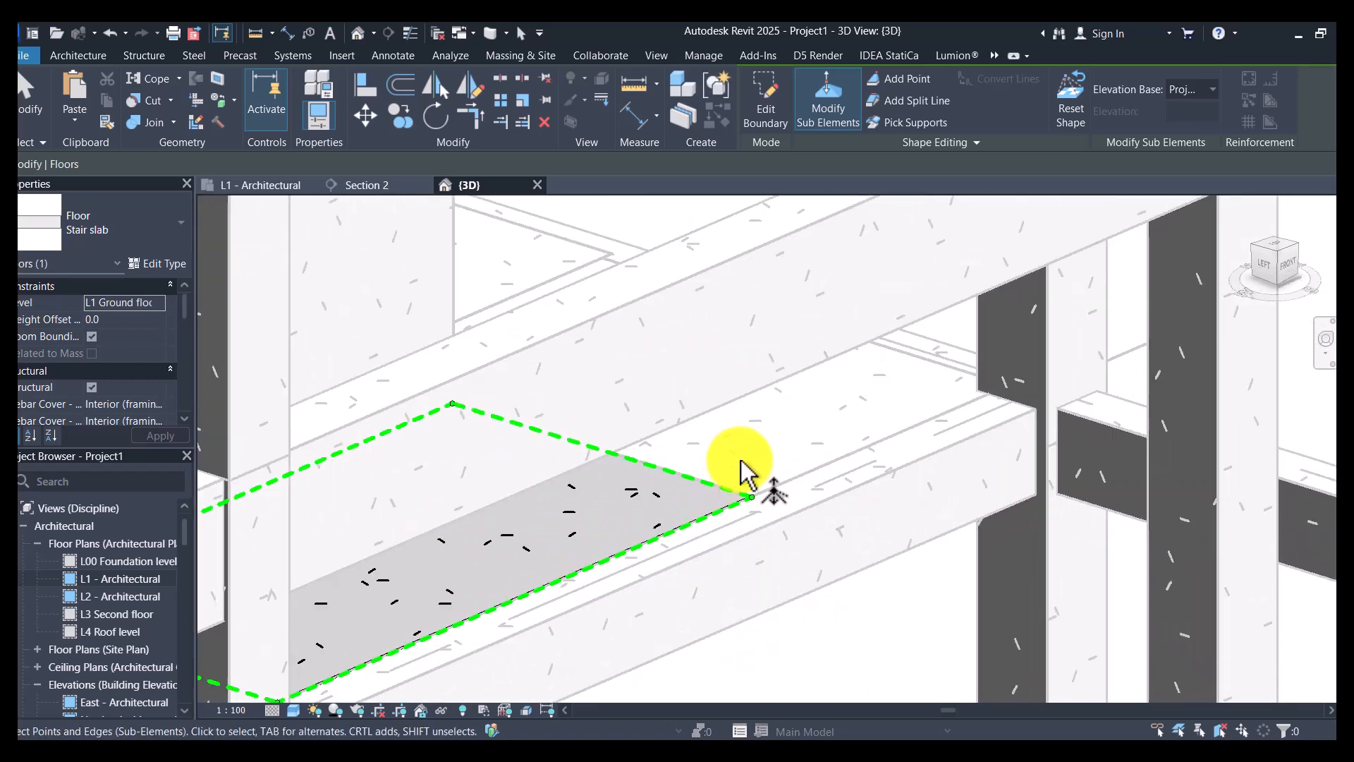
left_click(768, 490)
left_click(768, 492)
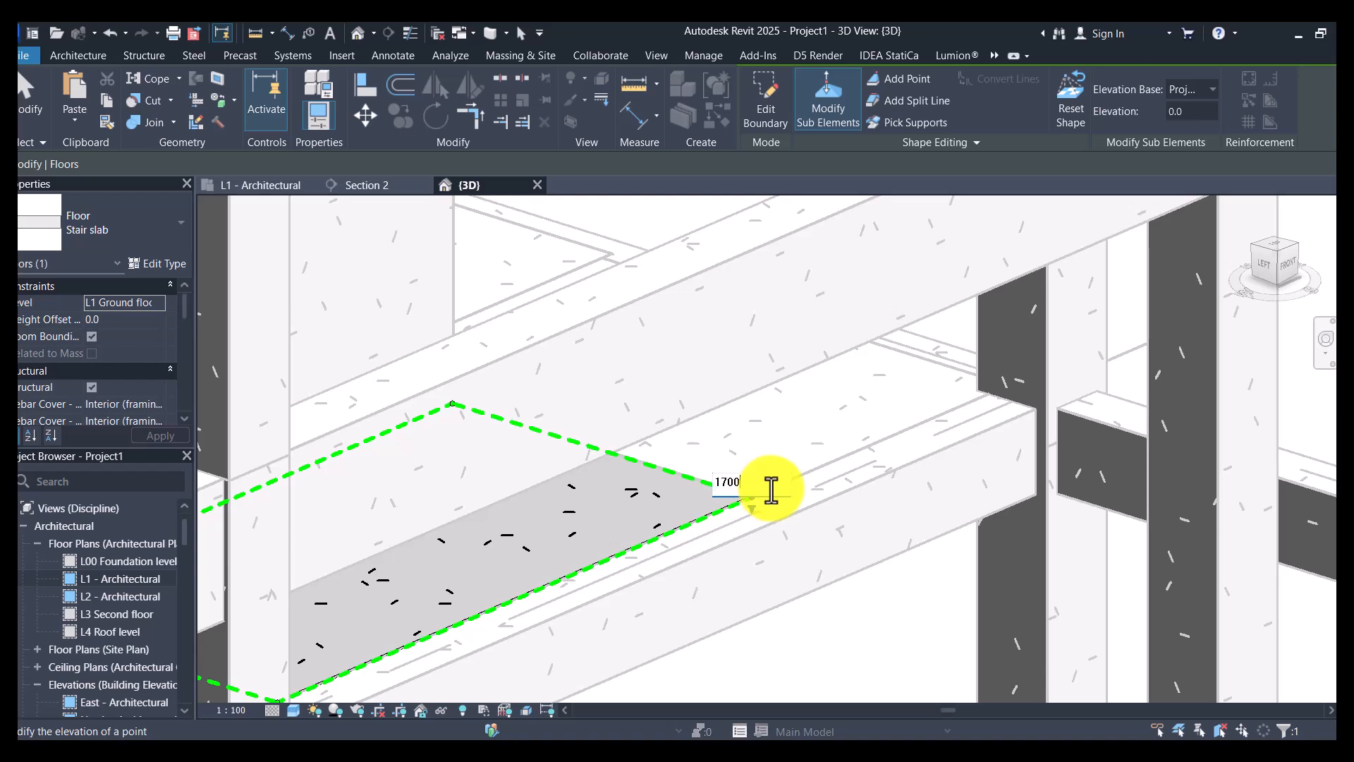
key("Return")
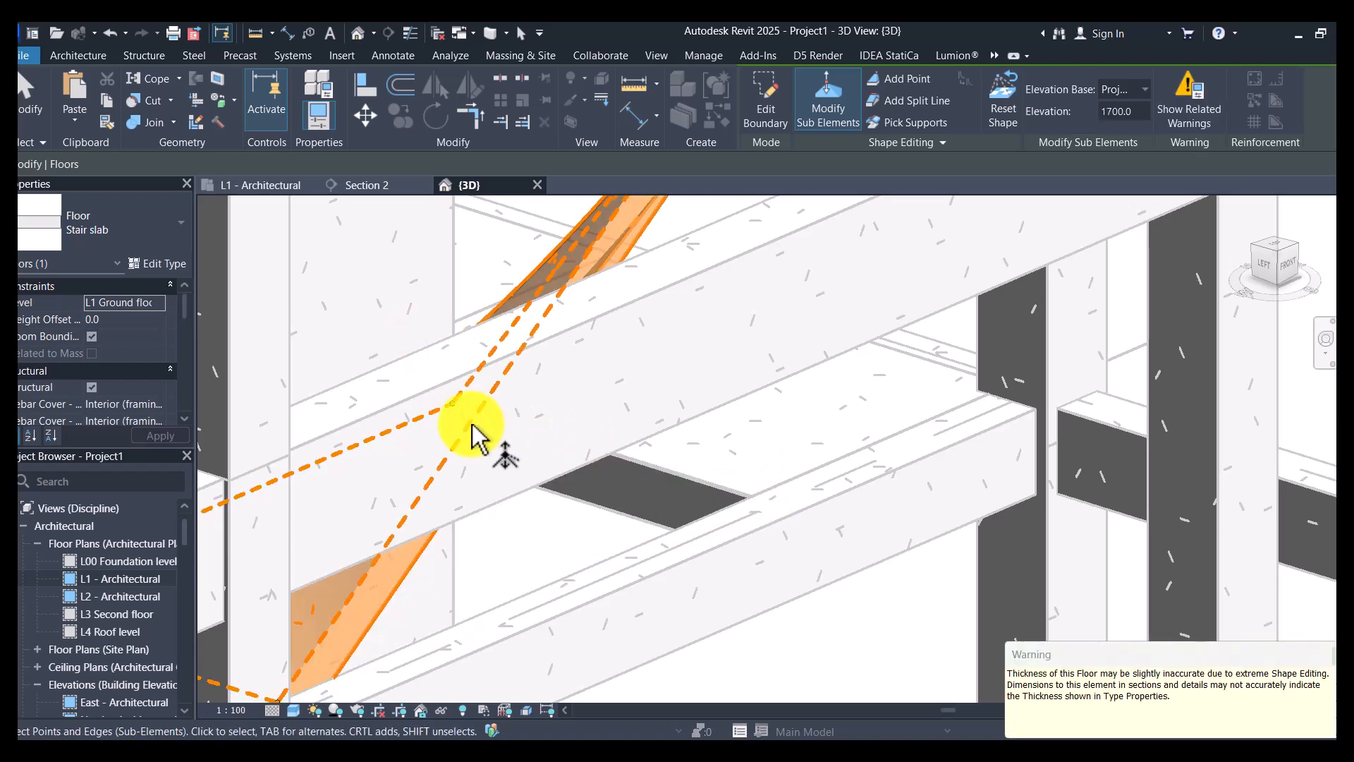
left_click(469, 413)
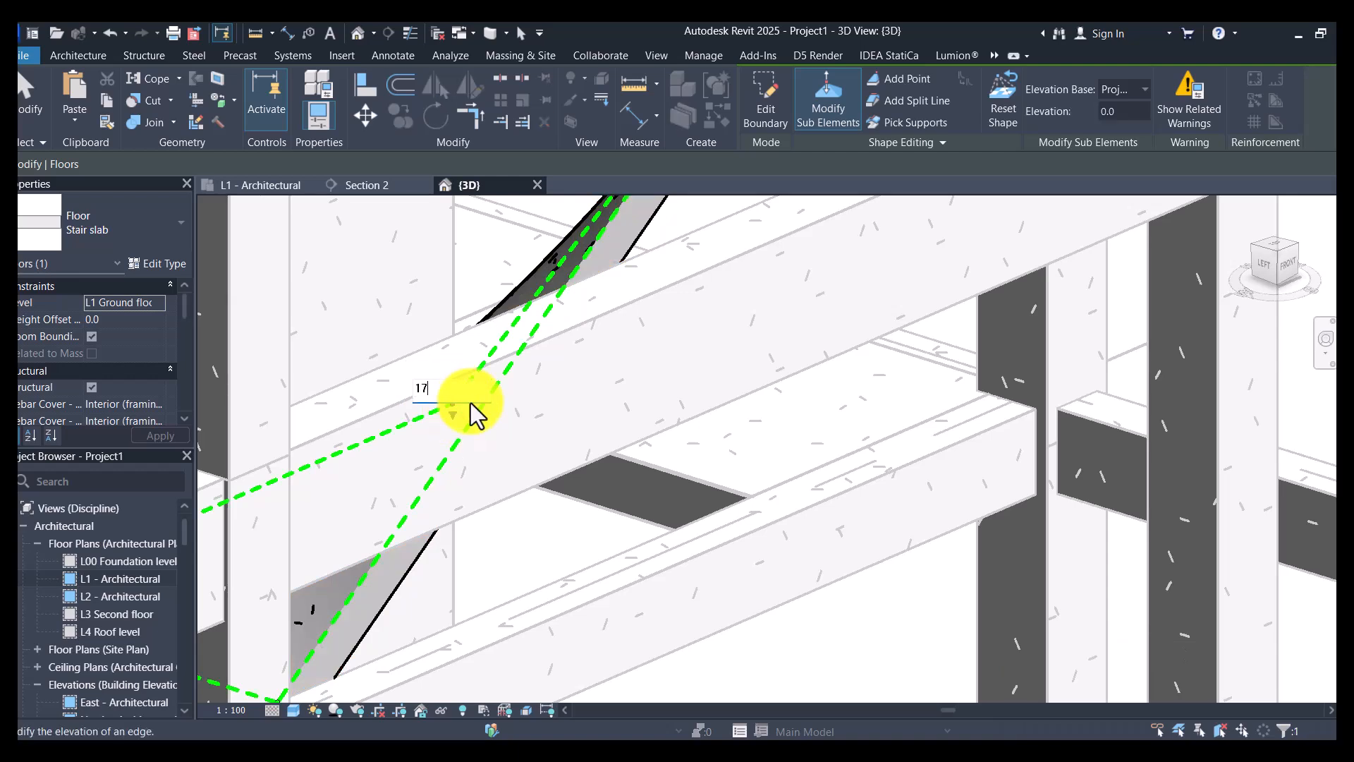
key("Return")
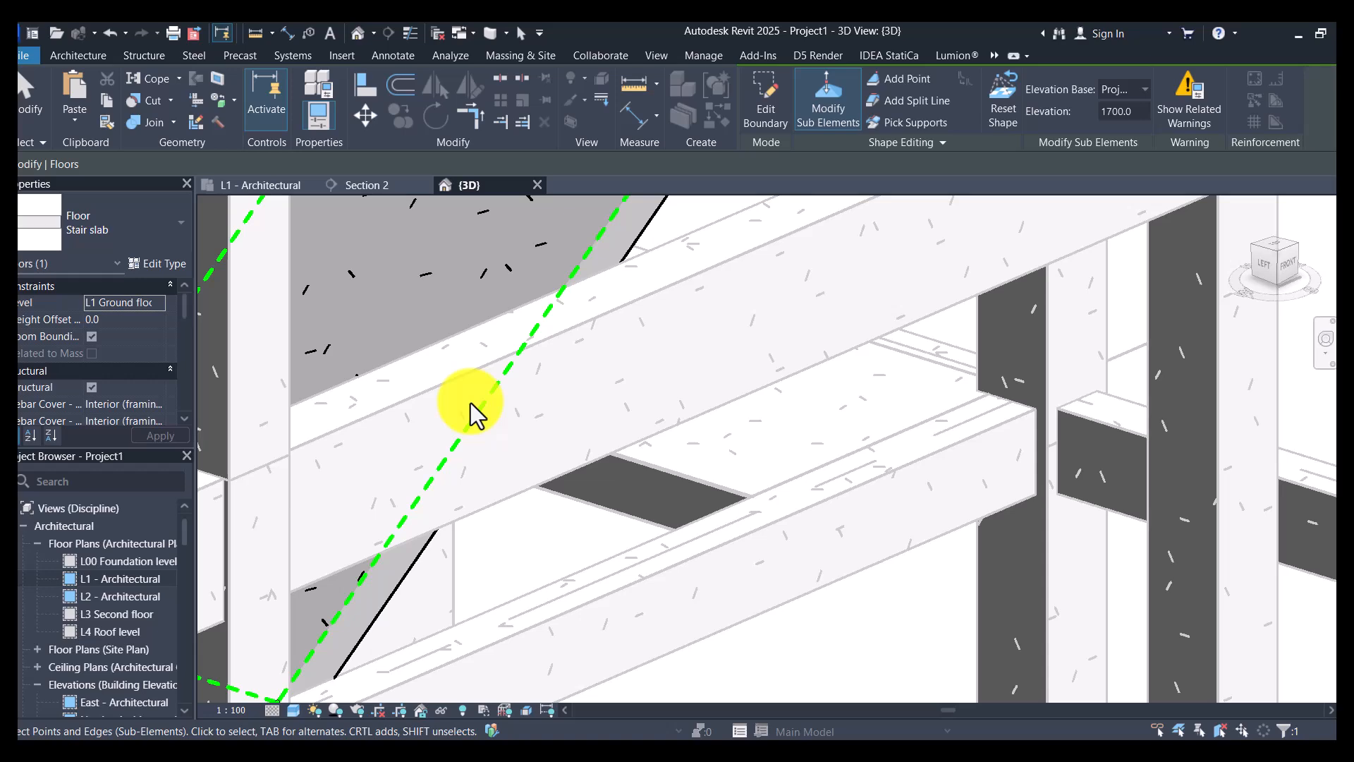
- Return to the L1 - Architectural plan and set the first landing slab's height offset from level to 1700 mm
scroll(466, 424, "down", 3)
middle_click_drag(788, 378, 115, 538, "shift")
scroll(587, 462, "down", 2)
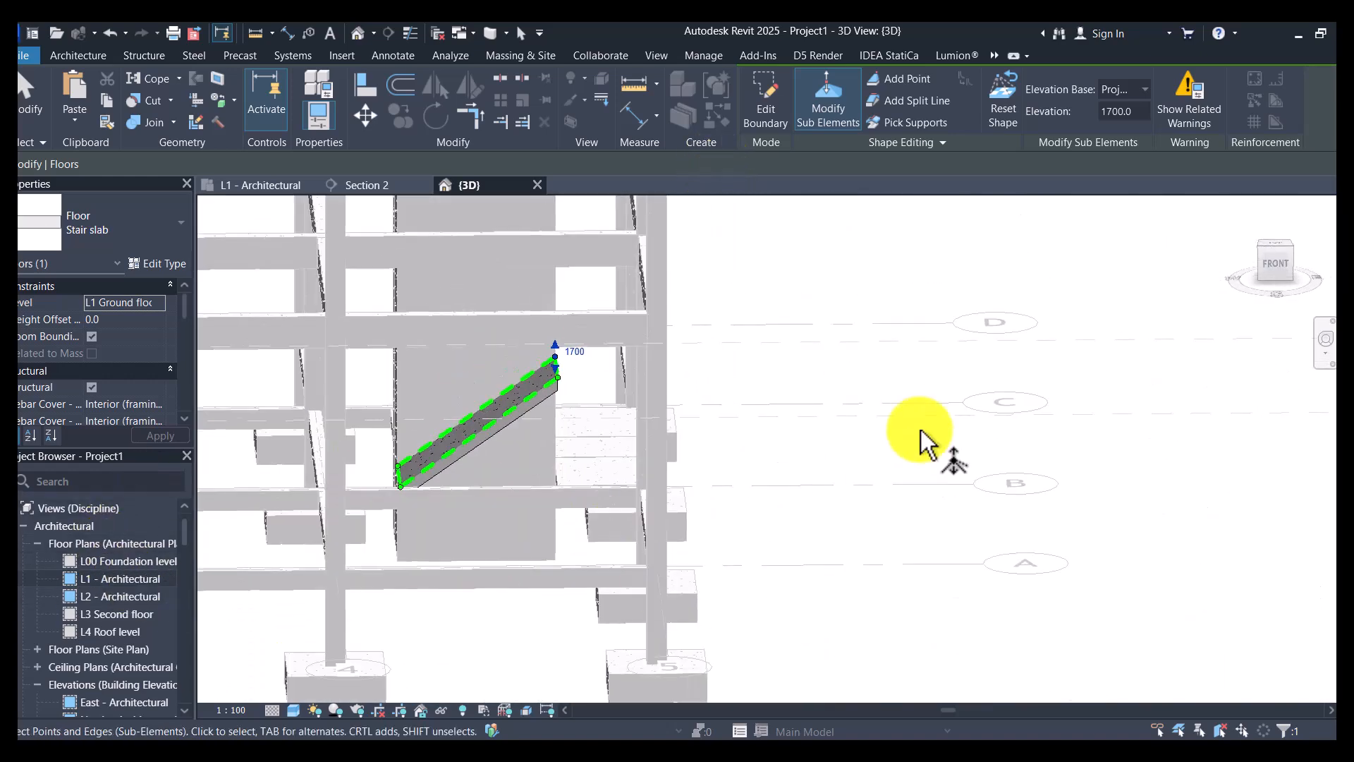
left_click(915, 447)
middle_click_drag(598, 500, 605, 606, "shift")
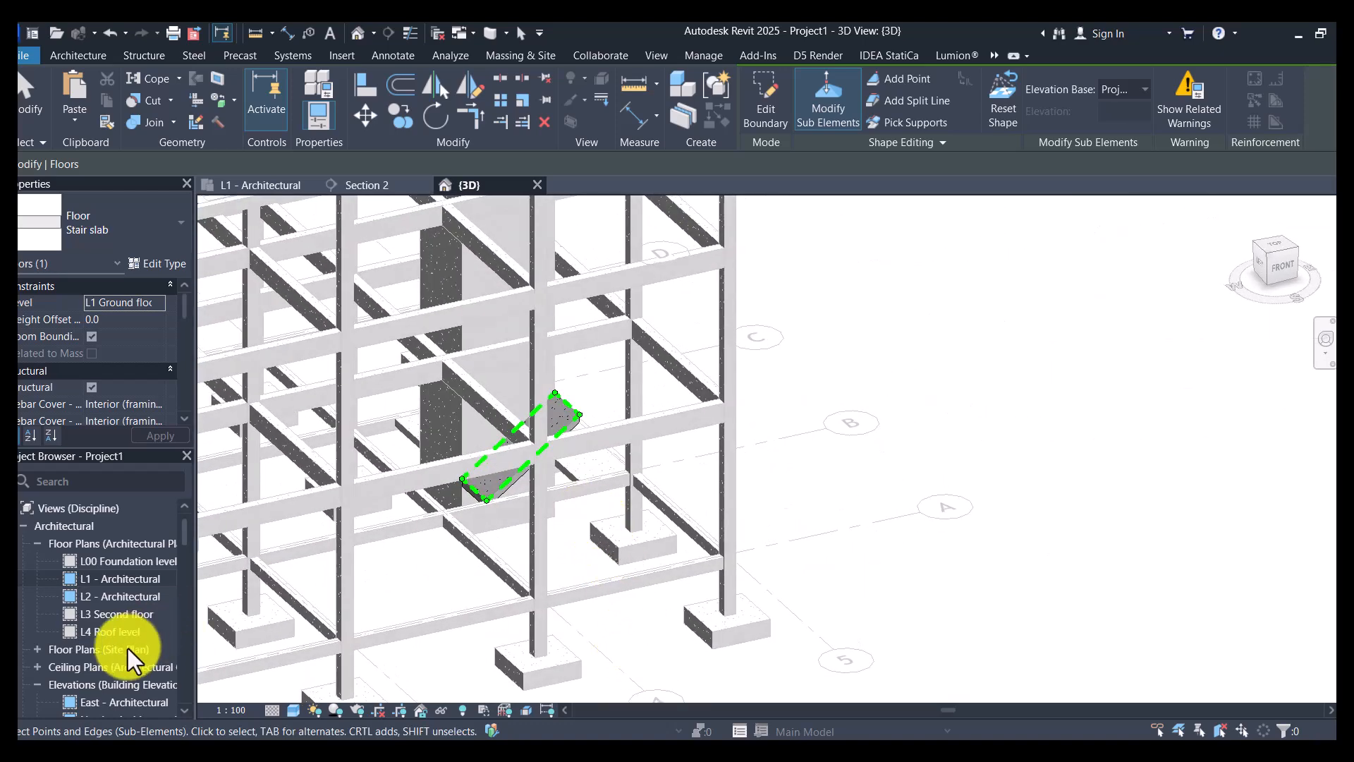
left_click(113, 582)
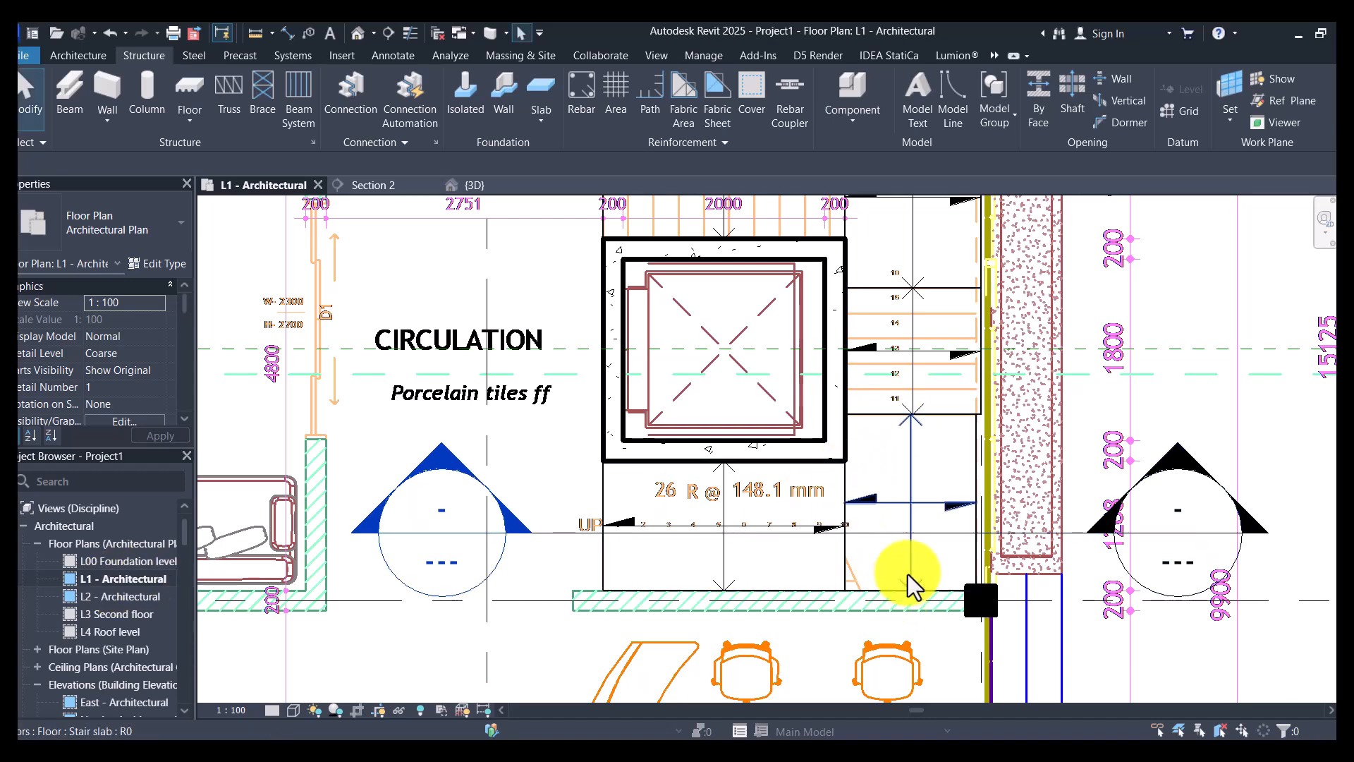
left_click(937, 601)
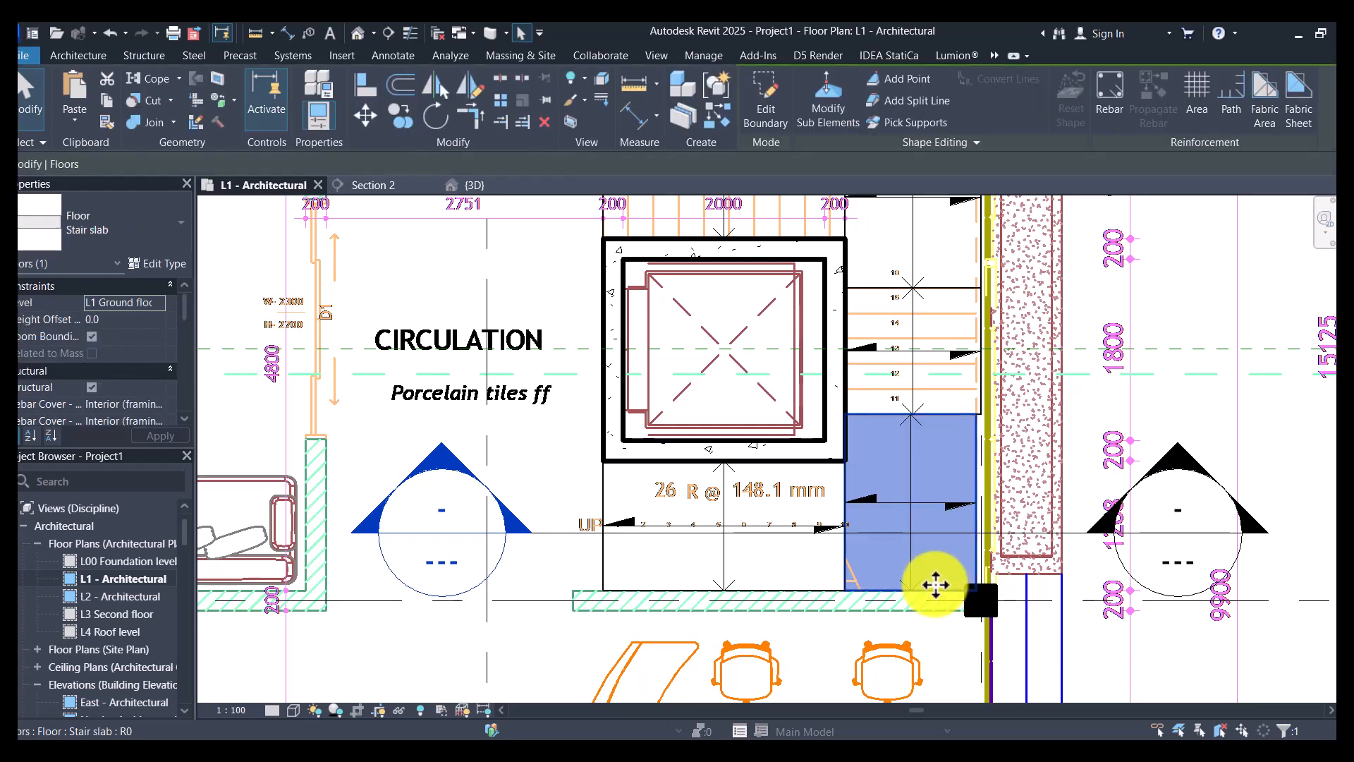
left_click(118, 320)
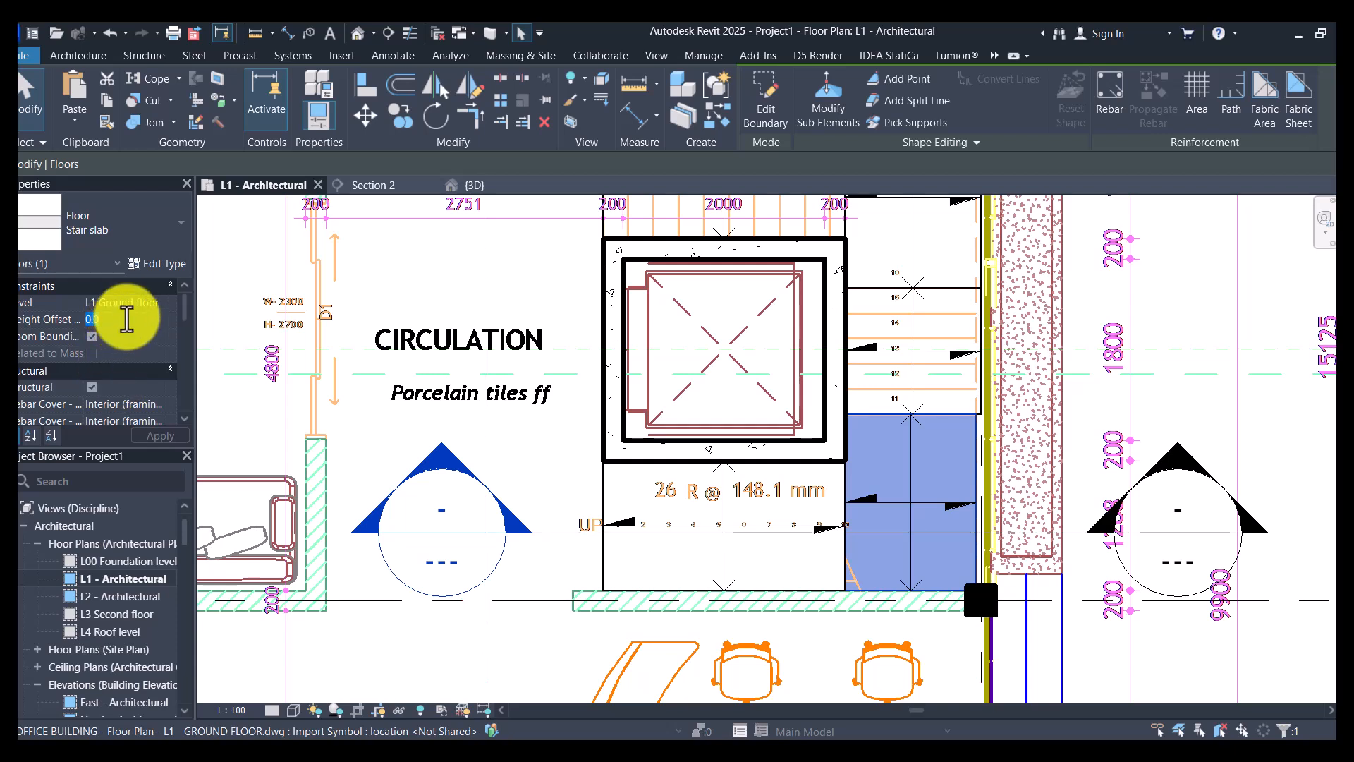
type("170")
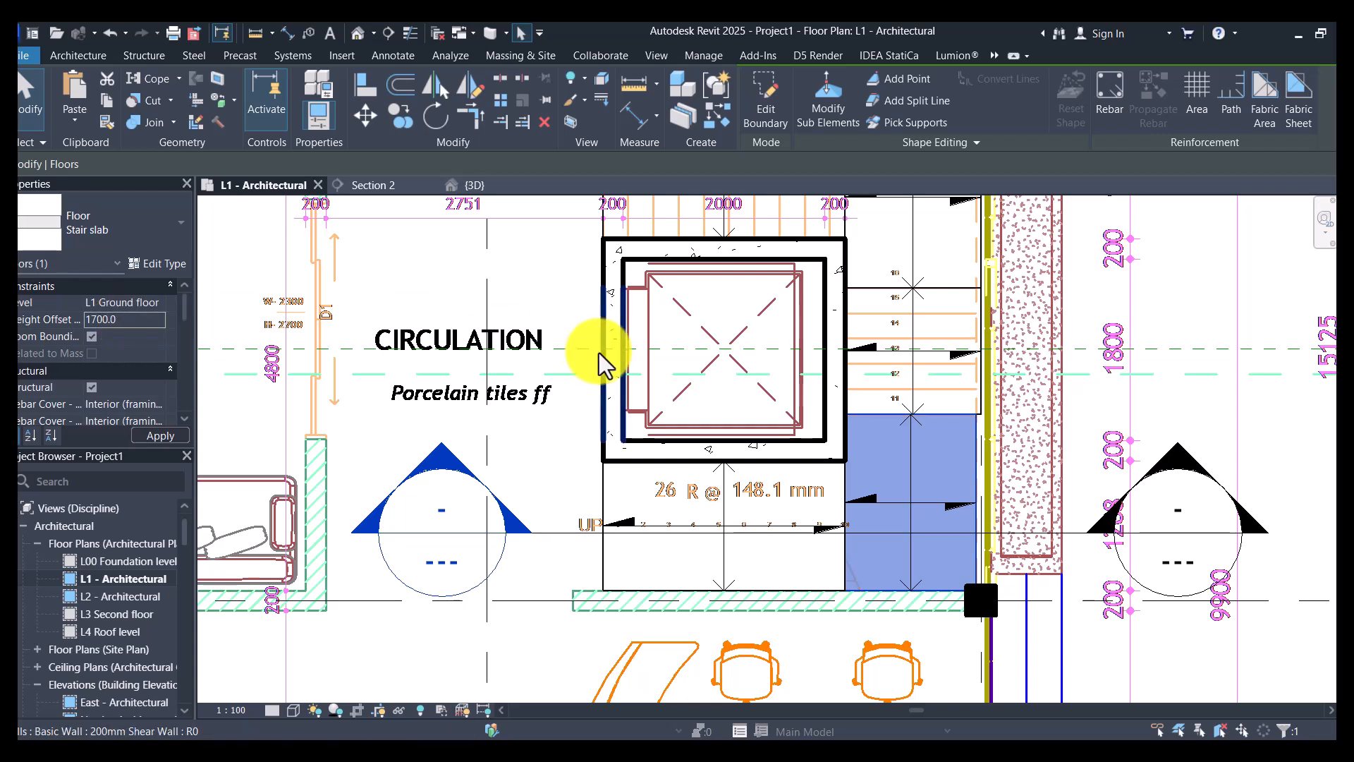
- Open the 3D view and select the short Stair slab floor between the raised landing and the next landing
left_click(358, 32)
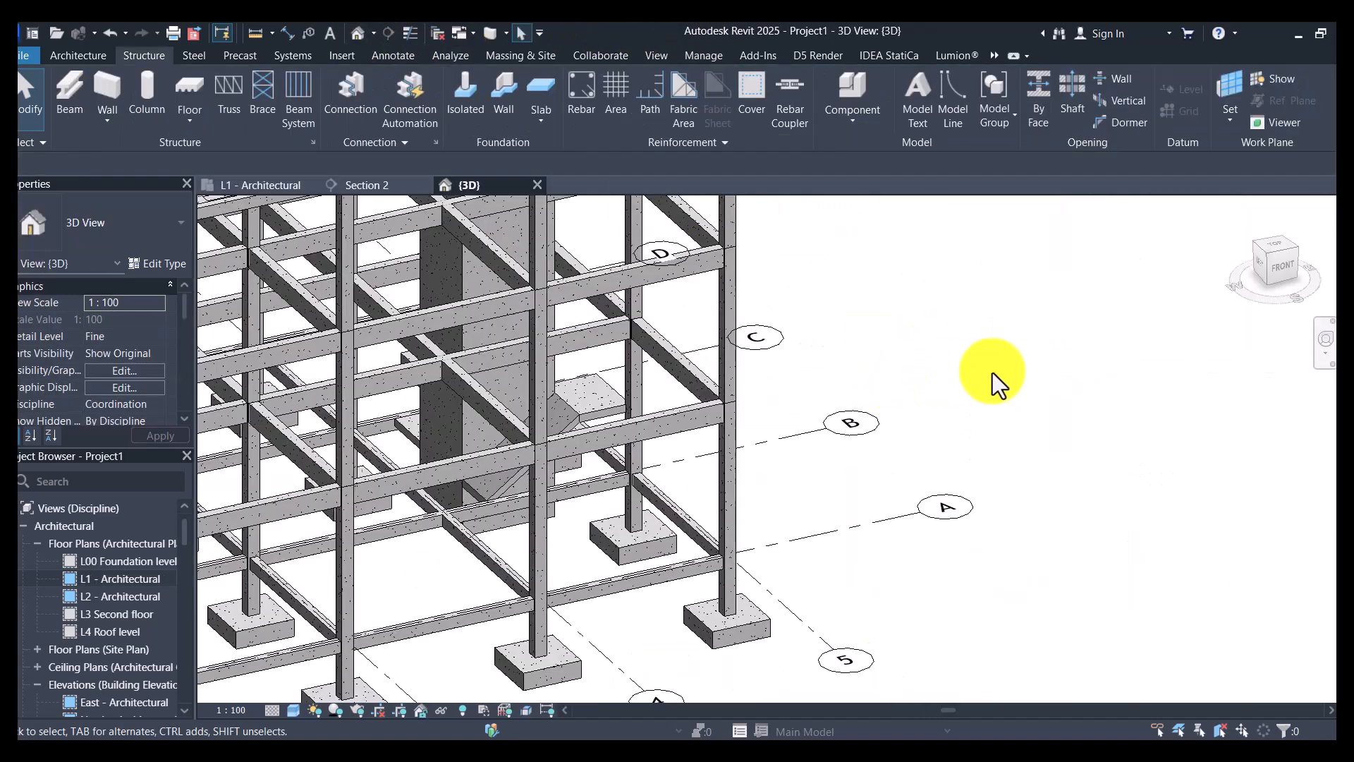
middle_click_drag(993, 374, 982, 401, "shift")
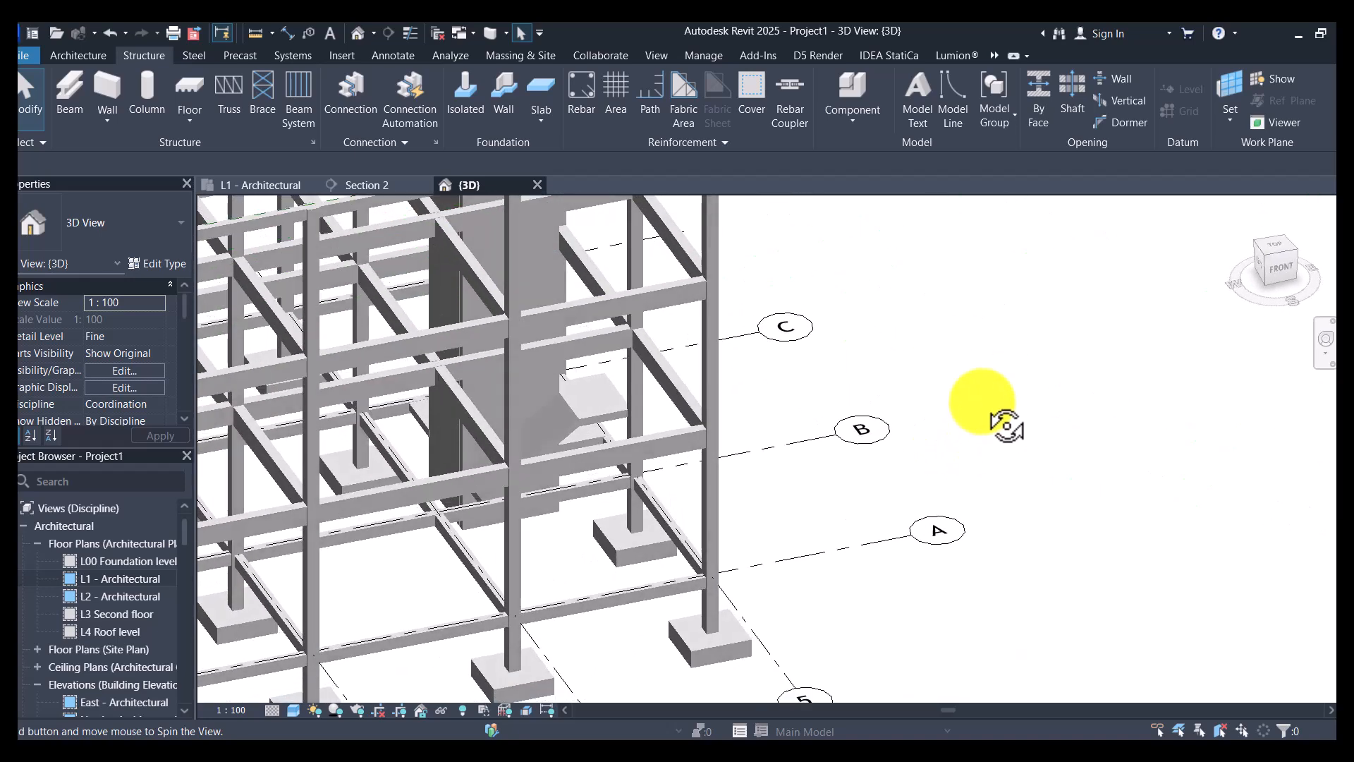
scroll(565, 410, "up", 5)
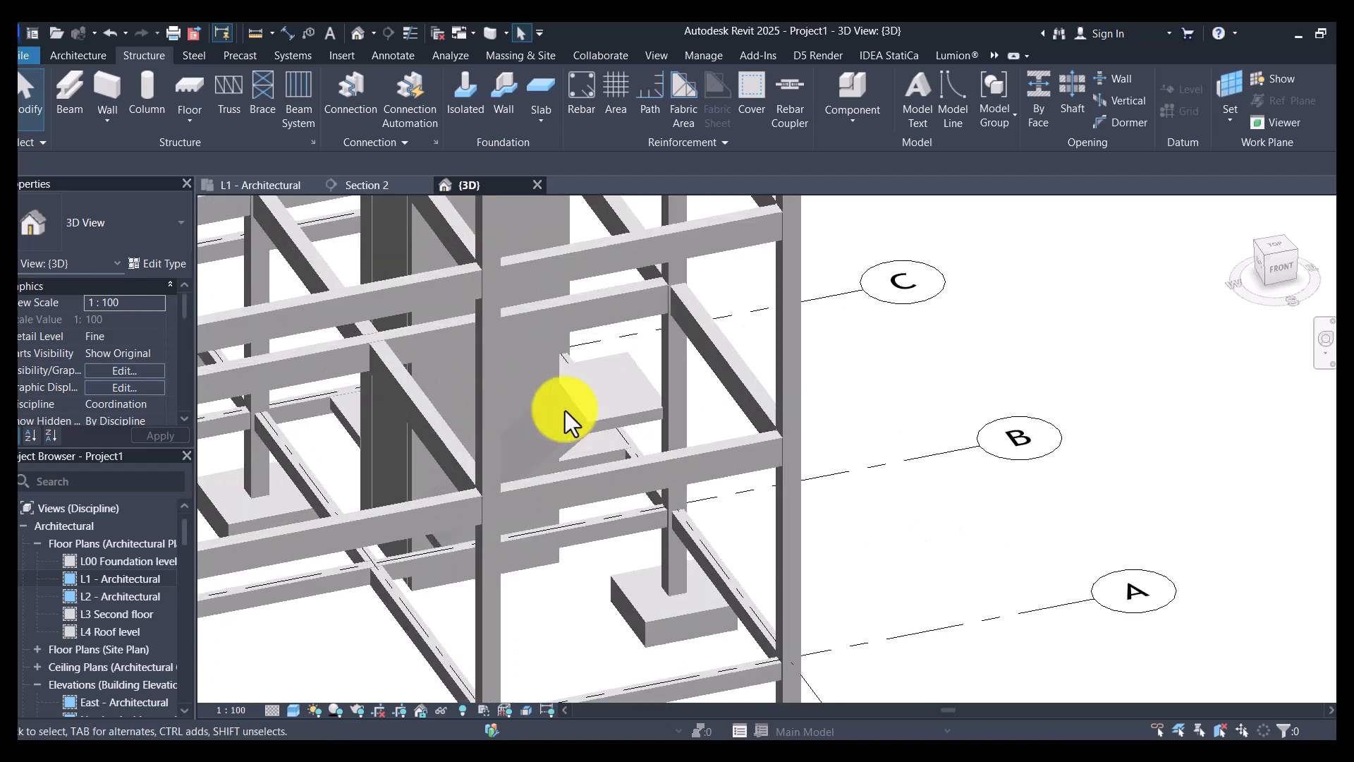
middle_click_drag(651, 411, 1088, 430, "shift")
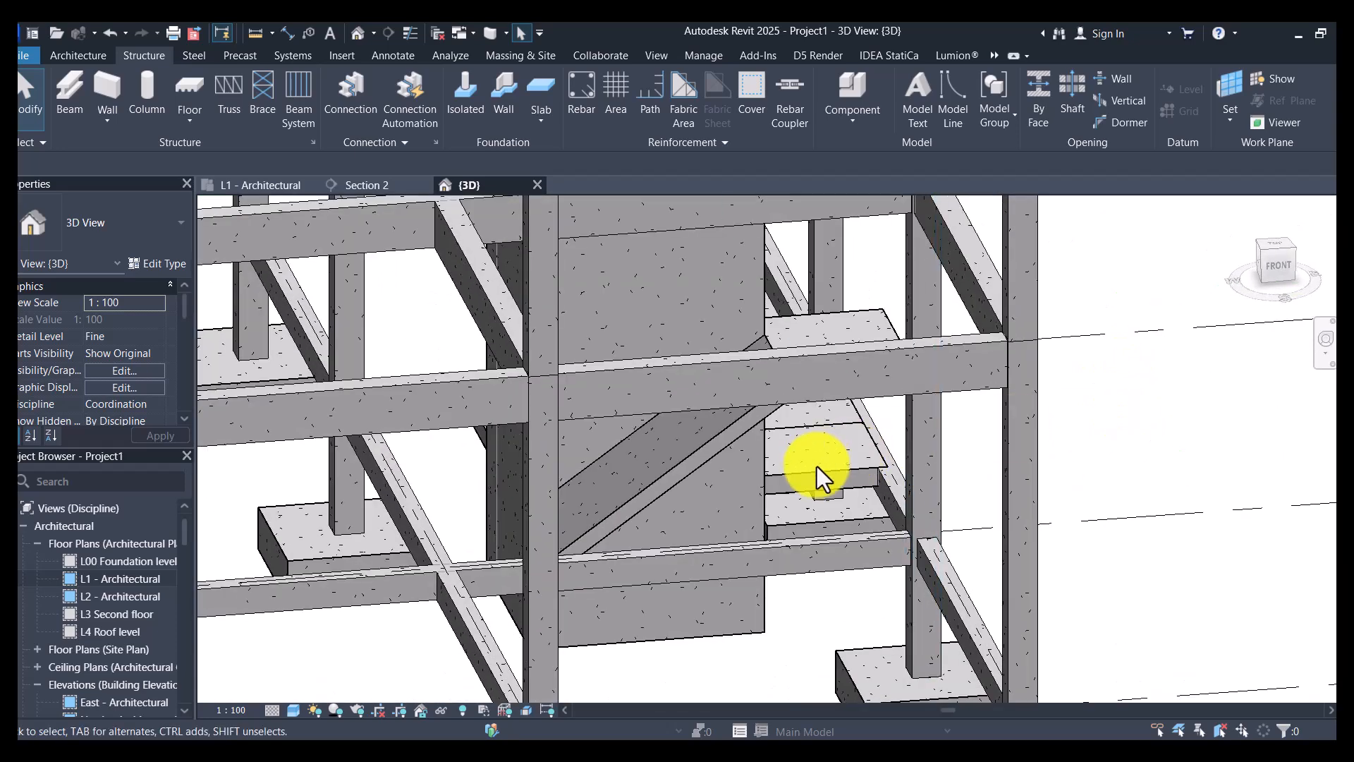
left_click(902, 472)
mouse_move(902, 472)
middle_mouse_down("shift")
mouse_move(1049, 459)
mouse_move(882, 484)
mouse_move(884, 471)
middle_mouse_up("shift")
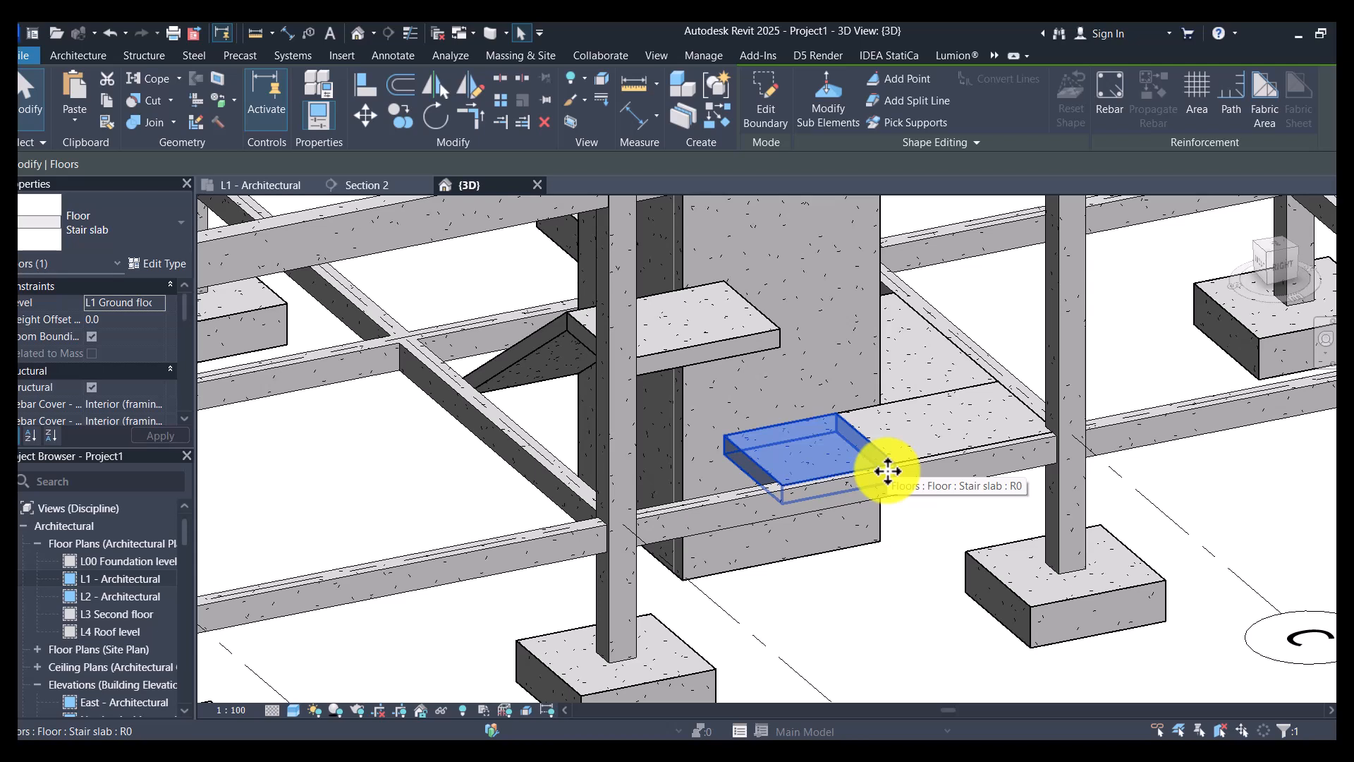
- Switch to Calculator, compute 1700 × 2, and return to Revit
key("XF86Calculator")
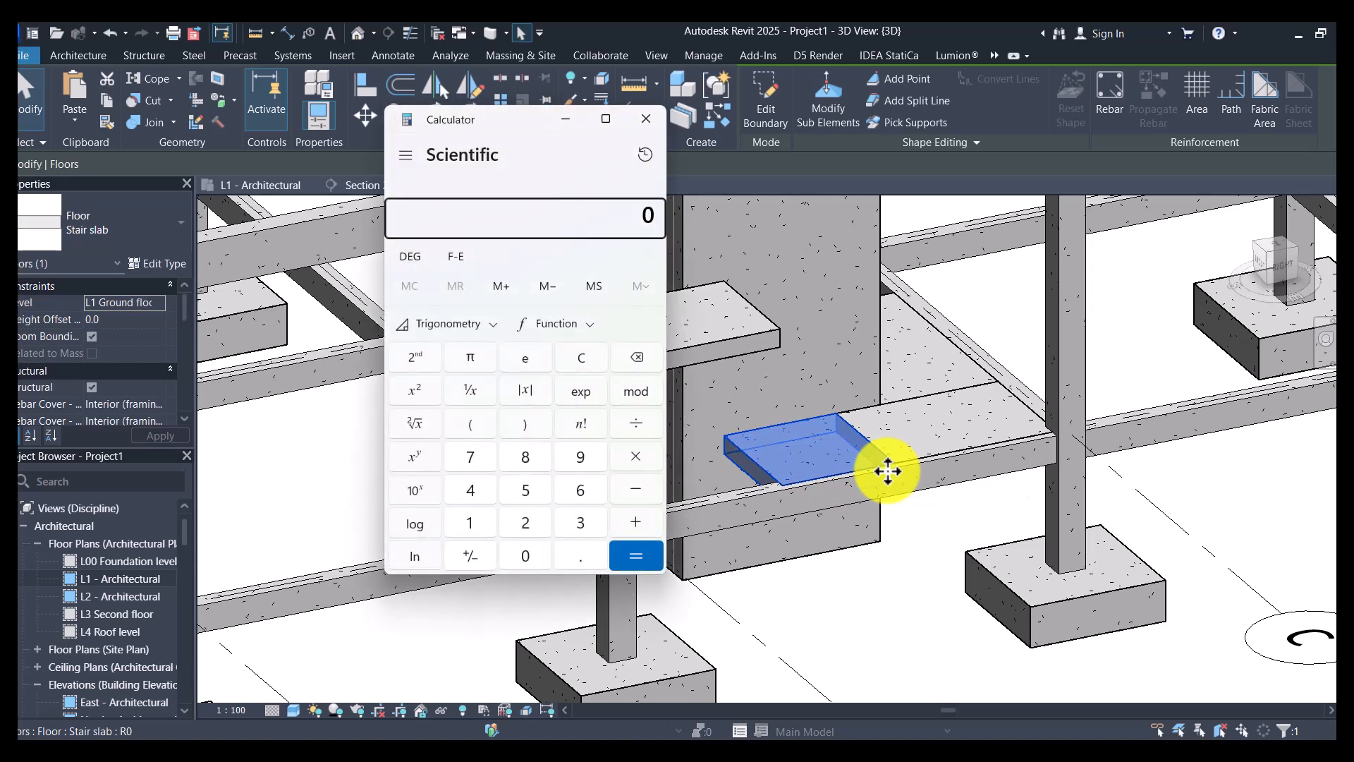
type("1700*2")
key("Return")
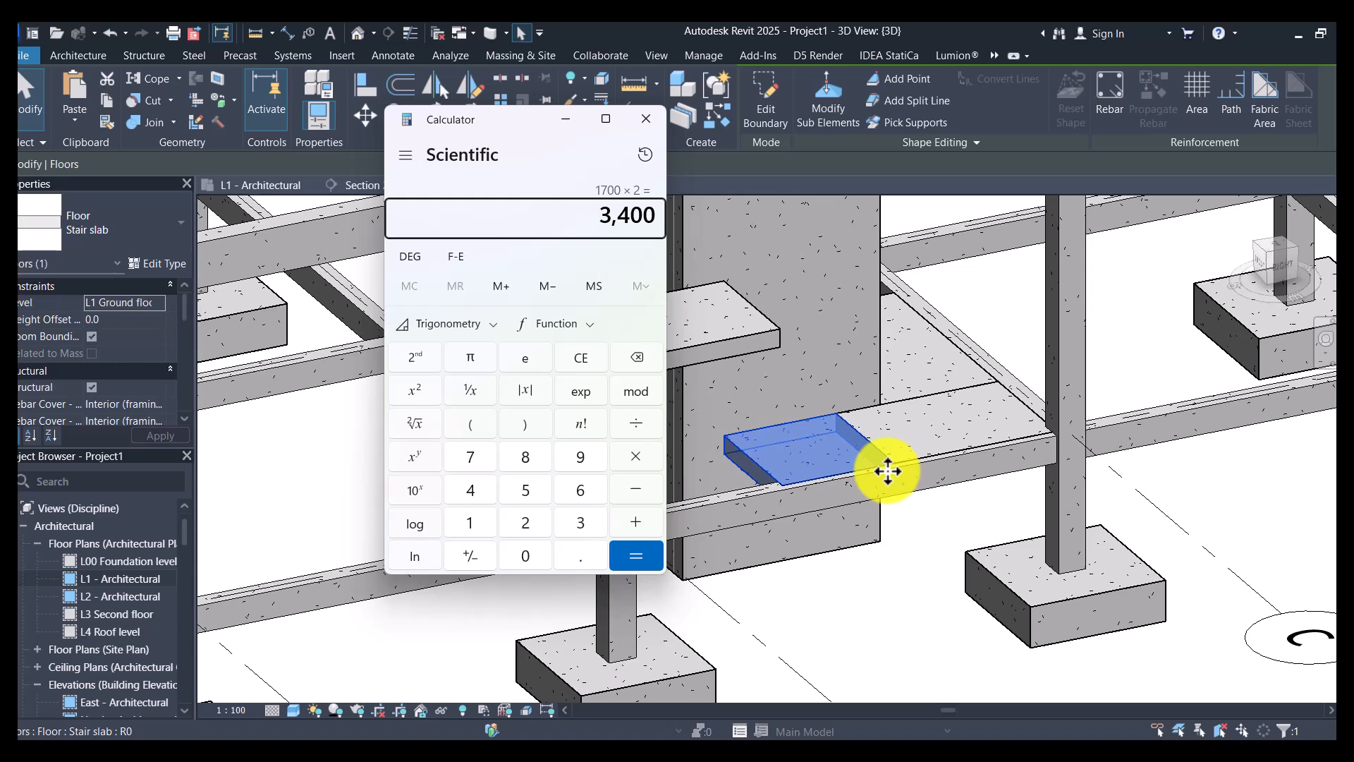
left_click(566, 121)
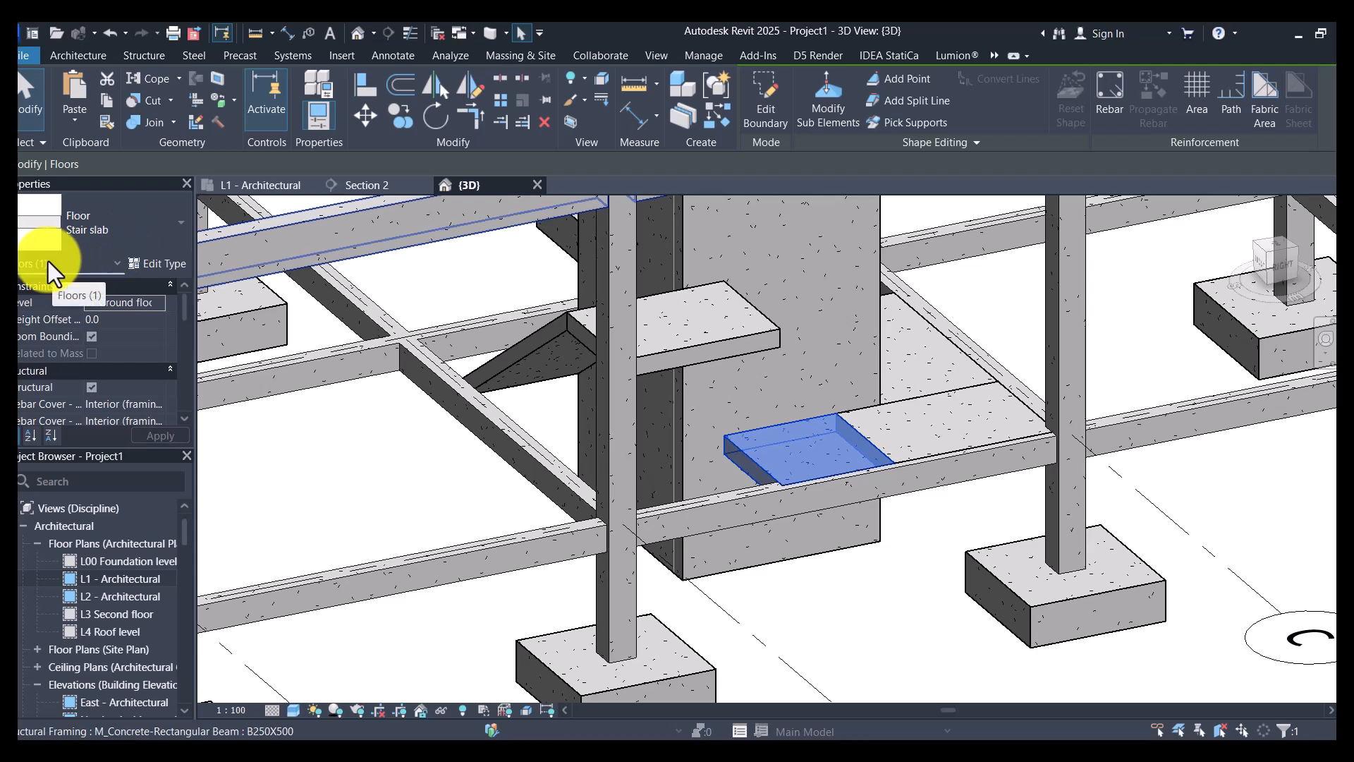
- Set the selected short stair slab's height offset from level to 1700 mm
left_click(129, 323)
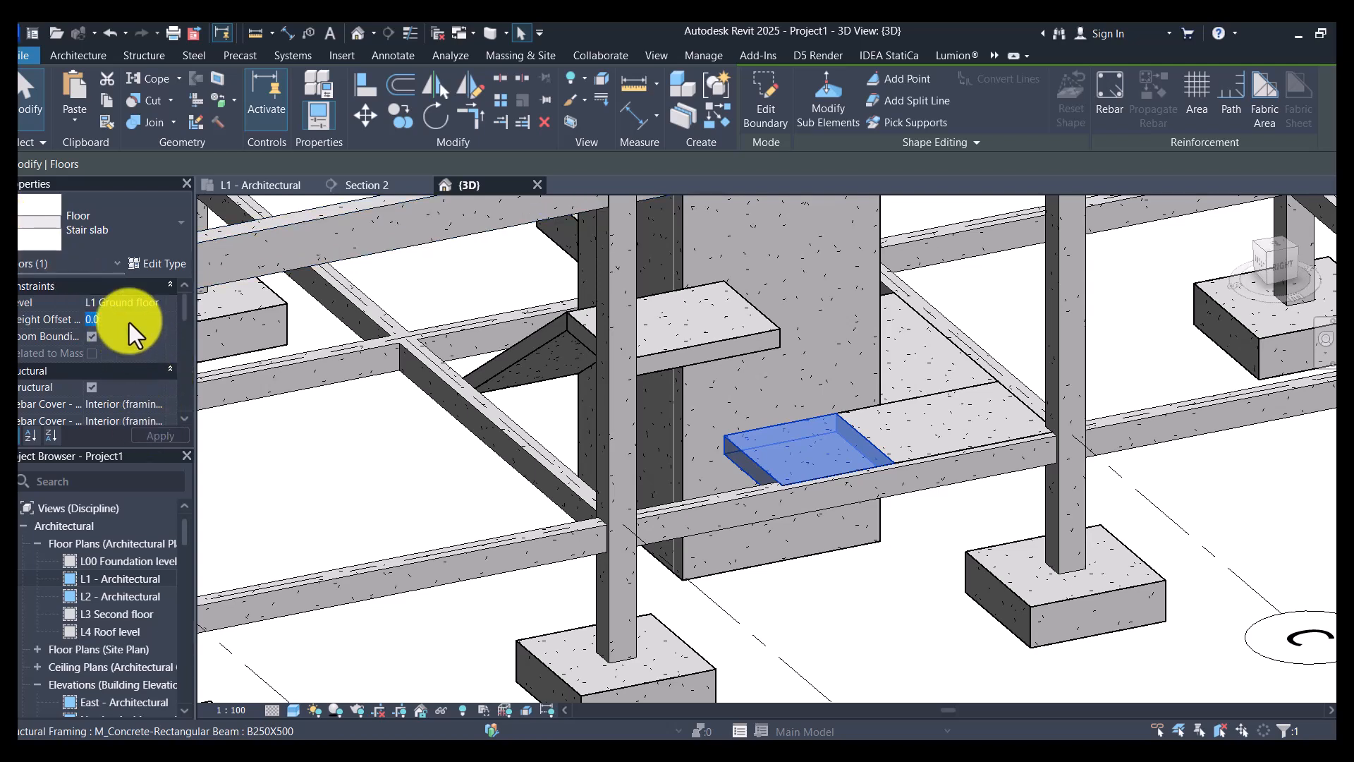
type("1700")
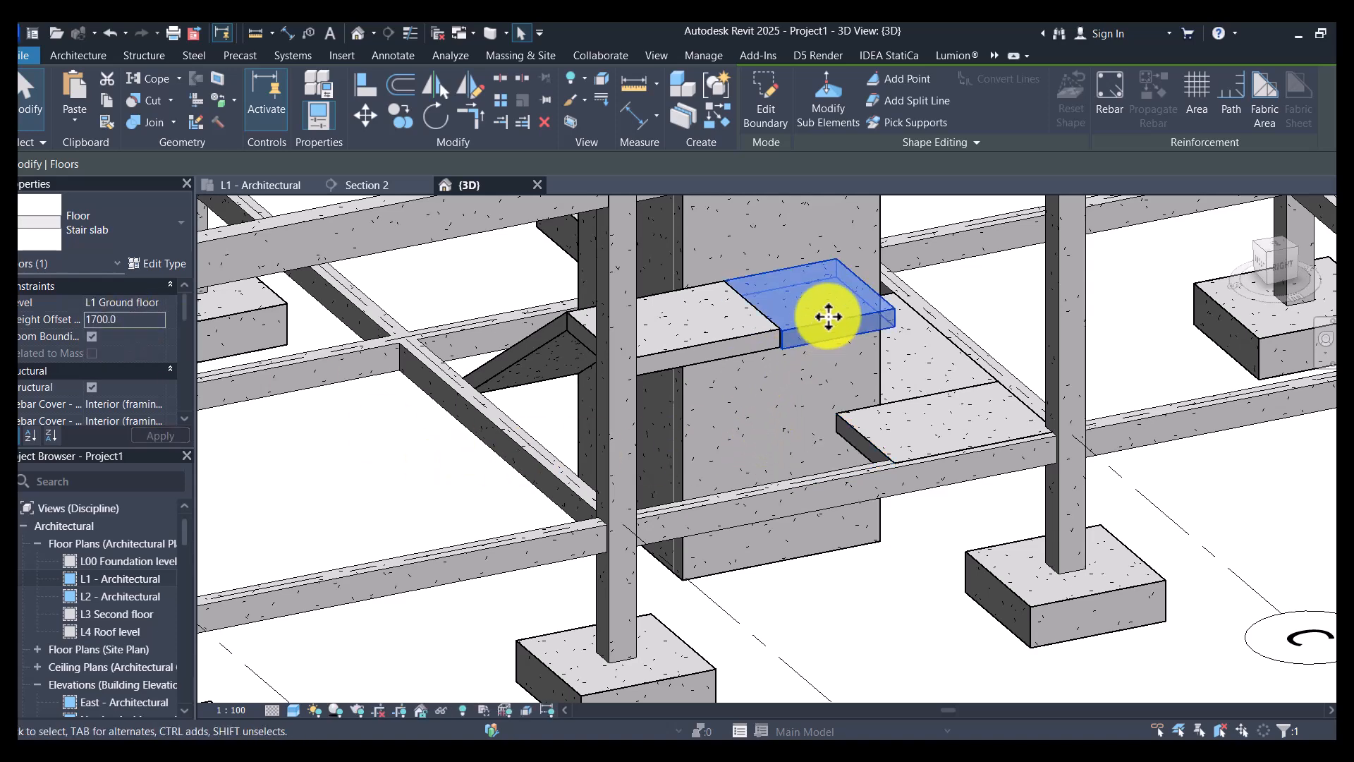
scroll(854, 294, "up", 5)
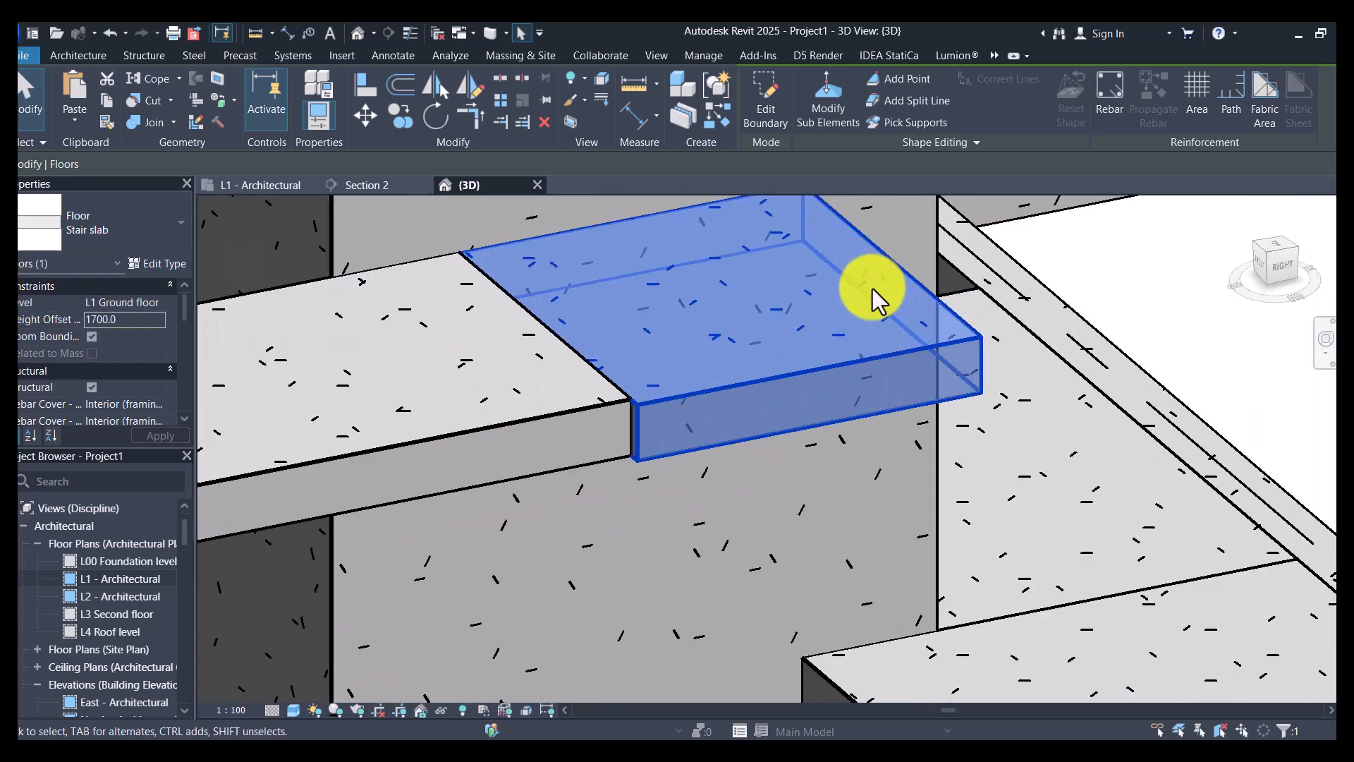
- Edit the short slab's boundary, aligning its outer edge with the side face of the first landing slab, and finish the sketch
left_click(766, 113)
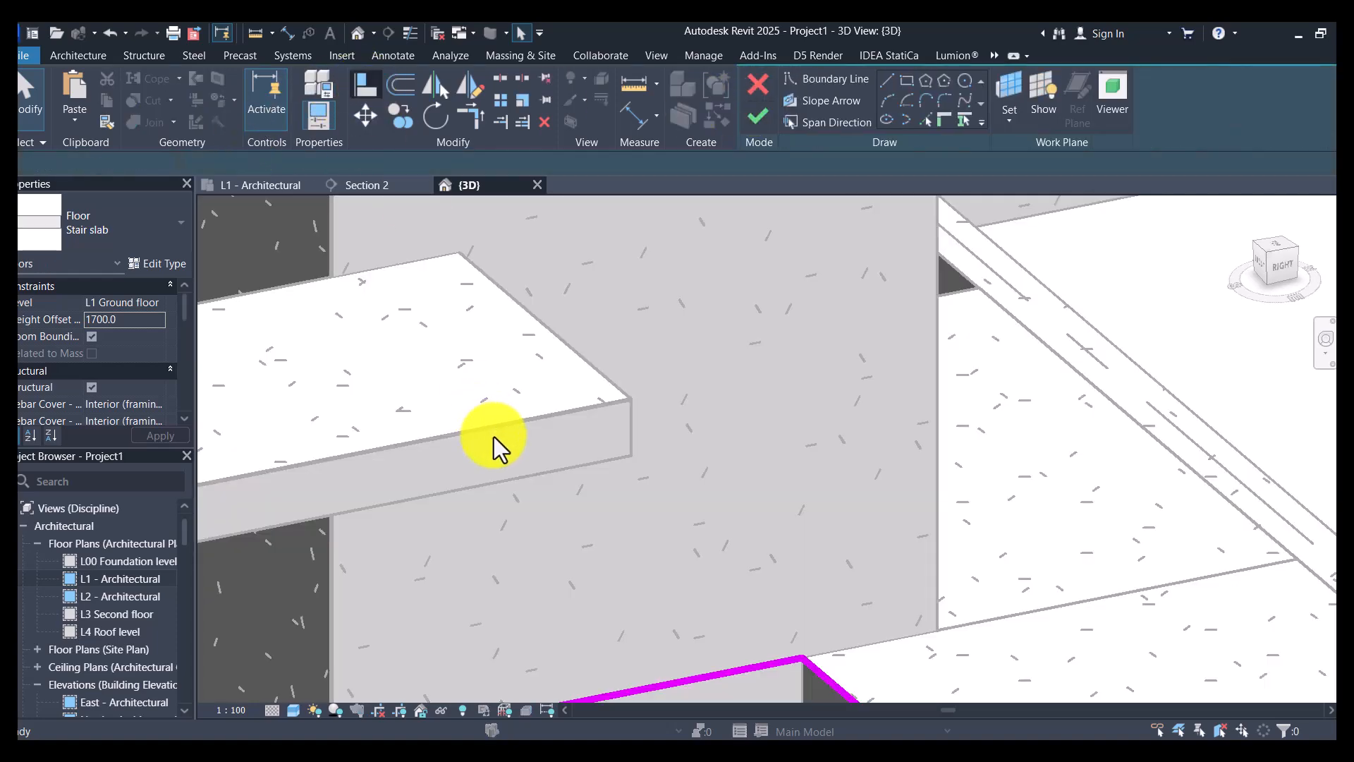
key("a")
key("l")
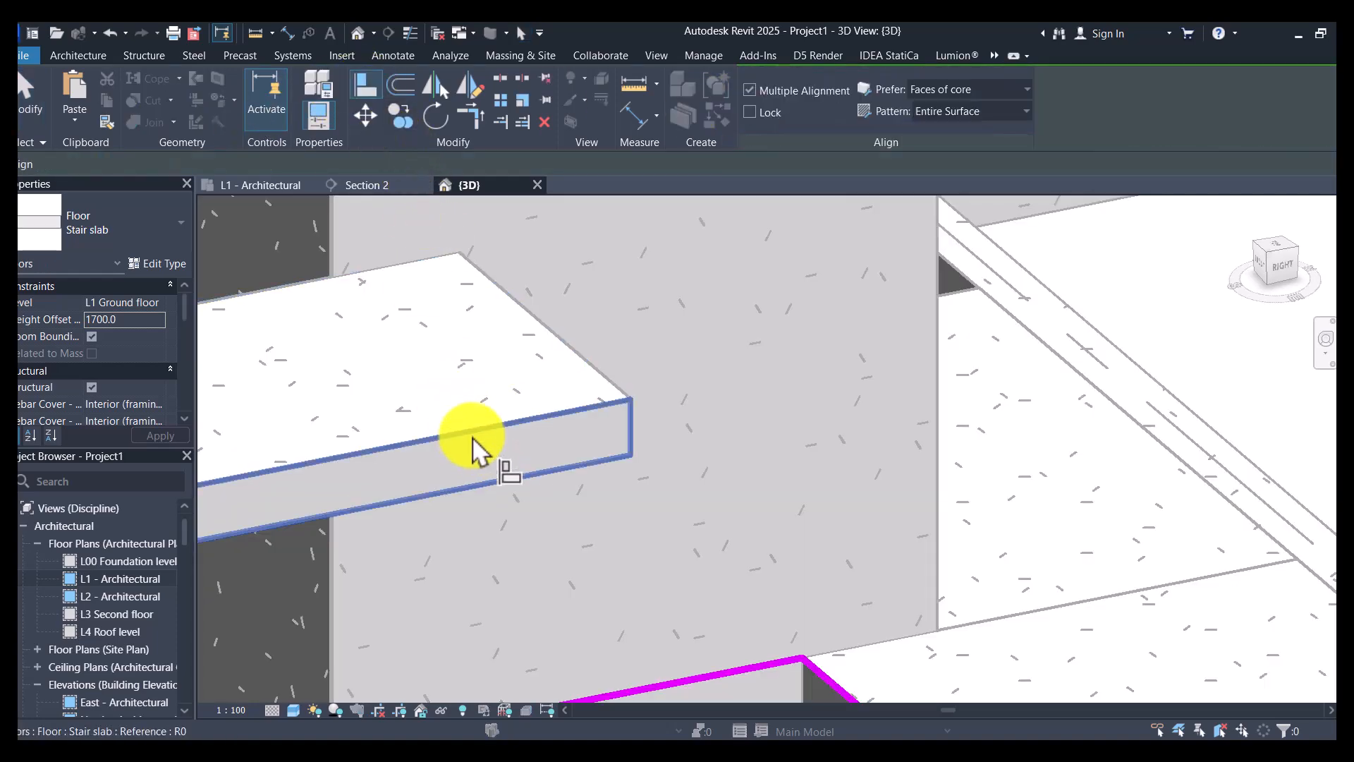
left_click(473, 452)
scroll(473, 451, "down", 3)
left_click(624, 568)
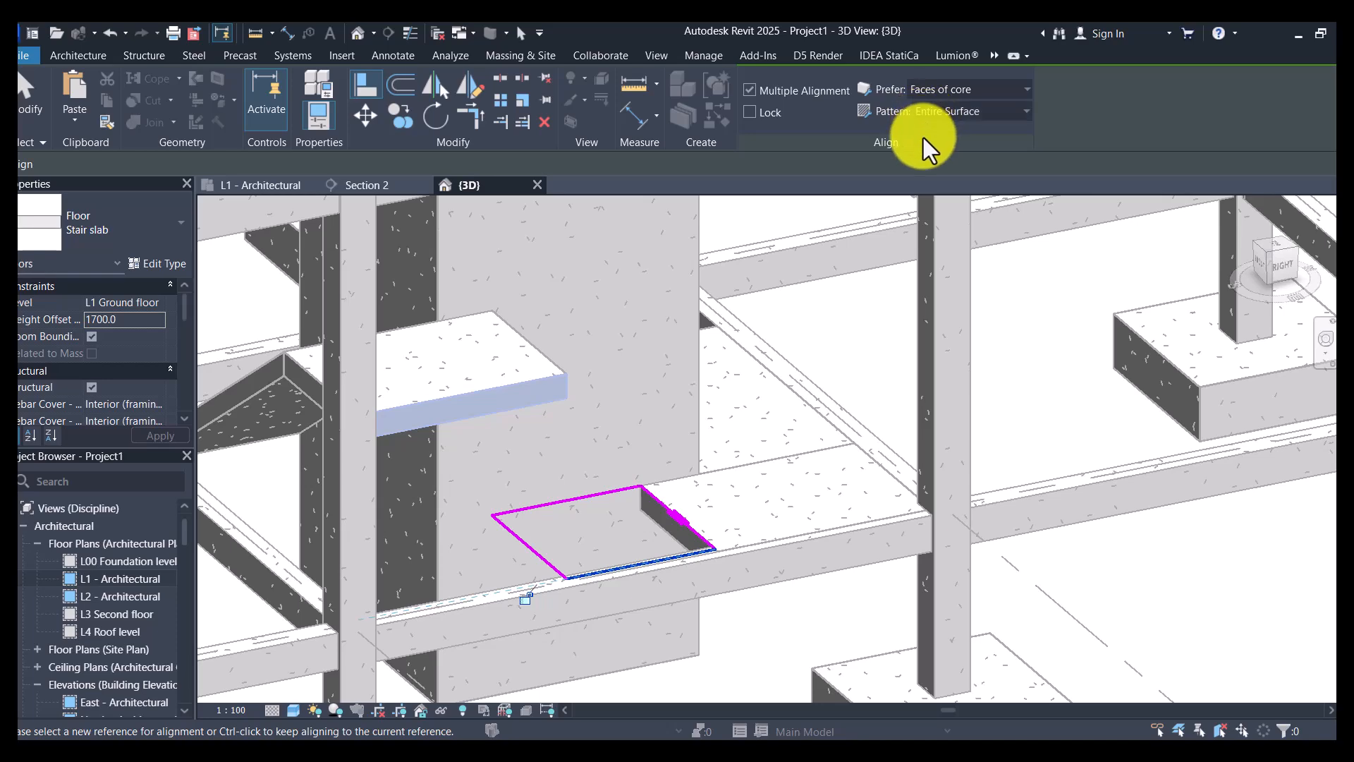
key("Escape")
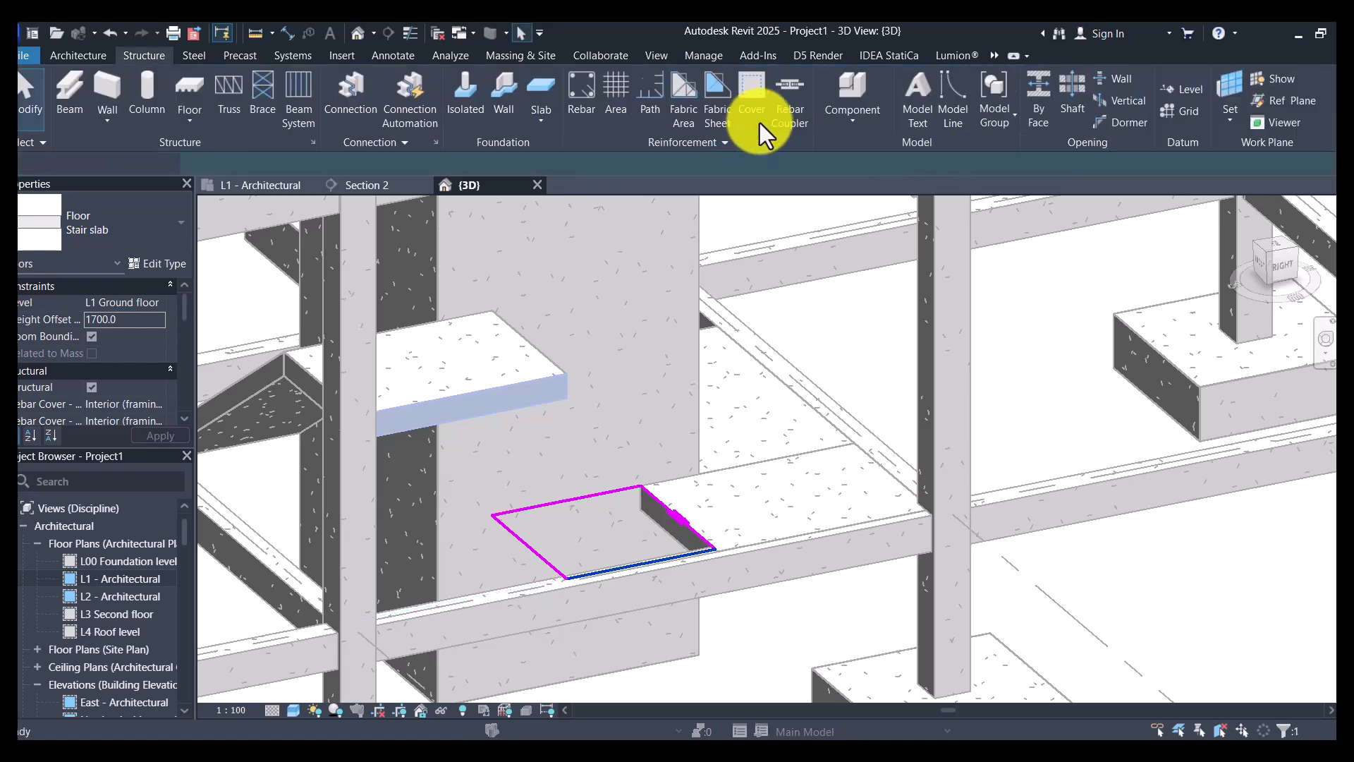
left_click(759, 123)
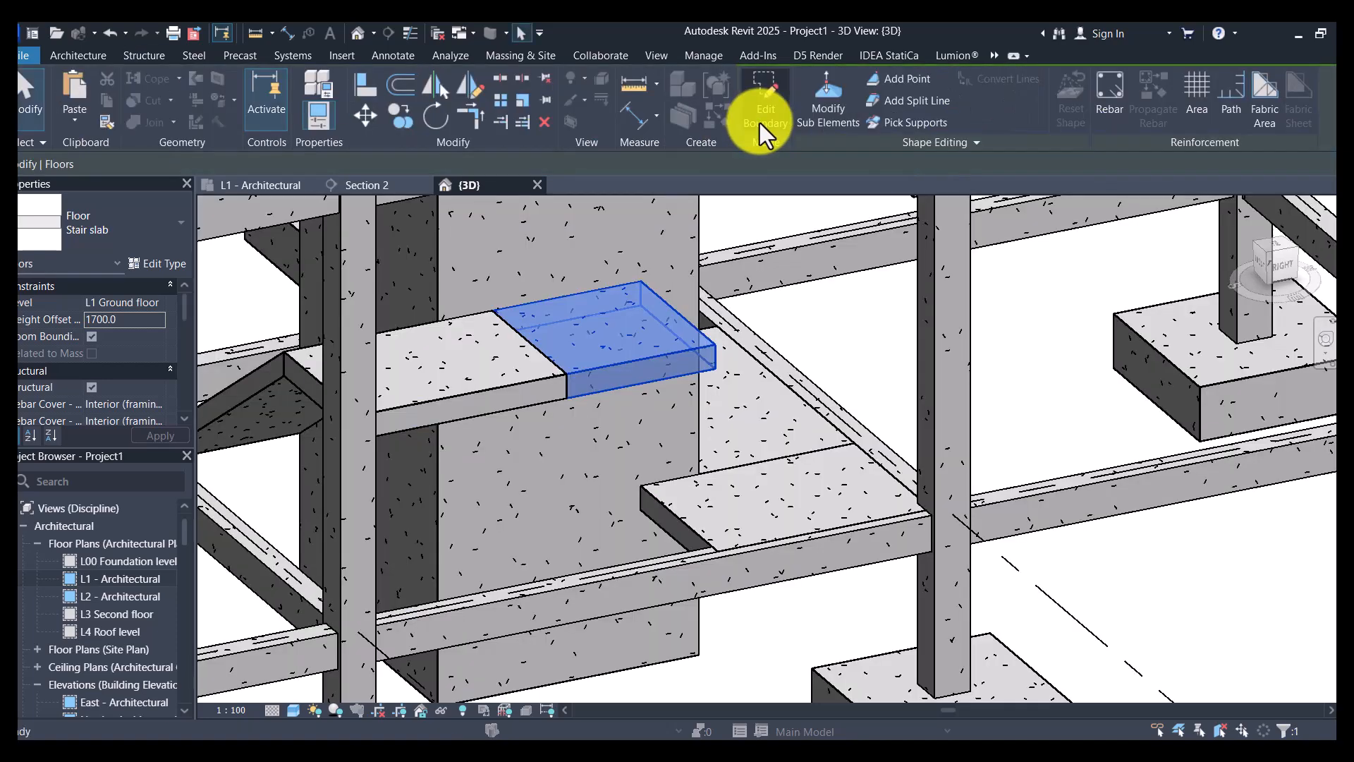
- Modify the short slab's sub-elements, raising the far corner beside the shaft wall to elevation 2300 mm with the formula =1700.0+600
left_click(833, 87)
scroll(709, 251, "up", 2)
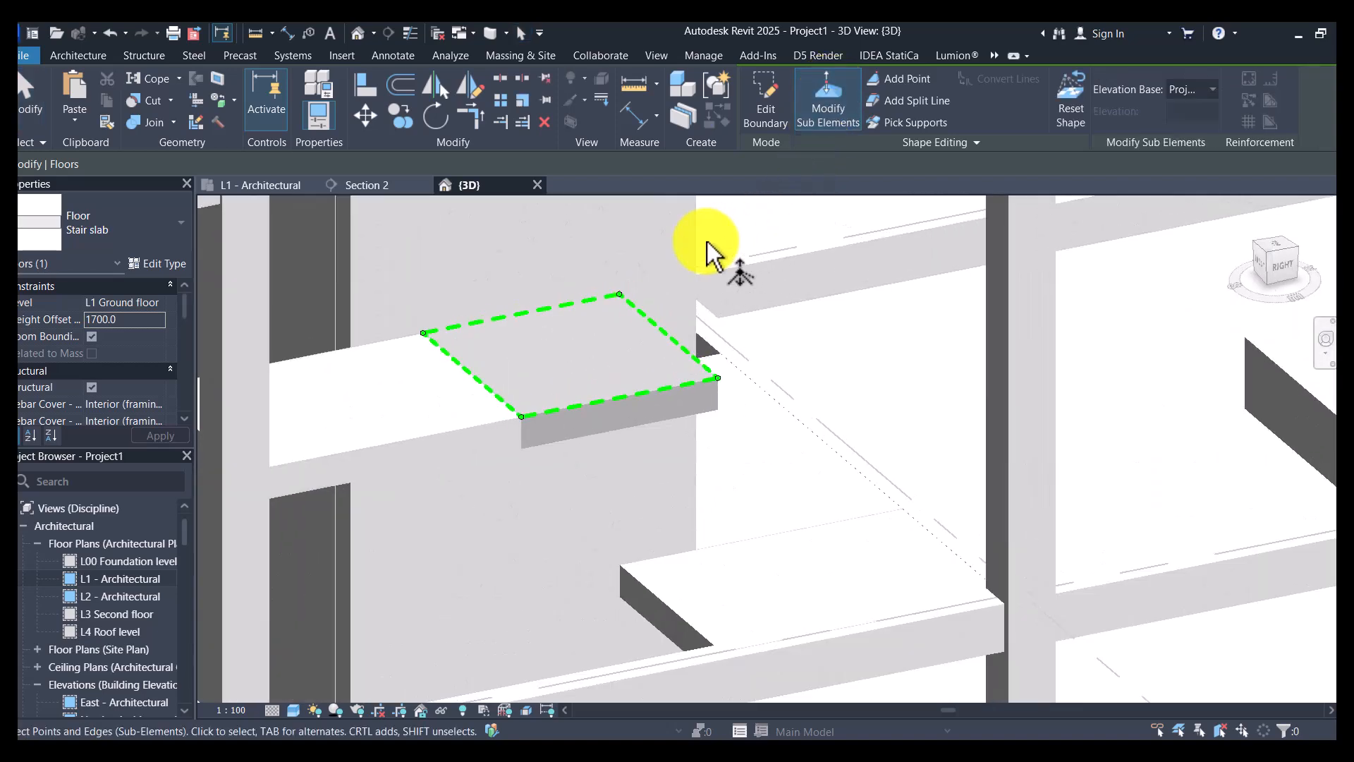
left_click(647, 290)
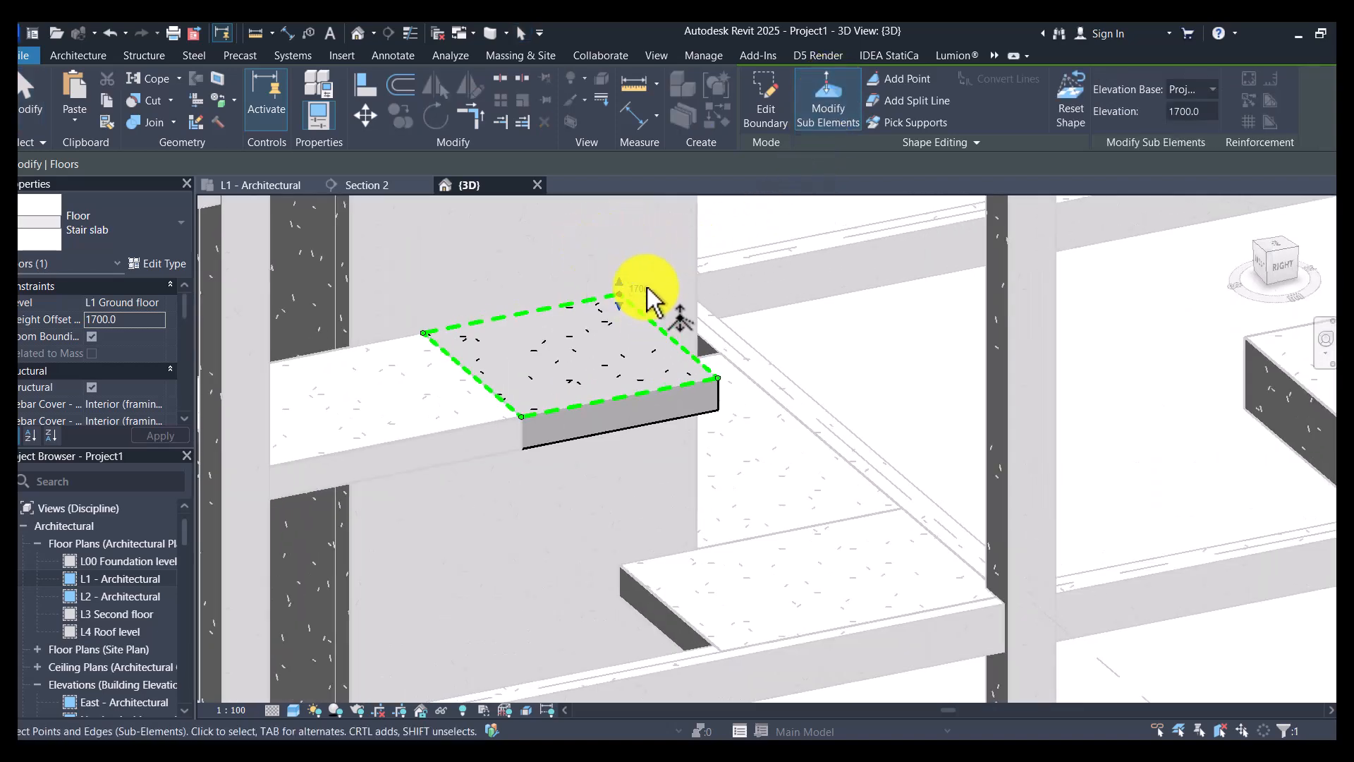
left_click(645, 286)
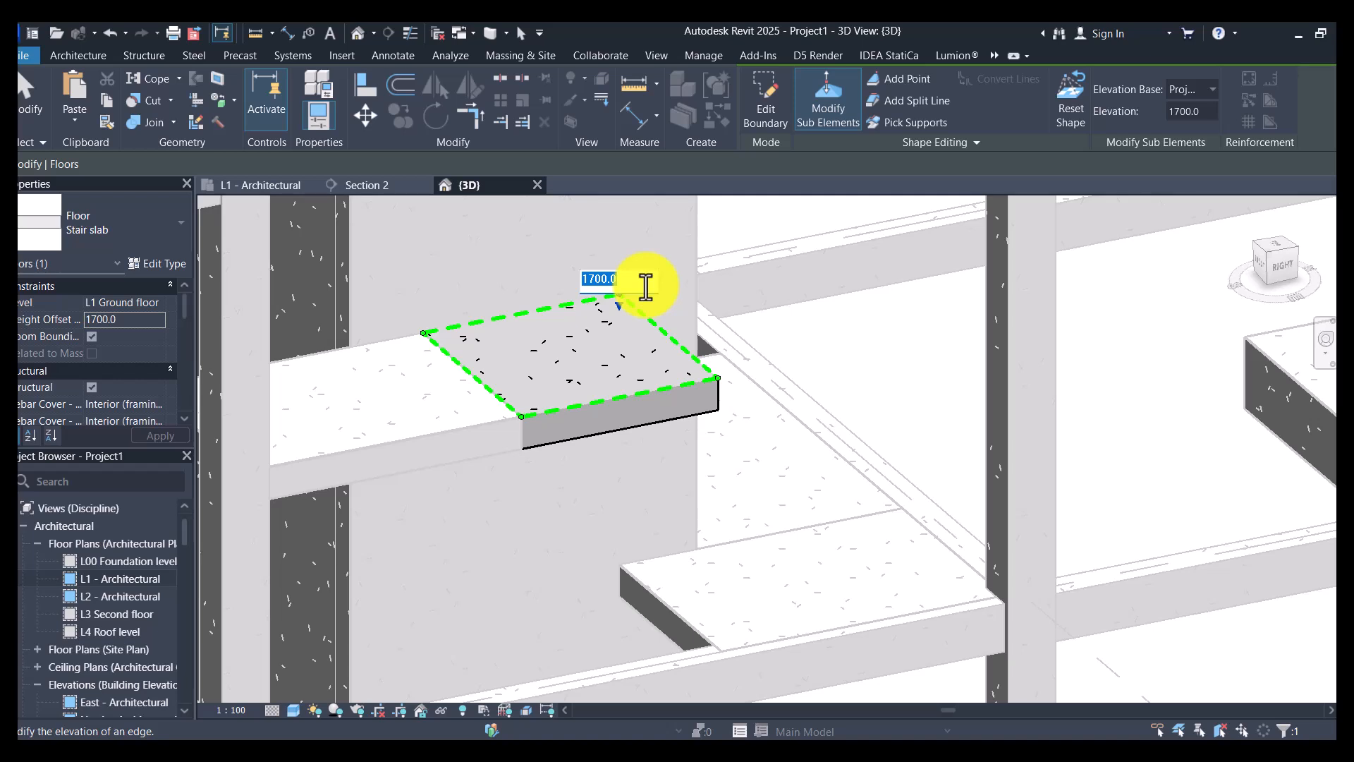
left_click(628, 286)
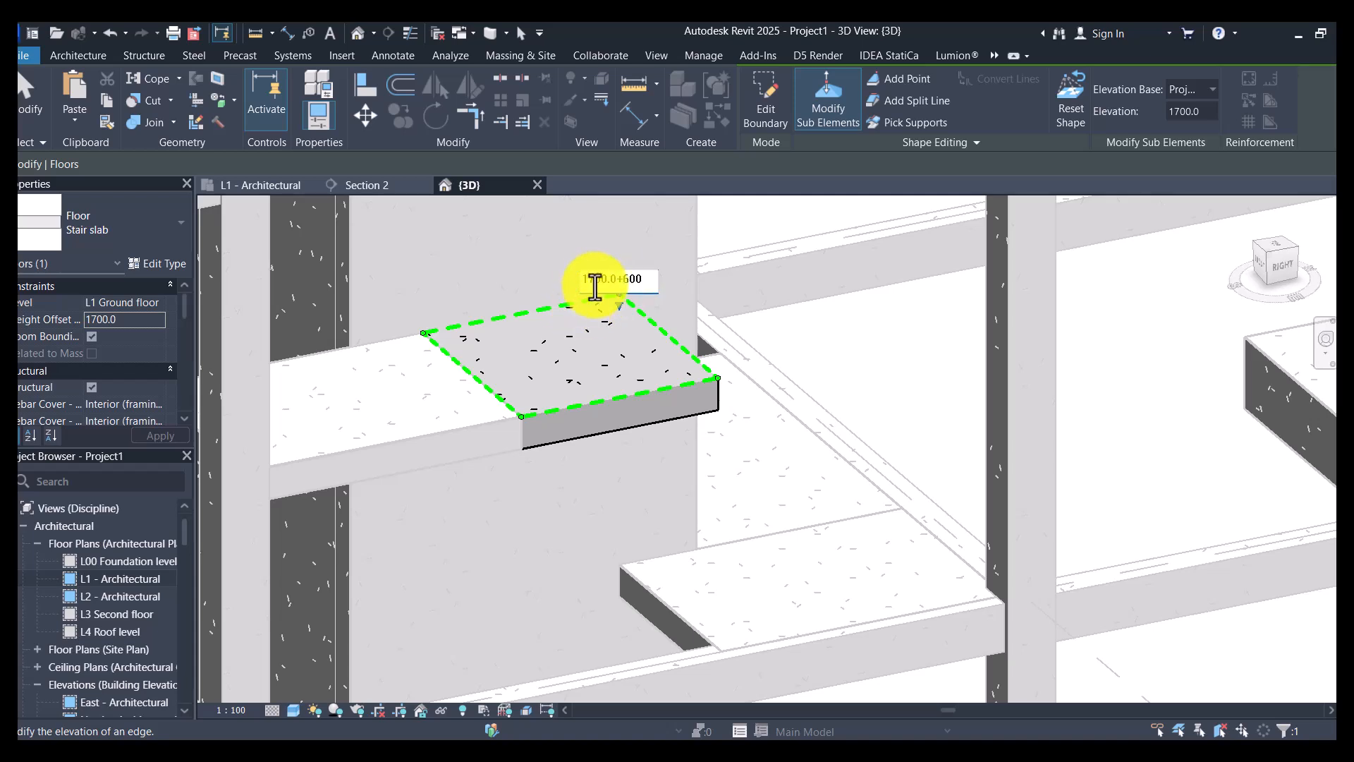
type("=")
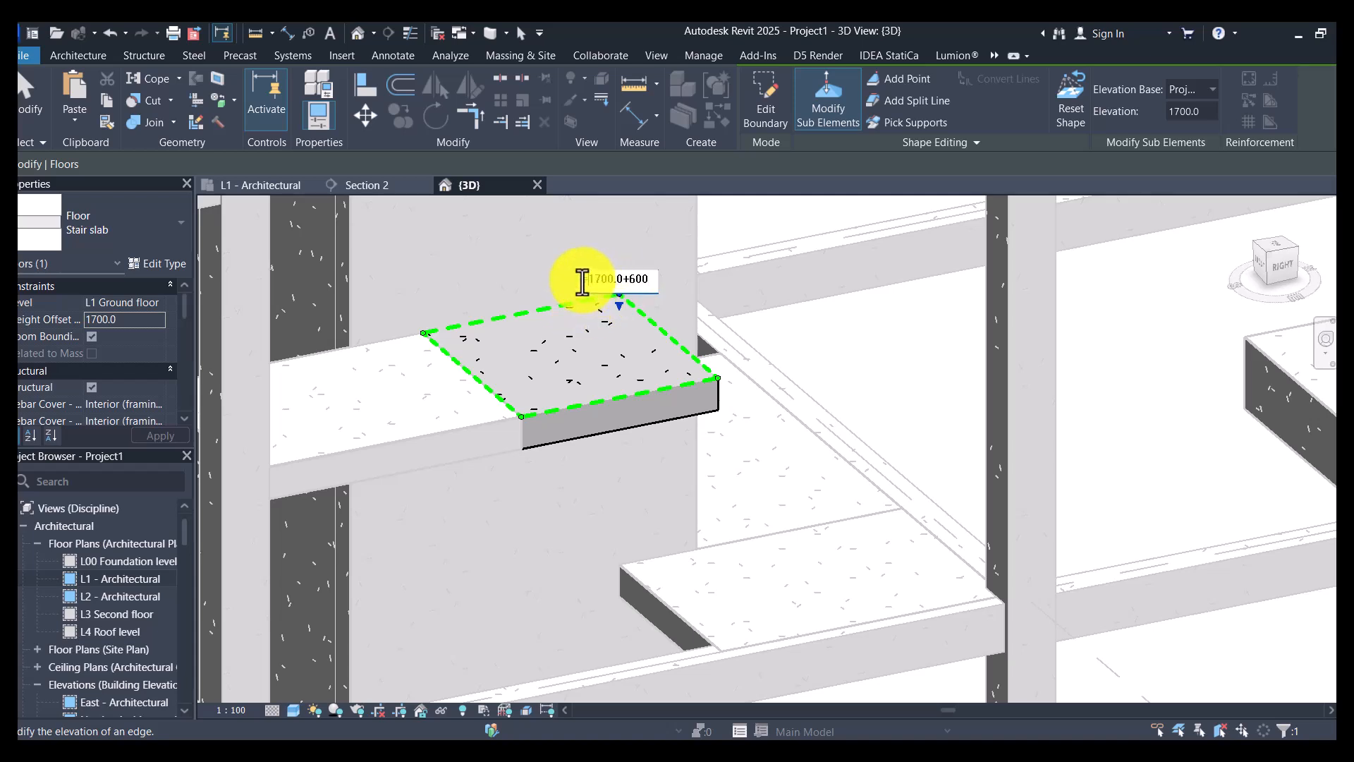
key("Return")
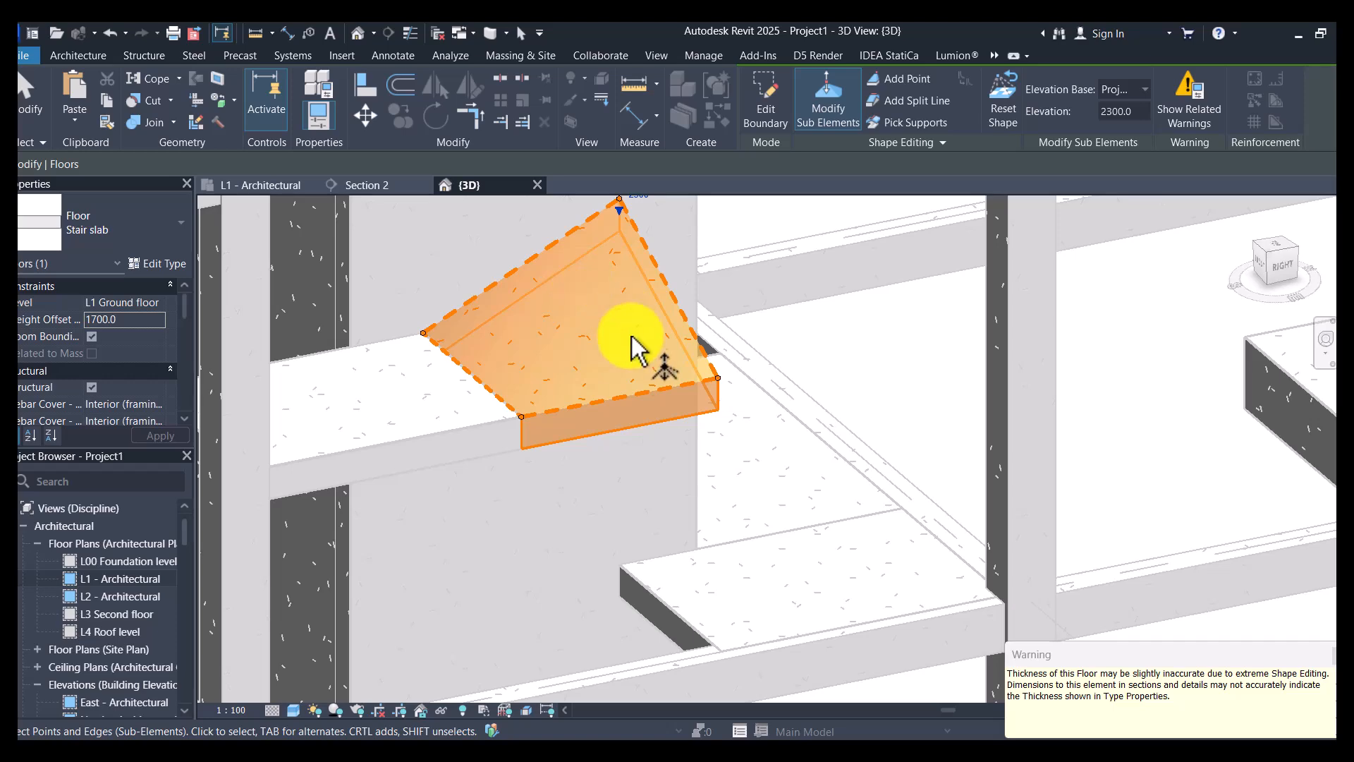
- Raise the short slab's outer far corner point to elevation 2300 mm and finish the shape editing
scroll(625, 262, "down", 1)
scroll(702, 303, "up", 2)
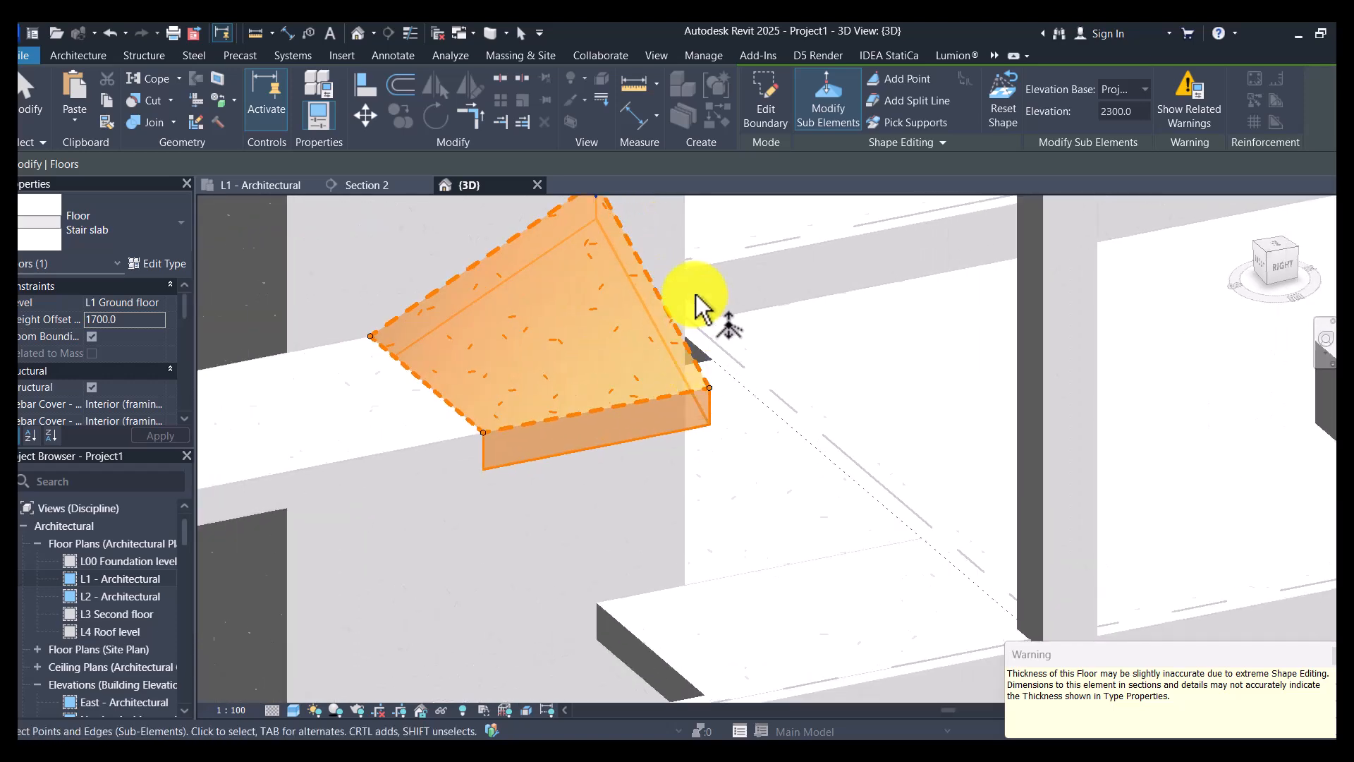
left_click_drag(677, 277, 742, 405)
left_click(729, 377)
type("2300")
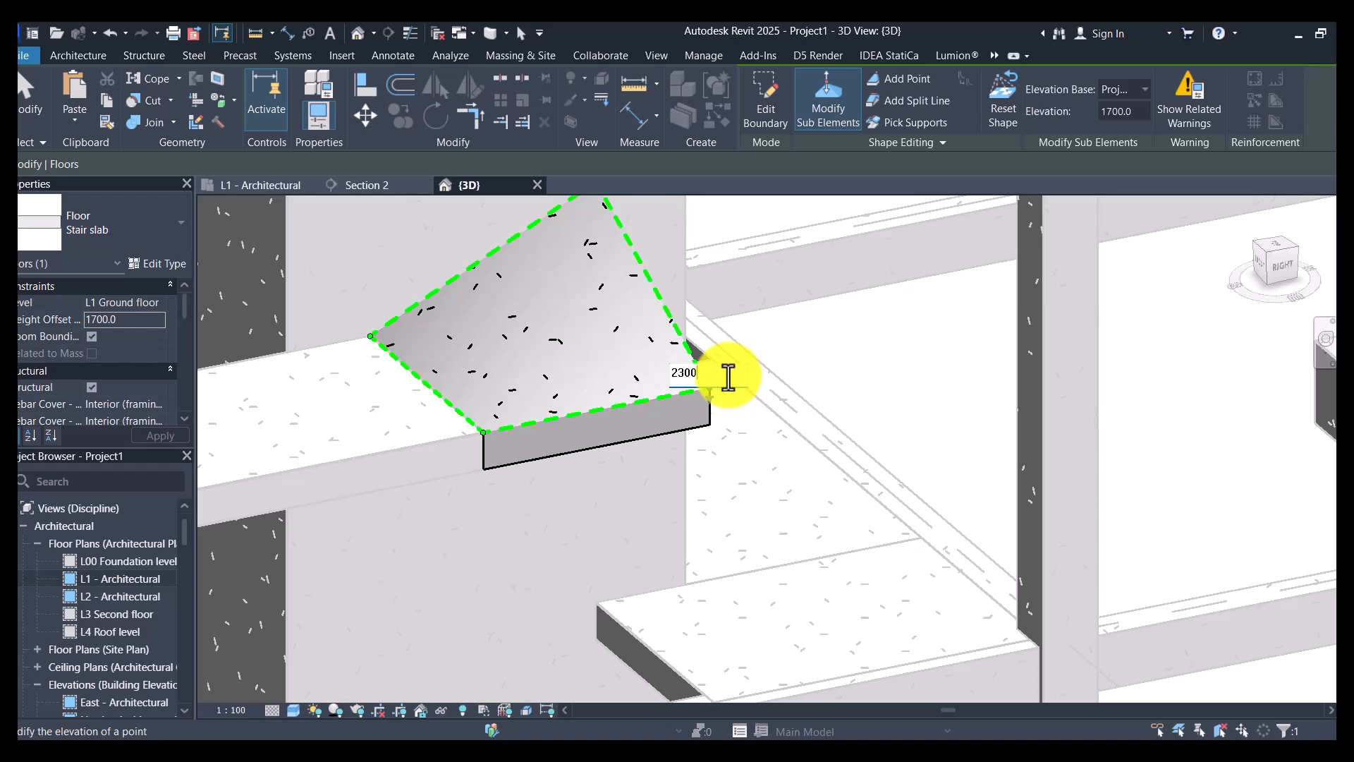
key("Return")
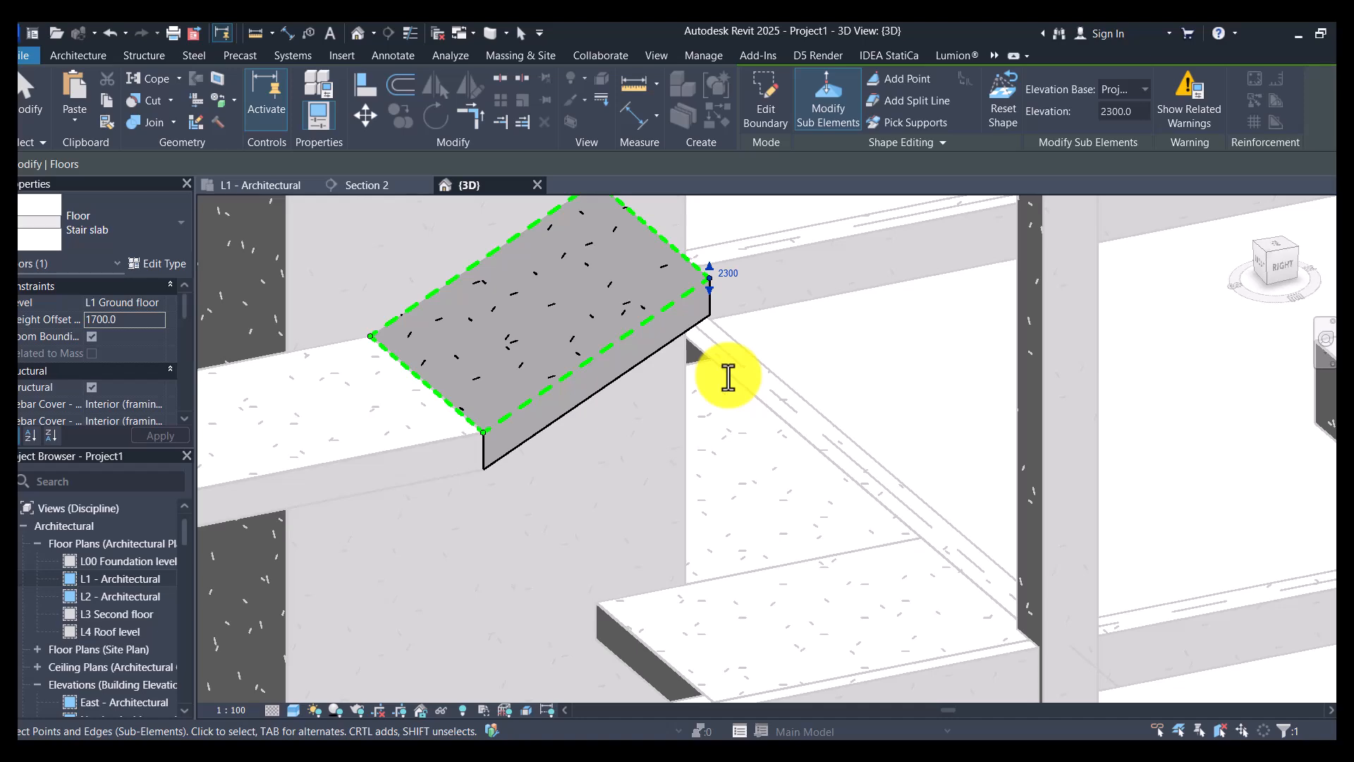
key("Escape")
key("Escape")
- Set the height offset from level of the second landing slab, beyond the short sloped slab, to 2300 mm
scroll(734, 374, "down", 6)
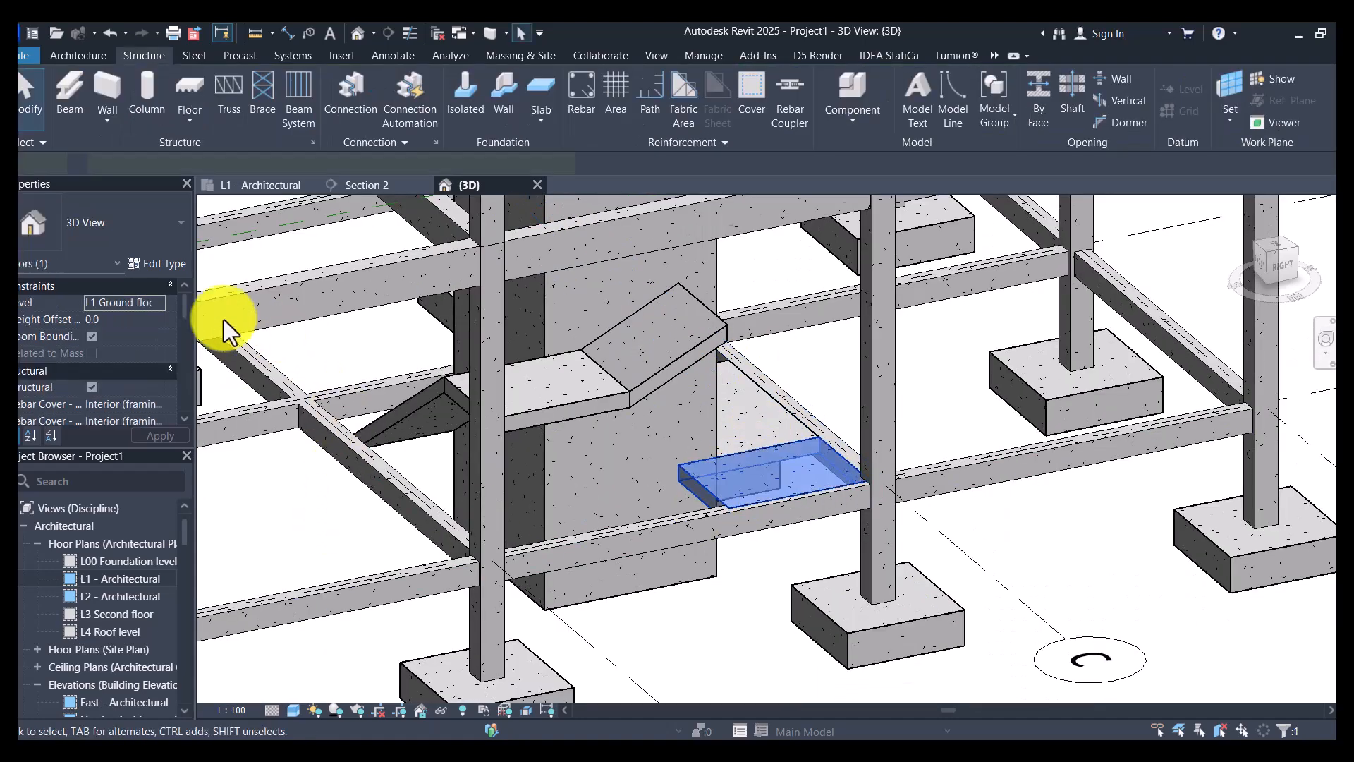
left_click(129, 316)
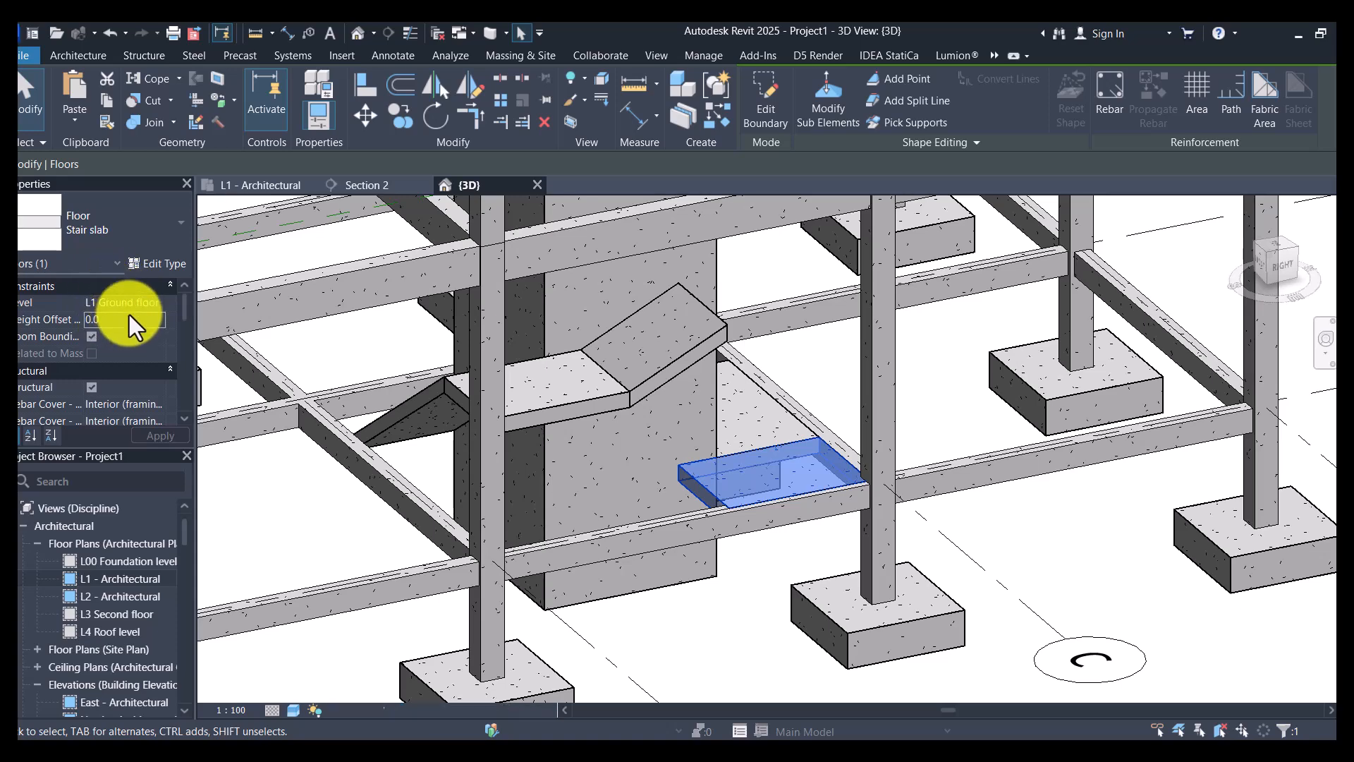
type("230")
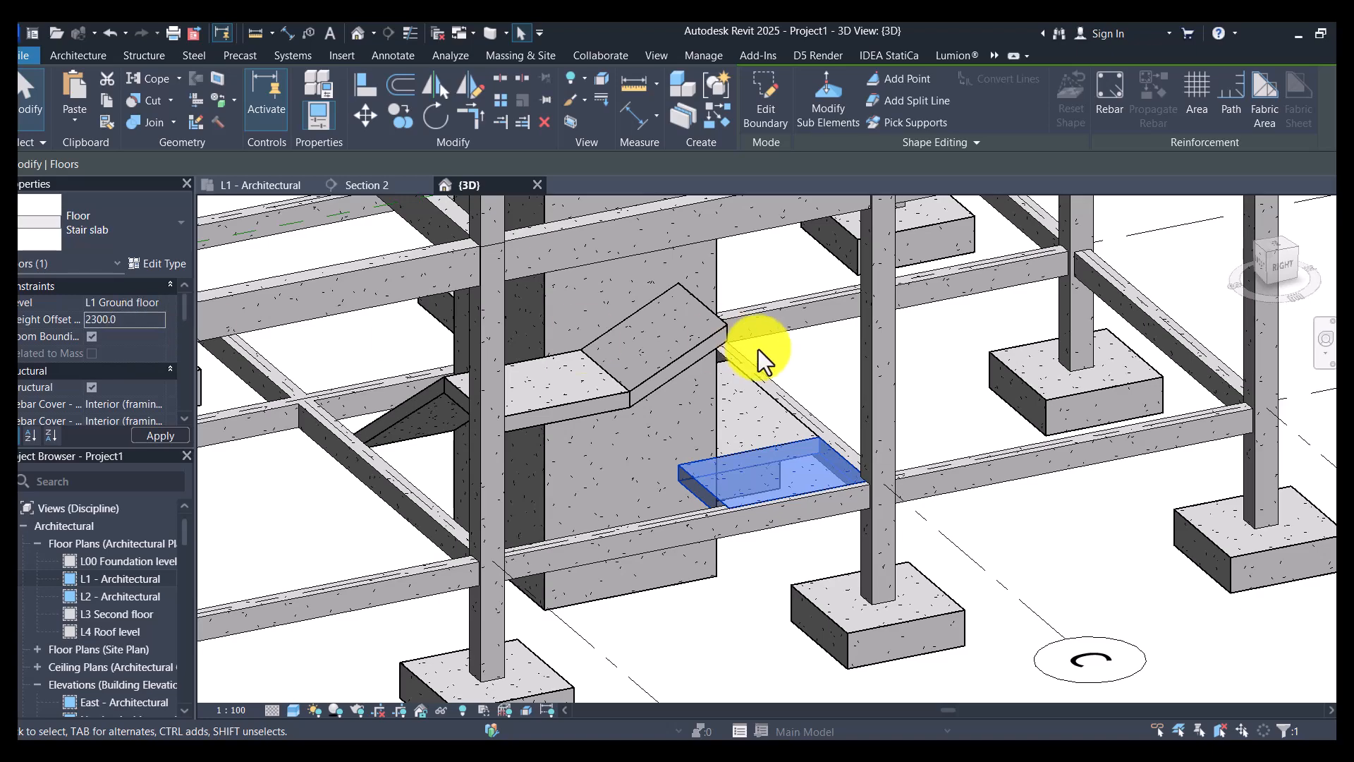
- Select the last flat flight slab beside the lift shaft and set its height offset from level to 2300 mm
middle_click_drag(628, 447, 869, 451, "shift")
left_click(862, 459)
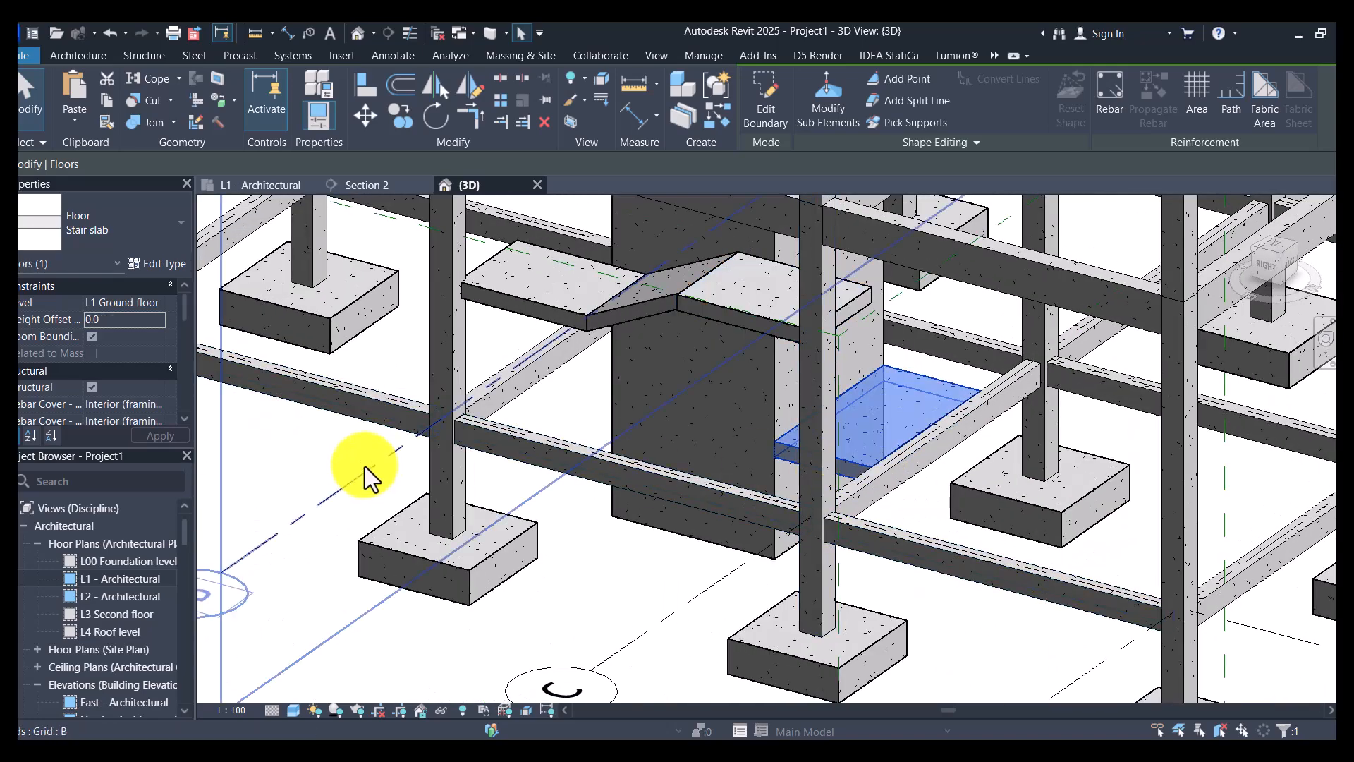
left_click(125, 323)
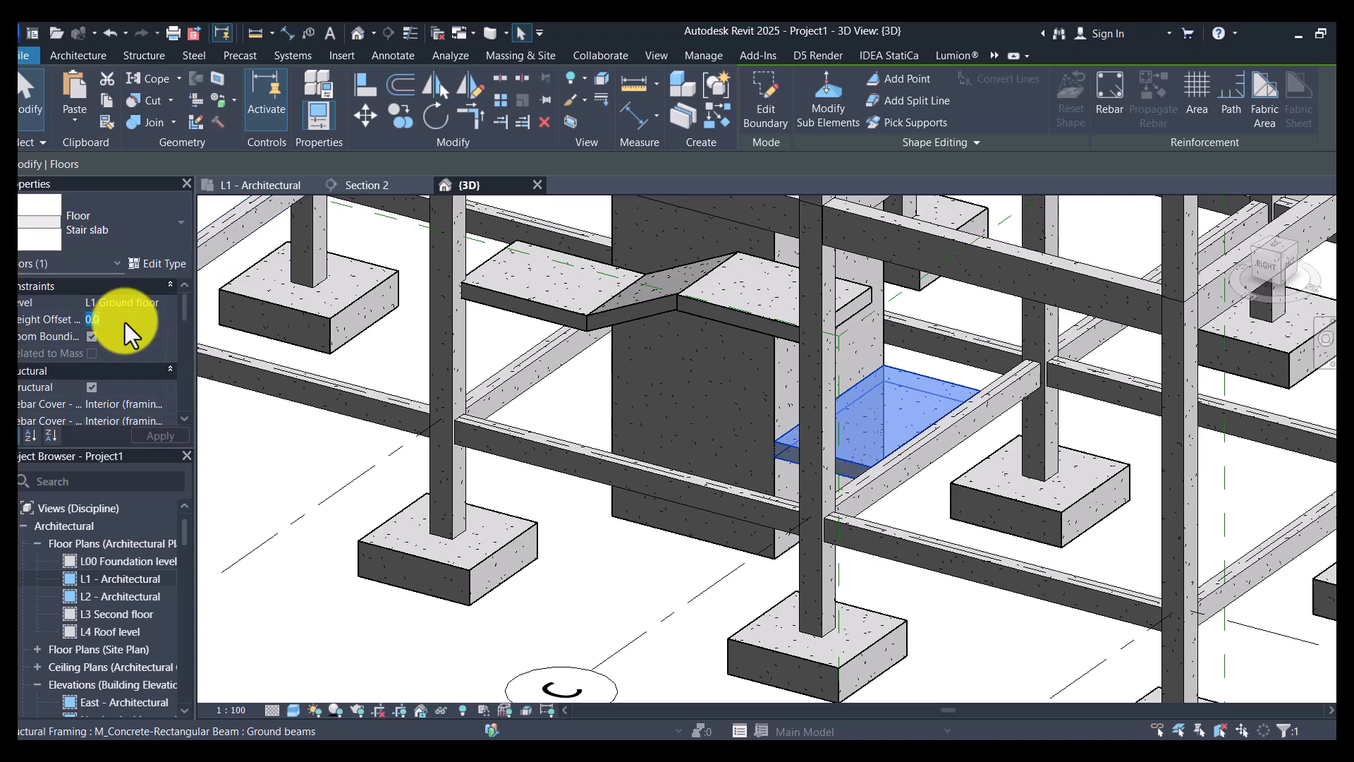
type("2300")
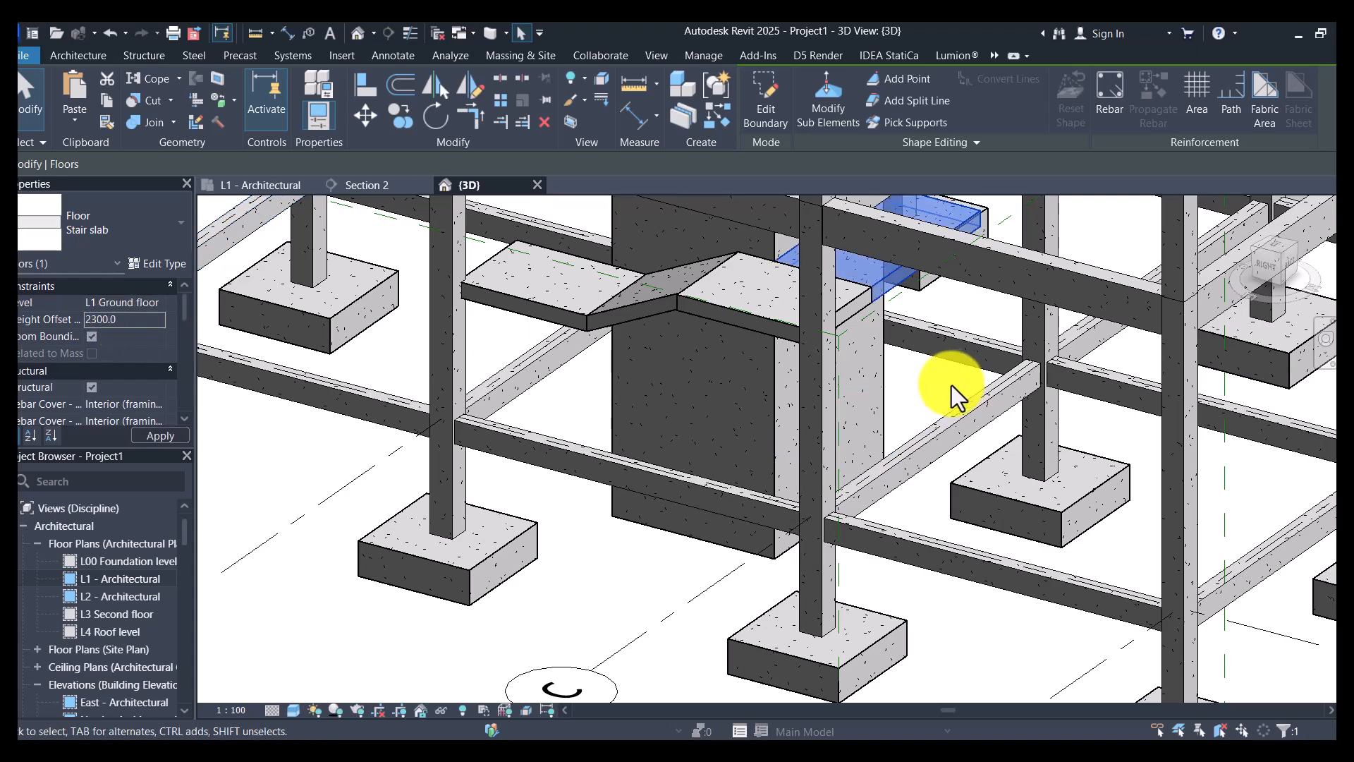
- Modify the last flight slab's sub-elements, raising its far end edge to elevation 4000 mm with the formula =2300.0+1700, and finish the shape editing
middle_click_drag(693, 463, 536, 409, "shift")
scroll(880, 282, "up", 6)
middle_click_drag(840, 409, 1043, 369, "shift")
middle_click_drag(1037, 318, 903, 290, "shift")
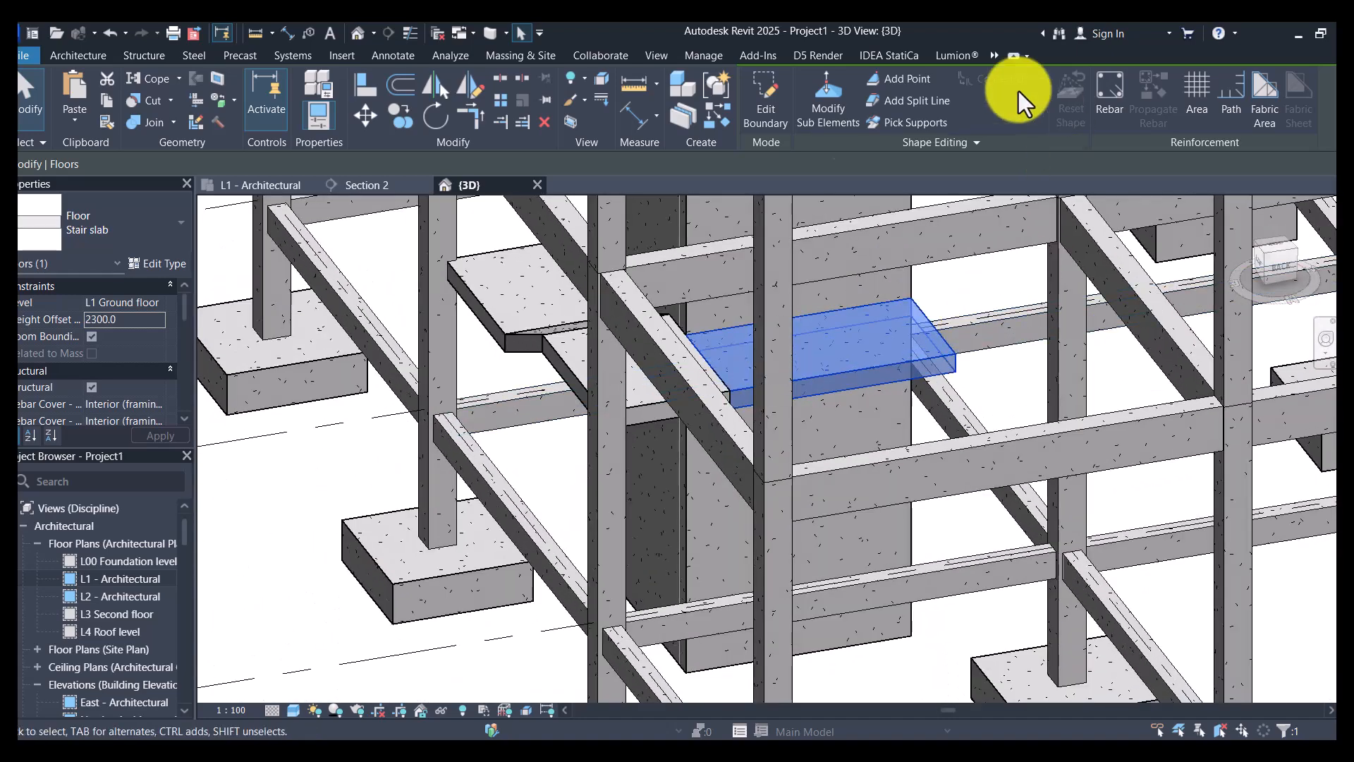
left_click(825, 114)
scroll(956, 302, "up", 3)
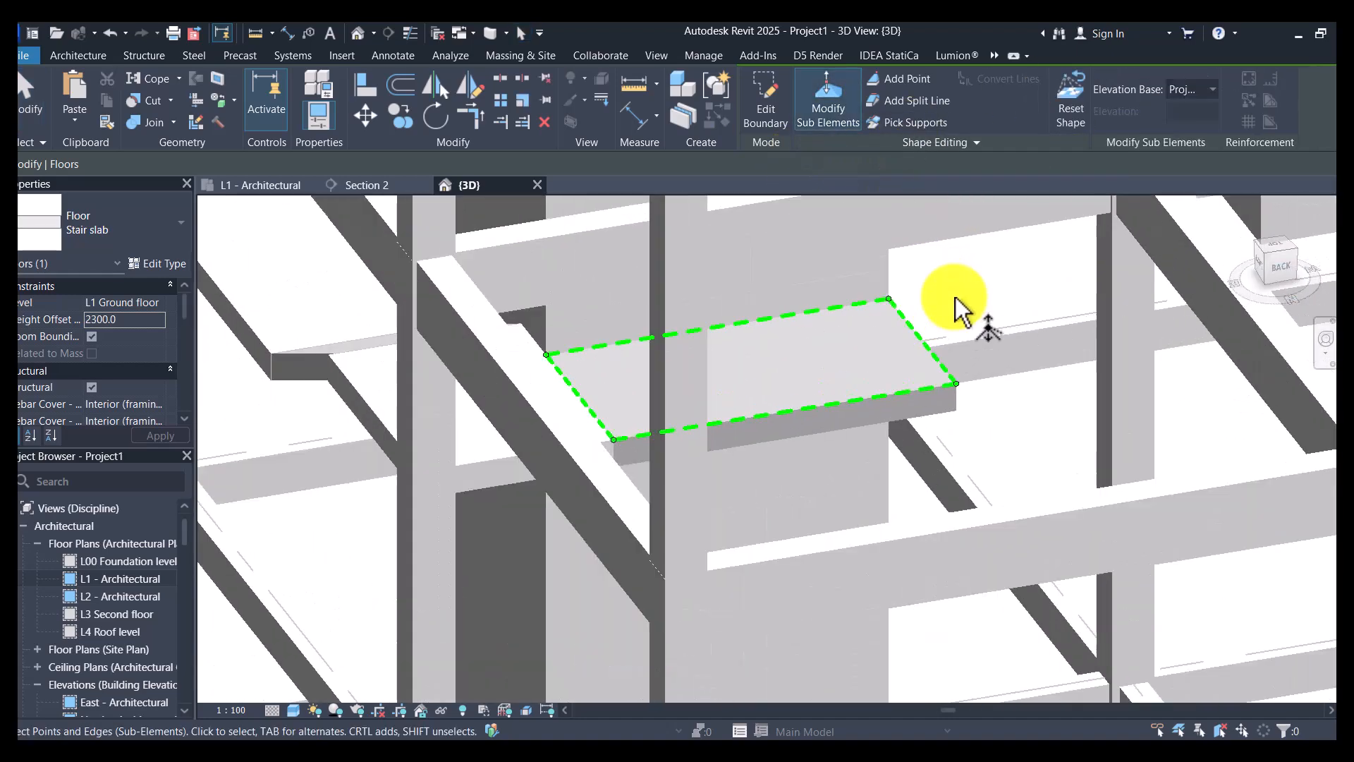
scroll(922, 294, "up", 2)
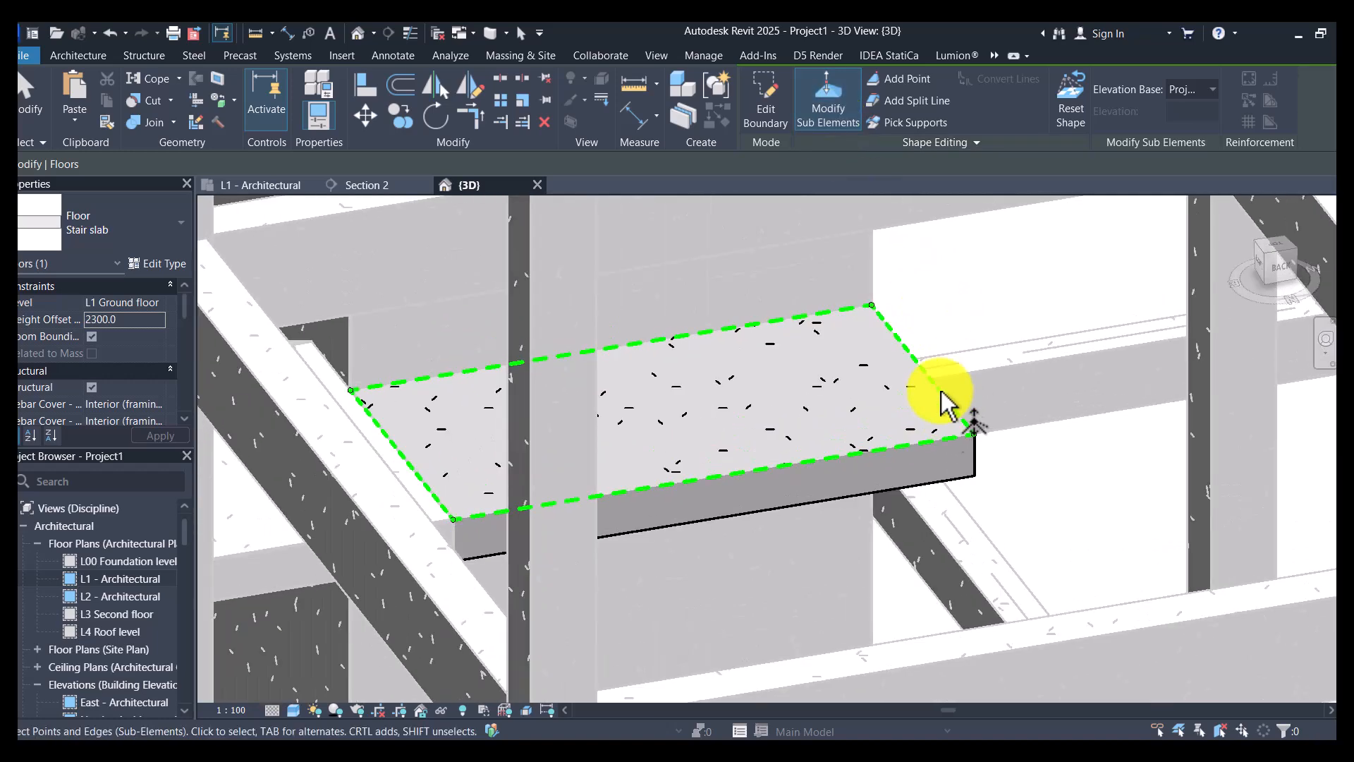
left_click(942, 372)
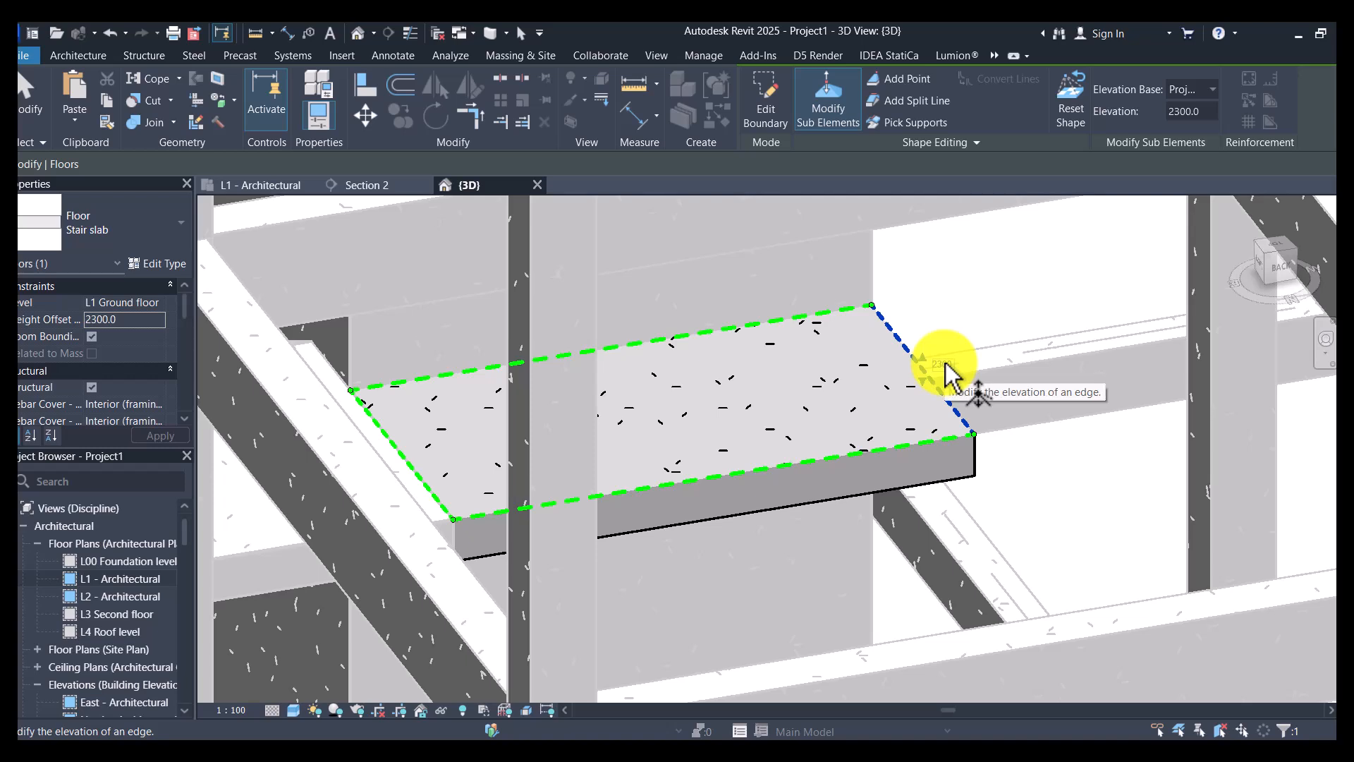
left_click(945, 364)
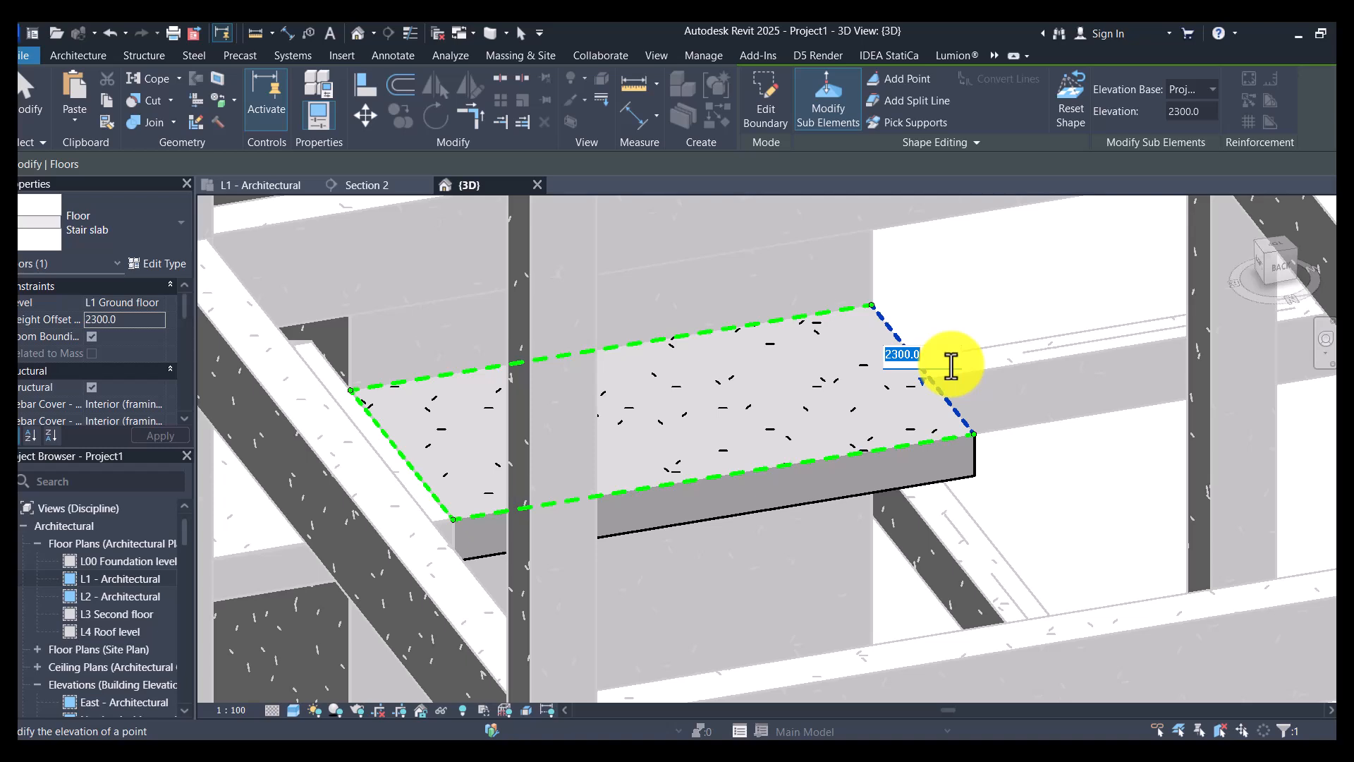
left_click(929, 354)
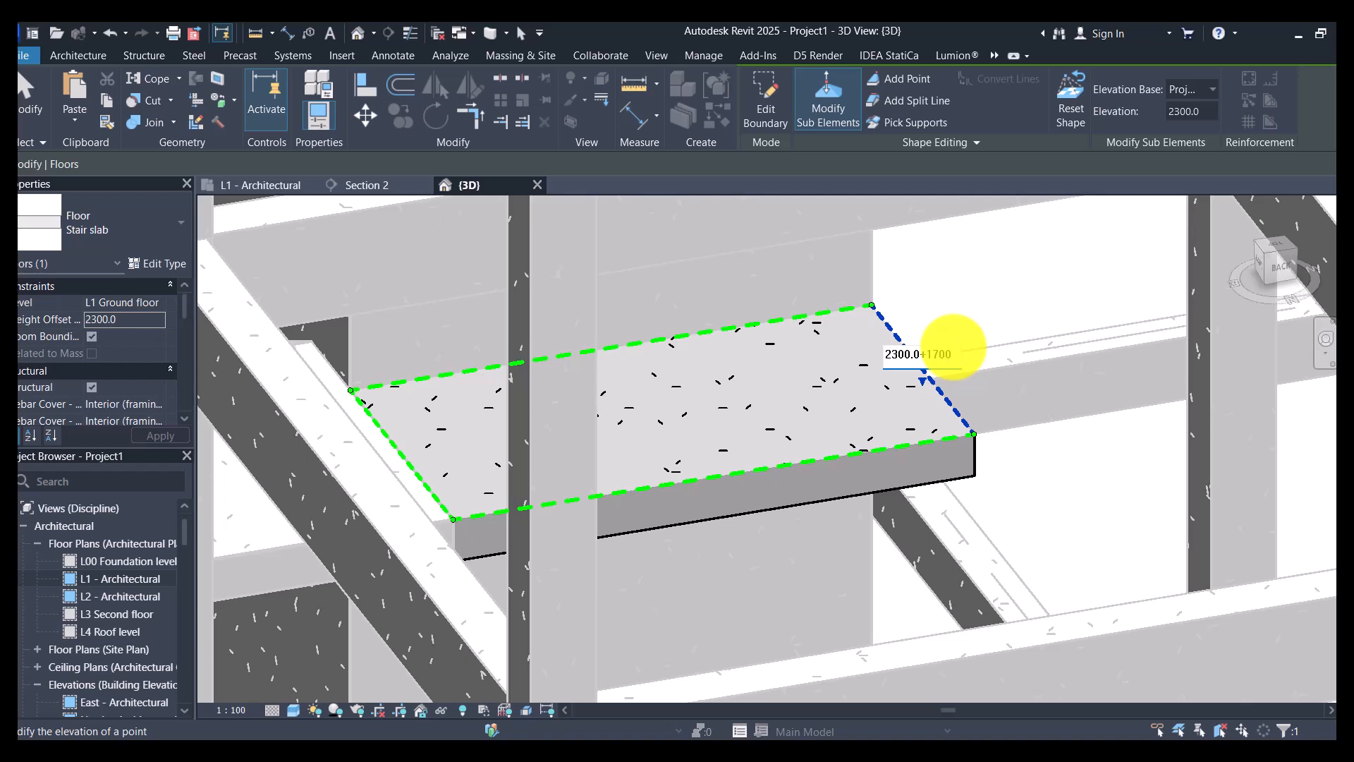
left_click(886, 364)
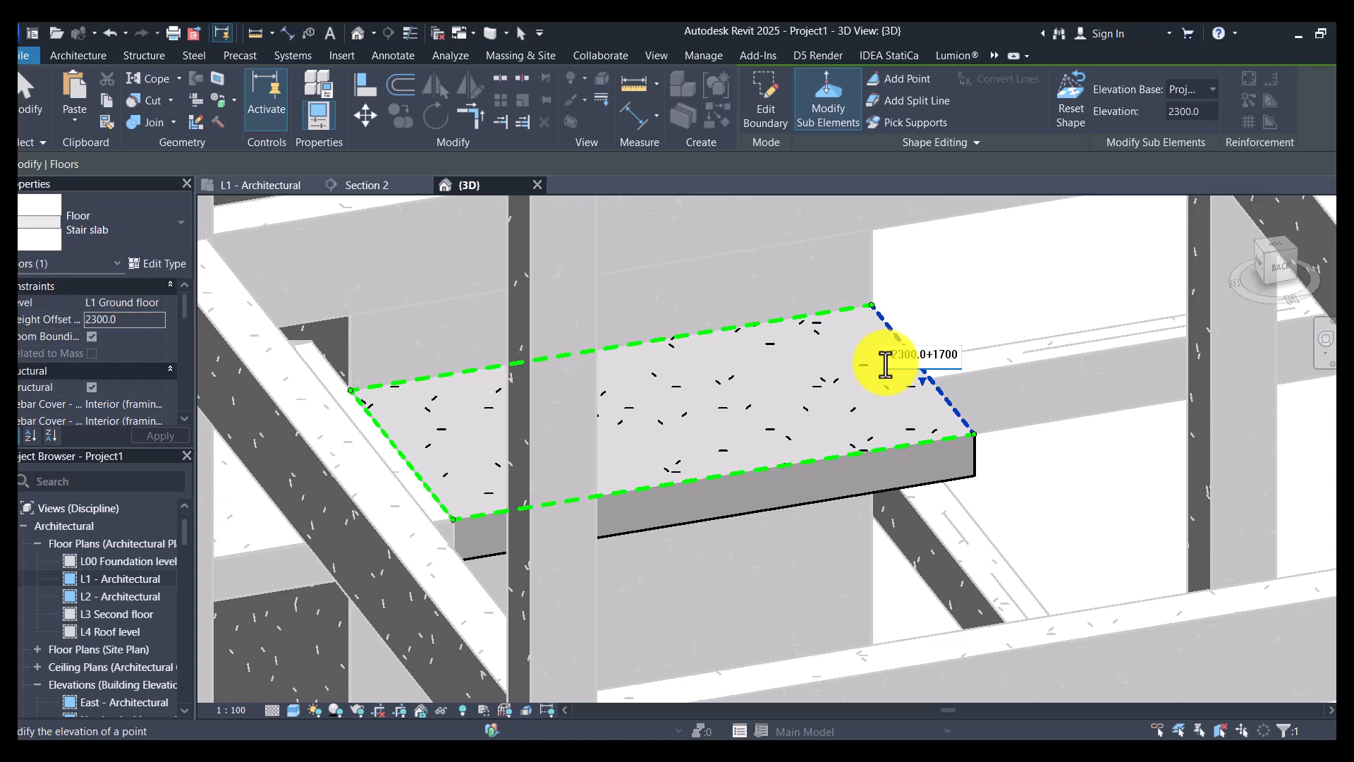
key("Return")
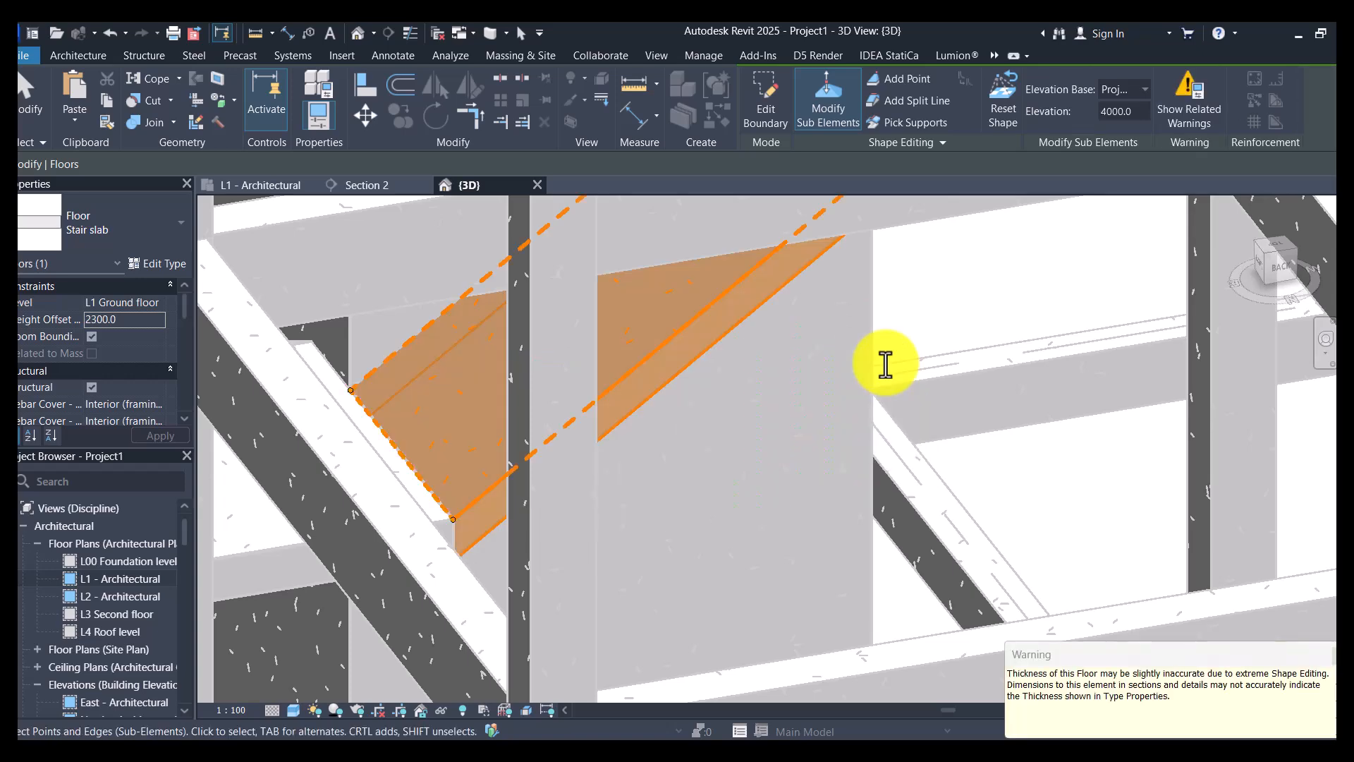
scroll(890, 364, "down", 4)
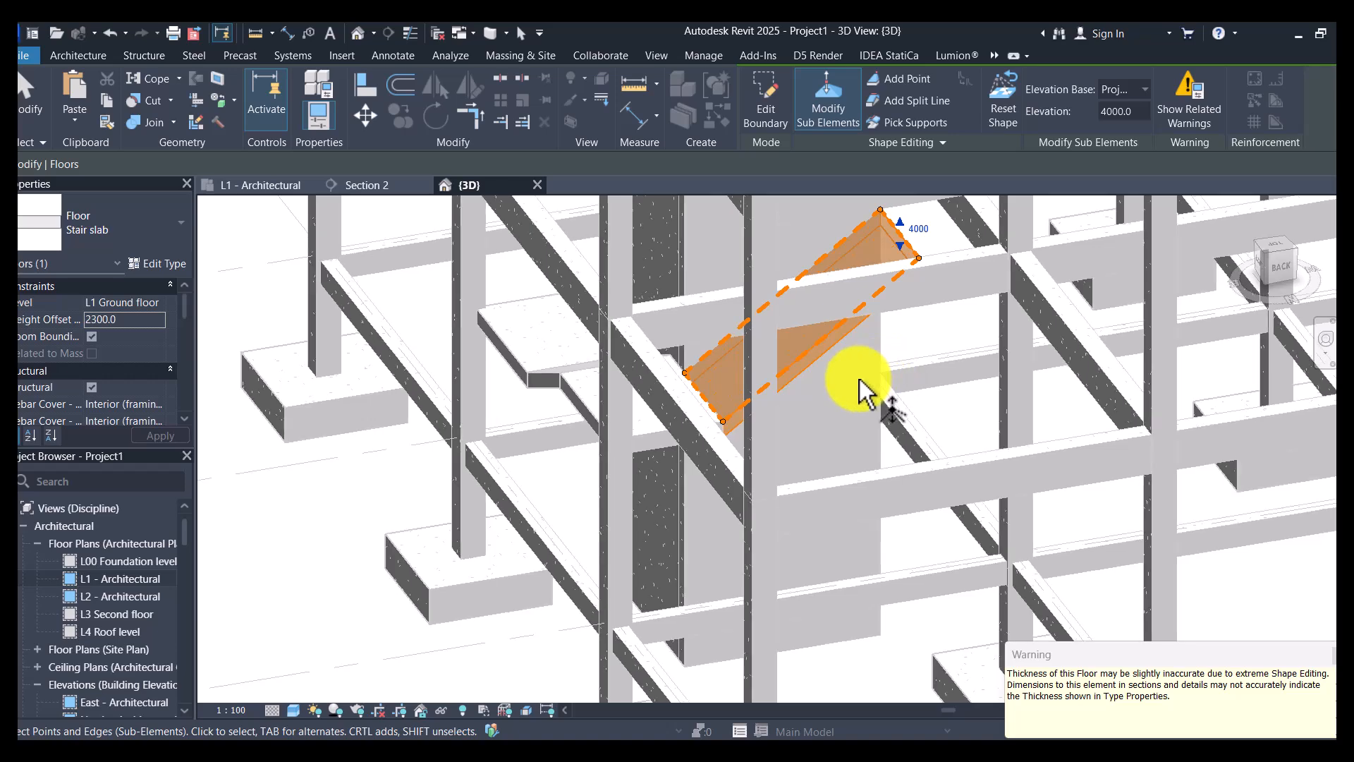
middle_click_drag(393, 490, 771, 538, "shift")
scroll(931, 529, "up", 3)
key("Escape")
middle_click_drag(931, 529, 1209, 492, "shift")
scroll(1077, 523, "up", 5)
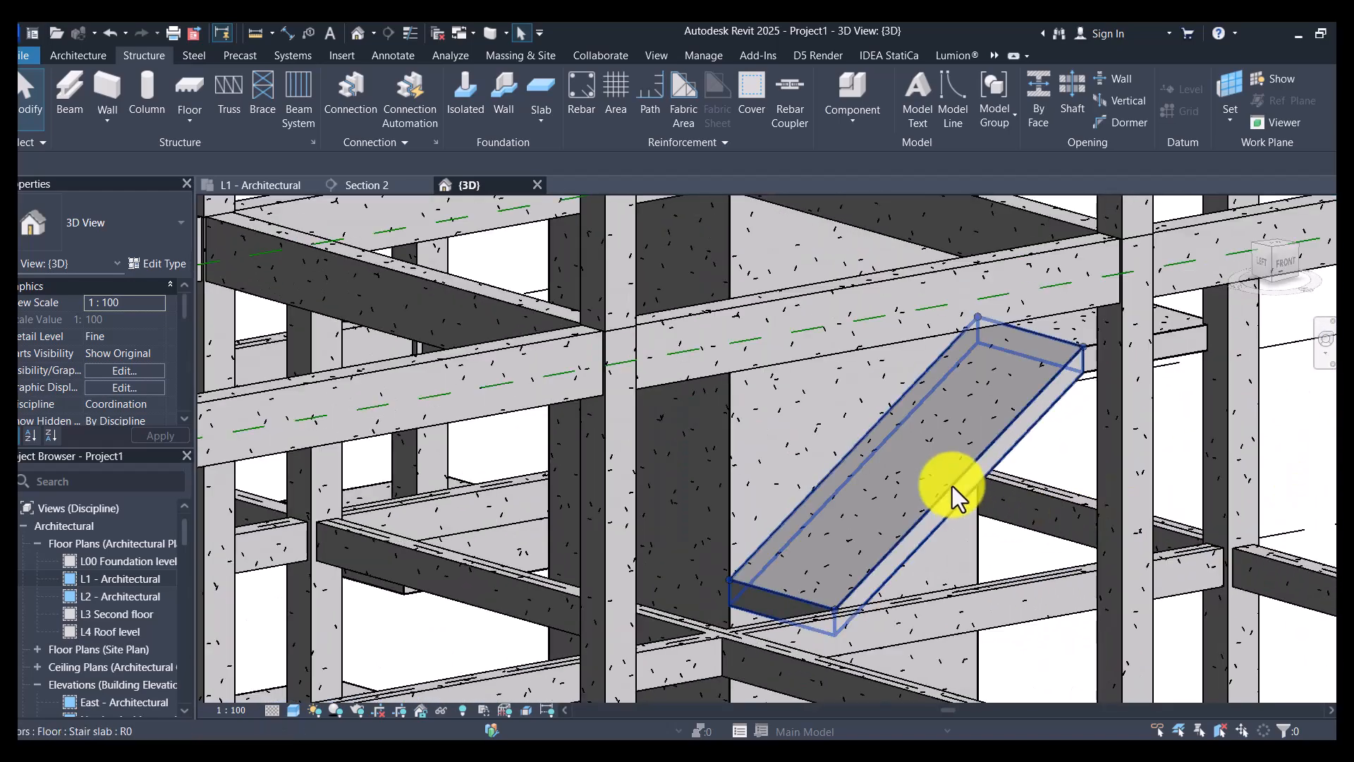
left_click(952, 486)
scroll(891, 511, "down", 3)
middle_click_drag(1192, 467, 948, 514, "shift")
left_click(1072, 431, "ctrl")
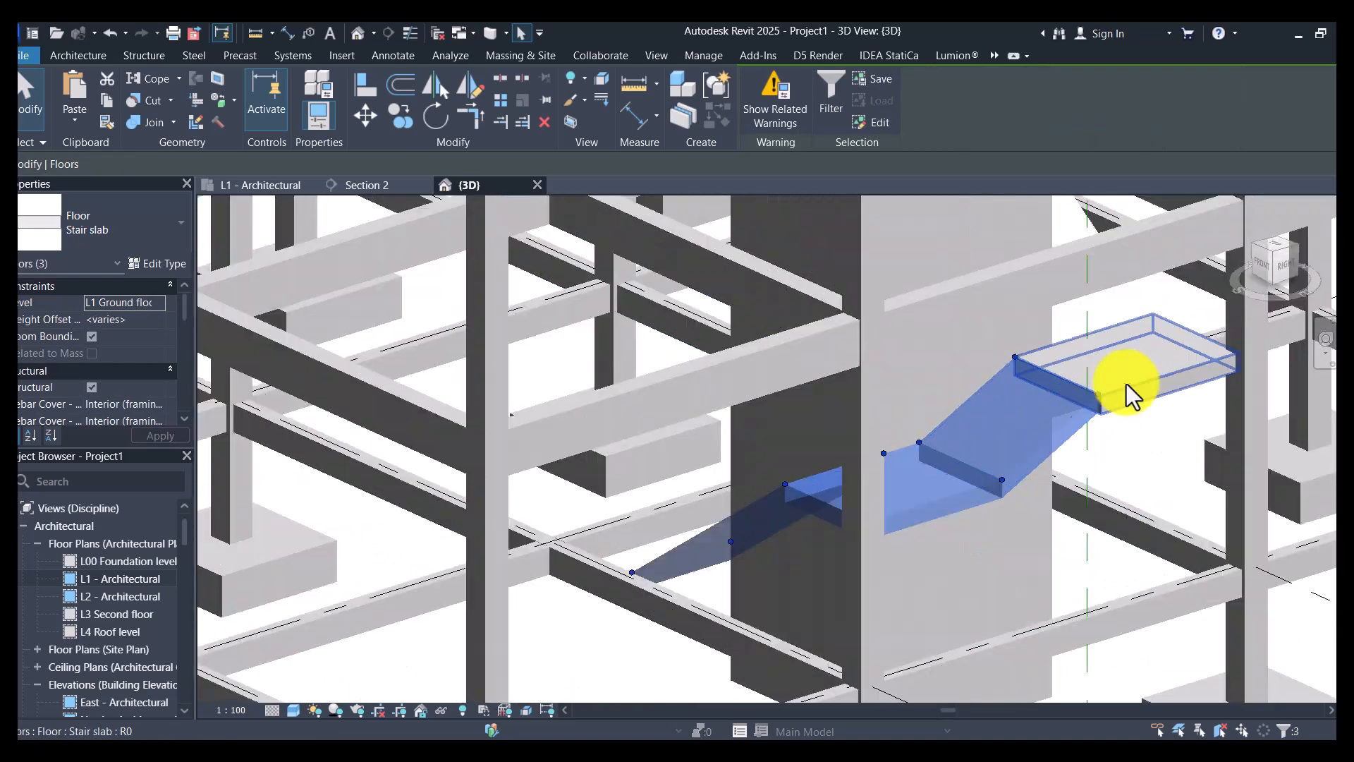
scroll(1129, 388, "up", 5)
scroll(1035, 467, "down", 5)
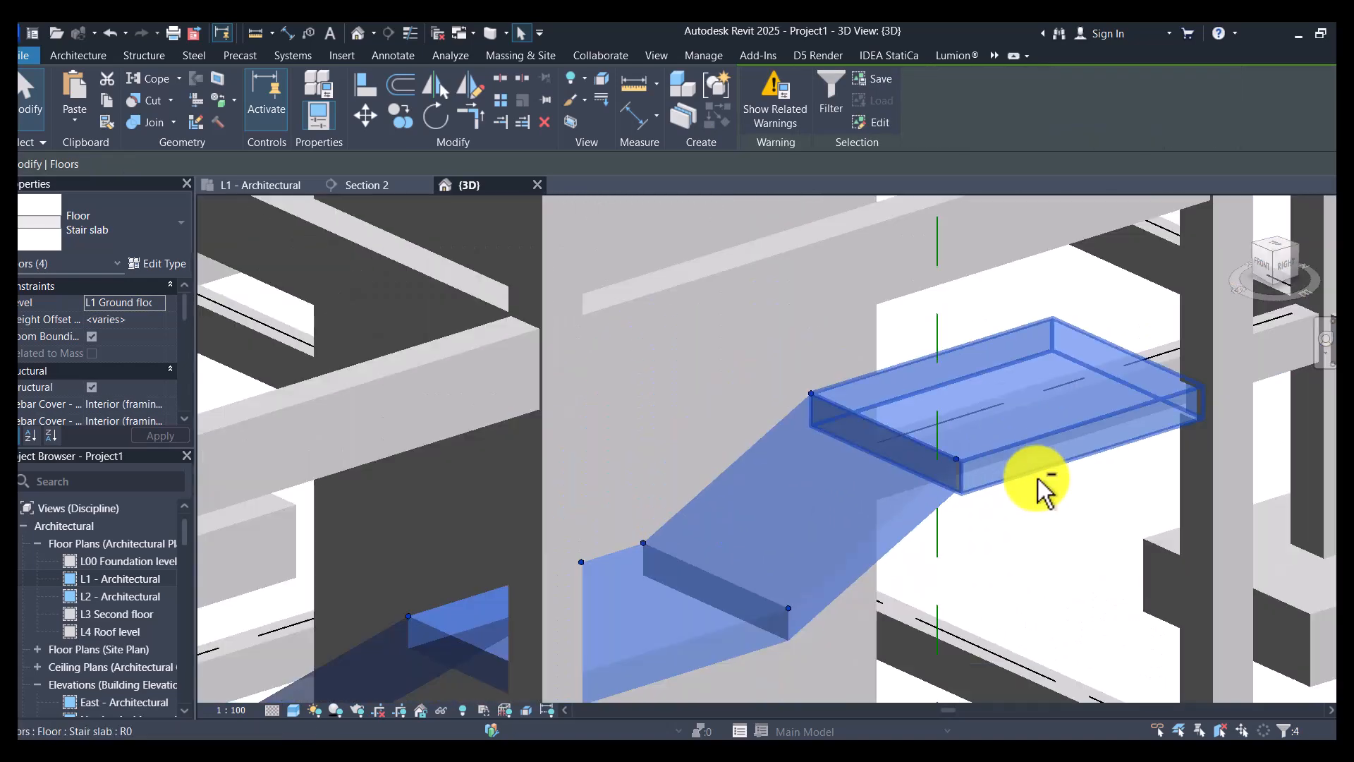
key("Escape")
- Edit the second landing slab's boundary, aligning its outer line with the short sloped slab's outer side face, and finish the sketch
scroll(1007, 450, "up", 5)
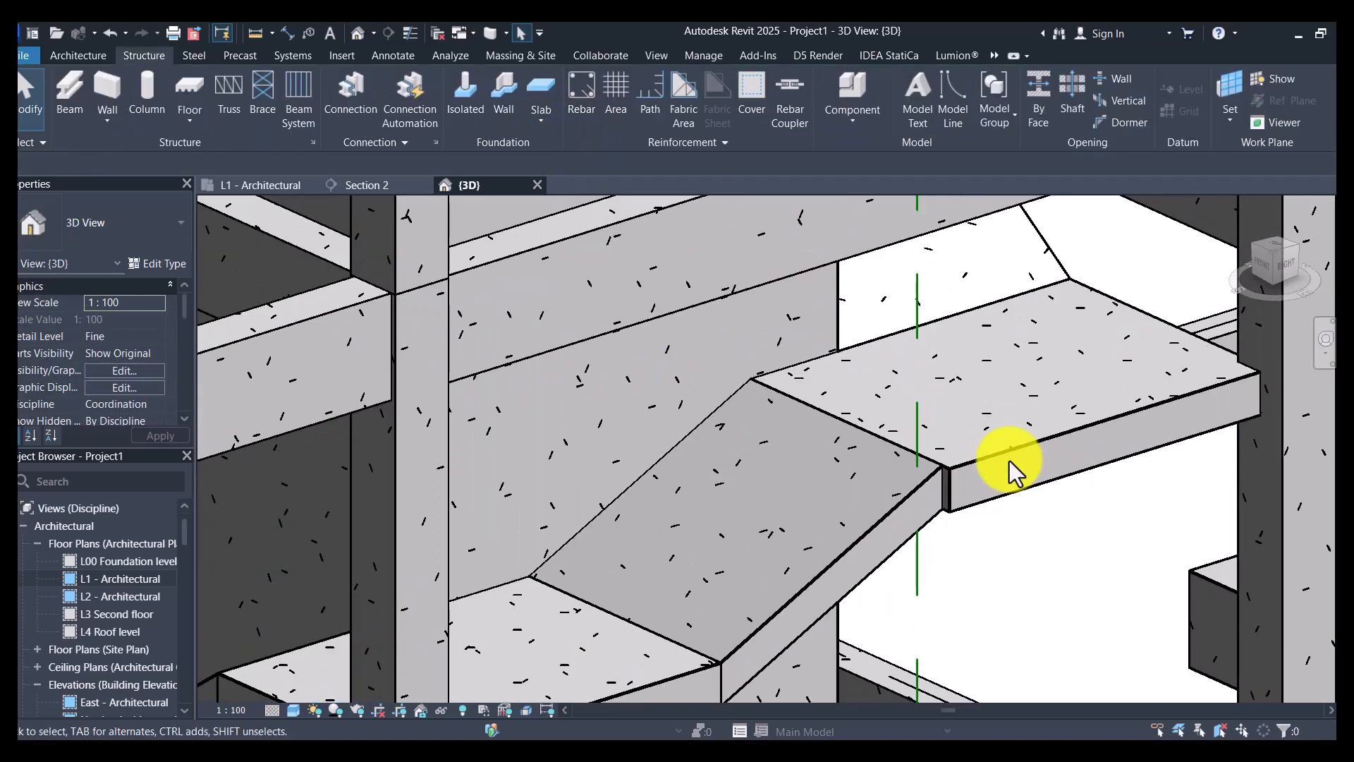
left_click(1004, 455)
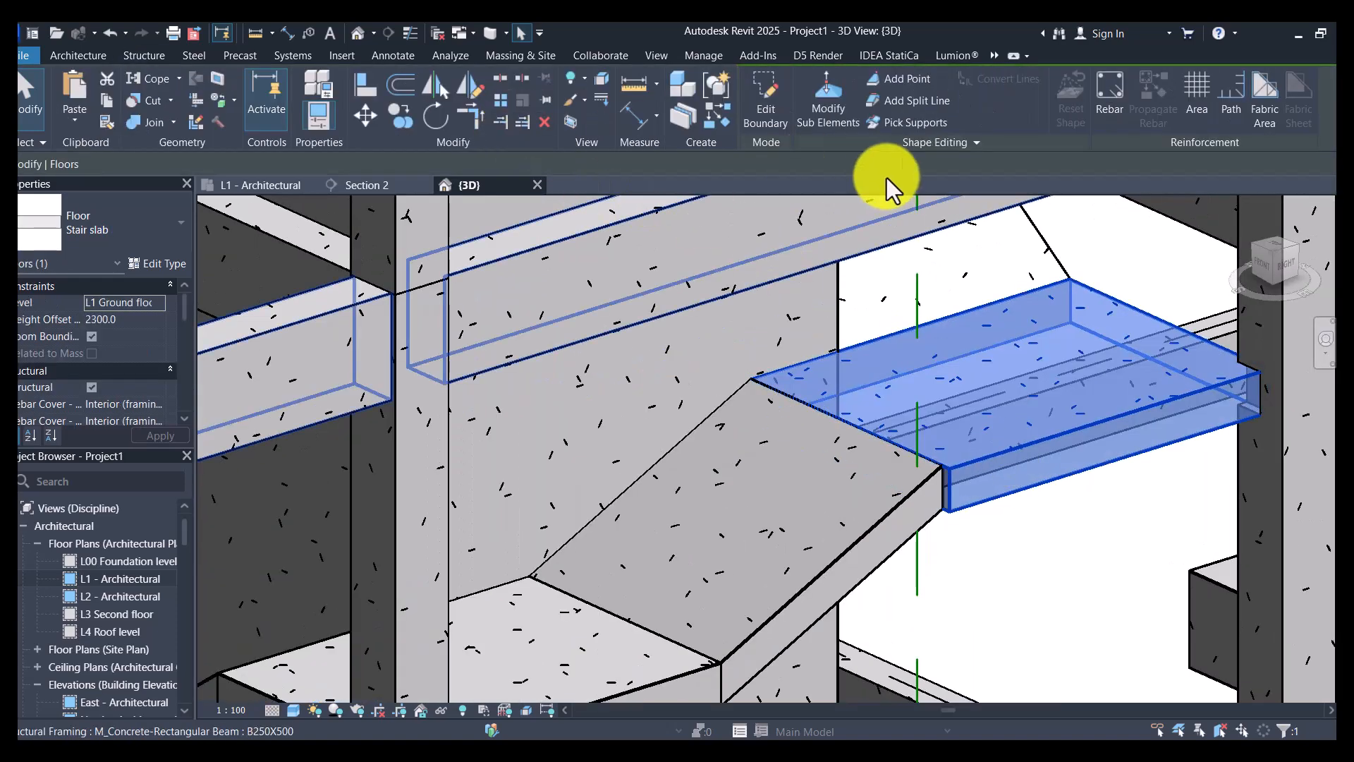
left_click(770, 99)
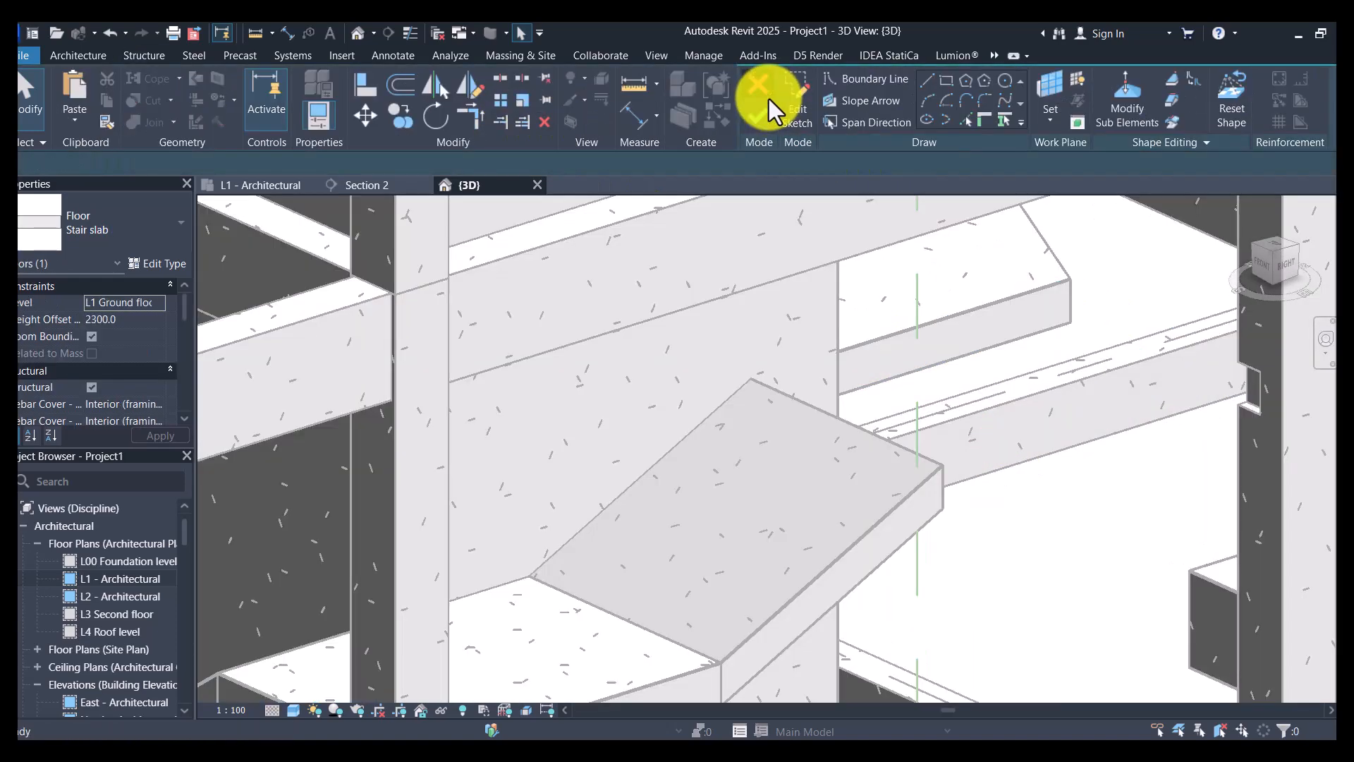
left_click(366, 89)
left_click(938, 503)
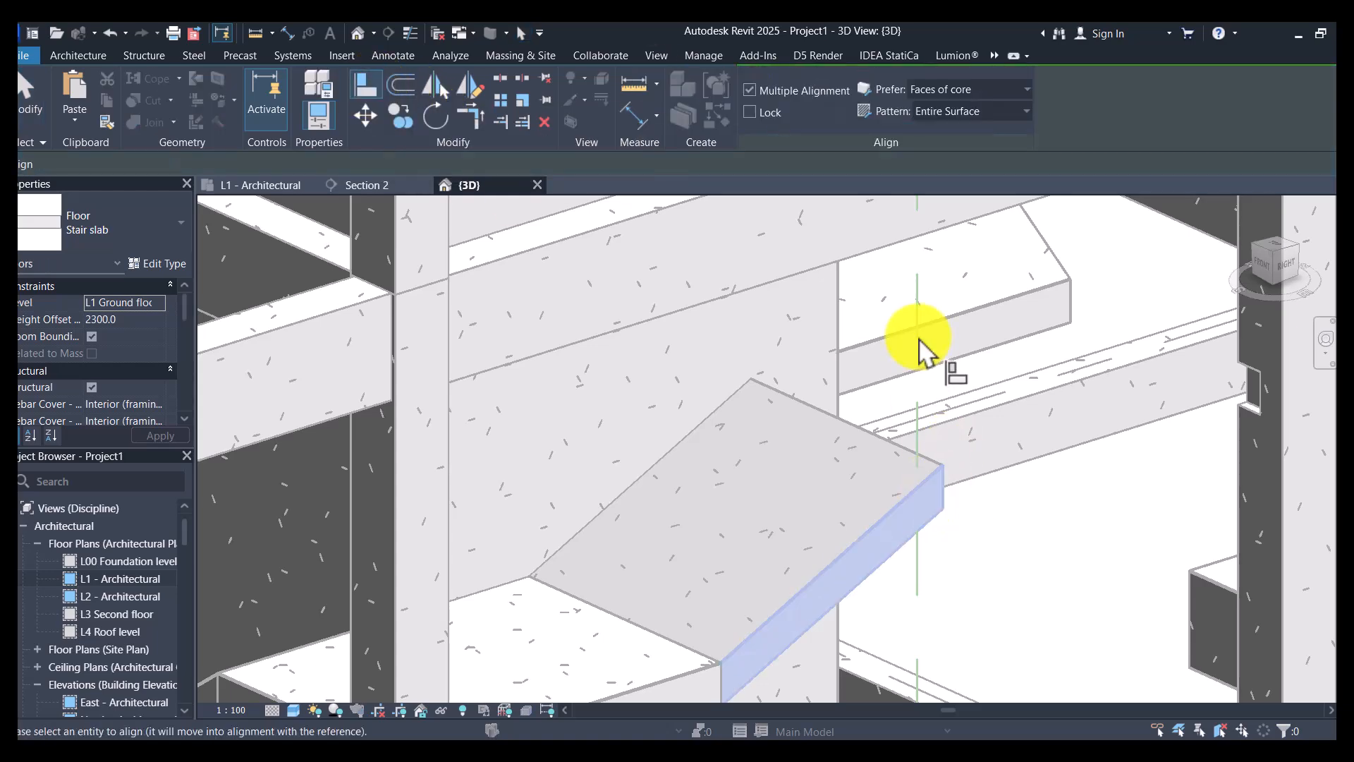
scroll(922, 347, "down", 5)
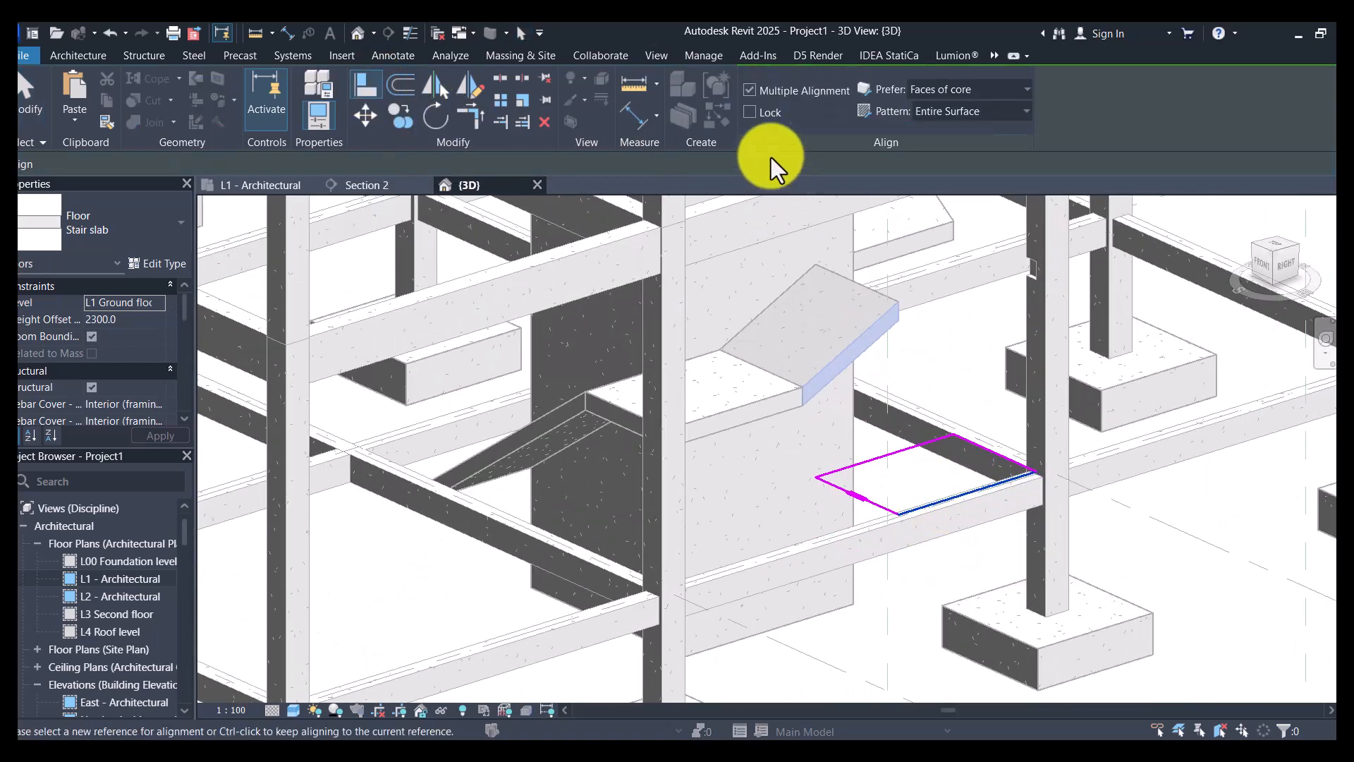
key("Escape")
key("Escape")
left_click(764, 111)
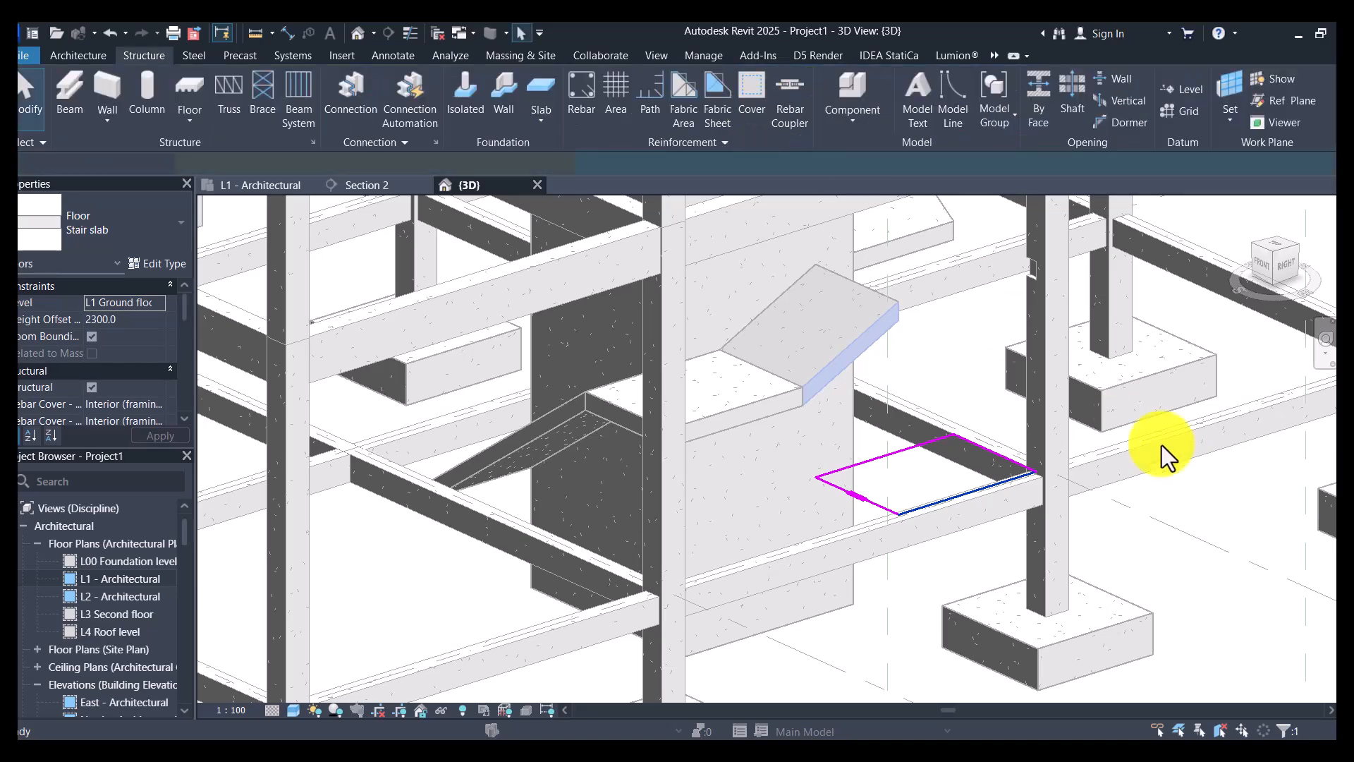
- Copy the five Stair slab floors and paste them aligned to levels L2 First floor and L3 Second floor
middle_click_drag(1170, 583, 1018, 545, "shift")
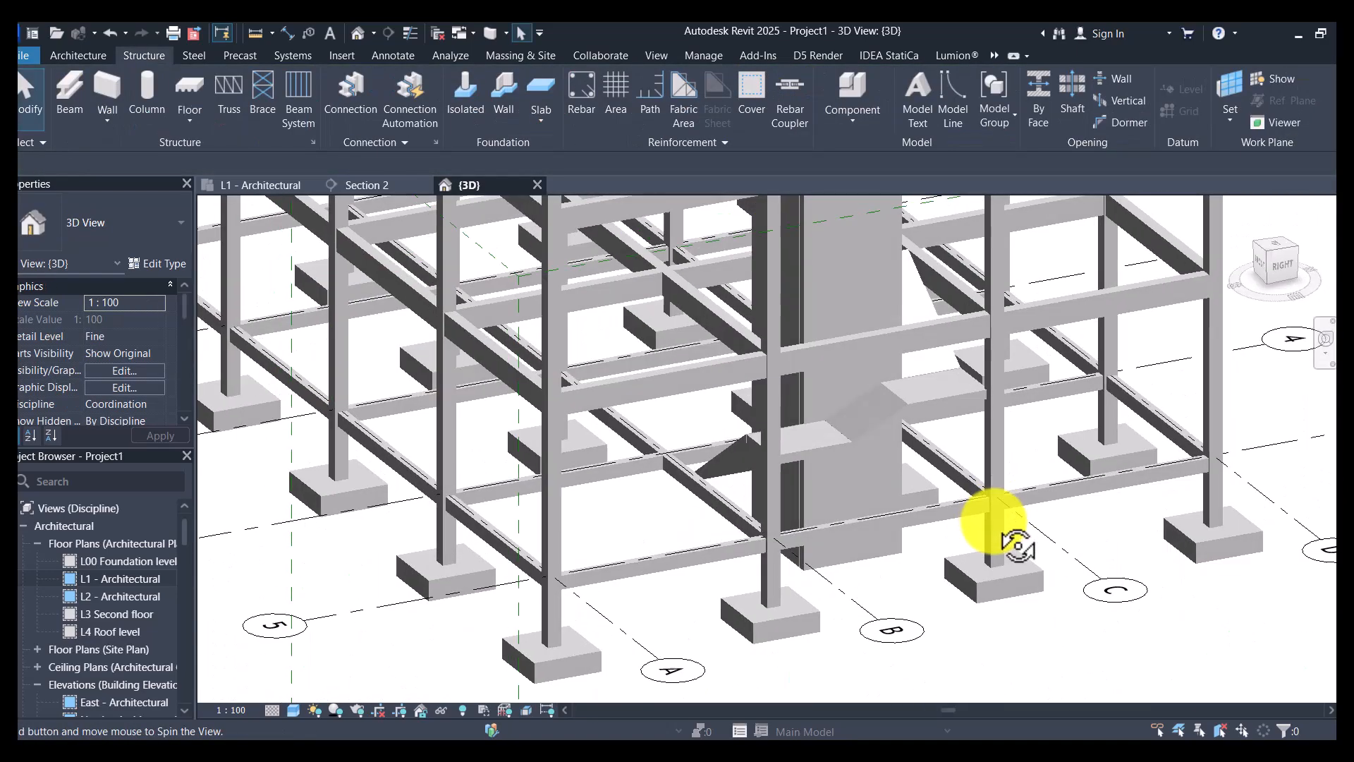
left_click(828, 452)
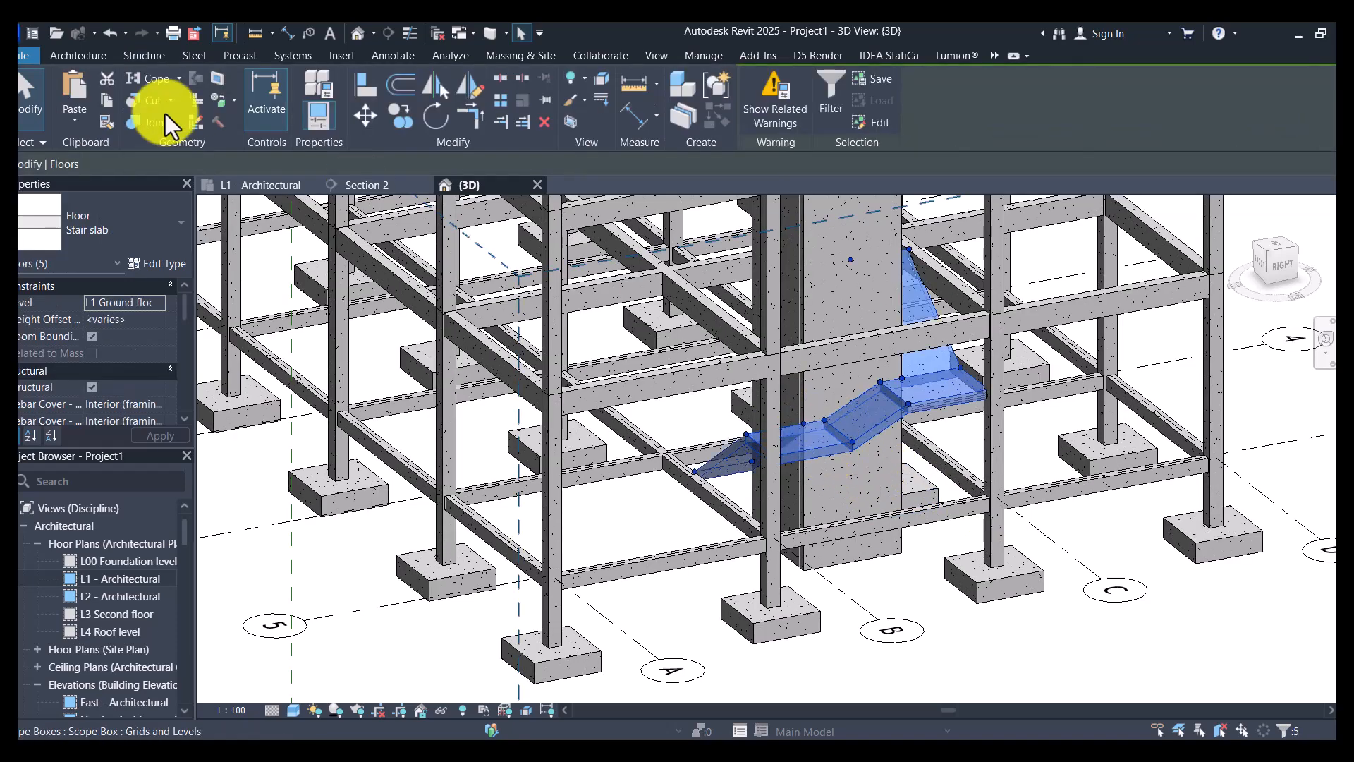
left_click(87, 121)
left_click(111, 182)
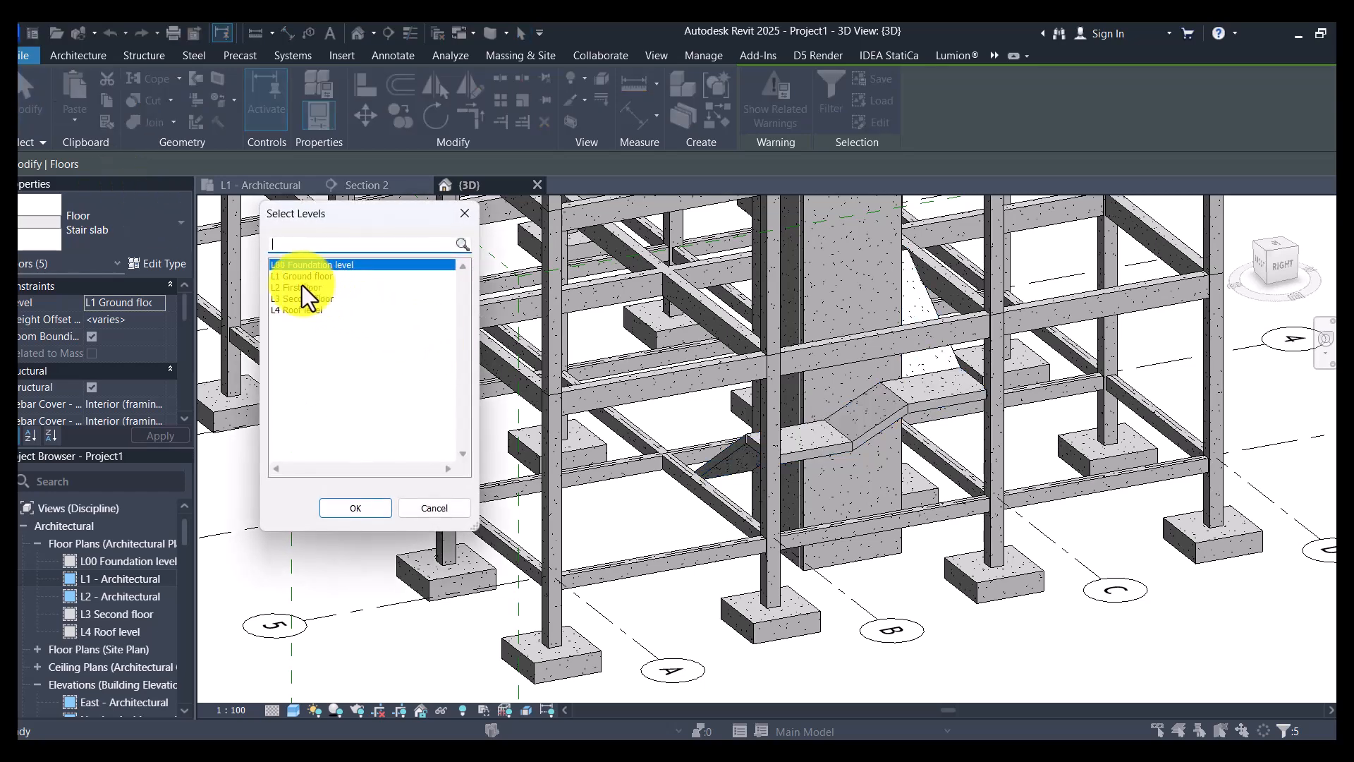
left_click(302, 287)
left_click(302, 299, "ctrl")
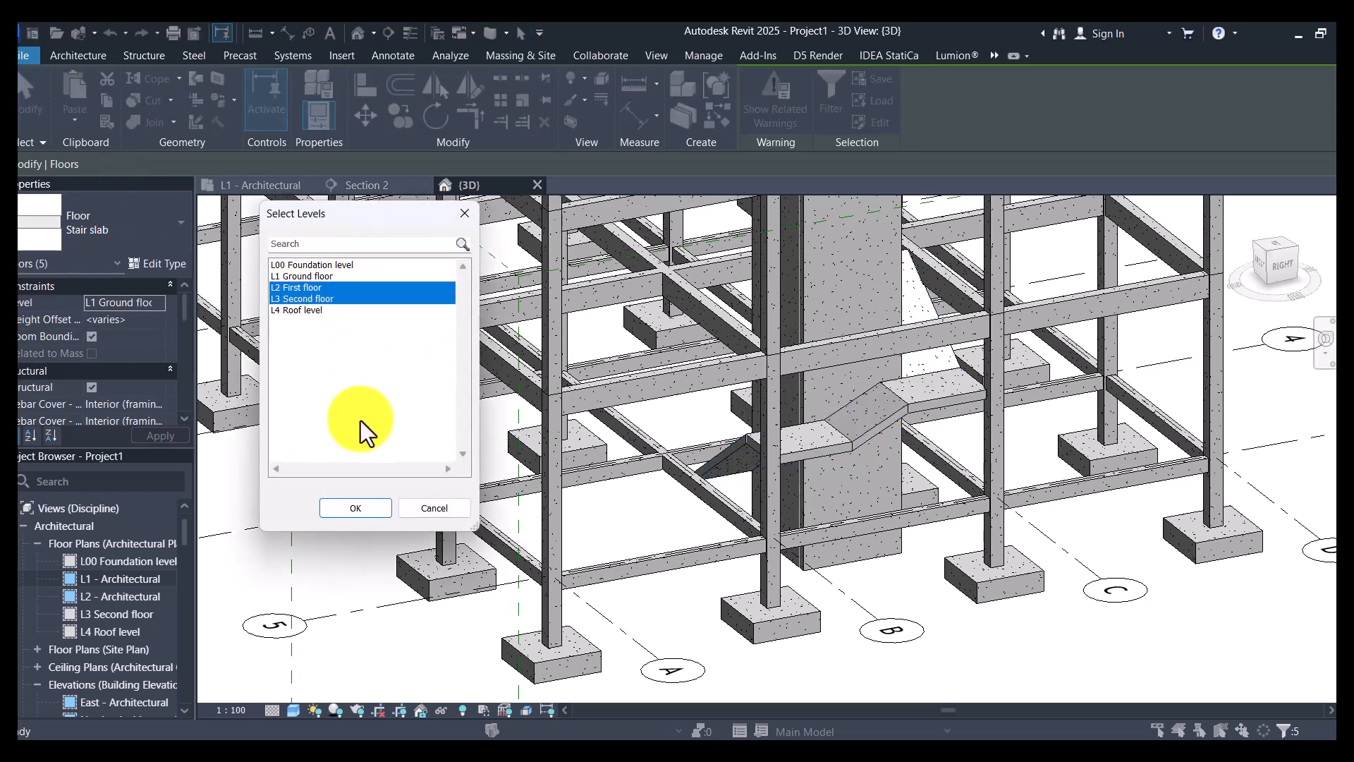
left_click(354, 515)
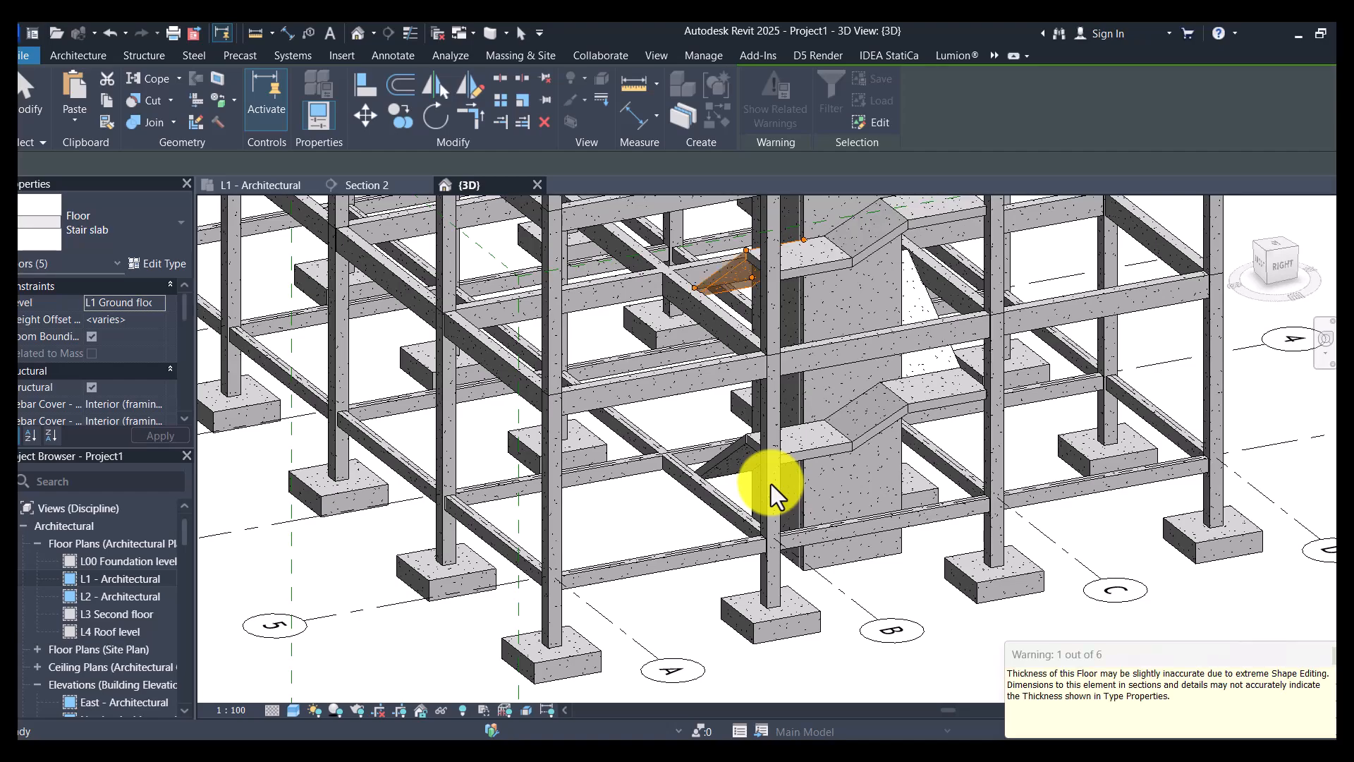
scroll(771, 481, "down", 6)
middle_click_drag(705, 477, 938, 480, "shift")
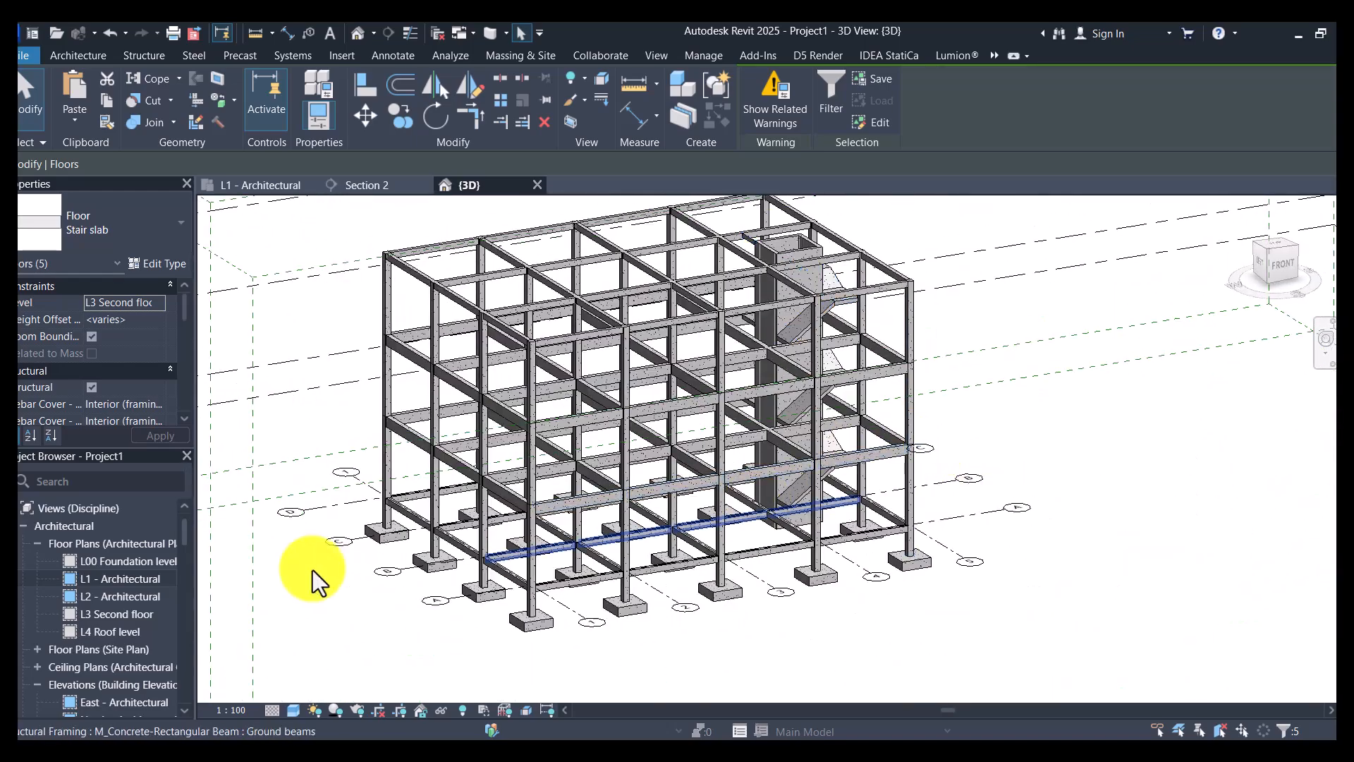
key("Escape")
- Examine the stair and lift area in the L1 - Architectural floor plan and return to the 3D view
double_click(122, 580)
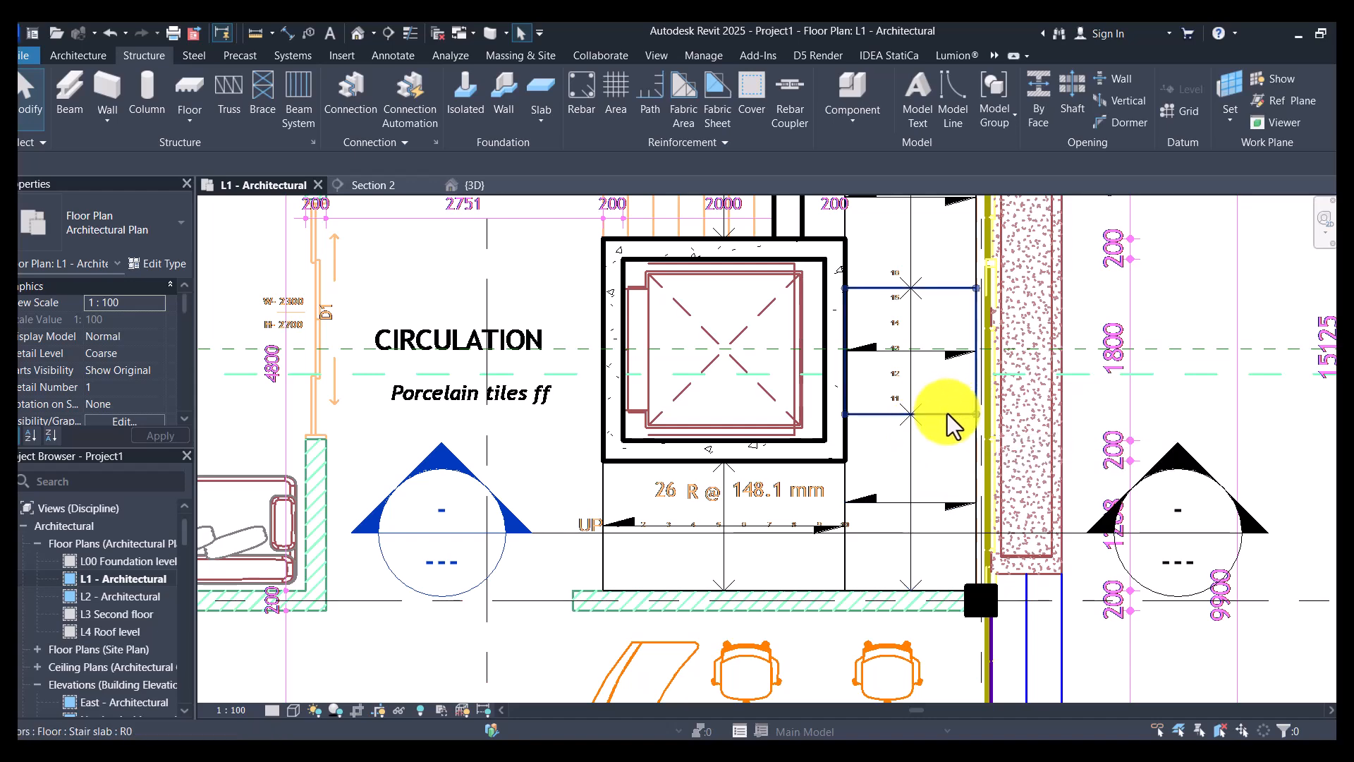
scroll(948, 410, "down", 2)
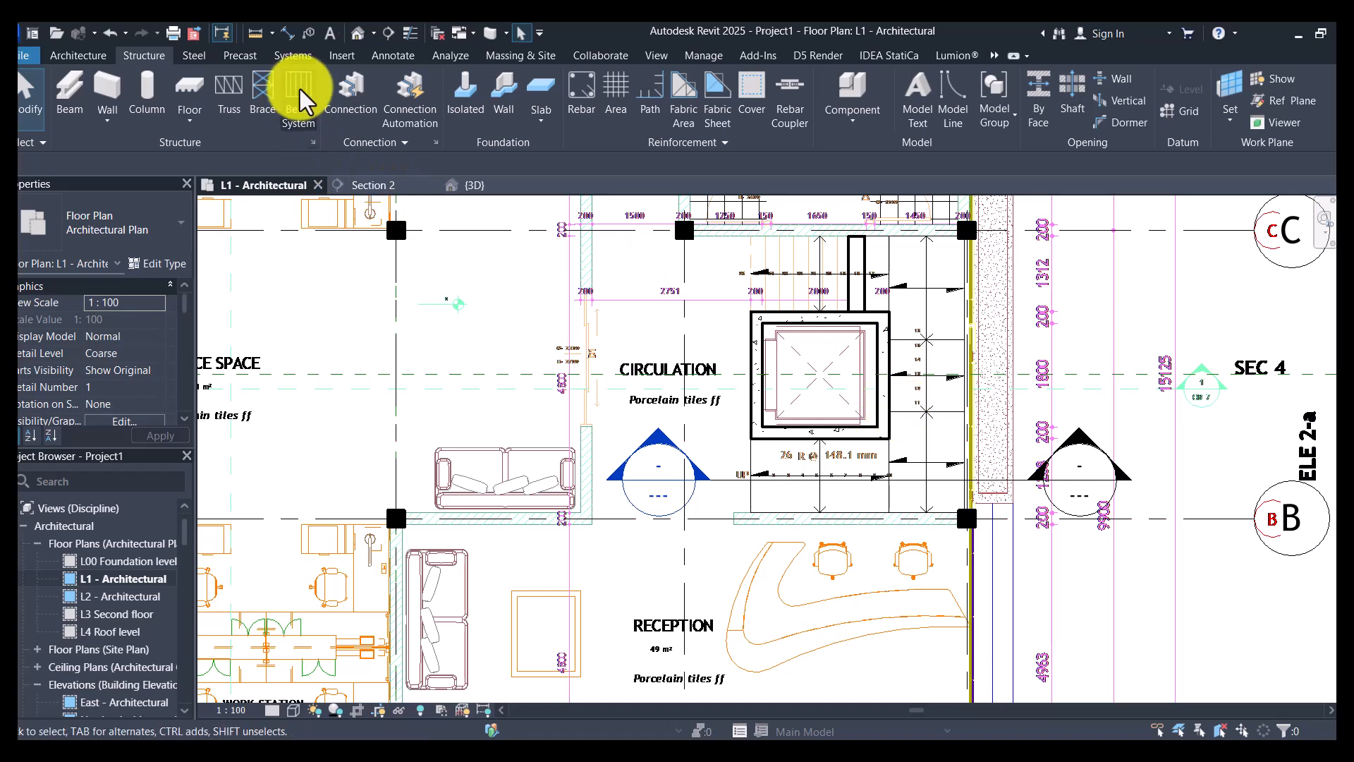
left_click(358, 36)
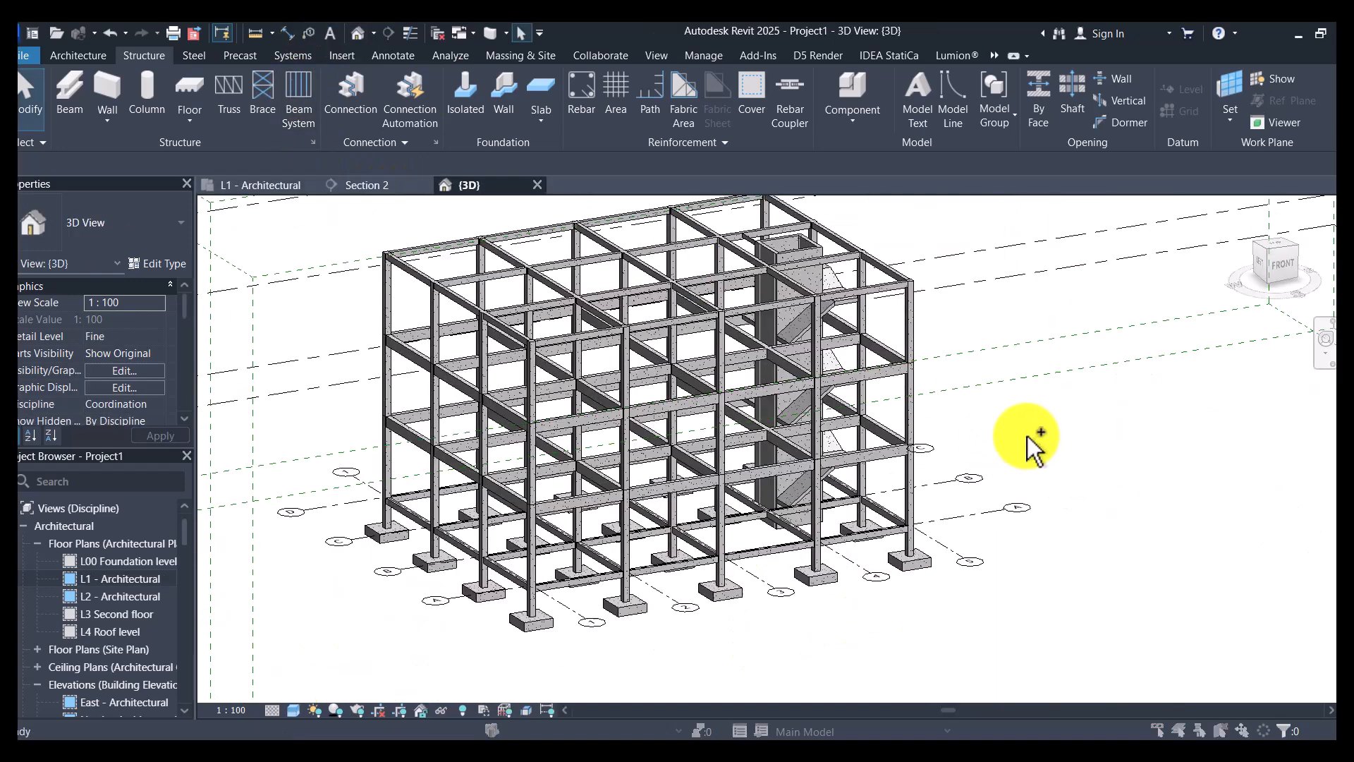
- Save the project as OFFICE BUILDING STRUCTURALS.rvt in the 01 OFFICE BUILDING folder, replacing the existing file
key("ctrl+s")
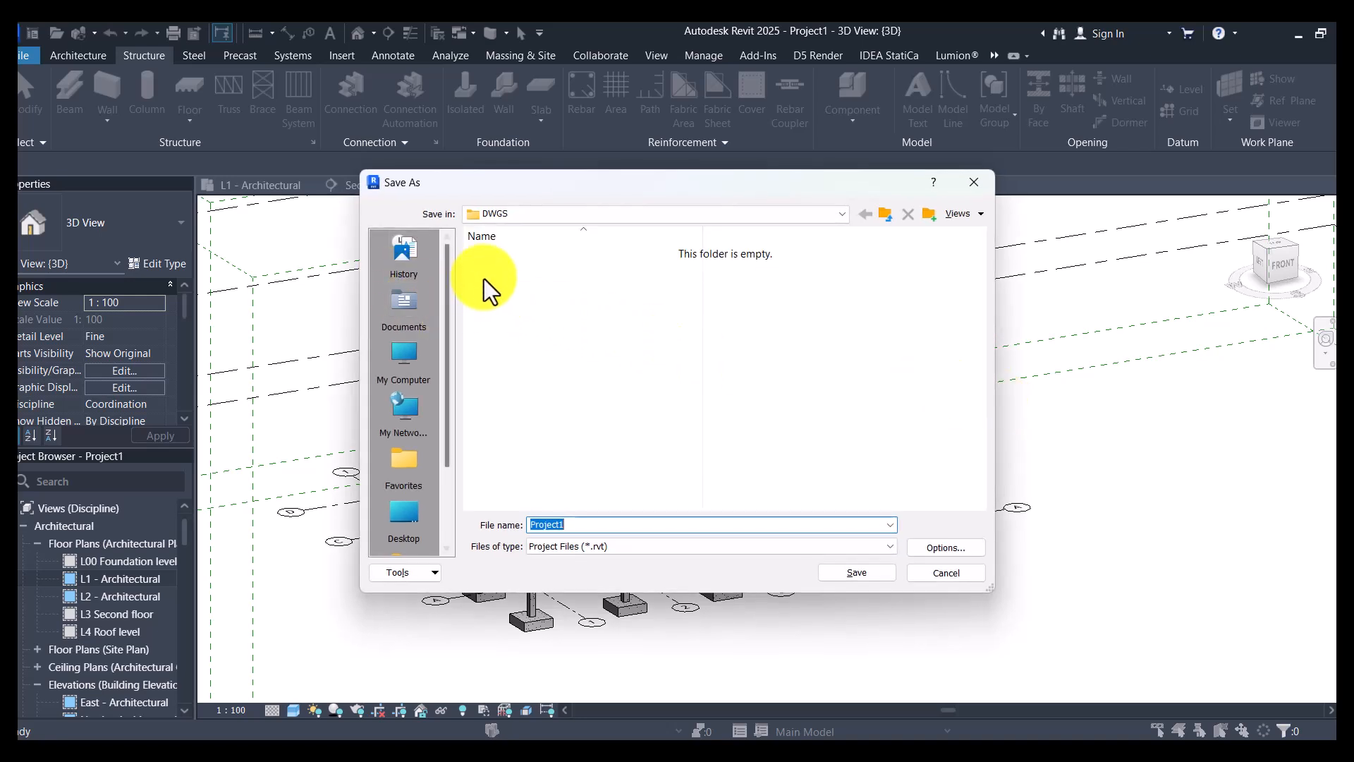
left_click(886, 213)
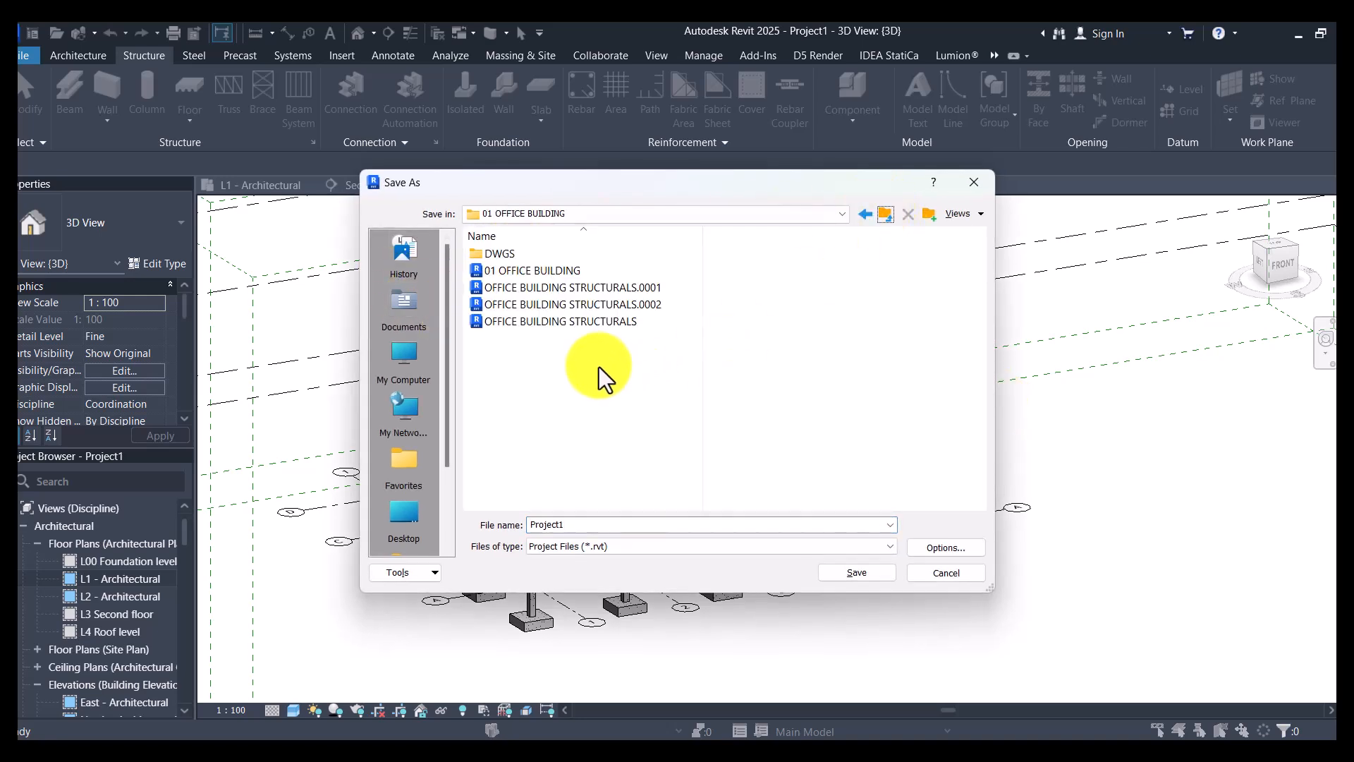
left_click(564, 326)
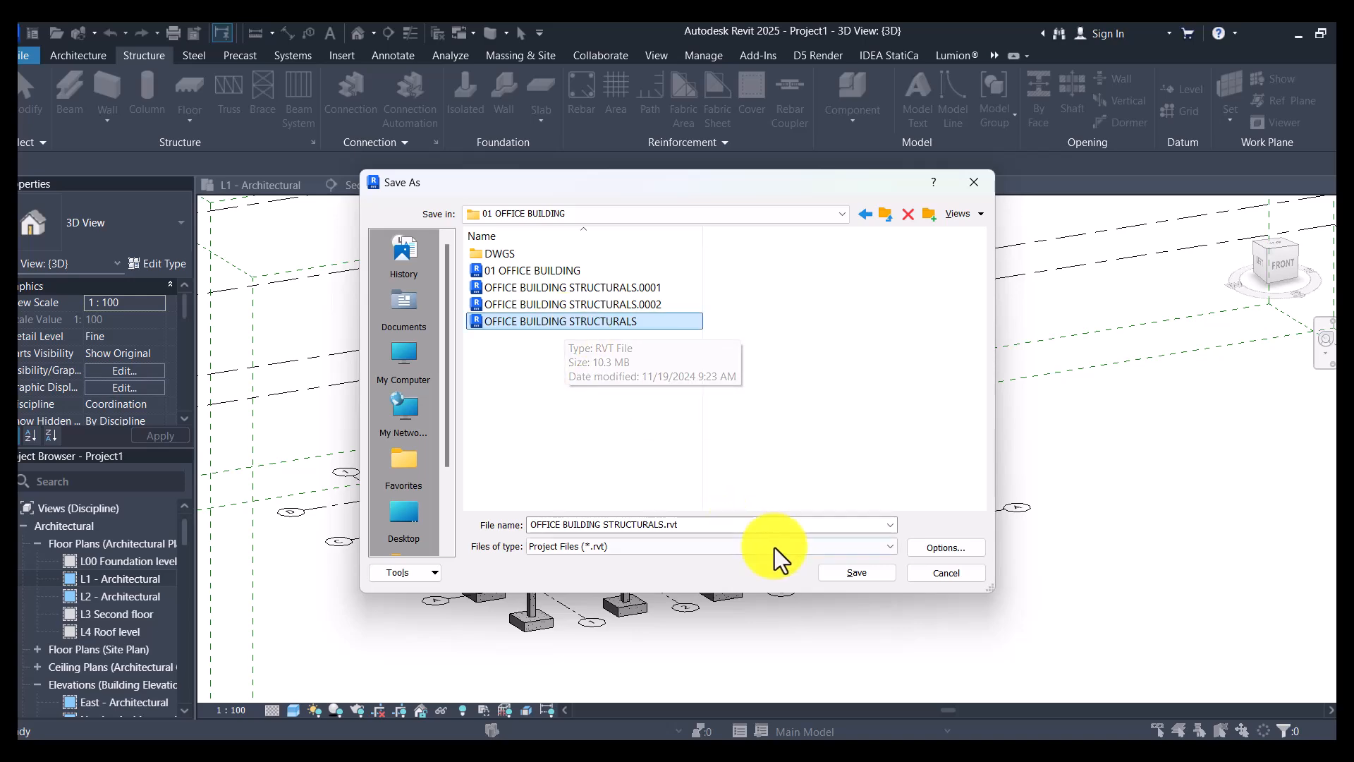
left_click(857, 574)
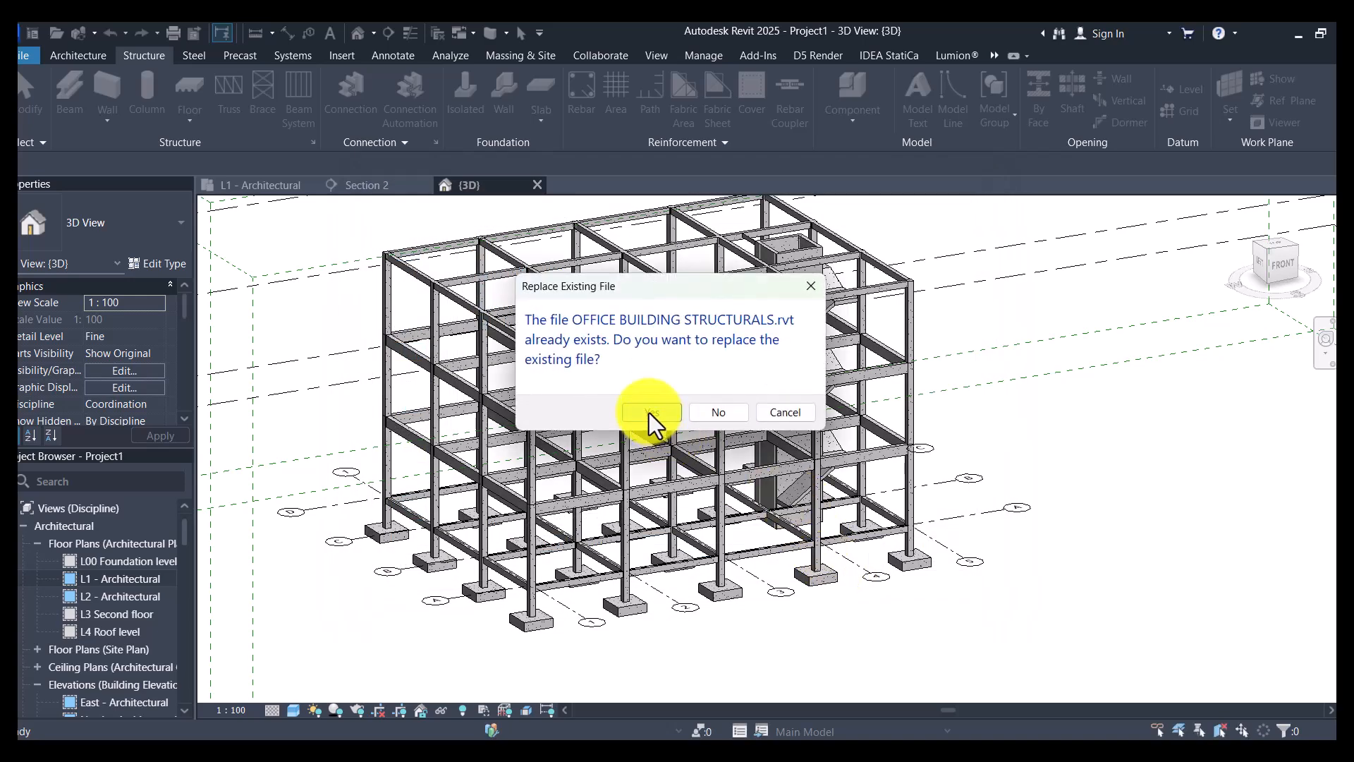
left_click(647, 410)
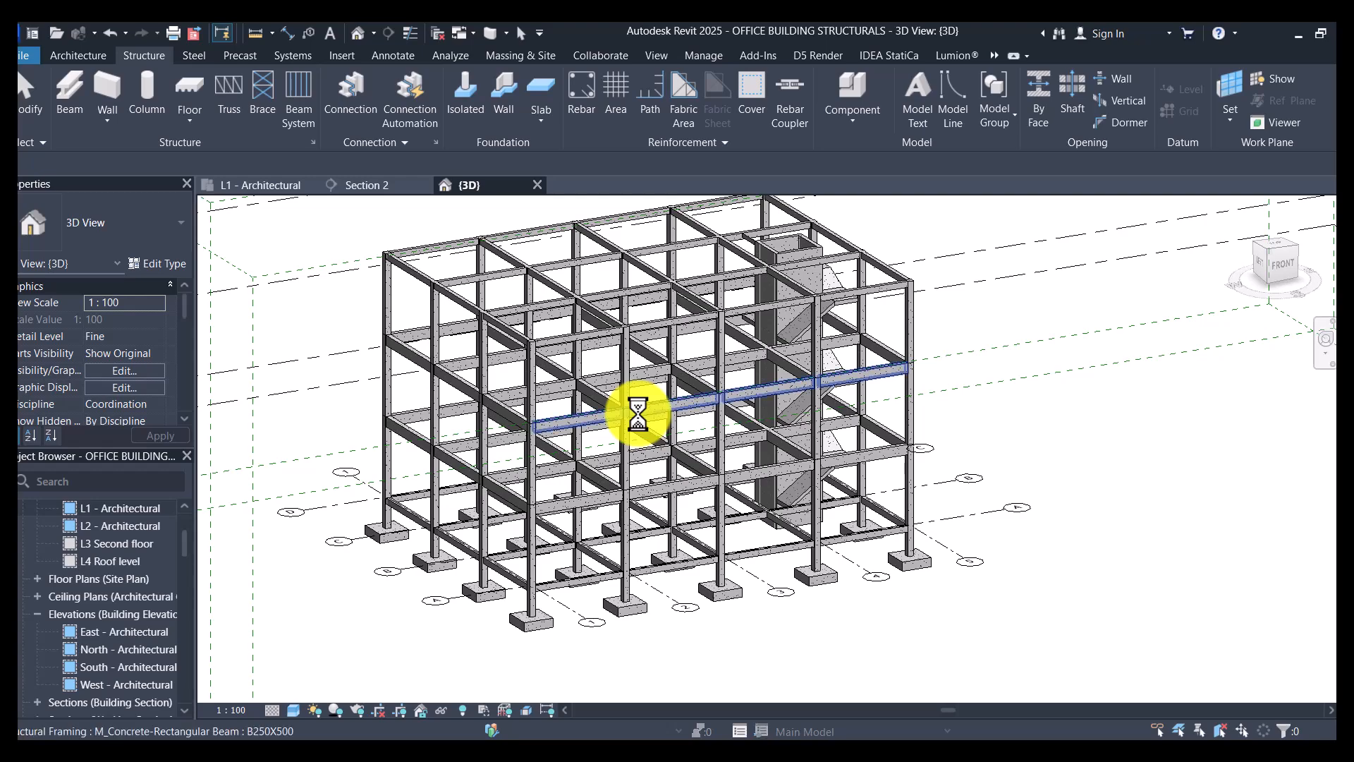
- Open the North - Architectural elevation to examine the building frame and stair slabs
middle_click_drag(402, 649, 555, 597, "shift")
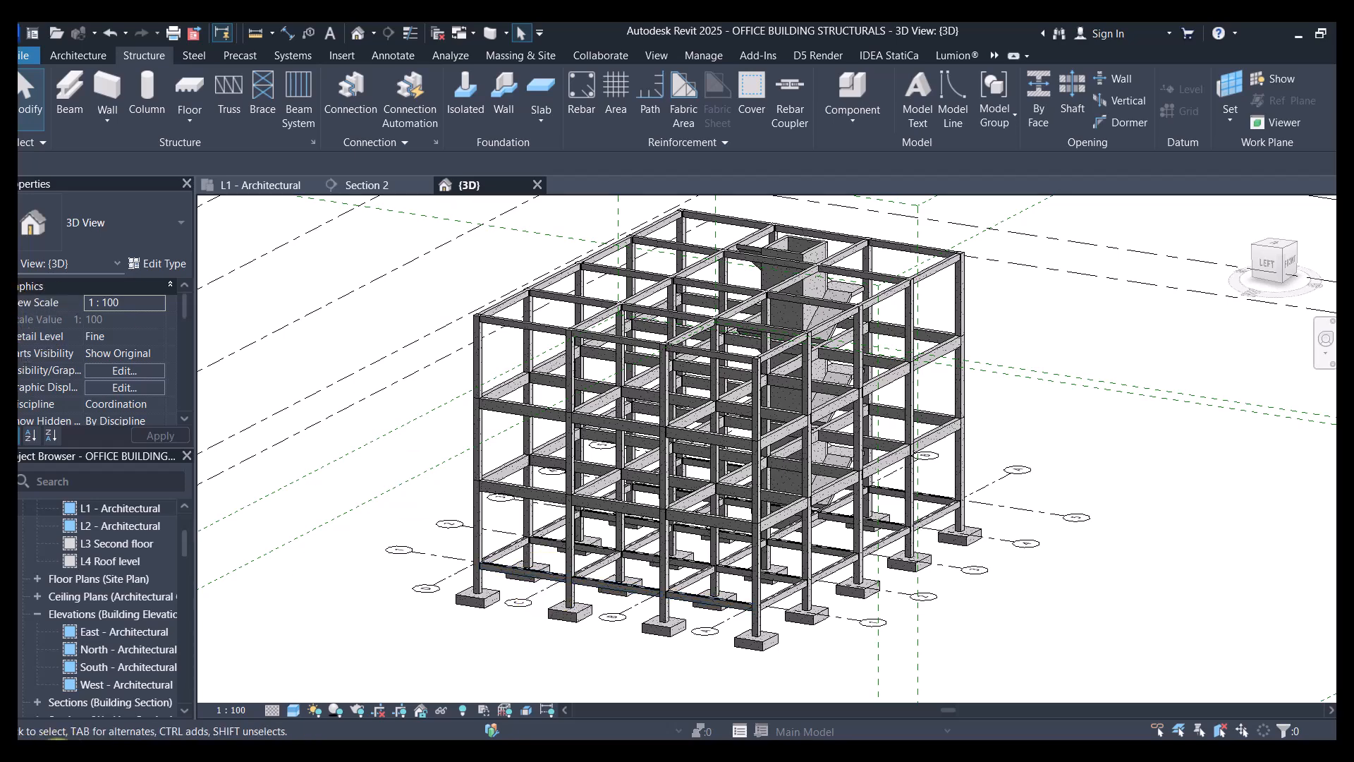
scroll(90, 631, "down", 2)
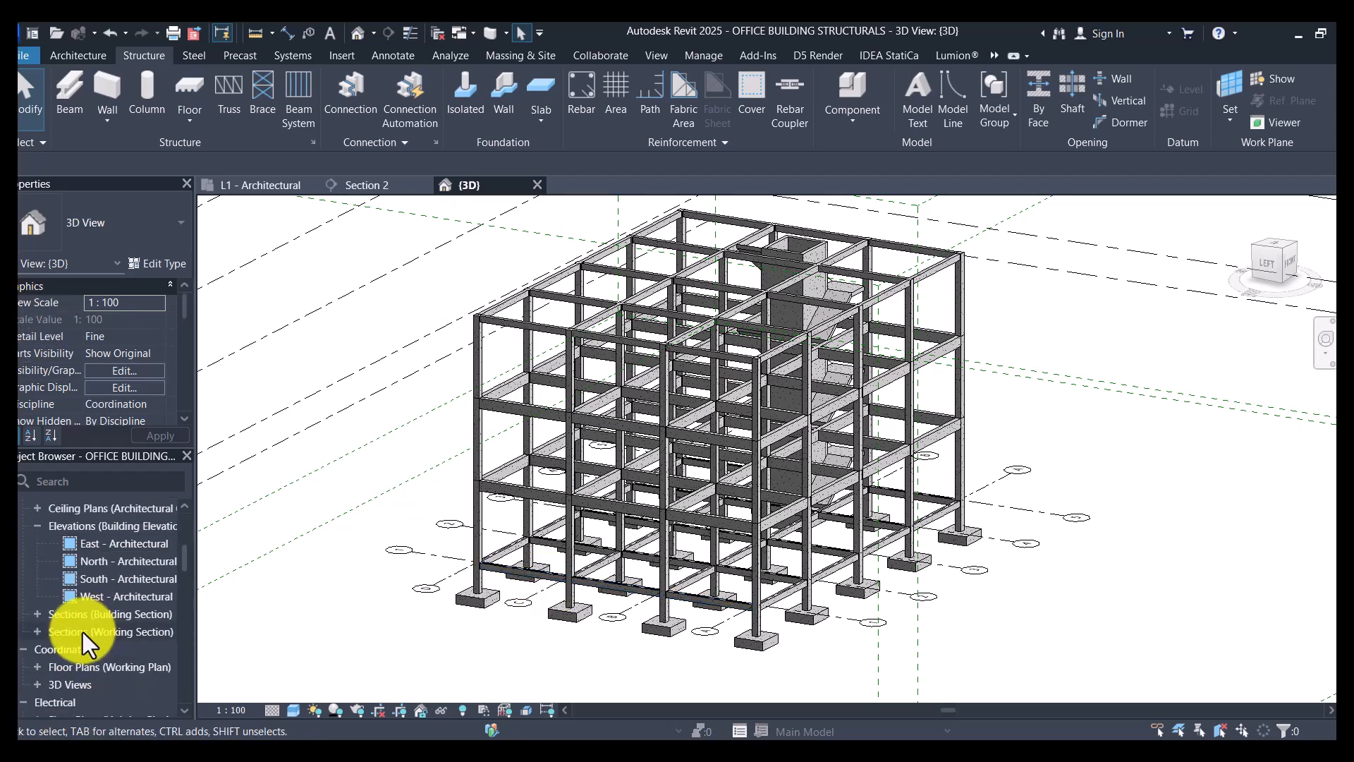
double_click(122, 563)
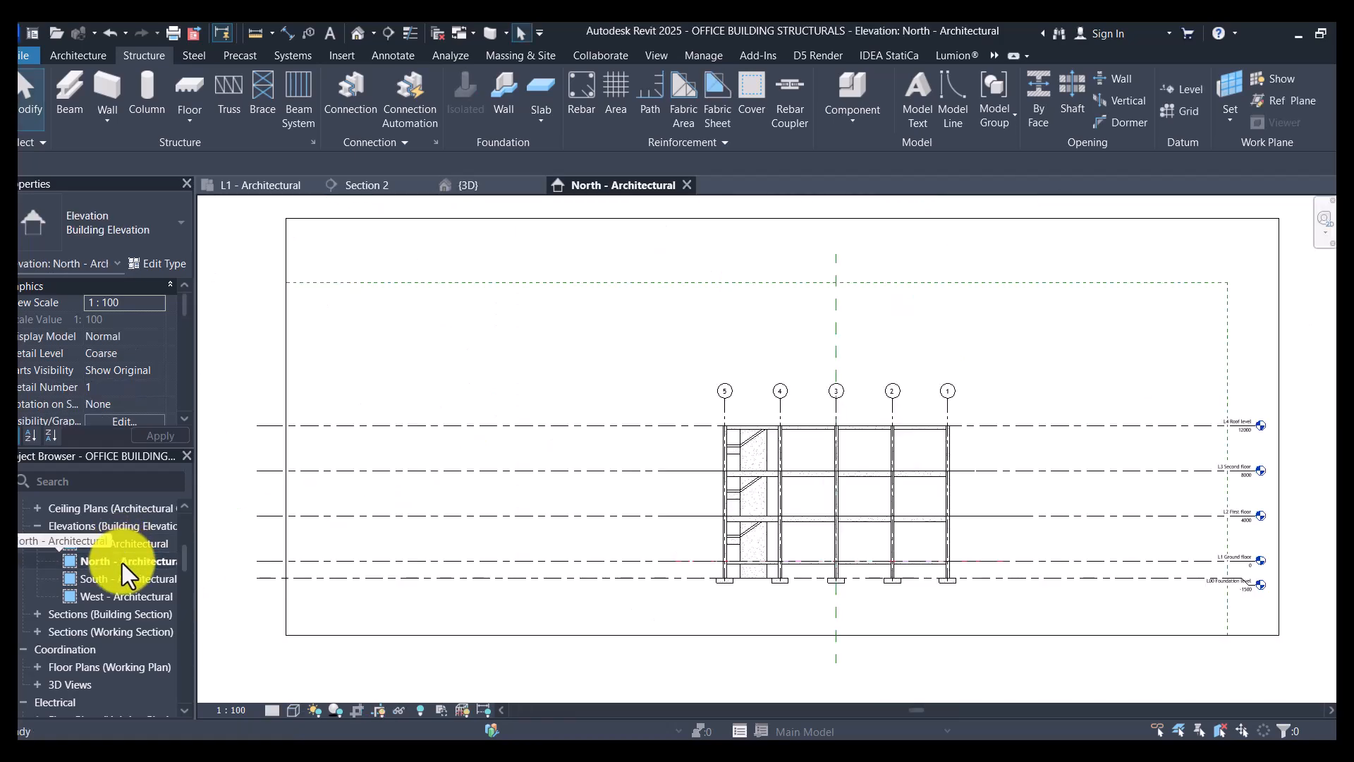
scroll(1006, 515, "up", 5)
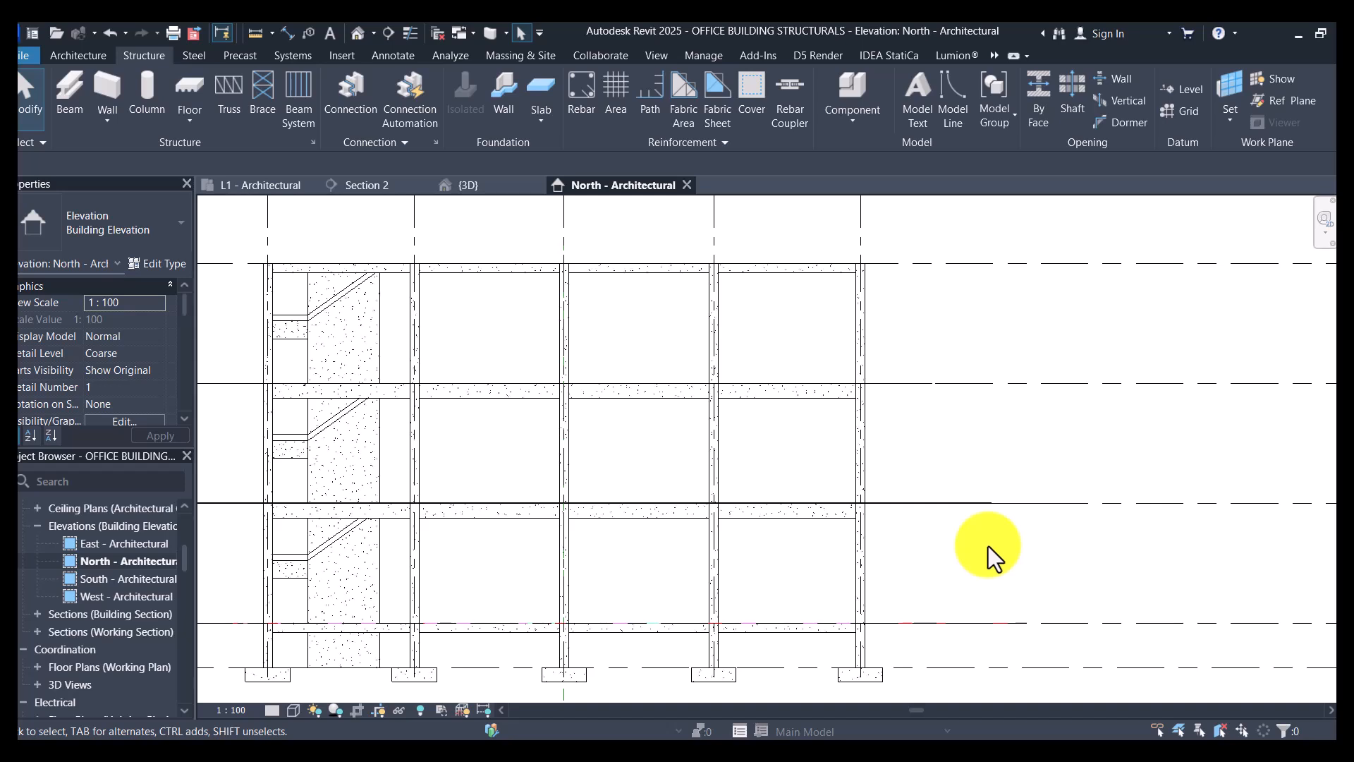
- Examine the L3 Second floor beam's position against the level line and the columns around grid 1
scroll(842, 535, "up", 2)
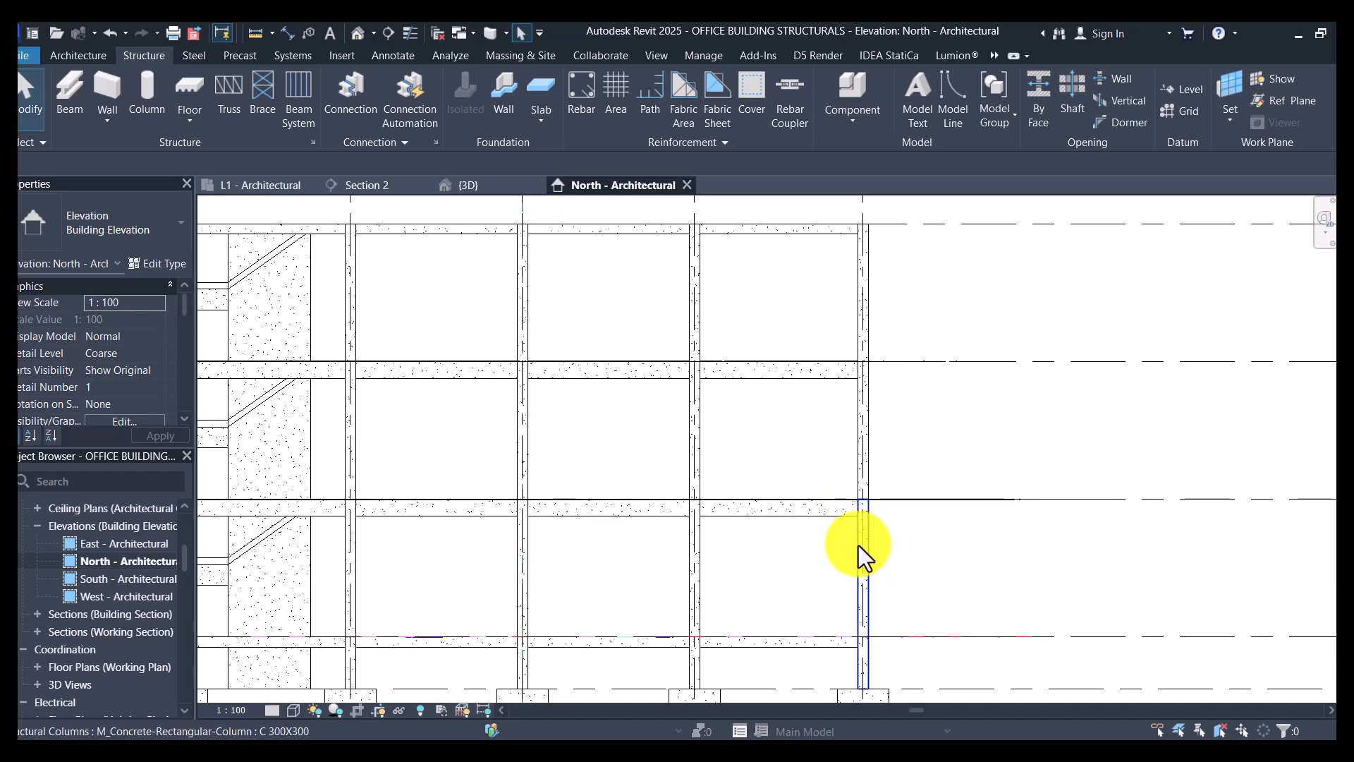
scroll(853, 540, "up", 3)
scroll(983, 514, "down", 4)
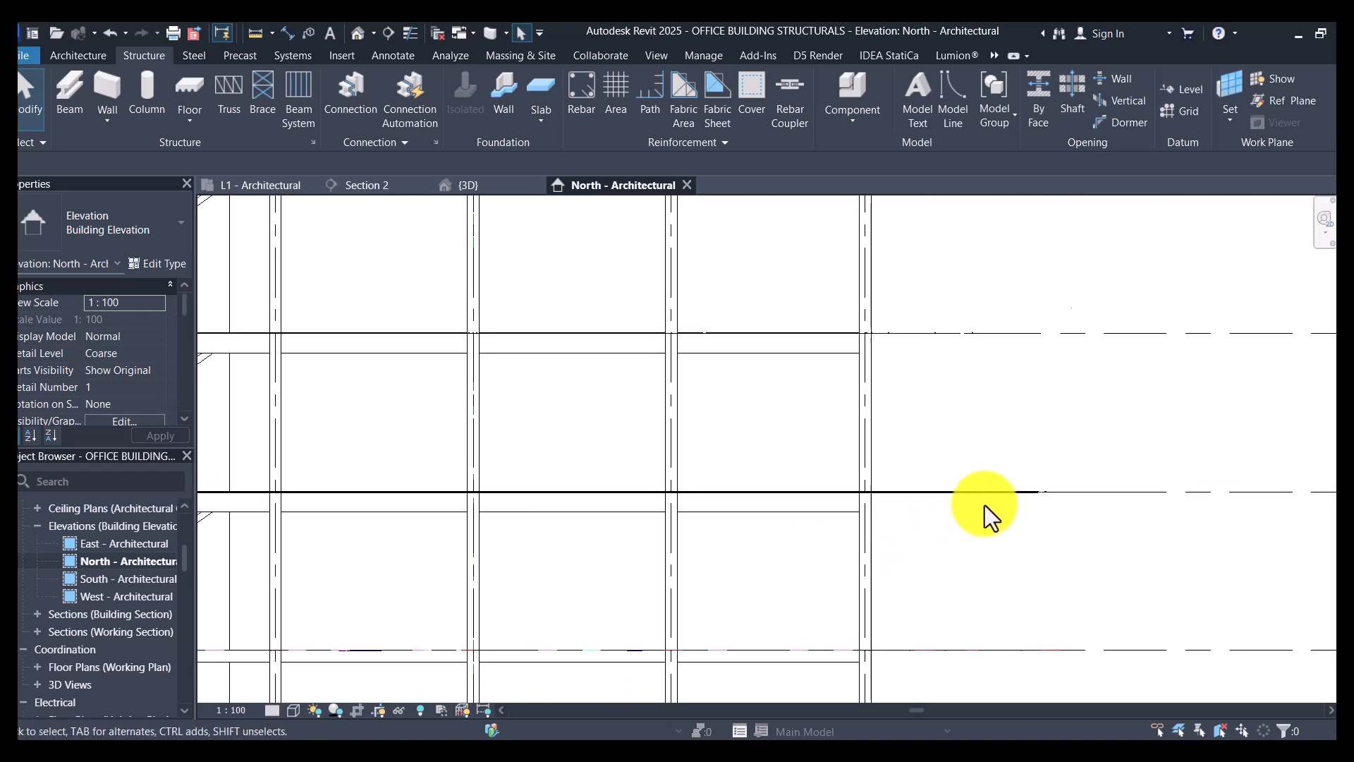
scroll(892, 387, "up", 3)
left_click(899, 430)
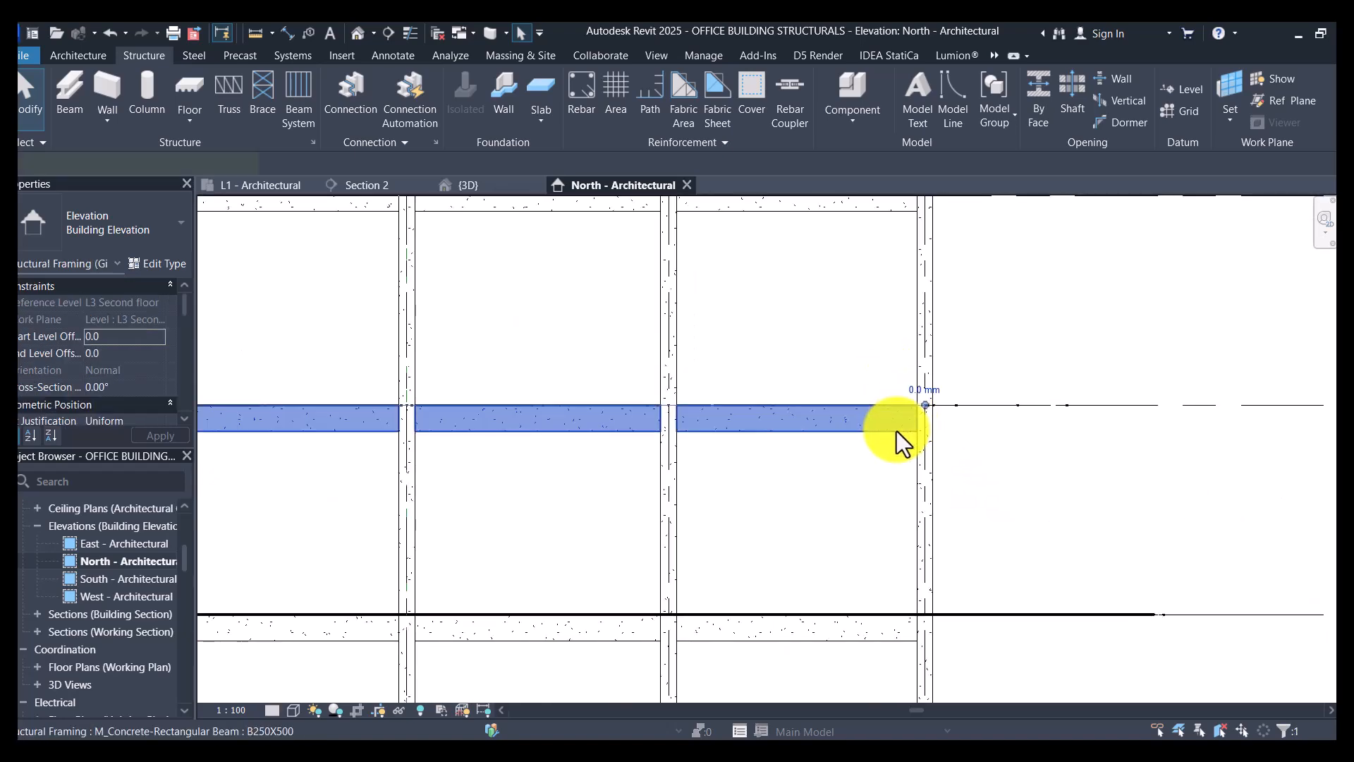
scroll(738, 433, "down", 4)
scroll(1196, 432, "up", 2)
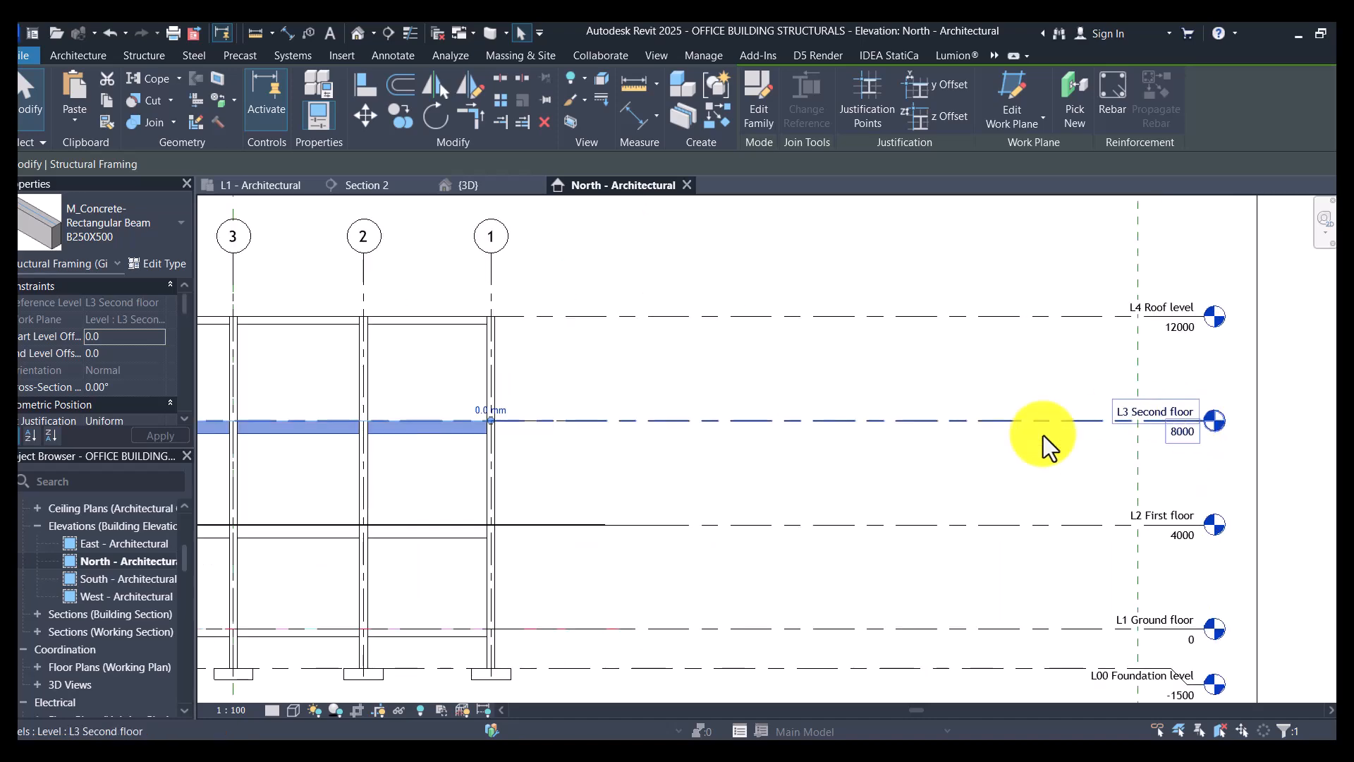
scroll(472, 456, "up", 3)
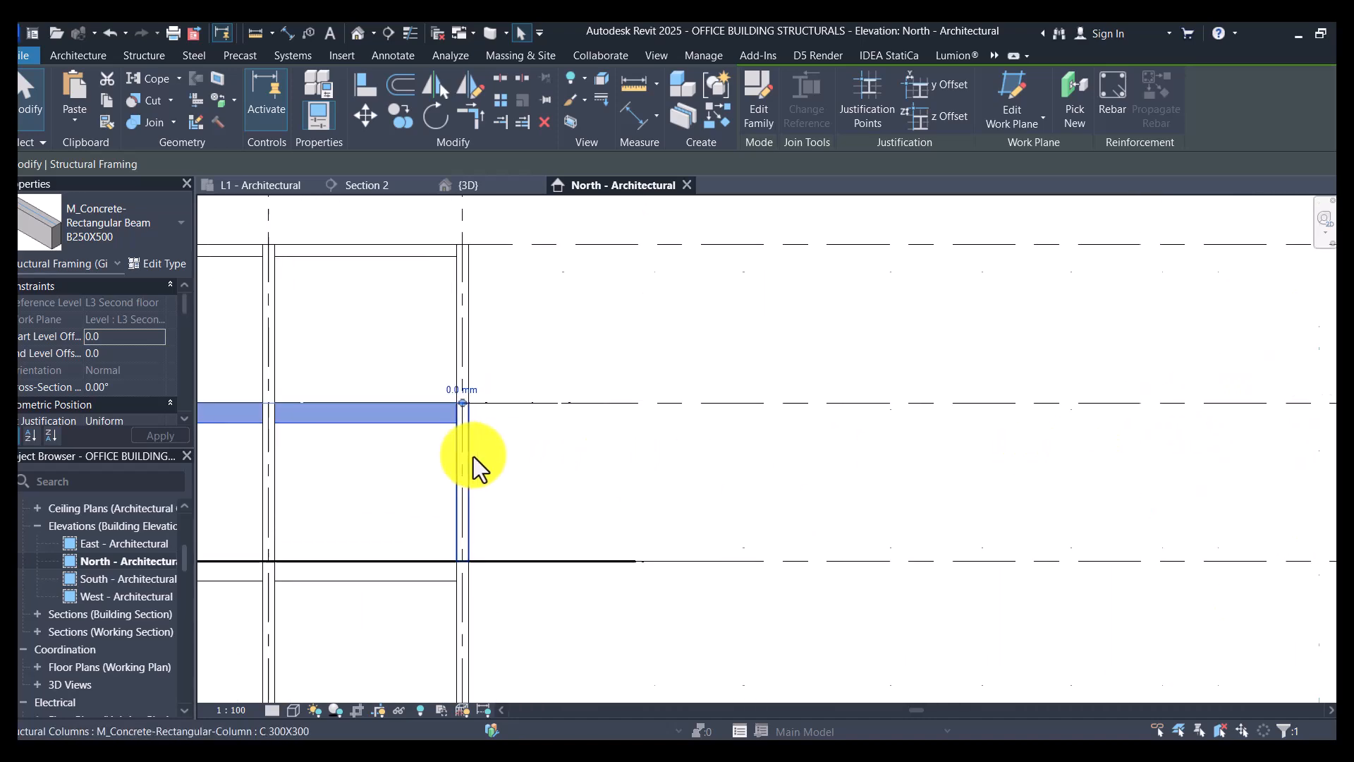
scroll(450, 411, "up", 2)
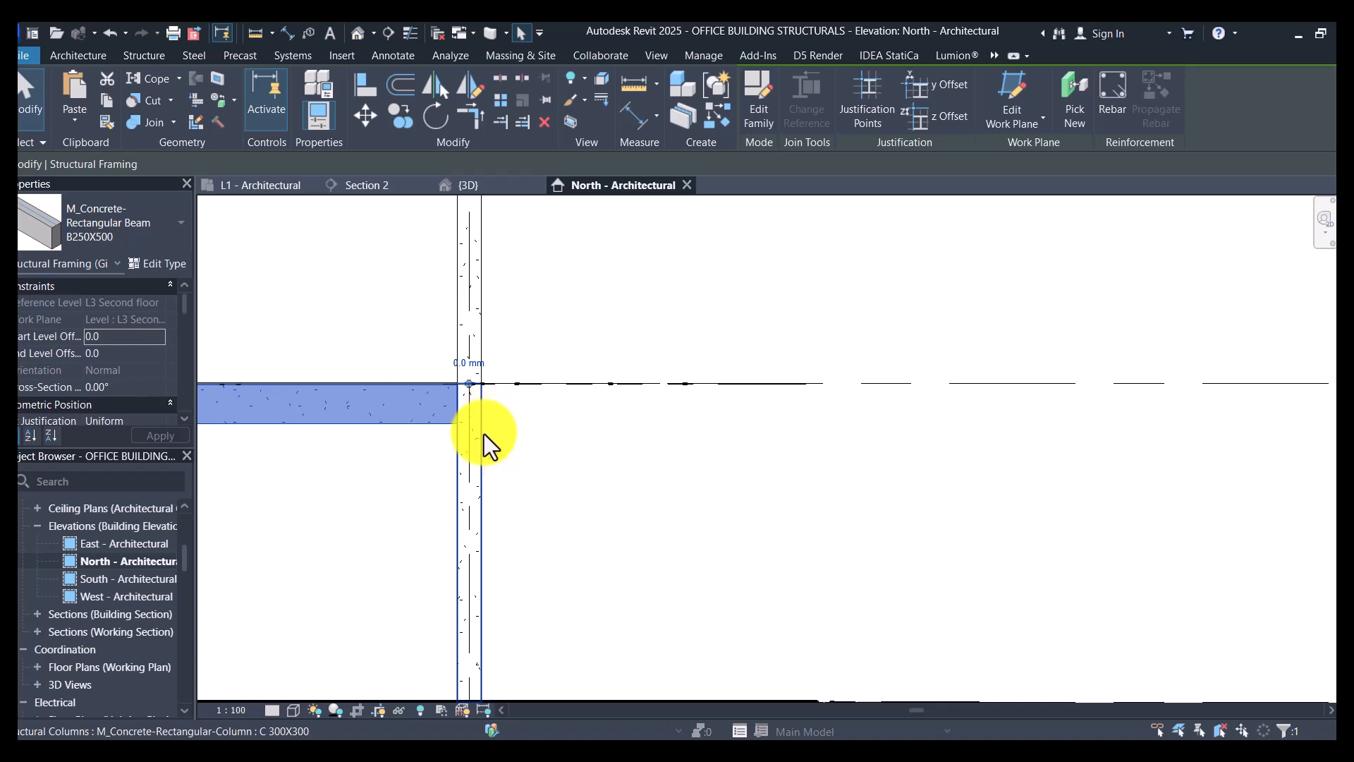
scroll(886, 403, "down", 2)
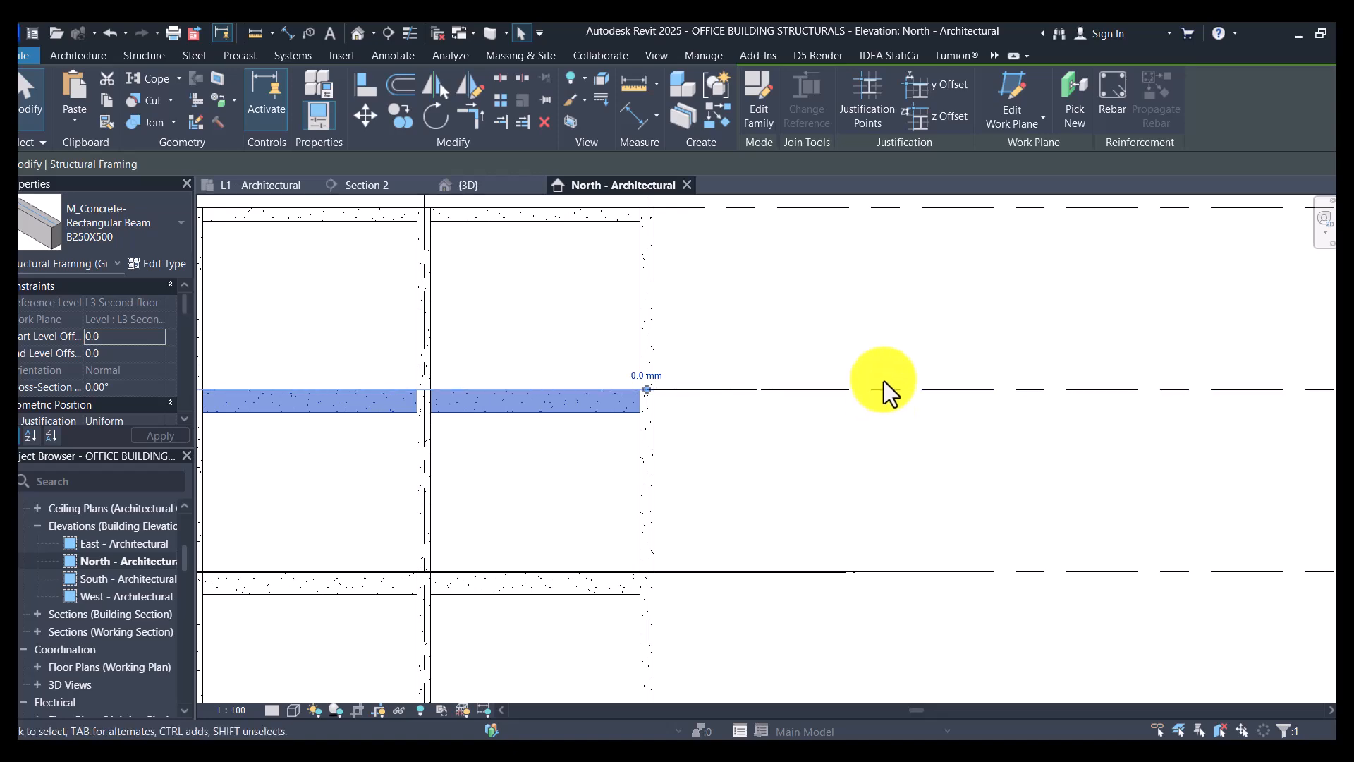
scroll(874, 371, "down", 4)
left_click(873, 371)
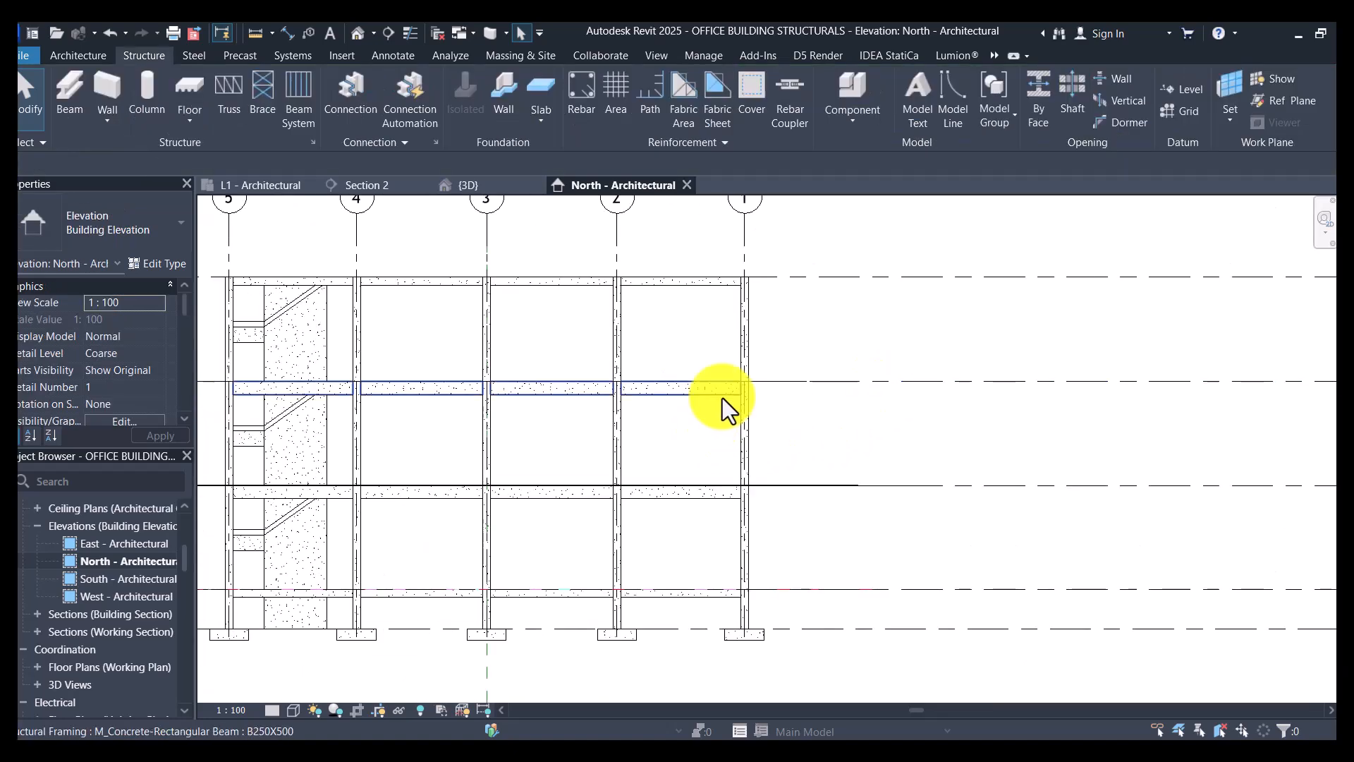
- Review the L3 Second floor B250X500 beam's justification, structural and dimension properties and its end at grid 1
scroll(723, 398, "up", 2)
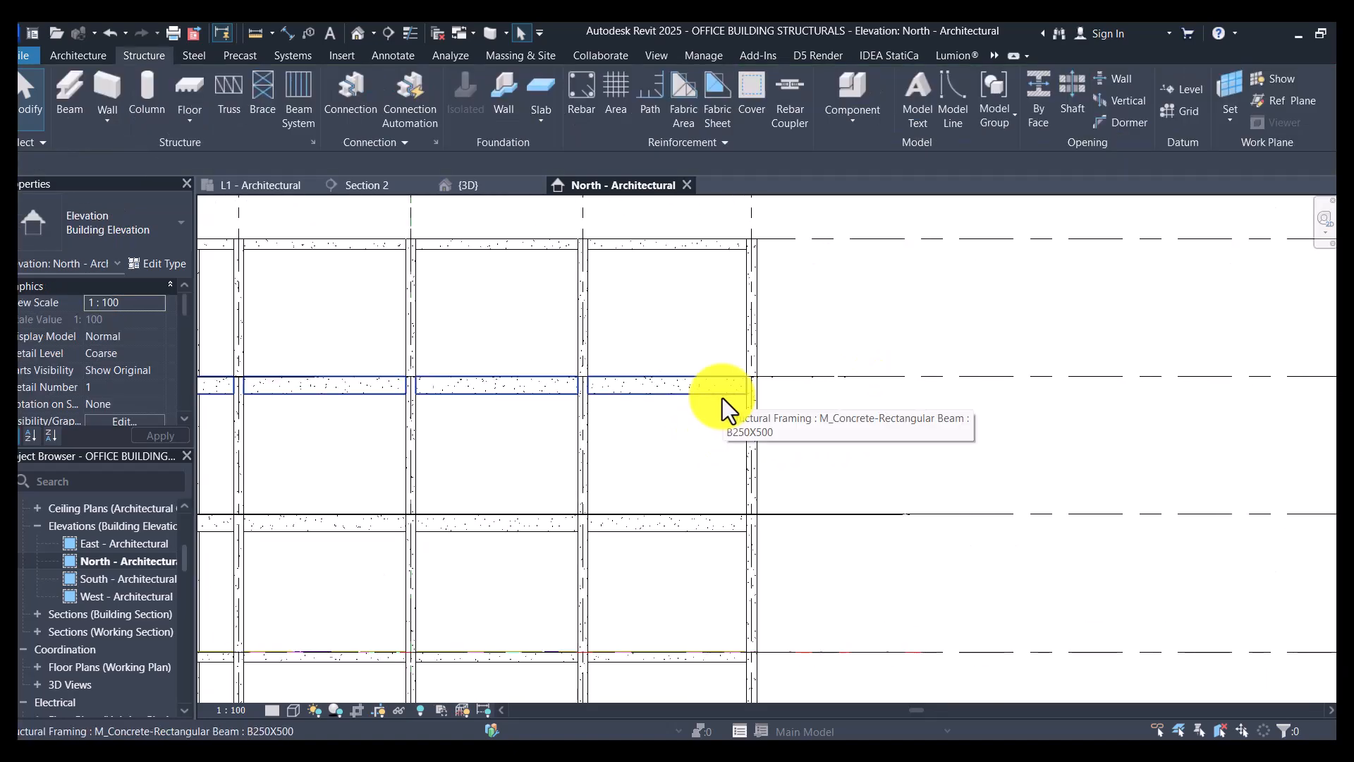
left_click(723, 398)
scroll(124, 372, "down", 4)
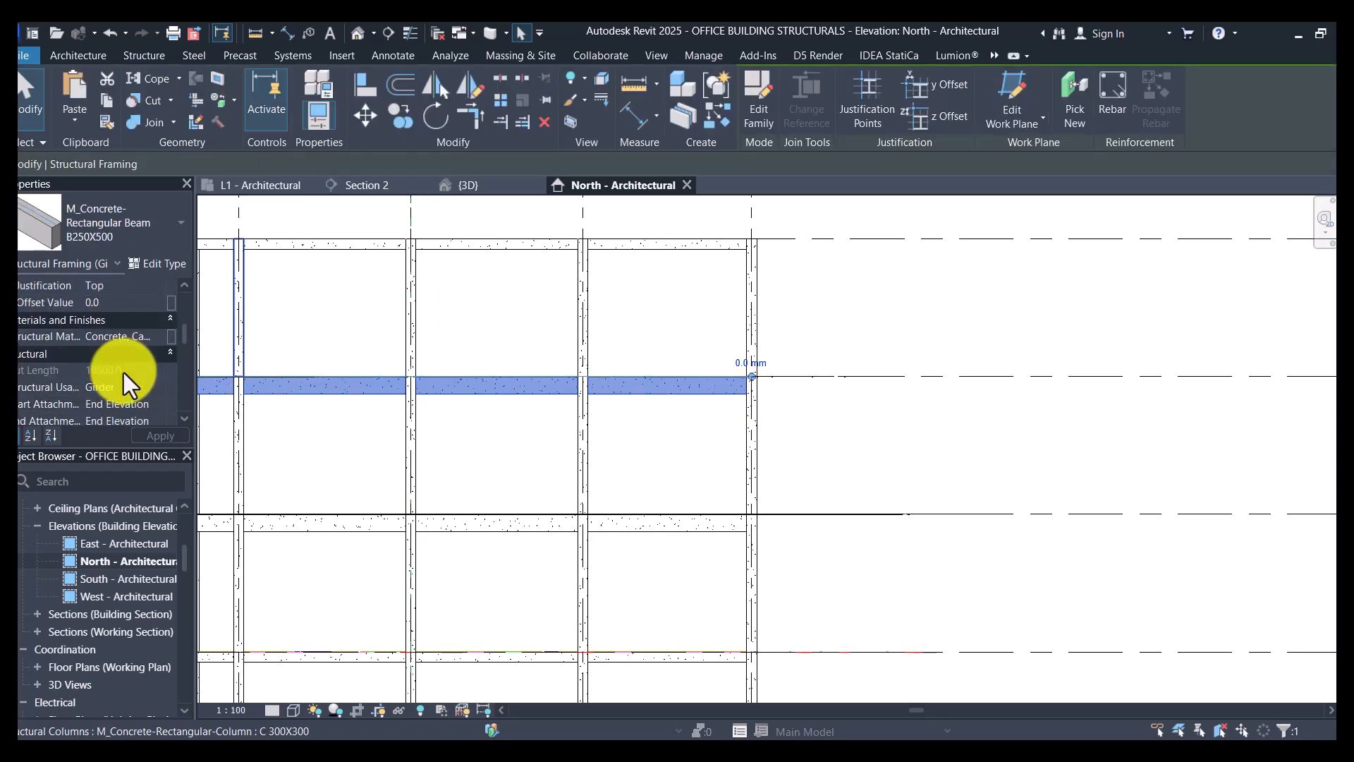
scroll(128, 379, "down", 5)
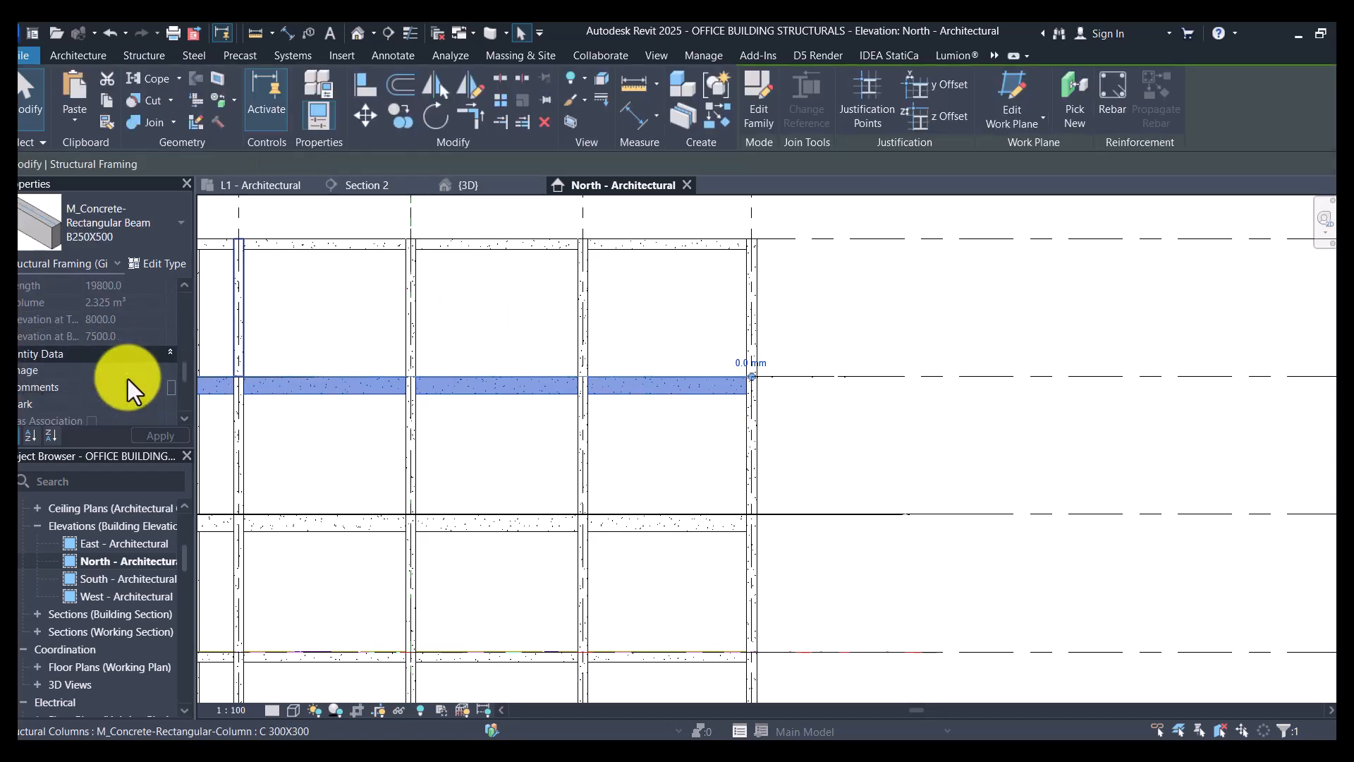
scroll(128, 379, "up", 6)
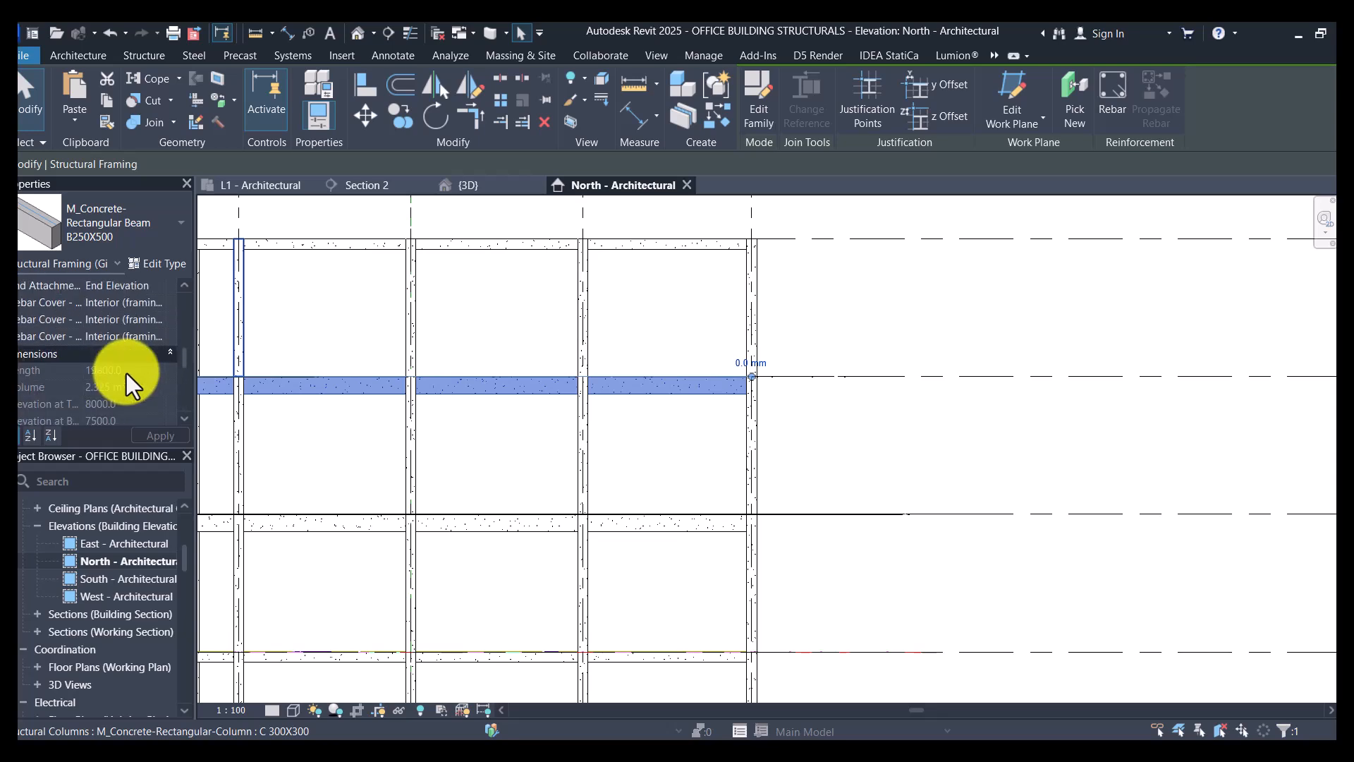
scroll(126, 374, "up", 3)
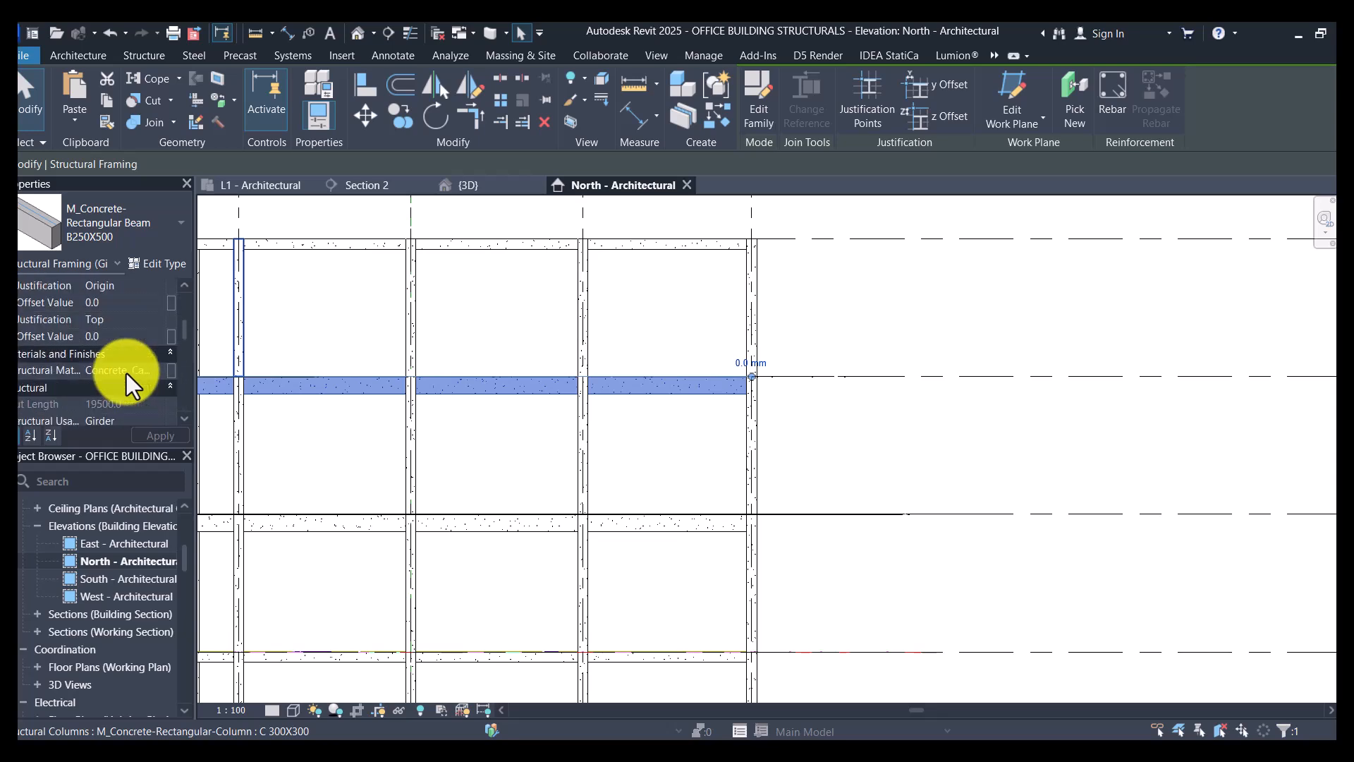
scroll(126, 374, "up", 1)
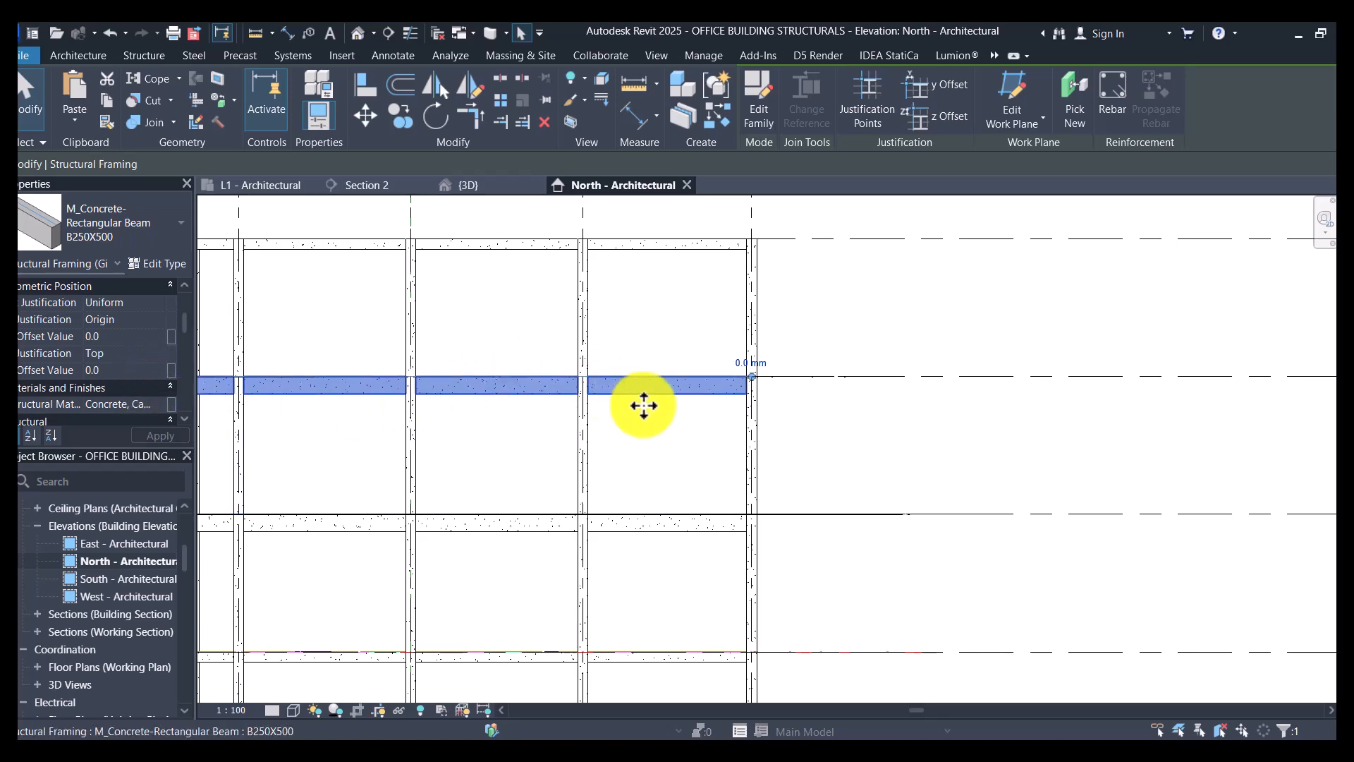
left_click(667, 421)
left_click(673, 391)
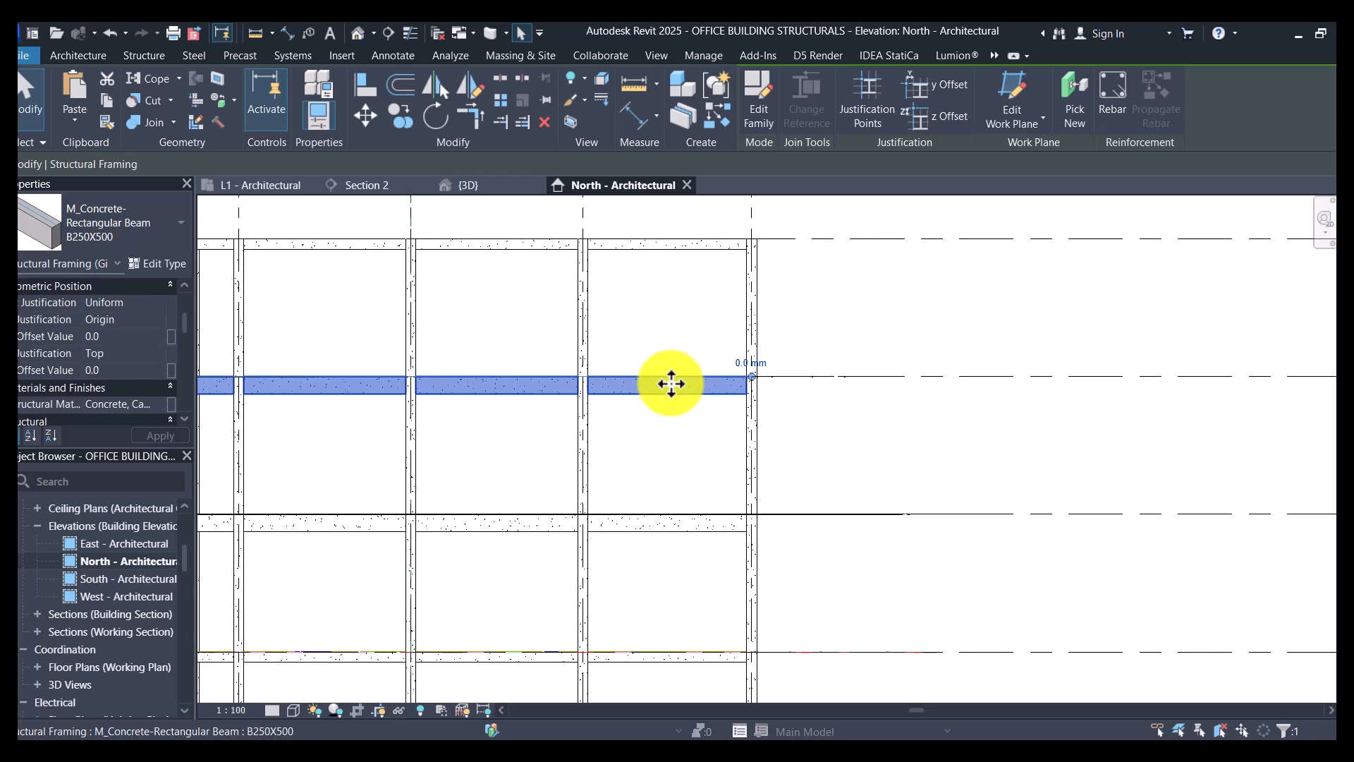
scroll(719, 383, "up", 5)
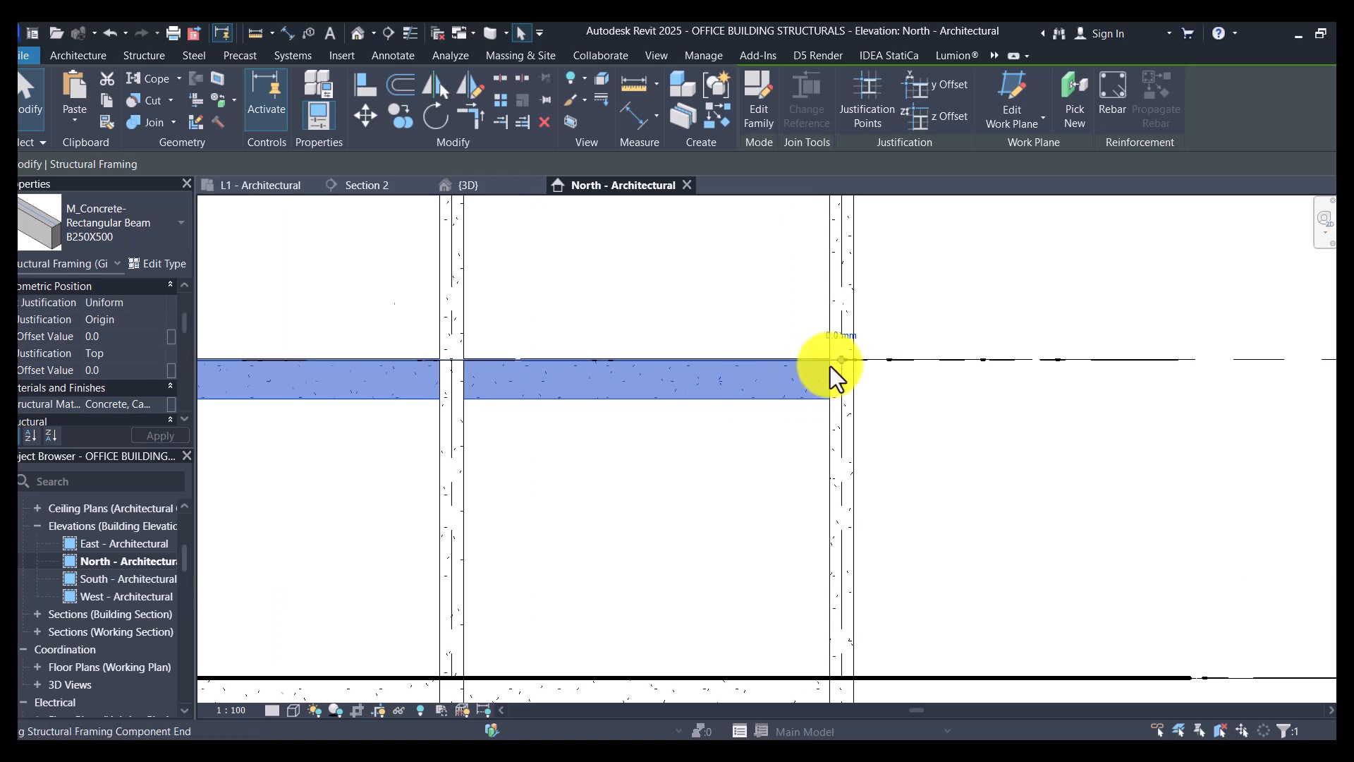
scroll(916, 419, "down", 5)
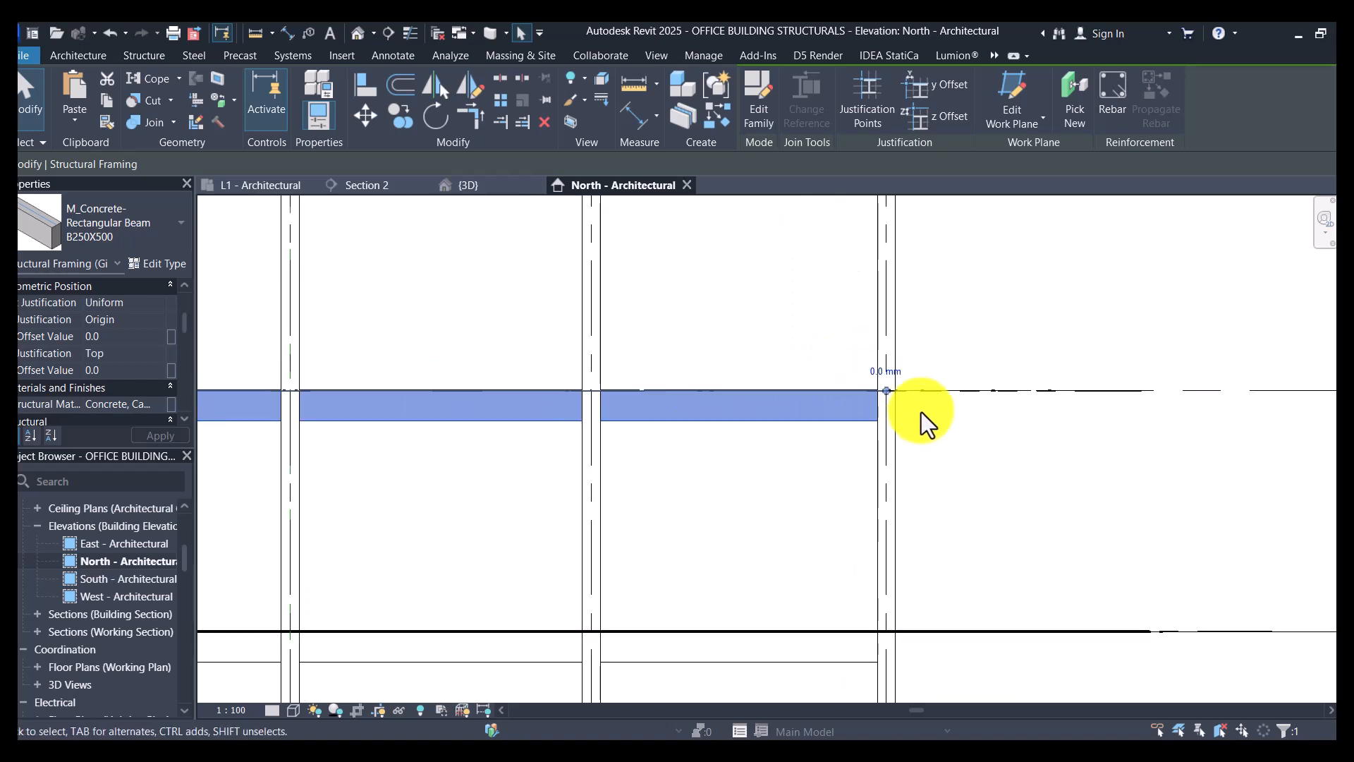
left_click(1036, 631)
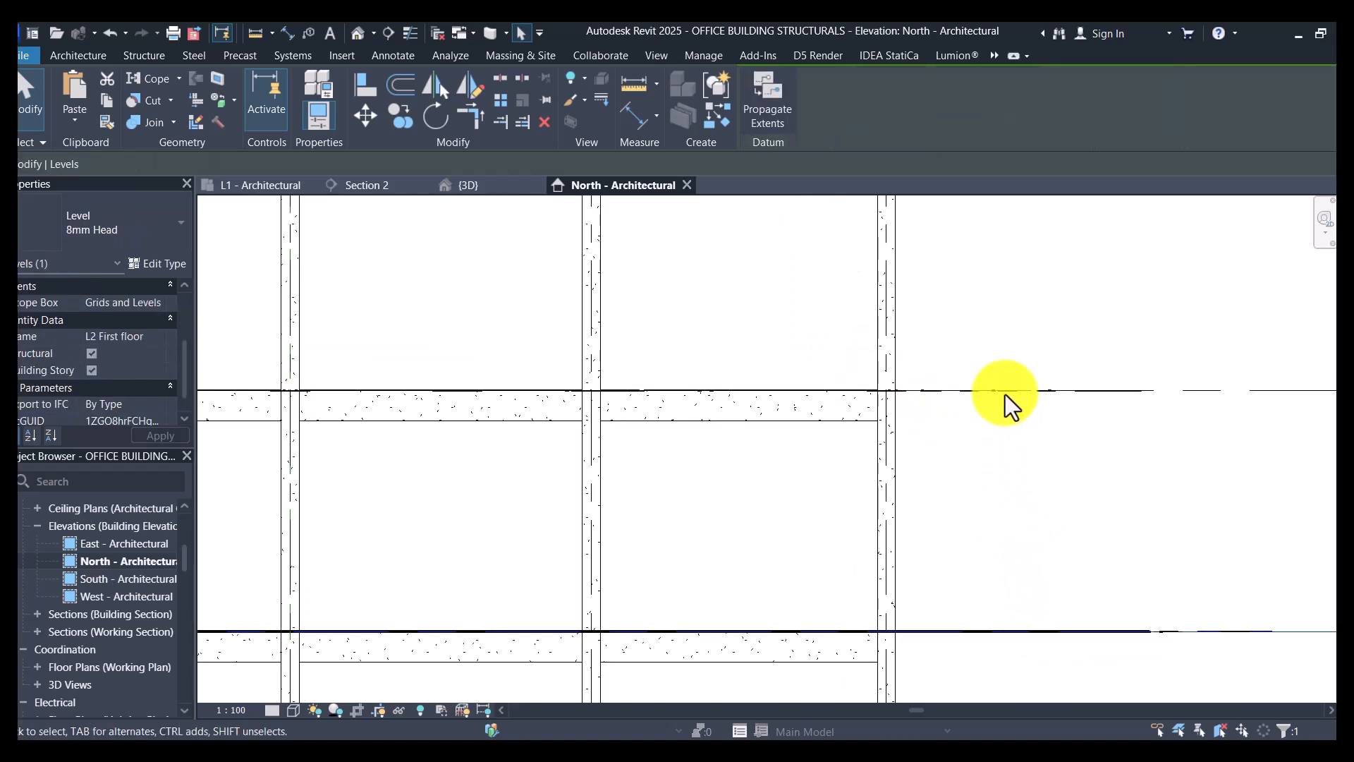
left_click(1004, 464)
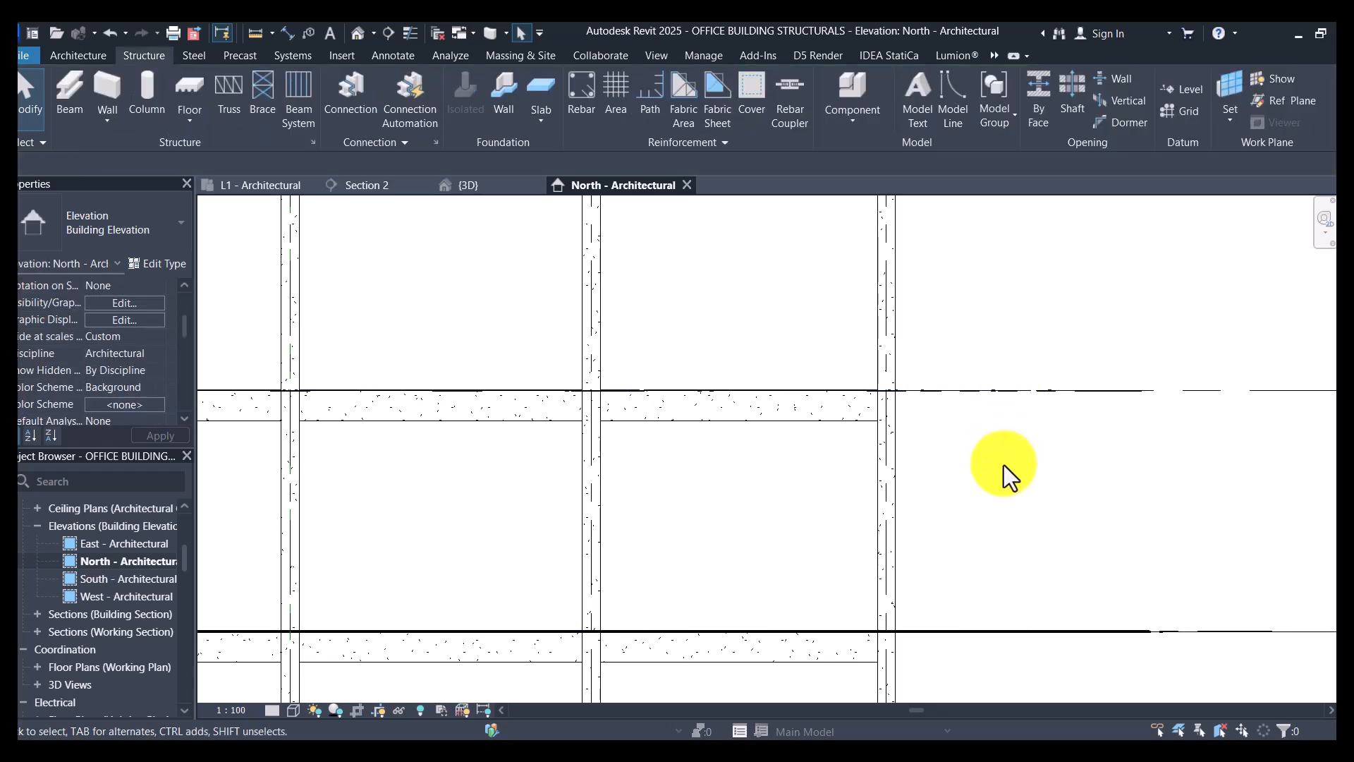
- Draw a horizontal detail line about 2000 mm long at mid-depth of the L3 beam, starting from the grid 1 column face
scroll(873, 429, "up", 3)
scroll(875, 416, "up", 2)
scroll(896, 400, "down", 2)
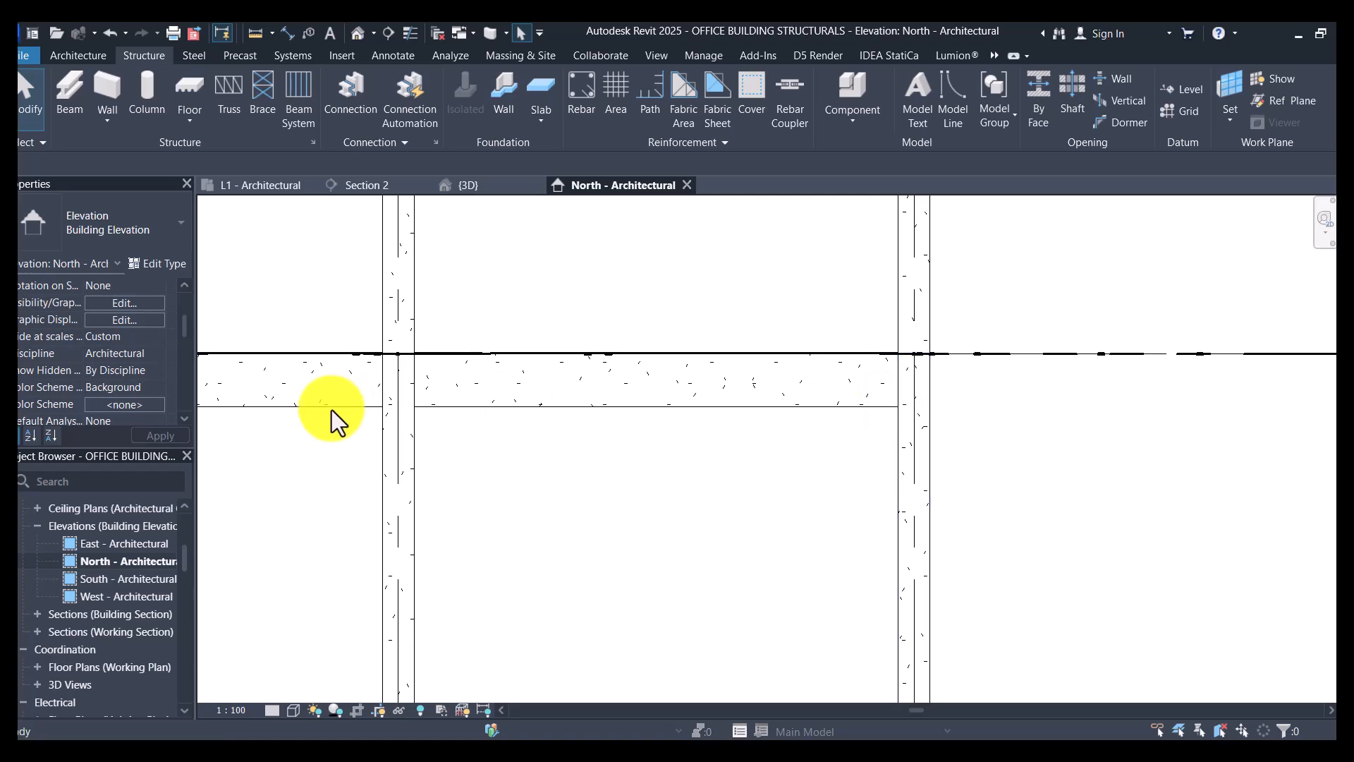
scroll(894, 375, "up", 1)
key("d")
key("l")
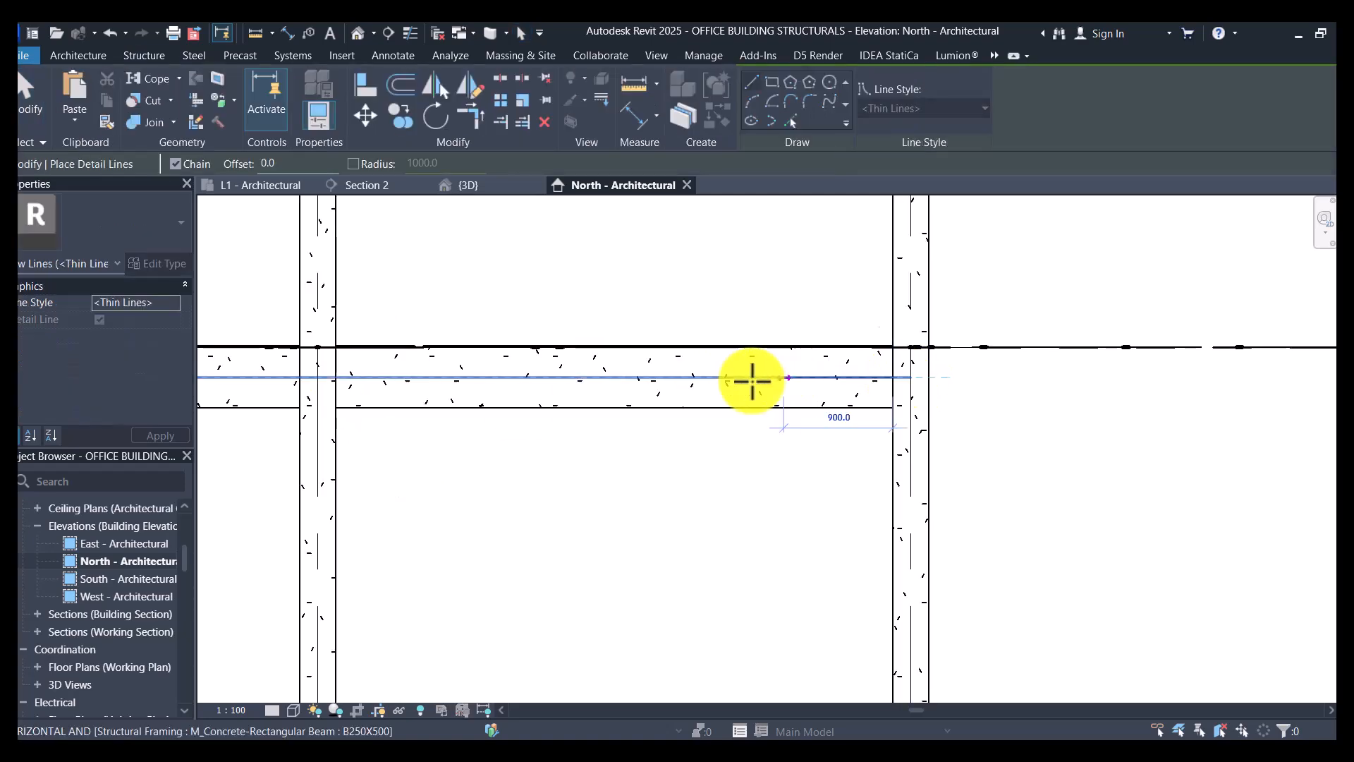
left_click(647, 386)
key("Escape")
key("Escape")
- Override the detail line's graphics in this view with the dashed Aligning projection line pattern
left_click(756, 374)
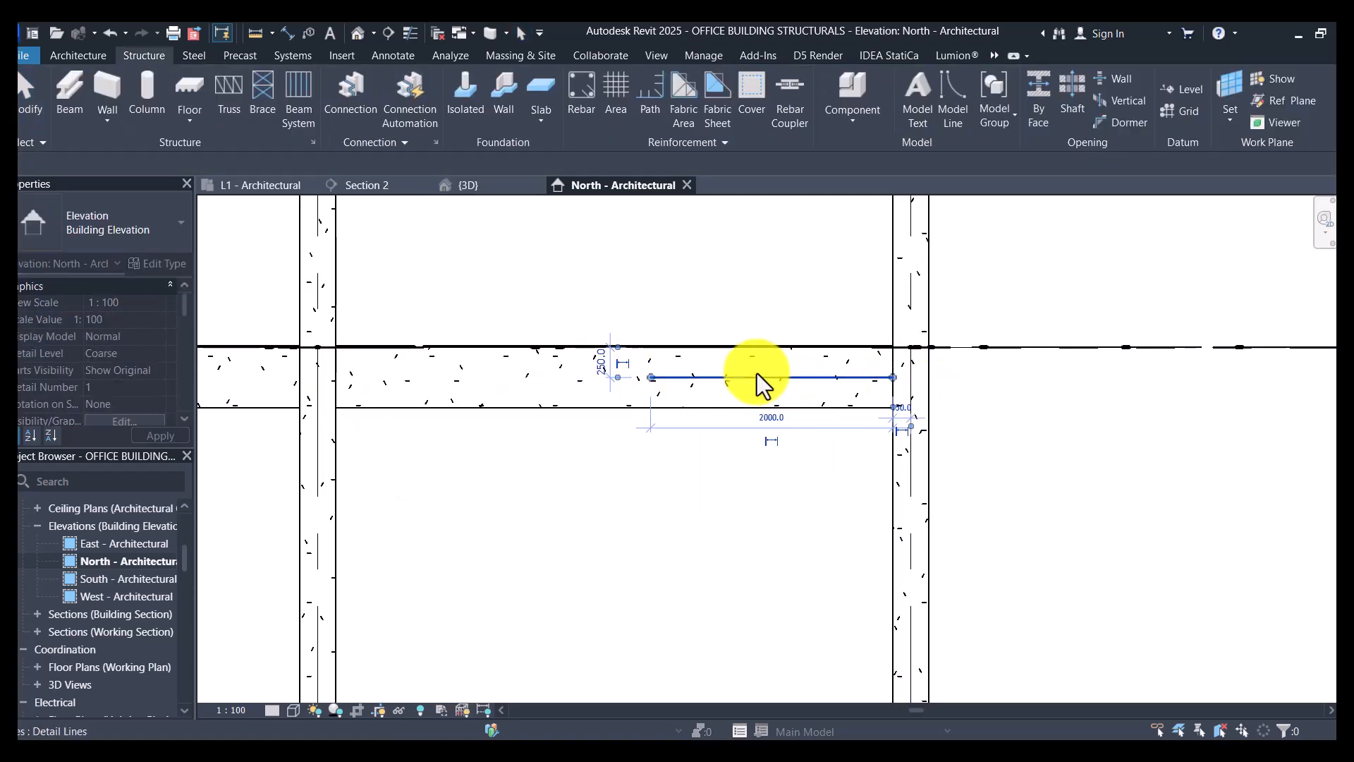
right_click(756, 374)
mouse_move(847, 409)
left_click(991, 409)
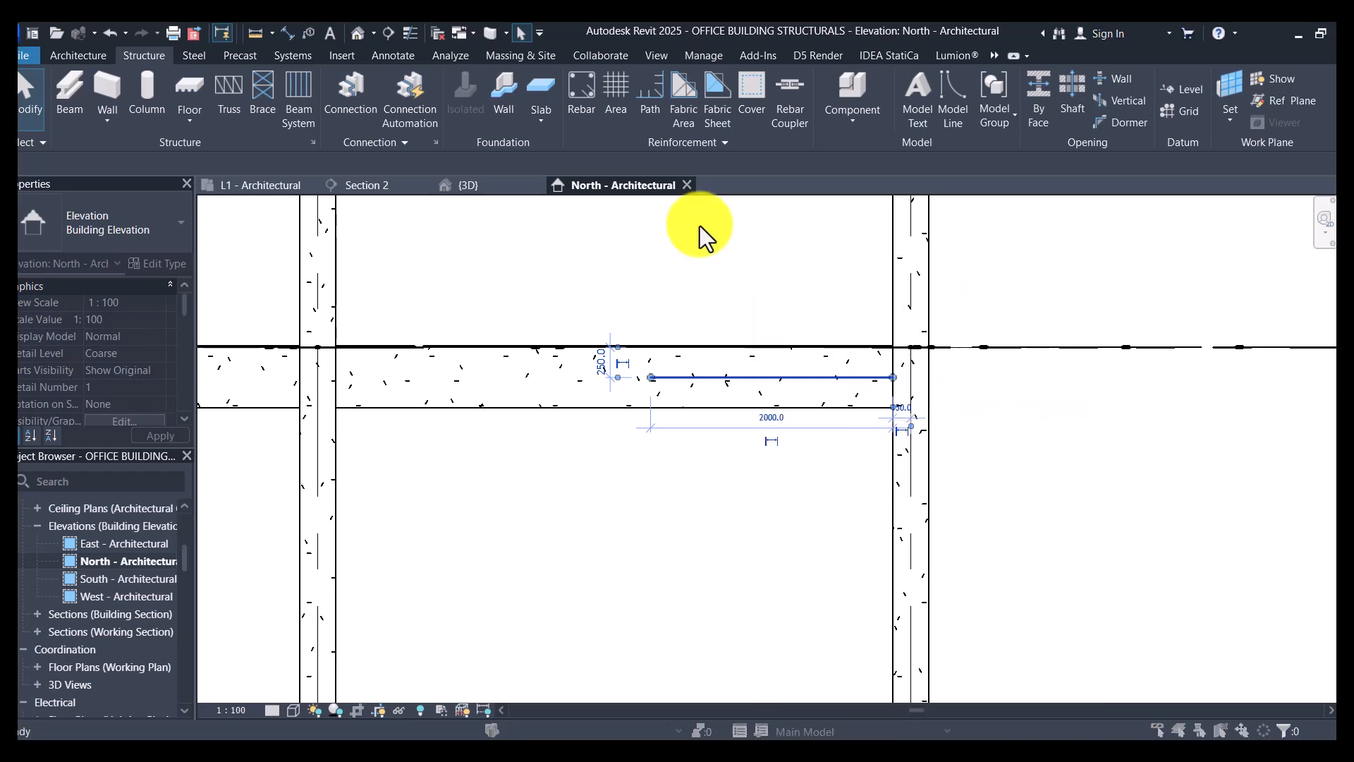
scroll(931, 155, "down", 3)
scroll(933, 154, "up", 1)
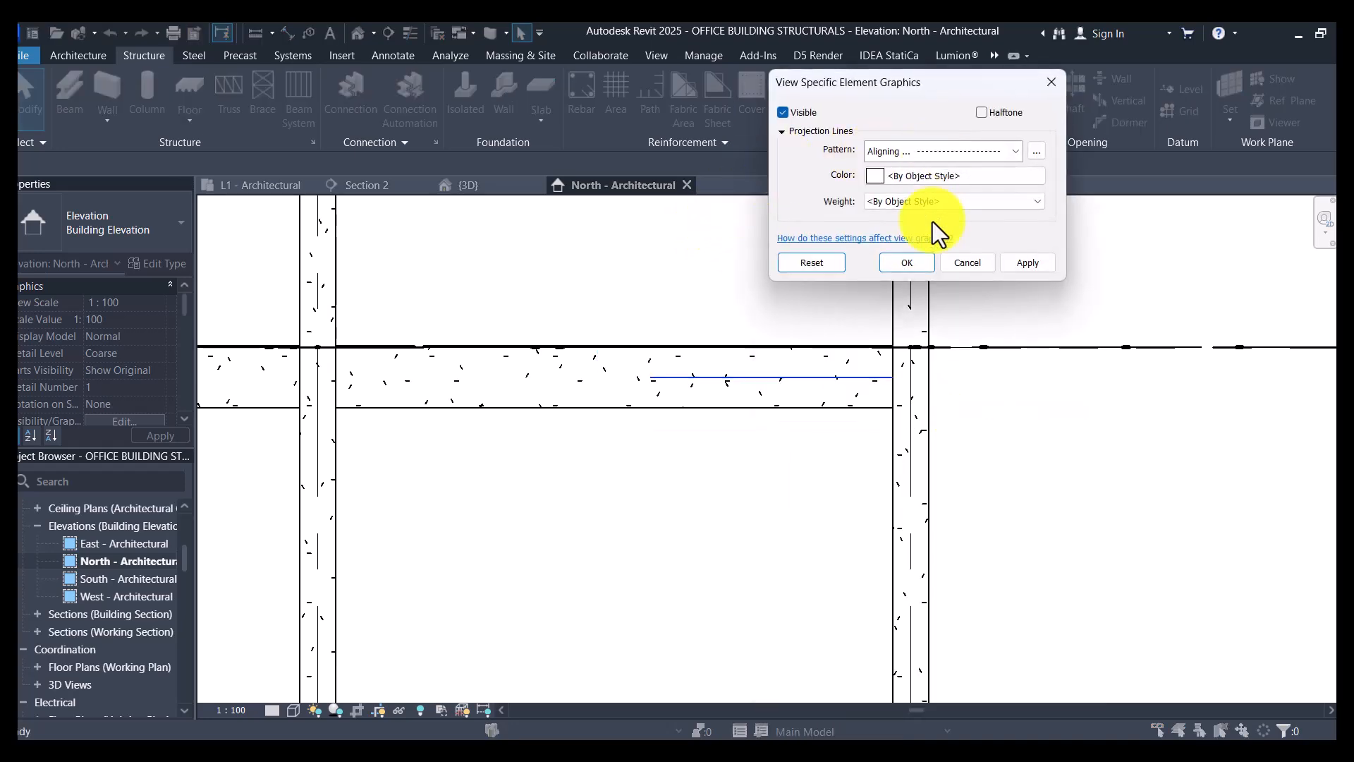
left_click(907, 262)
key("Escape")
- Compare the dashed mid-depth line of the L3 beam with the L3 Second floor level line at the grid 1 column
scroll(804, 413, "up", 3)
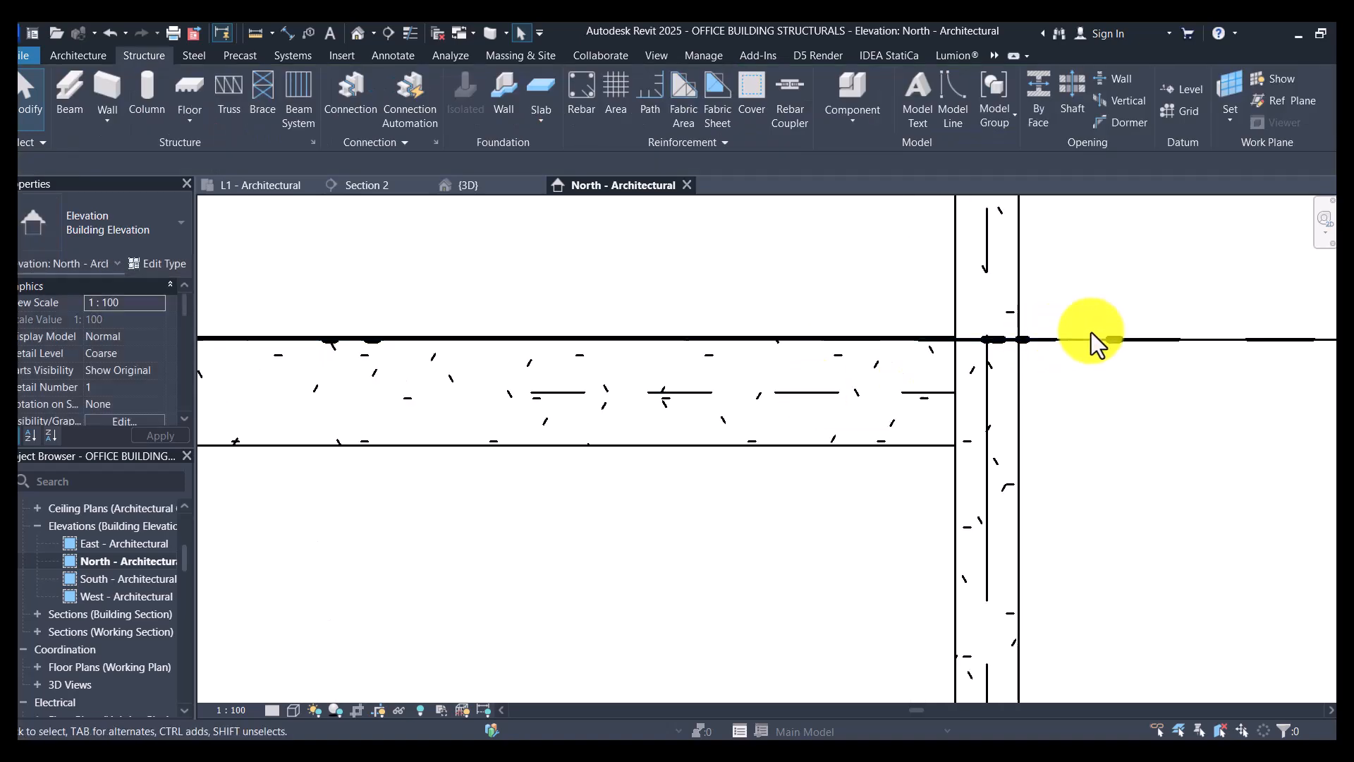
scroll(878, 357, "down", 2)
scroll(922, 375, "up", 2)
scroll(663, 446, "down", 3)
scroll(774, 406, "up", 2)
scroll(775, 406, "down", 1)
scroll(679, 415, "down", 2)
scroll(716, 436, "down", 1)
scroll(715, 435, "down", 3)
scroll(544, 454, "up", 4)
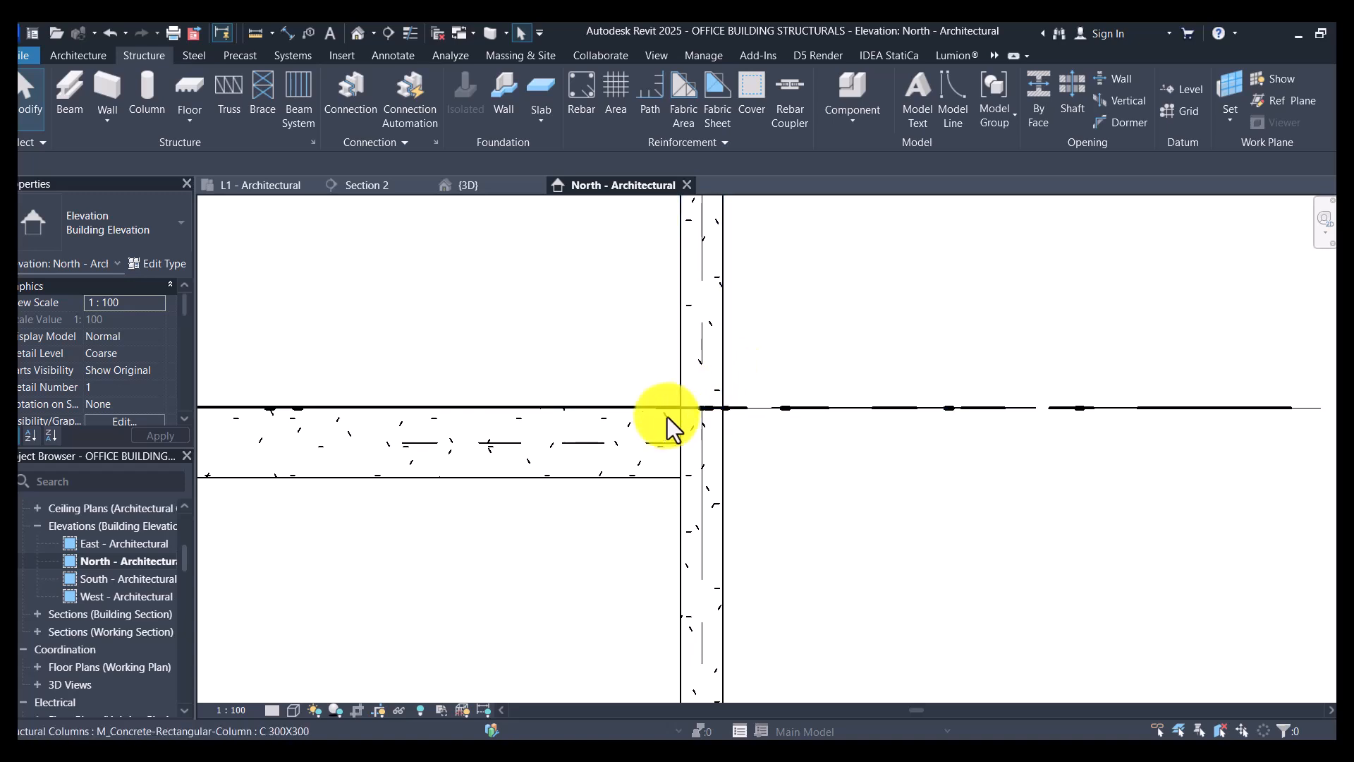
scroll(645, 444, "up", 1)
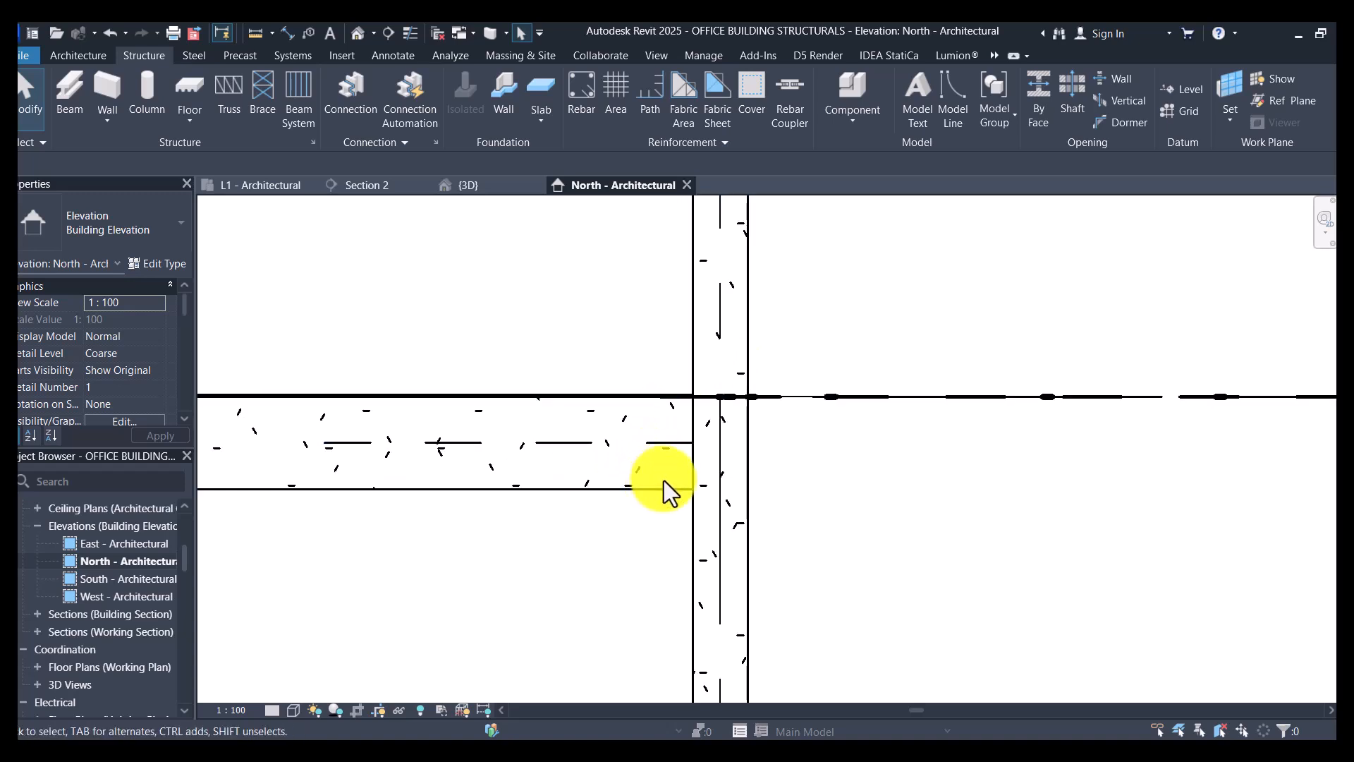
scroll(664, 480, "down", 5)
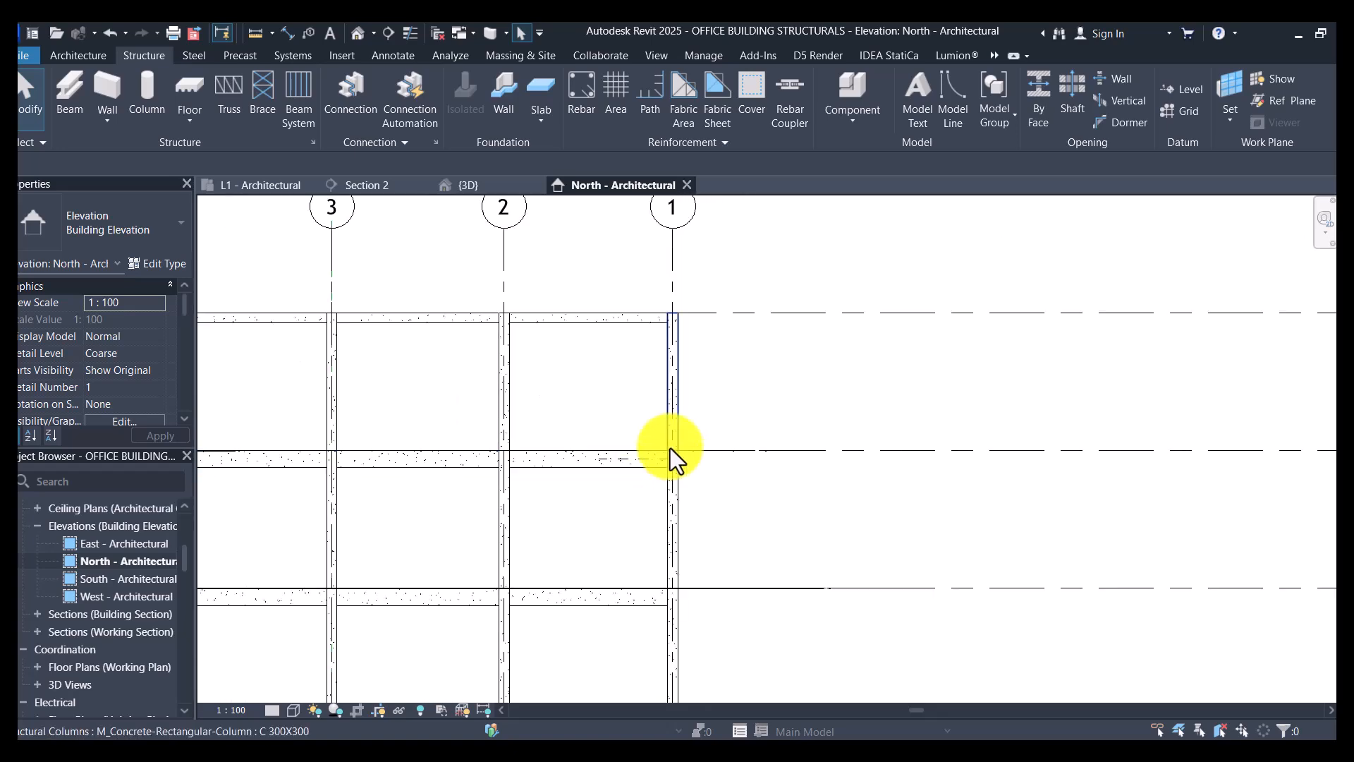
scroll(635, 429, "down", 3)
scroll(987, 451, "up", 2)
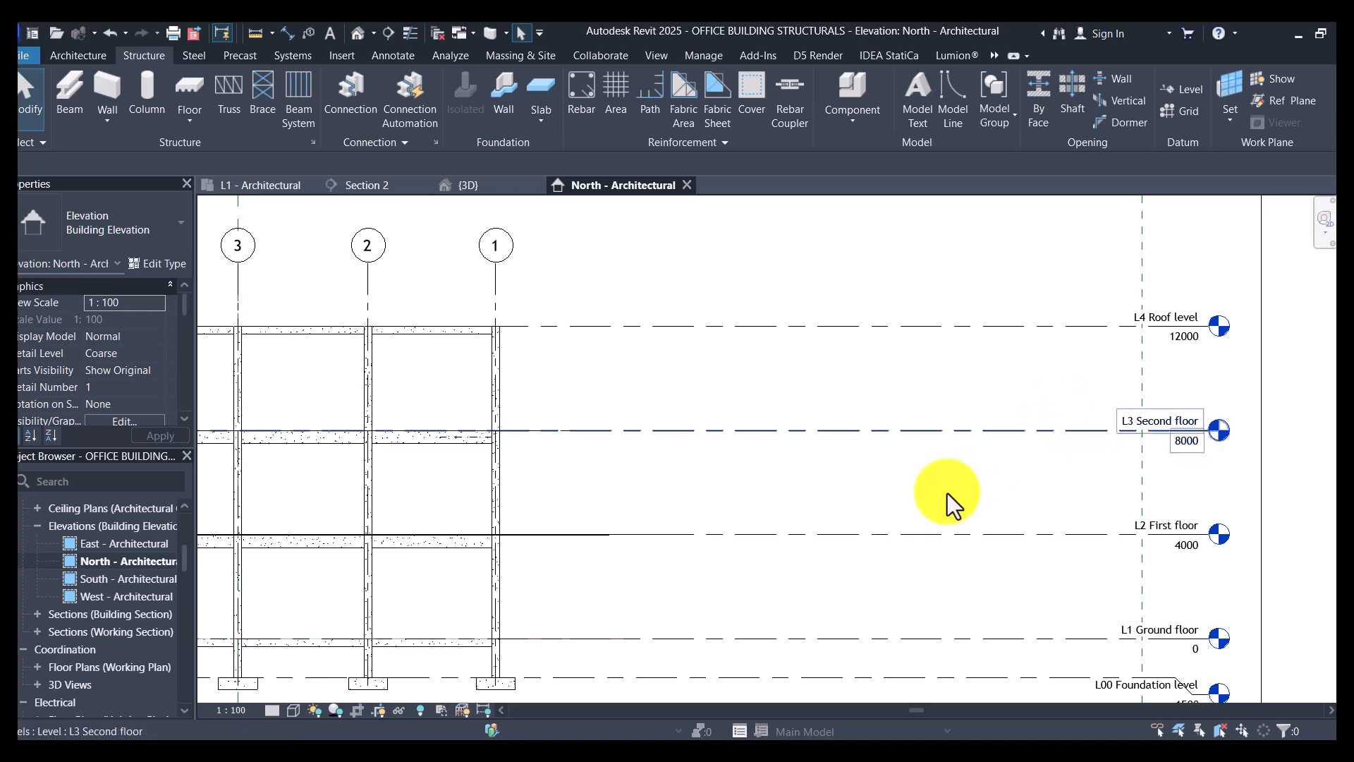
scroll(381, 427, "up", 3)
scroll(630, 431, "down", 3)
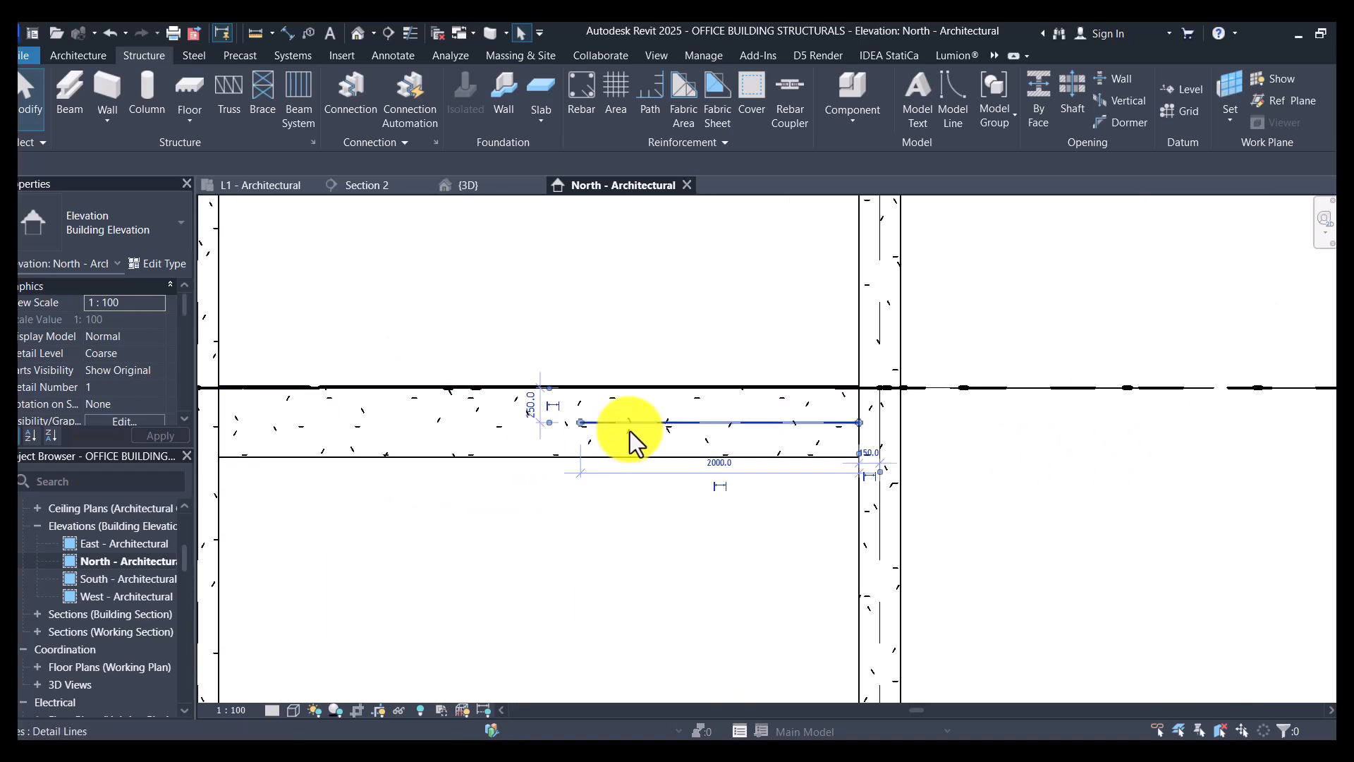
scroll(629, 430, "up", 2)
scroll(728, 456, "down", 2)
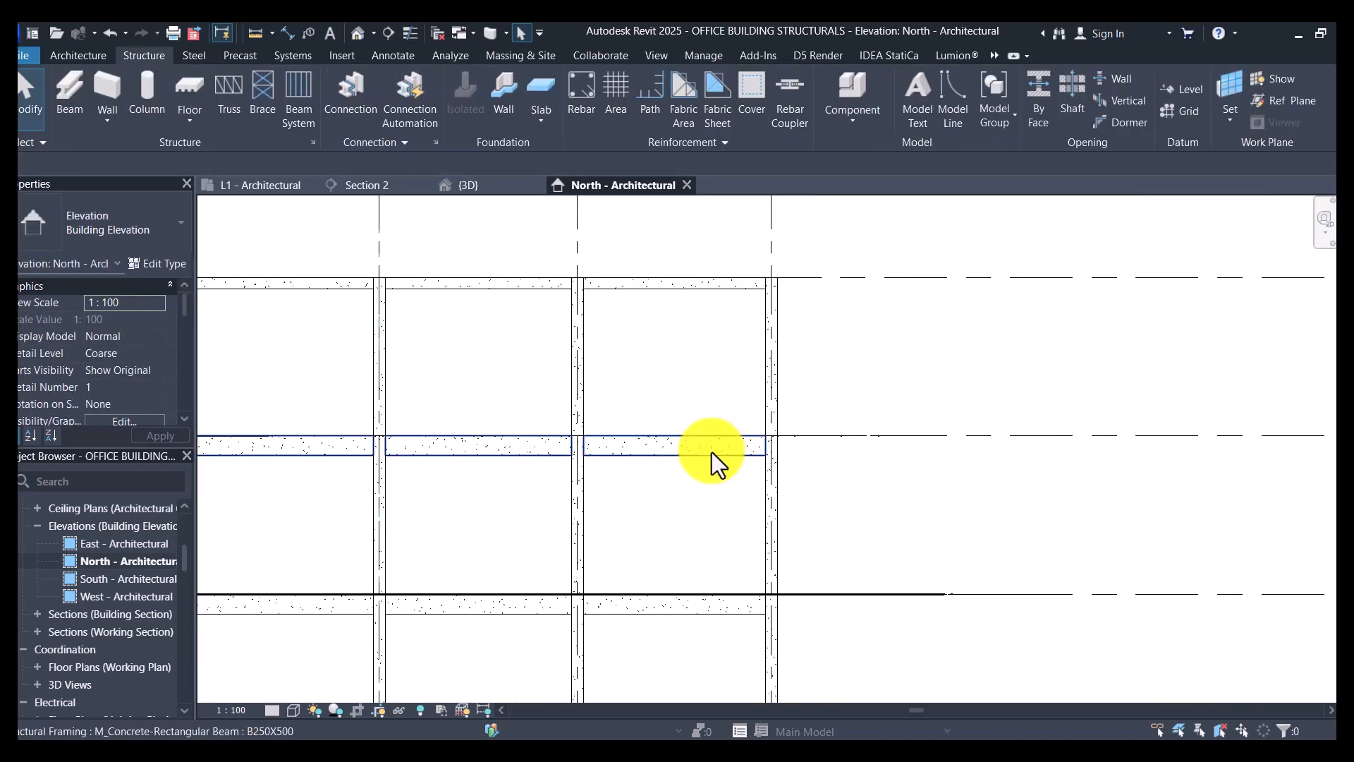
- Select all B250X500 beam instances on the L2 and L3 floors and set their z Justification to Center
left_click(713, 451)
key("s")
key("a")
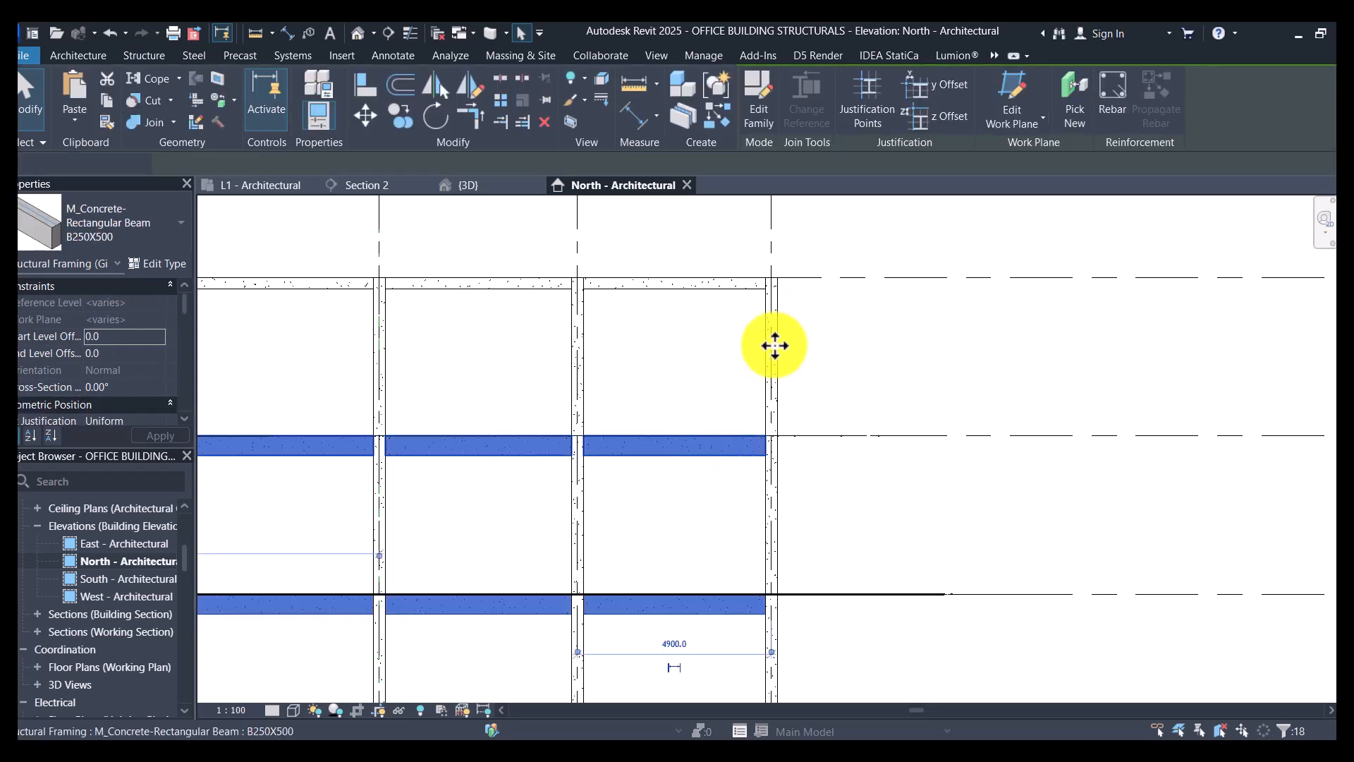
scroll(774, 346, "down", 2)
scroll(96, 392, "down", 2)
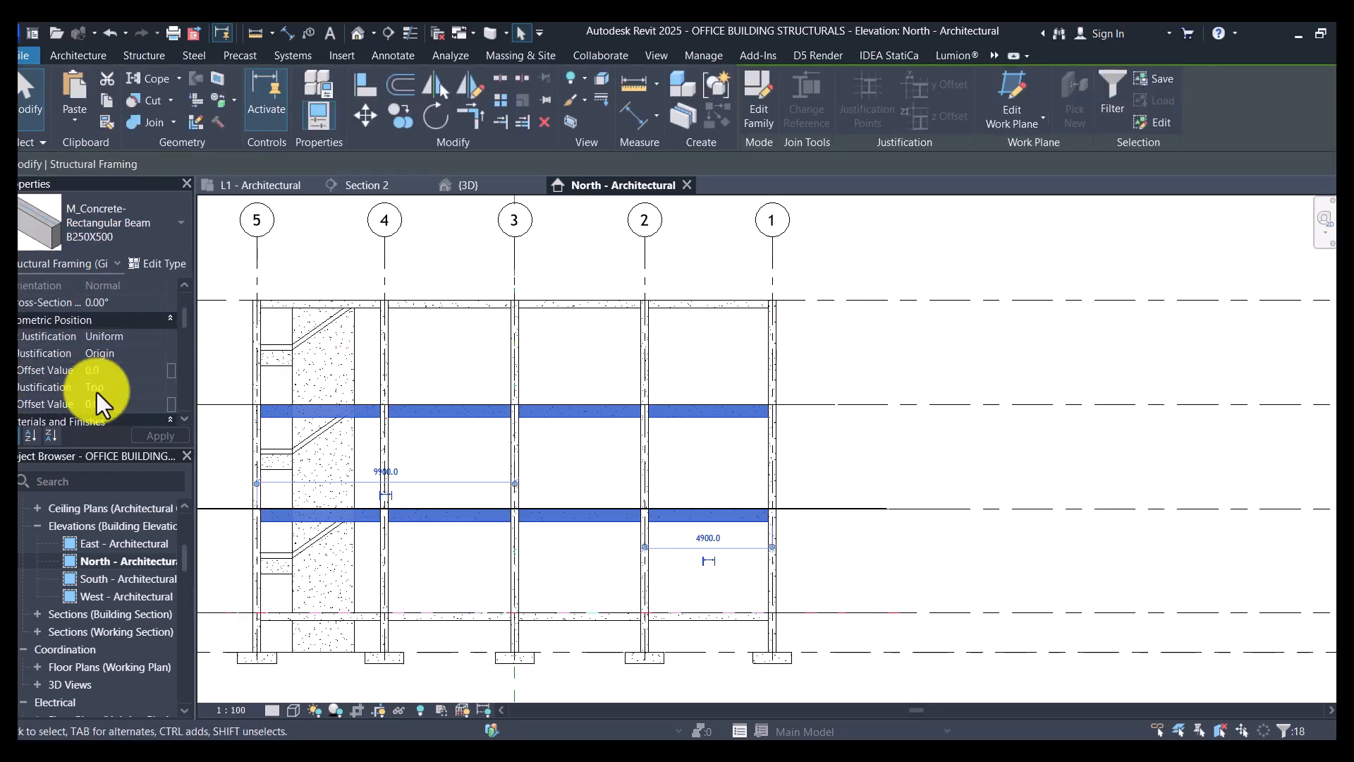
left_click(162, 388)
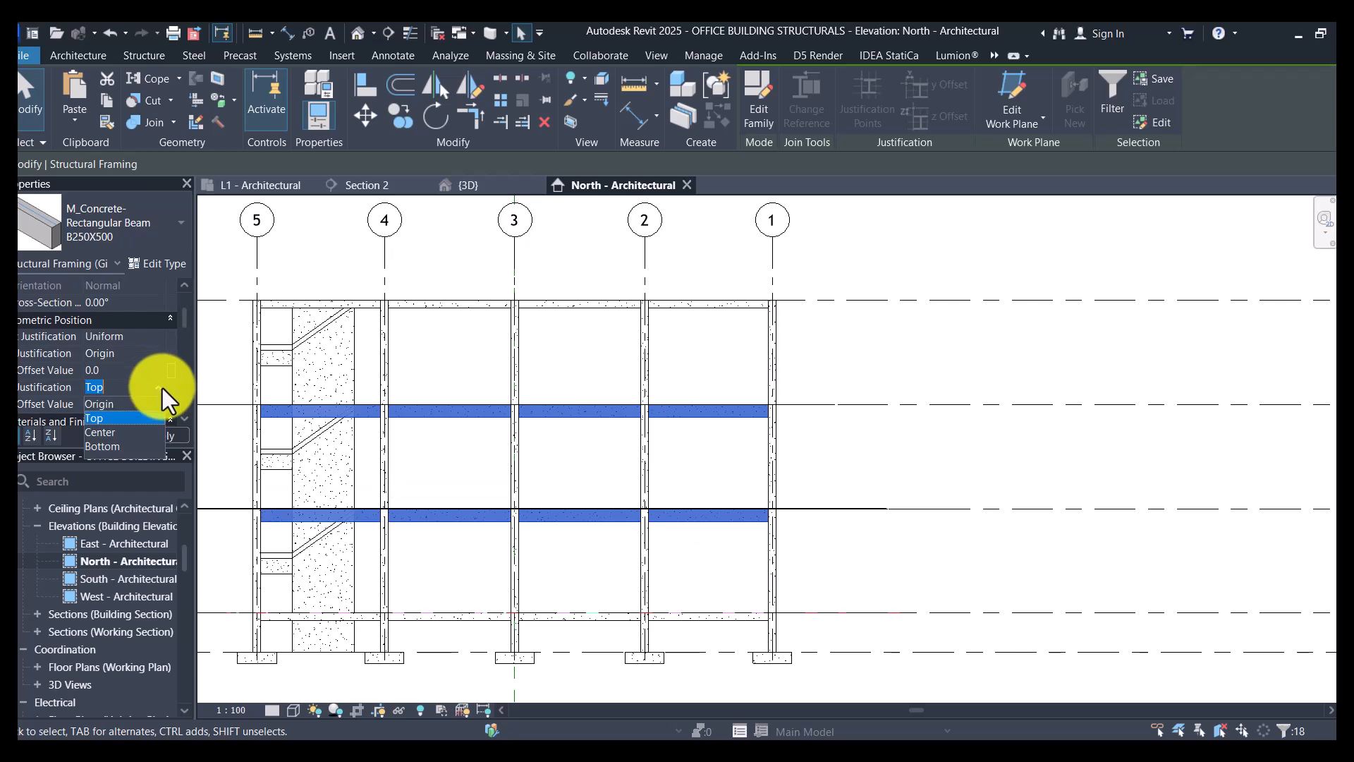
left_click(106, 432)
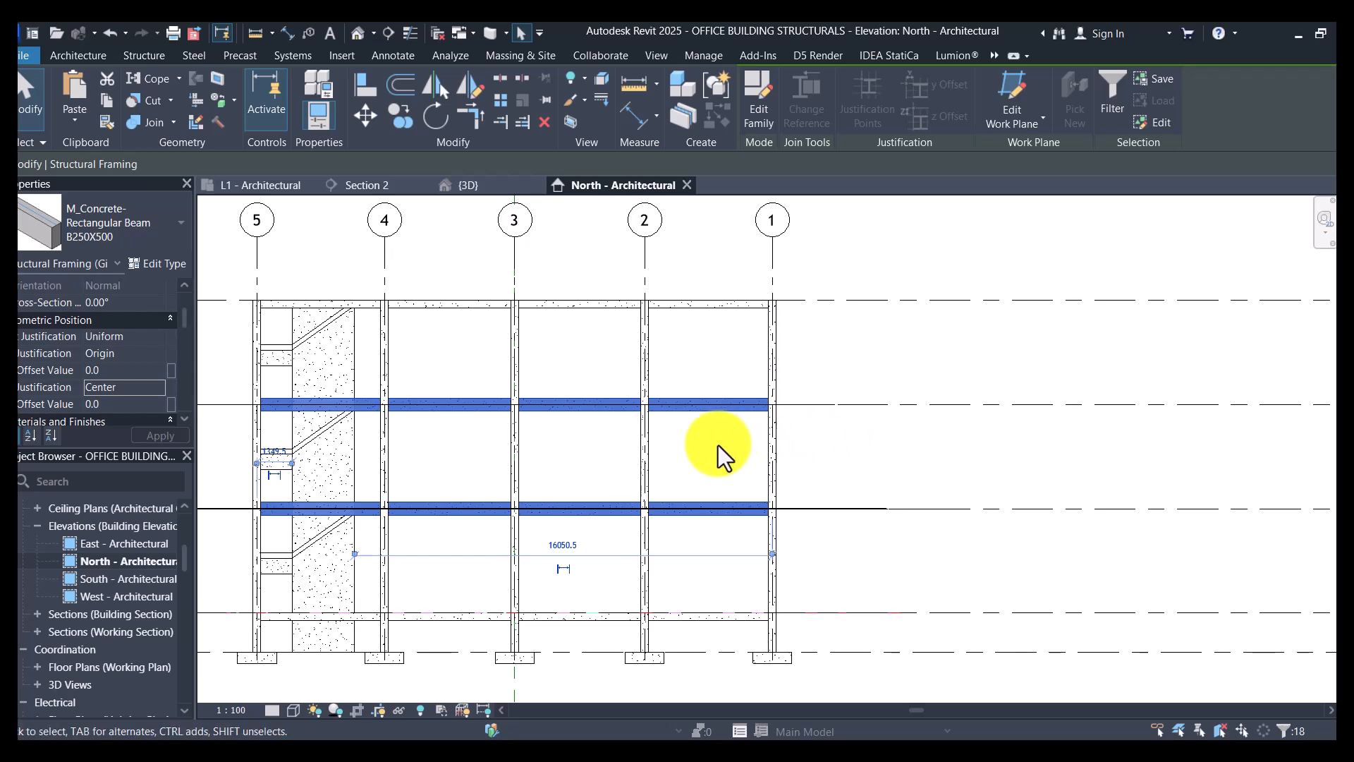
- Hide the category of the imported L2 - FIRST FLOOR DWG in the North elevation
key("Escape")
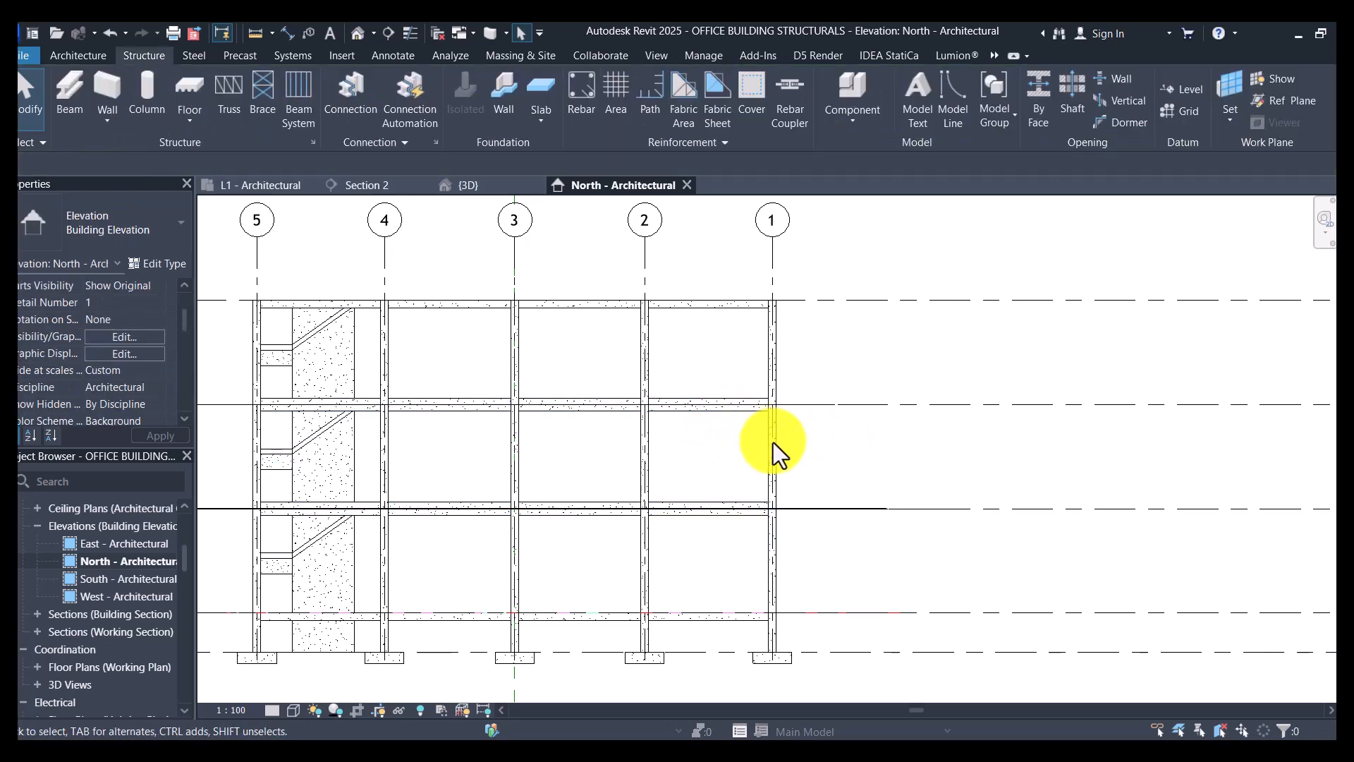
left_click(821, 513)
scroll(820, 515, "up", 3)
scroll(798, 511, "up", 1)
key("Escape")
left_click(750, 501)
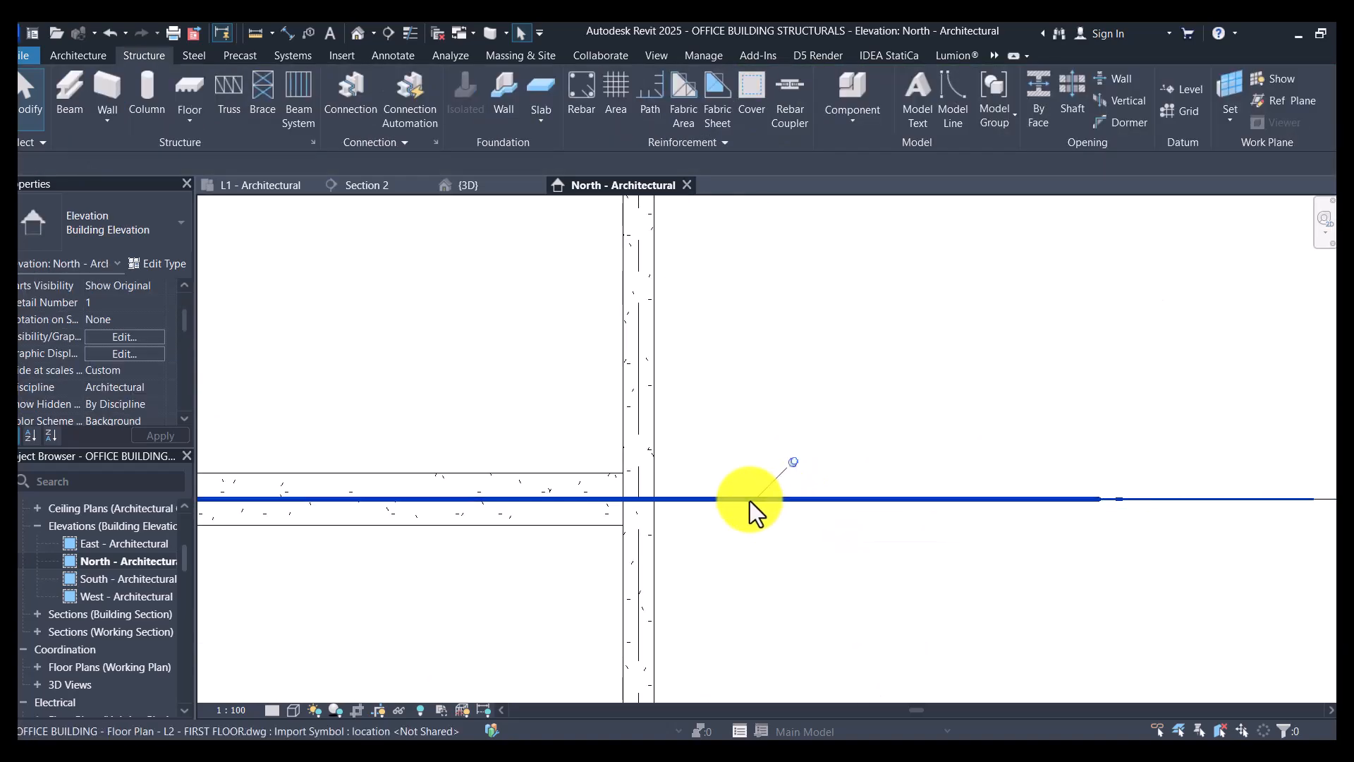
right_click(750, 501)
mouse_move(921, 147)
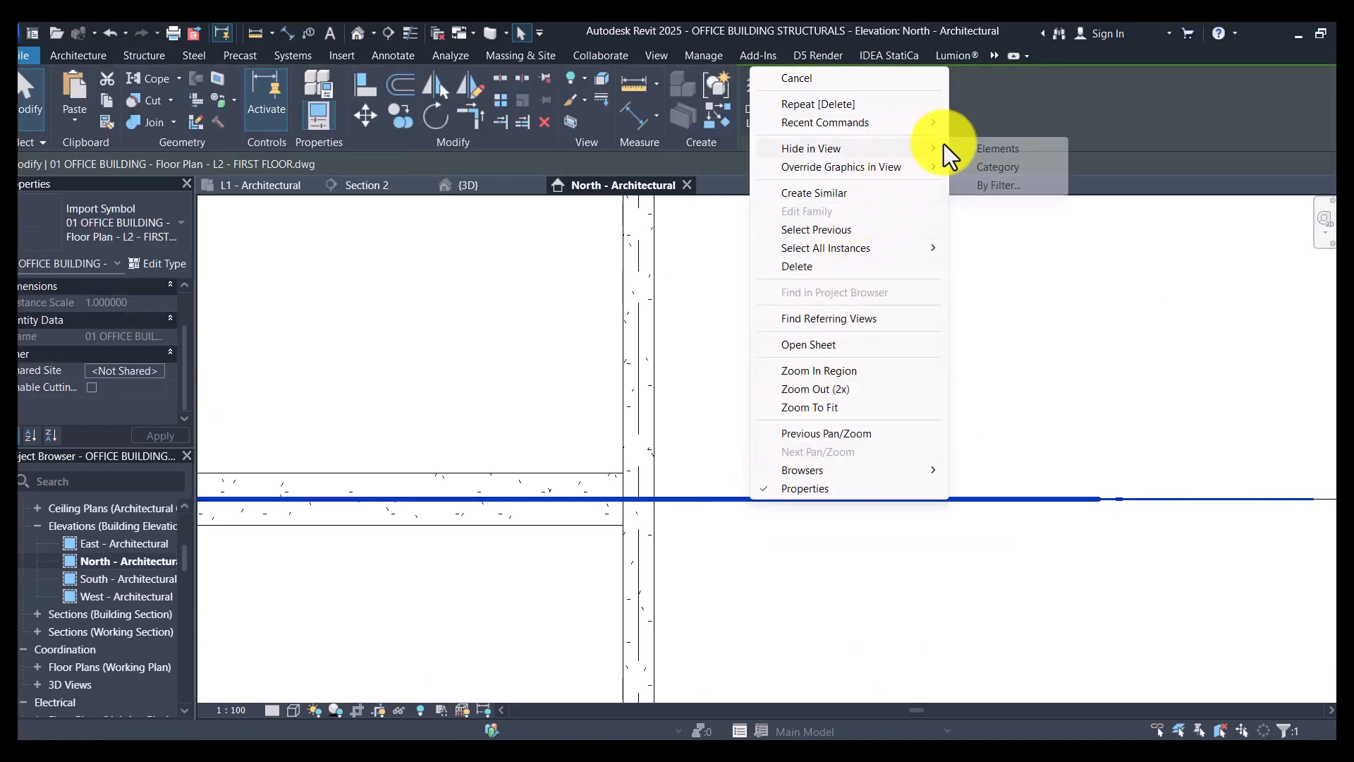
left_click(989, 167)
scroll(777, 437, "down", 4)
scroll(782, 385, "up", 4)
scroll(877, 386, "up", 1)
left_click(877, 385)
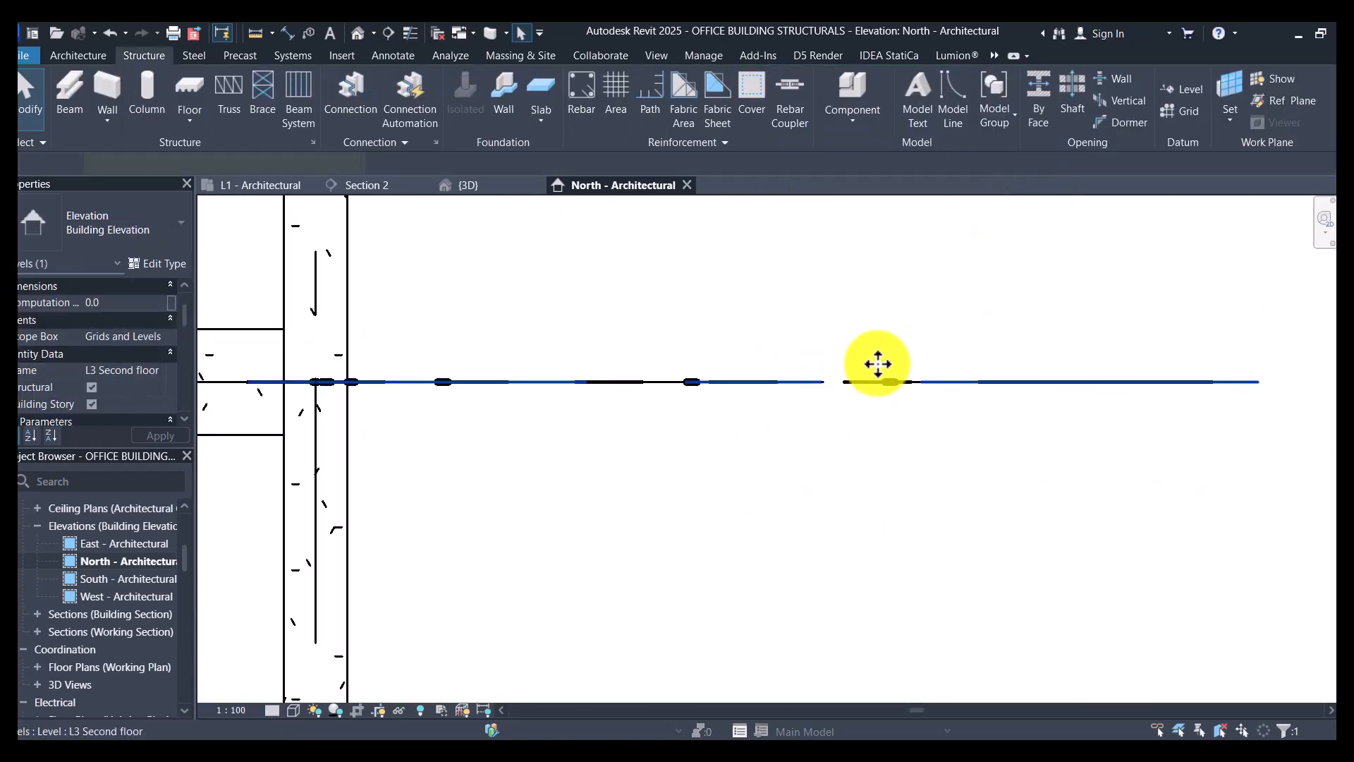
scroll(875, 362, "down", 4)
left_click(820, 421)
- Select all instances of the Ground beams type and set their z Justification to Center
scroll(701, 543, "down", 4)
scroll(697, 585, "up", 3)
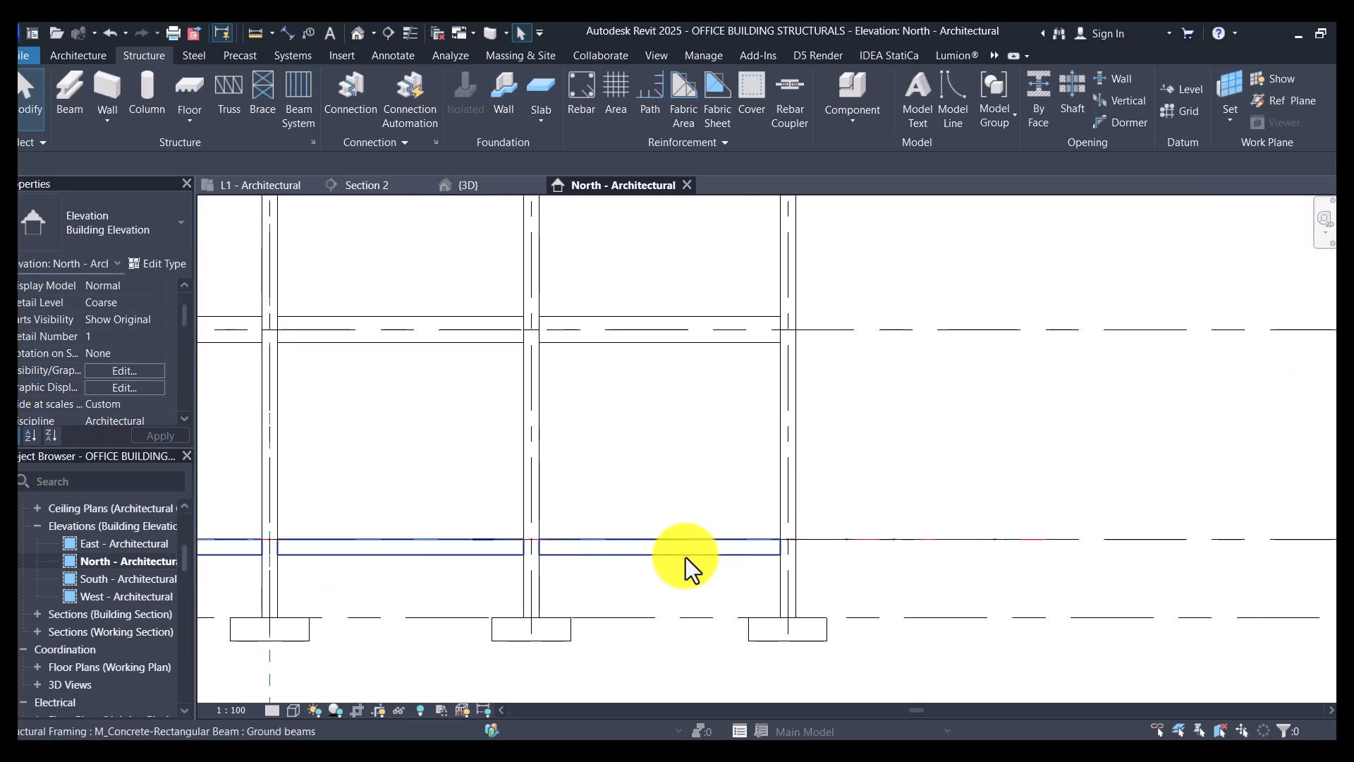
left_click(688, 554)
left_click(688, 556)
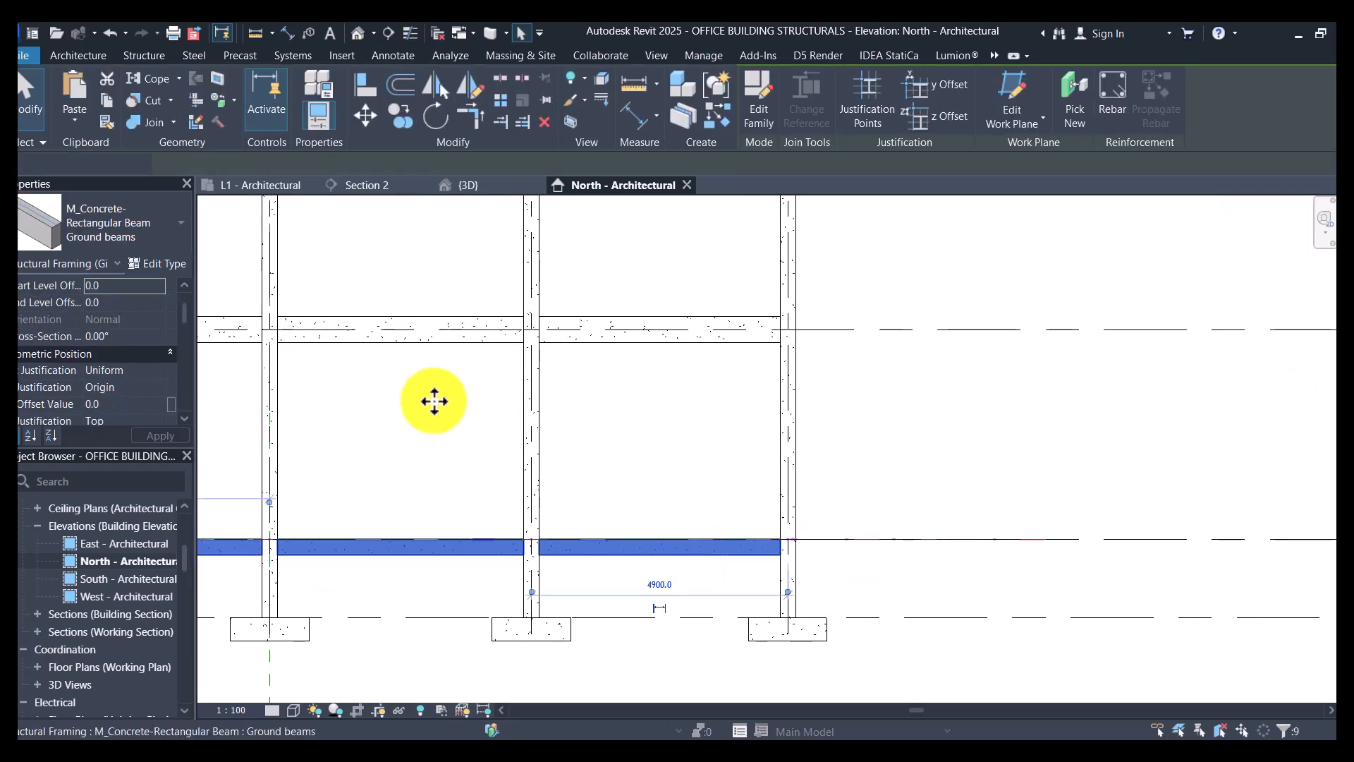
scroll(151, 413, "down", 1)
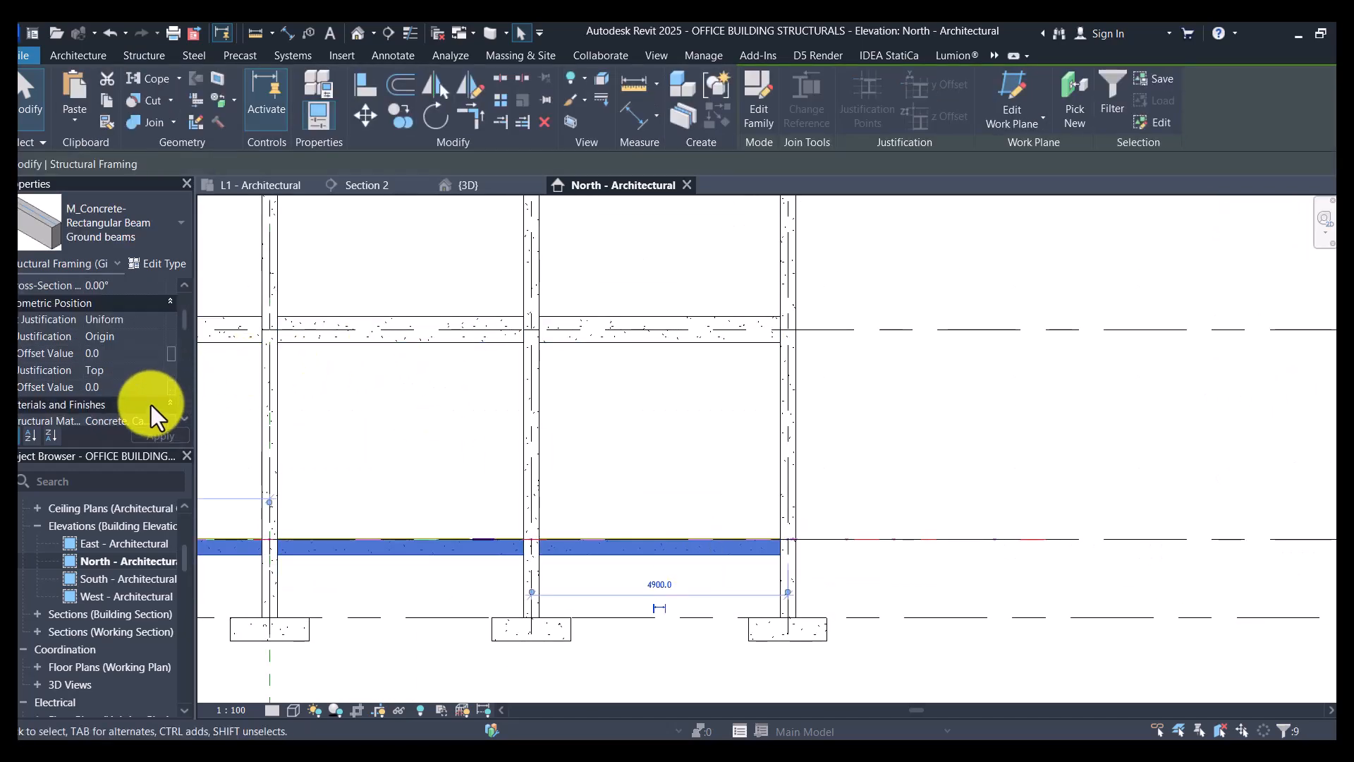
left_click(158, 371)
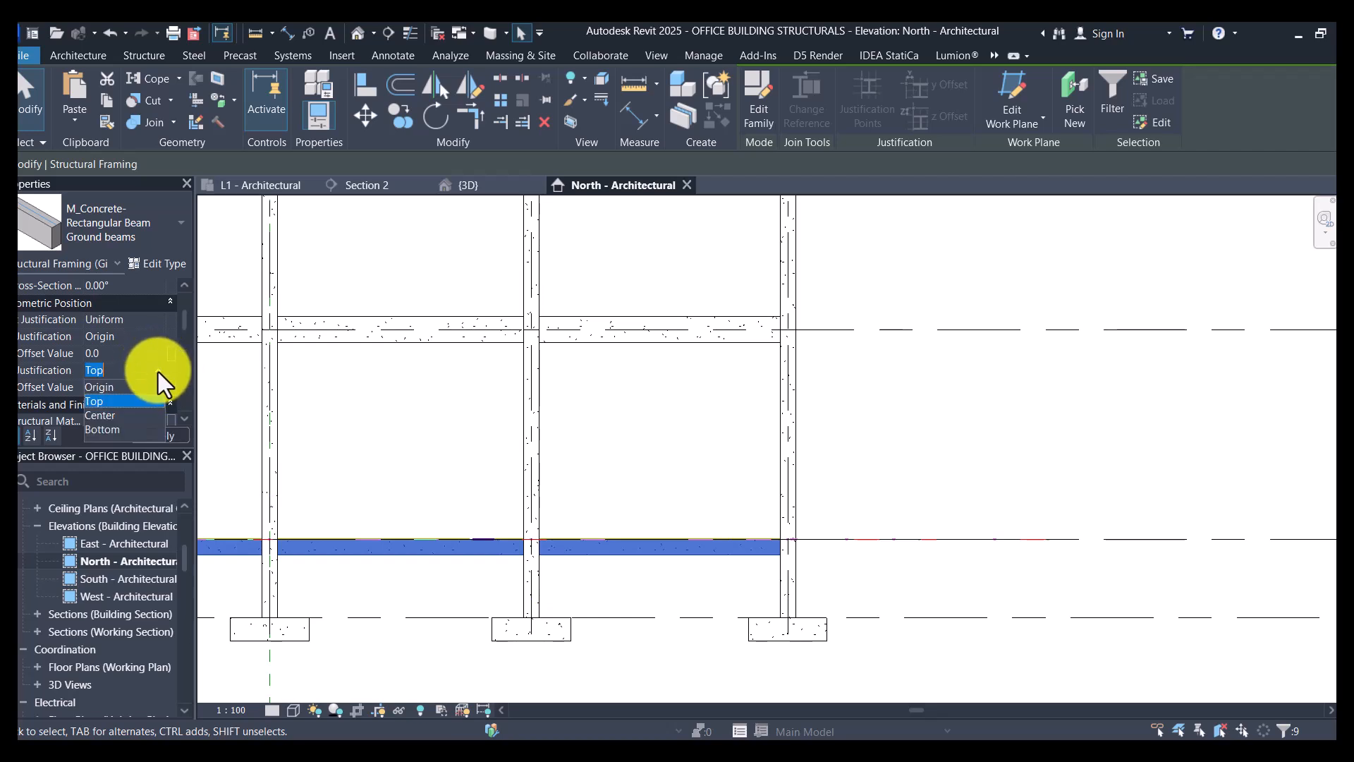
left_click(106, 416)
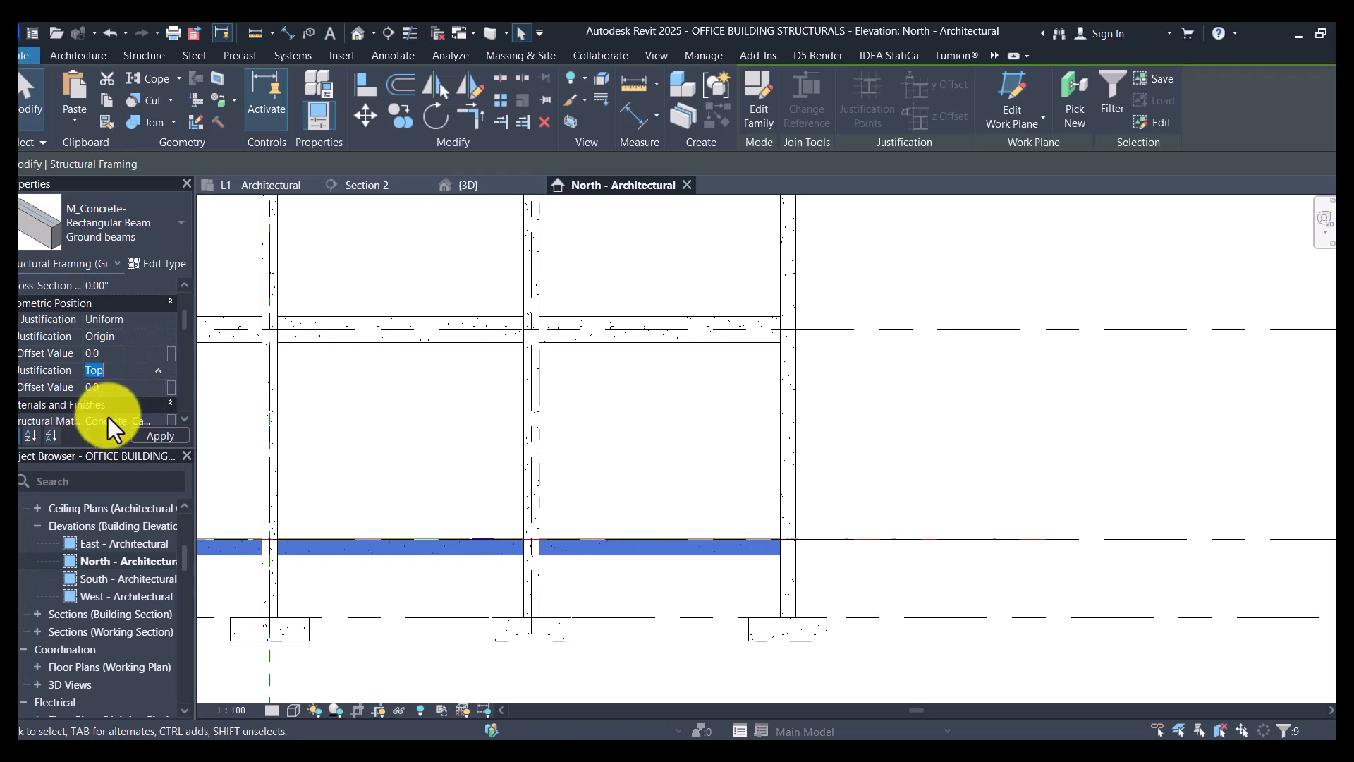
- Select all Ring Beam 200x300 instances in the project and set their z Justification to Center
scroll(744, 353, "down", 4)
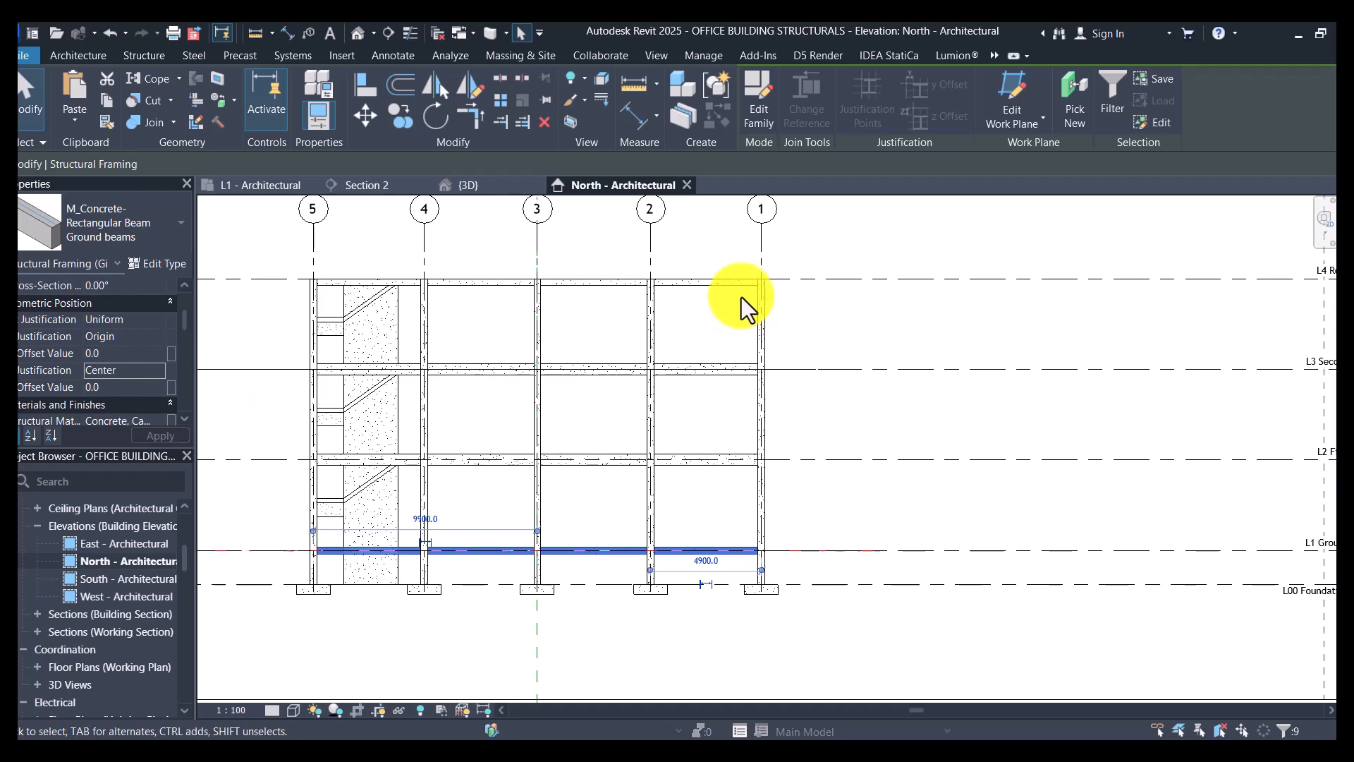
scroll(744, 289, "up", 2)
left_click(748, 275)
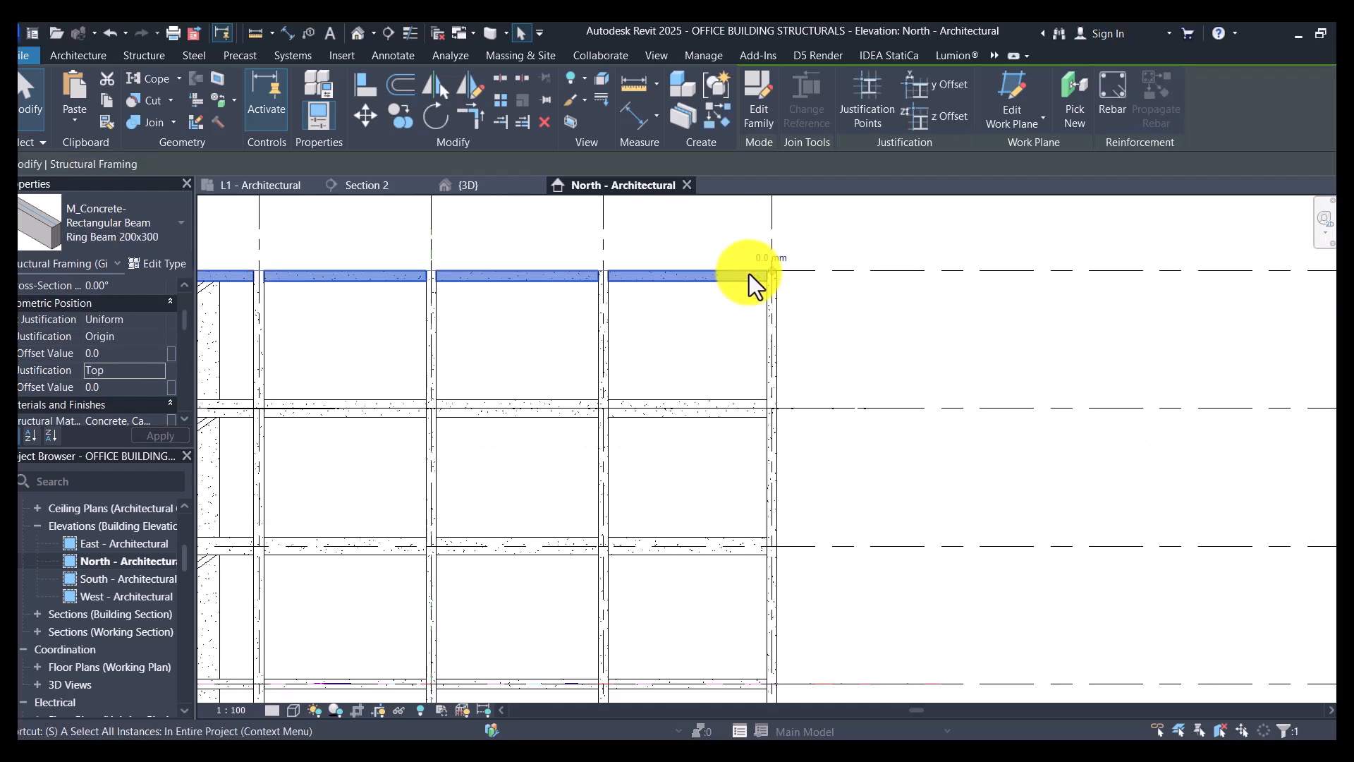
left_click(155, 371)
left_click(112, 417)
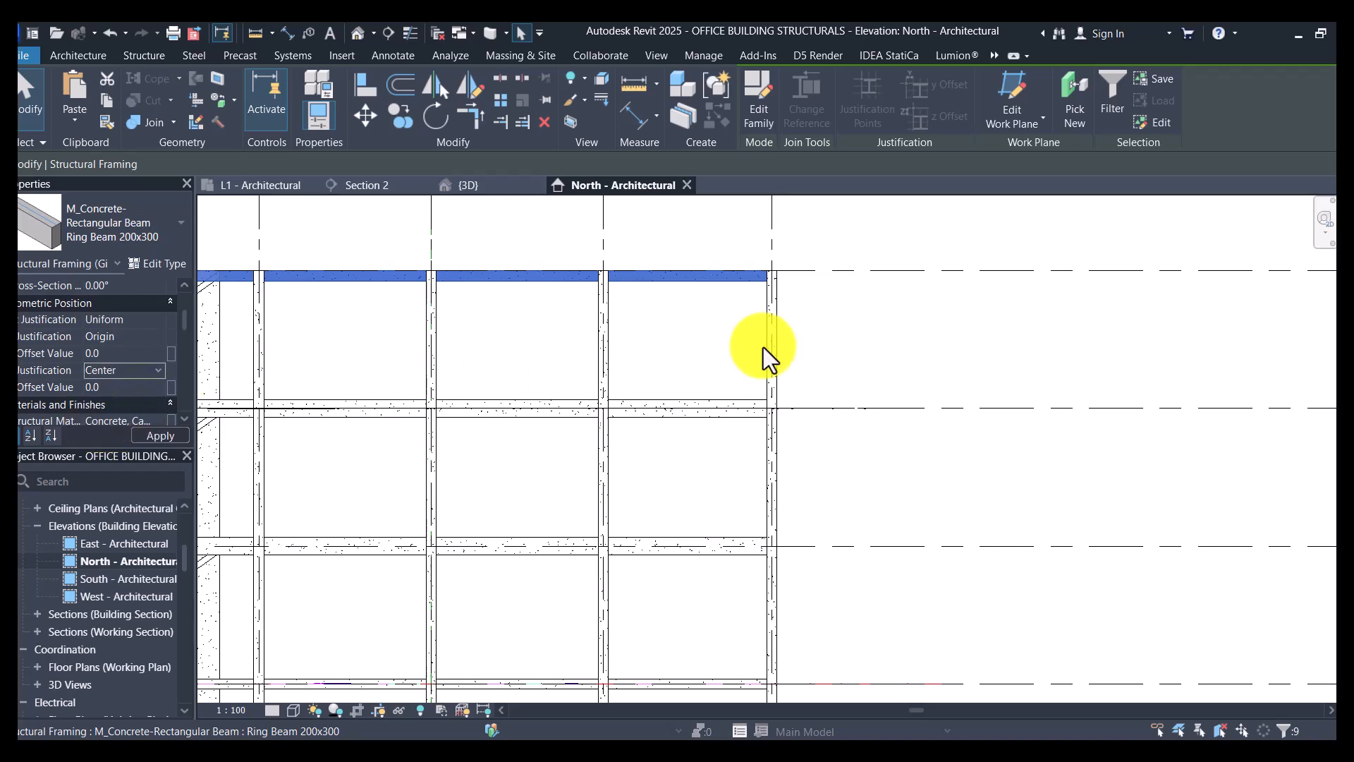
left_click(878, 326)
- Switch to the default 3D view and hide the Views Overall scope box element in it
scroll(879, 329, "down", 2)
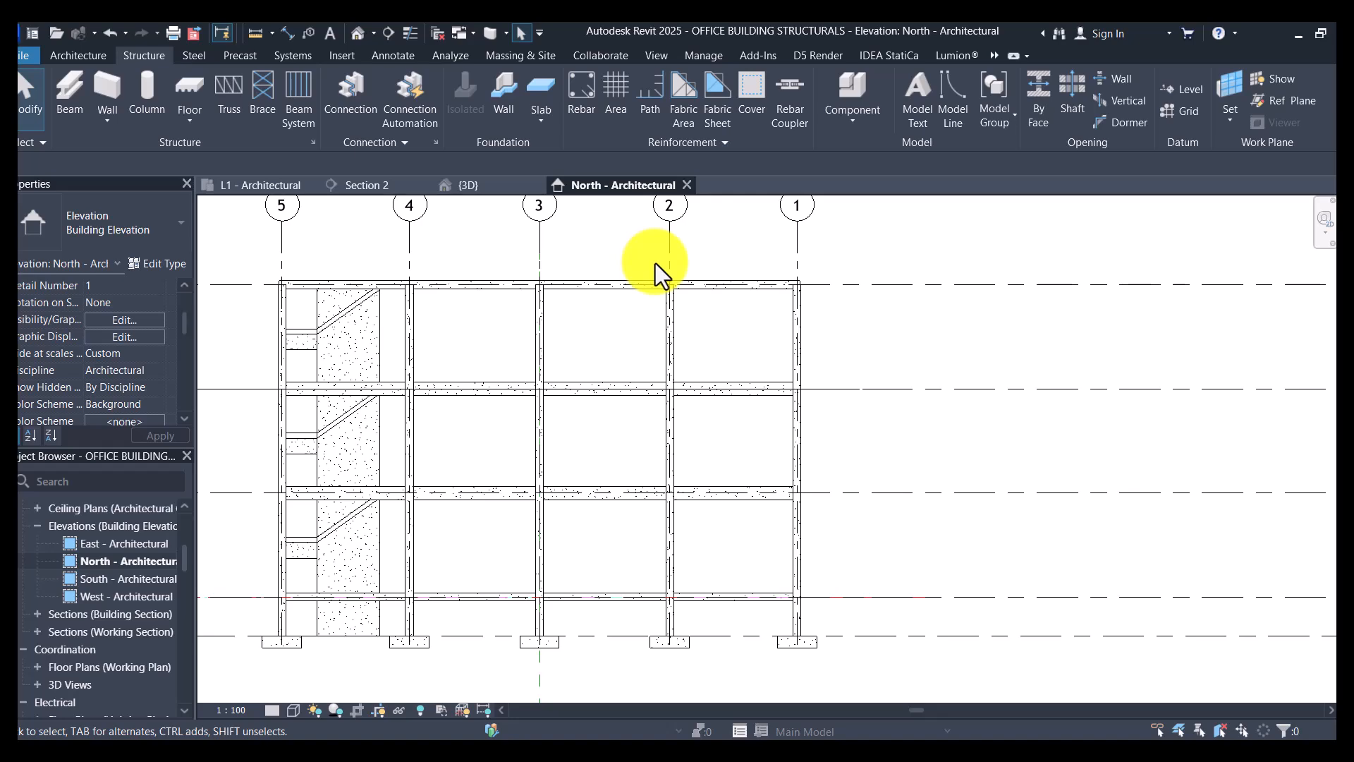
scroll(666, 246, "down", 2)
left_click(358, 33)
scroll(456, 444, "down", 2)
scroll(624, 443, "up", 1)
scroll(623, 443, "down", 3)
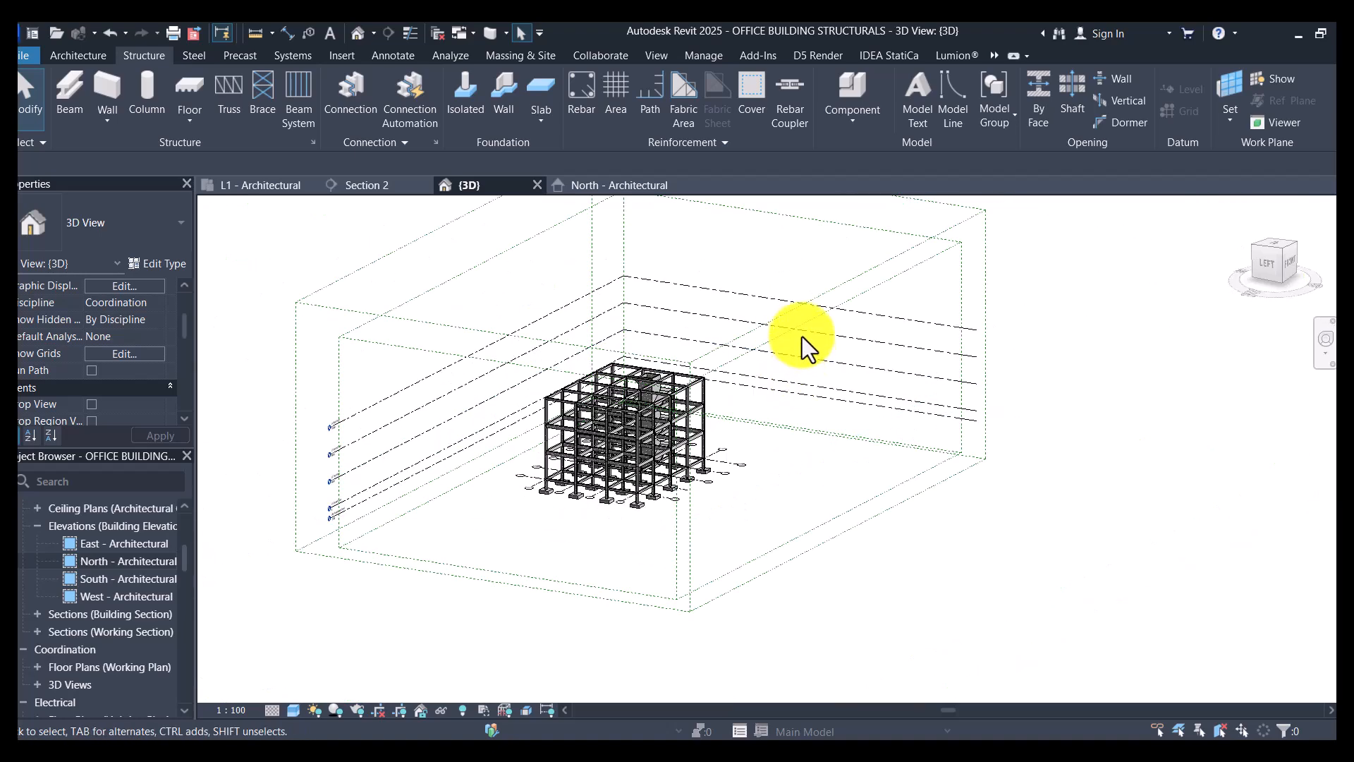
left_click(802, 309)
right_click(802, 309)
mouse_move(922, 350)
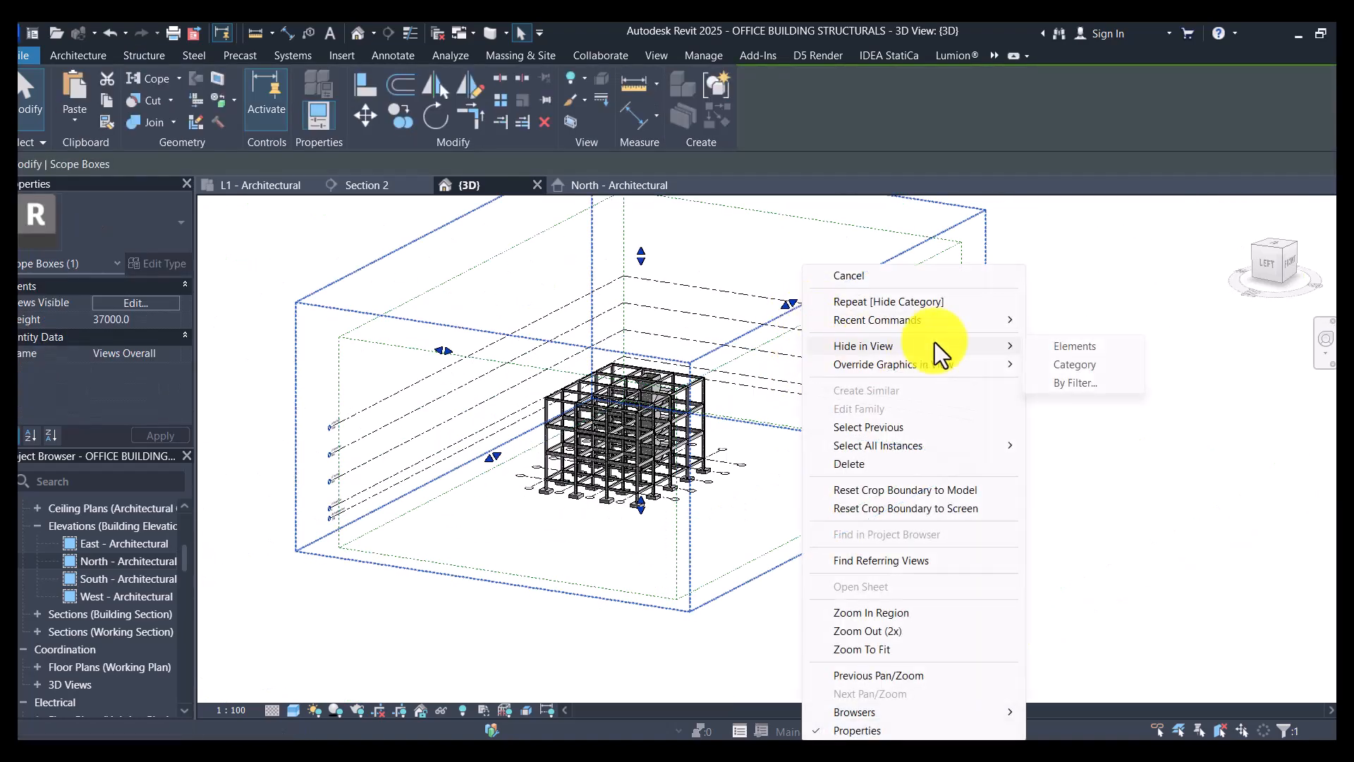
left_click(1065, 341)
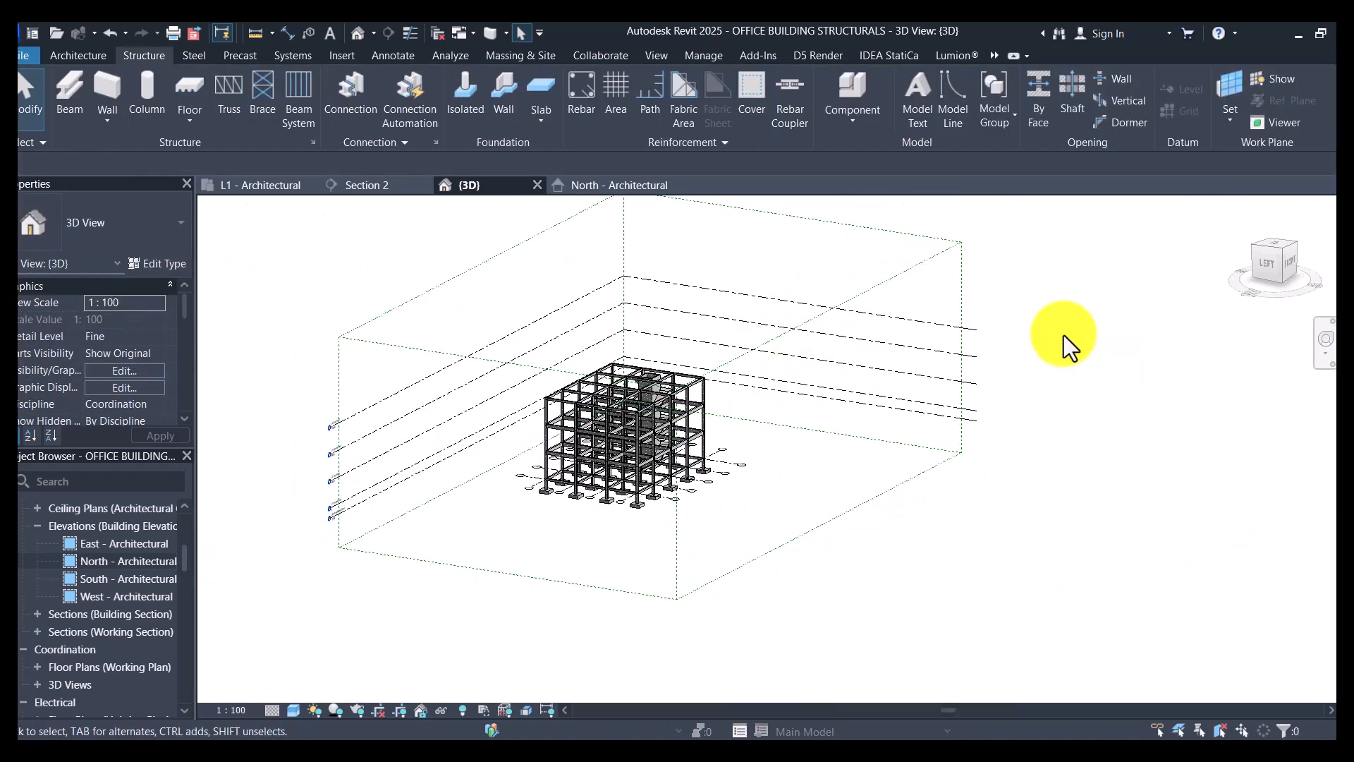
- Hide the Grids and Levels scope box element in the 3D view
left_click(920, 262)
right_click(920, 263)
mouse_move(988, 343)
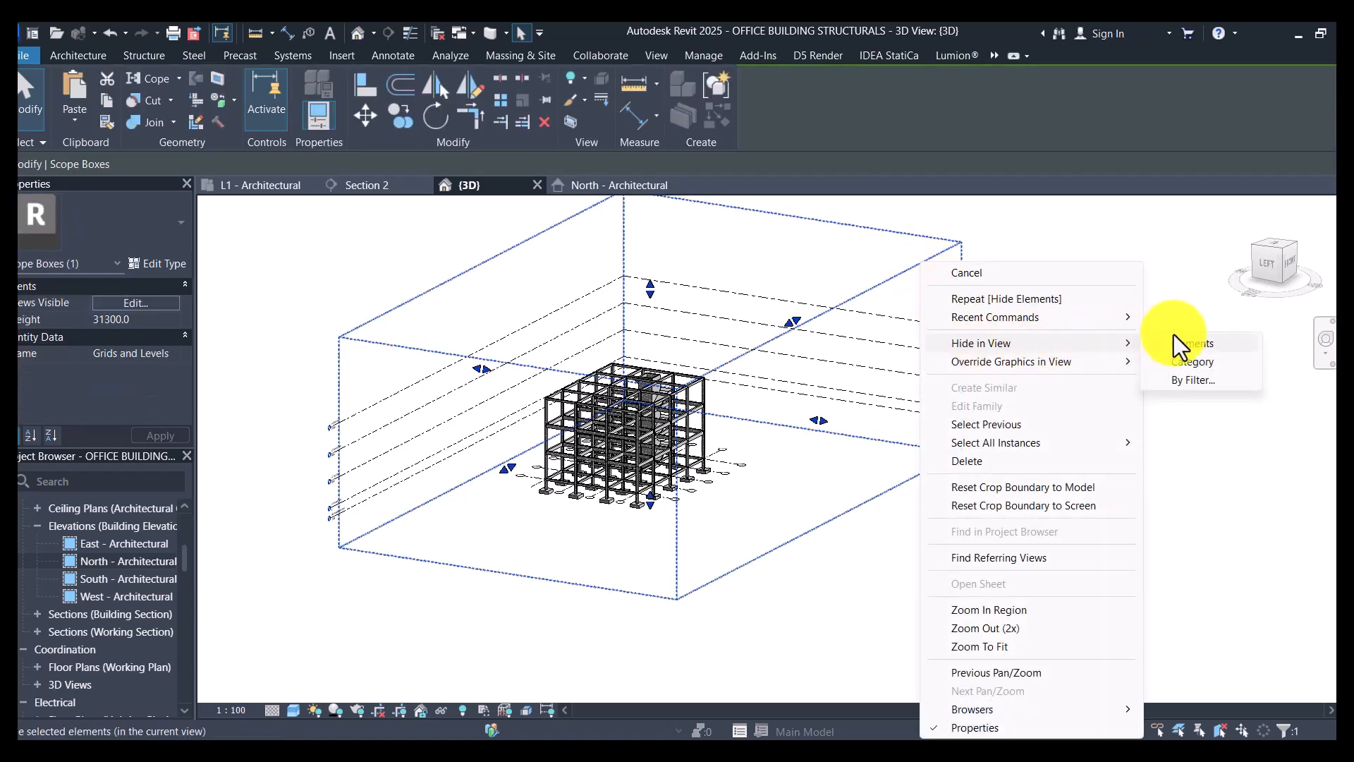
left_click(1192, 344)
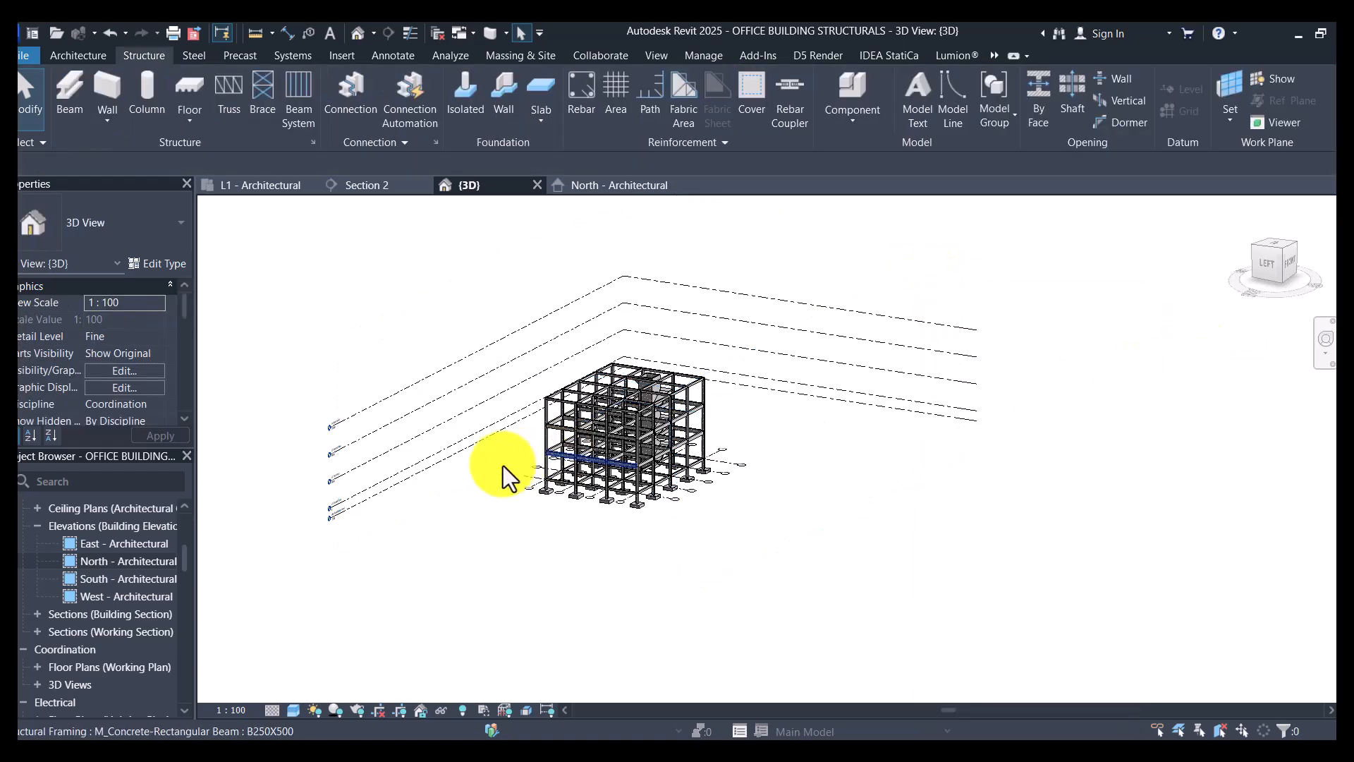
- Open the Physical to Analytical for Buildings script in Analytical Automation
scroll(493, 480, "up", 3)
middle_click_drag(508, 539, 427, 571, "shift")
scroll(705, 557, "down", 2)
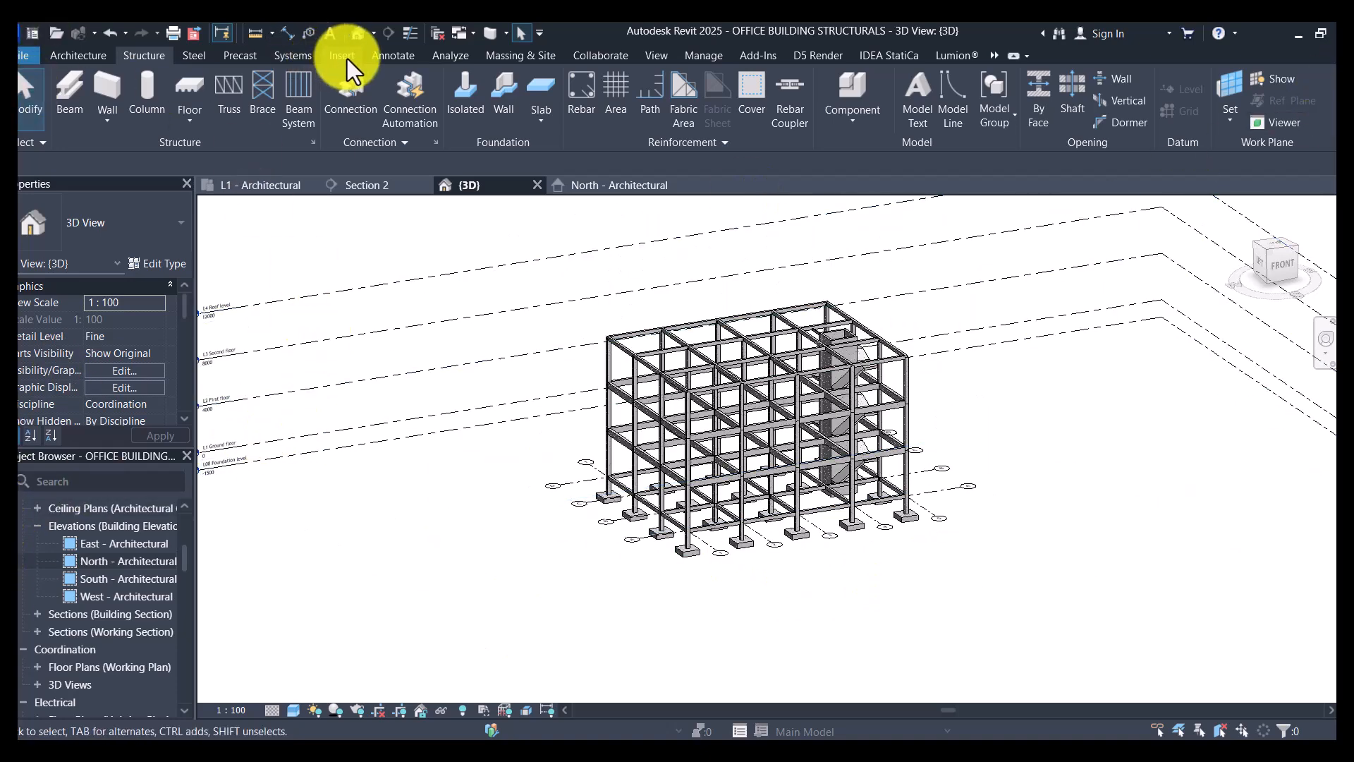
left_click(448, 60)
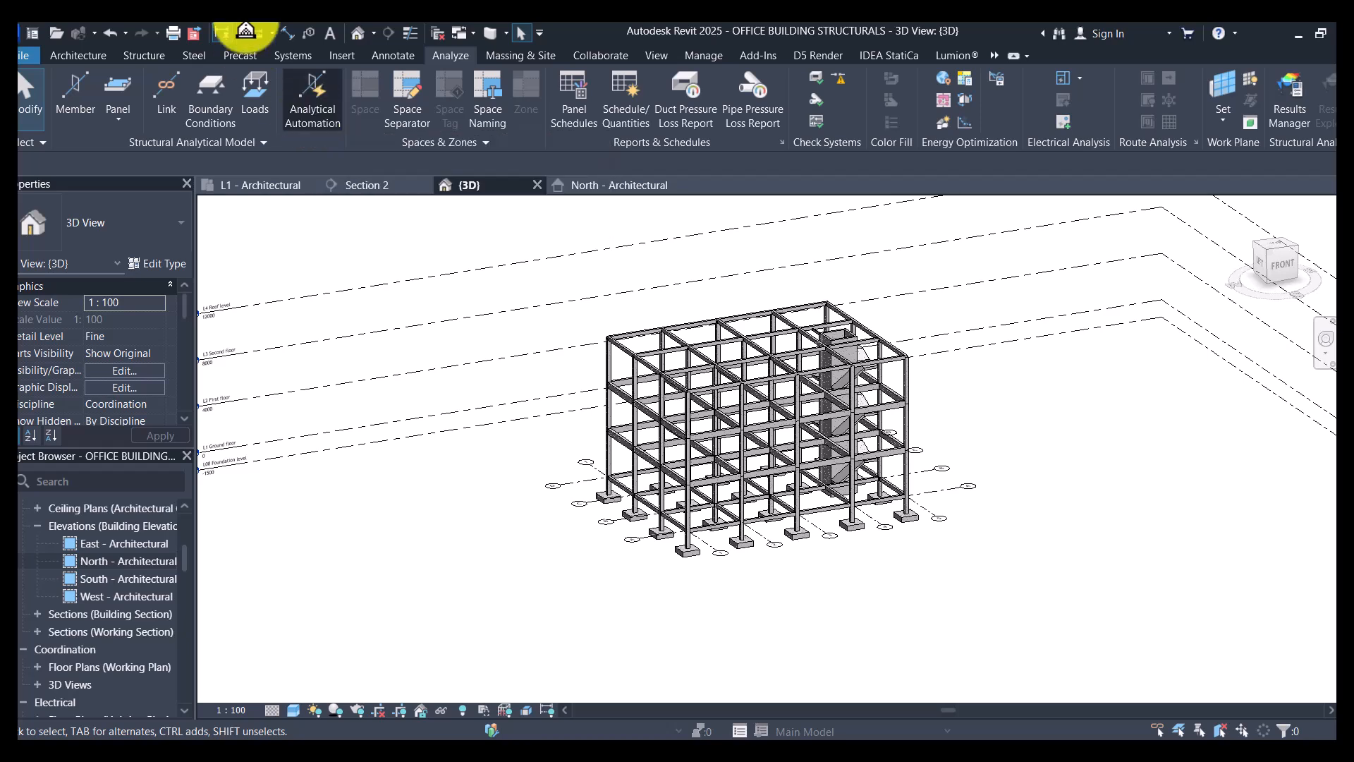
left_click(279, 113)
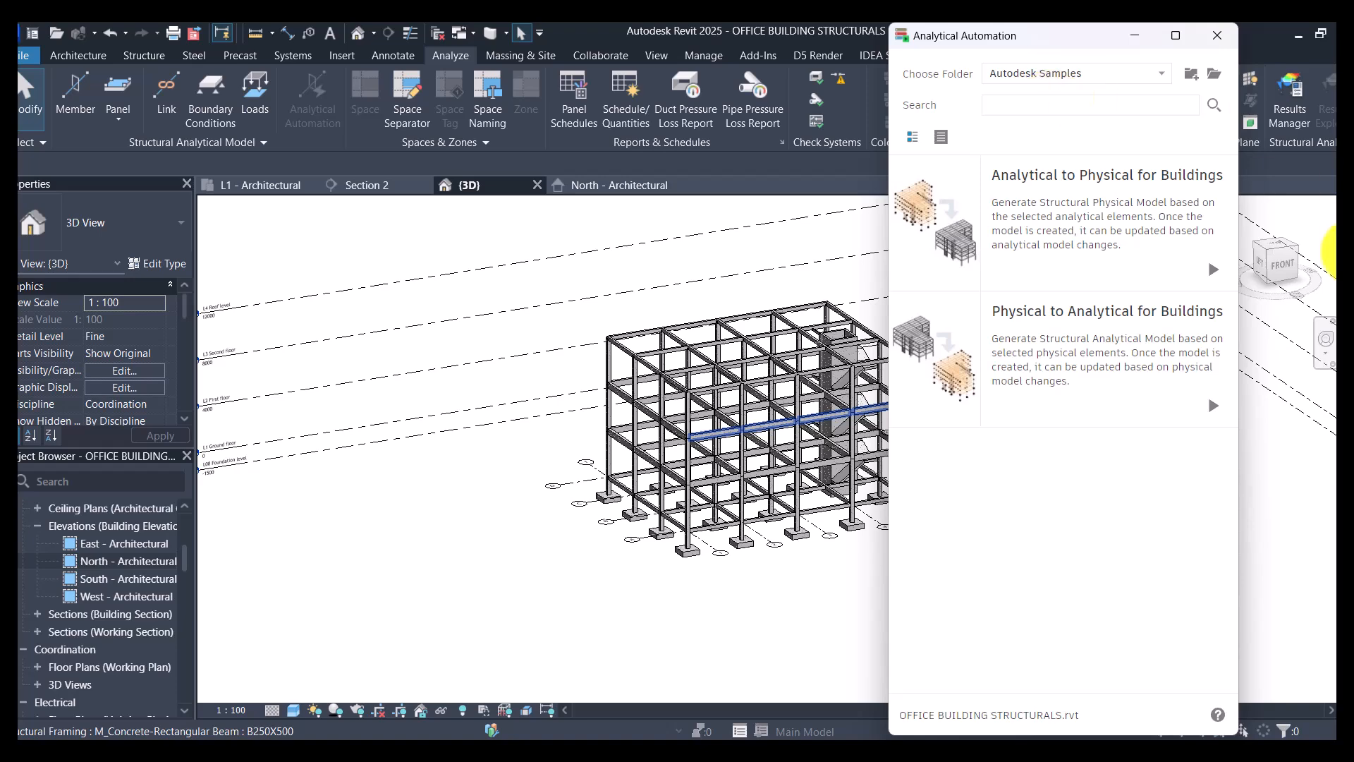
mouse_move(1094, 361)
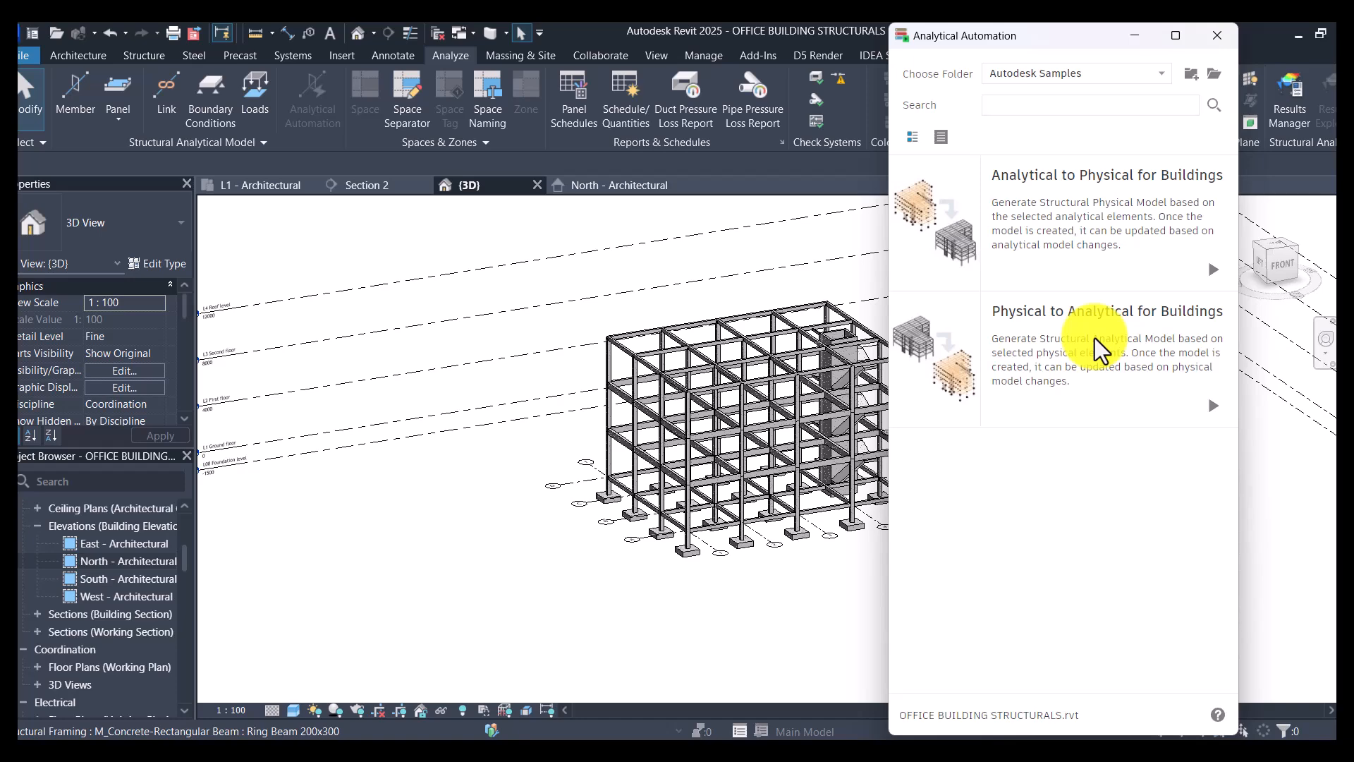
left_click(1094, 337)
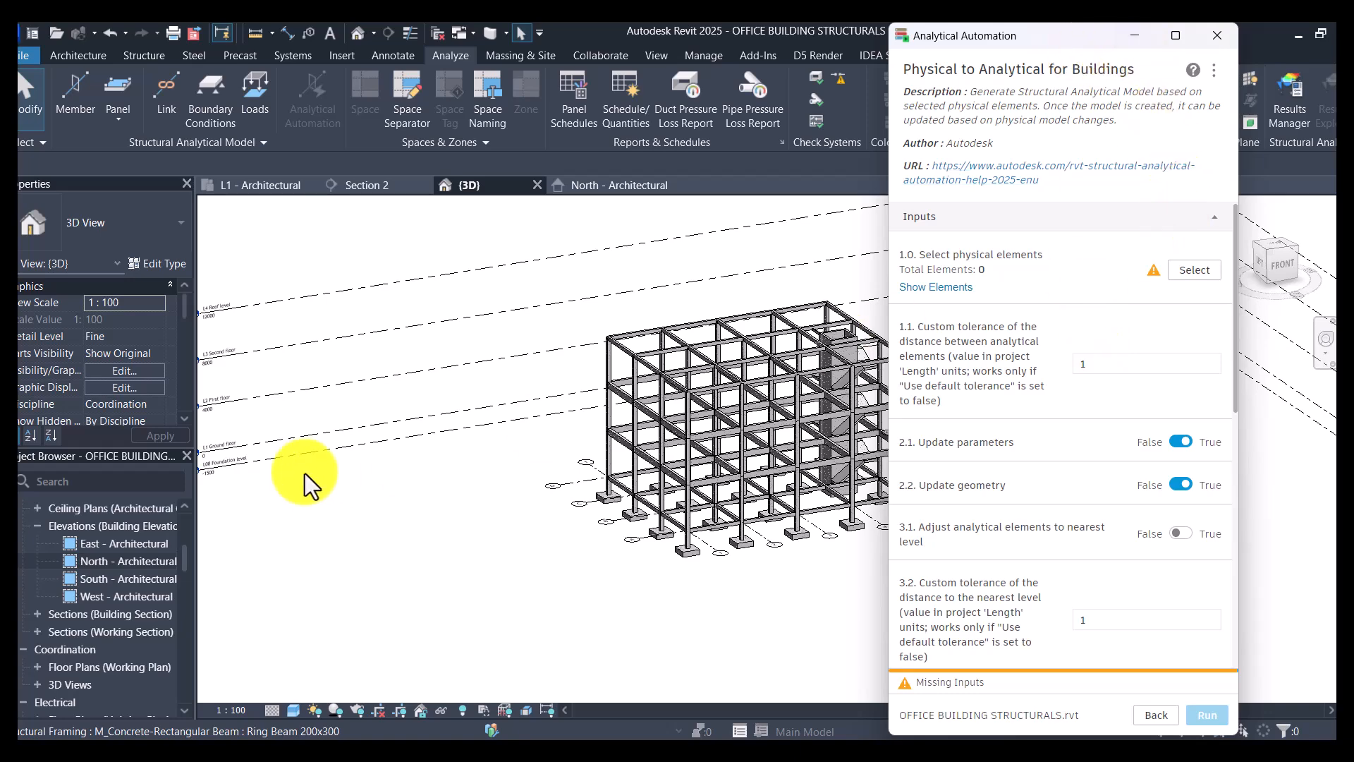
- Pick the whole building in 3D as the script's physical elements and run the analytical model generation
scroll(284, 432, "down", 2)
scroll(677, 487, "up", 2)
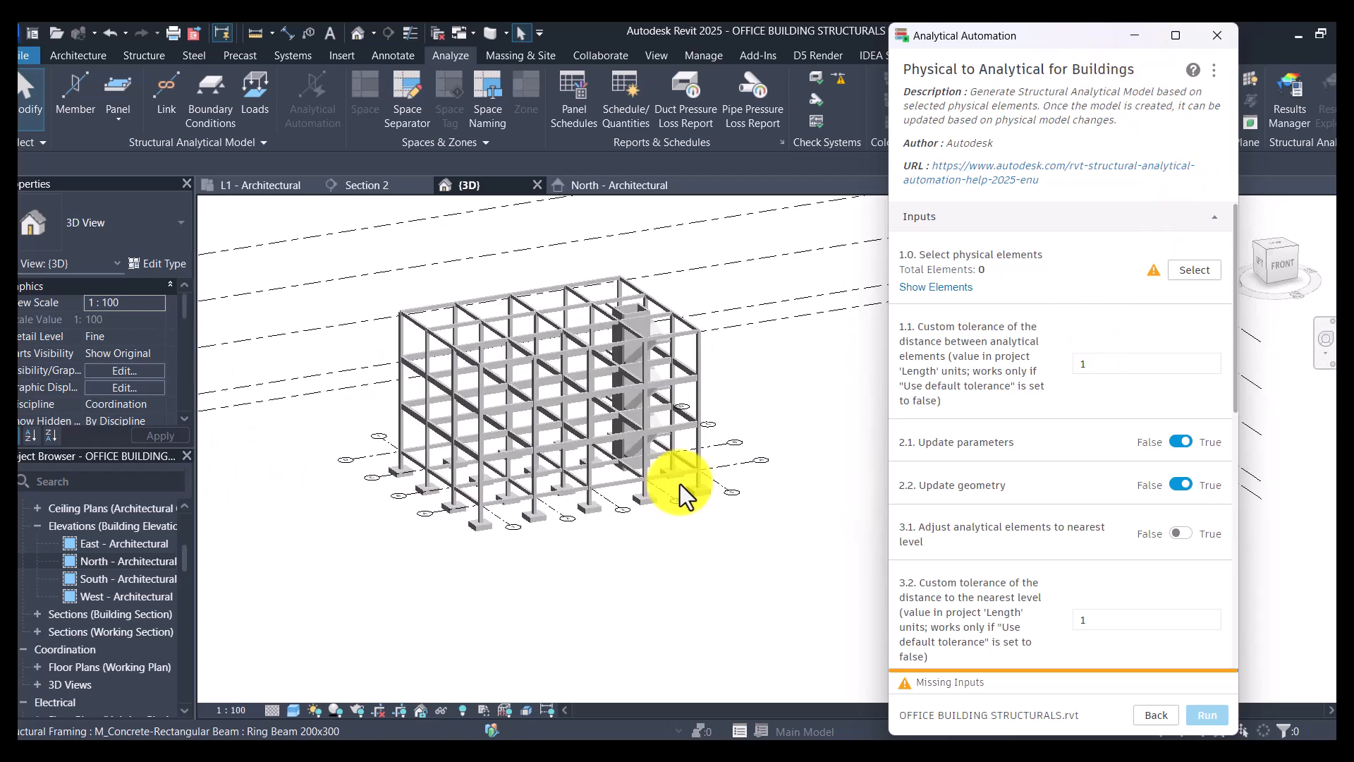
left_click(1188, 271)
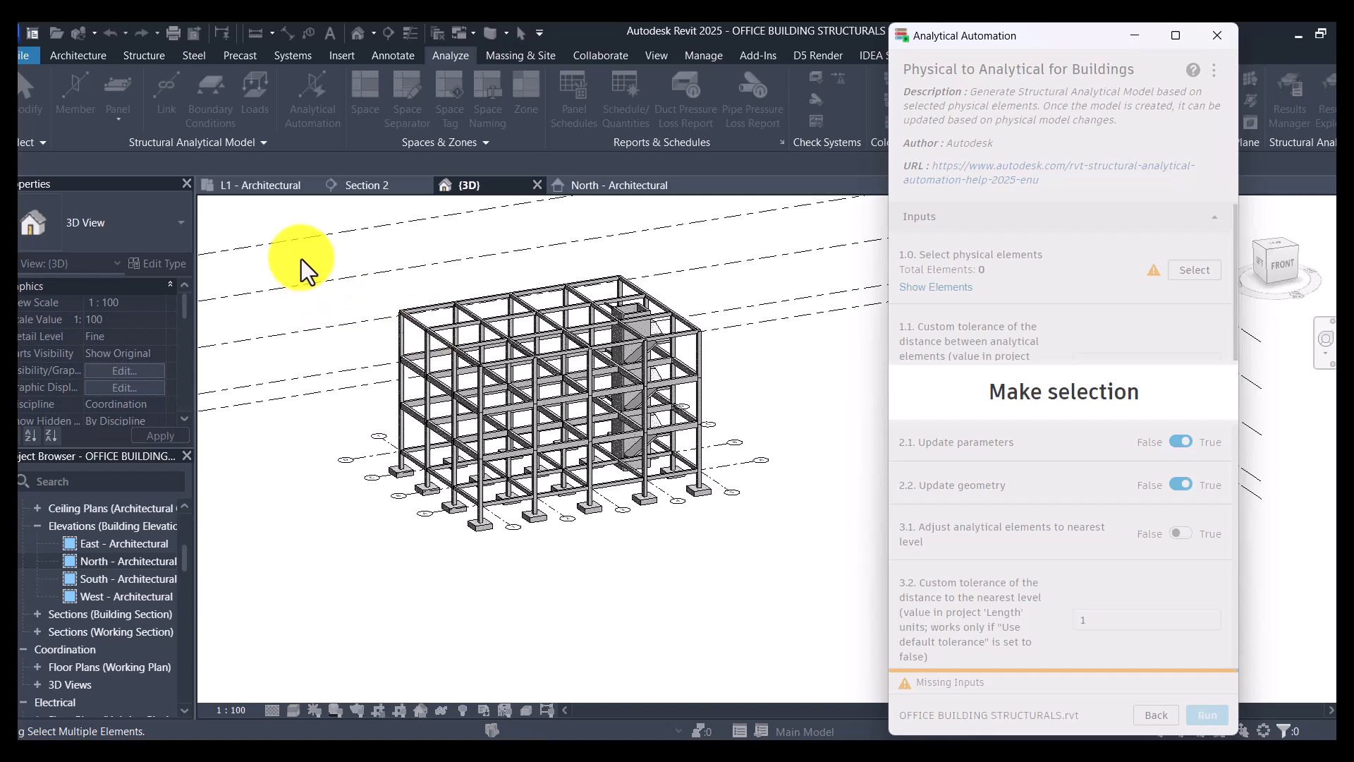
scroll(399, 336, "down", 1)
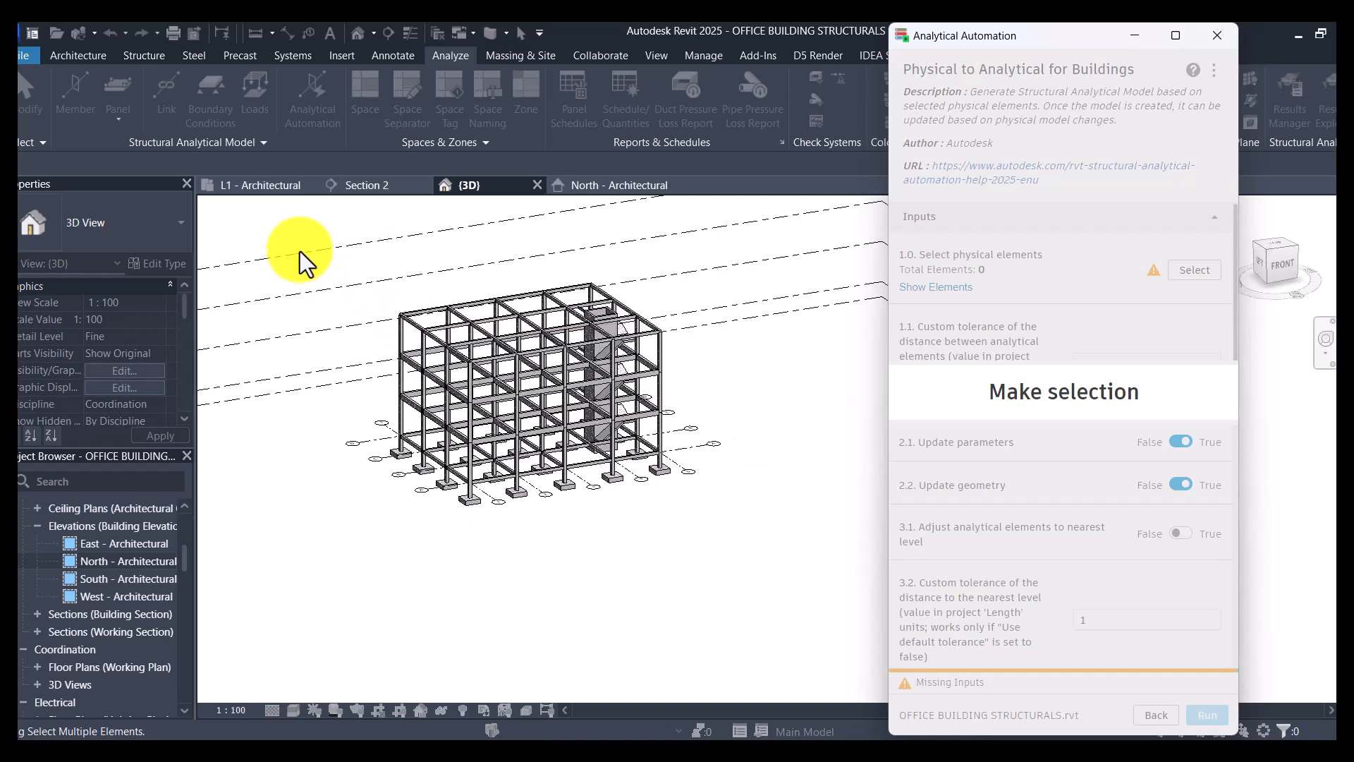
left_click_drag(285, 222, 814, 631)
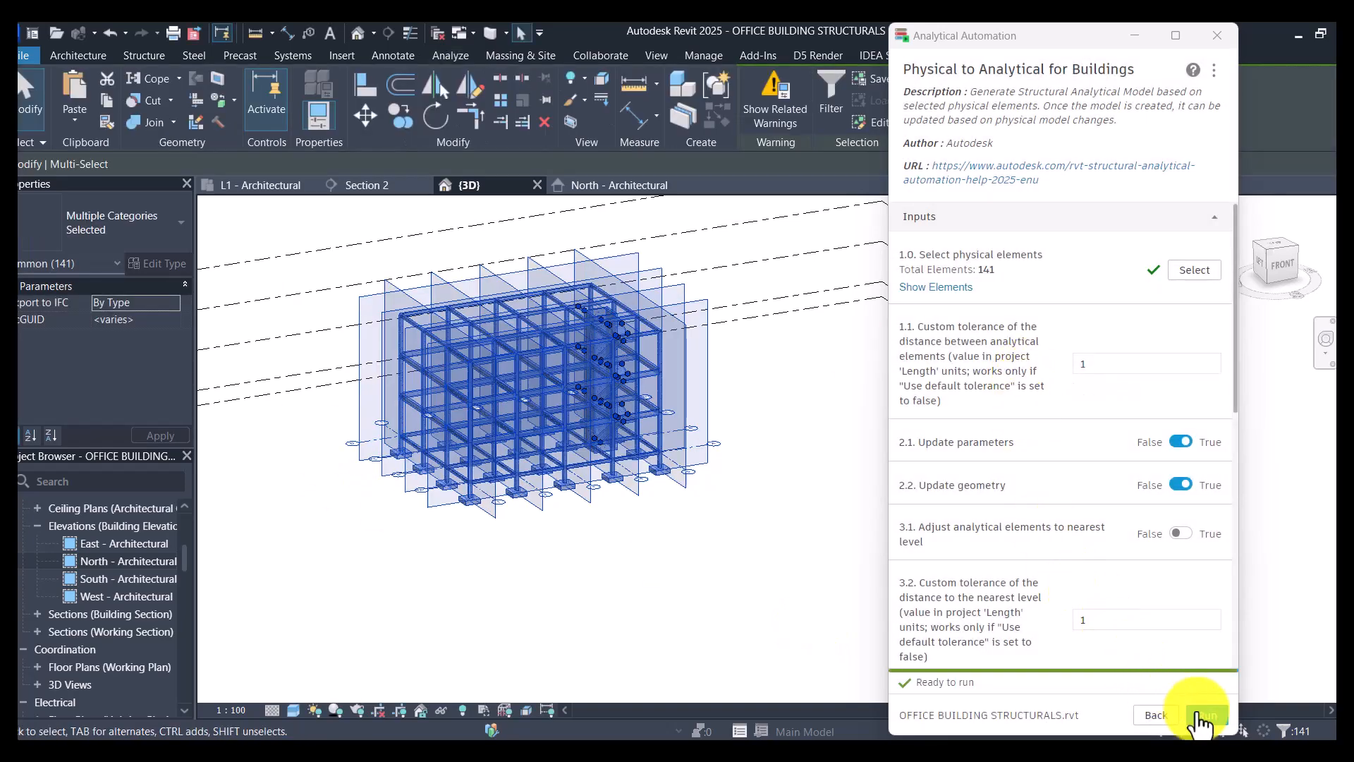
scroll(1056, 433, "down", 10)
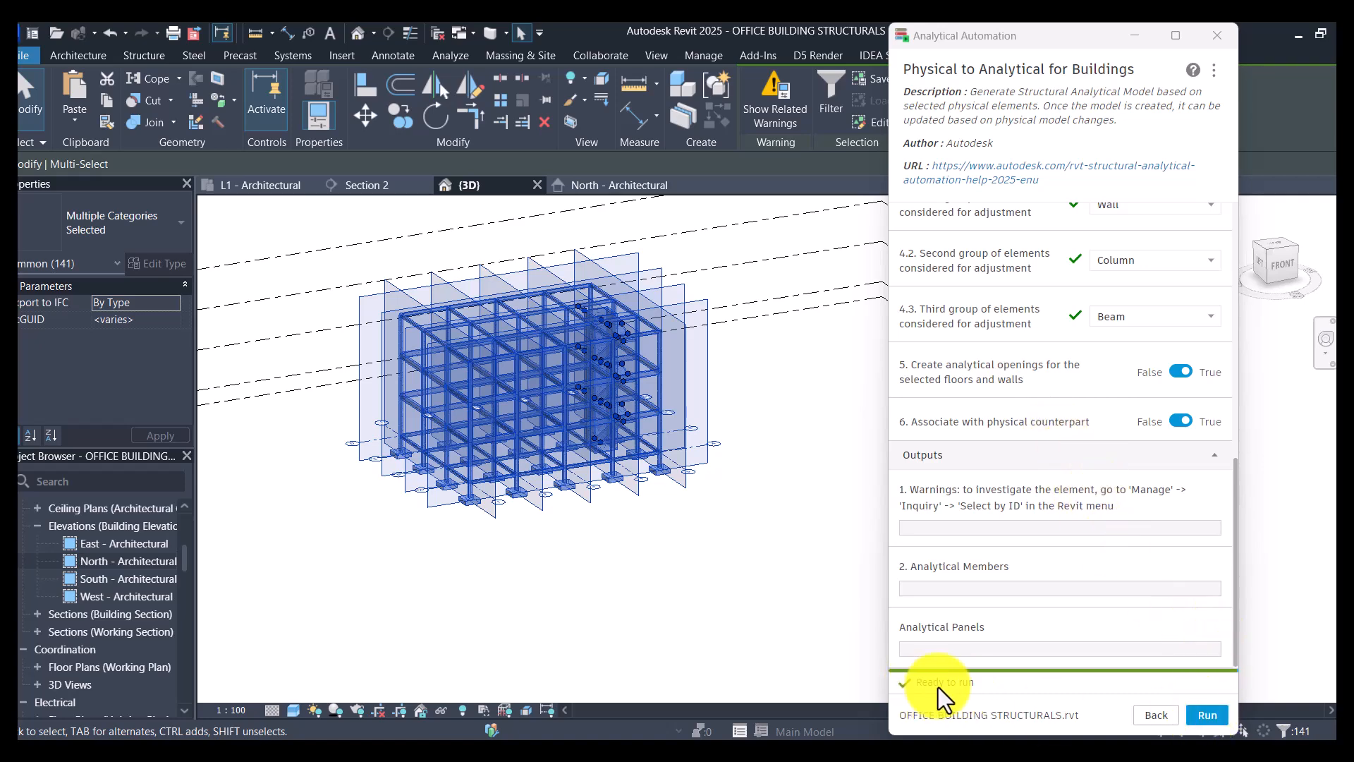
left_click(1204, 714)
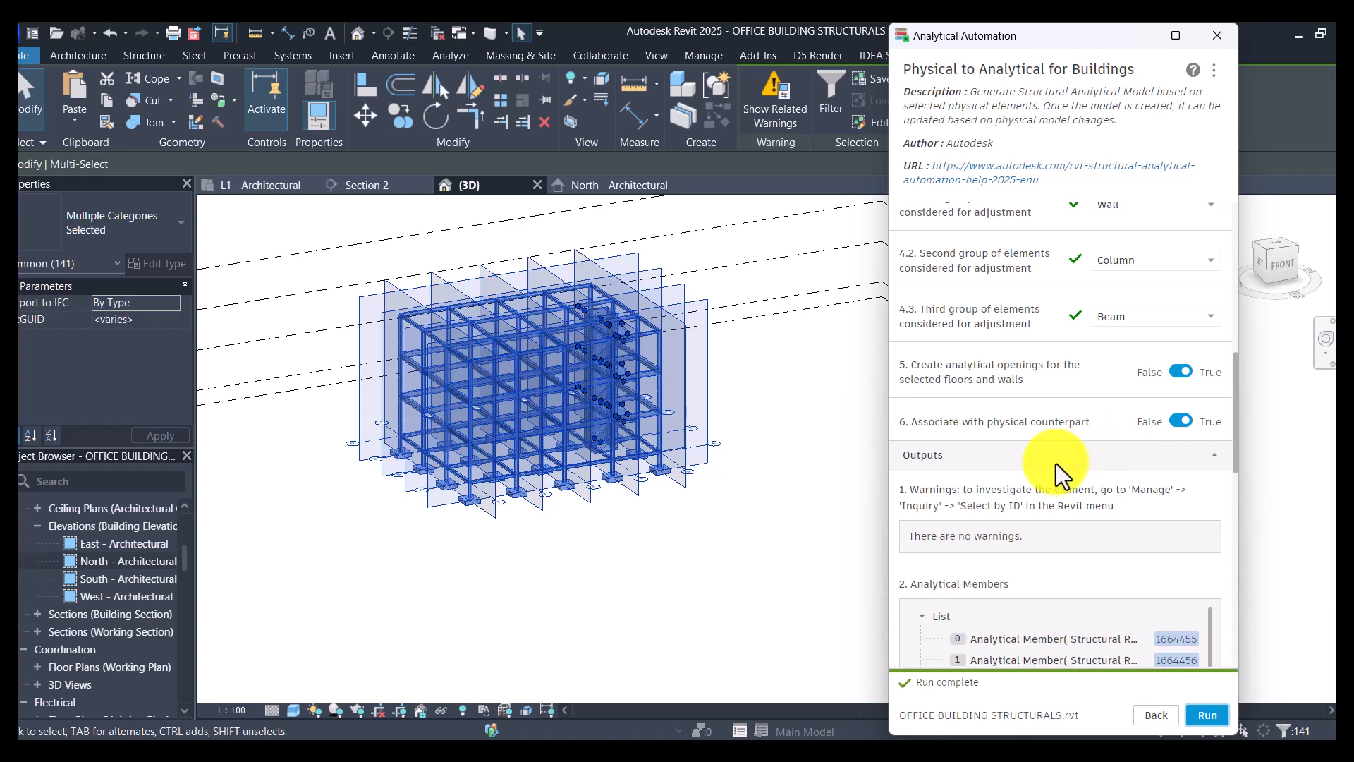
- Review the script's Analytical Members and Analytical Panels outputs, close the Analytical Automation window and clear the selection
scroll(1069, 628, "down", 3)
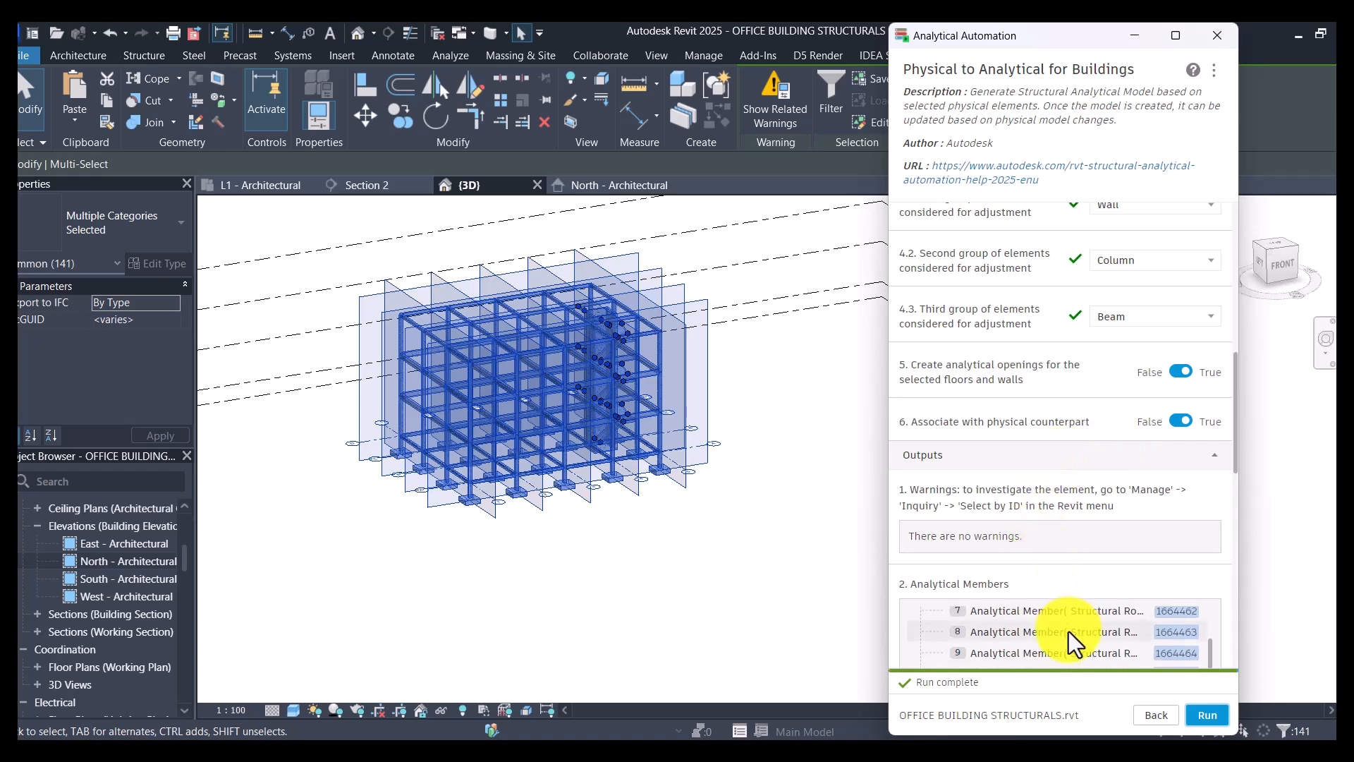
scroll(1069, 632, "down", 9)
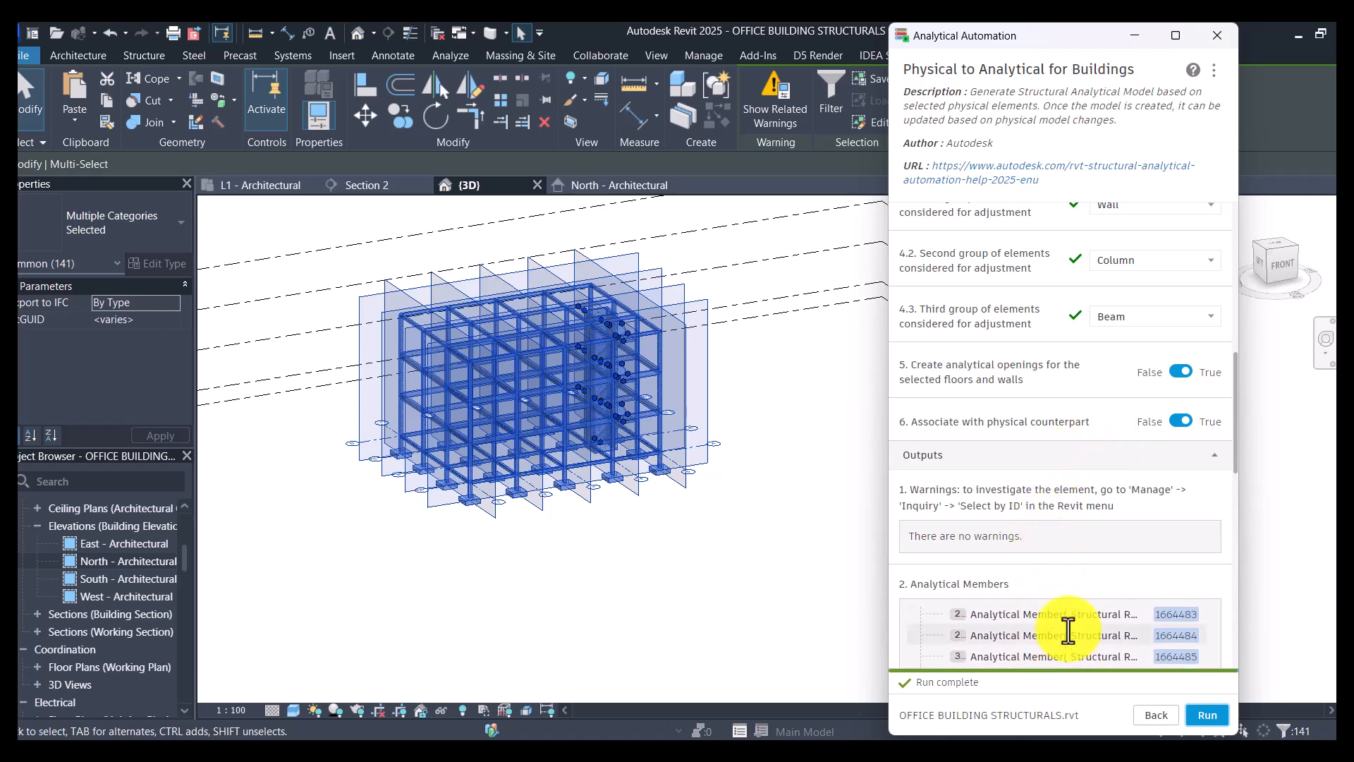
scroll(1069, 629, "down", 15)
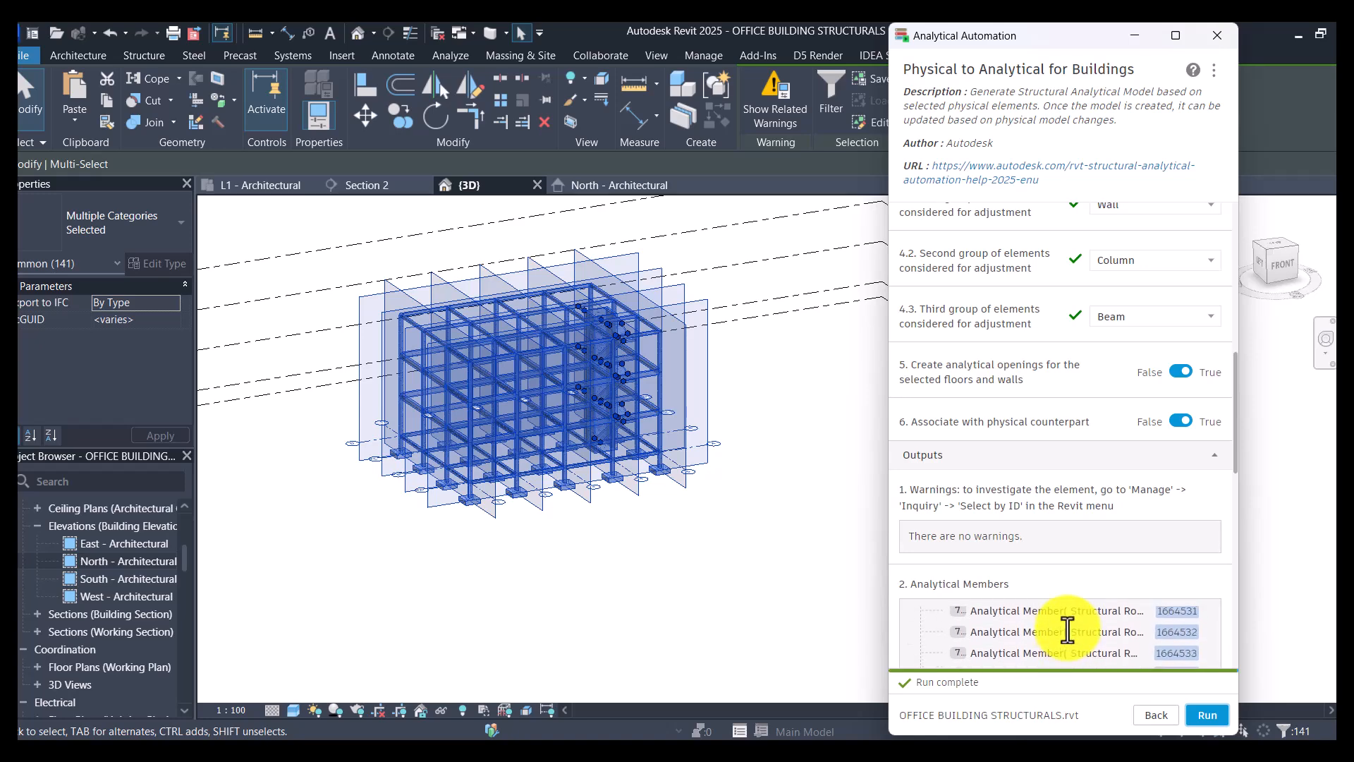
scroll(1067, 631, "down", 5)
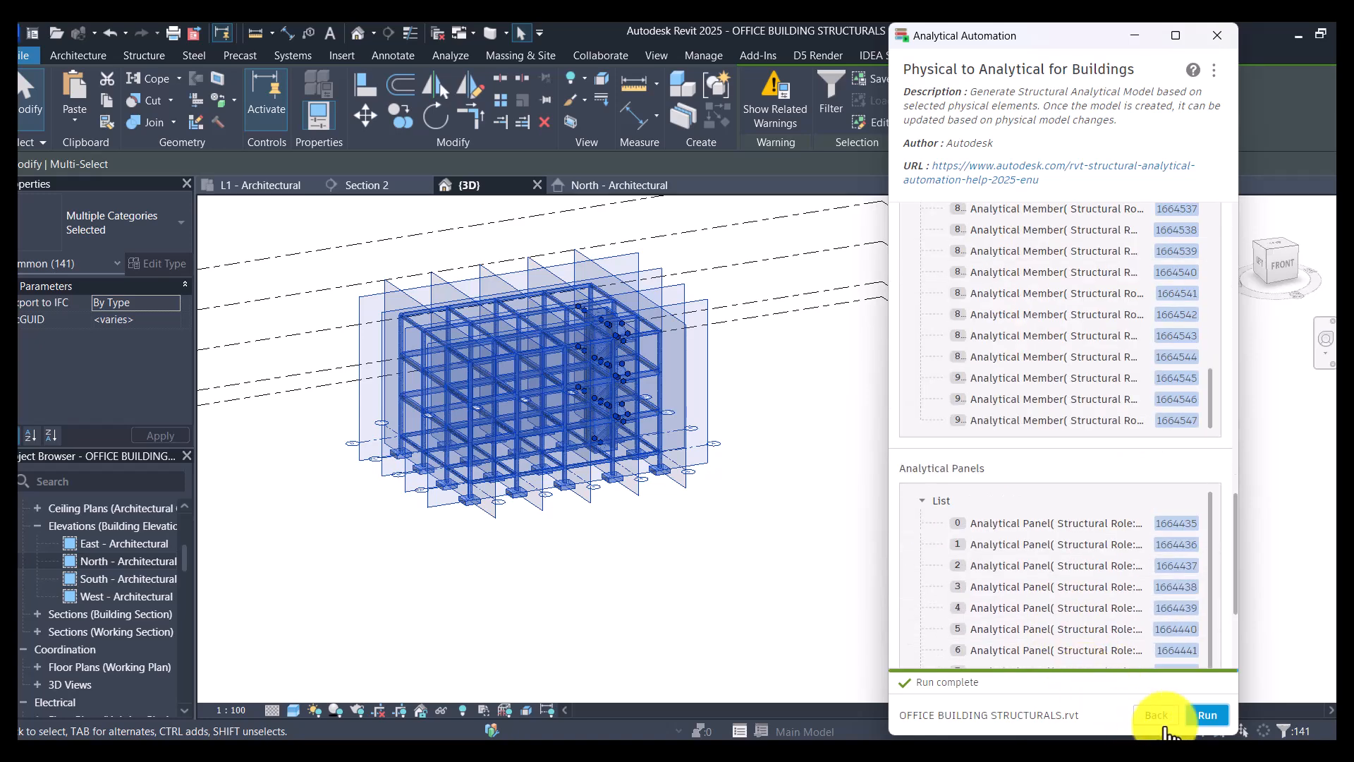
left_click(1215, 35)
left_click(915, 470)
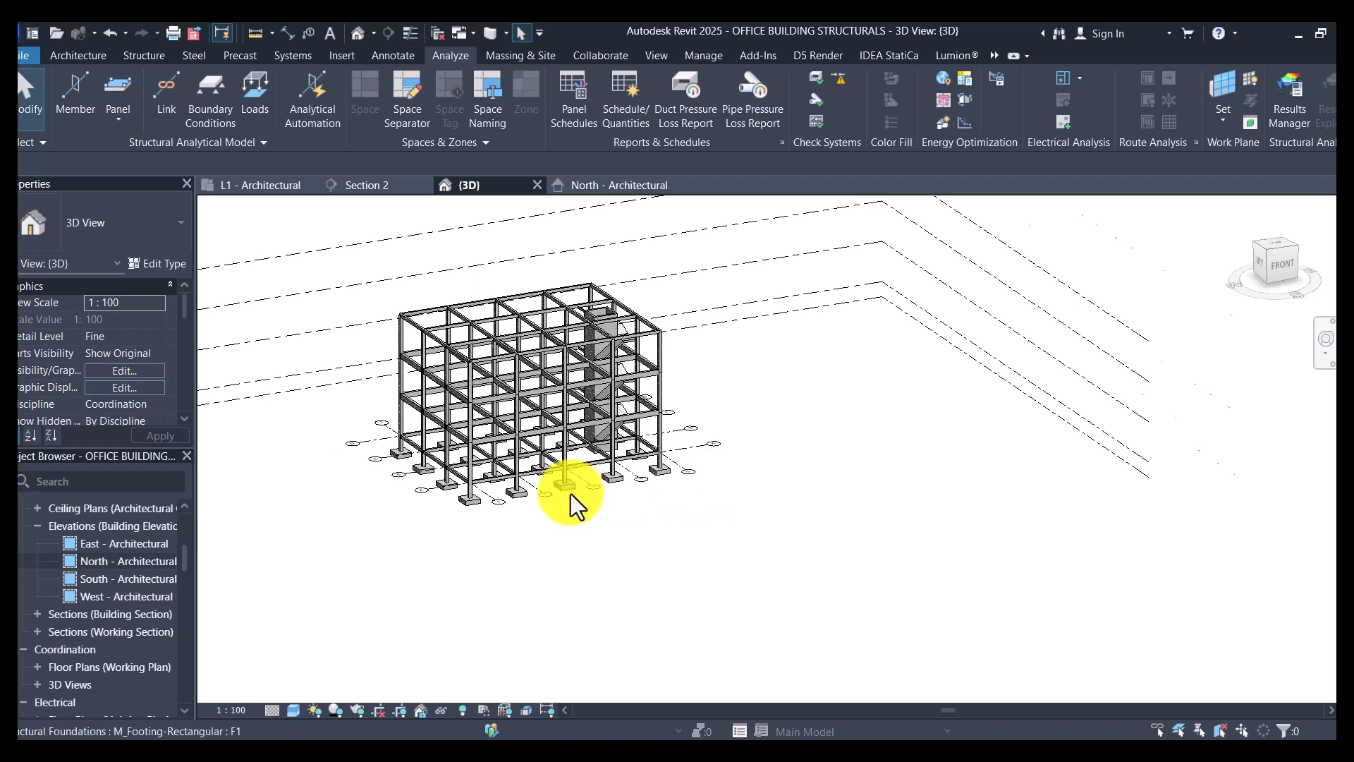
- Inspect the footings, columns and ground beams around the A-1 corner in the 3D view
scroll(570, 494, "up", 3)
scroll(569, 493, "down", 2)
scroll(635, 430, "down", 3)
scroll(503, 445, "up", 2)
scroll(515, 421, "up", 5)
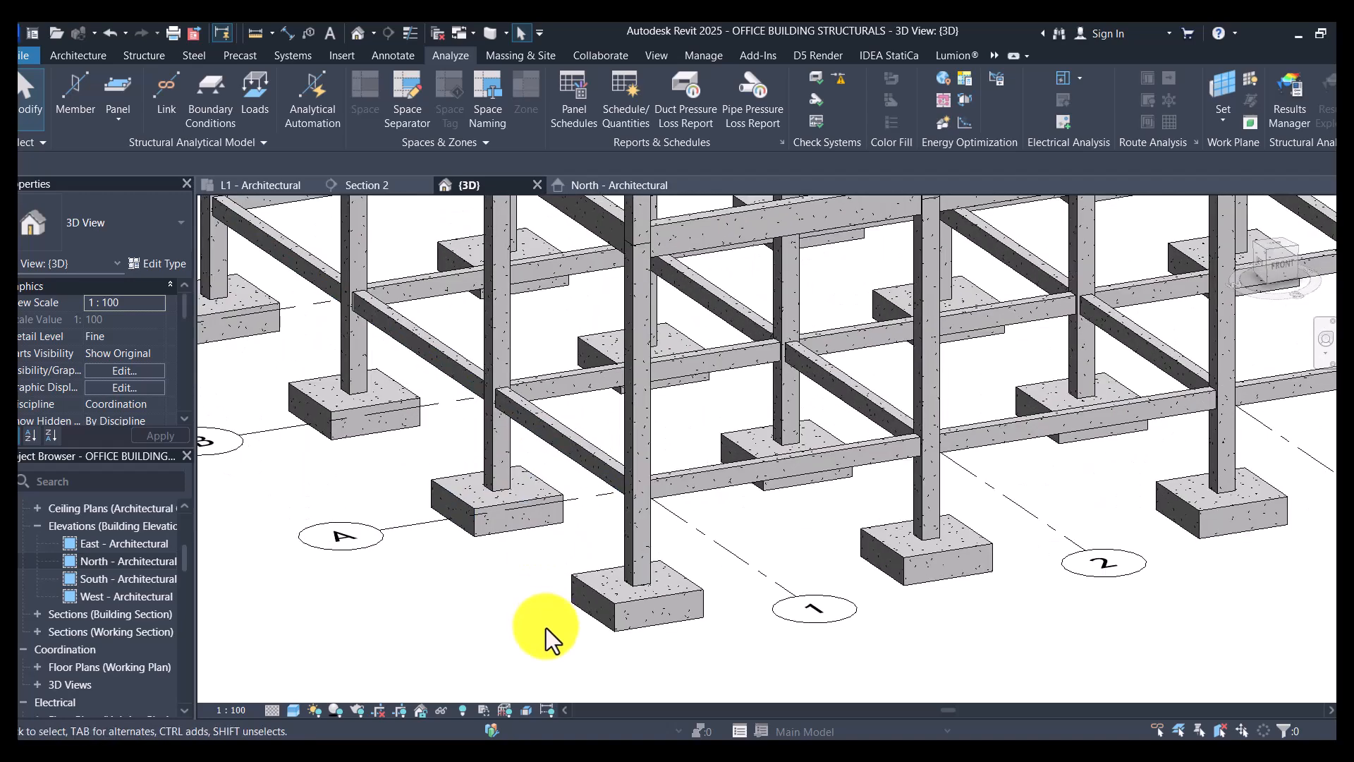
- Set the 3D view's visual style to Wireframe and show the analytical model over the physical structure
left_click(295, 711)
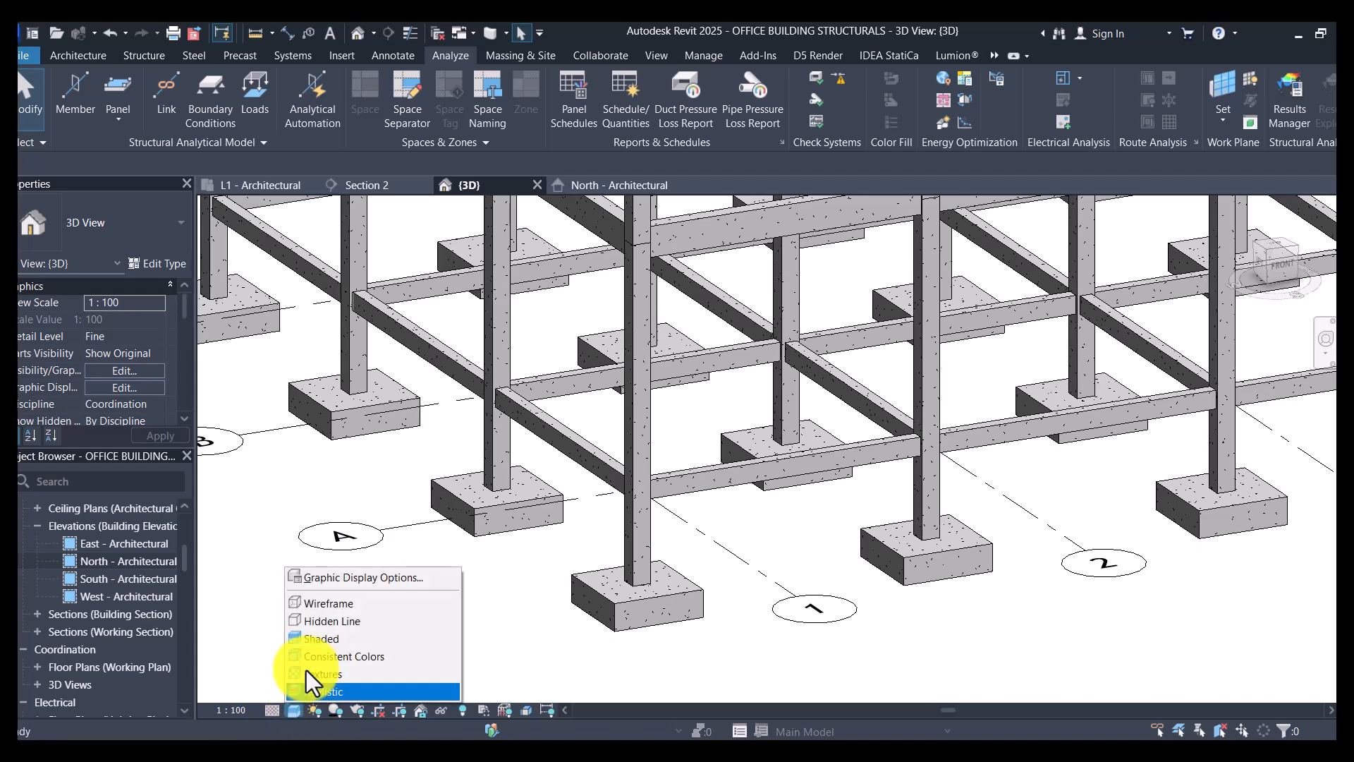
left_click(319, 622)
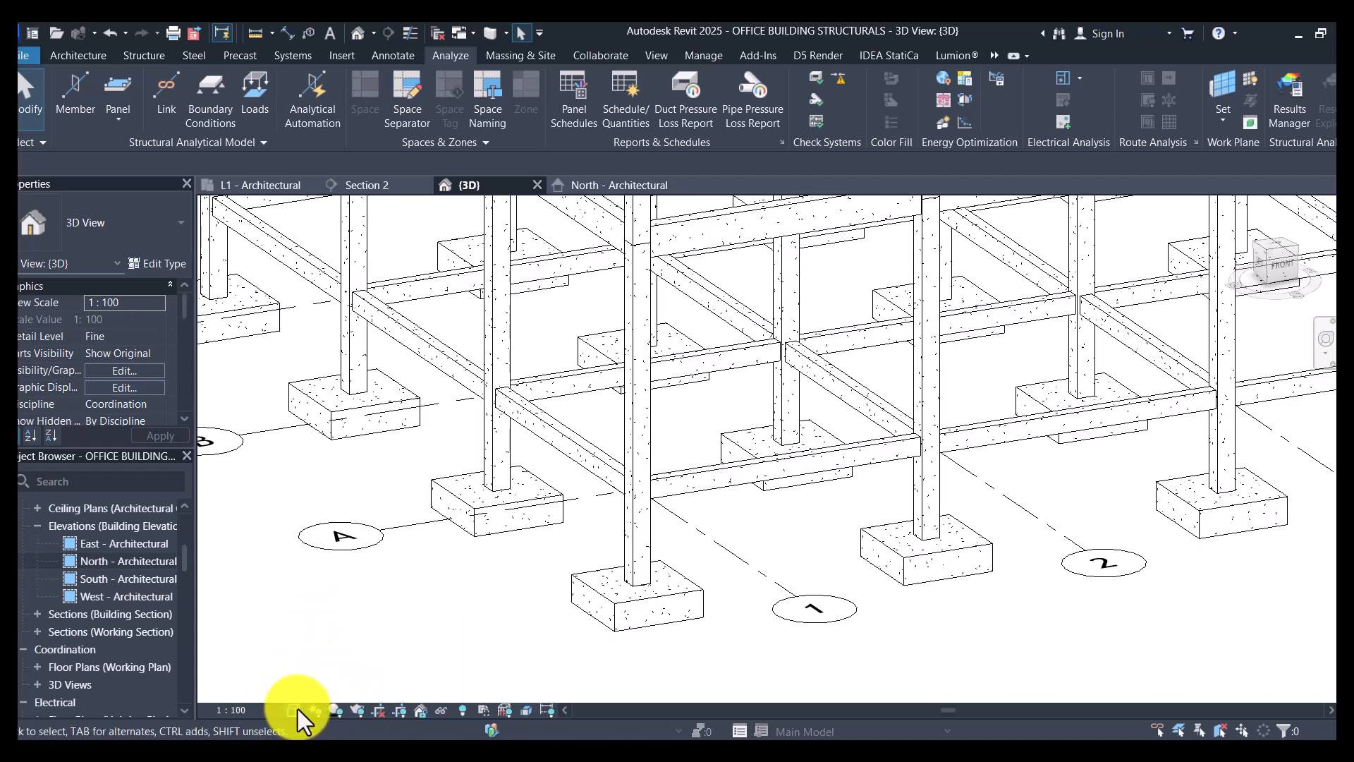
left_click(294, 711)
left_click(303, 603)
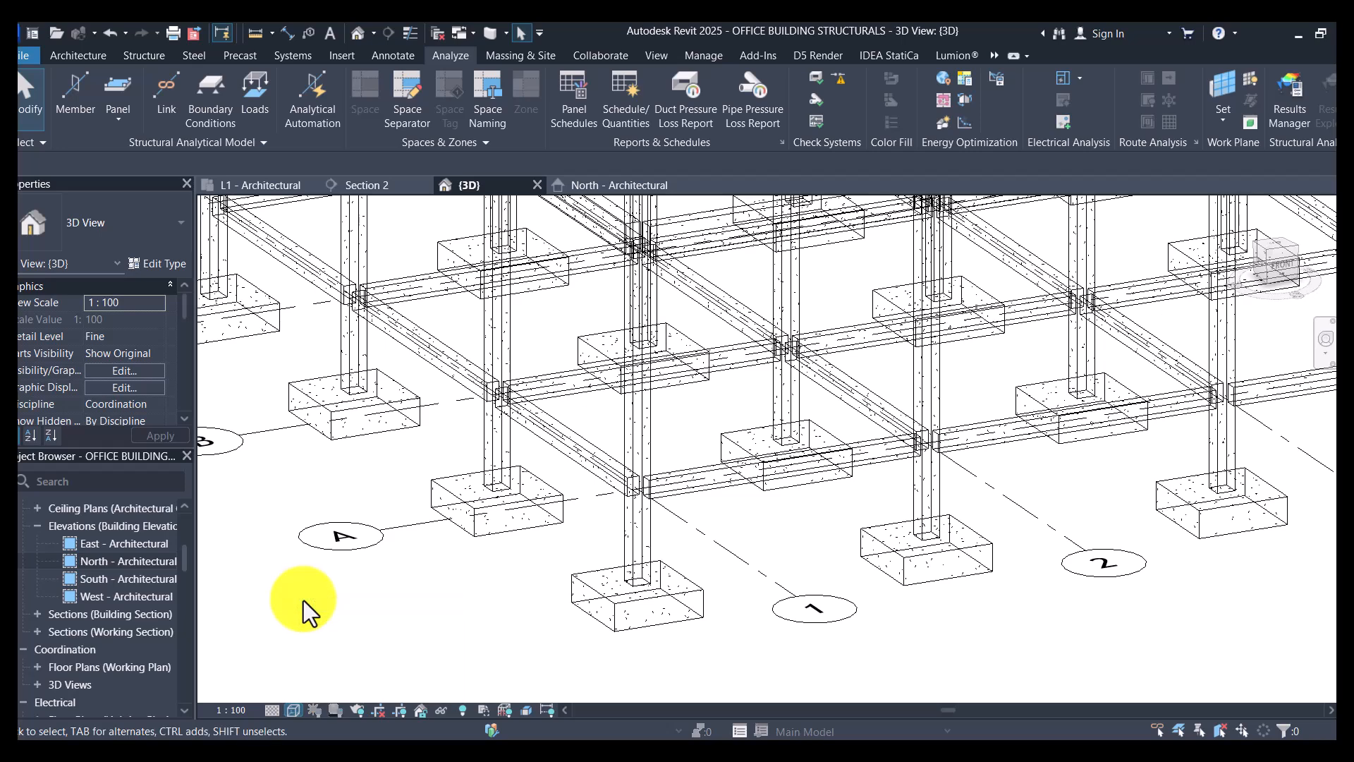
scroll(704, 588, "up", 2)
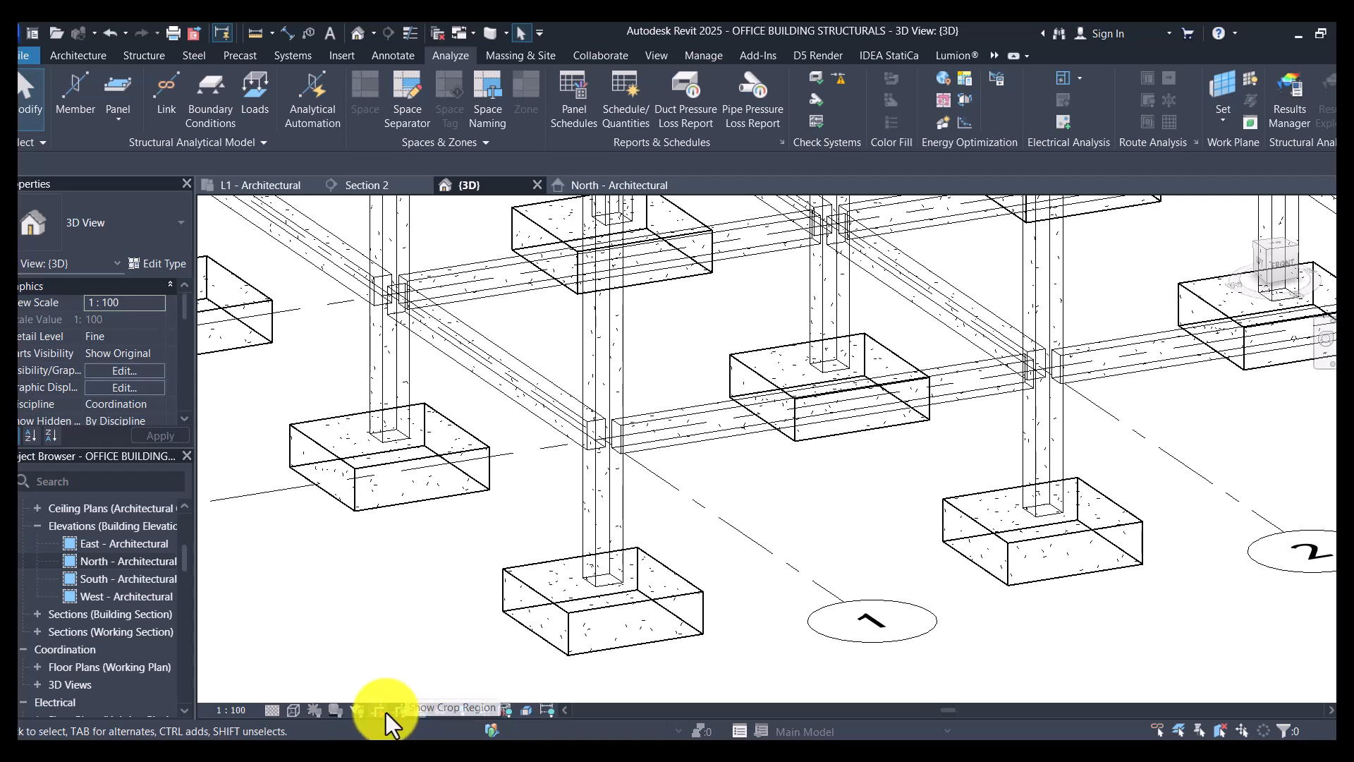
left_click(504, 710)
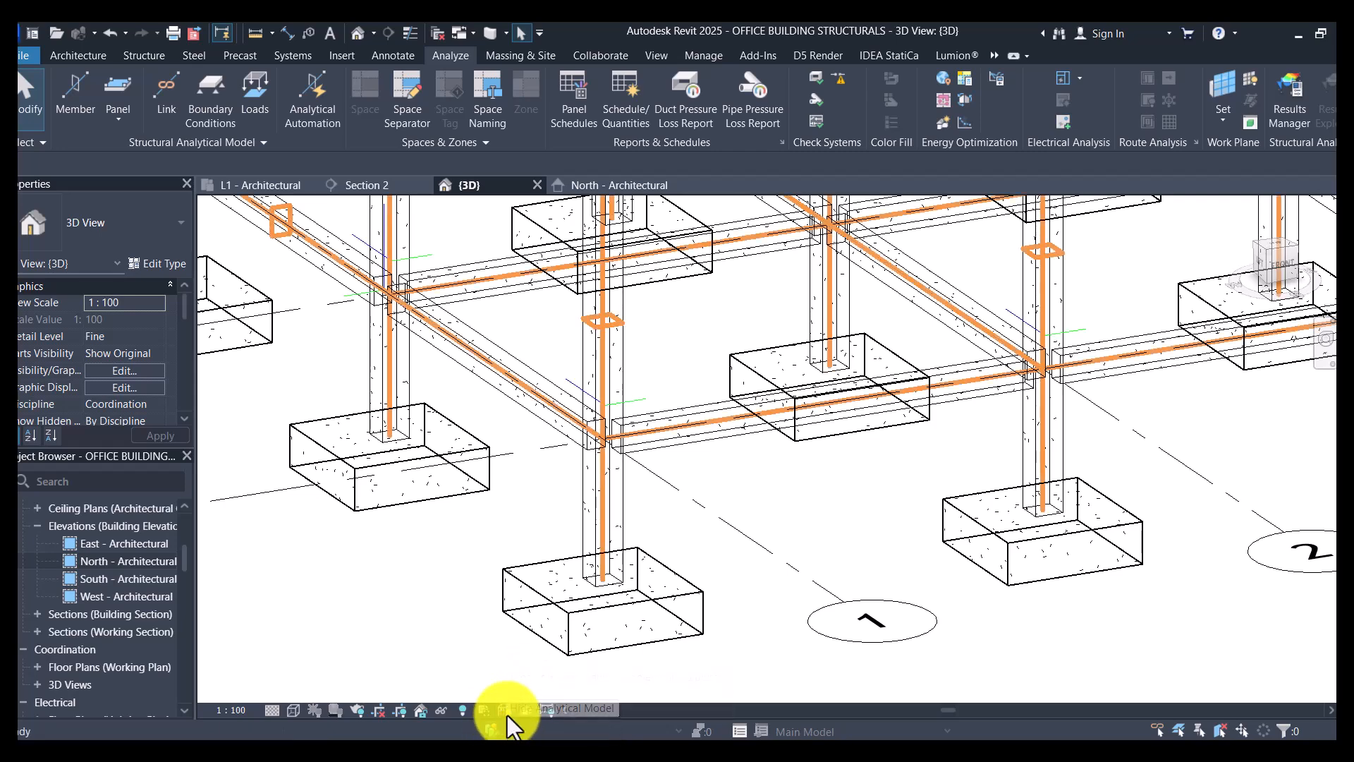
- Examine in 3D how the analytical lines meet at the column, ground beam and stair joints
scroll(544, 653, "down", 6)
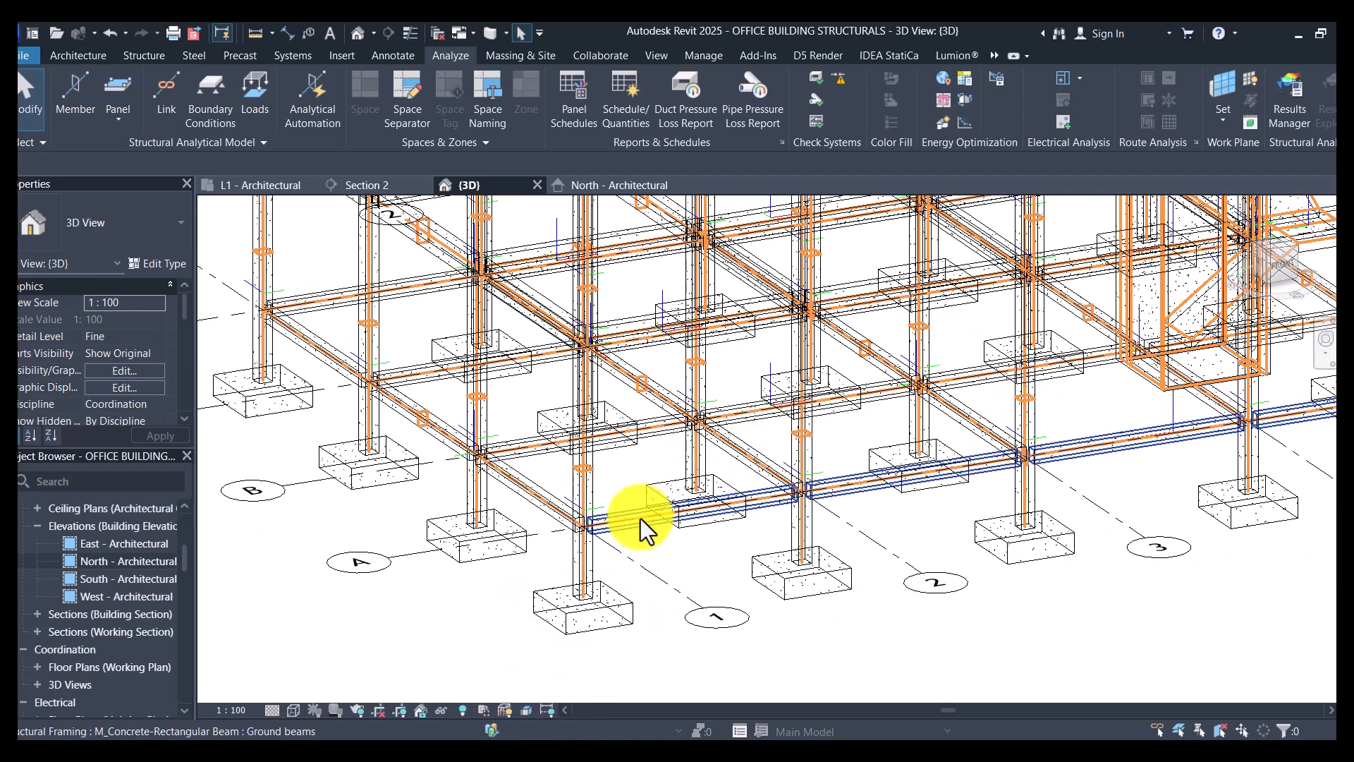
scroll(641, 519, "up", 6)
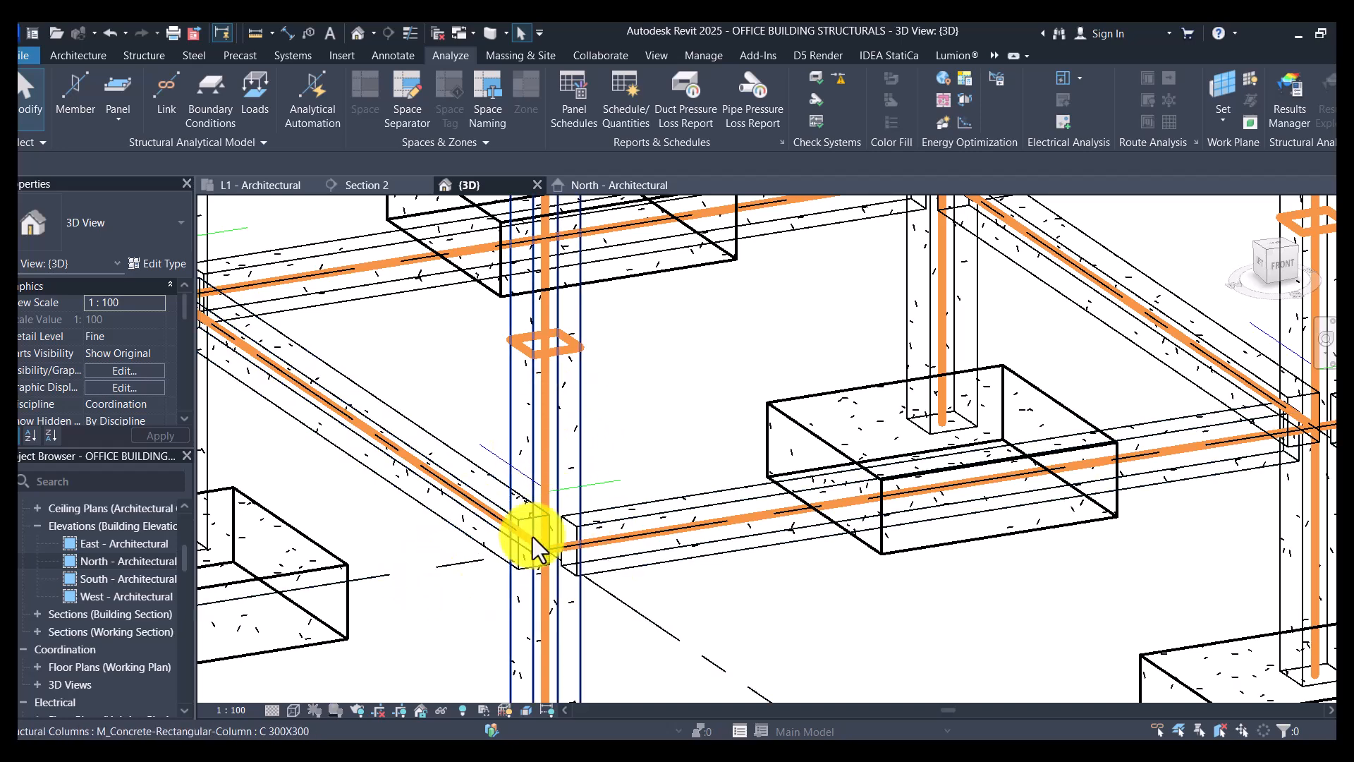
scroll(532, 536, "down", 6)
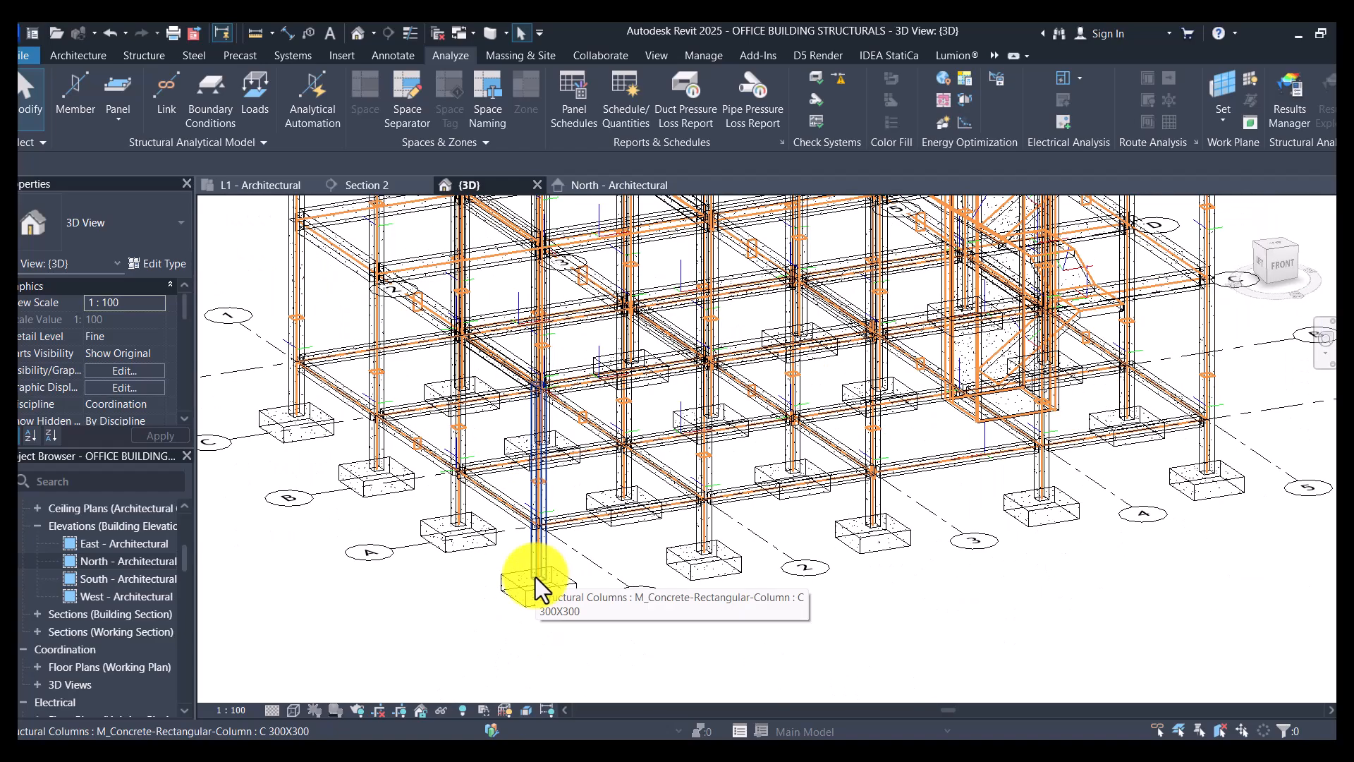
scroll(1113, 263, "up", 6)
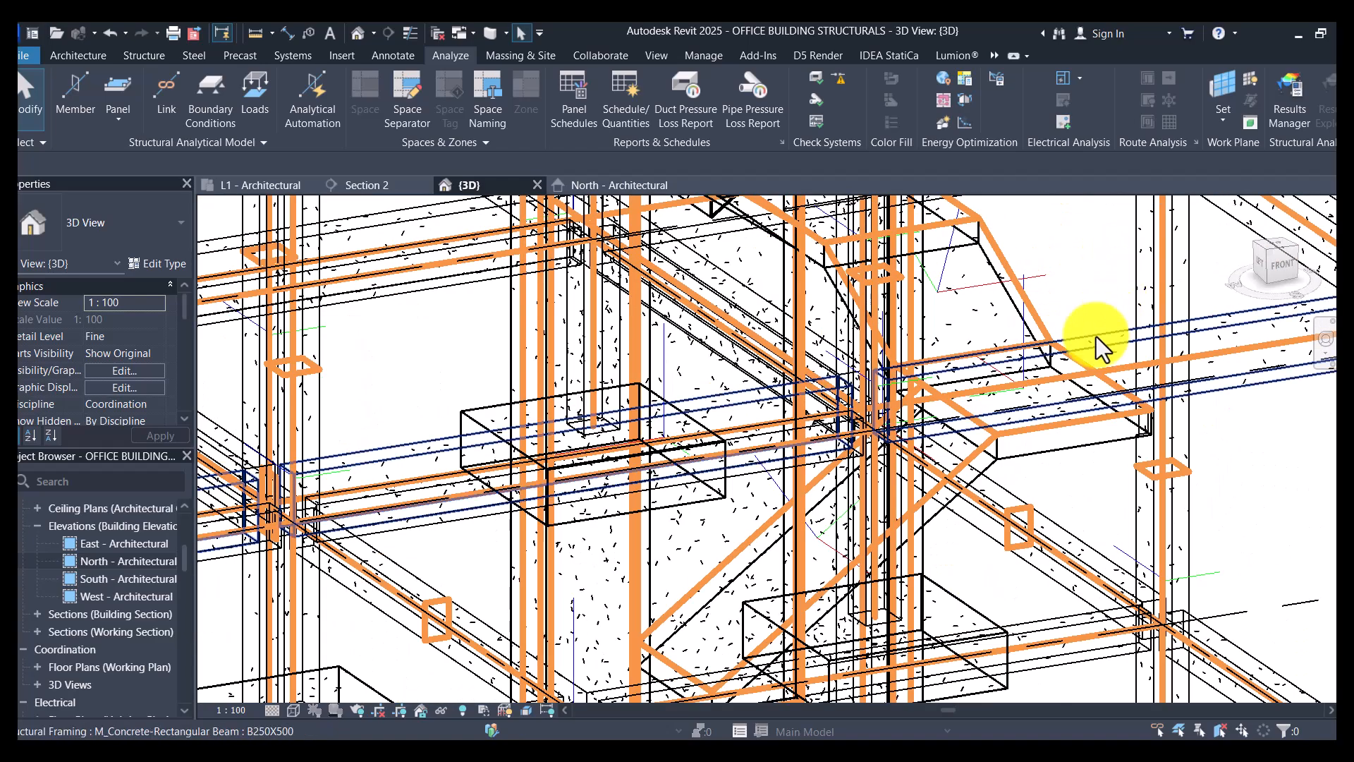
scroll(1044, 421, "up", 2)
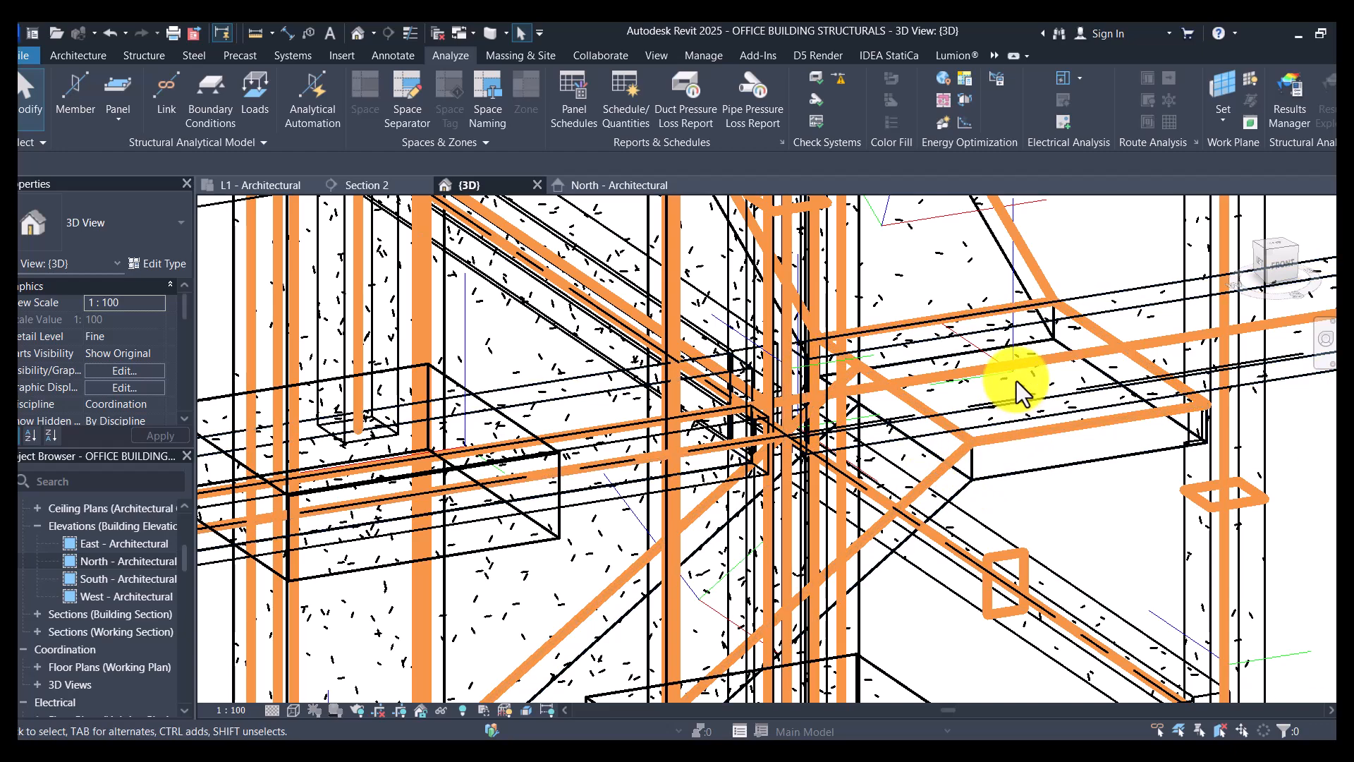
scroll(995, 430, "down", 5)
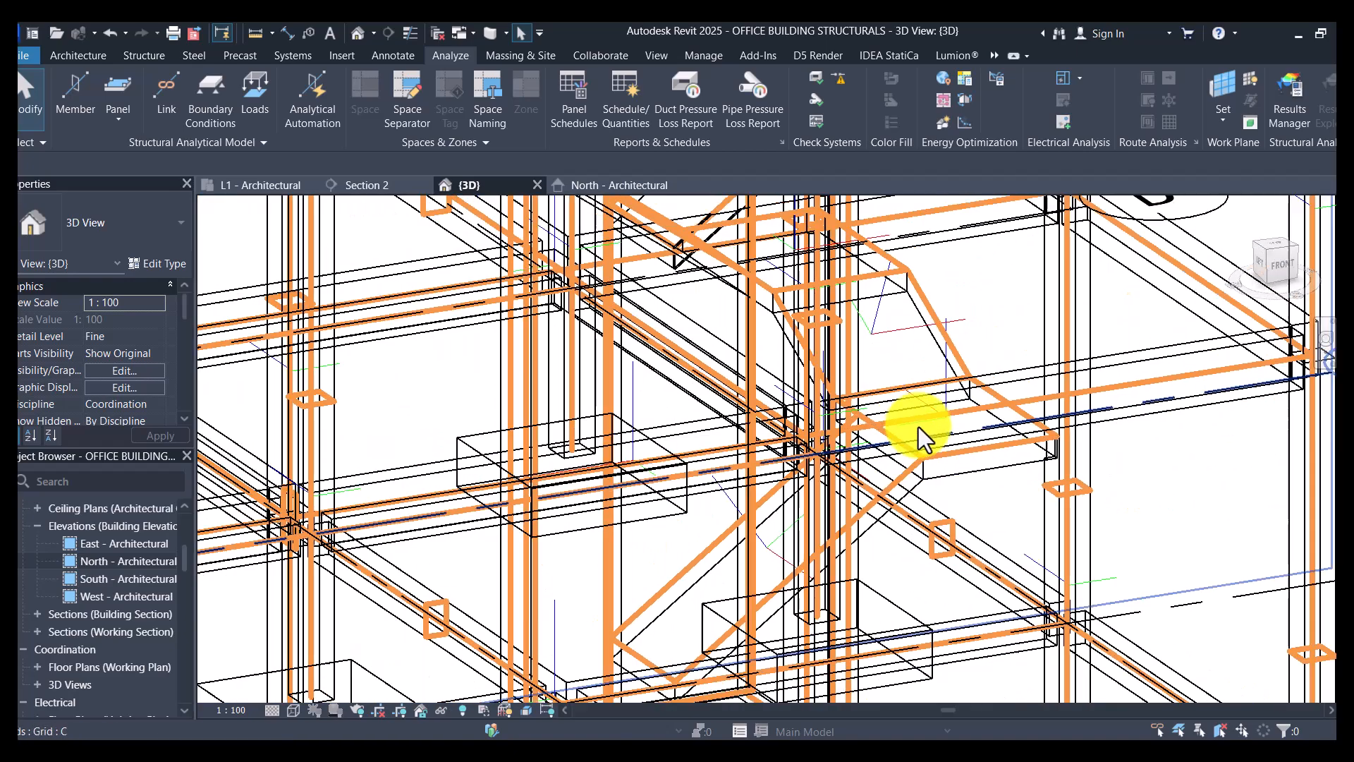
scroll(925, 437, "up", 4)
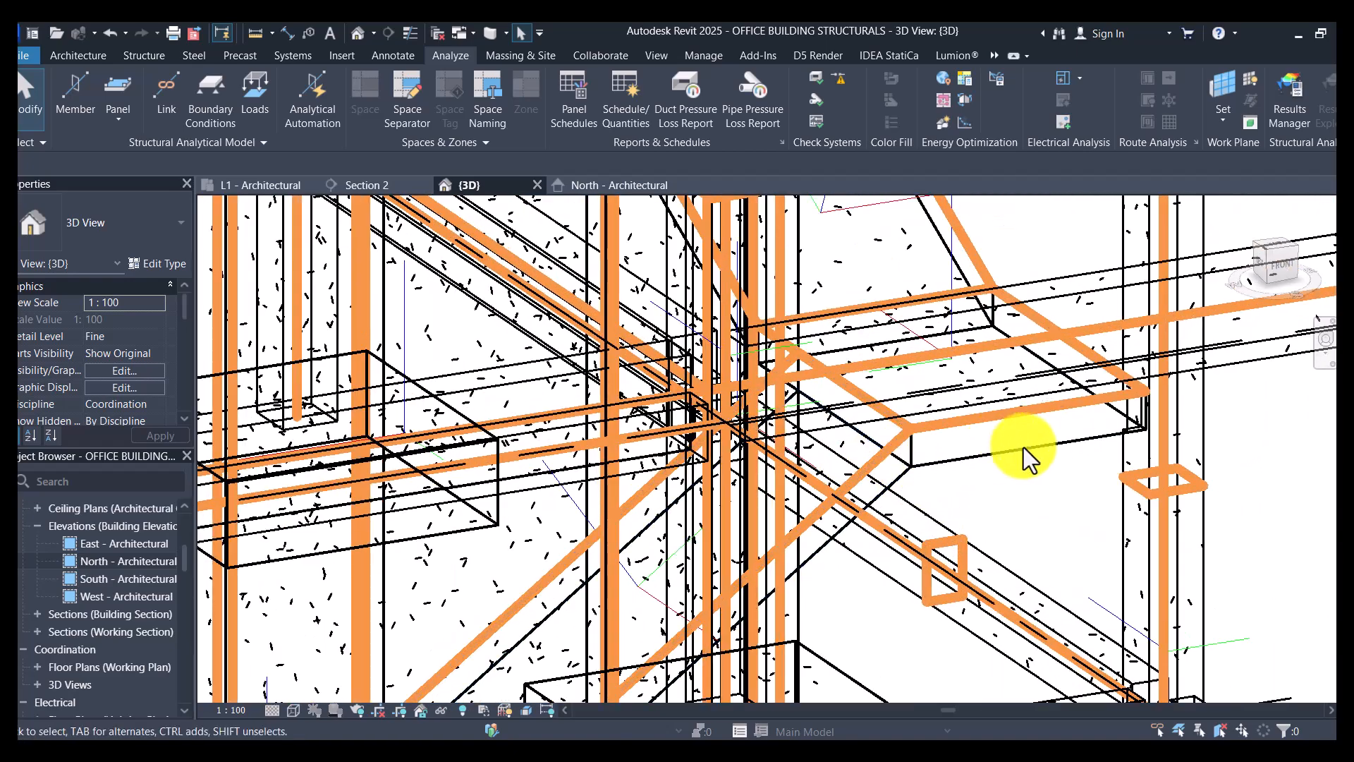
scroll(916, 489, "down", 3)
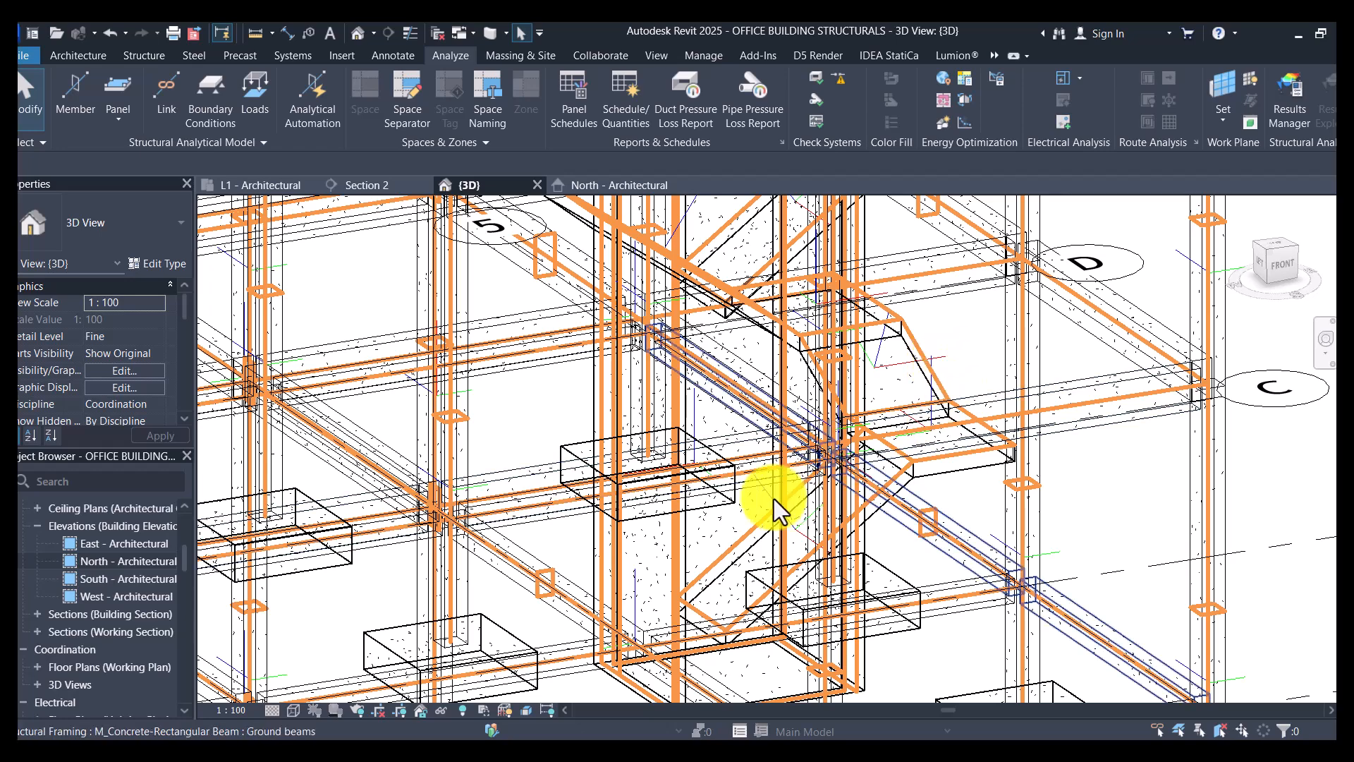
scroll(985, 325, "down", 3)
- Open the North - Architectural elevation and set its visual style to Wireframe
left_click(609, 186)
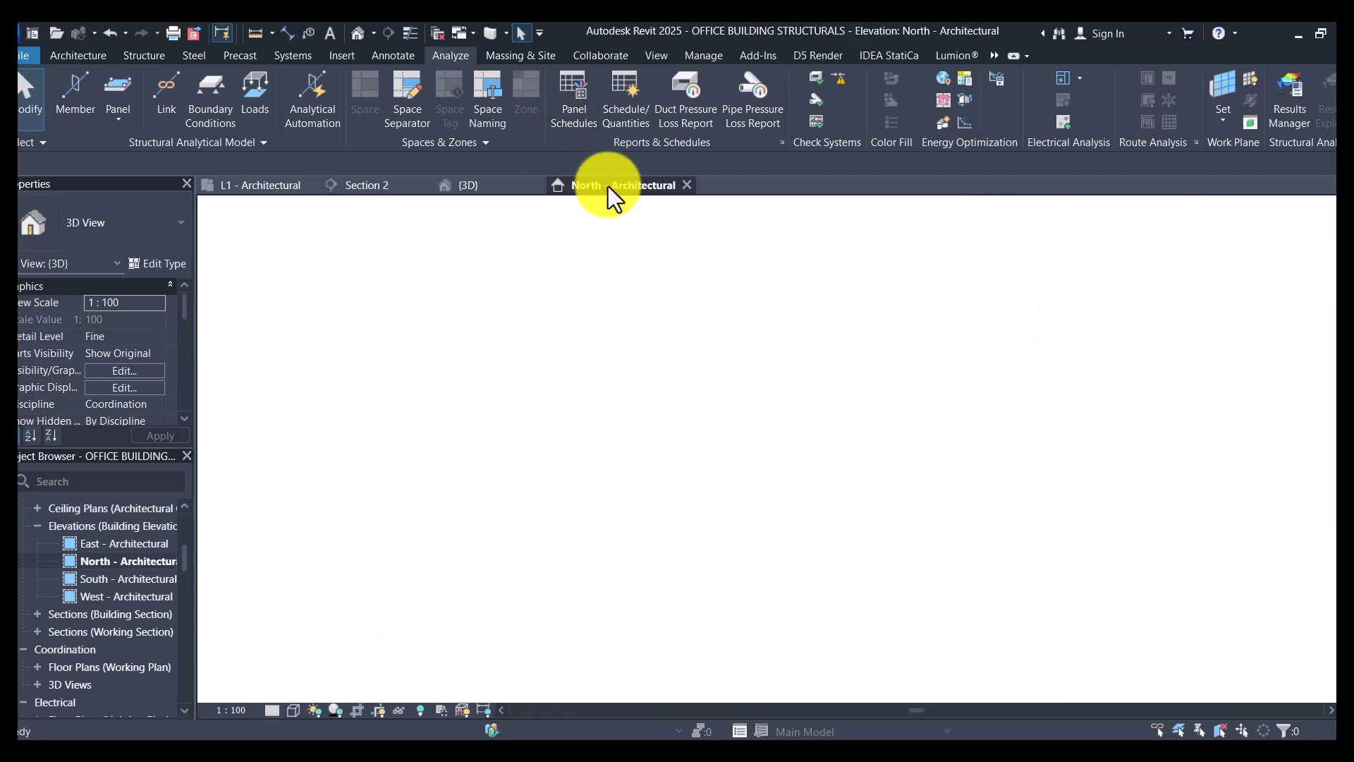
scroll(476, 458, "up", 3)
scroll(475, 458, "up", 5)
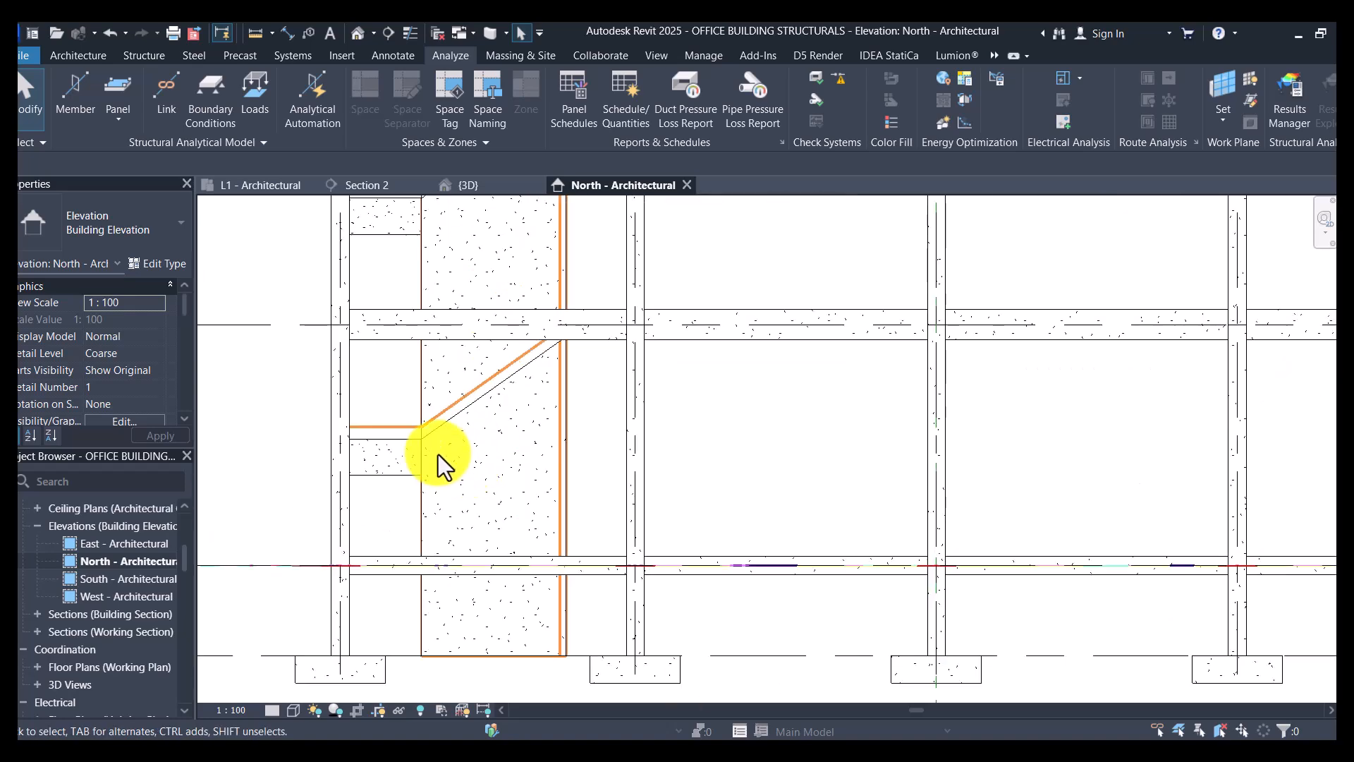
scroll(438, 442, "down", 1)
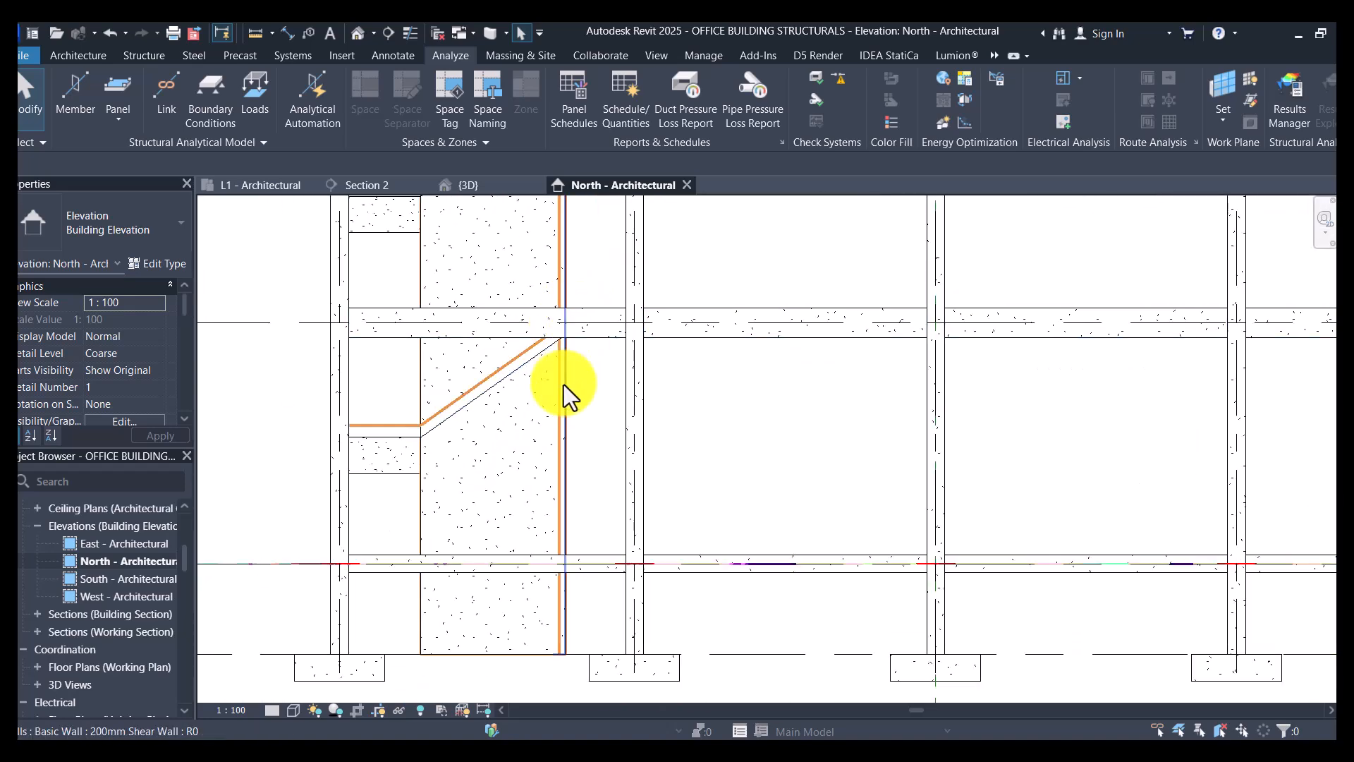
scroll(903, 294, "up", 3)
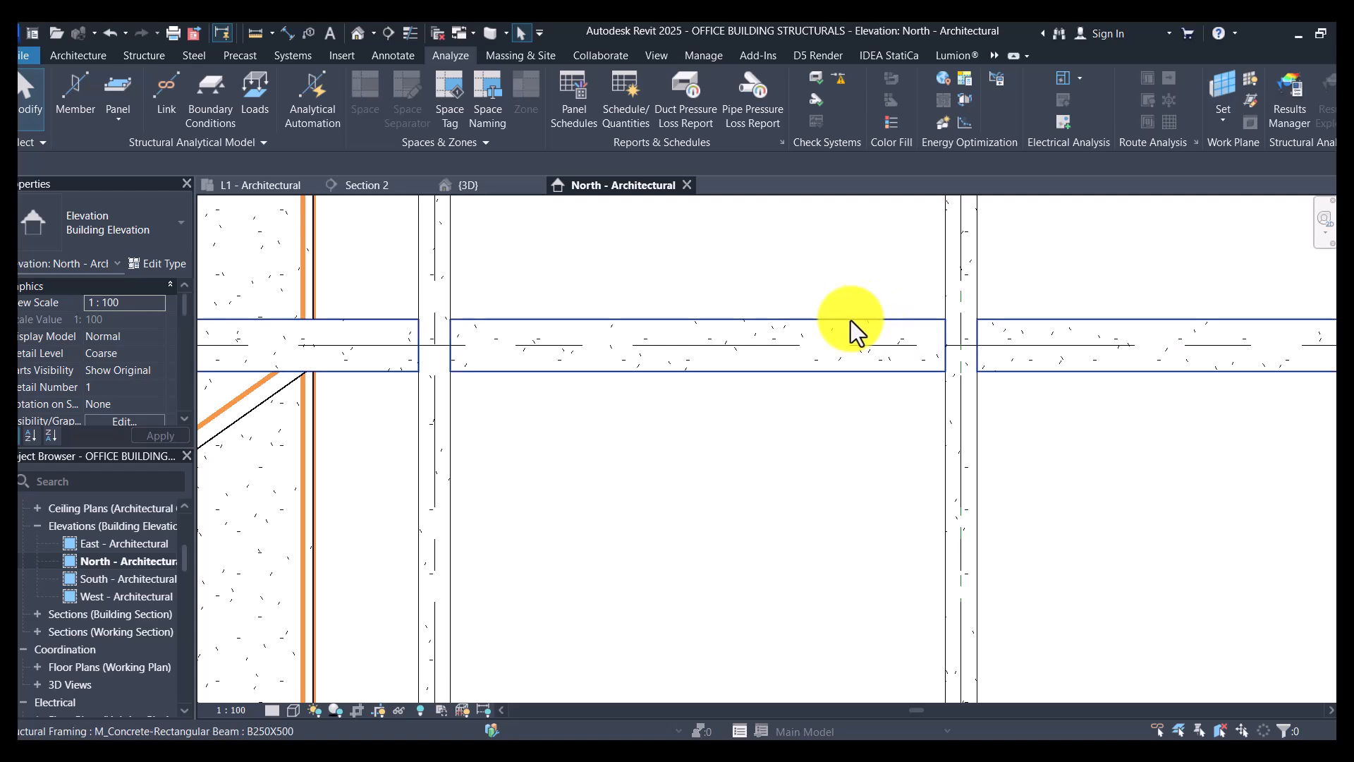
left_click(839, 335)
key("Escape")
scroll(769, 413, "down", 3)
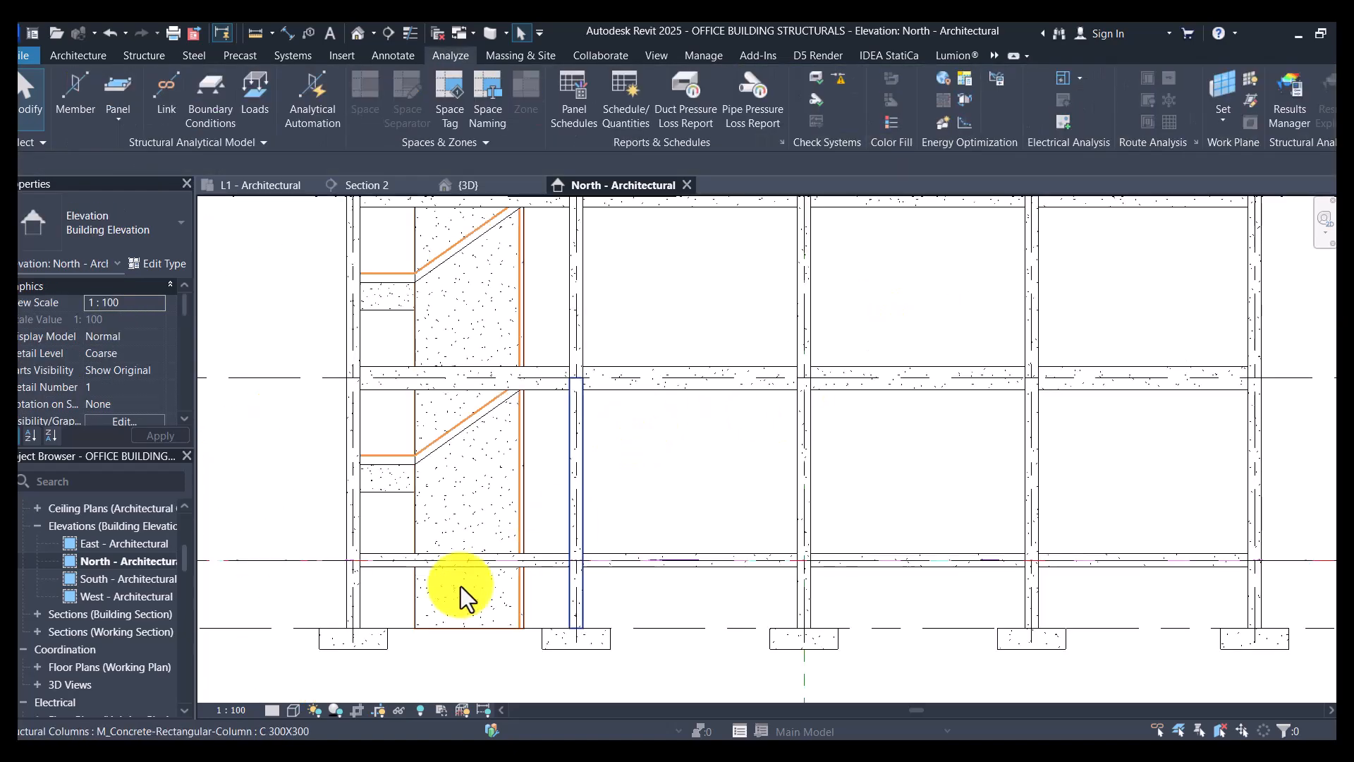
left_click(291, 711)
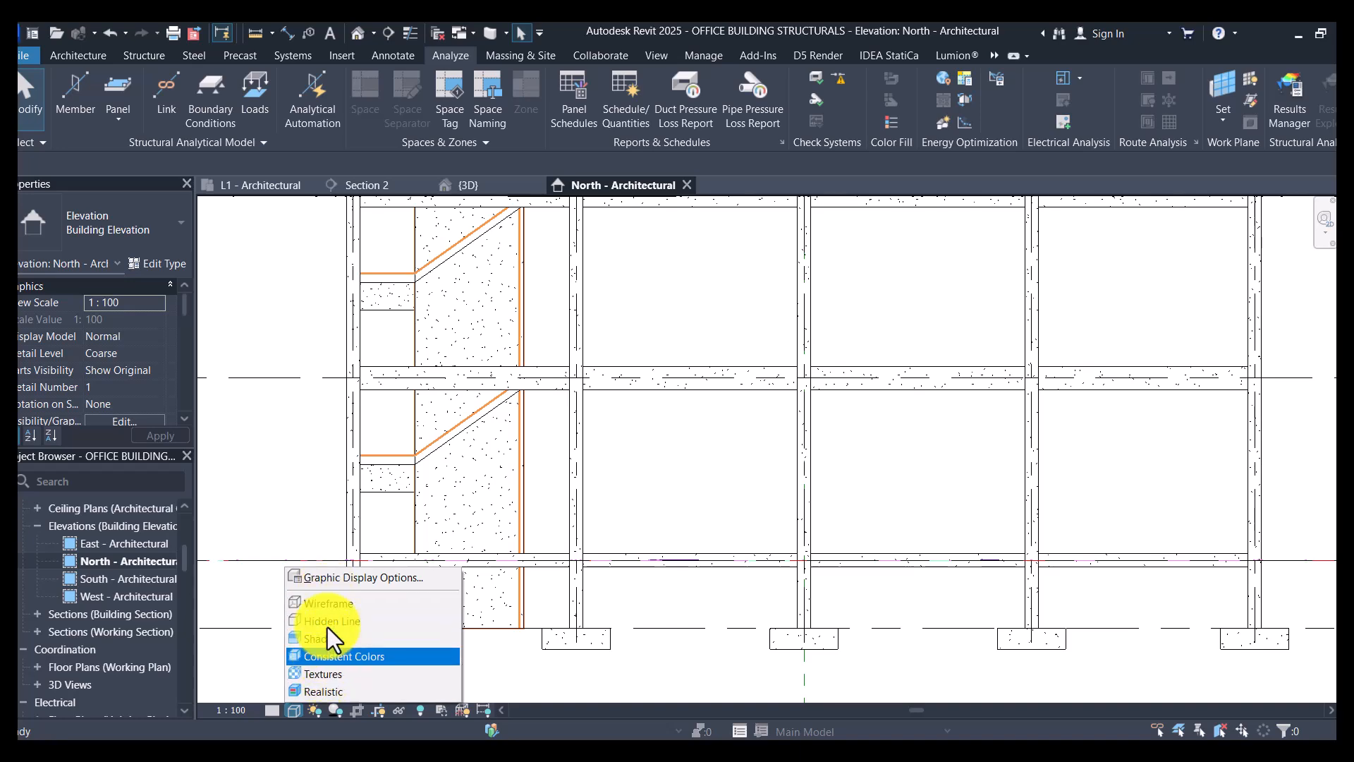
left_click(330, 602)
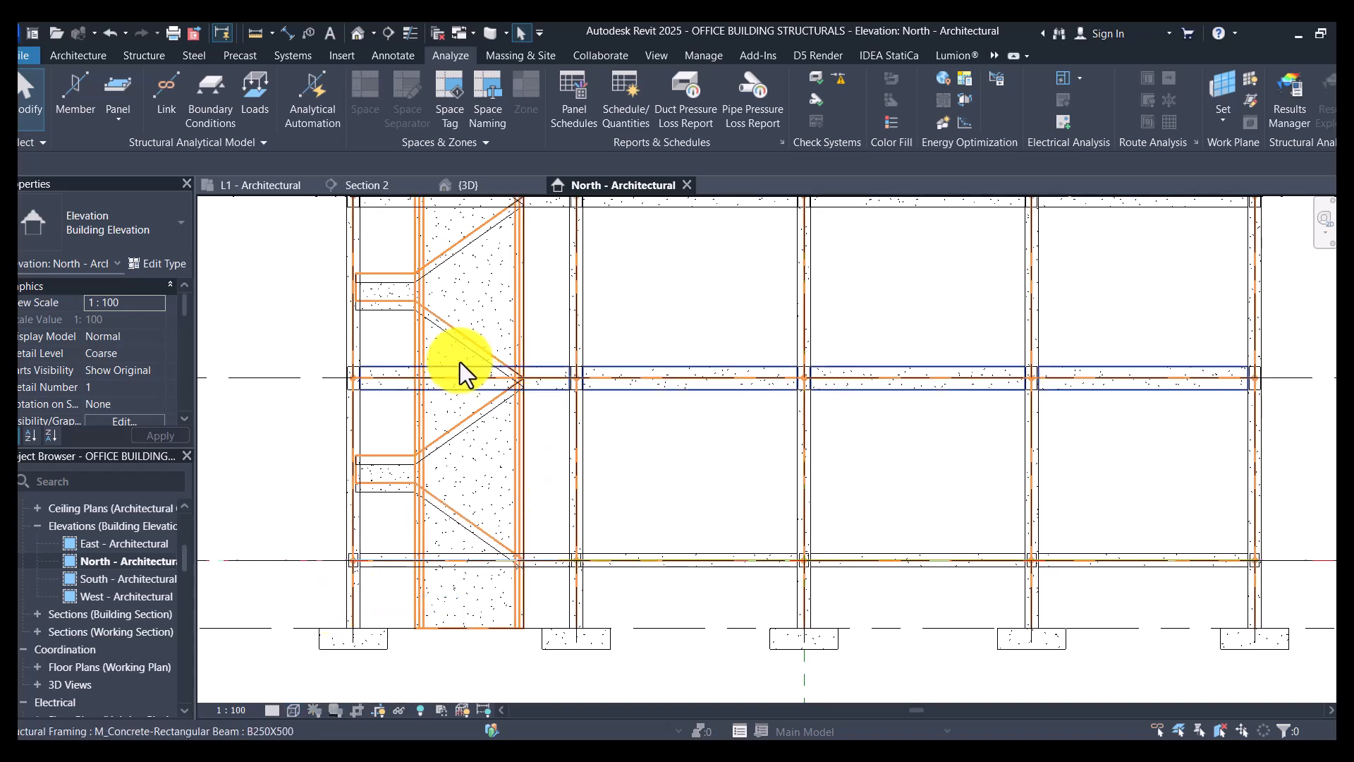
- Examine in the elevation how the stair slab's analytical line meets the beam's, checking the inclined stair slab's properties
scroll(468, 434, "up", 5)
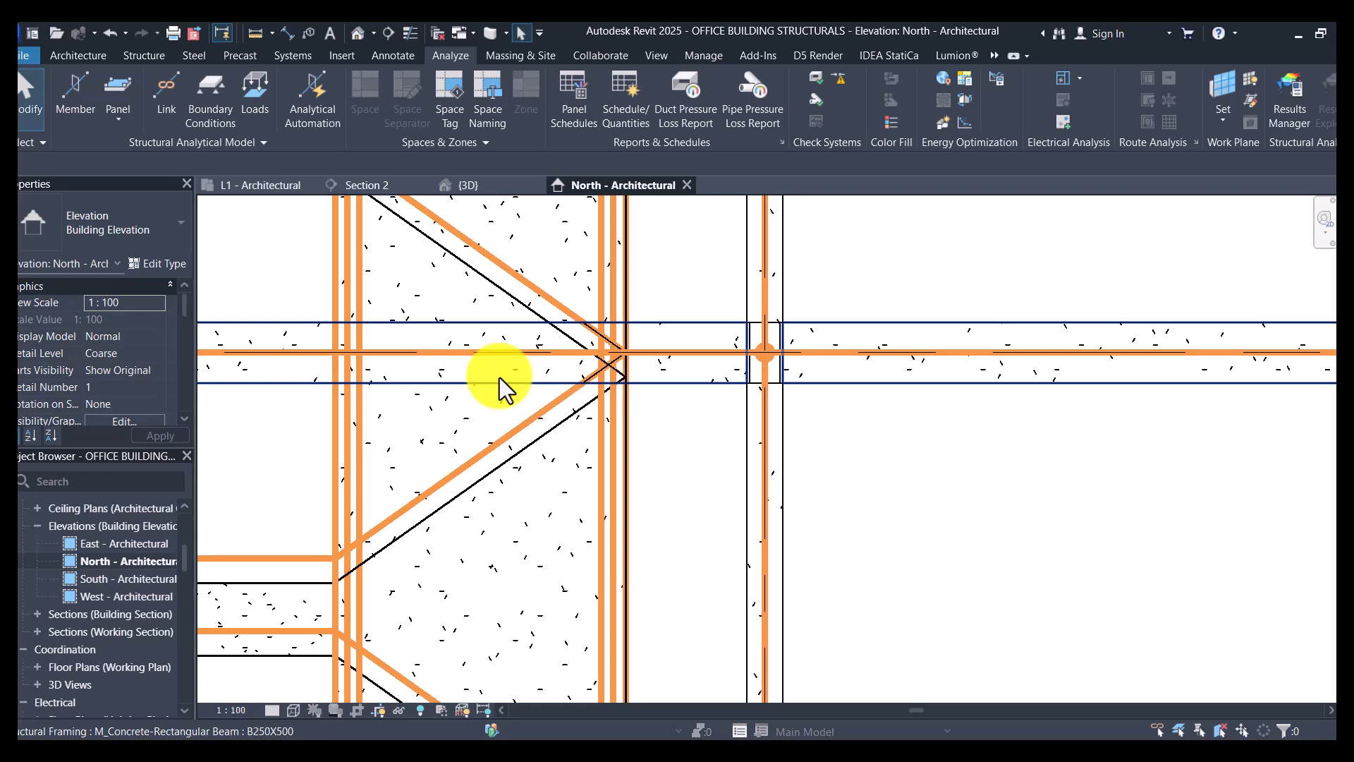
scroll(553, 451, "down", 2)
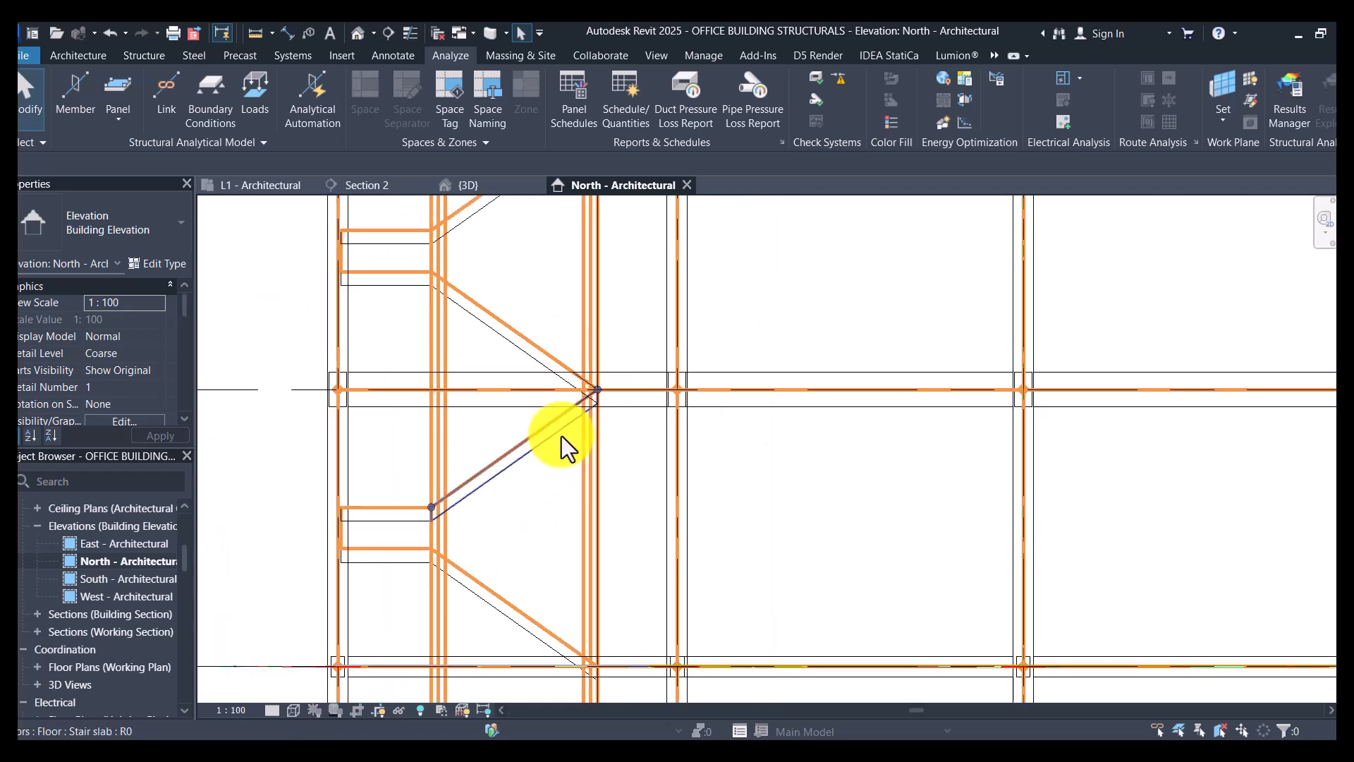
scroll(560, 436, "down", 2)
scroll(505, 490, "up", 4)
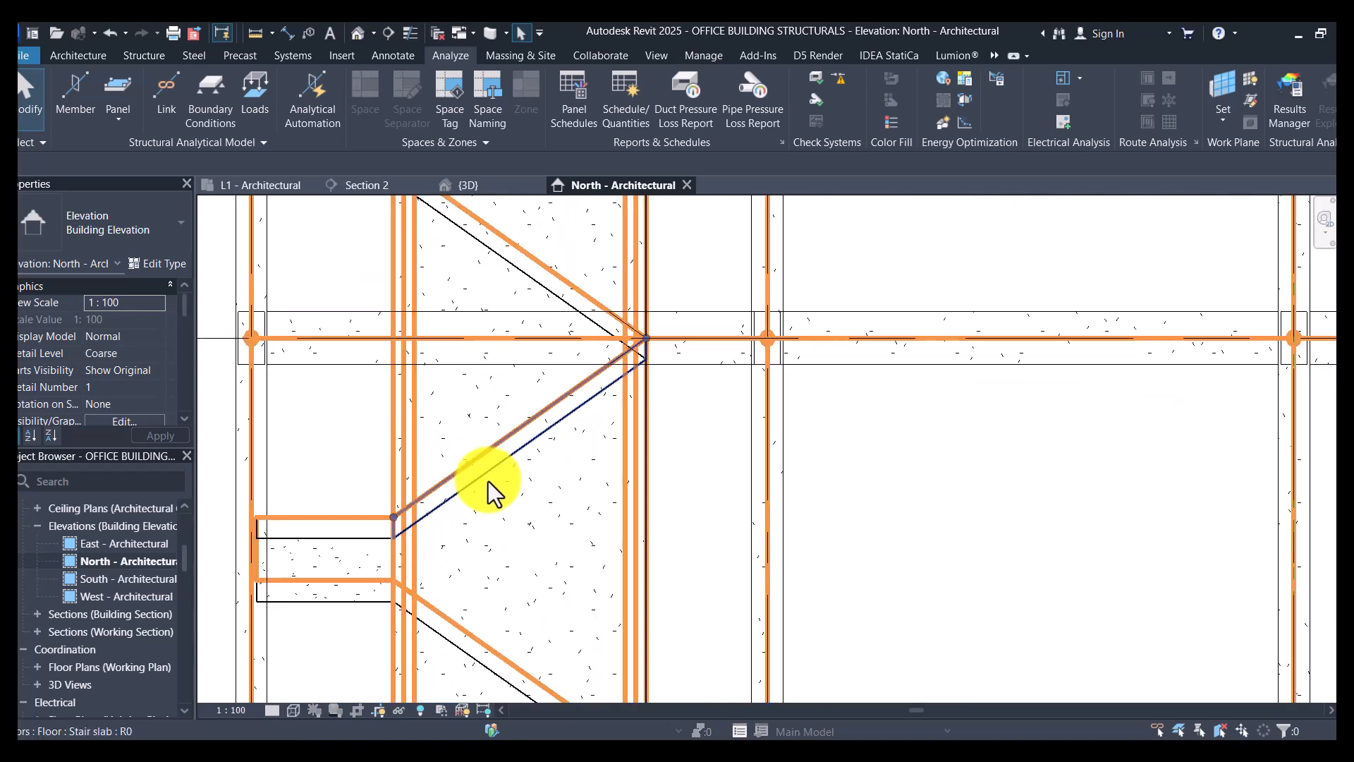
left_click(488, 481)
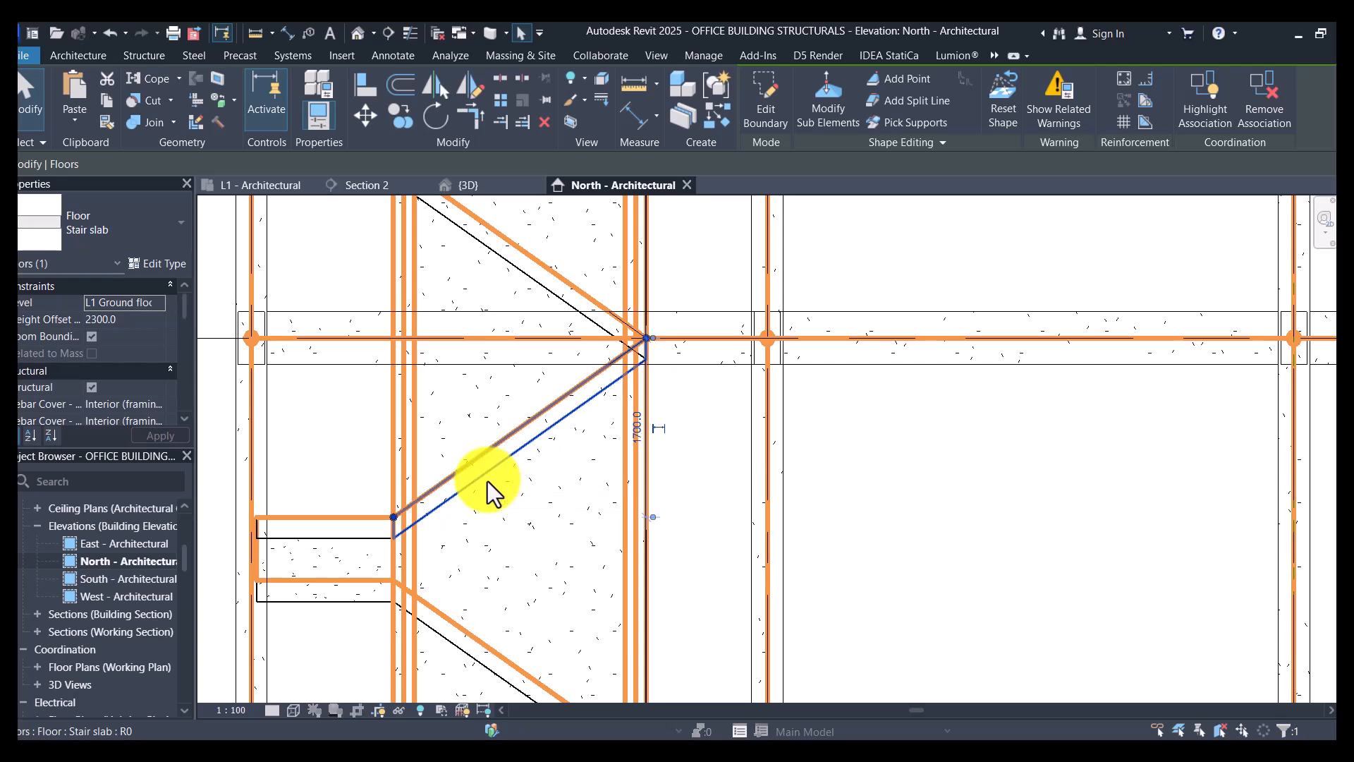
key("Escape")
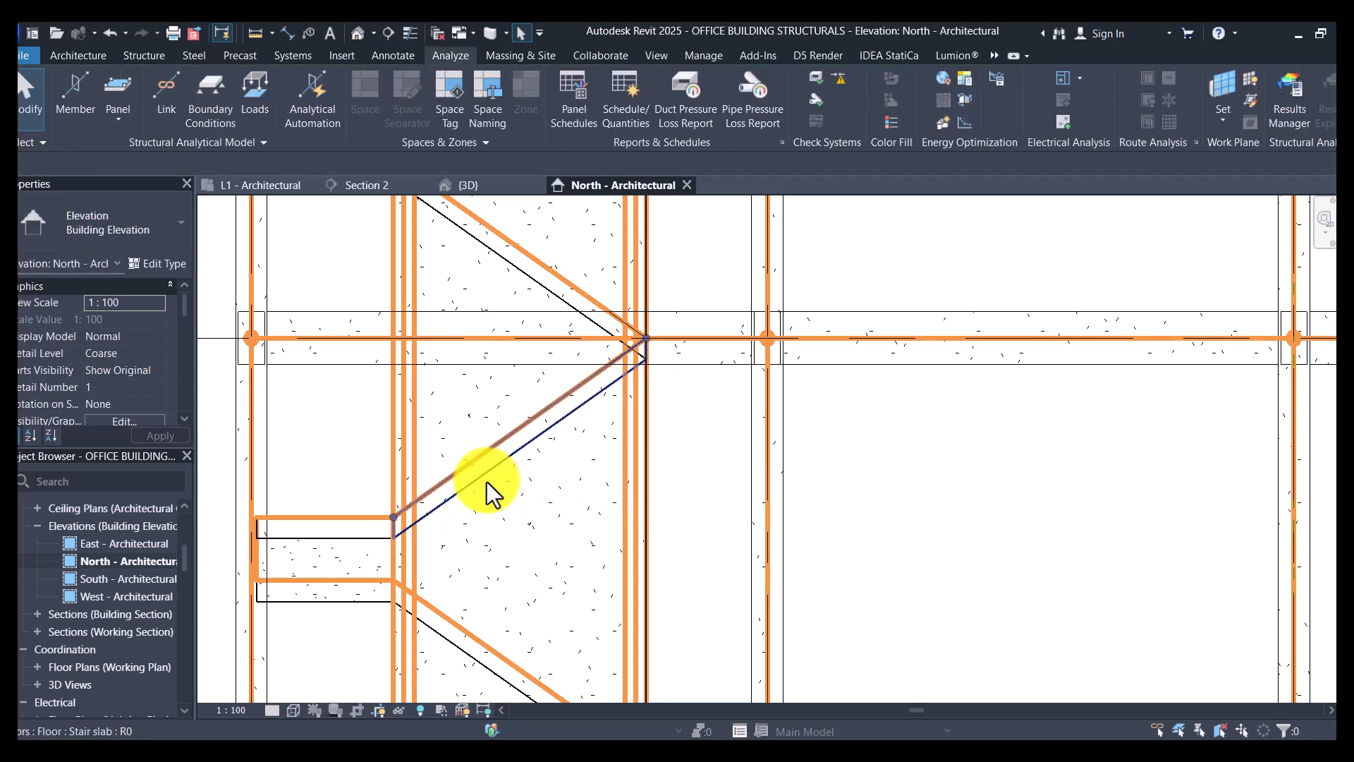
- Return to the default 3D view, hide the analytical model and set the visual style to Shaded
left_click(356, 34)
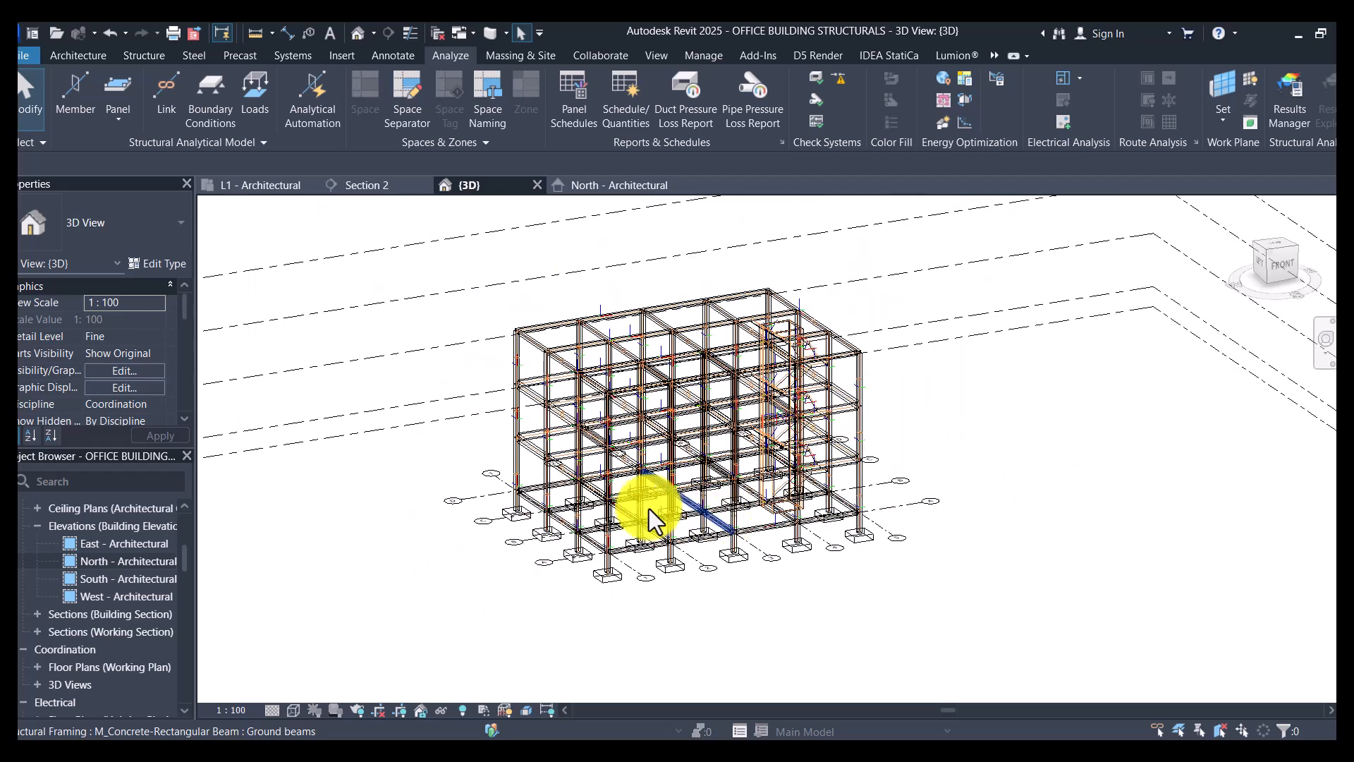
left_click(506, 710)
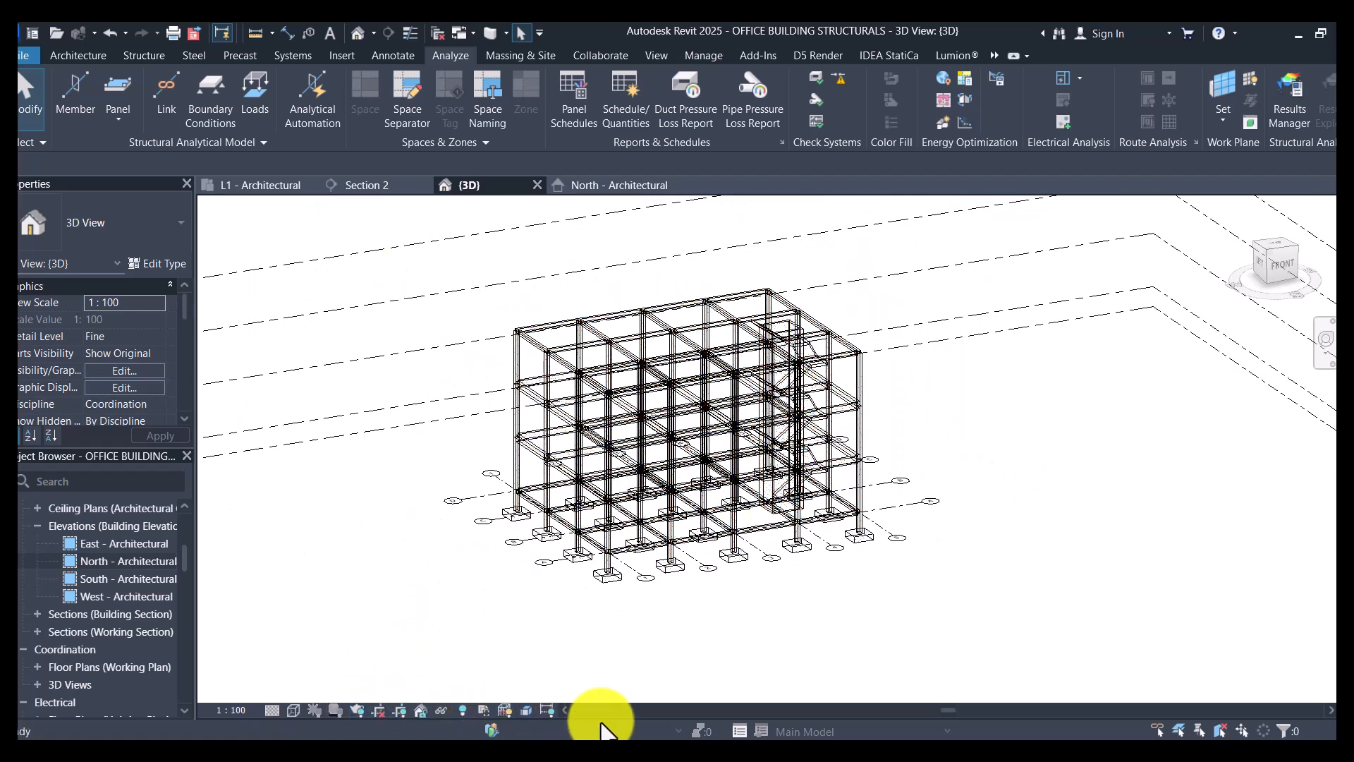
left_click(292, 709)
left_click(319, 618)
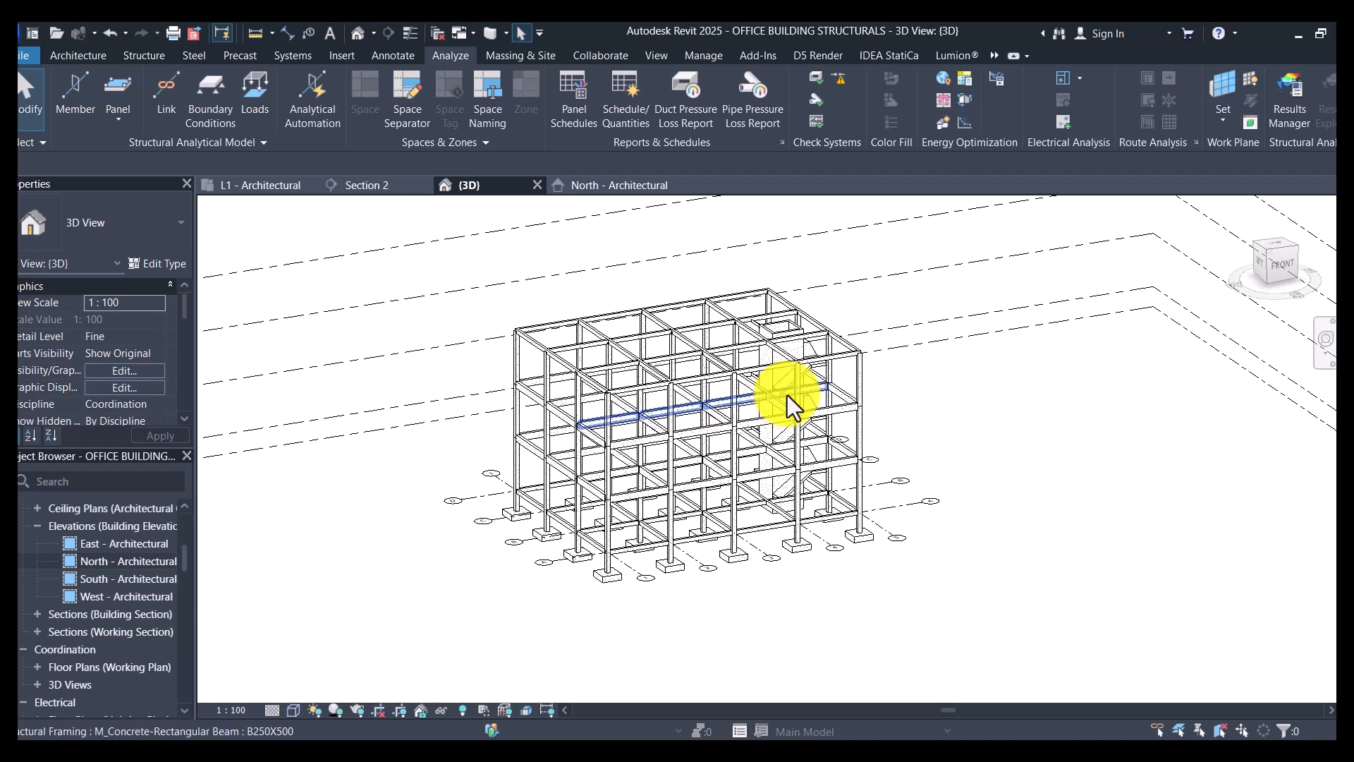
scroll(787, 395, "up", 2)
left_click(292, 710)
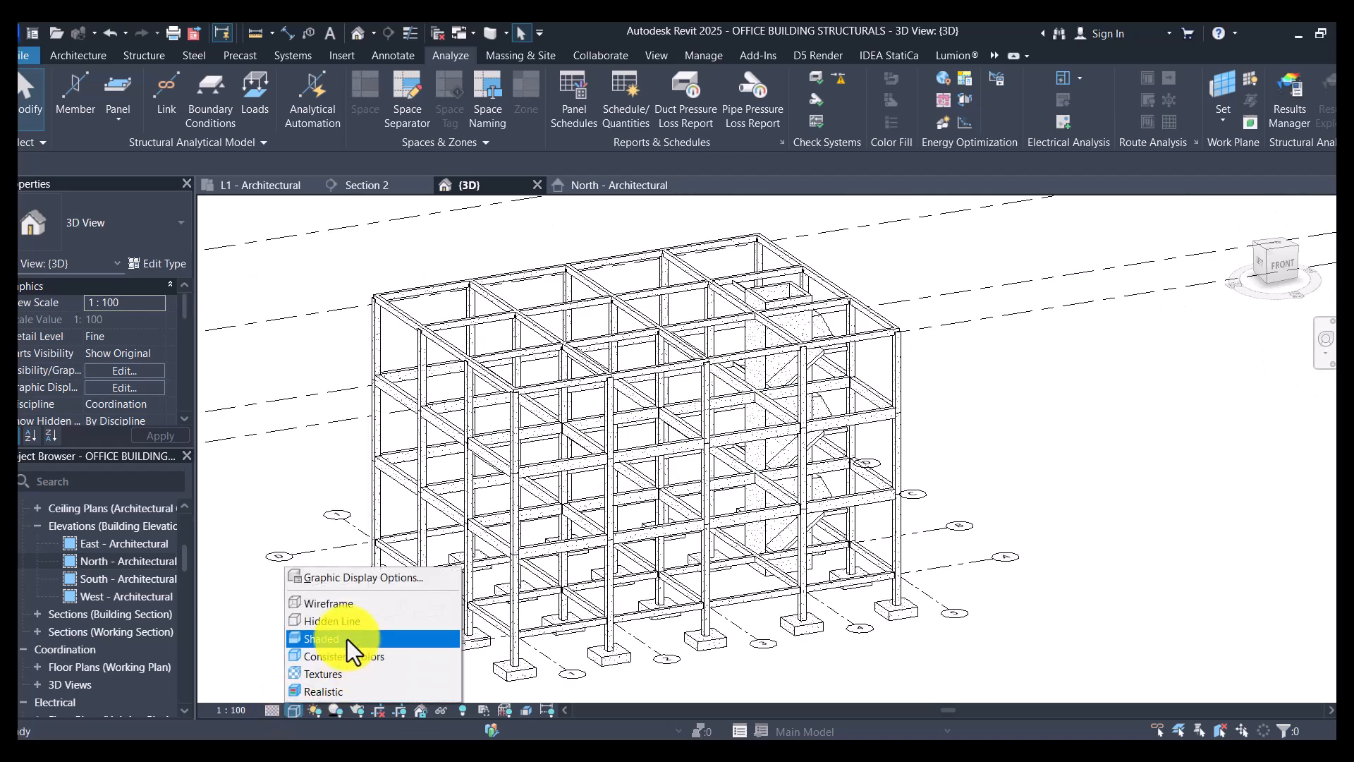
left_click(347, 639)
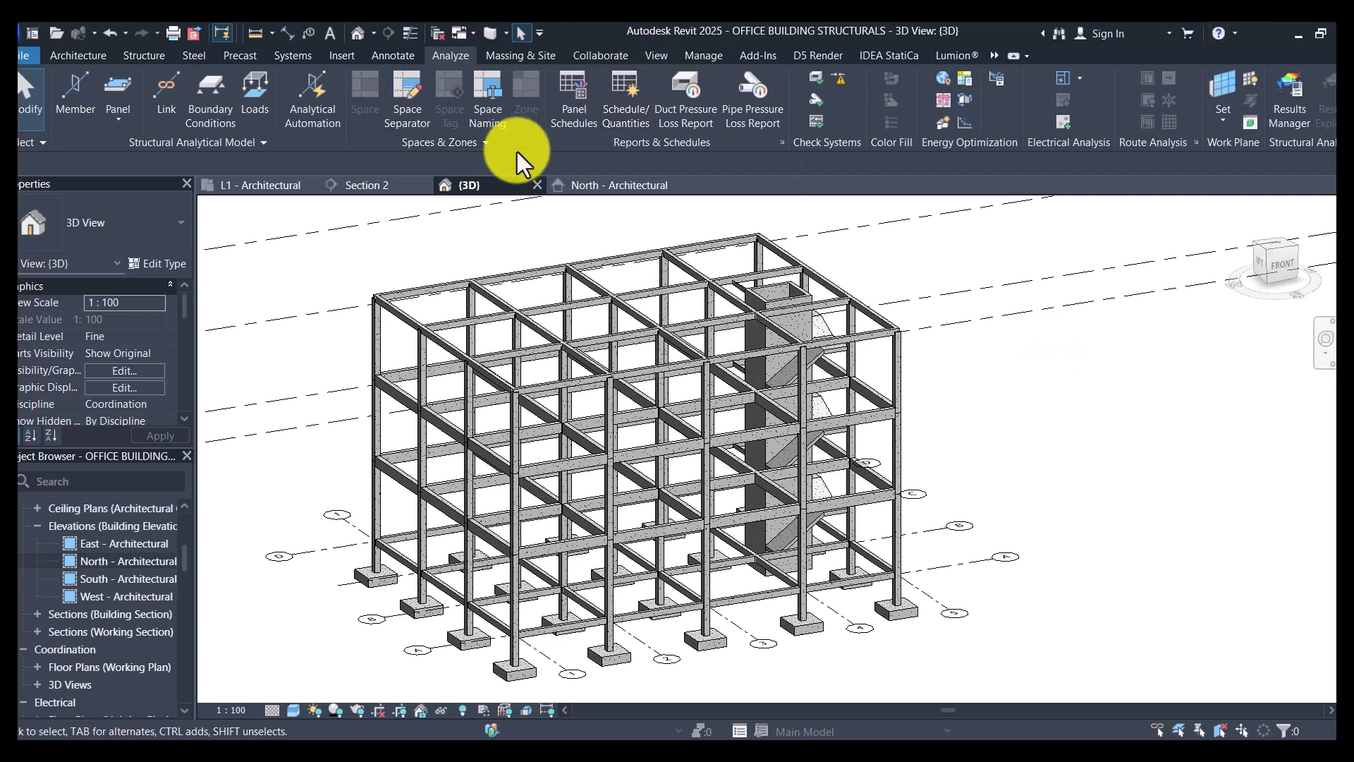
- Review the external tools for exporting to and importing from ETABS, SAFE or SAP2000
left_click(755, 57)
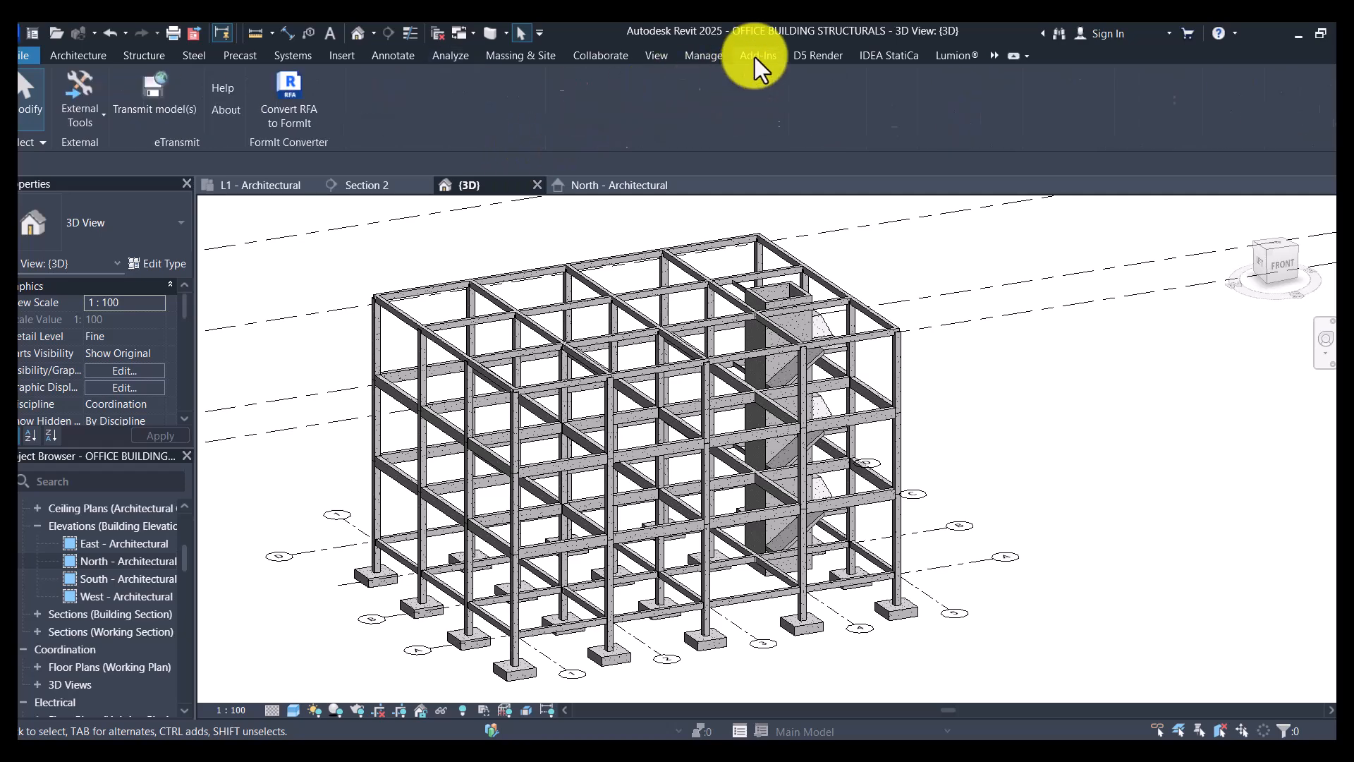
left_click(99, 120)
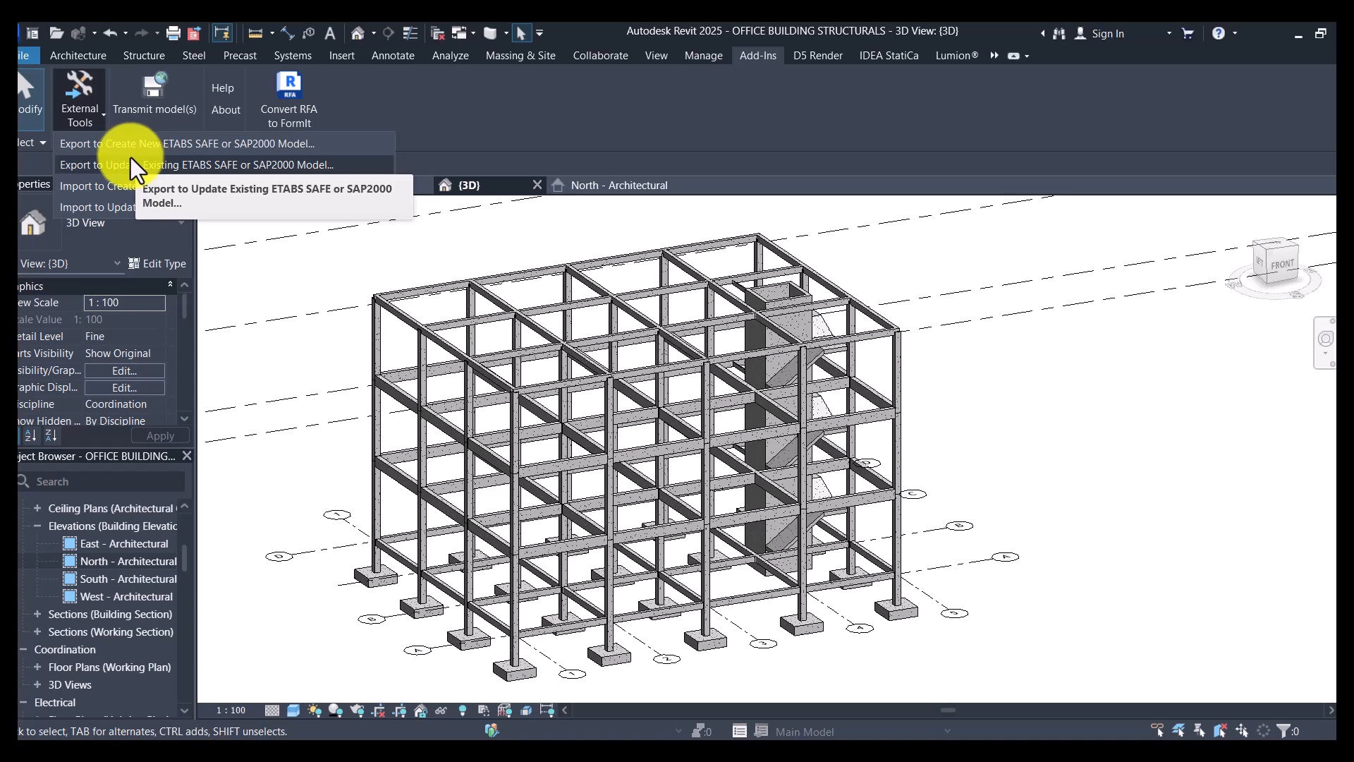
left_click(912, 113)
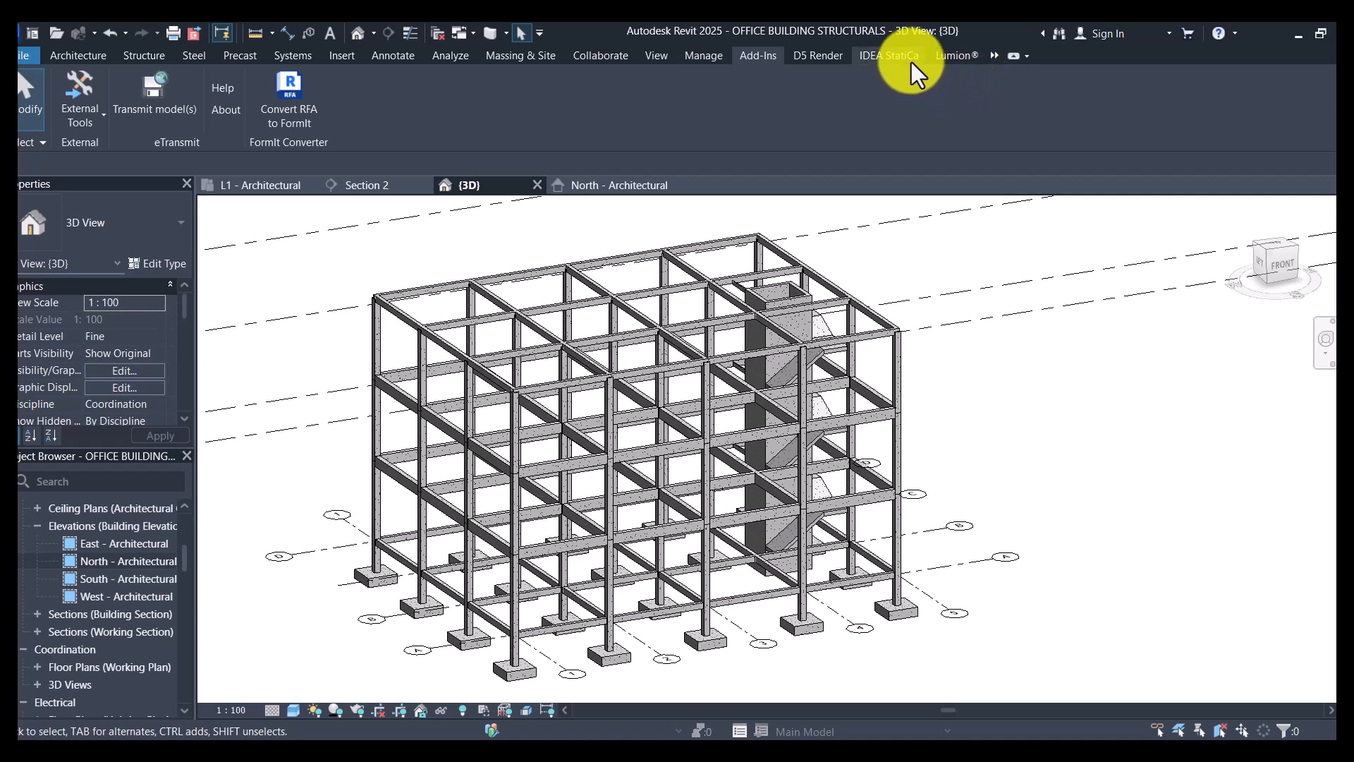
- Switch from Revit to Google Chrome and maximize the browser window
left_click(1296, 41)
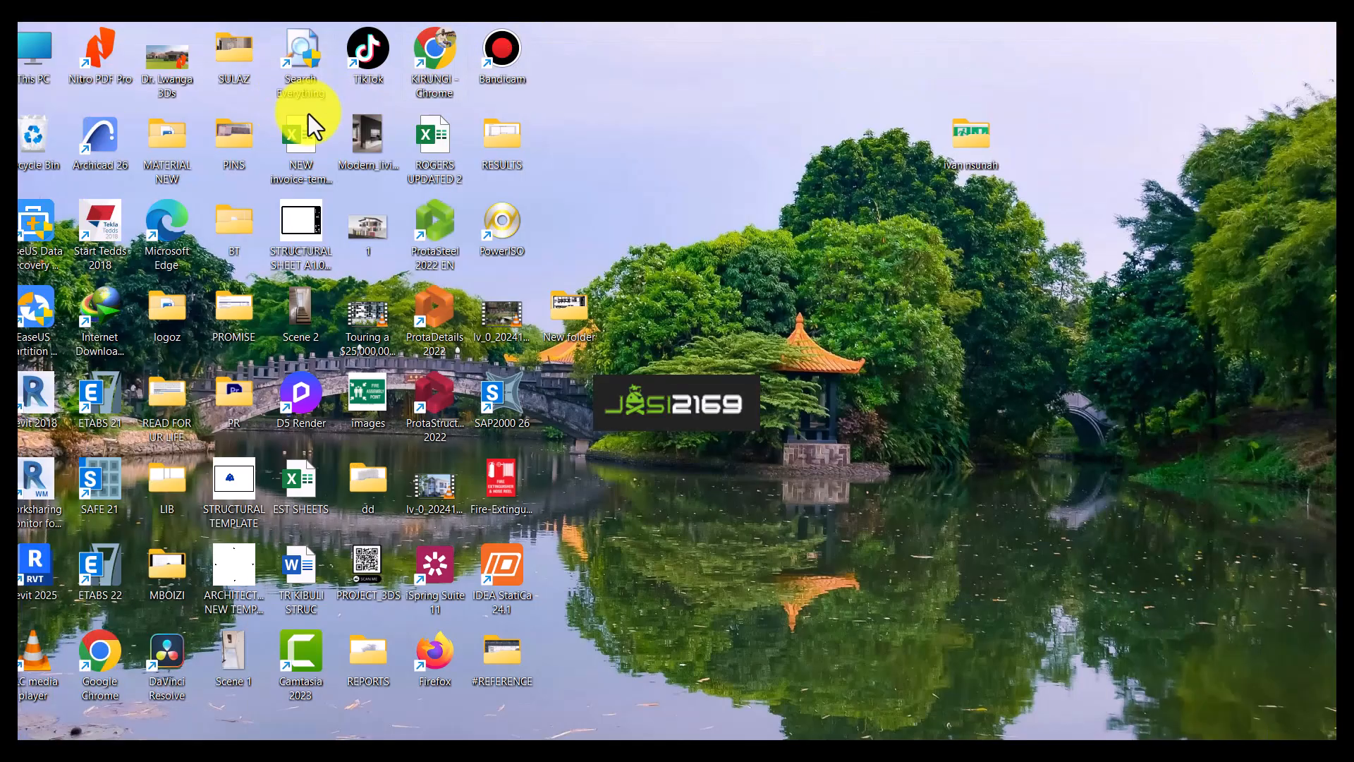
double_click(445, 59)
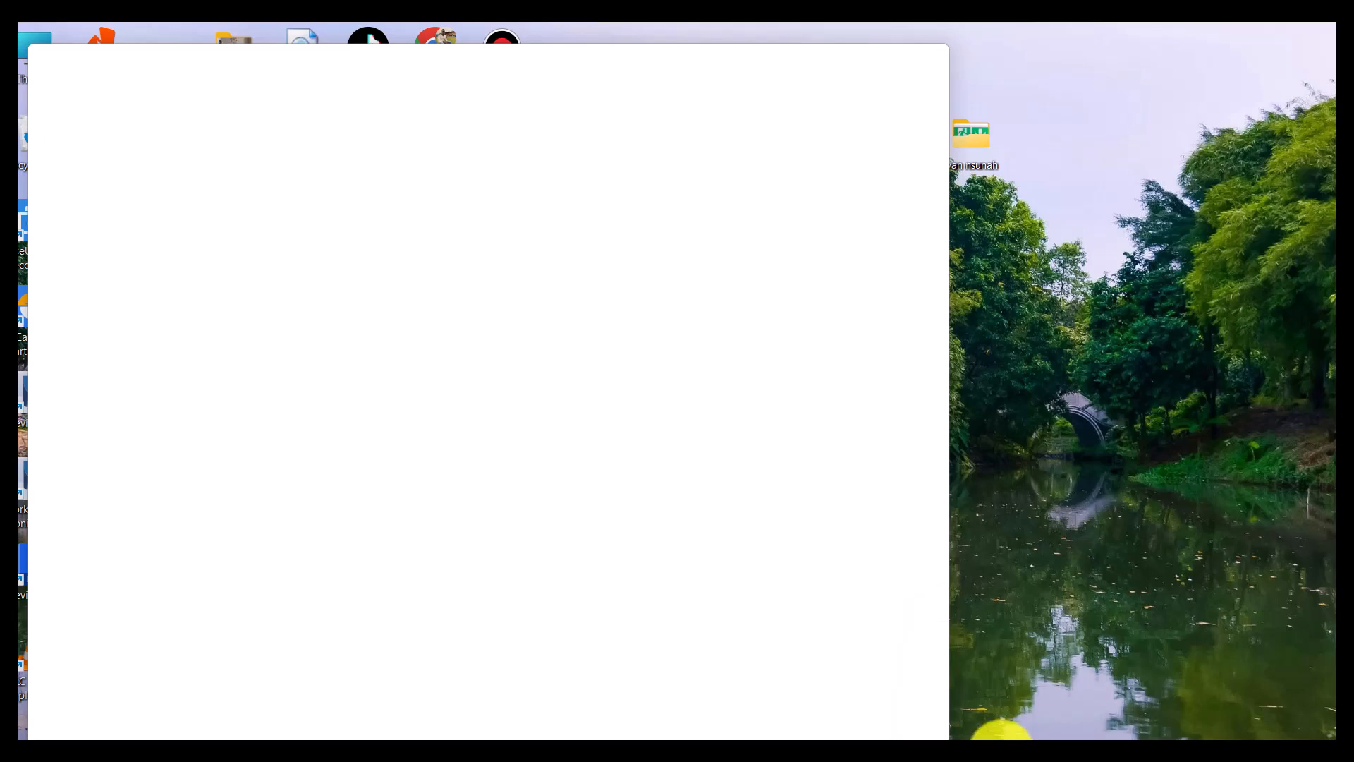
right_click(1137, 23)
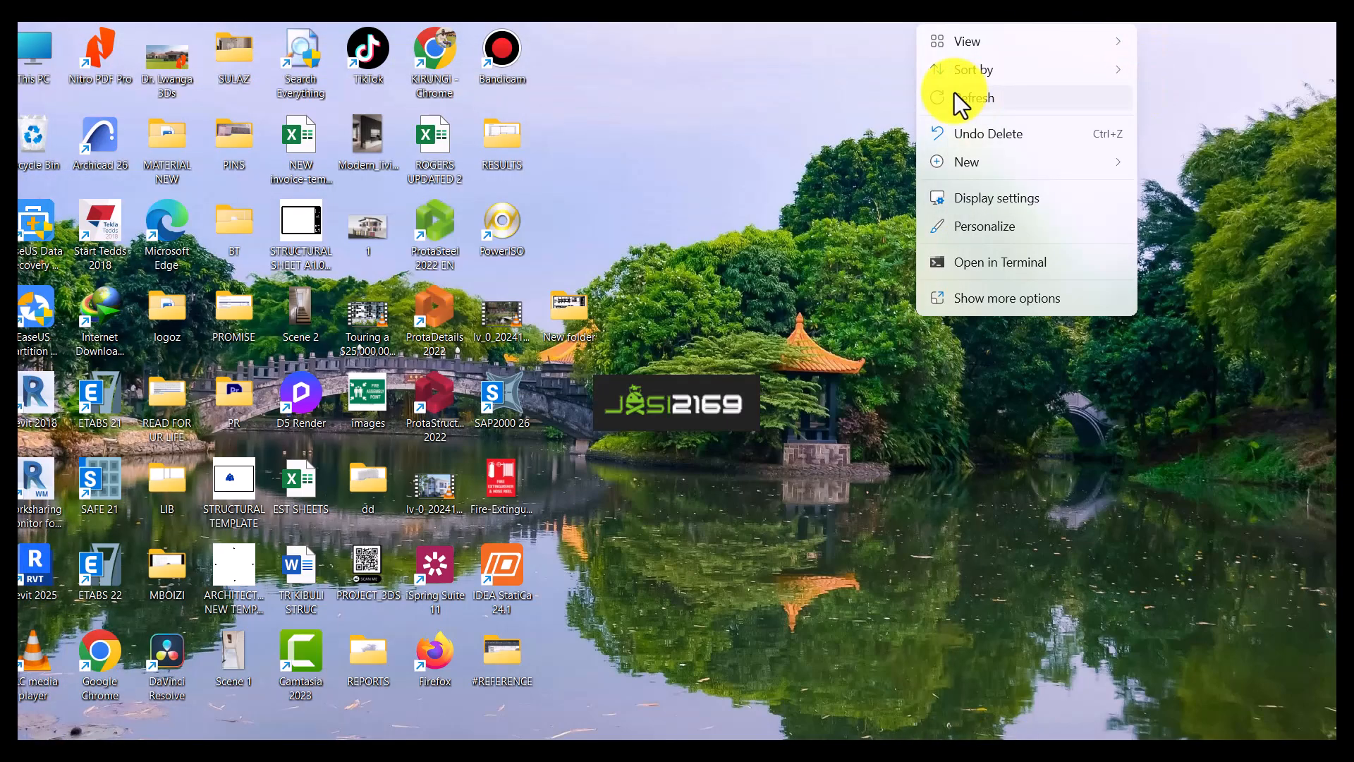
left_click(957, 97)
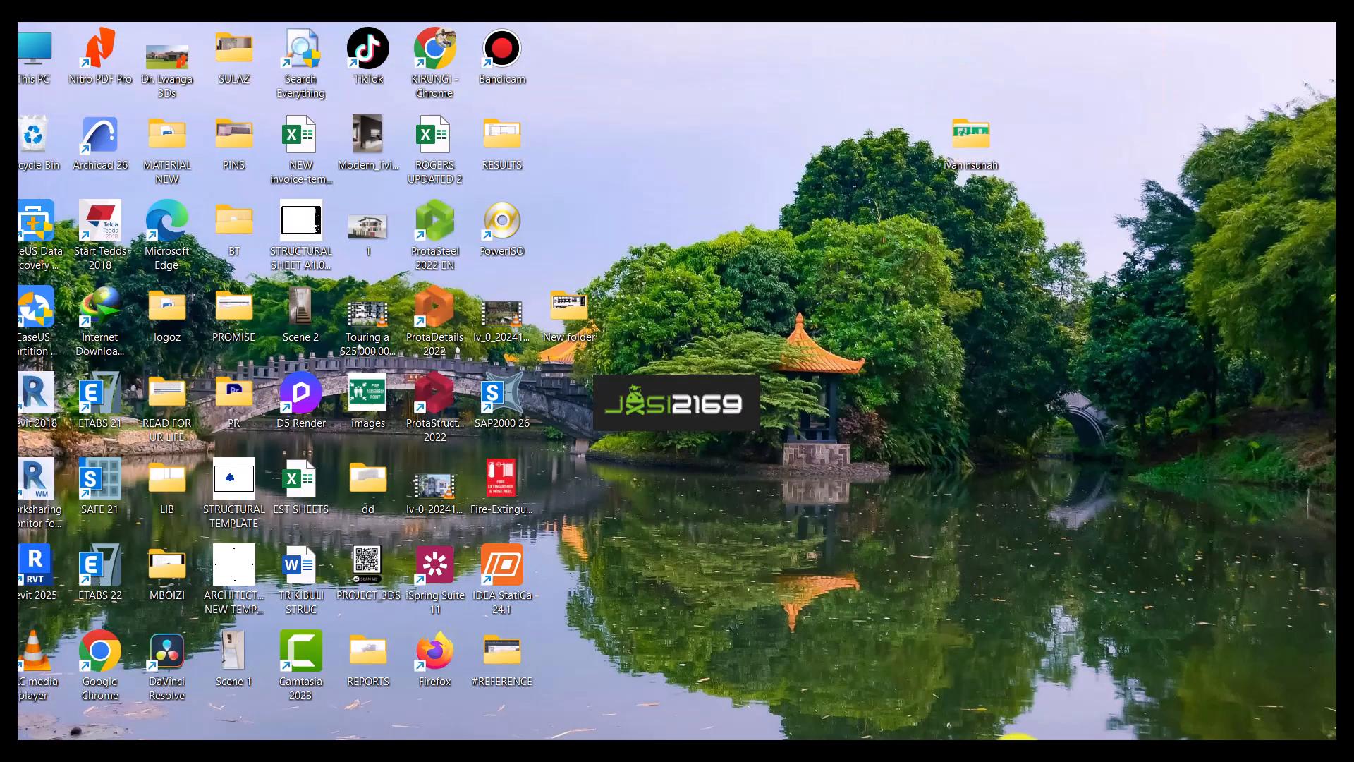
left_click(1016, 737)
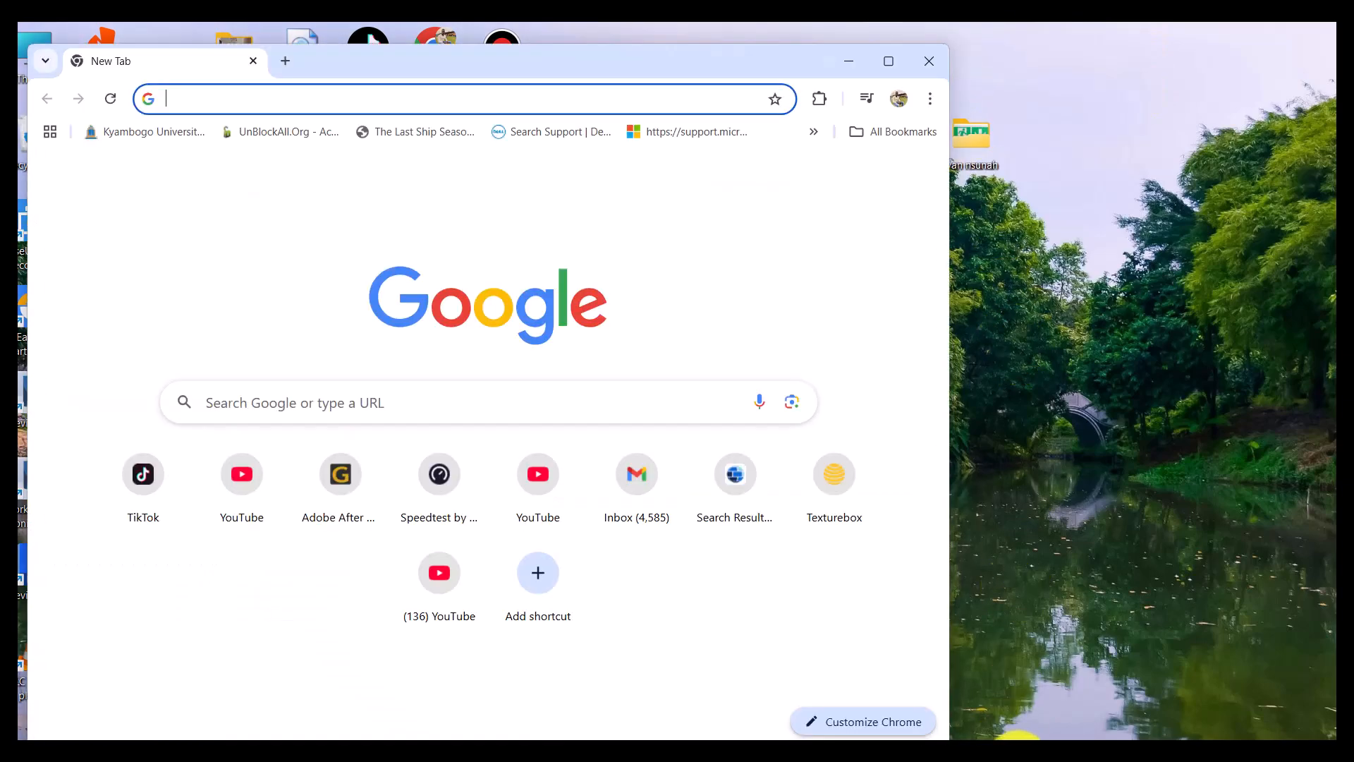
left_click(884, 66)
- Search Google for "csi link revit" and open the CSI link page in the Autodesk App Store
left_click(469, 381)
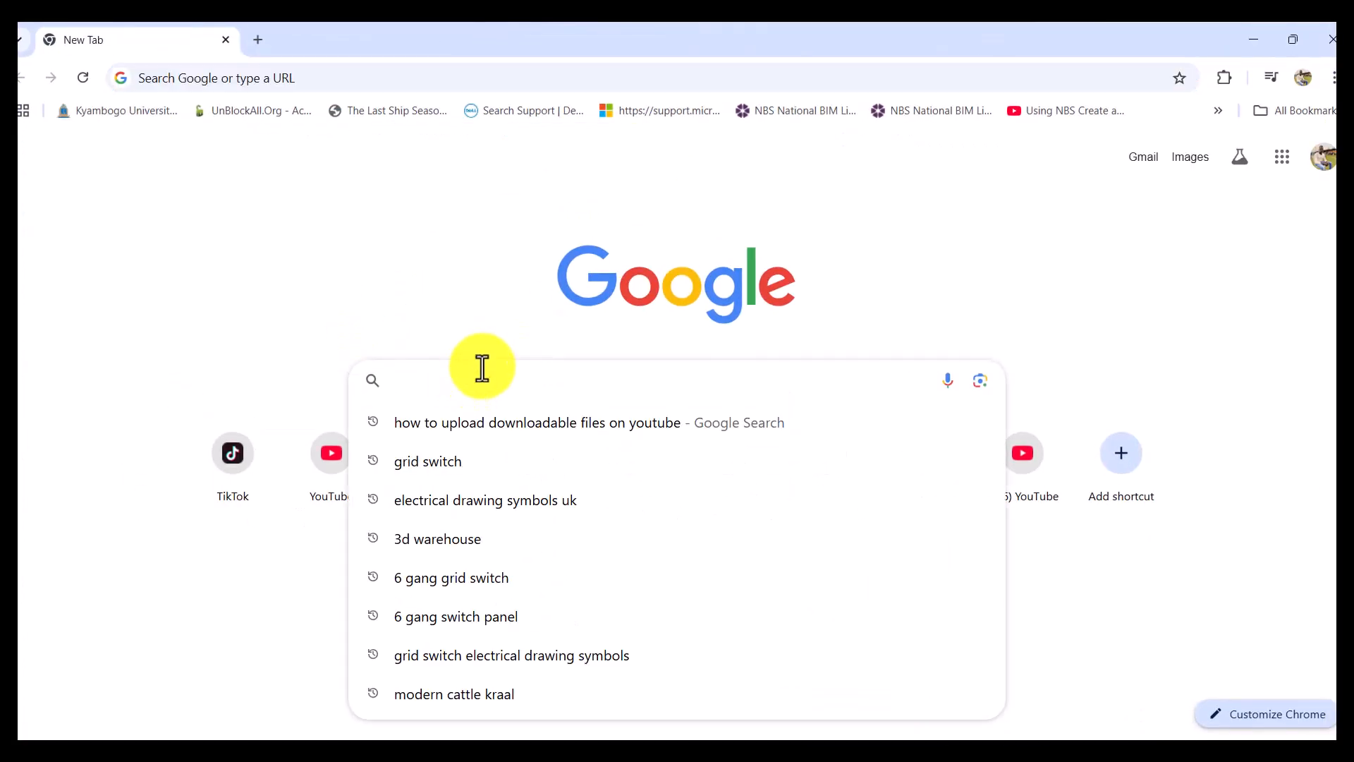
type("CS")
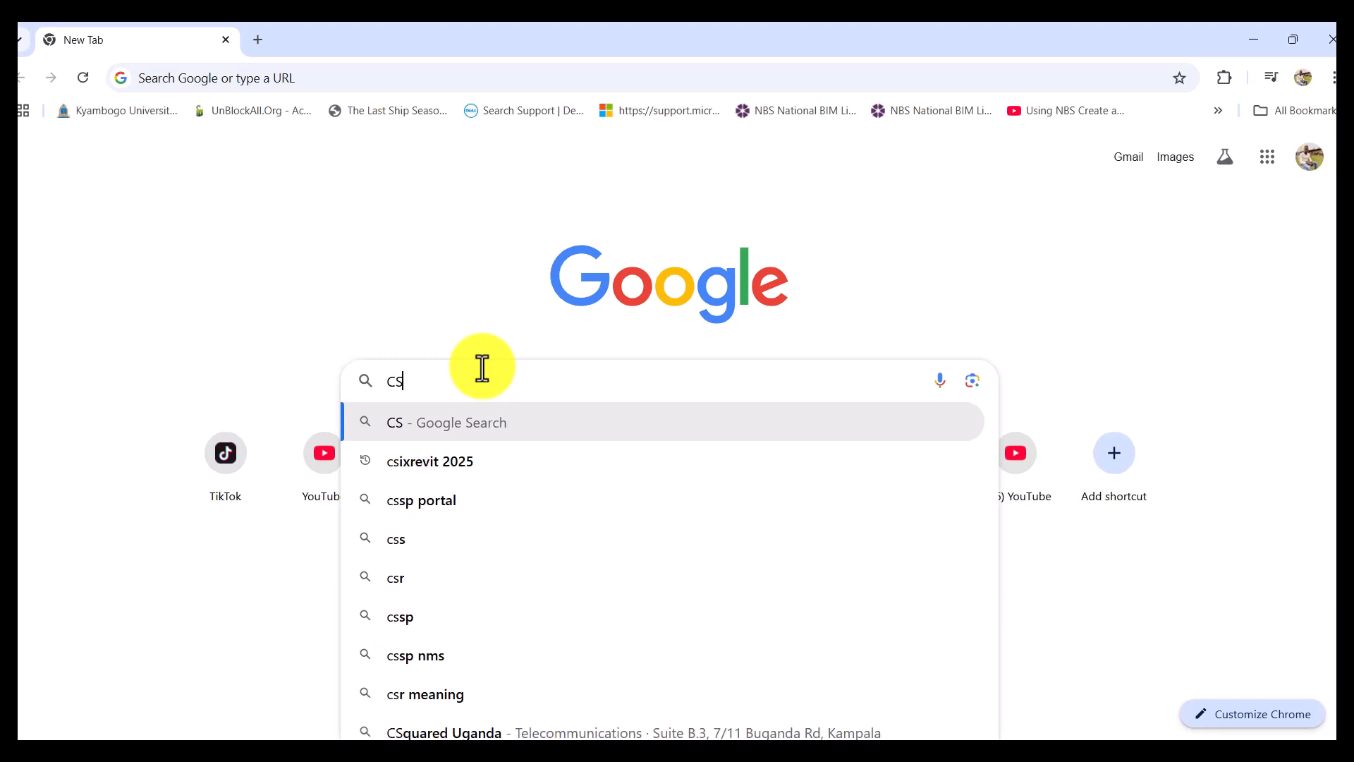
type("I")
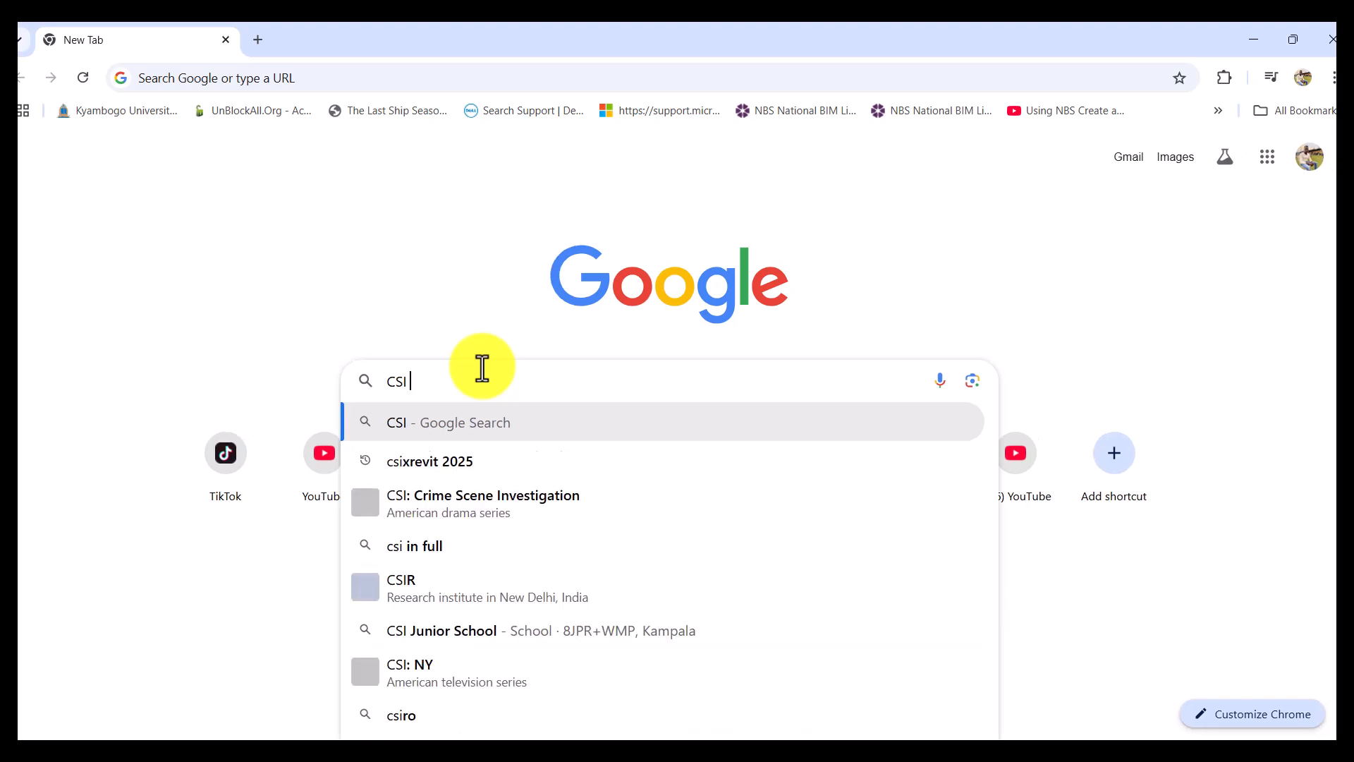
type(" LI")
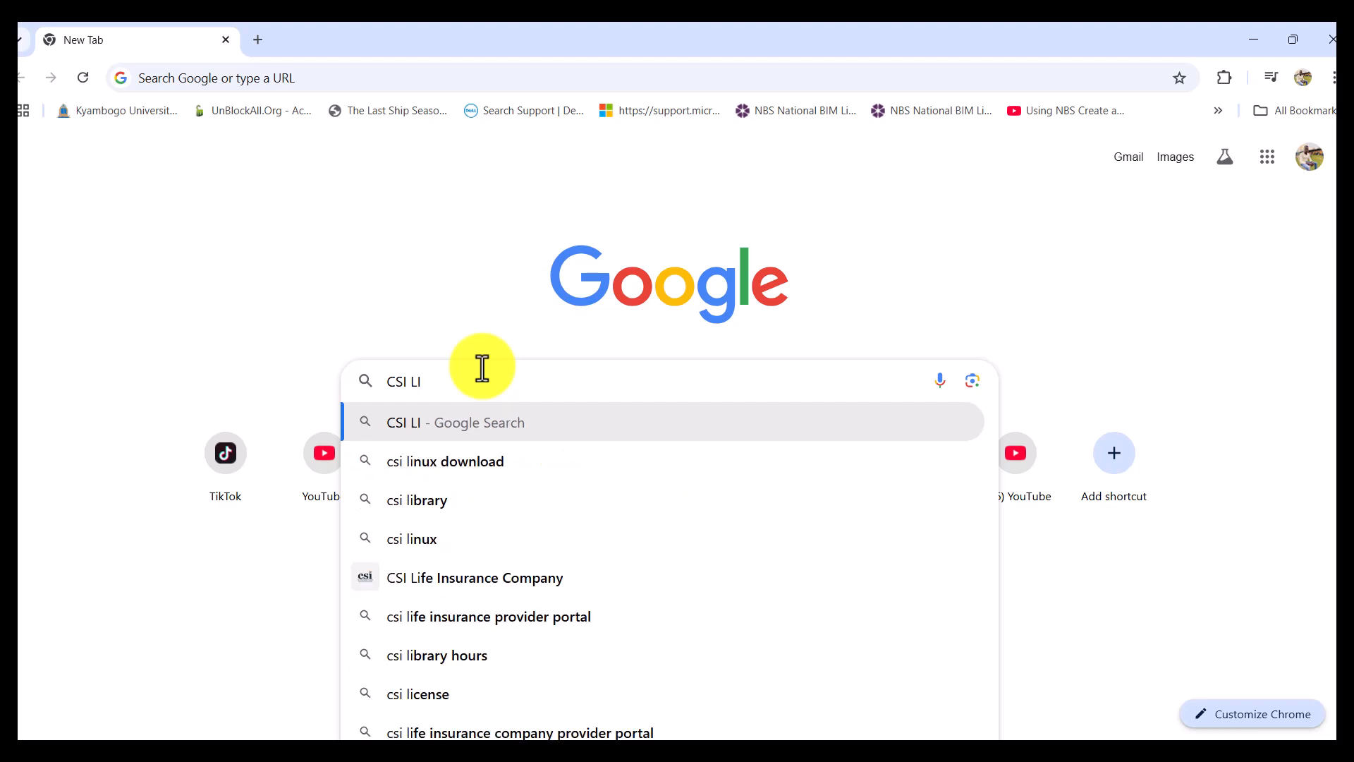
type("NK")
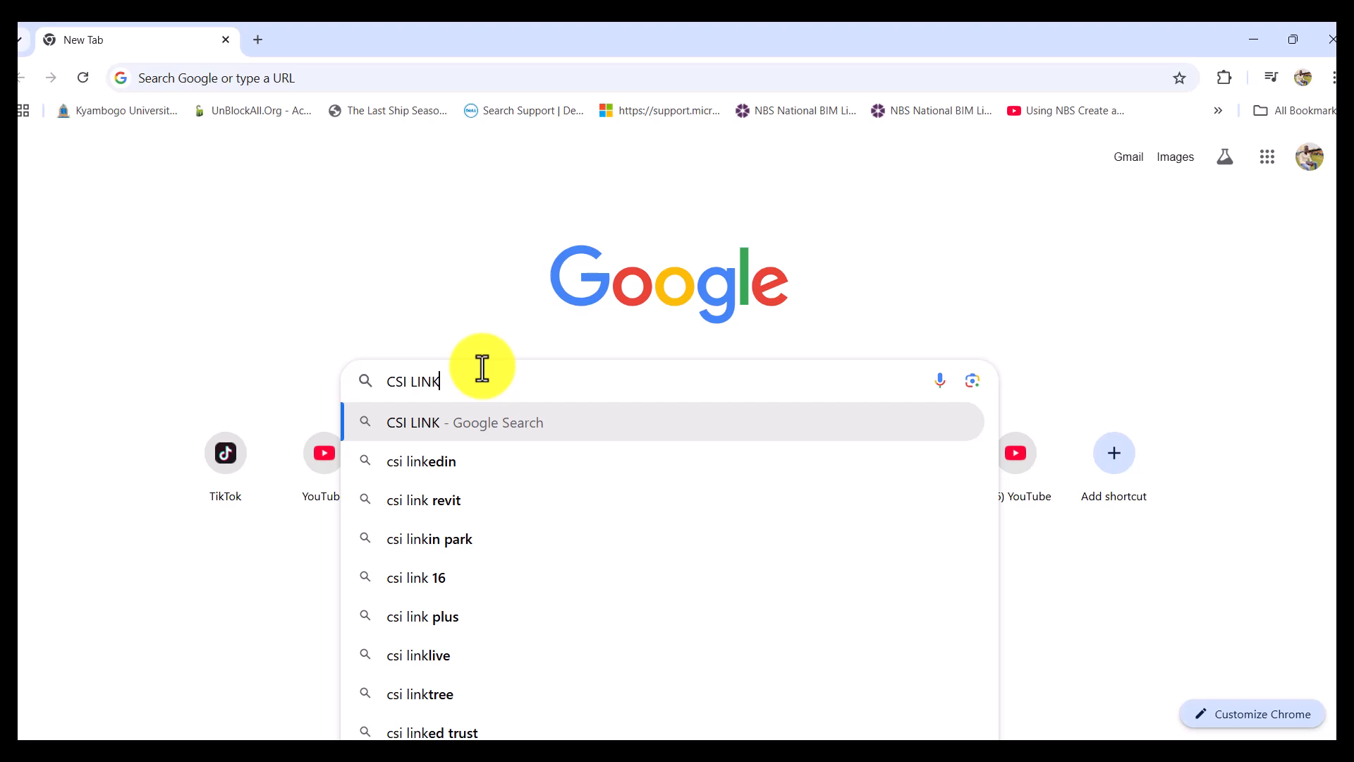
left_click(456, 505)
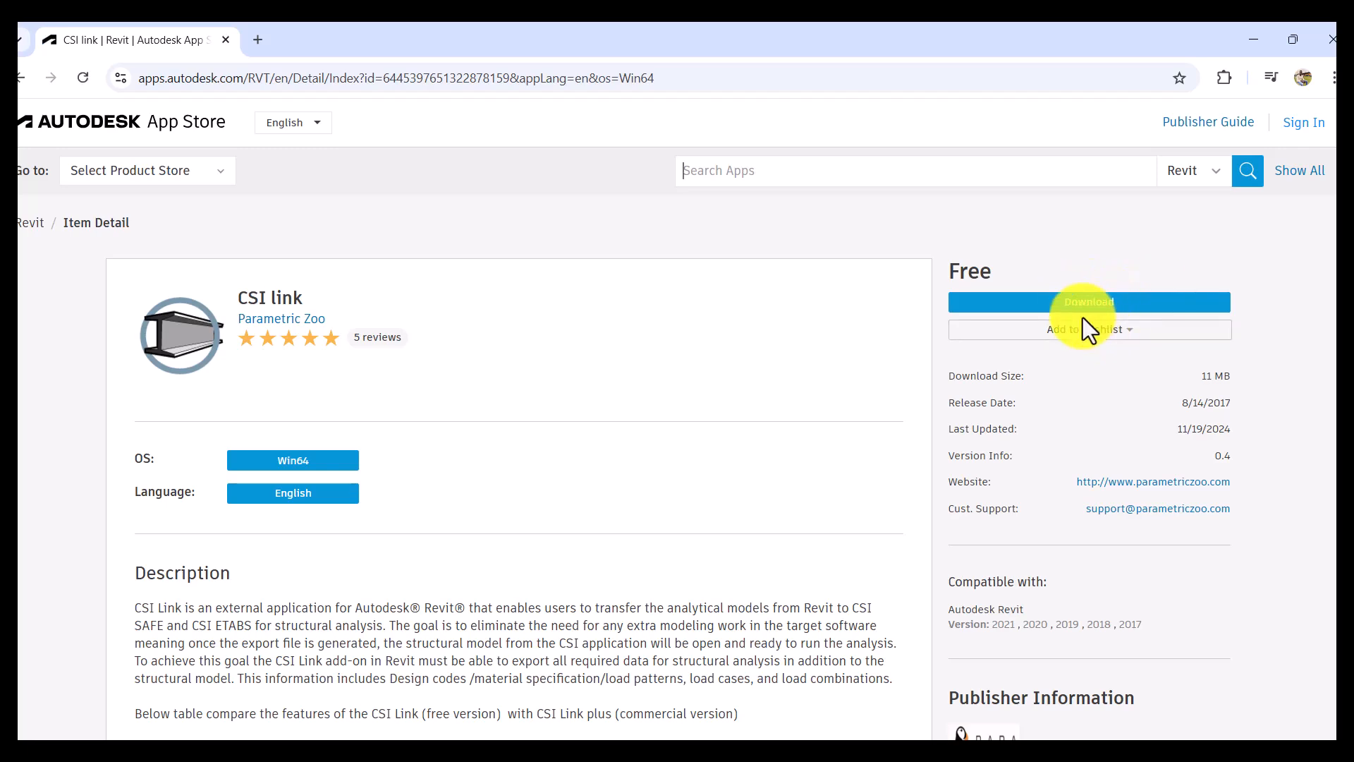
- Review the feature comparison of CSI Link and CSI Link plus, try the free download and return to the app page
scroll(1082, 318, "down", 5)
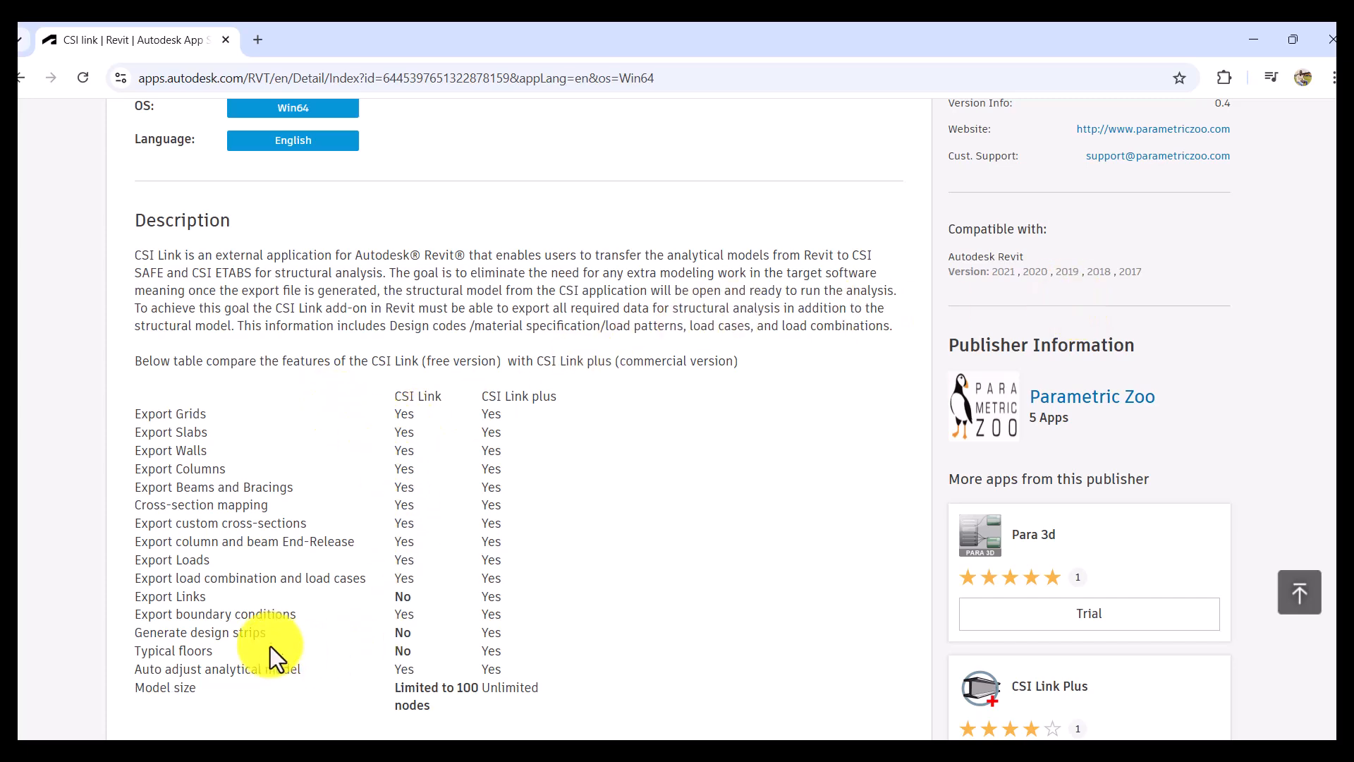
scroll(983, 438, "up", 4)
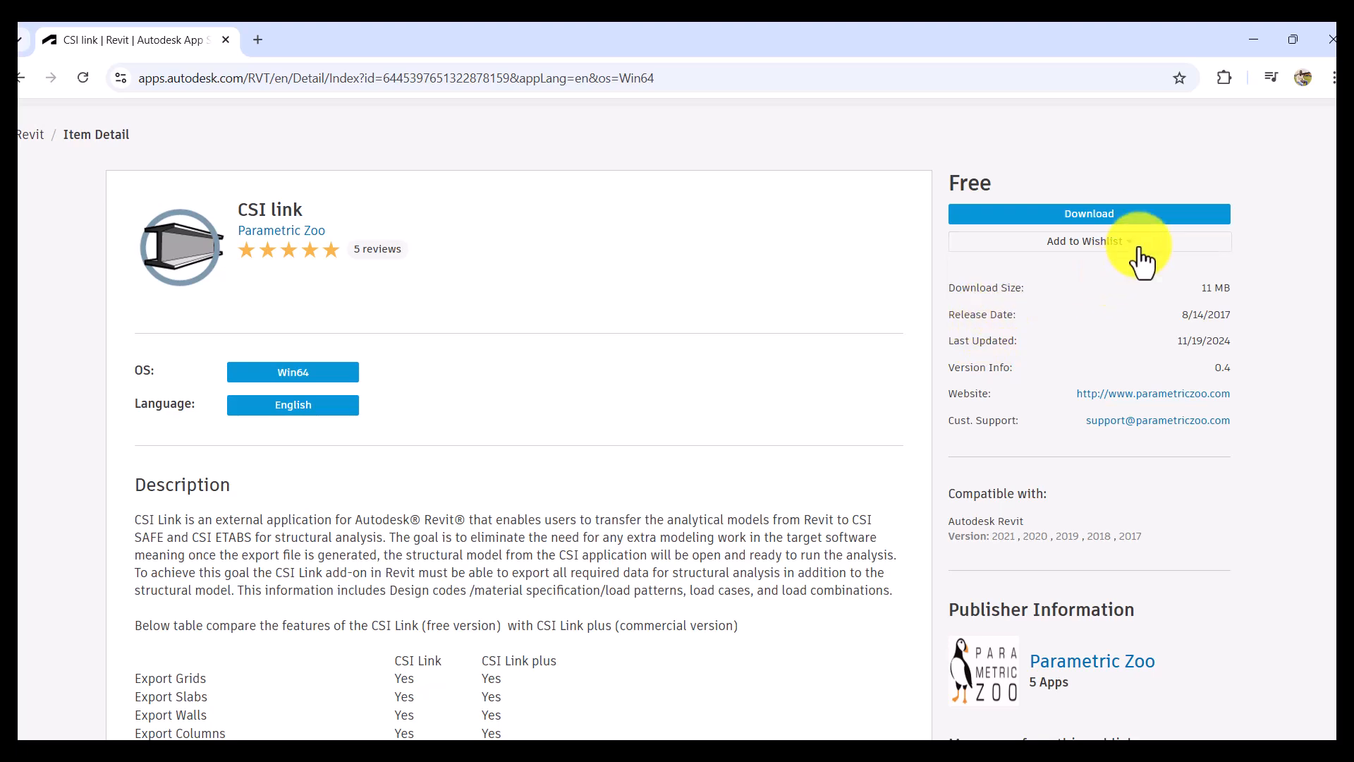
scroll(1118, 527, "down", 5)
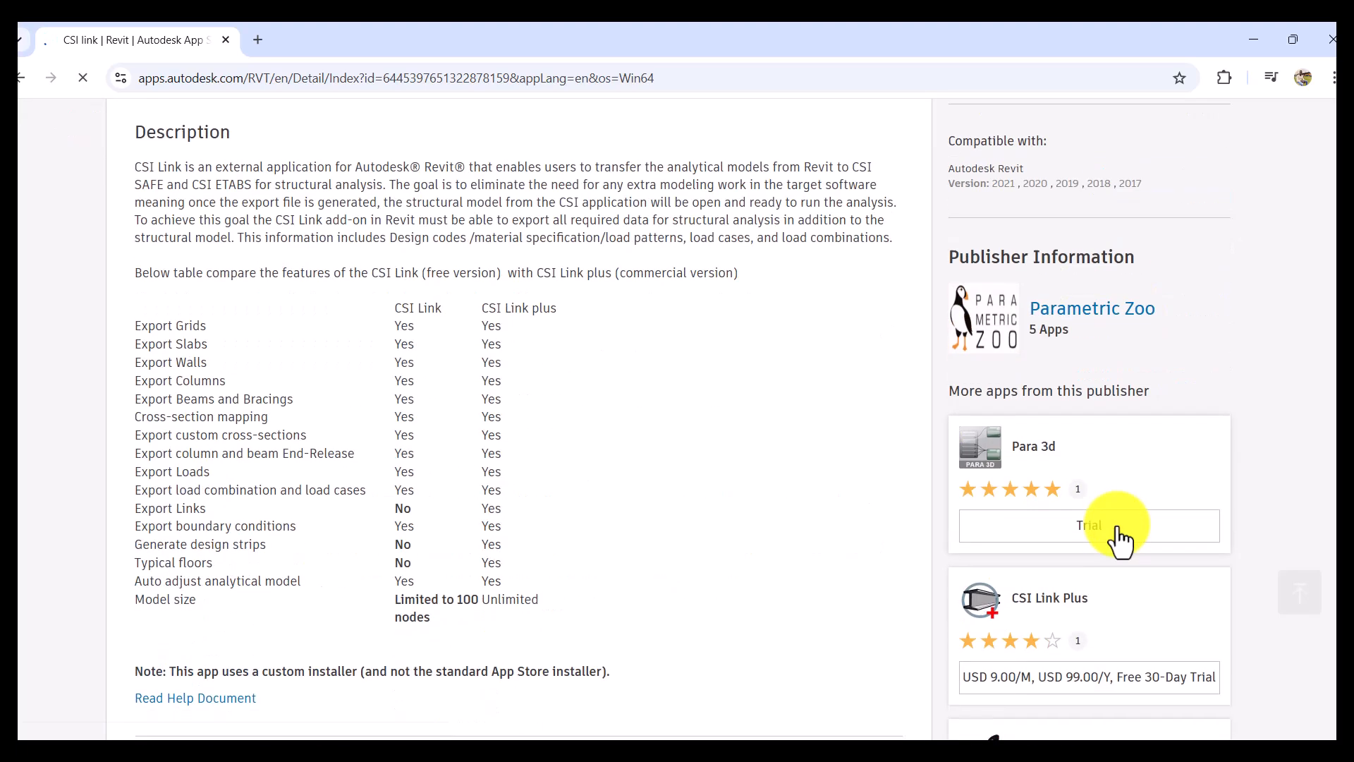
scroll(1118, 526, "up", 2)
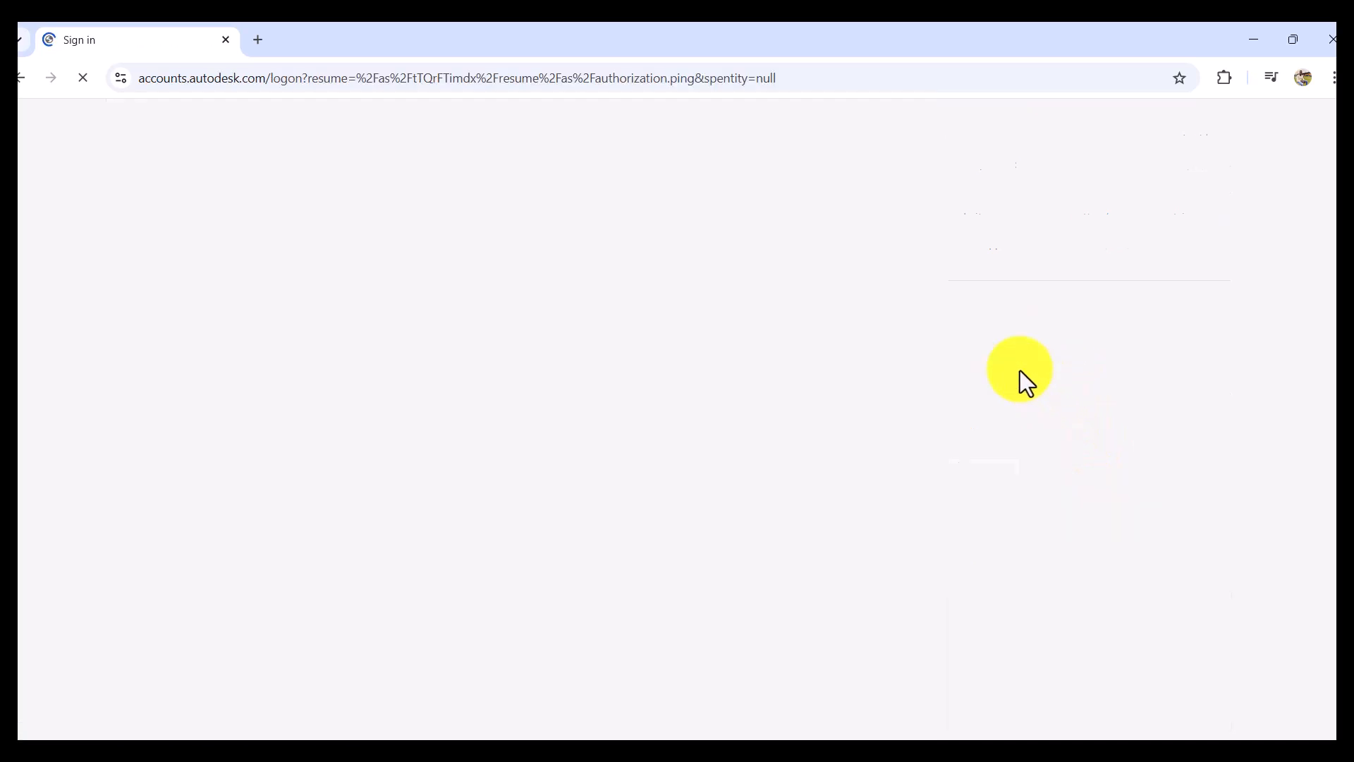
left_click(19, 79)
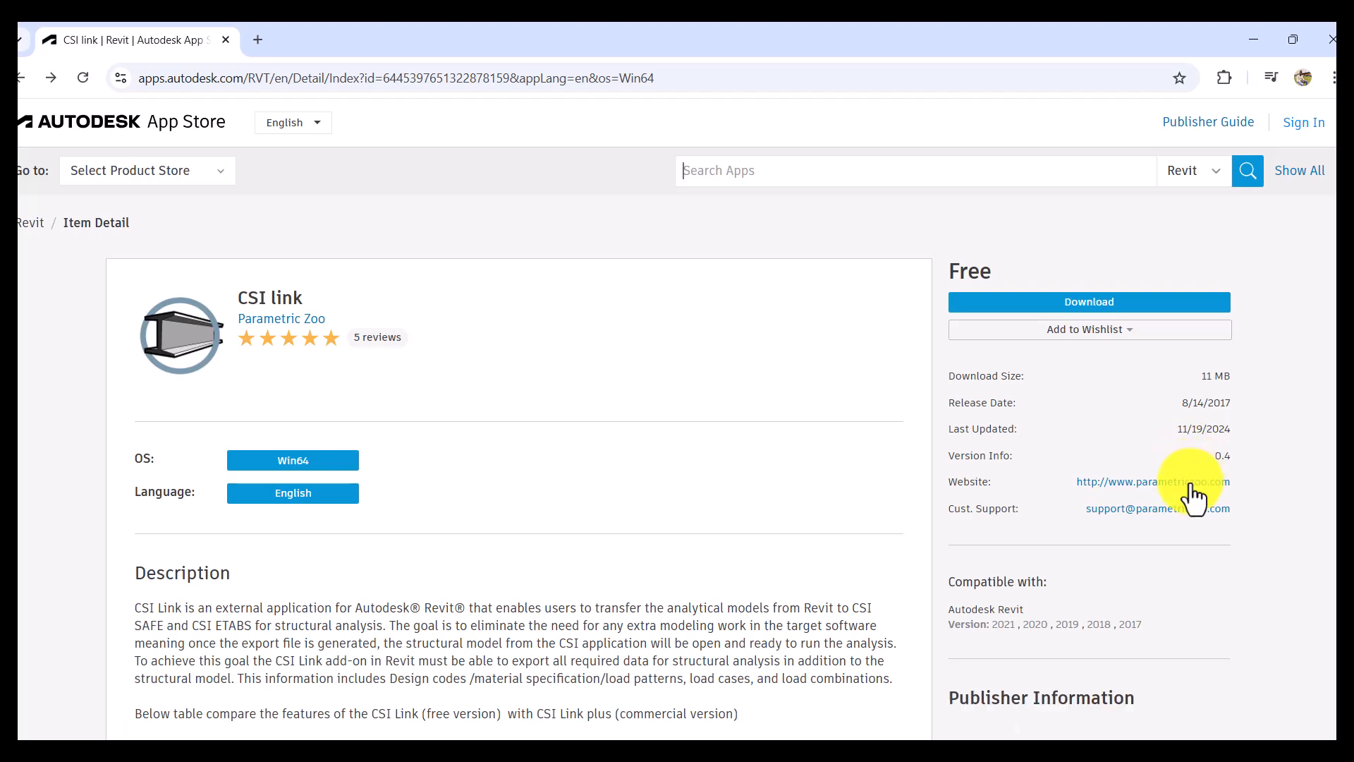
- Examine CSI link's compatible Revit versions, preview media and customer reviews on its app page
scroll(1089, 568, "down", 1)
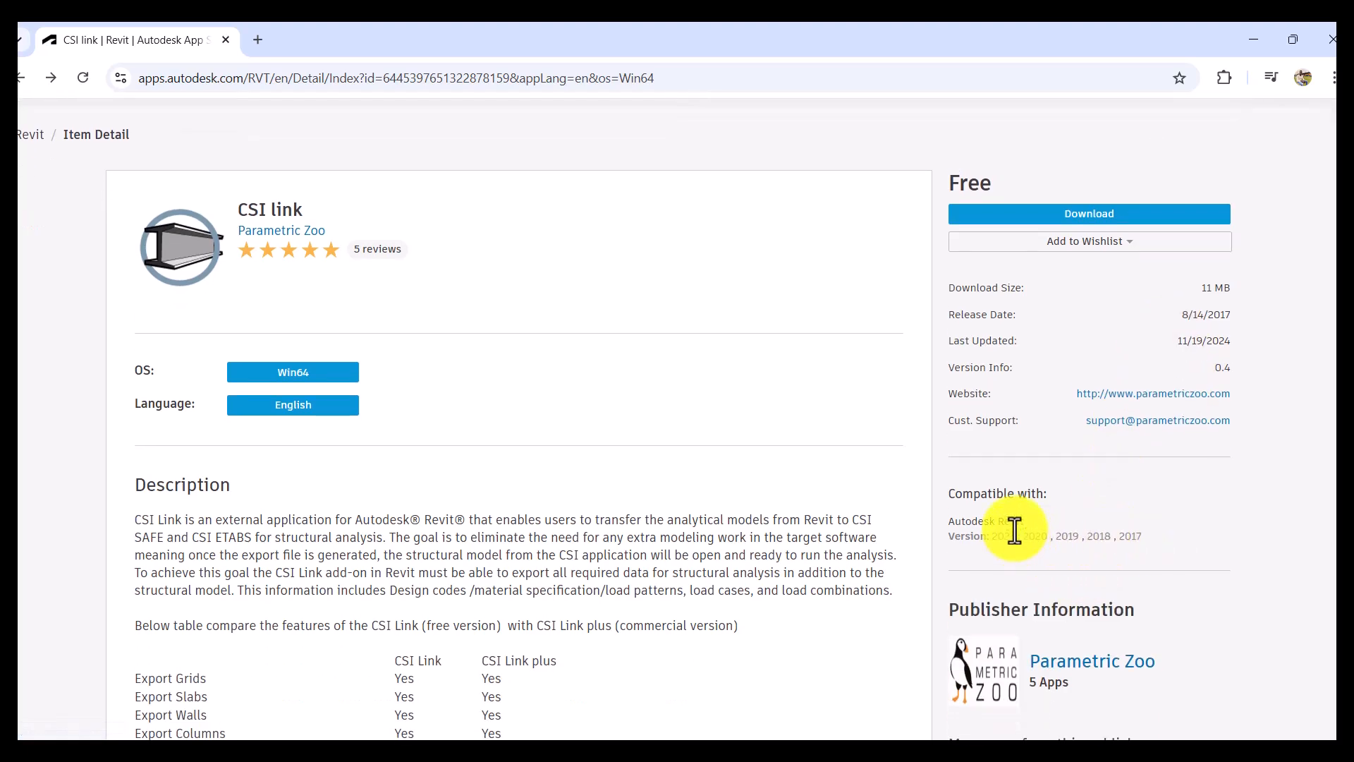
scroll(1015, 530, "down", 15)
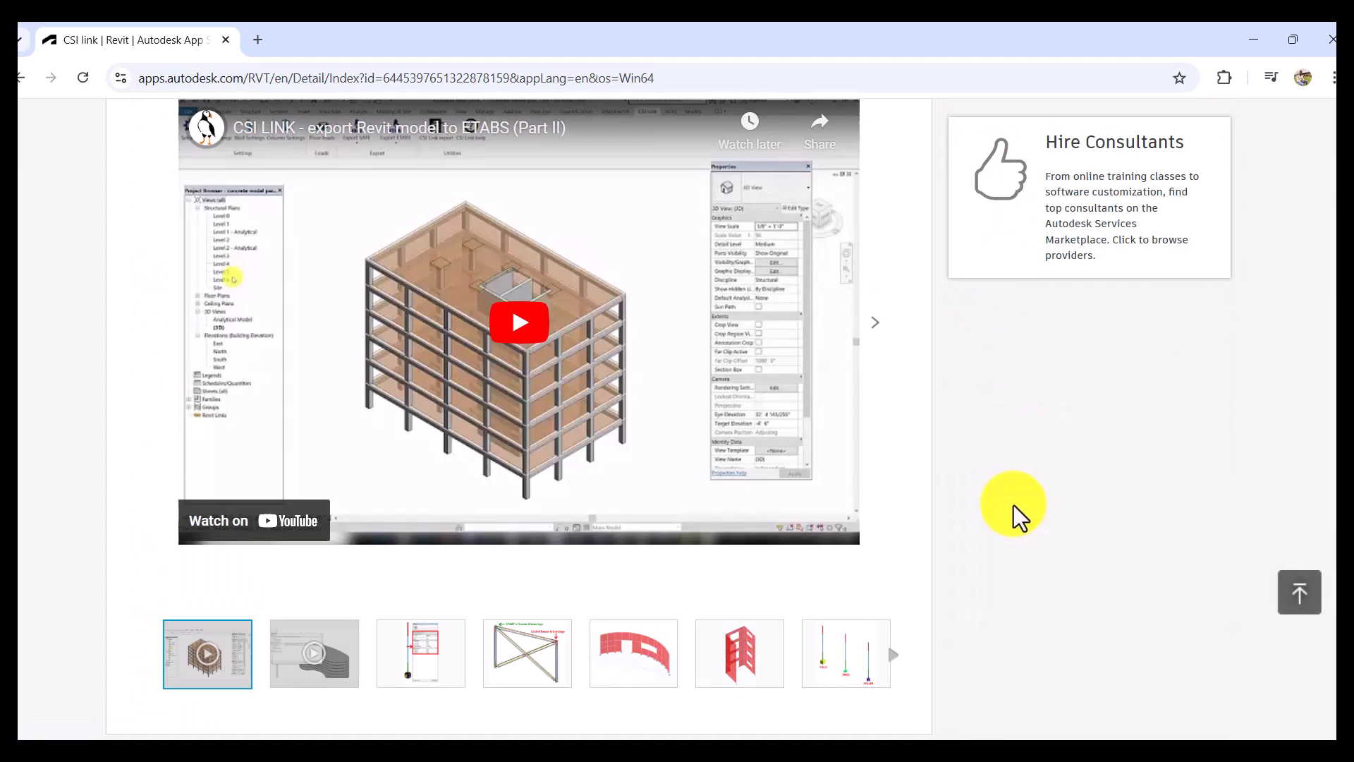
scroll(1013, 501, "down", 6)
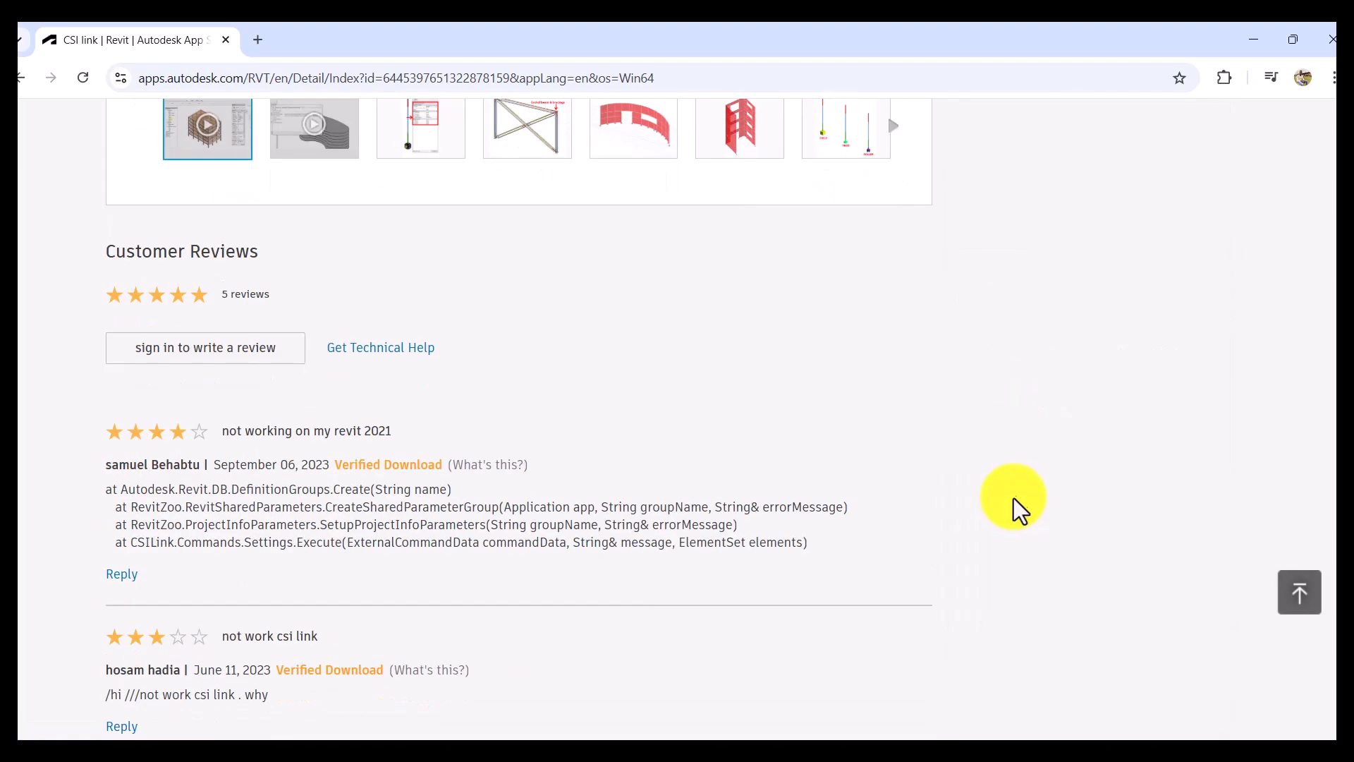
scroll(1014, 498, "up", 15)
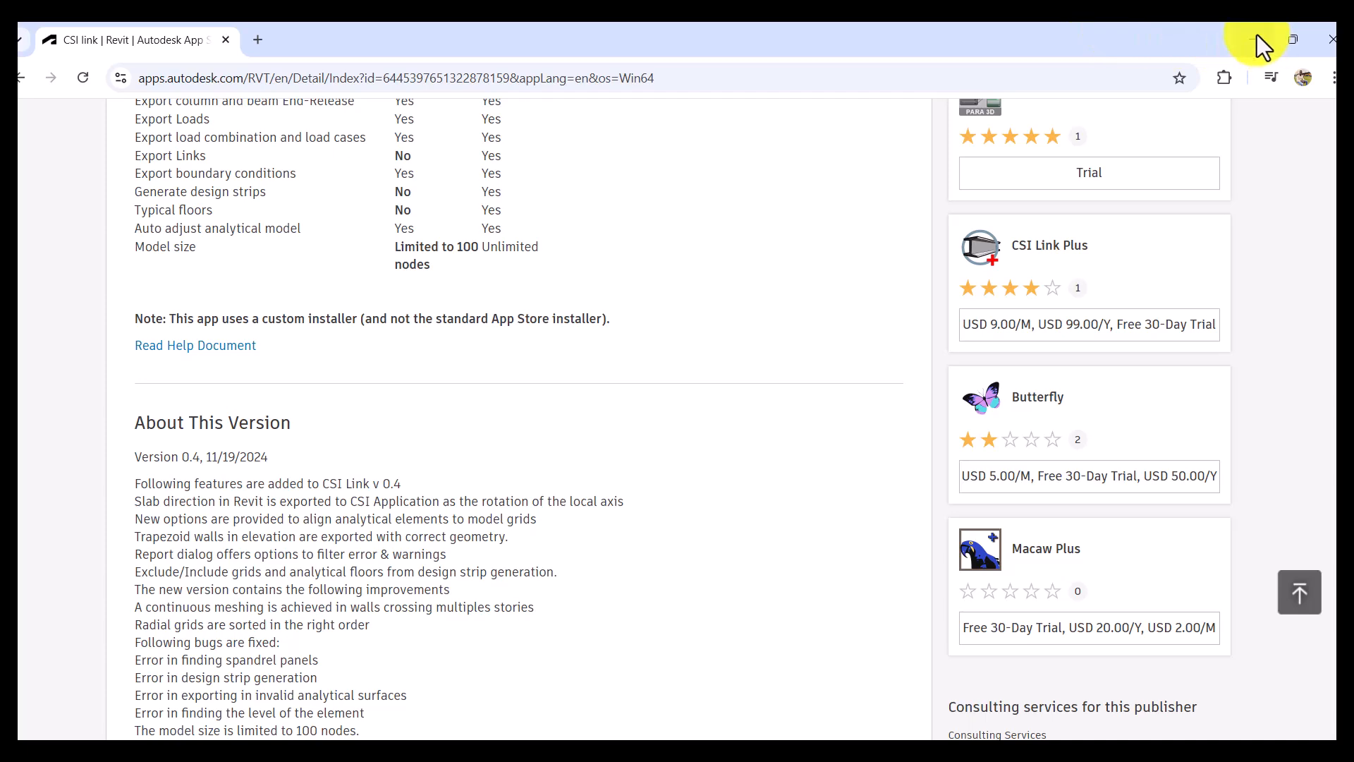
- Search Google for "CSIX REVIT 2025" in a new browser tab
left_click(1257, 38)
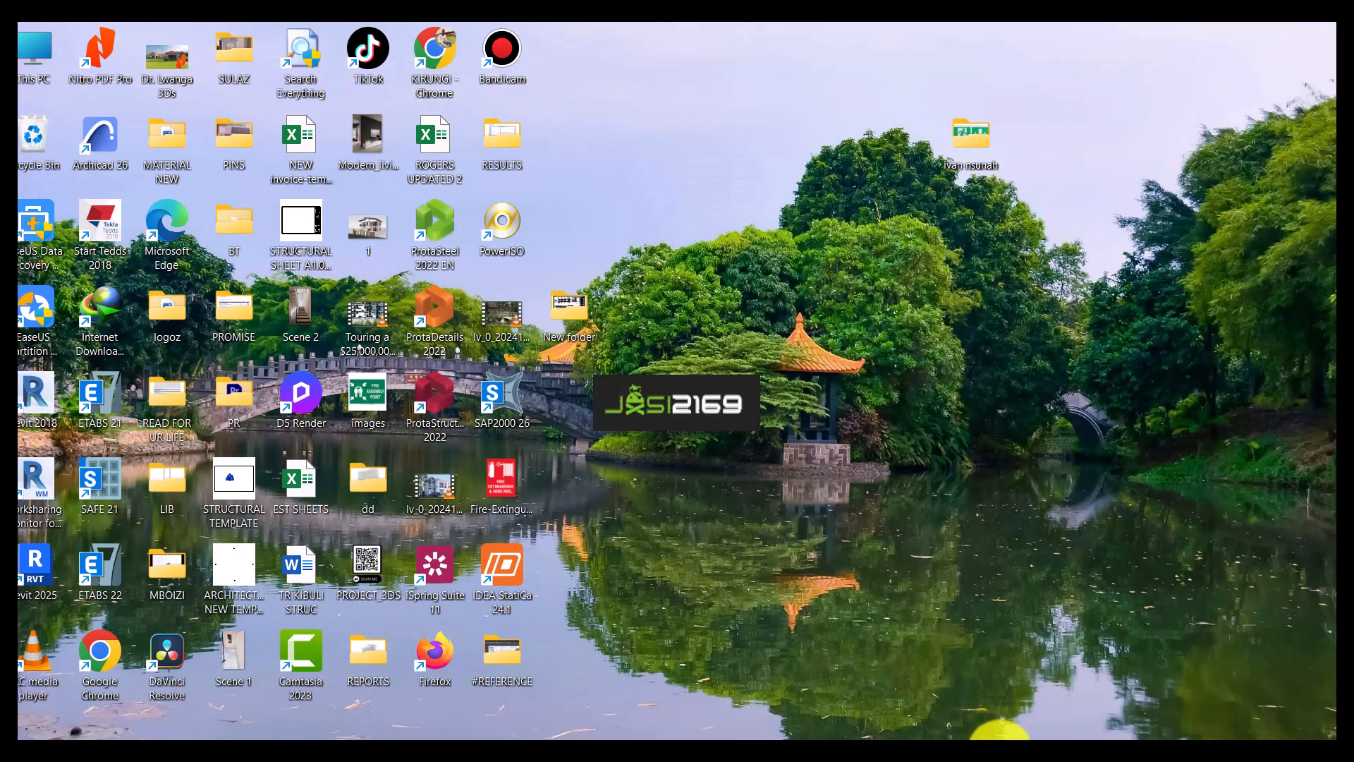
left_click(998, 747)
left_click(258, 40)
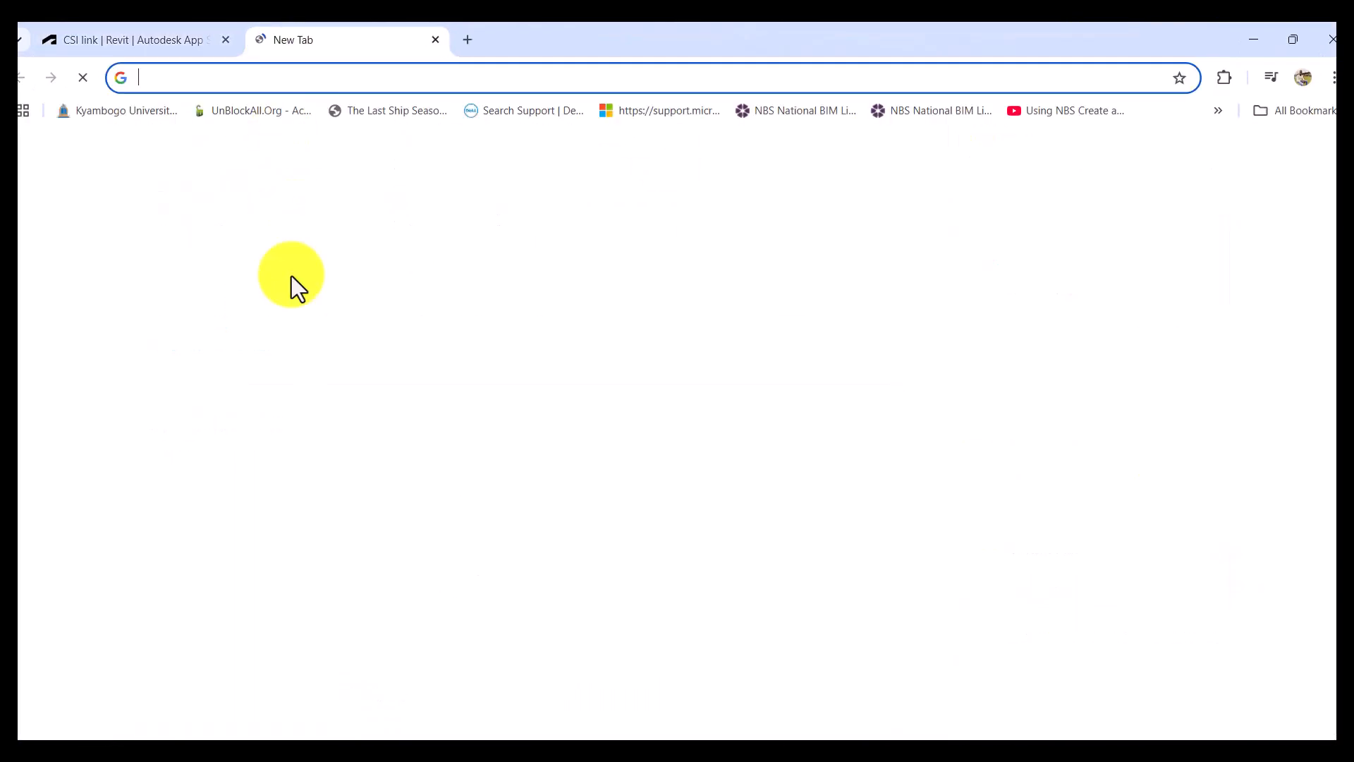
left_click(407, 387)
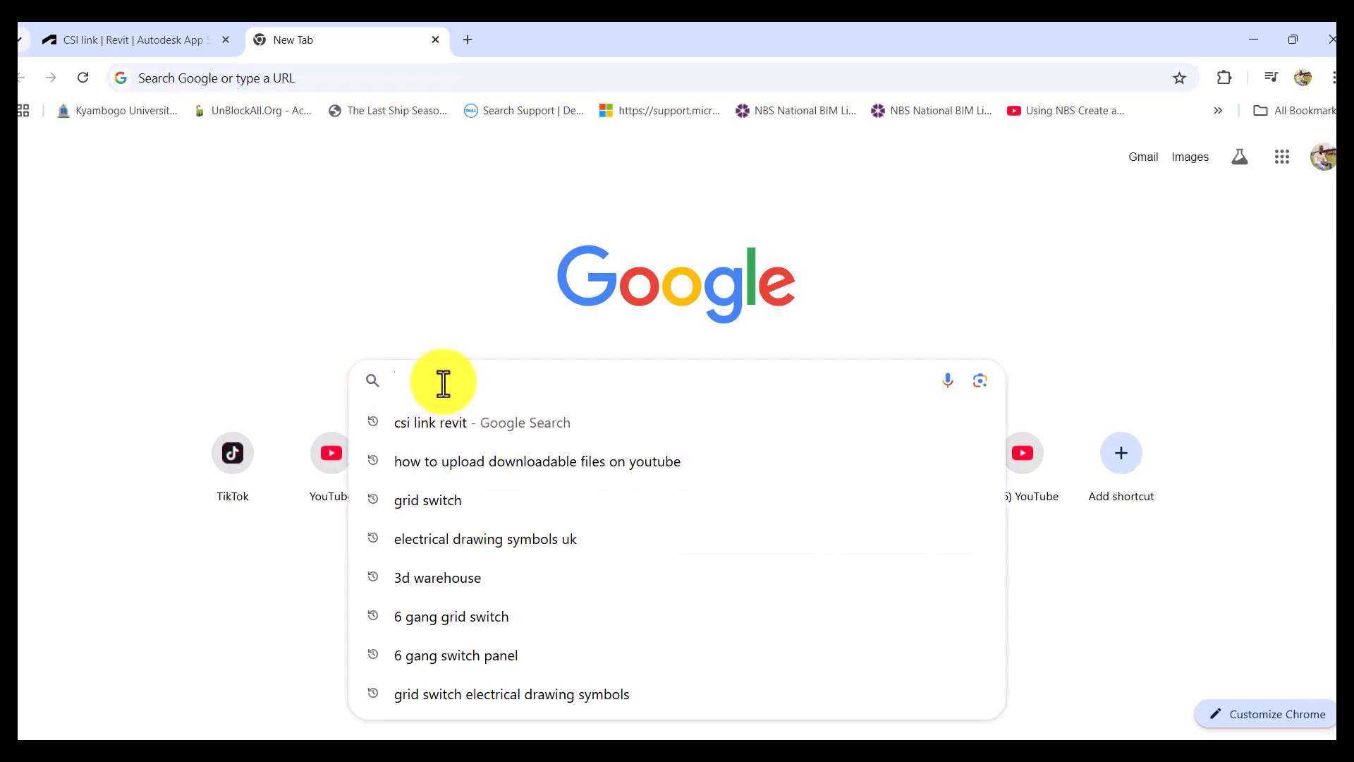
type("CSIX")
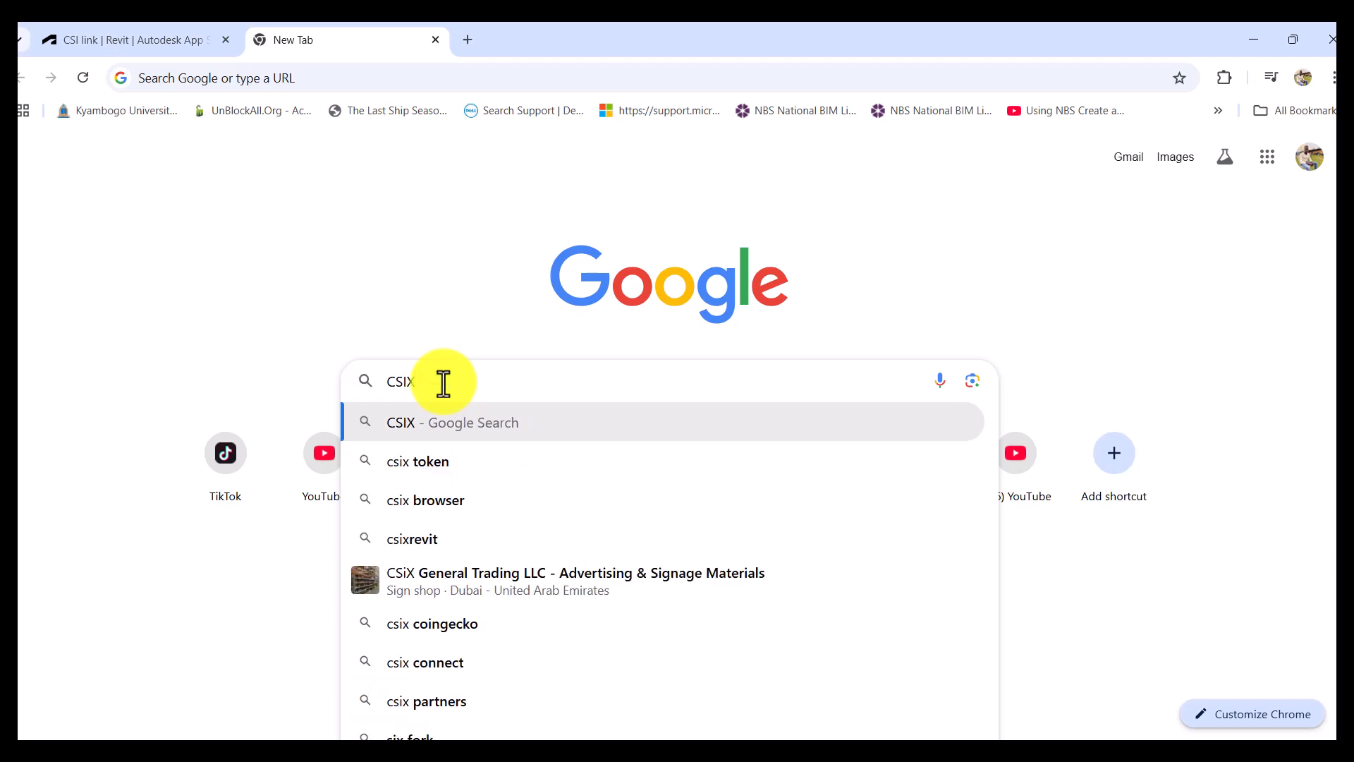
type(" RE")
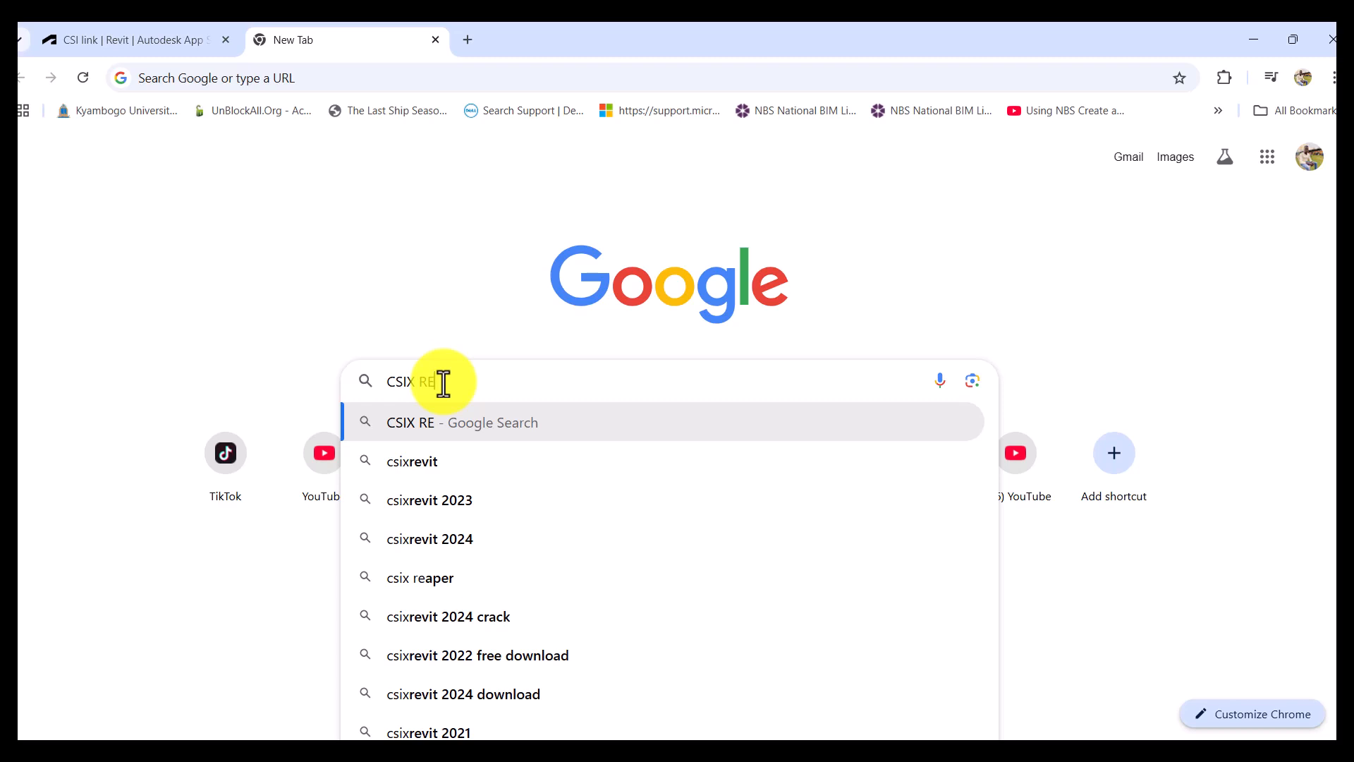
type("VI")
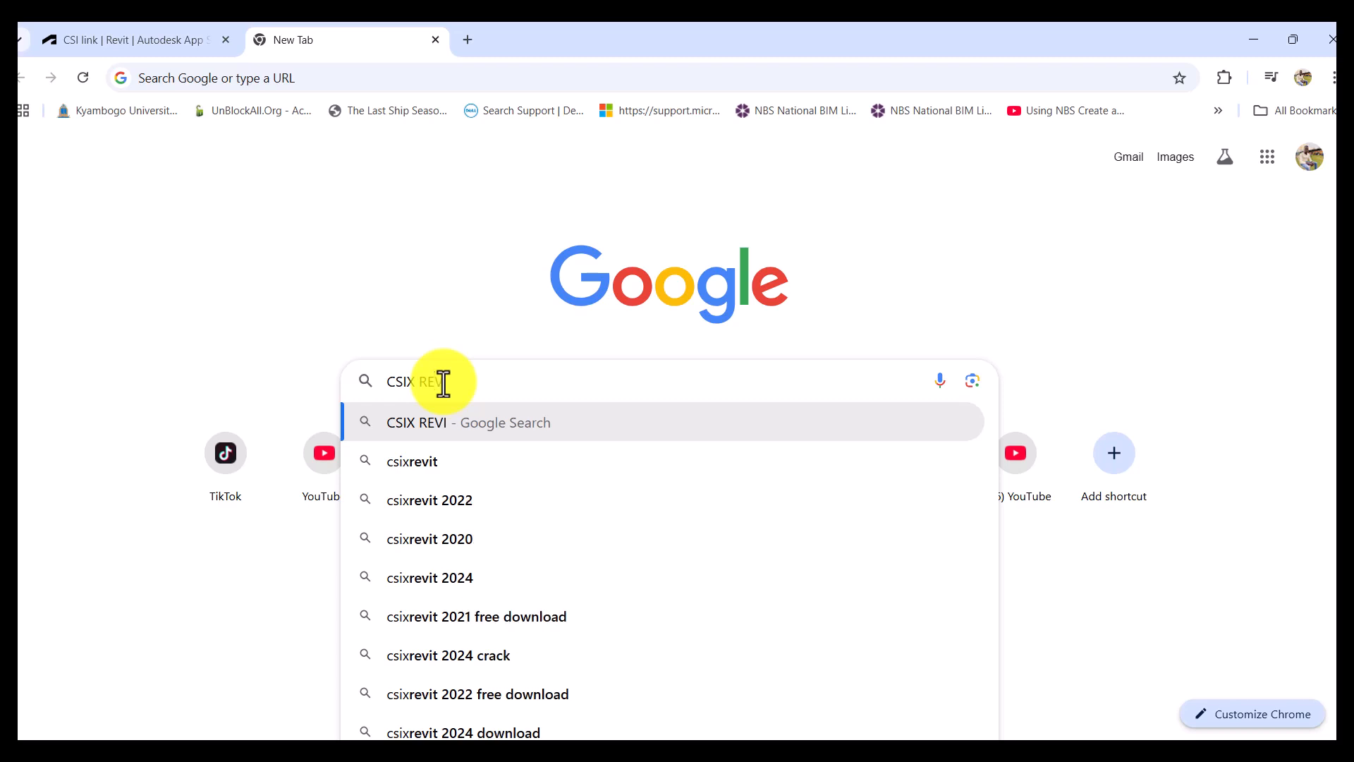
type("T 20")
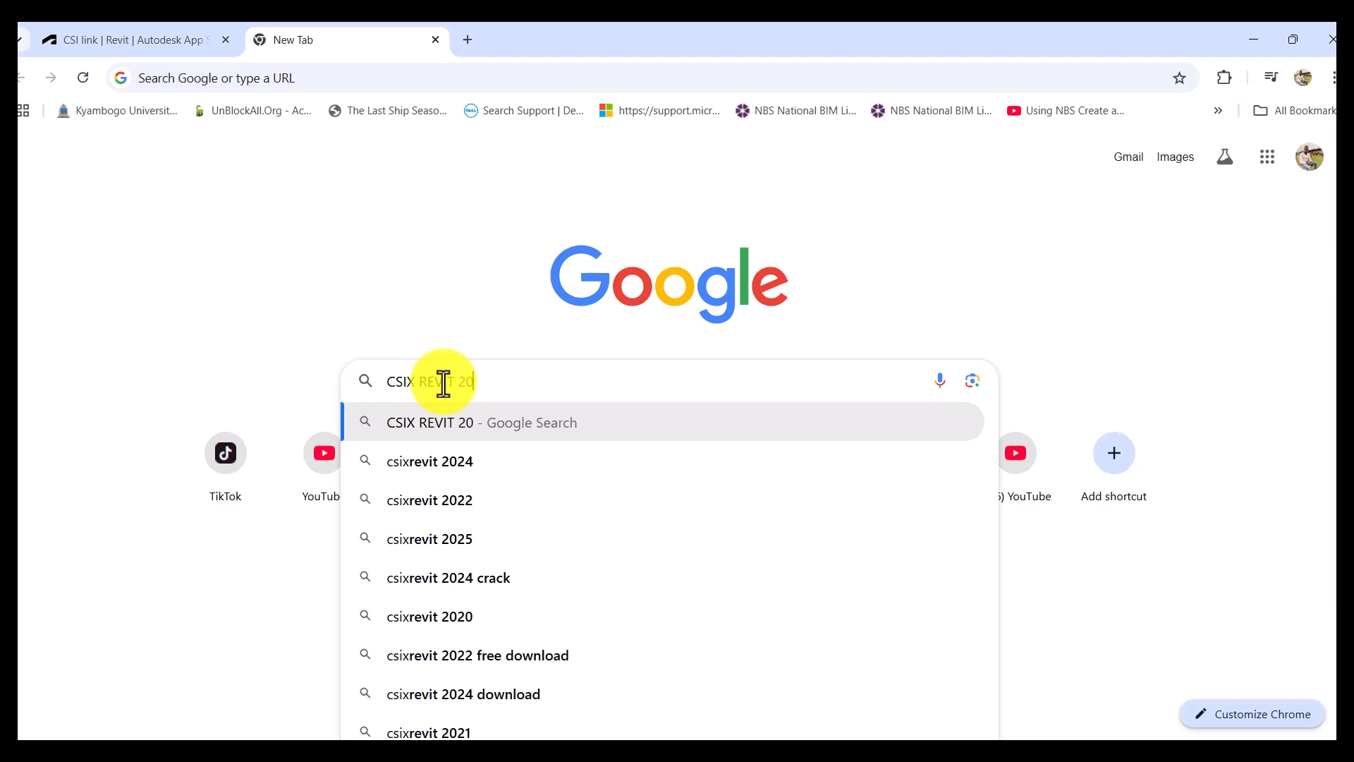
type("25")
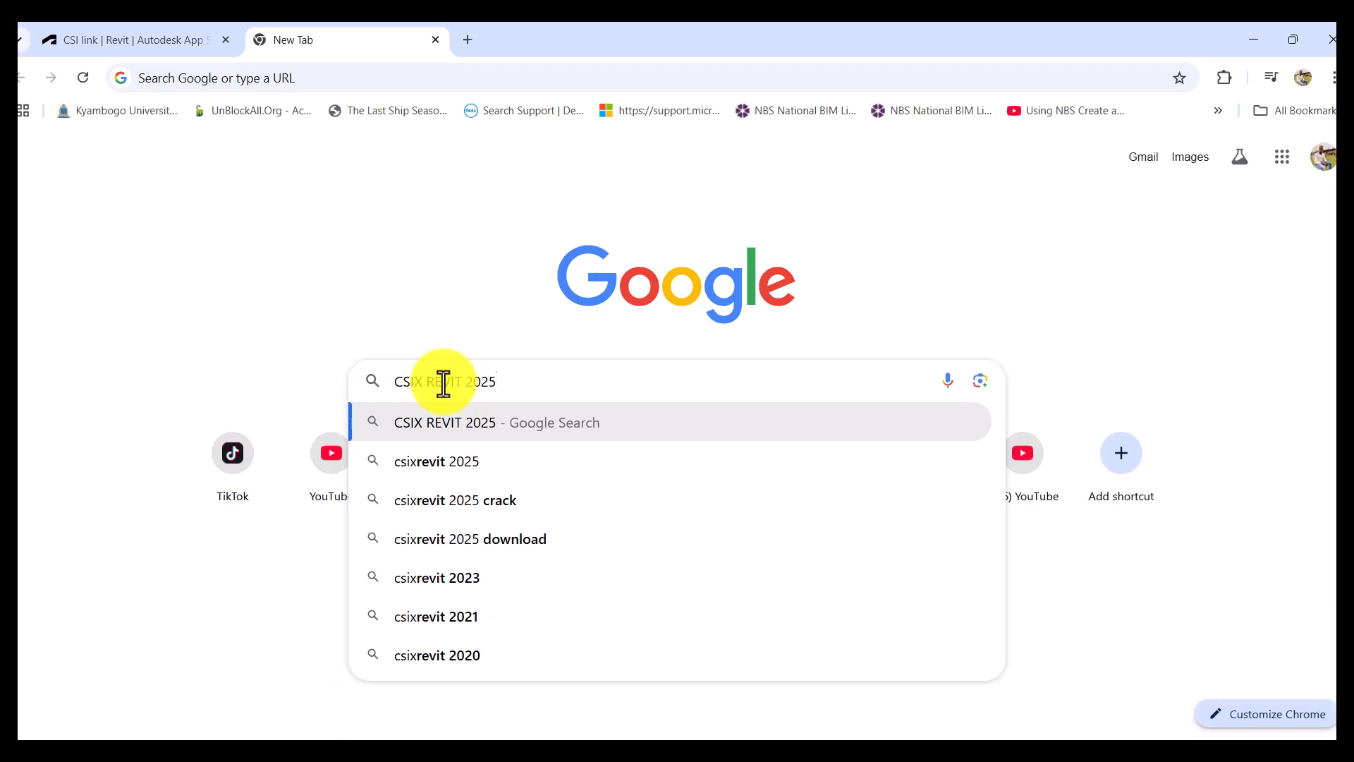
key("Return")
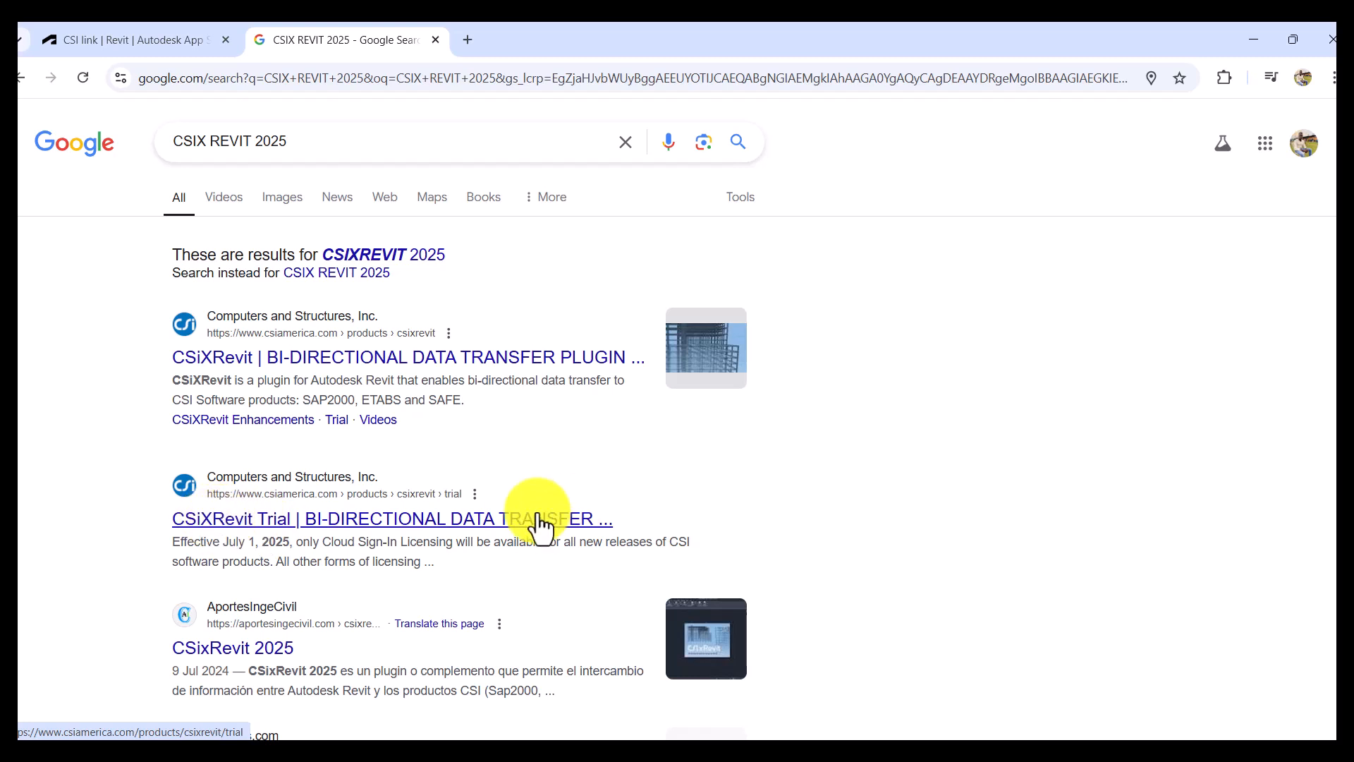
- Open the CSiXRevit Trial page from Computers and Structures, Inc. and review the trial request form for CSiXRevit 2025
left_click(434, 525)
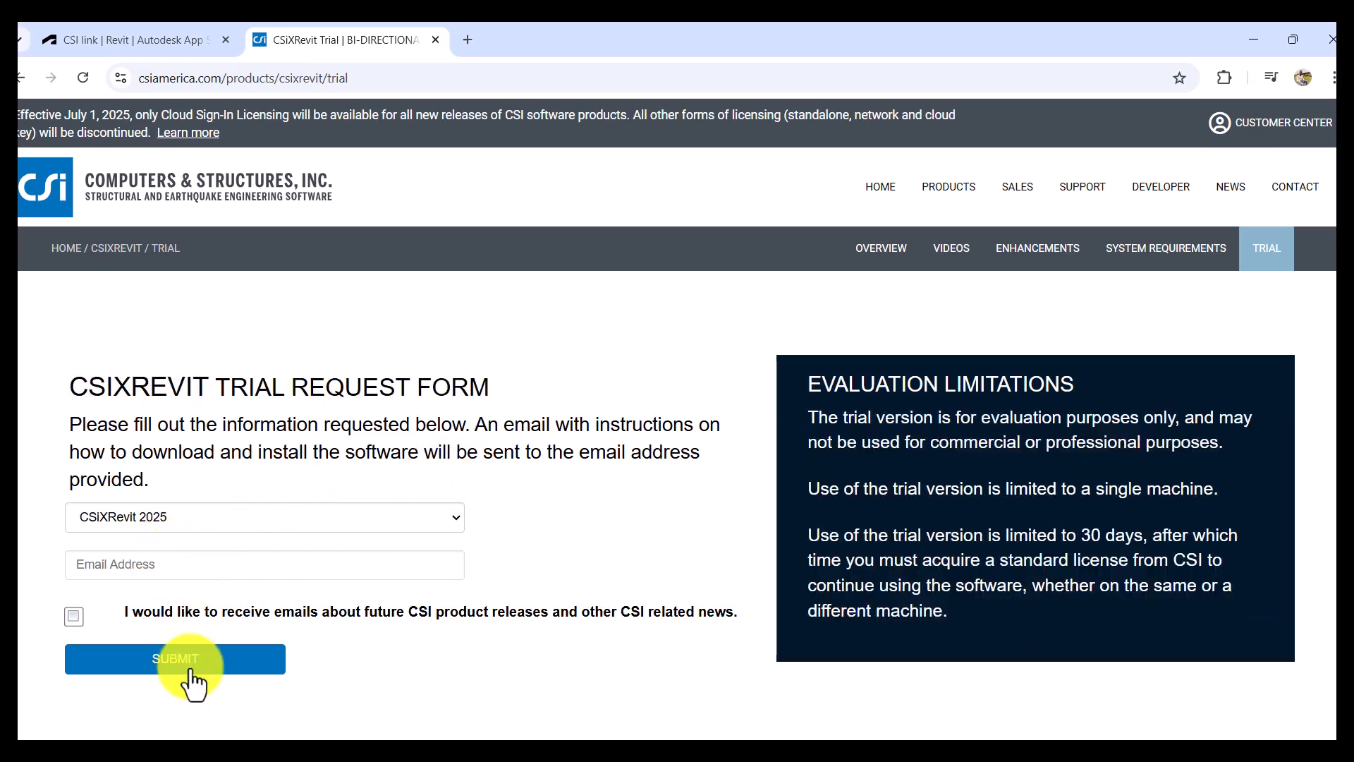
scroll(660, 395, "down", 10)
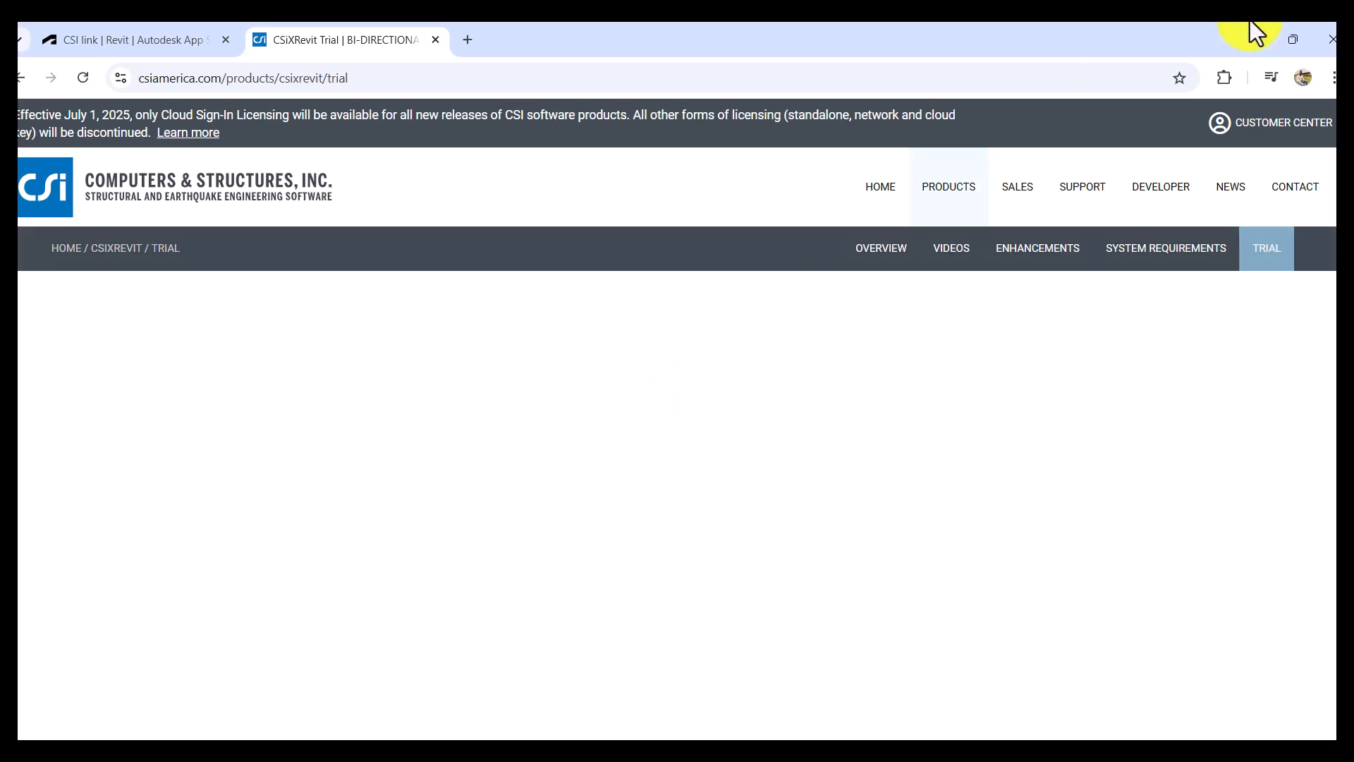
scroll(1171, 286, "up", 10)
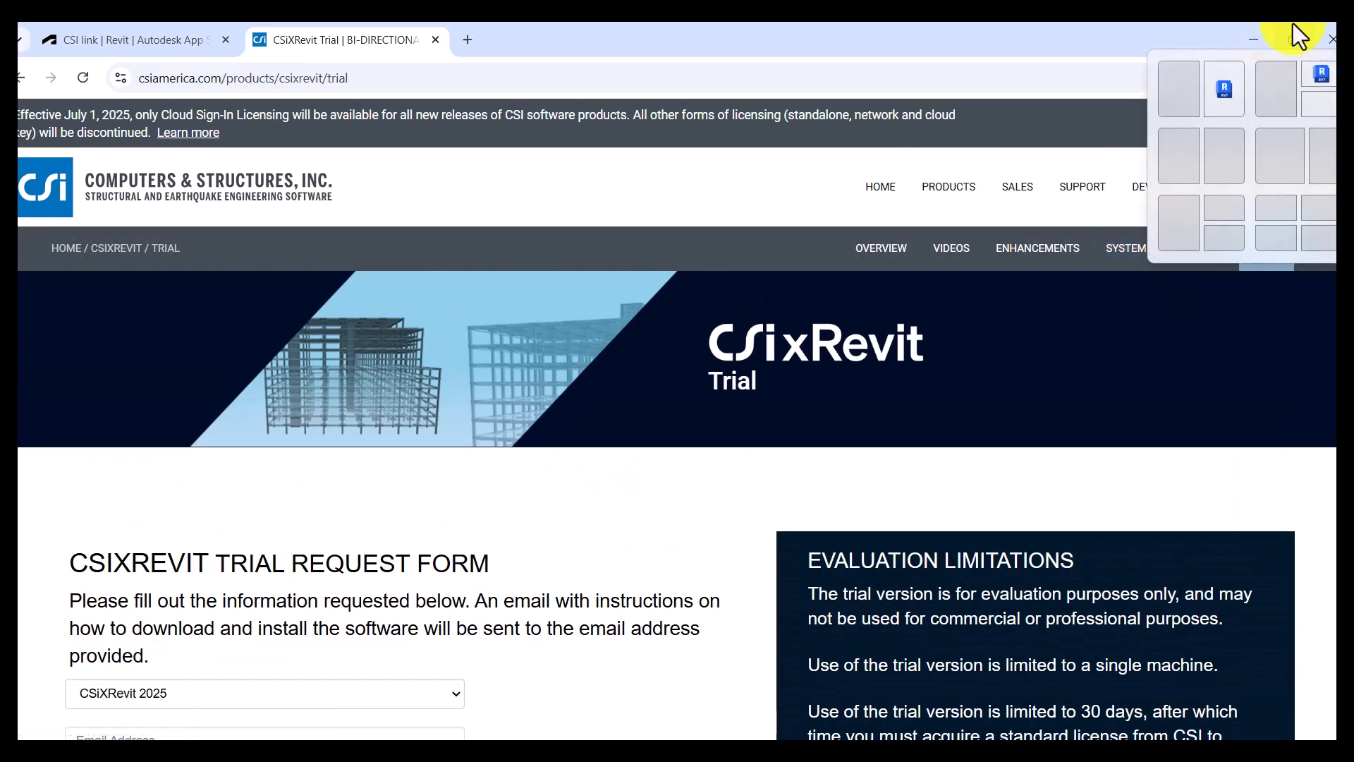
- Switch back to Revit with the office building's 3D view
left_click(1256, 40)
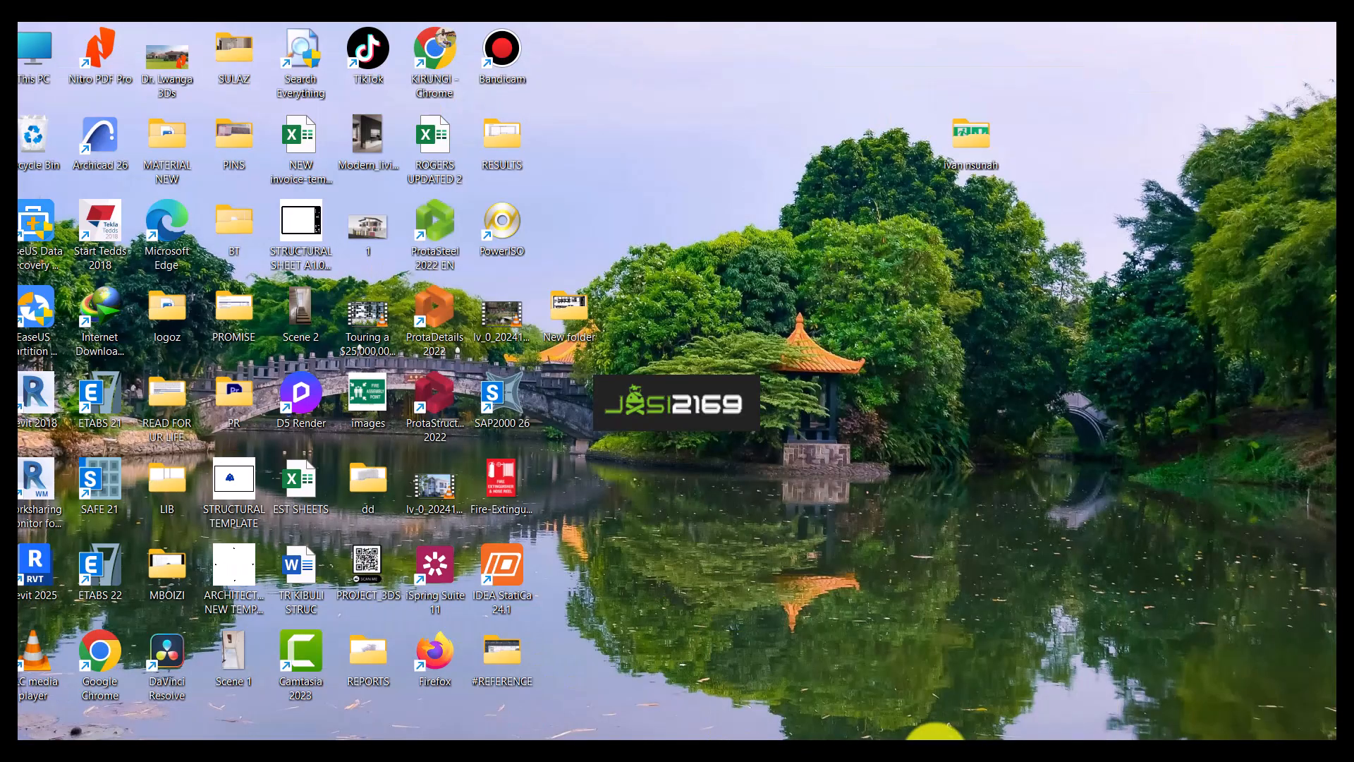
left_click(1002, 754)
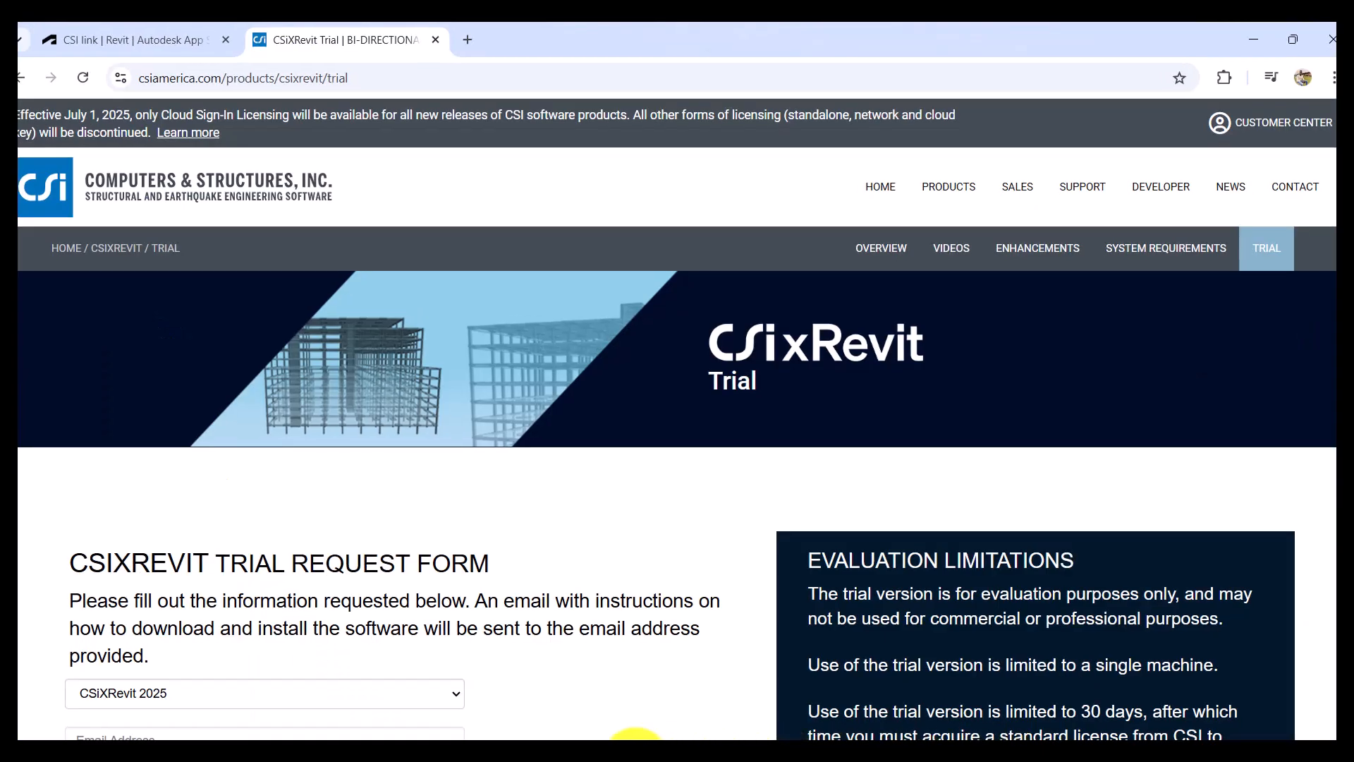
left_click(644, 754)
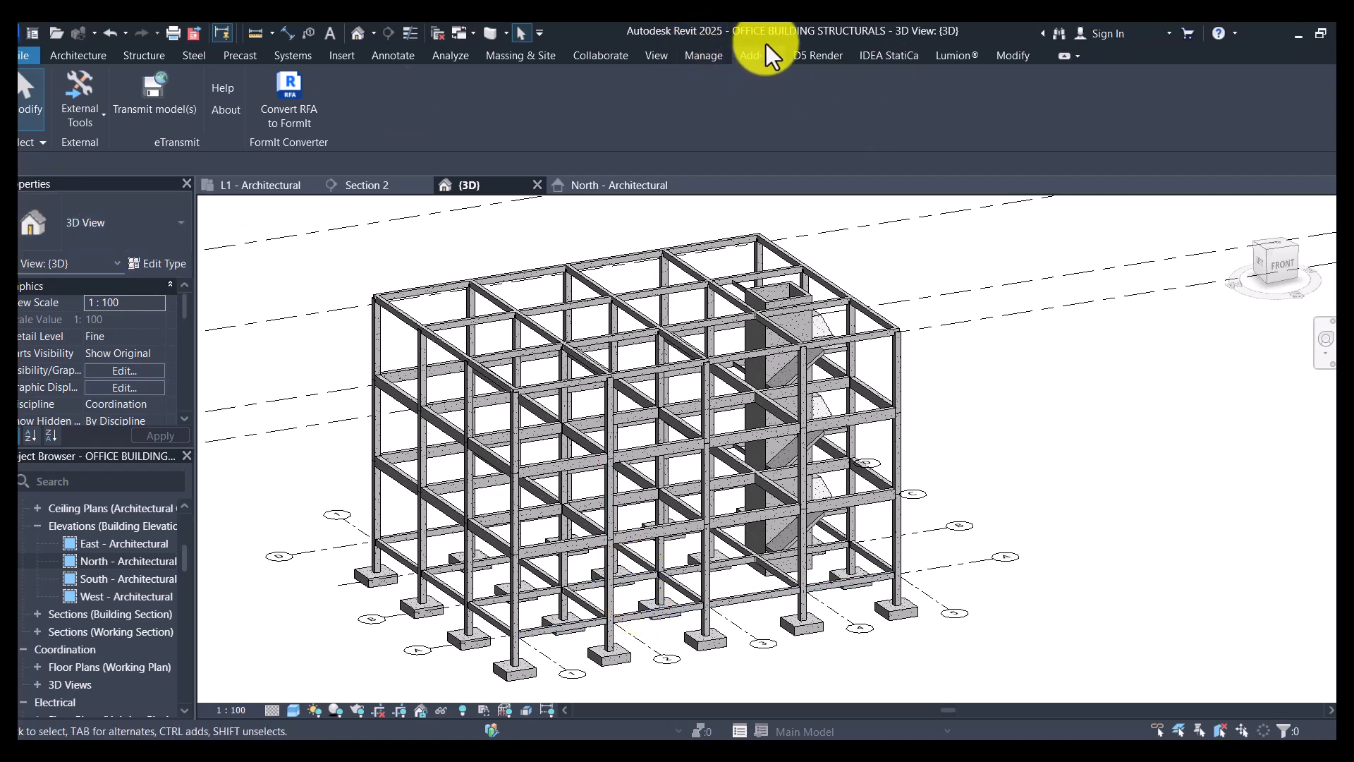
- Export the grids, analytical members, wall panels and floor panels to create a new ETABS, SAFE or SAP2000 model
left_click(90, 116)
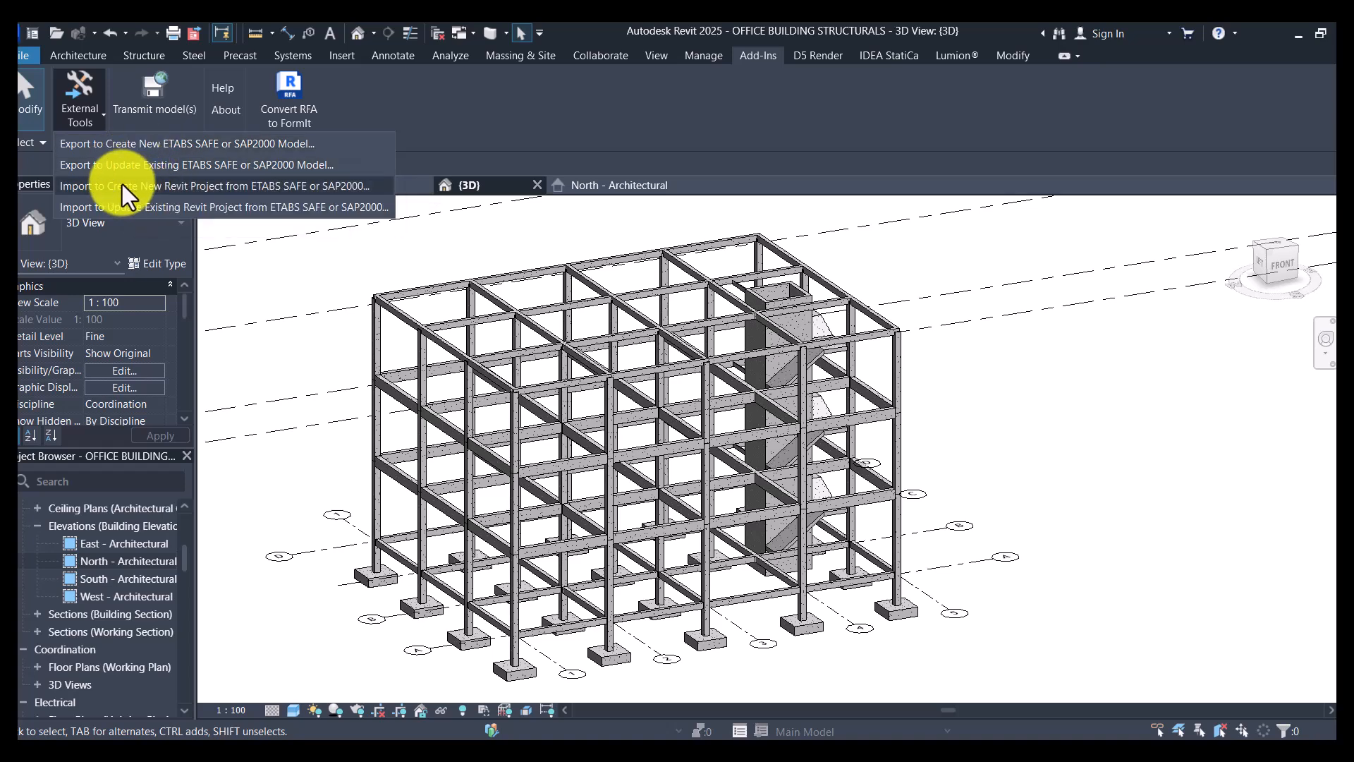
left_click(157, 143)
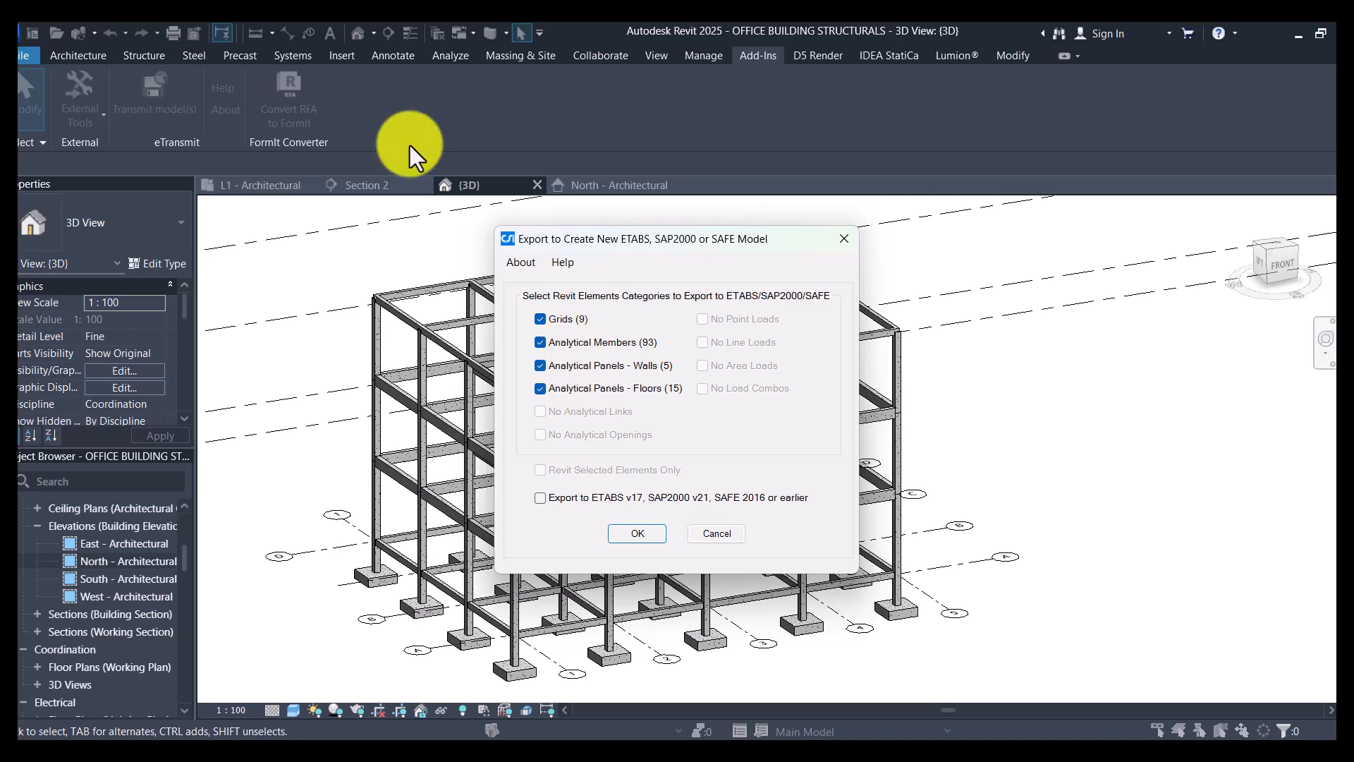
key("Return")
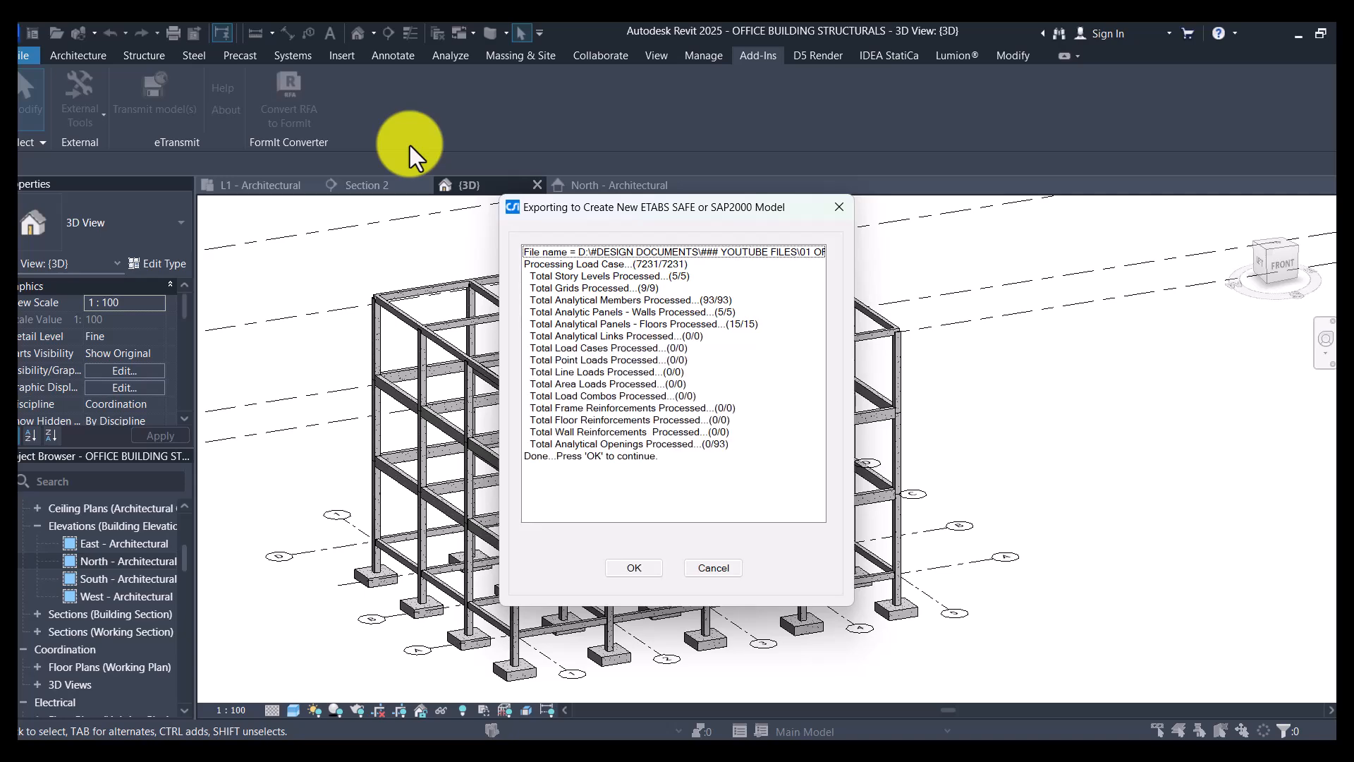
left_click(634, 569)
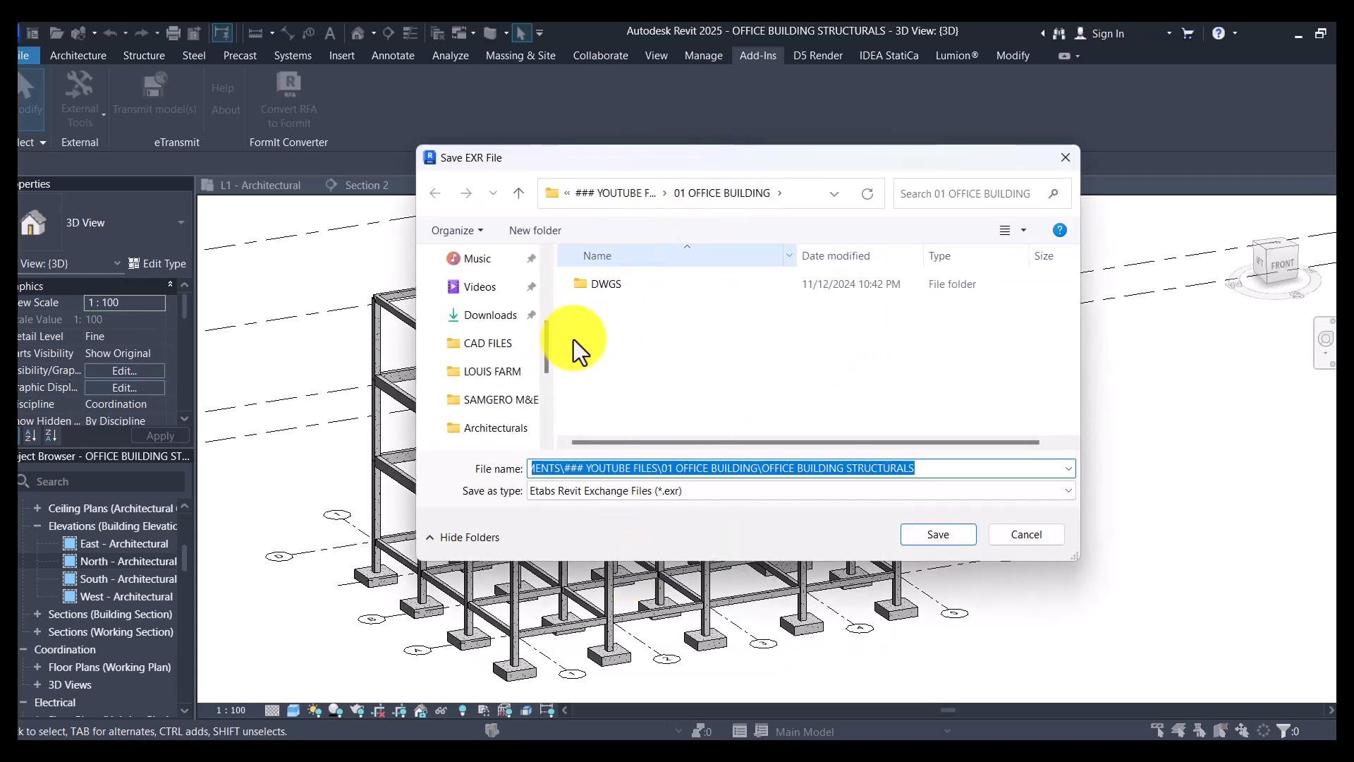
- Create a folder named ANALYSIS inside 01 OFFICE BUILDING, open it and save the Etabs Revit Exchange file OFFICE BUILDING STRUCTURALS
right_click(622, 323)
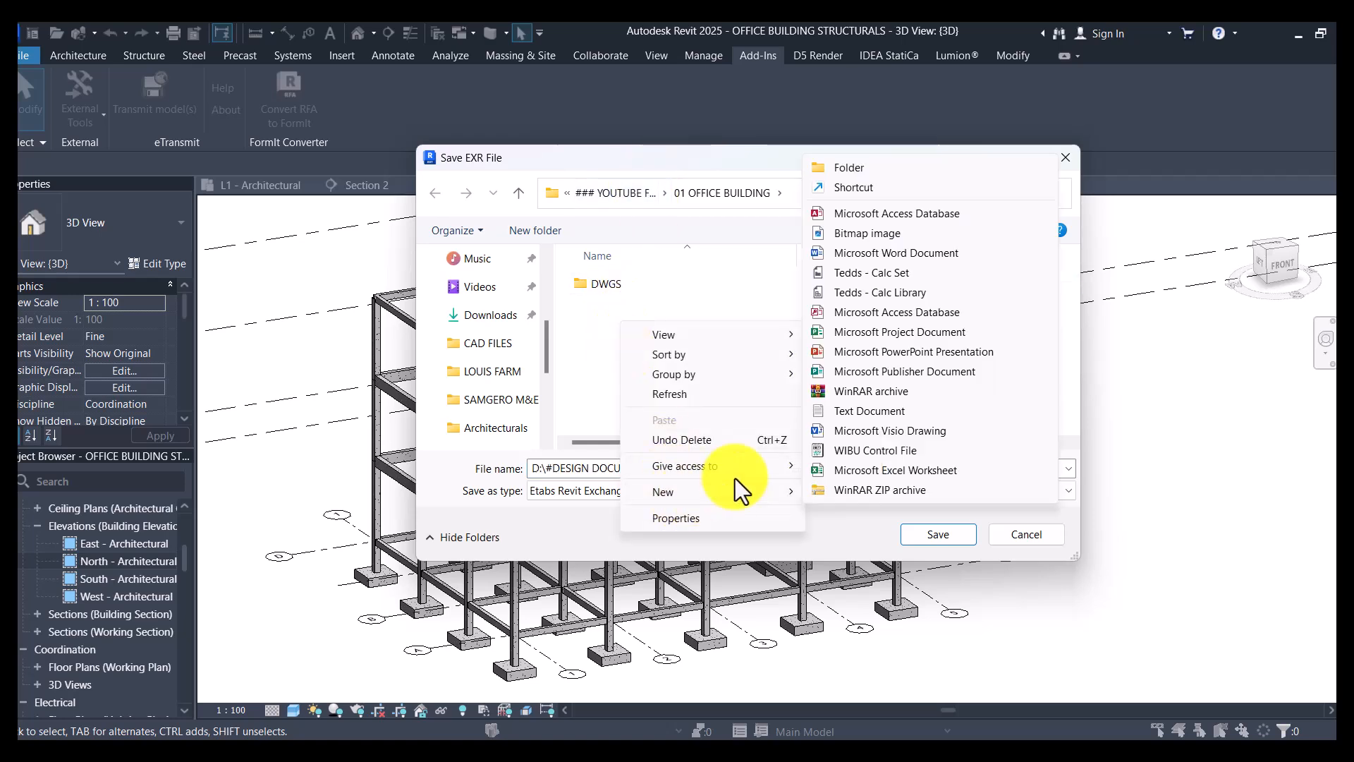
mouse_move(734, 492)
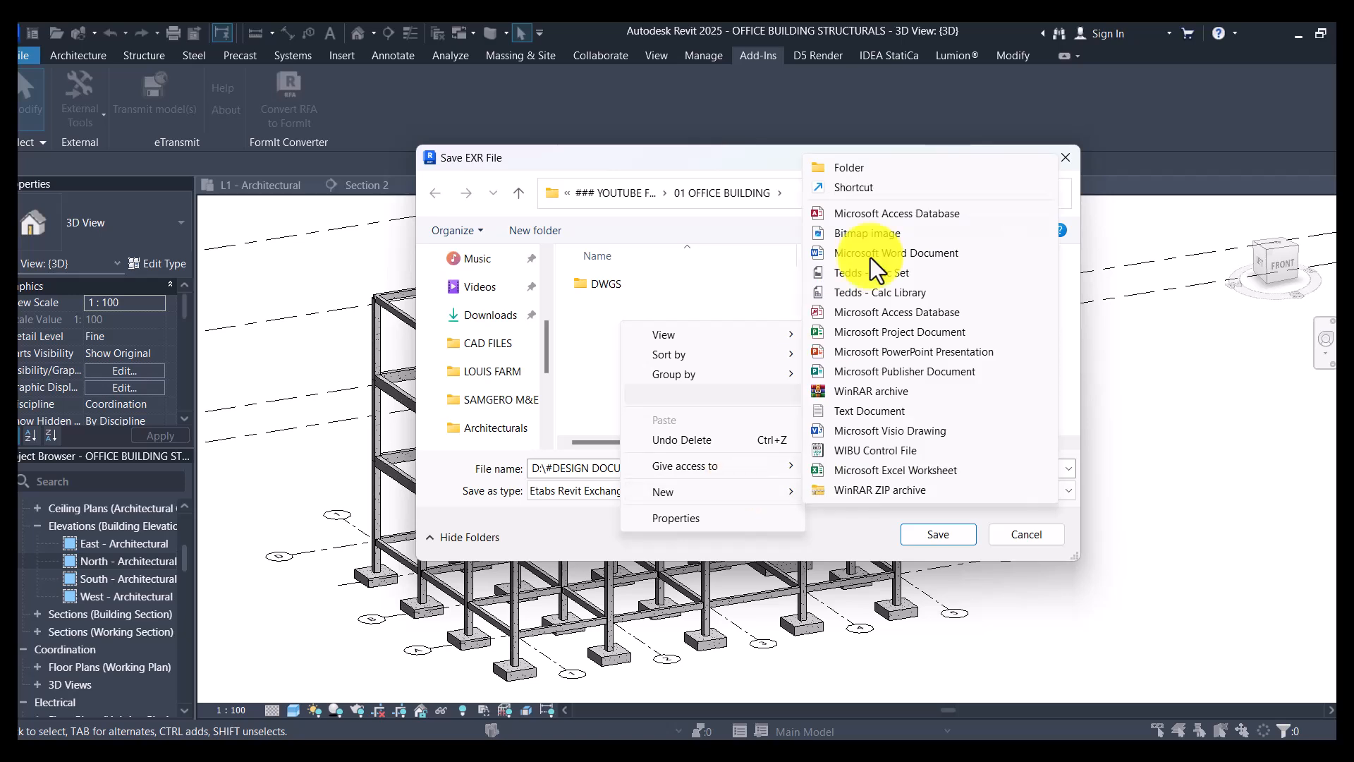
left_click(867, 177)
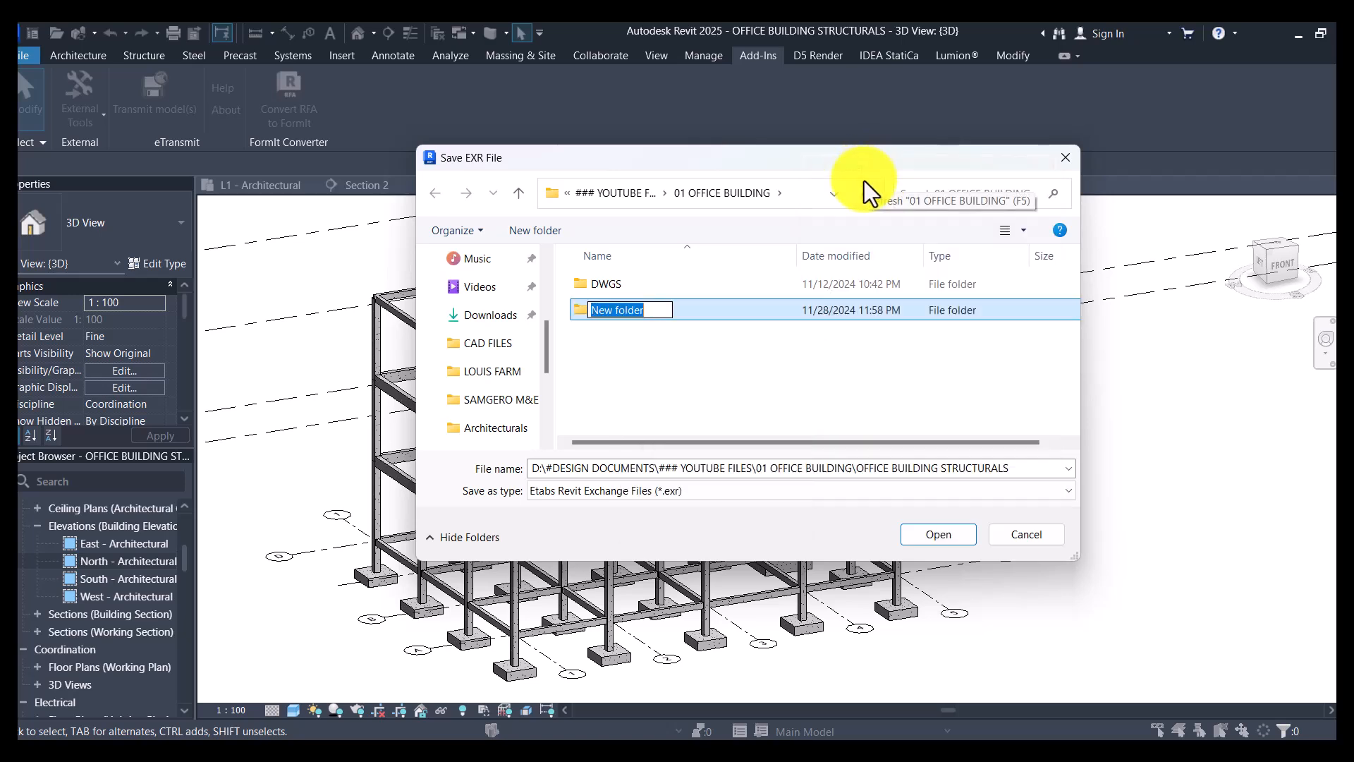
type("ANALYSIS")
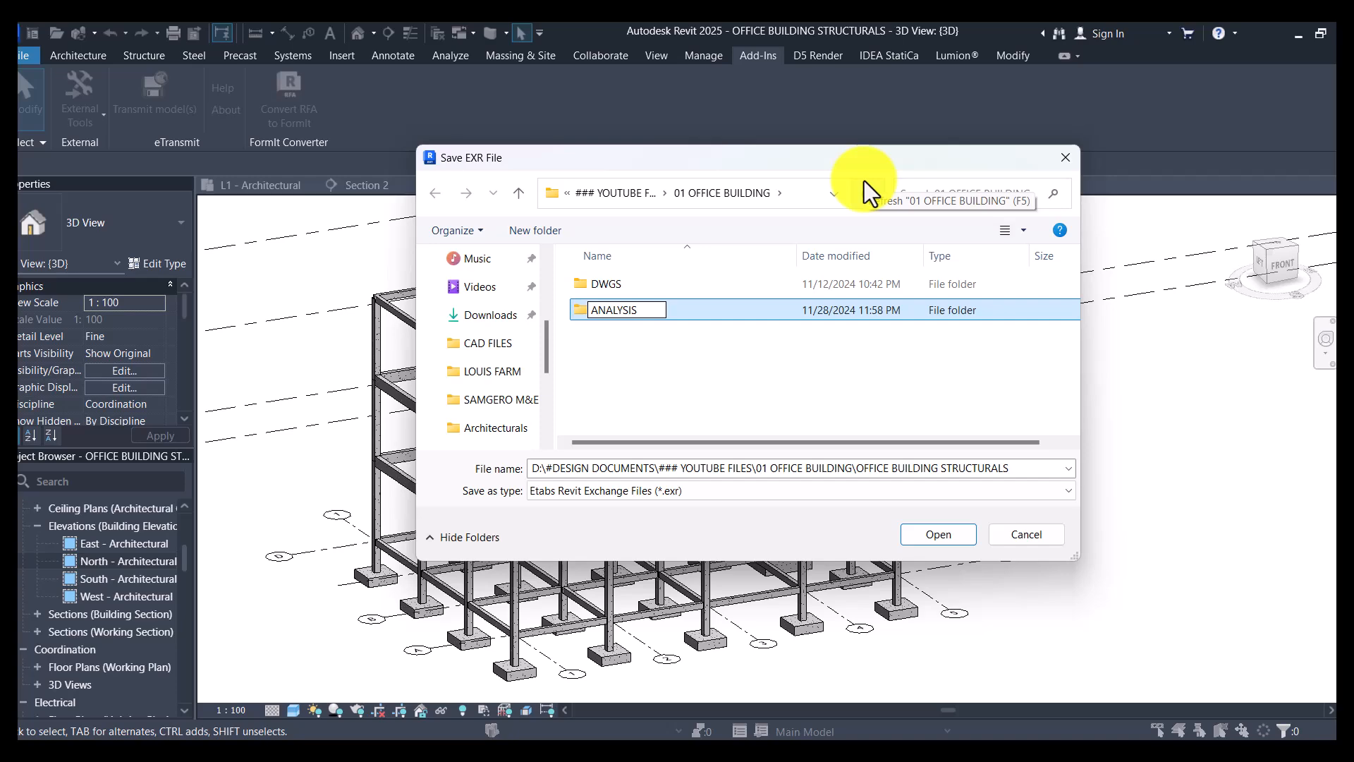
key("Return")
key("Return")
left_click(938, 533)
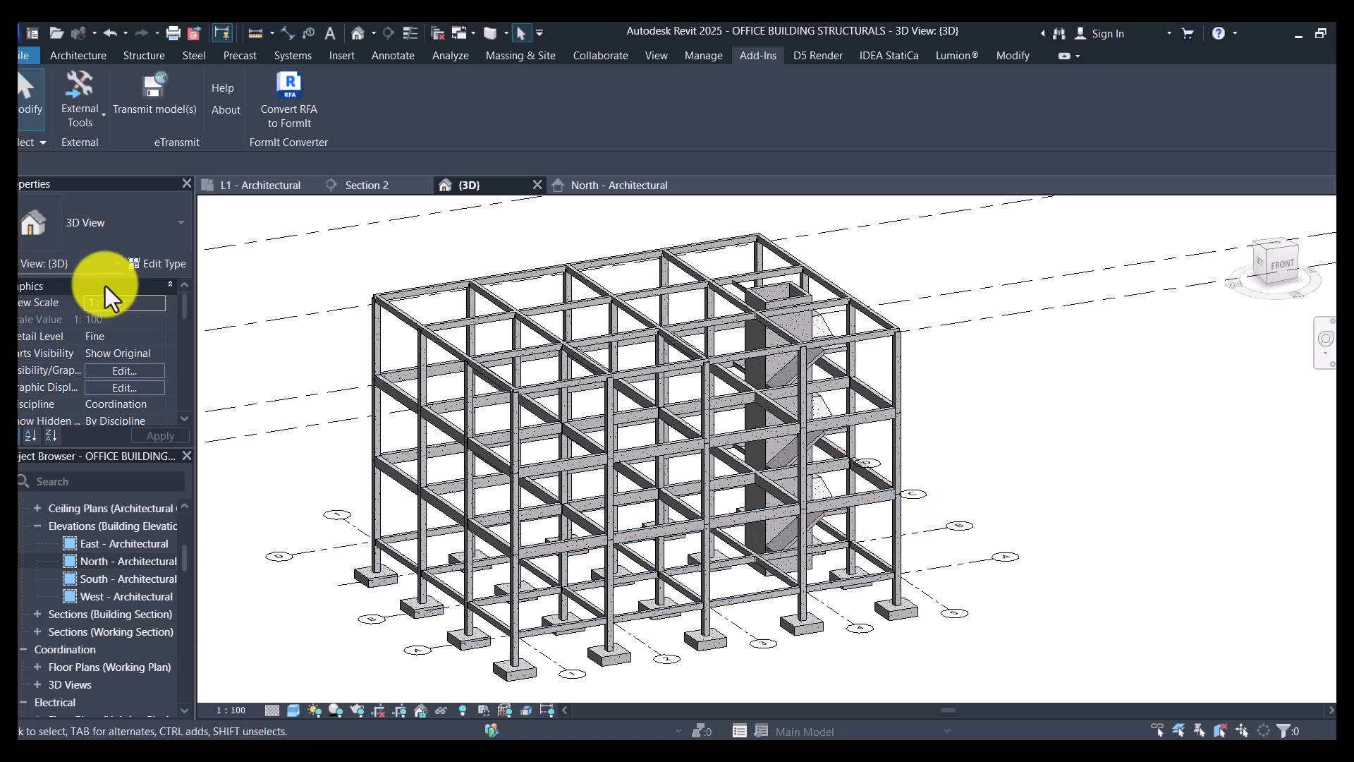
scroll(424, 327, "up", 3)
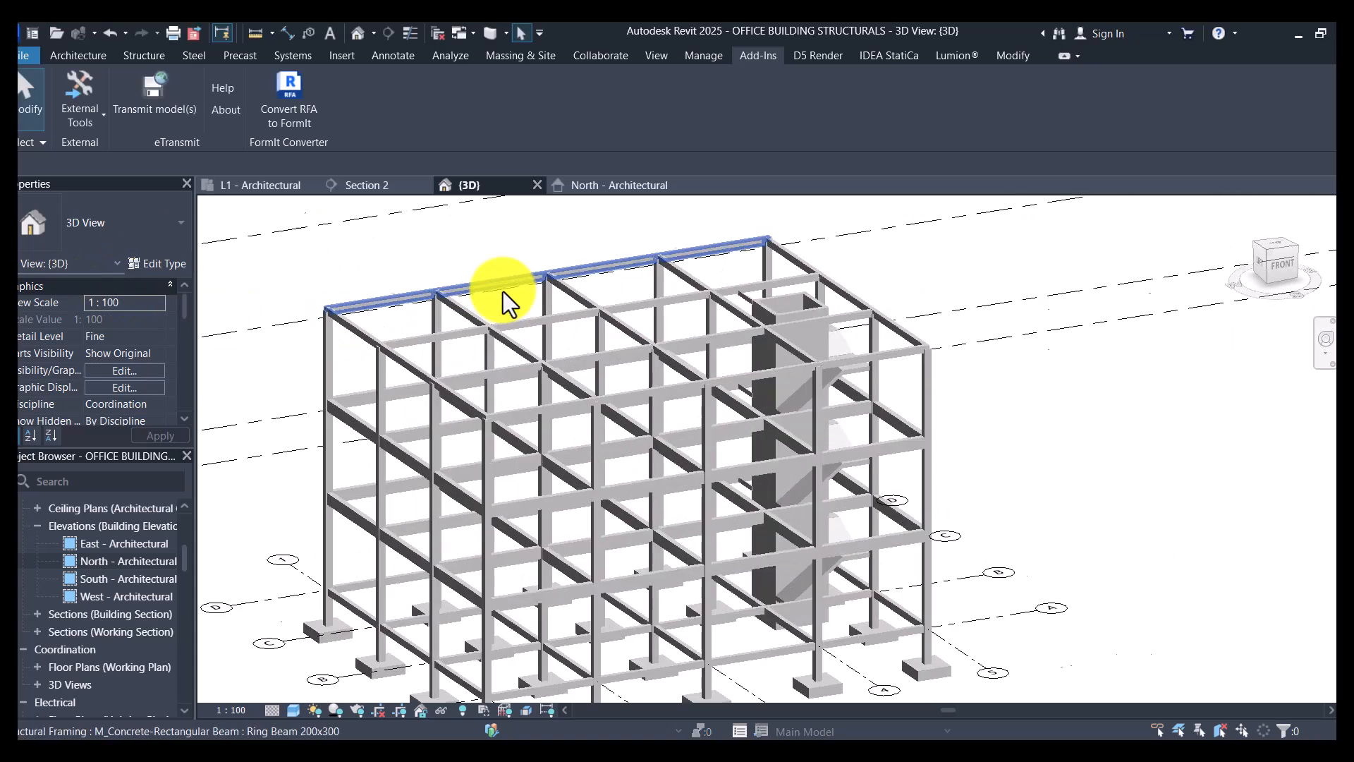
scroll(503, 292, "up", 2)
scroll(771, 450, "down", 4)
scroll(680, 400, "down", 2)
scroll(724, 541, "up", 3)
scroll(726, 550, "up", 3)
scroll(744, 605, "down", 4)
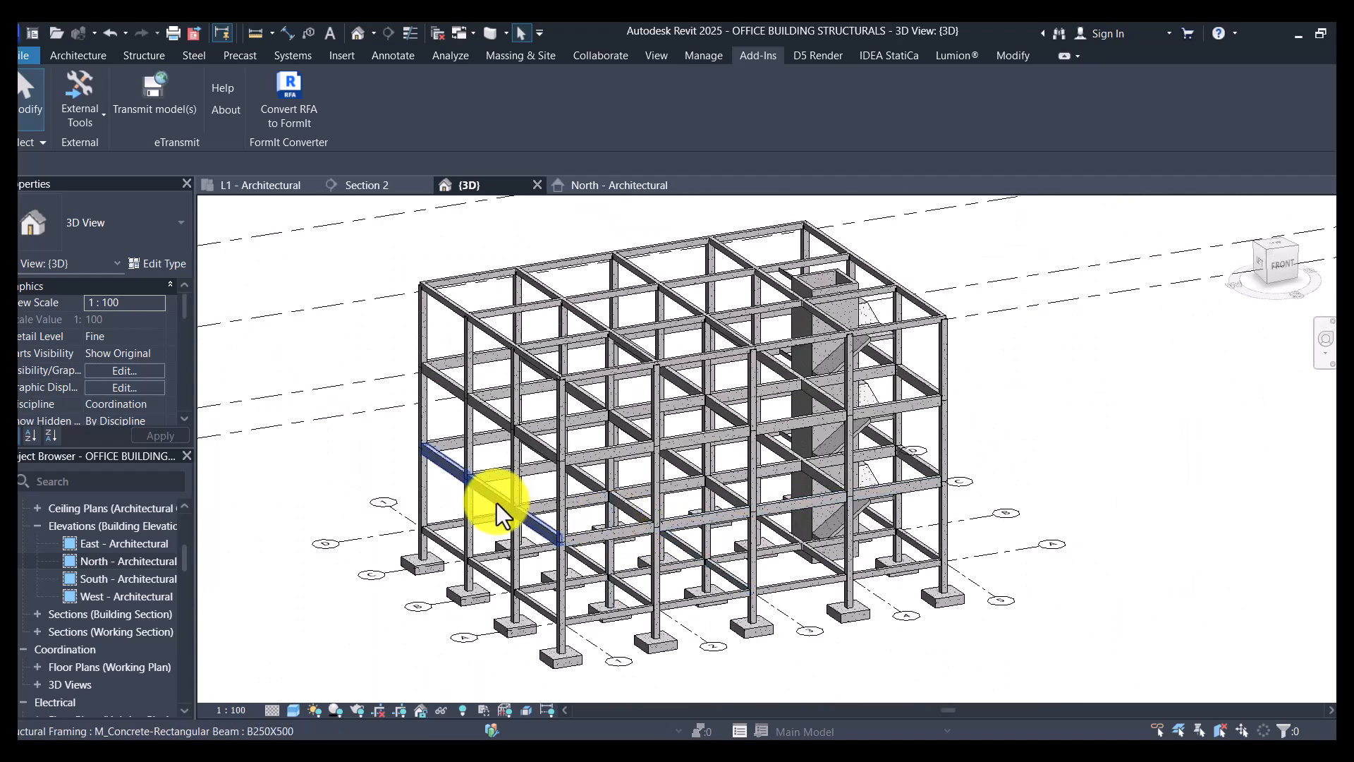
scroll(497, 515, "down", 2)
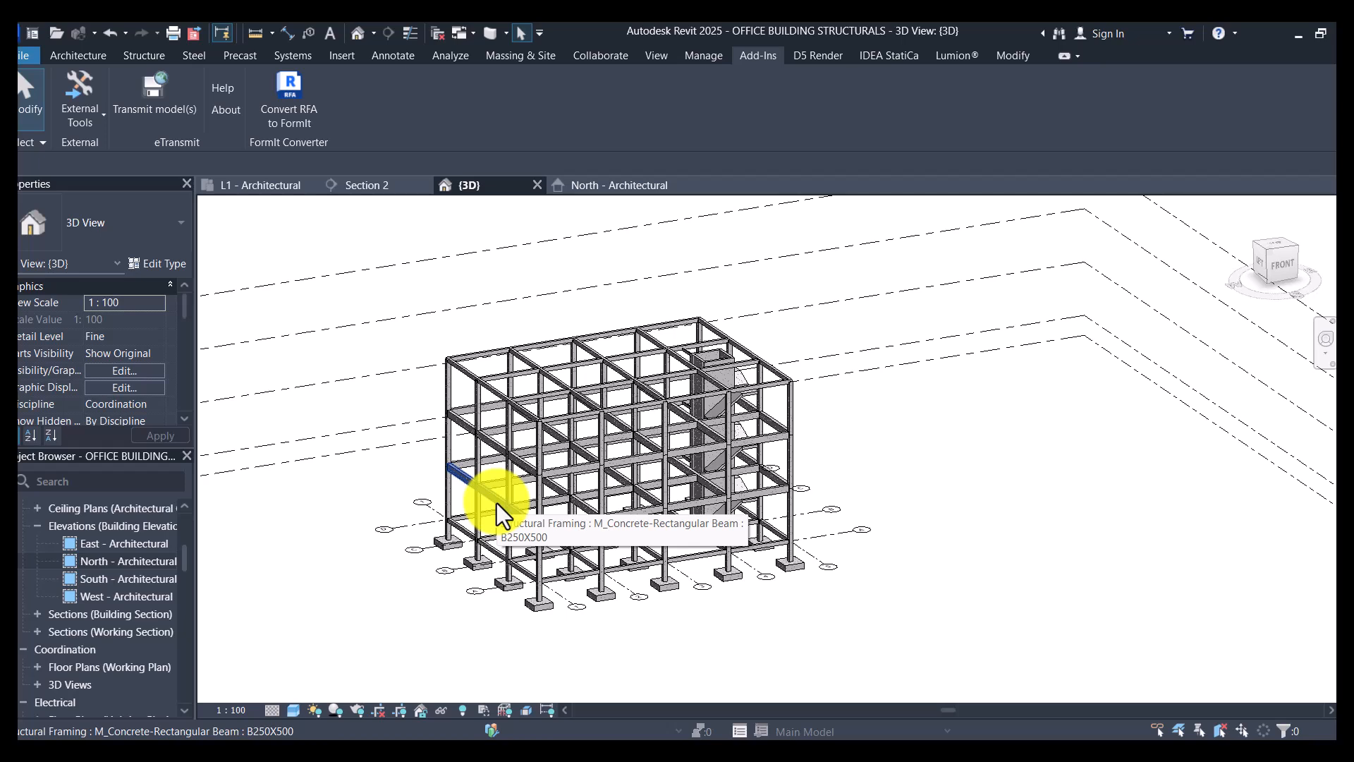
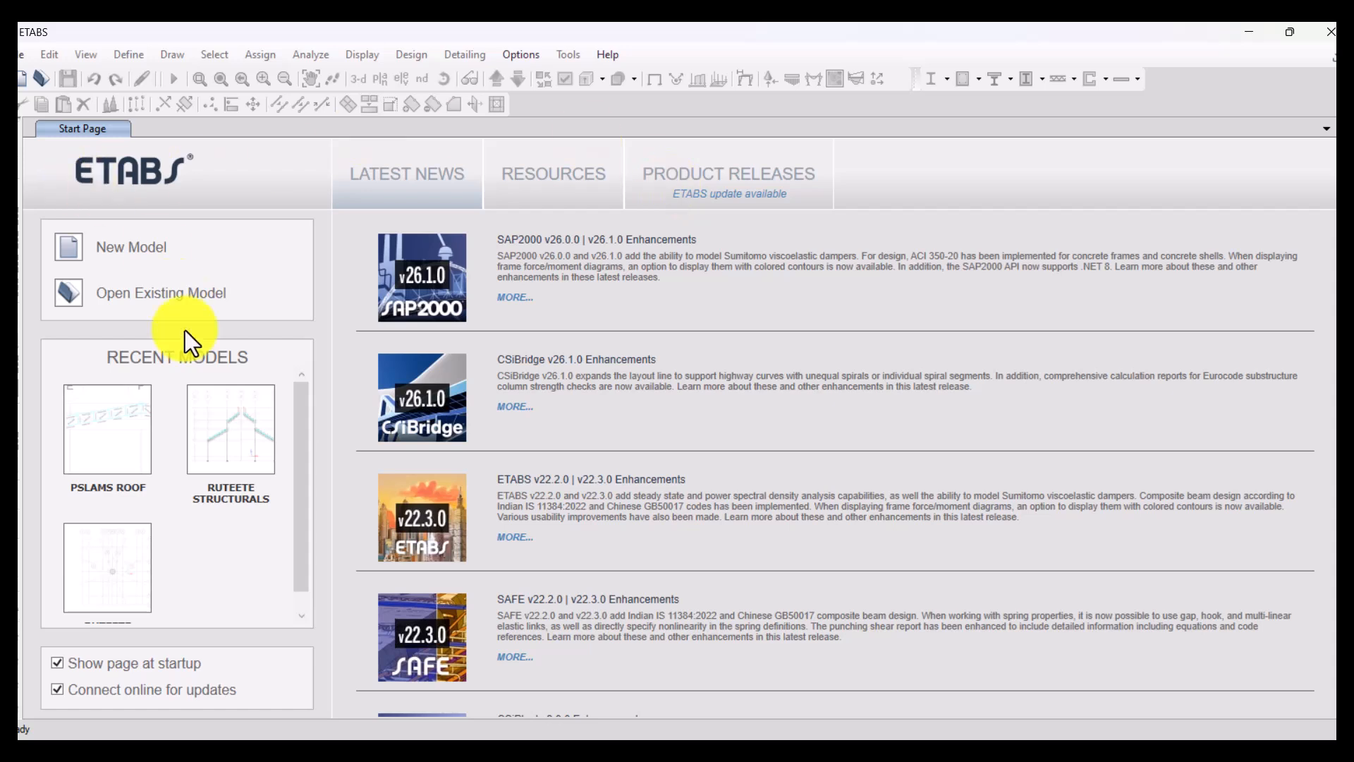
- Import the Revit Structure exchange file OFFICE BUILDING STRUCTURALS from 01 OFFICE BUILDING\ANALYSIS and save it as an ETABS model under the same name
left_click(29, 55)
mouse_move(100, 209)
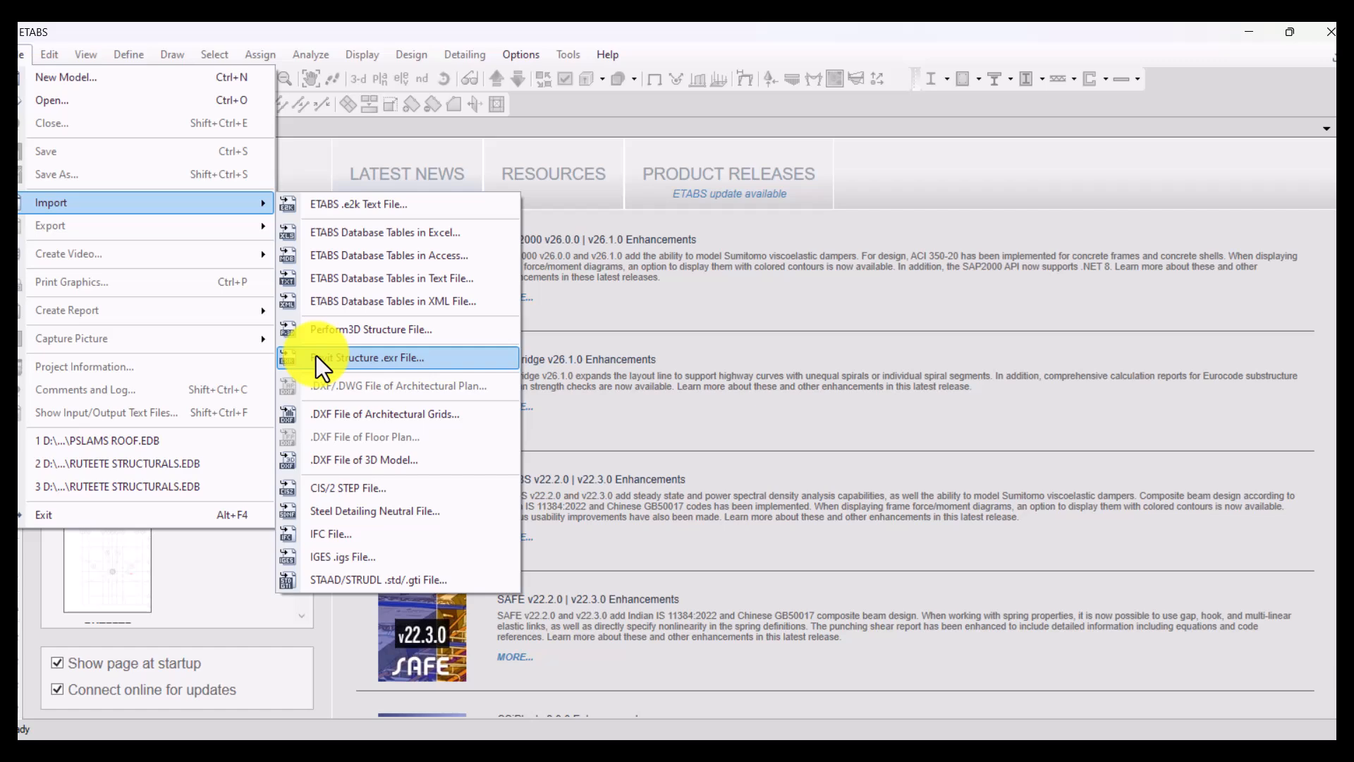
left_click(422, 366)
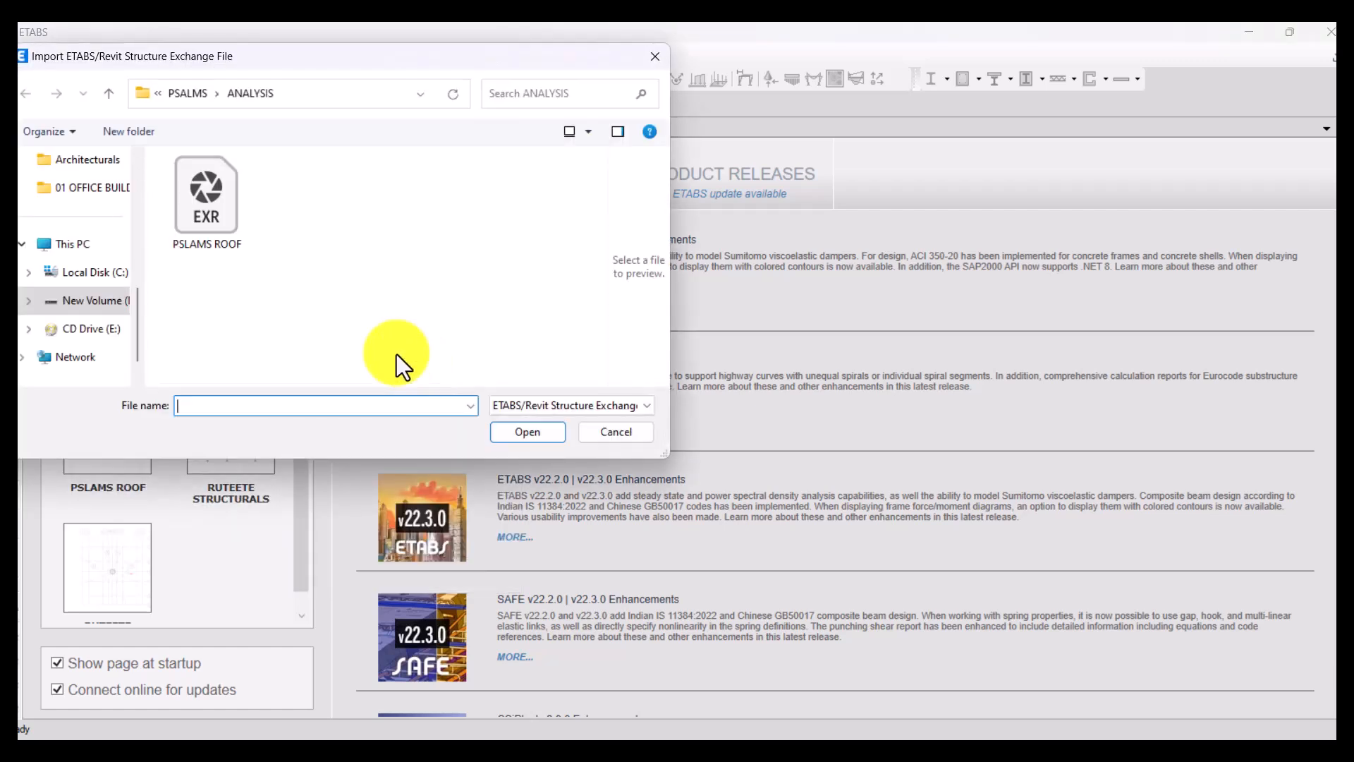
scroll(103, 265, "up", 1)
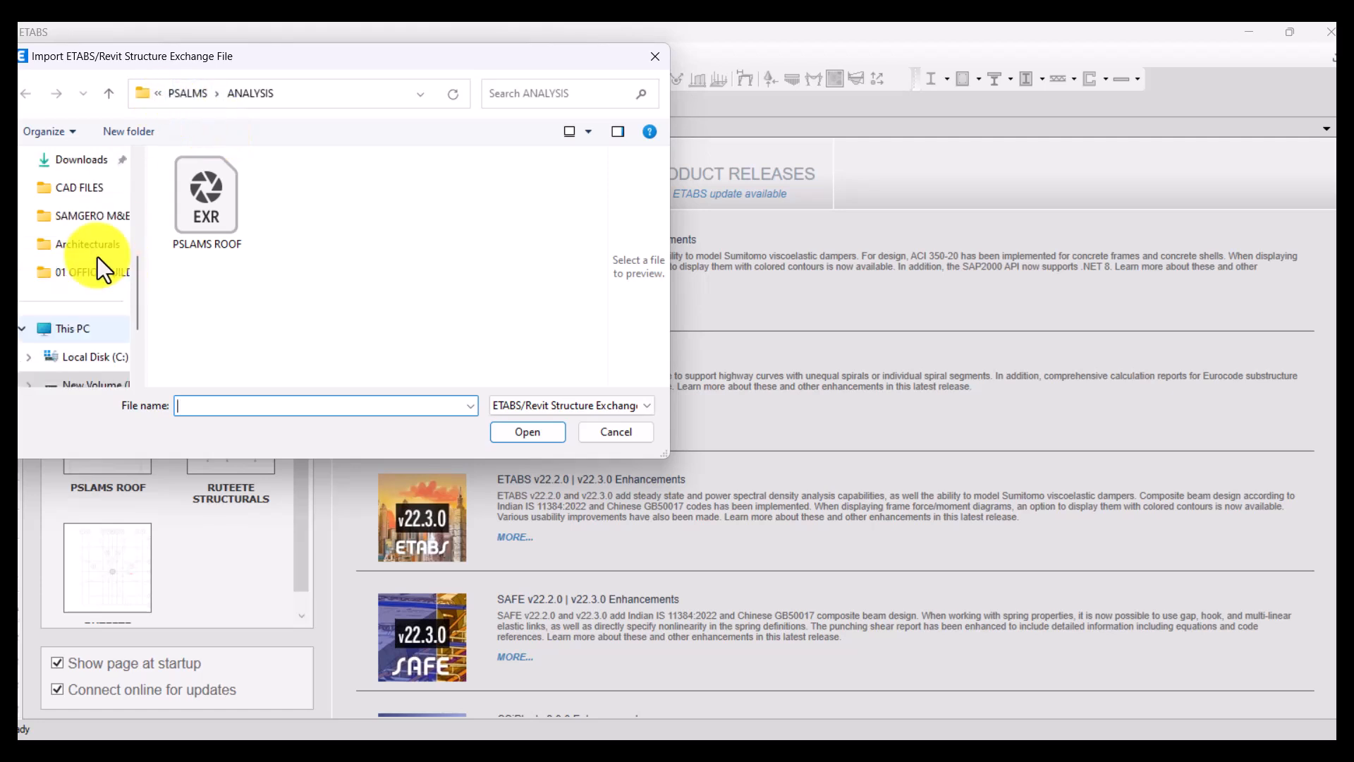
left_click(93, 274)
double_click(219, 185)
left_click(205, 197)
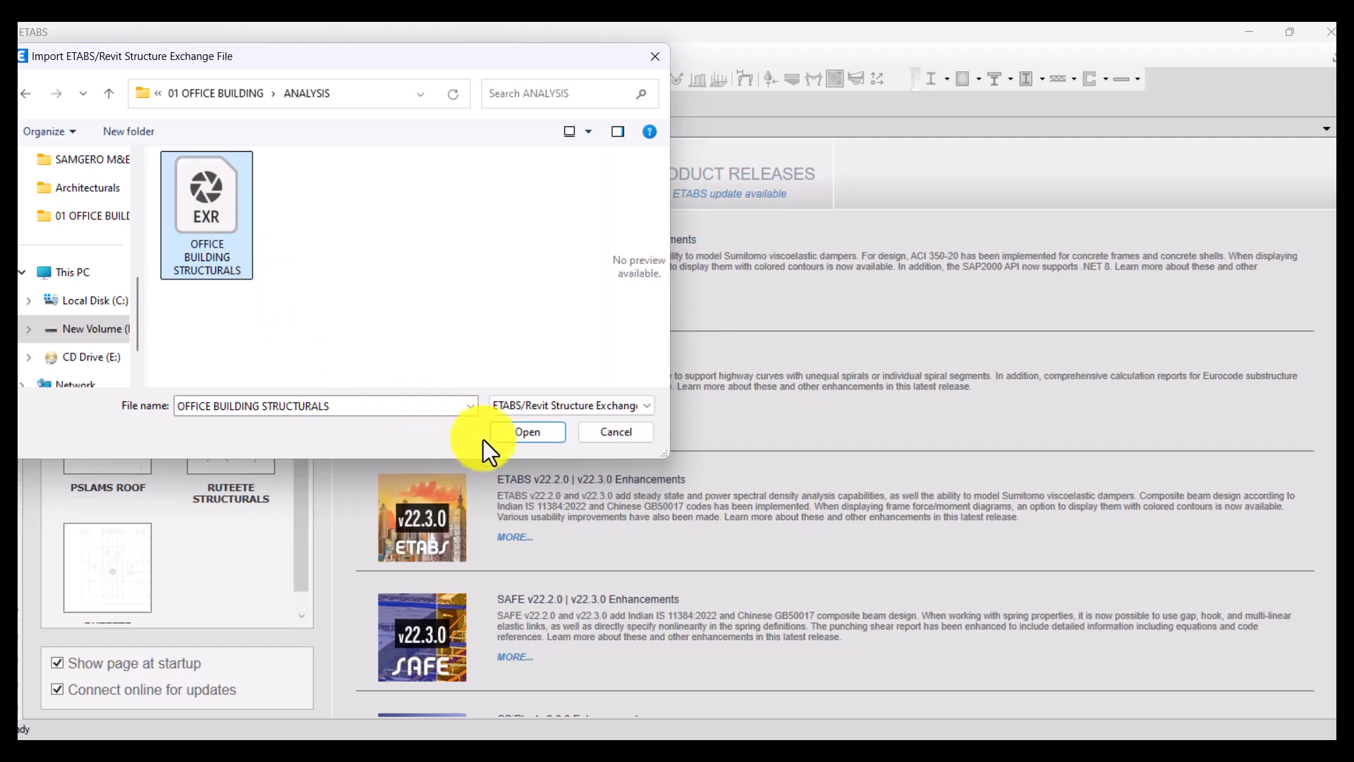
left_click(528, 434)
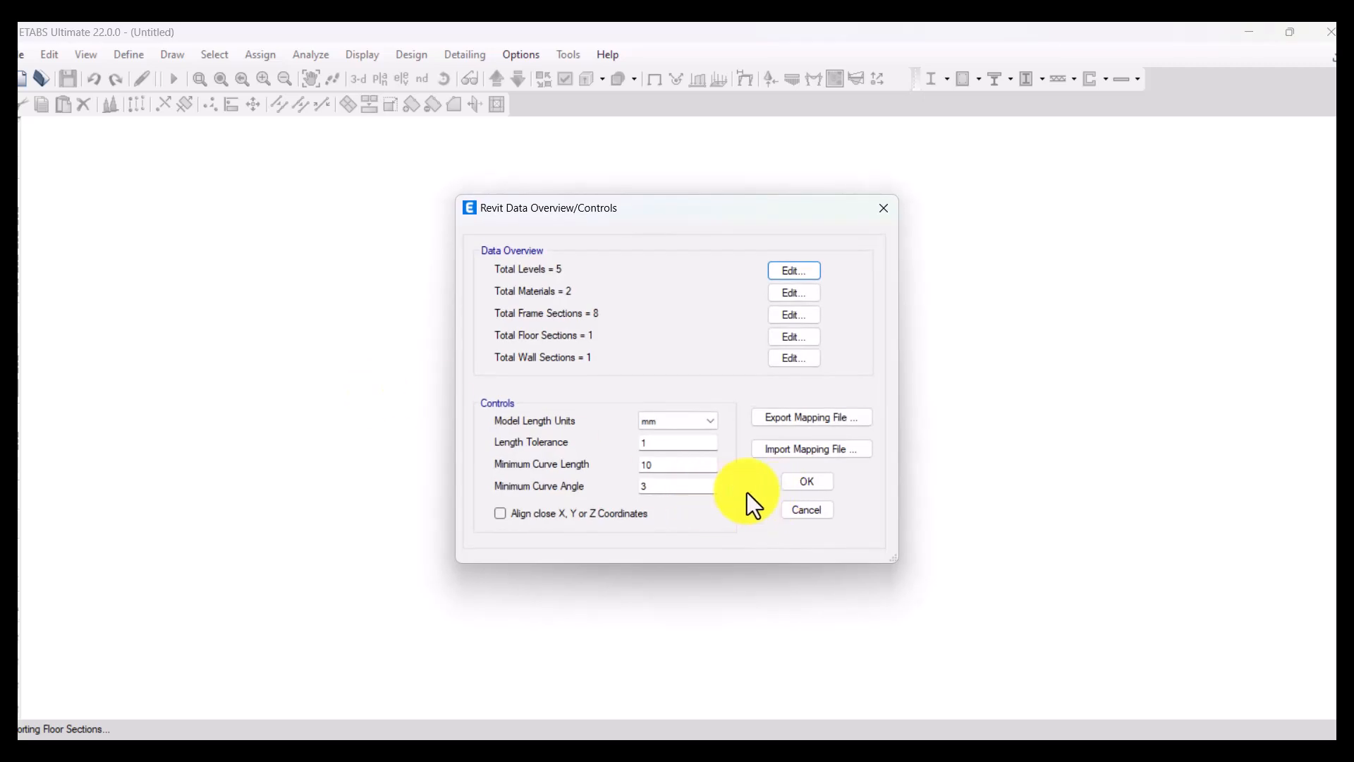
left_click(798, 482)
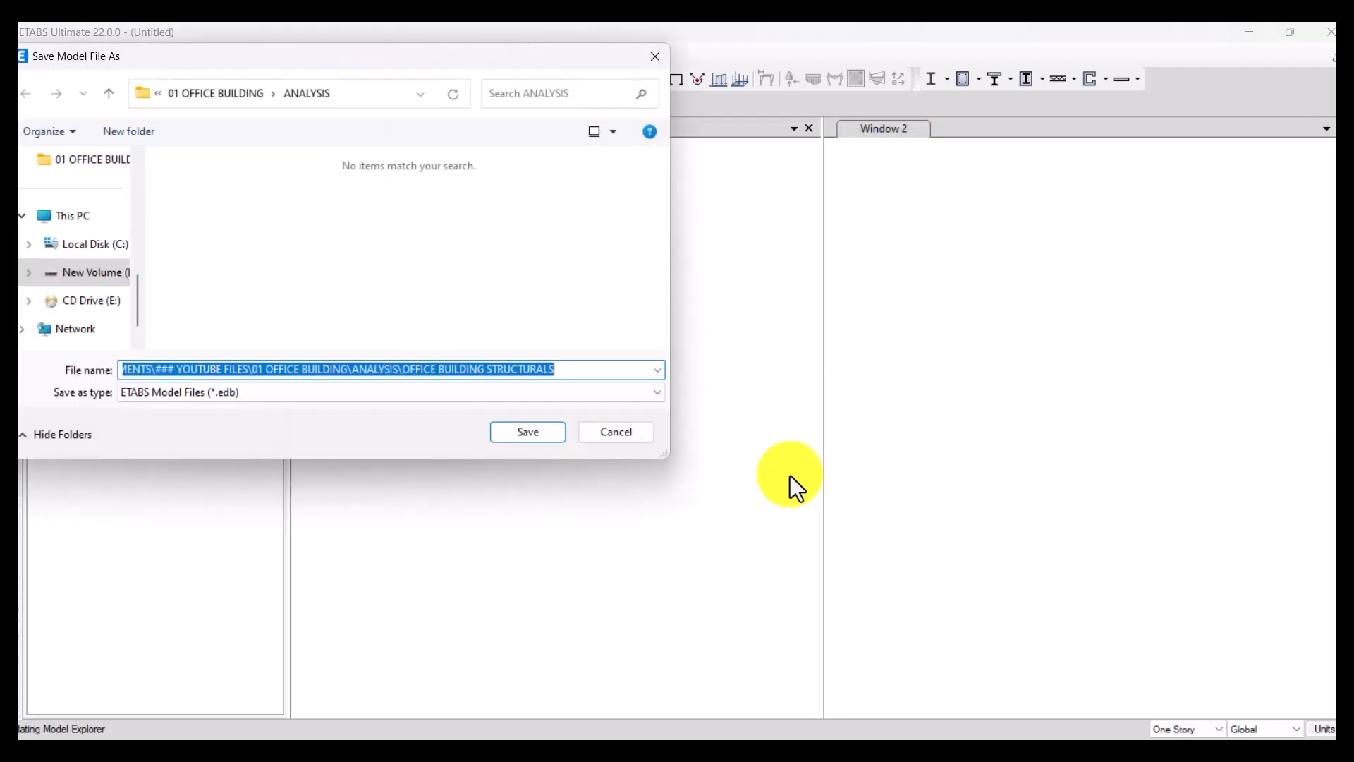
left_click(530, 431)
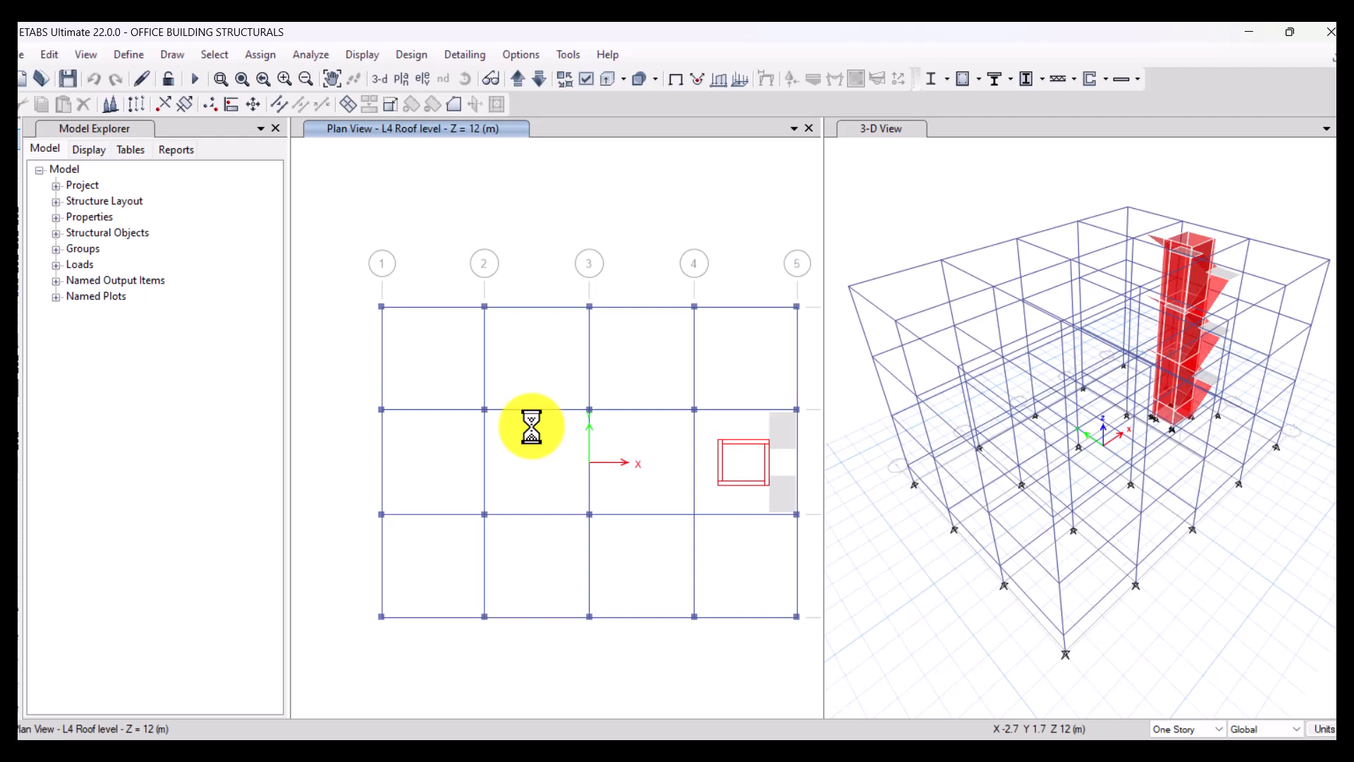
- Examine the imported model in the roof-level plan and from several 3-D angles, including the wall shaft and the inclined stair slabs
scroll(532, 427, "up", 3)
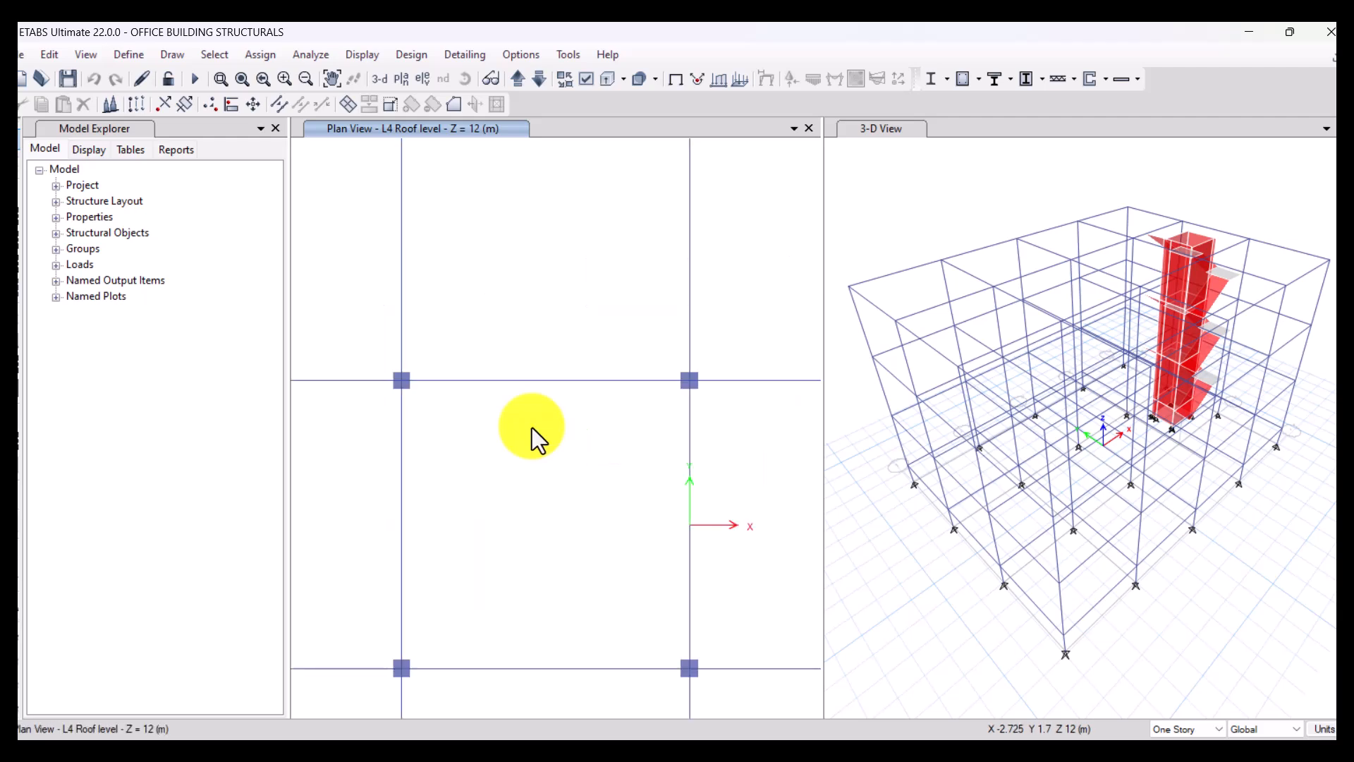
scroll(533, 427, "down", 3)
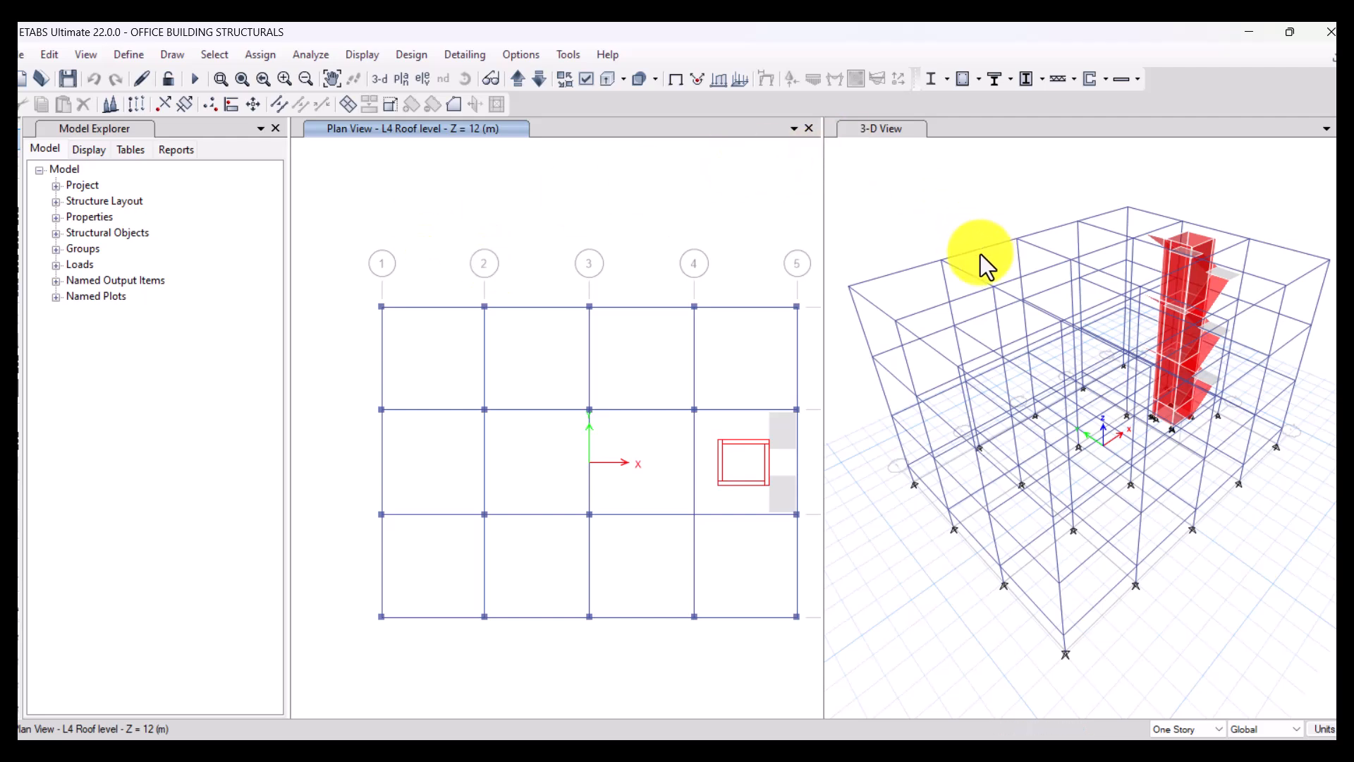
scroll(970, 258, "up", 3)
scroll(971, 259, "down", 3)
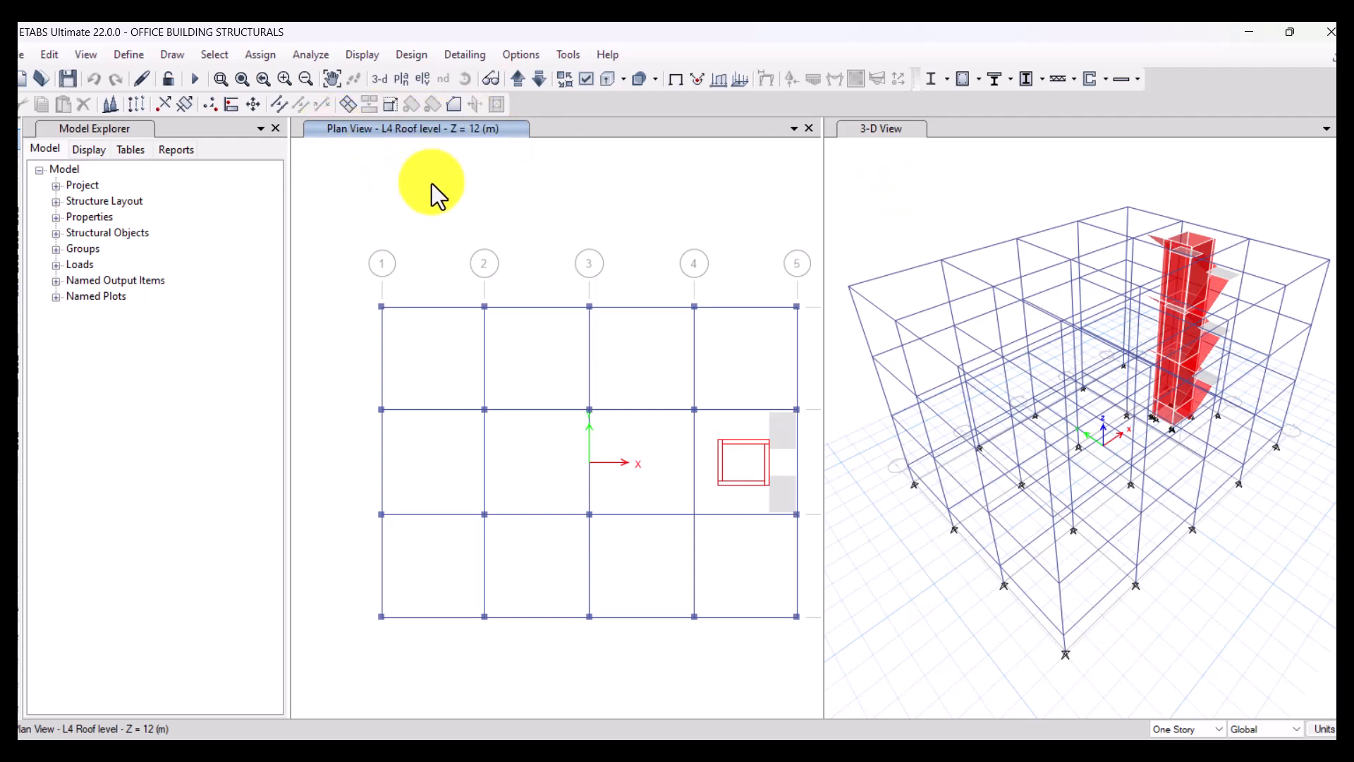
left_click(948, 168)
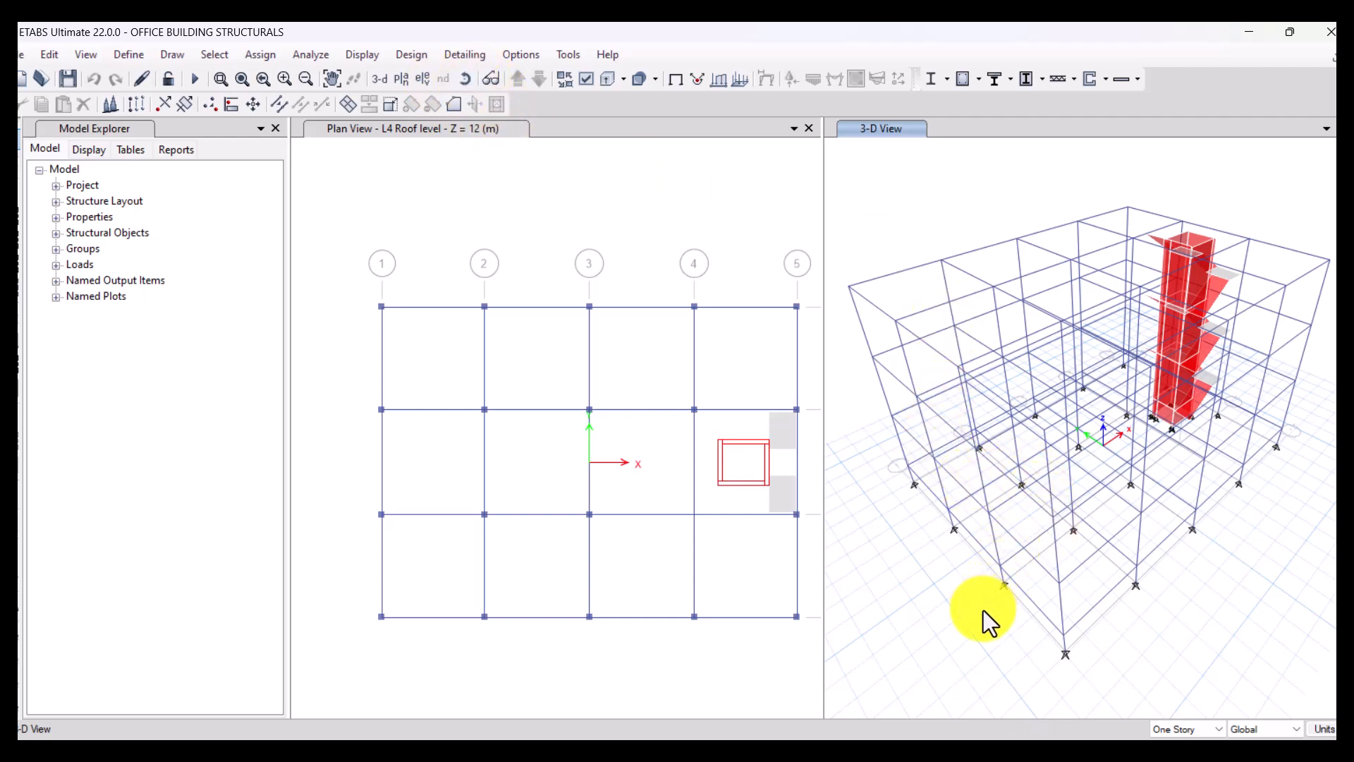
middle_click_drag(983, 611, 1135, 610, "shift")
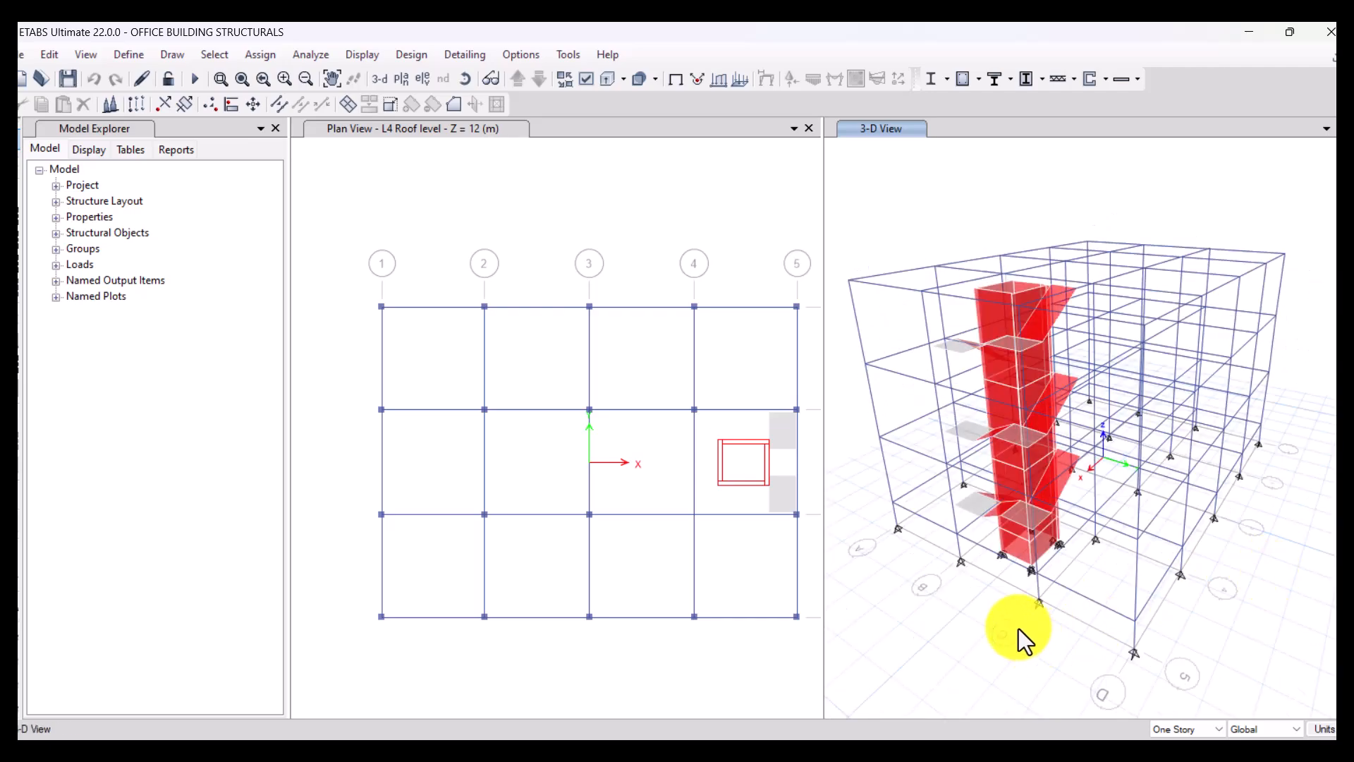
left_click(462, 81)
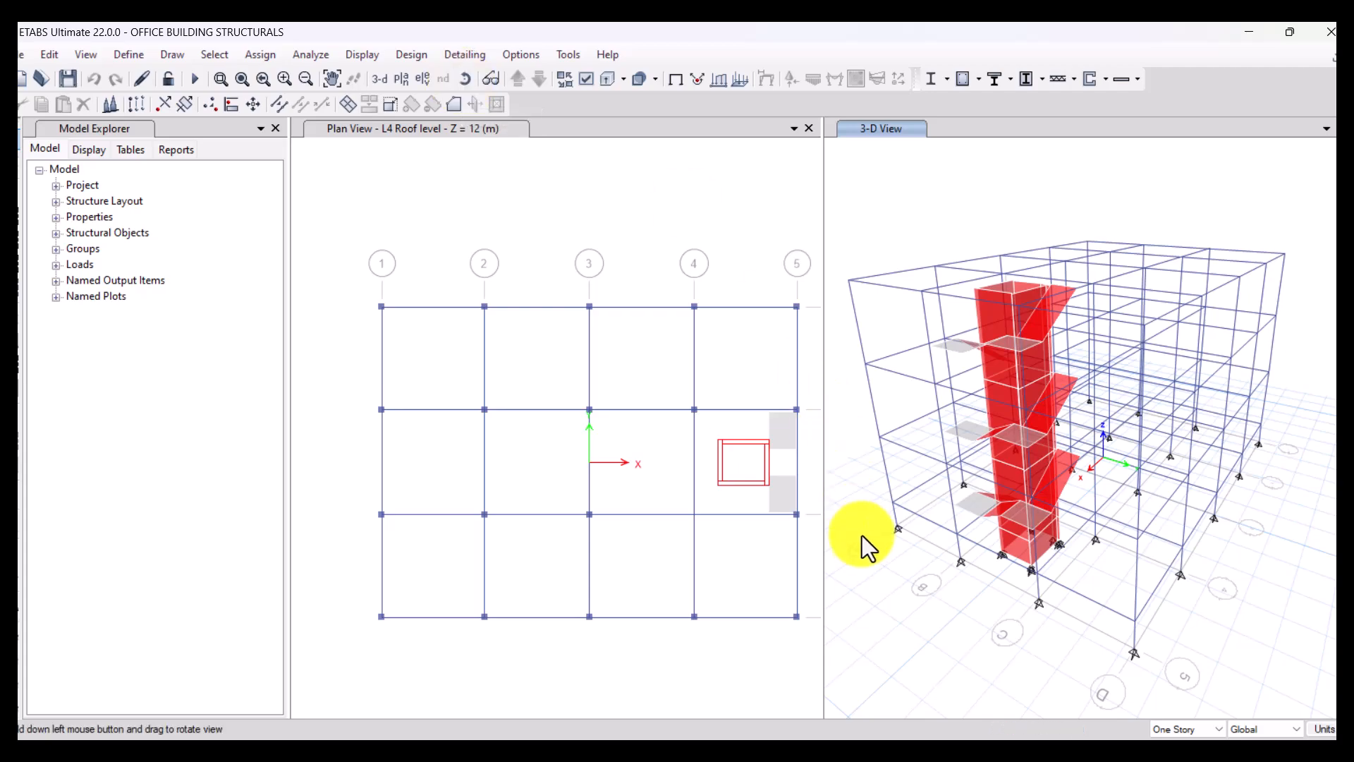
left_click_drag(871, 547, 1317, 534)
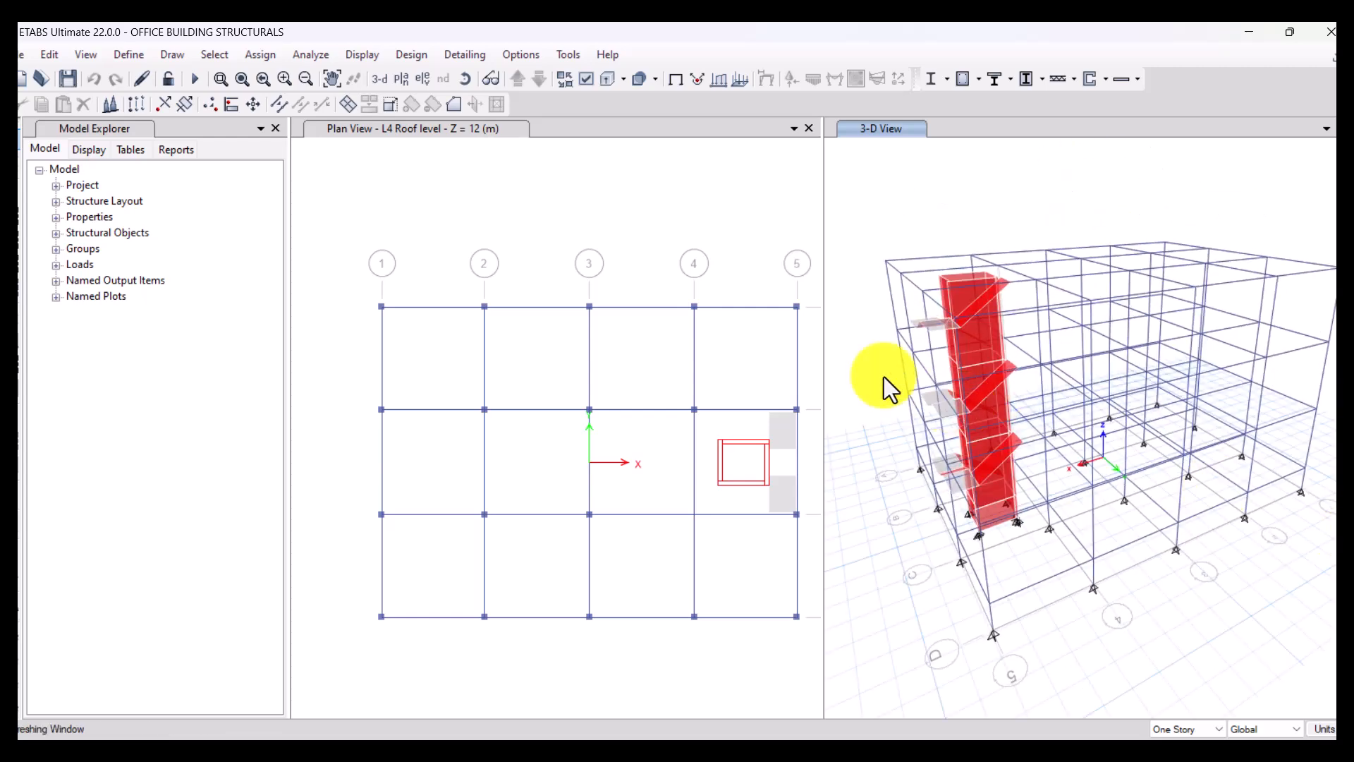
scroll(938, 291, "up", 3)
scroll(1026, 286, "up", 3)
scroll(1058, 282, "down", 3)
scroll(1087, 263, "up", 4)
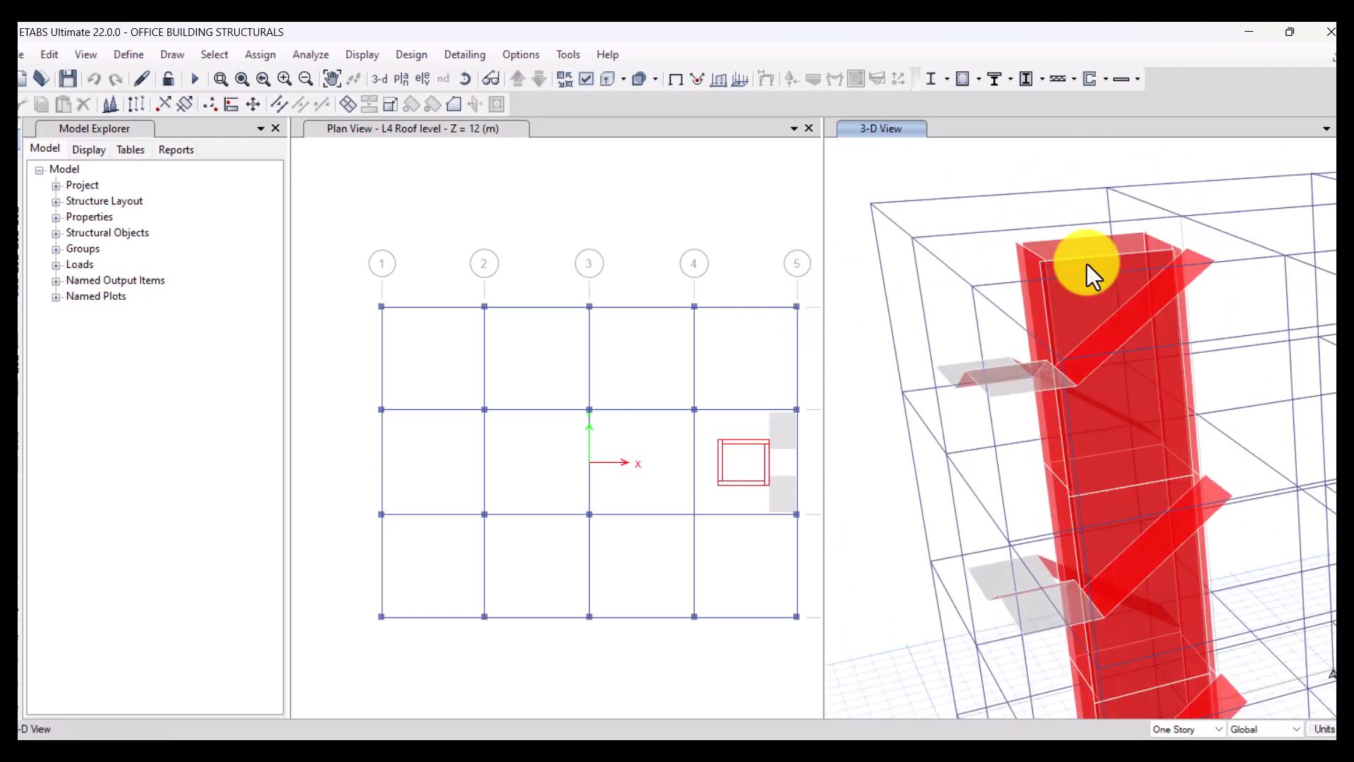
scroll(1016, 283, "down", 5)
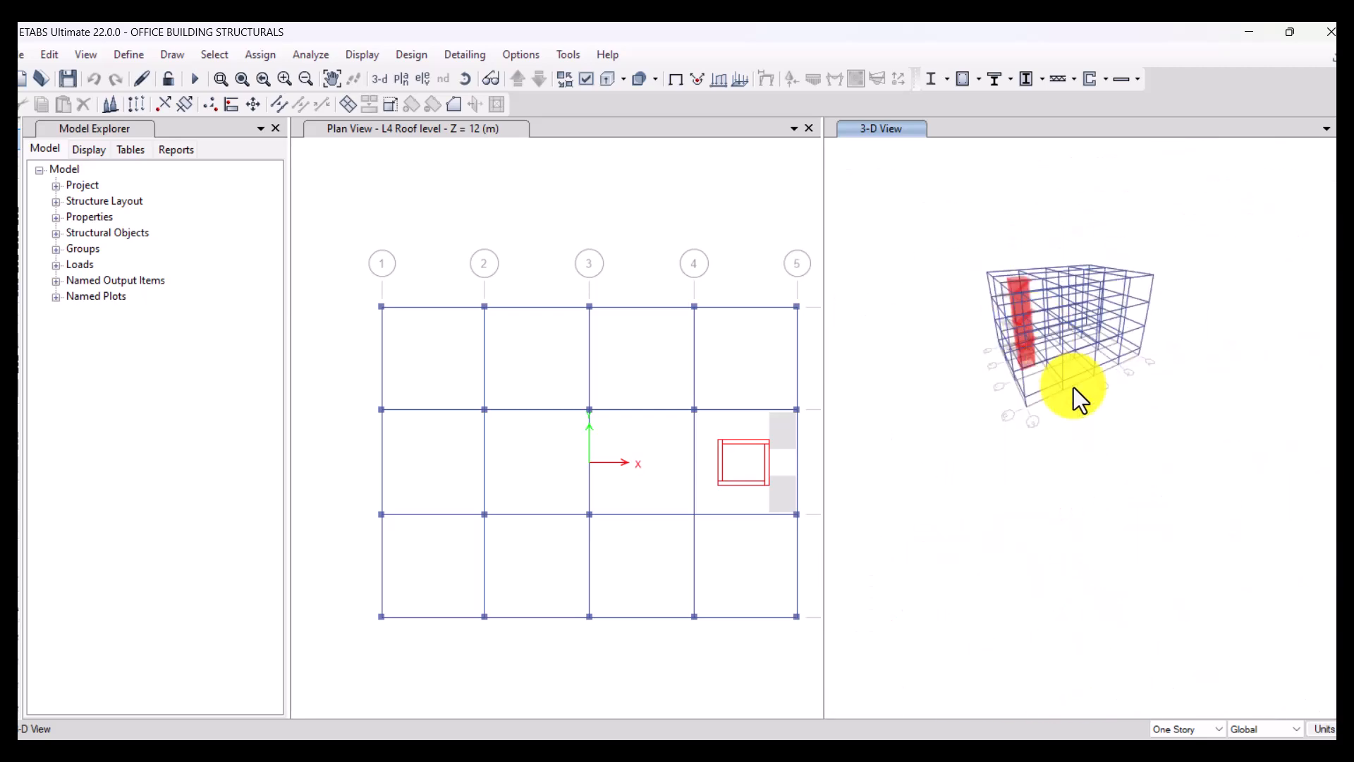
scroll(989, 322, "up", 2)
scroll(1075, 315, "up", 3)
scroll(1083, 332, "up", 2)
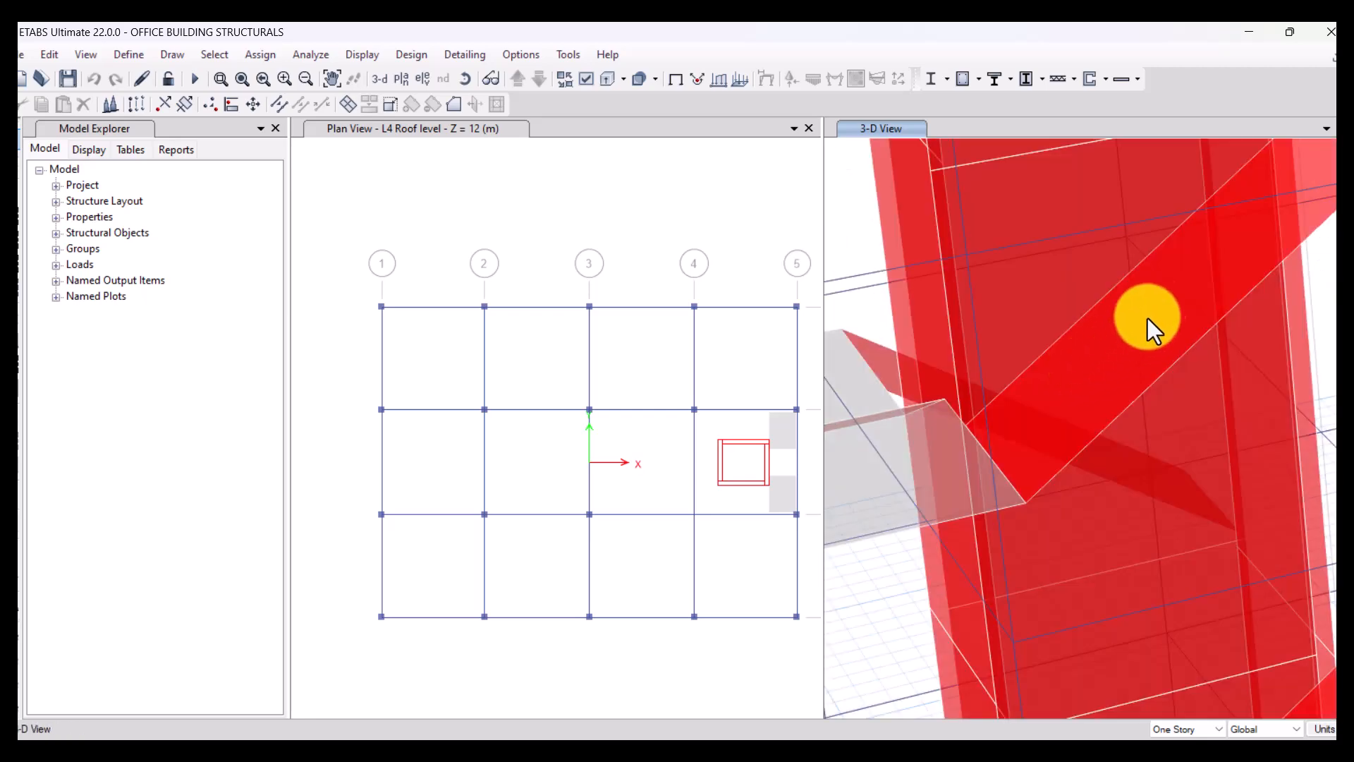
scroll(1162, 299, "down", 4)
scroll(1143, 433, "up", 1)
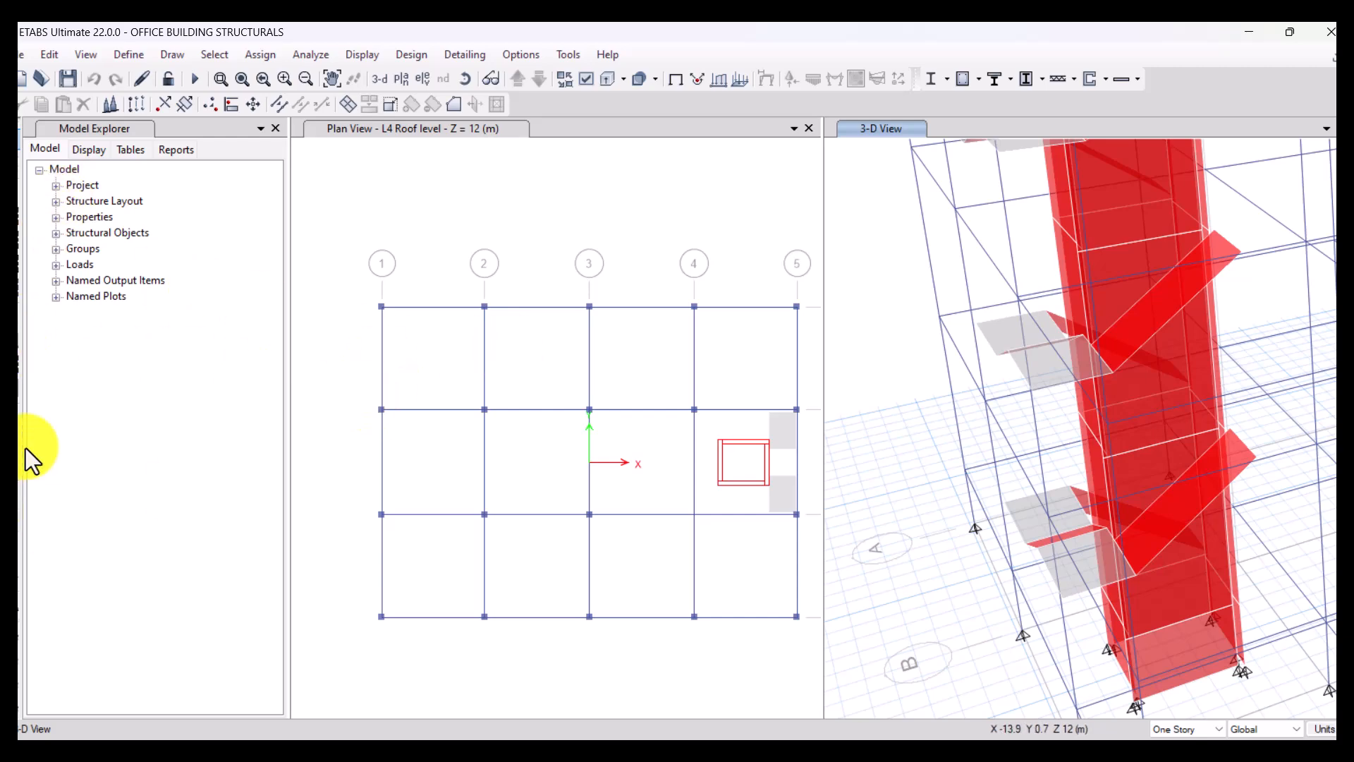
left_click(417, 353)
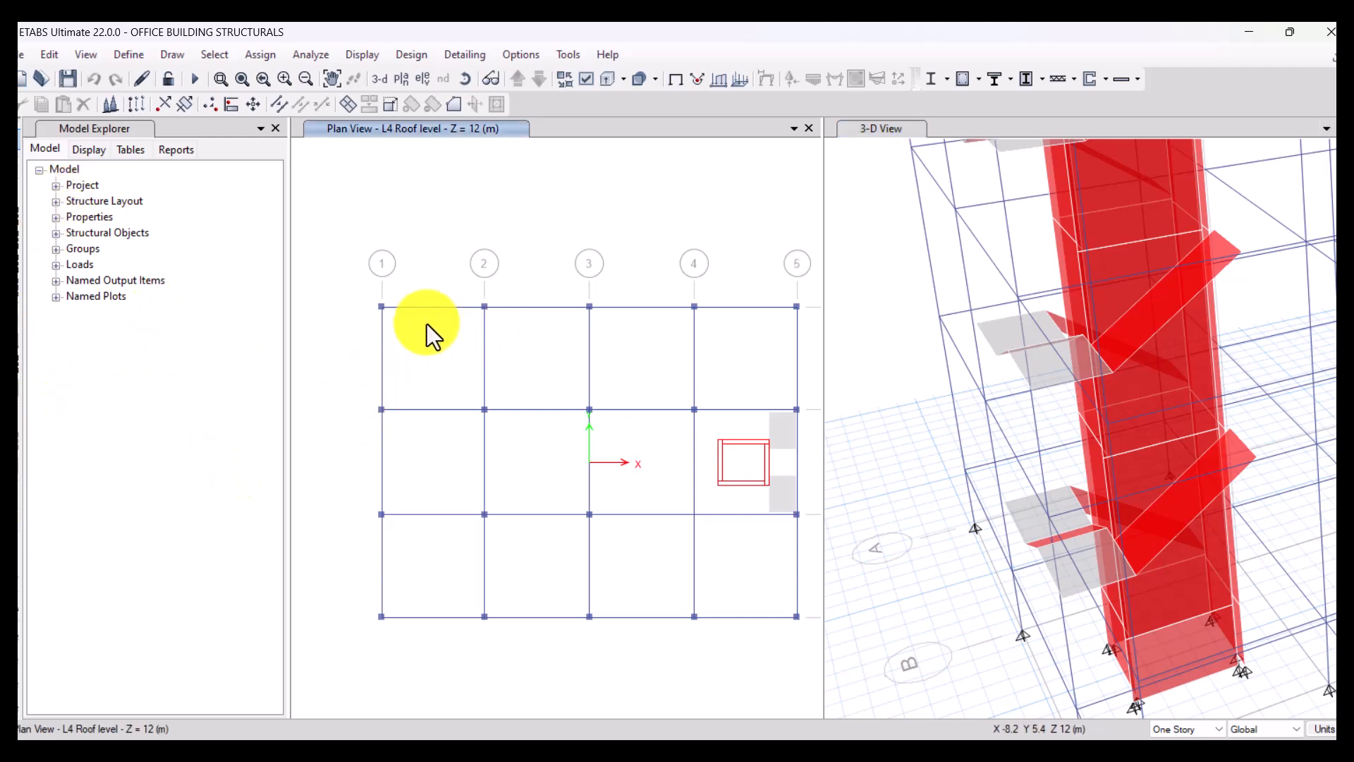
scroll(984, 414, "down", 5)
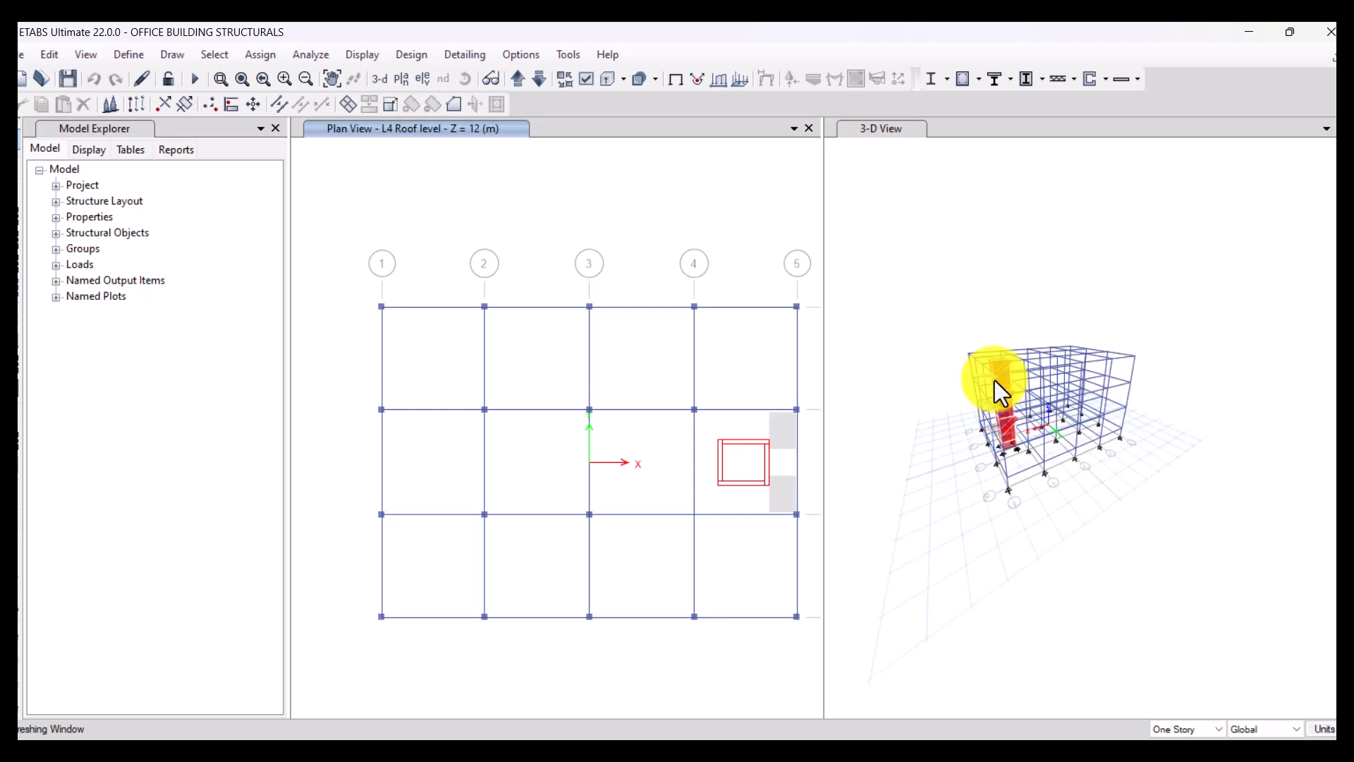
scroll(995, 380, "up", 3)
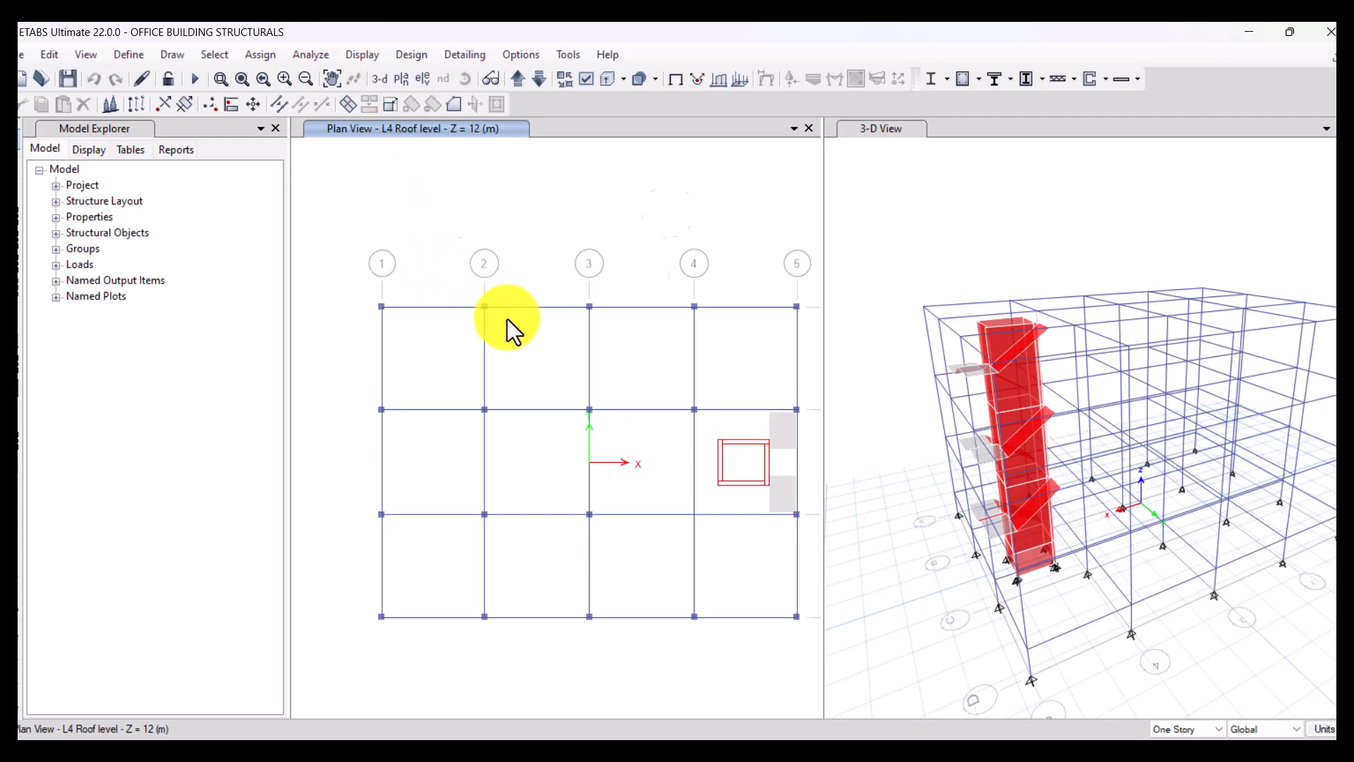
scroll(507, 319, "up", 4)
scroll(507, 318, "down", 4)
scroll(504, 319, "down", 3)
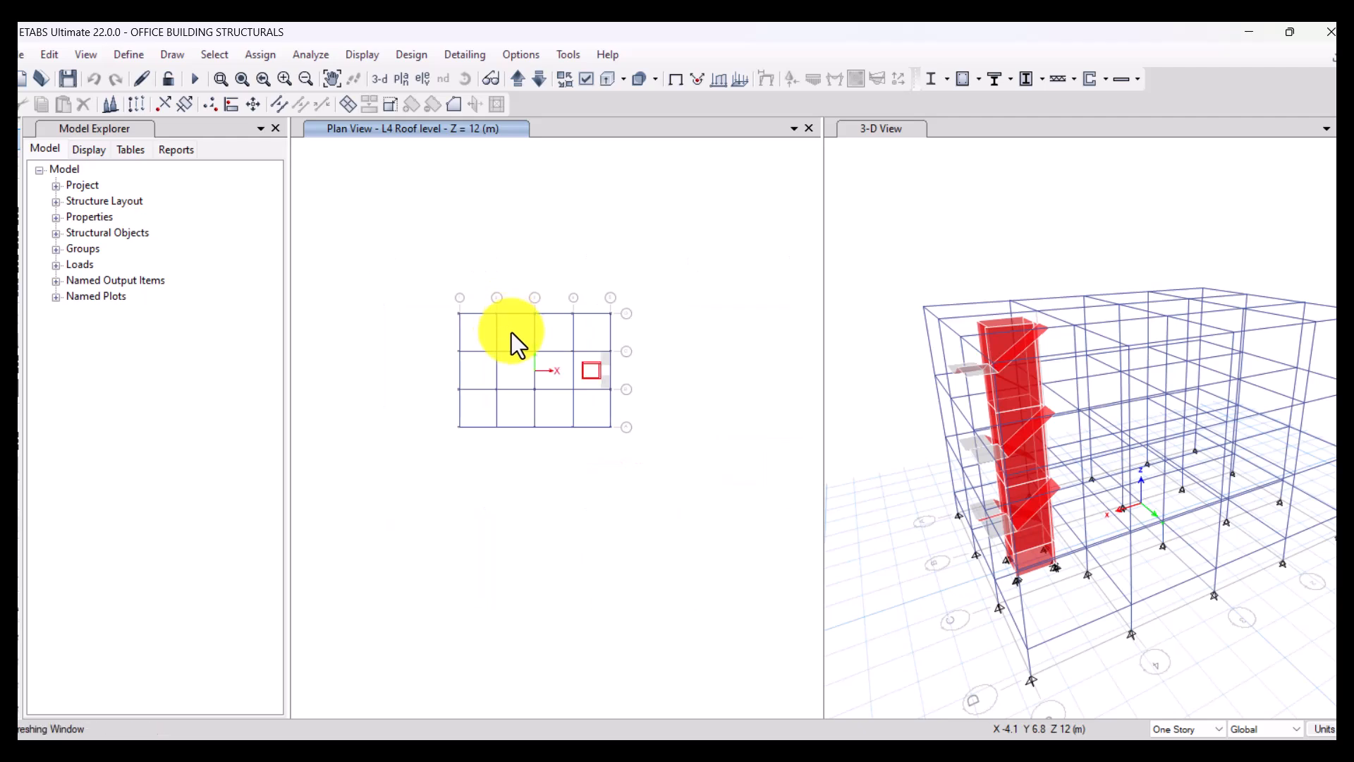
scroll(579, 359, "up", 3)
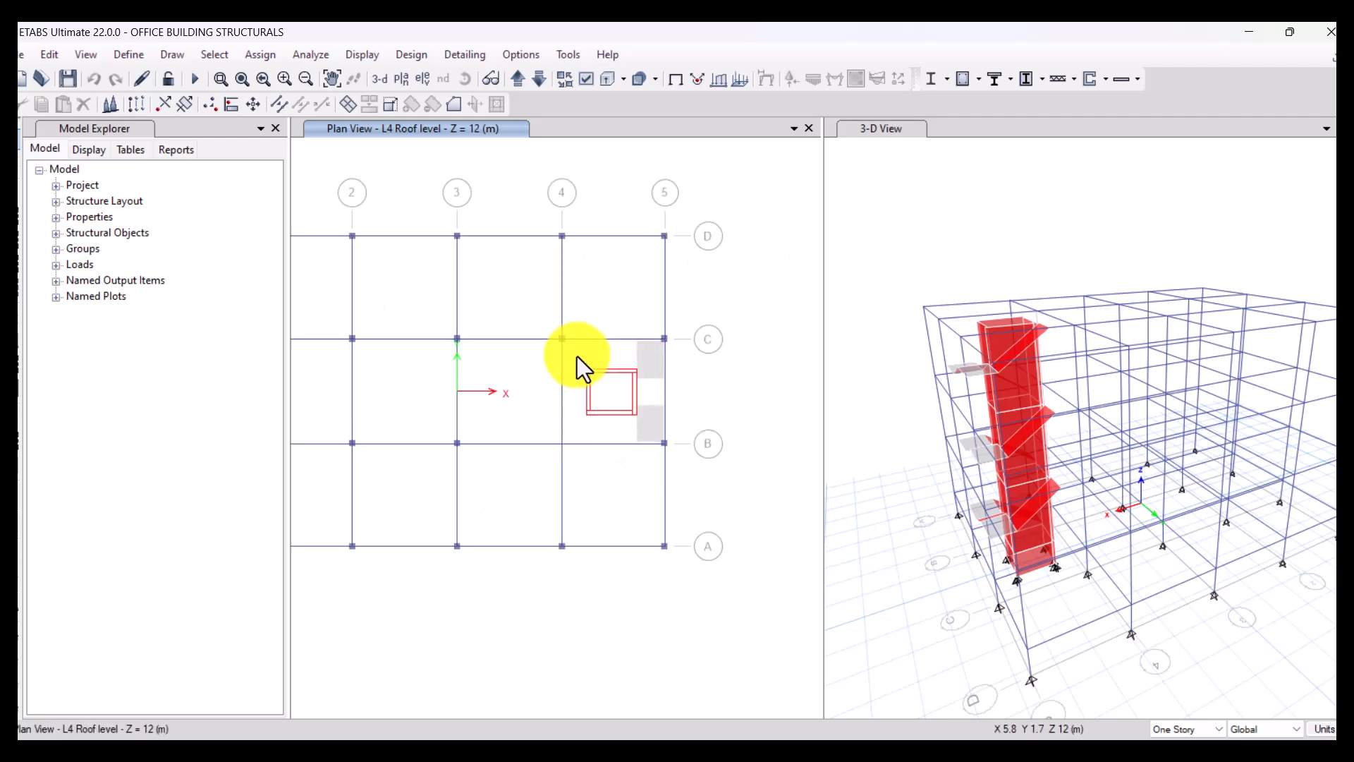
scroll(648, 355, "down", 3)
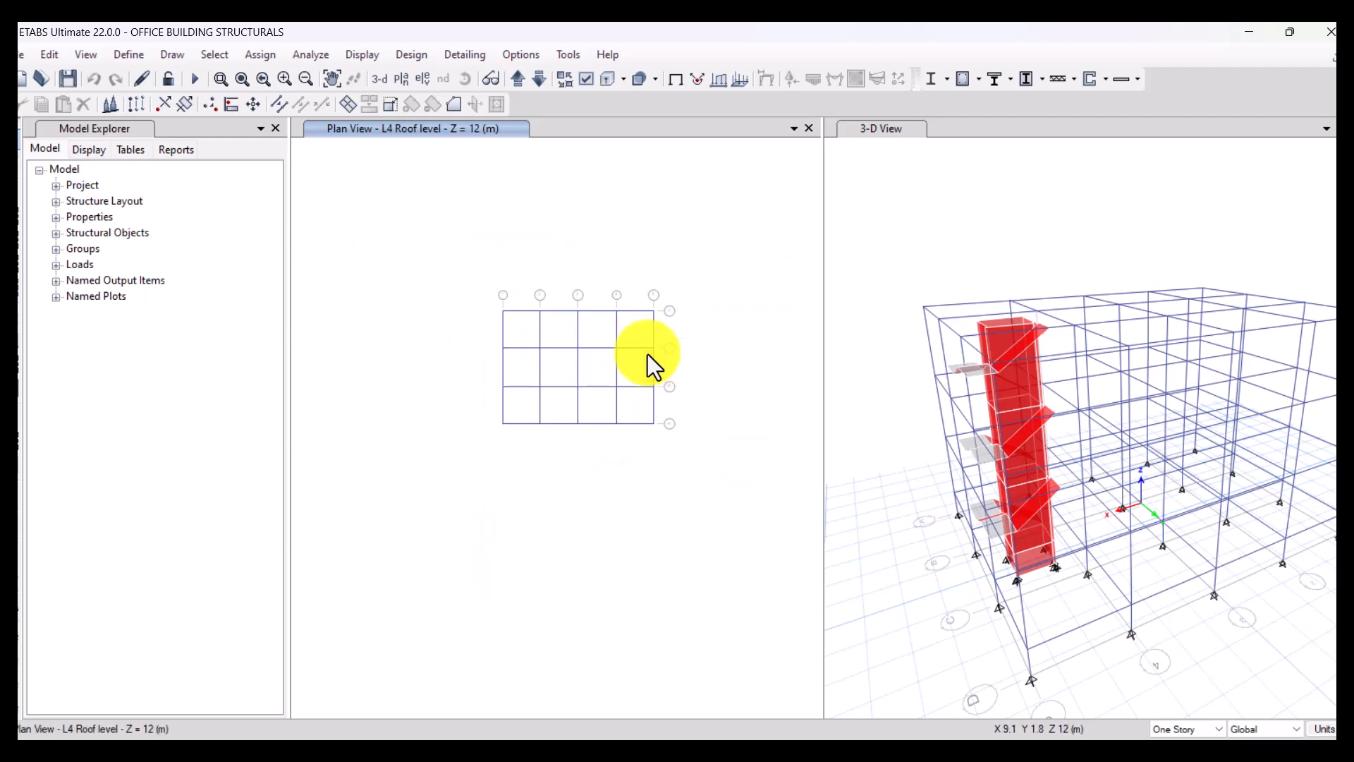
scroll(648, 354, "up", 3)
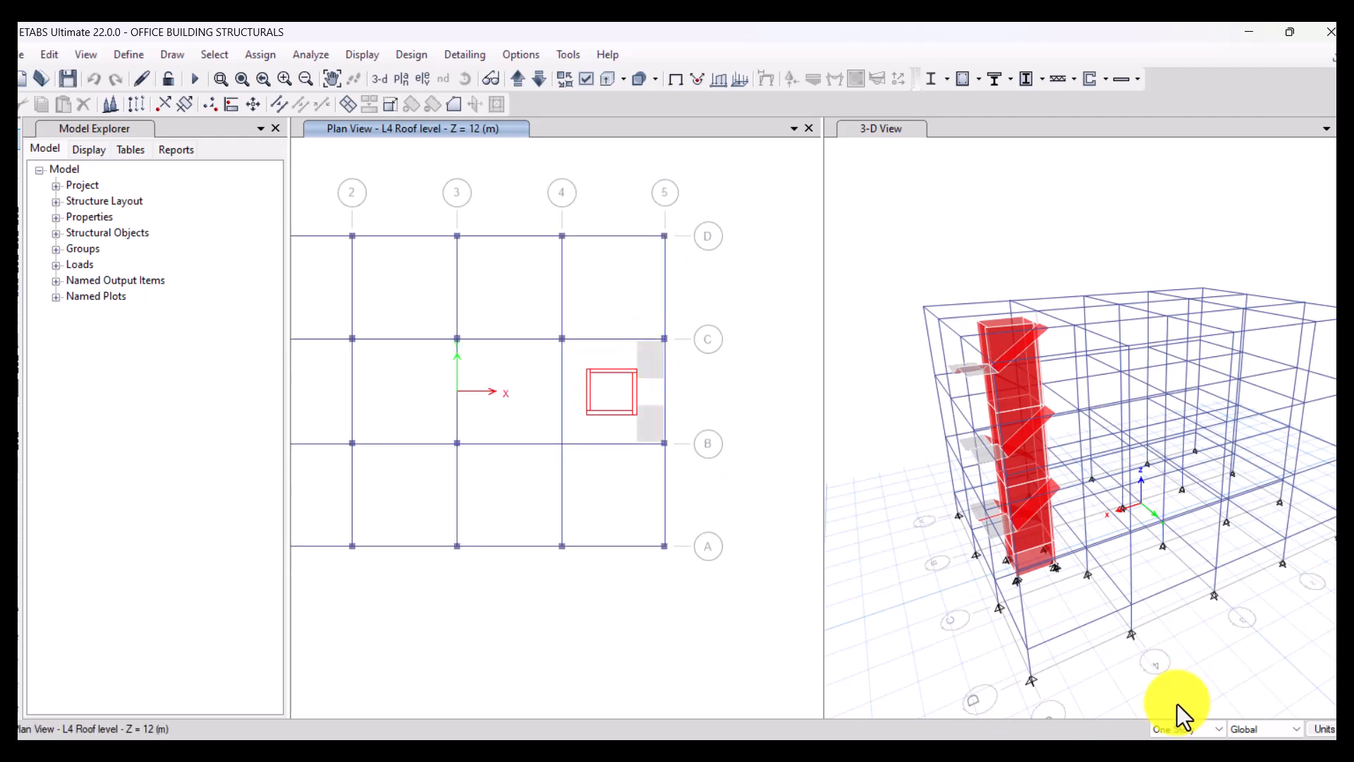